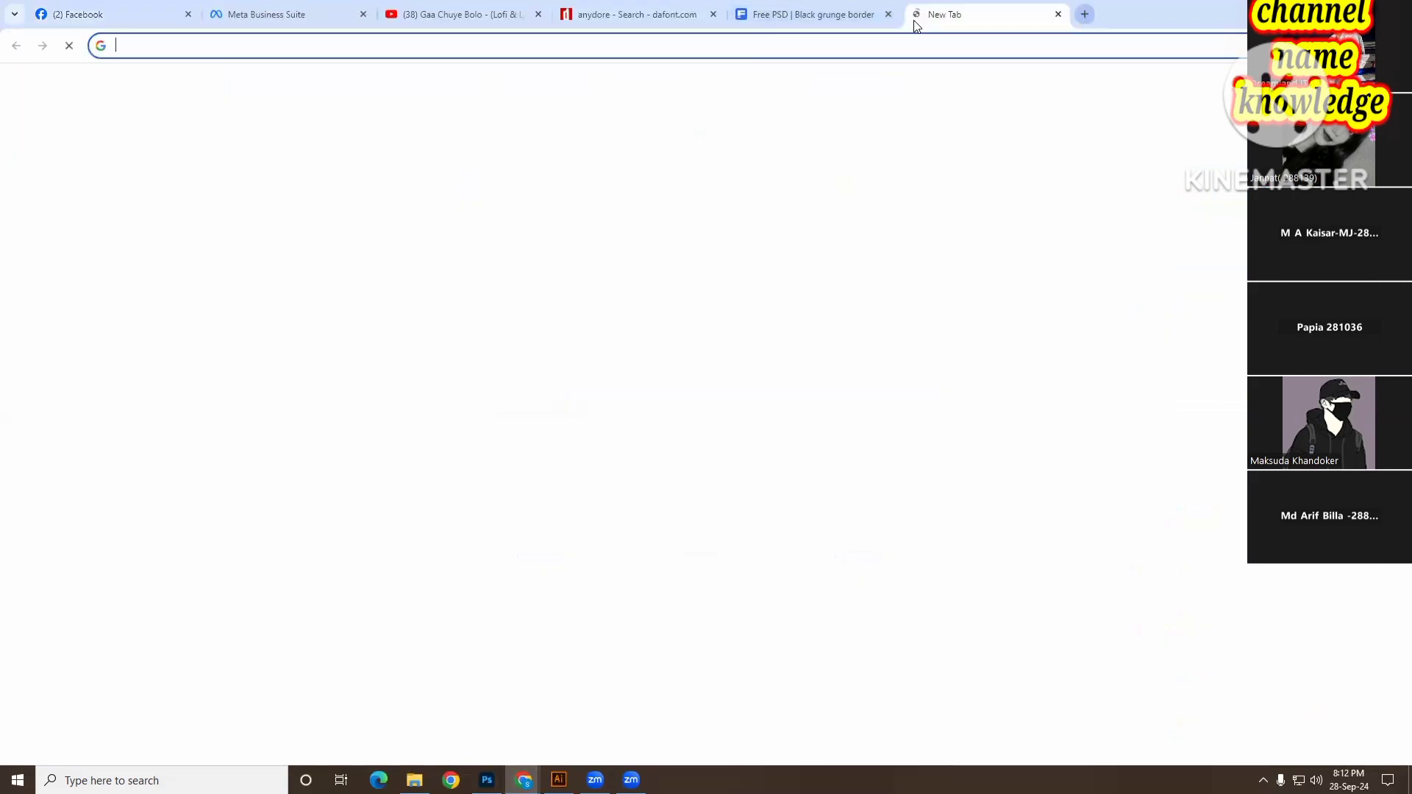
- Search Google for "t shirt design page size"
{"action": "left_click", "coordinate": [570, 277]}
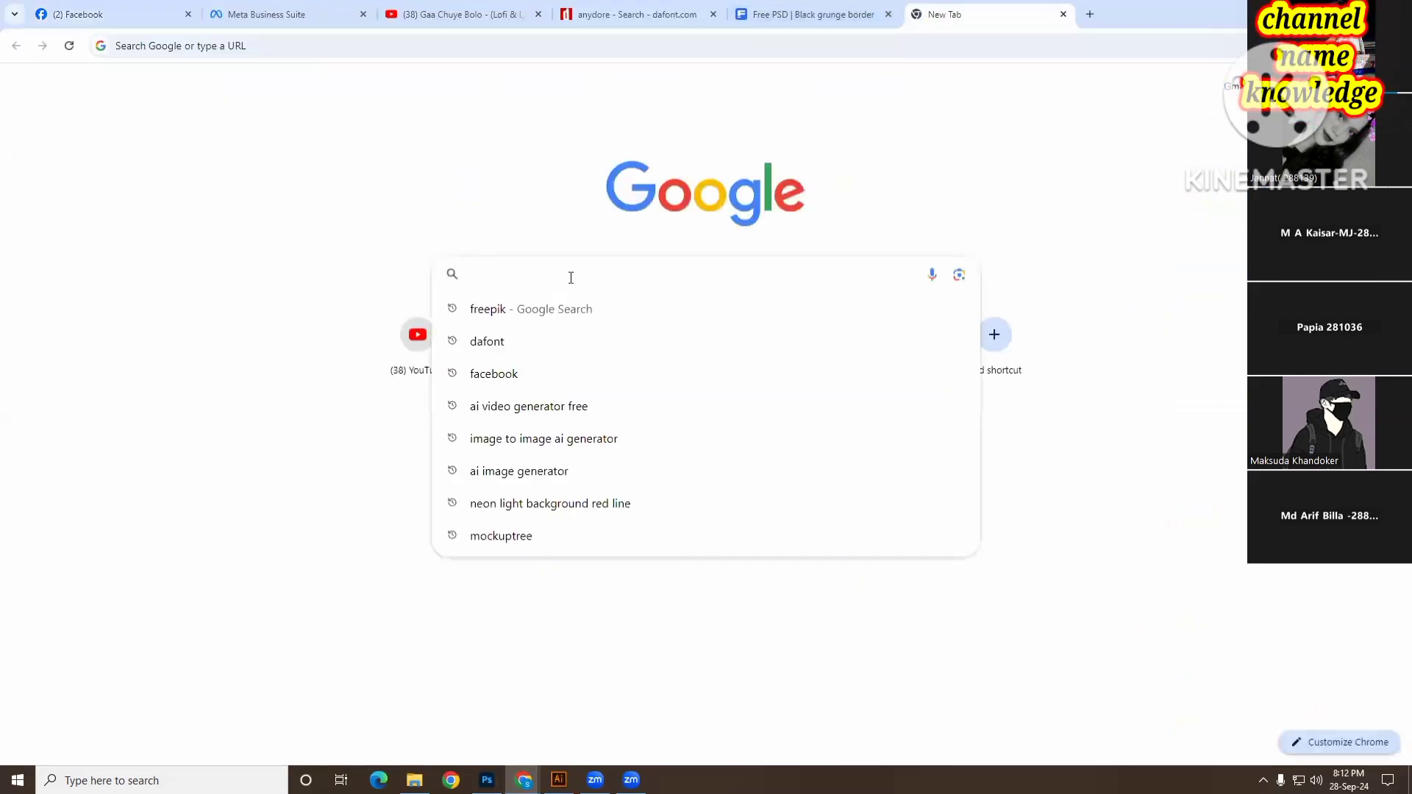
{"action": "type", "text": "t shirt"}
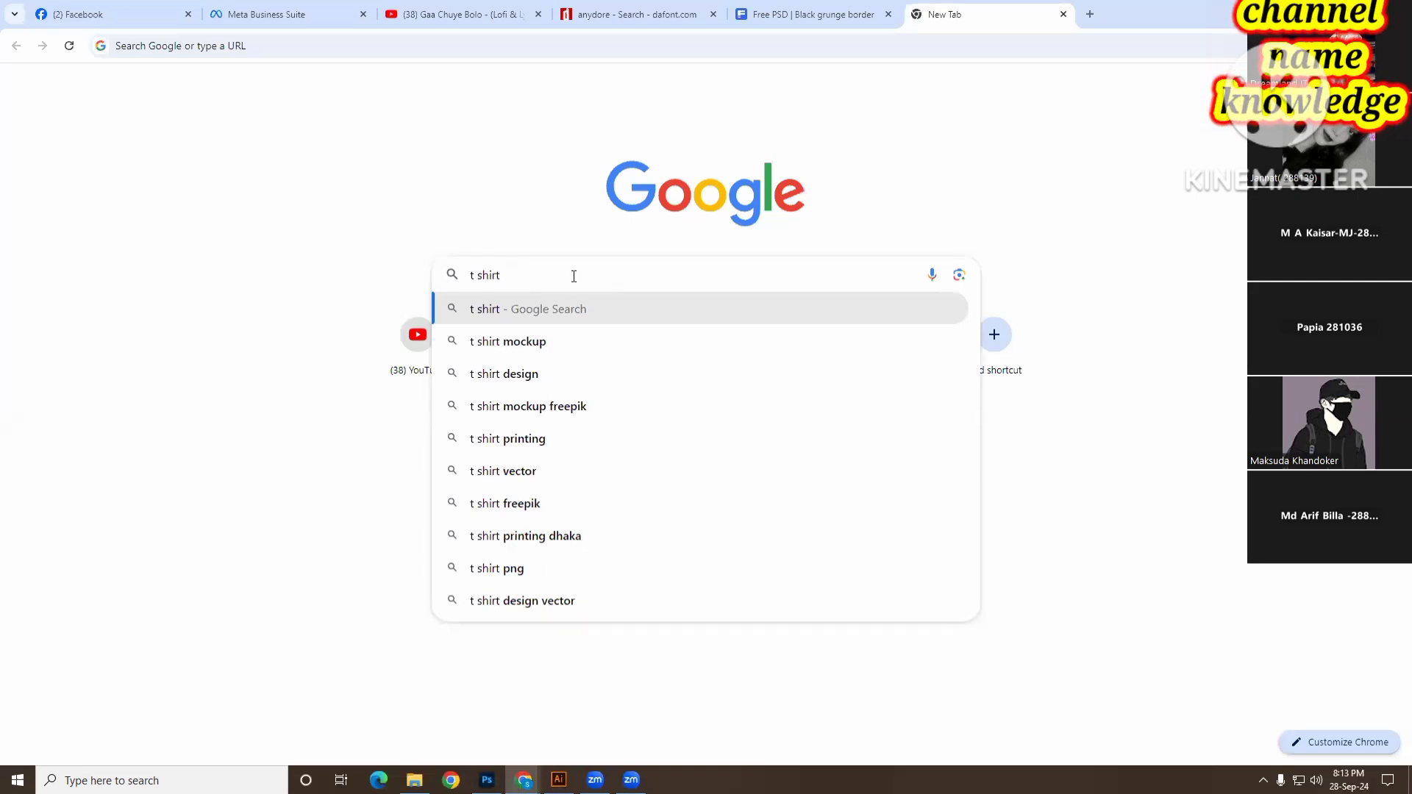
{"action": "type", "text": "  design "}
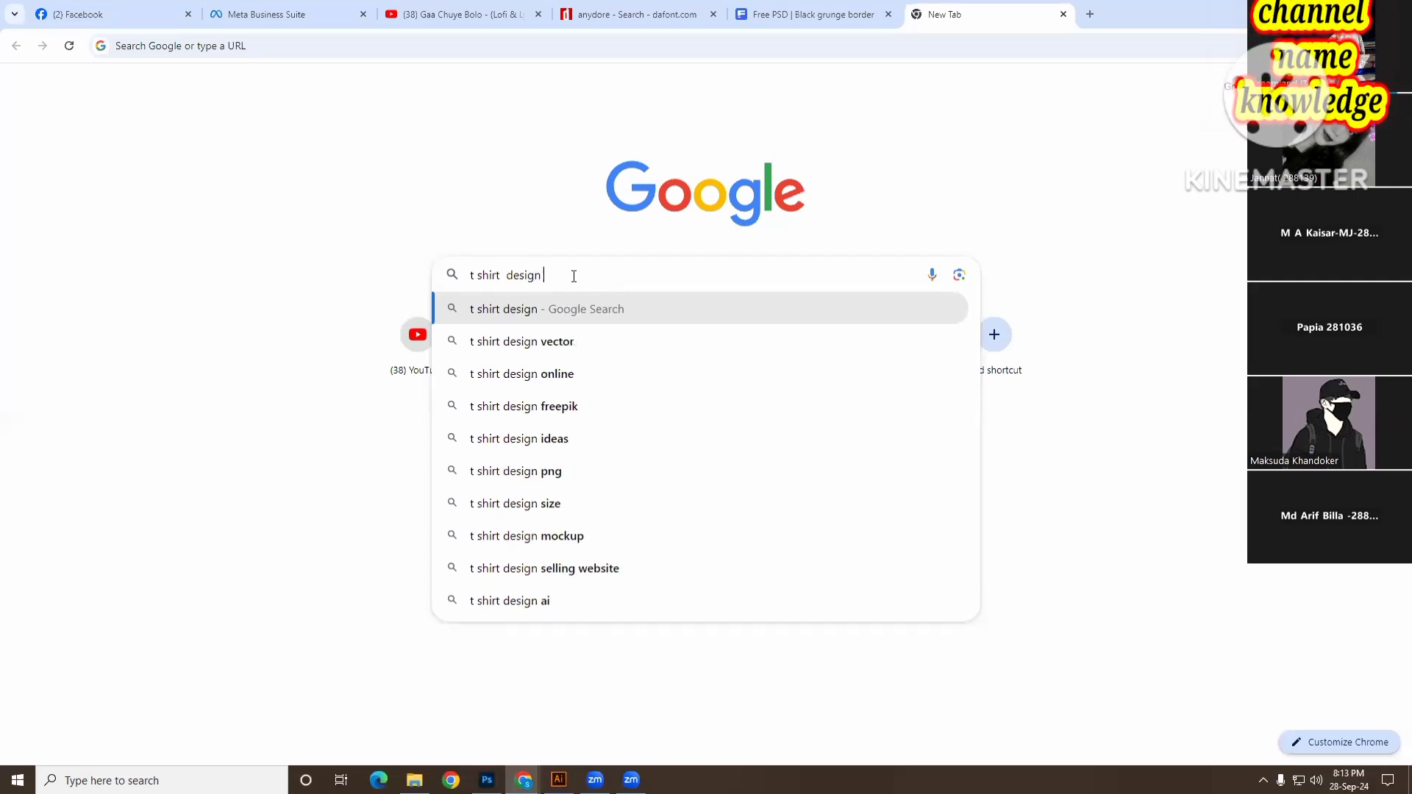
{"action": "type", "text": "page size"}
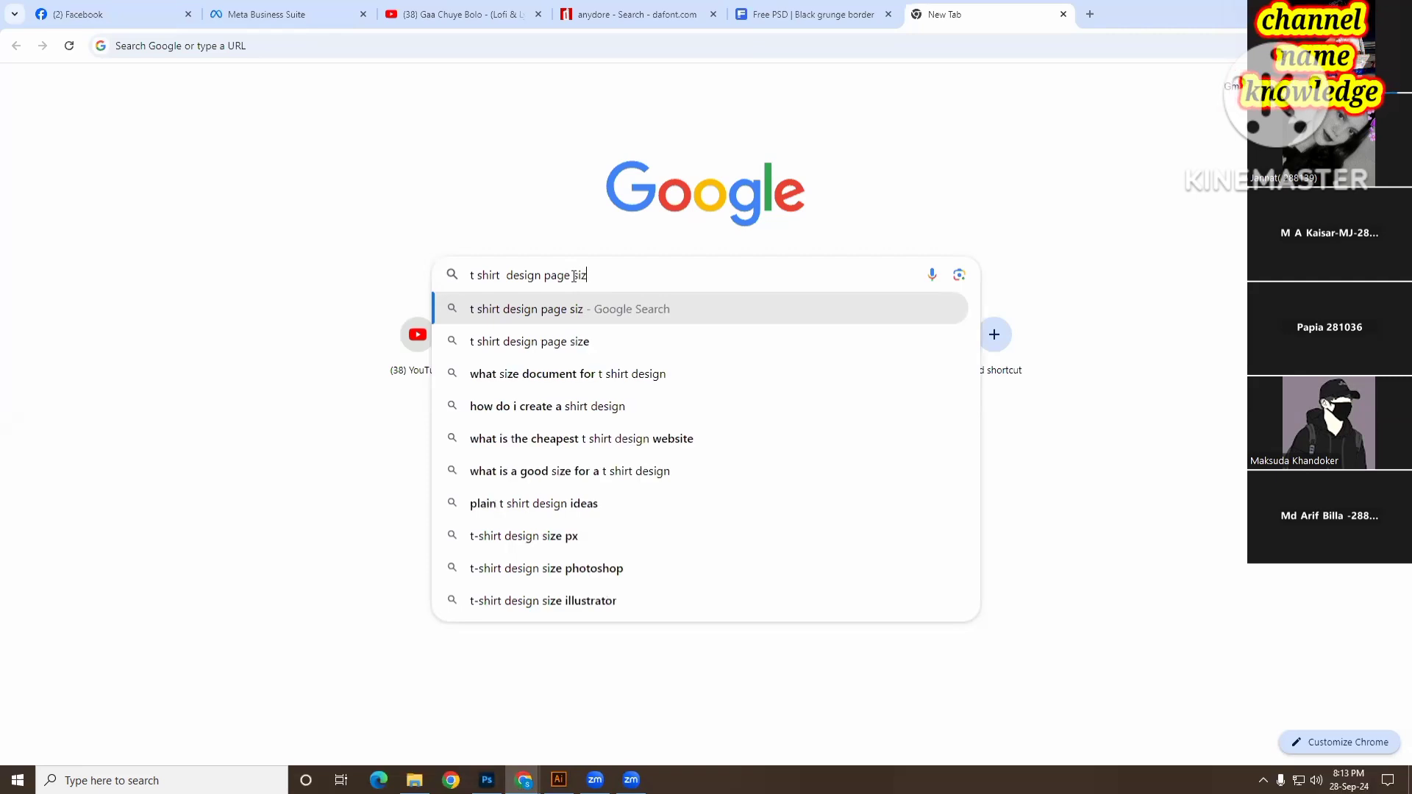
{"action": "key", "text": "Return"}
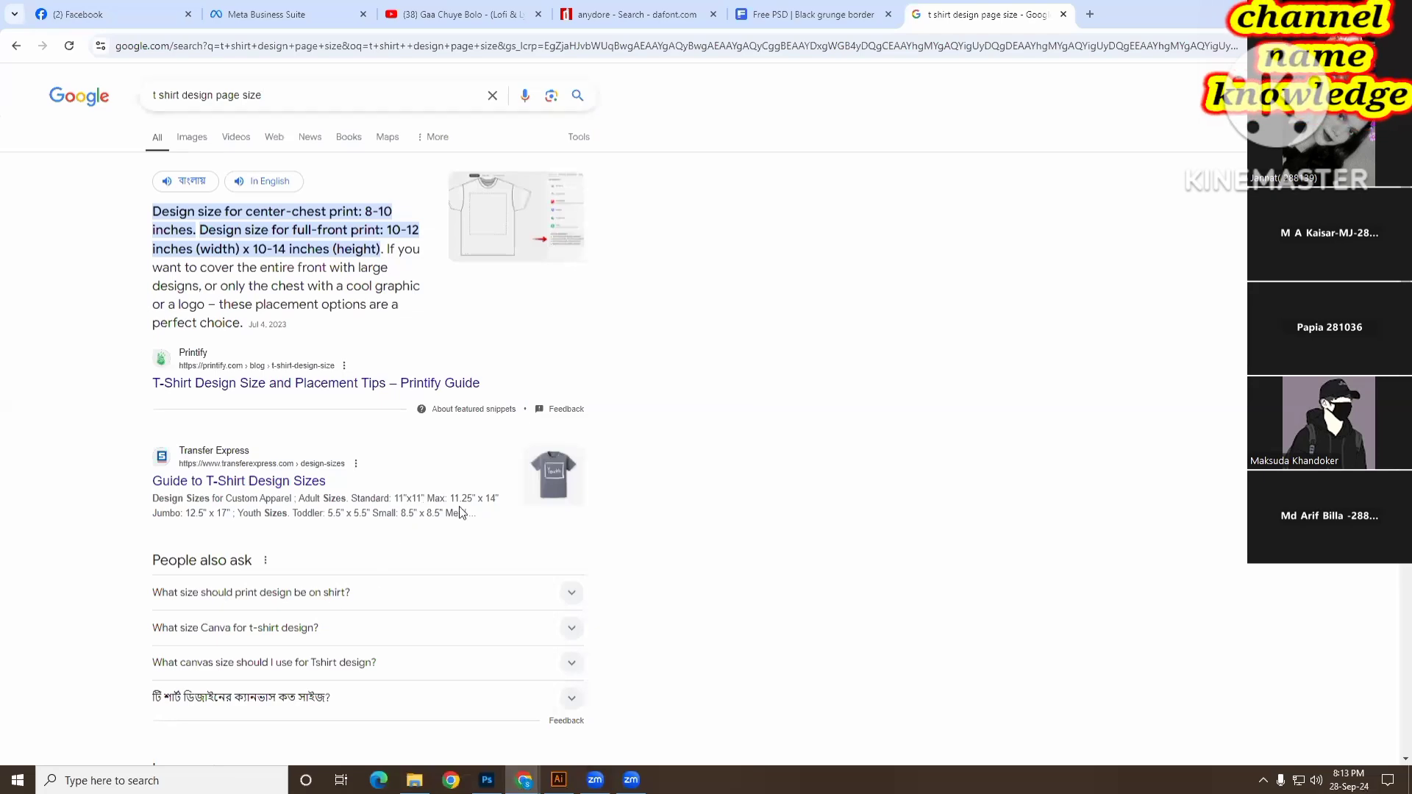
- Browse the image results for T-shirt design sizes, preview several of them, and return to the general web results
{"action": "left_click", "coordinate": [197, 140]}
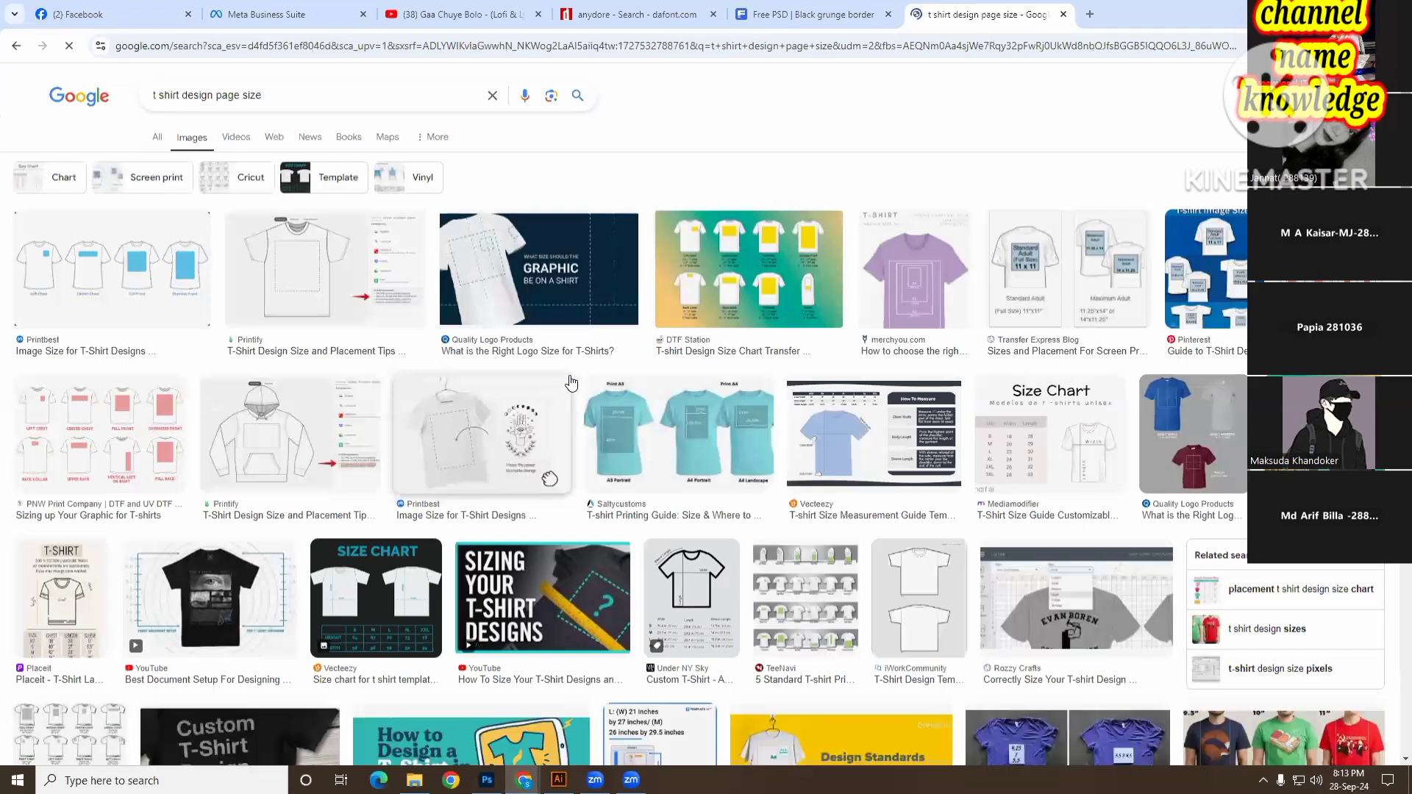
{"action": "scroll", "coordinate": [570, 361], "scroll_direction": "down", "scroll_amount": 2}
{"action": "scroll", "coordinate": [482, 330], "scroll_direction": "down", "scroll_amount": 1}
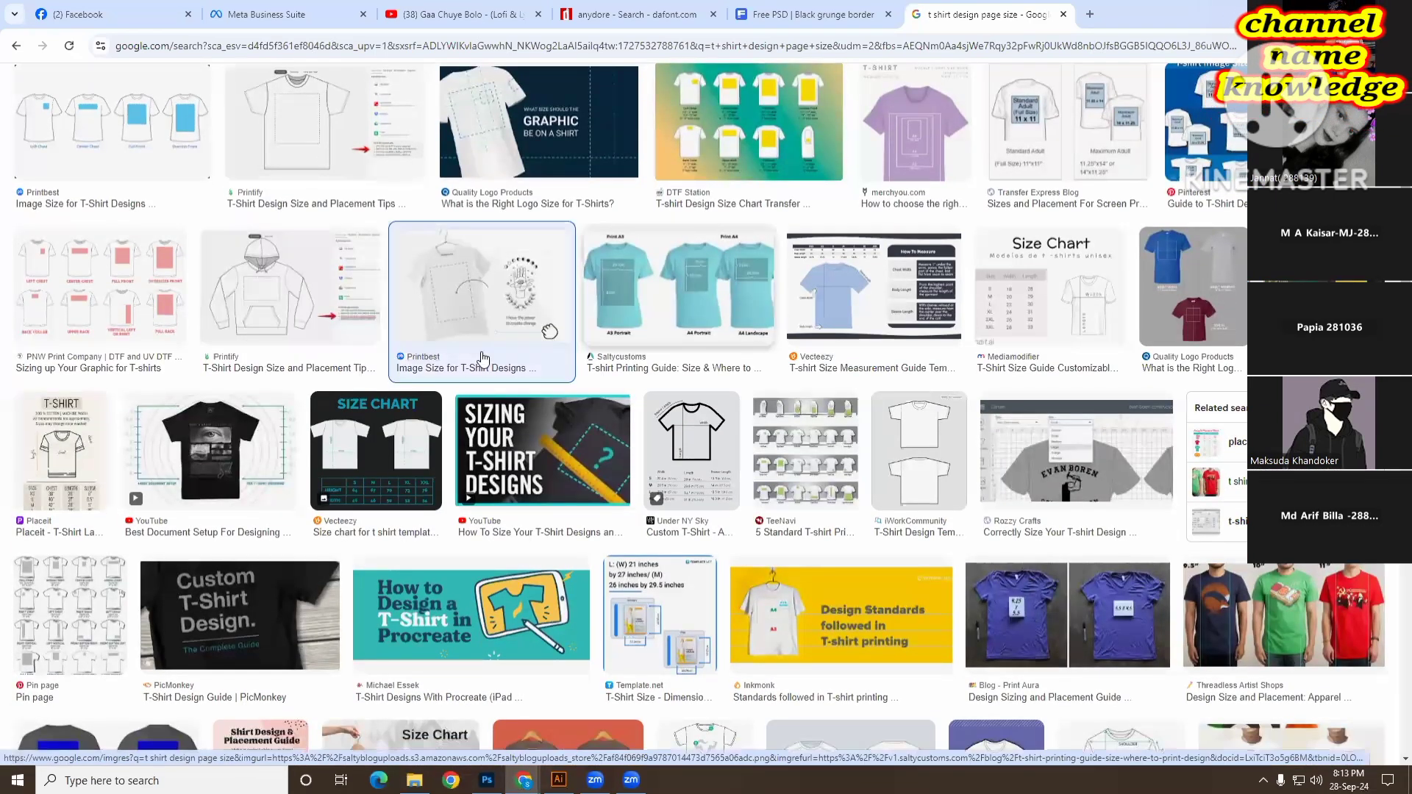
{"action": "left_click", "coordinate": [483, 359]}
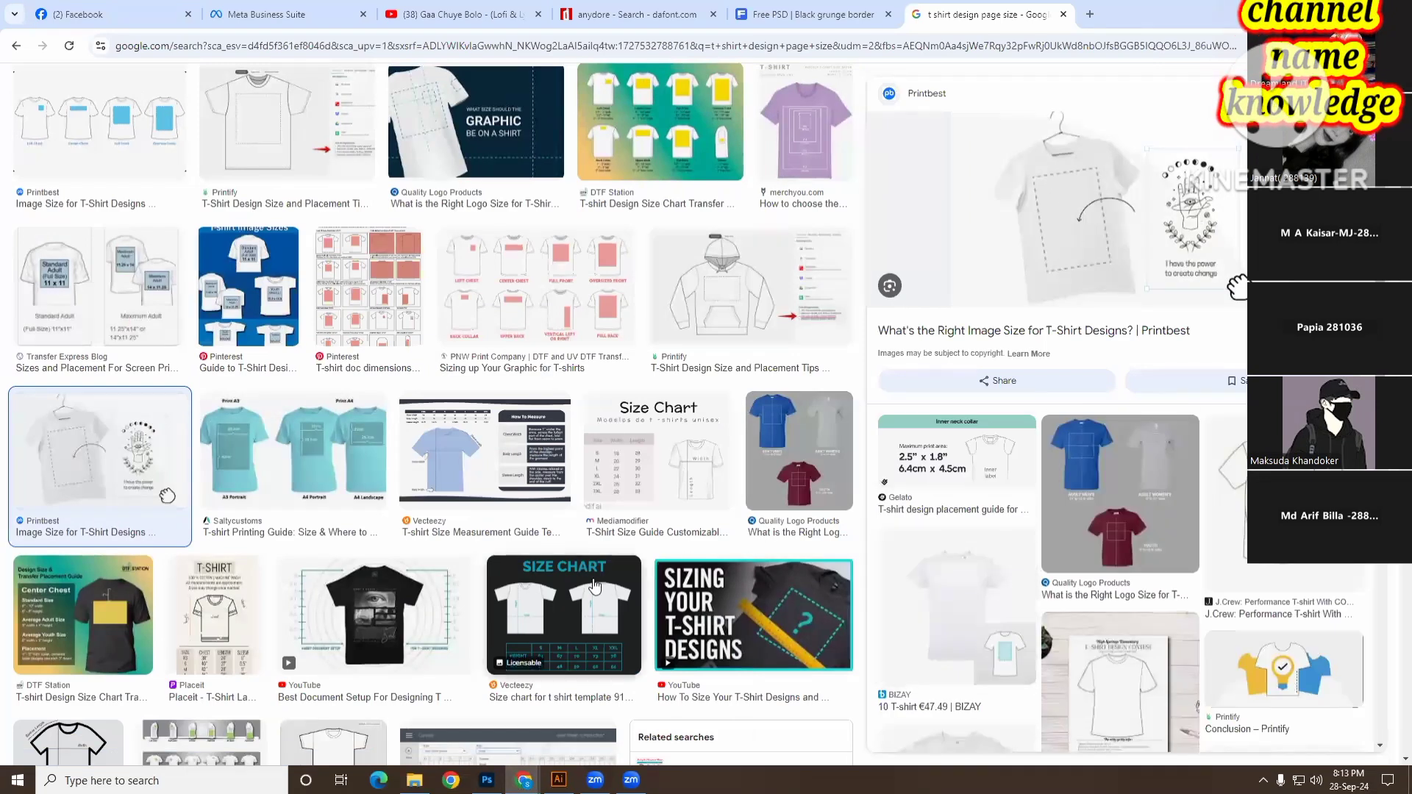
{"action": "left_click", "coordinate": [452, 596]}
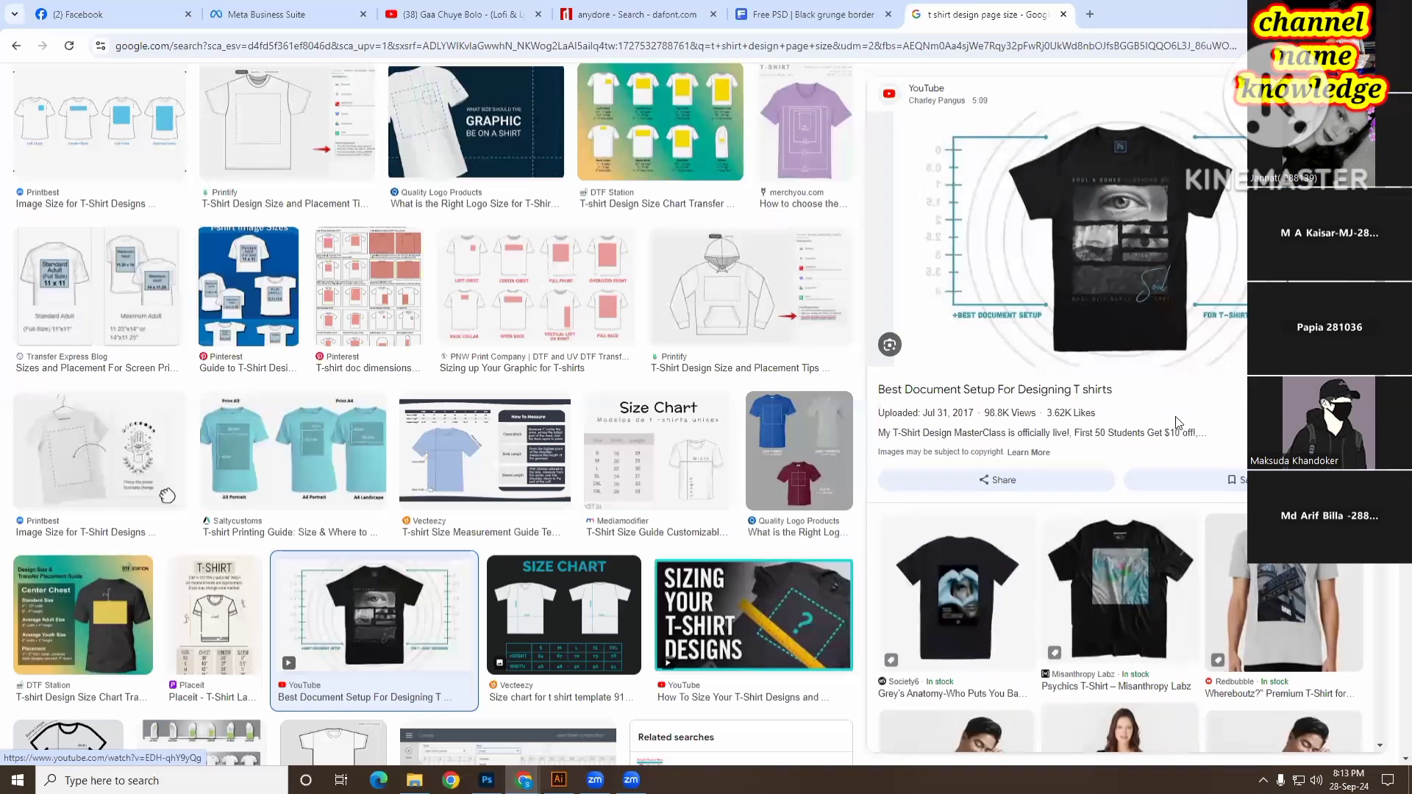
{"action": "left_click", "coordinate": [1143, 574]}
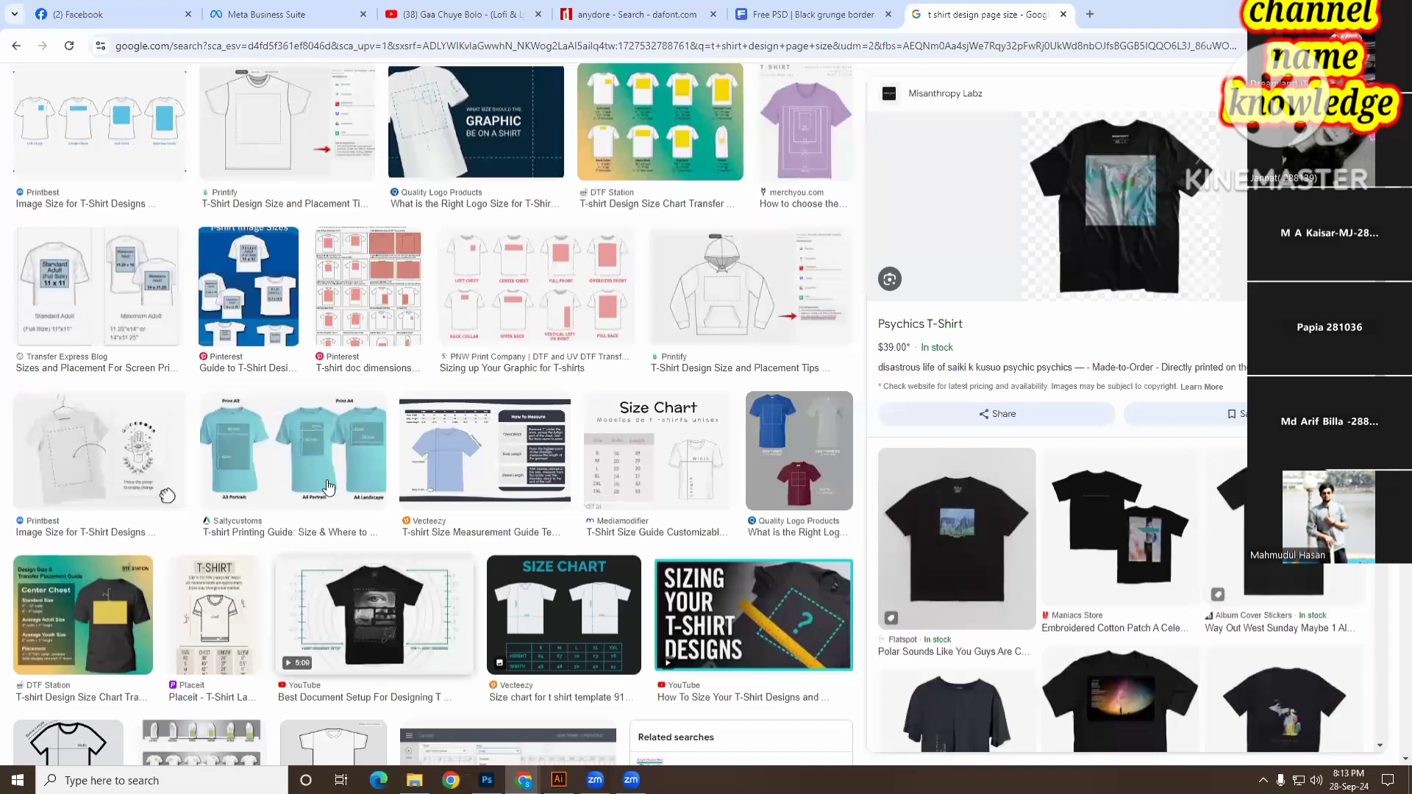
{"action": "scroll", "coordinate": [453, 343], "scroll_direction": "up", "scroll_amount": 3}
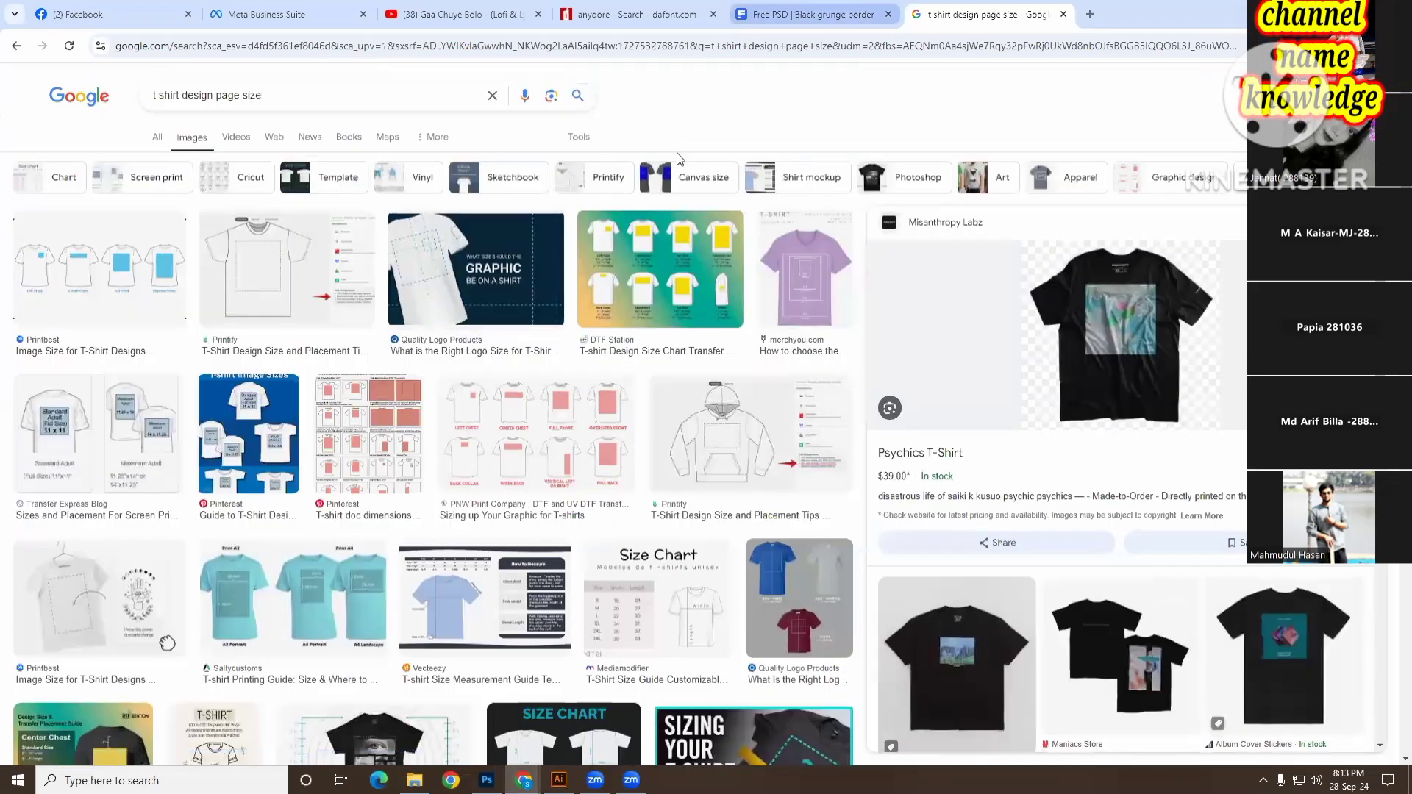
{"action": "left_click", "coordinate": [809, 15]}
{"action": "left_click", "coordinate": [986, 16]}
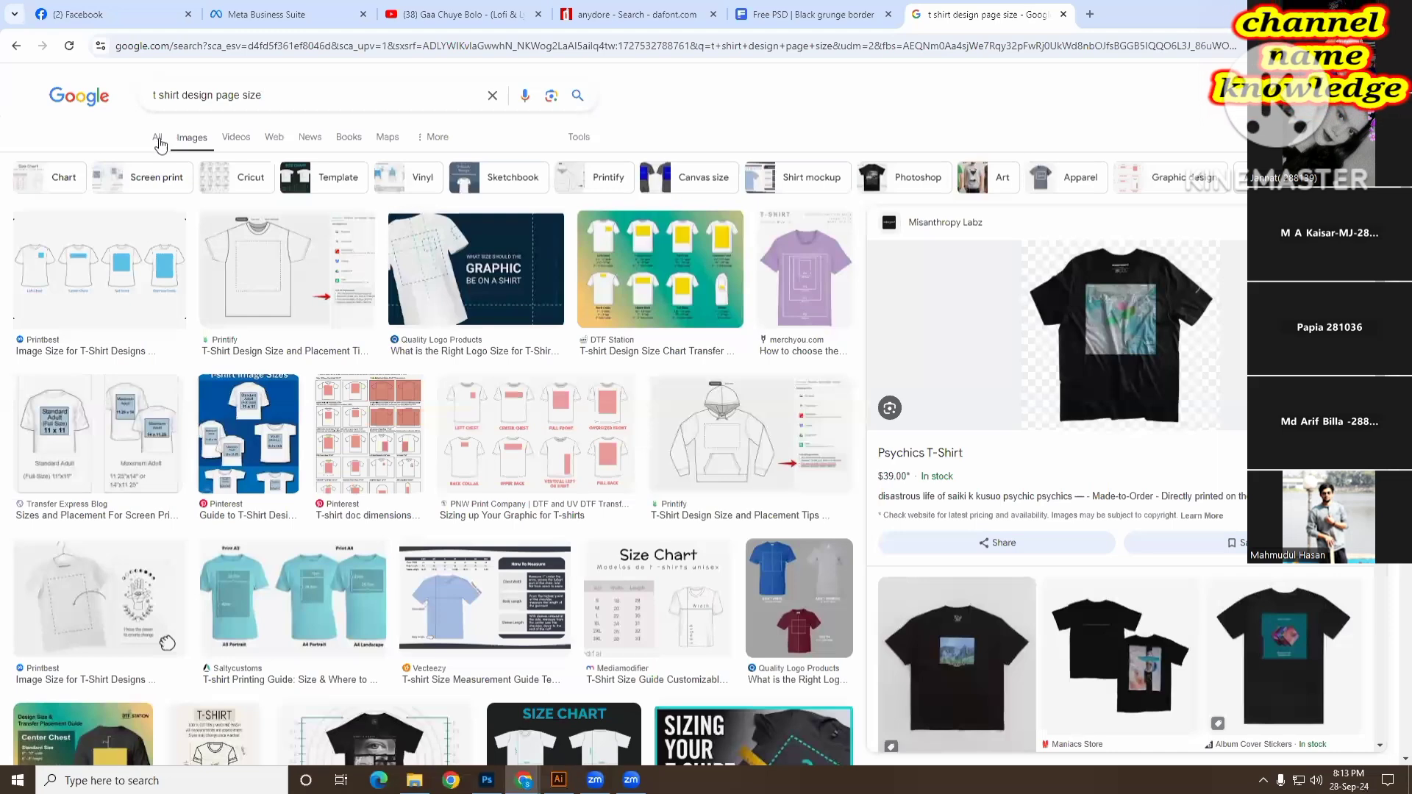
{"action": "left_click", "coordinate": [157, 139]}
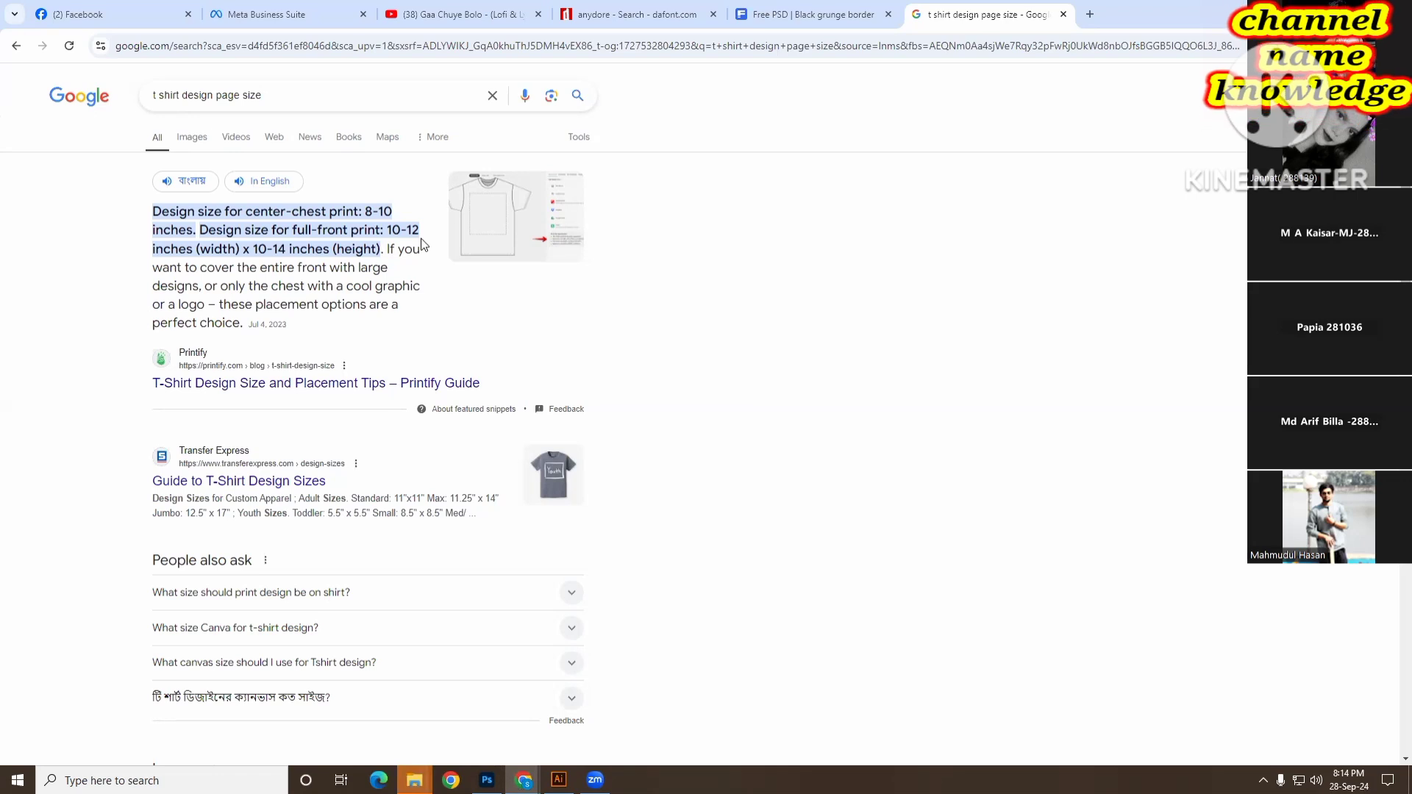
- Switch to Illustrator and close the 9290599.psd document without saving its changes
{"action": "left_click", "coordinate": [559, 780]}
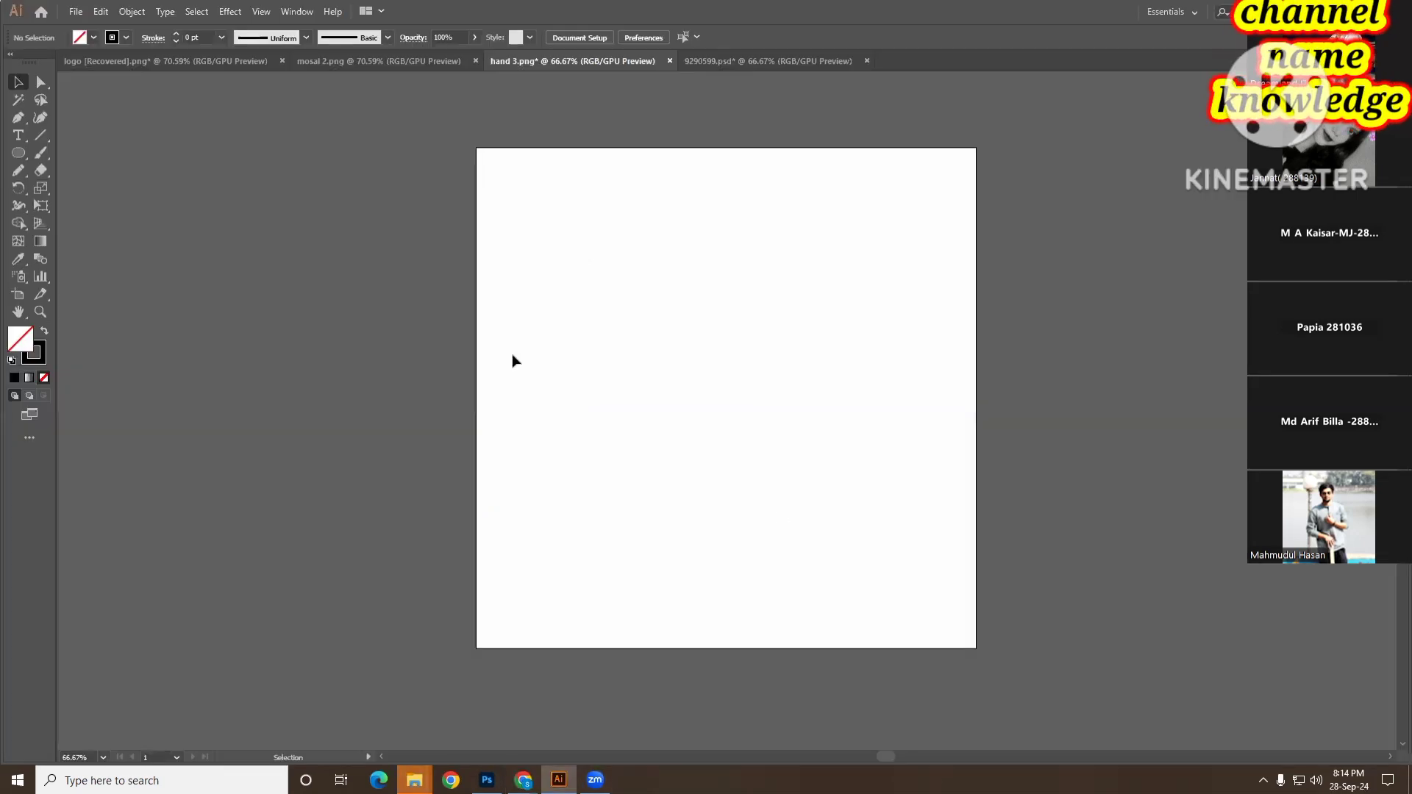
{"action": "left_click", "coordinate": [76, 12]}
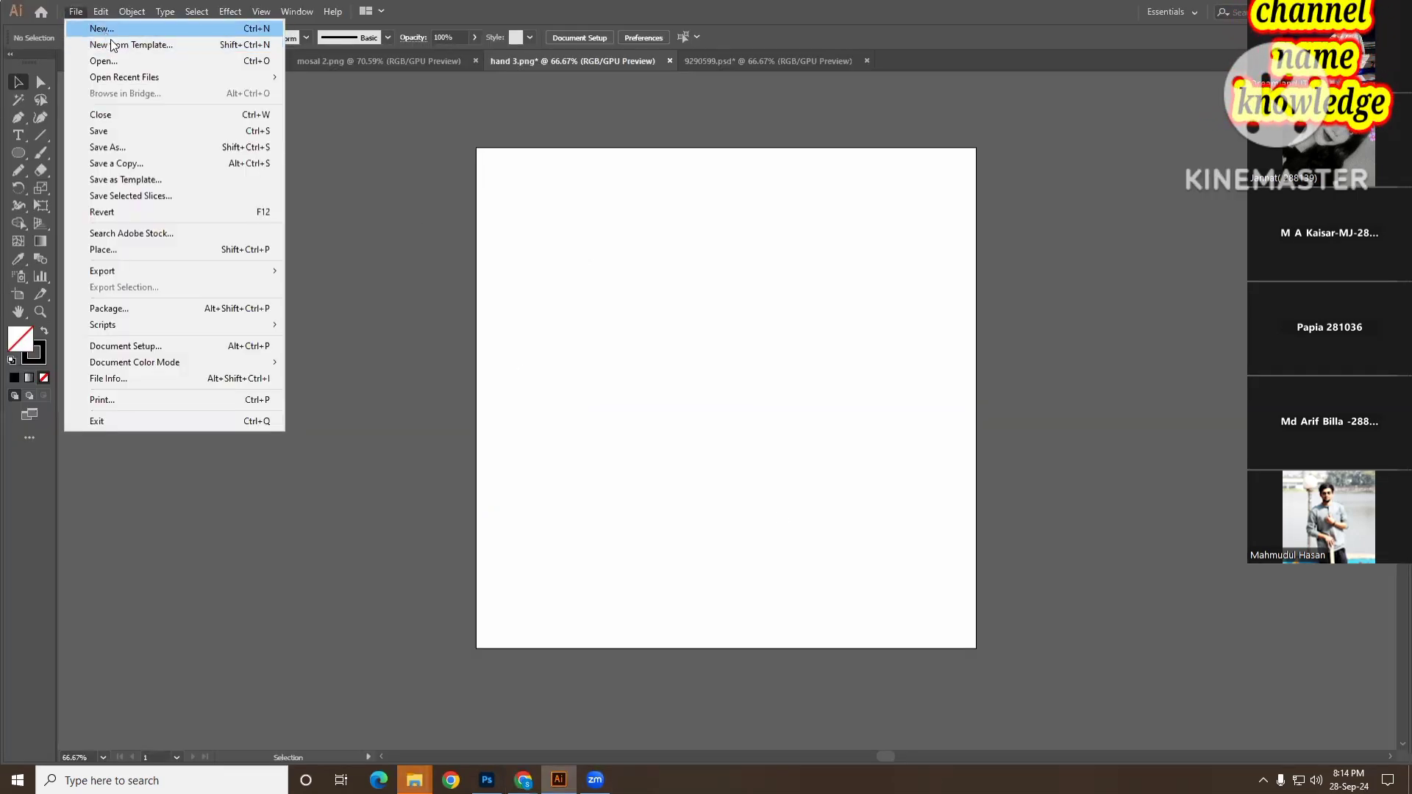
{"action": "left_click", "coordinate": [462, 216]}
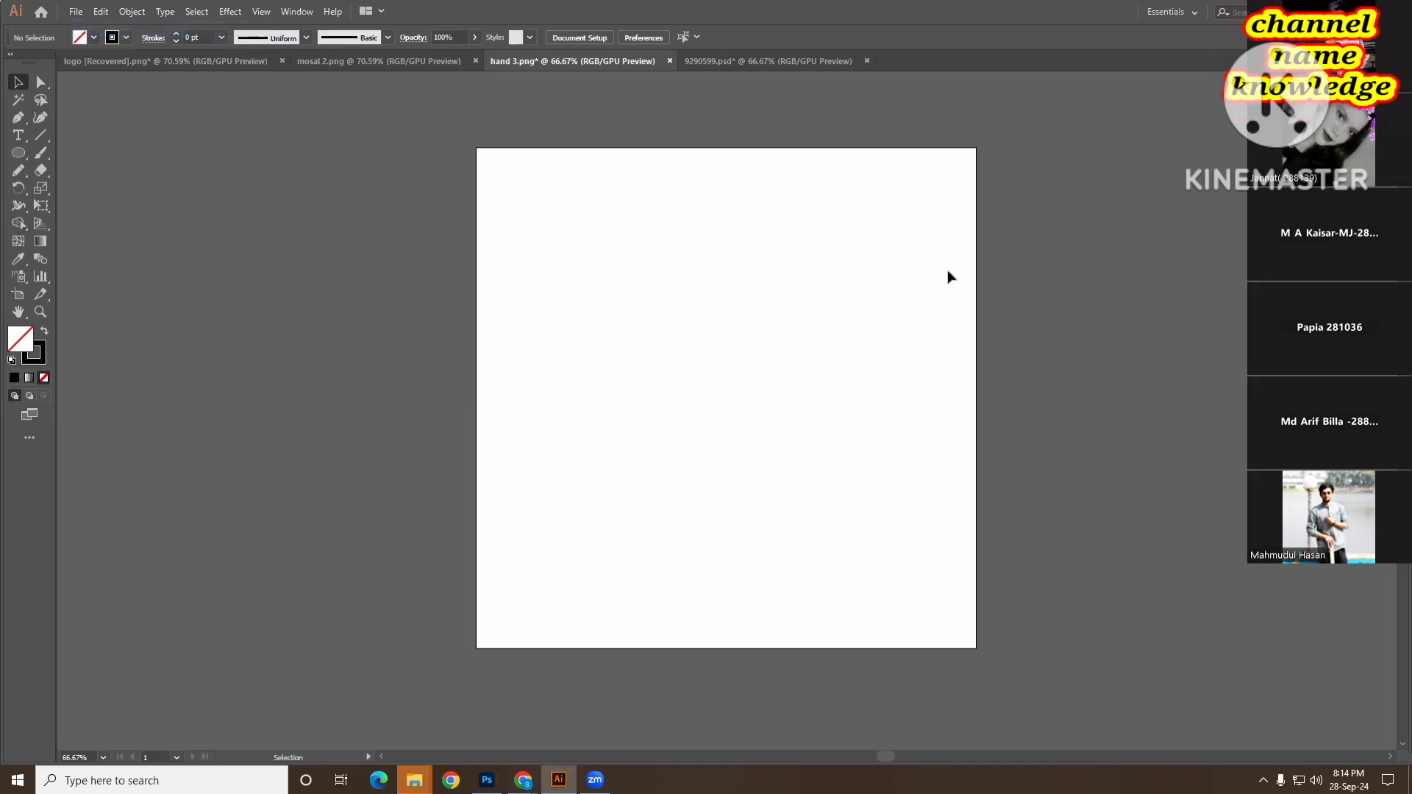
{"action": "left_click", "coordinate": [812, 65]}
{"action": "left_click", "coordinate": [867, 61]}
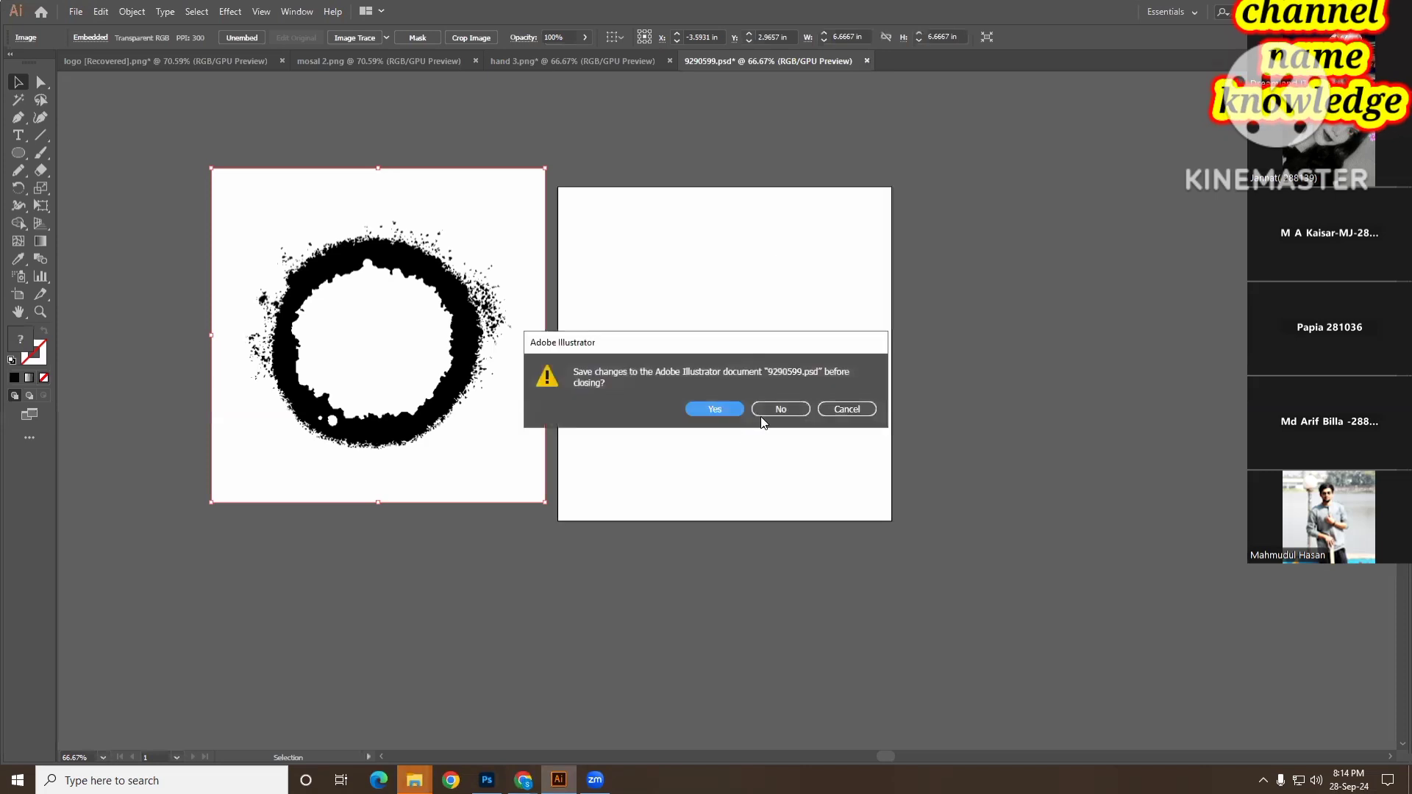
{"action": "left_click", "coordinate": [774, 409]}
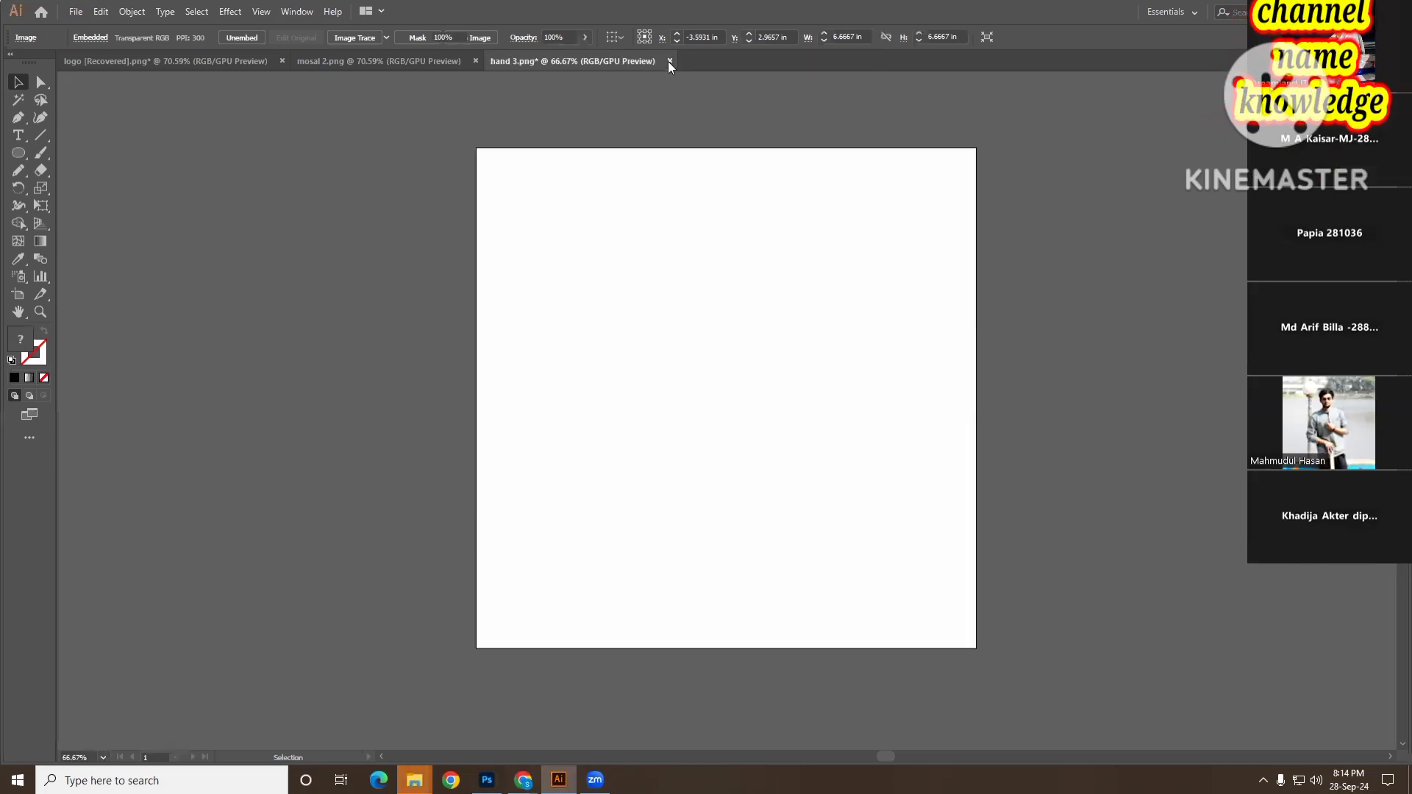
- Close the logo [Recovered].png document without saving and the mosal 2.png document, keeping only hand 3.png open
{"action": "key", "text": "ctrl+n"}
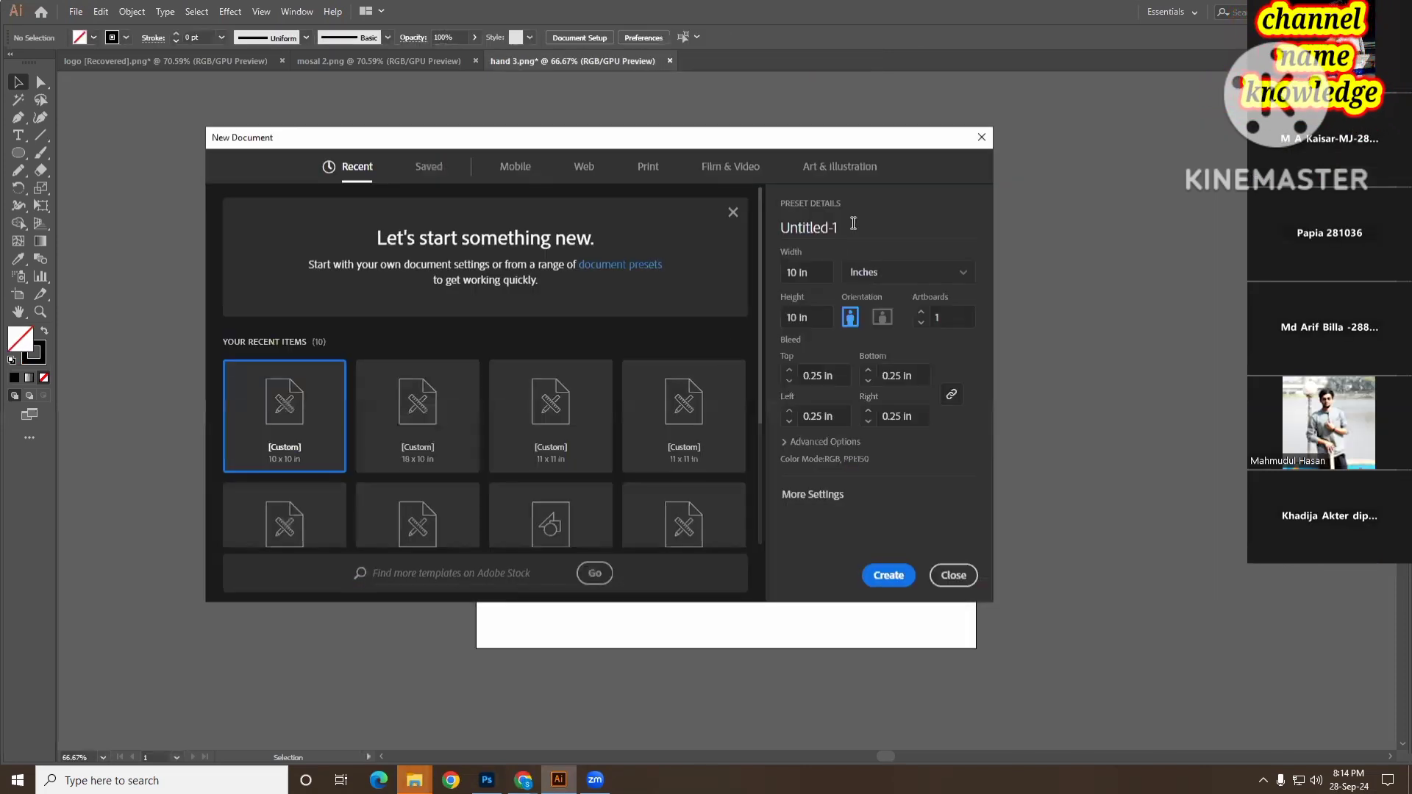
{"action": "left_click", "coordinate": [982, 138]}
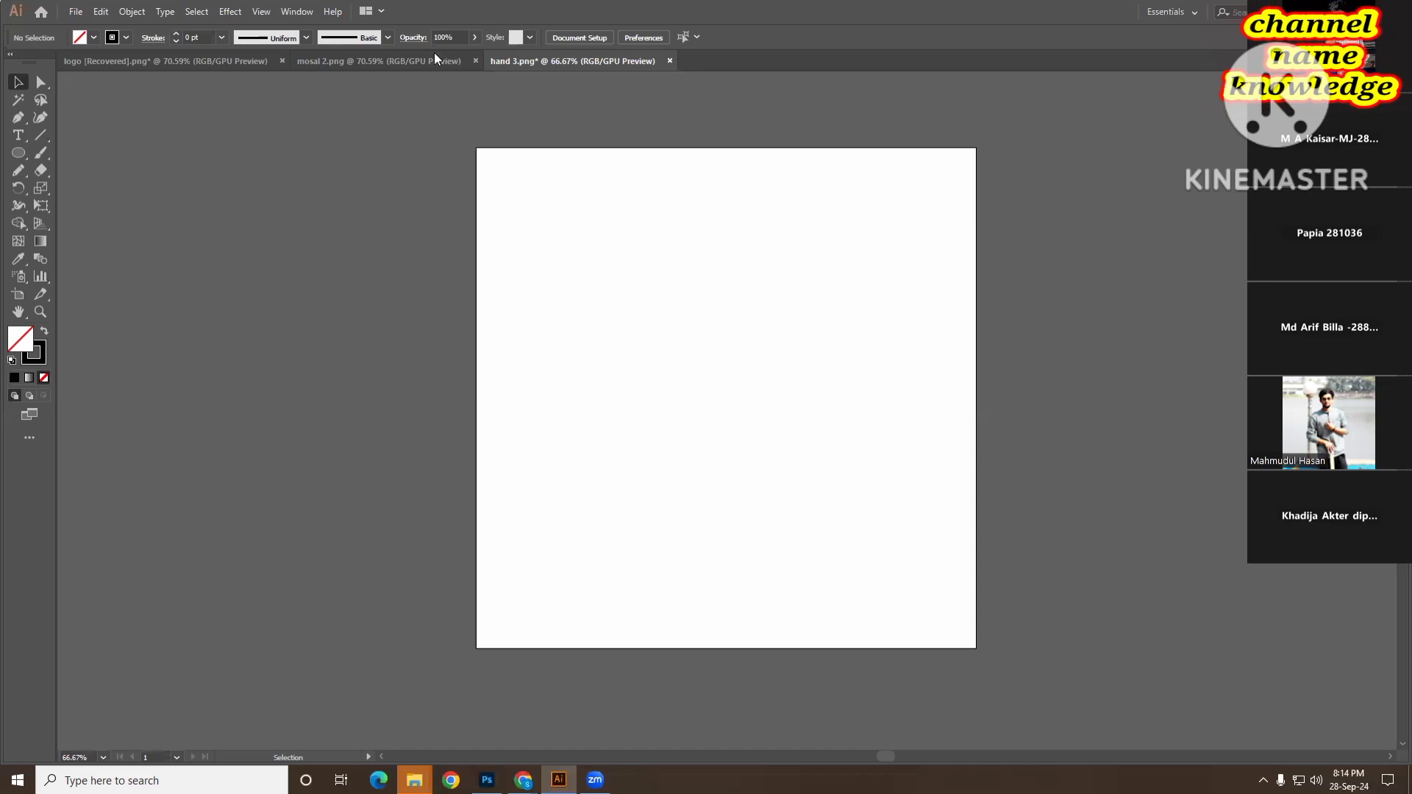
{"action": "left_click", "coordinate": [415, 63]}
{"action": "left_click", "coordinate": [195, 63]}
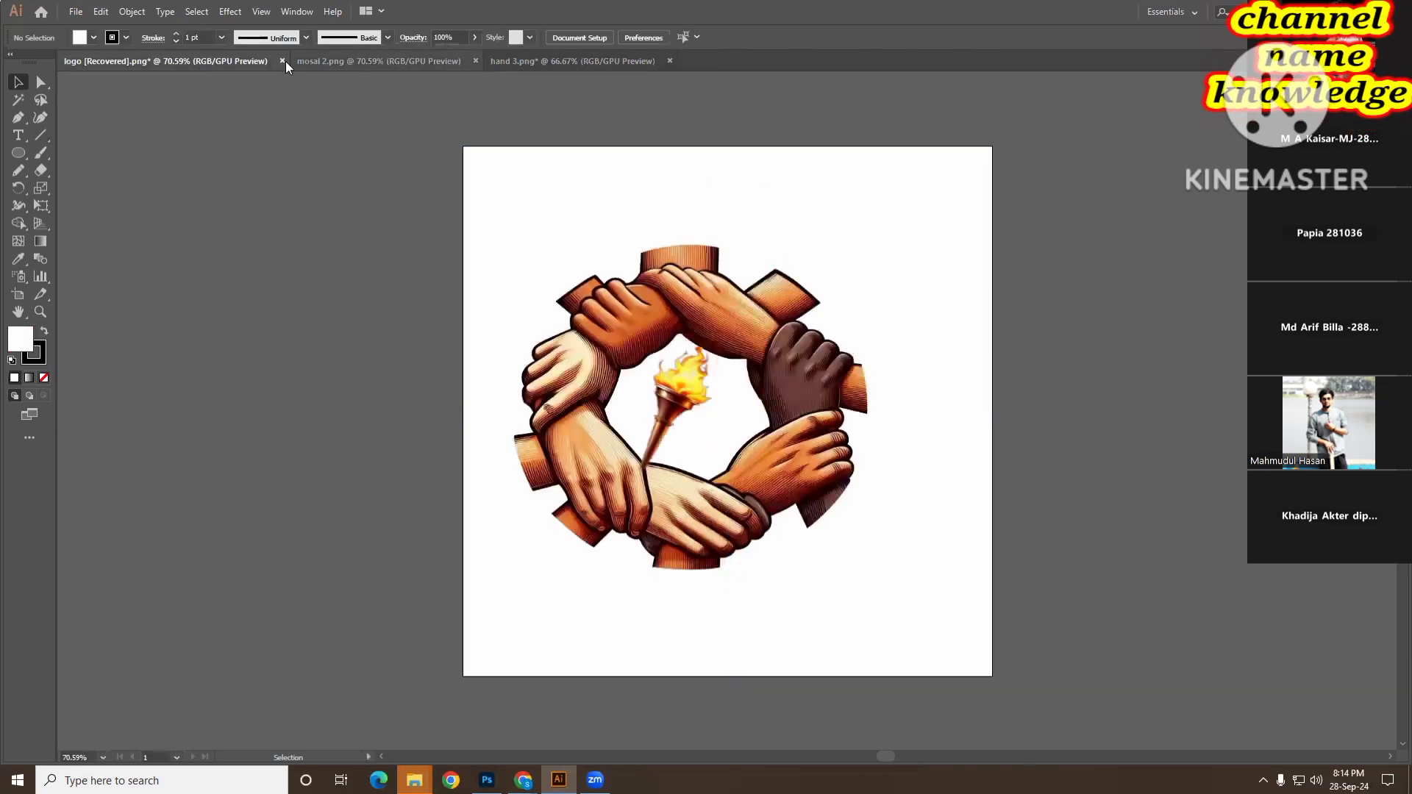
{"action": "left_click", "coordinate": [281, 61]}
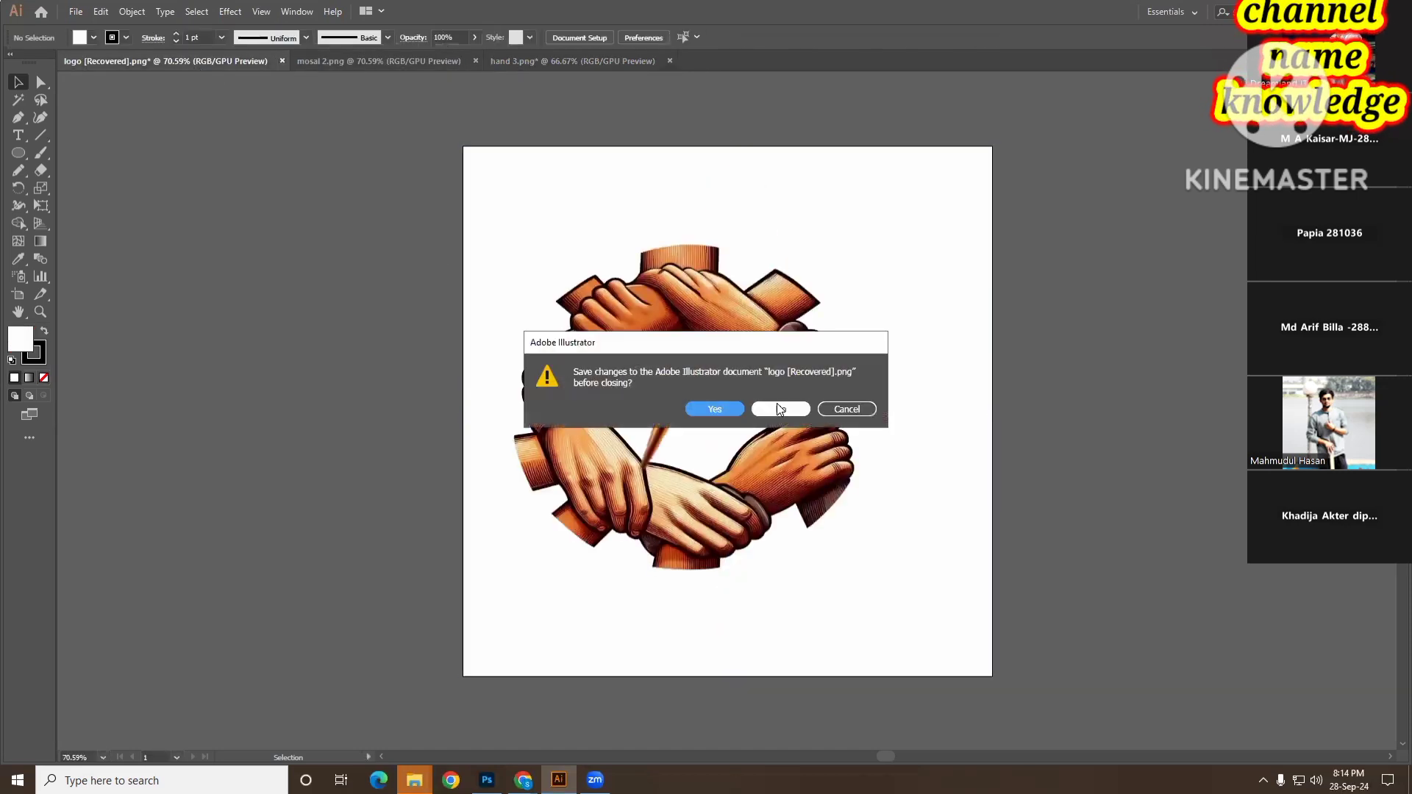
{"action": "left_click", "coordinate": [780, 409]}
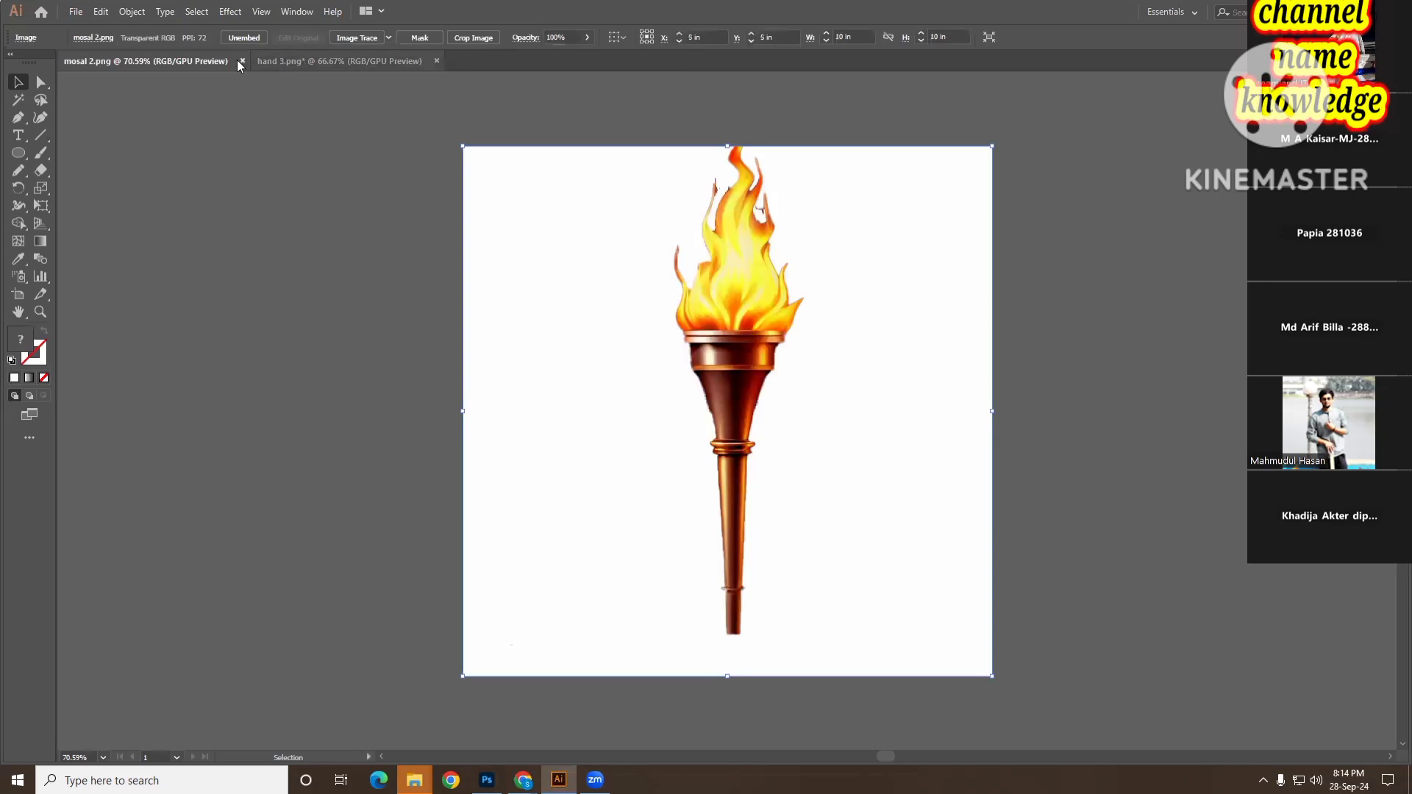
{"action": "left_click", "coordinate": [241, 62]}
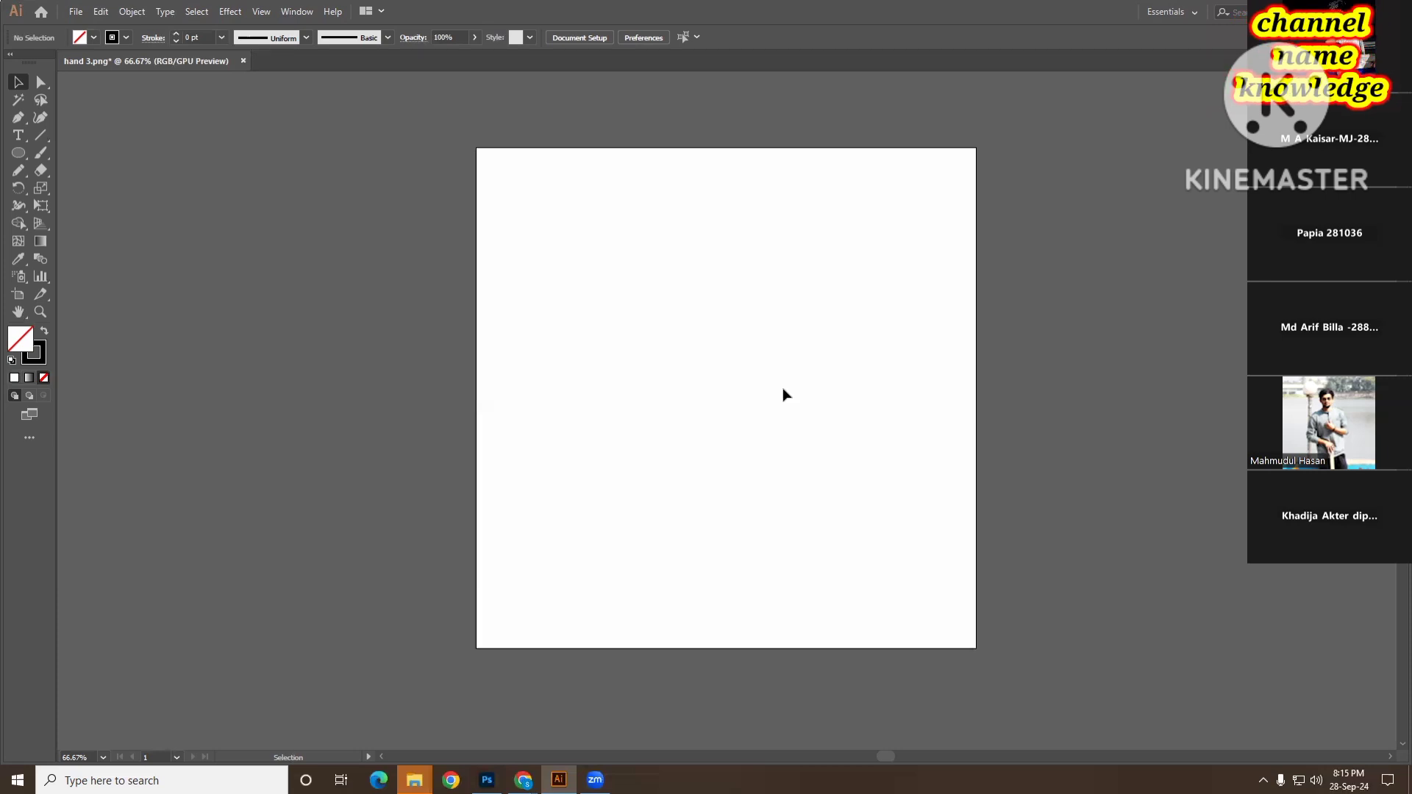
- Add a line of point text in the upper half of the blank artboard and set its font to Impact
{"action": "scroll", "coordinate": [713, 404], "scroll_direction": "down", "scroll_amount": 1}
{"action": "scroll", "coordinate": [711, 406], "scroll_direction": "up", "scroll_amount": 2}
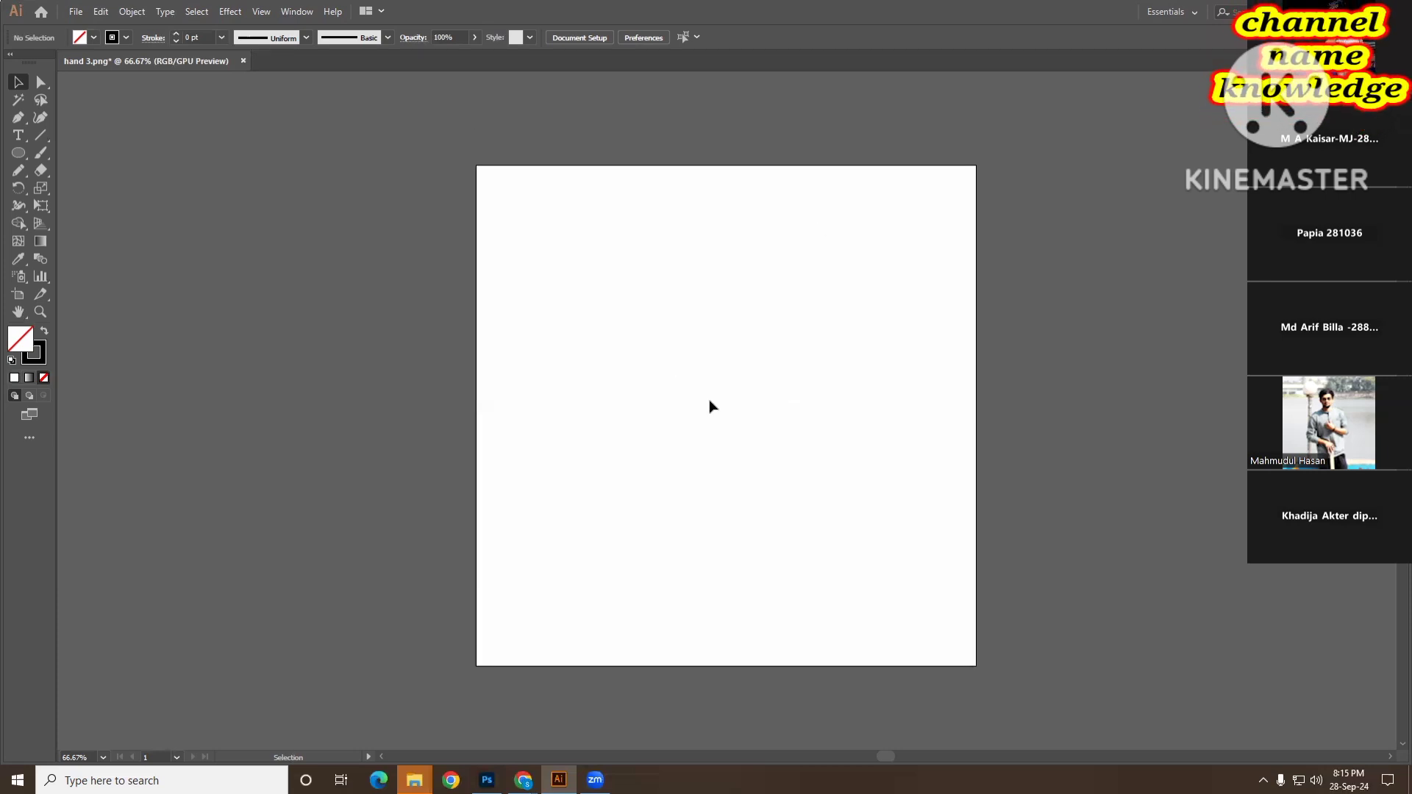
{"action": "scroll", "coordinate": [456, 379], "scroll_direction": "down", "scroll_amount": 1}
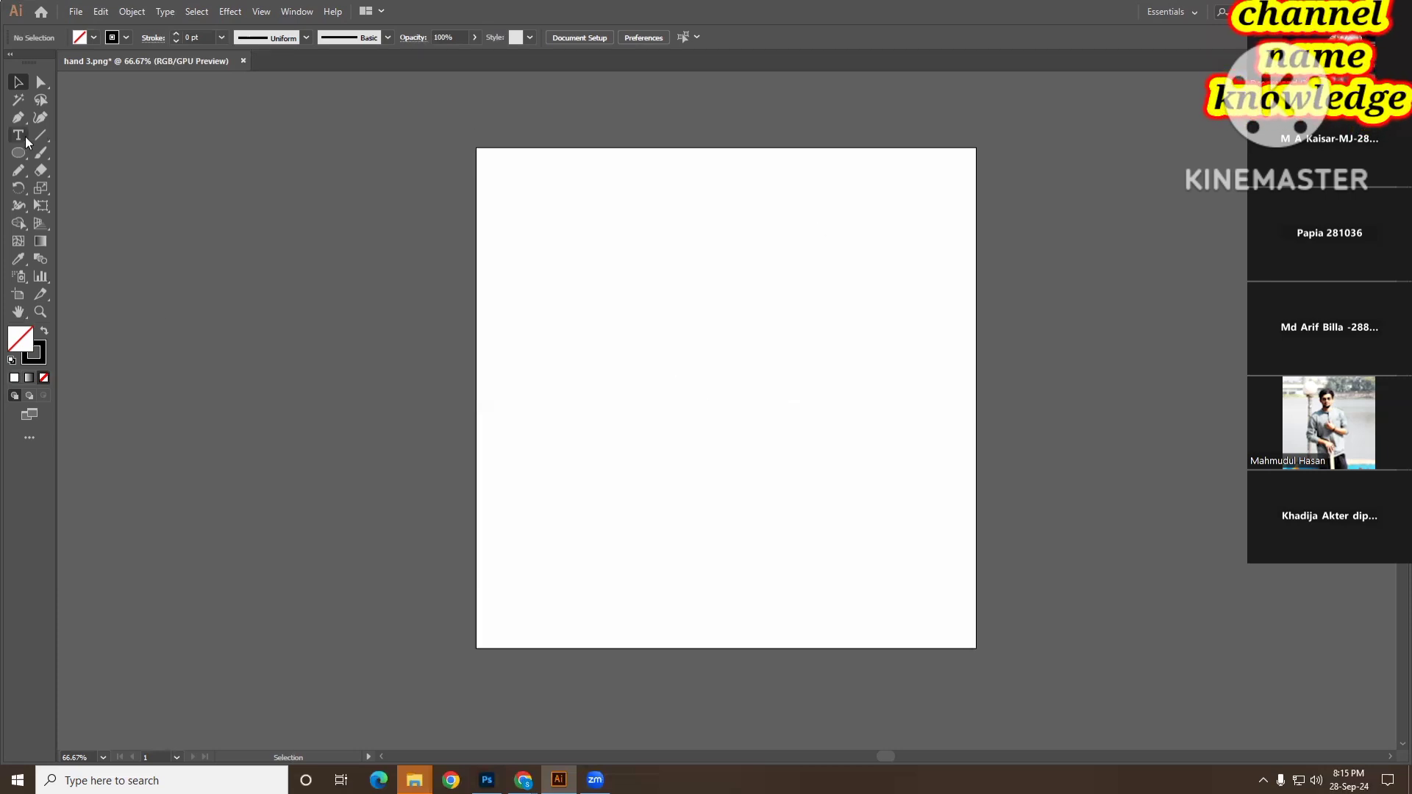
{"action": "left_click_drag", "start_coordinate": [26, 141], "coordinate": [66, 136]}
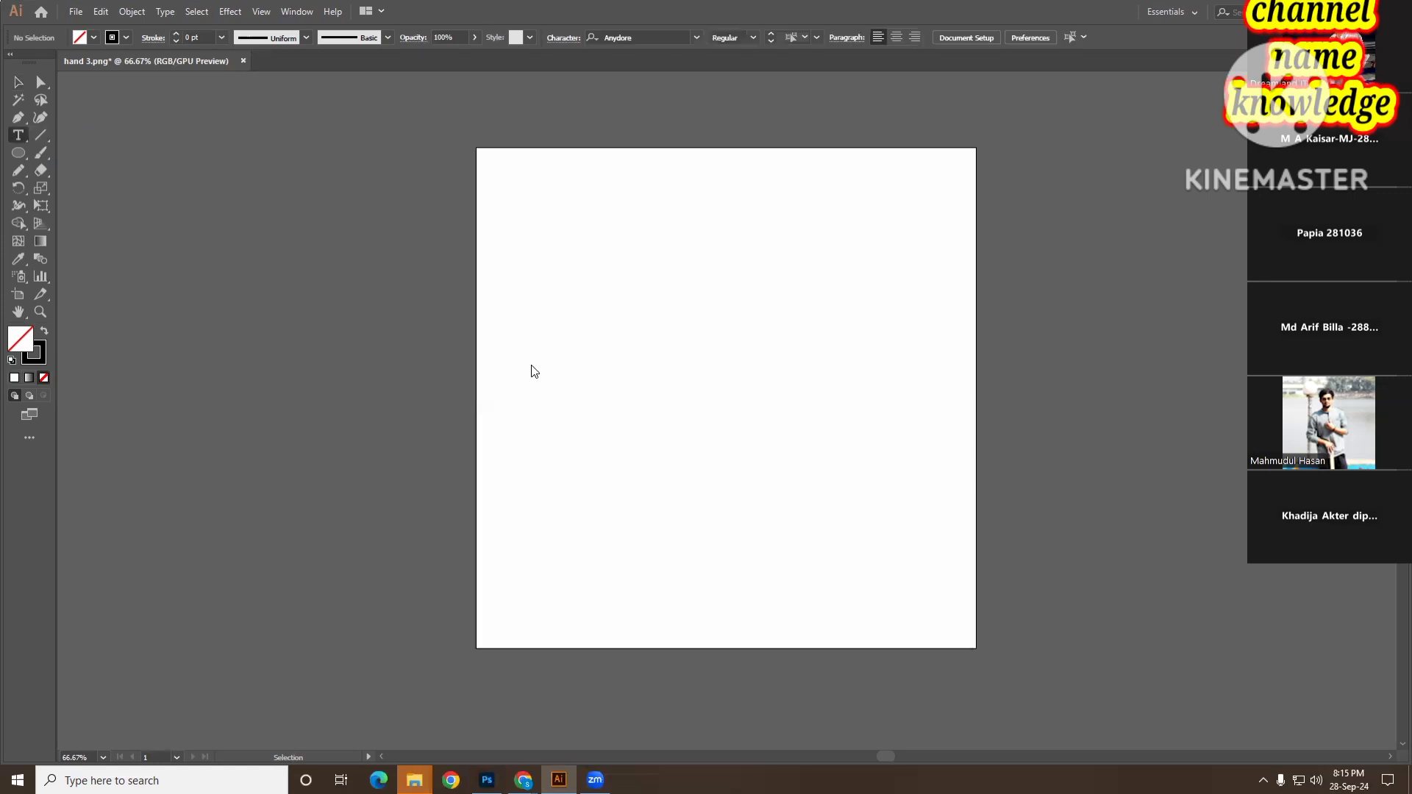
{"action": "left_click", "coordinate": [553, 328]}
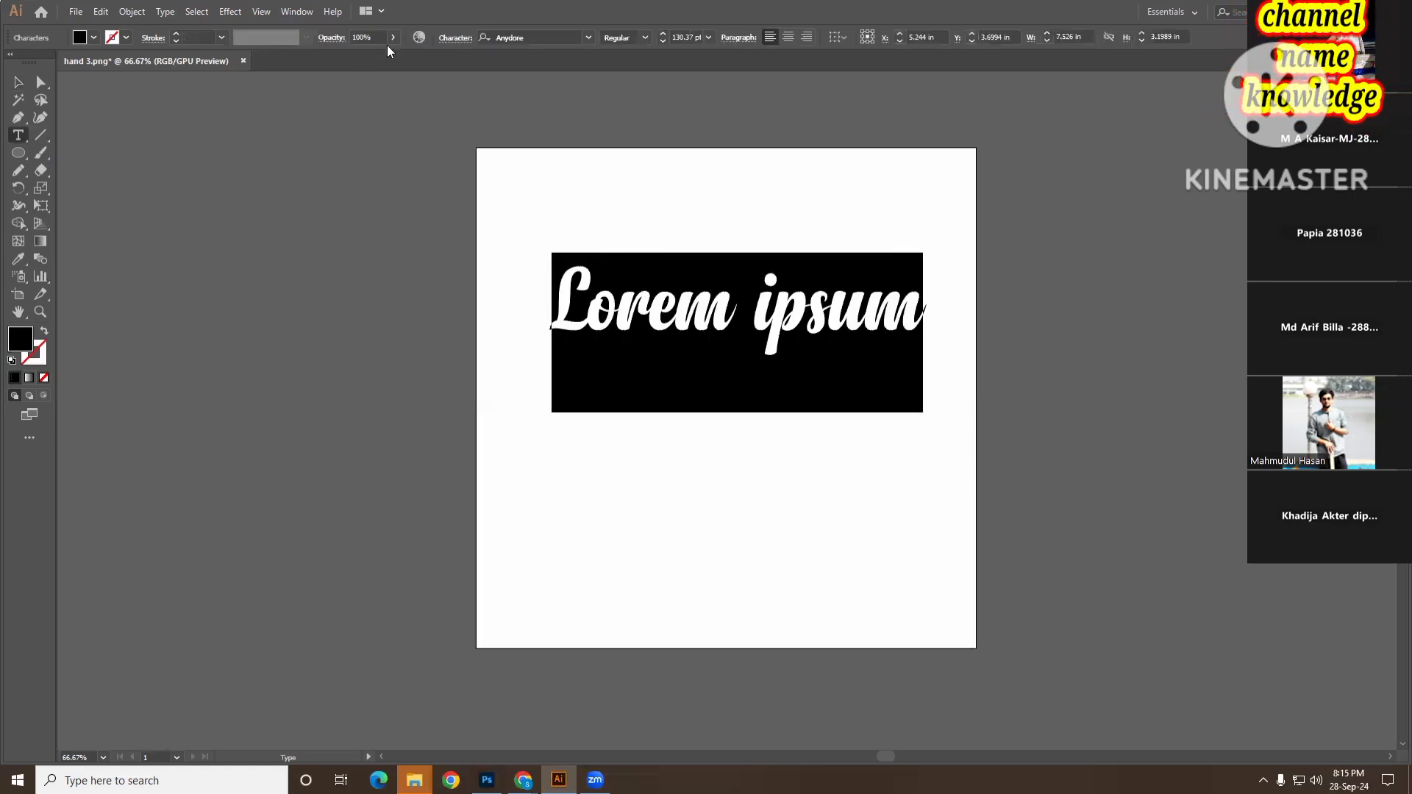
{"action": "left_click", "coordinate": [589, 37]}
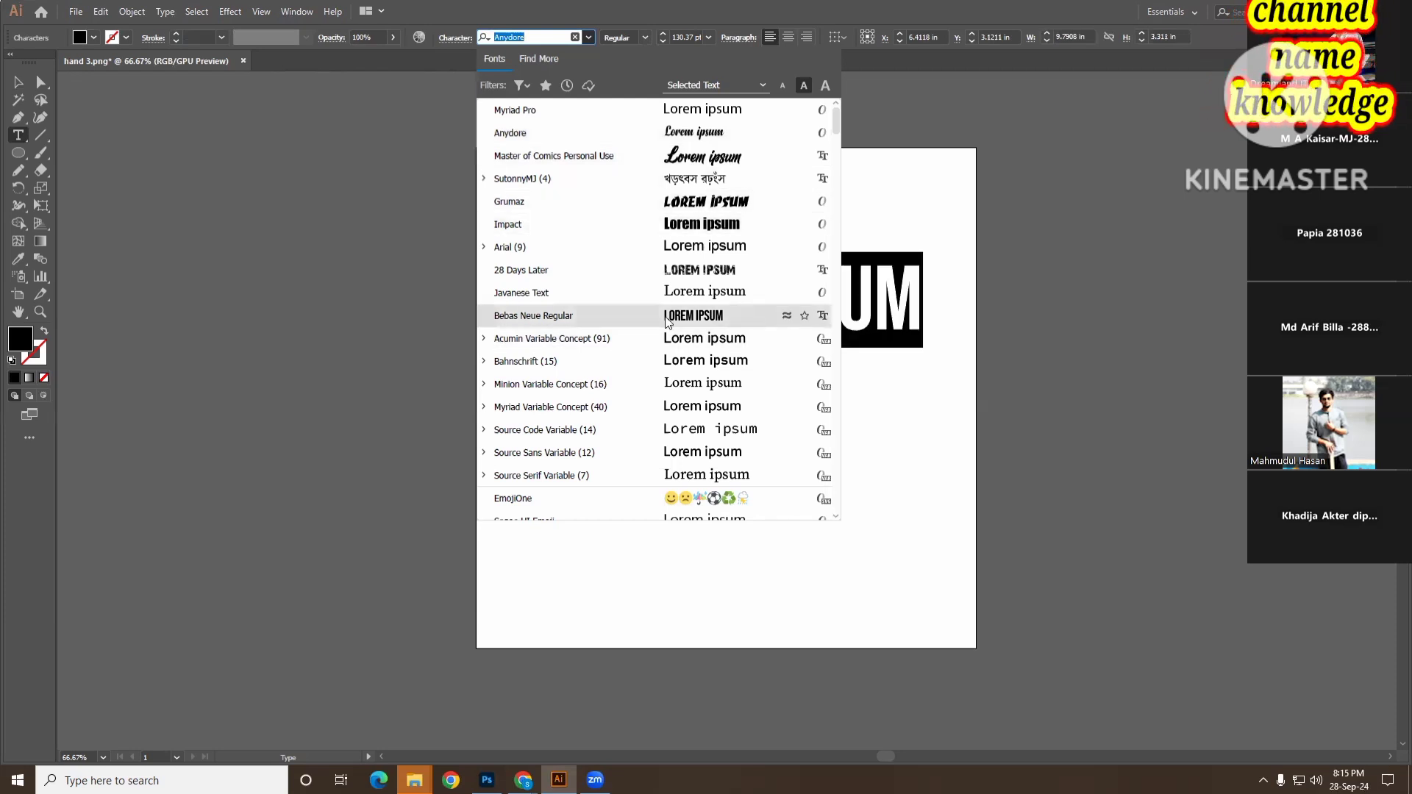
{"action": "left_click", "coordinate": [677, 224]}
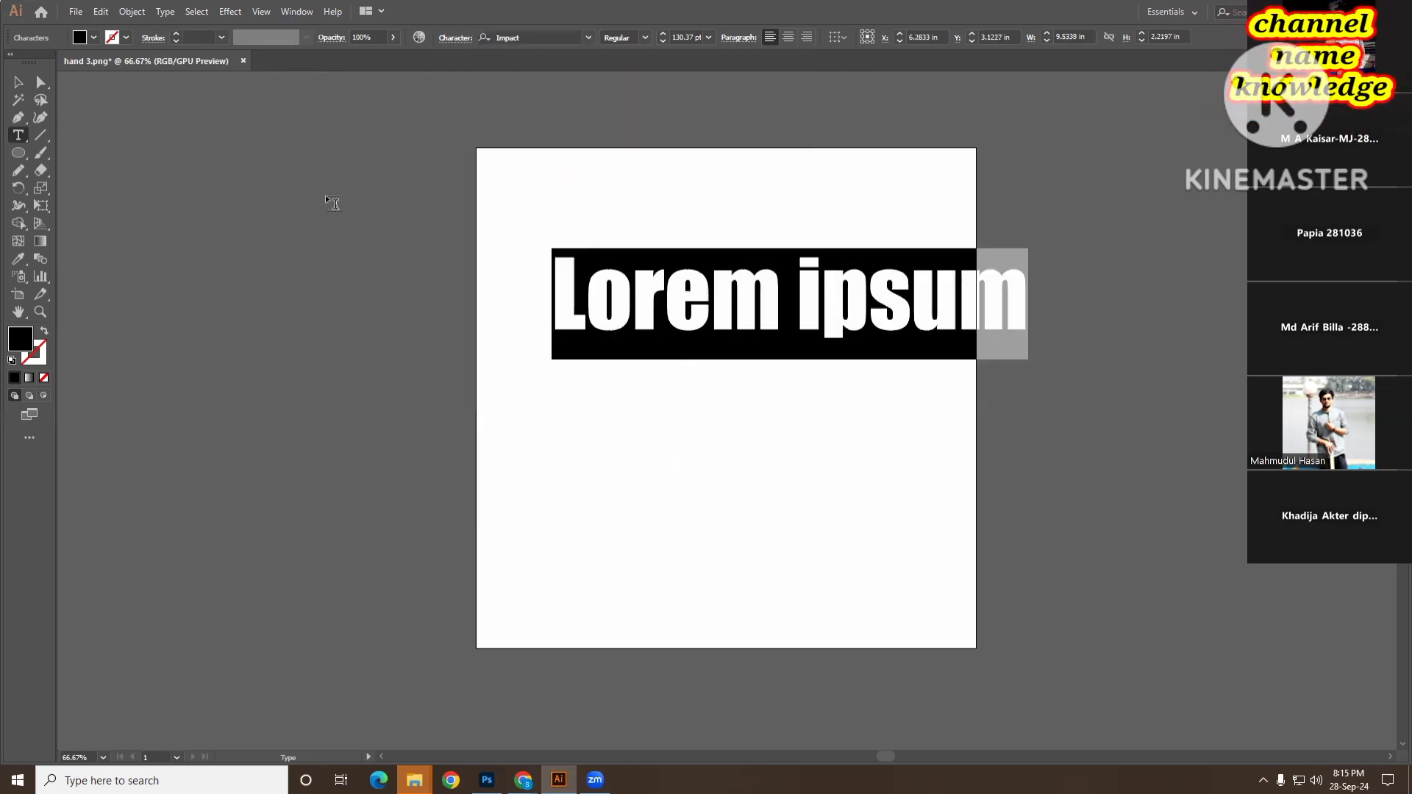
- Move the text line fully inside the artboard and replace its placeholder wording with "NEVER"
{"action": "key", "text": "Escape"}
{"action": "left_click_drag", "start_coordinate": [758, 315], "coordinate": [694, 328]}
{"action": "left_click", "coordinate": [18, 135]}
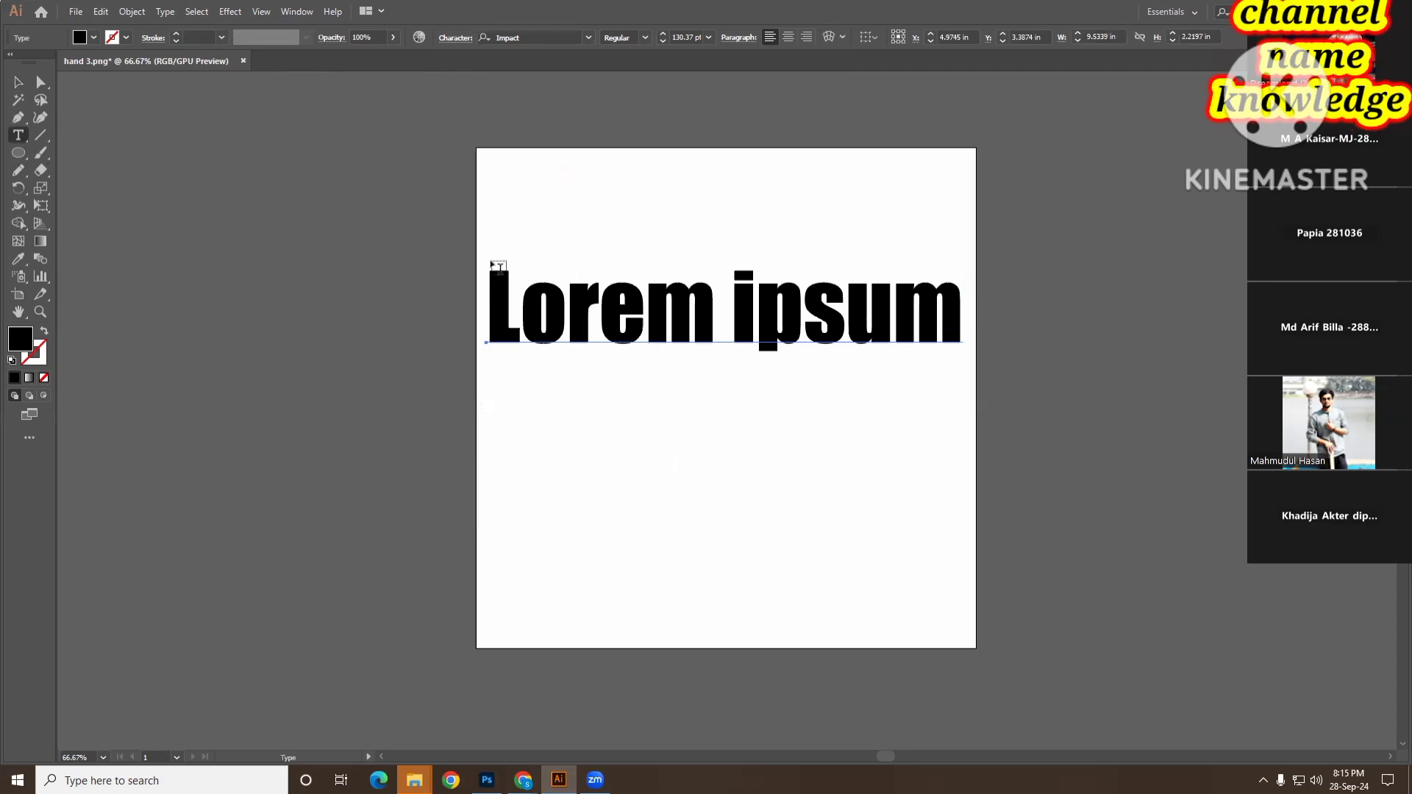
{"action": "left_click", "coordinate": [570, 318]}
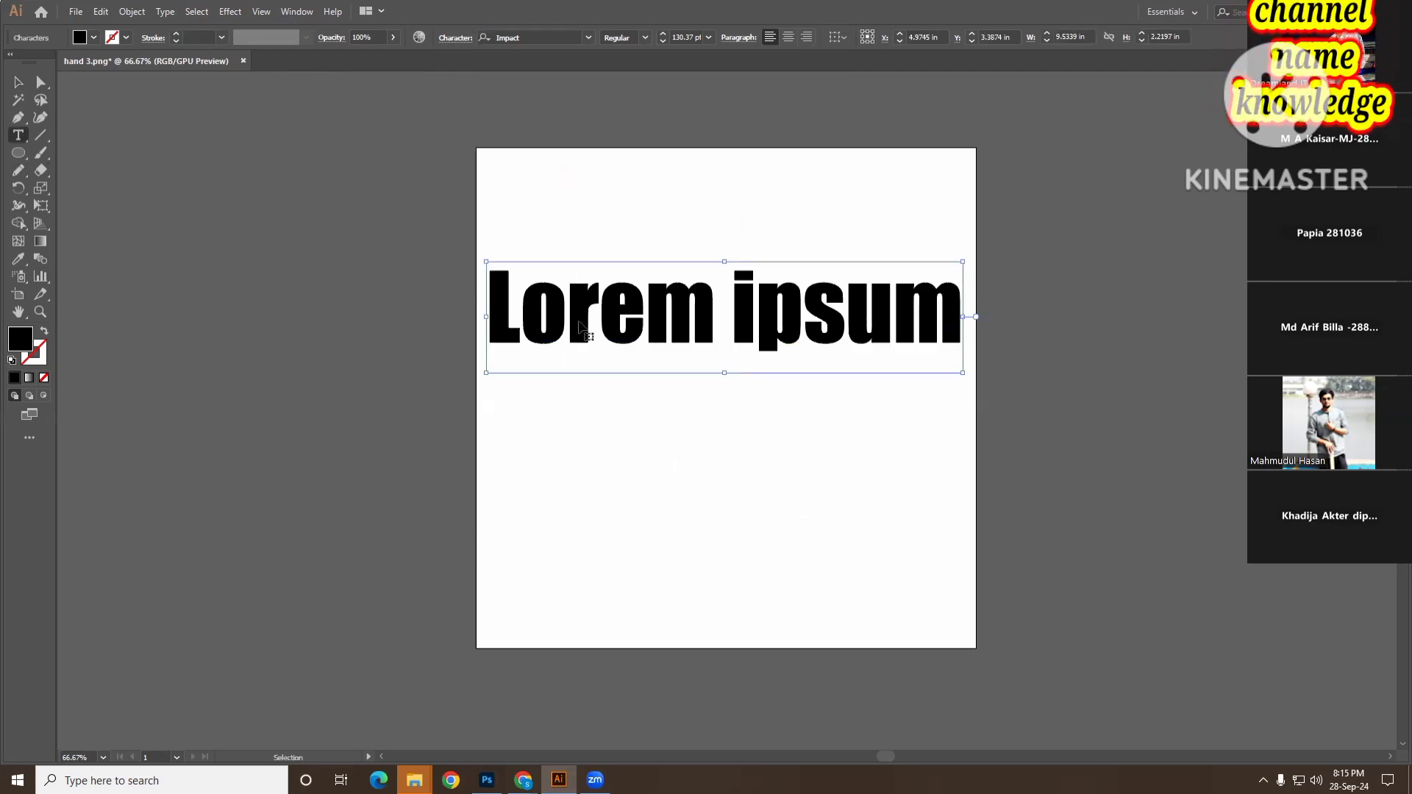
{"action": "key", "text": "ctrl+a"}
{"action": "type", "text": "NEVER"}
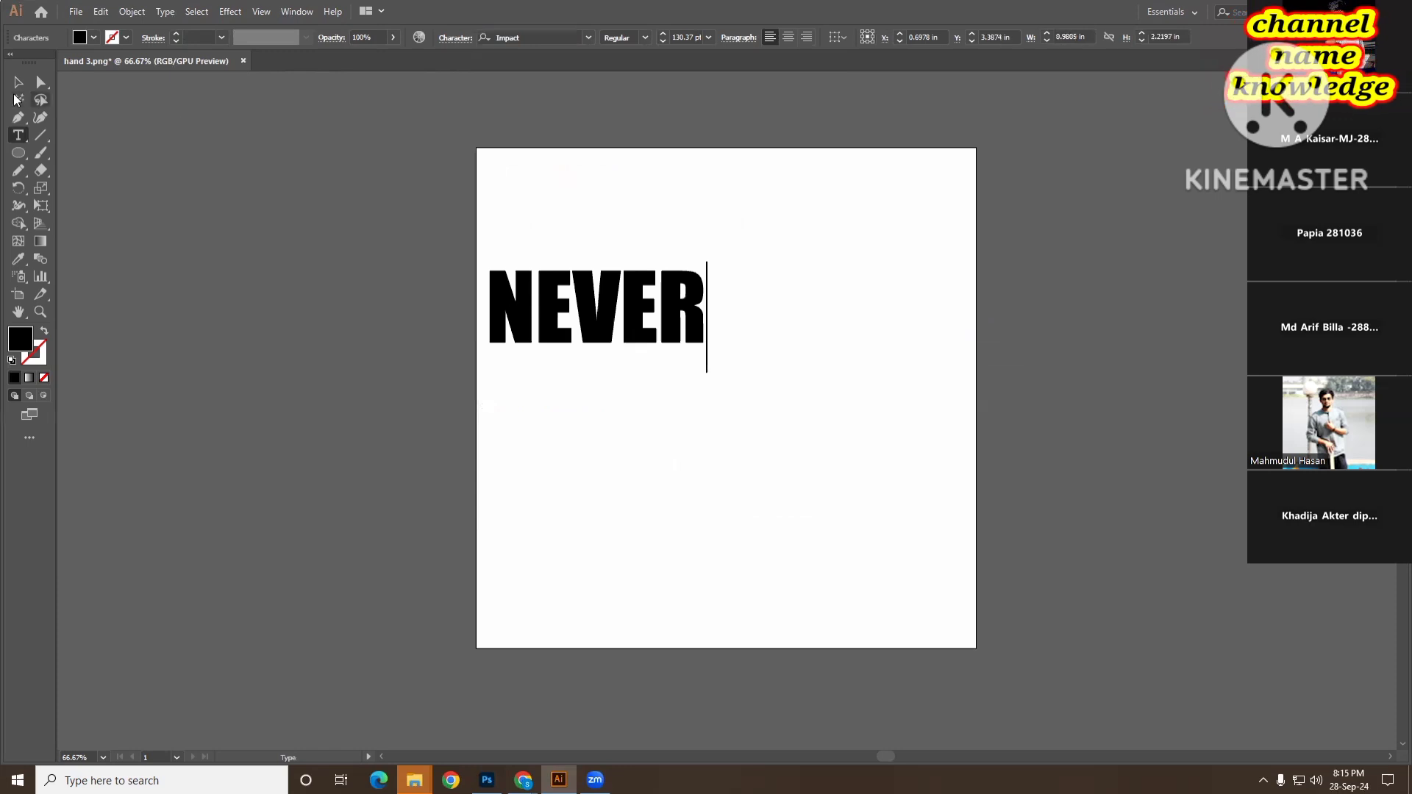
{"action": "left_click", "coordinate": [21, 82]}
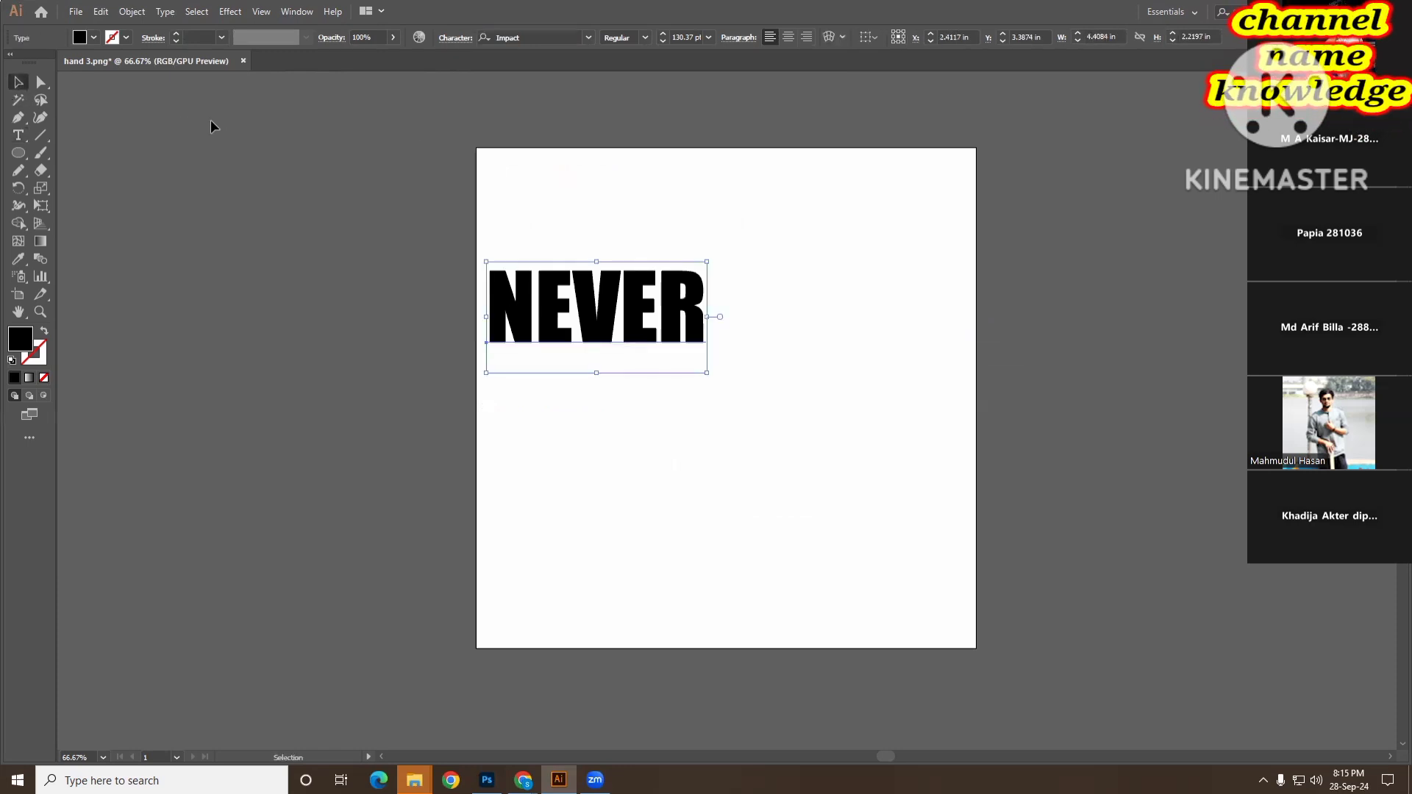
{"action": "left_click", "coordinate": [19, 135]}
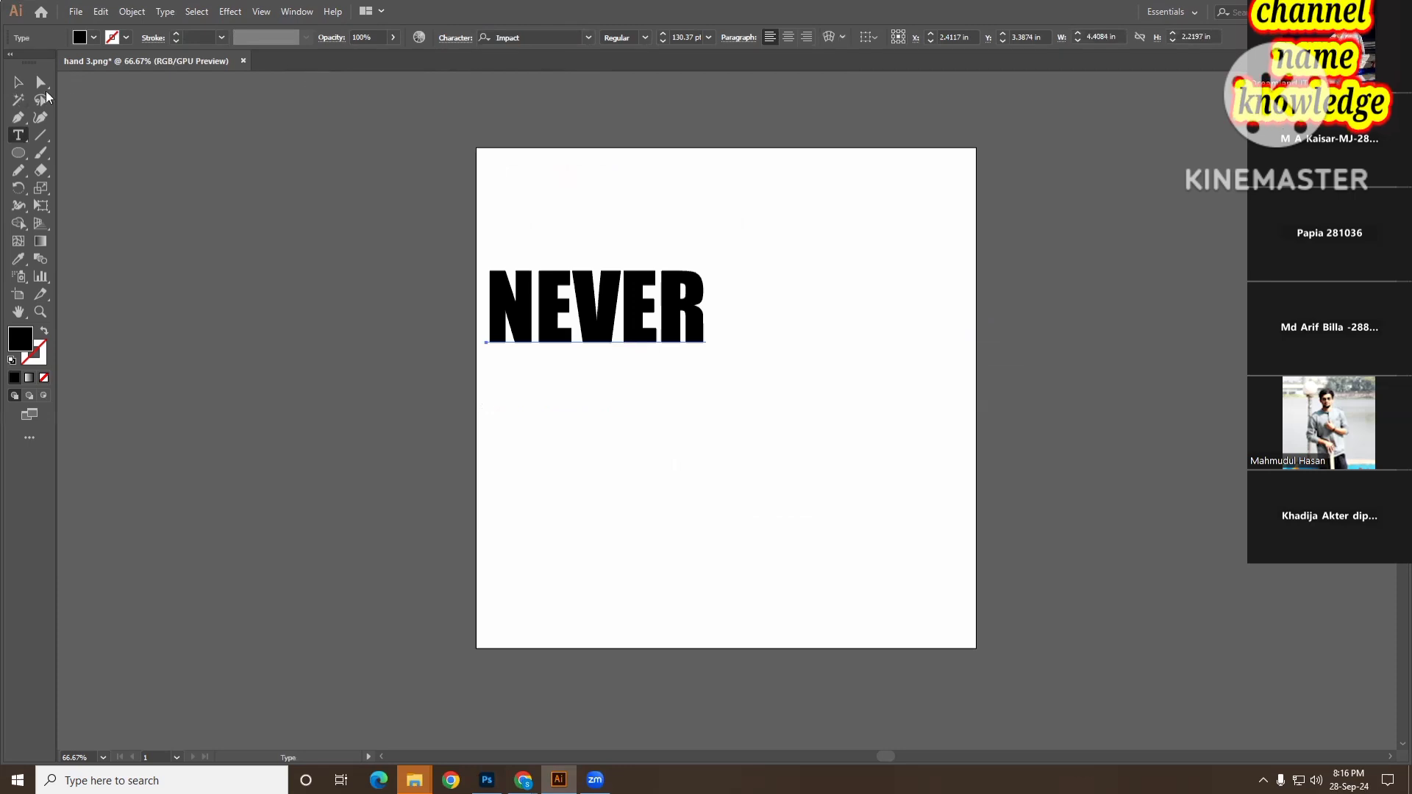
- Change the font of the word NEVER to Bebas Neue Regular
{"action": "key", "text": "Escape"}
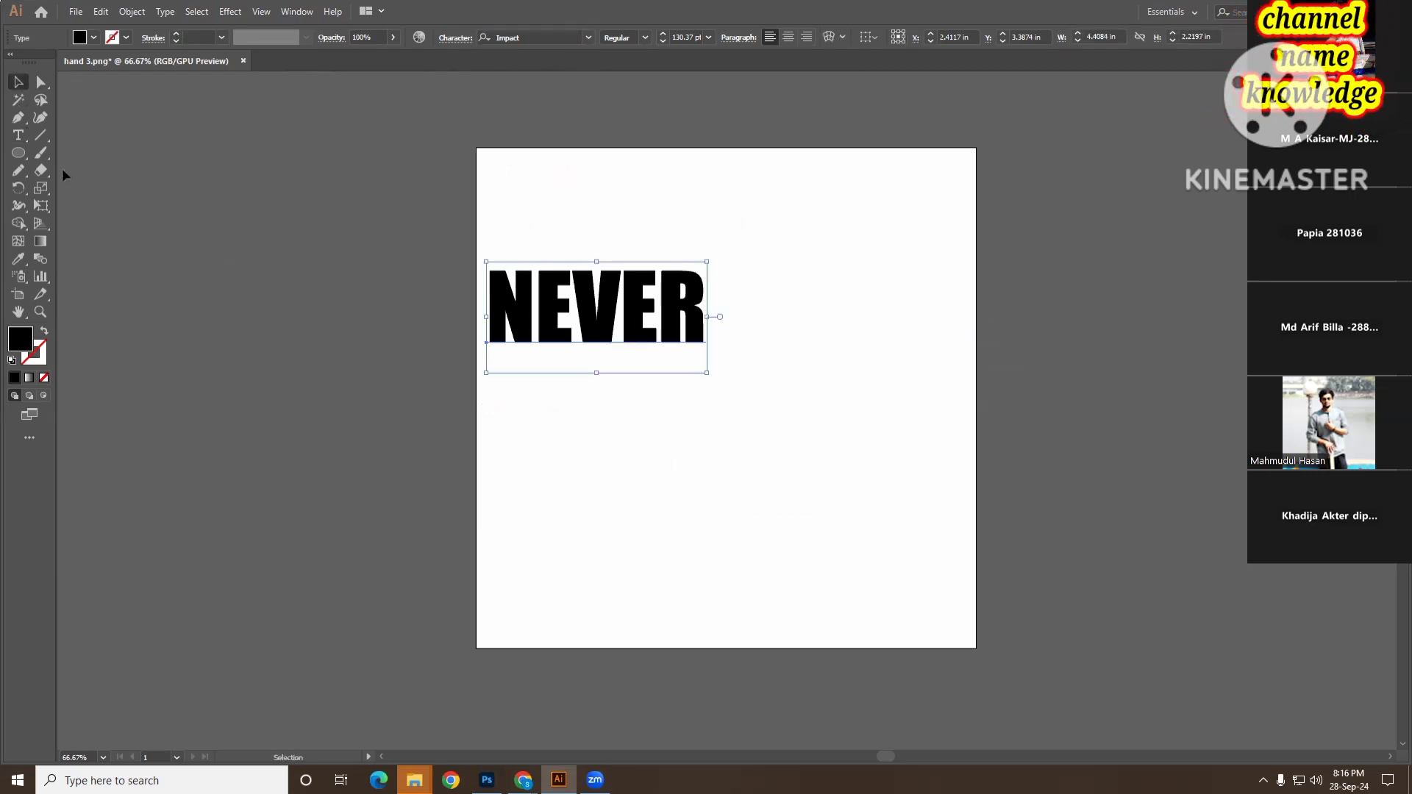
{"action": "left_click", "coordinate": [26, 140]}
{"action": "left_click", "coordinate": [588, 38]}
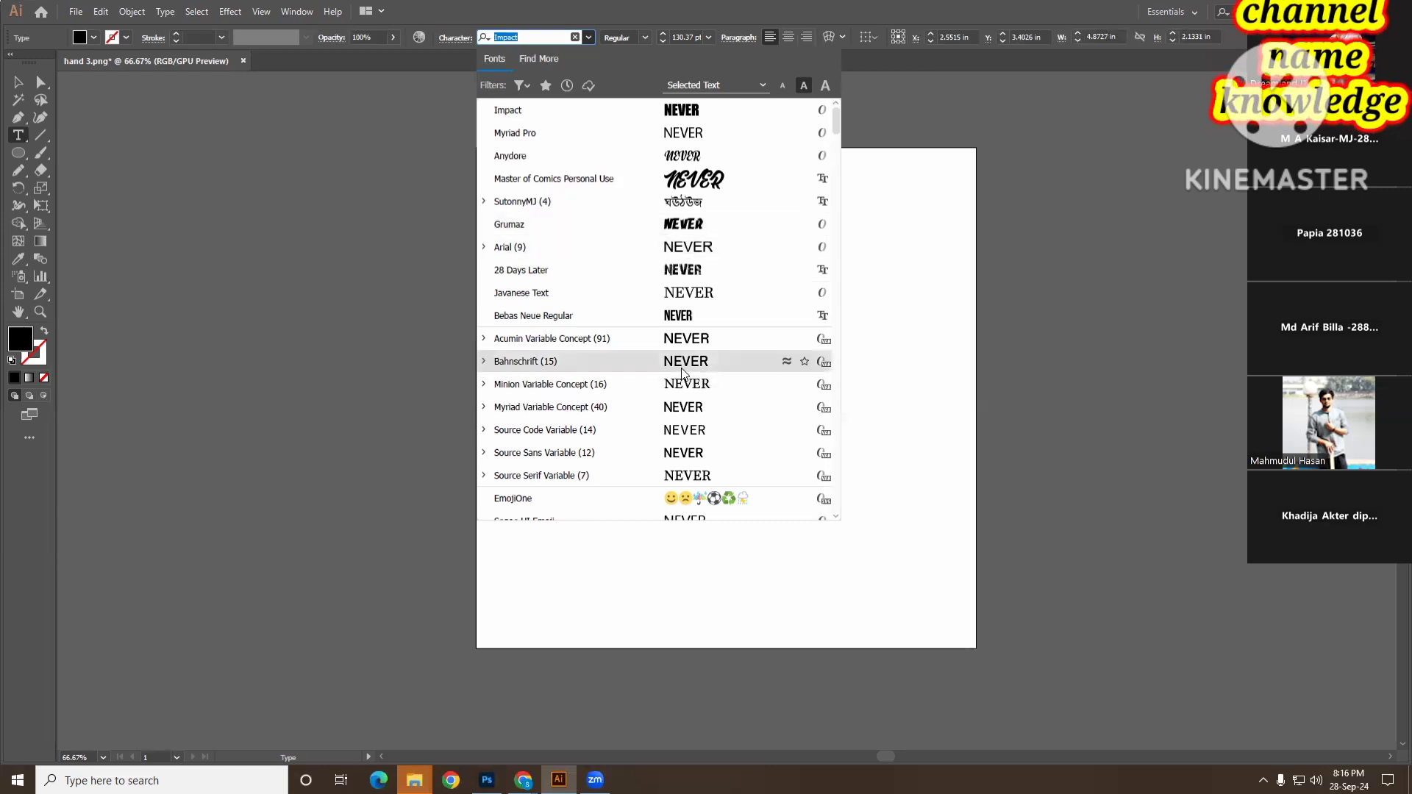
{"action": "scroll", "coordinate": [683, 374], "scroll_direction": "down", "scroll_amount": 4}
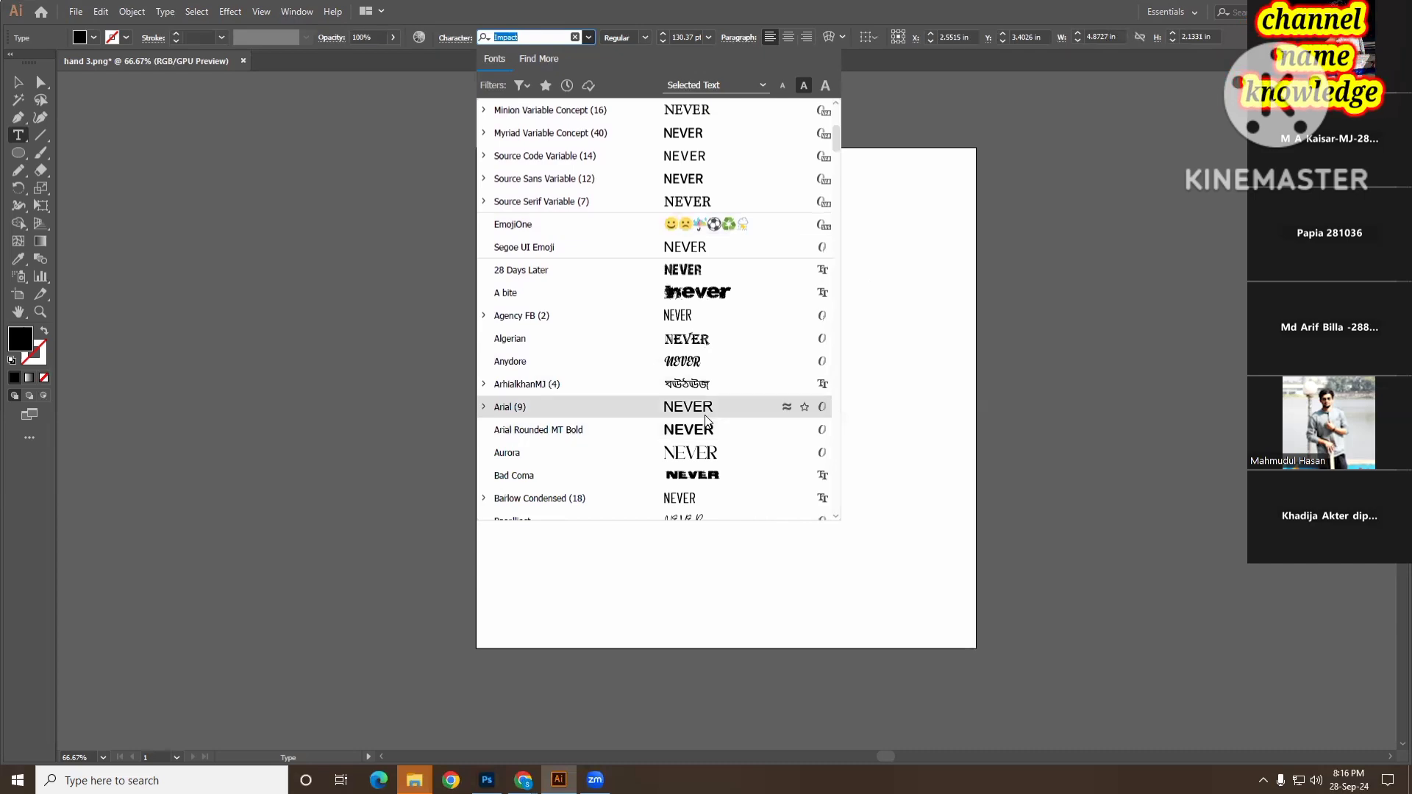
{"action": "scroll", "coordinate": [706, 419], "scroll_direction": "down", "scroll_amount": 2}
{"action": "scroll", "coordinate": [708, 420], "scroll_direction": "up", "scroll_amount": 10}
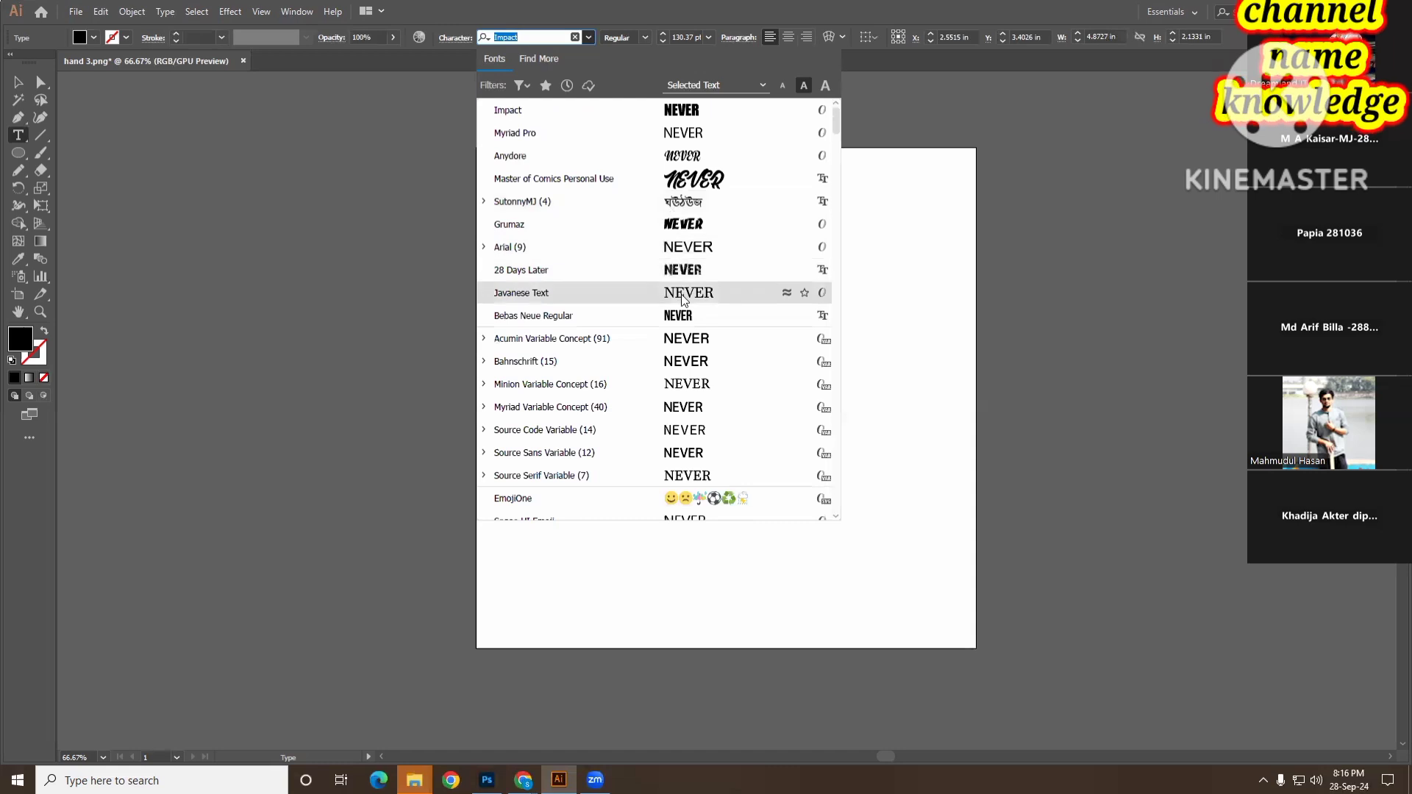
{"action": "left_click", "coordinate": [682, 316]}
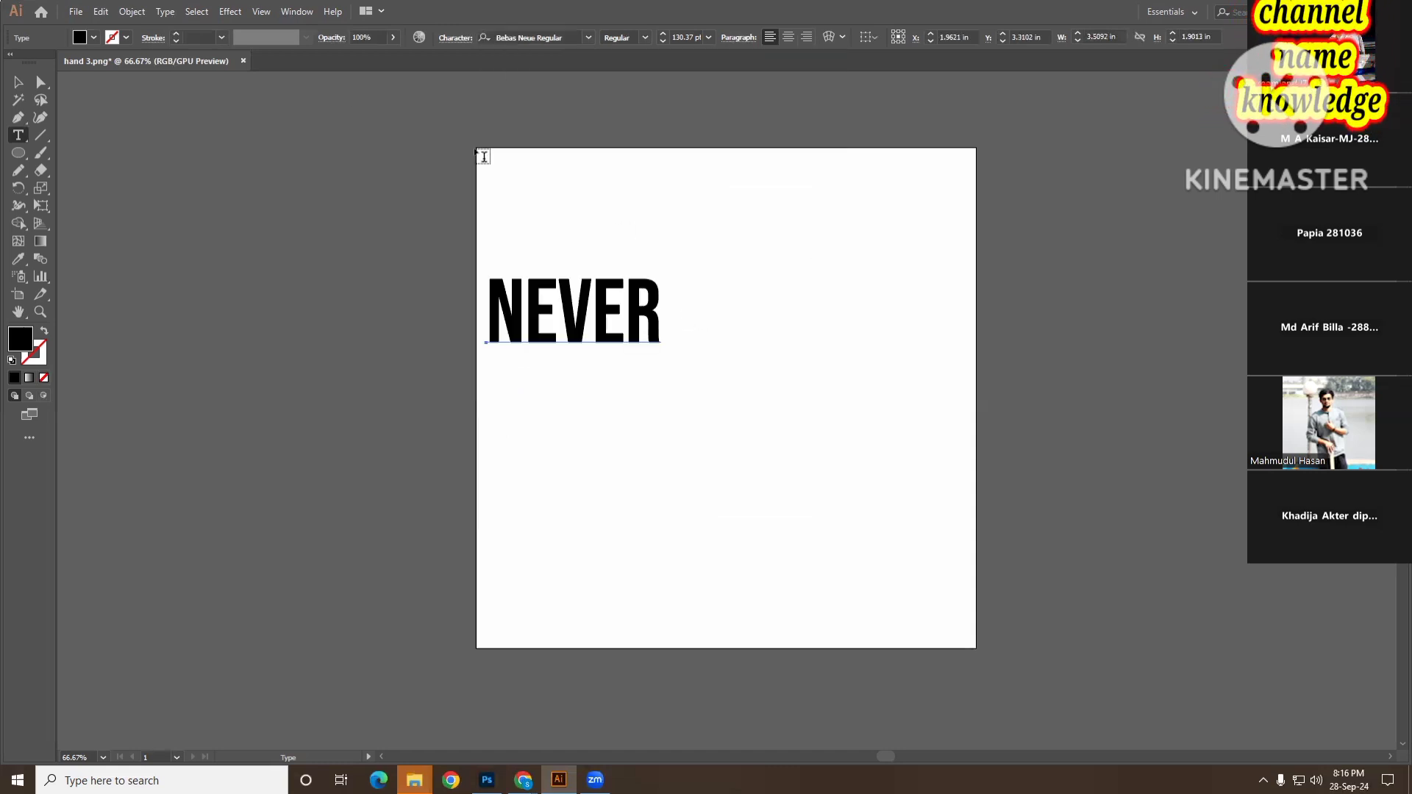
- Centre NEVER in the artboard's upper half, place a copy just below it, and replace the copy's wording with "GIVE"
{"action": "left_click", "coordinate": [19, 83]}
{"action": "left_click_drag", "start_coordinate": [588, 322], "coordinate": [691, 400]}
{"action": "left_click", "coordinate": [19, 136]}
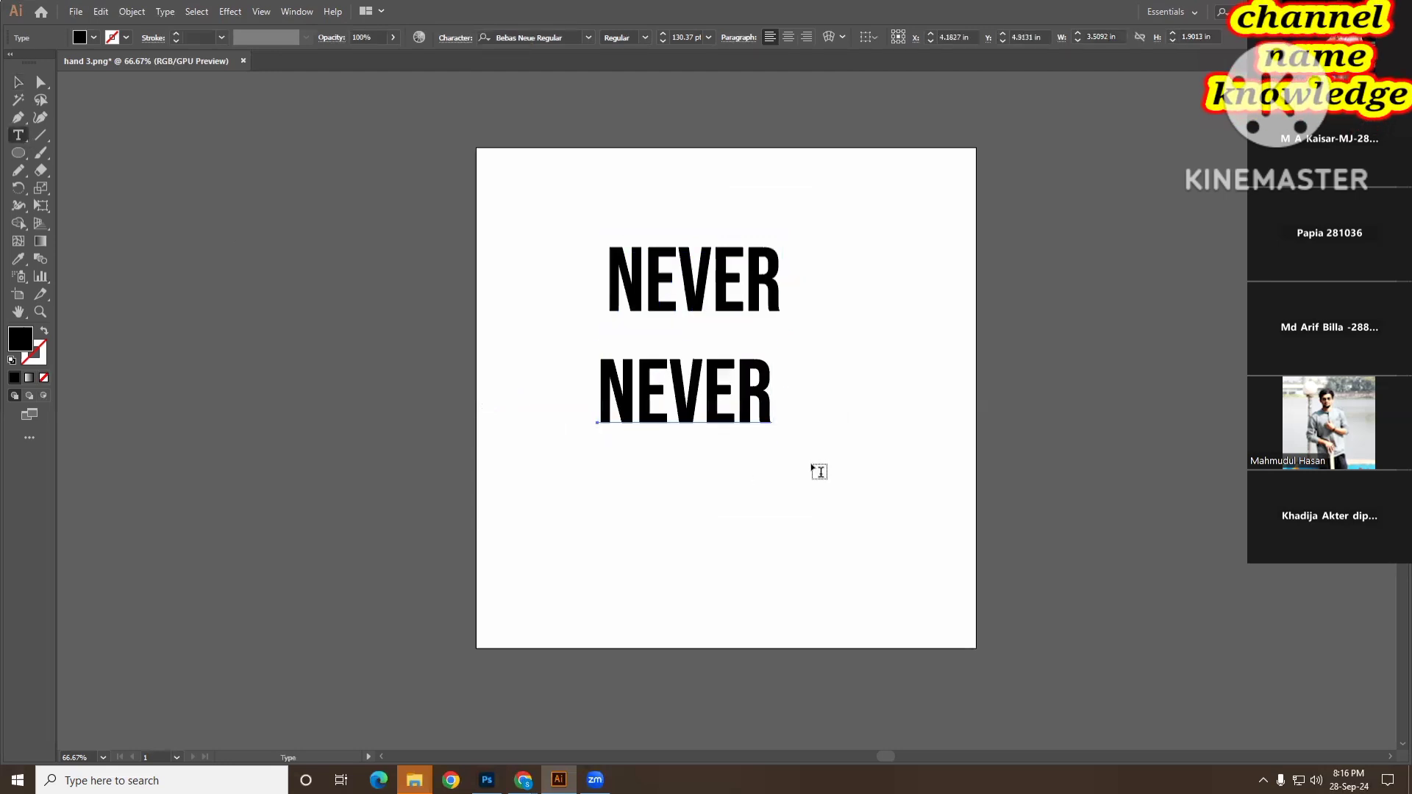
{"action": "left_click", "coordinate": [712, 406], "text": "ctrl"}
{"action": "double_click", "coordinate": [707, 394]}
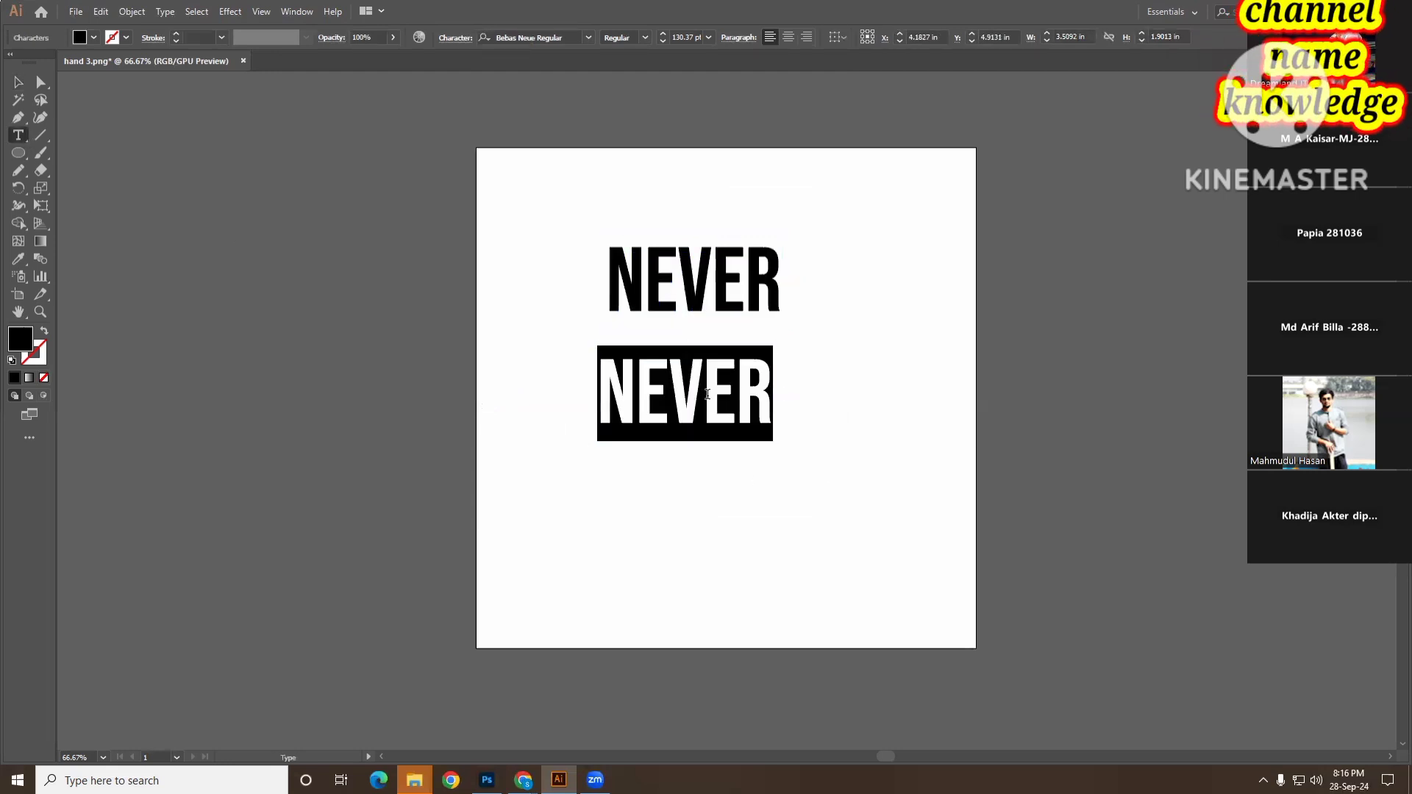
{"action": "type", "text": "GIVE"}
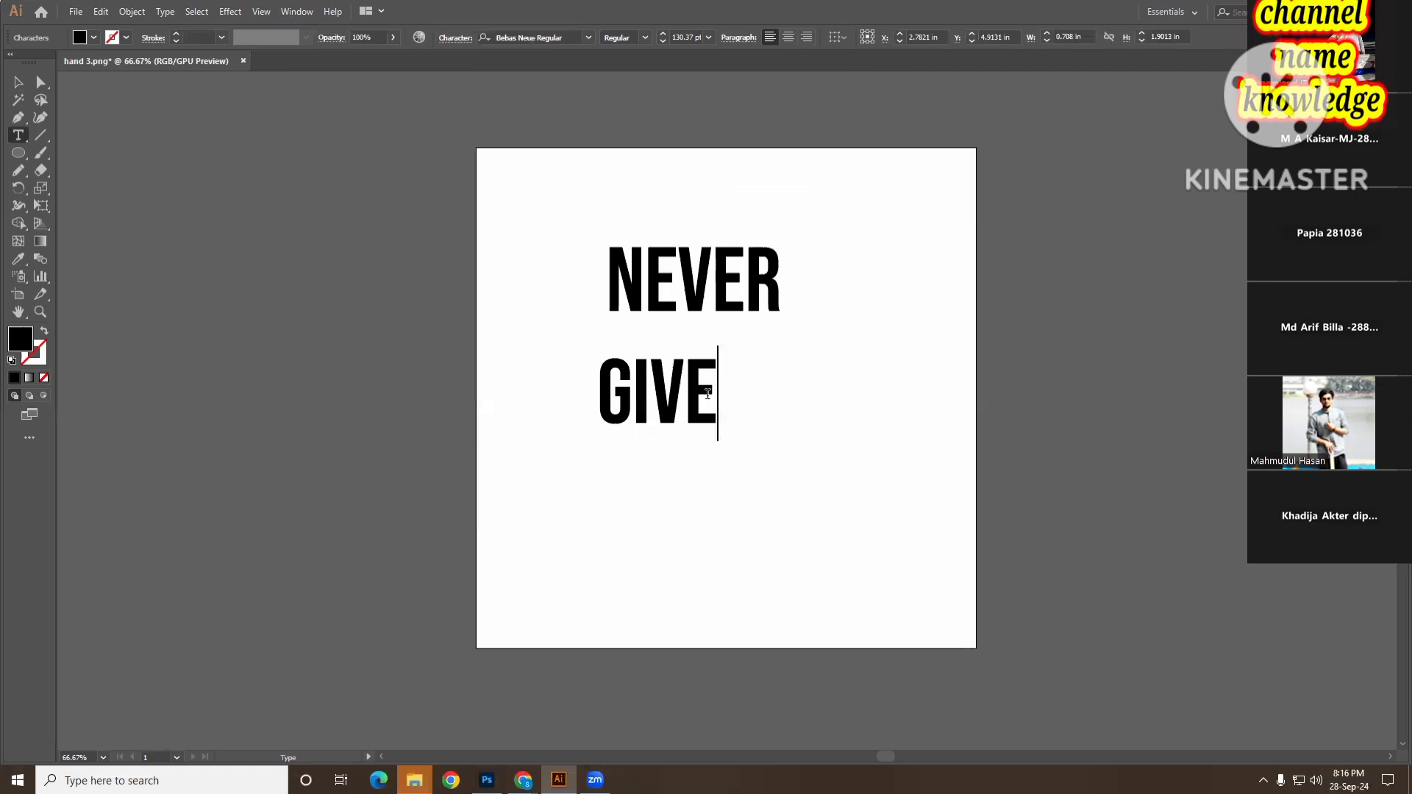
{"action": "key", "text": "Escape"}
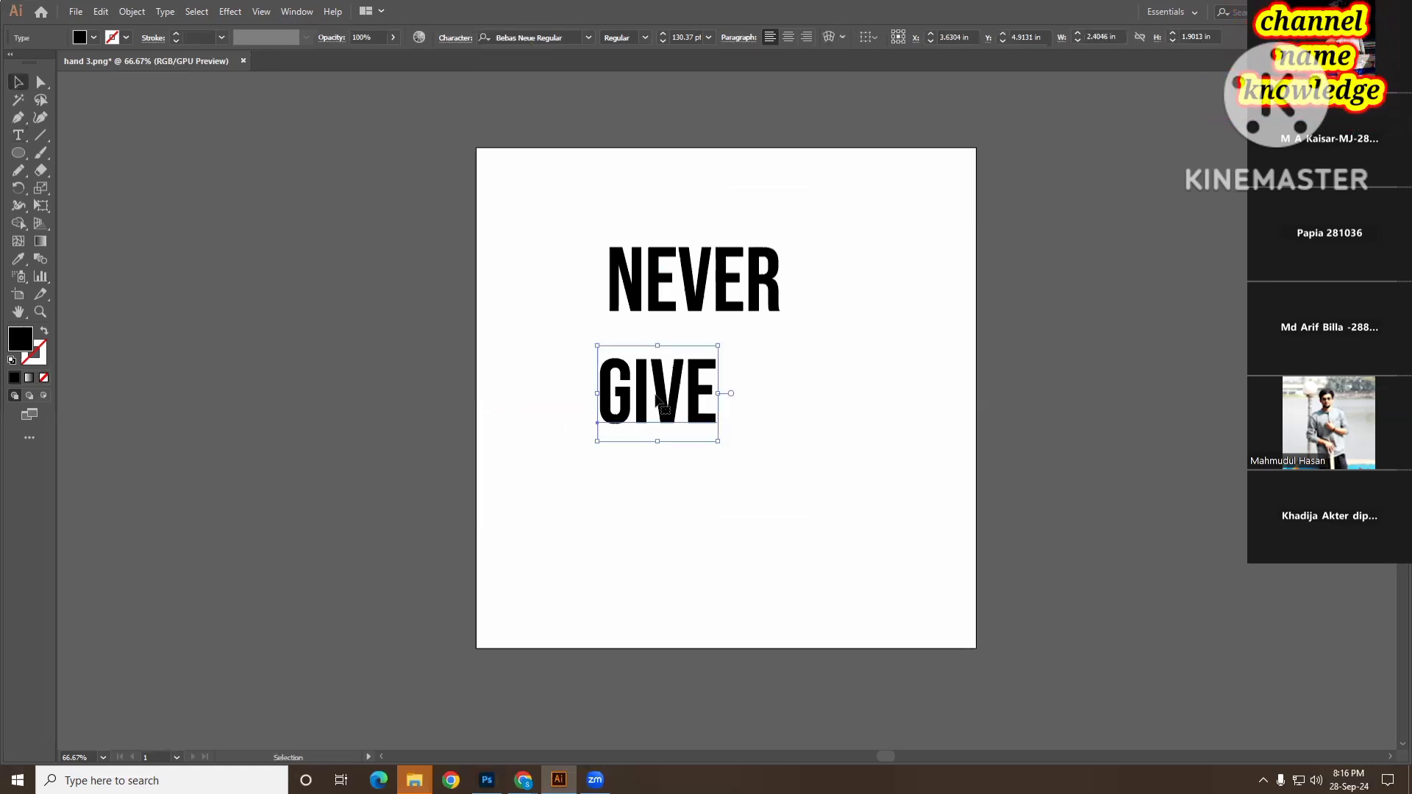
- Duplicate the word GIVE diagonally down to its right and replace the copy's wording with "UP"
{"action": "left_click_drag", "start_coordinate": [668, 404], "coordinate": [787, 483]}
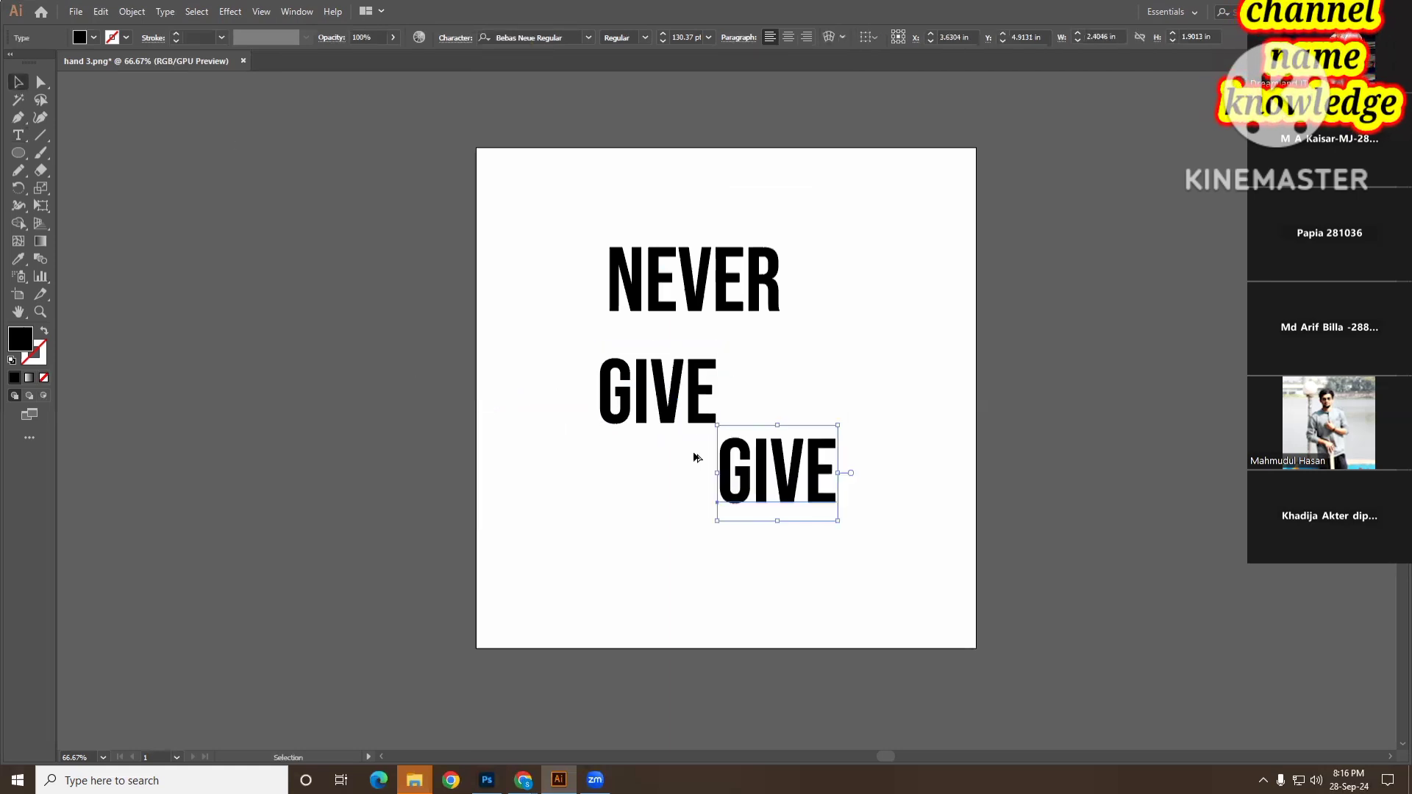
{"action": "left_click", "coordinate": [18, 135]}
{"action": "left_click", "coordinate": [791, 486]}
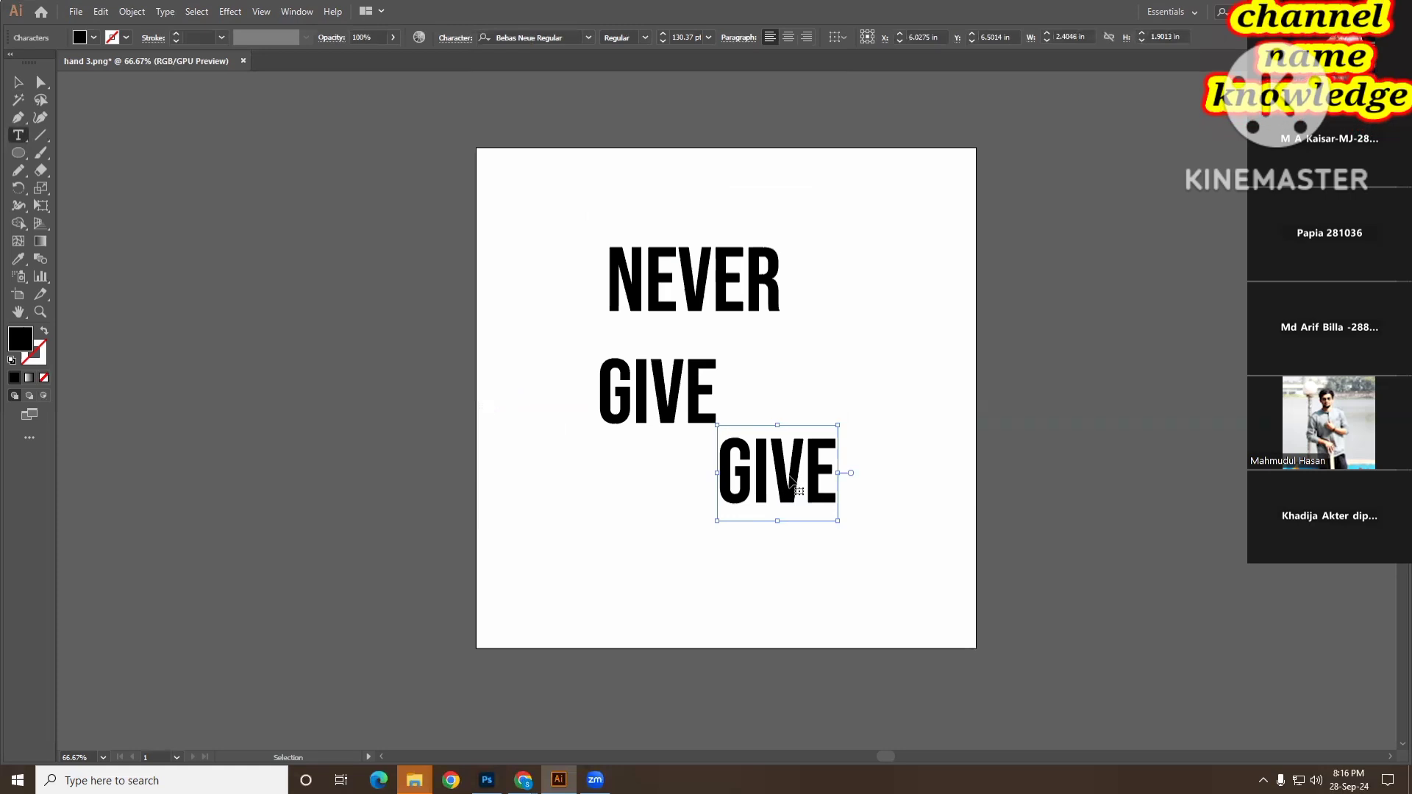
{"action": "double_click", "coordinate": [817, 472]}
{"action": "type", "text": "UP"}
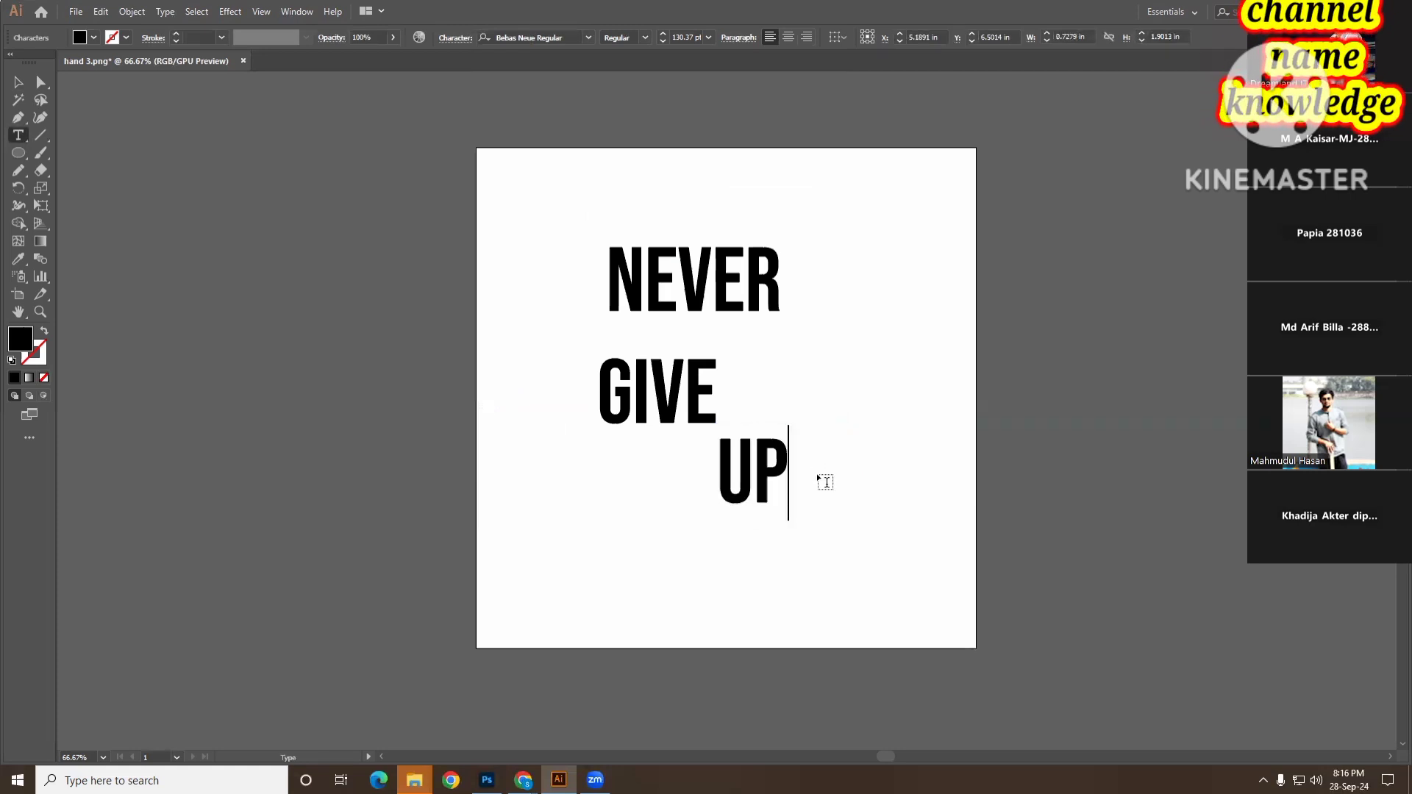
{"action": "left_click", "coordinate": [16, 81]}
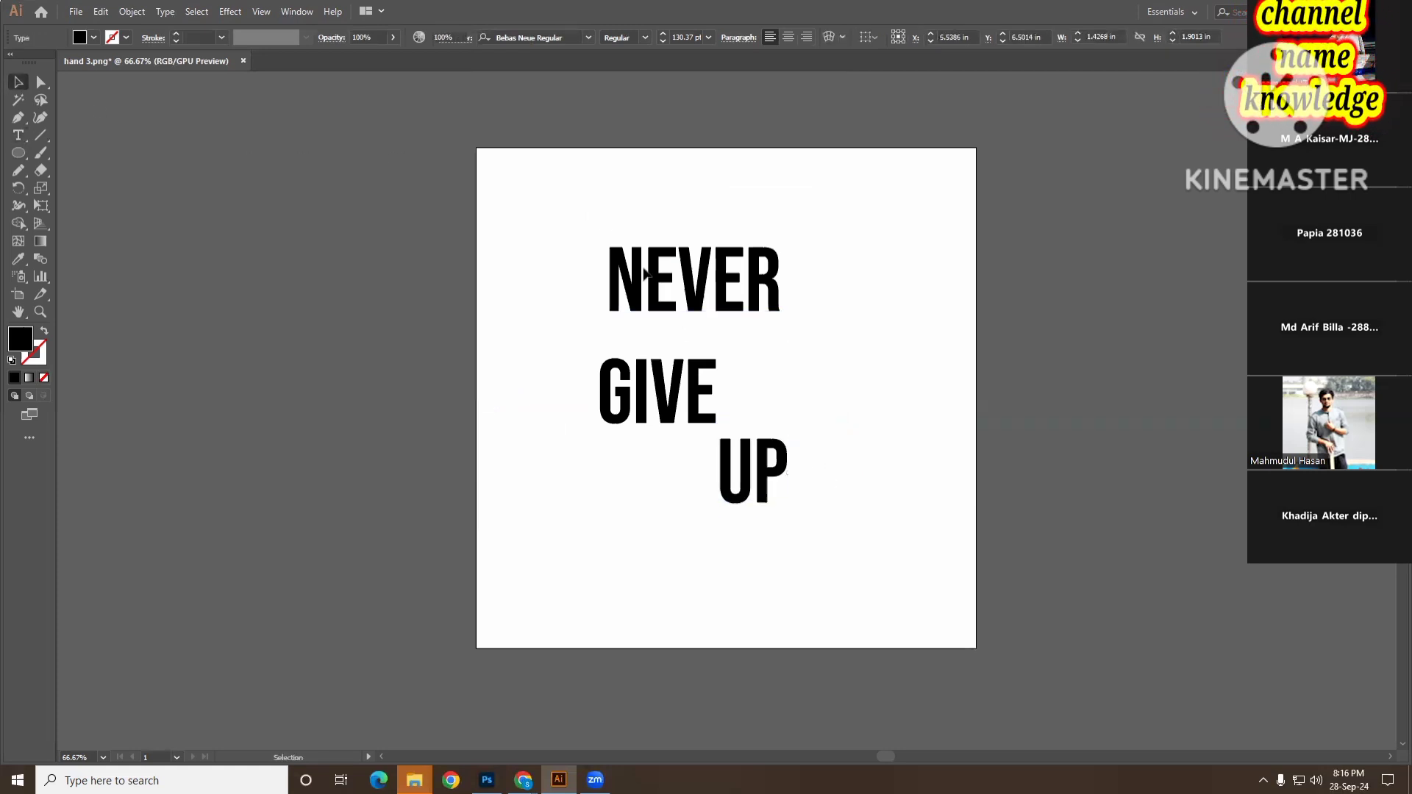
- Set the font size of all three words, NEVER, GIVE and UP, to 150 pt
{"action": "left_click_drag", "start_coordinate": [573, 205], "coordinate": [881, 509]}
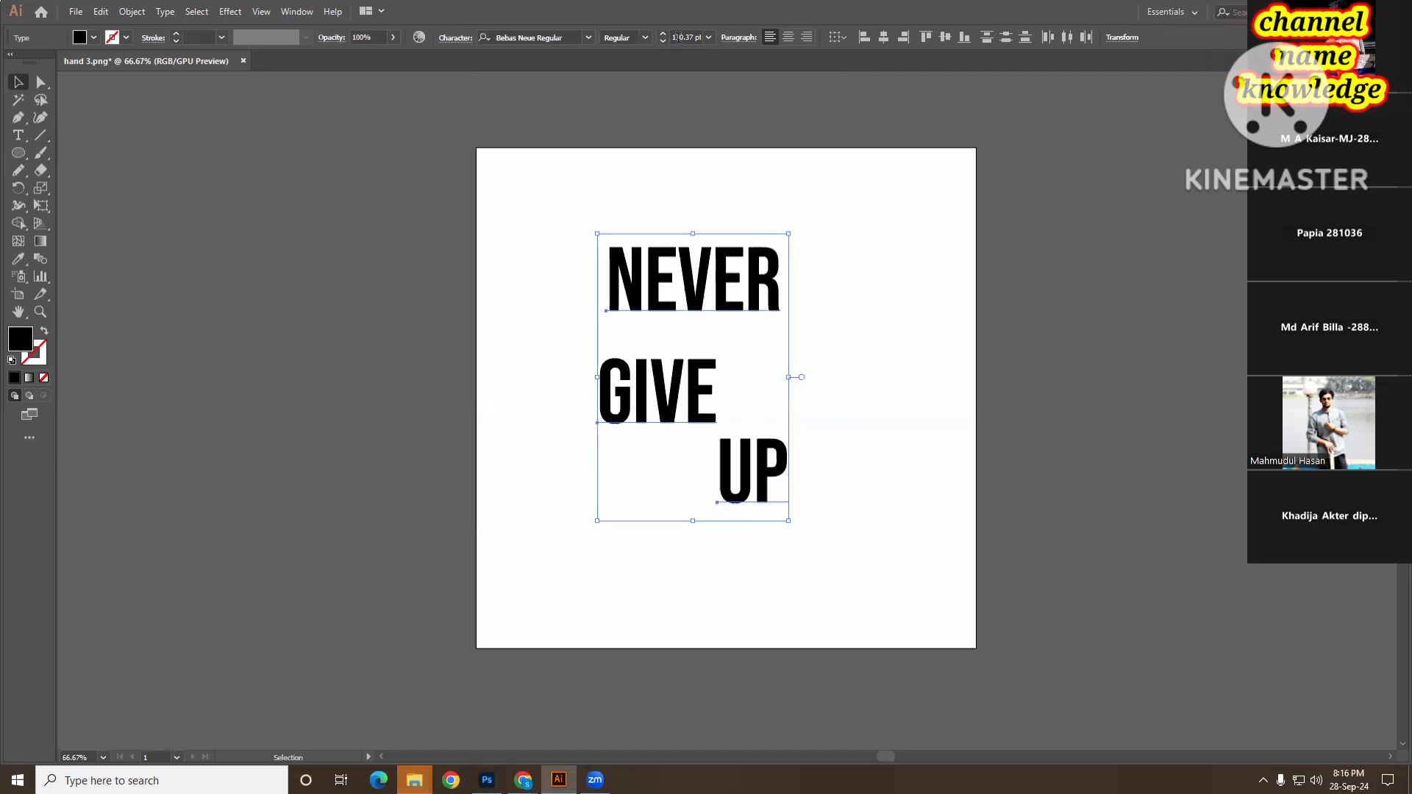
{"action": "left_click", "coordinate": [700, 38]}
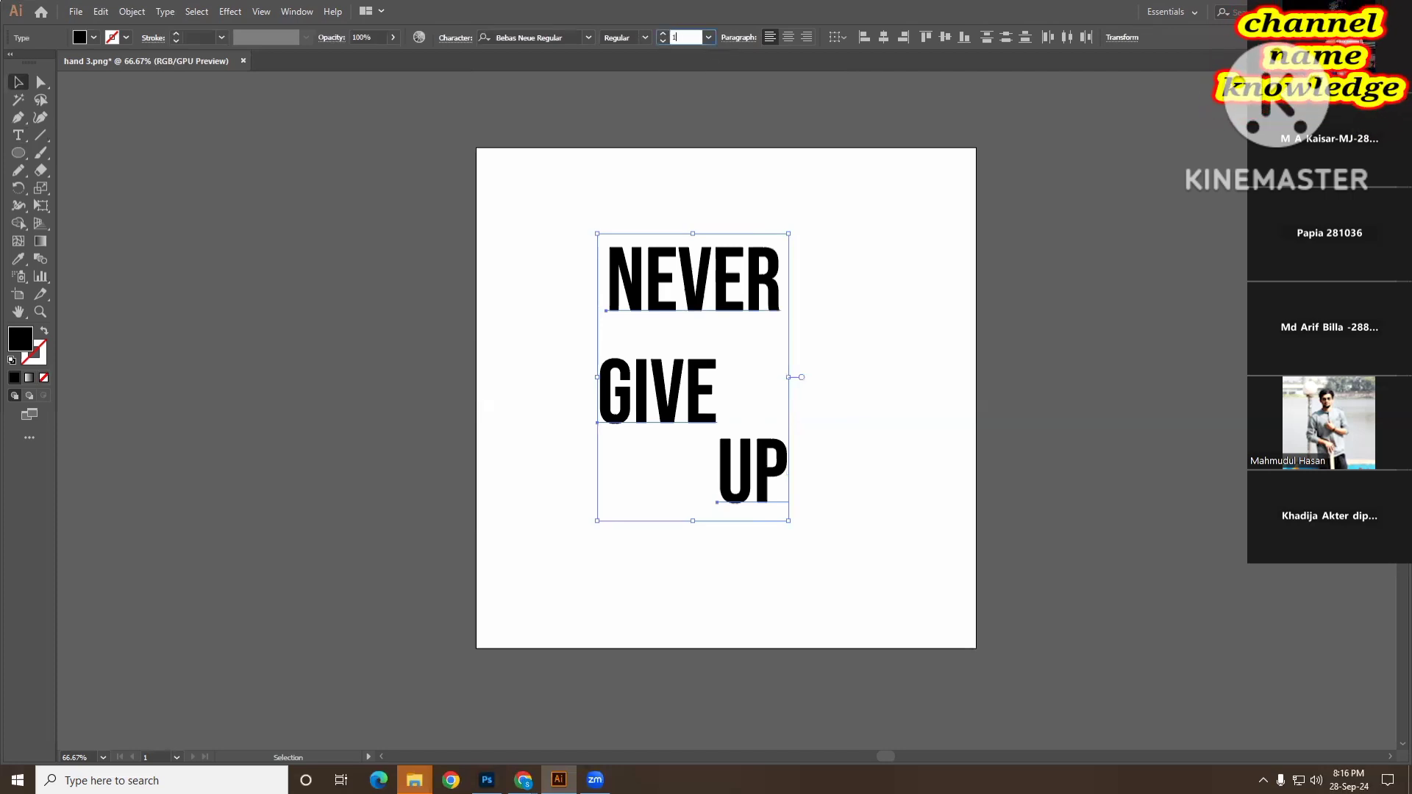
{"action": "type", "text": "150"}
{"action": "key", "text": "Return"}
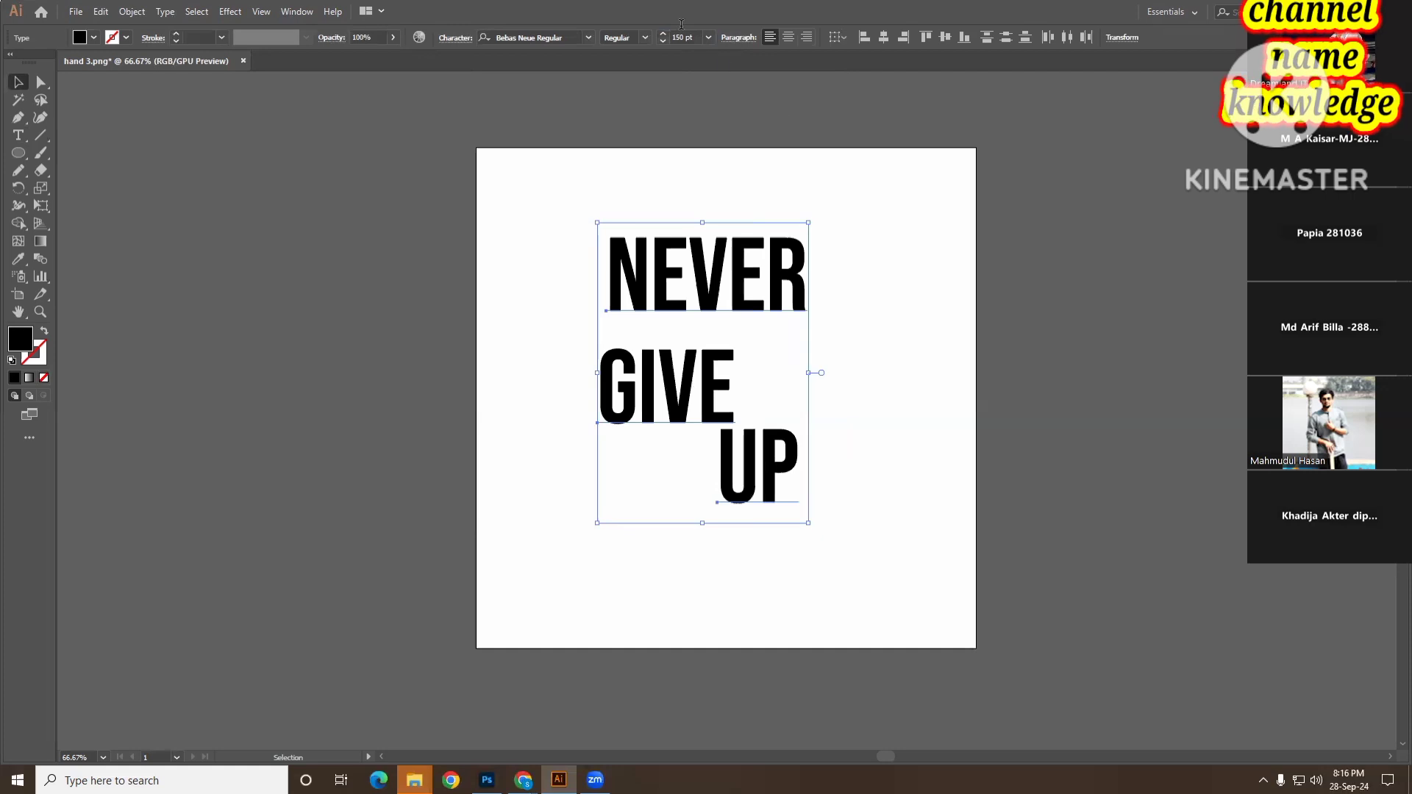
- Set the leading of the three selected words to 195 pt
{"action": "left_click", "coordinate": [457, 39]}
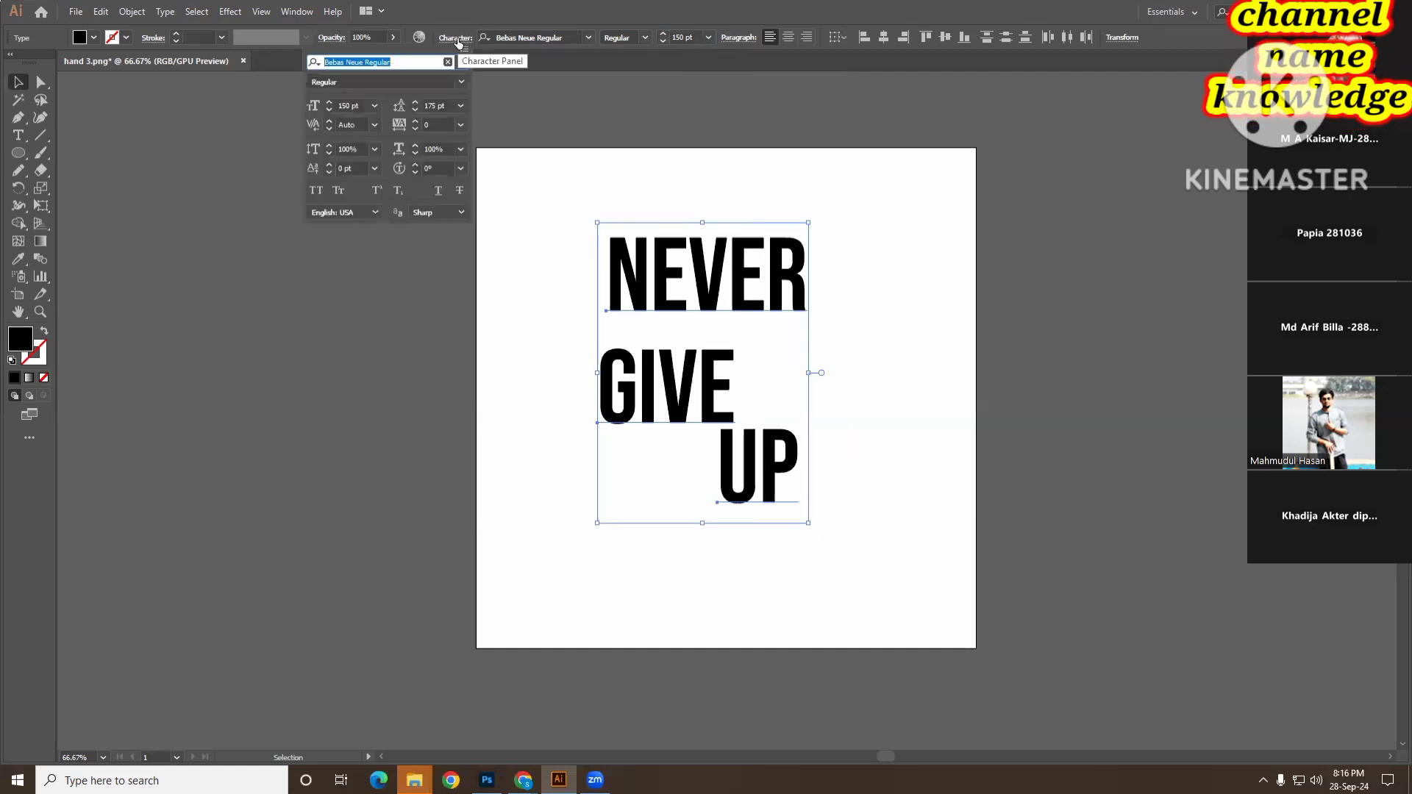
{"action": "left_click", "coordinate": [414, 107]}
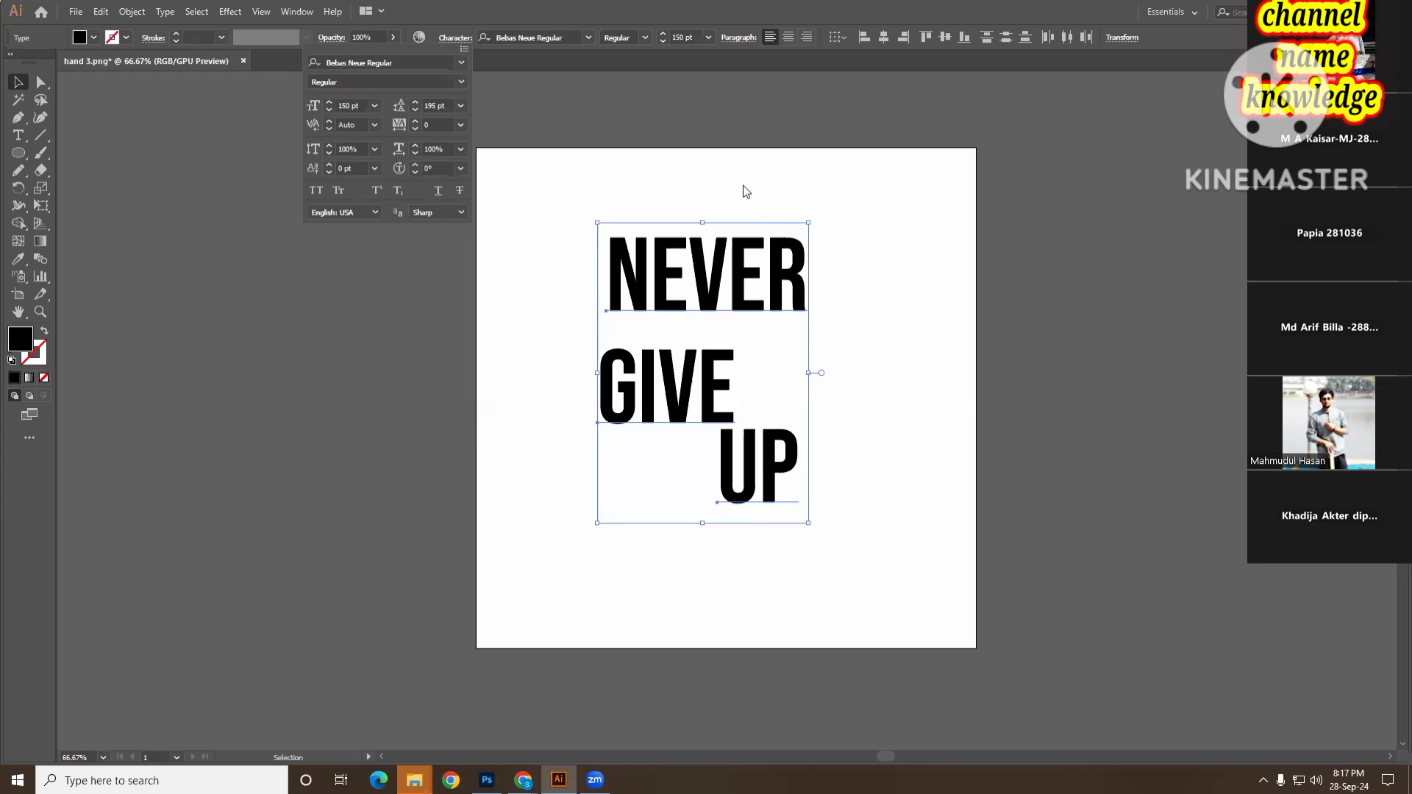
{"action": "left_click", "coordinate": [463, 107]}
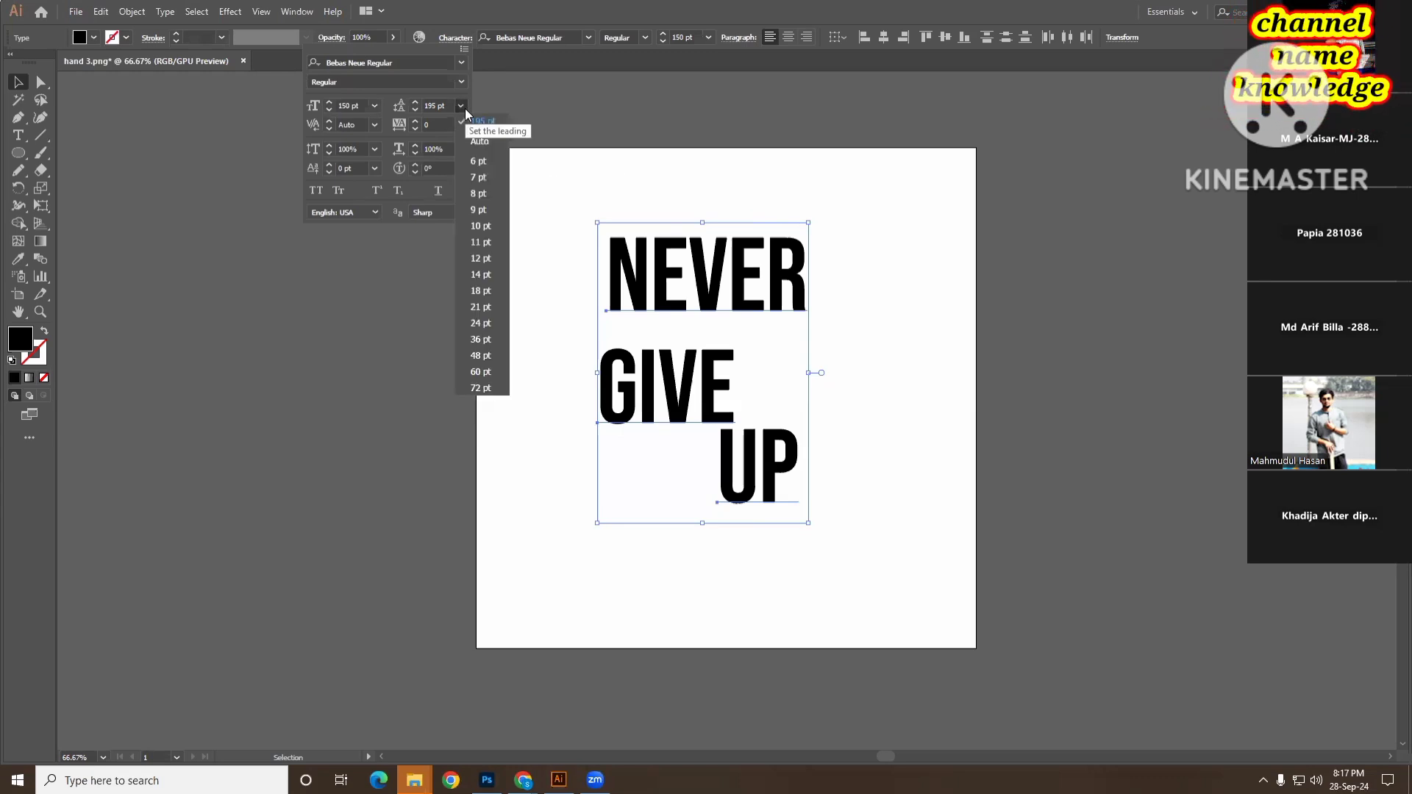
{"action": "left_click", "coordinate": [498, 117]}
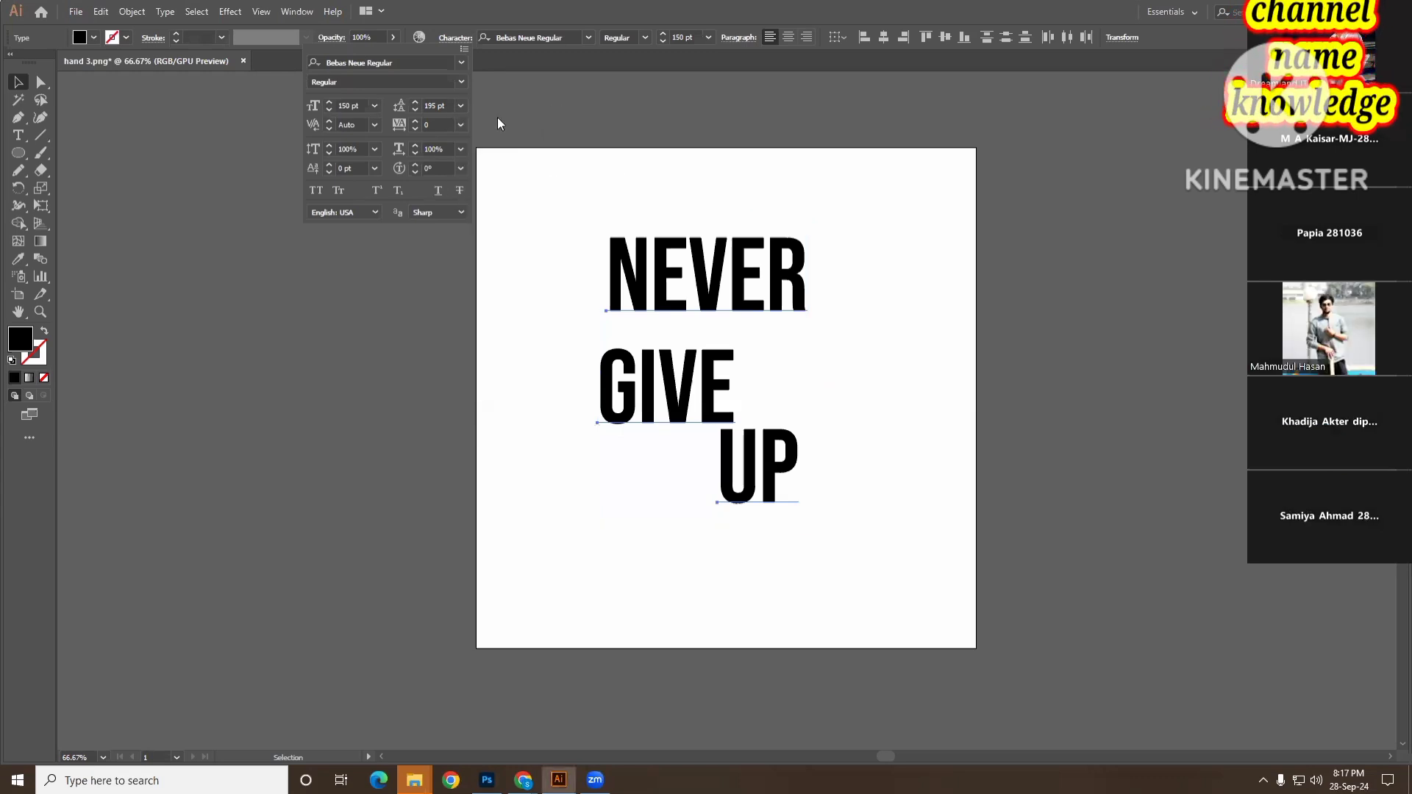
- Increase the tracking of the three selected words to 107
{"action": "left_click", "coordinate": [417, 120]}
{"action": "left_click", "coordinate": [417, 120]}
{"action": "left_click", "coordinate": [416, 120]}
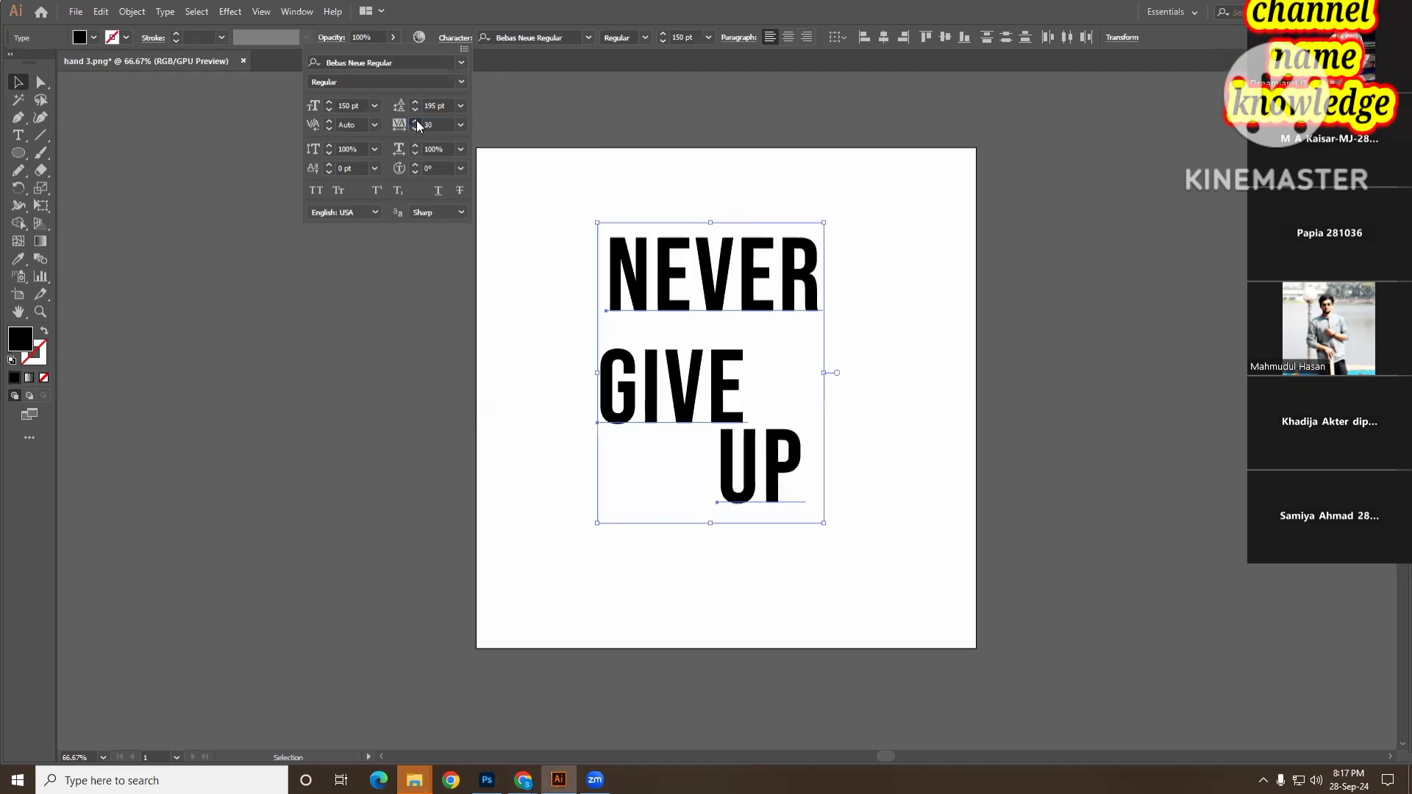
{"action": "left_click", "coordinate": [416, 120]}
{"action": "left_click", "coordinate": [417, 120]}
{"action": "left_click", "coordinate": [417, 121]}
{"action": "left_click", "coordinate": [416, 121]}
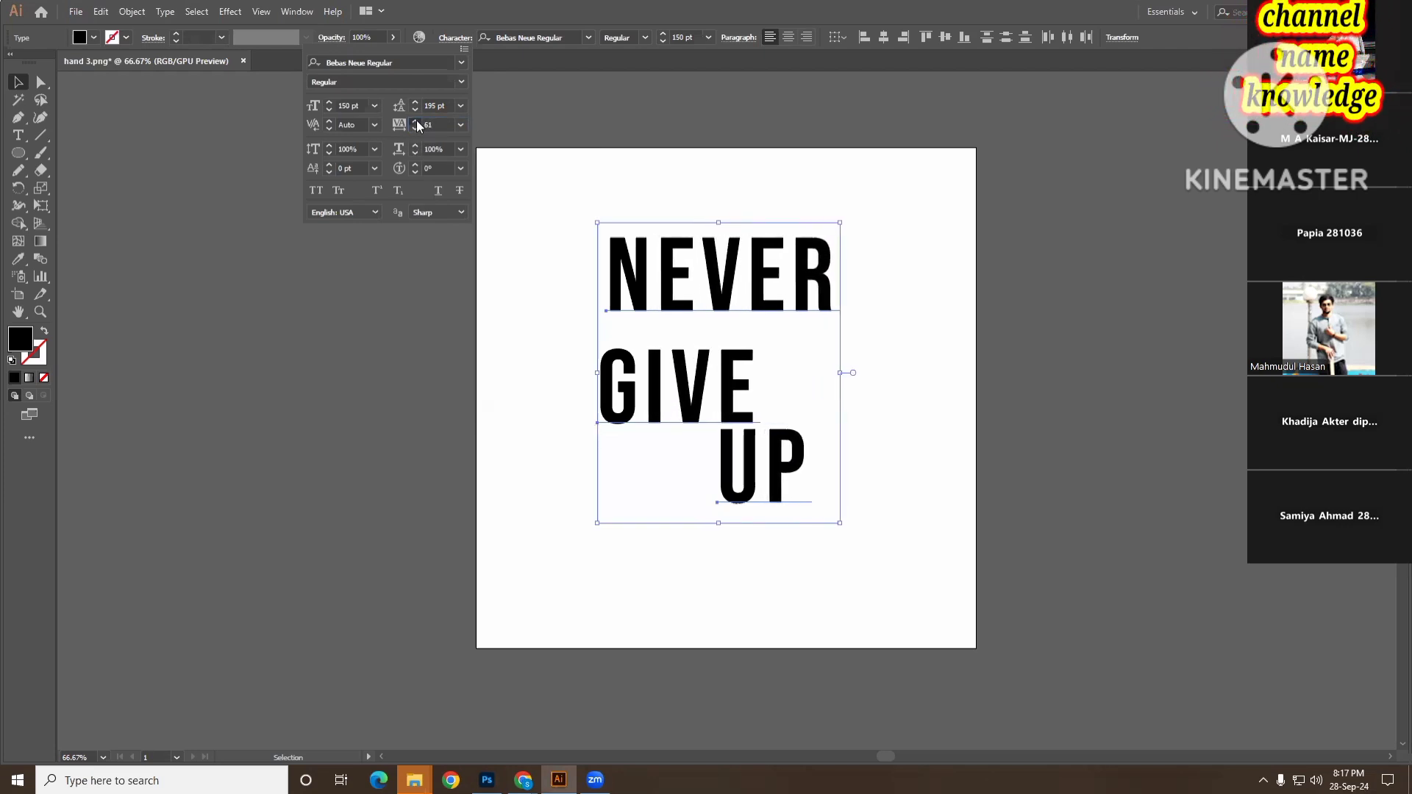
{"action": "left_click", "coordinate": [416, 121]}
{"action": "left_click", "coordinate": [416, 120]}
{"action": "left_click", "coordinate": [416, 120]}
{"action": "left_click", "coordinate": [416, 121]}
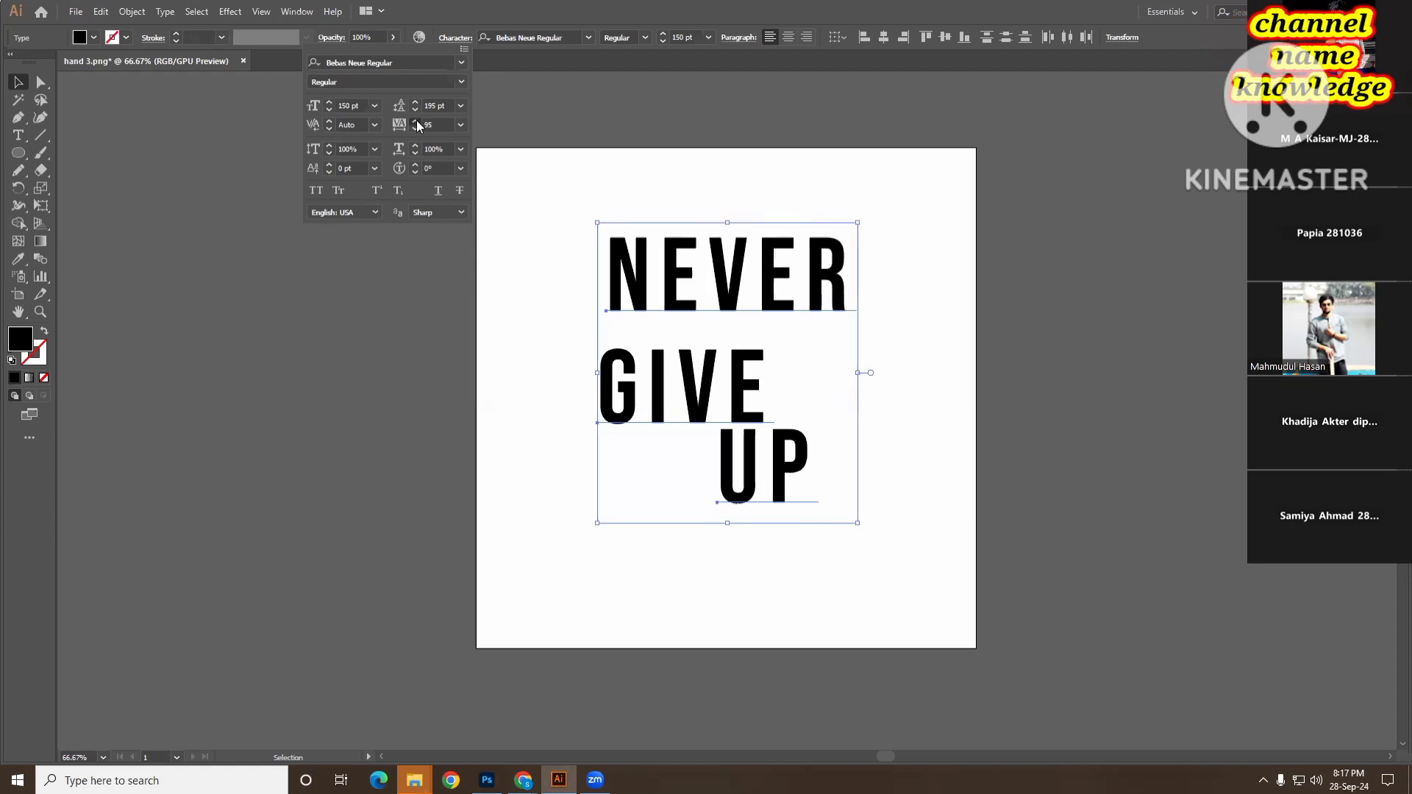
{"action": "left_click", "coordinate": [417, 121]}
{"action": "left_click", "coordinate": [416, 121]}
{"action": "left_click", "coordinate": [416, 121]}
{"action": "left_click", "coordinate": [632, 230]}
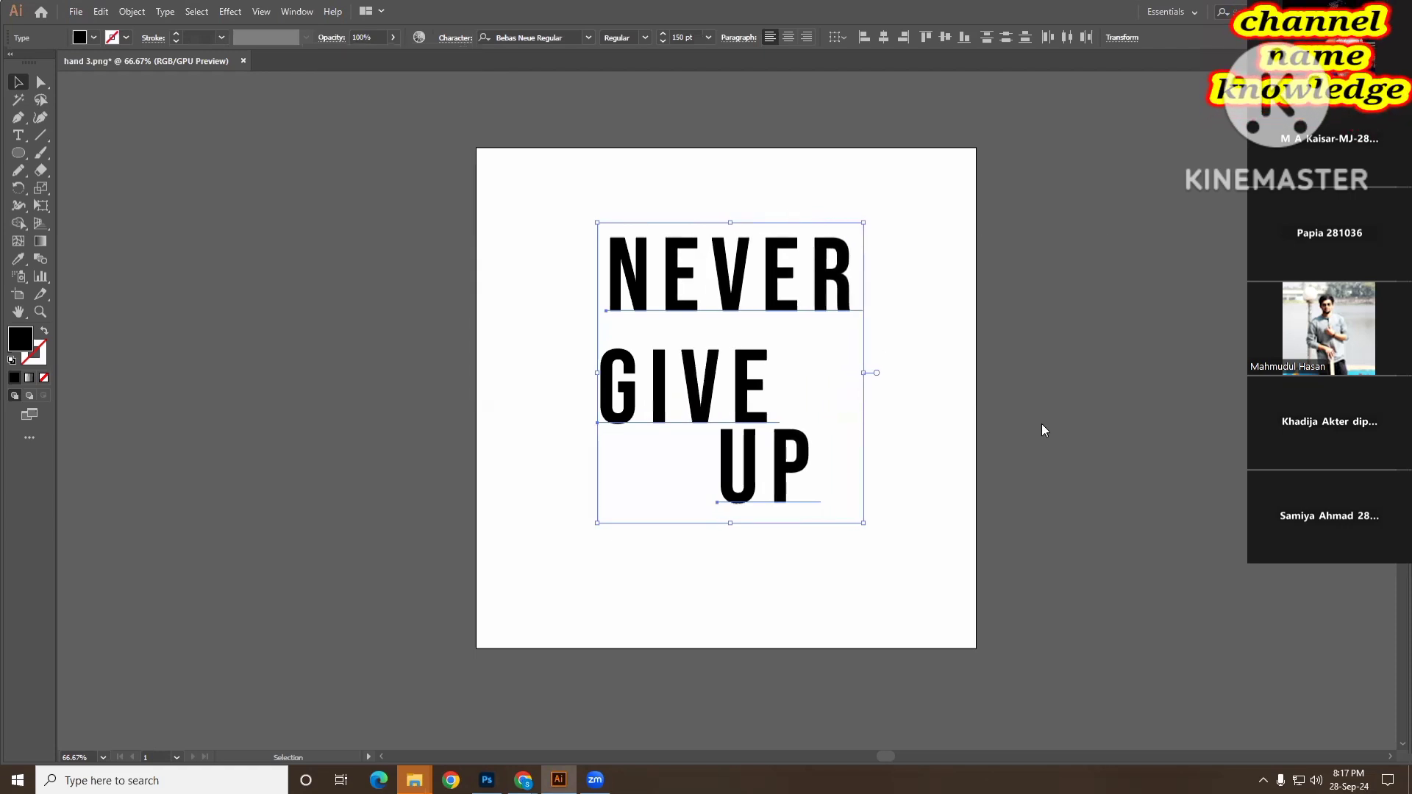
- Move the word UP down and to the right, clear of GIVE, and increase its tracking to 138
{"action": "left_click", "coordinate": [748, 463]}
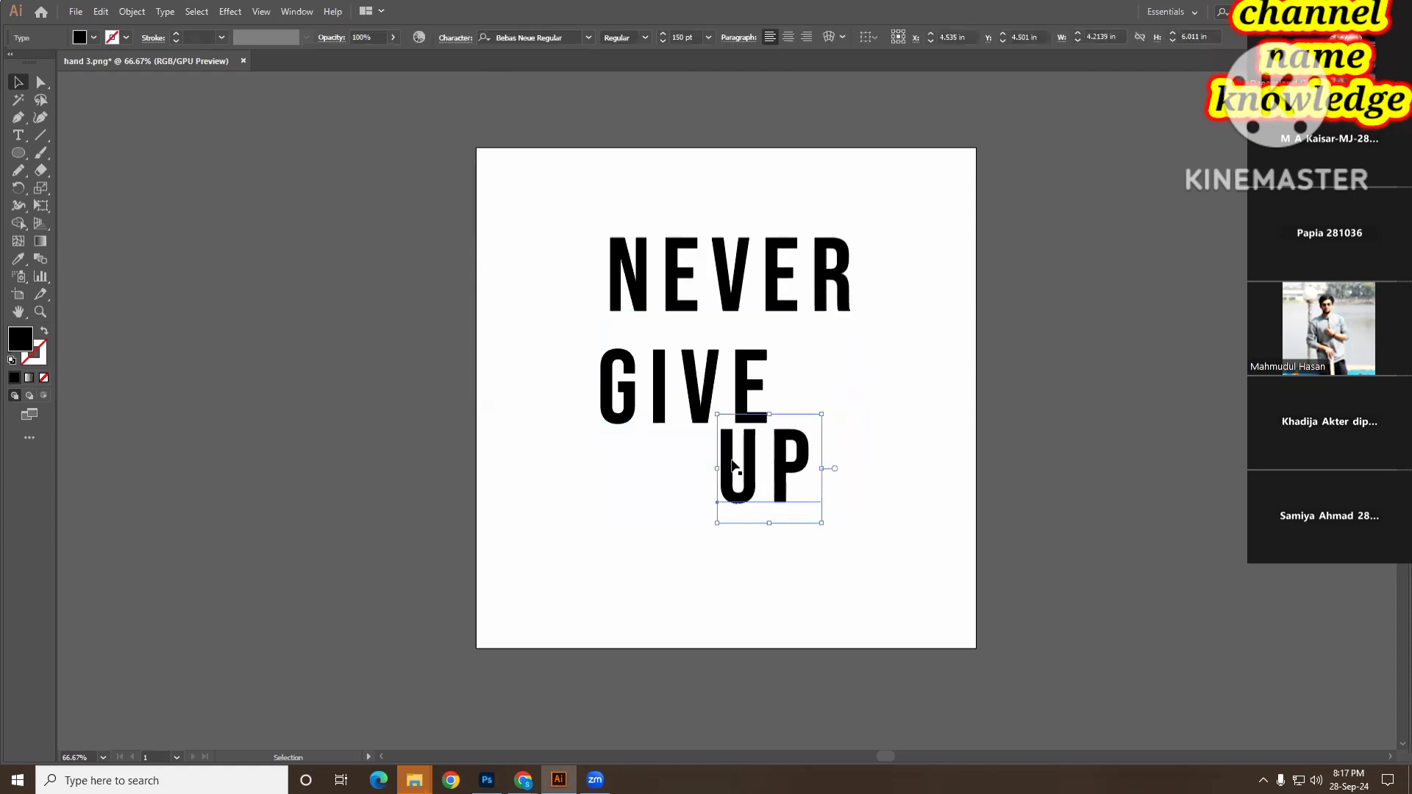
{"action": "left_click_drag", "start_coordinate": [764, 468], "coordinate": [815, 491]}
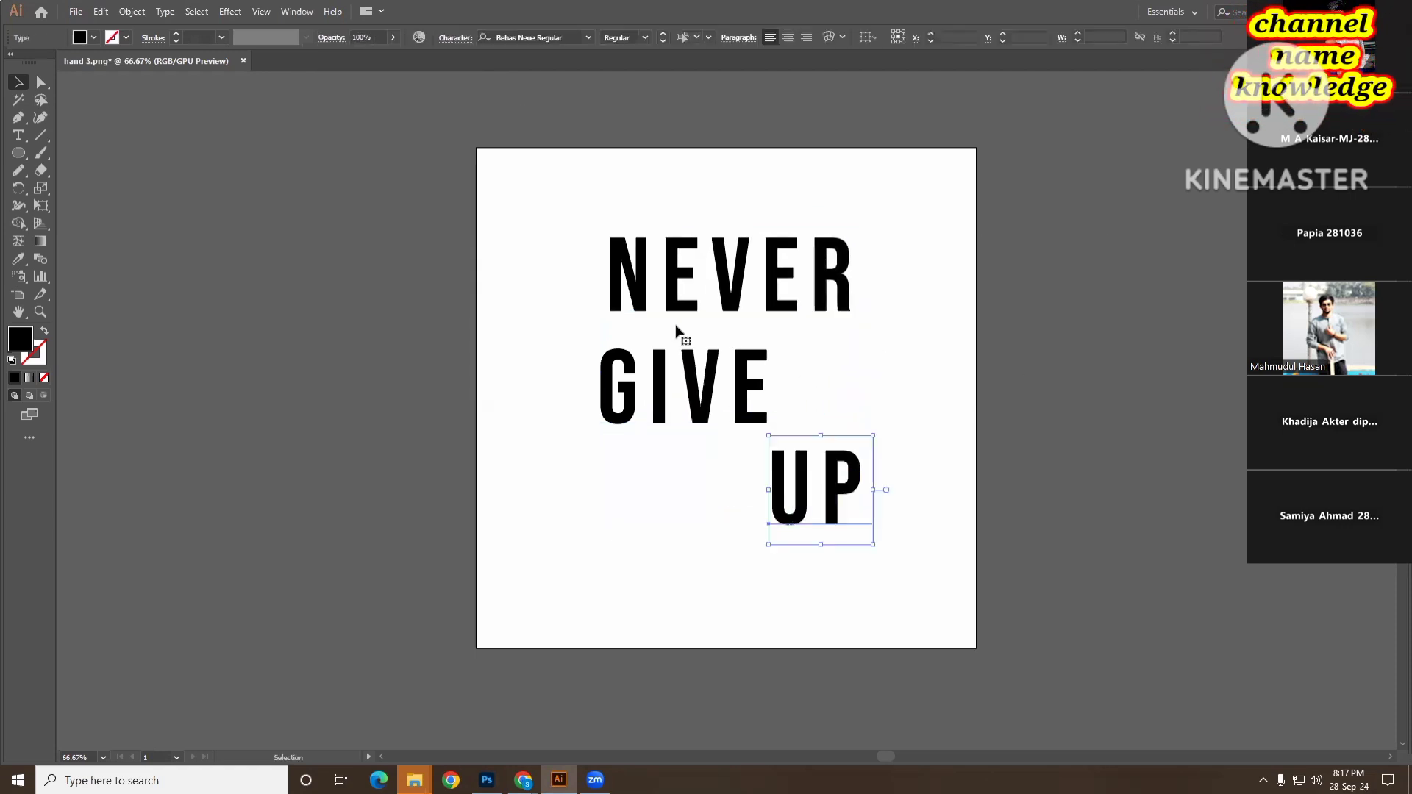
{"action": "left_click", "coordinate": [456, 38]}
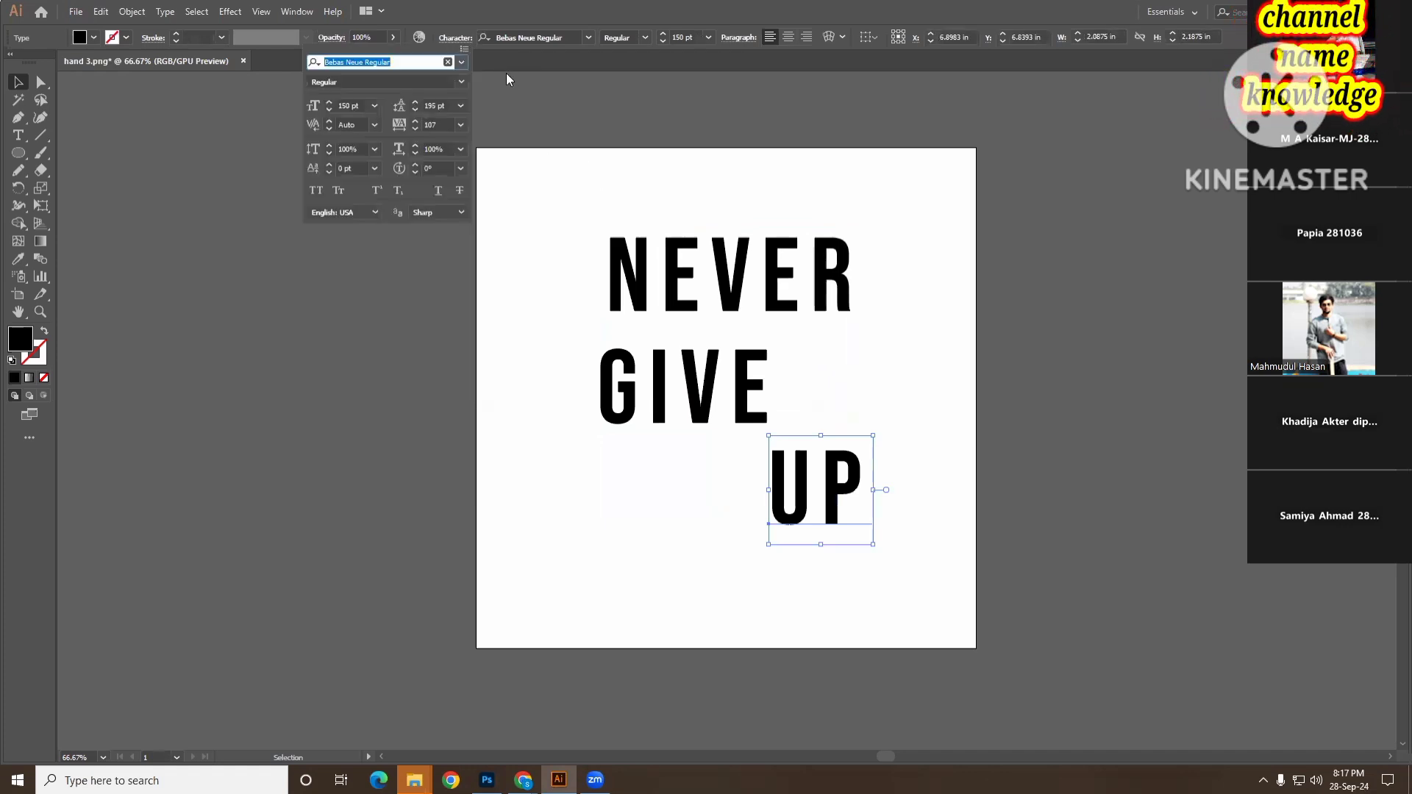
{"action": "left_click", "coordinate": [414, 121]}
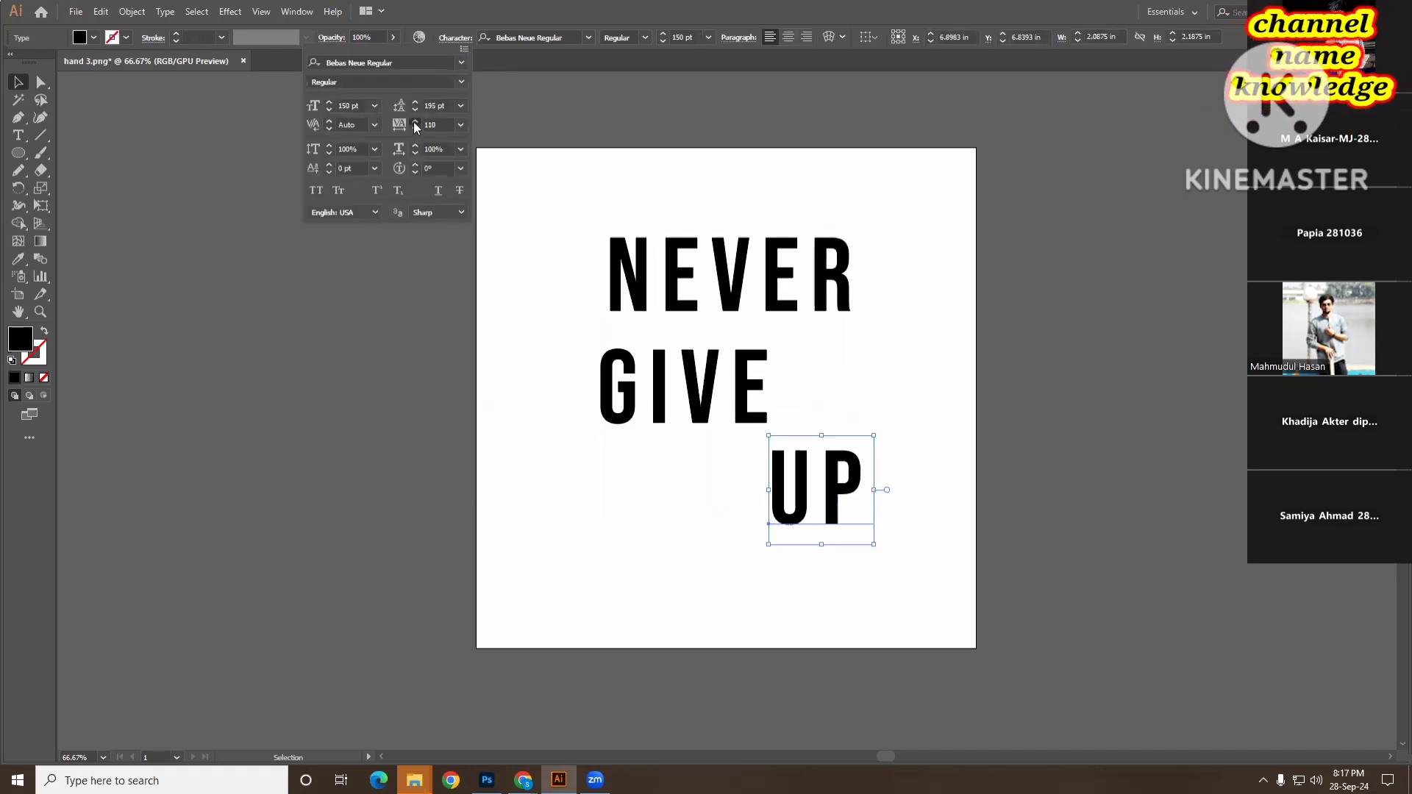
{"action": "left_click", "coordinate": [413, 121]}
{"action": "left_click", "coordinate": [414, 122]}
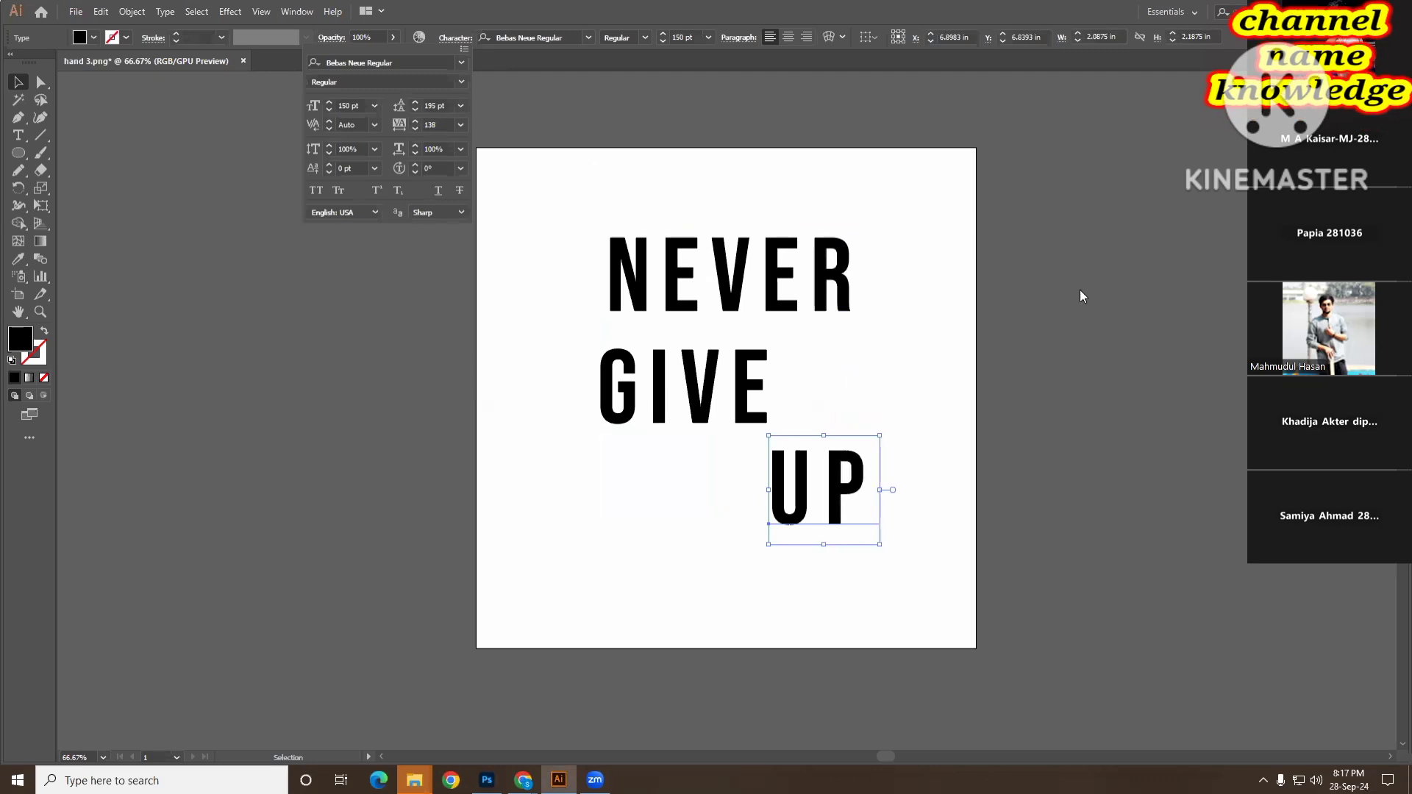
{"action": "left_click", "coordinate": [985, 359]}
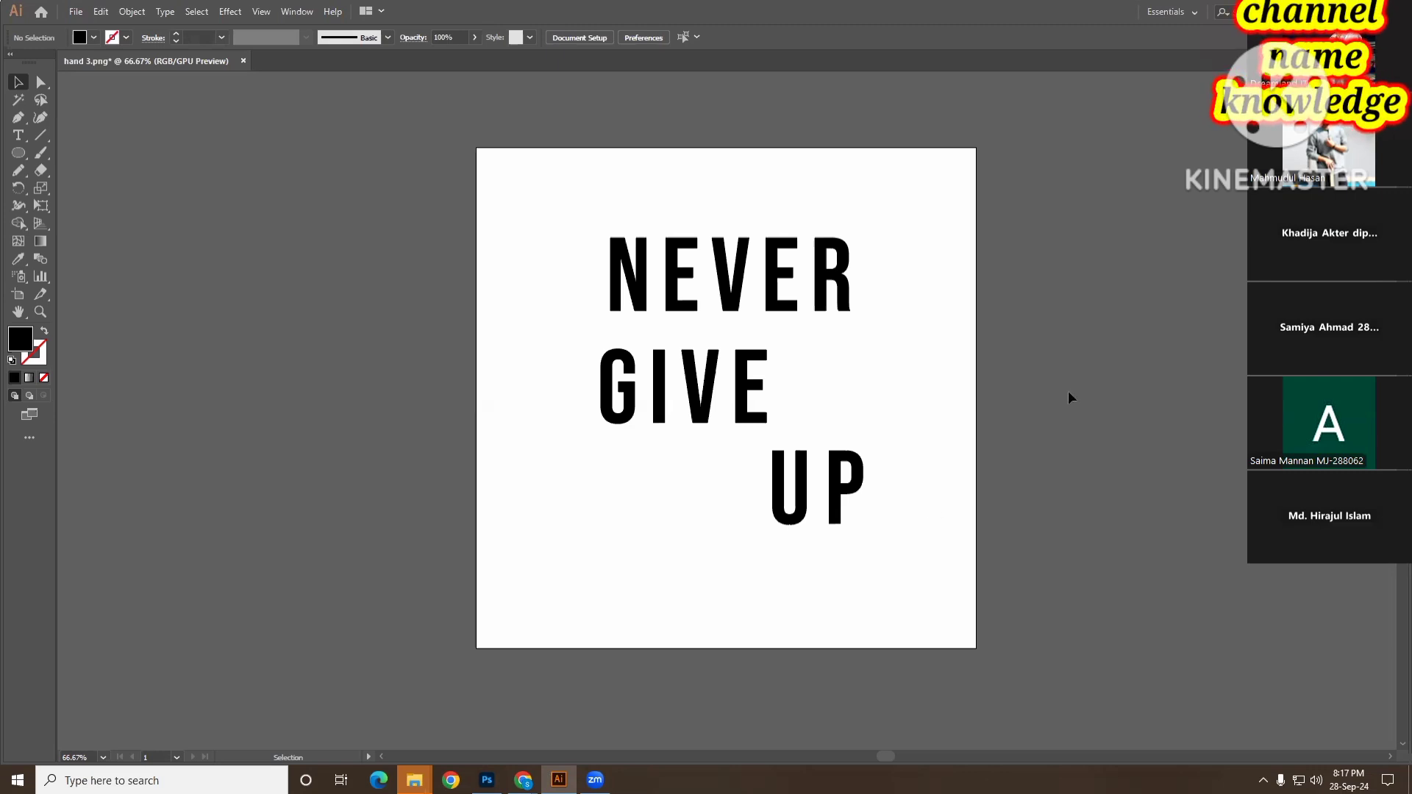
- Shift the word NEVER slightly to the left and change its font to Impact
{"action": "scroll", "coordinate": [800, 437], "scroll_direction": "up", "scroll_amount": 1}
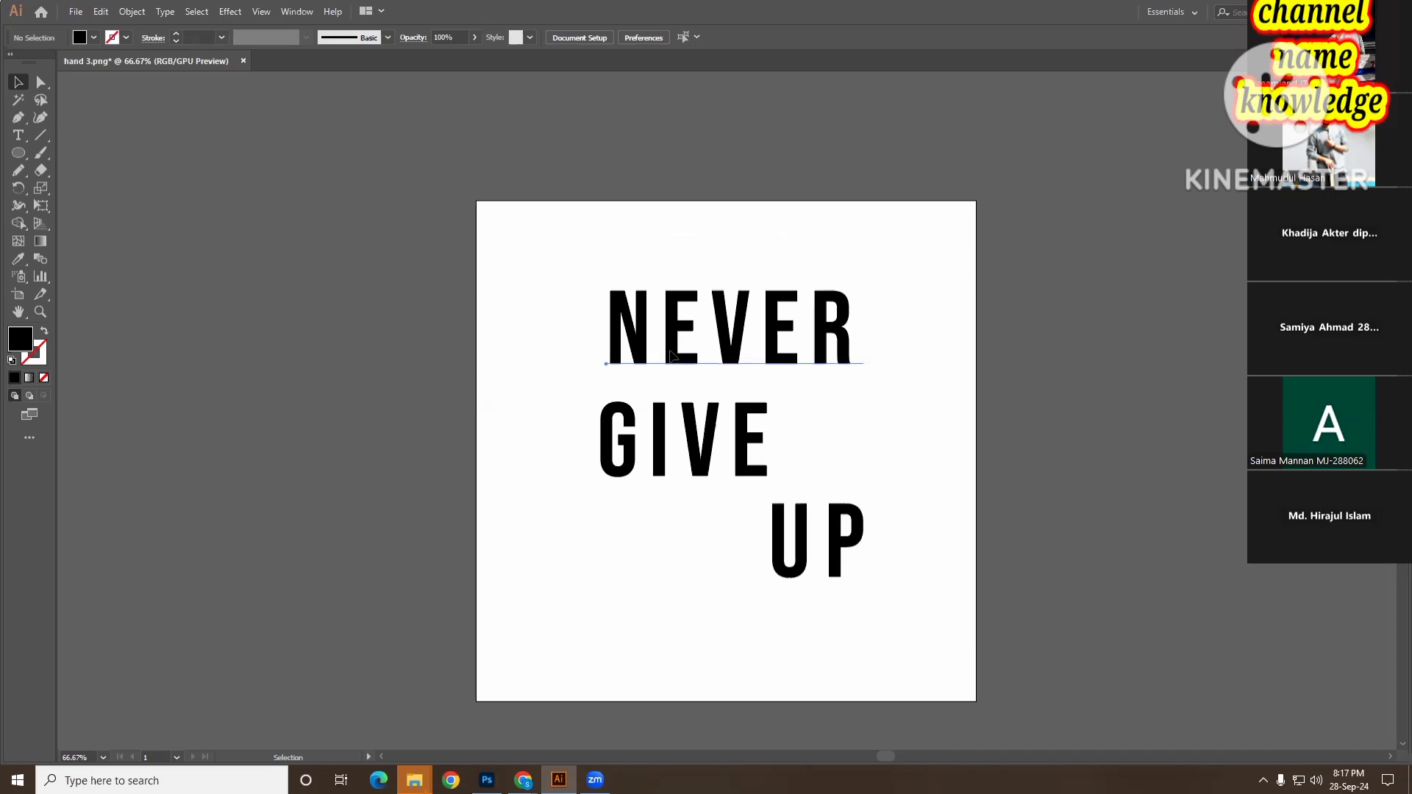
{"action": "left_click_drag", "start_coordinate": [669, 358], "coordinate": [627, 358]}
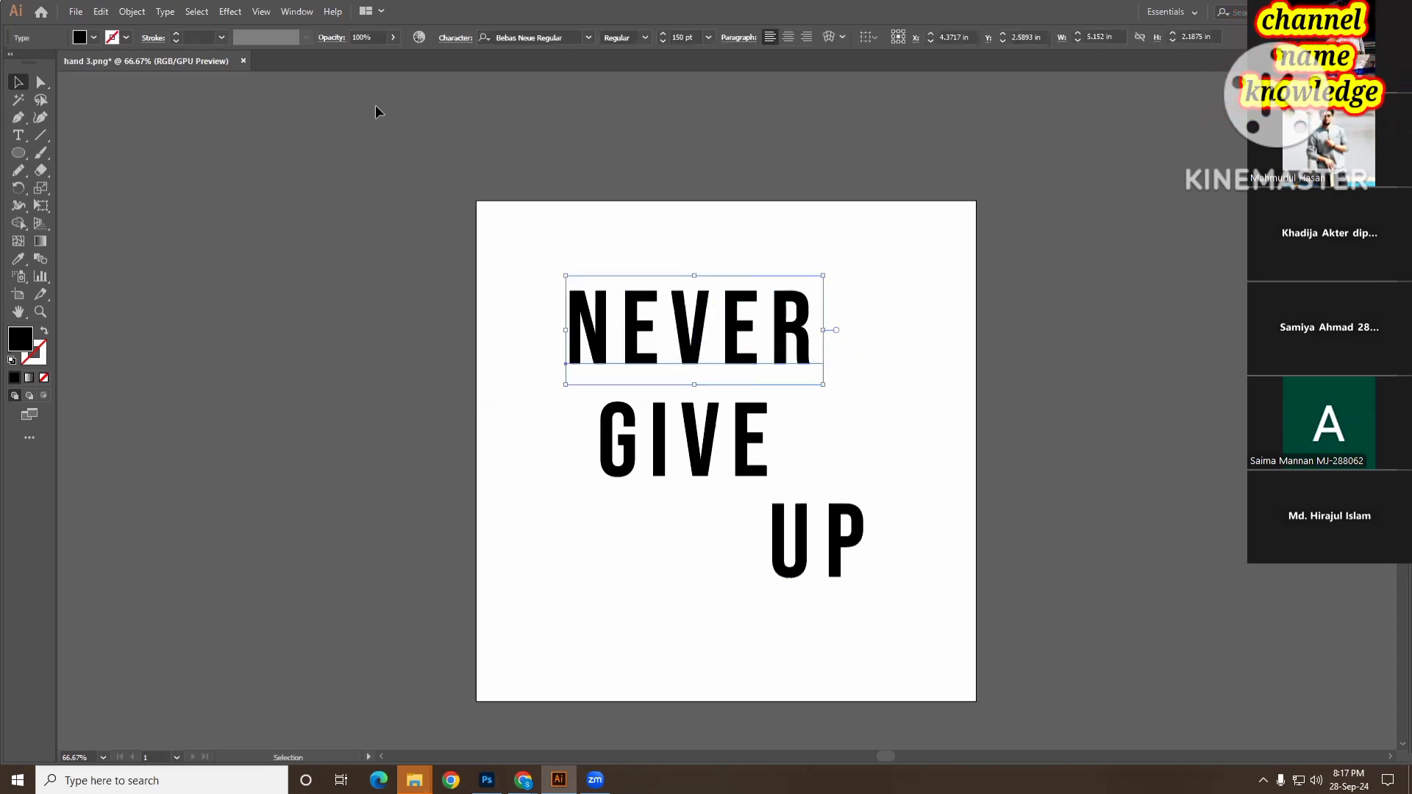
{"action": "left_click", "coordinate": [588, 37]}
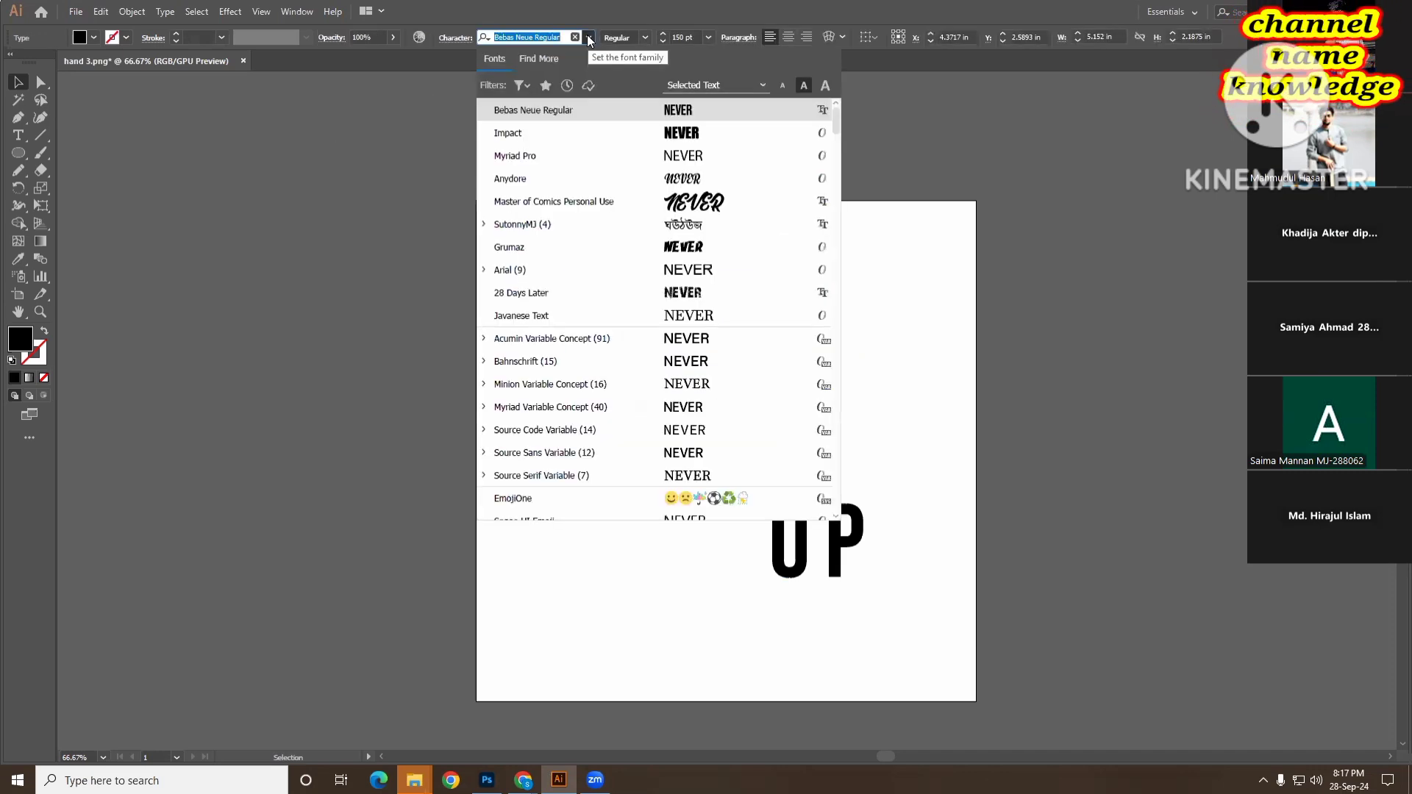
{"action": "left_click", "coordinate": [678, 132]}
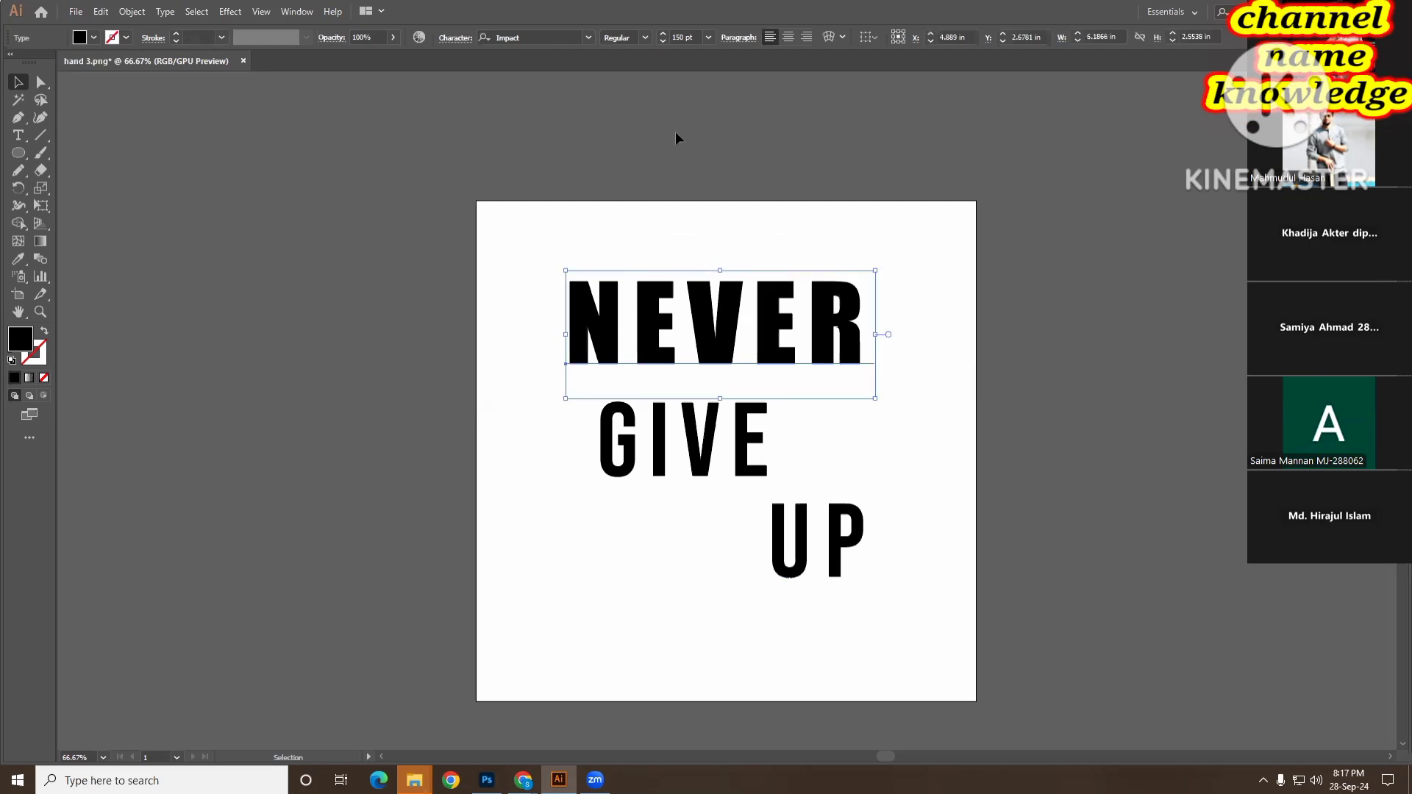
{"action": "left_click", "coordinate": [898, 461]}
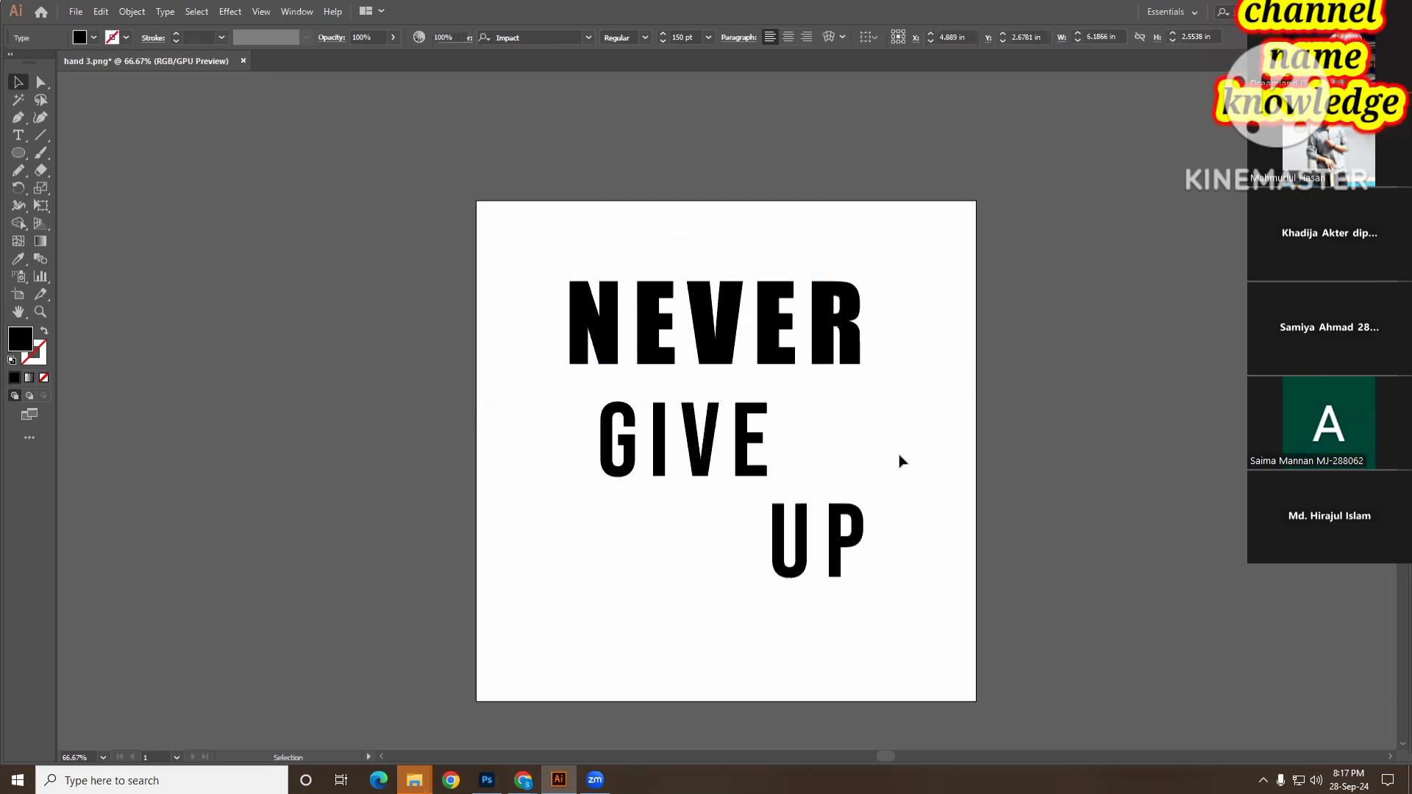
- Change the font of the words GIVE and UP to Impact
{"action": "left_click_drag", "start_coordinate": [571, 432], "coordinate": [1021, 591]}
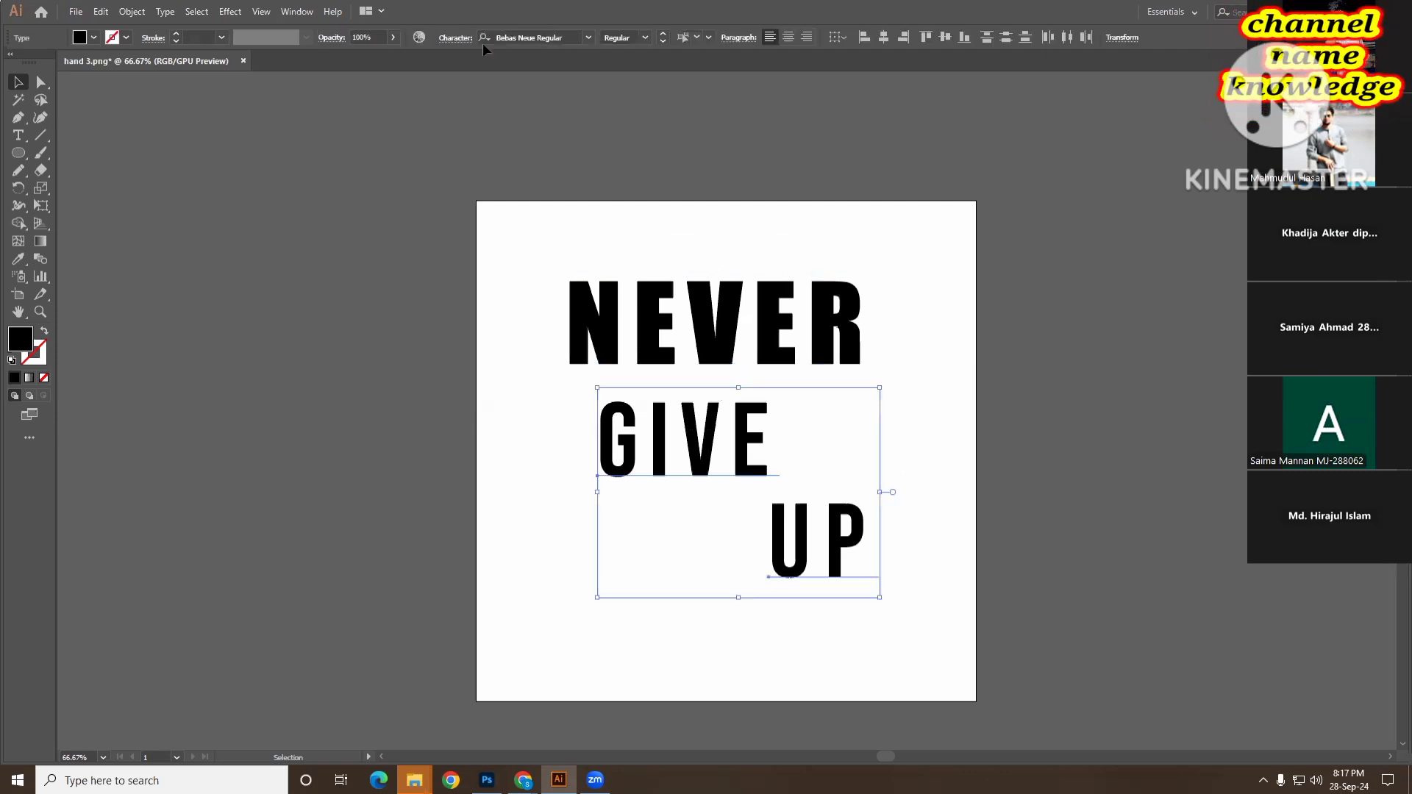
{"action": "left_click", "coordinate": [589, 37]}
{"action": "left_click", "coordinate": [665, 118]}
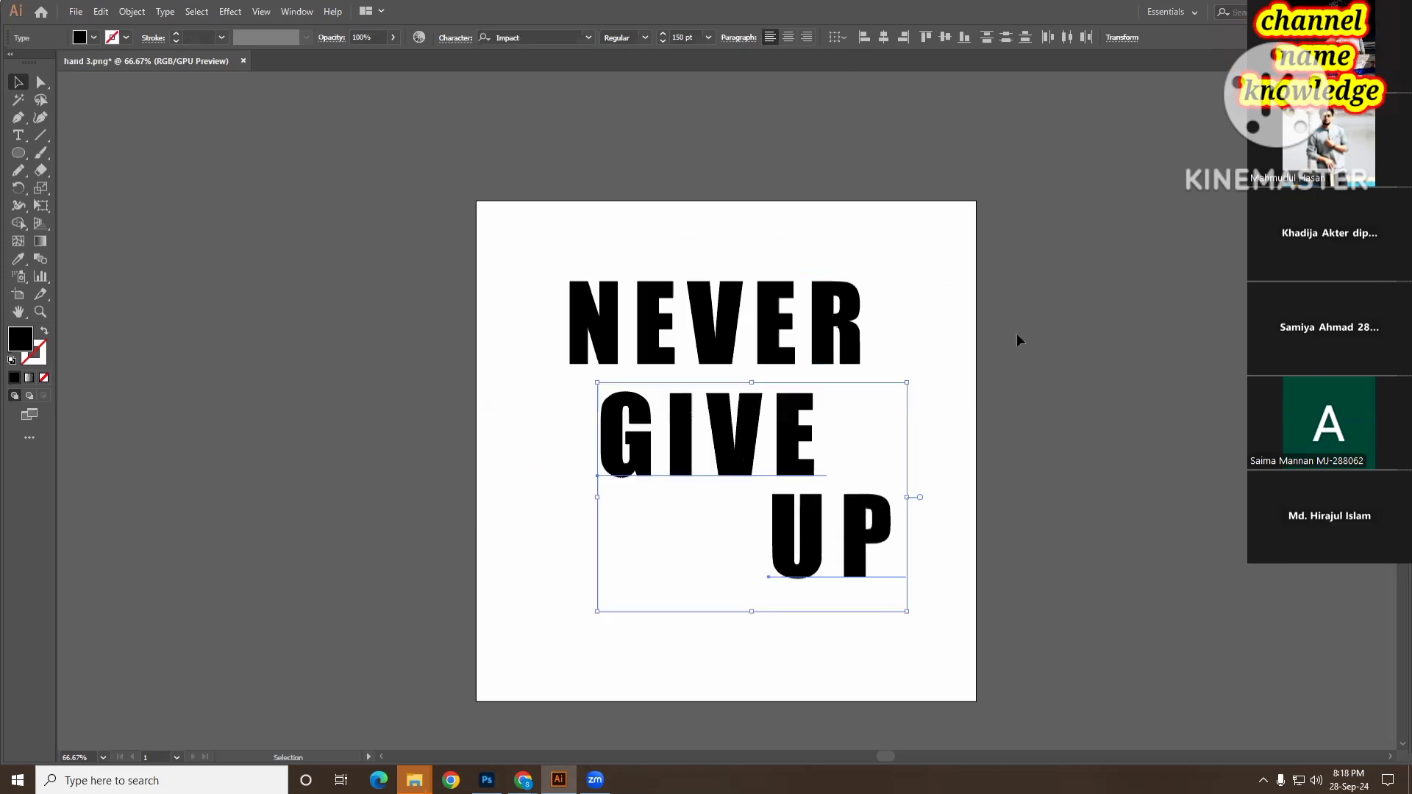
{"action": "left_click", "coordinate": [1038, 493]}
- Convert the three words NEVER, GIVE and UP to outlines
{"action": "key", "text": "a"}
{"action": "key", "text": "ctrl+1"}
{"action": "scroll", "coordinate": [725, 378], "scroll_direction": "down", "scroll_amount": 3}
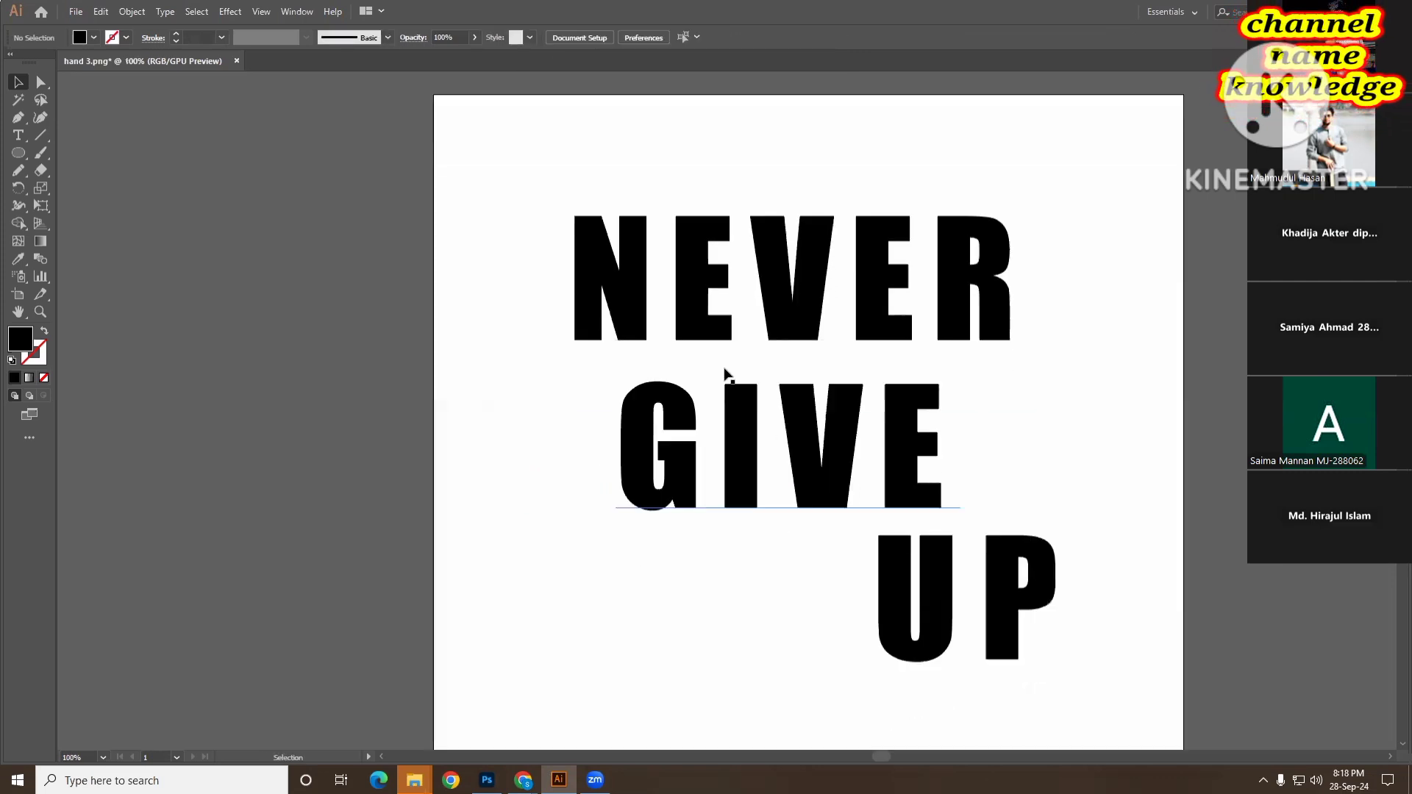
{"action": "left_click_drag", "start_coordinate": [561, 156], "coordinate": [1060, 647]}
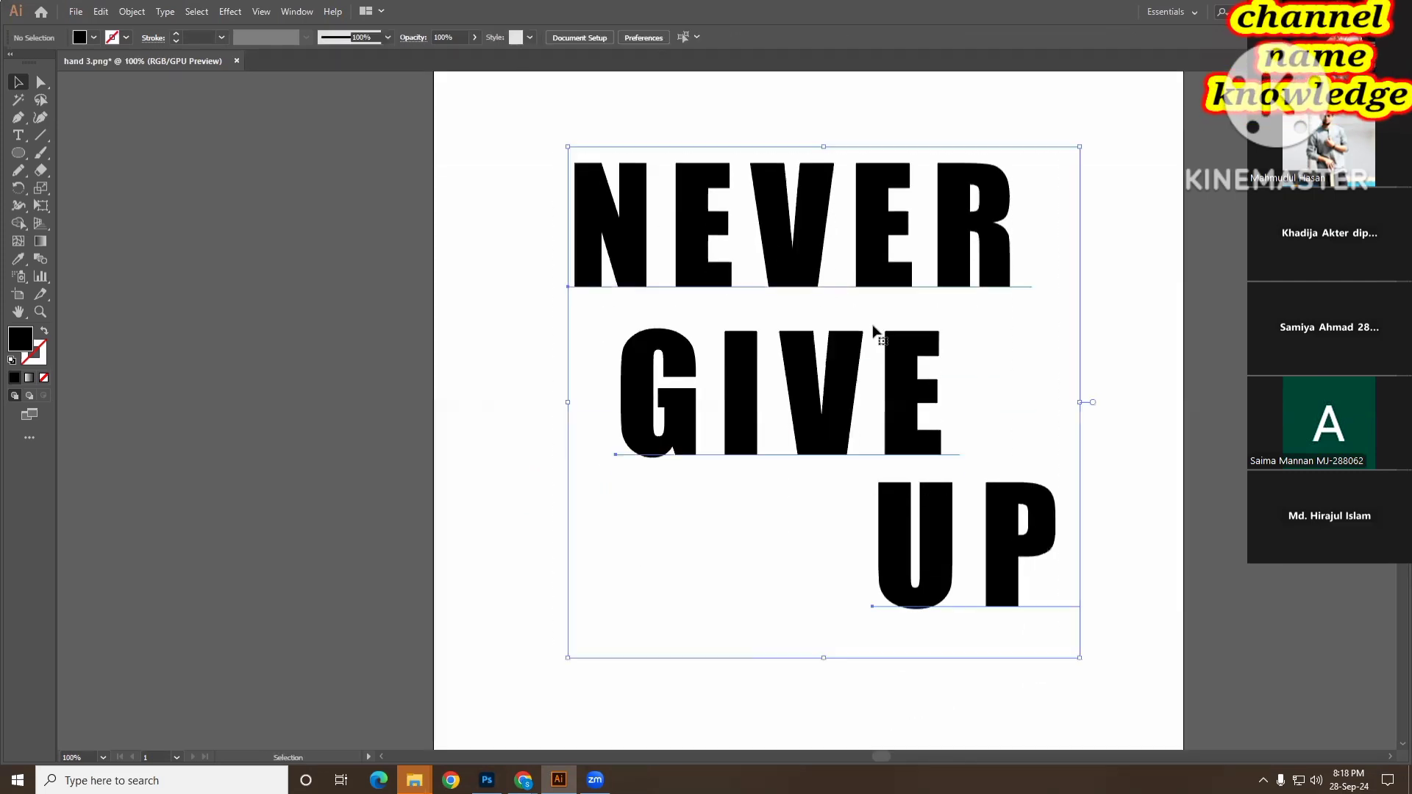
{"action": "right_click", "coordinate": [873, 331]}
{"action": "left_click", "coordinate": [1130, 421]}
{"action": "left_click", "coordinate": [1103, 434]}
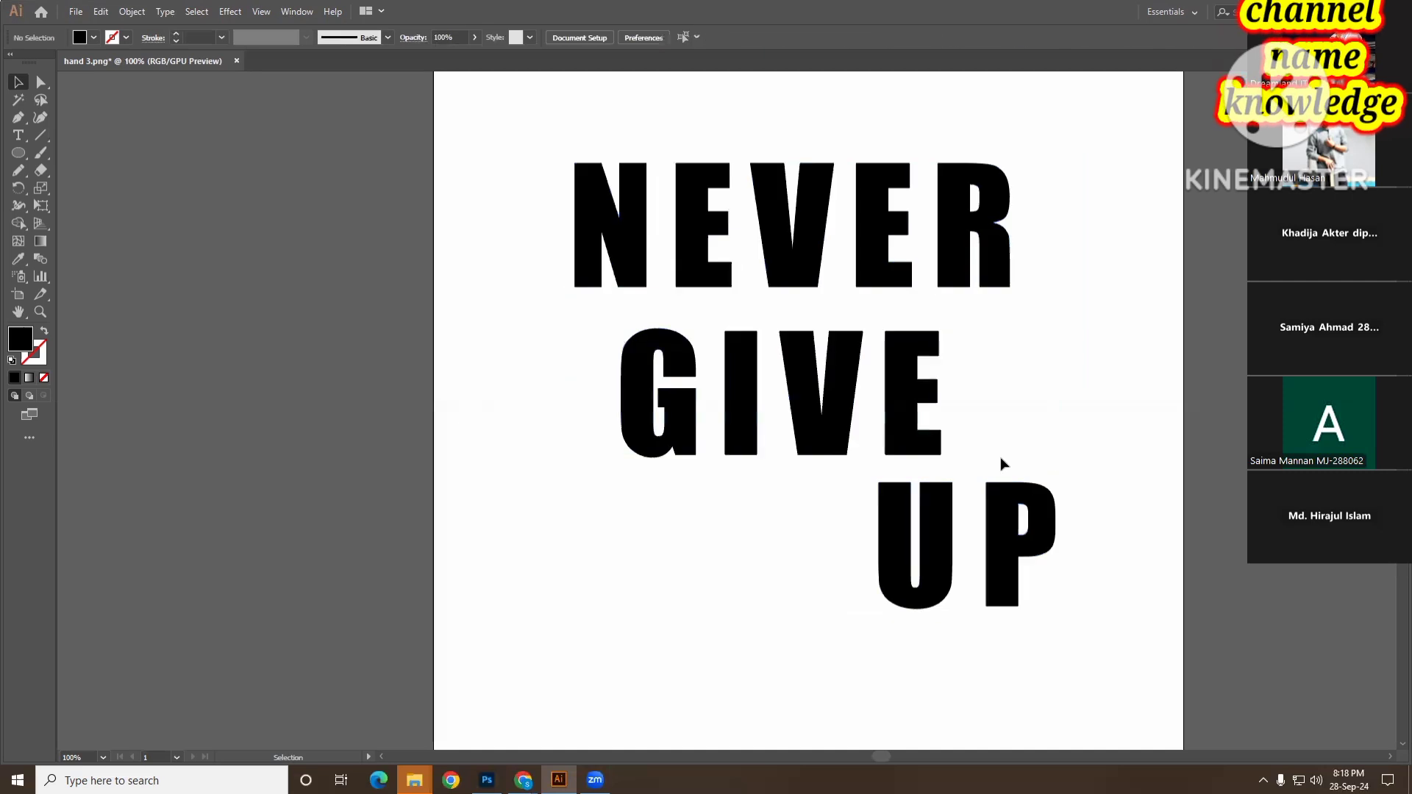
- Move NEVER slightly left, then bring GIVE and UP up and left so the three words stack closely
{"action": "scroll", "coordinate": [843, 479], "scroll_direction": "up", "scroll_amount": 1}
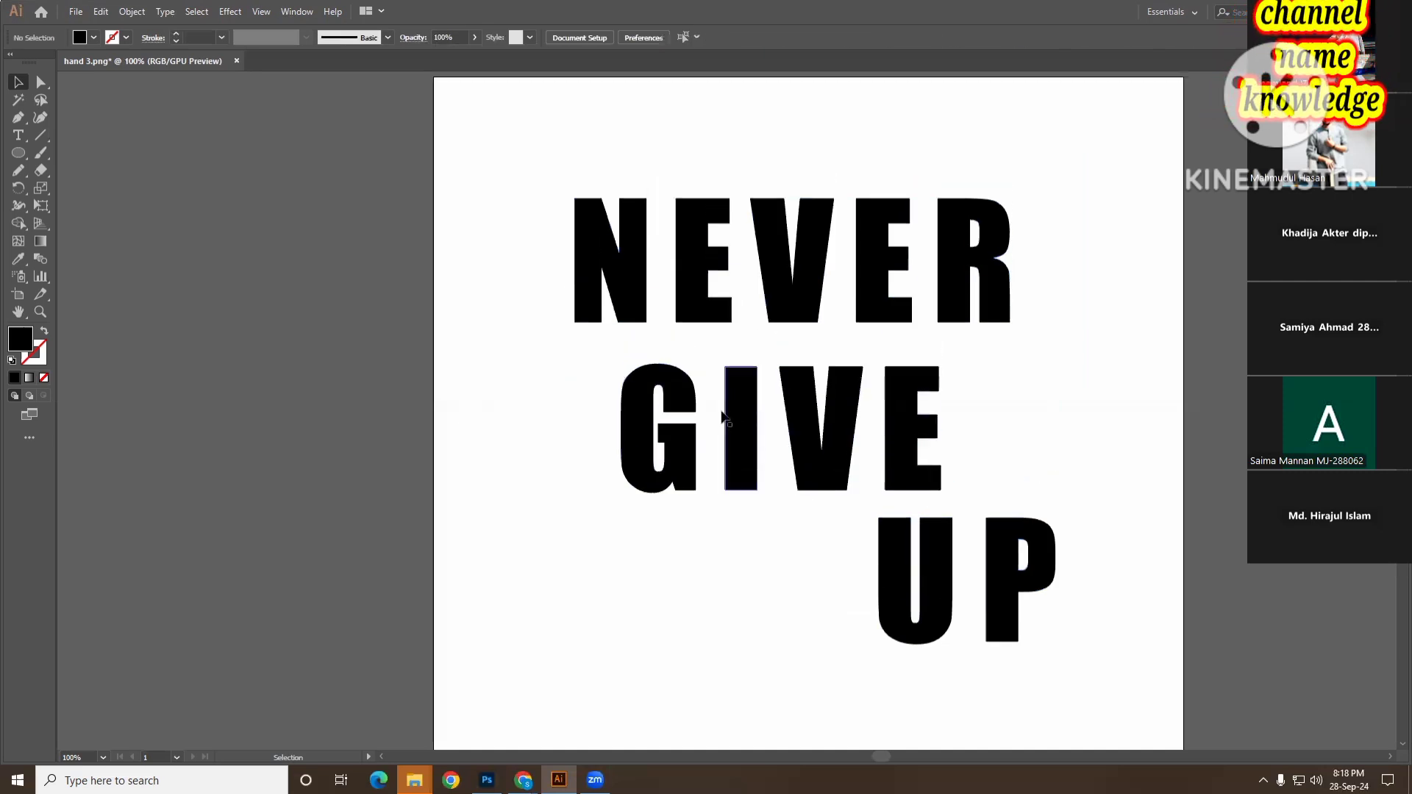
{"action": "left_click_drag", "start_coordinate": [636, 296], "coordinate": [592, 300]}
{"action": "left_click_drag", "start_coordinate": [683, 409], "coordinate": [626, 378]}
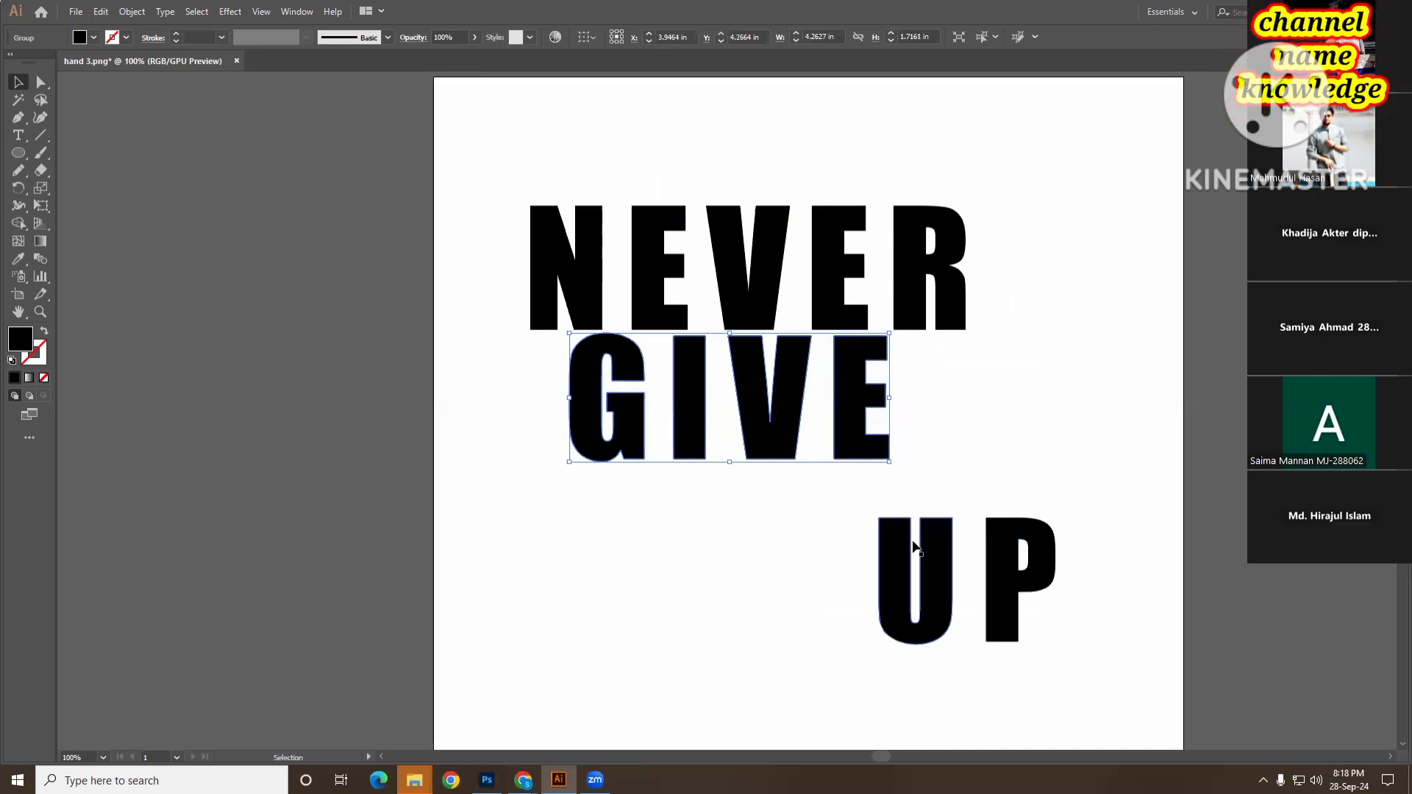
{"action": "left_click_drag", "start_coordinate": [944, 565], "coordinate": [801, 520]}
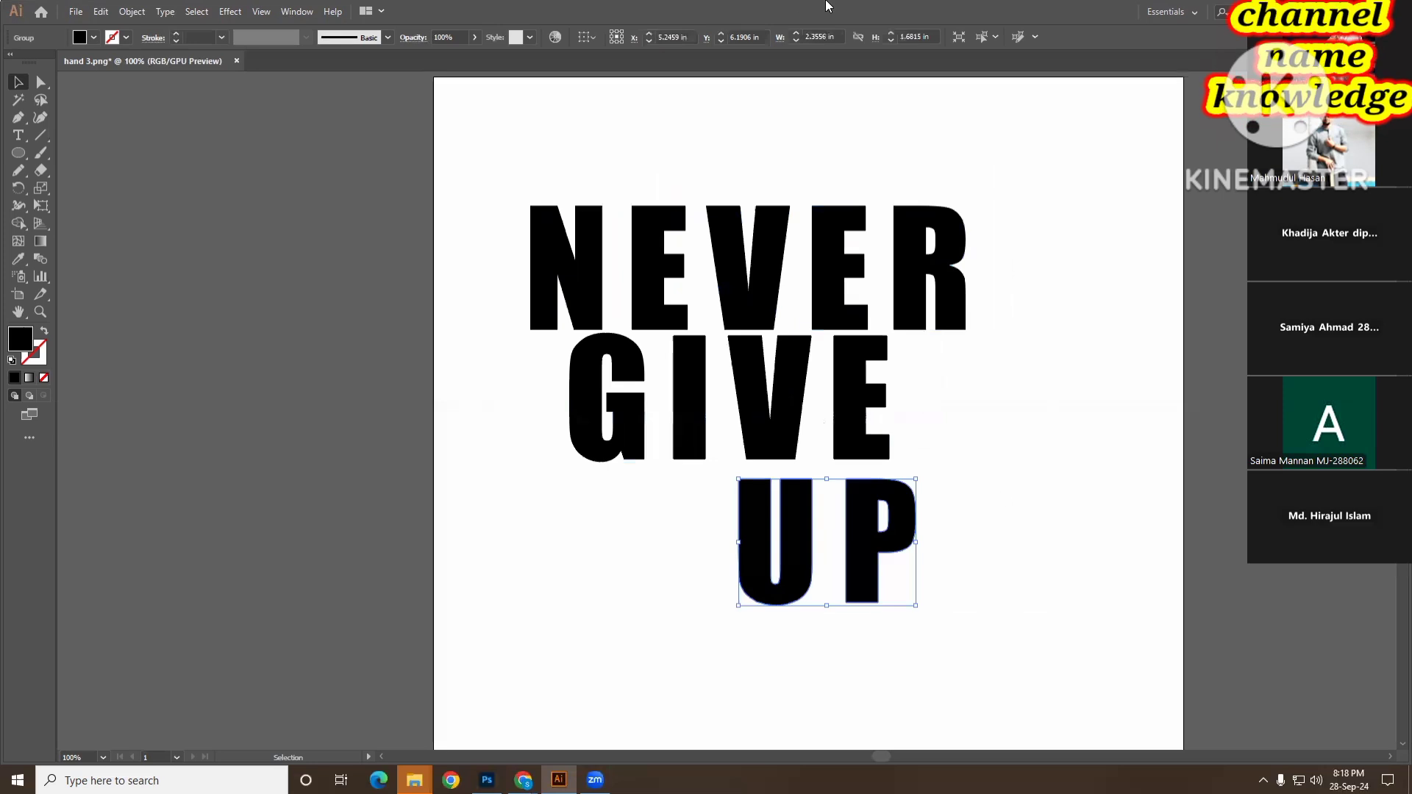
- Widen the outlined word GIVE on both sides to about 4.65 in and nudge it slightly down from NEVER
{"action": "left_click", "coordinate": [792, 404]}
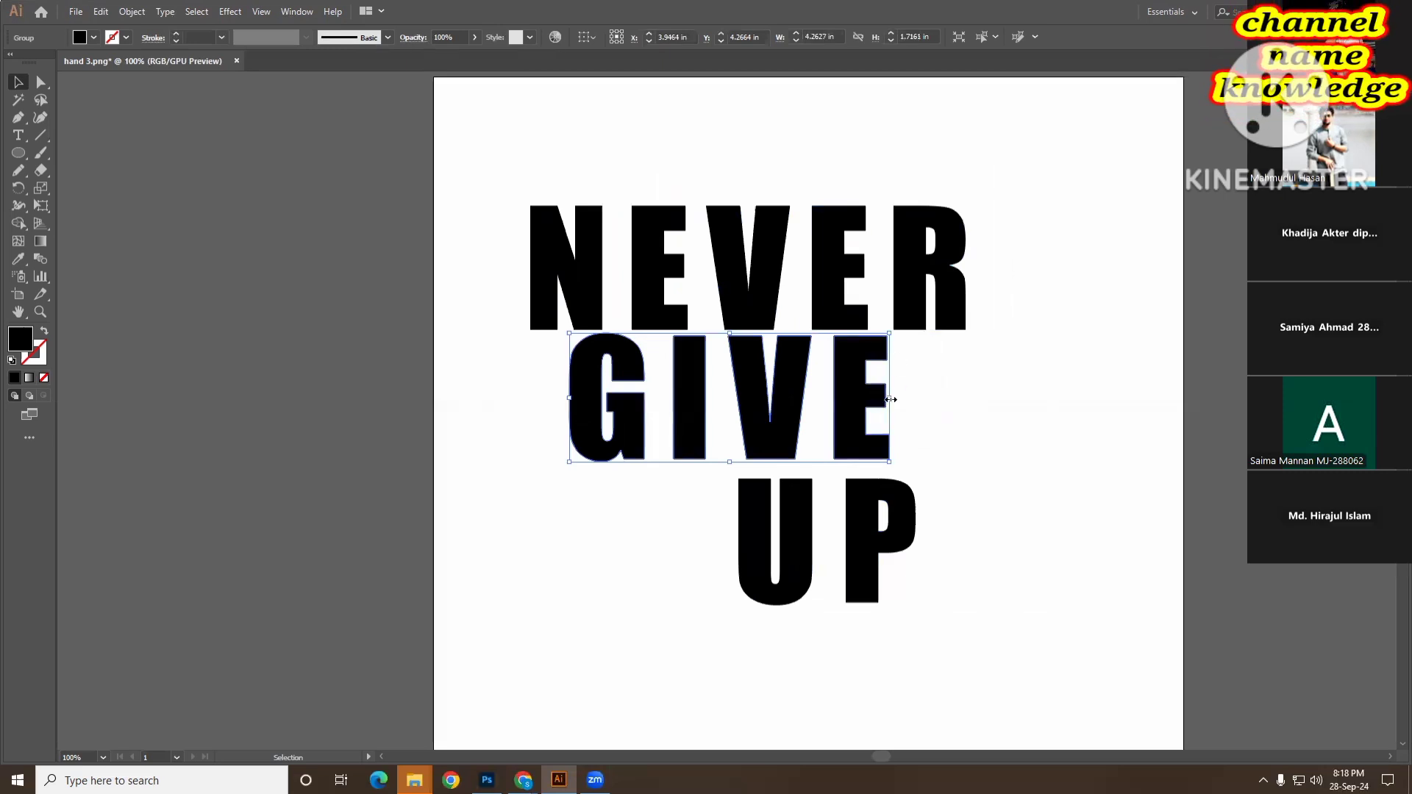
{"action": "left_click_drag", "start_coordinate": [891, 399], "coordinate": [959, 394]}
{"action": "mouse_move", "coordinate": [833, 397]}
{"action": "left_mouse_down"}
{"action": "mouse_move", "coordinate": [804, 398]}
{"action": "mouse_move", "coordinate": [822, 398]}
{"action": "left_mouse_up"}
{"action": "left_click_drag", "start_coordinate": [949, 398], "coordinate": [909, 403]}
{"action": "mouse_move", "coordinate": [796, 412]}
{"action": "left_mouse_down"}
{"action": "mouse_move", "coordinate": [839, 413]}
{"action": "mouse_move", "coordinate": [795, 418]}
{"action": "left_mouse_up"}
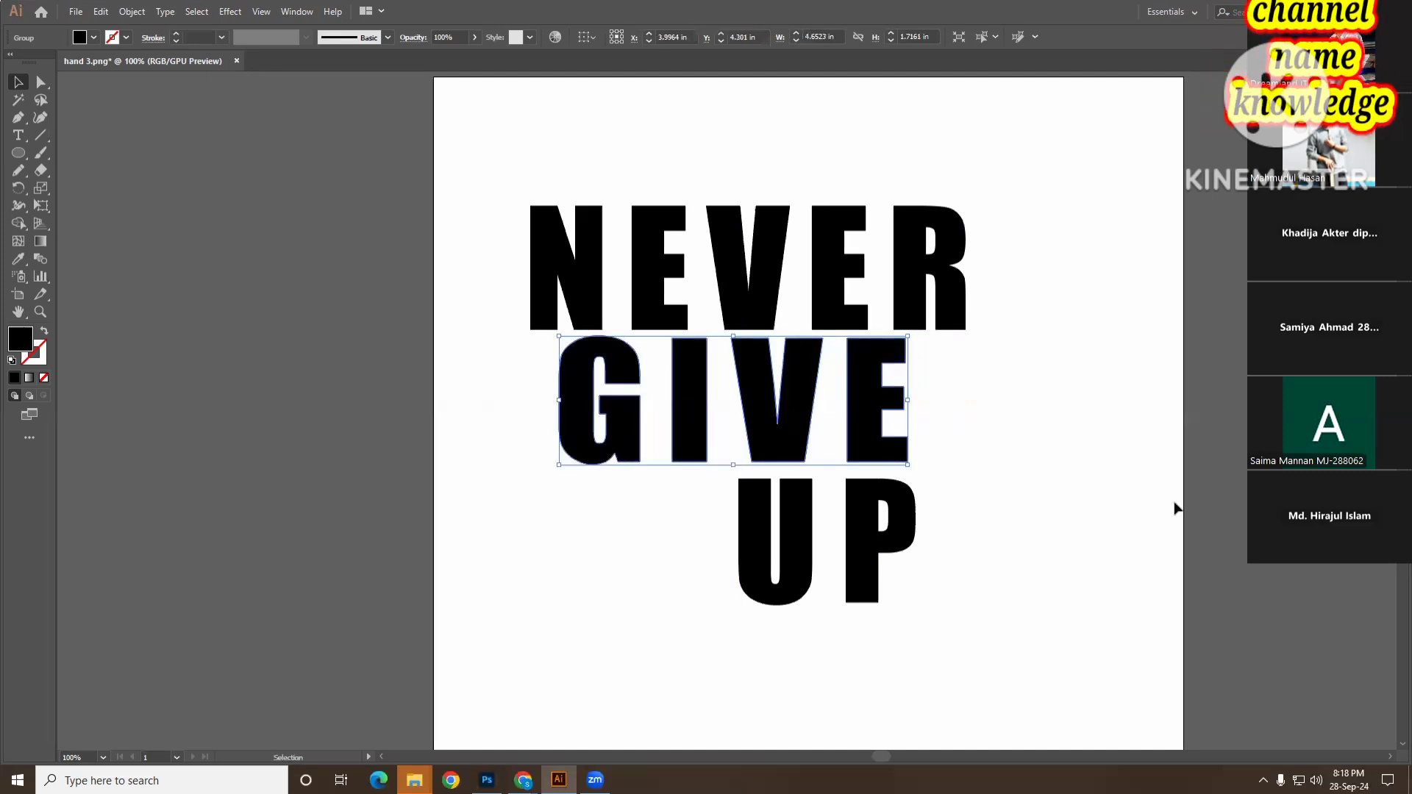
{"action": "left_click", "coordinate": [1002, 513]}
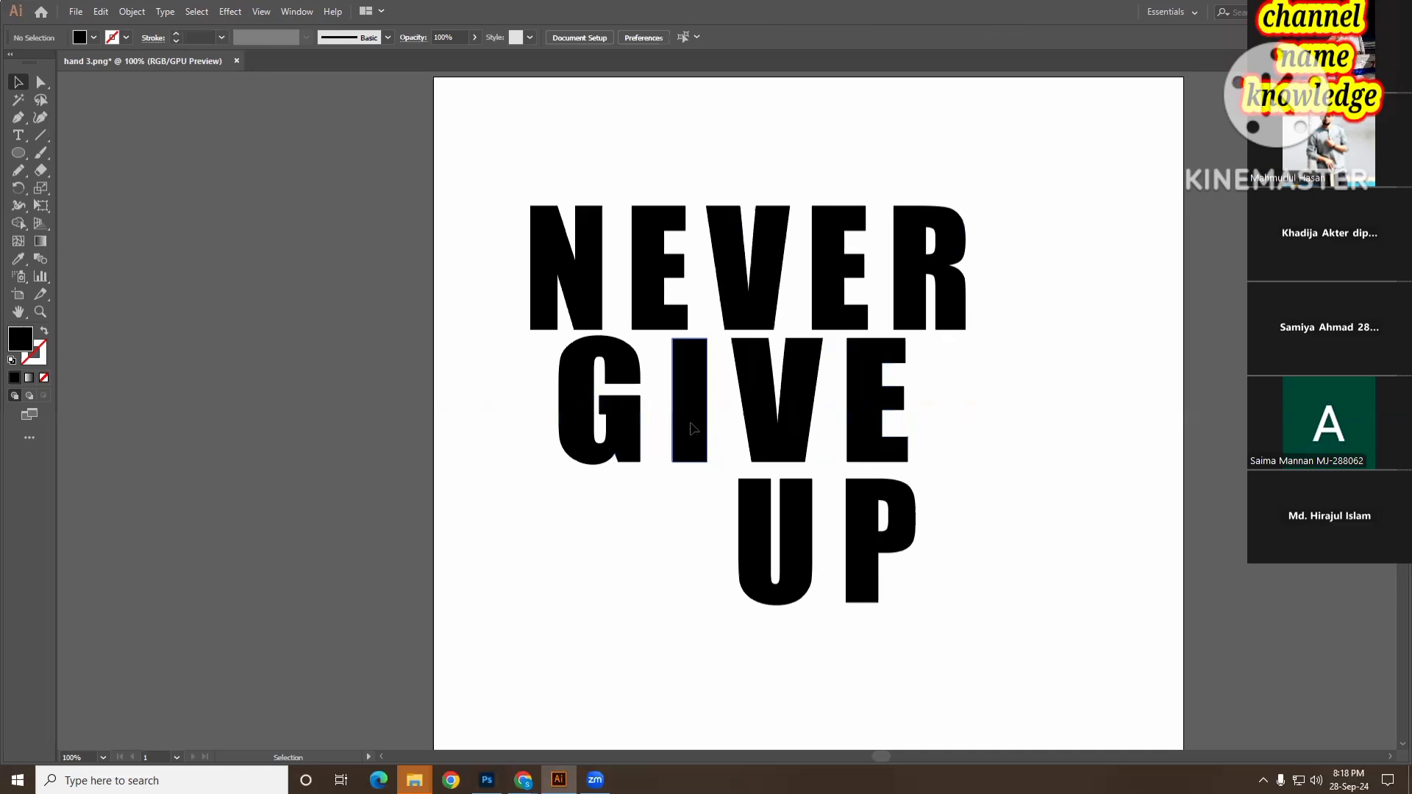
- Shift GIVE and UP slightly to the right, keeping small even gaps between the three lines
{"action": "left_click_drag", "start_coordinate": [692, 428], "coordinate": [717, 426]}
{"action": "left_click_drag", "start_coordinate": [800, 516], "coordinate": [829, 520]}
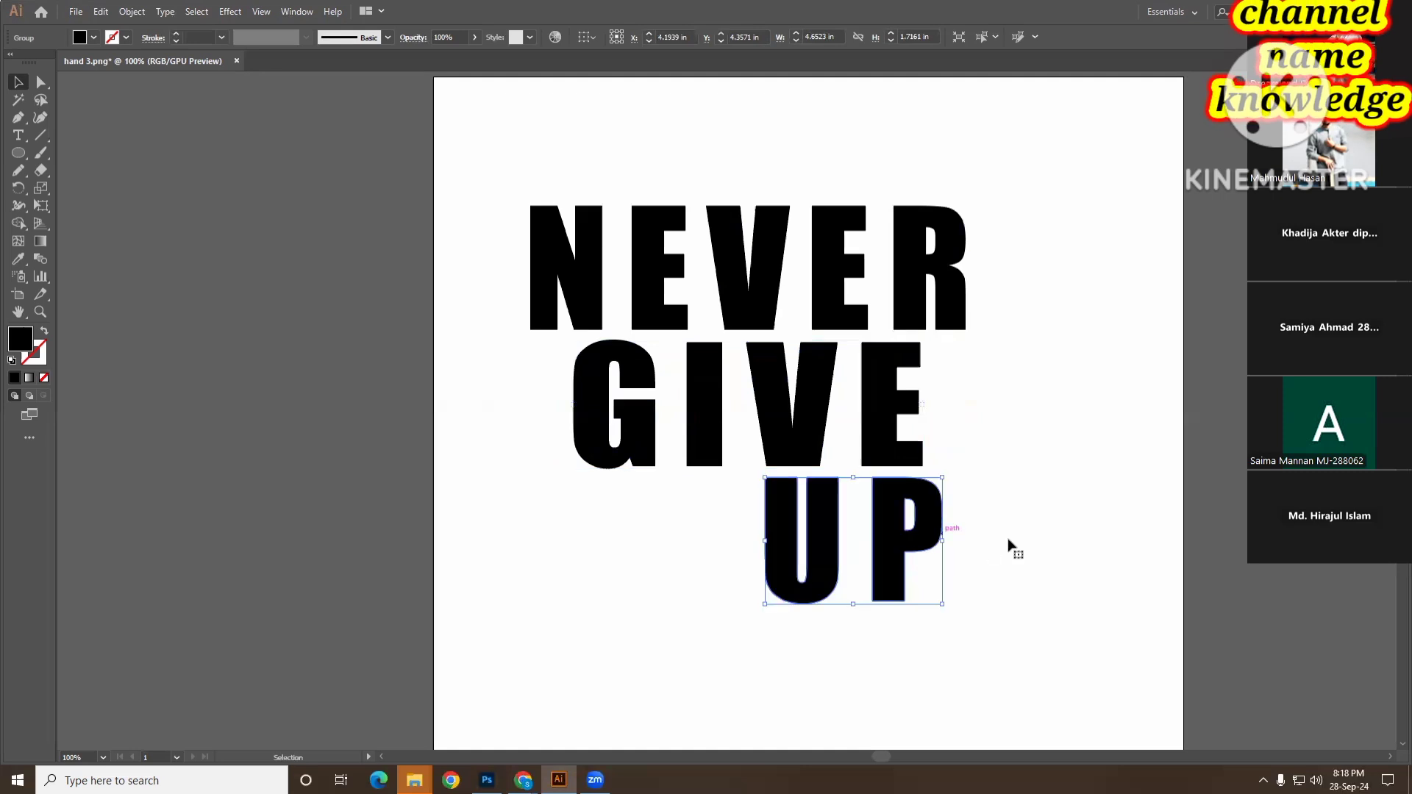
{"action": "left_click", "coordinate": [1032, 526]}
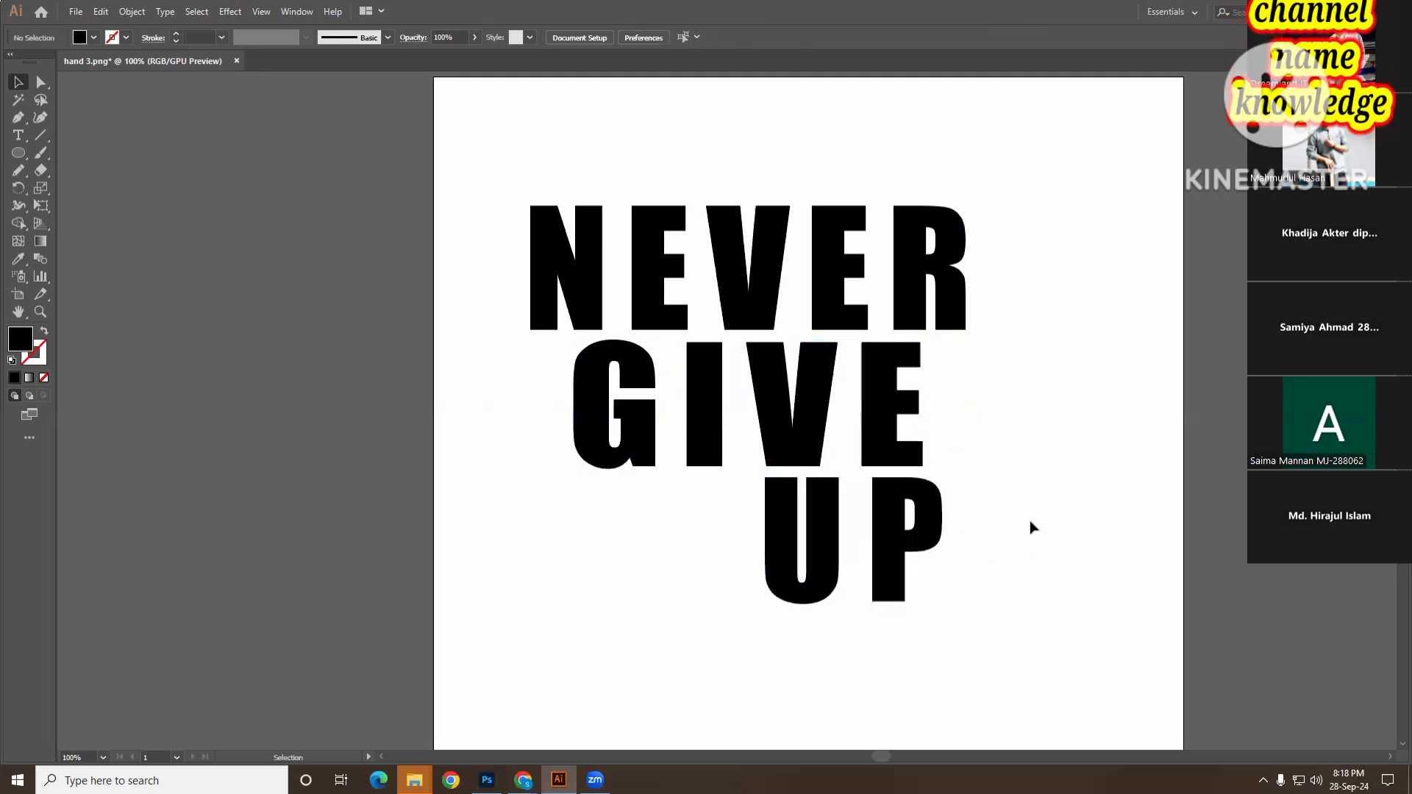
{"action": "left_click", "coordinate": [636, 306]}
{"action": "scroll", "coordinate": [732, 376], "scroll_direction": "up", "scroll_amount": 2}
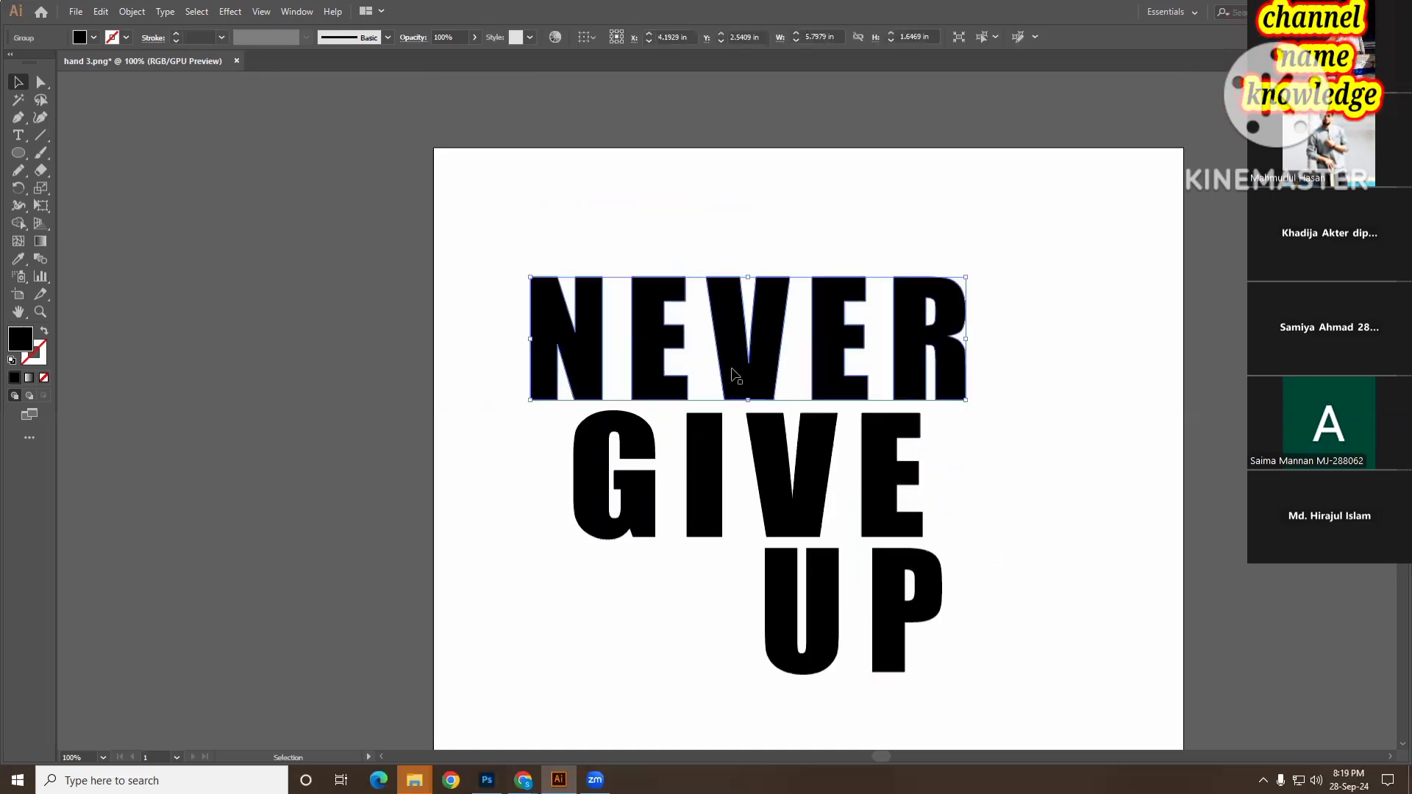
{"action": "left_click", "coordinate": [41, 83]}
{"action": "left_click_drag", "start_coordinate": [510, 256], "coordinate": [546, 185]}
{"action": "key", "text": "ctrl+z"}
{"action": "left_click", "coordinate": [575, 265]}
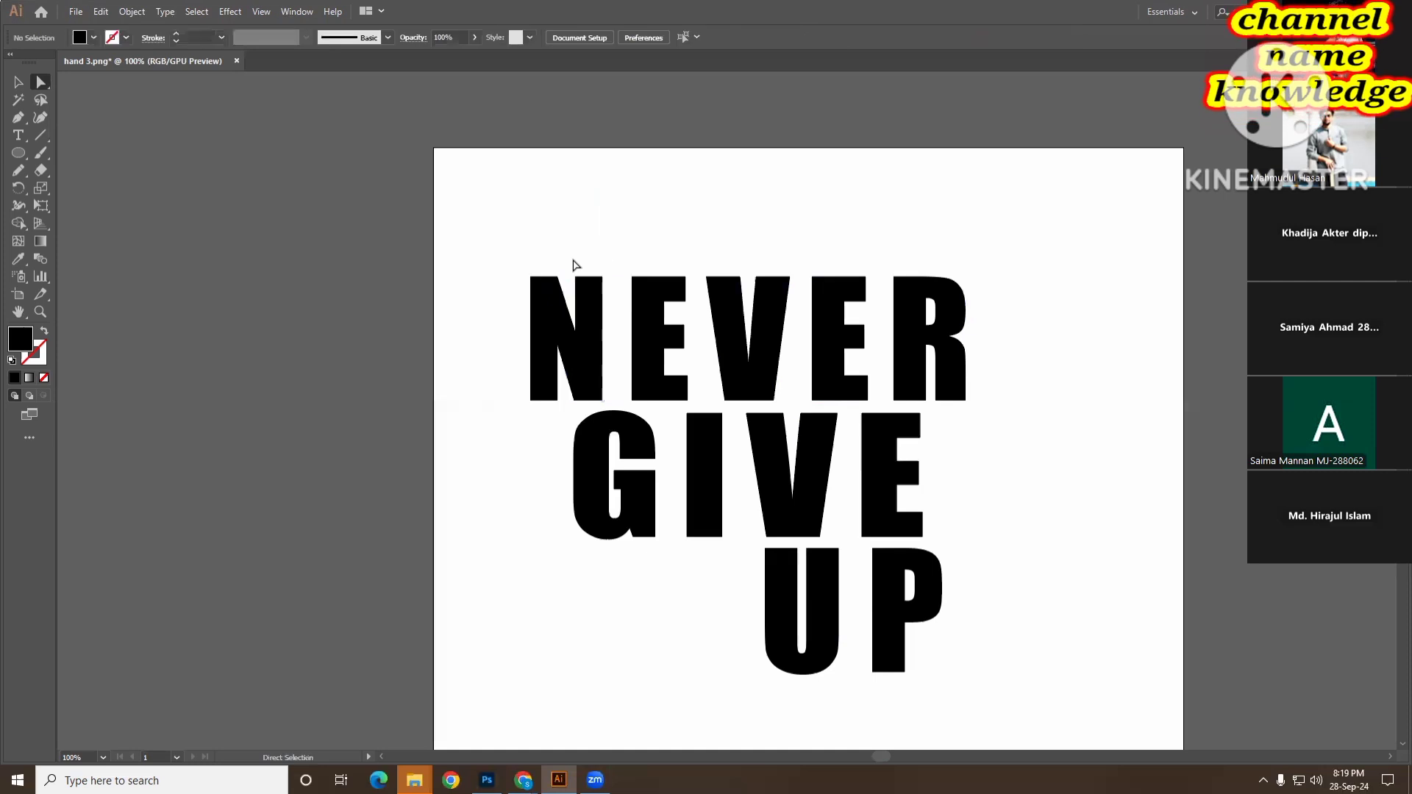
{"action": "left_click", "coordinate": [603, 278]}
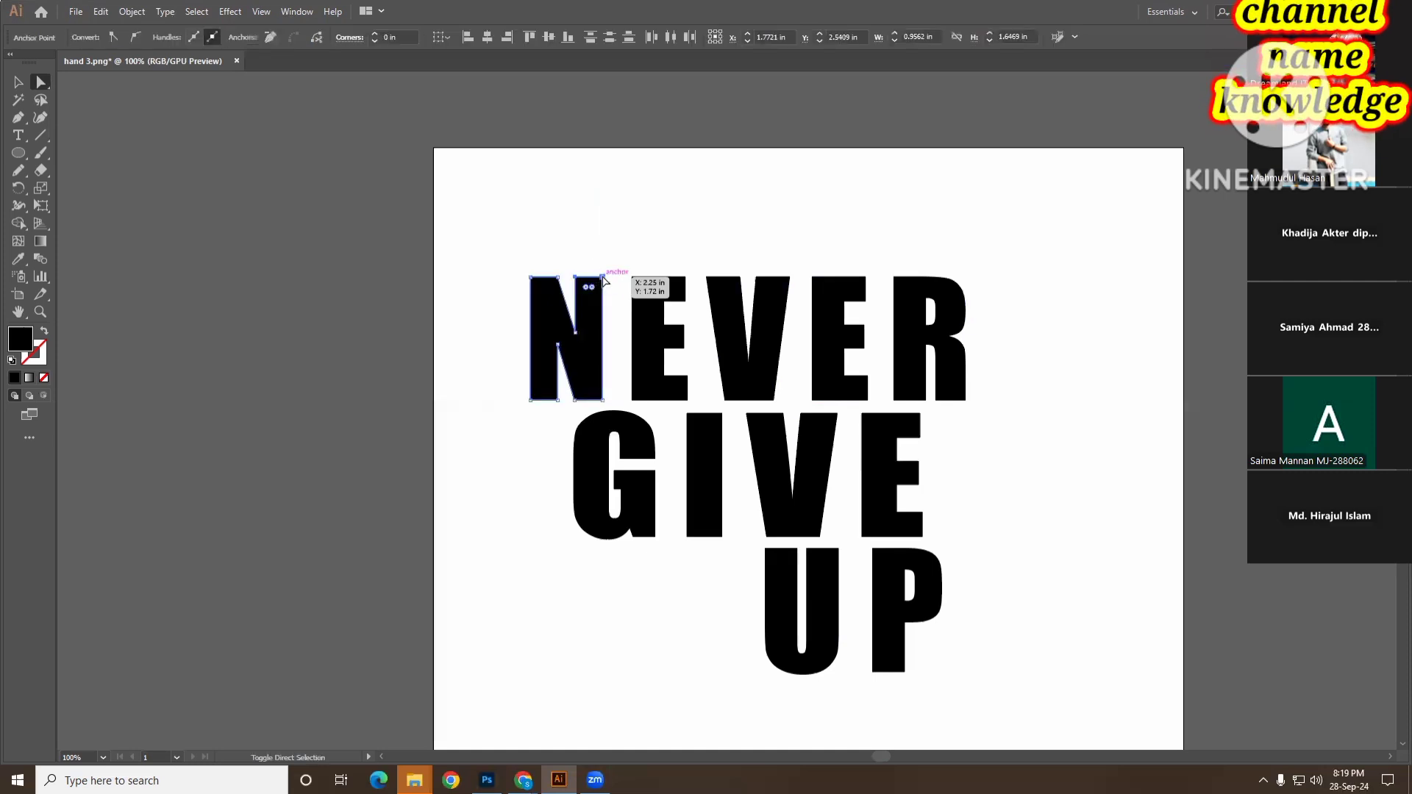
{"action": "mouse_move", "coordinate": [604, 278]}
{"action": "left_mouse_down"}
{"action": "mouse_move", "coordinate": [604, 262]}
{"action": "mouse_move", "coordinate": [615, 271]}
{"action": "left_mouse_up"}
{"action": "key", "text": "ctrl+z"}
- Stretch the upper end of the N's right stem in NEVER straight up to the artboard's top edge
{"action": "left_click", "coordinate": [603, 278]}
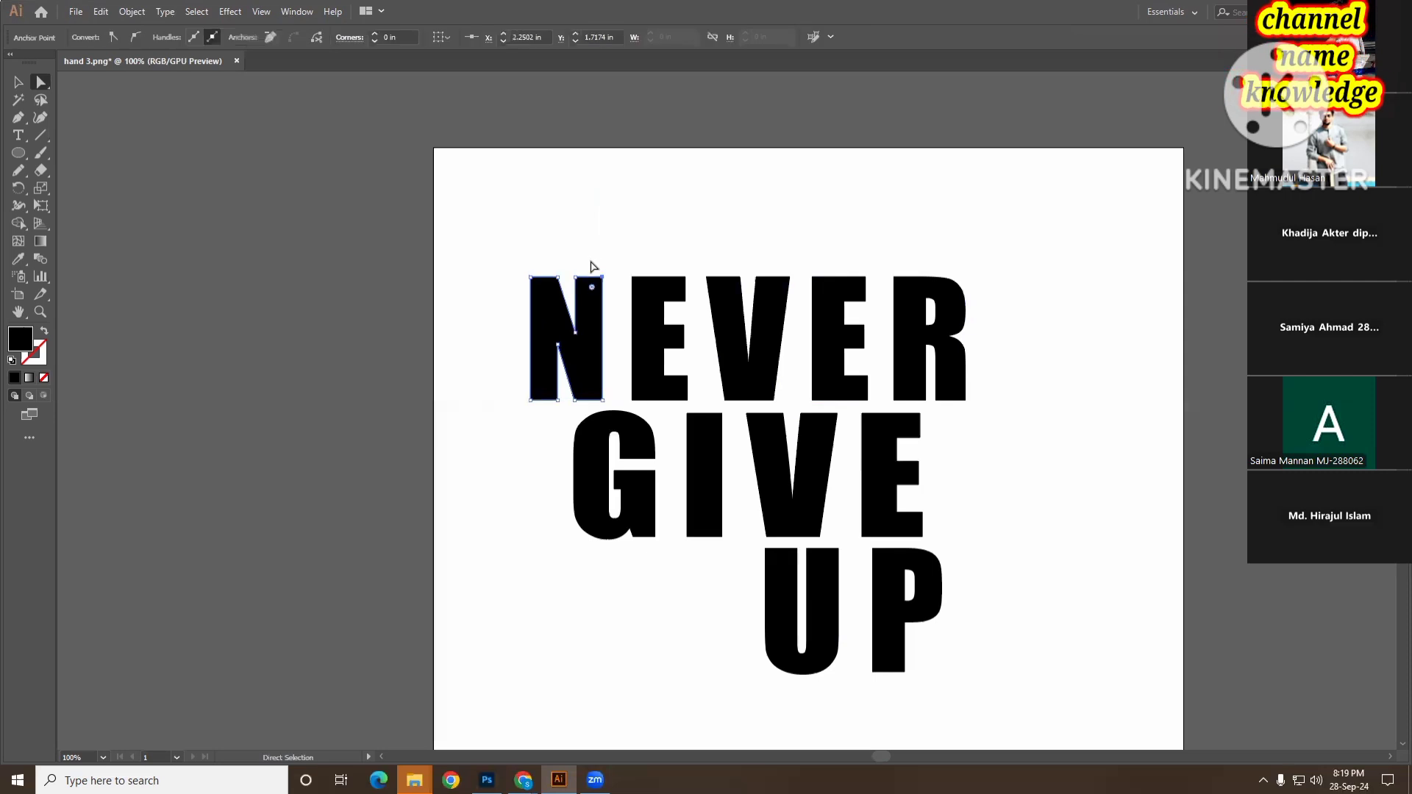
{"action": "left_click", "coordinate": [584, 271]}
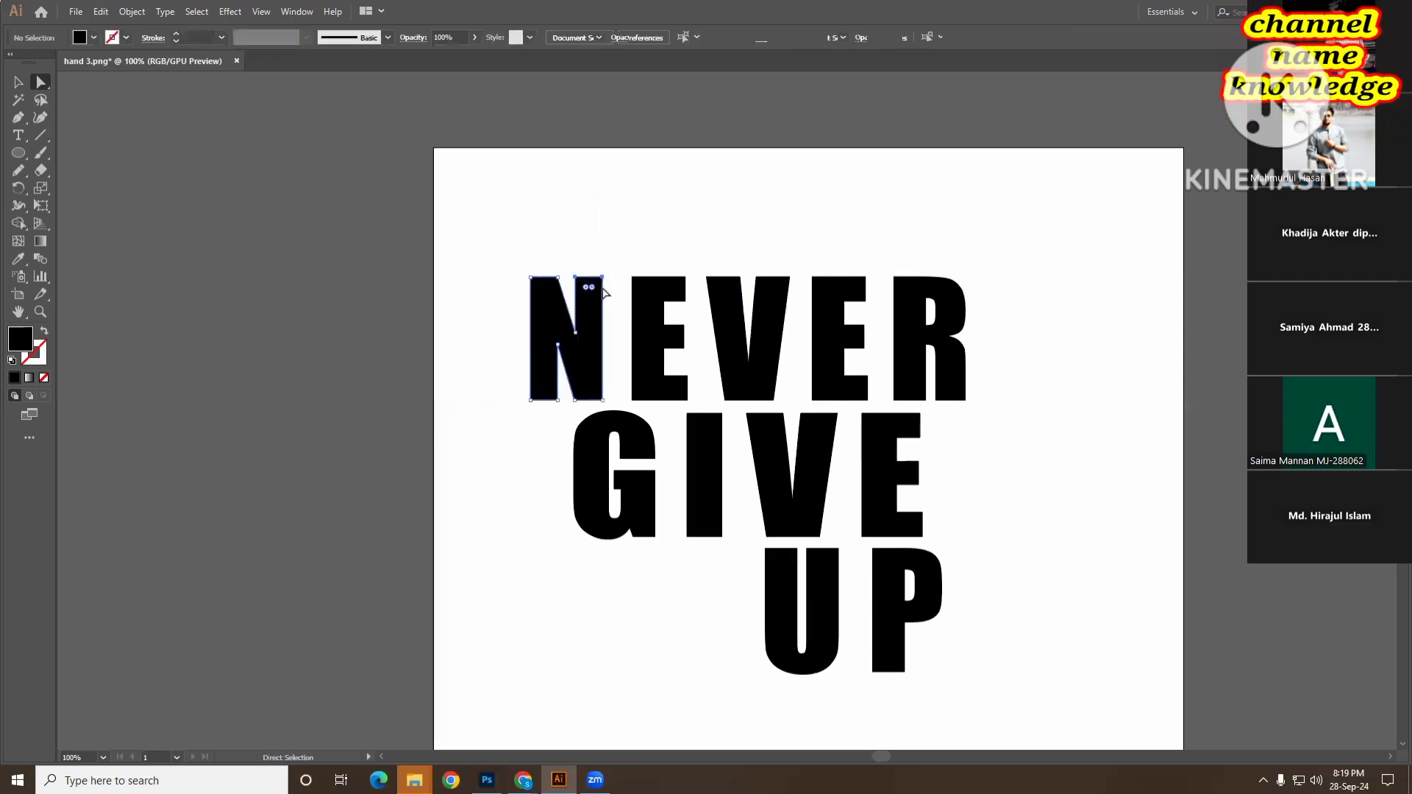
{"action": "left_click_drag", "start_coordinate": [603, 278], "coordinate": [614, 151]}
{"action": "left_click", "coordinate": [699, 220]}
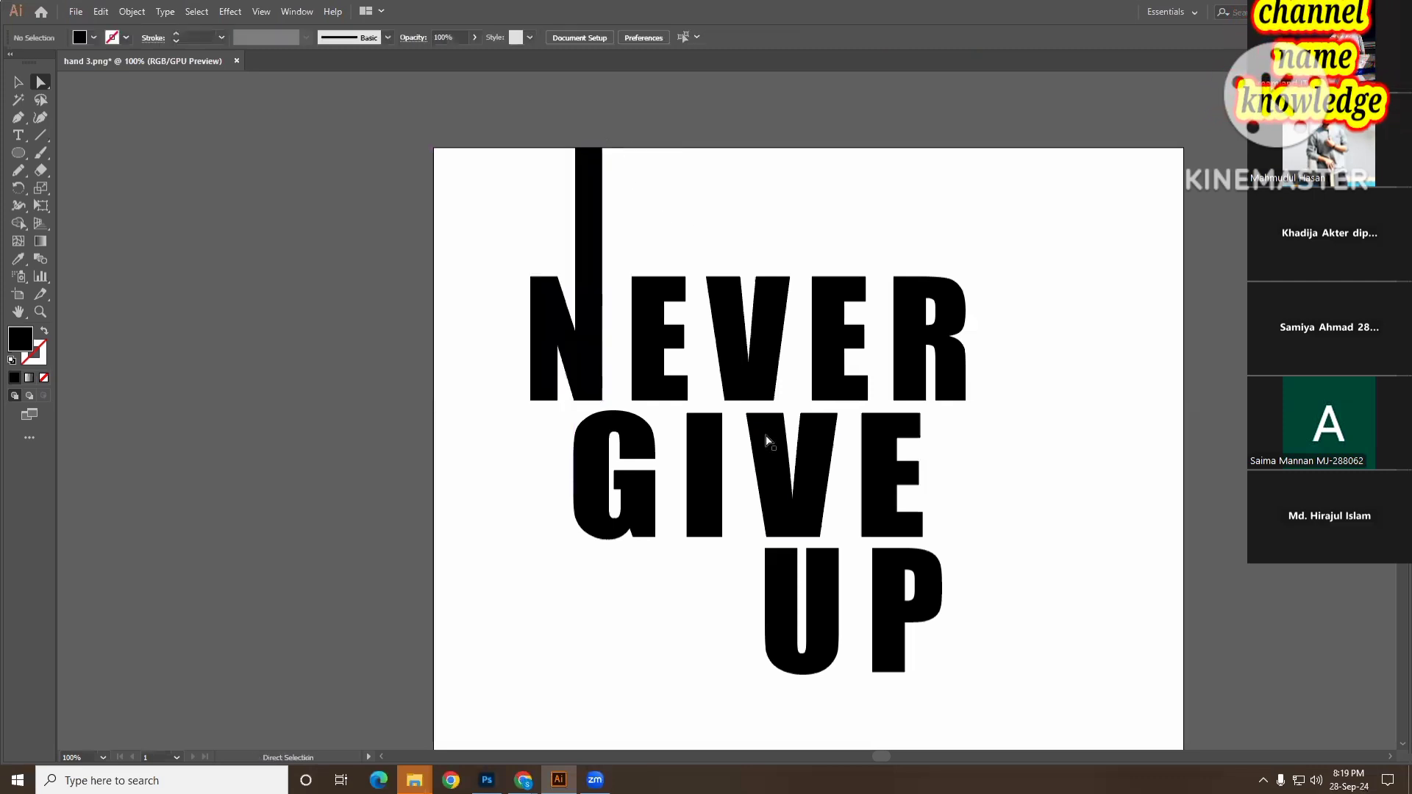
- Stretch the lower end of the N's left stem straight down to the bottom level of the word UP
{"action": "scroll", "coordinate": [767, 441], "scroll_direction": "down", "scroll_amount": 2}
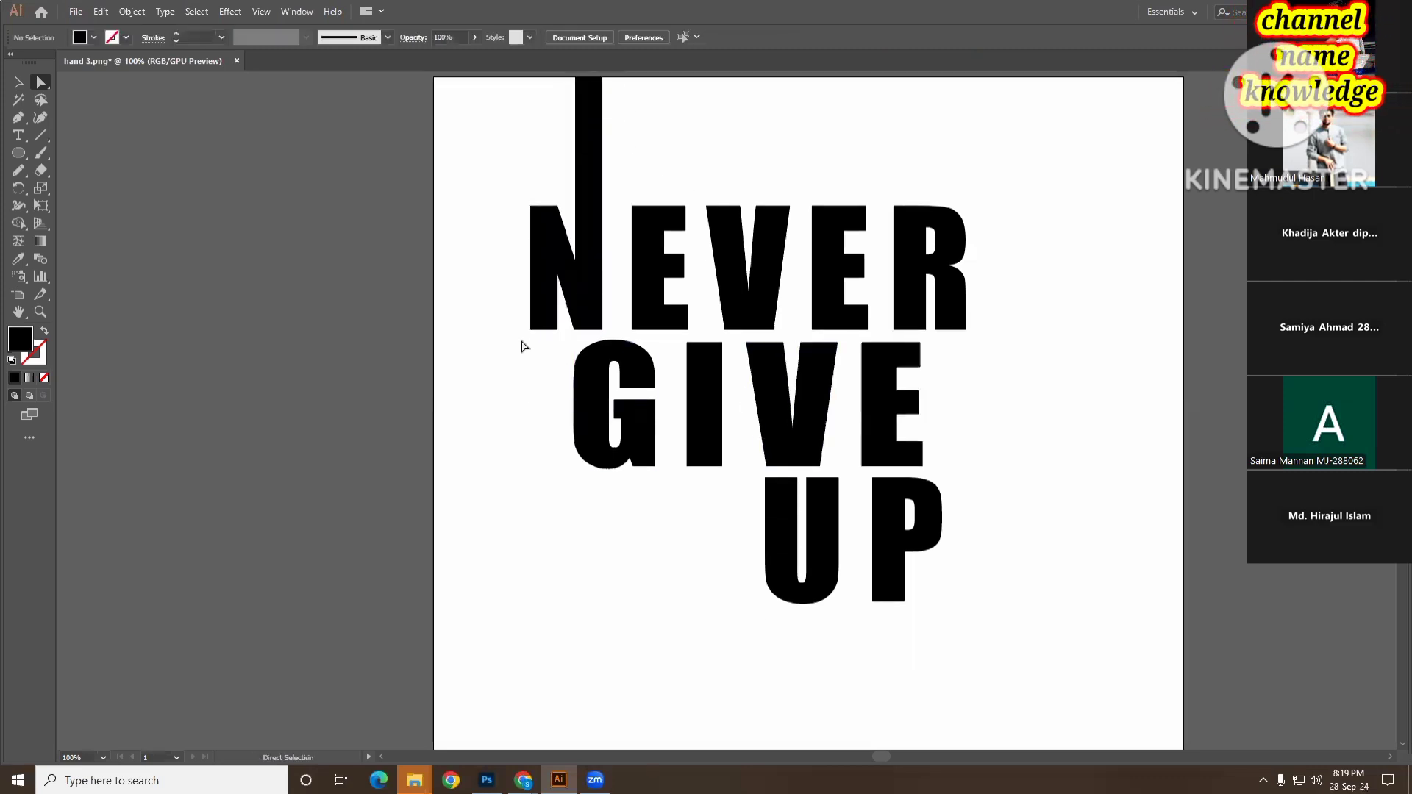
{"action": "left_click", "coordinate": [553, 325]}
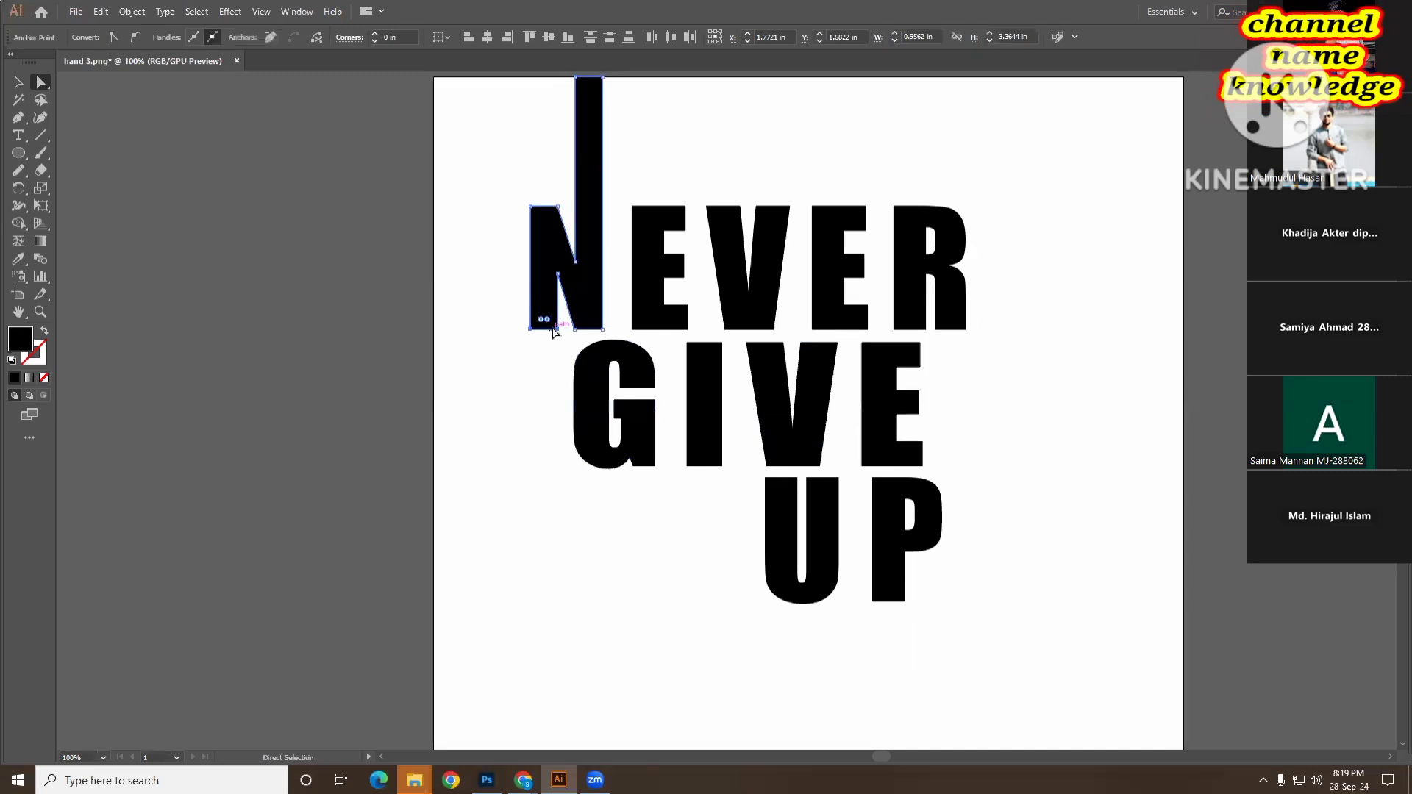
{"action": "left_click_drag", "start_coordinate": [520, 339], "coordinate": [556, 331]}
{"action": "left_click", "coordinate": [558, 331]}
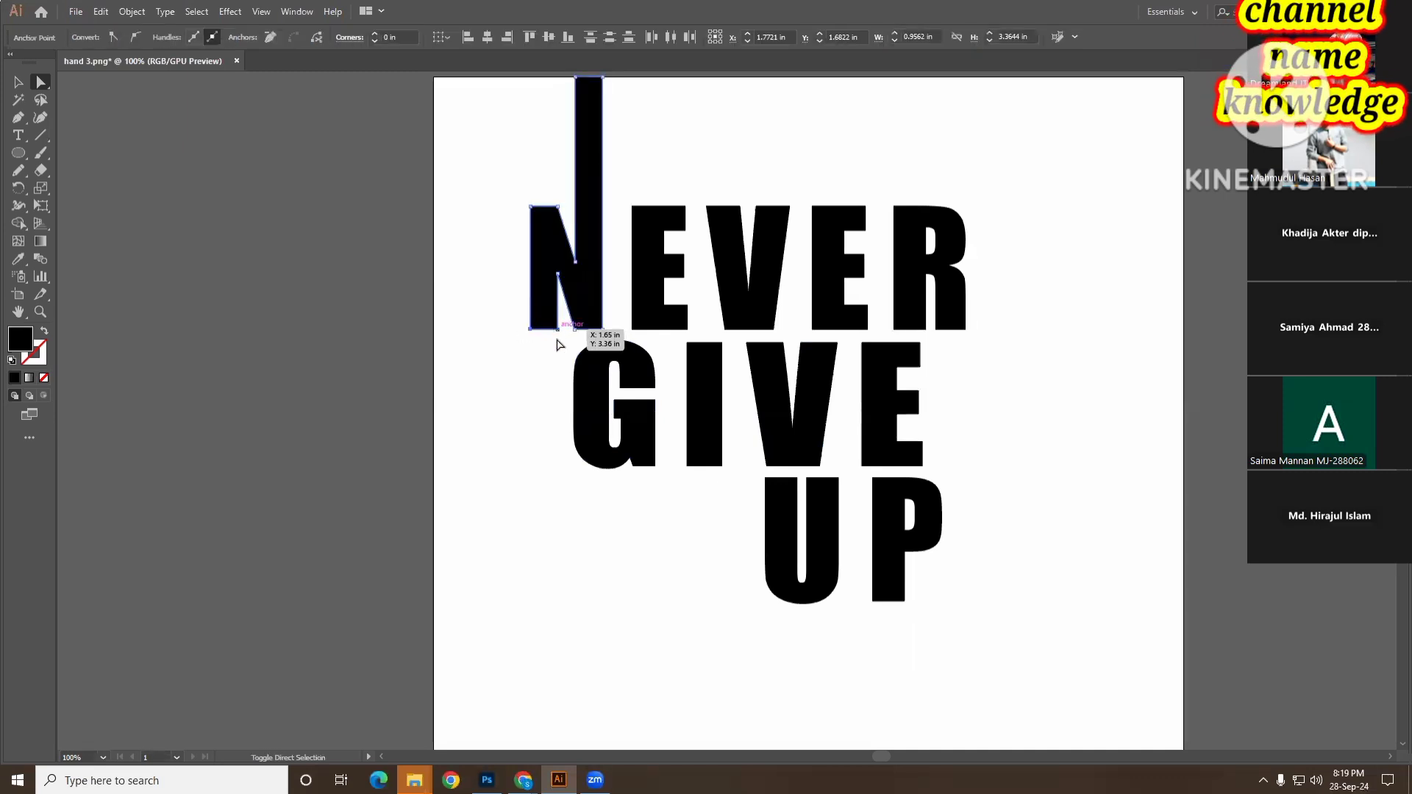
{"action": "left_click_drag", "start_coordinate": [557, 329], "coordinate": [578, 608]}
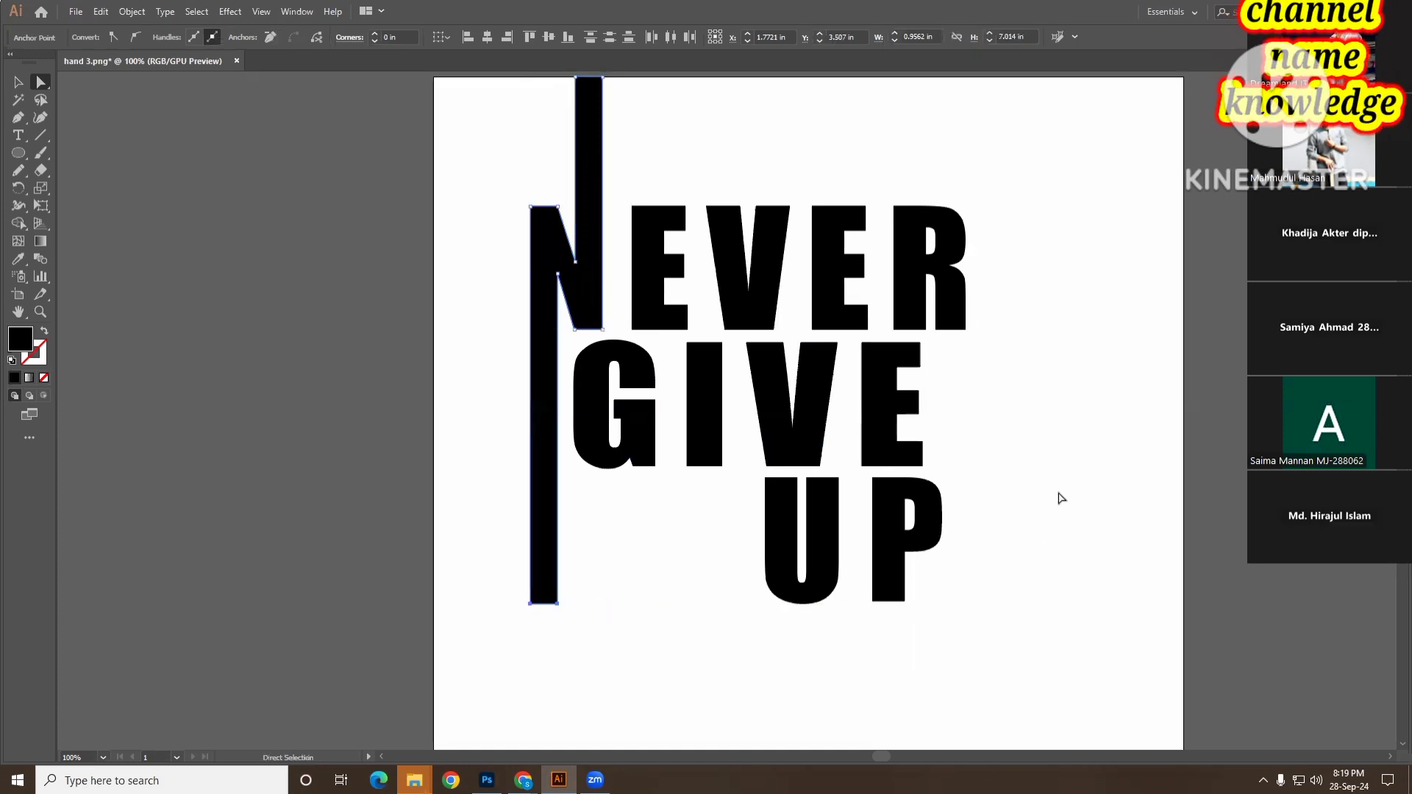
{"action": "left_click", "coordinate": [1057, 505]}
- Stretch the lower end of the I in GIVE straight down, well below the bottom of the word UP
{"action": "scroll", "coordinate": [1056, 505], "scroll_direction": "right", "scroll_amount": 2}
{"action": "scroll", "coordinate": [1052, 504], "scroll_direction": "down", "scroll_amount": 5}
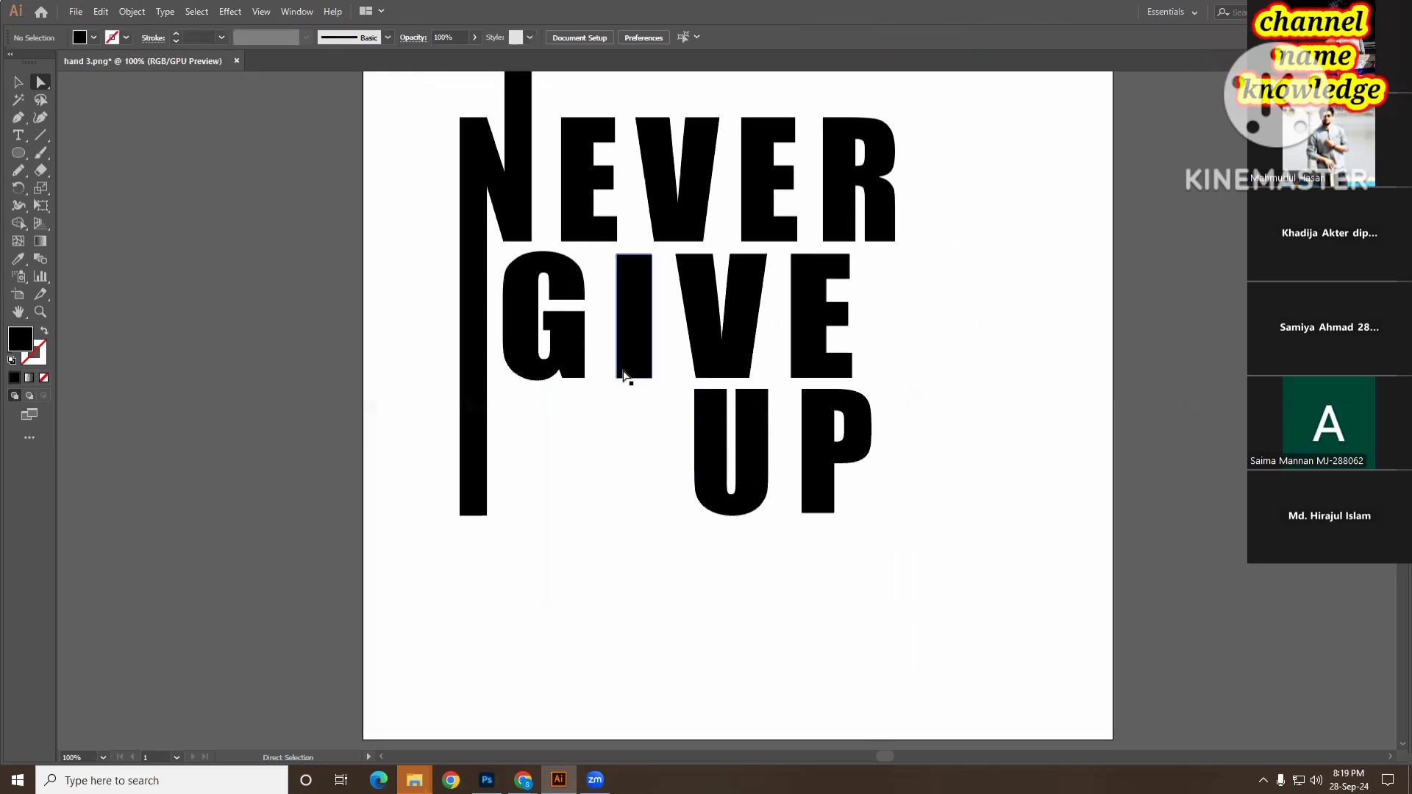
{"action": "left_click", "coordinate": [651, 377]}
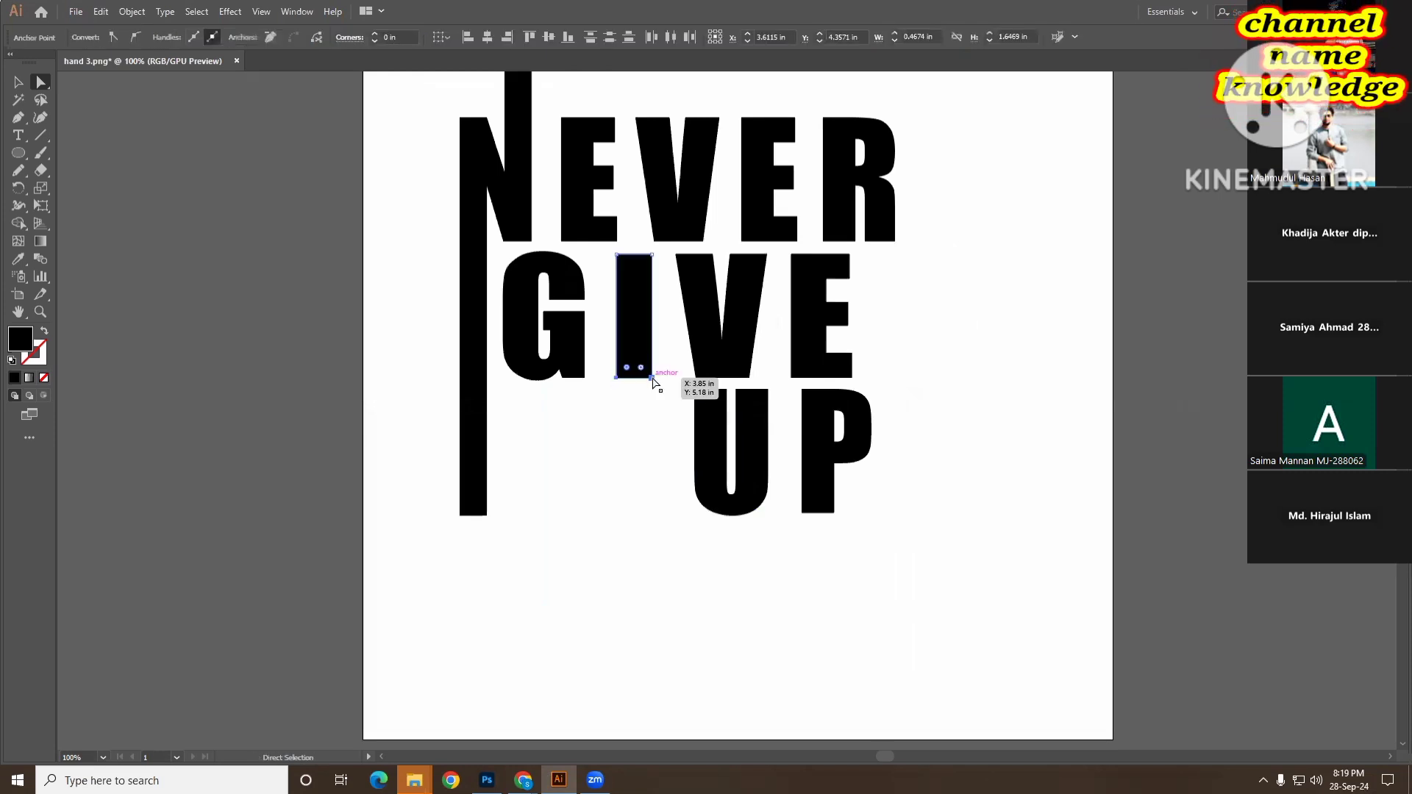
{"action": "left_click_drag", "start_coordinate": [651, 377], "coordinate": [672, 619]}
{"action": "left_click", "coordinate": [765, 599]}
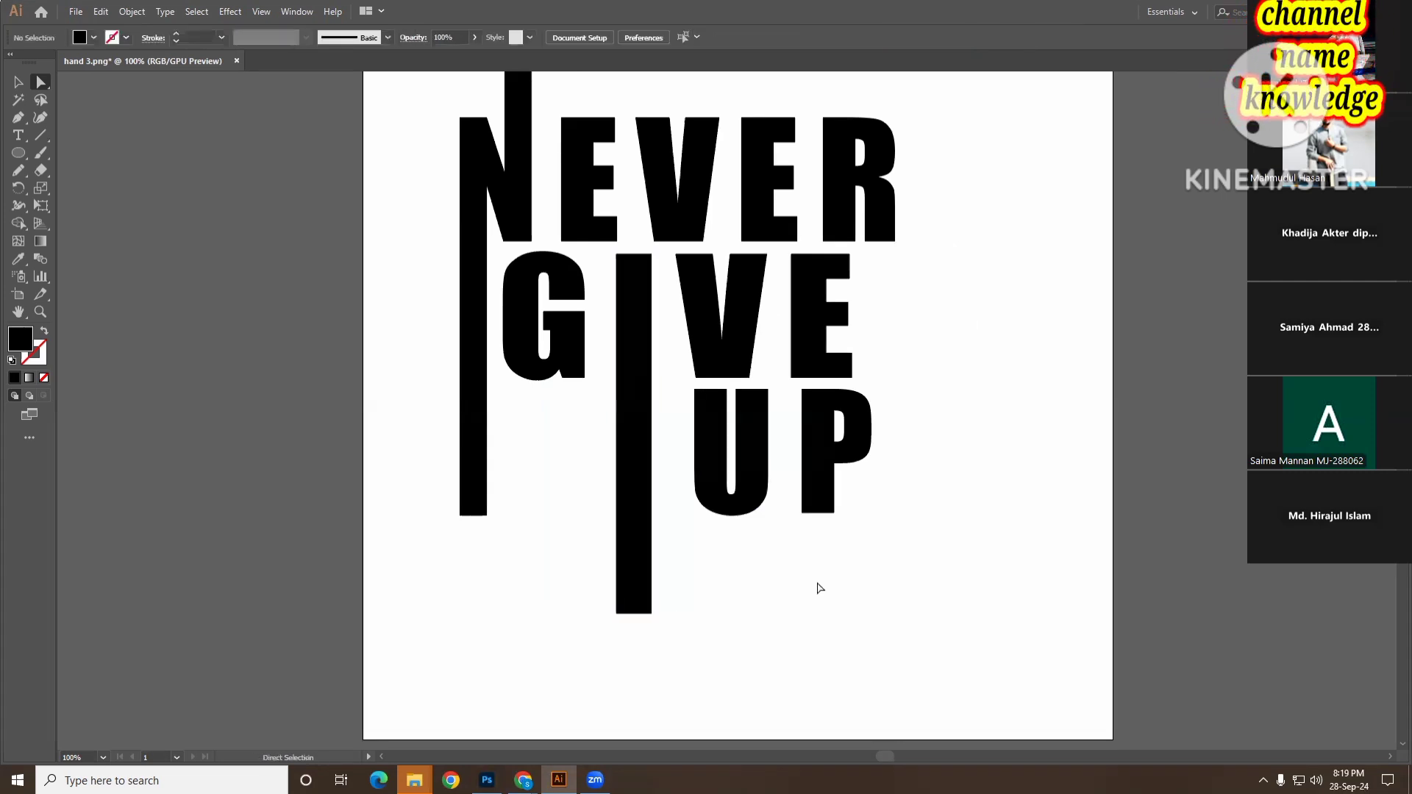
- Stretch the stem of the P in UP straight down, past the lower end of the extended I
{"action": "scroll", "coordinate": [844, 569], "scroll_direction": "down", "scroll_amount": 1}
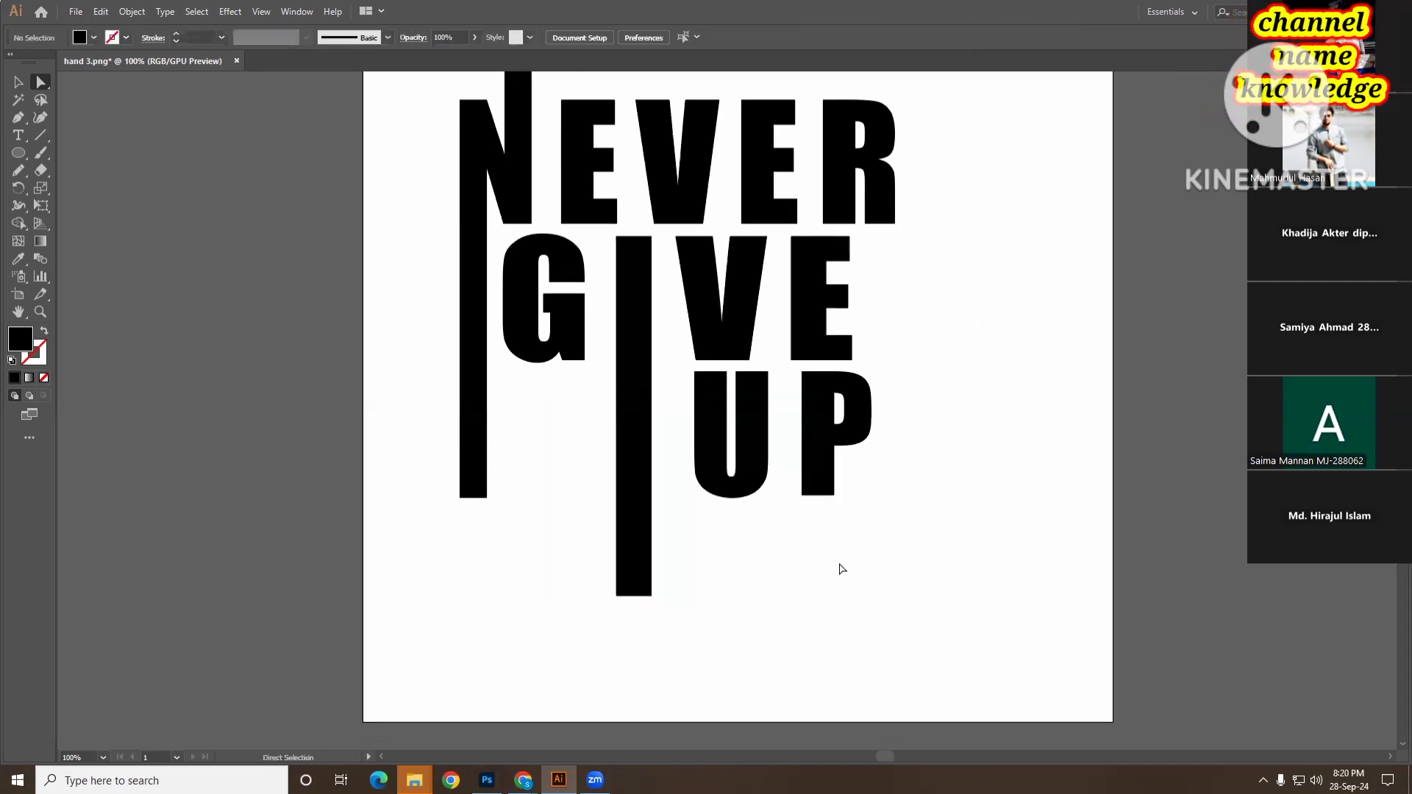
{"action": "scroll", "coordinate": [841, 570], "scroll_direction": "down", "scroll_amount": 5}
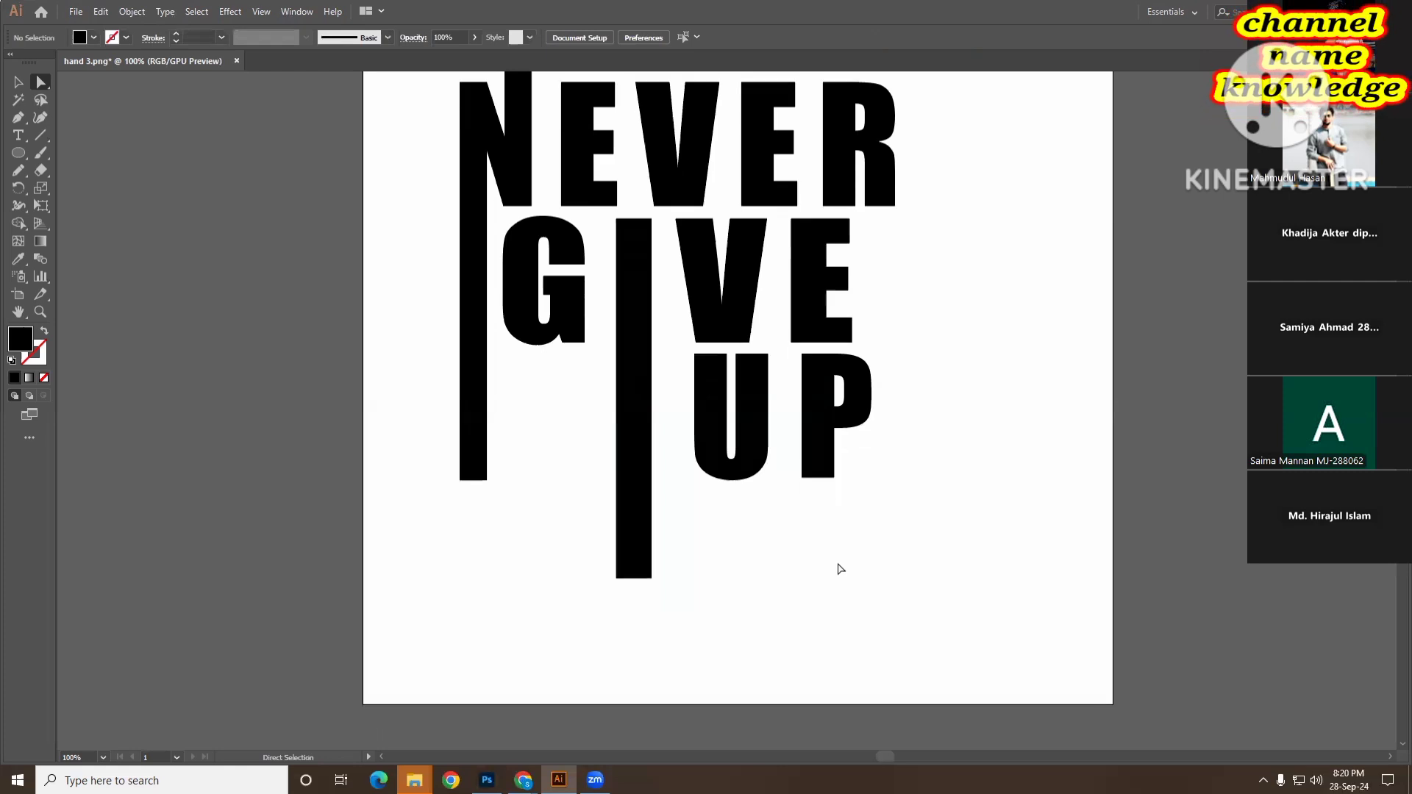
{"action": "left_click_drag", "start_coordinate": [802, 434], "coordinate": [837, 571]}
{"action": "left_click", "coordinate": [977, 538]}
- Stretch the right leg of the R in NEVER straight down beside the E to the bottom of GIVE
{"action": "scroll", "coordinate": [981, 534], "scroll_direction": "up", "scroll_amount": 2}
{"action": "scroll", "coordinate": [981, 535], "scroll_direction": "up", "scroll_amount": 3}
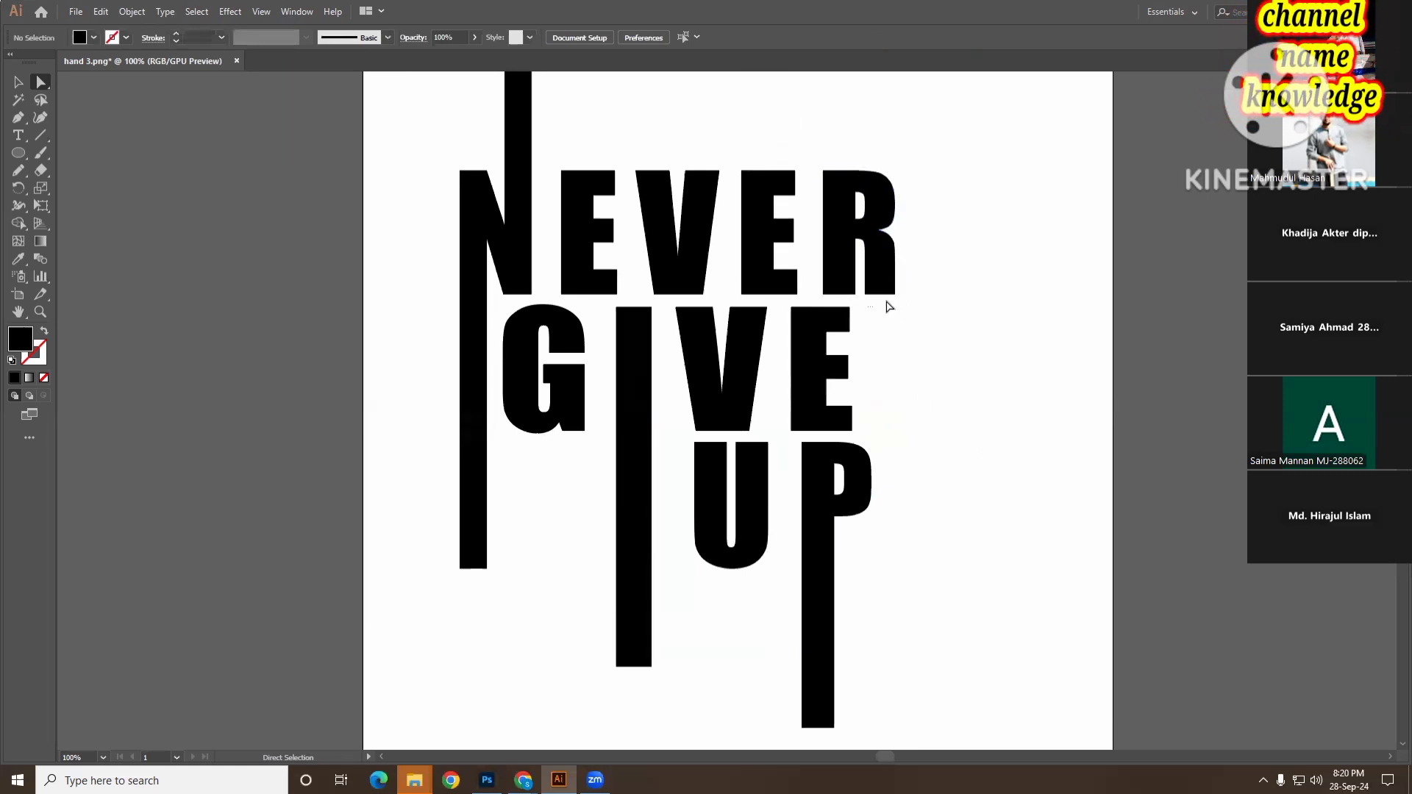
{"action": "left_click_drag", "start_coordinate": [868, 283], "coordinate": [906, 303]}
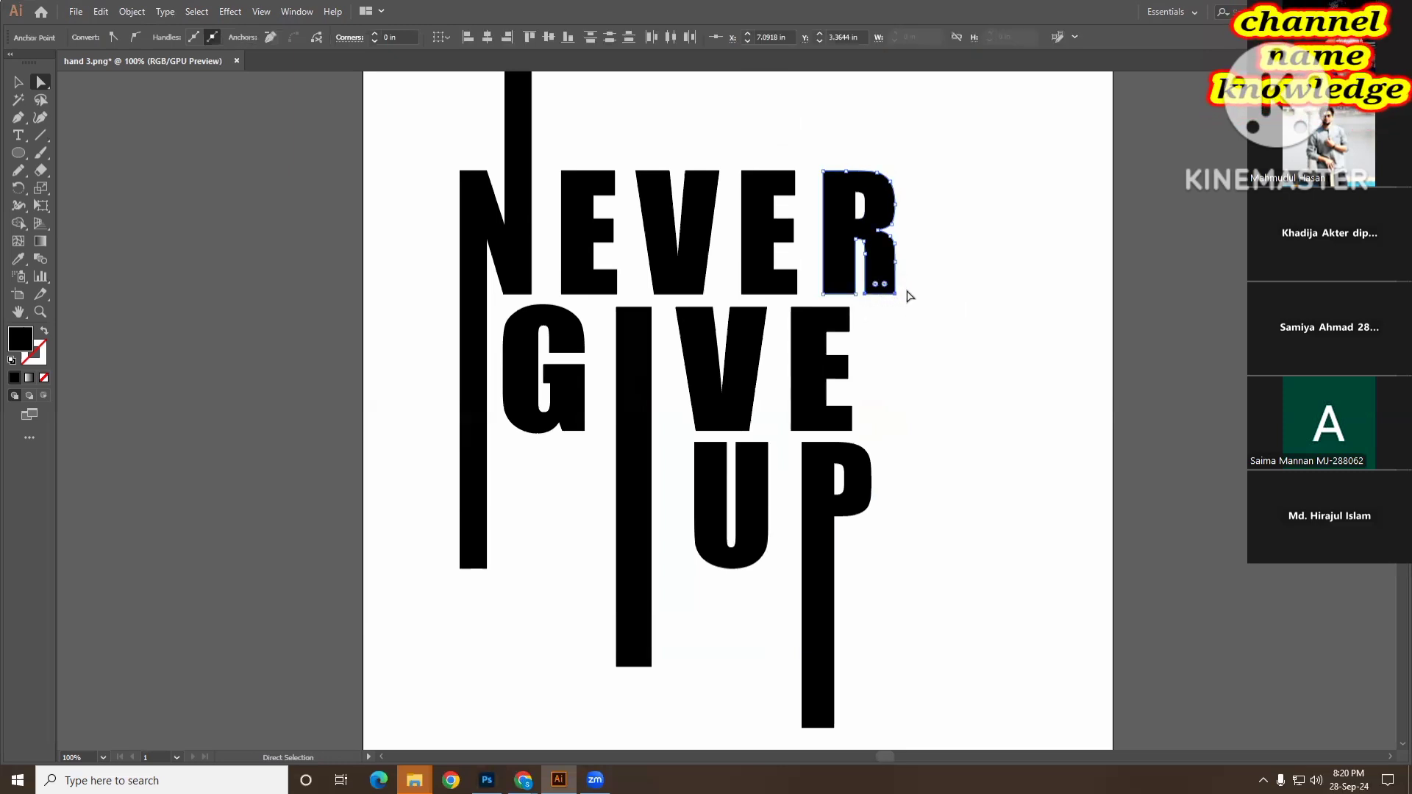
{"action": "left_click_drag", "start_coordinate": [893, 293], "coordinate": [902, 434]}
{"action": "left_click", "coordinate": [1021, 435]}
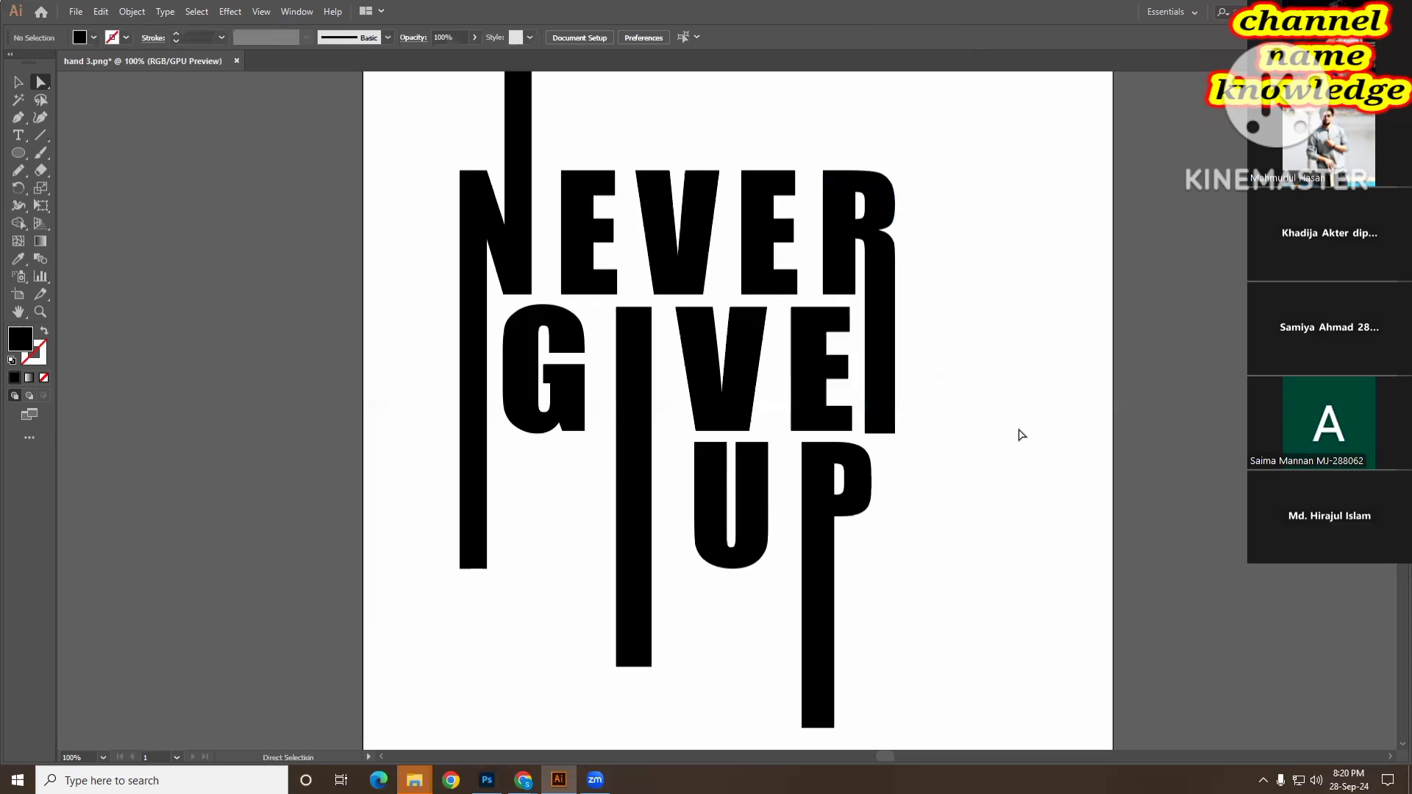
{"action": "key", "text": "ctrl+minus"}
{"action": "scroll", "coordinate": [765, 470], "scroll_direction": "left", "scroll_amount": 1}
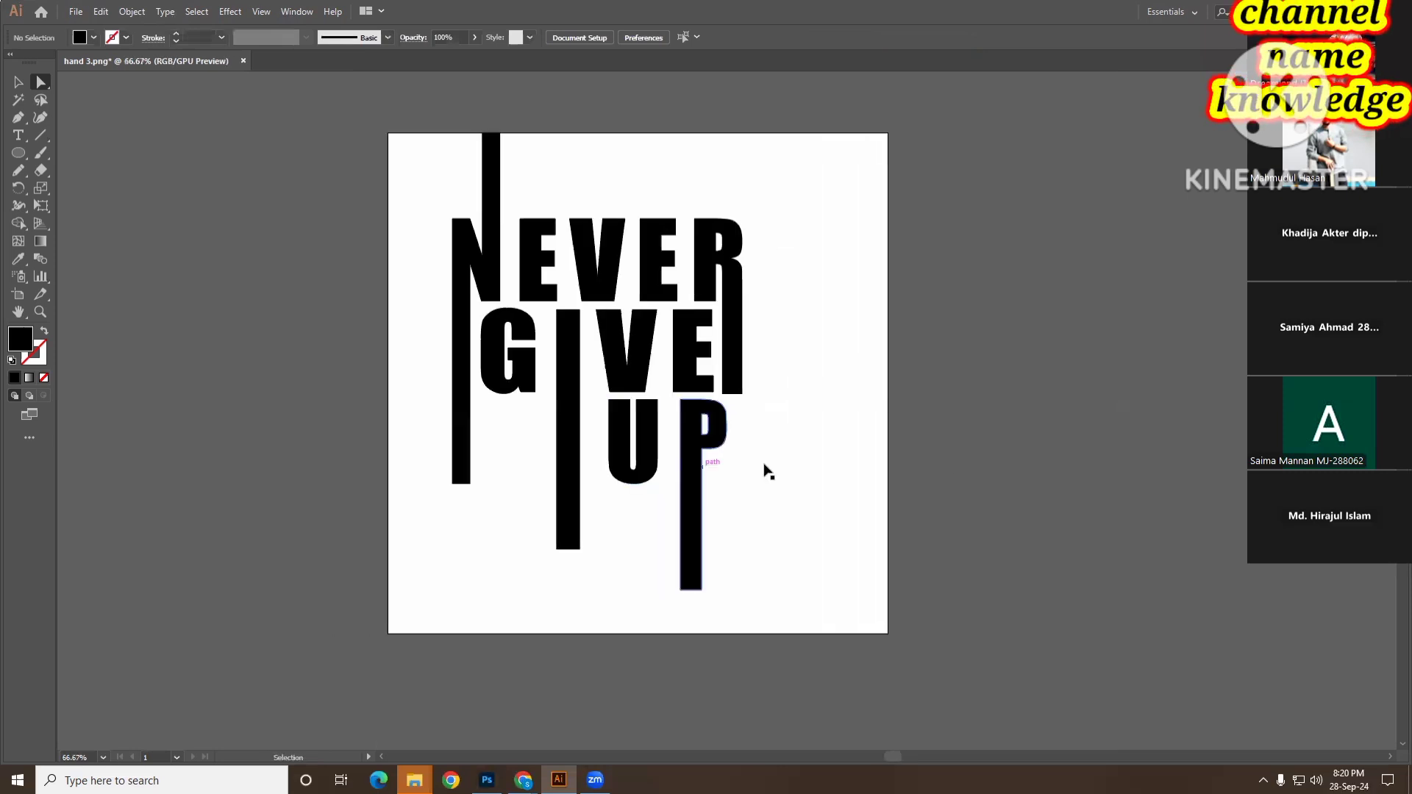
{"action": "scroll", "coordinate": [791, 470], "scroll_direction": "up", "scroll_amount": 1}
{"action": "scroll", "coordinate": [792, 467], "scroll_direction": "up", "scroll_amount": 1}
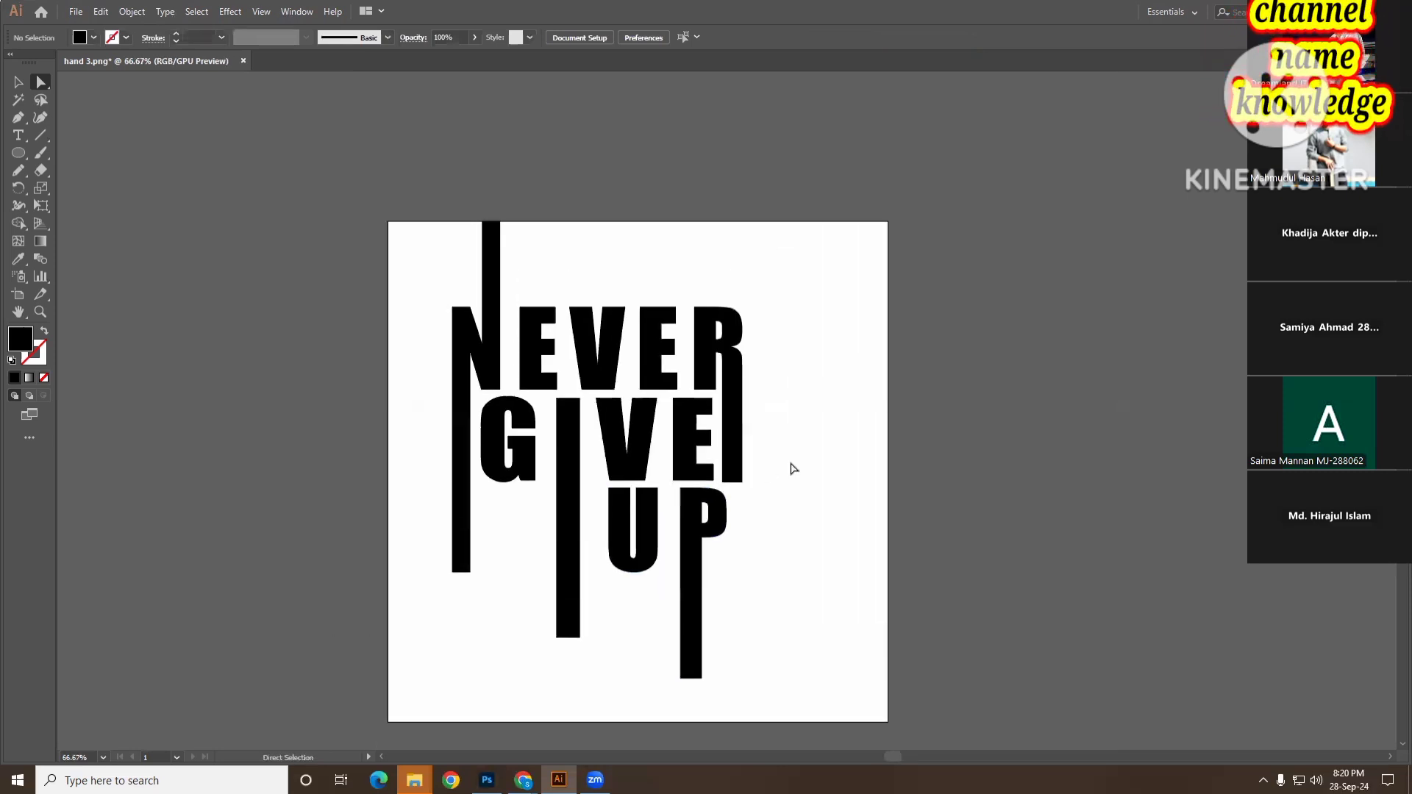
{"action": "scroll", "coordinate": [792, 468], "scroll_direction": "down", "scroll_amount": 1}
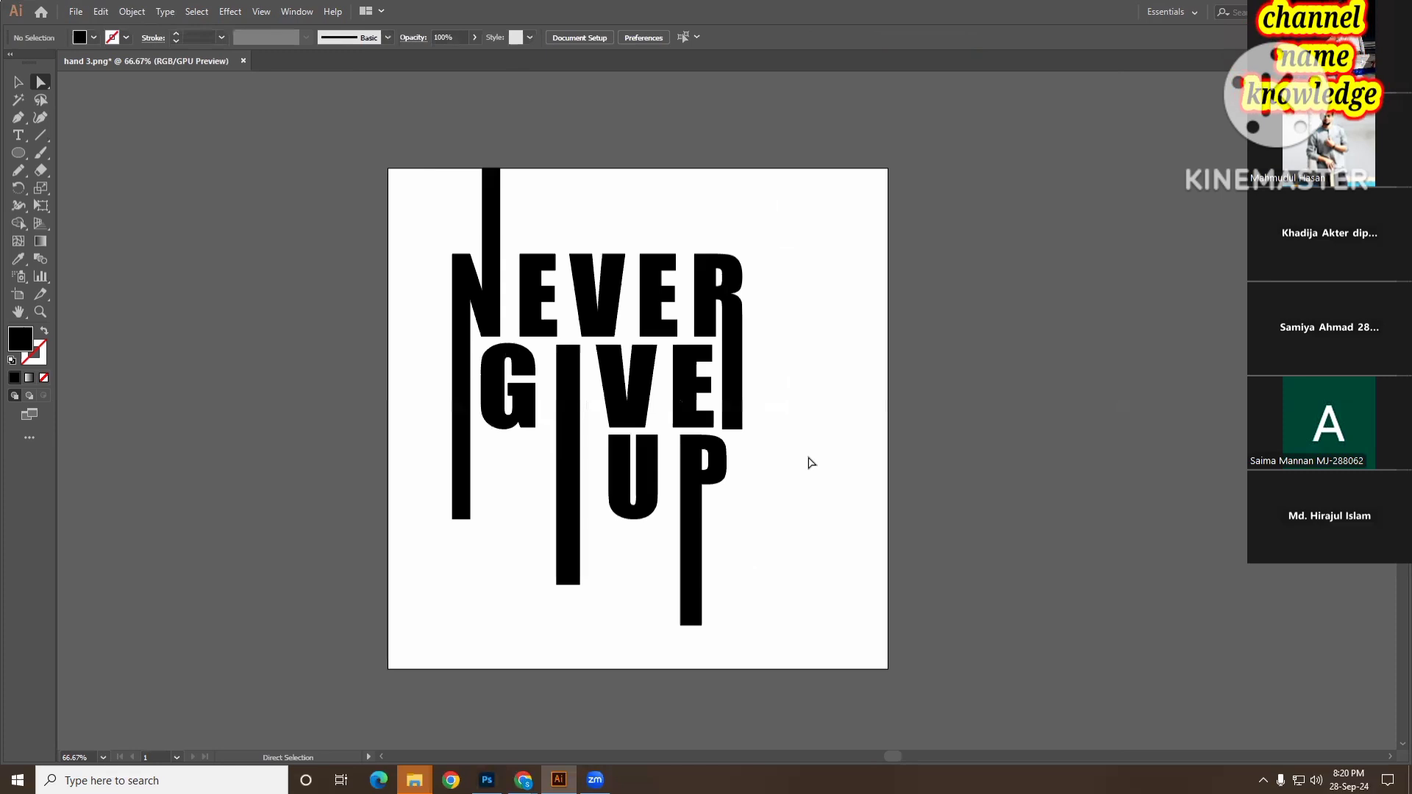
{"action": "scroll", "coordinate": [812, 459], "scroll_direction": "up", "scroll_amount": 1}
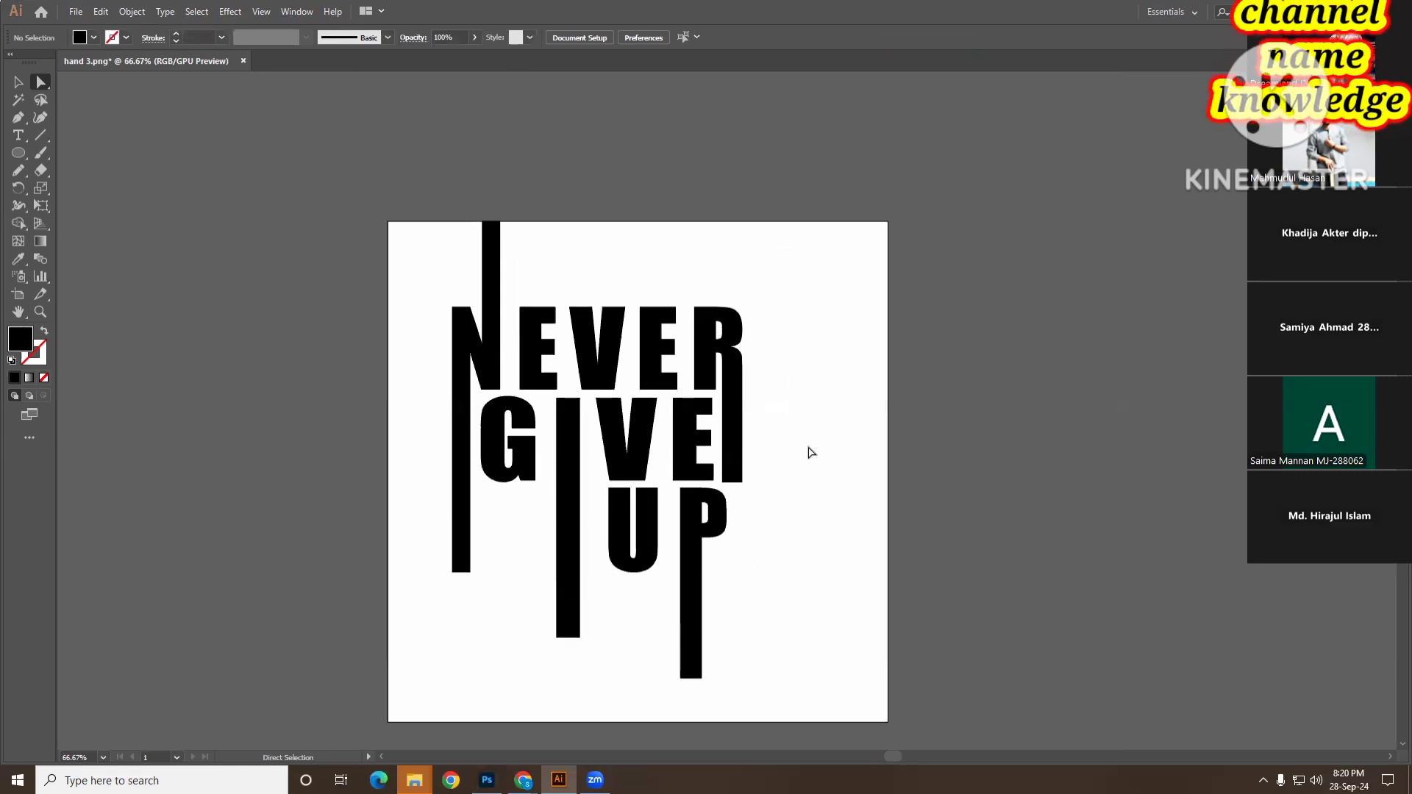
- Draw a rectangle about 0.77 in wide and 0.14 in high across the upper end of the N's raised bar and fill it red
{"action": "left_click", "coordinate": [566, 306]}
{"action": "left_click", "coordinate": [735, 368]}
{"action": "scroll", "coordinate": [714, 346], "scroll_direction": "down", "scroll_amount": 1}
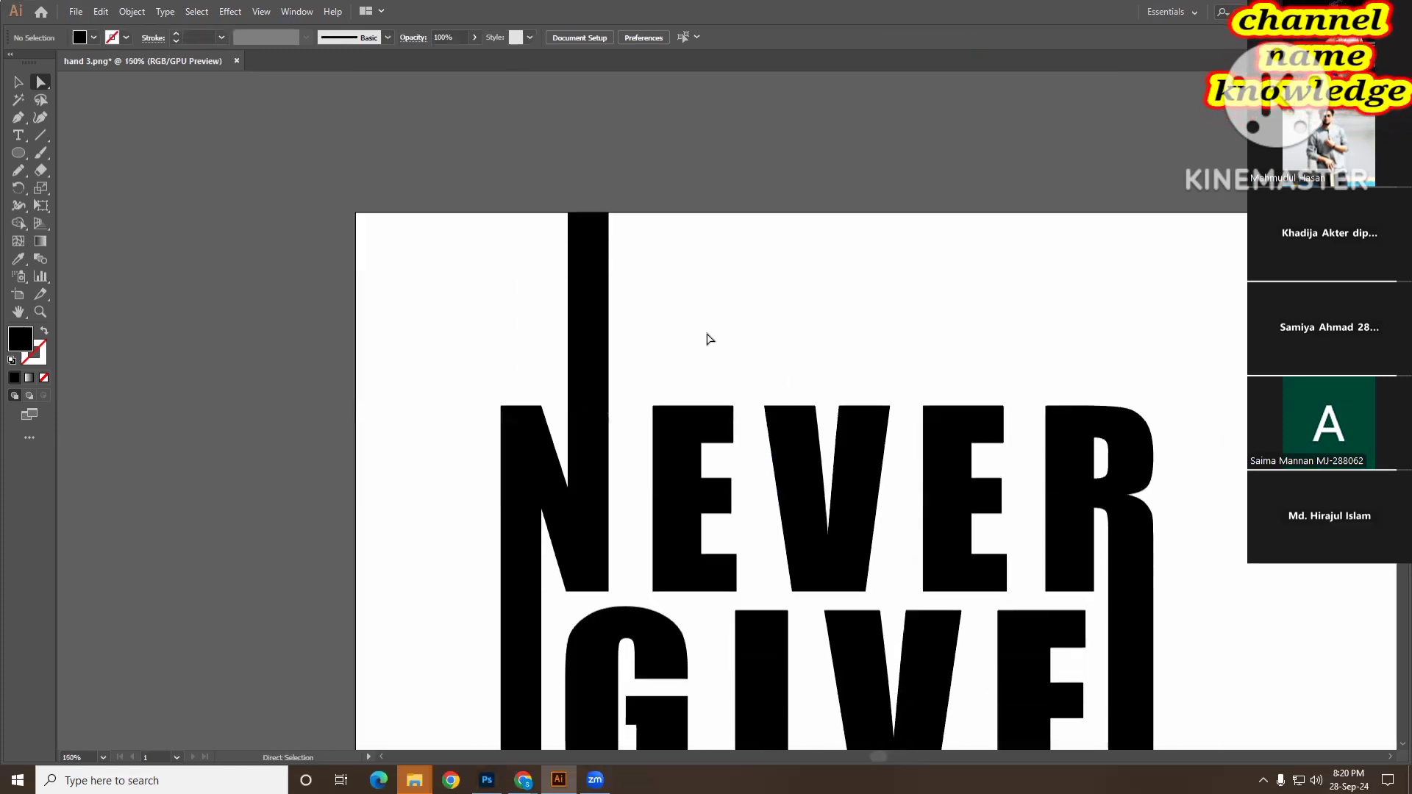
{"action": "left_click", "coordinate": [19, 157]}
{"action": "left_click", "coordinate": [83, 153]}
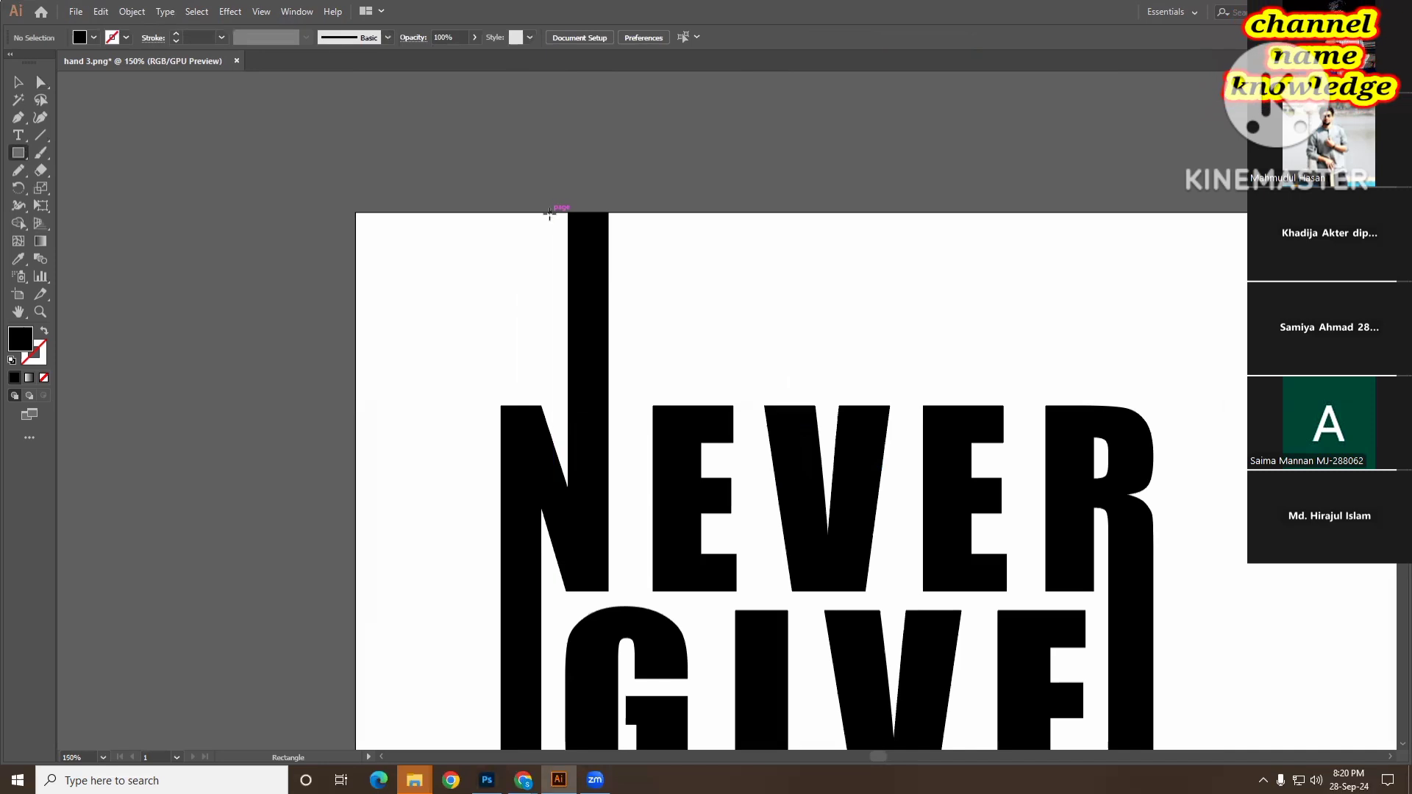
{"action": "left_click_drag", "start_coordinate": [545, 222], "coordinate": [633, 239]}
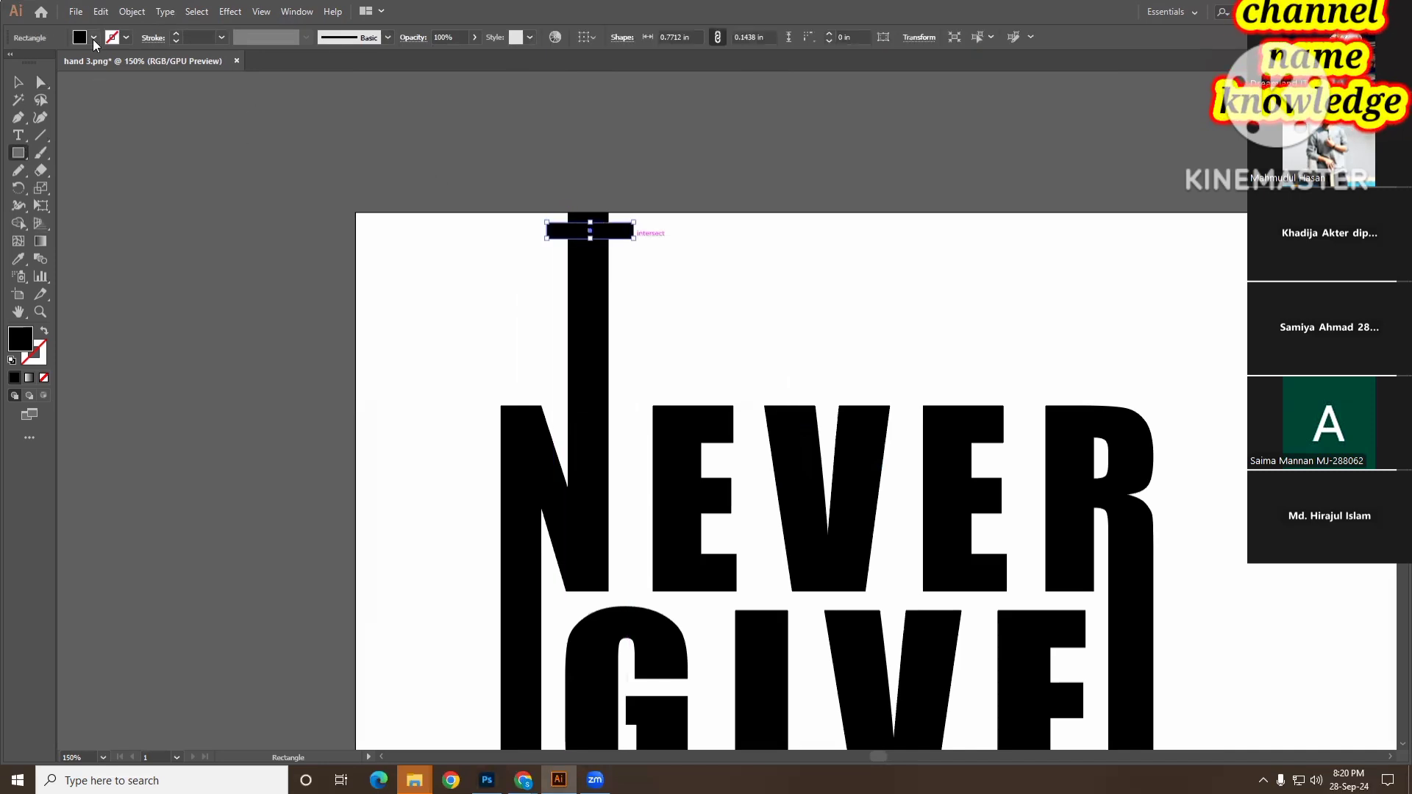
{"action": "double_click", "coordinate": [22, 344]}
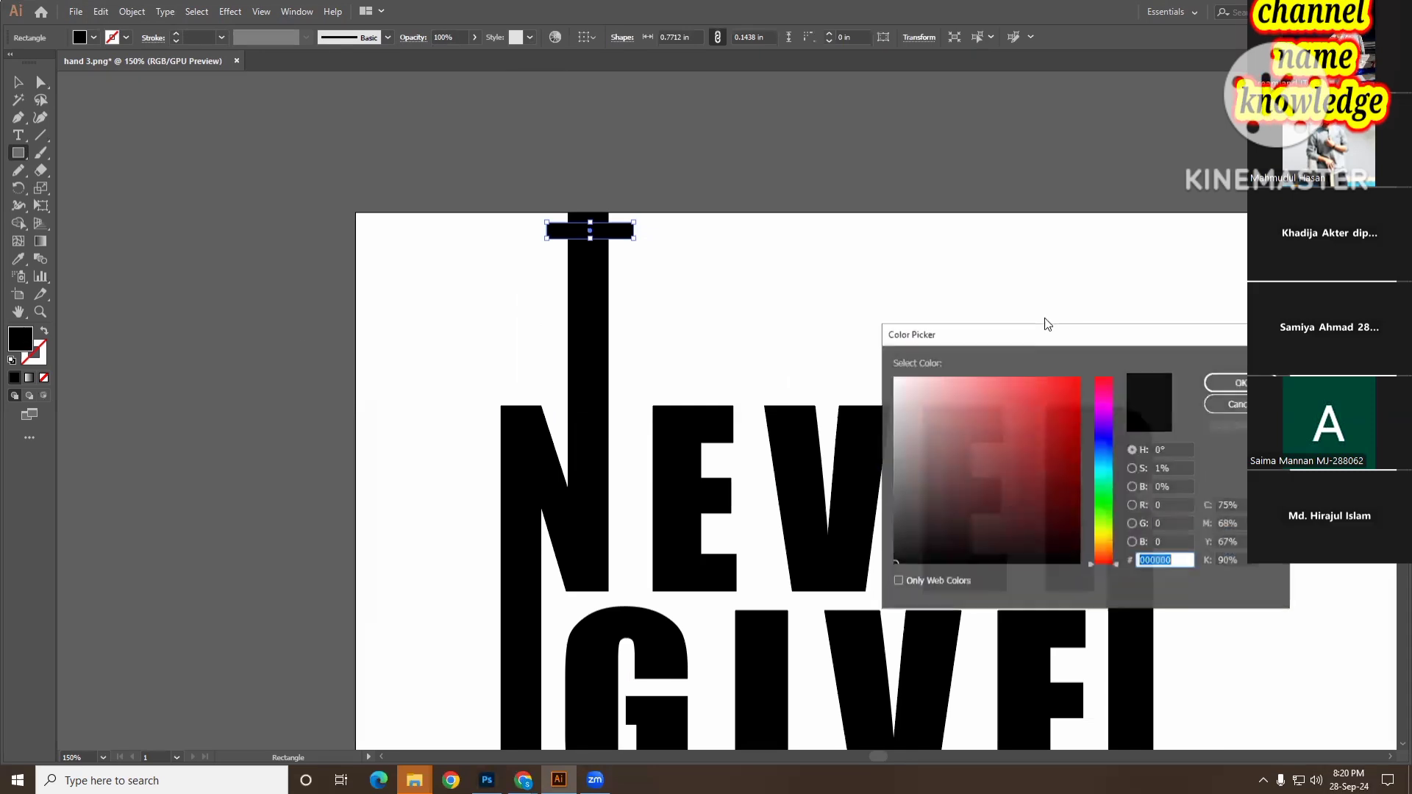
{"action": "left_click", "coordinate": [1051, 408]}
{"action": "left_click", "coordinate": [1242, 383]}
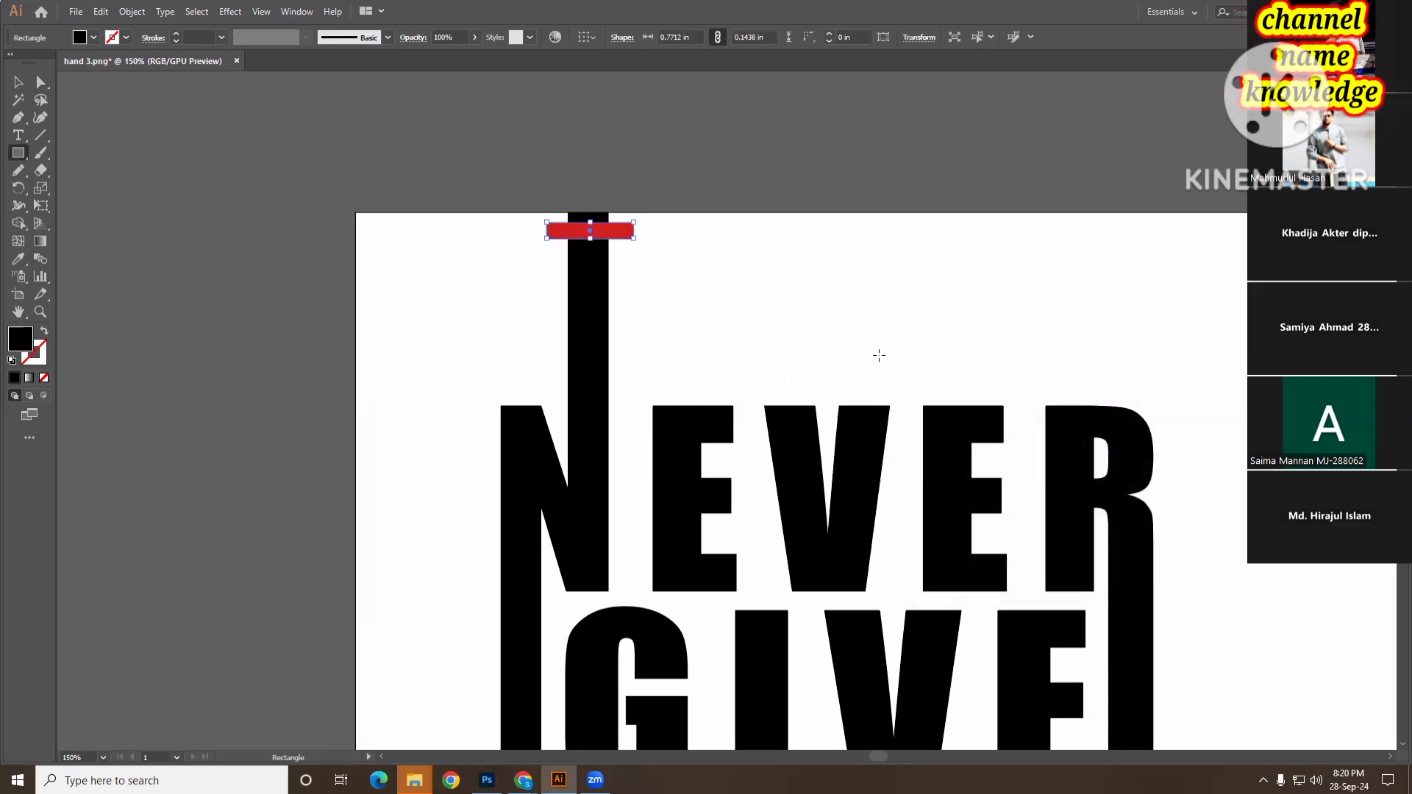
- Duplicate the red rectangle straight down the N's raised bar at equal spacing to make a column of six stripes
{"action": "key", "text": "v"}
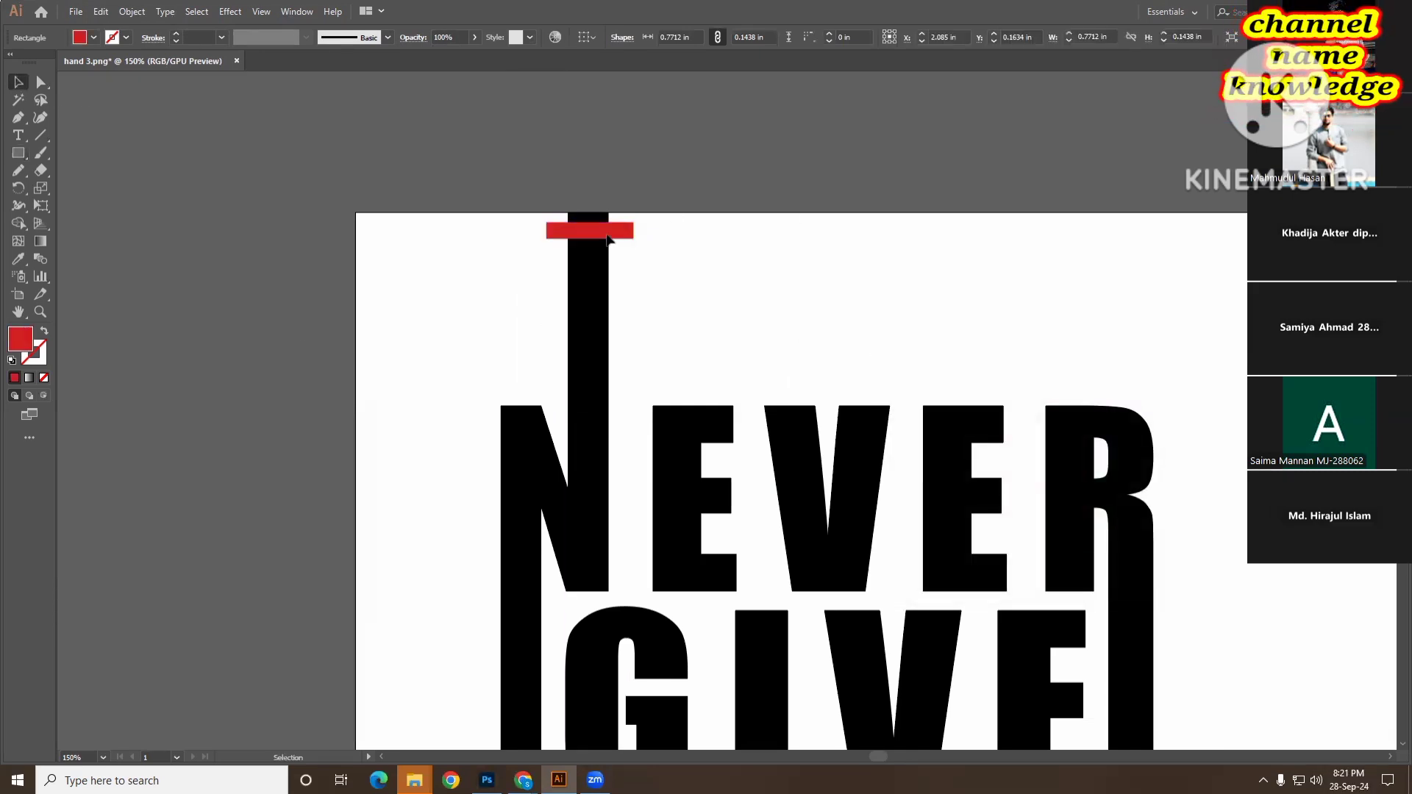
{"action": "left_click_drag", "start_coordinate": [616, 236], "coordinate": [616, 264]}
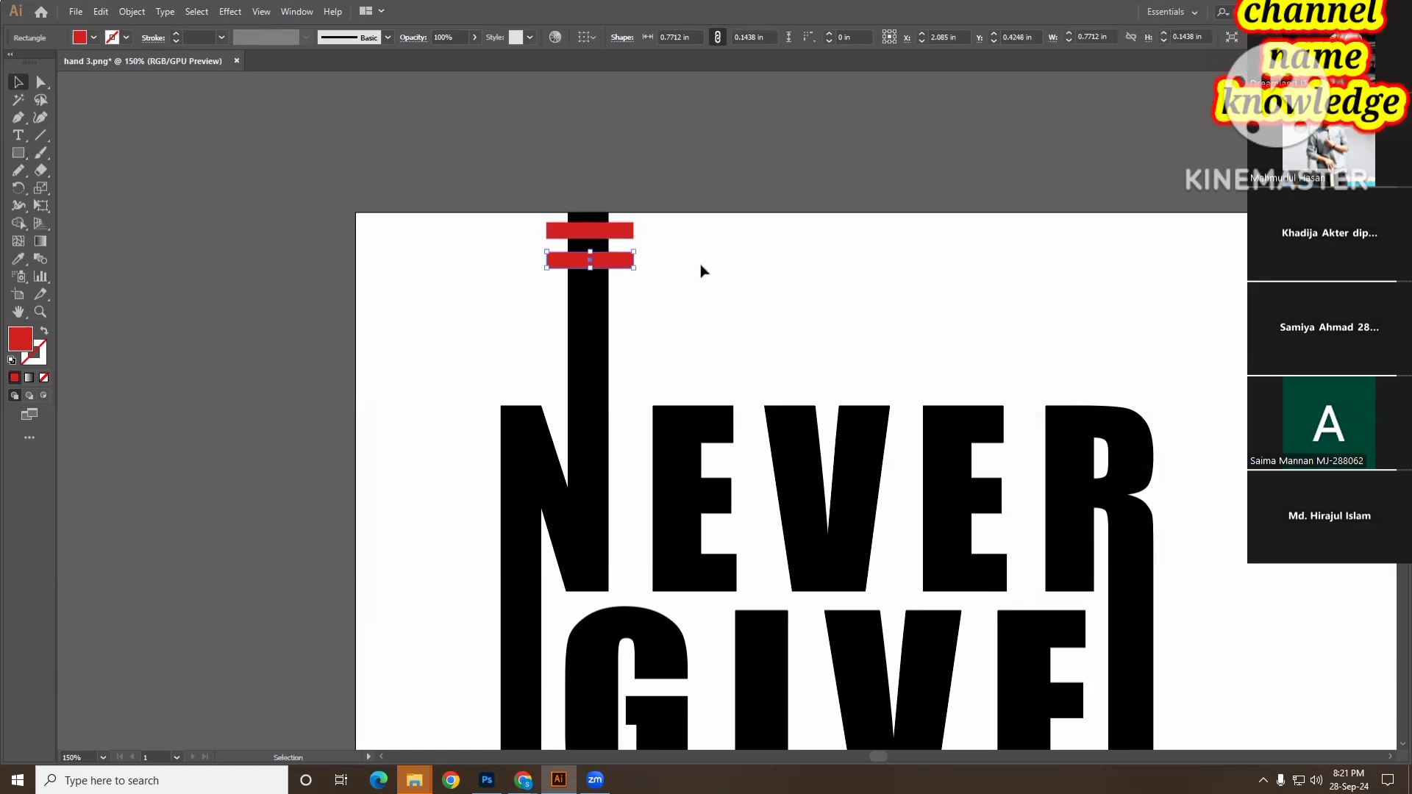
{"action": "key", "text": "ctrl+d"}
{"action": "key", "text": "ctrl+d"}
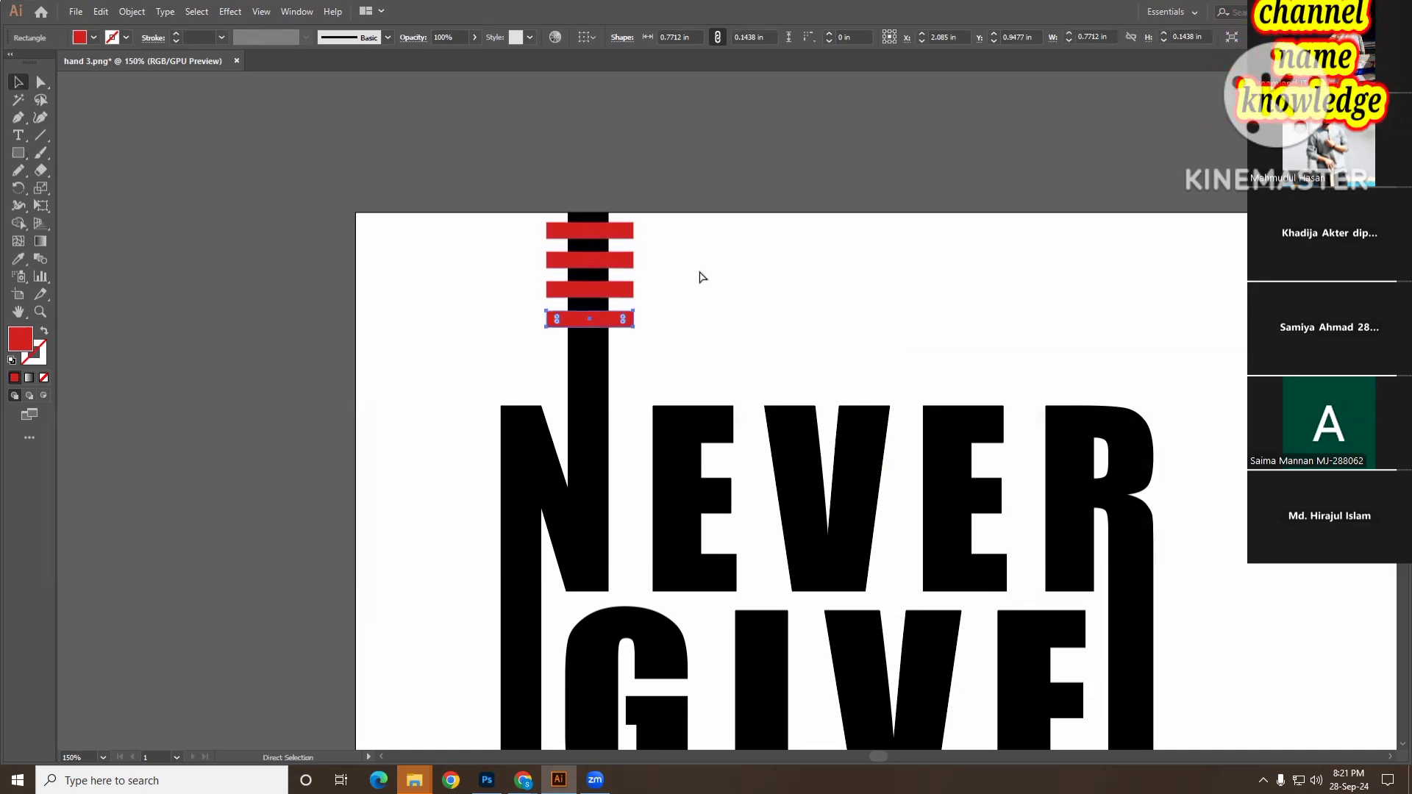
{"action": "key", "text": "ctrl+d"}
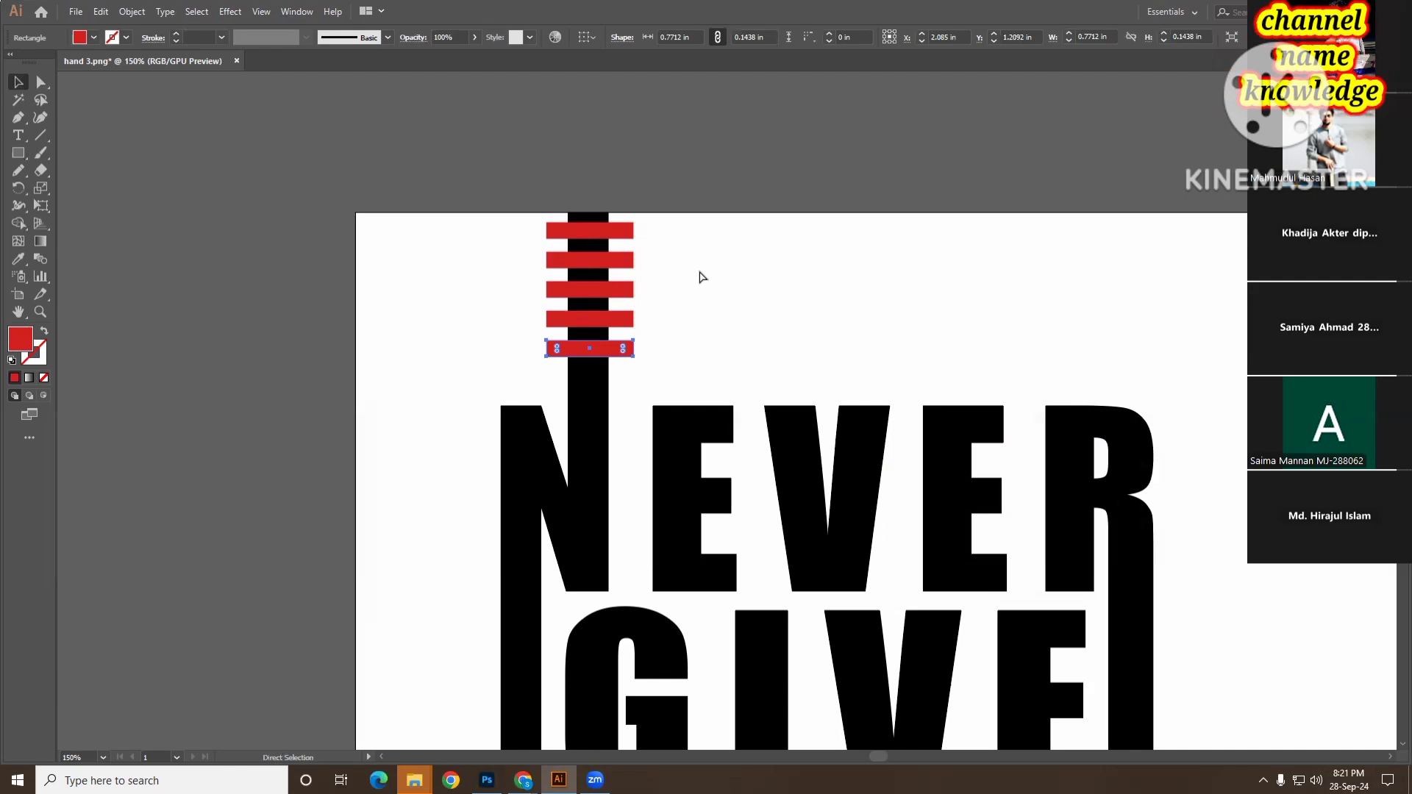
{"action": "key", "text": "ctrl+d"}
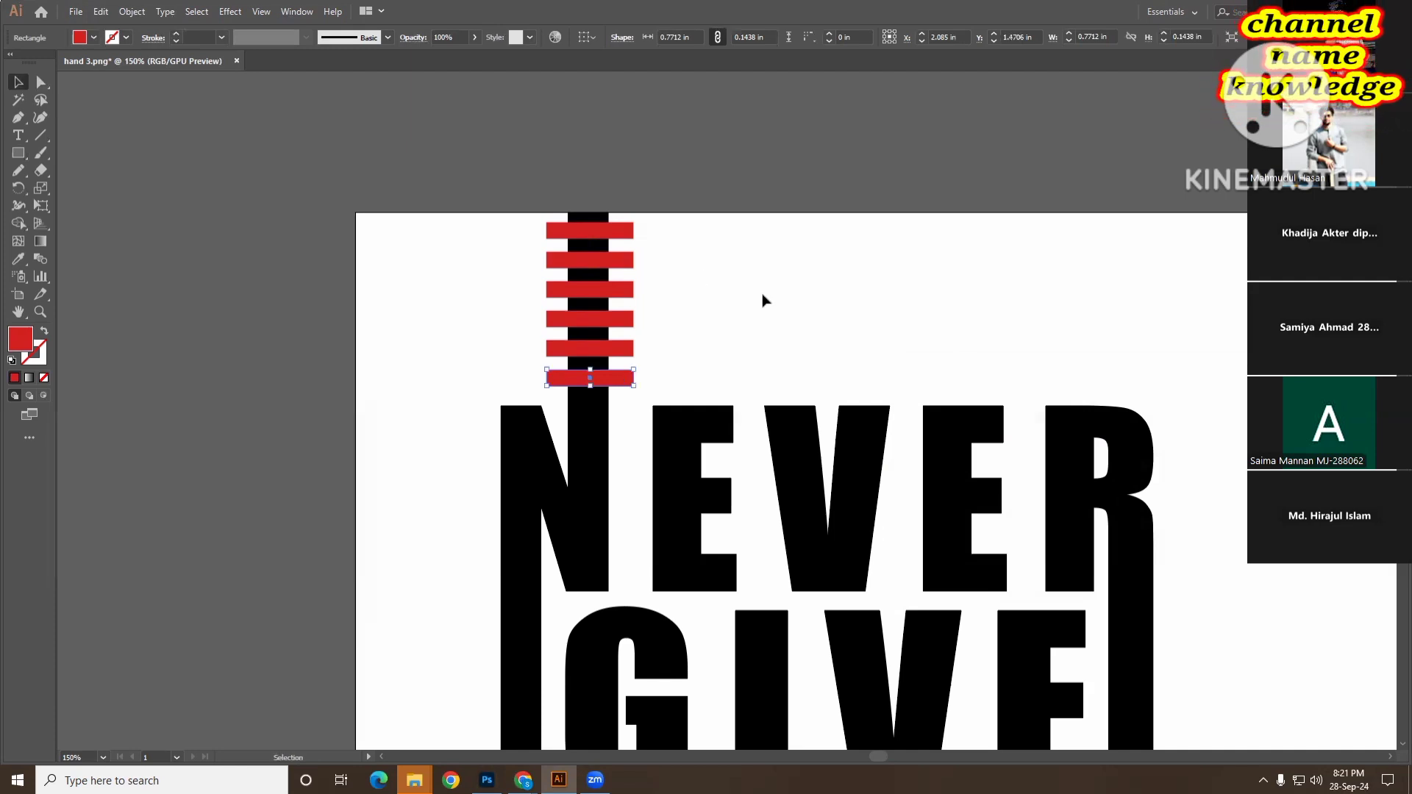
{"action": "left_click", "coordinate": [725, 334]}
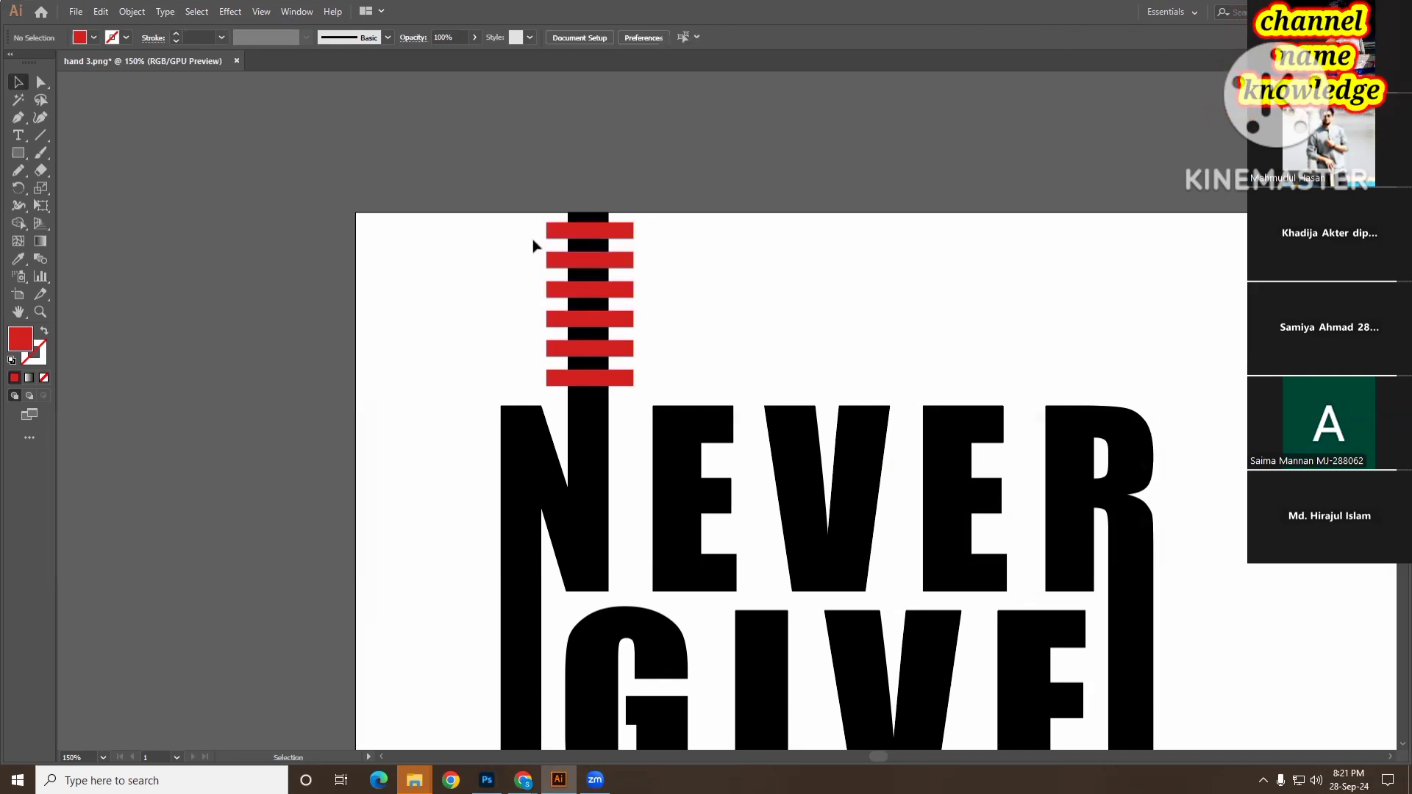
- Group the six red stripes on the N's raised bar
{"action": "left_click_drag", "start_coordinate": [542, 298], "coordinate": [583, 390]}
{"action": "scroll", "coordinate": [706, 334], "scroll_direction": "down", "scroll_amount": 3}
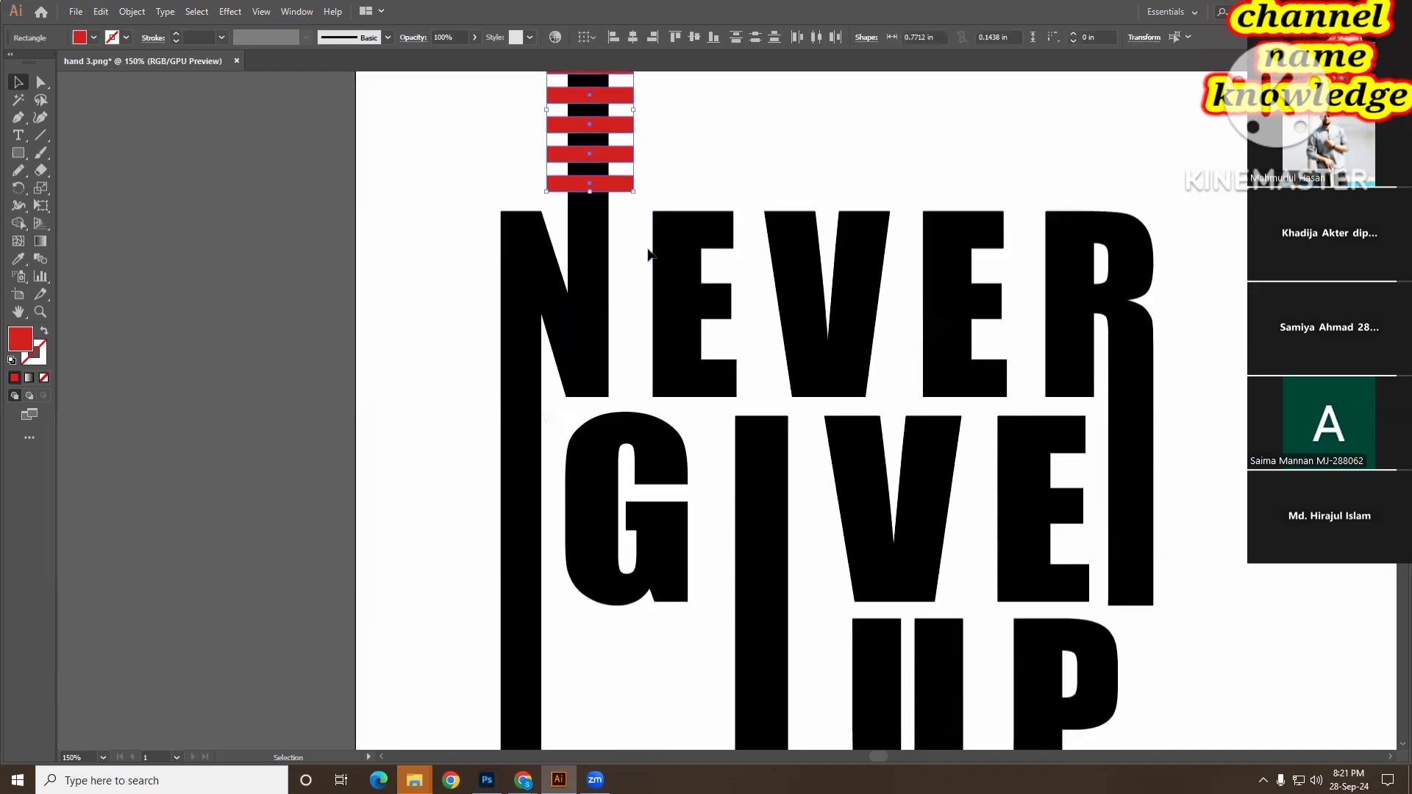
{"action": "key", "text": "ctrl+g"}
- Place two copies of the stripe group on the N's long left bar, one above the other, and nudge the upper copy right
{"action": "key", "text": "ctrl+space"}
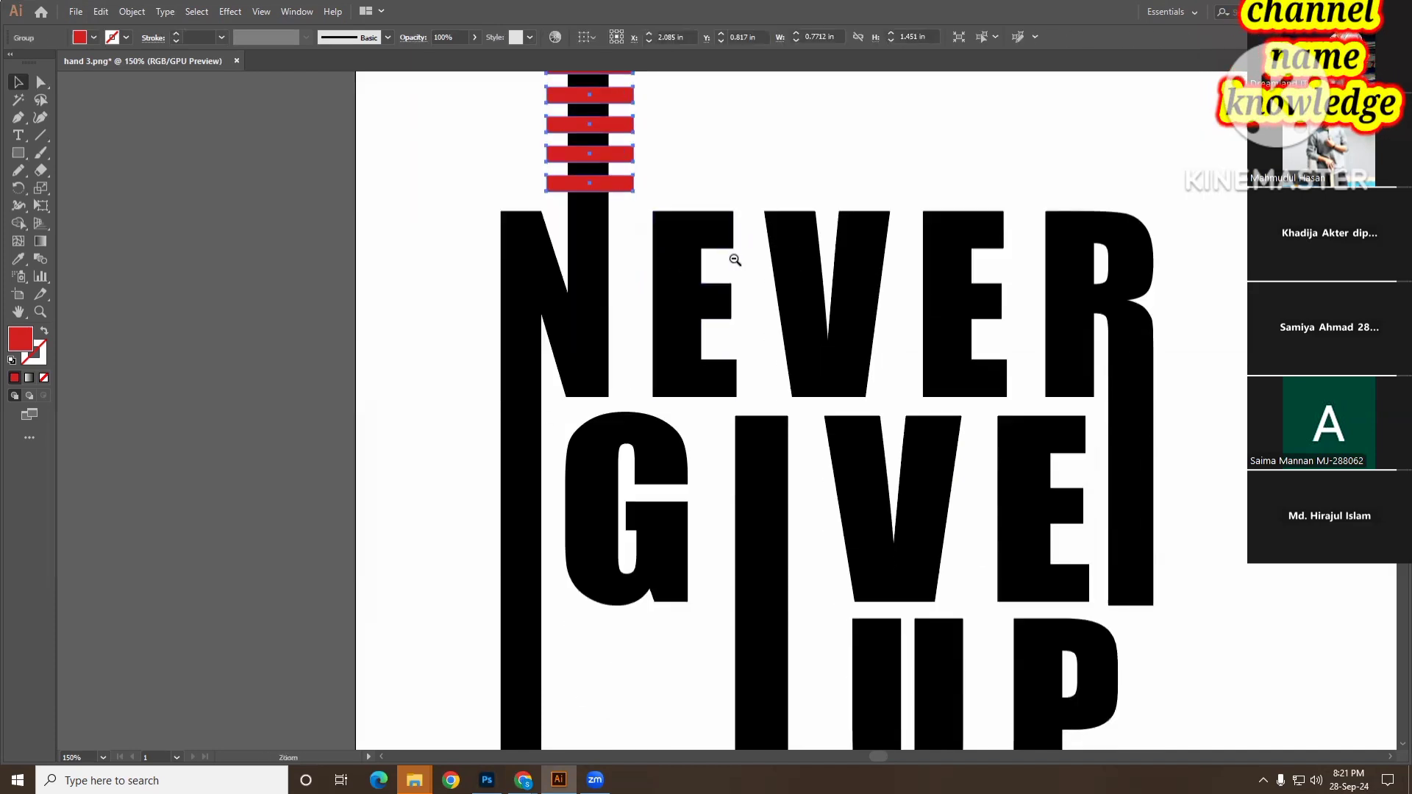
{"action": "left_click", "coordinate": [735, 259], "text": "ctrl+alt"}
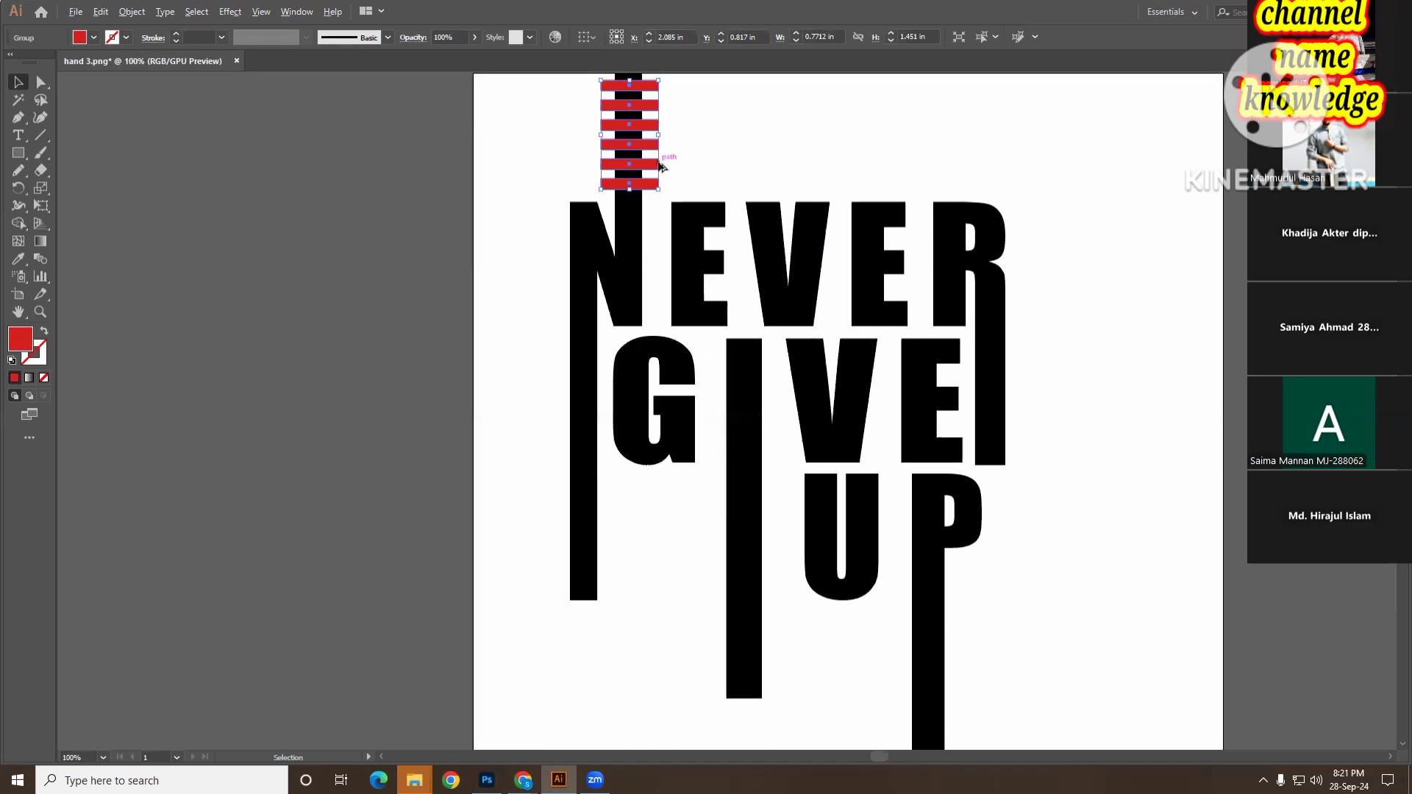
{"action": "left_click_drag", "start_coordinate": [634, 173], "coordinate": [595, 440]}
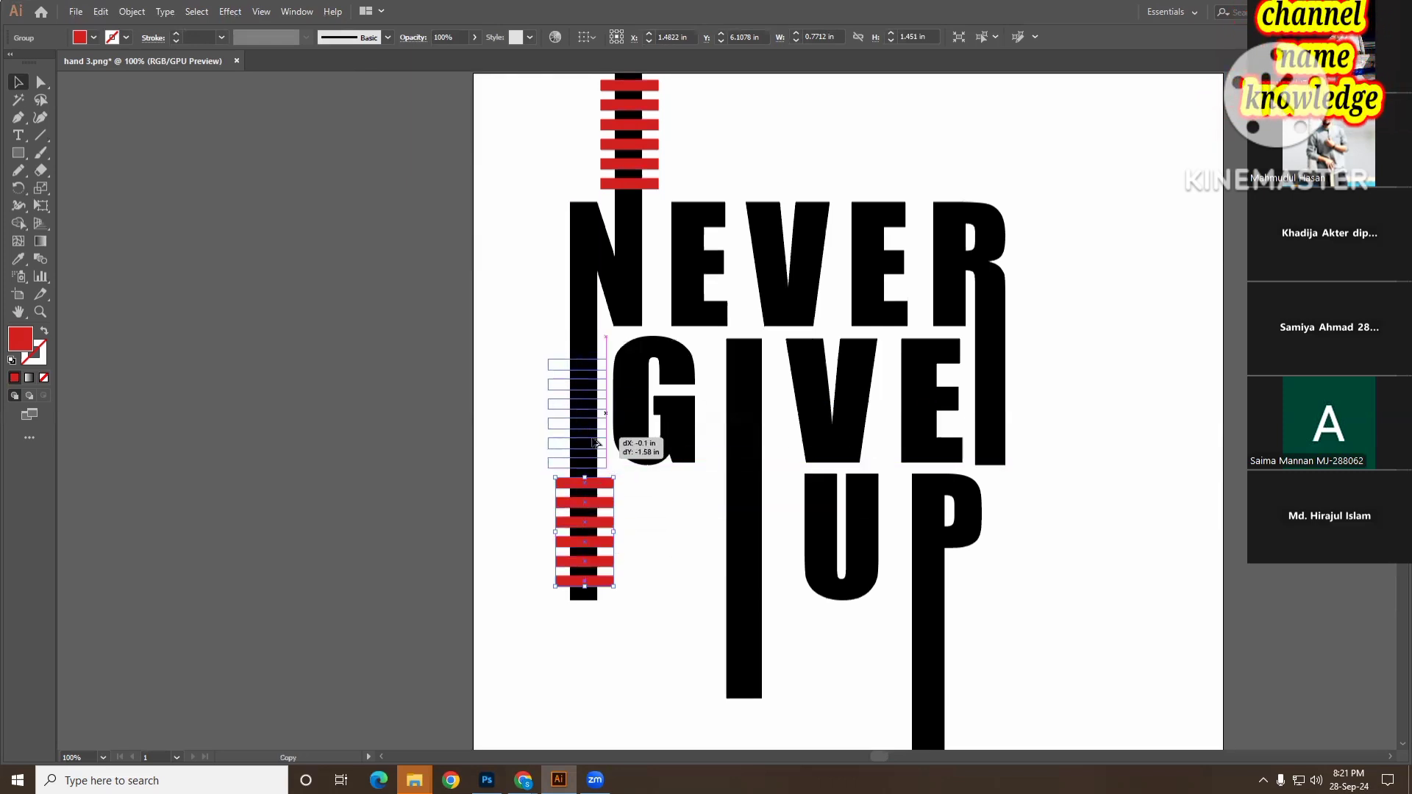
{"action": "key", "text": "Right"}
{"action": "key", "text": "Right"}
{"action": "key", "text": "Right"}
{"action": "key", "text": "Right"}
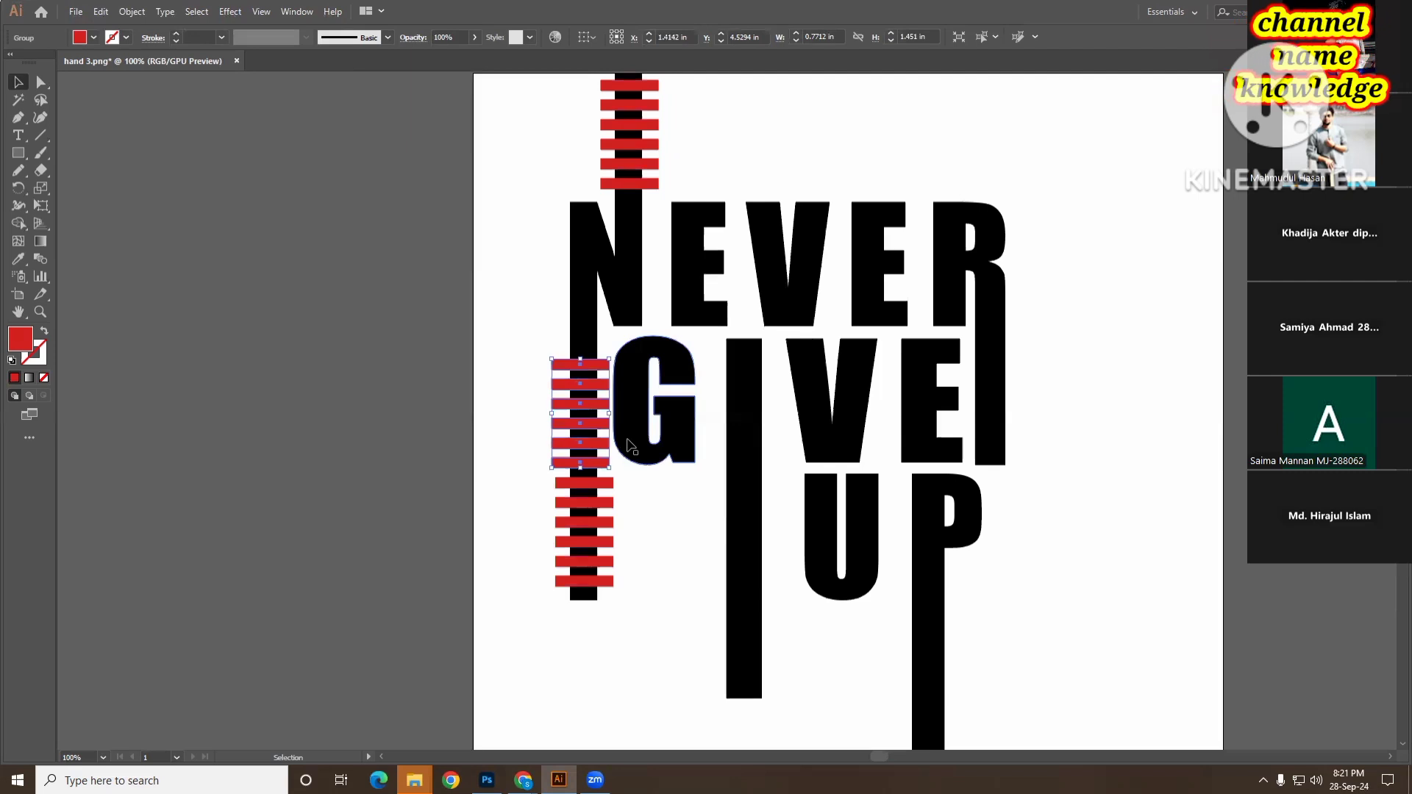
{"action": "key", "text": "Right"}
{"action": "key", "text": "Right"}
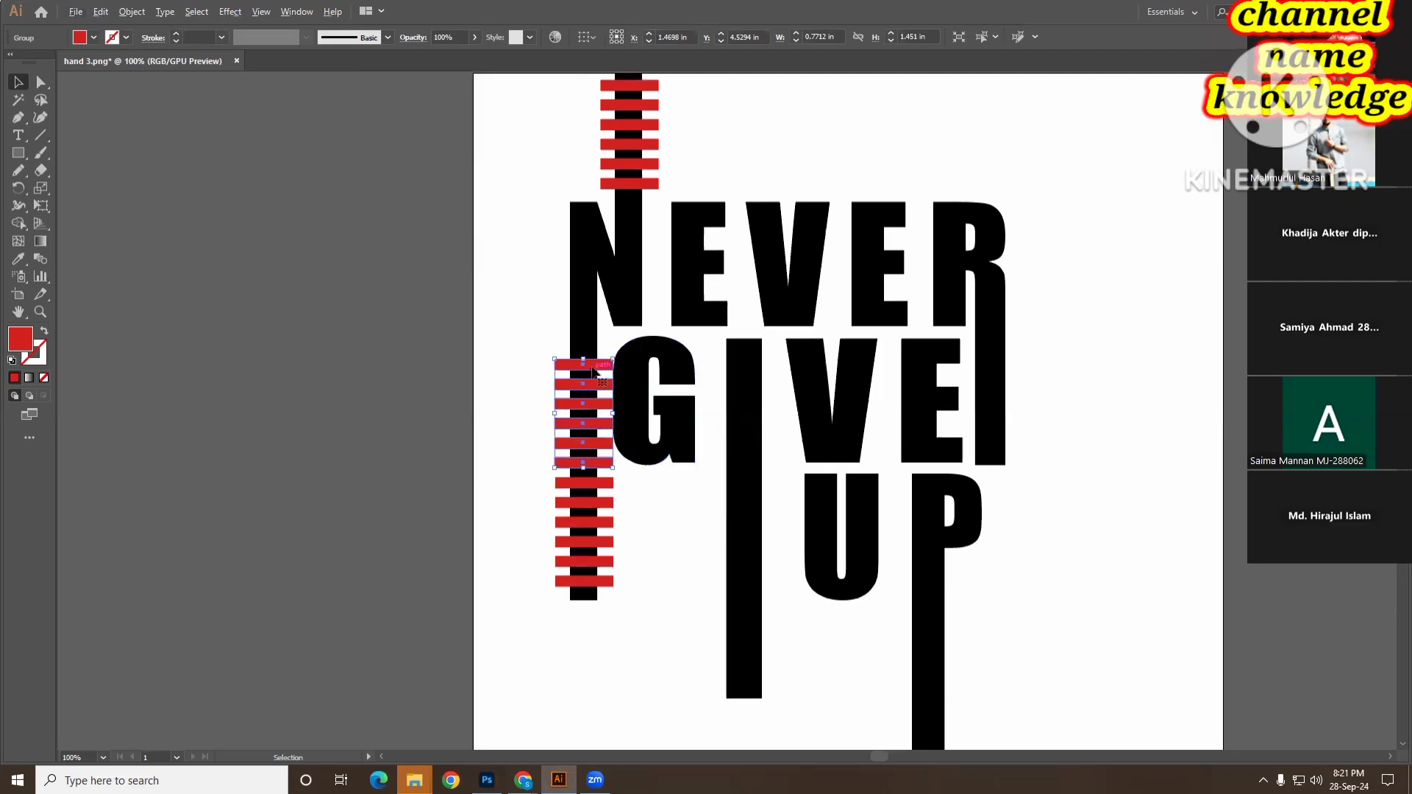
- Move the upper stripe group slightly up the N's left bar beside the G and centre it across the bar
{"action": "mouse_move", "coordinate": [593, 373]}
{"action": "left_mouse_down"}
{"action": "mouse_move", "coordinate": [590, 329]}
{"action": "mouse_move", "coordinate": [584, 349]}
{"action": "left_mouse_up"}
{"action": "left_click", "coordinate": [621, 479]}
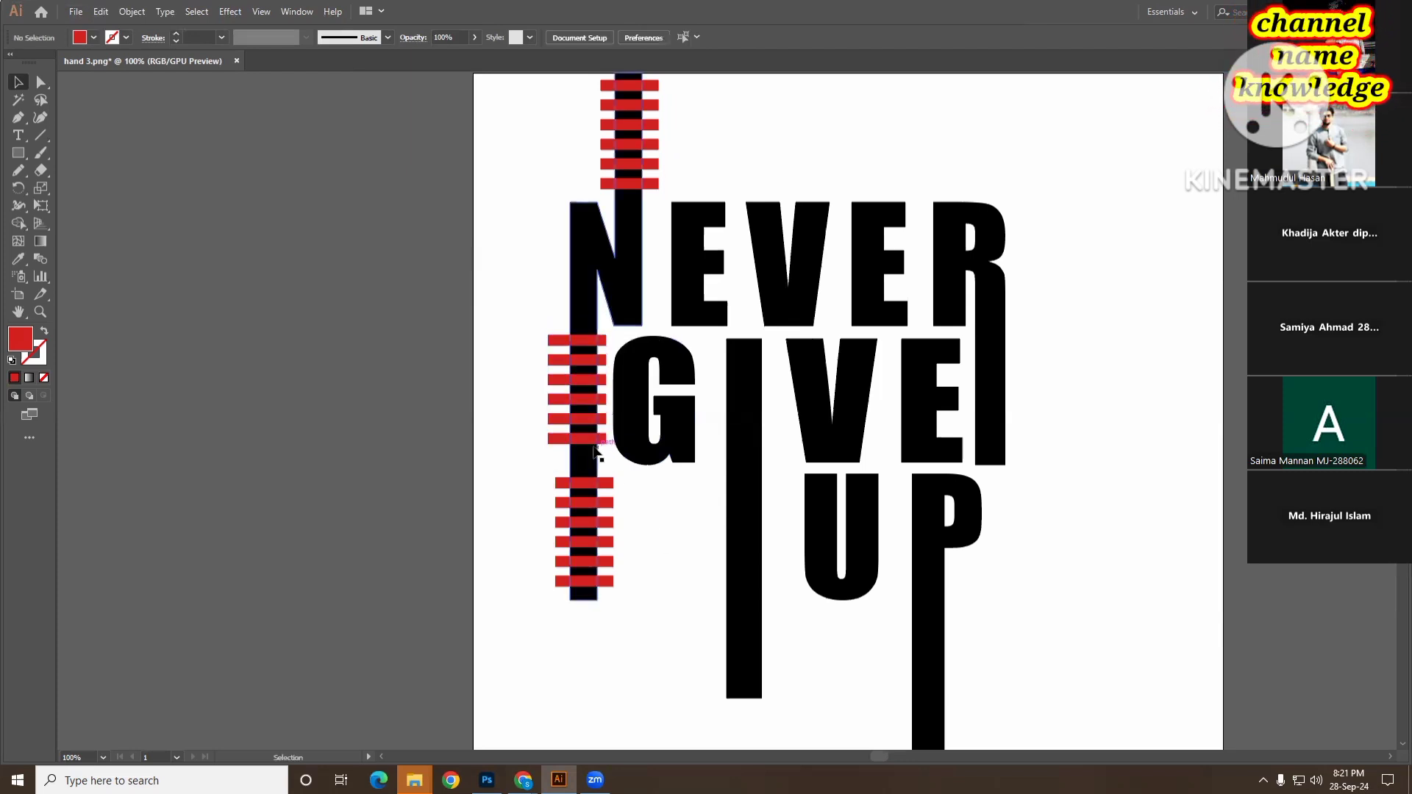
{"action": "left_click", "coordinate": [606, 446]}
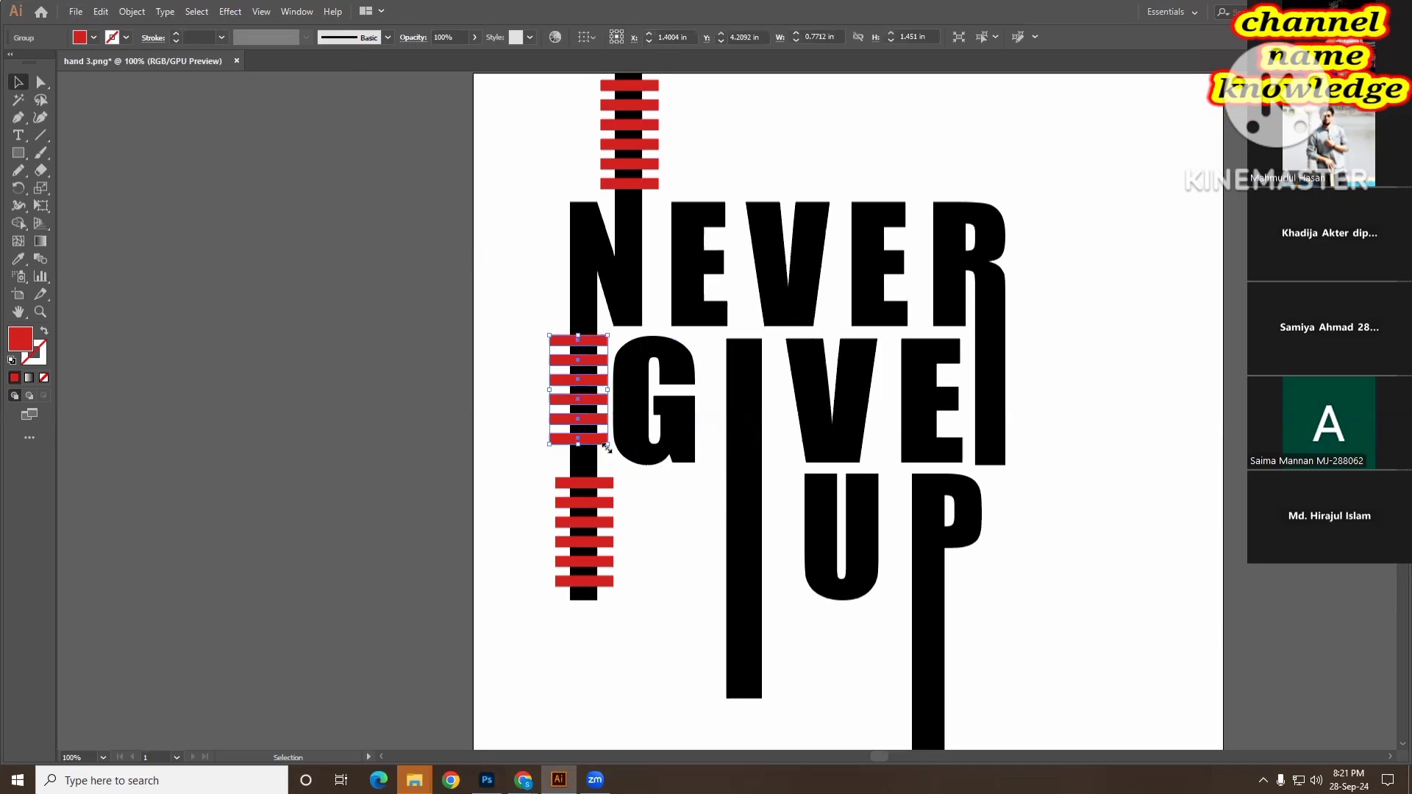
{"action": "key", "text": "Right"}
{"action": "key", "text": "Right"}
{"action": "left_click", "coordinate": [661, 504]}
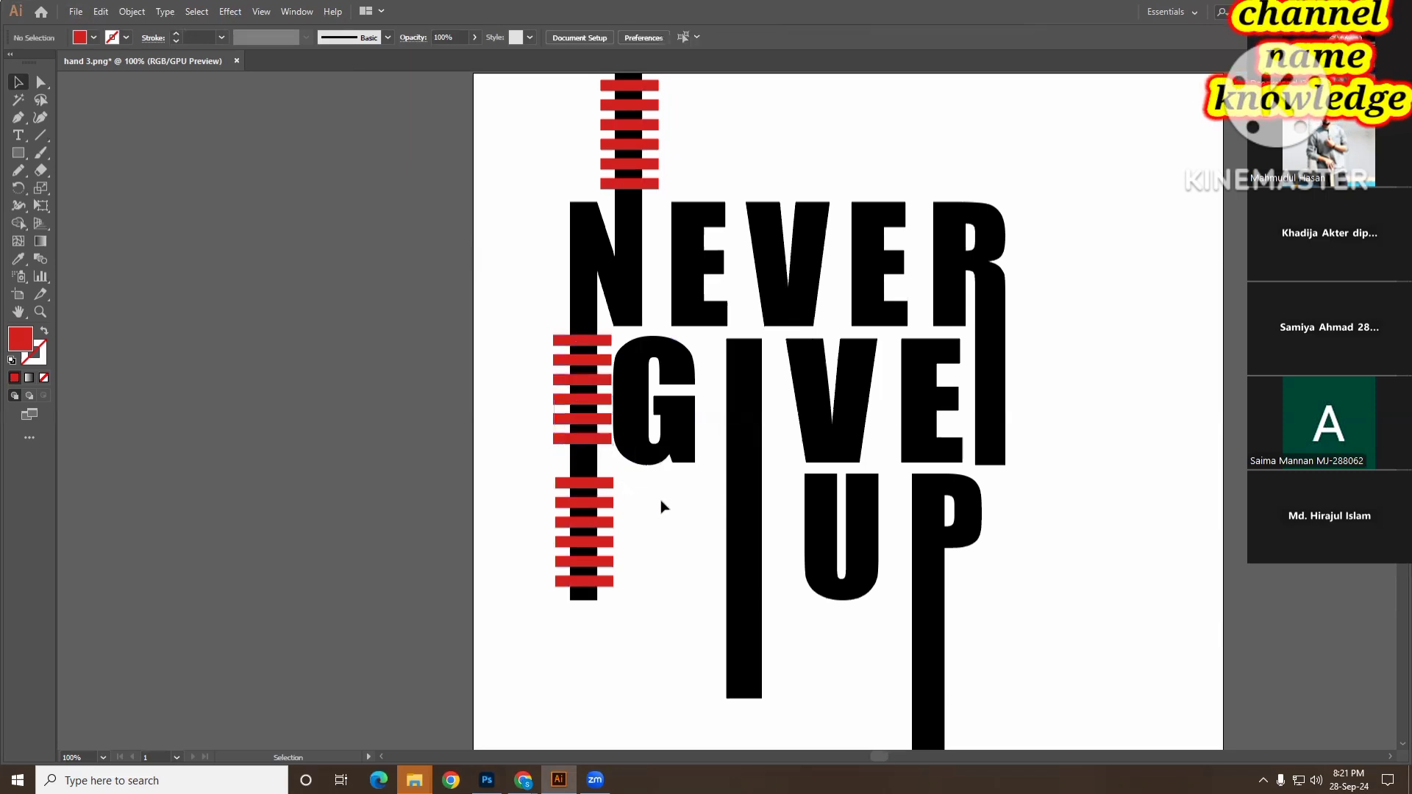
- Copy the lower stripe group onto the extended I, stacking two copies from the bottom of GIVE down to the bar's lower end
{"action": "scroll", "coordinate": [668, 508], "scroll_direction": "down", "scroll_amount": 2}
{"action": "left_click", "coordinate": [602, 459]}
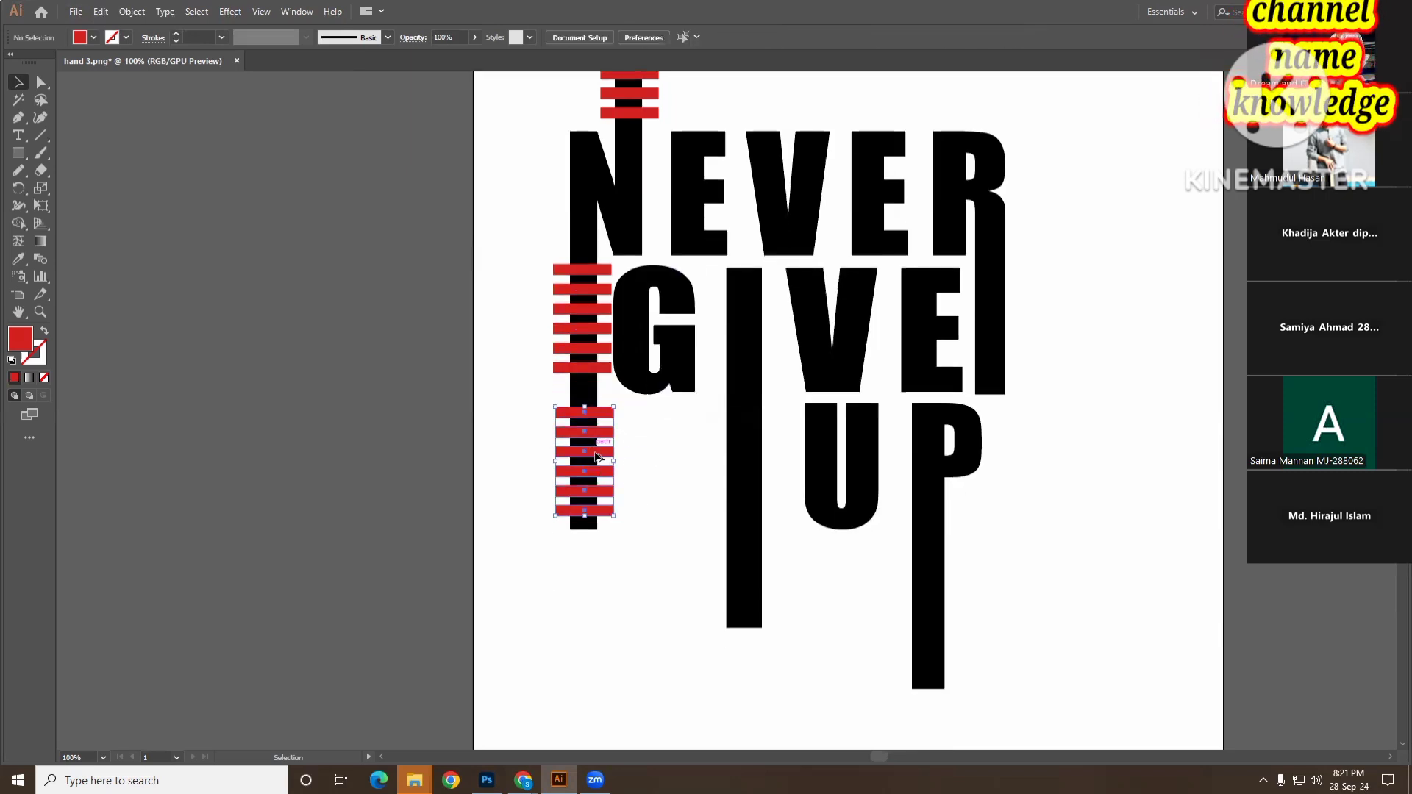
{"action": "left_click_drag", "start_coordinate": [597, 457], "coordinate": [761, 442], "text": "alt"}
{"action": "left_click", "coordinate": [824, 587]}
- Place centred copies of the stripe group over the lower end of the P's stem and over the R's extended leg beside GIVE
{"action": "scroll", "coordinate": [861, 571], "scroll_direction": "right", "scroll_amount": 3}
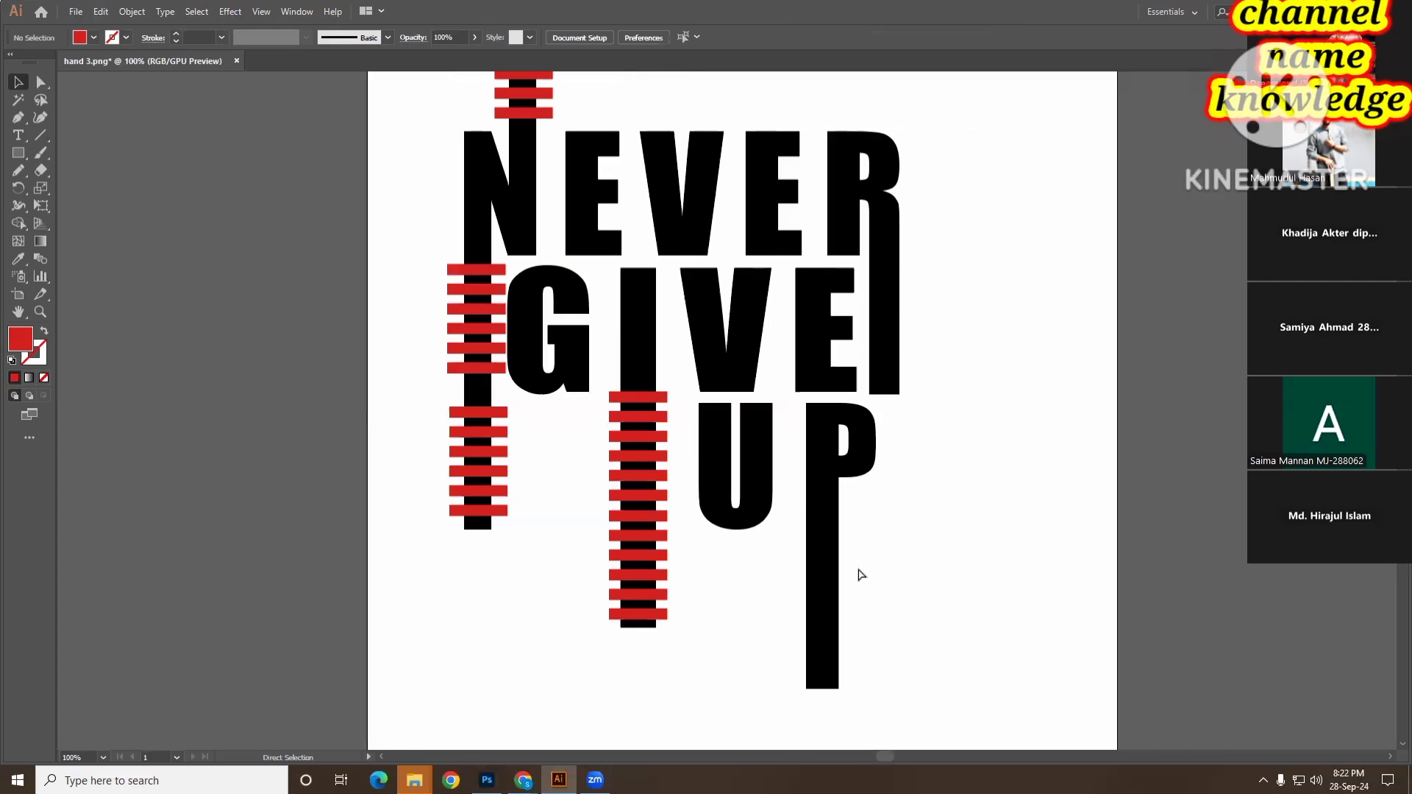
{"action": "left_click", "coordinate": [562, 559]}
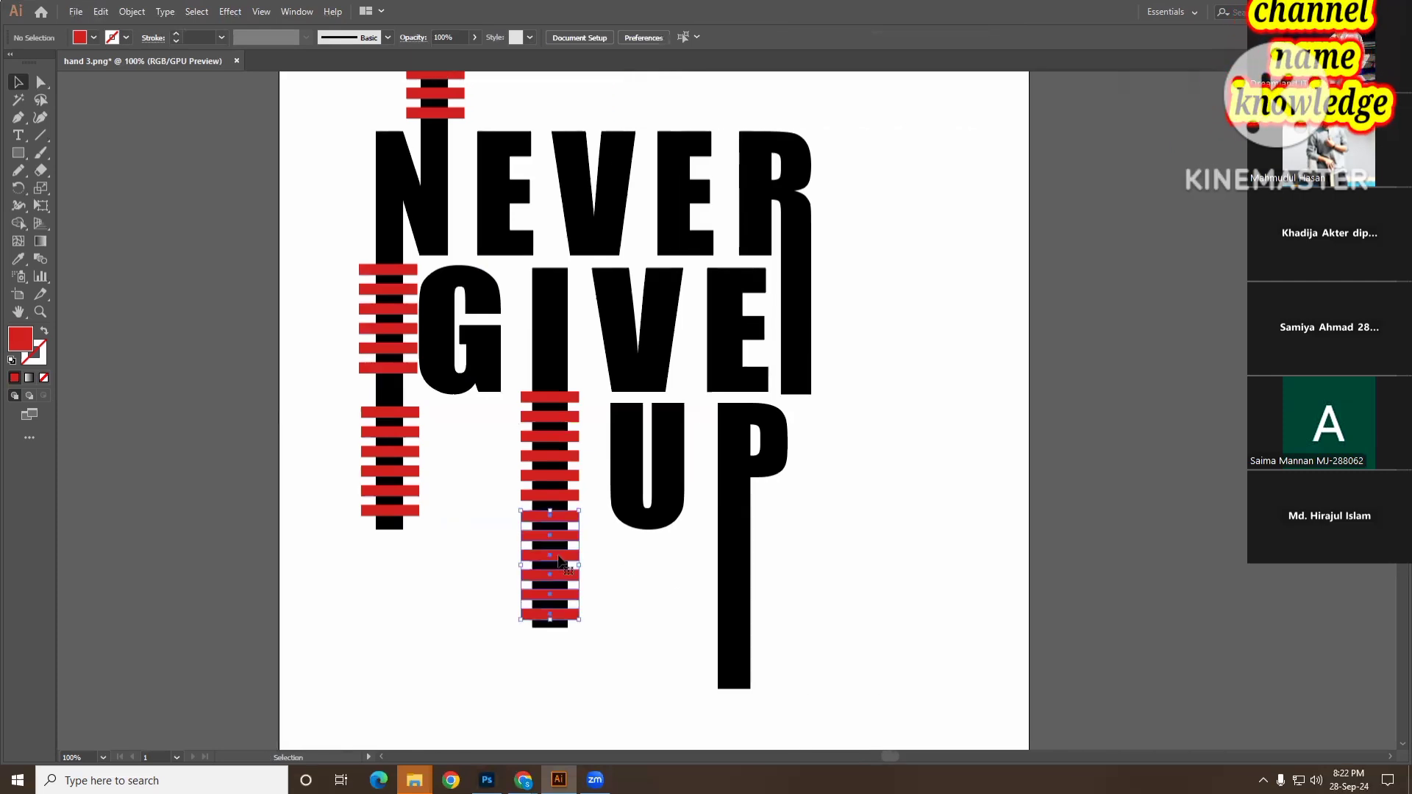
{"action": "left_click_drag", "start_coordinate": [563, 559], "coordinate": [744, 622], "text": "alt"}
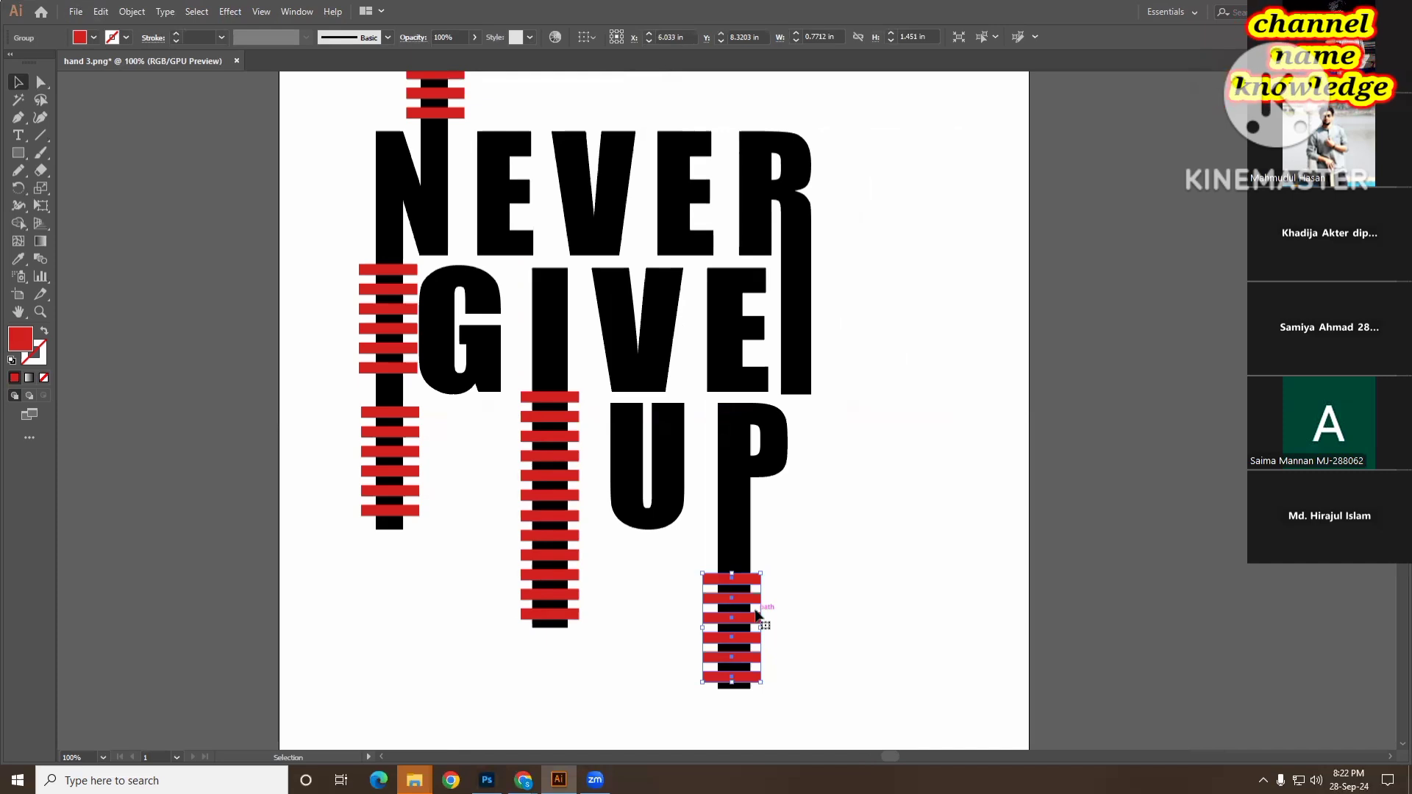
{"action": "key", "text": "Up"}
{"action": "key", "text": "Up"}
{"action": "key", "text": "Right"}
{"action": "left_click", "coordinate": [833, 620]}
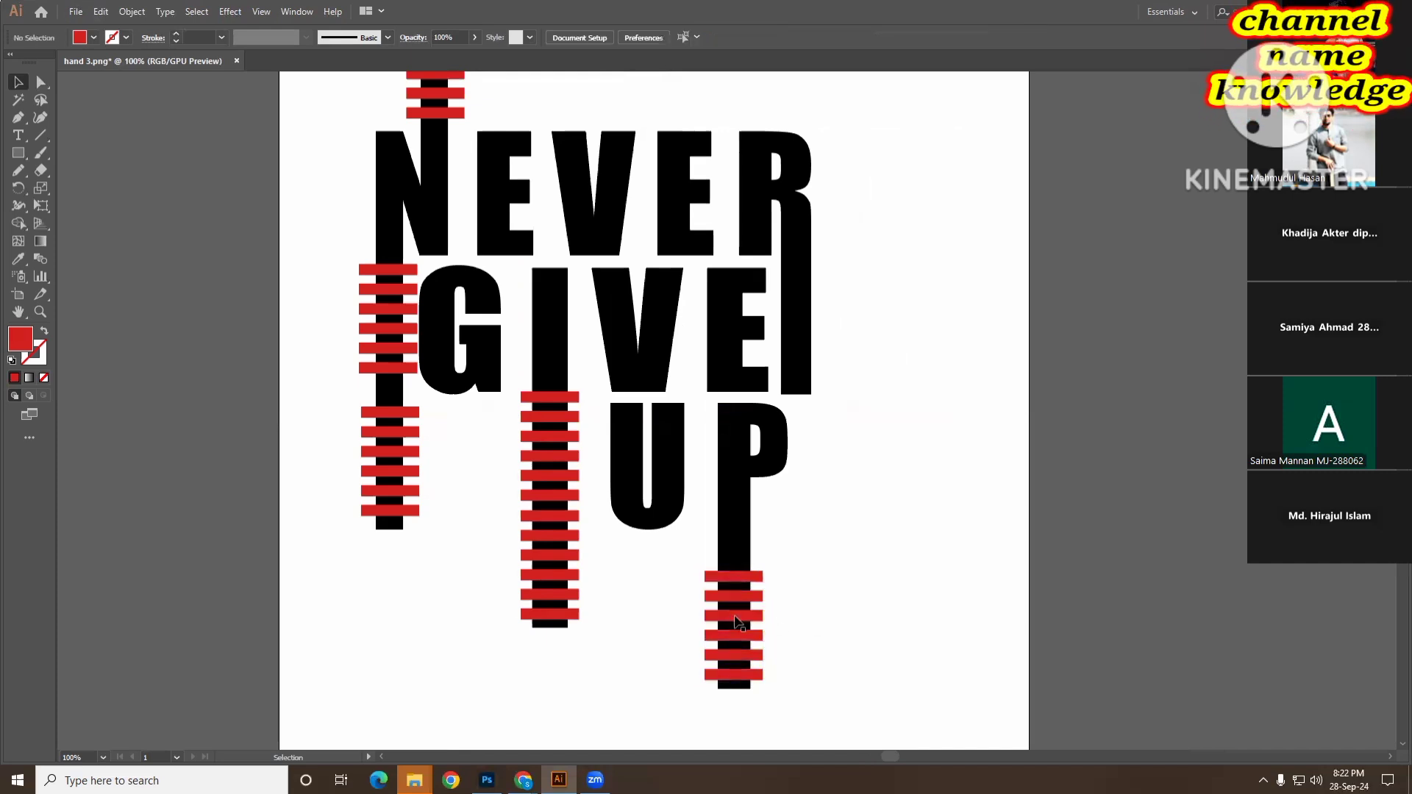
{"action": "left_click_drag", "start_coordinate": [743, 621], "coordinate": [814, 336], "text": "alt"}
{"action": "left_click", "coordinate": [881, 471]}
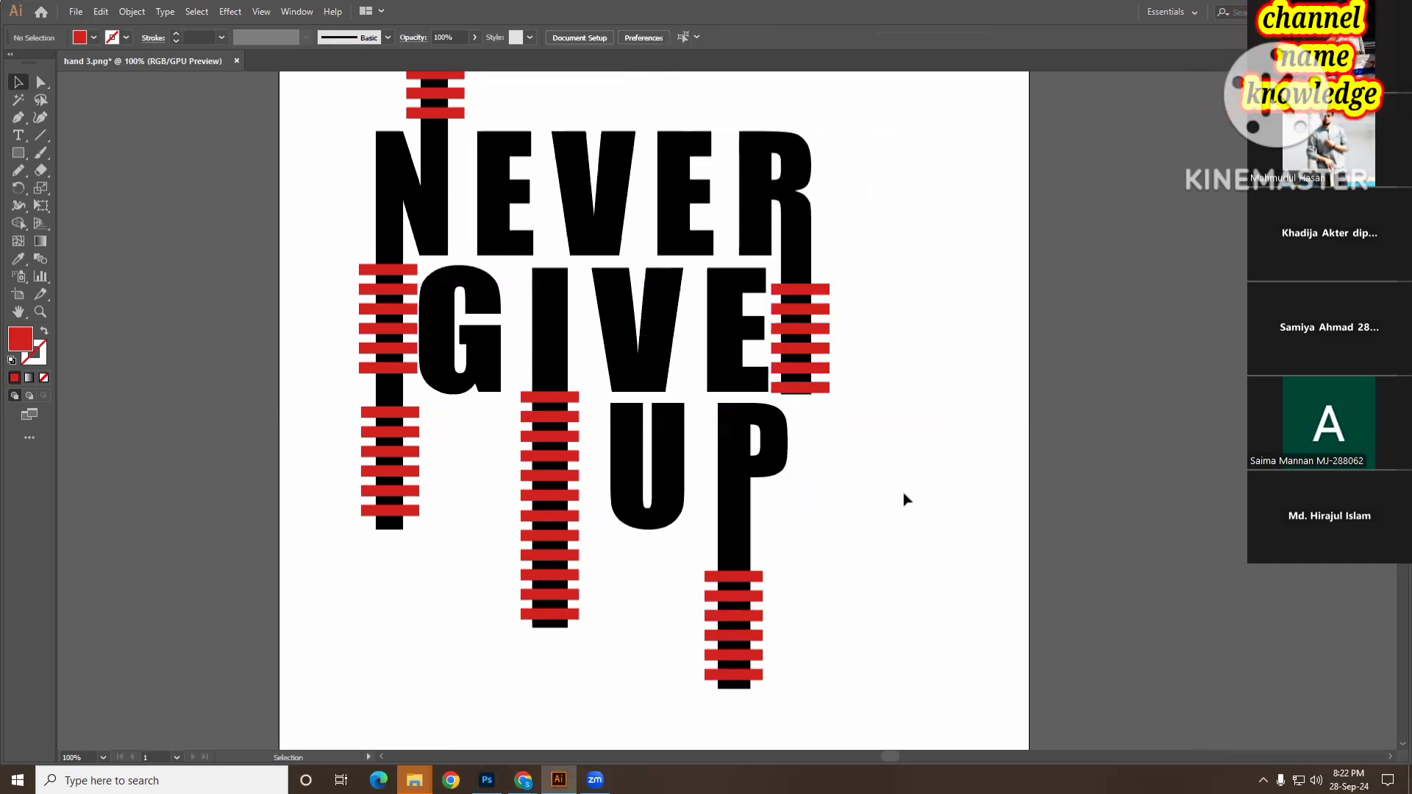
- Select the whole design and use Shape Builder to cut the lower stripe group out of the N's left bar, including its protruding red ends
{"action": "scroll", "coordinate": [901, 501], "scroll_direction": "up", "scroll_amount": 2}
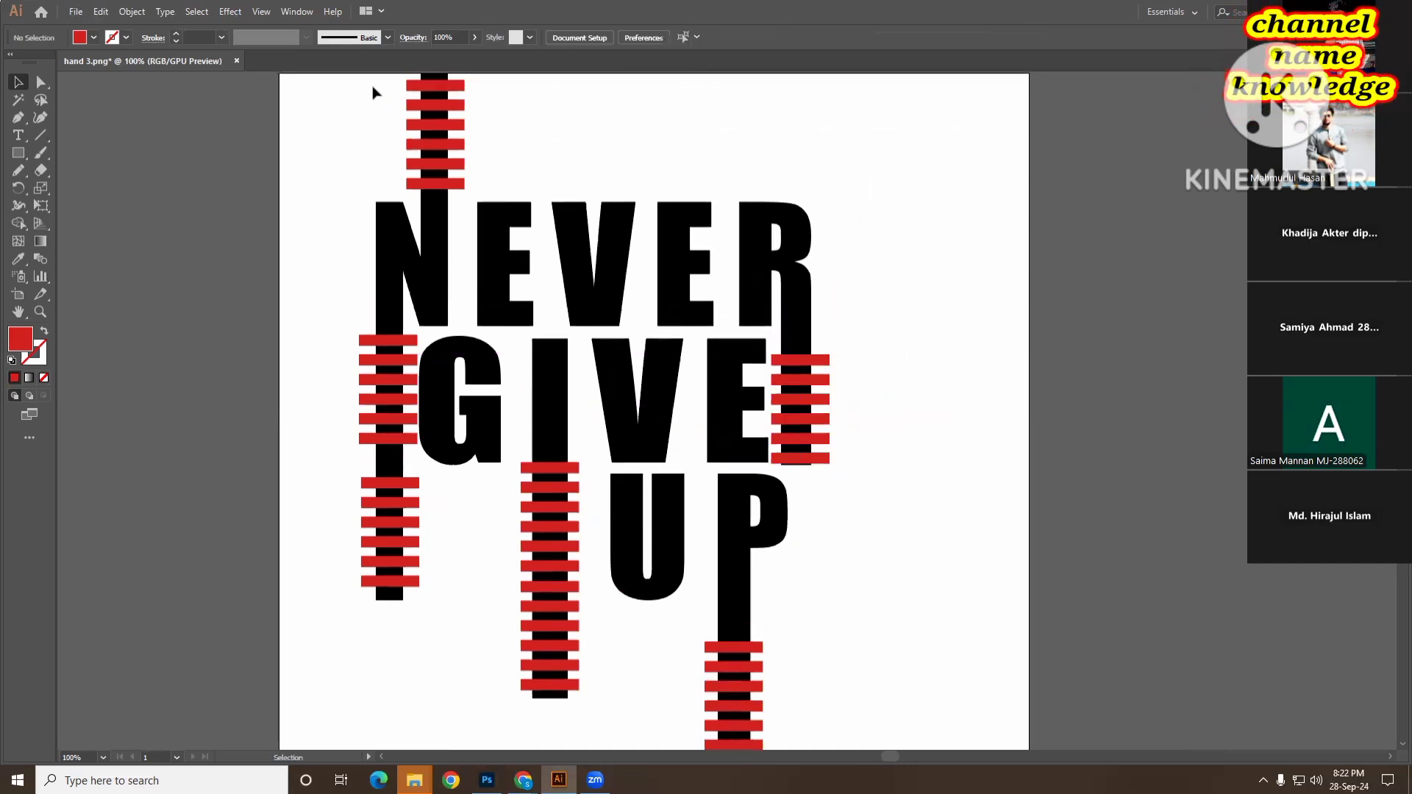
{"action": "left_click_drag", "start_coordinate": [373, 87], "coordinate": [905, 736]}
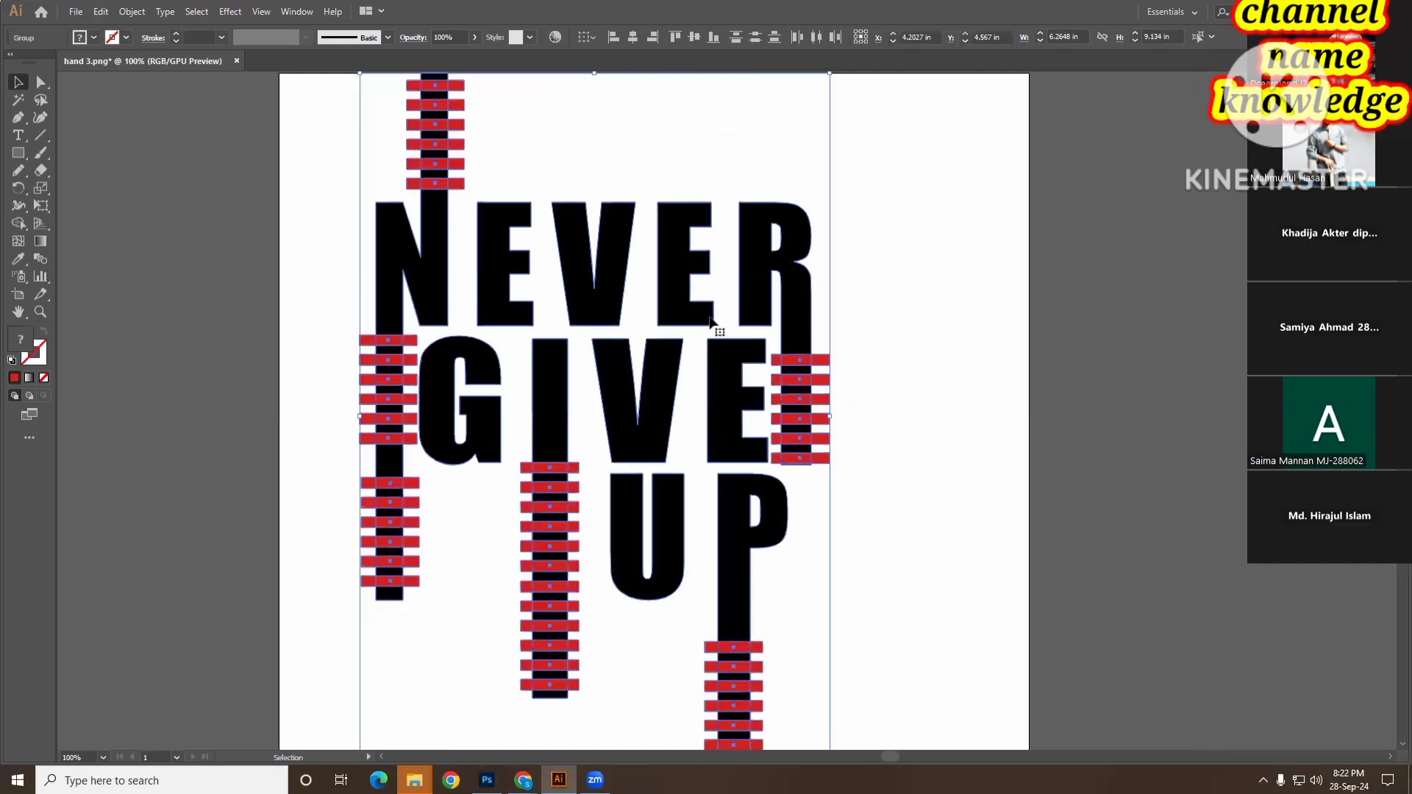
{"action": "scroll", "coordinate": [156, 231], "scroll_direction": "down", "scroll_amount": 2}
{"action": "left_click", "coordinate": [25, 224]}
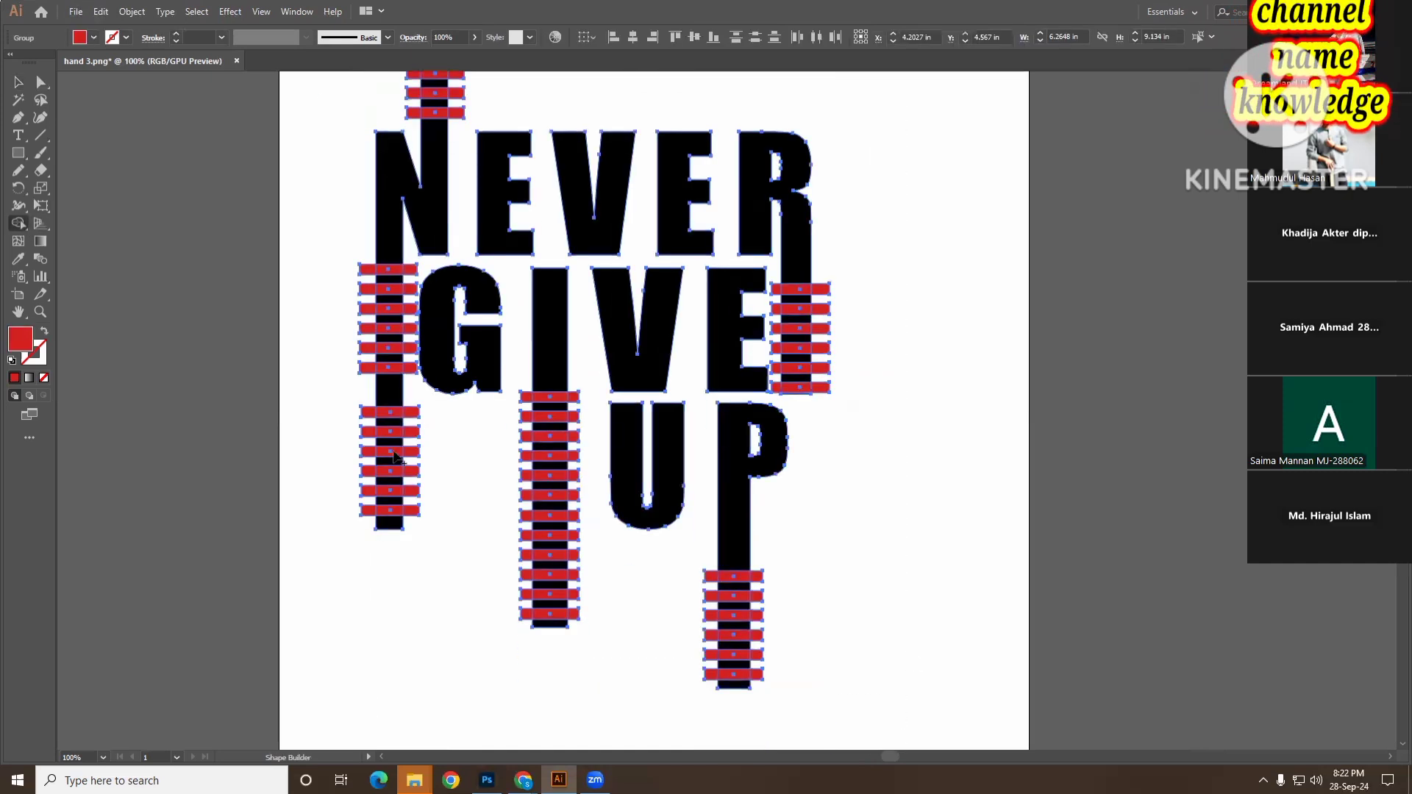
{"action": "left_click", "coordinate": [390, 415], "text": "alt"}
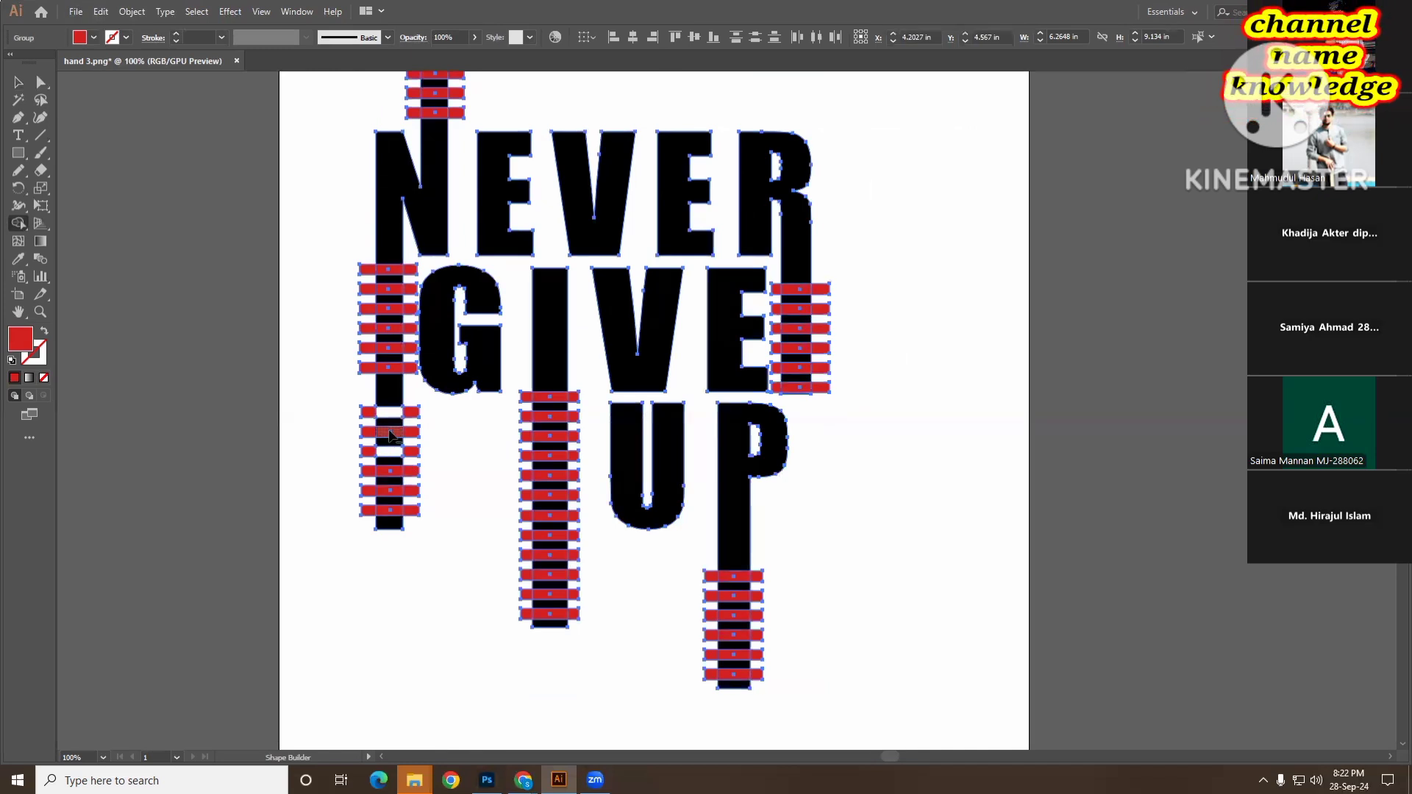
{"action": "left_click", "coordinate": [390, 434], "text": "alt"}
{"action": "left_click", "coordinate": [393, 470], "text": "alt"}
{"action": "left_click", "coordinate": [395, 489], "text": "alt"}
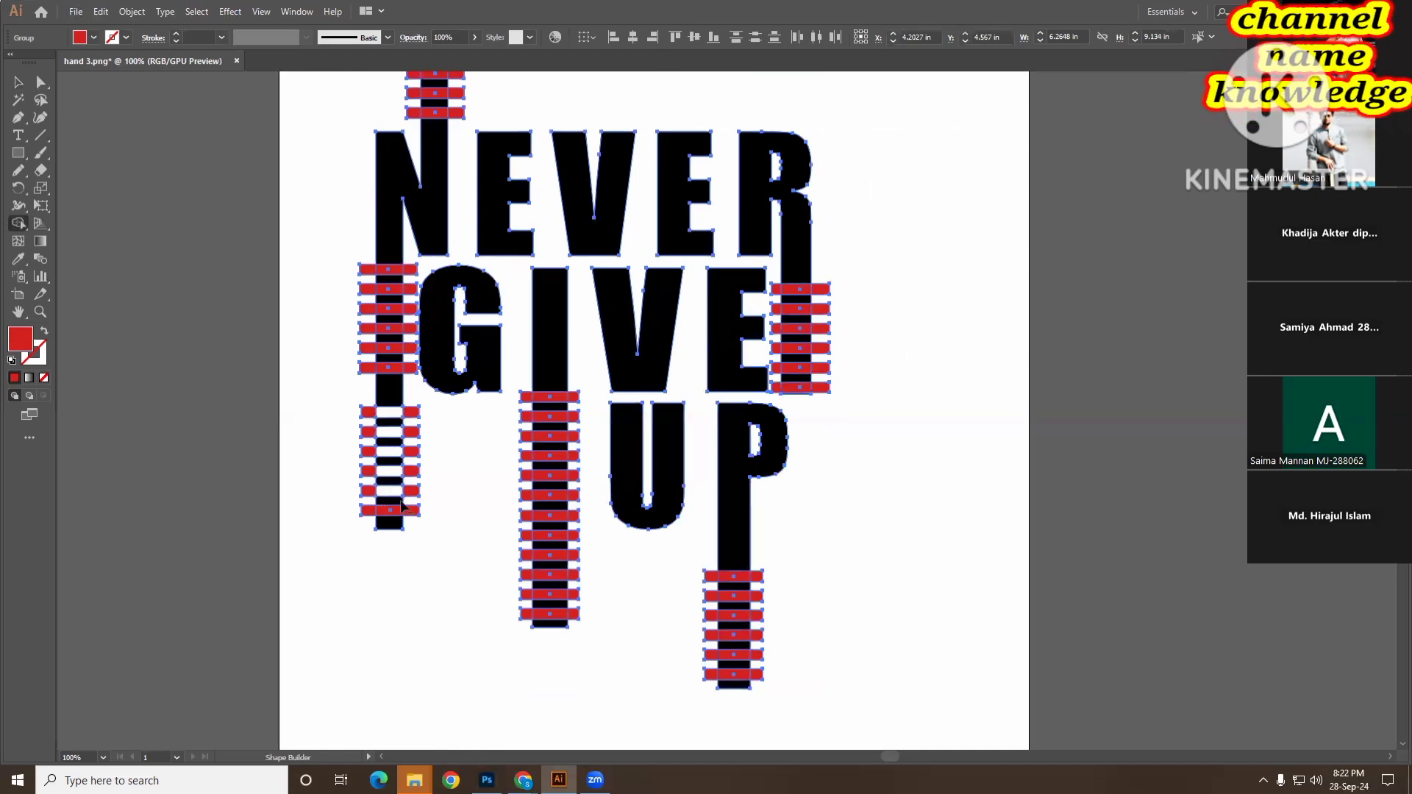
{"action": "left_click", "coordinate": [400, 508], "text": "alt"}
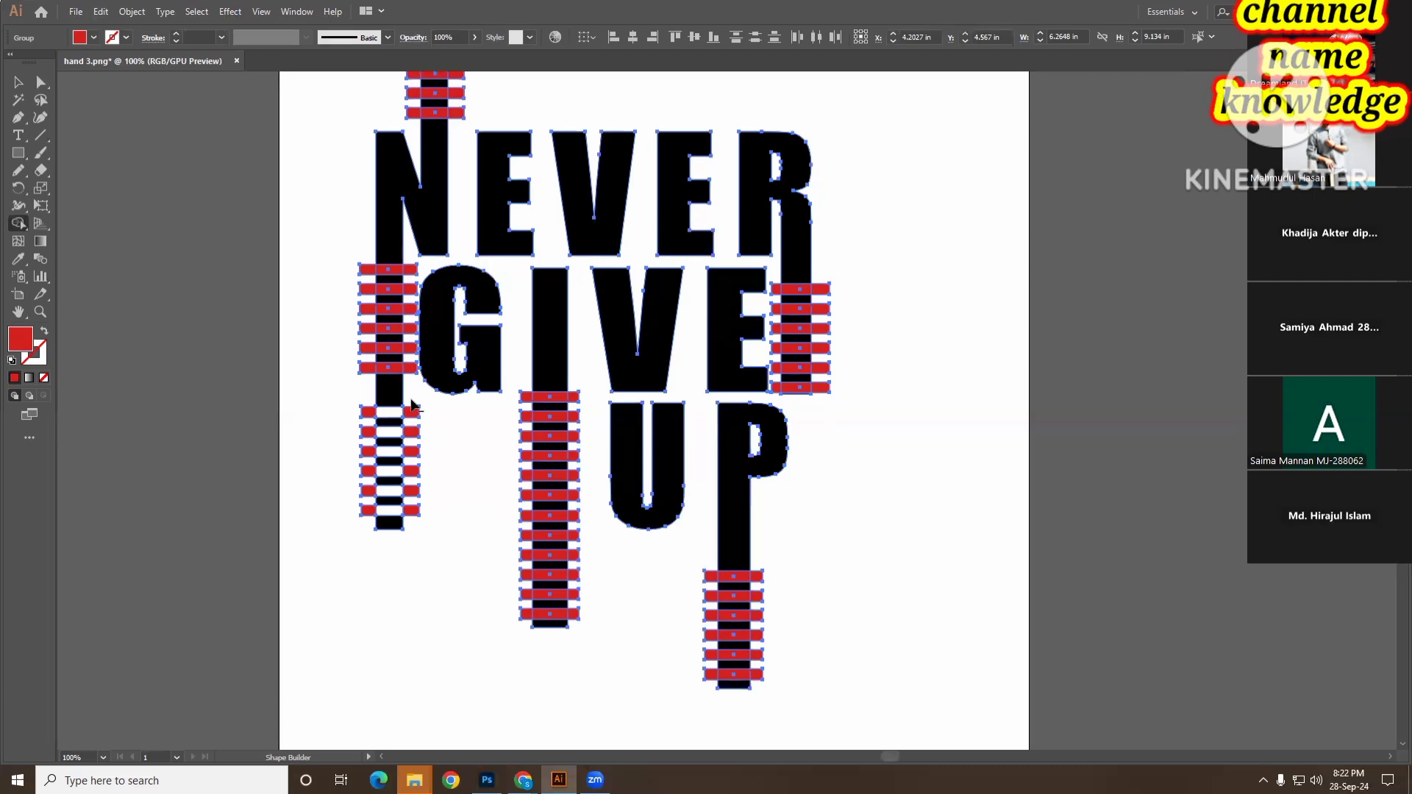
{"action": "left_click_drag", "start_coordinate": [412, 404], "coordinate": [423, 519]}
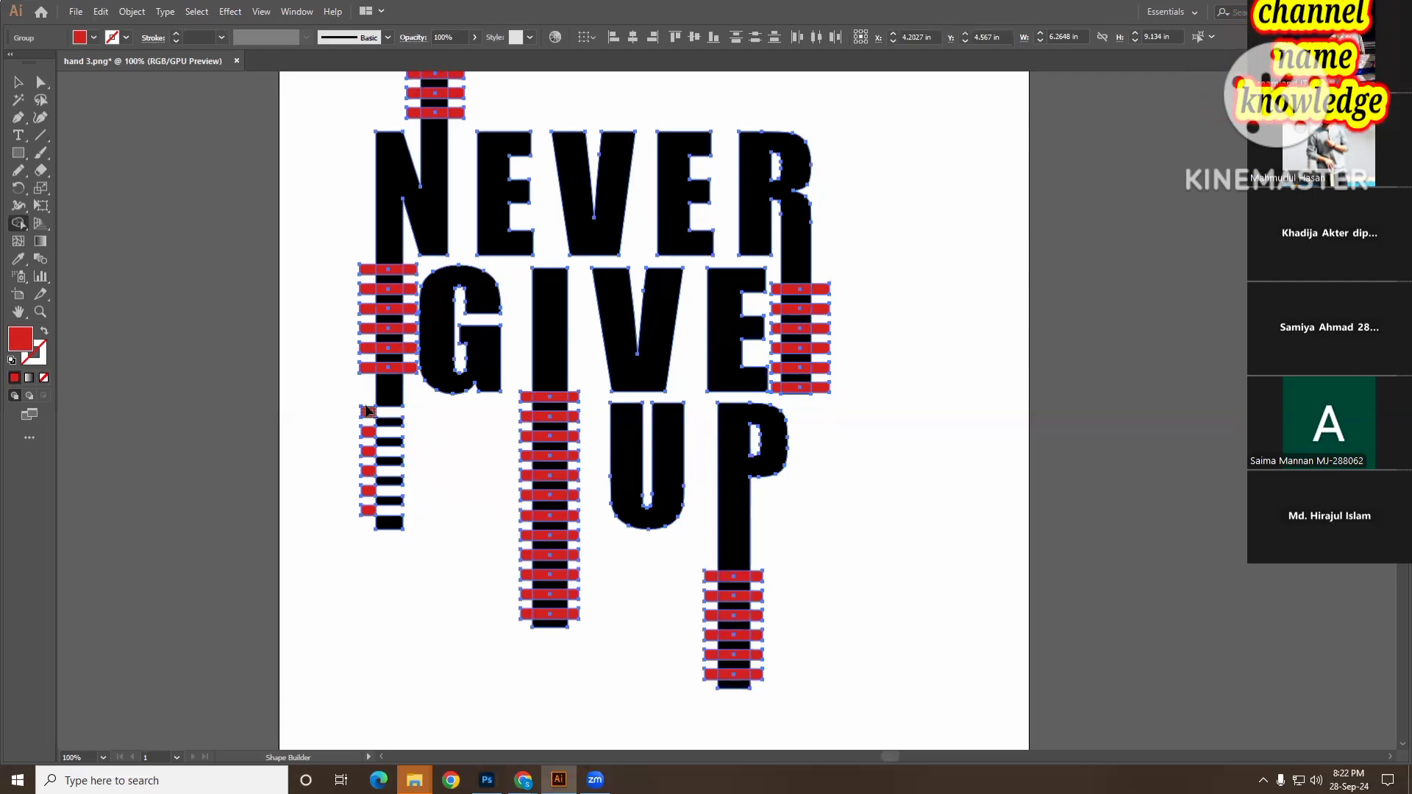
{"action": "left_click_drag", "start_coordinate": [368, 410], "coordinate": [367, 517]}
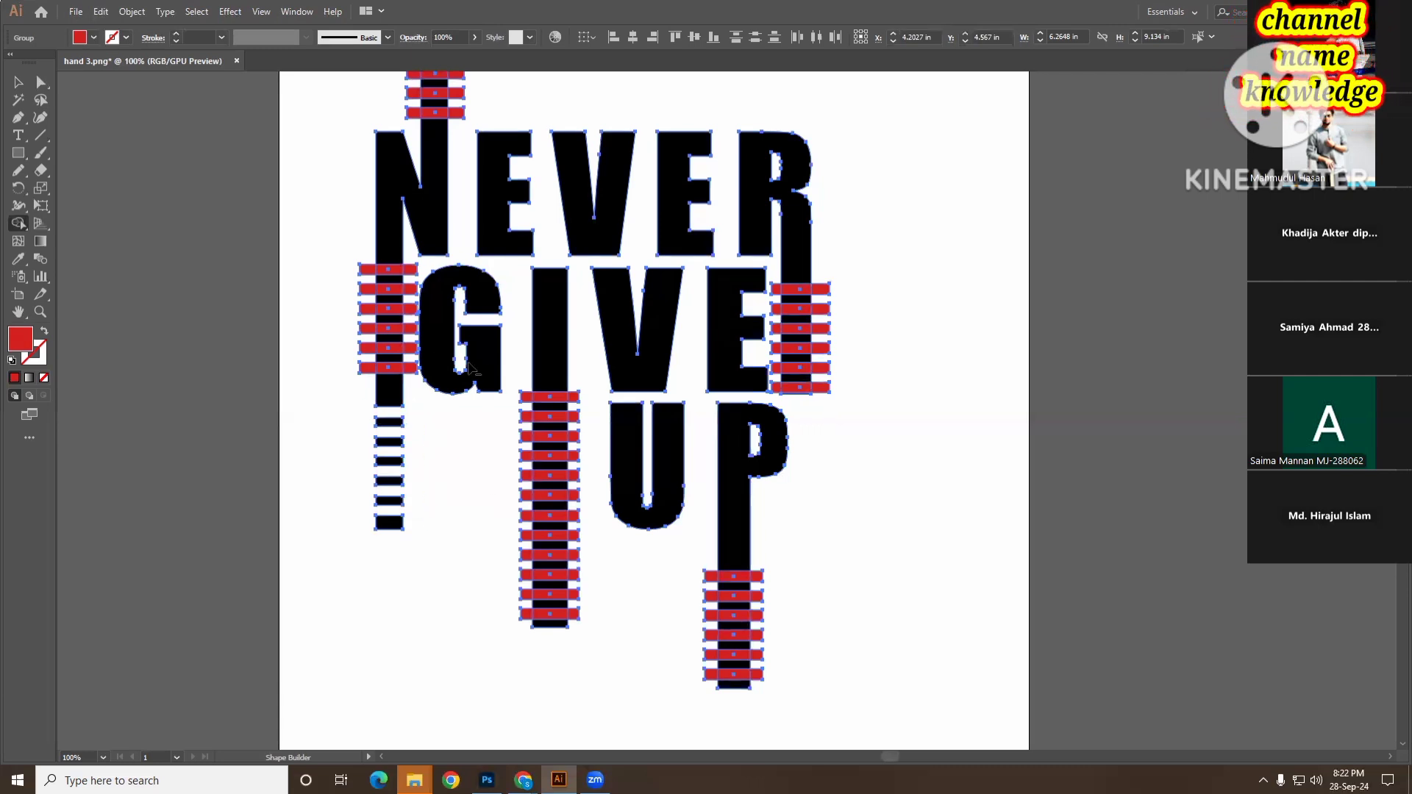
- Cut the upper stripe group out of the N's left bar beside the G, including its protruding red ends on both sides
{"action": "left_click", "coordinate": [387, 367], "text": "alt"}
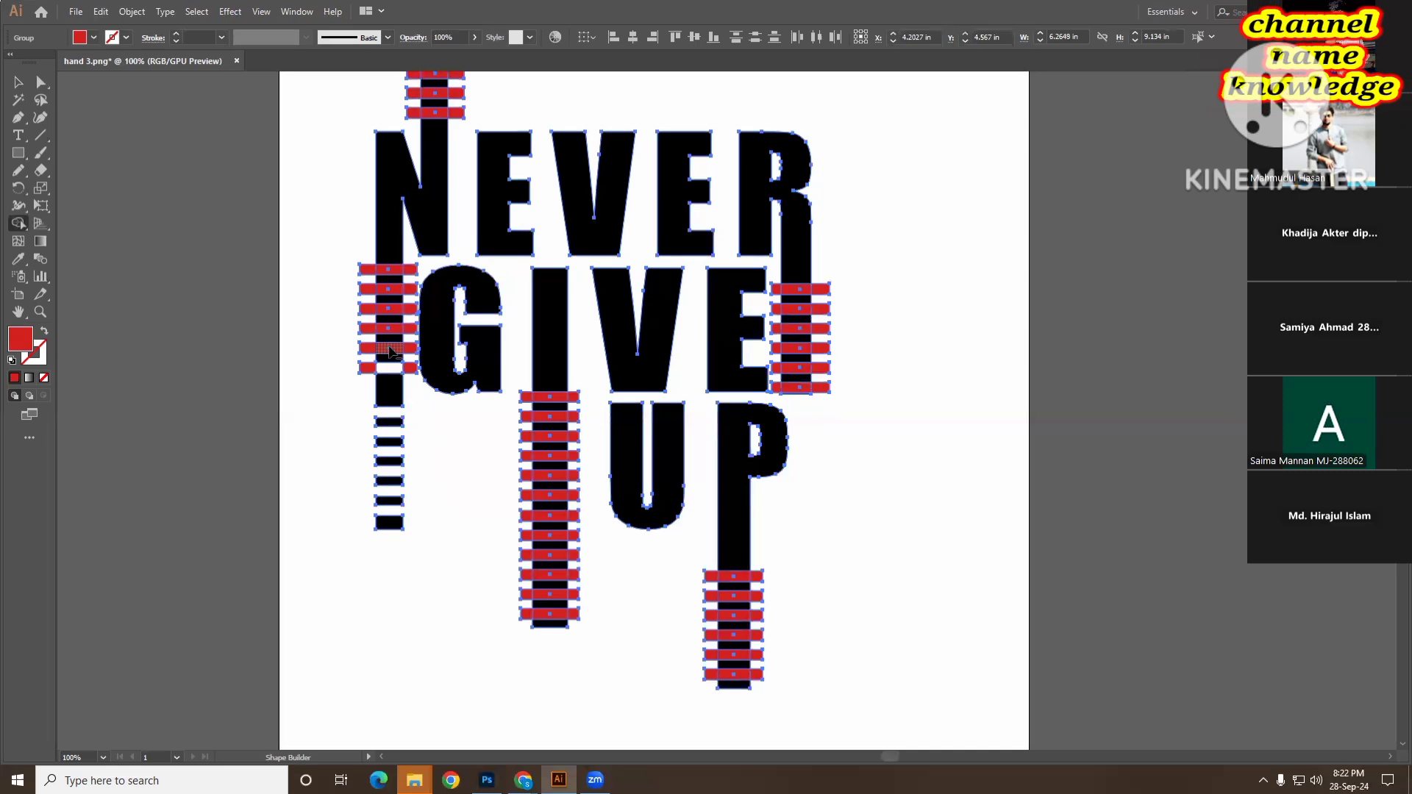
{"action": "left_click", "coordinate": [390, 348], "text": "alt"}
{"action": "left_click", "coordinate": [389, 328], "text": "alt"}
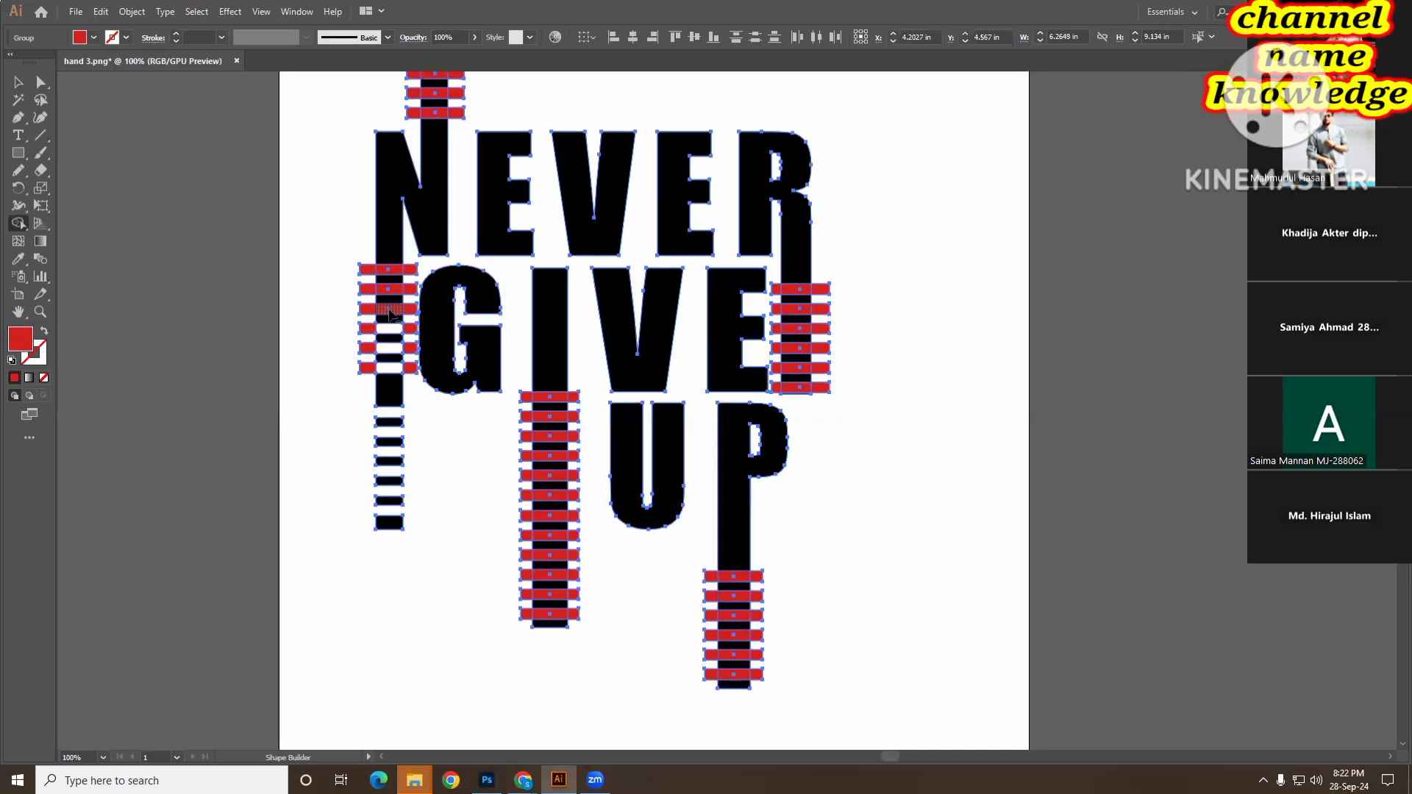
{"action": "left_click", "coordinate": [391, 309], "text": "alt"}
{"action": "left_click", "coordinate": [394, 288], "text": "alt"}
{"action": "left_click", "coordinate": [393, 276], "text": "alt"}
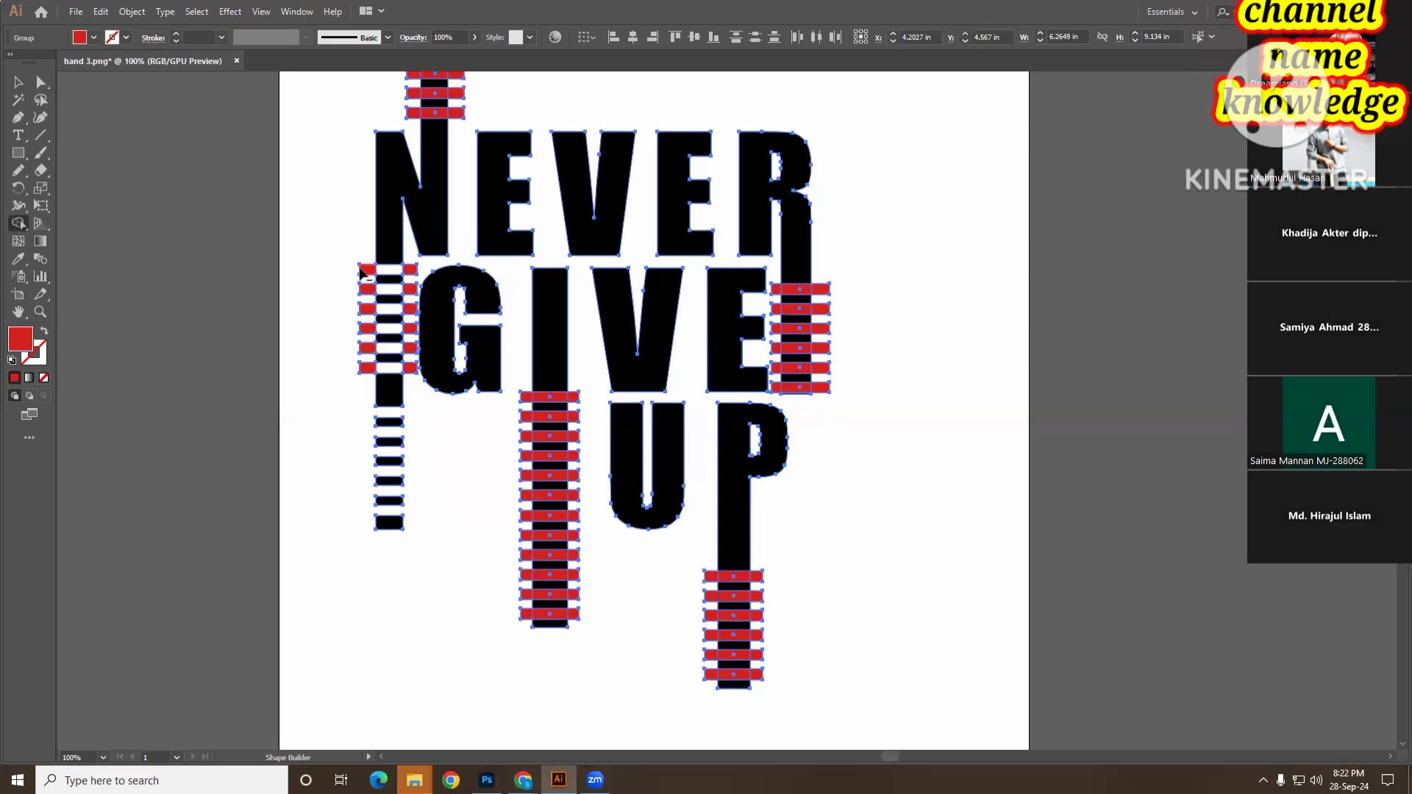
{"action": "left_click_drag", "start_coordinate": [370, 253], "coordinate": [370, 386]}
{"action": "left_click_drag", "start_coordinate": [411, 264], "coordinate": [416, 381]}
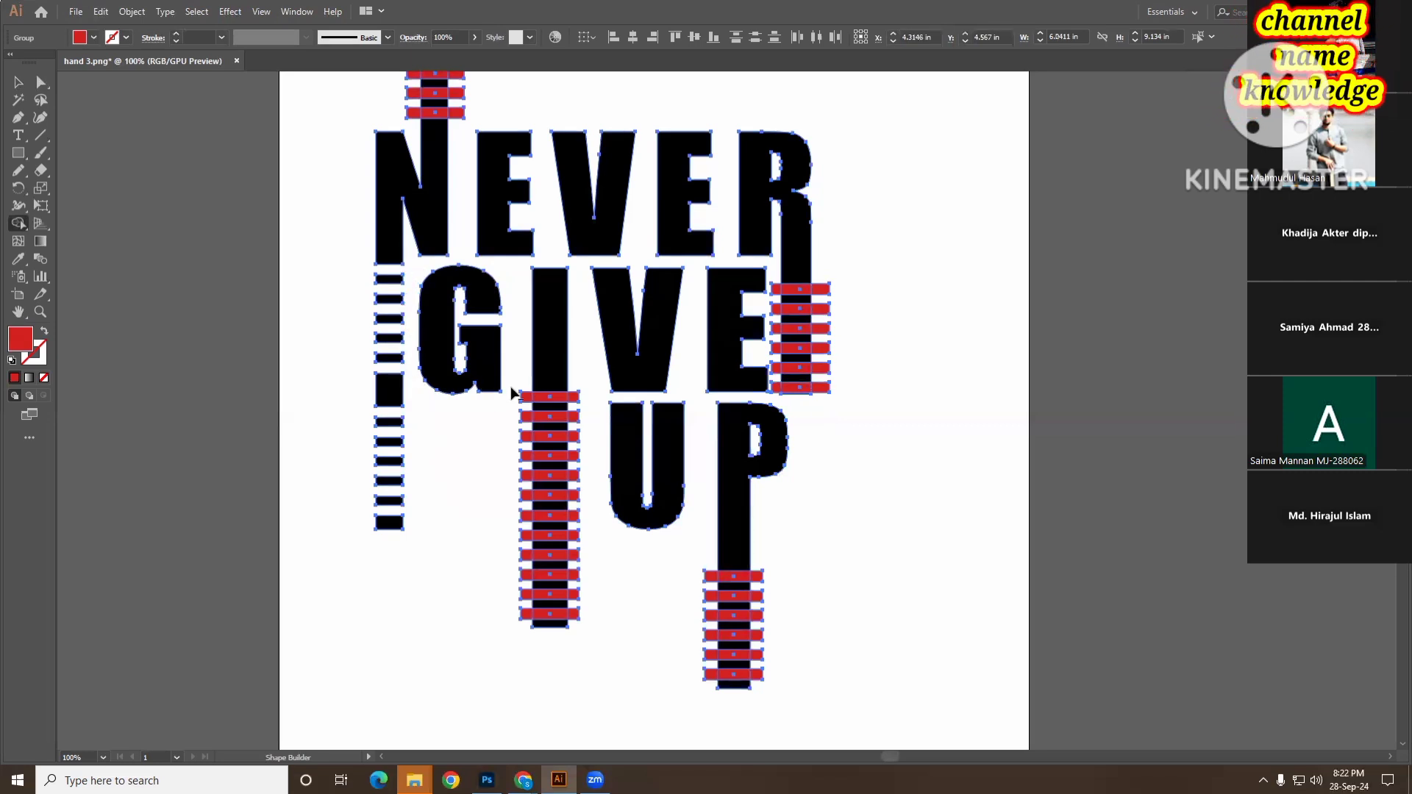
- Cut all the red bars out of the I's extended stem, from the bottom of GIVE down to its lower end
{"action": "left_click", "coordinate": [550, 397], "text": "alt"}
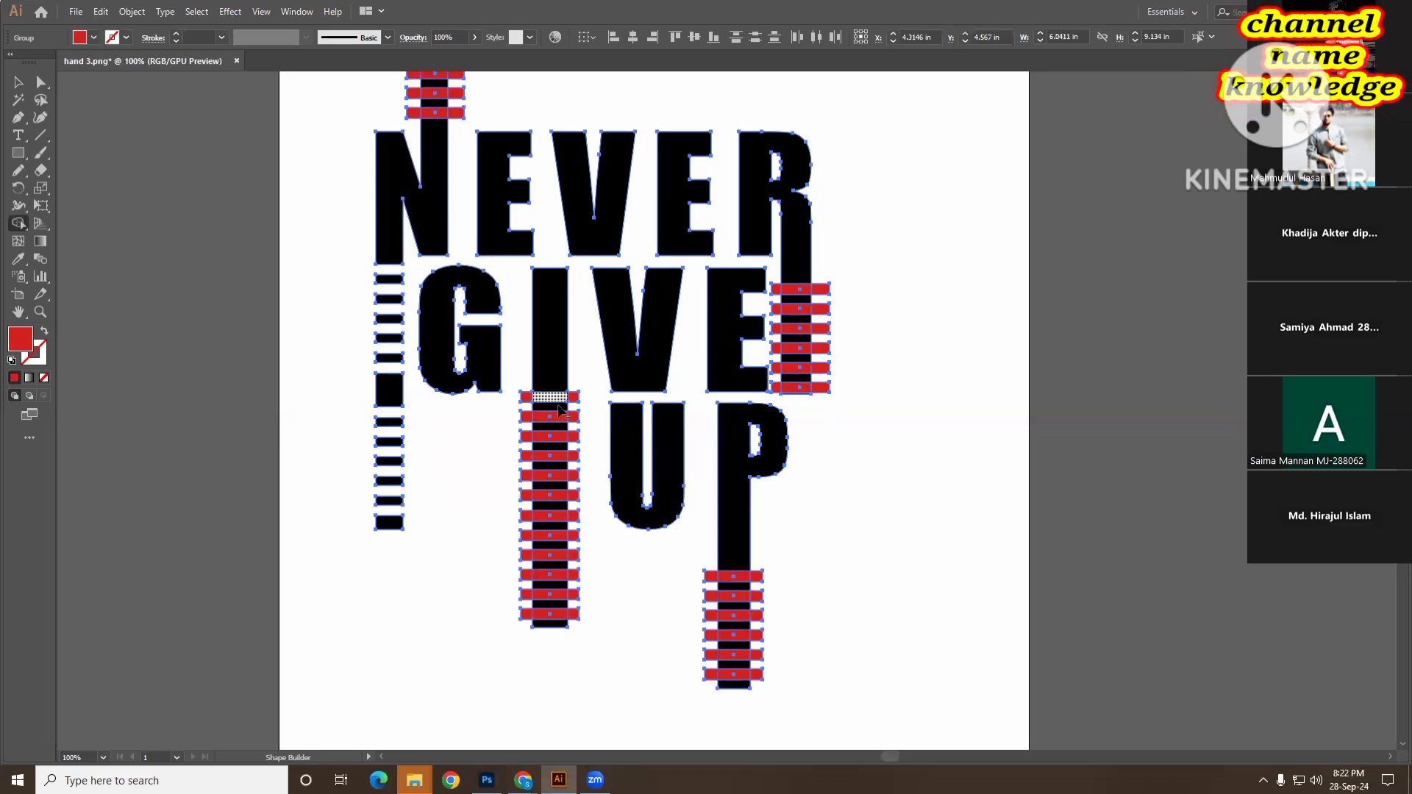
{"action": "left_click", "coordinate": [552, 417], "text": "alt"}
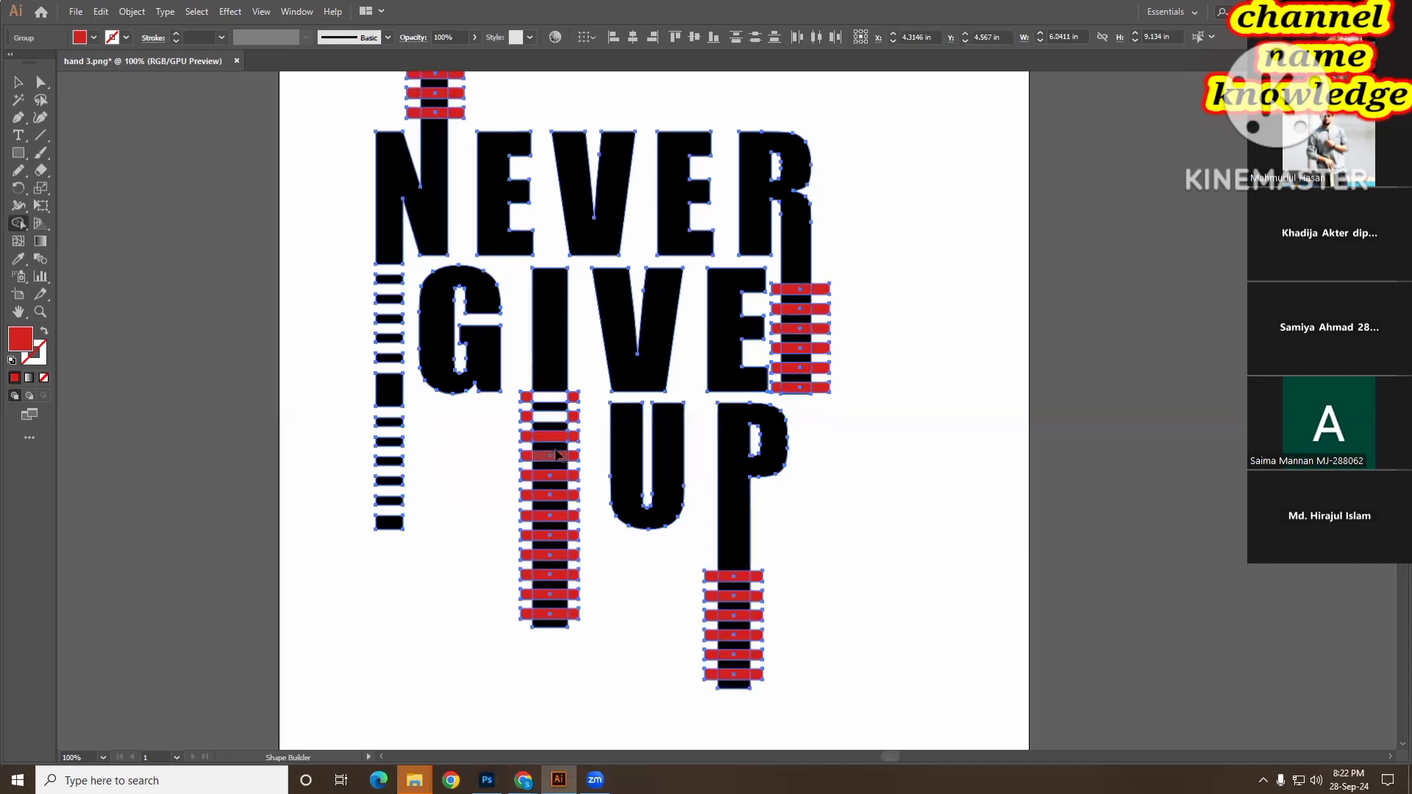
{"action": "left_click", "coordinate": [552, 438], "text": "alt"}
{"action": "left_click", "coordinate": [558, 457], "text": "alt"}
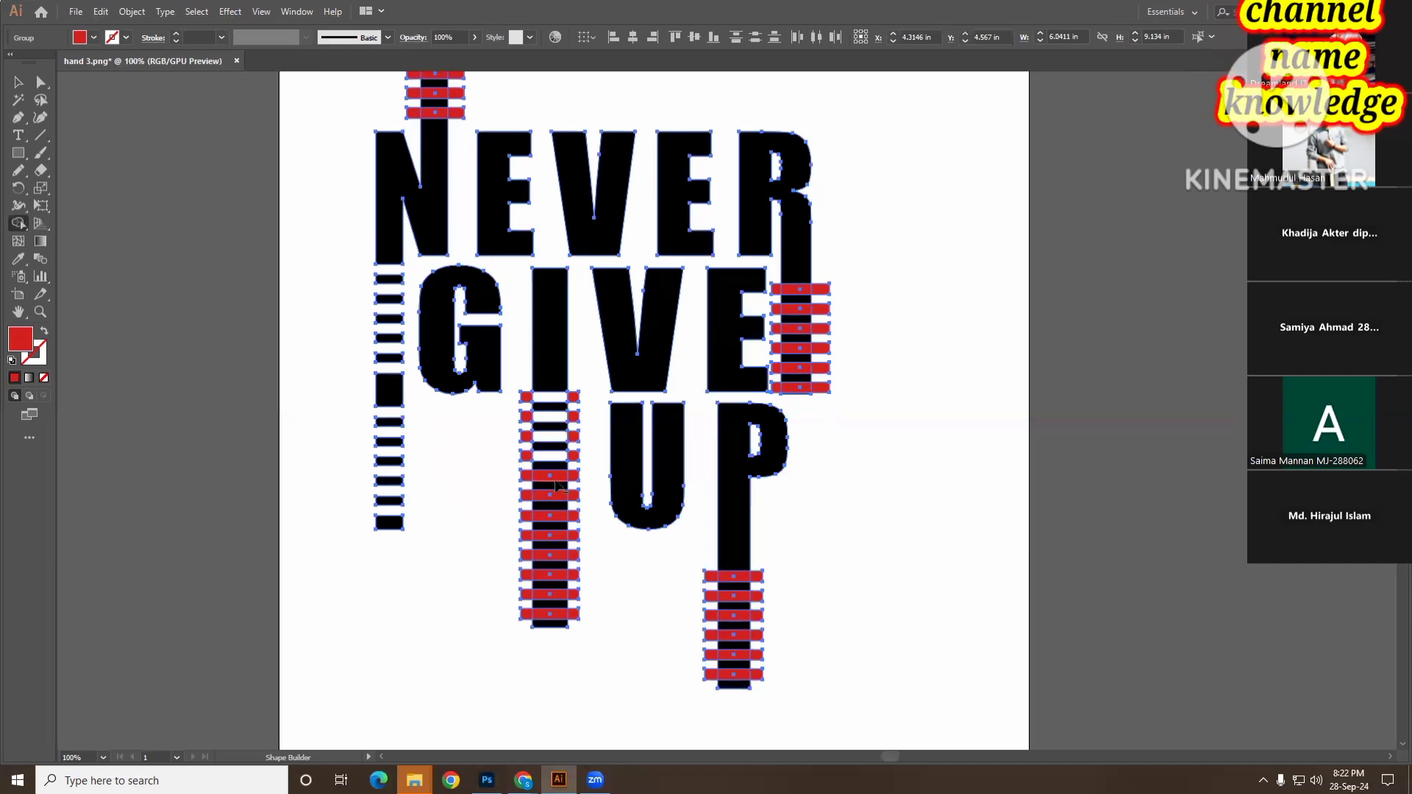
{"action": "left_click", "coordinate": [553, 476], "text": "alt"}
{"action": "left_click", "coordinate": [553, 496], "text": "alt"}
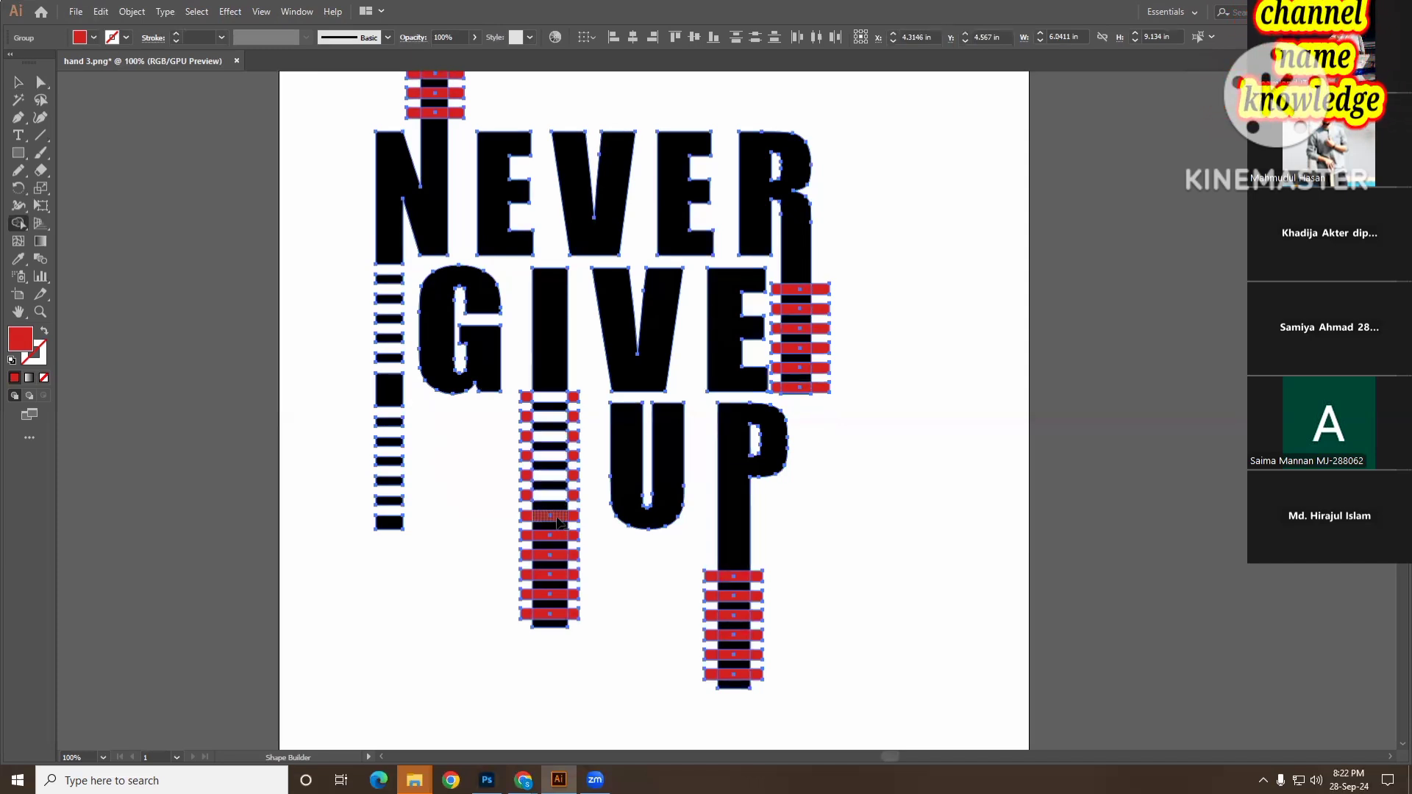
{"action": "left_click", "coordinate": [553, 515], "text": "alt"}
{"action": "left_click", "coordinate": [558, 556], "text": "alt"}
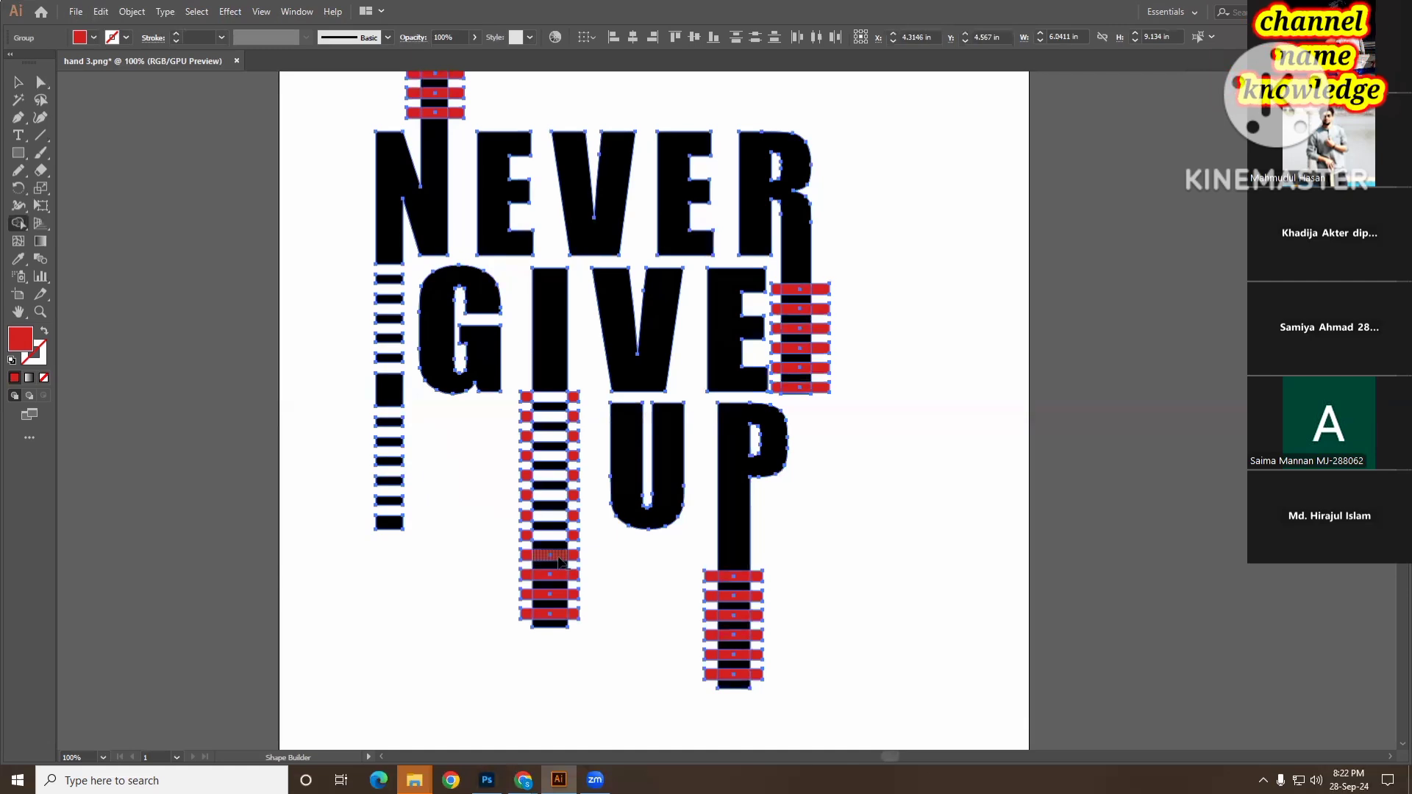
{"action": "left_click", "coordinate": [559, 575], "text": "alt"}
{"action": "left_click", "coordinate": [559, 595], "text": "alt"}
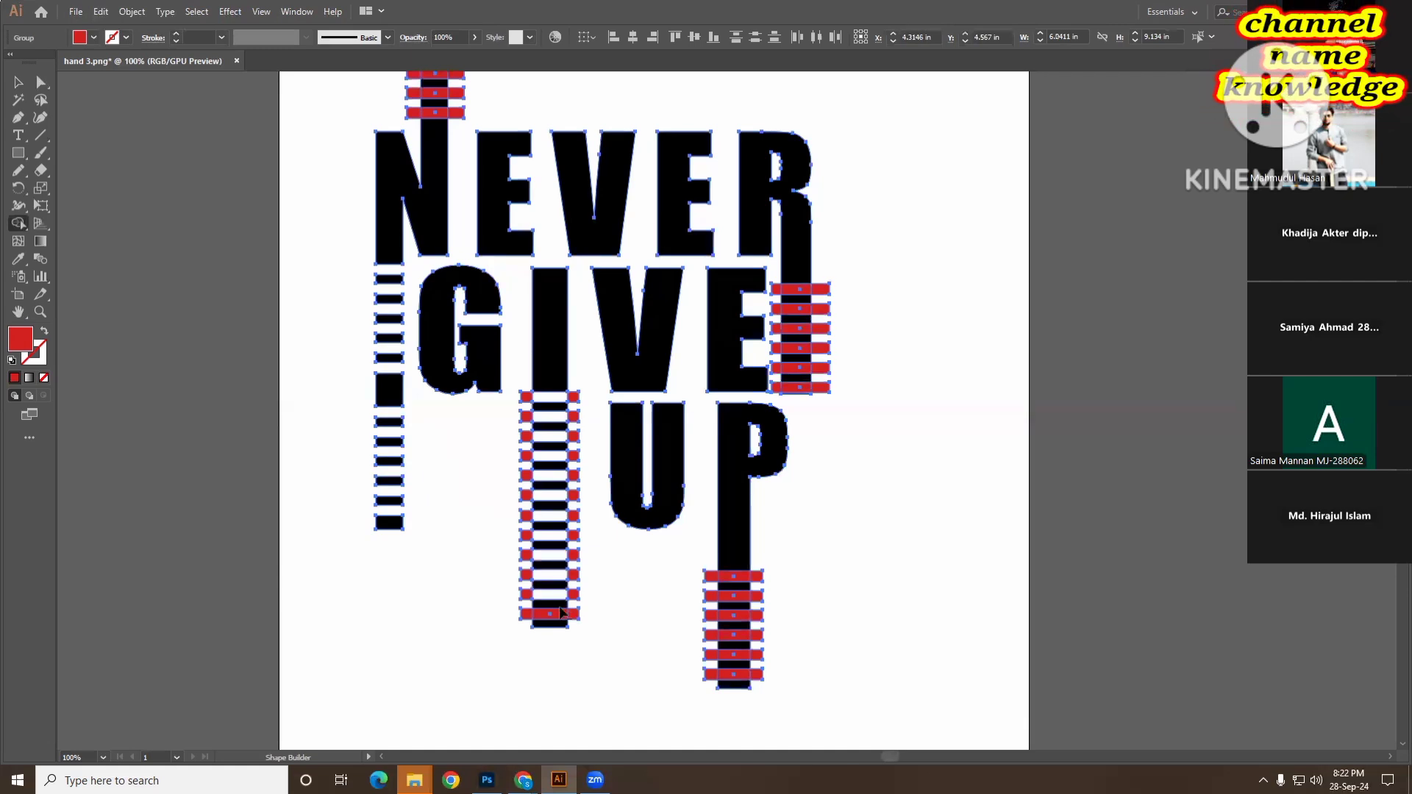
{"action": "left_click", "coordinate": [559, 615], "text": "alt"}
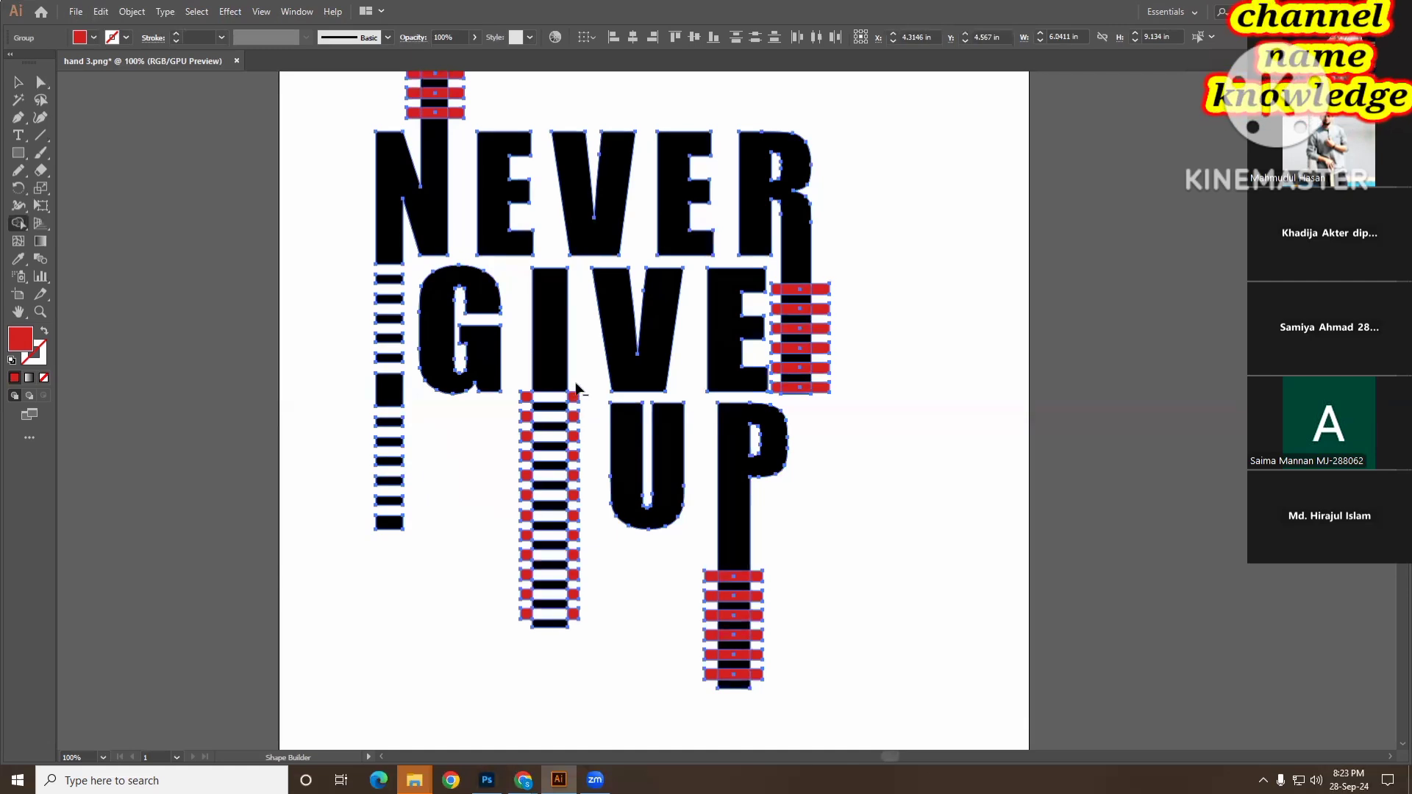
- Remove the protruding red ends on both sides of the I's extended stem, undoing the first cut that catches the black stripes
{"action": "left_click_drag", "start_coordinate": [576, 387], "coordinate": [576, 621]}
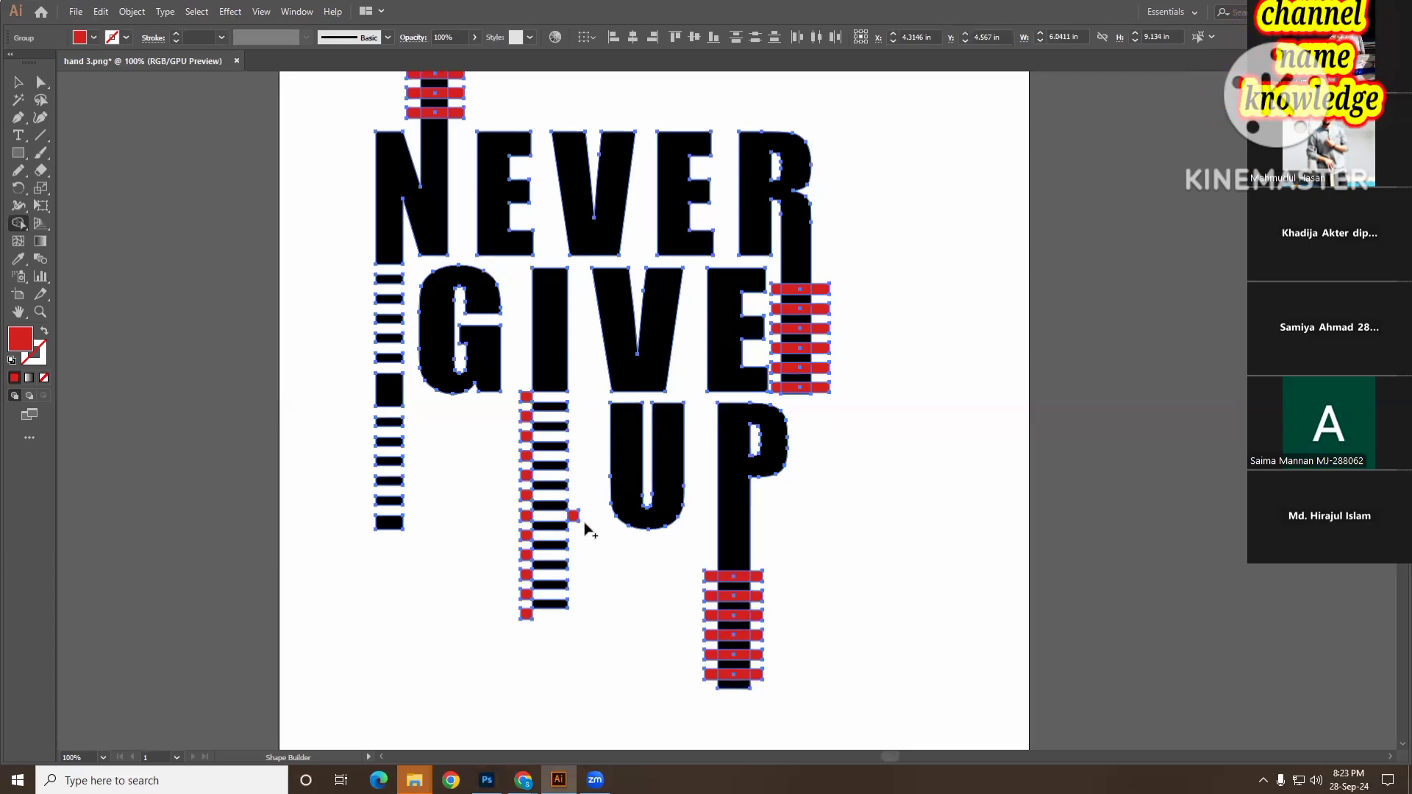
{"action": "key", "text": "ctrl+z"}
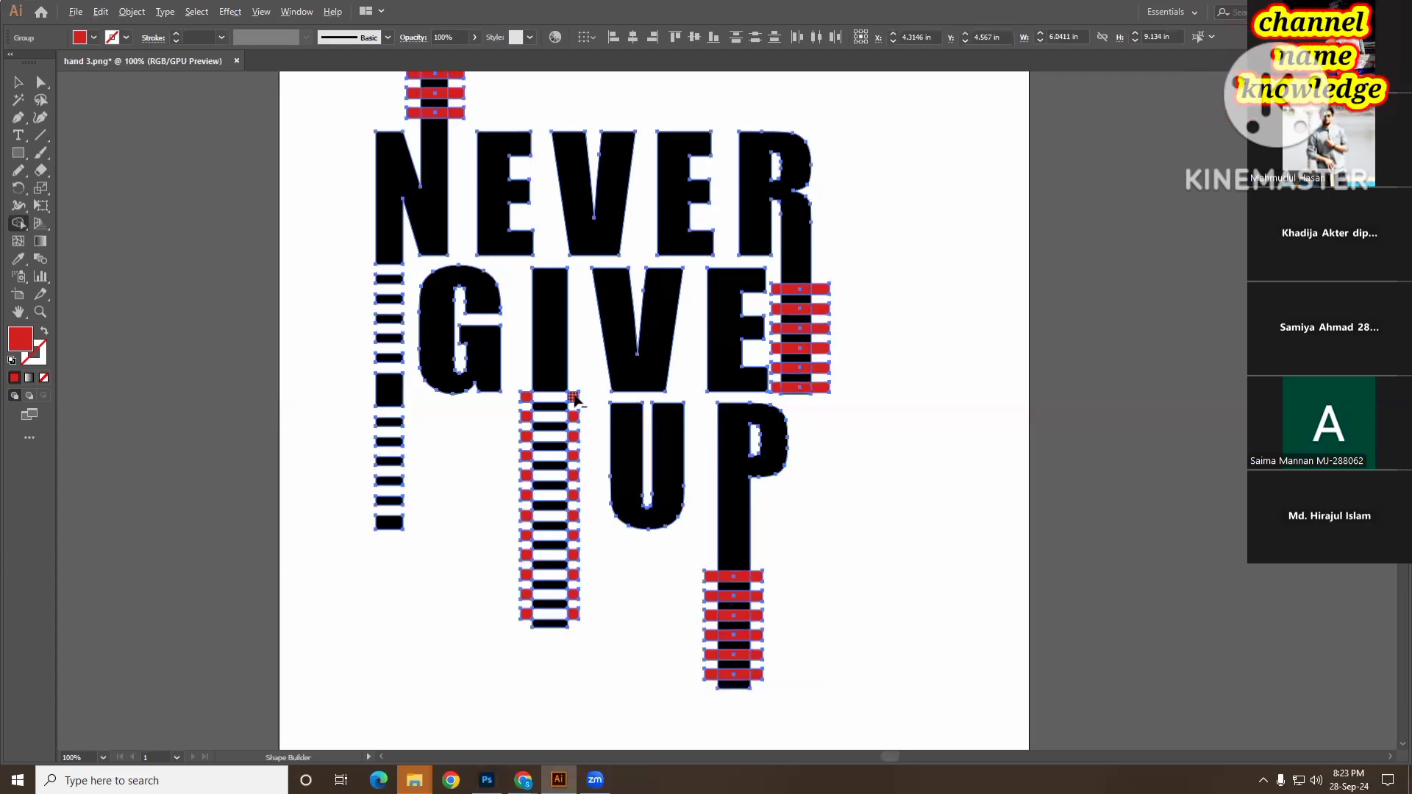
{"action": "left_click_drag", "start_coordinate": [575, 399], "coordinate": [578, 623]}
{"action": "left_click_drag", "start_coordinate": [572, 471], "coordinate": [578, 582]}
{"action": "left_click_drag", "start_coordinate": [518, 378], "coordinate": [521, 633]}
- Cut the stripe group out of the lower end of the P's stem, including its protruding red ends
{"action": "scroll", "coordinate": [1242, 285], "scroll_direction": "down", "scroll_amount": 3}
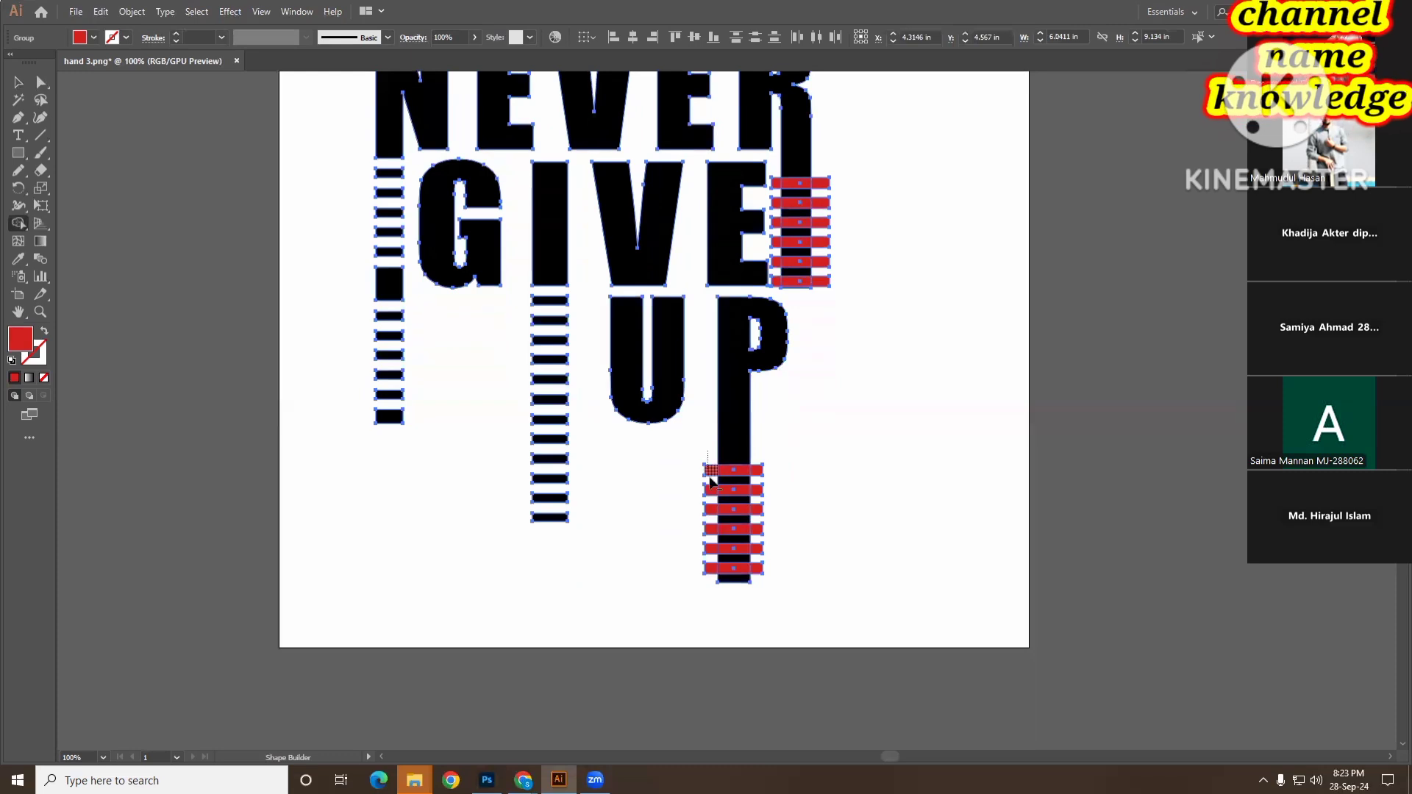
{"action": "left_click_drag", "start_coordinate": [710, 567], "coordinate": [732, 587]}
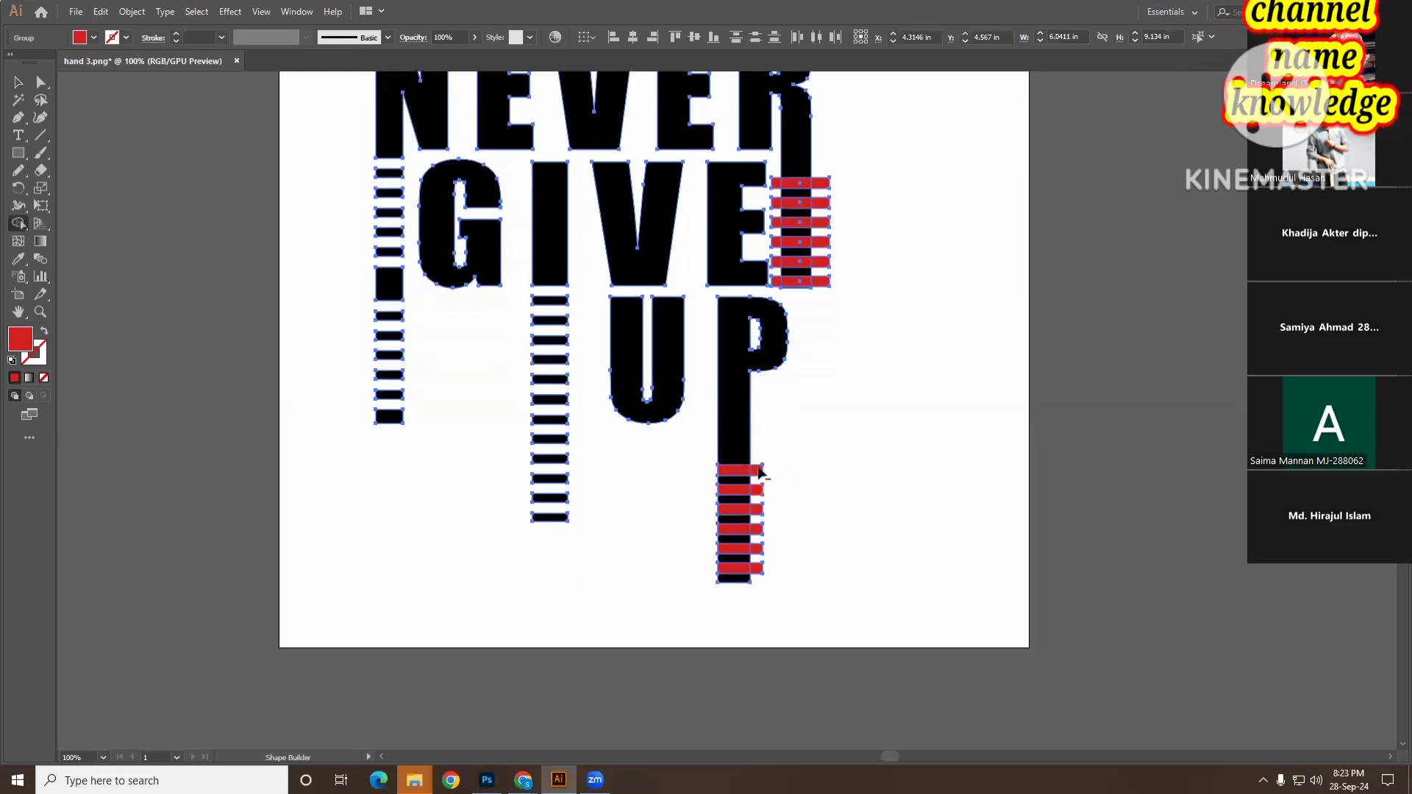
{"action": "mouse_move", "coordinate": [759, 471]}
{"action": "left_mouse_down"}
{"action": "mouse_move", "coordinate": [764, 579]}
{"action": "mouse_move", "coordinate": [733, 550]}
{"action": "mouse_move", "coordinate": [741, 481]}
{"action": "left_mouse_up"}
{"action": "left_click", "coordinate": [736, 568]}
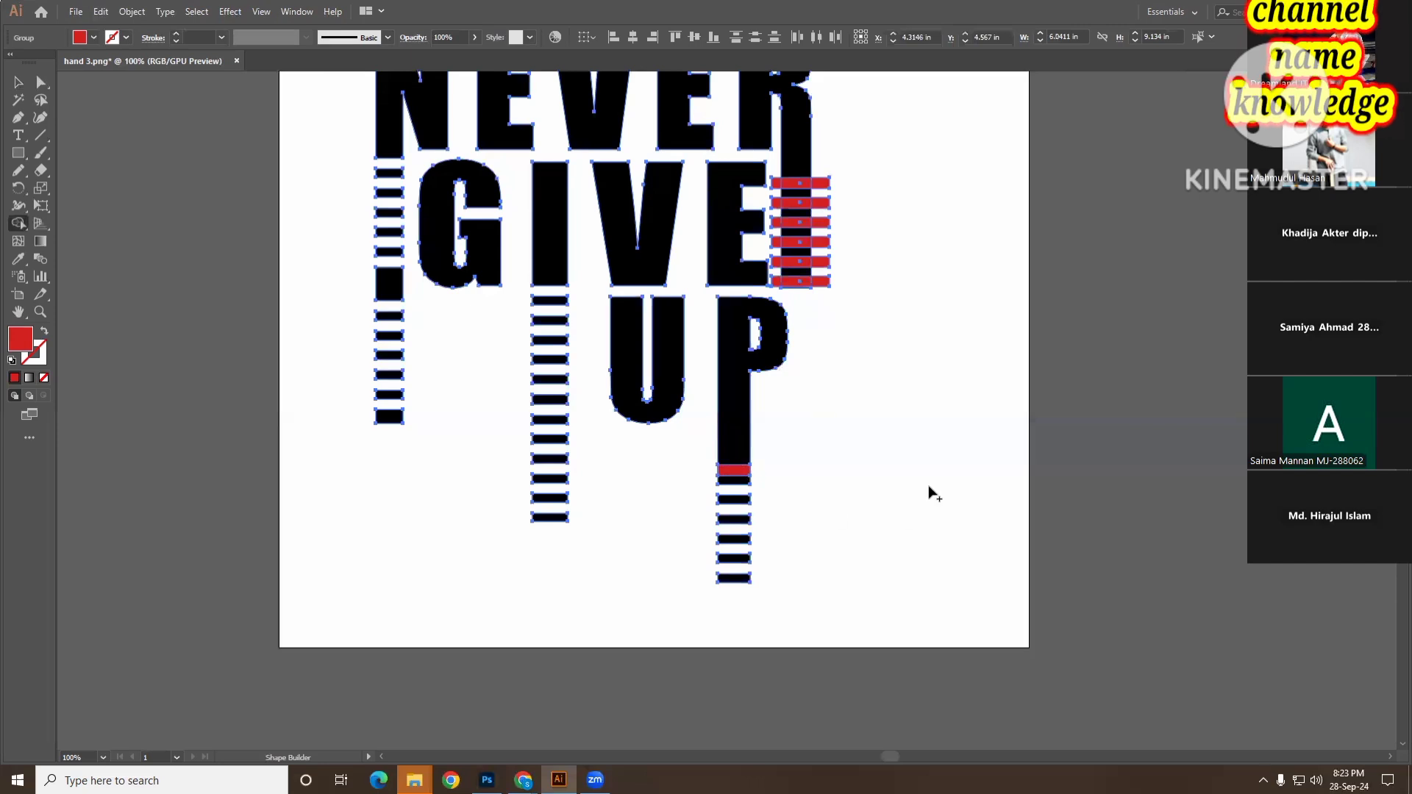
{"action": "left_click_drag", "start_coordinate": [731, 473], "coordinate": [733, 455]}
- Cut the stripe group out of the R's extended leg beside GIVE, including its protruding red ends
{"action": "scroll", "coordinate": [870, 489], "scroll_direction": "up", "scroll_amount": 4}
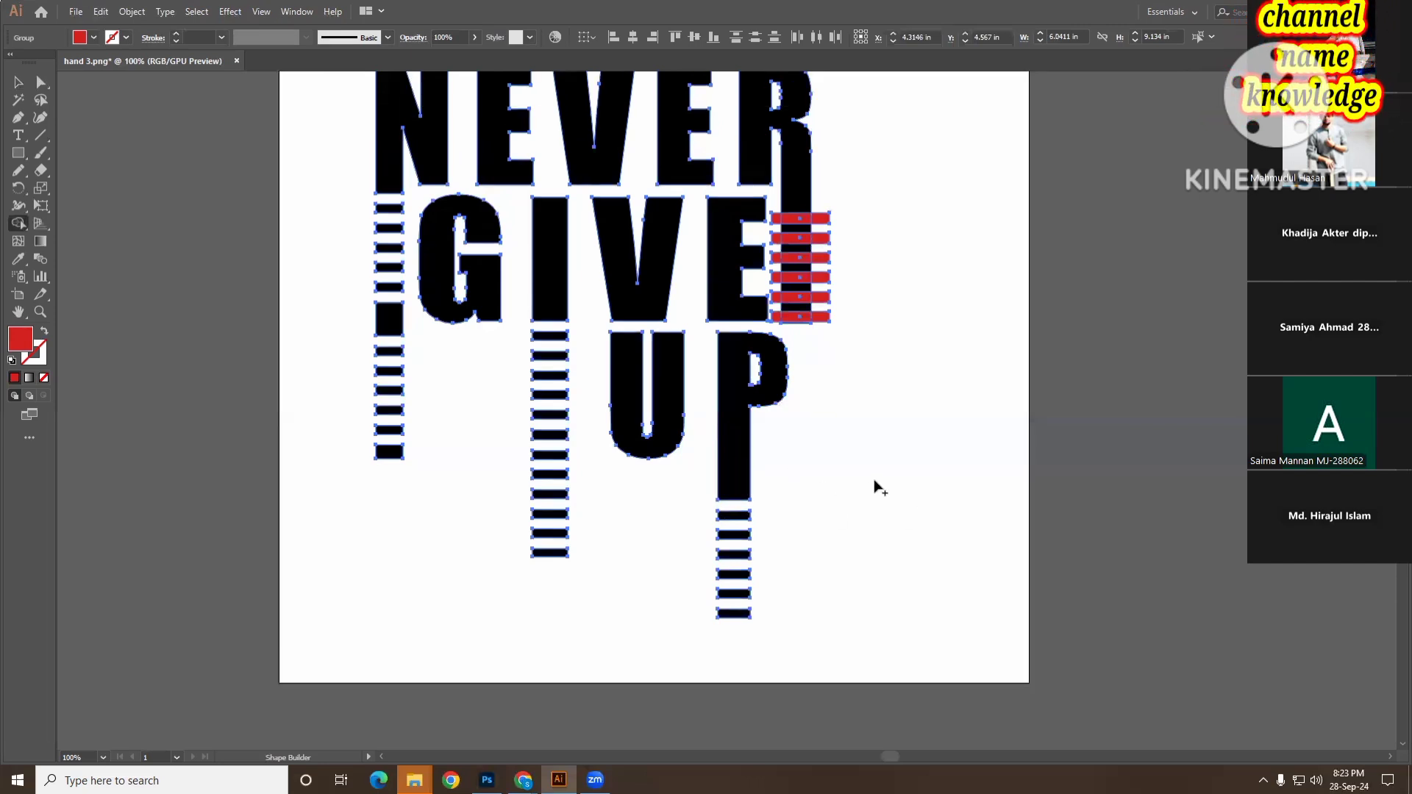
{"action": "left_click_drag", "start_coordinate": [818, 296], "coordinate": [819, 413]}
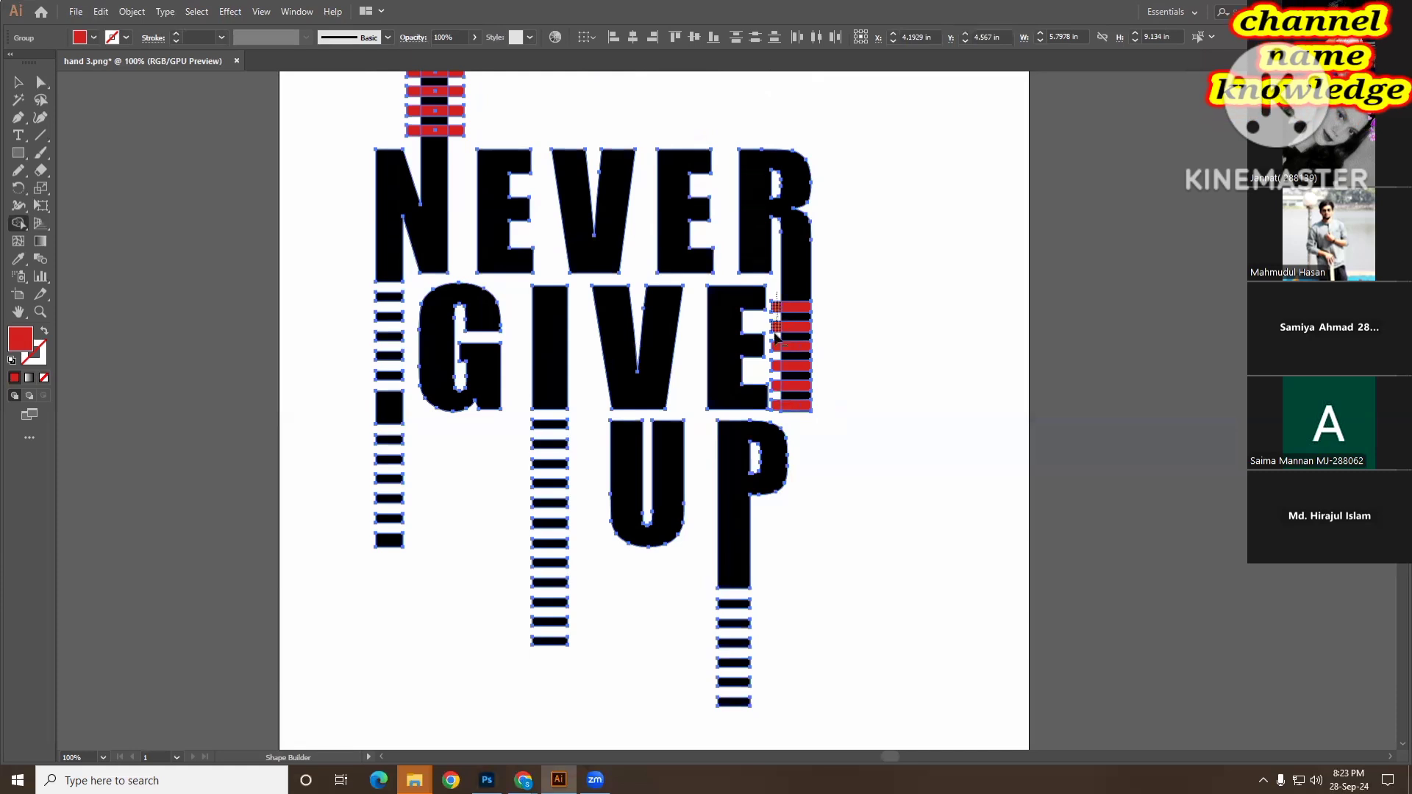
{"action": "left_click", "coordinate": [778, 411], "text": "alt"}
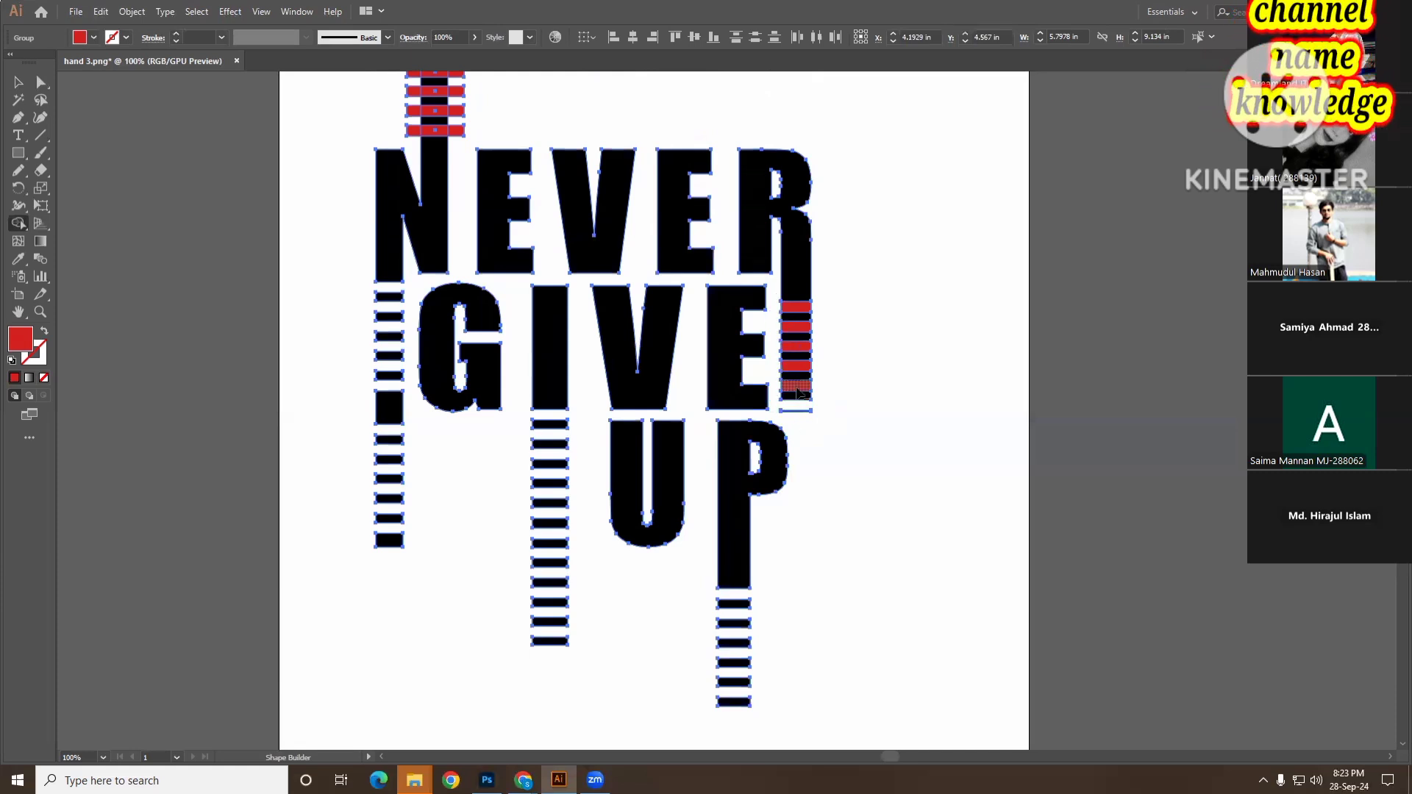
{"action": "left_click_drag", "start_coordinate": [800, 394], "coordinate": [802, 315]}
- Cut the stripe group out of the N's upward extension, including its protruding red ends, and deselect the design
{"action": "scroll", "coordinate": [883, 490], "scroll_direction": "up", "scroll_amount": 5}
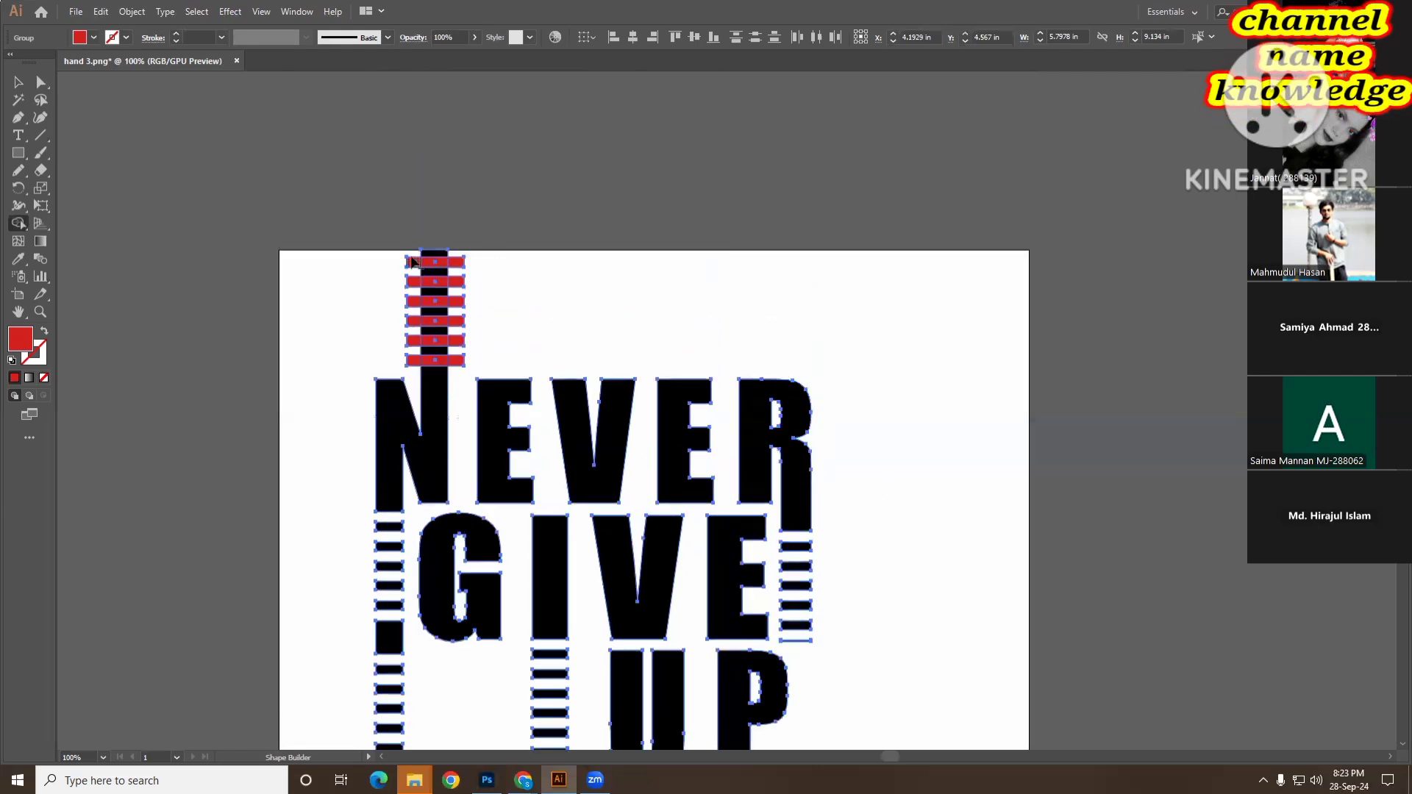
{"action": "left_click_drag", "start_coordinate": [407, 257], "coordinate": [417, 370]}
{"action": "left_click_drag", "start_coordinate": [460, 250], "coordinate": [459, 315]}
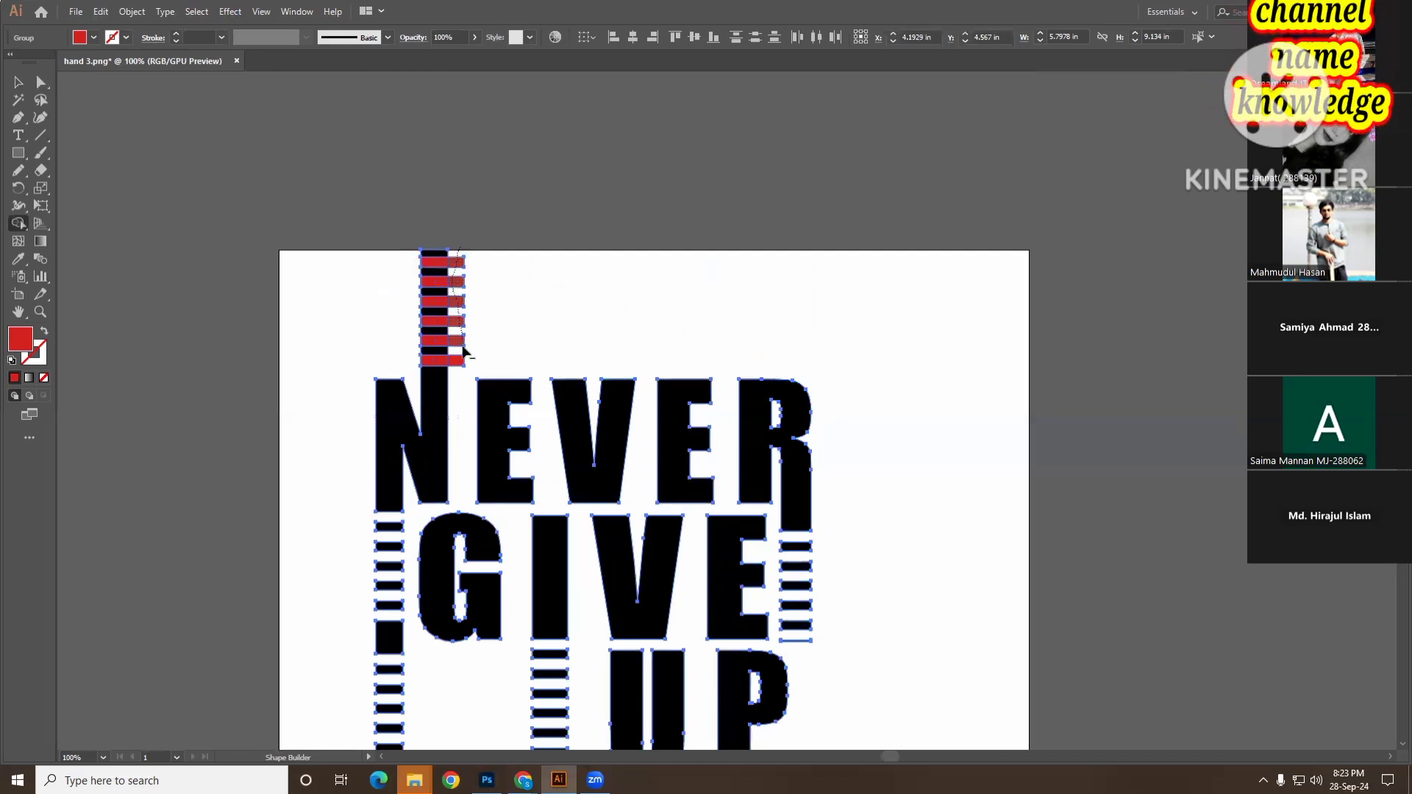
{"action": "left_click_drag", "start_coordinate": [461, 363], "coordinate": [461, 368]}
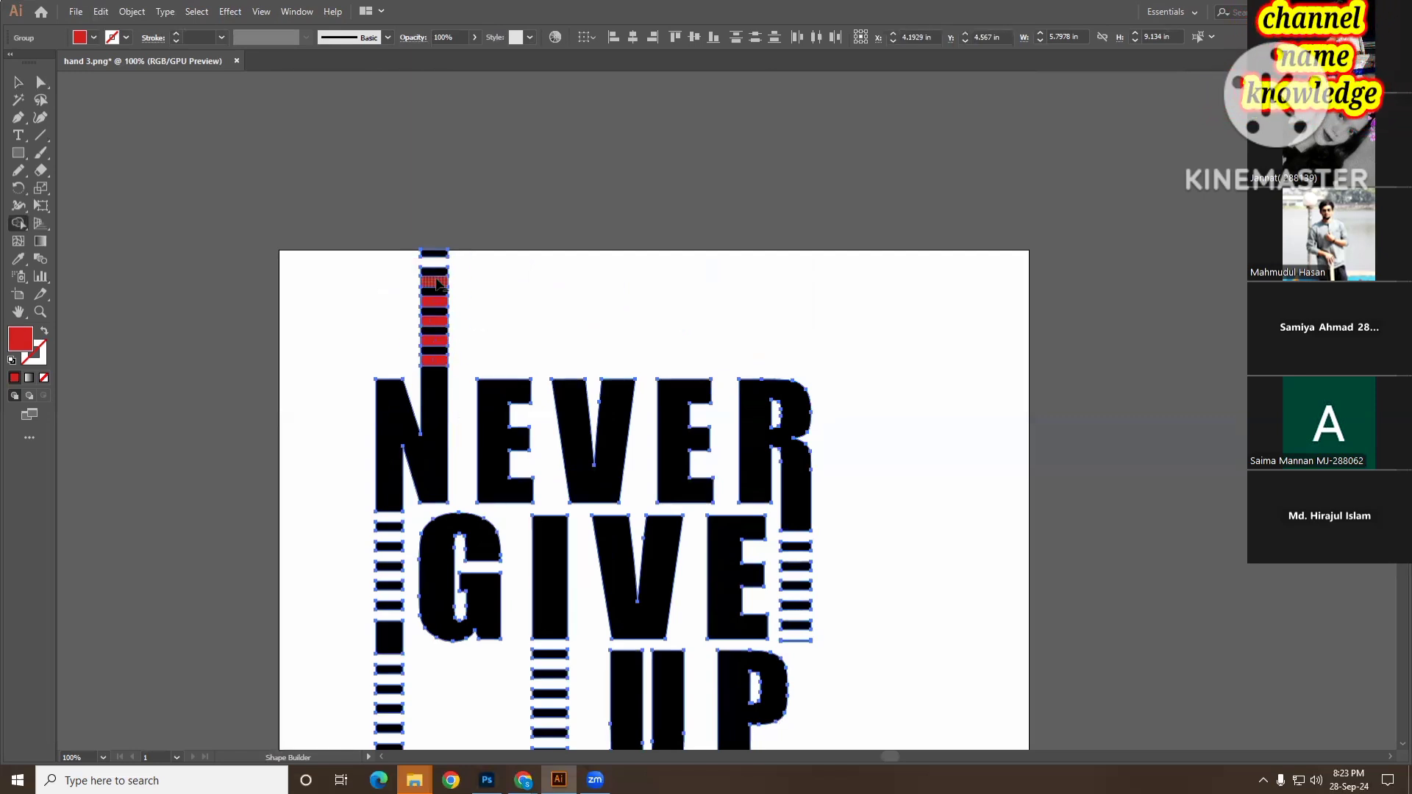
{"action": "left_click_drag", "start_coordinate": [438, 284], "coordinate": [439, 367]}
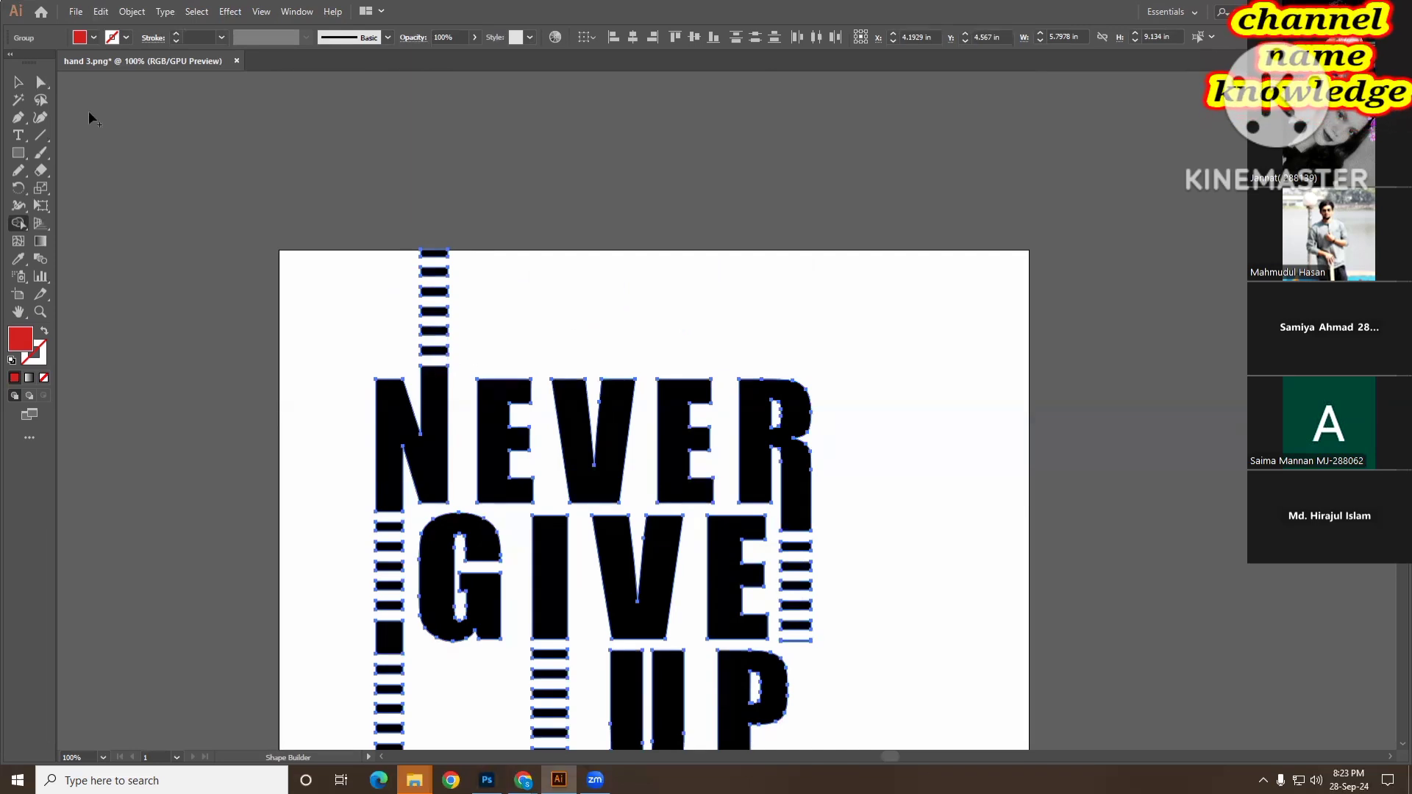
{"action": "left_click", "coordinate": [19, 83]}
{"action": "left_click", "coordinate": [838, 271]}
- Examine the striped lettering, including how NEVER is grouped and the thin strip at the end of the R's leg
{"action": "scroll", "coordinate": [620, 346], "scroll_direction": "down", "scroll_amount": 1}
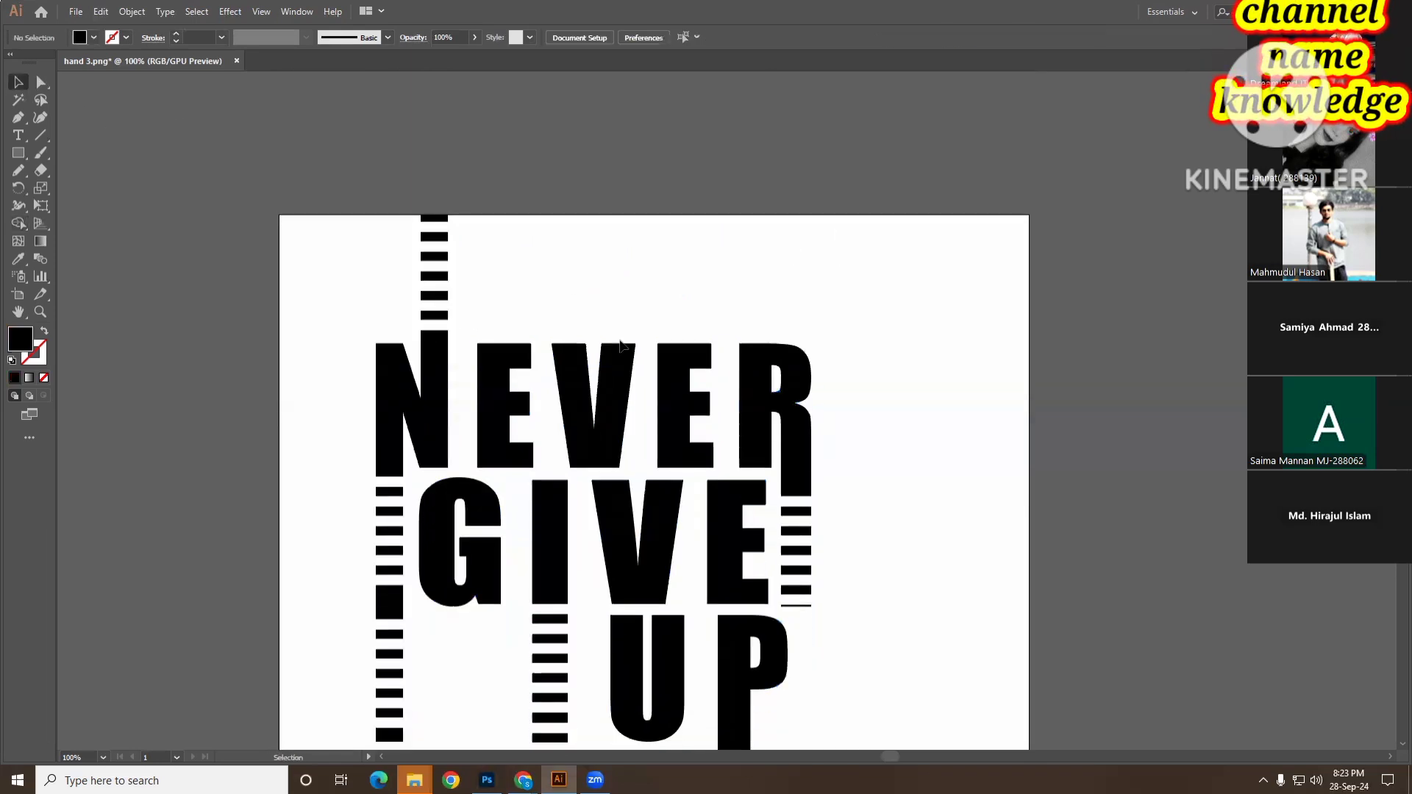
{"action": "left_click", "coordinate": [439, 360]}
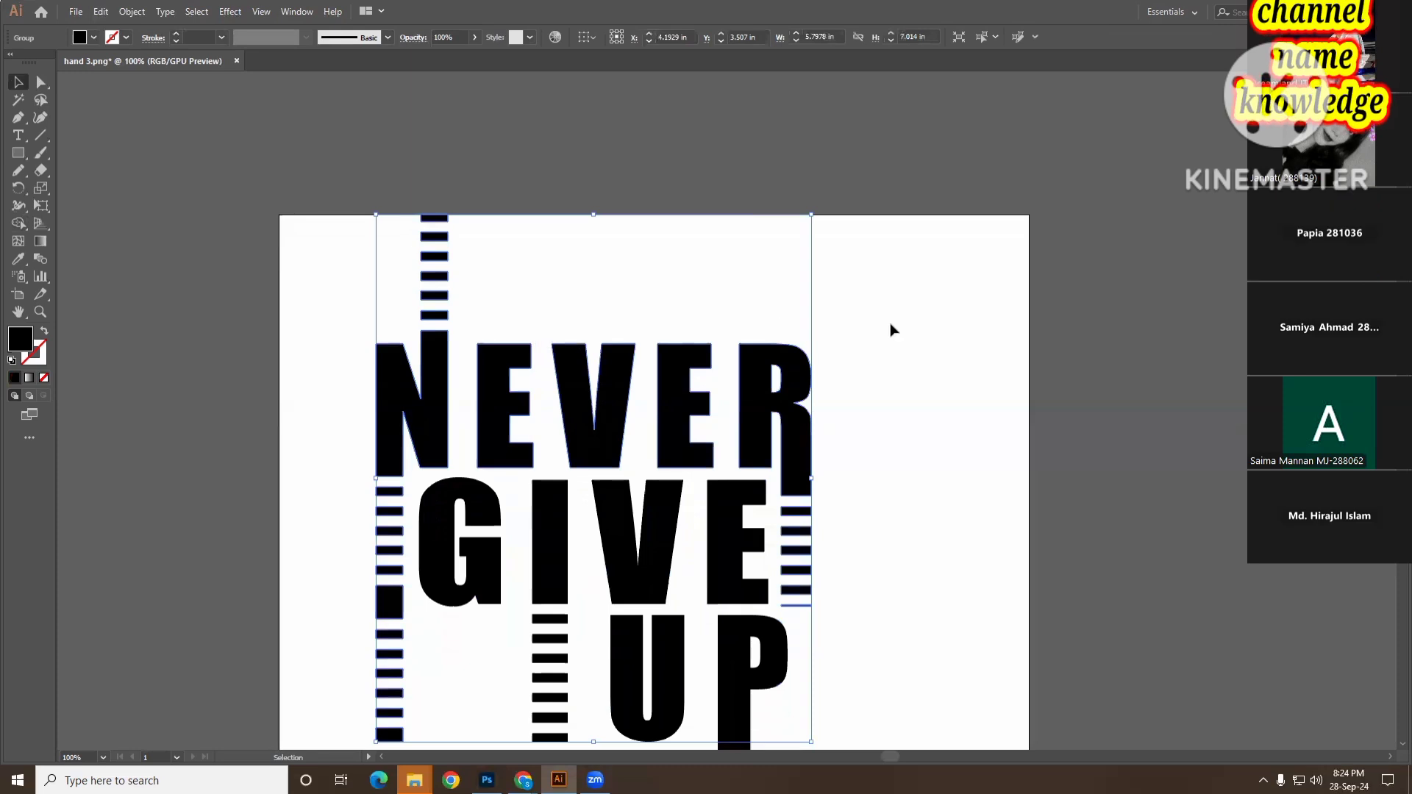
{"action": "left_click", "coordinate": [897, 382]}
{"action": "scroll", "coordinate": [890, 379], "scroll_direction": "down", "scroll_amount": 3}
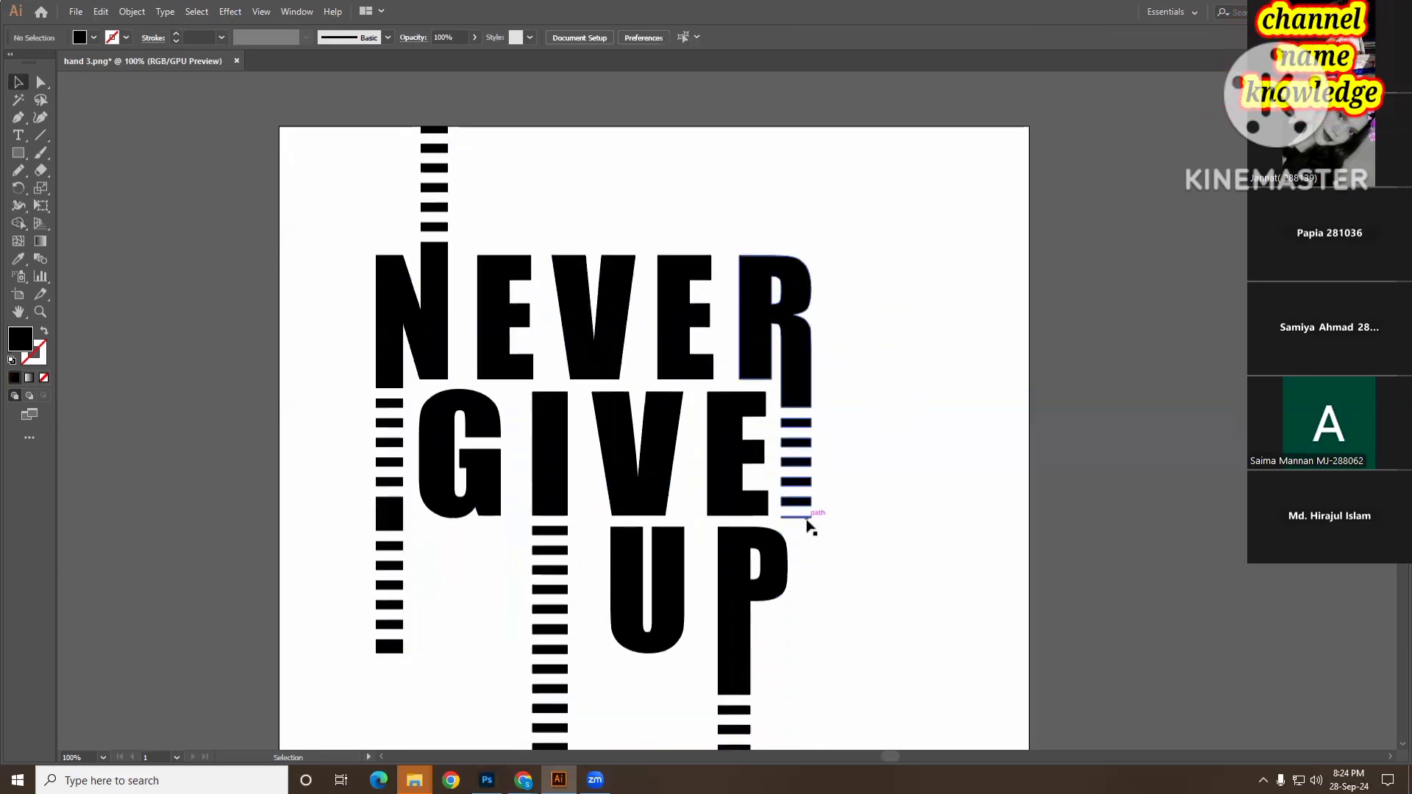
{"action": "left_click", "coordinate": [809, 518]}
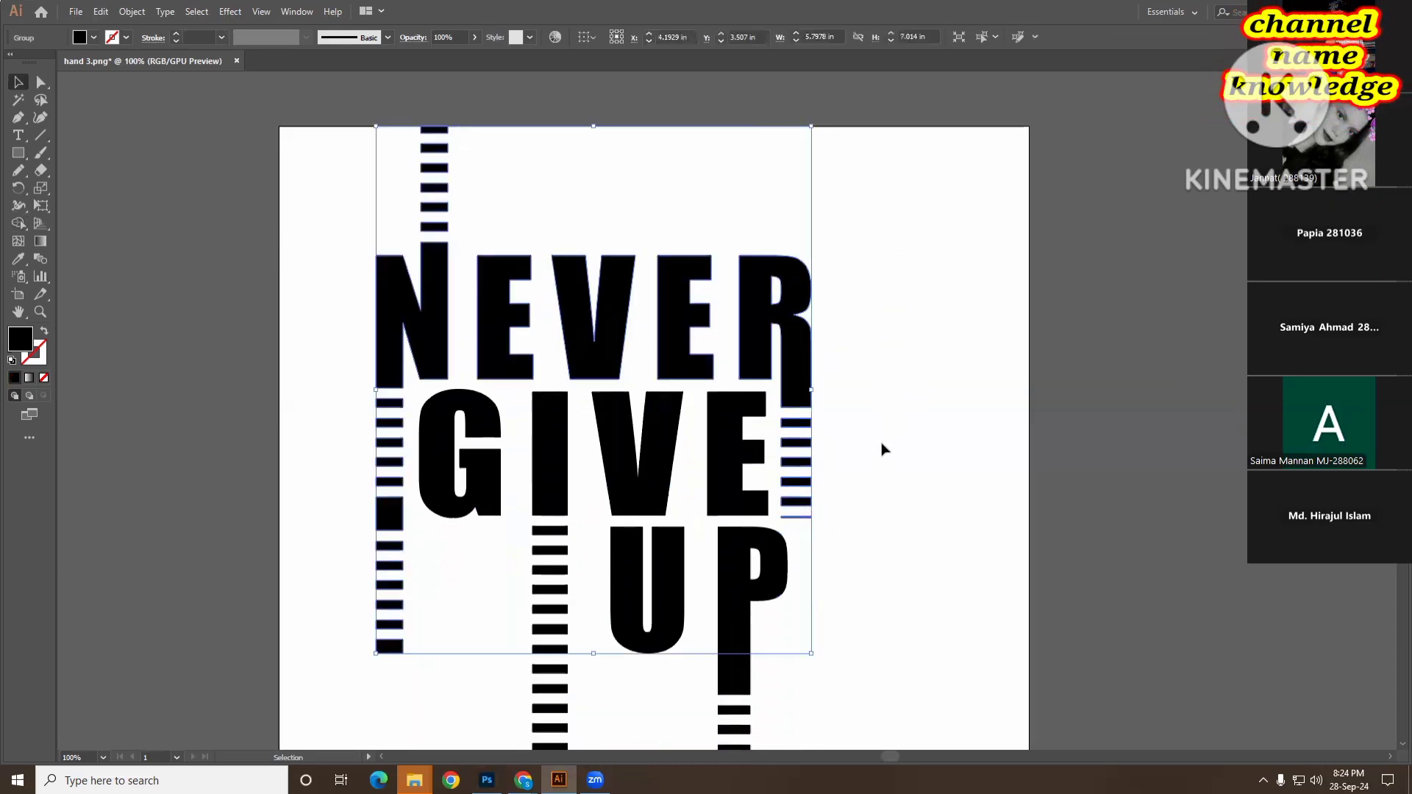
{"action": "scroll", "coordinate": [883, 449], "scroll_direction": "down", "scroll_amount": 2}
{"action": "left_click", "coordinate": [918, 439]}
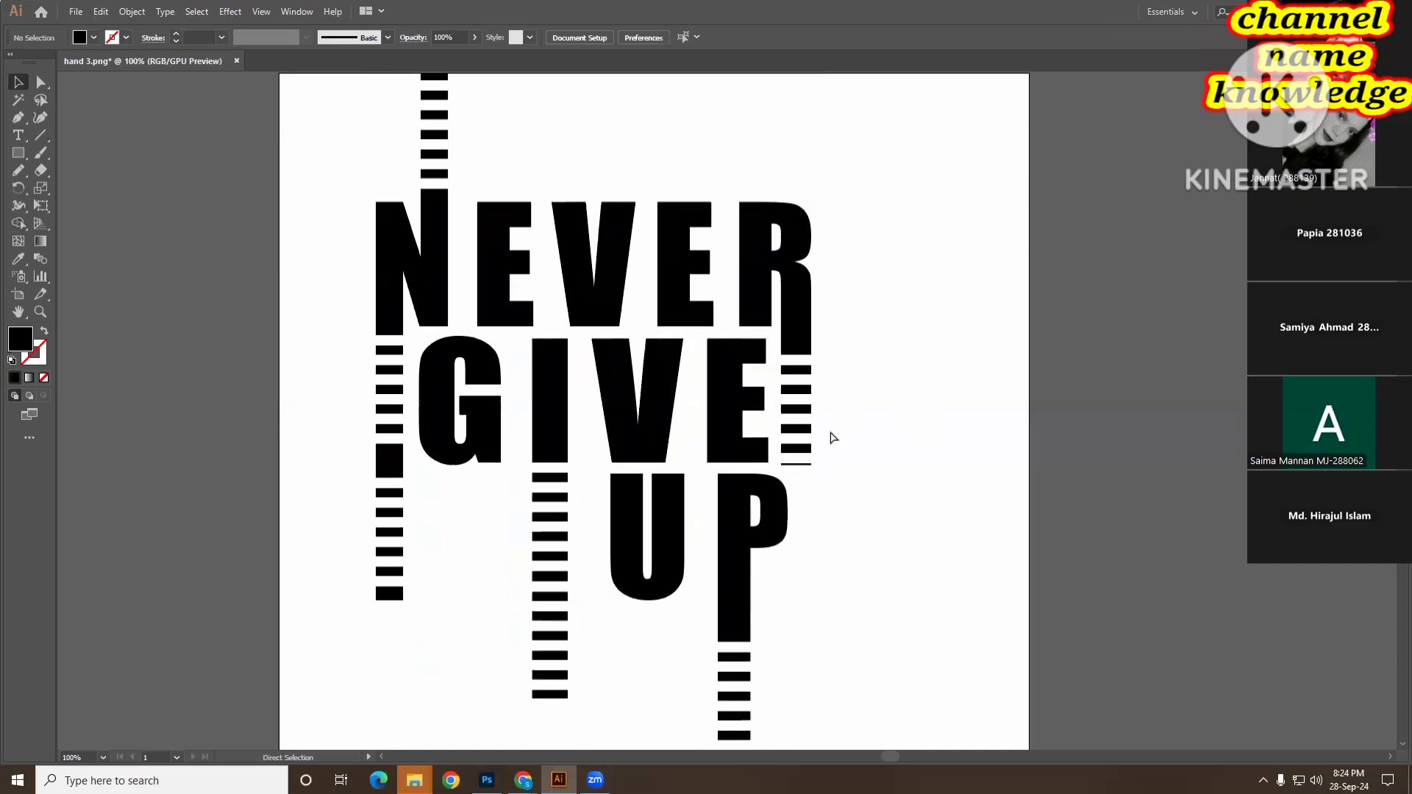
{"action": "left_click", "coordinate": [737, 431], "text": "alt"}
{"action": "scroll", "coordinate": [782, 463], "scroll_direction": "up", "scroll_amount": 2}
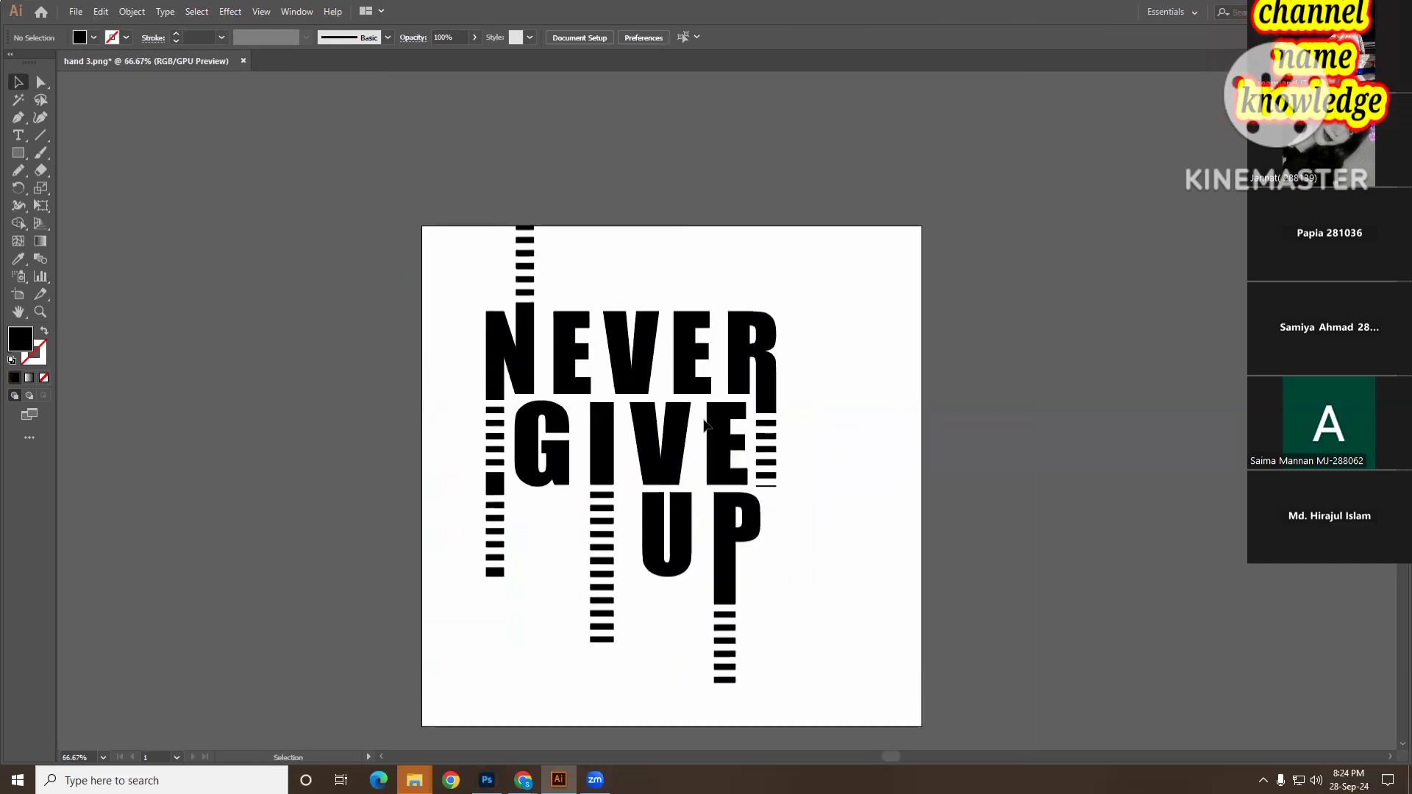
{"action": "key", "text": "ctrl+equal"}
{"action": "scroll", "coordinate": [765, 419], "scroll_direction": "up", "scroll_amount": 2}
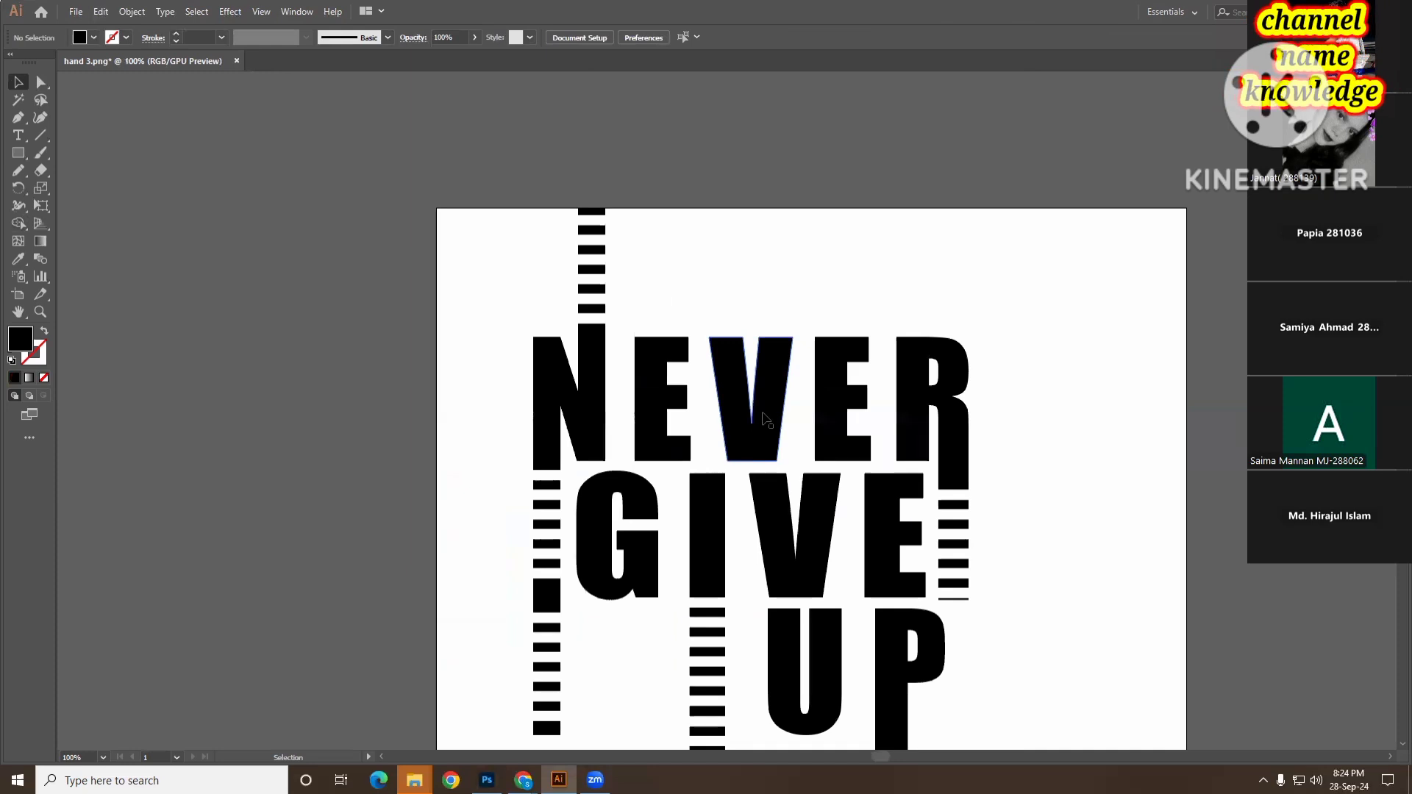
{"action": "scroll", "coordinate": [765, 419], "scroll_direction": "down", "scroll_amount": 5}
{"action": "scroll", "coordinate": [765, 415], "scroll_direction": "right", "scroll_amount": 2}
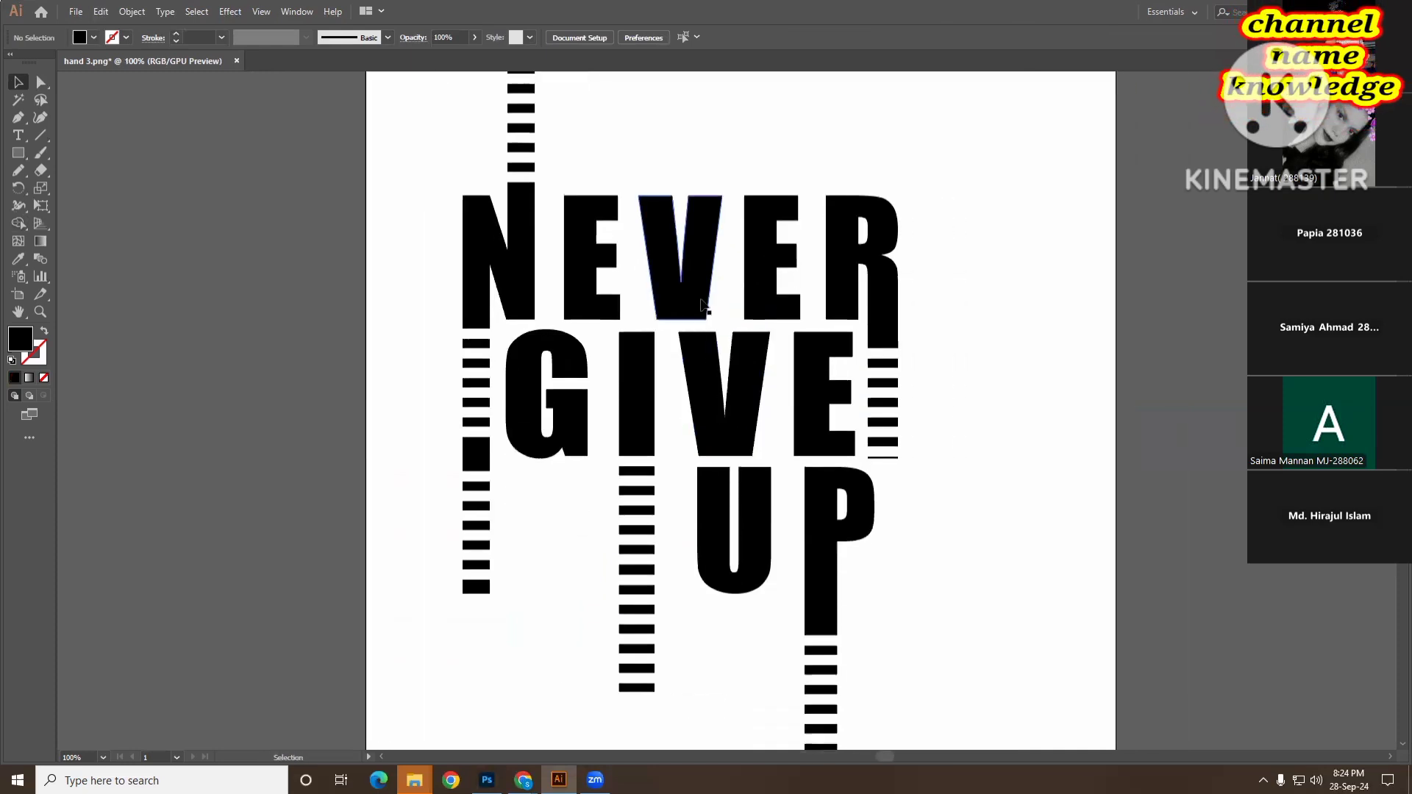
- Ungroup the word NEVER into separate letters and clear the selection
{"action": "left_click", "coordinate": [702, 306]}
{"action": "right_click", "coordinate": [702, 306]}
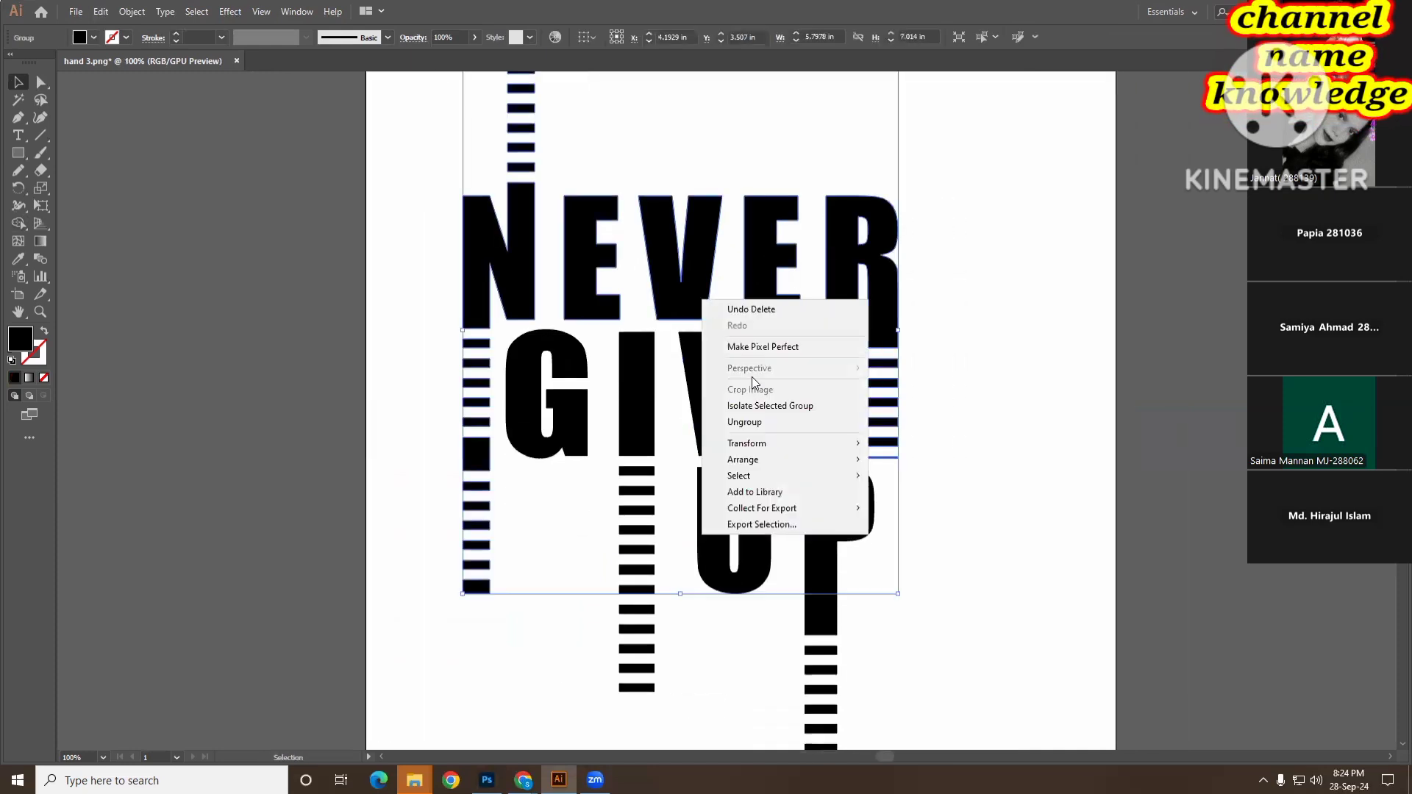
{"action": "left_click", "coordinate": [784, 417]}
{"action": "left_click", "coordinate": [998, 411]}
- Examine how the striped lettering is grouped by checking the N and R of NEVER, then the words GIVE and UP
{"action": "scroll", "coordinate": [997, 411], "scroll_direction": "up", "scroll_amount": 1}
{"action": "scroll", "coordinate": [997, 411], "scroll_direction": "up", "scroll_amount": 1}
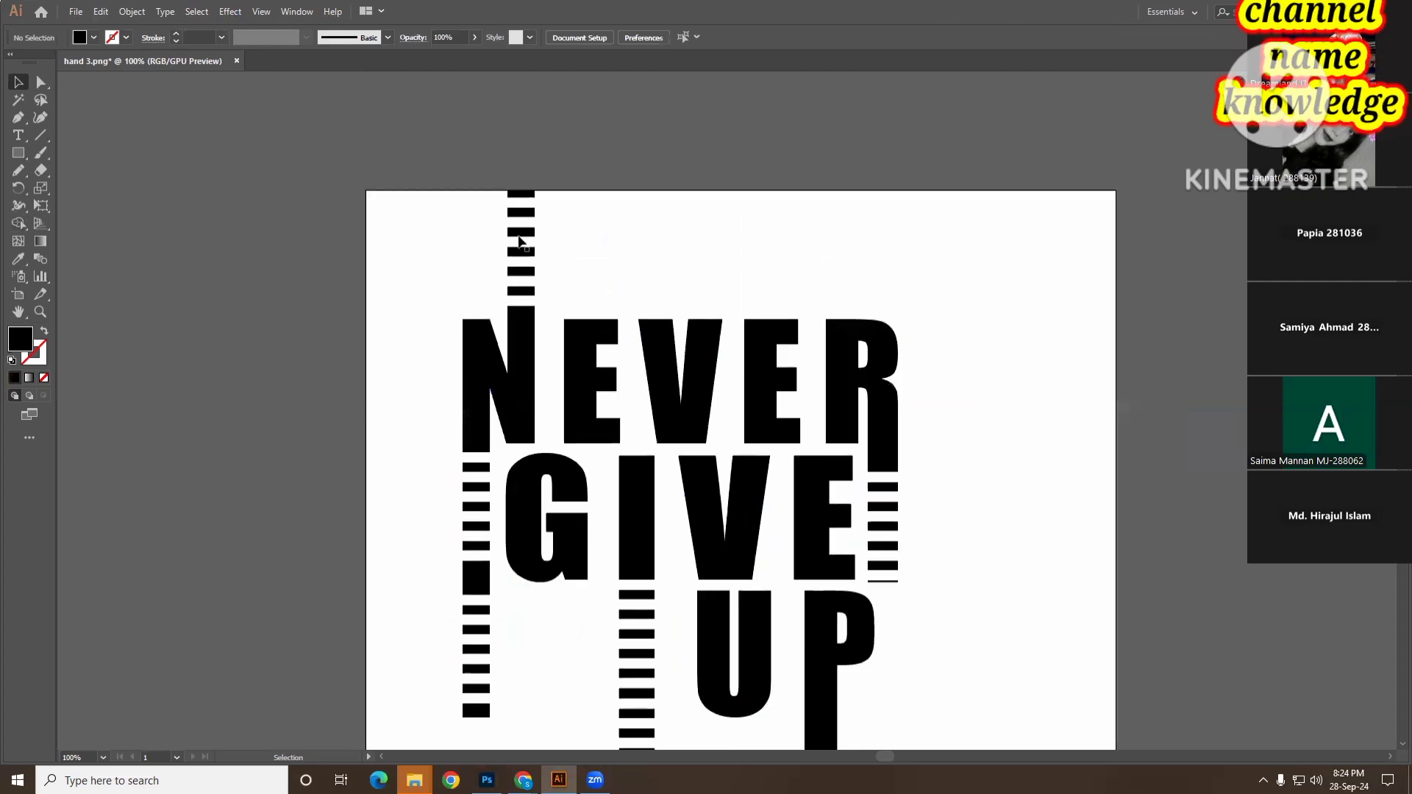
{"action": "left_click_drag", "start_coordinate": [467, 156], "coordinate": [540, 364]}
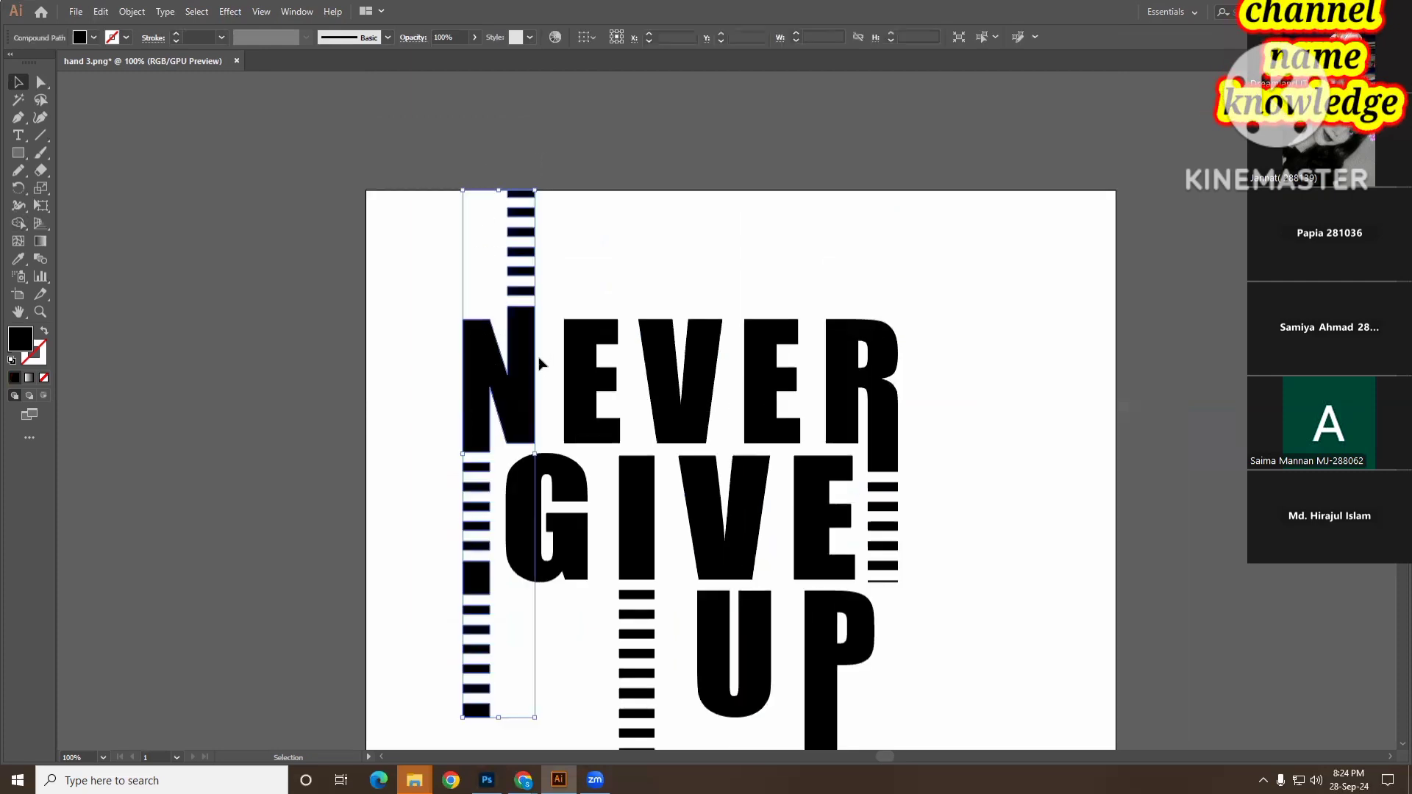
{"action": "left_click", "coordinate": [718, 258]}
{"action": "left_click", "coordinate": [477, 507]}
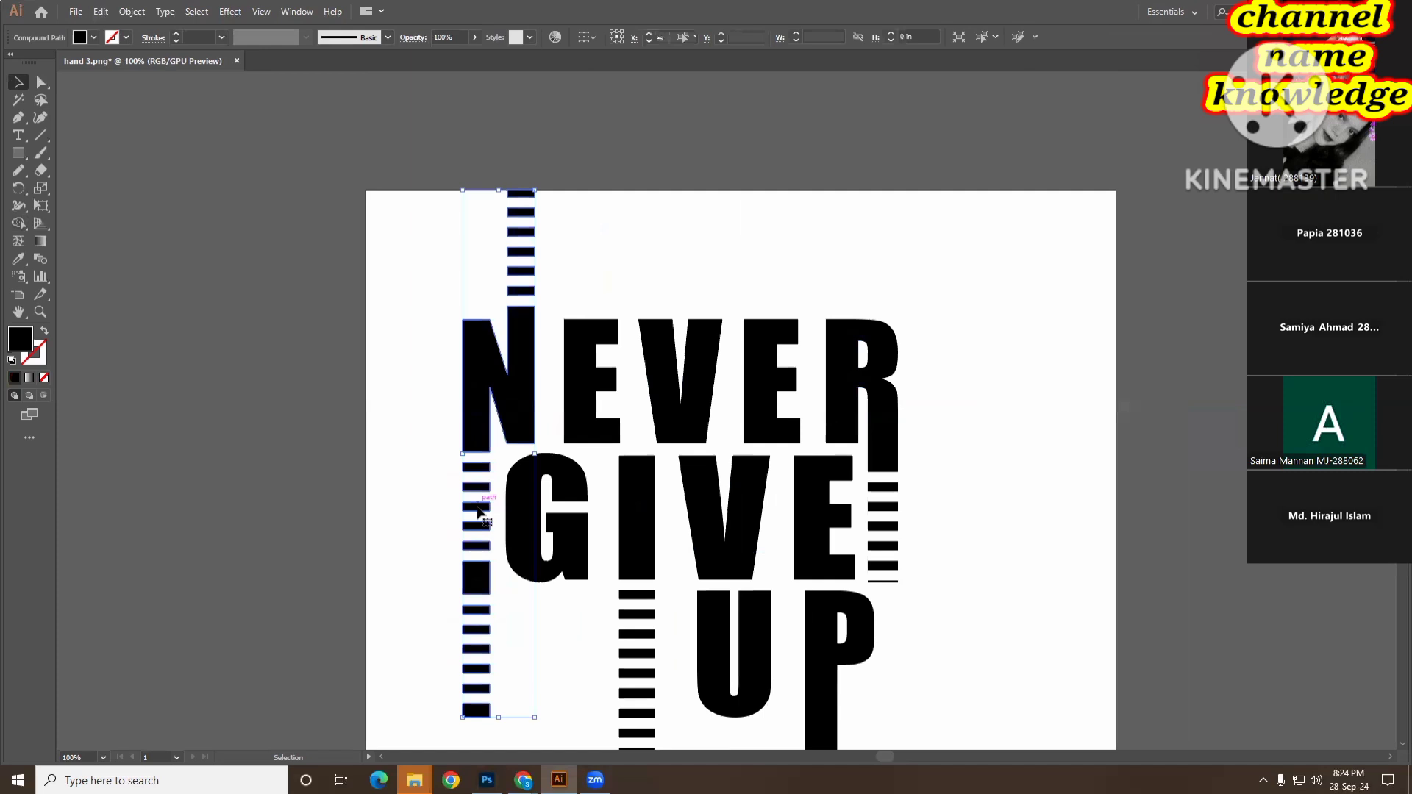
{"action": "left_click", "coordinate": [983, 552]}
{"action": "left_click", "coordinate": [890, 522]}
{"action": "scroll", "coordinate": [846, 515], "scroll_direction": "down", "scroll_amount": 3}
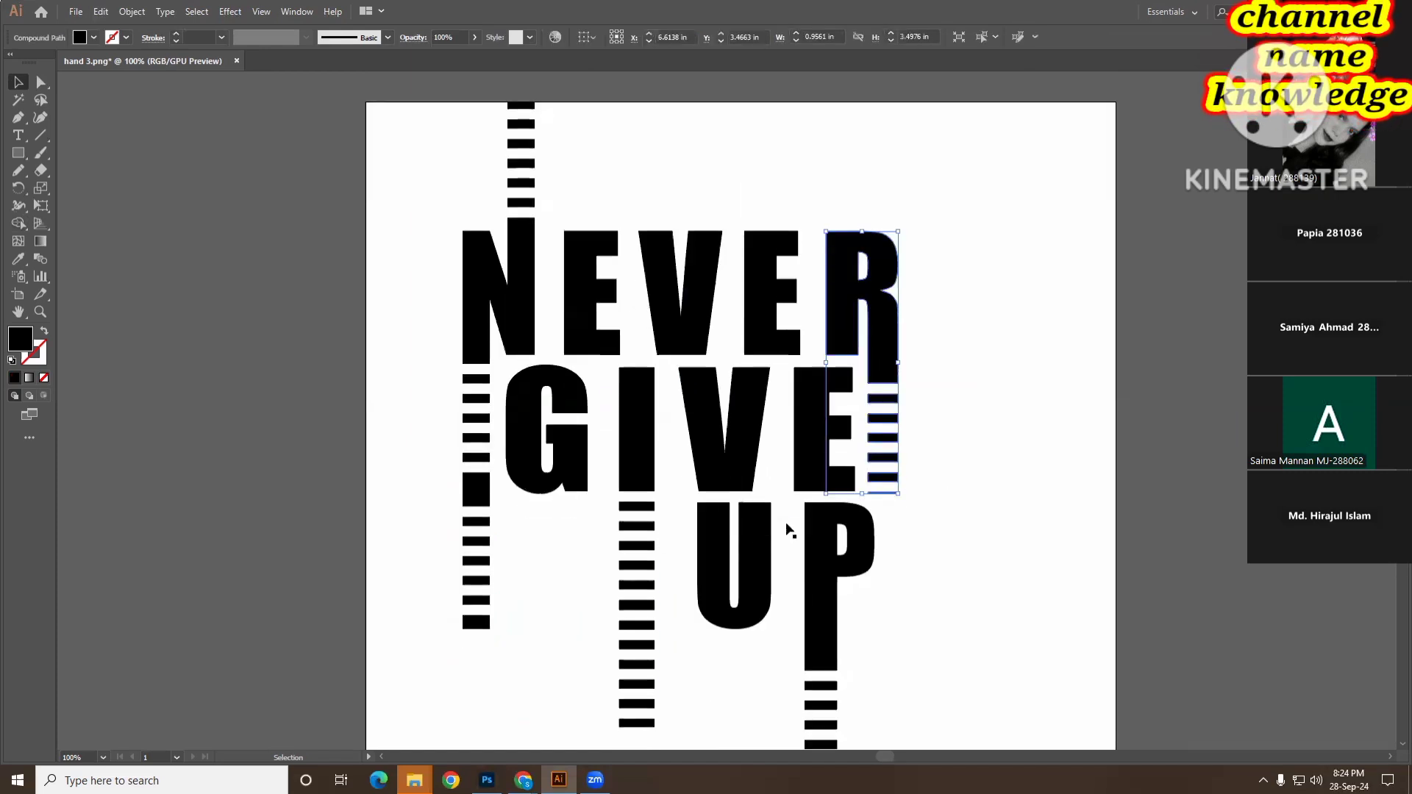
{"action": "left_click", "coordinate": [646, 539]}
{"action": "scroll", "coordinate": [823, 621], "scroll_direction": "down", "scroll_amount": 3}
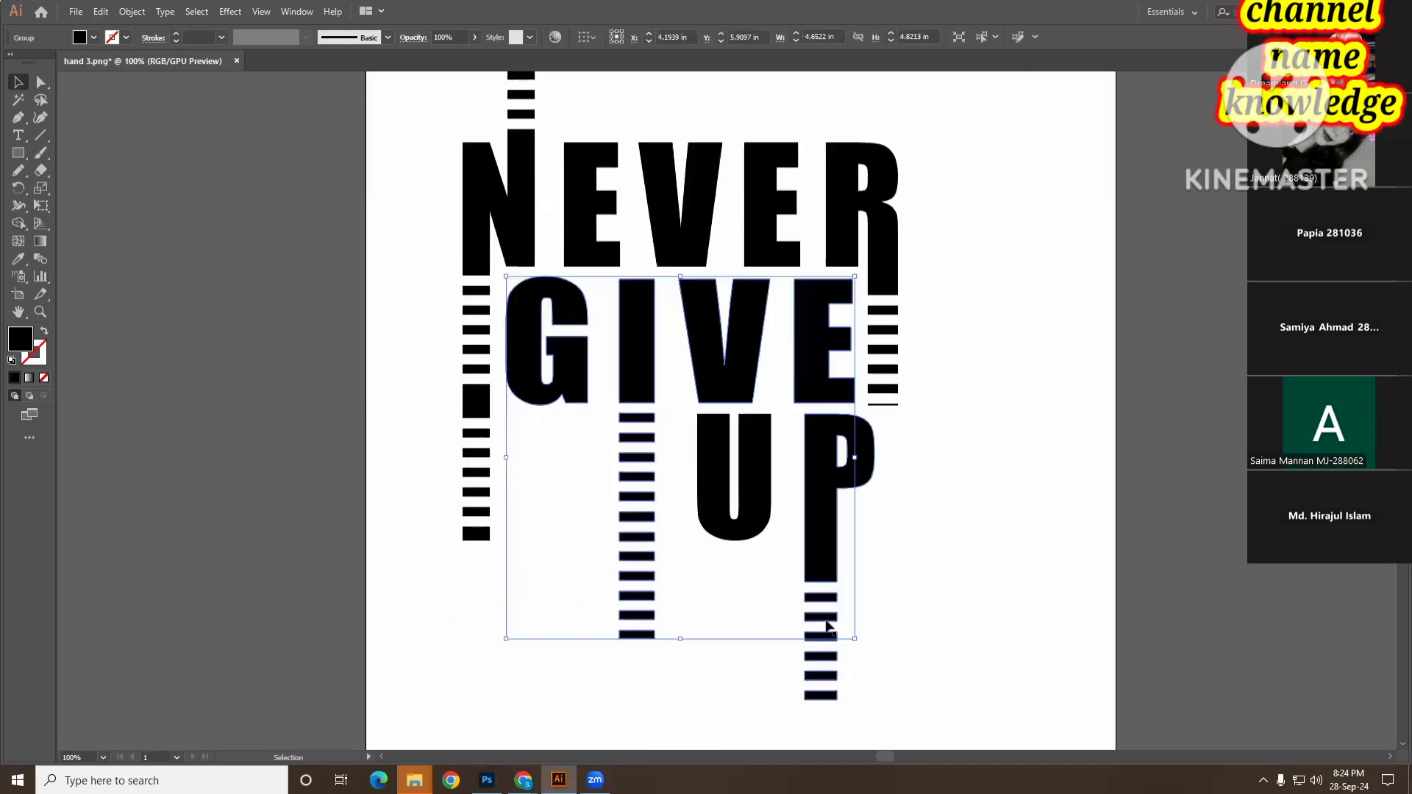
{"action": "left_click", "coordinate": [822, 608]}
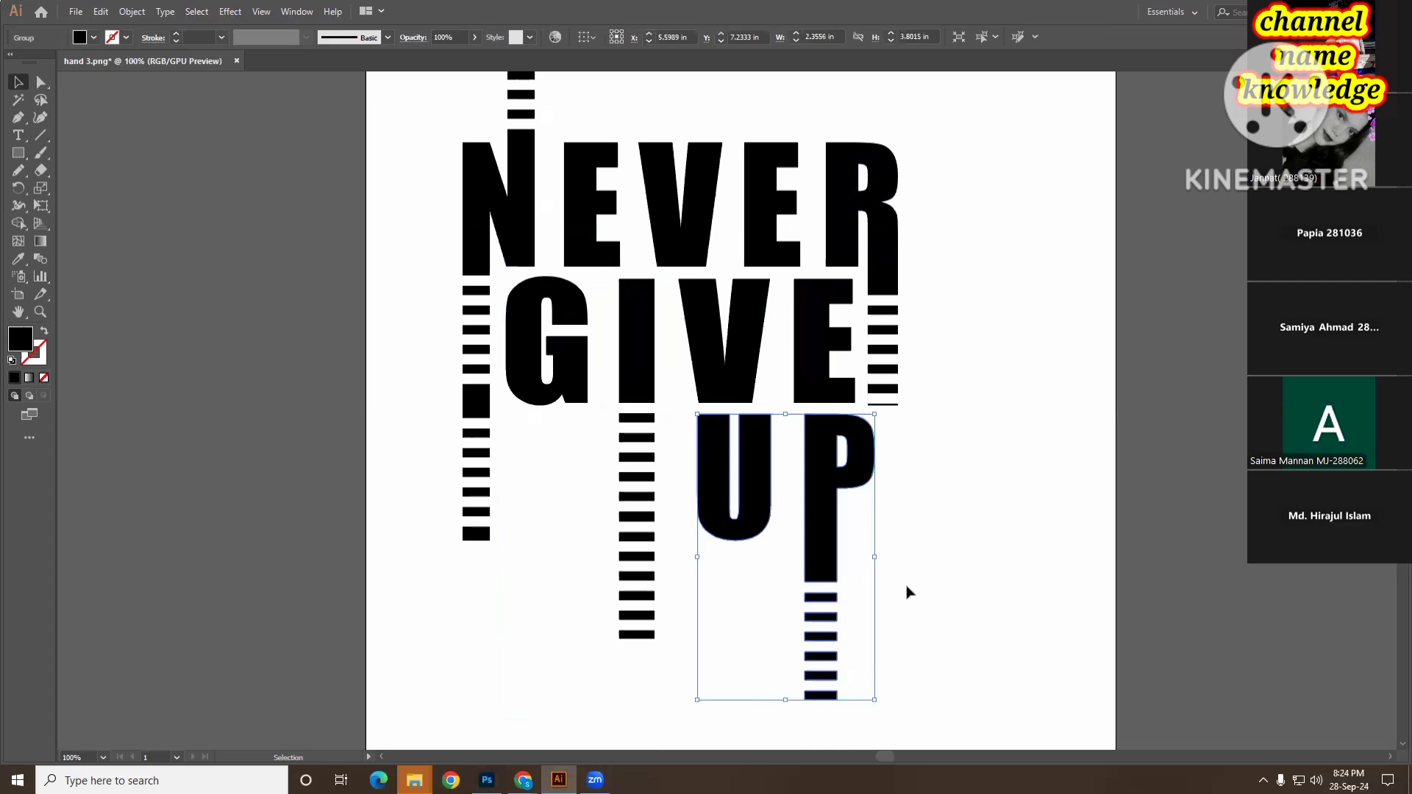
{"action": "left_click", "coordinate": [951, 581]}
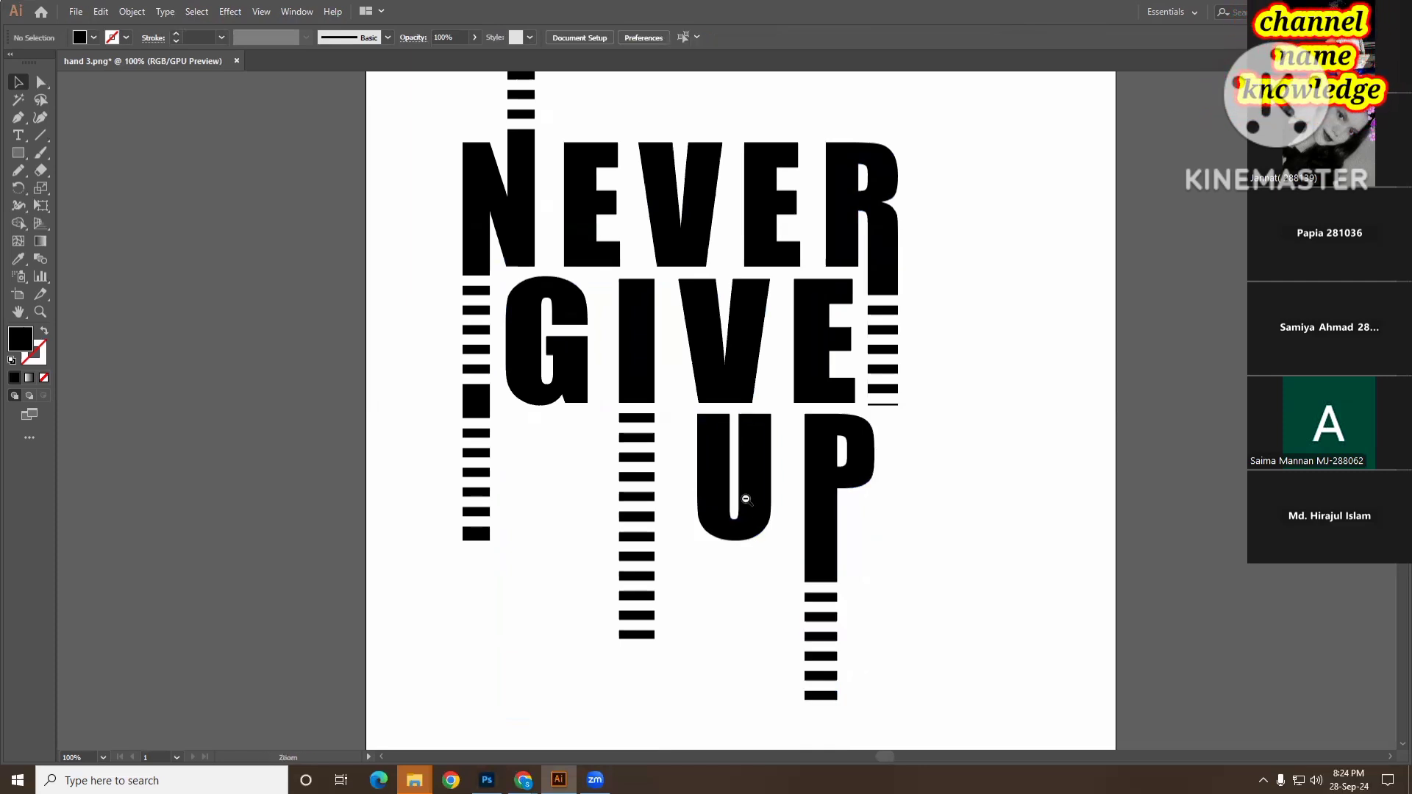
- Stretch the whole NEVER GIVE UP lettering horizontally to about 7.42 in wide and position it centrally within the artboard
{"action": "key", "text": "ctrl+minus"}
{"action": "scroll", "coordinate": [747, 505], "scroll_direction": "up", "scroll_amount": 1}
{"action": "key", "text": "ctrl+plus"}
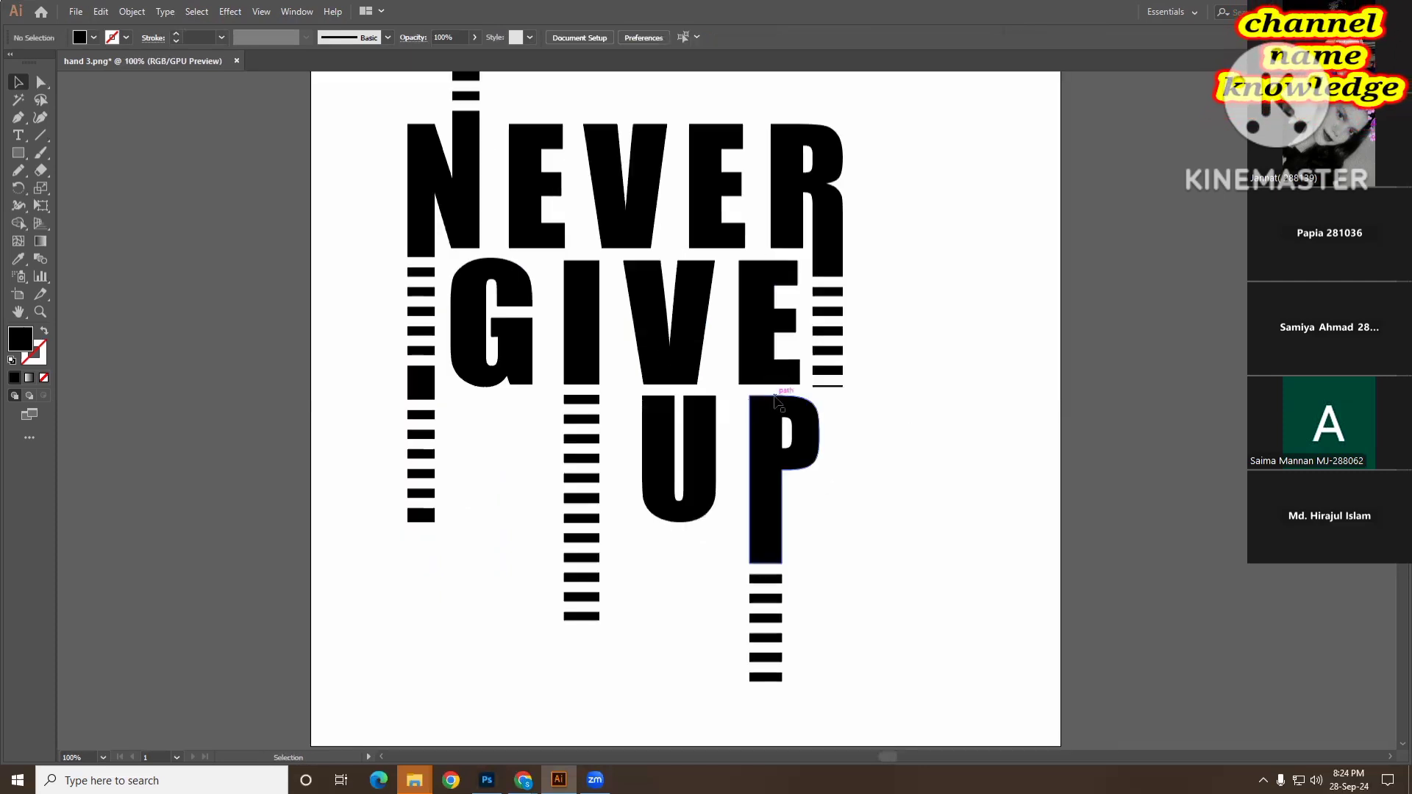
{"action": "left_click_drag", "start_coordinate": [408, 172], "coordinate": [819, 551]}
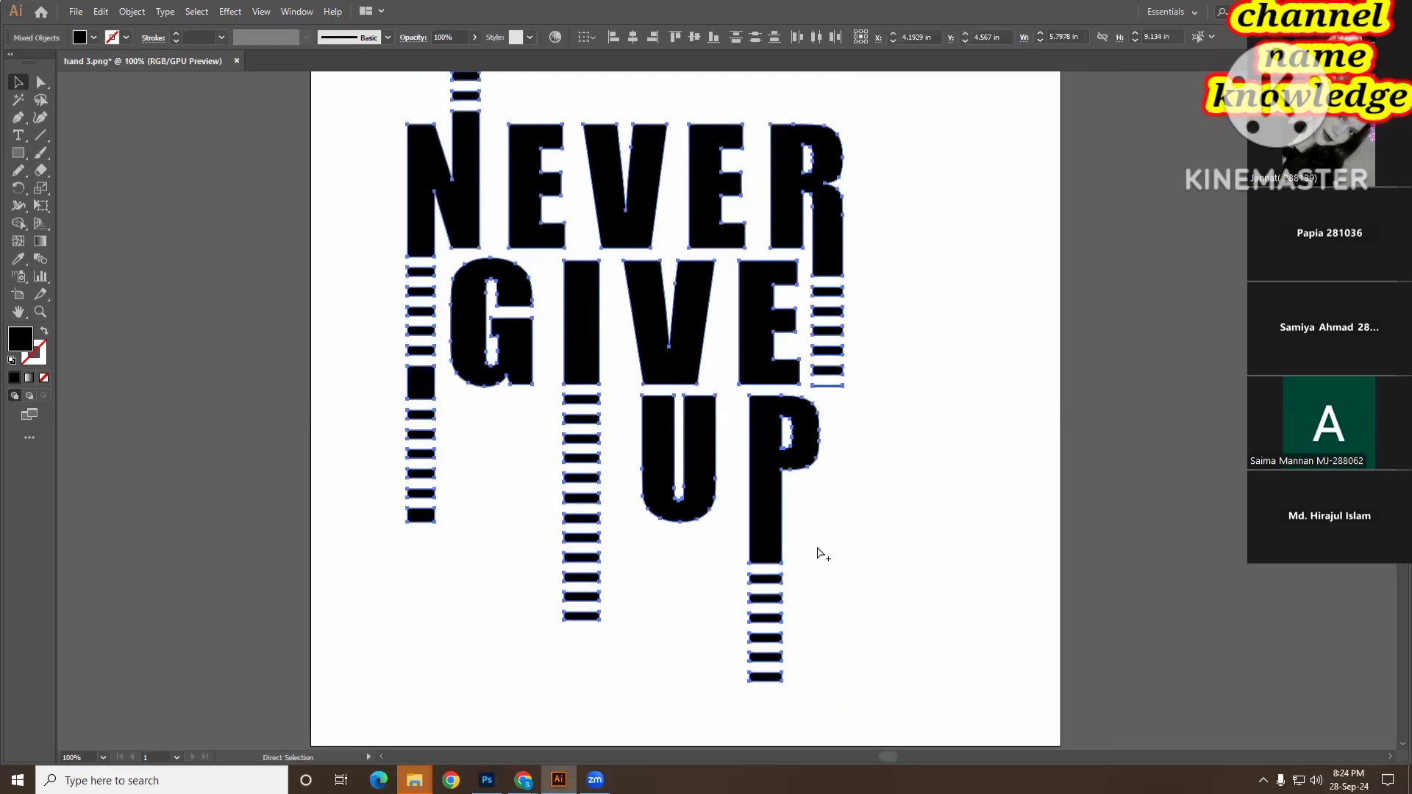
{"action": "key", "text": "ctrl+minus"}
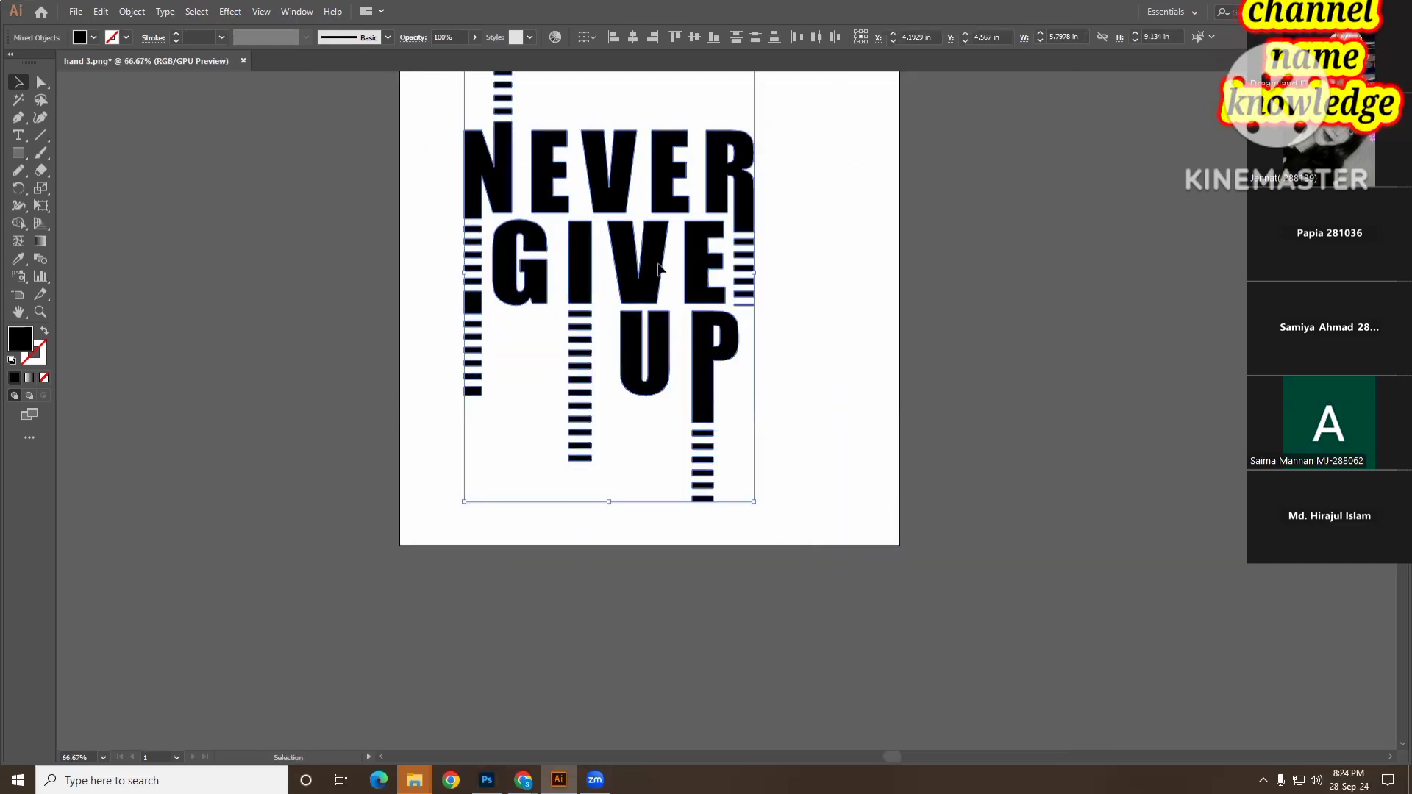
{"action": "left_click_drag", "start_coordinate": [669, 275], "coordinate": [853, 271]}
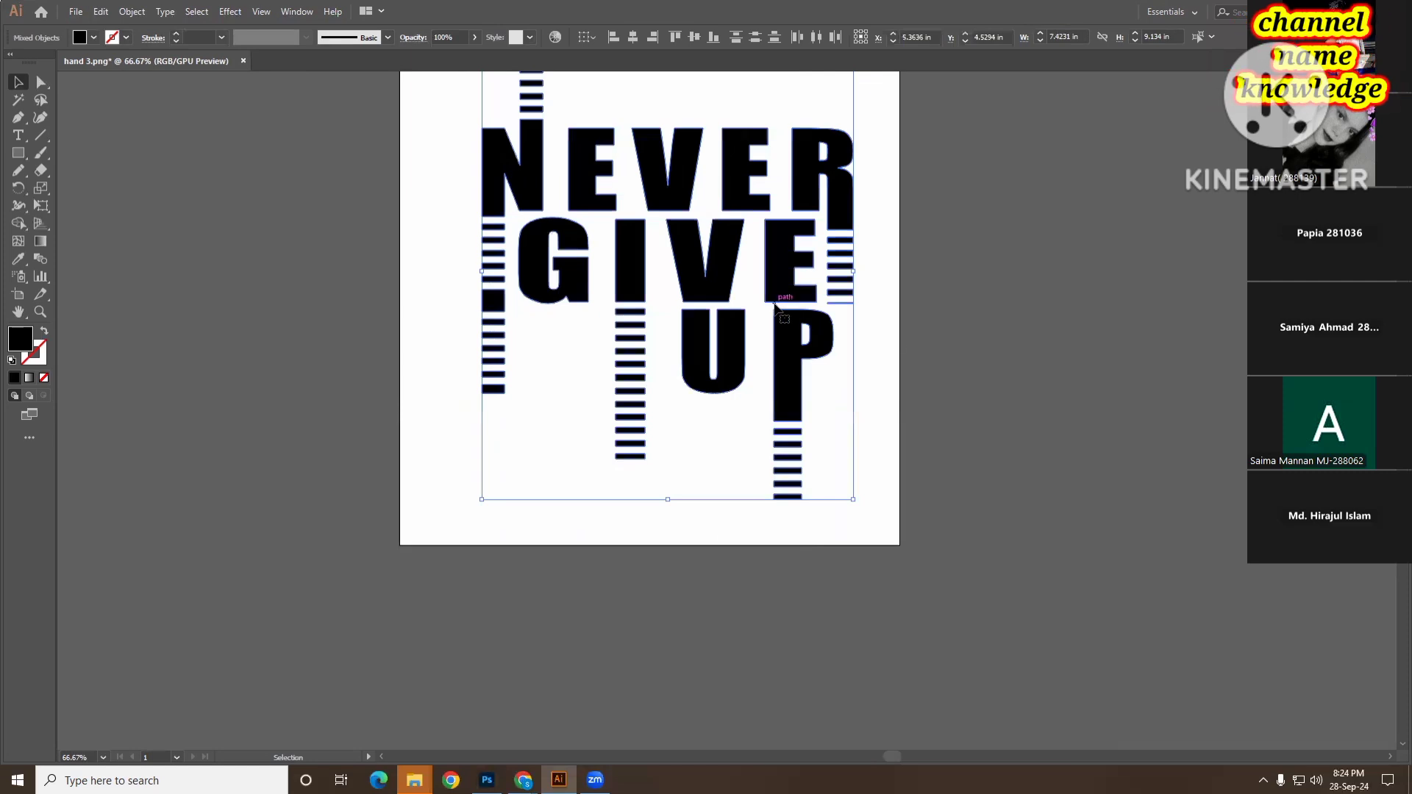
{"action": "scroll", "coordinate": [883, 367], "scroll_direction": "up", "scroll_amount": 4}
{"action": "mouse_move", "coordinate": [712, 379]}
{"action": "left_mouse_down"}
{"action": "mouse_move", "coordinate": [697, 390]}
{"action": "mouse_move", "coordinate": [735, 397]}
{"action": "mouse_move", "coordinate": [697, 397]}
{"action": "left_mouse_up"}
{"action": "left_click", "coordinate": [972, 392]}
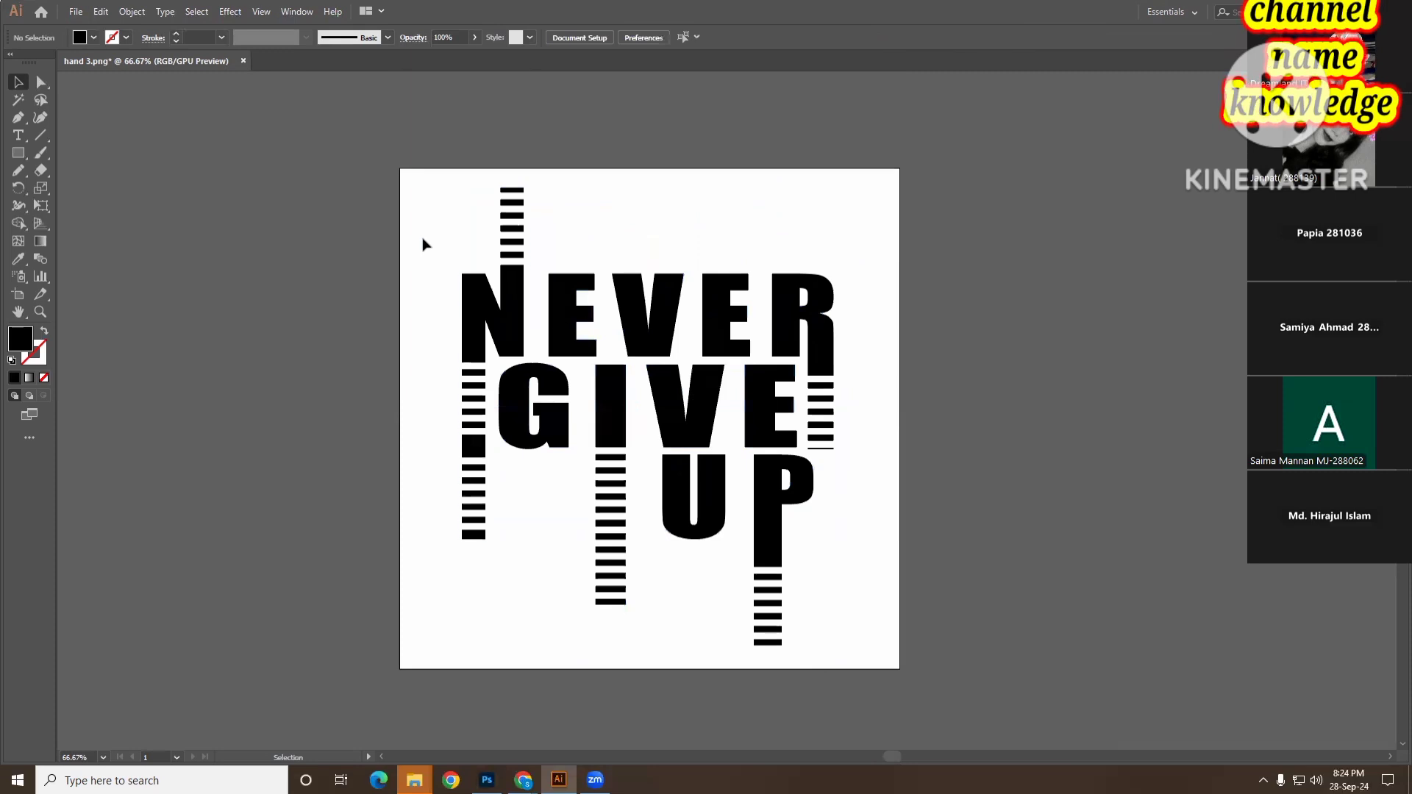
- Fill all the letters of NEVER with the near-white colour F9F9F9 and clear the selection
{"action": "left_click_drag", "start_coordinate": [438, 200], "coordinate": [880, 334]}
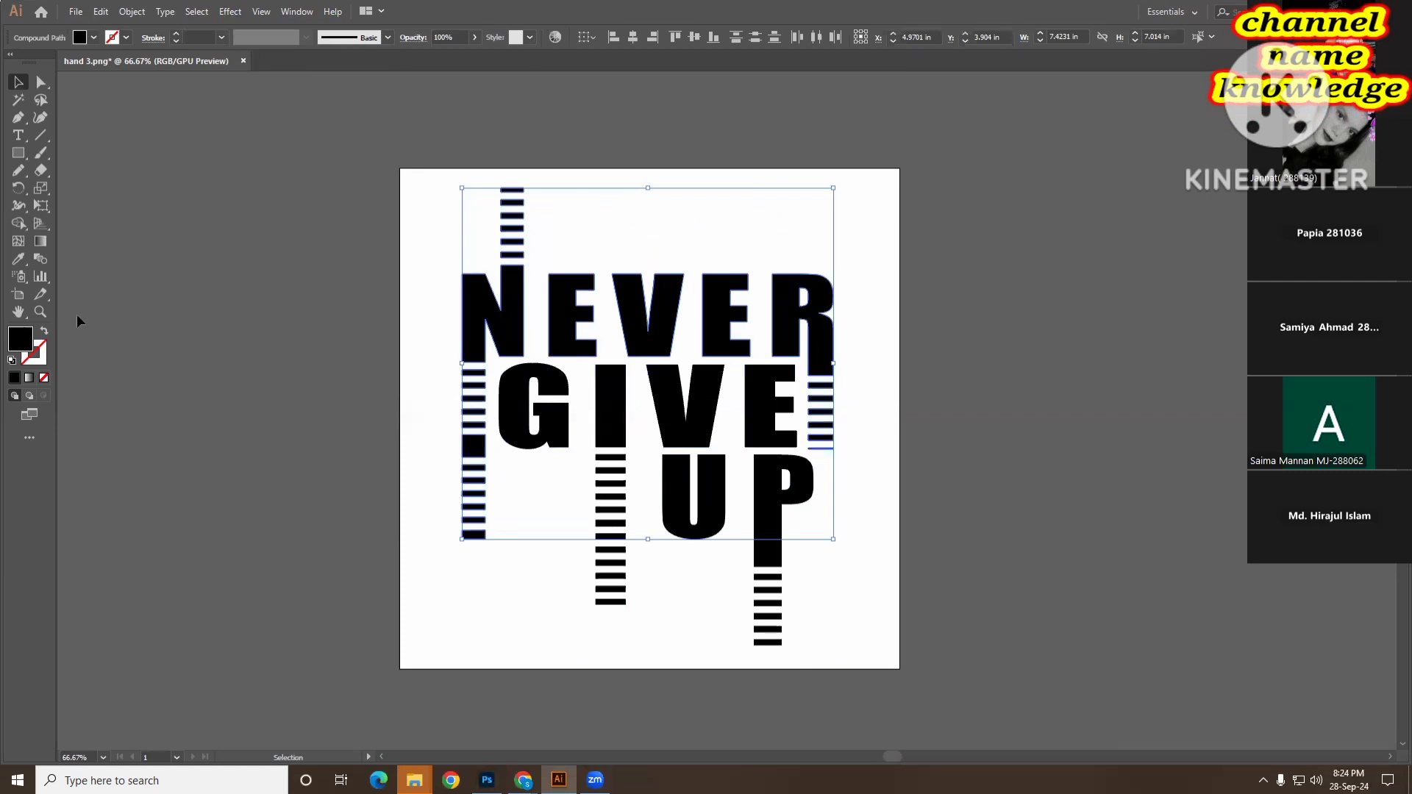
{"action": "double_click", "coordinate": [22, 343]}
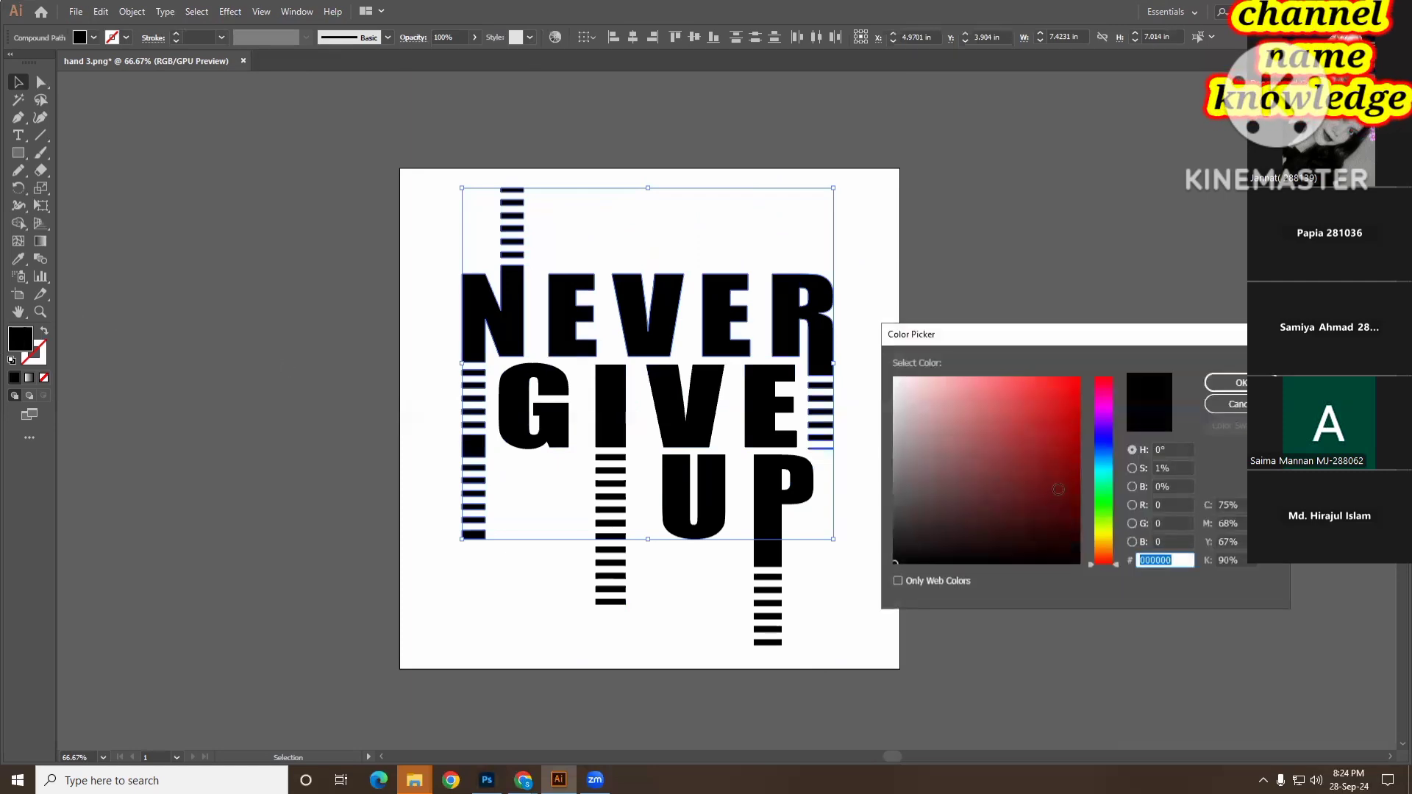
{"action": "left_click", "coordinate": [894, 380]}
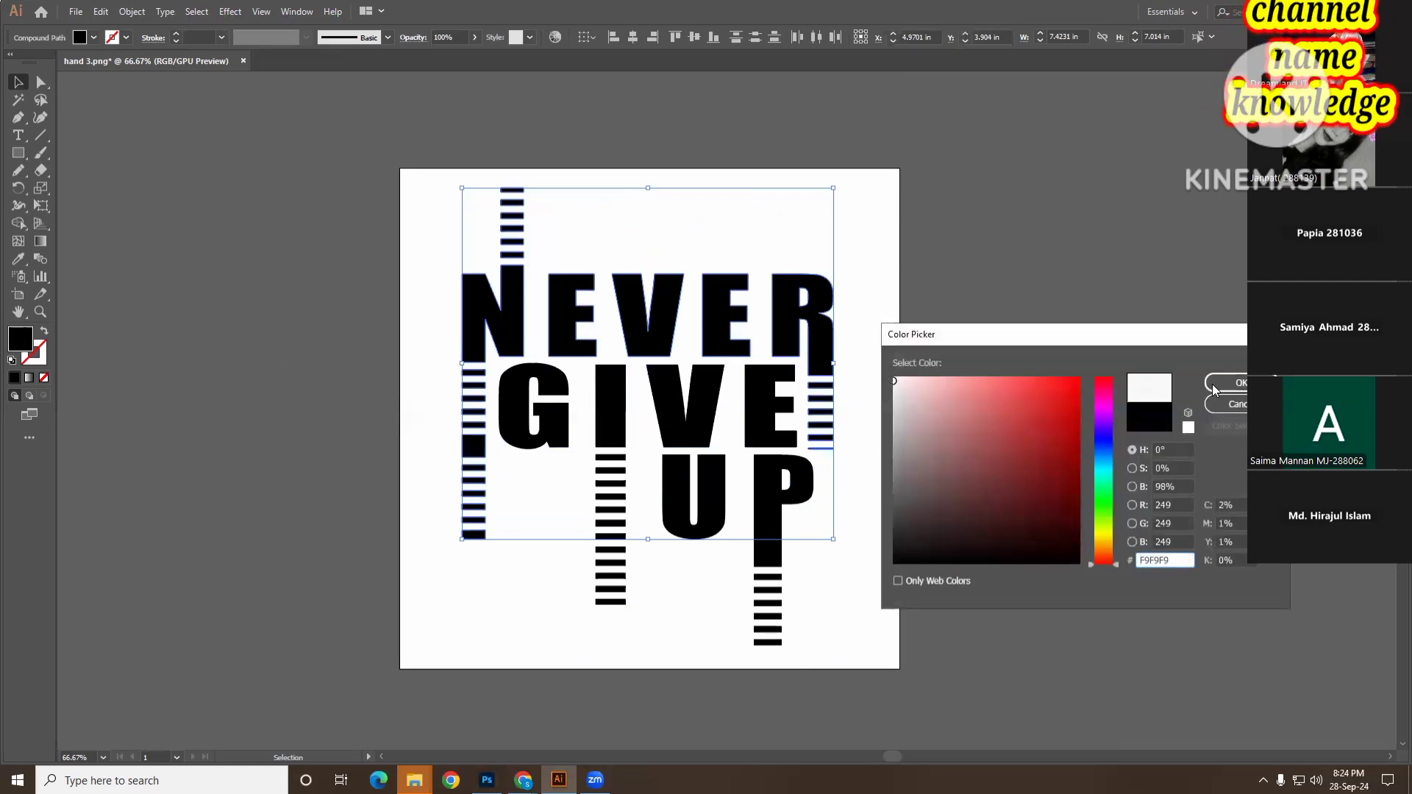
{"action": "left_click", "coordinate": [1221, 384]}
{"action": "left_click", "coordinate": [1121, 381]}
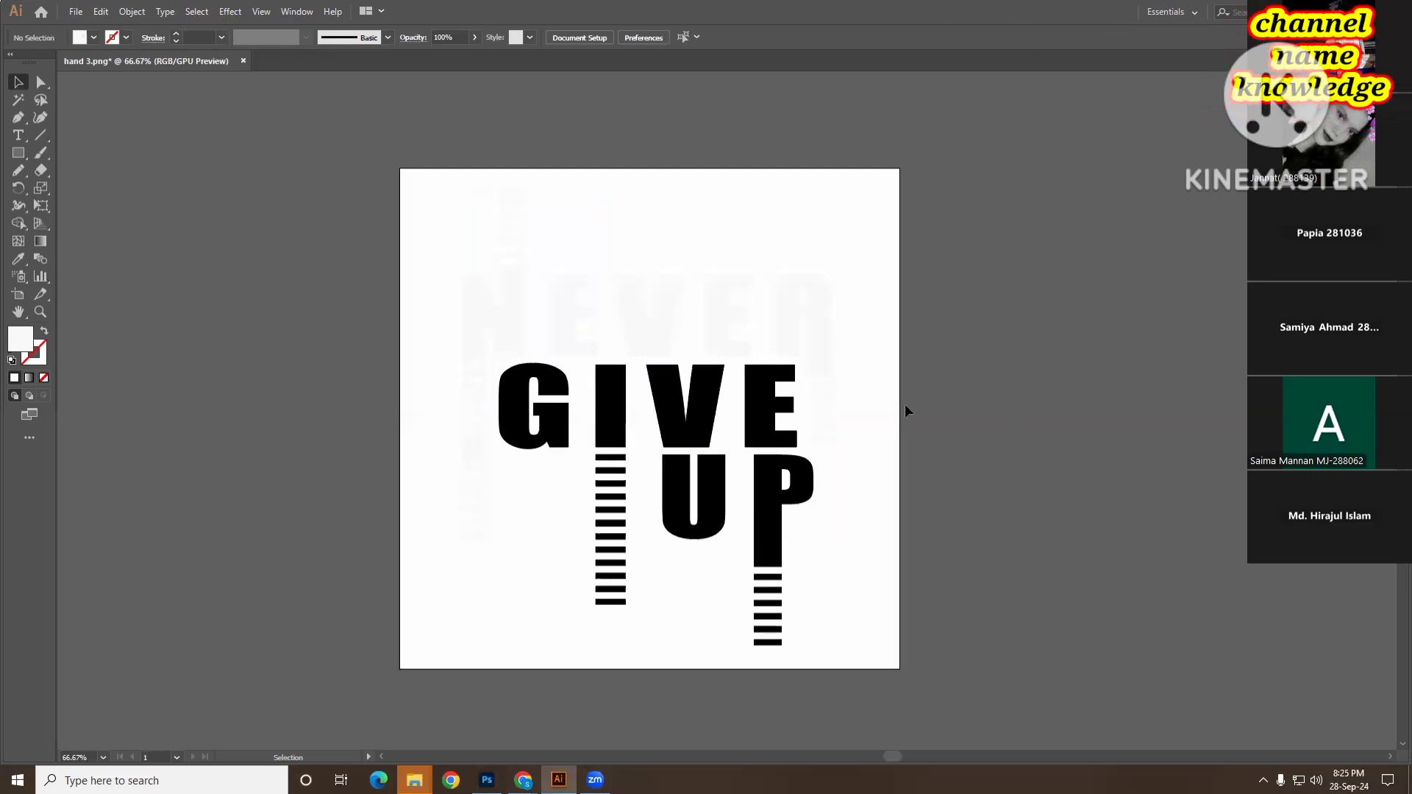
- Fill the word GIVE, including its stripes, with the orange colour EF770A
{"action": "left_click", "coordinate": [706, 417]}
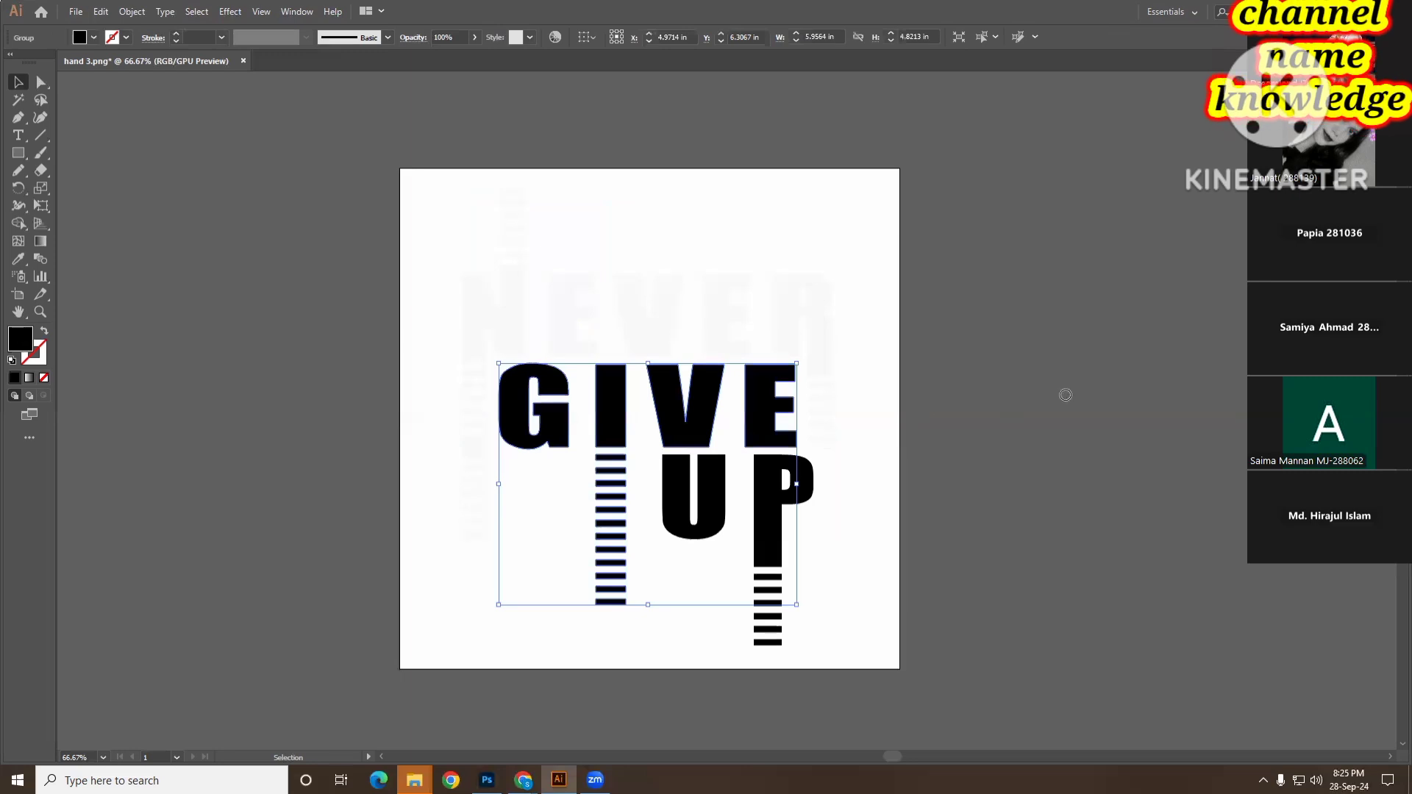
{"action": "left_click_drag", "start_coordinate": [1117, 560], "coordinate": [1118, 548]}
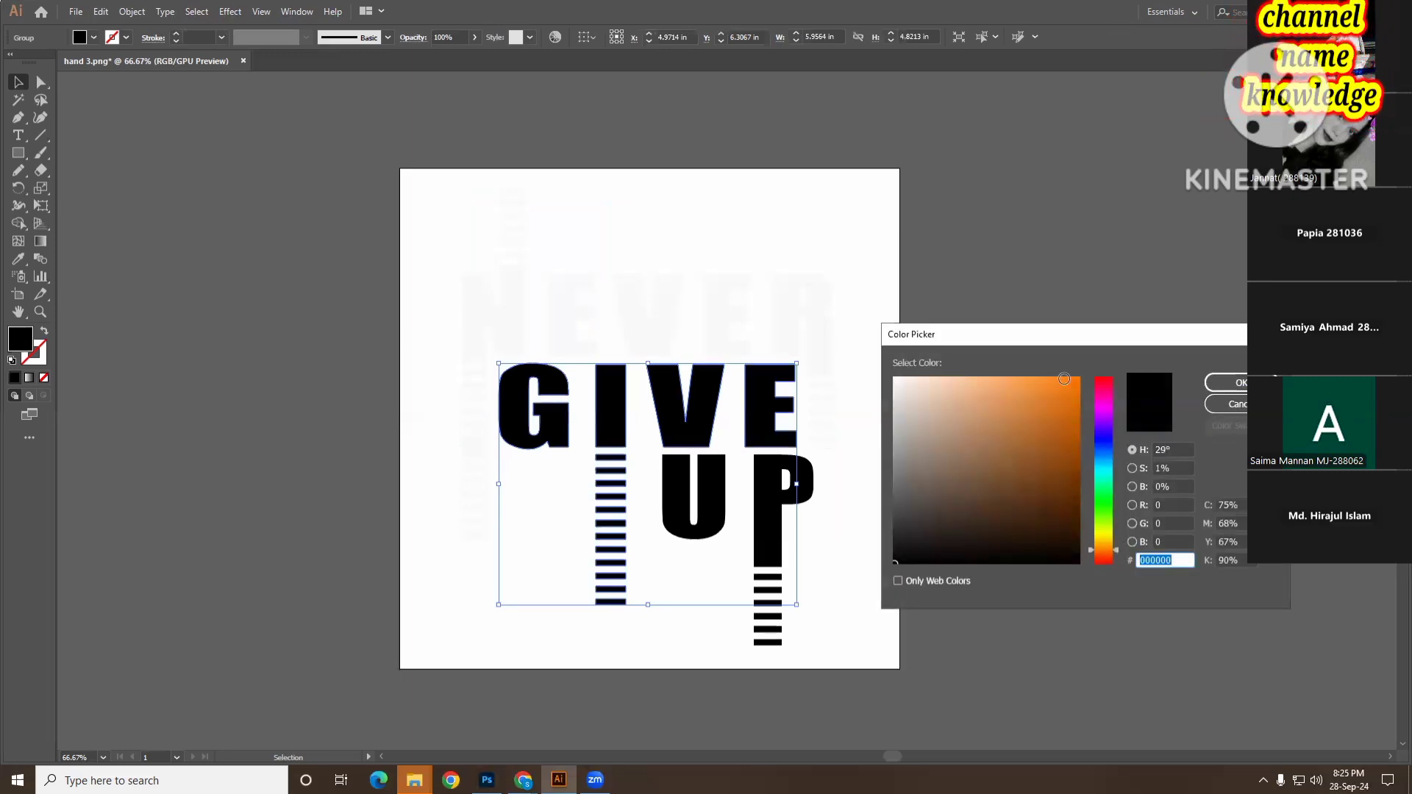
{"action": "left_click", "coordinate": [1078, 388]}
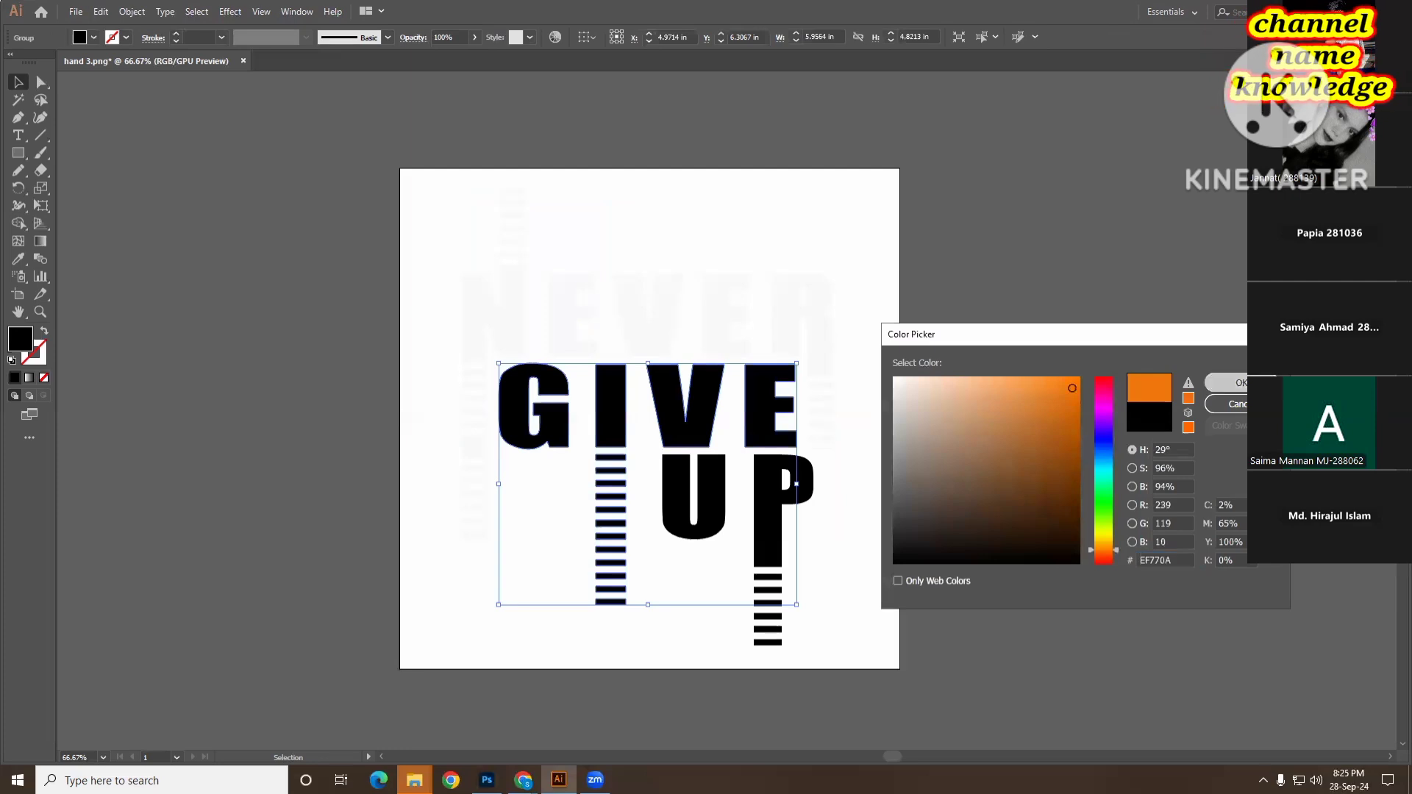
{"action": "left_click", "coordinate": [1240, 382]}
- Fill the word UP, including its stripes, with the red colour F20A0A and deselect it
{"action": "left_click", "coordinate": [768, 530]}
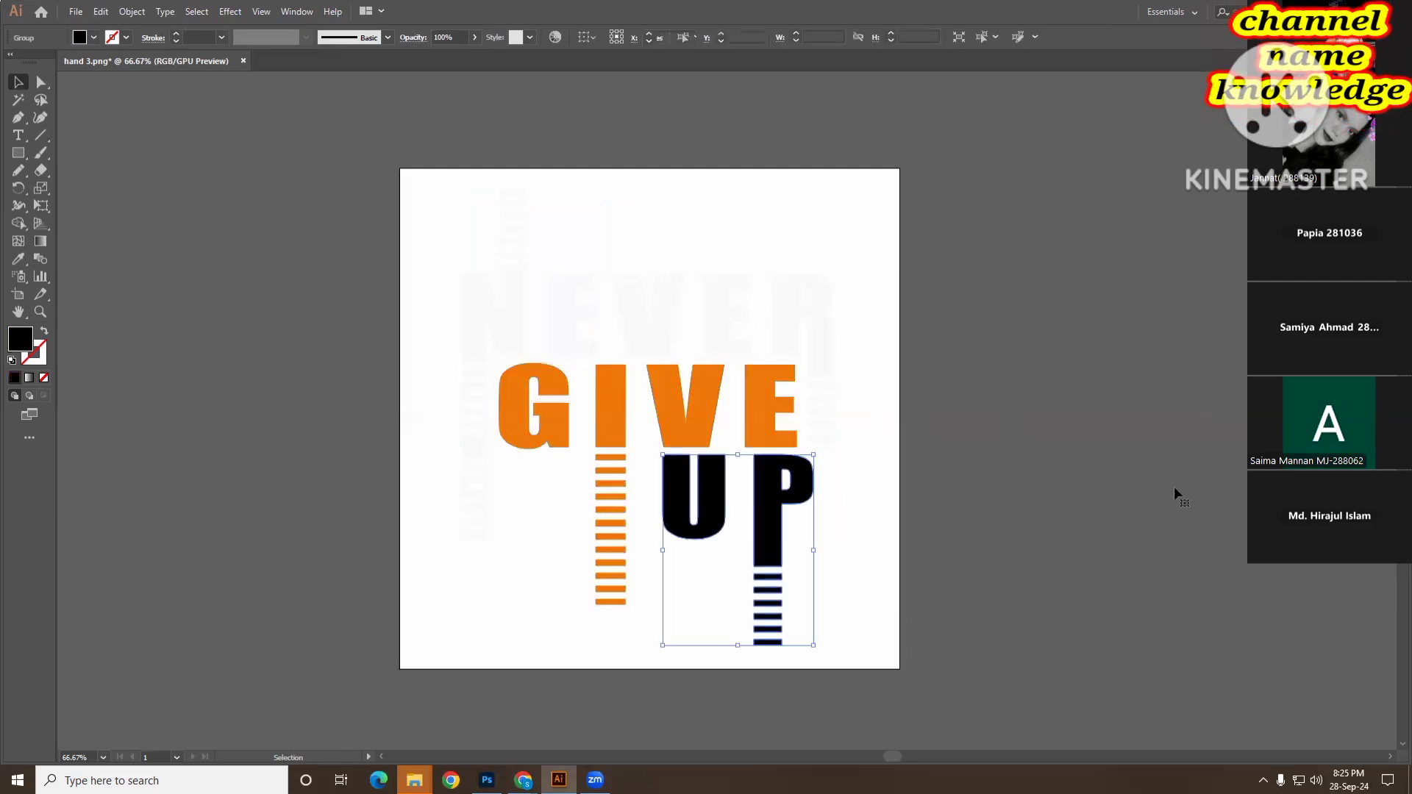
{"action": "double_click", "coordinate": [19, 340]}
{"action": "type", "text": "F20A0A"}
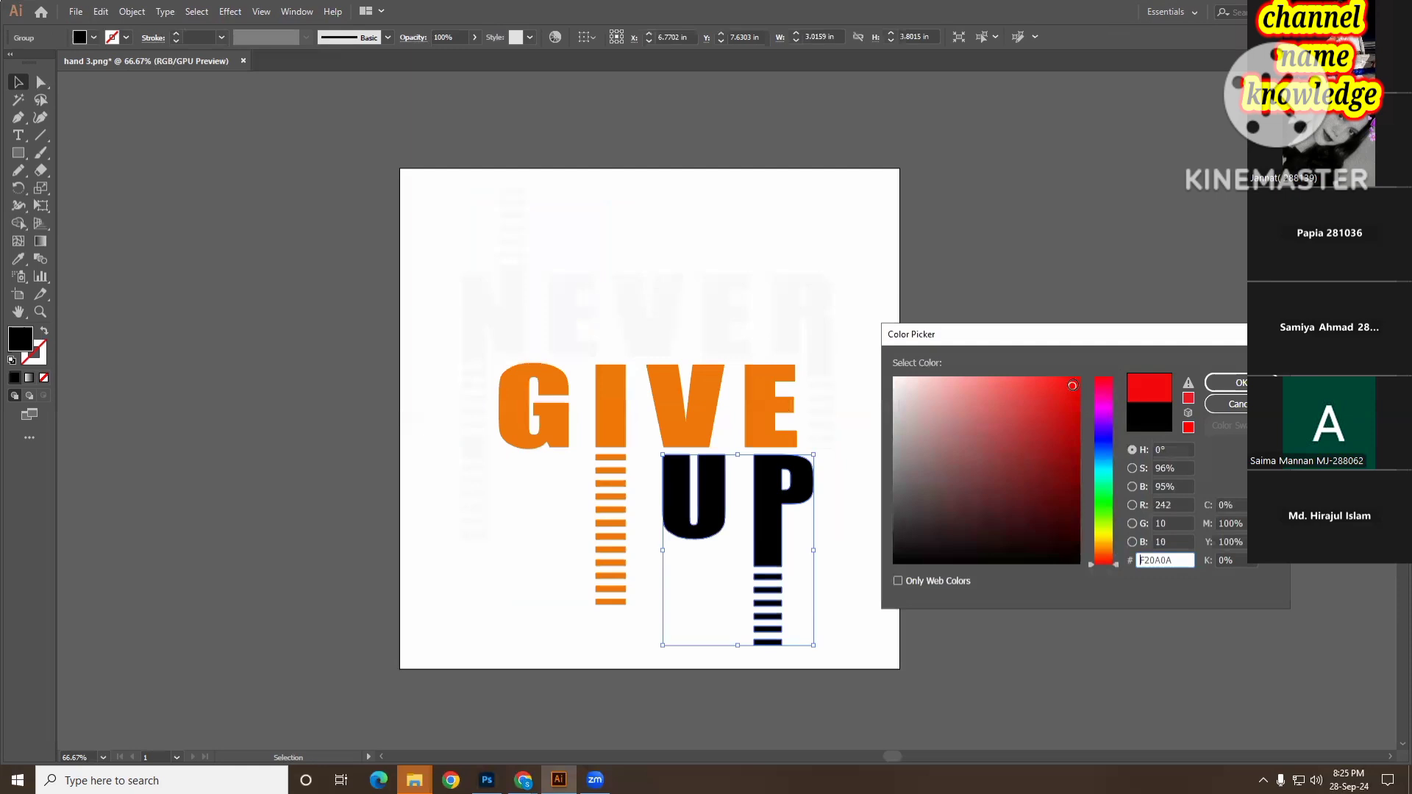
{"action": "left_click", "coordinate": [1221, 385]}
{"action": "left_click", "coordinate": [1140, 504]}
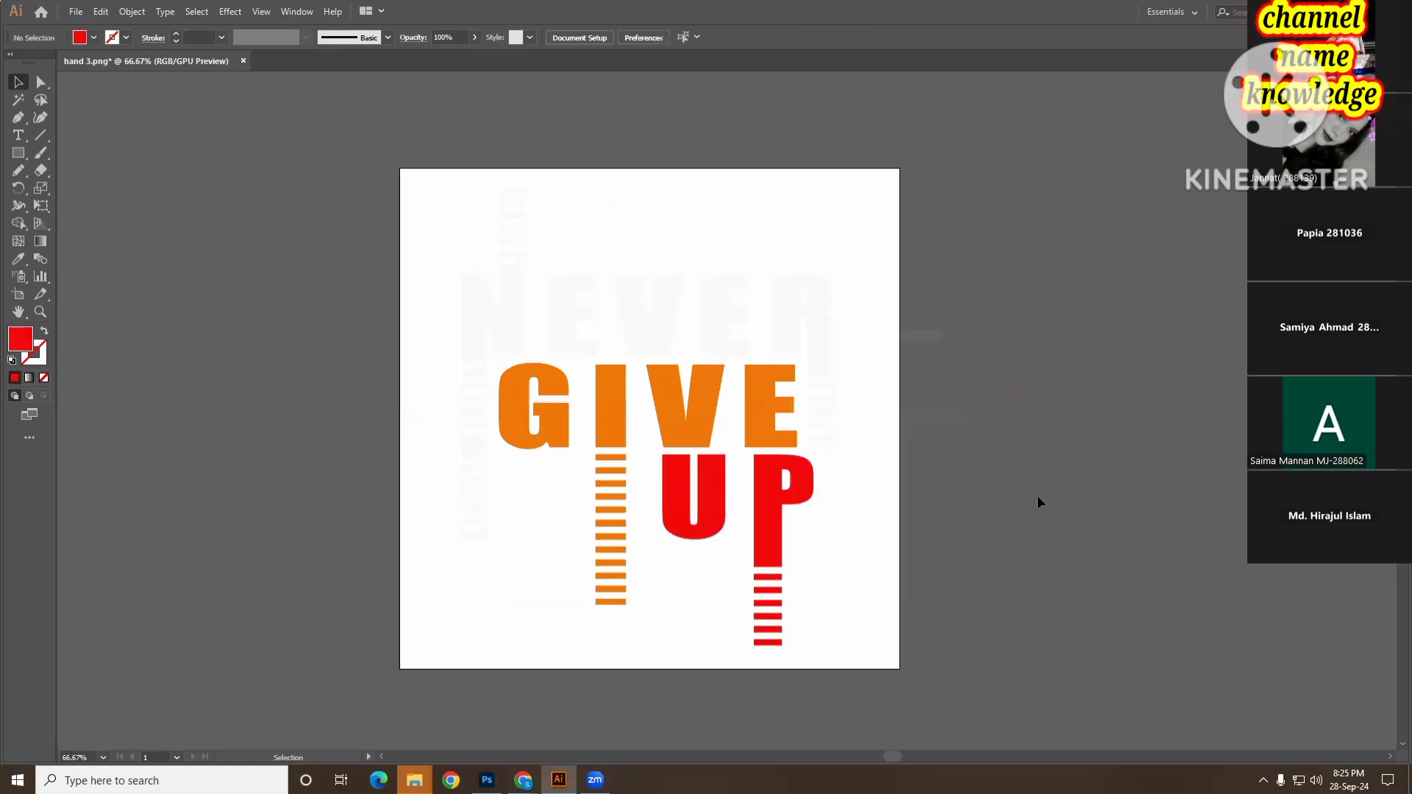
- Select all the letters of NEVER and set their fill to the off-white colour F9F7F7
{"action": "left_click", "coordinate": [647, 316]}
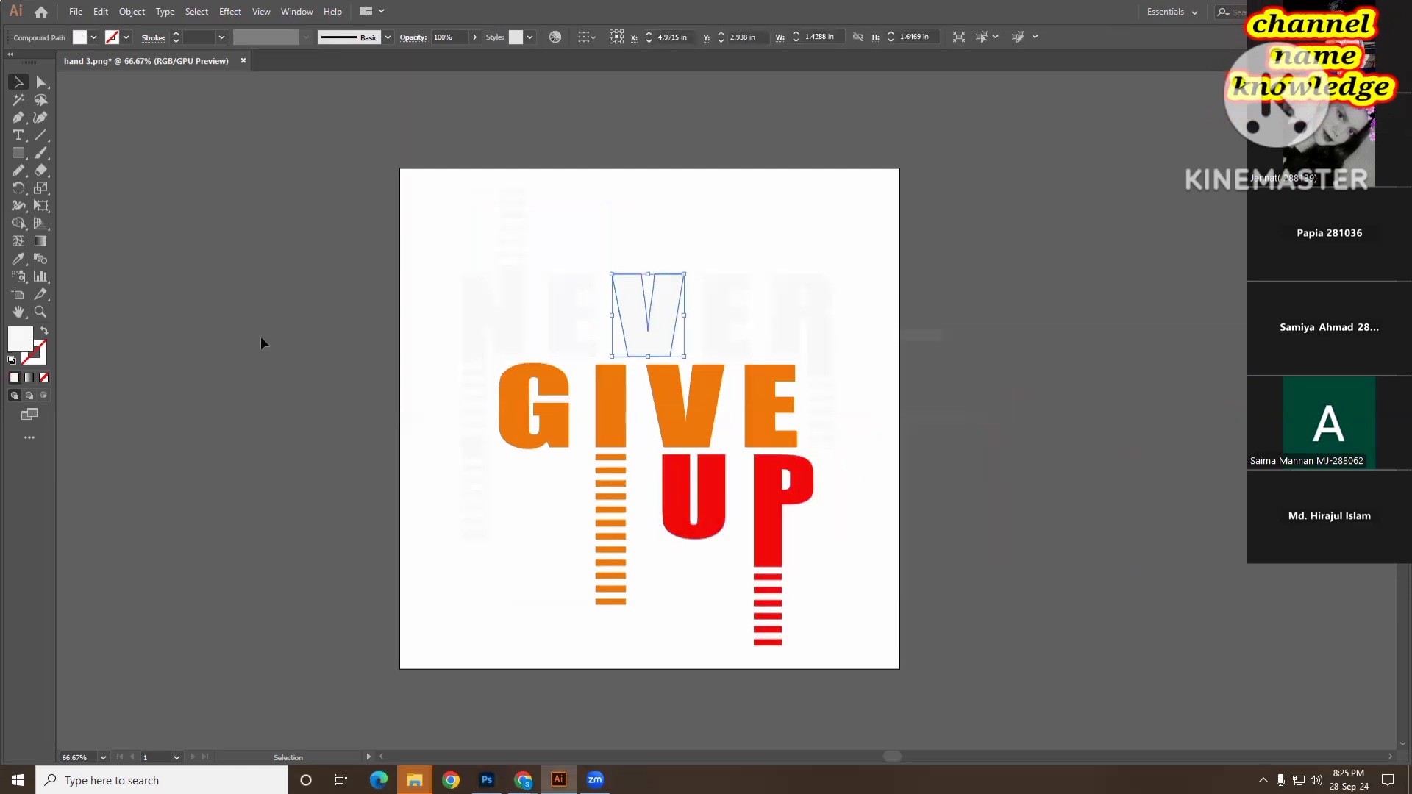
{"action": "left_click", "coordinate": [514, 246]}
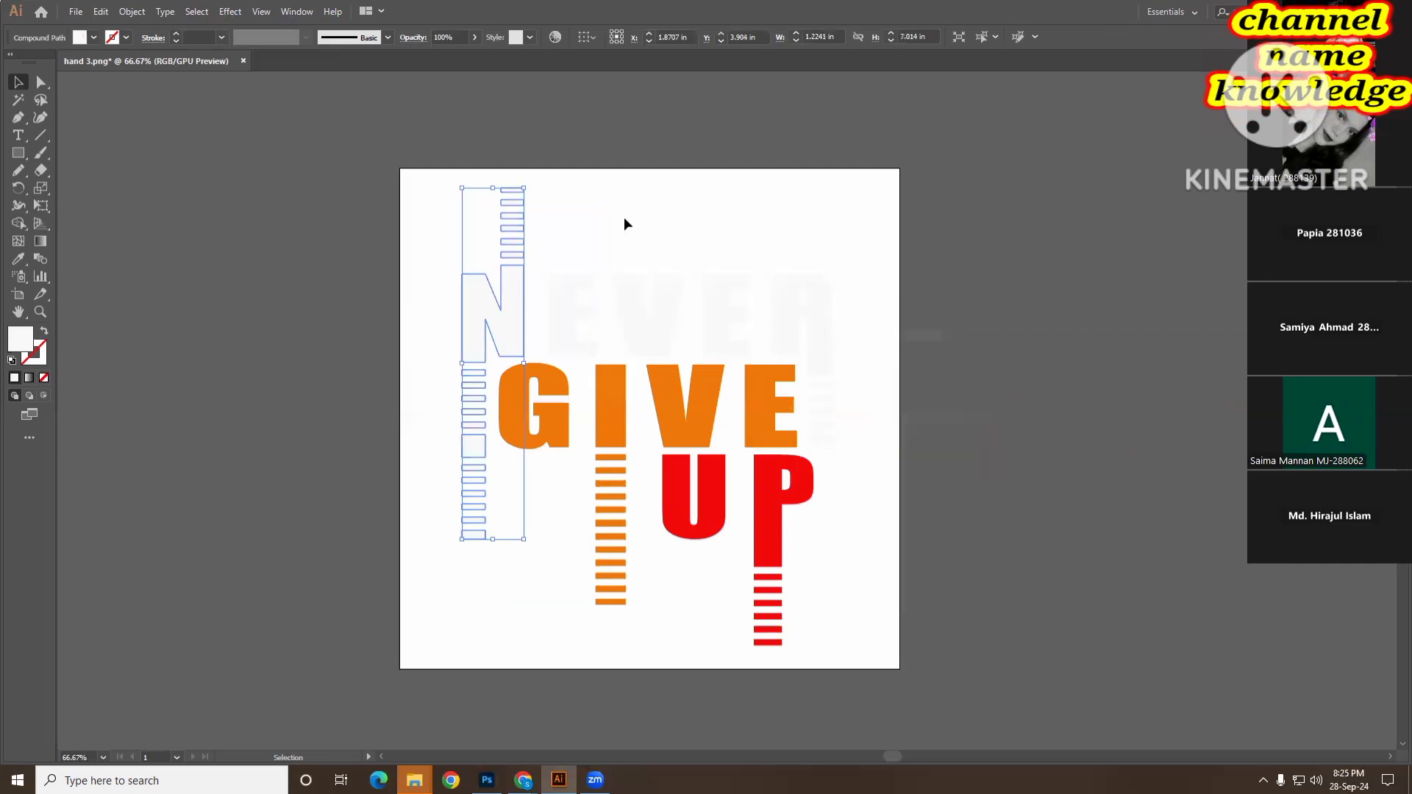
{"action": "left_click", "coordinate": [649, 235]}
{"action": "left_click_drag", "start_coordinate": [375, 147], "coordinate": [853, 312]}
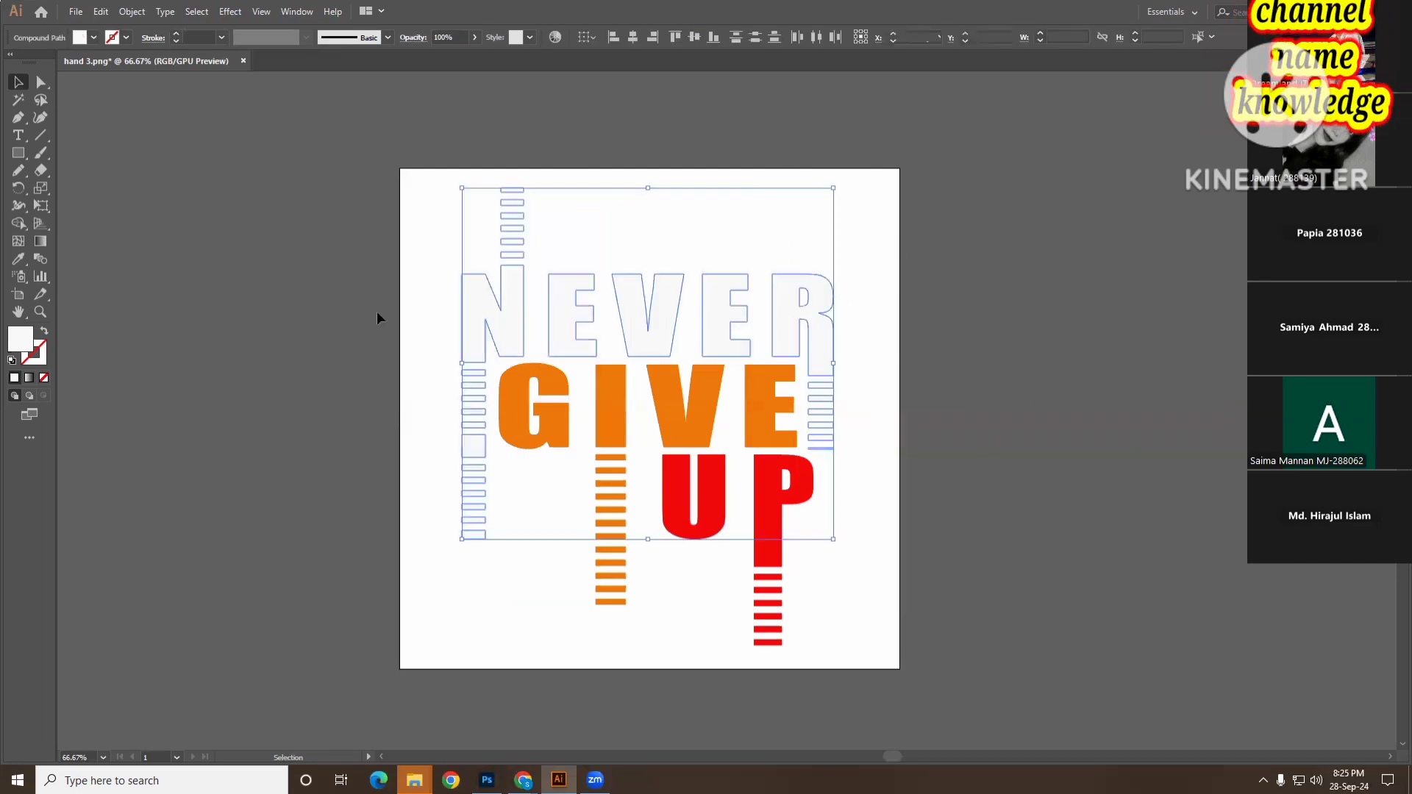
{"action": "double_click", "coordinate": [22, 350]}
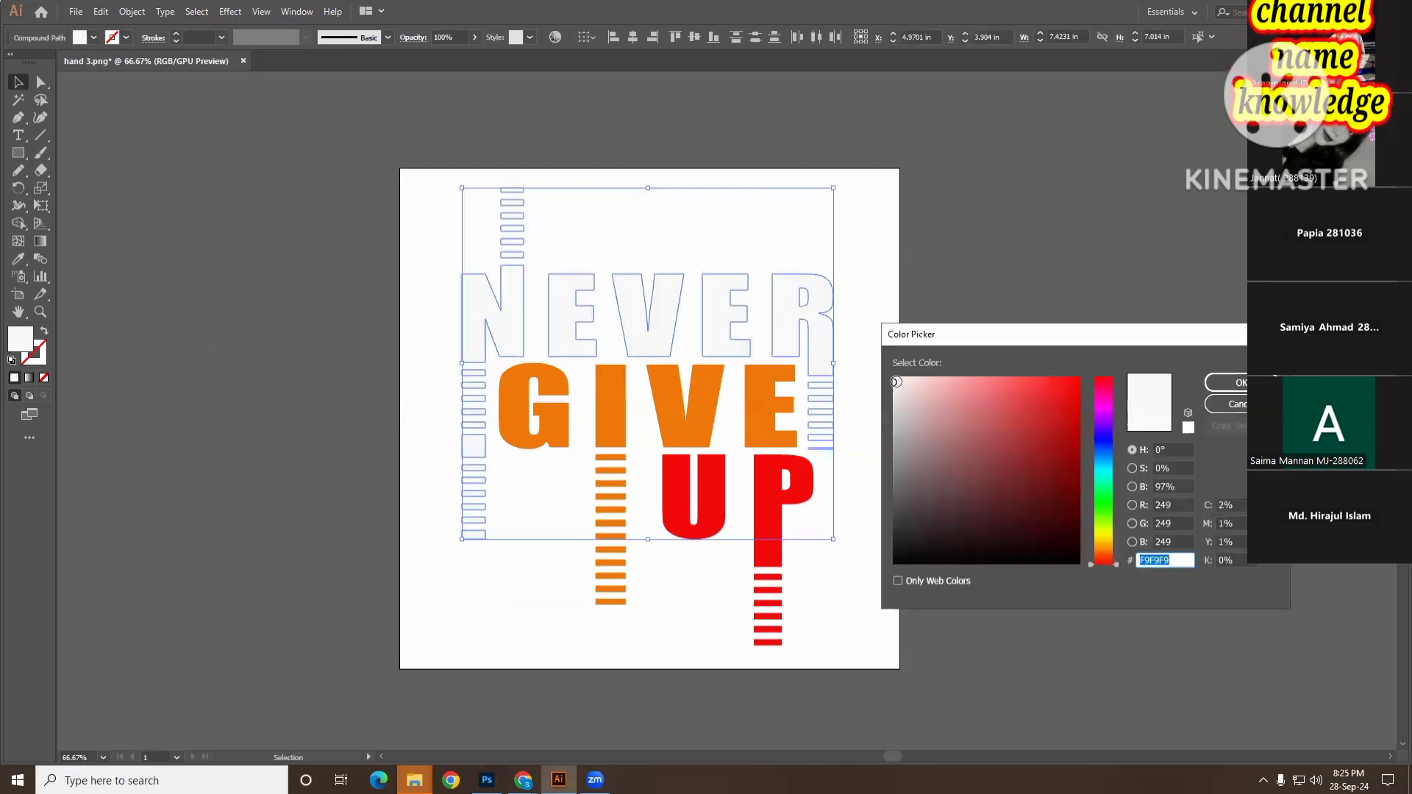
{"action": "type", "text": "F9F7F7"}
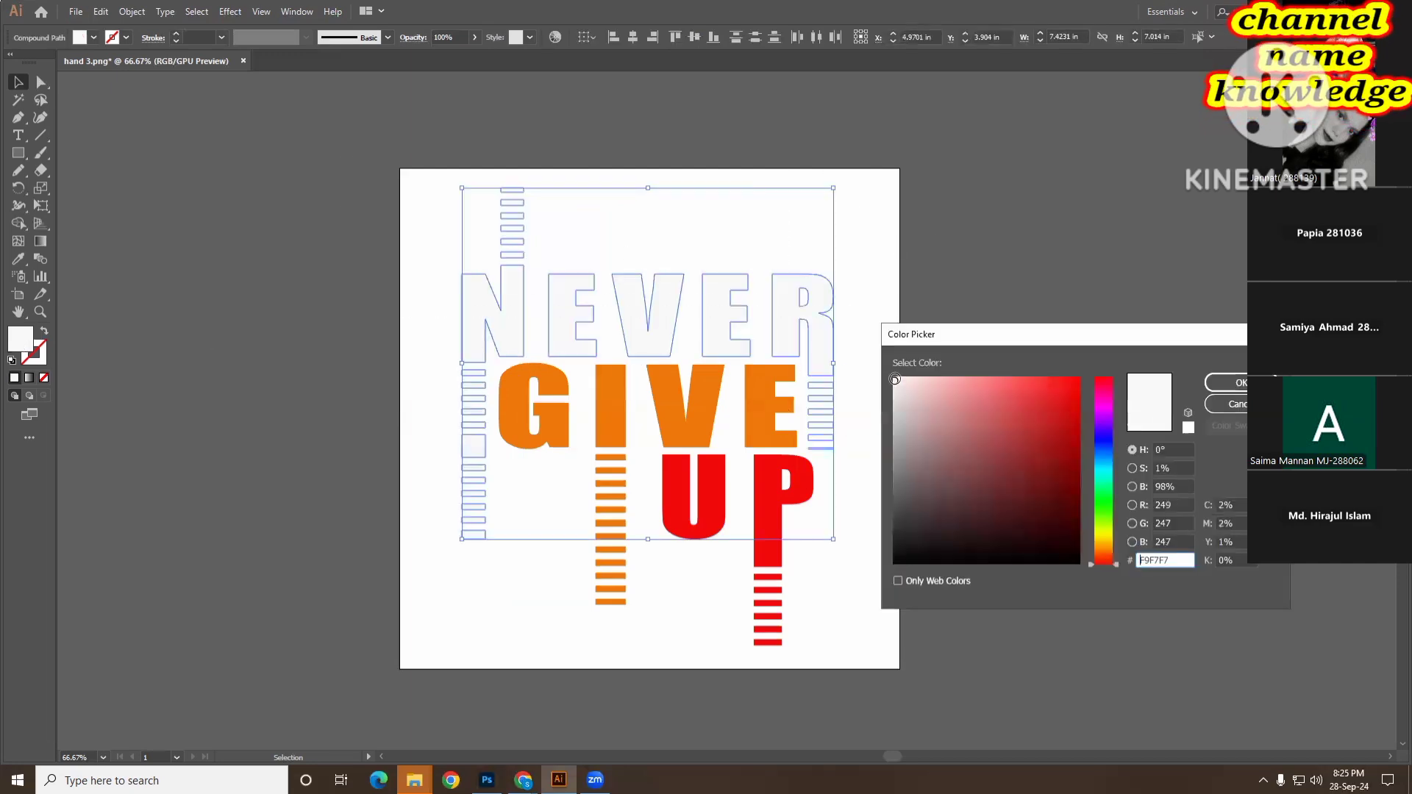
{"action": "left_click", "coordinate": [1221, 383]}
{"action": "left_click", "coordinate": [892, 395]}
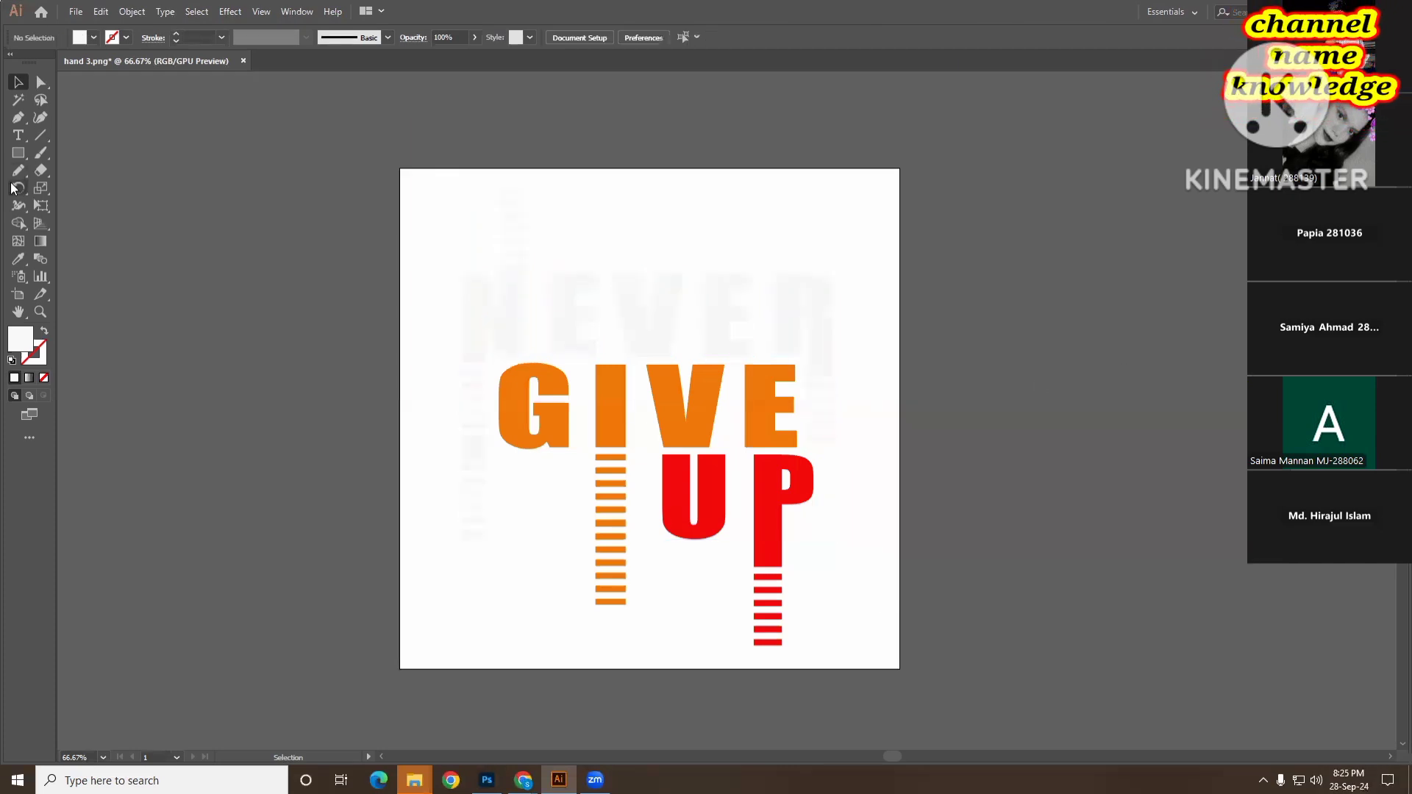
- Draw a 10 by 10 in rectangle covering the whole artboard and fill it with black, 000000
{"action": "left_click_drag", "start_coordinate": [18, 153], "coordinate": [81, 153]}
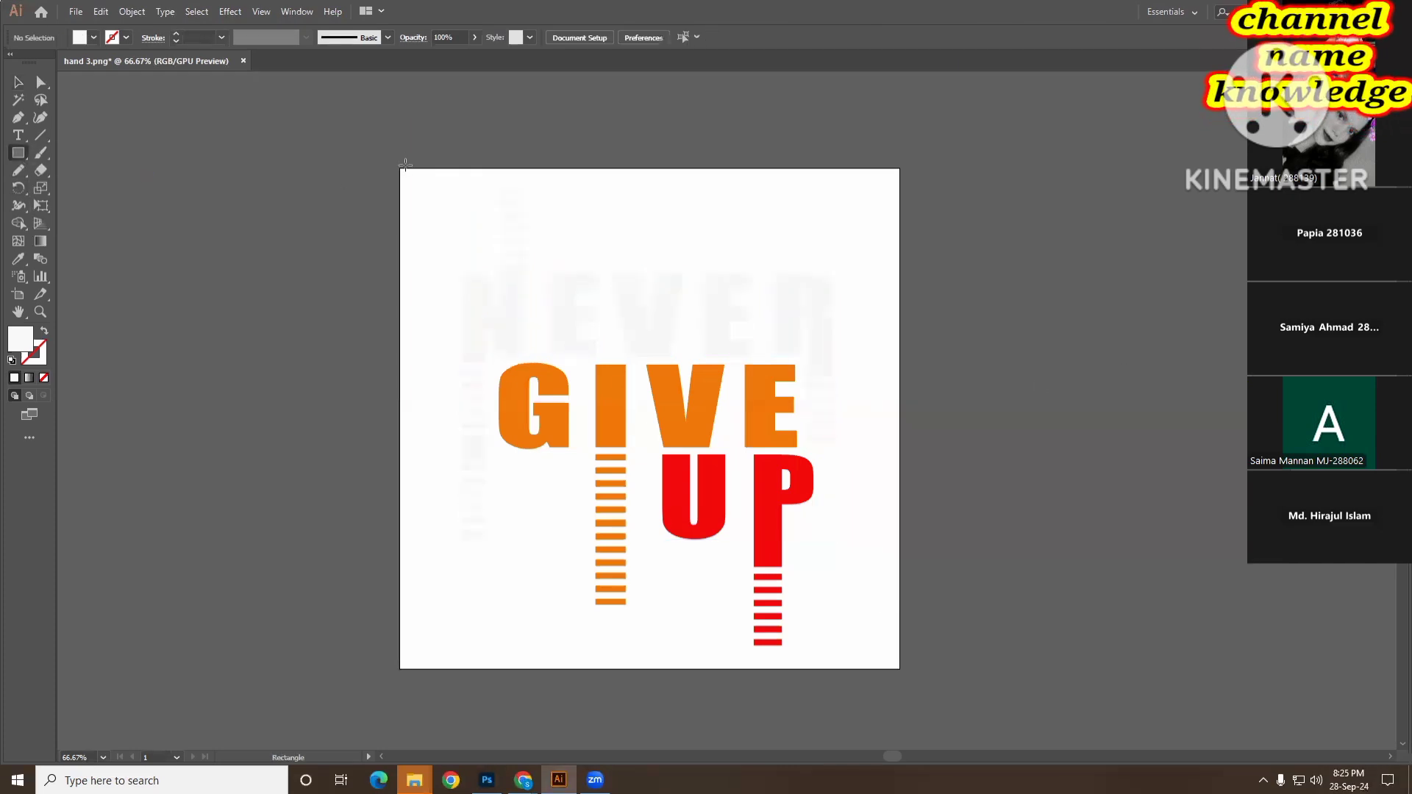
{"action": "left_click_drag", "start_coordinate": [398, 166], "coordinate": [900, 668]}
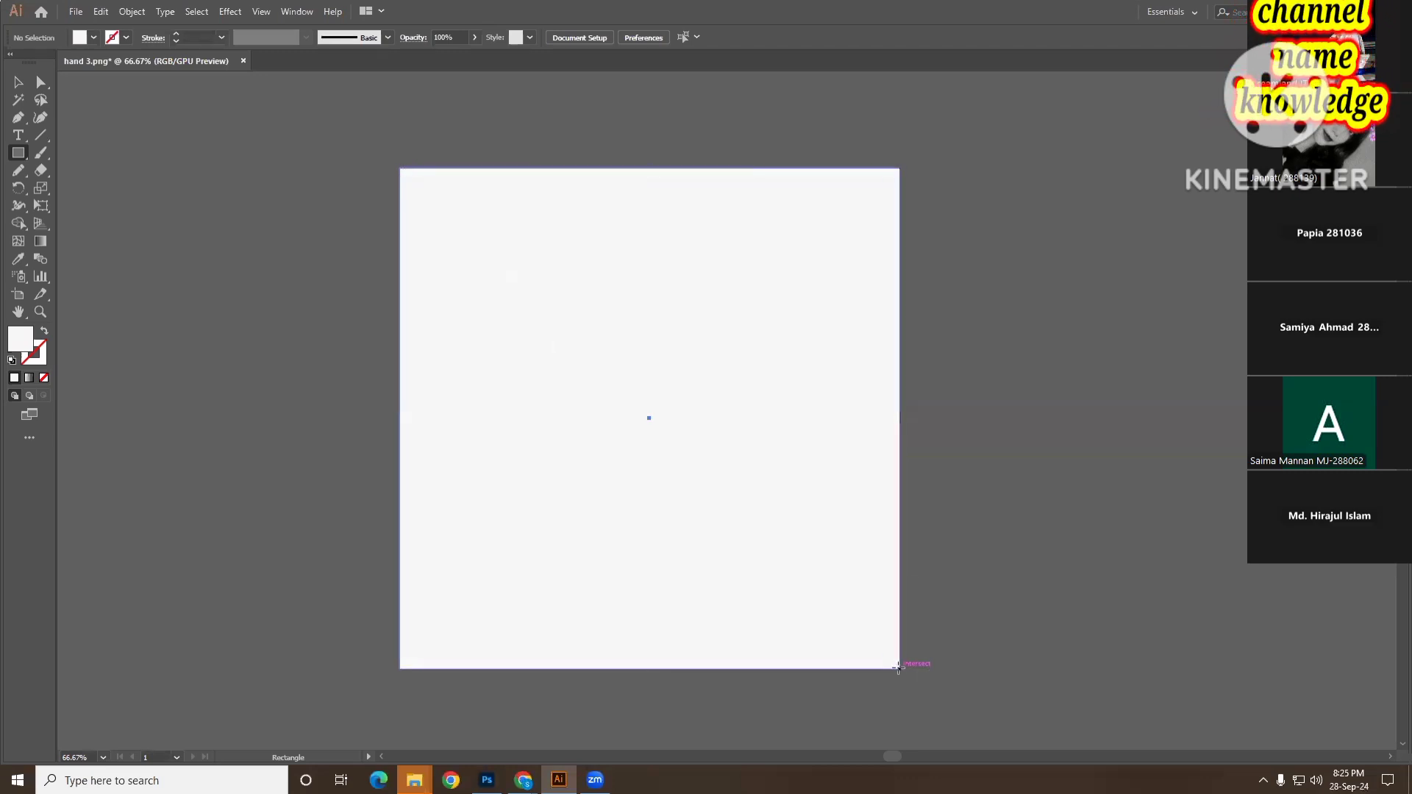
{"action": "double_click", "coordinate": [19, 336]}
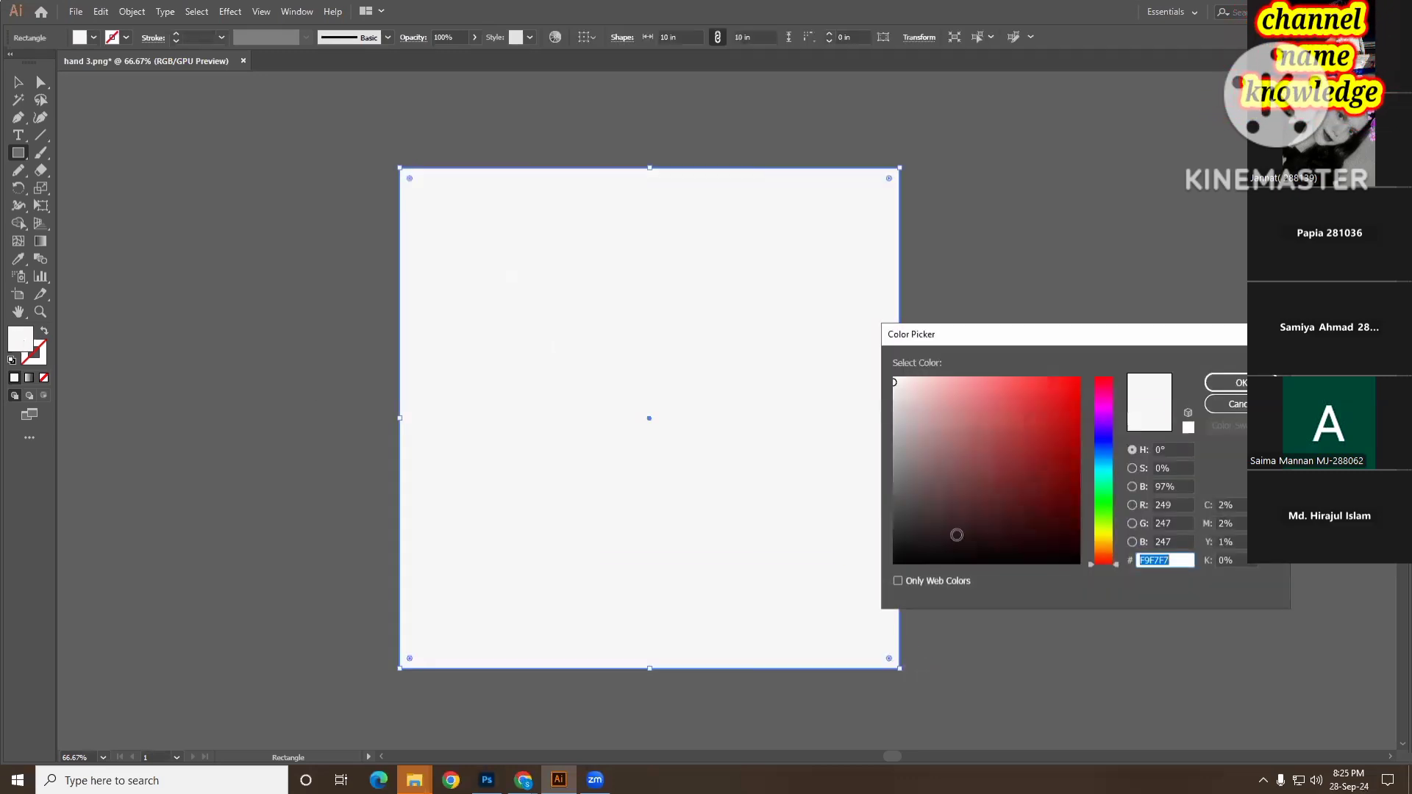
{"action": "type", "text": "000000"}
{"action": "key", "text": "Return"}
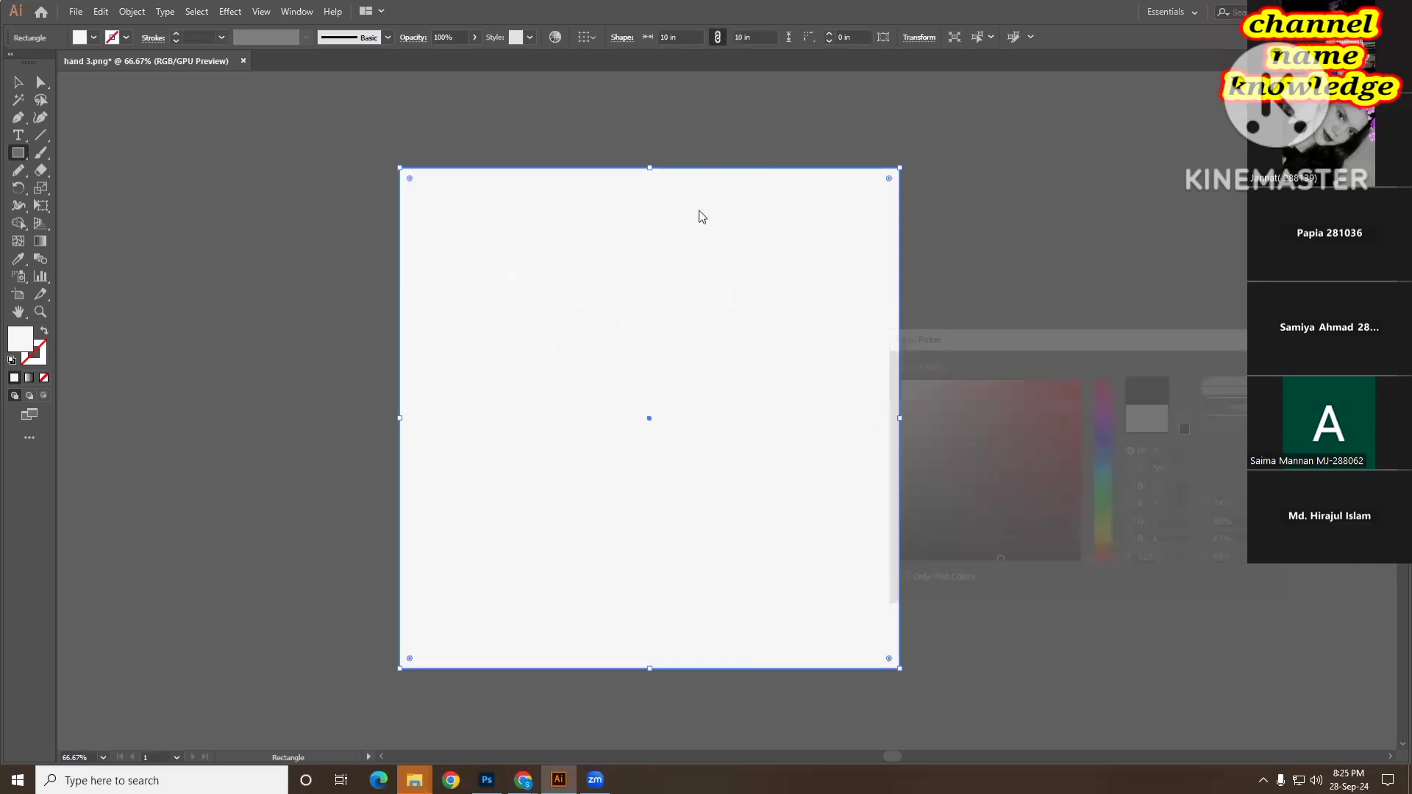
- Send the black rectangle to the back behind the lettering, and reselect it
{"action": "left_click", "coordinate": [16, 83]}
{"action": "right_click", "coordinate": [612, 227]}
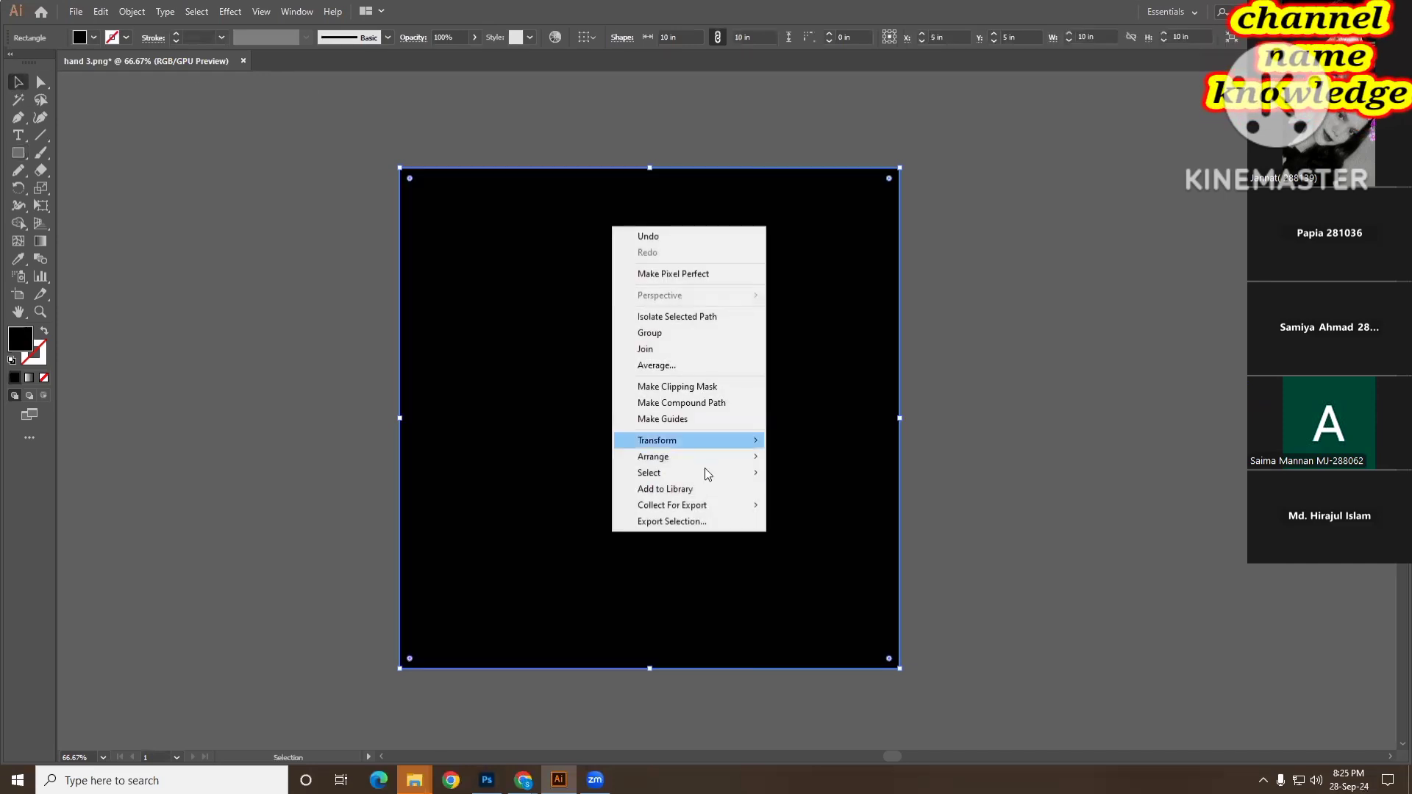
{"action": "mouse_move", "coordinate": [706, 455]}
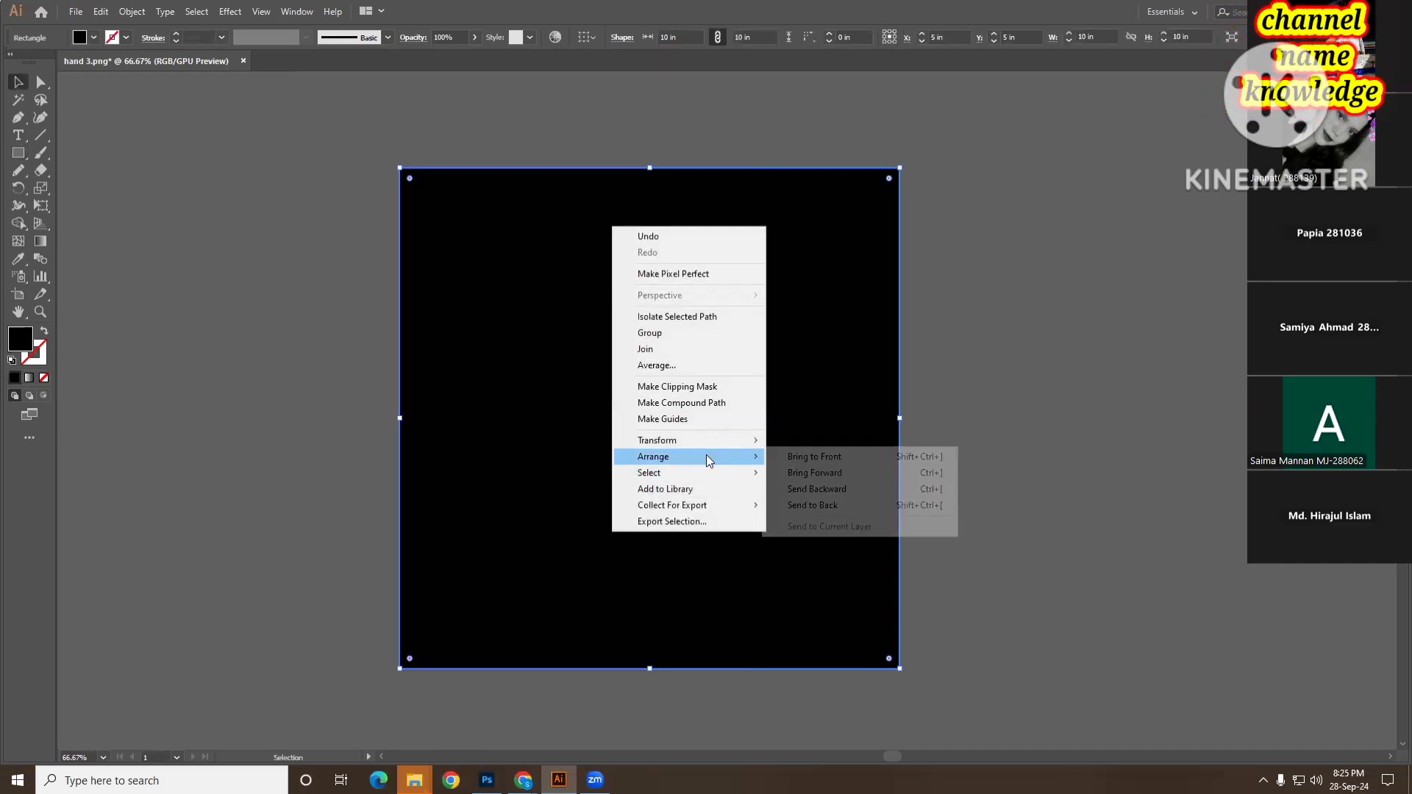
{"action": "left_click", "coordinate": [853, 507]}
{"action": "left_click", "coordinate": [1120, 377]}
{"action": "left_click", "coordinate": [826, 204]}
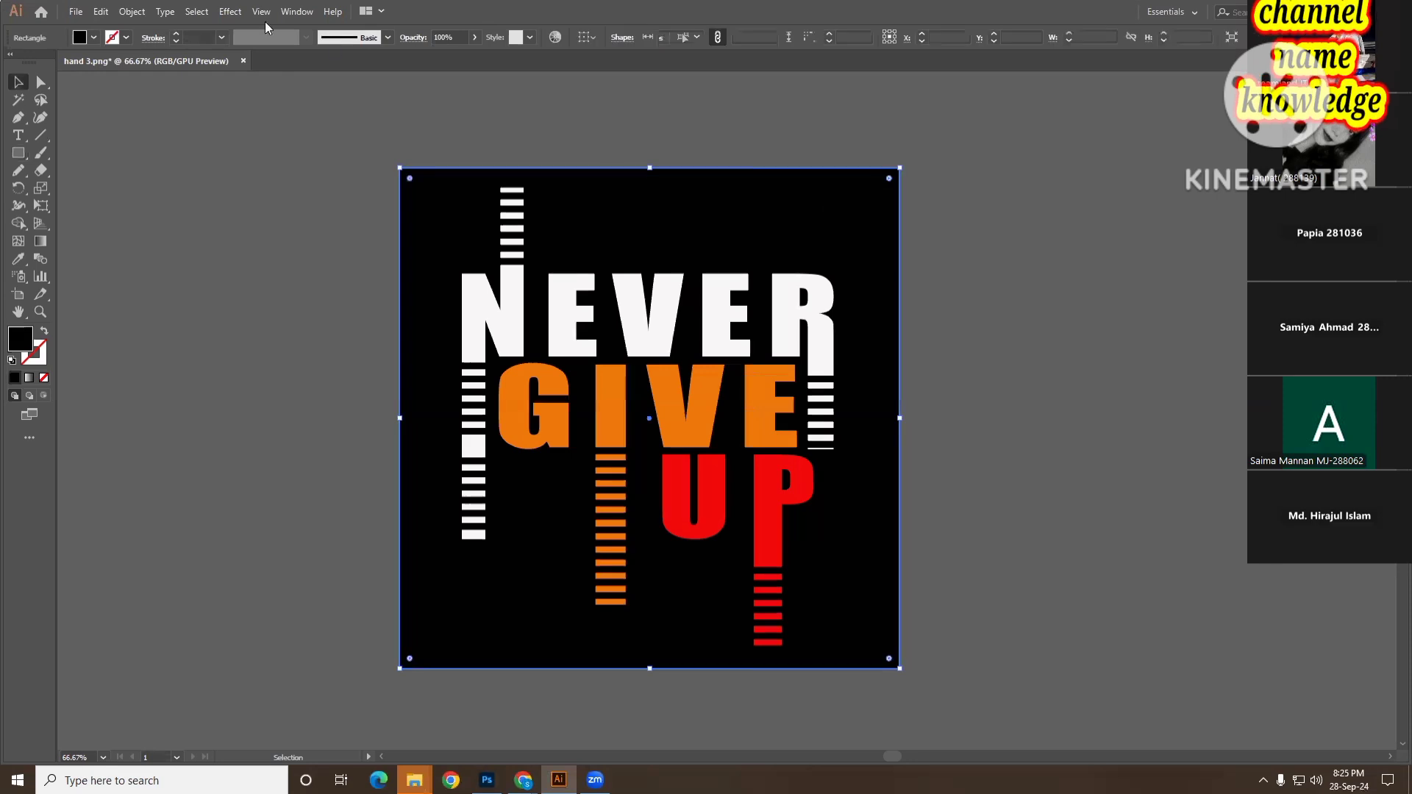
- Lock the black background rectangle, test that a NEVER letter selects alone, and deselect it
{"action": "left_click", "coordinate": [128, 13]}
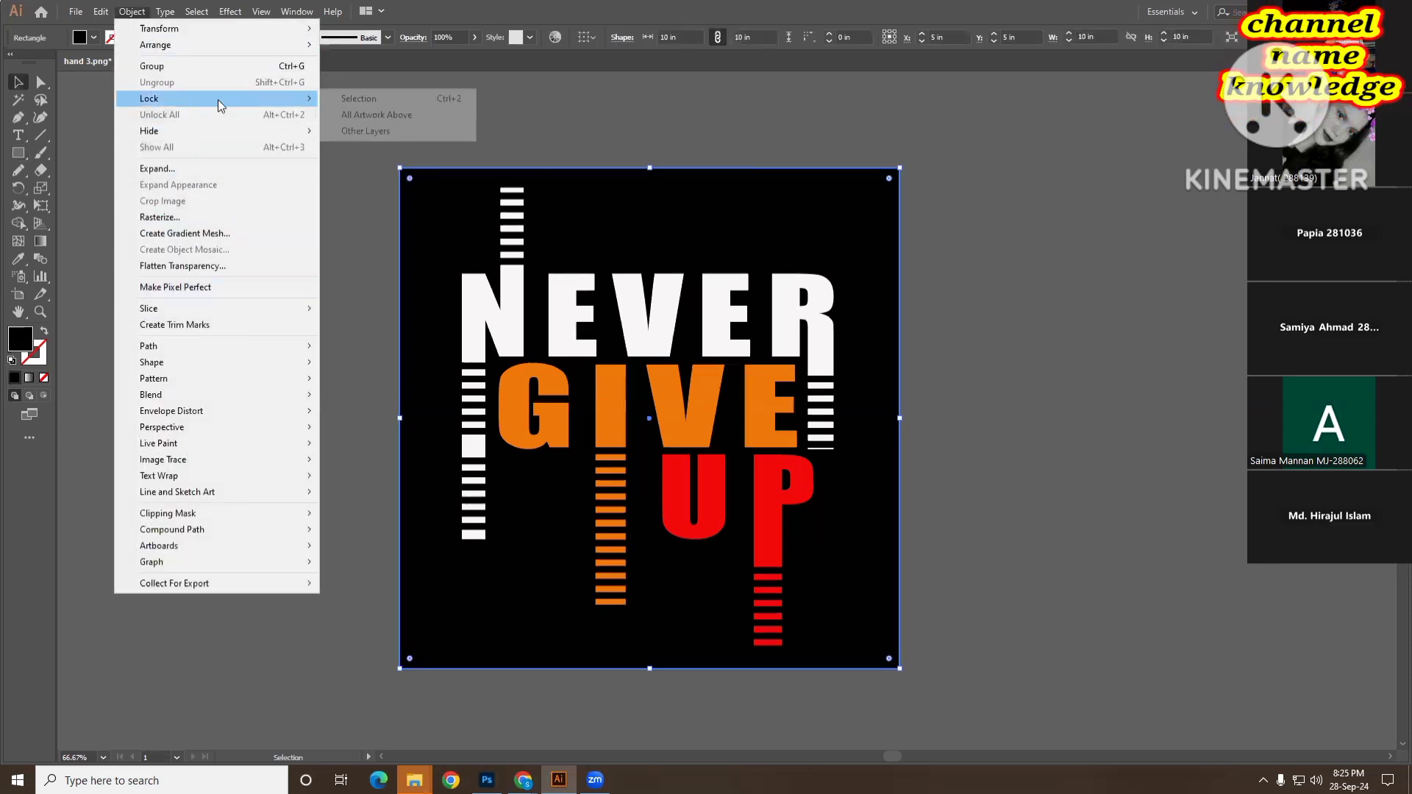
{"action": "left_click", "coordinate": [353, 98]}
{"action": "left_click", "coordinate": [714, 314]}
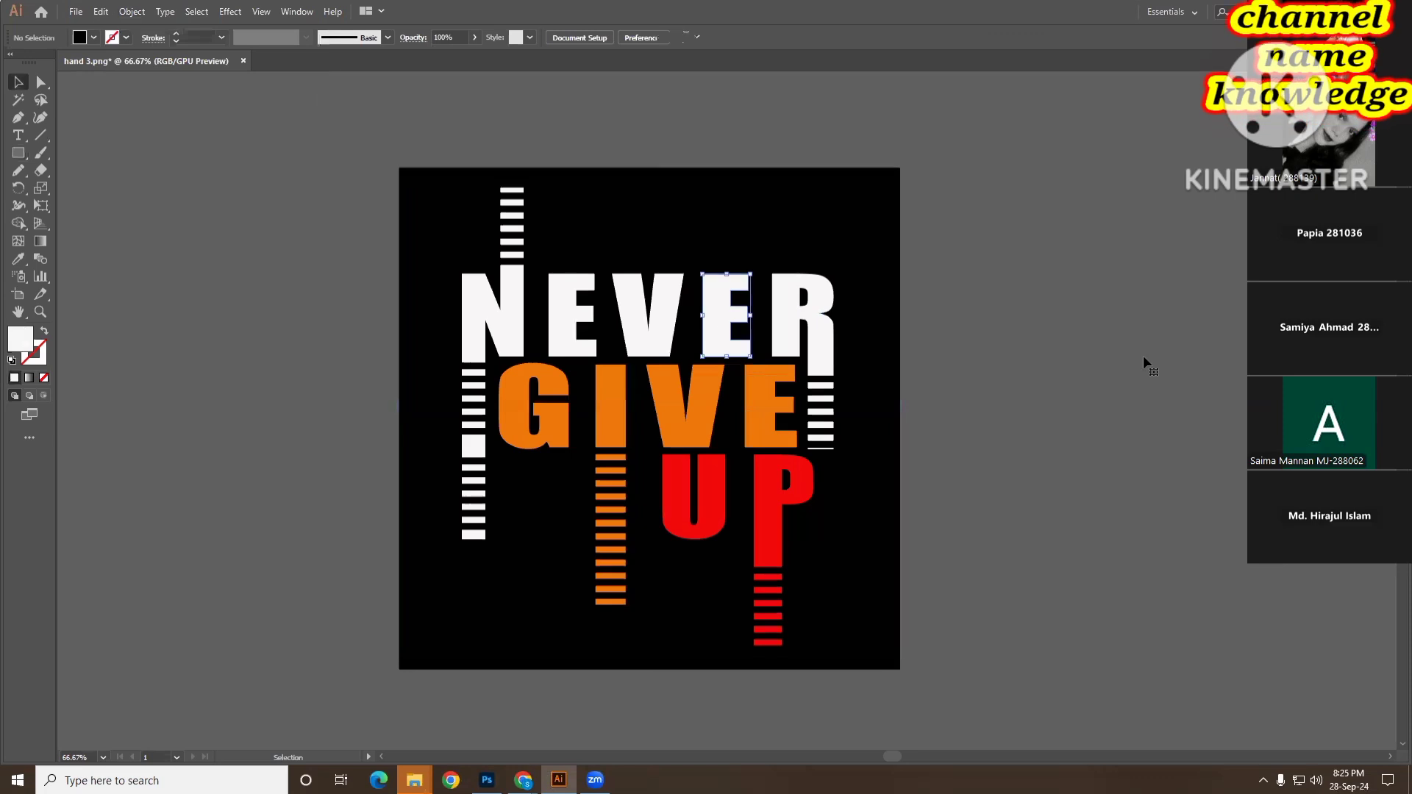
{"action": "left_click", "coordinate": [1140, 368]}
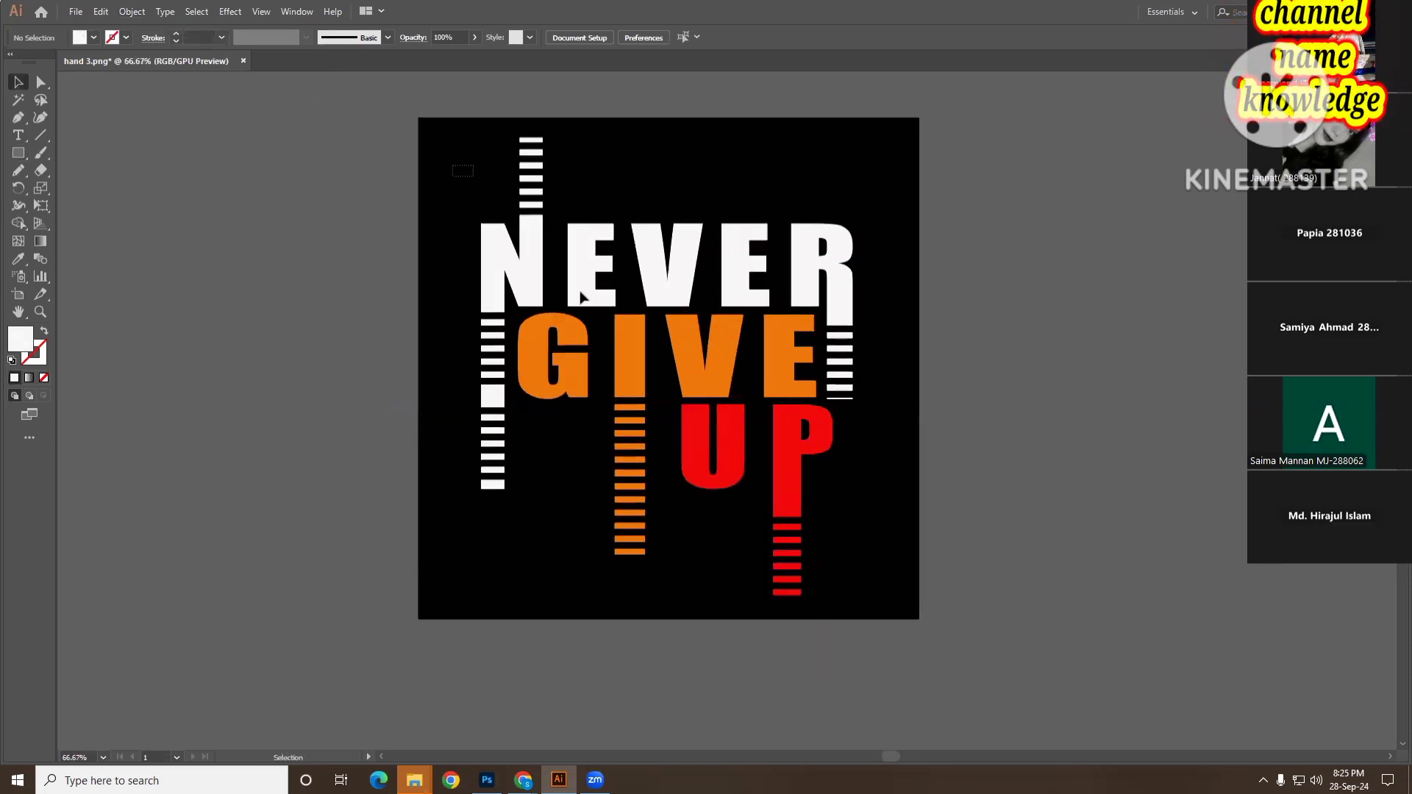
- Select all the NEVER GIVE UP lettering with its stripes, group it into one object, and deselect it
{"action": "left_click_drag", "start_coordinate": [581, 296], "coordinate": [888, 520]}
{"action": "key", "text": "a"}
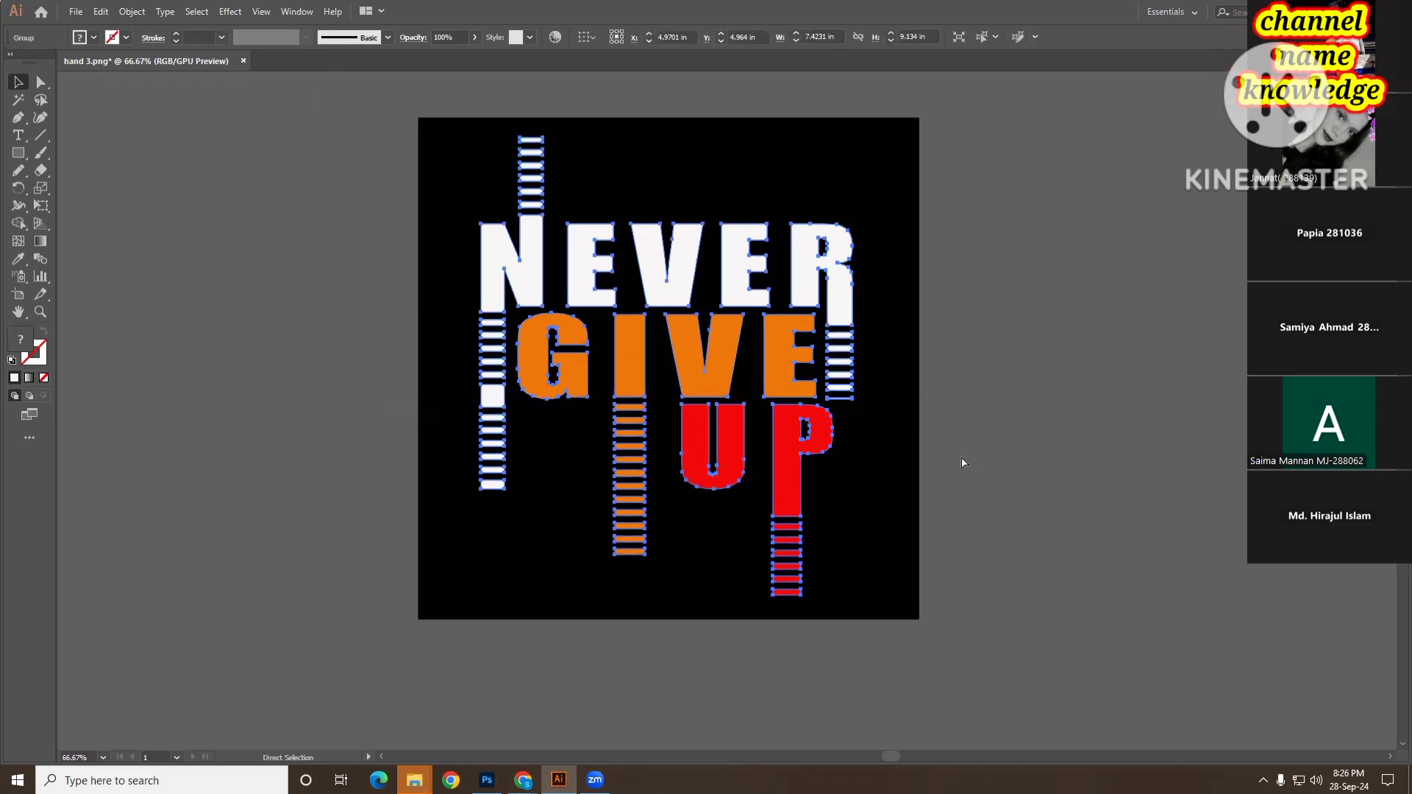
{"action": "key", "text": "v"}
{"action": "left_click", "coordinate": [1050, 441]}
{"action": "left_click", "coordinate": [737, 283]}
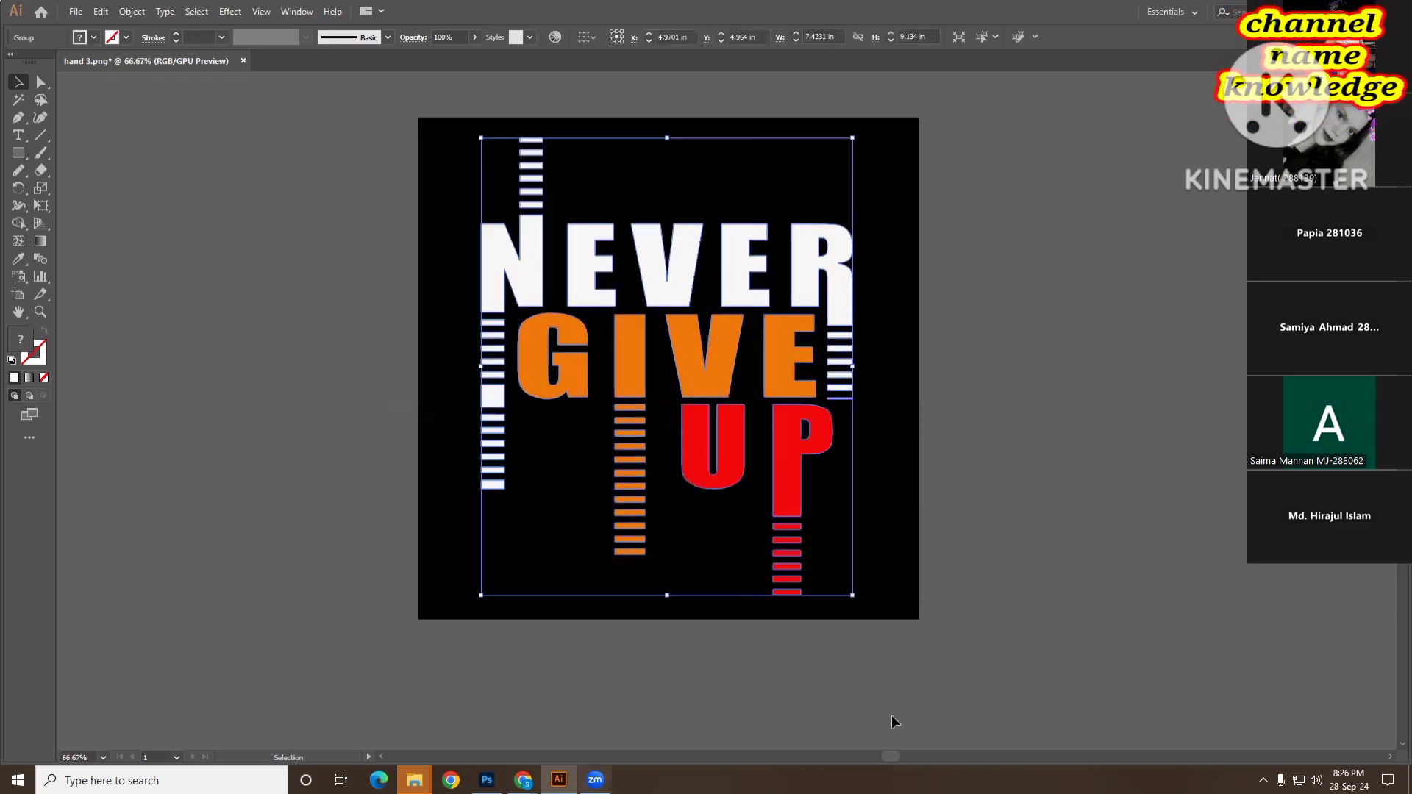
{"action": "left_click", "coordinate": [892, 715]}
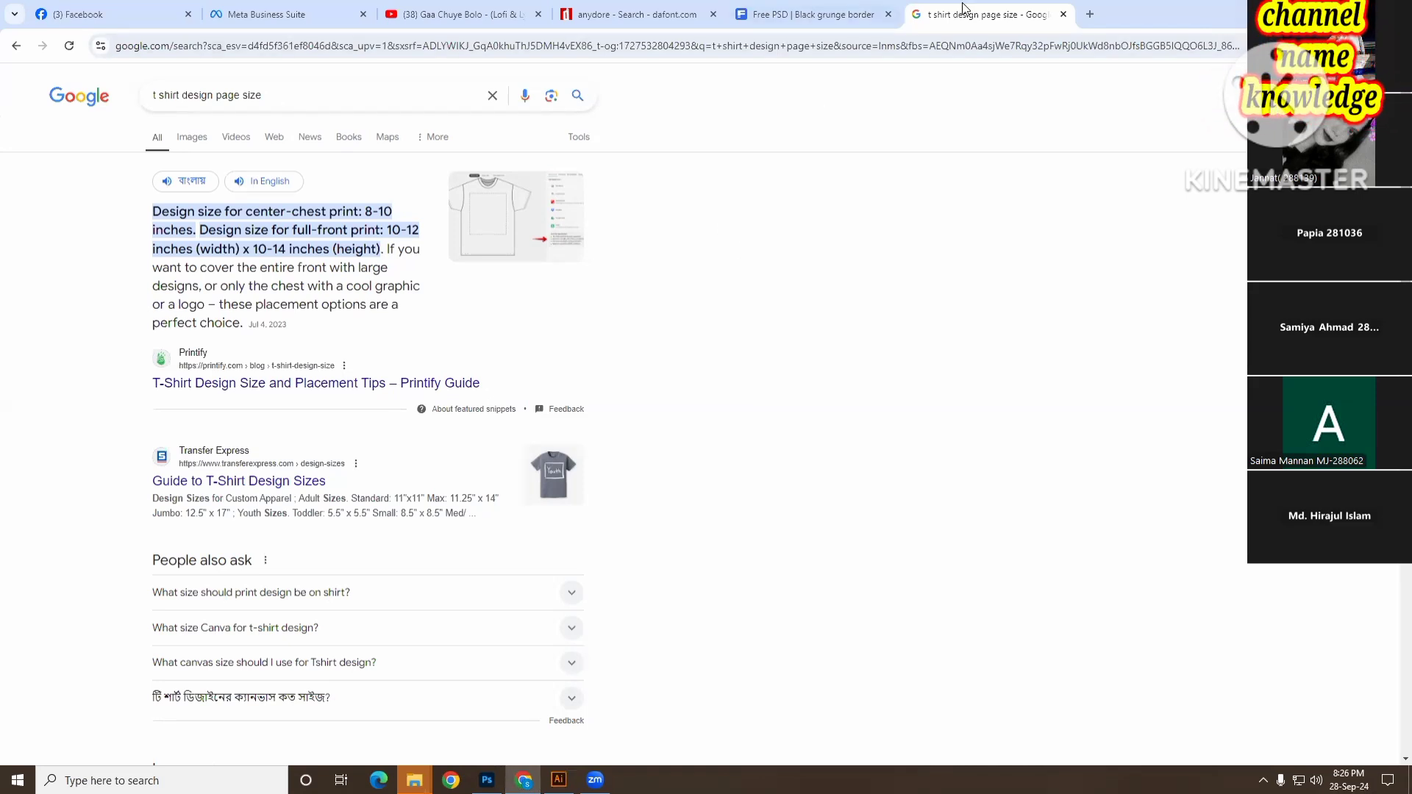
- Switch to the Freepik page in the browser, close the grunge border preview, and search for "t shirt mockup"
{"action": "left_click", "coordinate": [823, 14]}
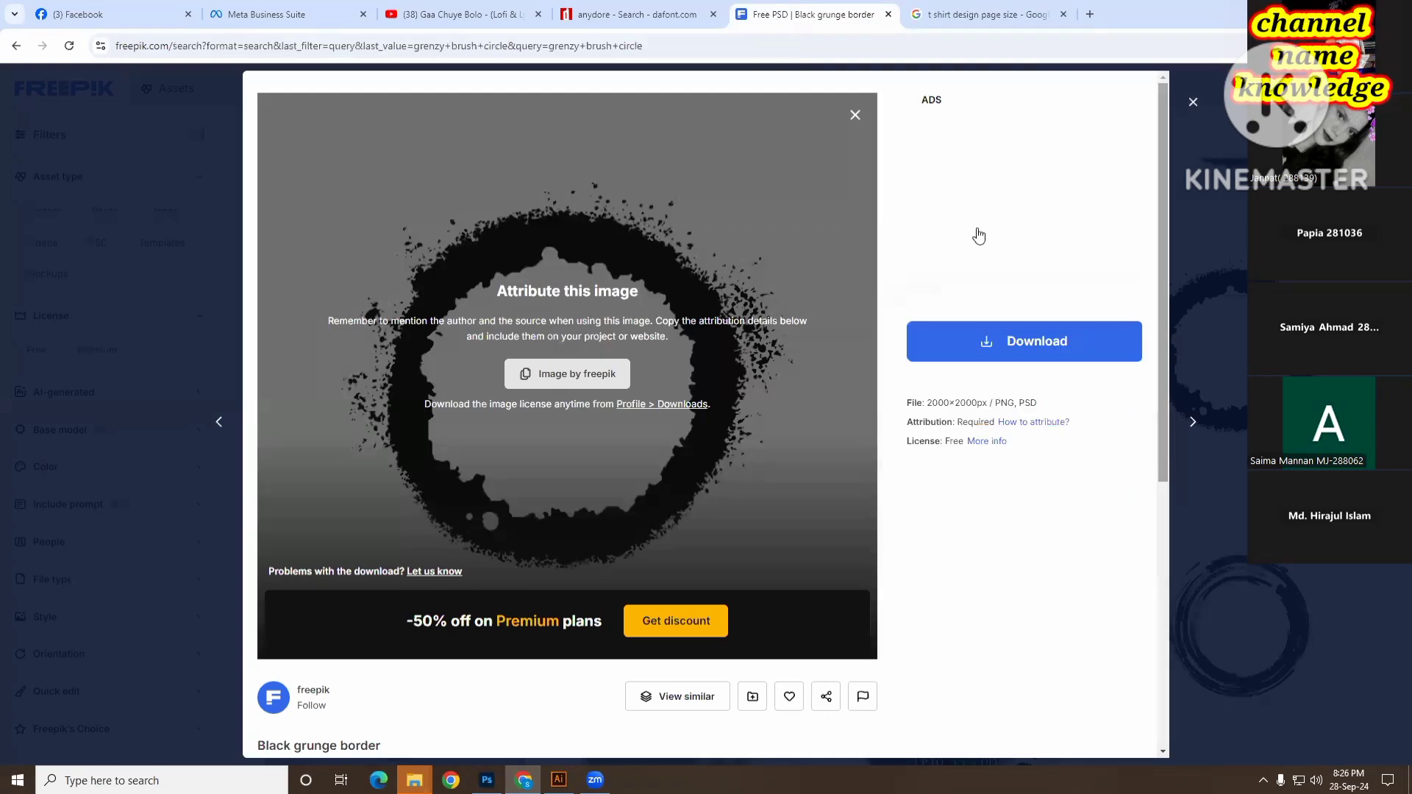
{"action": "key", "text": "Escape"}
{"action": "scroll", "coordinate": [584, 202], "scroll_direction": "up", "scroll_amount": 5}
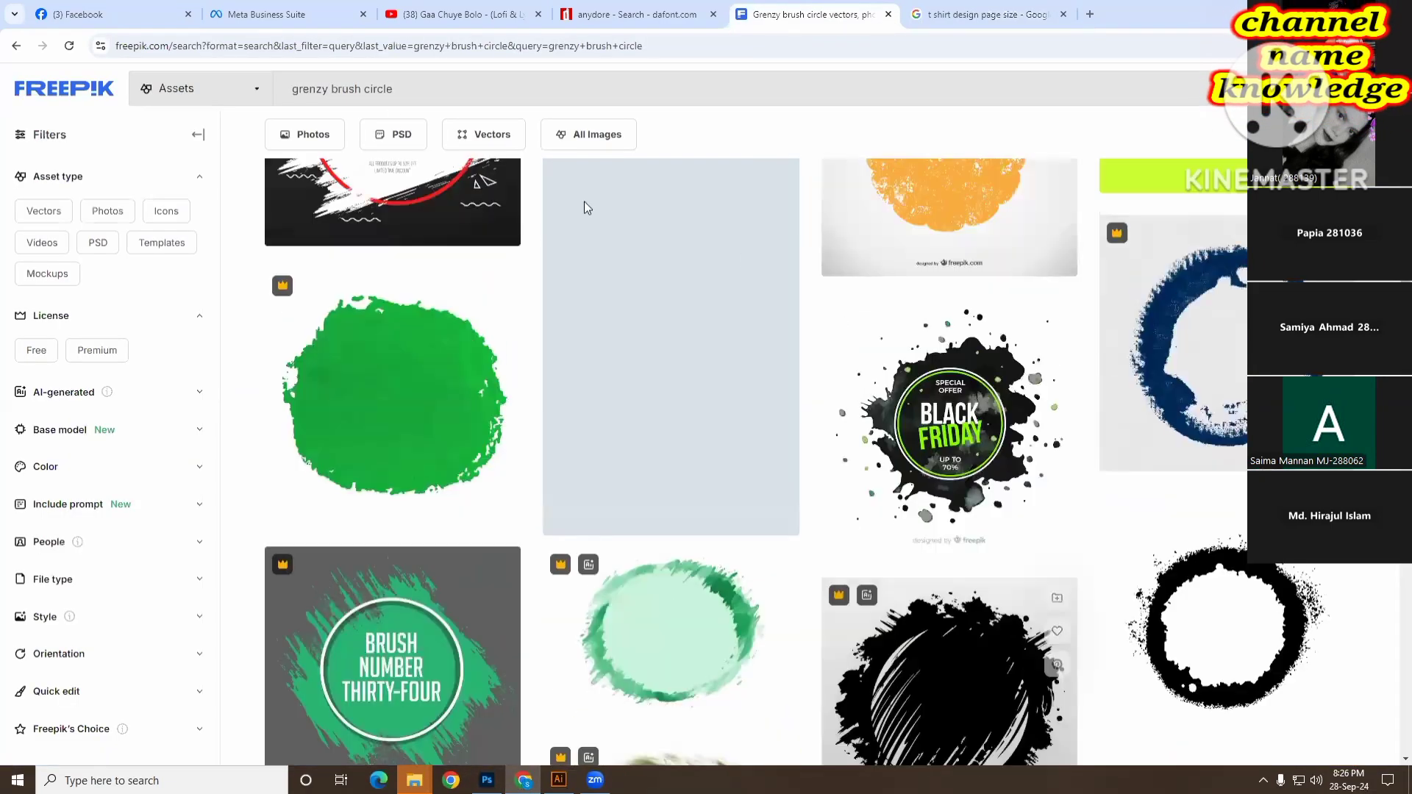
{"action": "left_click_drag", "start_coordinate": [440, 87], "coordinate": [291, 89]}
{"action": "type", "text": "t"}
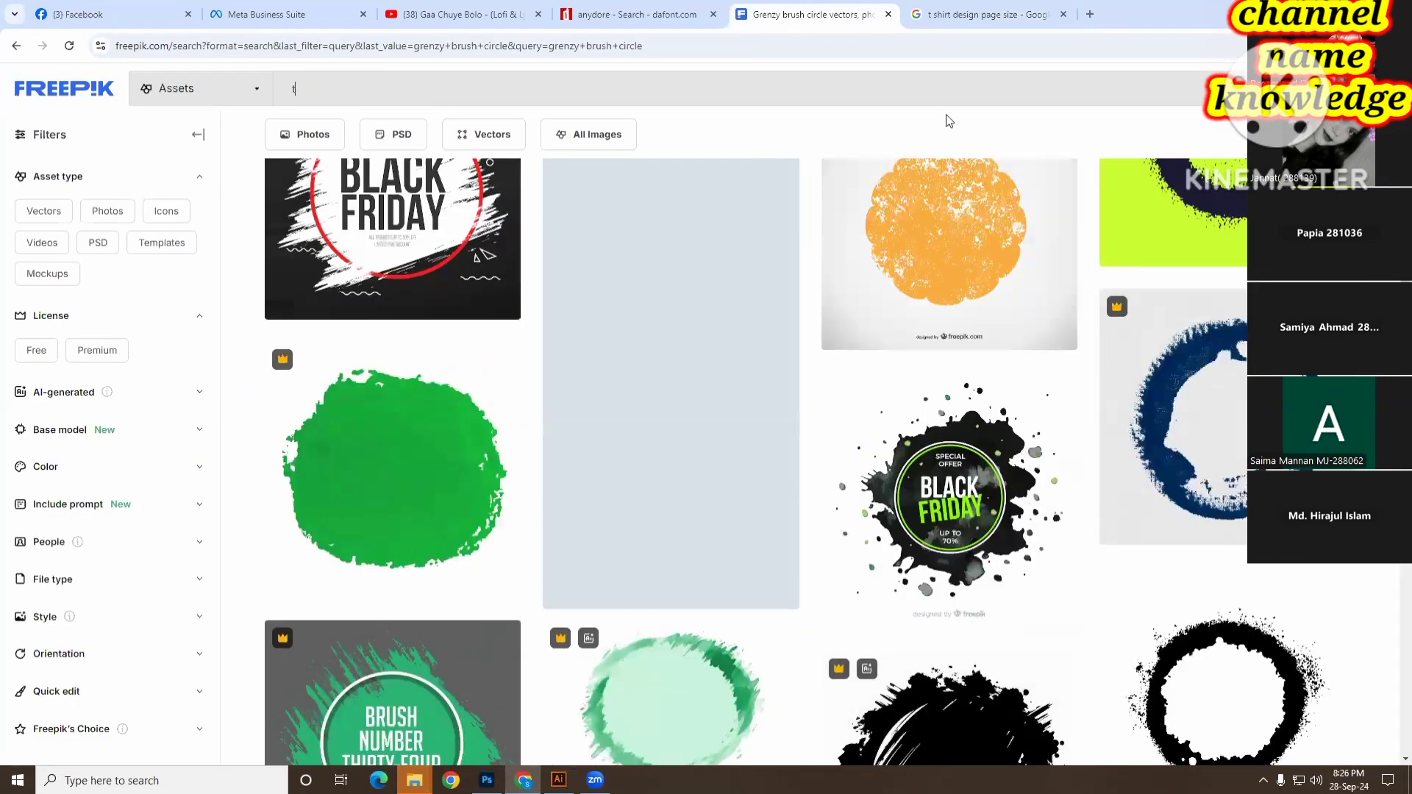
{"action": "type", "text": " shirt mockup"}
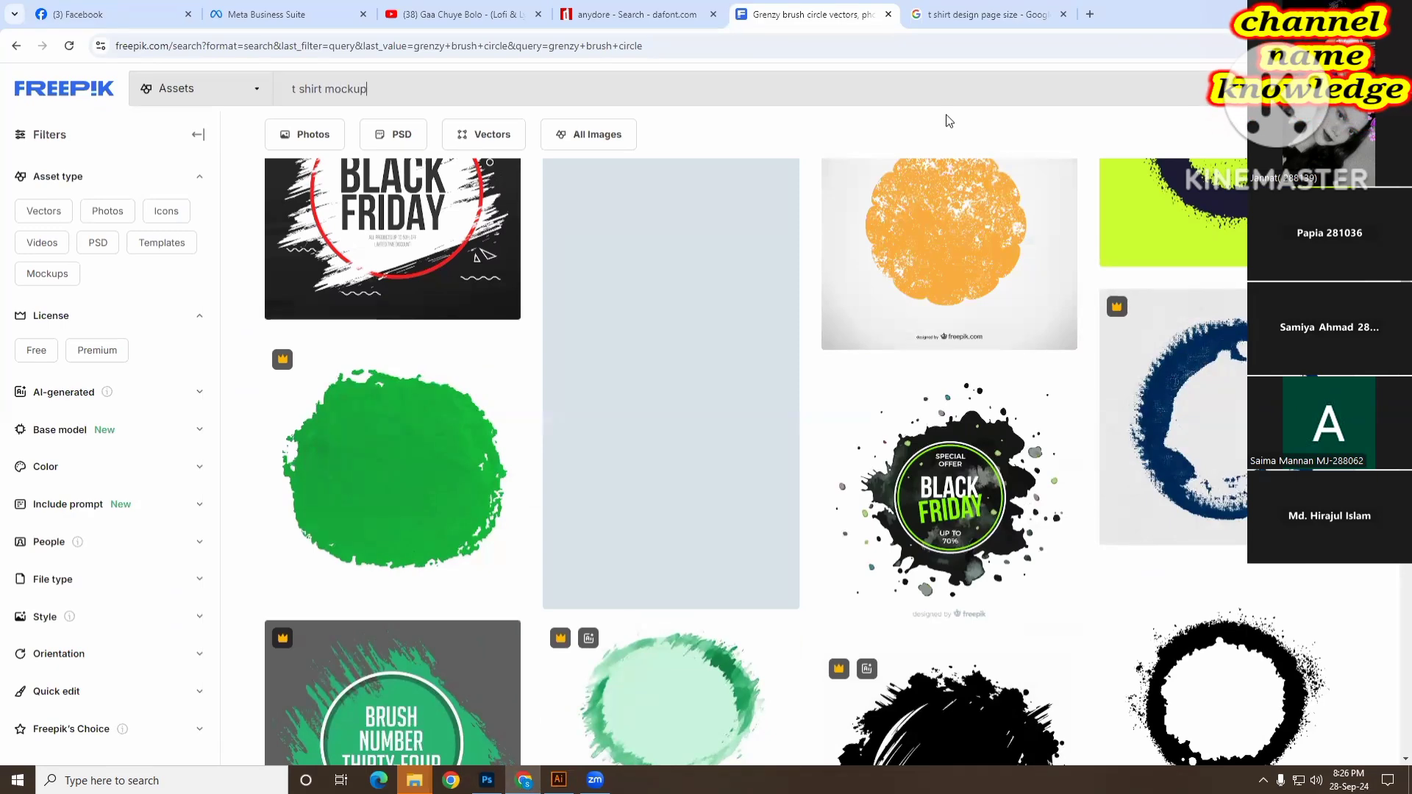
{"action": "key", "text": "Return"}
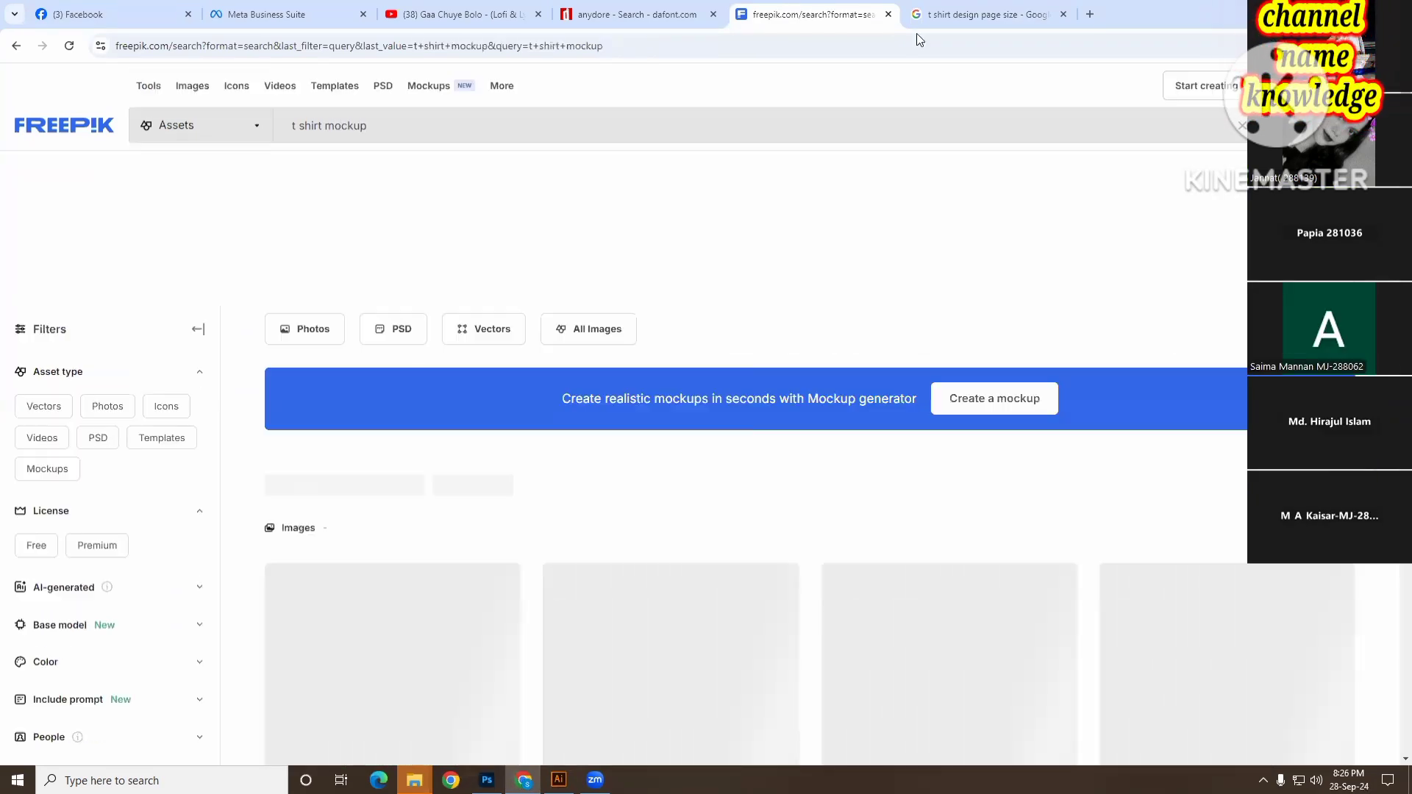
- Browse the T-shirt mockup results, preview the plain black T-shirt on a wooden hanger, and close the preview
{"action": "scroll", "coordinate": [760, 415], "scroll_direction": "down", "scroll_amount": 4}
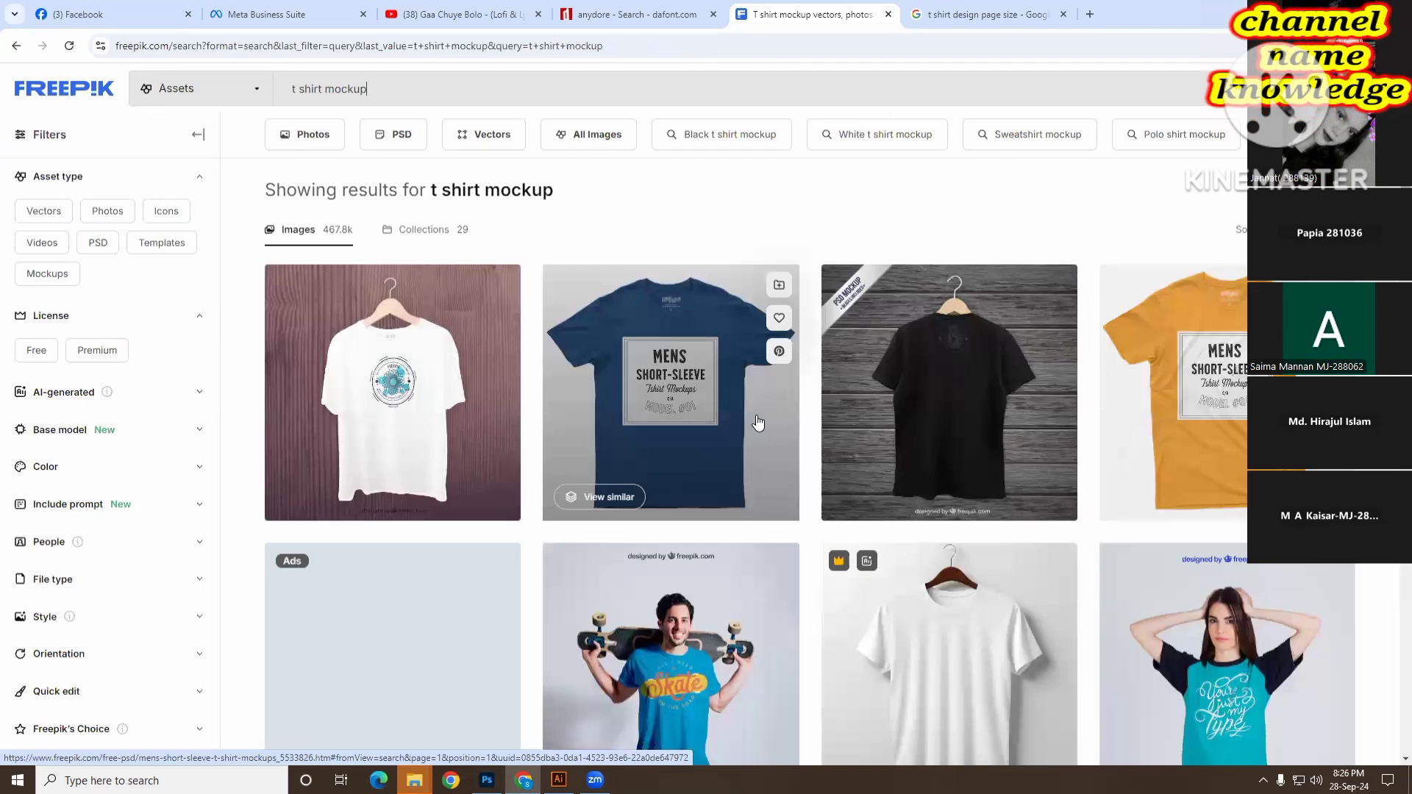
{"action": "scroll", "coordinate": [985, 439], "scroll_direction": "down", "scroll_amount": 3}
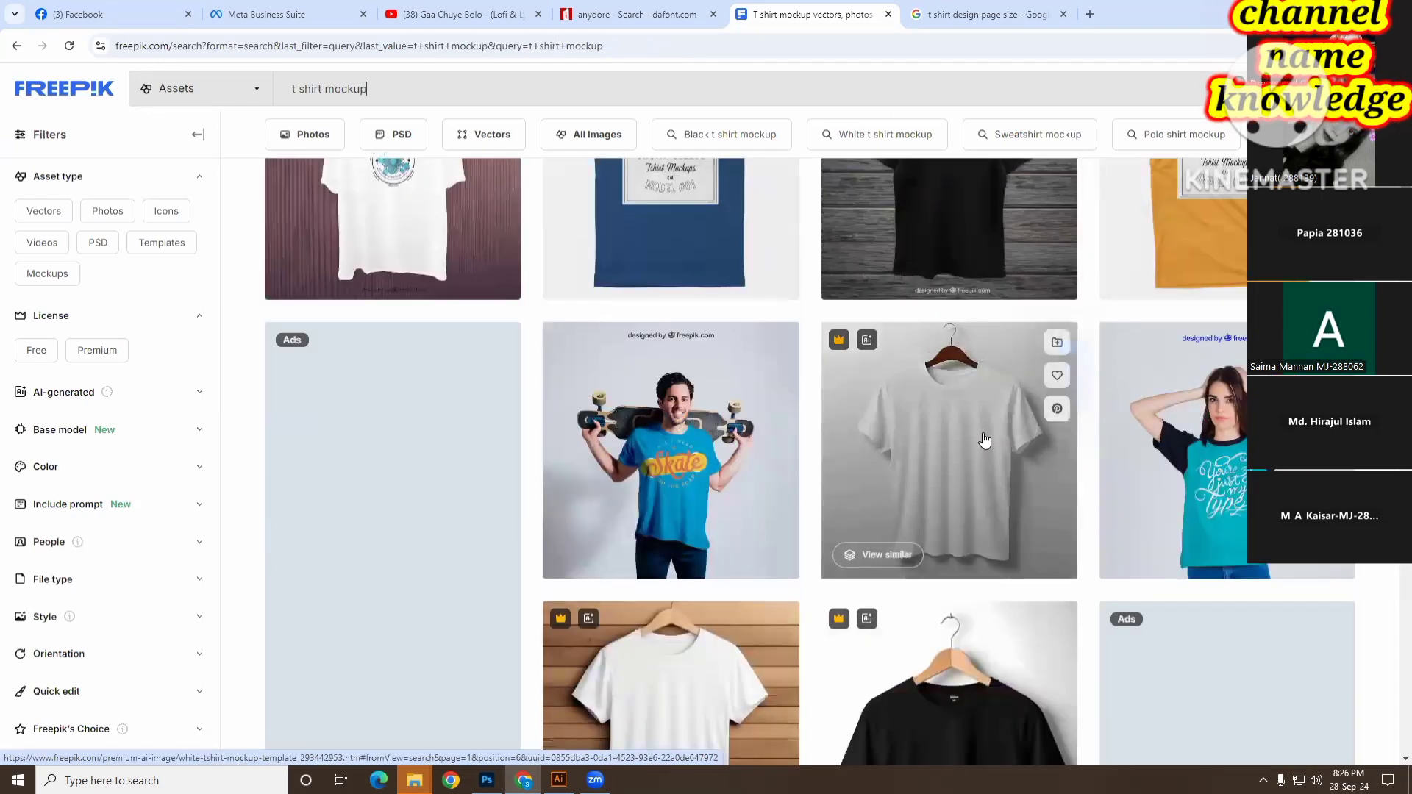
{"action": "scroll", "coordinate": [984, 439], "scroll_direction": "down", "scroll_amount": 5}
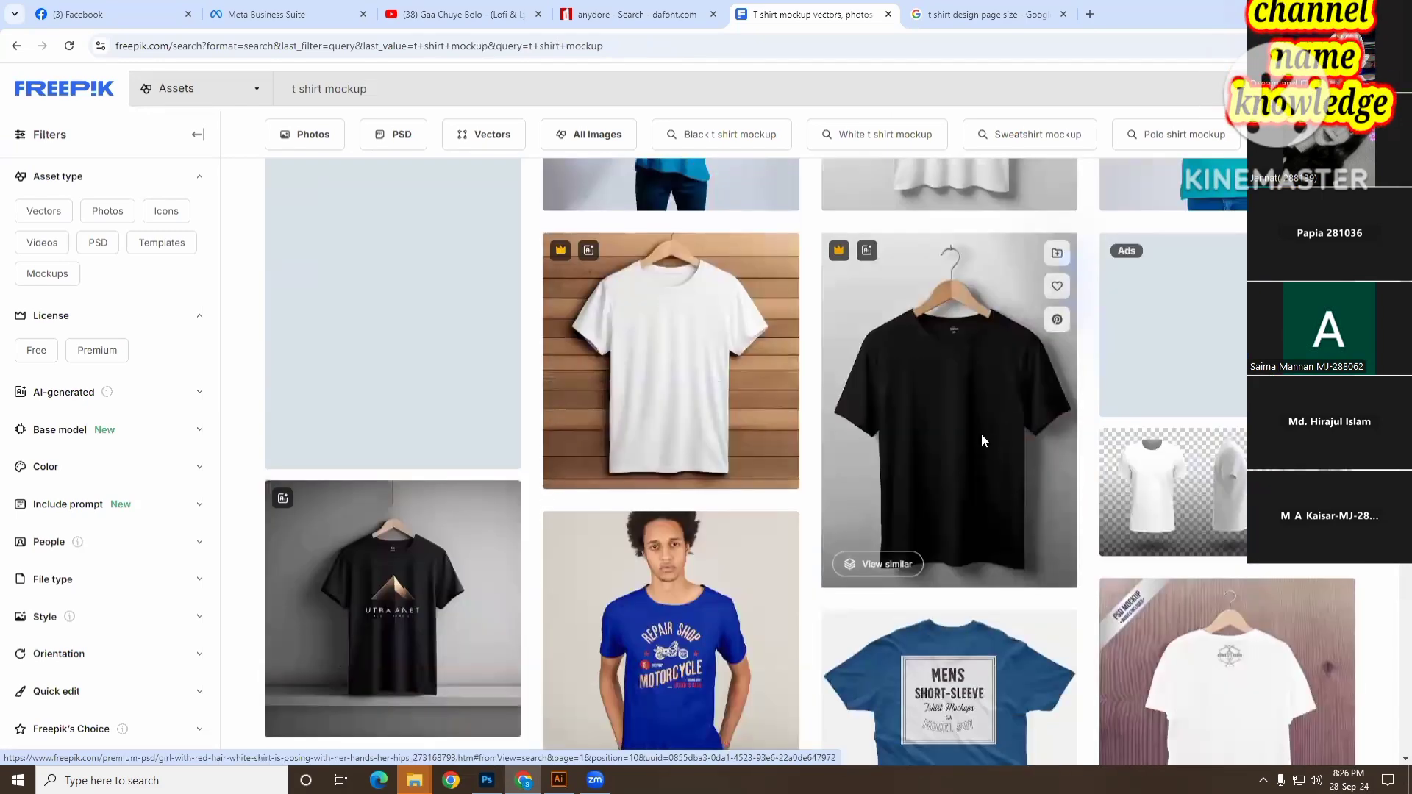
{"action": "left_click", "coordinate": [981, 440]}
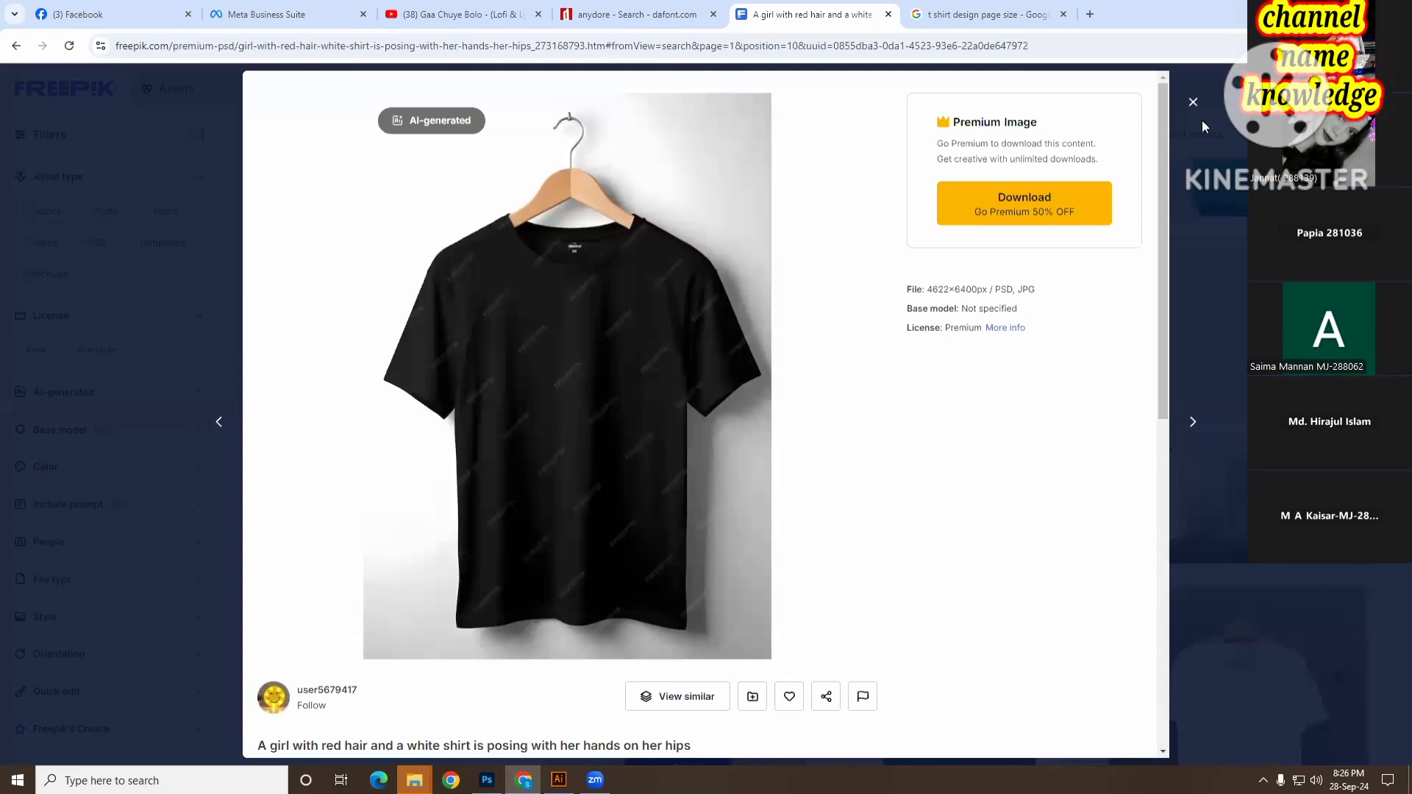
{"action": "left_click", "coordinate": [1193, 101]}
- Search Google in a new browser tab for "blck solid colour t shirt" and show the image results
{"action": "key", "text": "ctrl+t"}
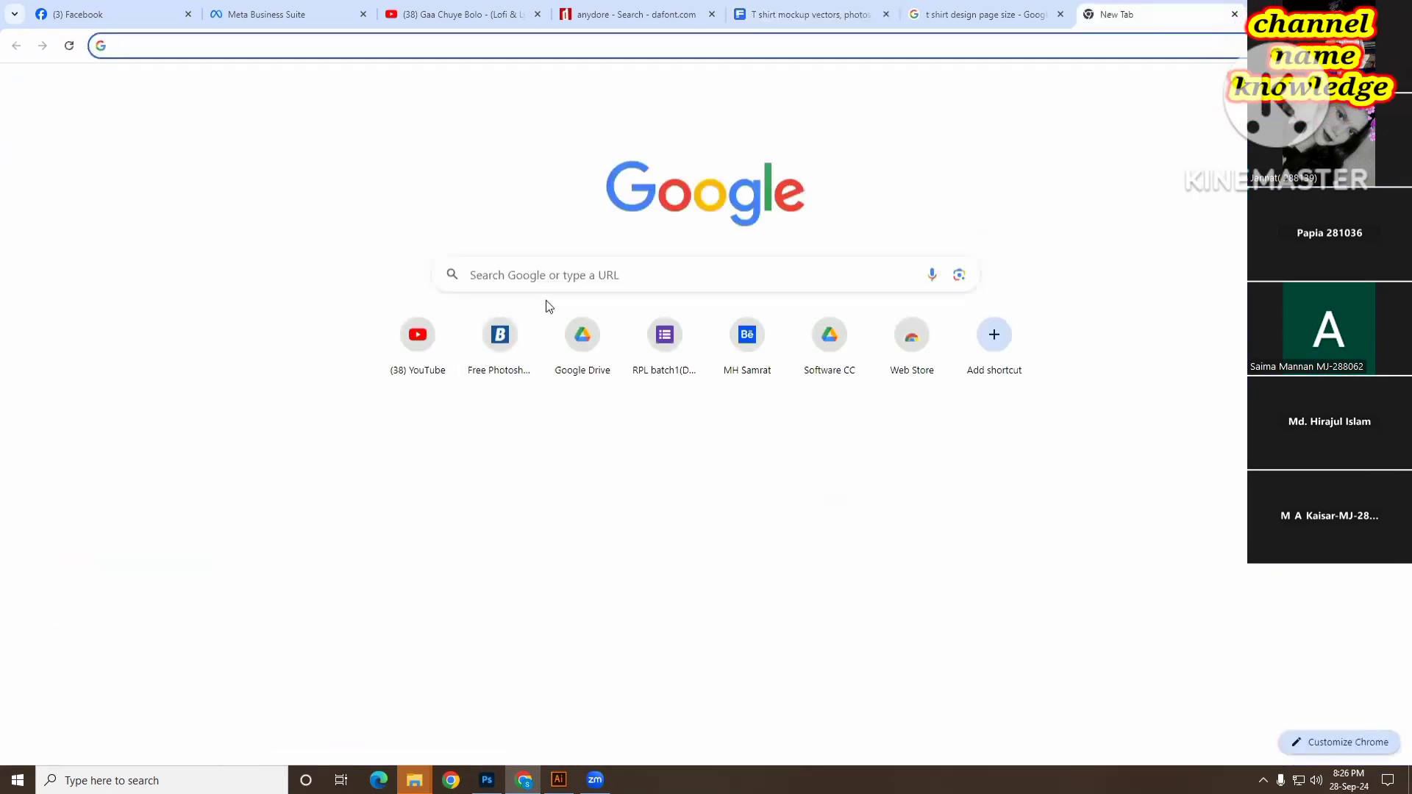
{"action": "left_click", "coordinate": [977, 12]}
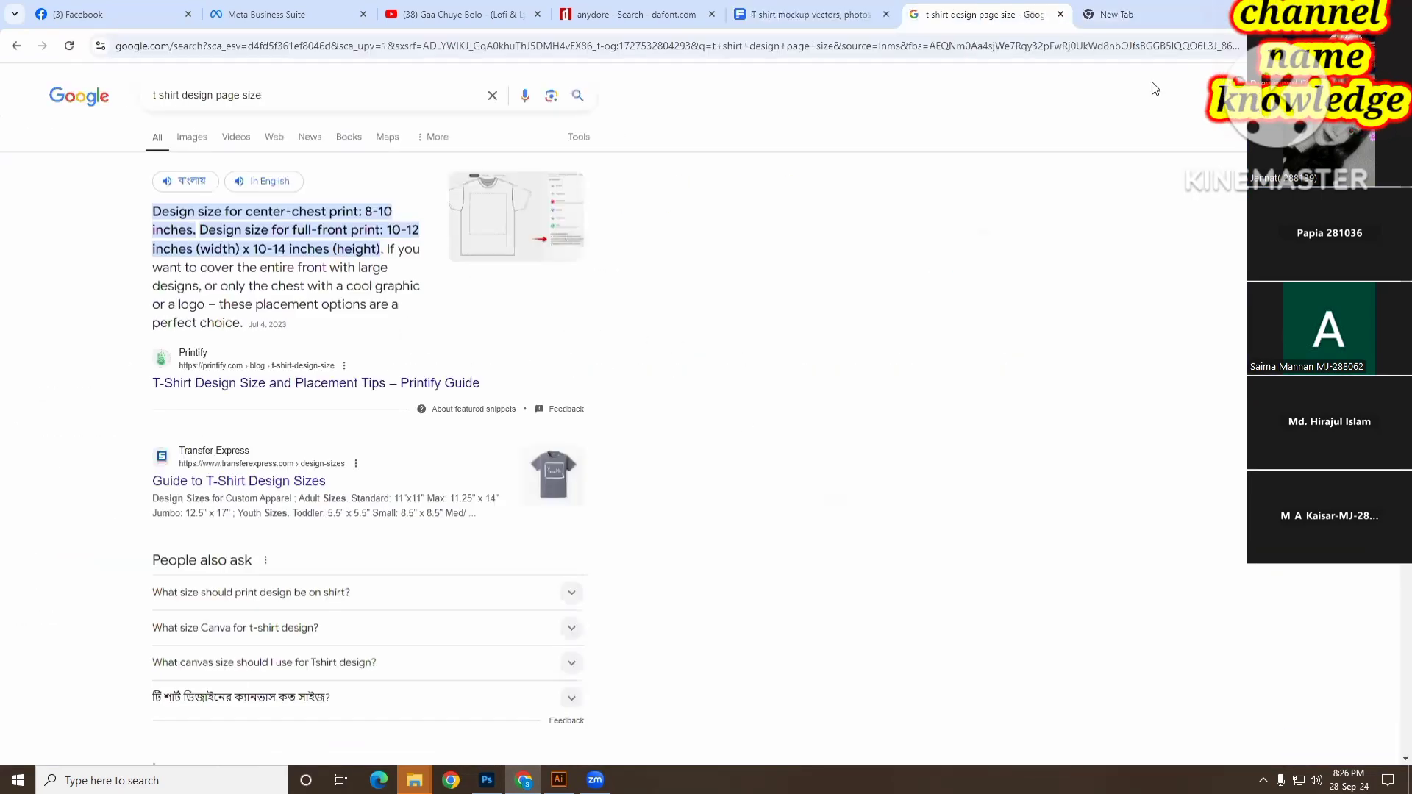
{"action": "left_click", "coordinate": [812, 14]}
{"action": "left_click", "coordinate": [1143, 16]}
{"action": "left_click", "coordinate": [583, 279]}
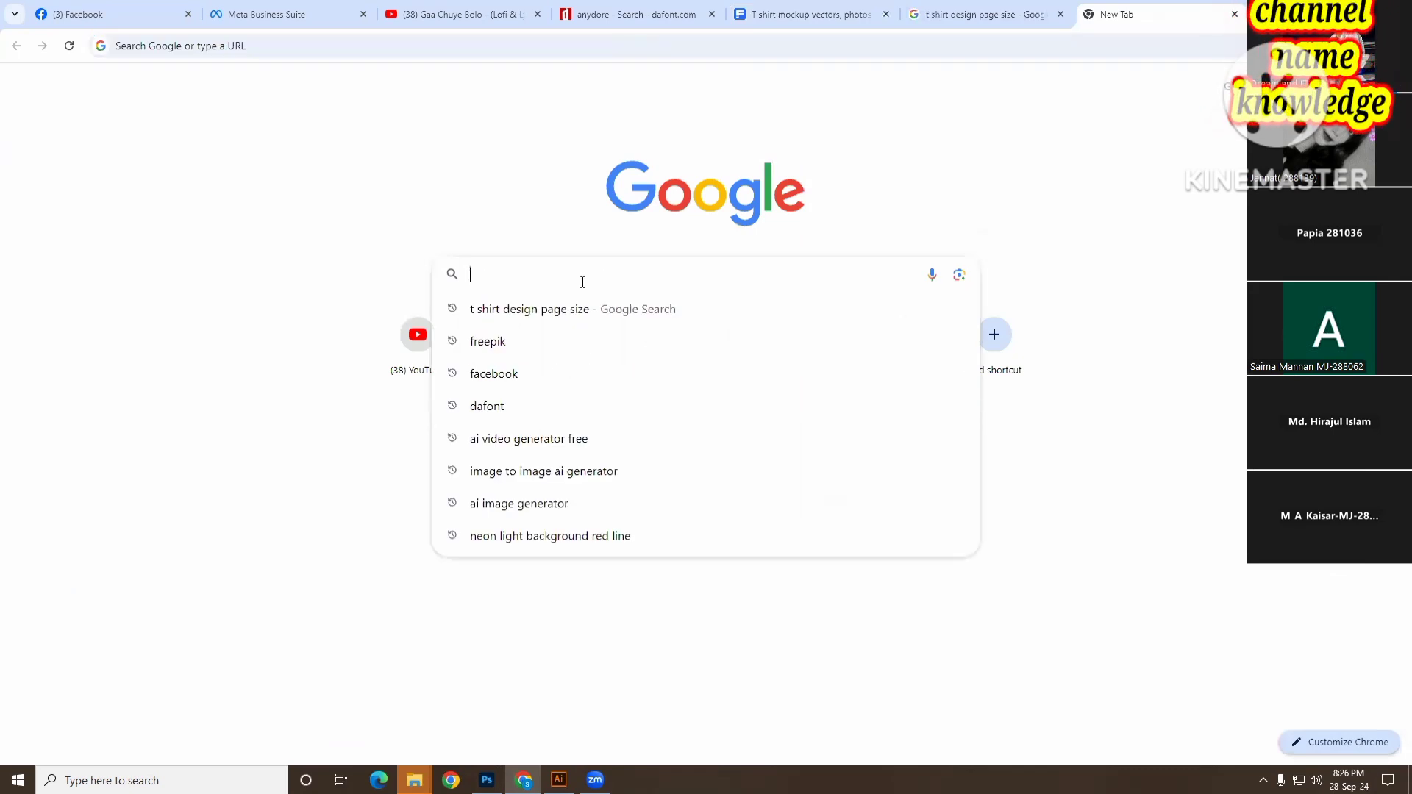
{"action": "type", "text": "blck s"}
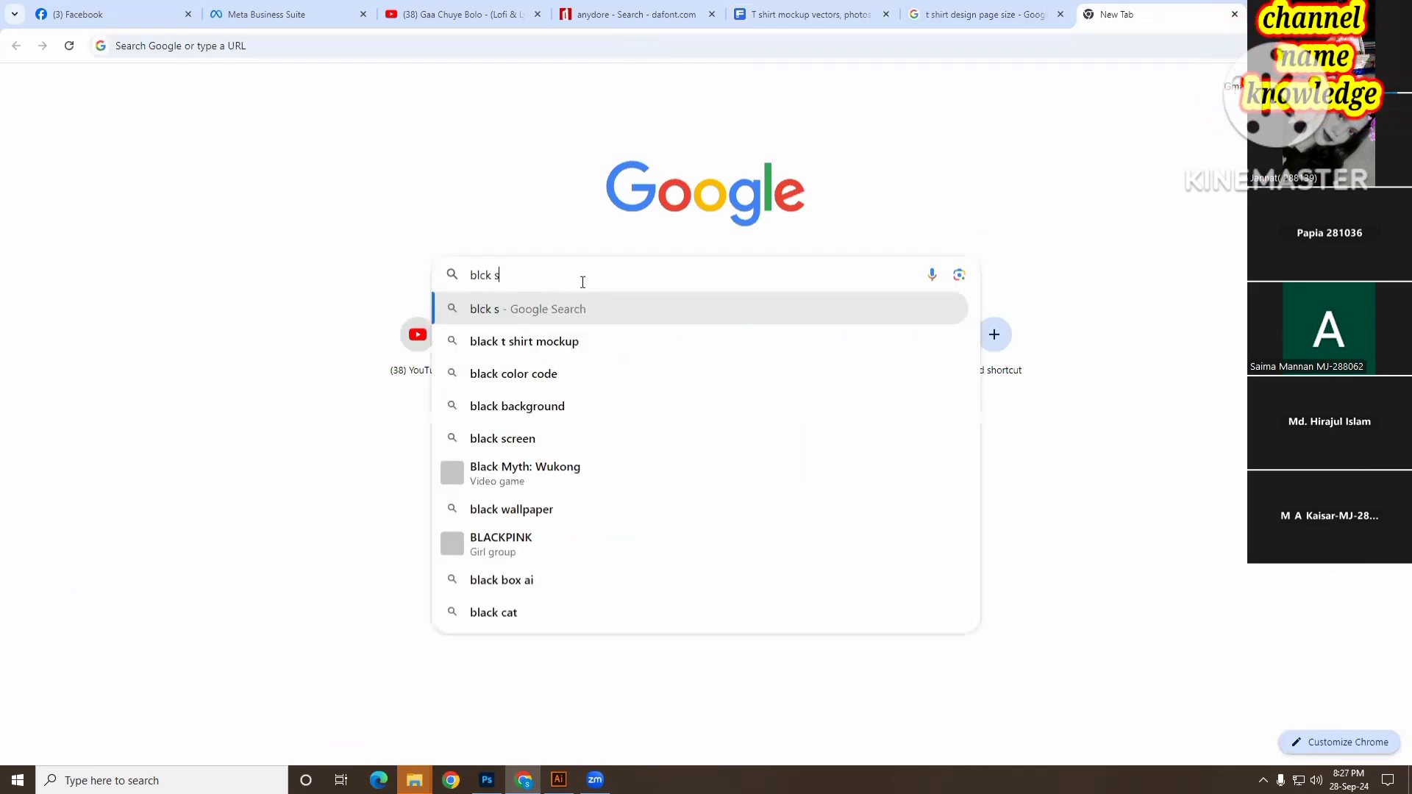
{"action": "type", "text": "olid colo"}
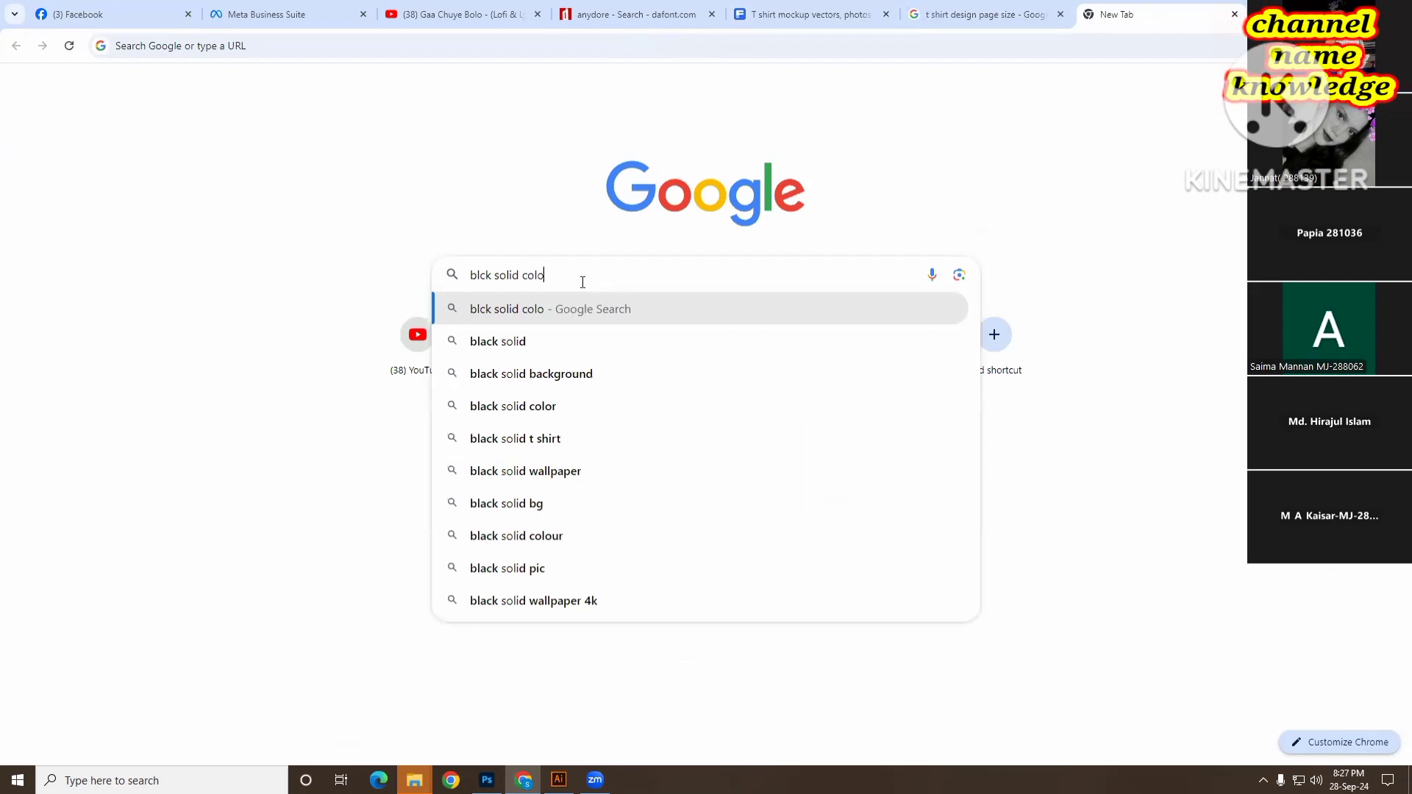
{"action": "type", "text": "ur t shirt"}
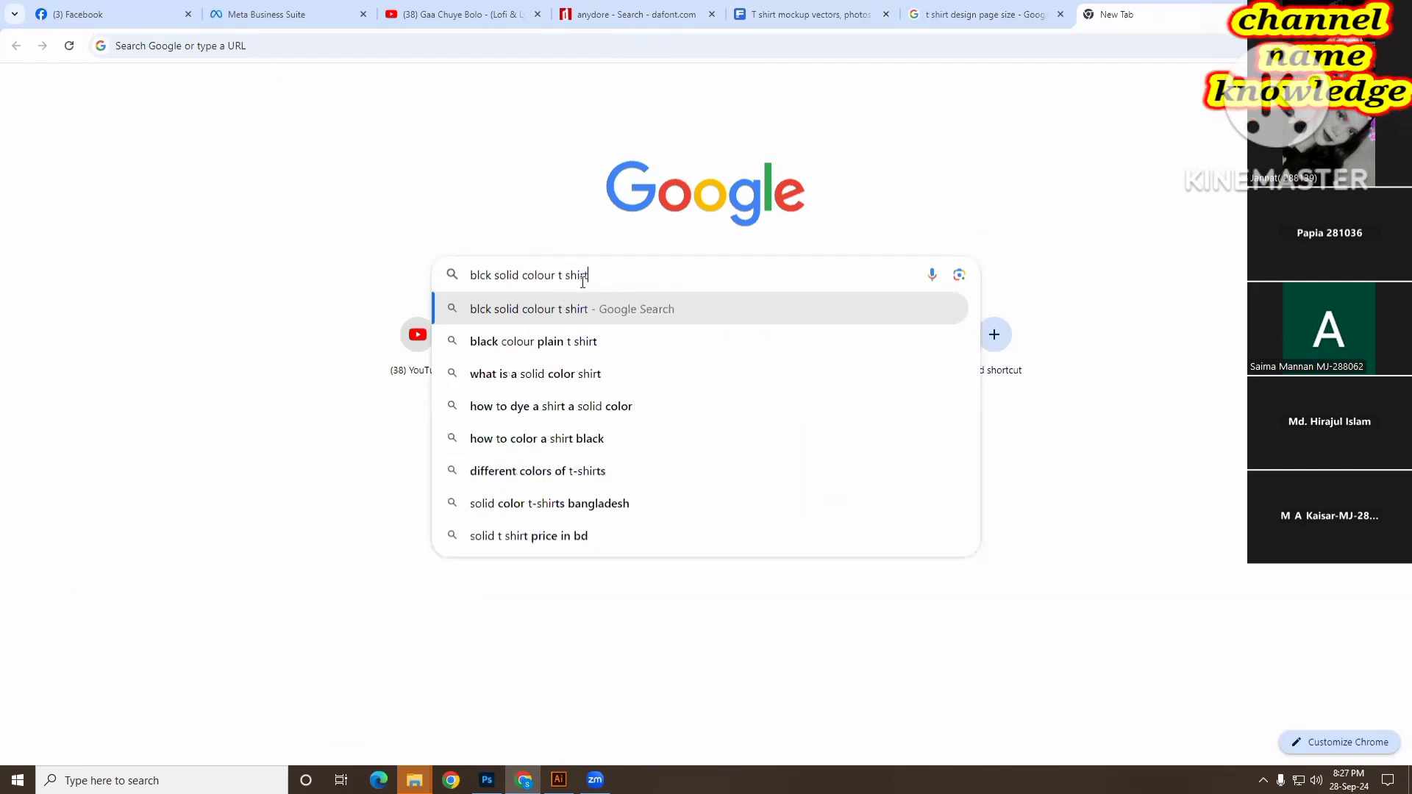
{"action": "key", "text": "Return"}
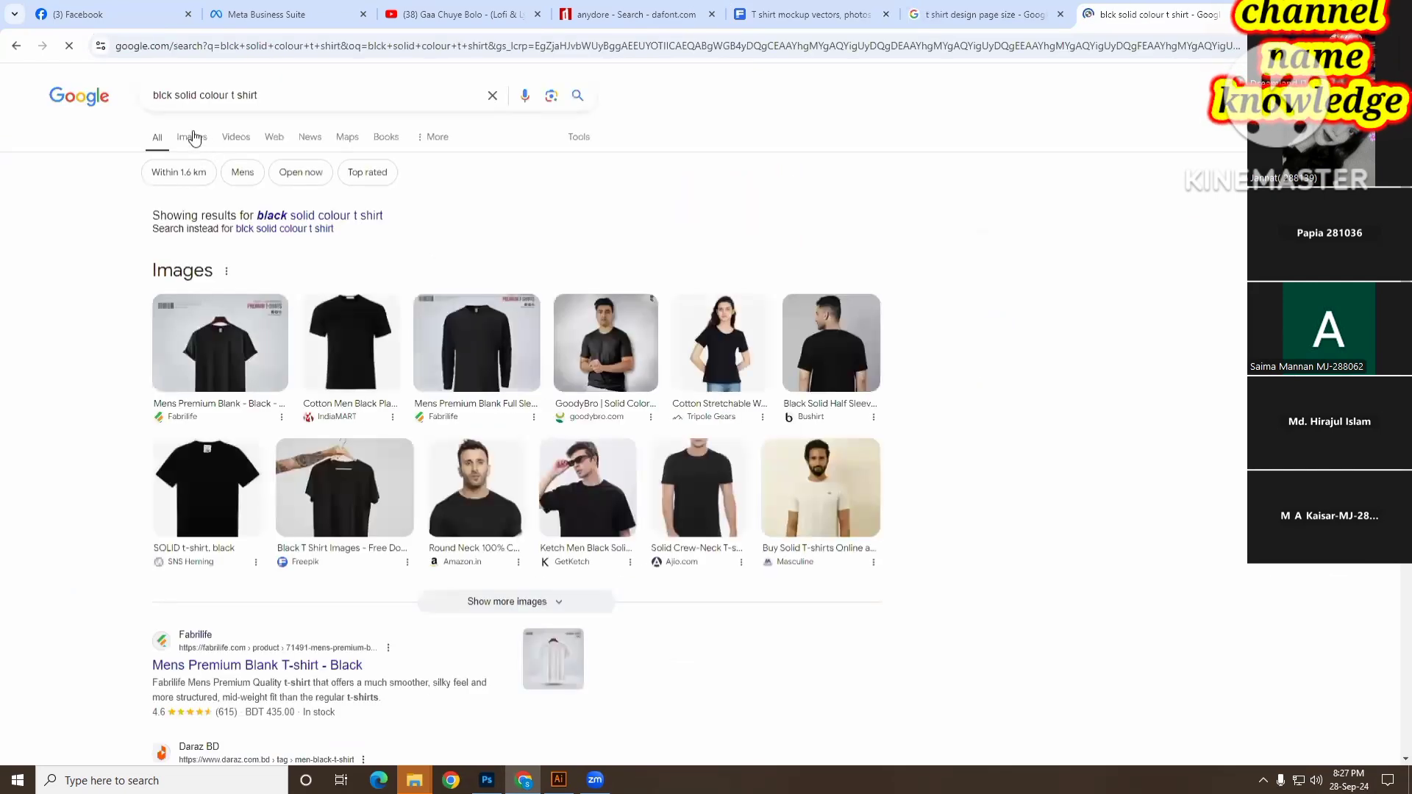
{"action": "left_click", "coordinate": [192, 138]}
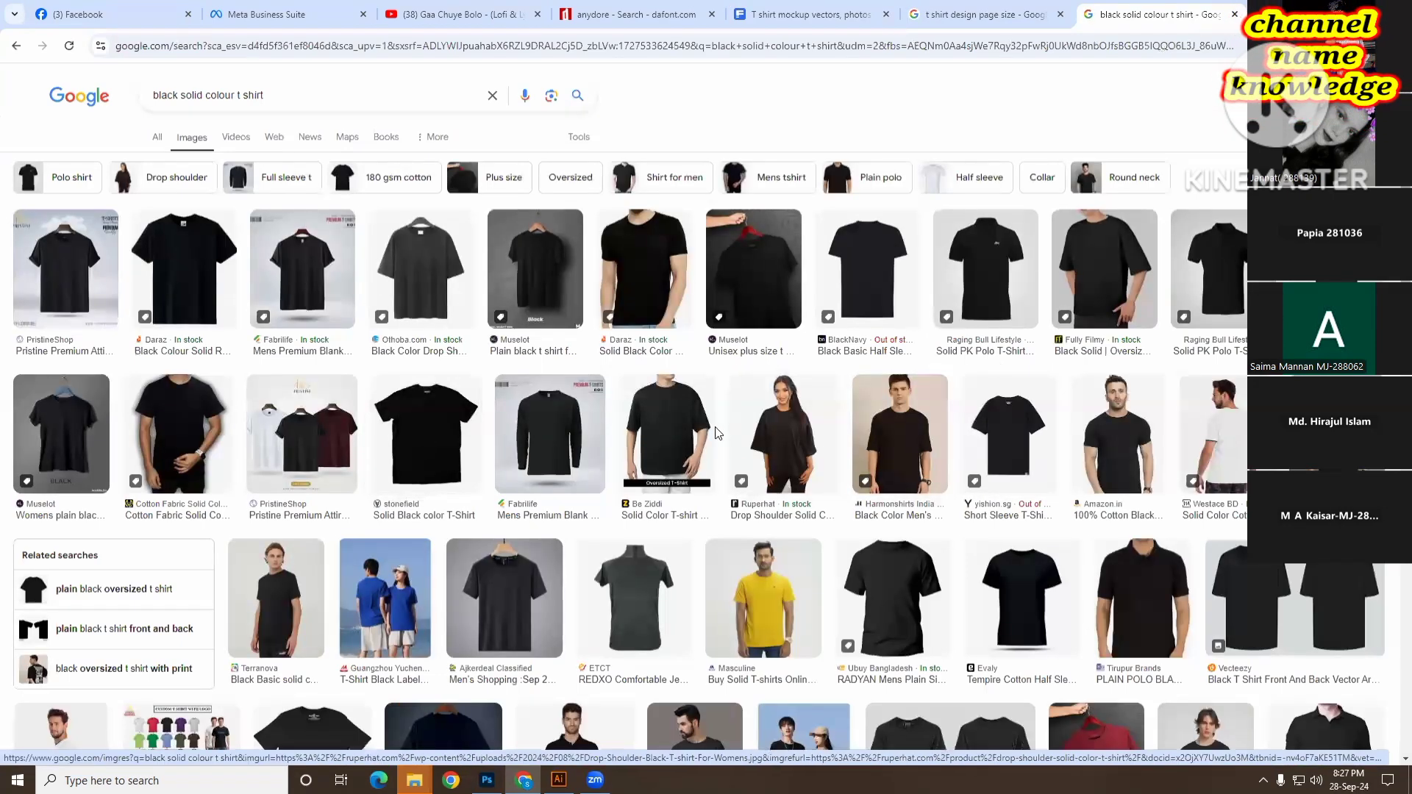
- Look through the image results and copy the picture of the plain black round-neck T-shirt from Daraz
{"action": "left_click", "coordinate": [1112, 449]}
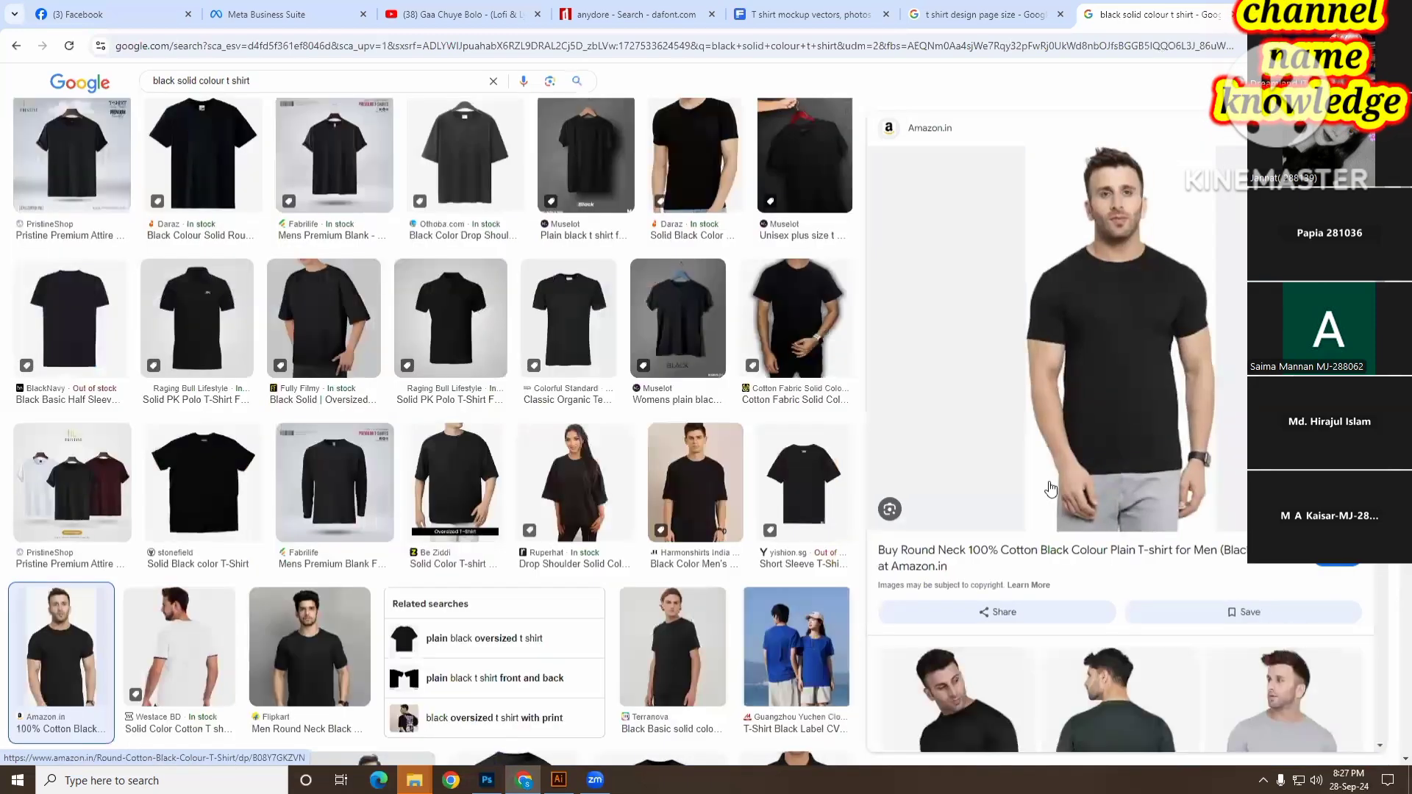
{"action": "scroll", "coordinate": [1050, 489], "scroll_direction": "down", "scroll_amount": 4}
{"action": "scroll", "coordinate": [616, 421], "scroll_direction": "up", "scroll_amount": 2}
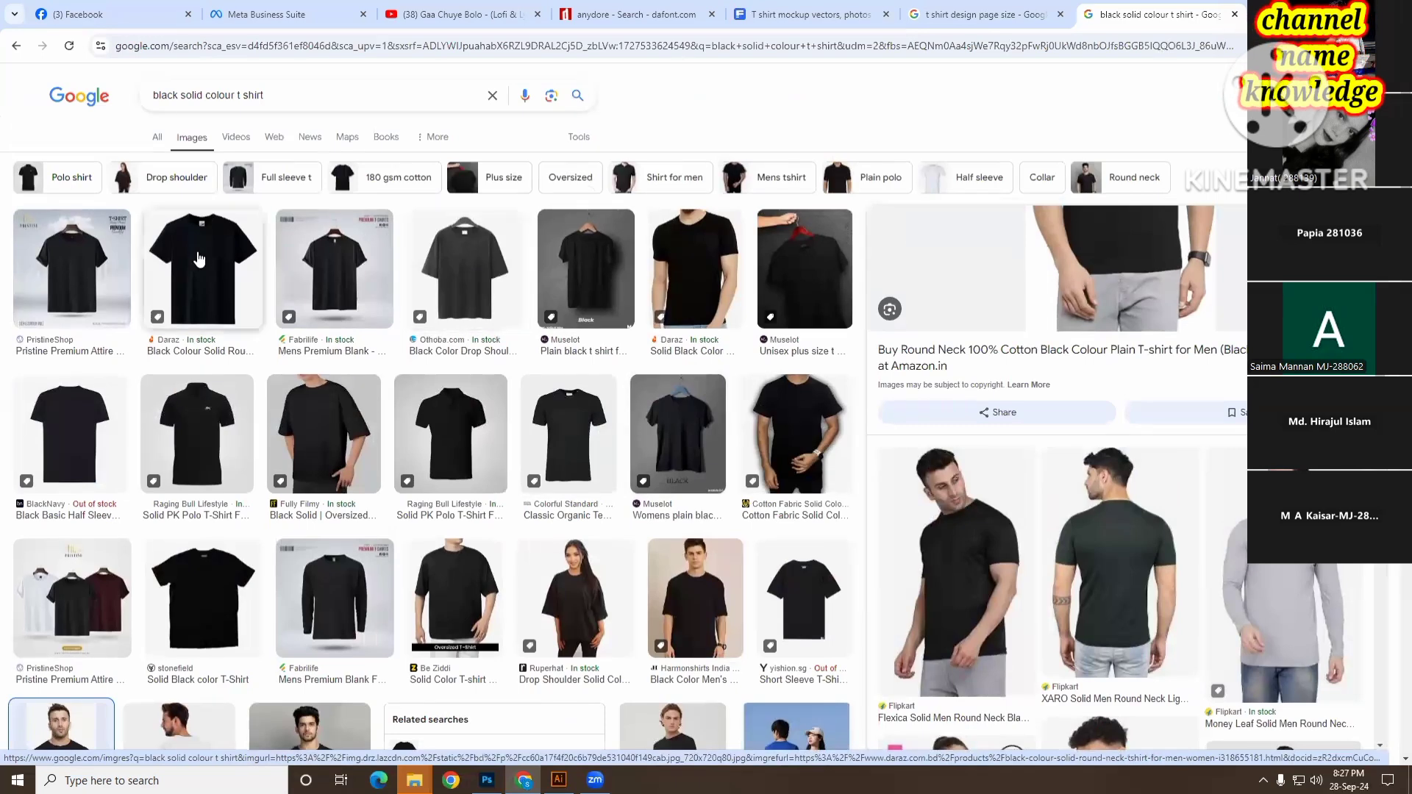
{"action": "left_click", "coordinate": [198, 259]}
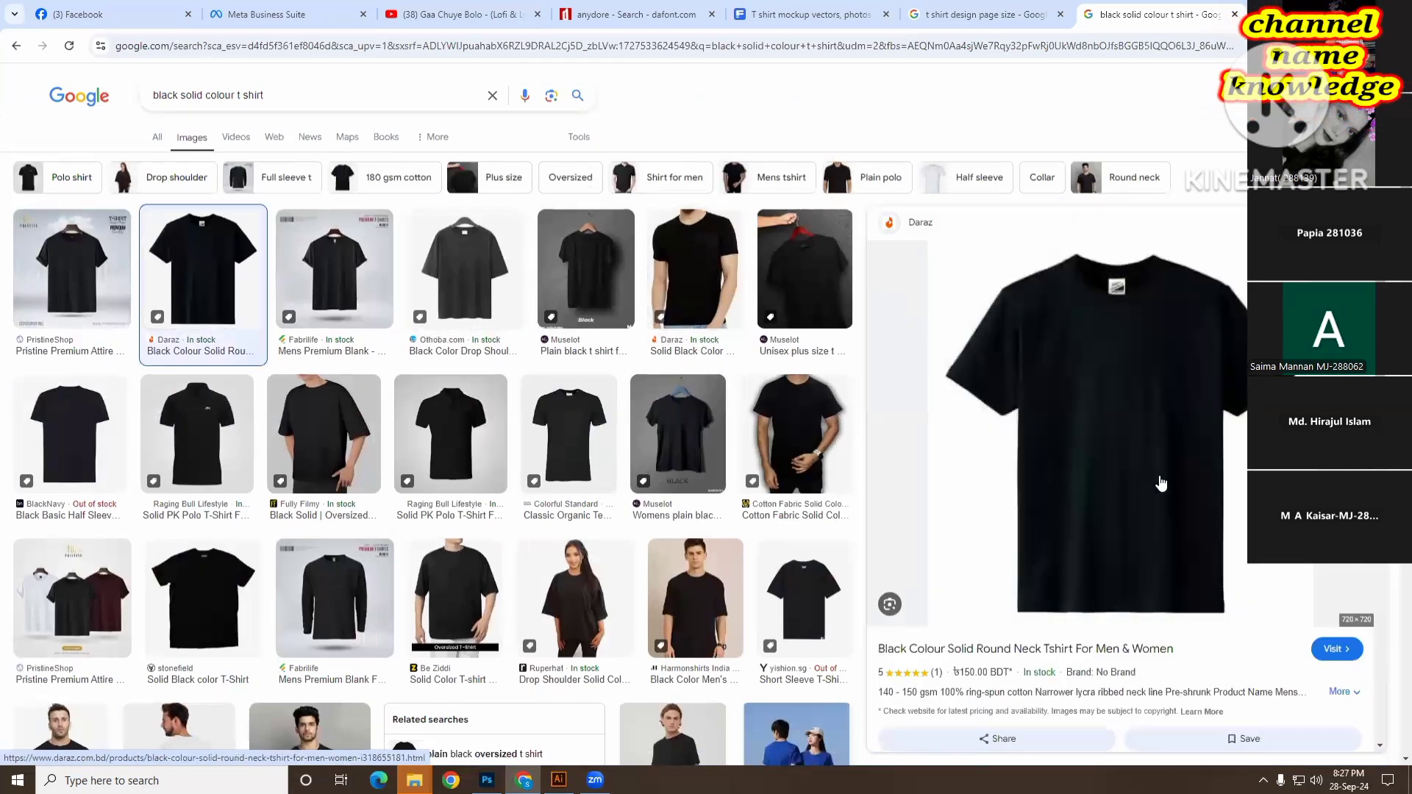
{"action": "right_click", "coordinate": [1126, 383]}
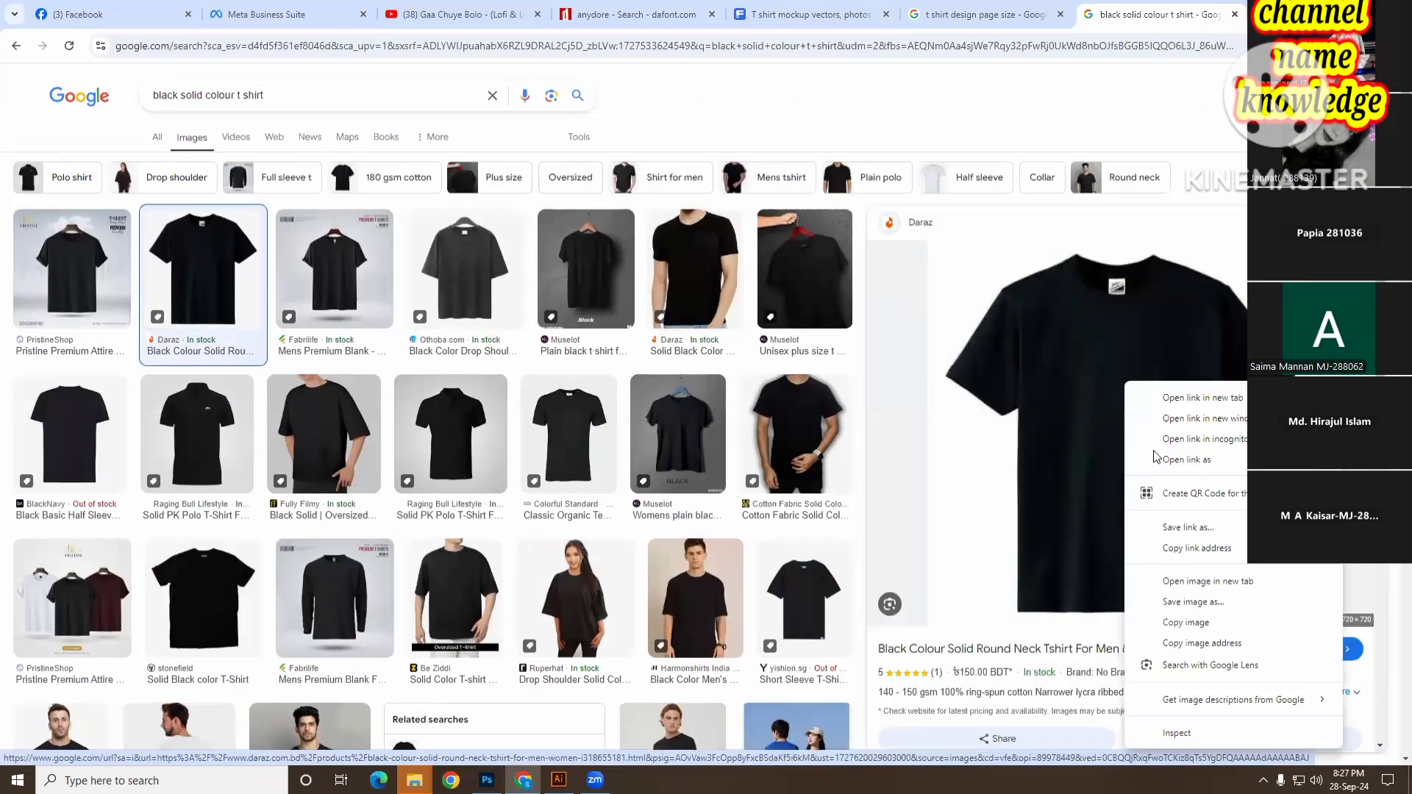
{"action": "left_click", "coordinate": [1197, 622]}
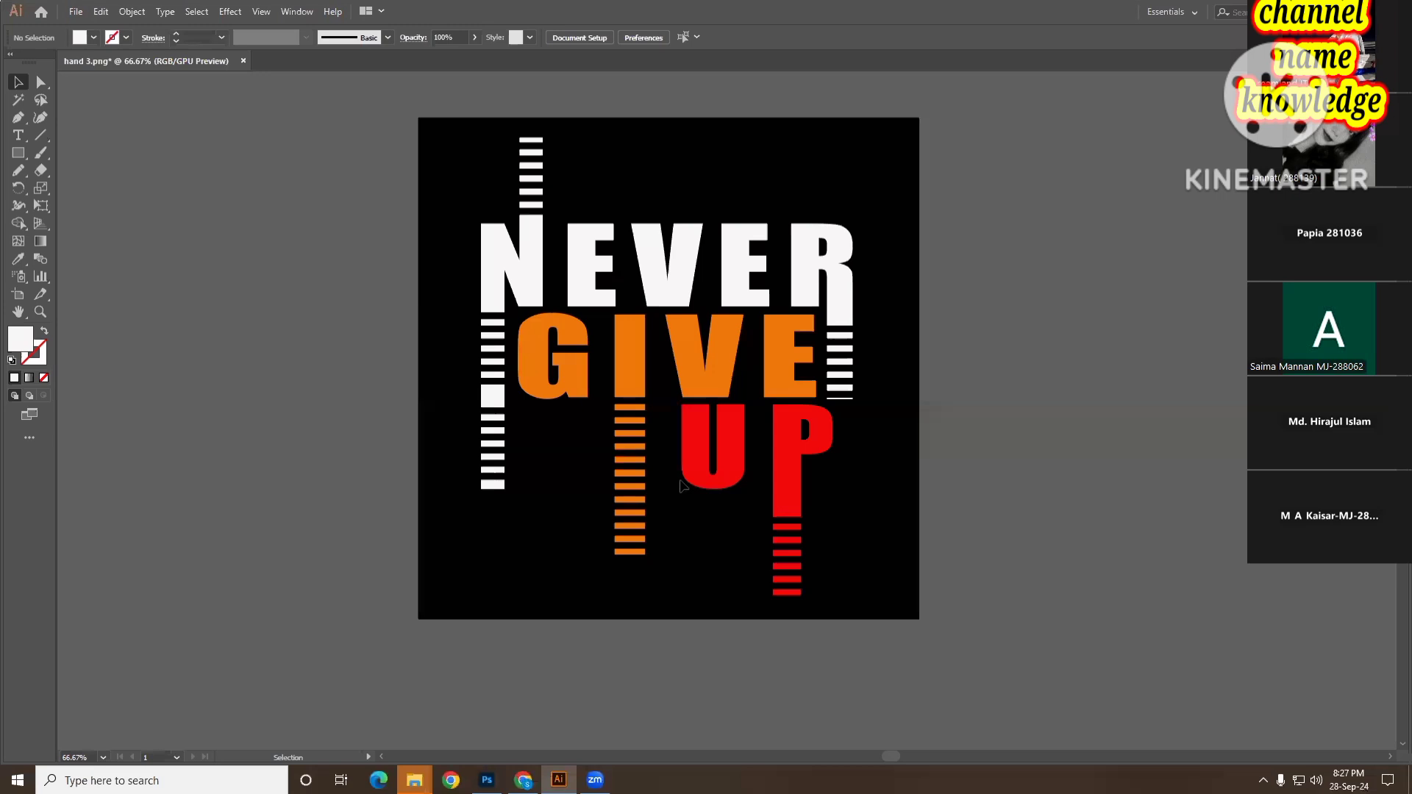
- Switch to Illustrator, paste the copied black T-shirt image, and place it beside the artboard on its left
{"action": "left_click", "coordinate": [559, 779]}
{"action": "key", "text": "ctrl+v"}
{"action": "left_click_drag", "start_coordinate": [706, 409], "coordinate": [491, 400]}
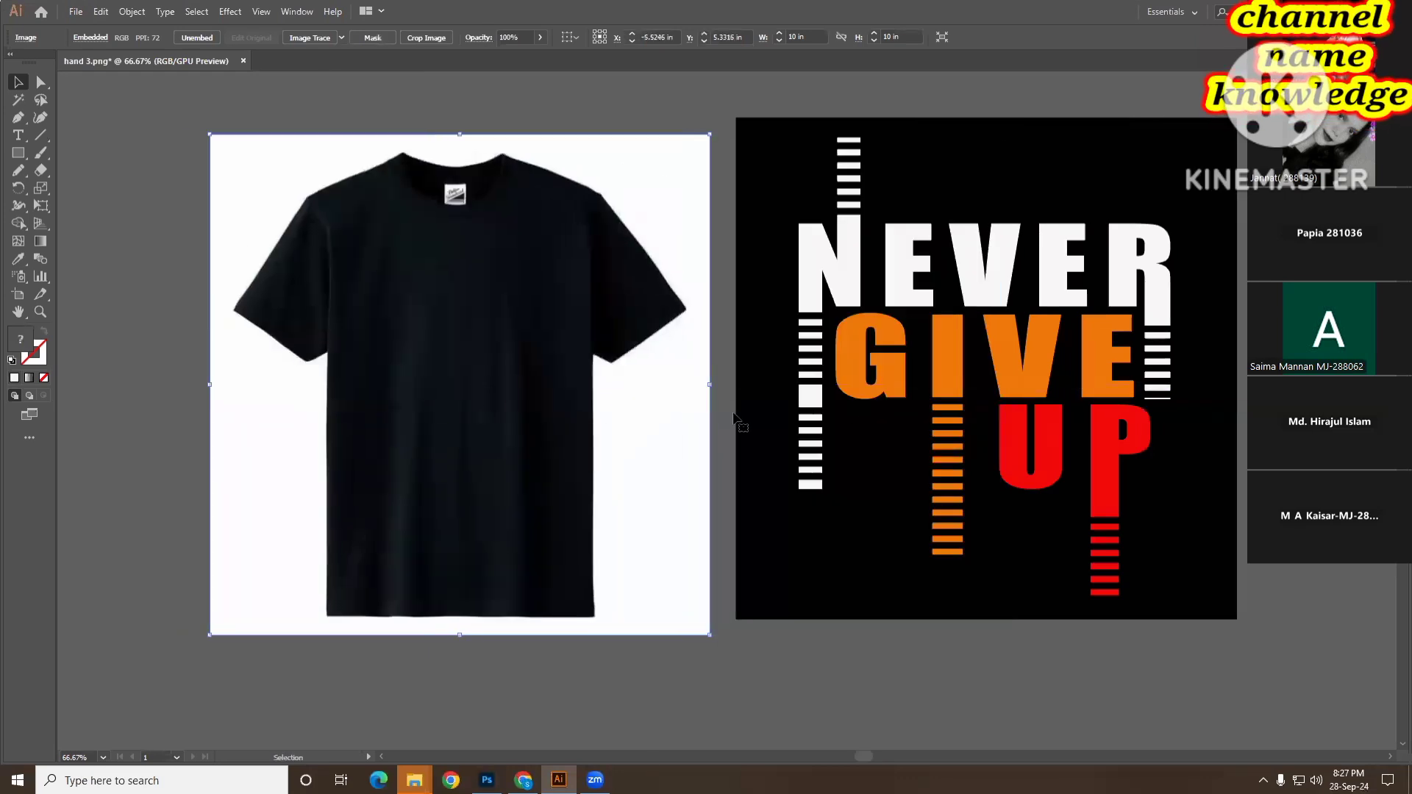
- Move the grouped NEVER GIVE UP lettering onto the T-shirt image and bring it to the front
{"action": "left_click_drag", "start_coordinate": [964, 364], "coordinate": [494, 385]}
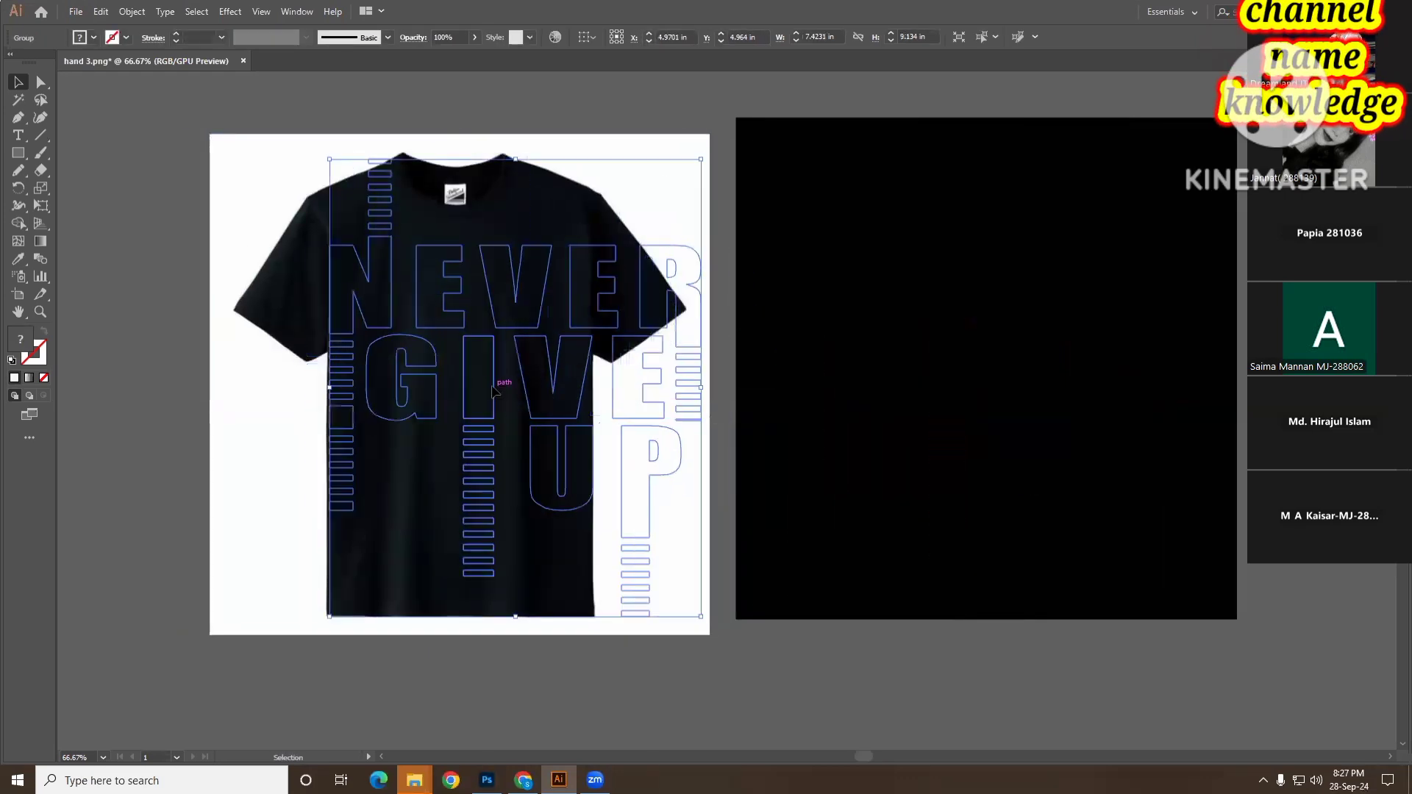
{"action": "right_click", "coordinate": [650, 400]}
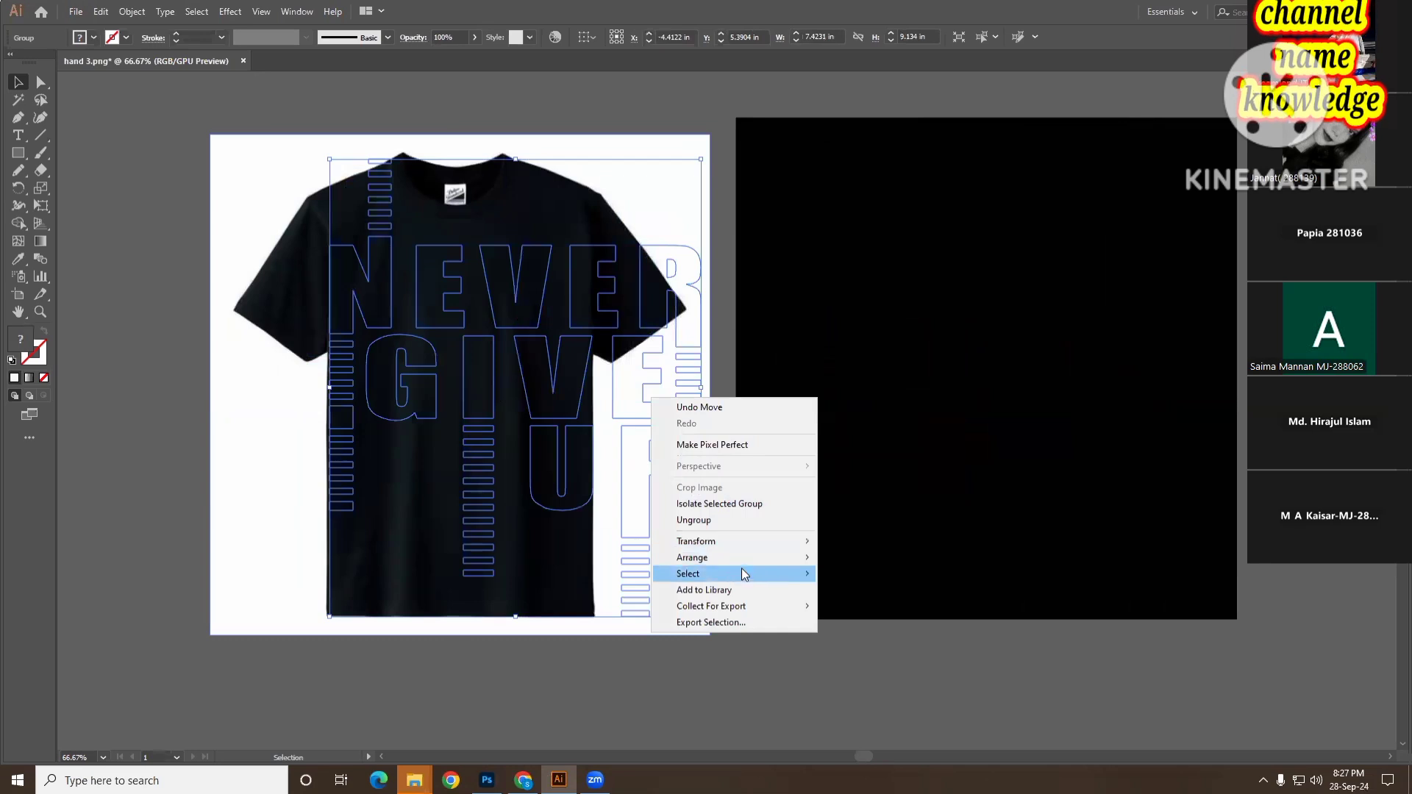
{"action": "mouse_move", "coordinate": [751, 562]}
{"action": "left_click", "coordinate": [865, 557]}
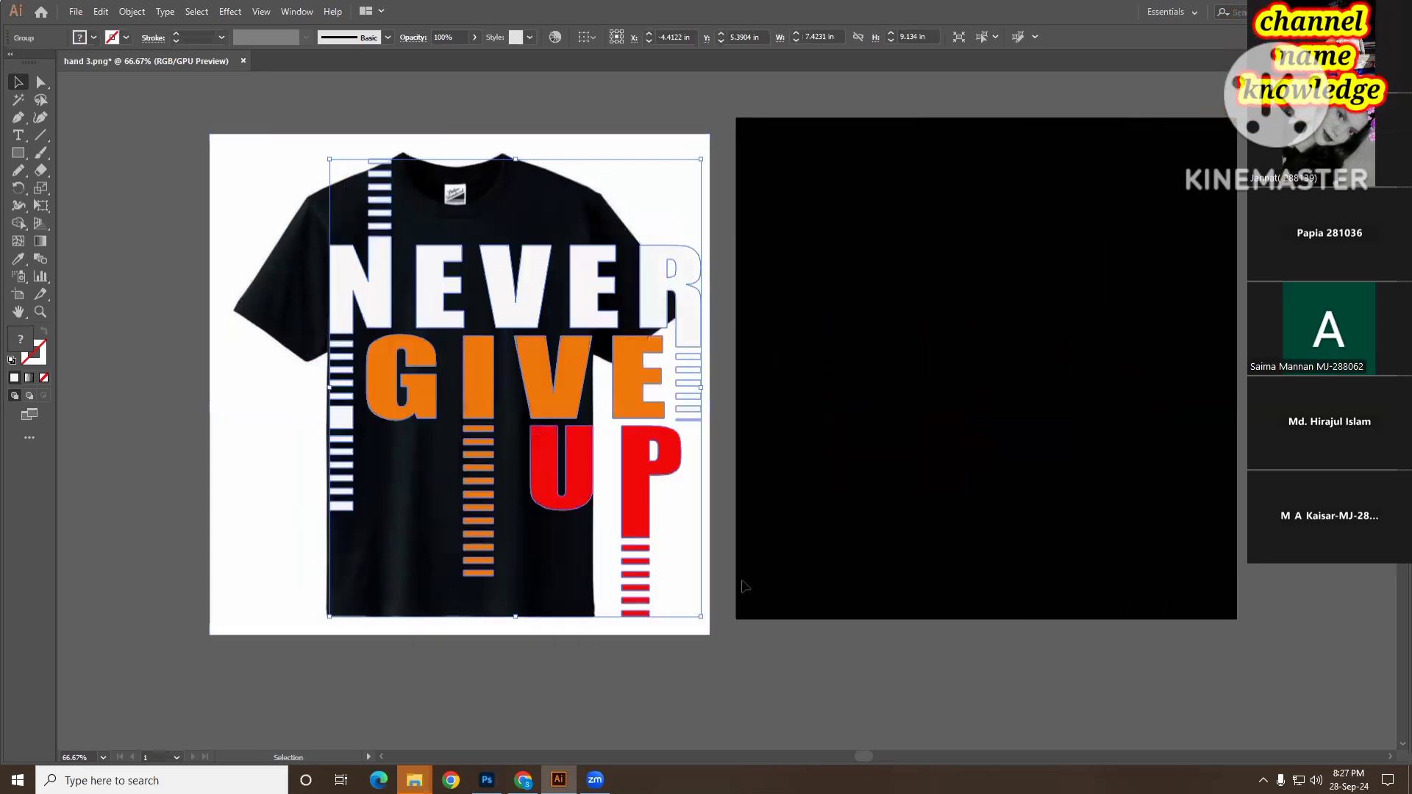
- Scale the lettering group down to about 4.56 by 5.61 in and centre it on the chest of the T-shirt
{"action": "left_click_drag", "start_coordinate": [710, 609], "coordinate": [629, 527]}
{"action": "left_click_drag", "start_coordinate": [554, 421], "coordinate": [498, 410]}
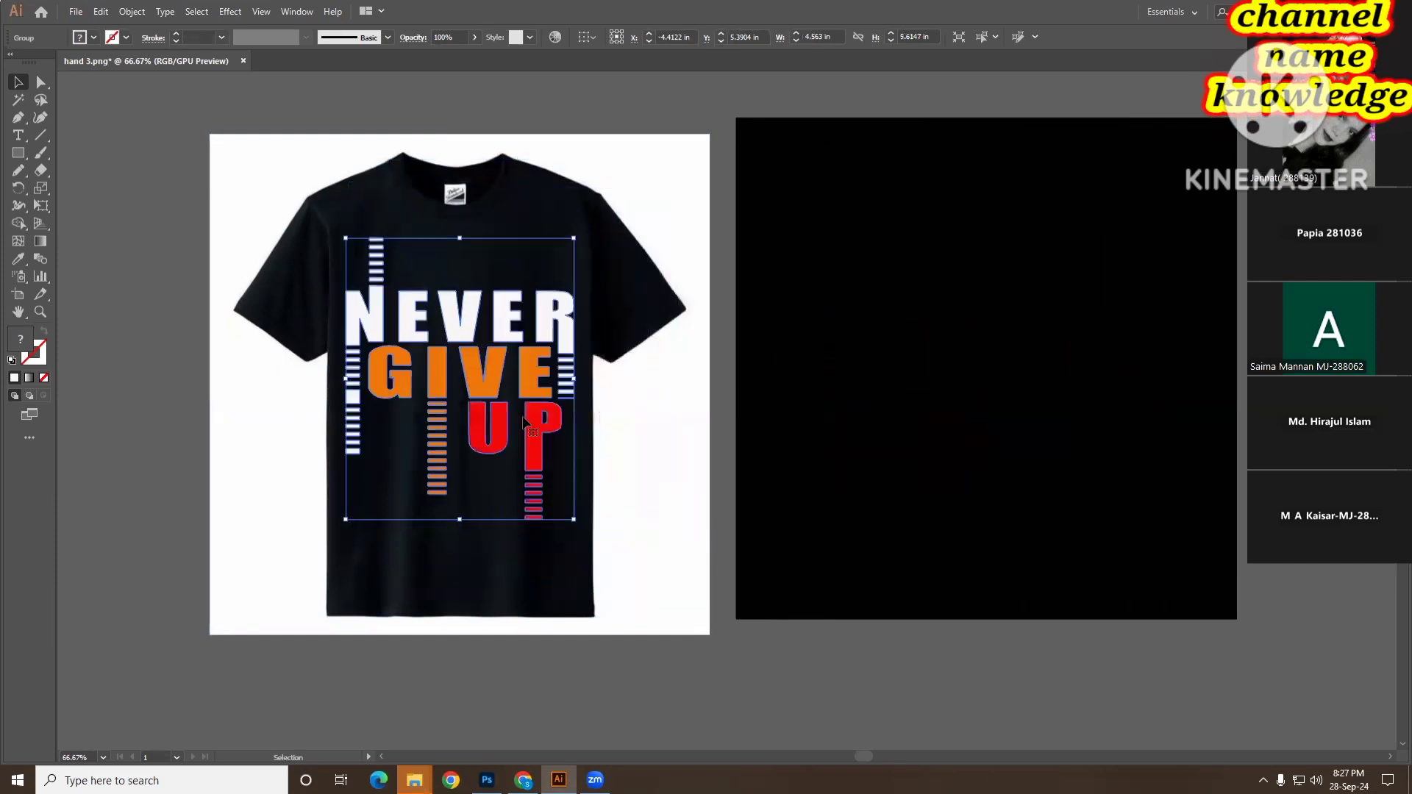
- Try to resize the lettering further with the T-shirt image also selected, undo it, and reselect only the lettering group
{"action": "left_click", "coordinate": [577, 520], "text": "shift"}
{"action": "left_click_drag", "start_coordinate": [576, 520], "coordinate": [553, 496]}
{"action": "left_click_drag", "start_coordinate": [685, 610], "coordinate": [685, 611]}
{"action": "key", "text": "ctrl+z"}
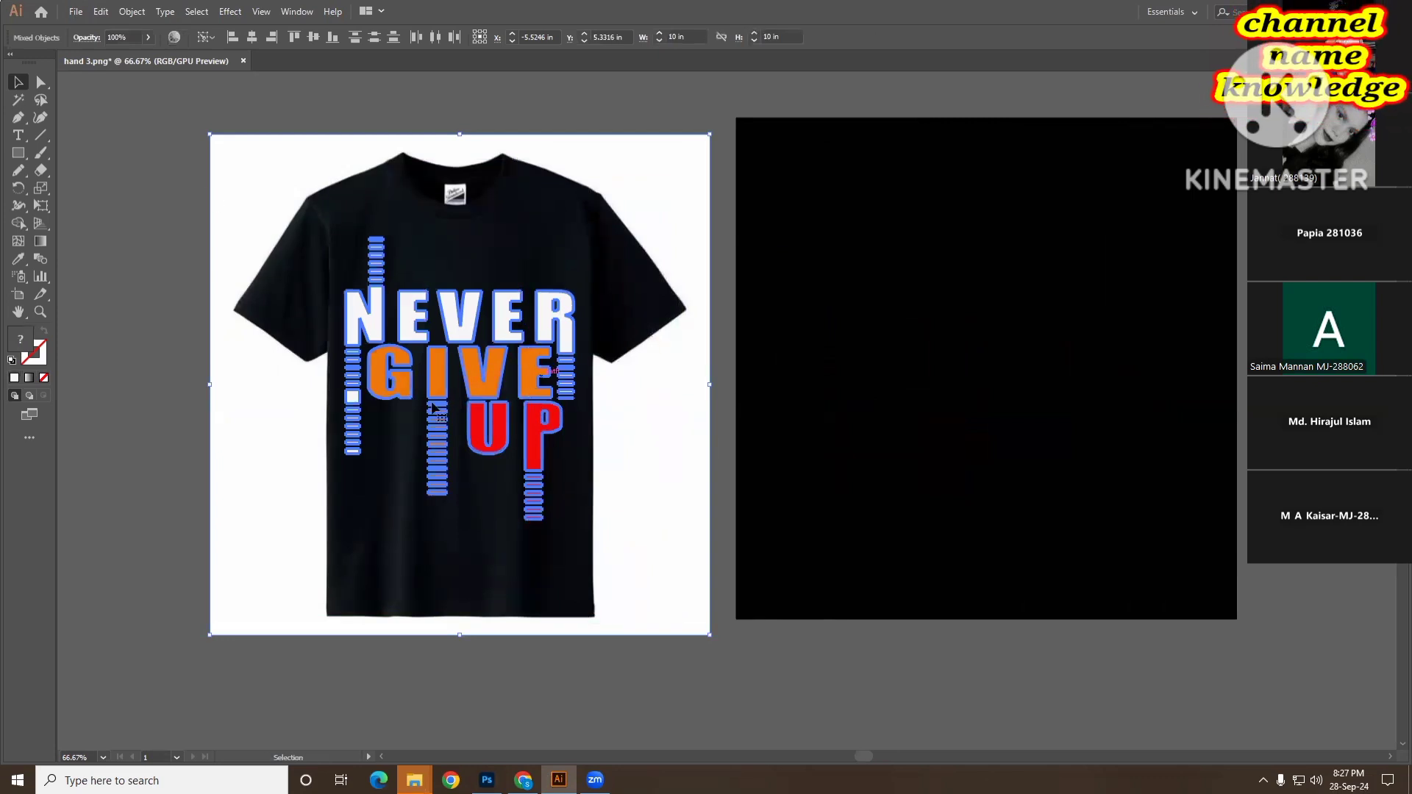
{"action": "left_click", "coordinate": [896, 645]}
{"action": "left_click", "coordinate": [555, 323]}
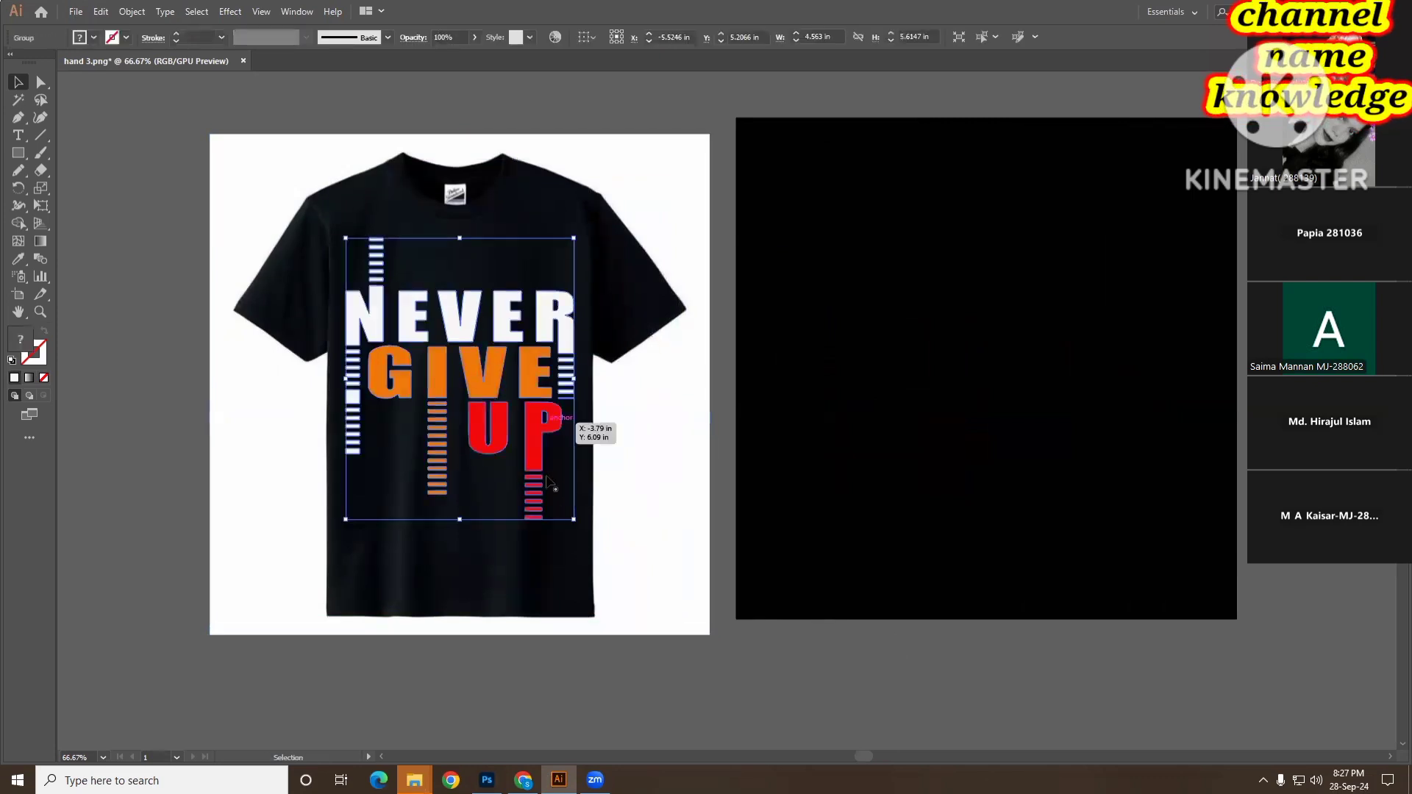
- Scale the NEVER GIVE UP lettering down to about 3.64 by 4.48 in, centred on the shirt's chest, and deselect it
{"action": "left_click_drag", "start_coordinate": [575, 520], "coordinate": [551, 490]}
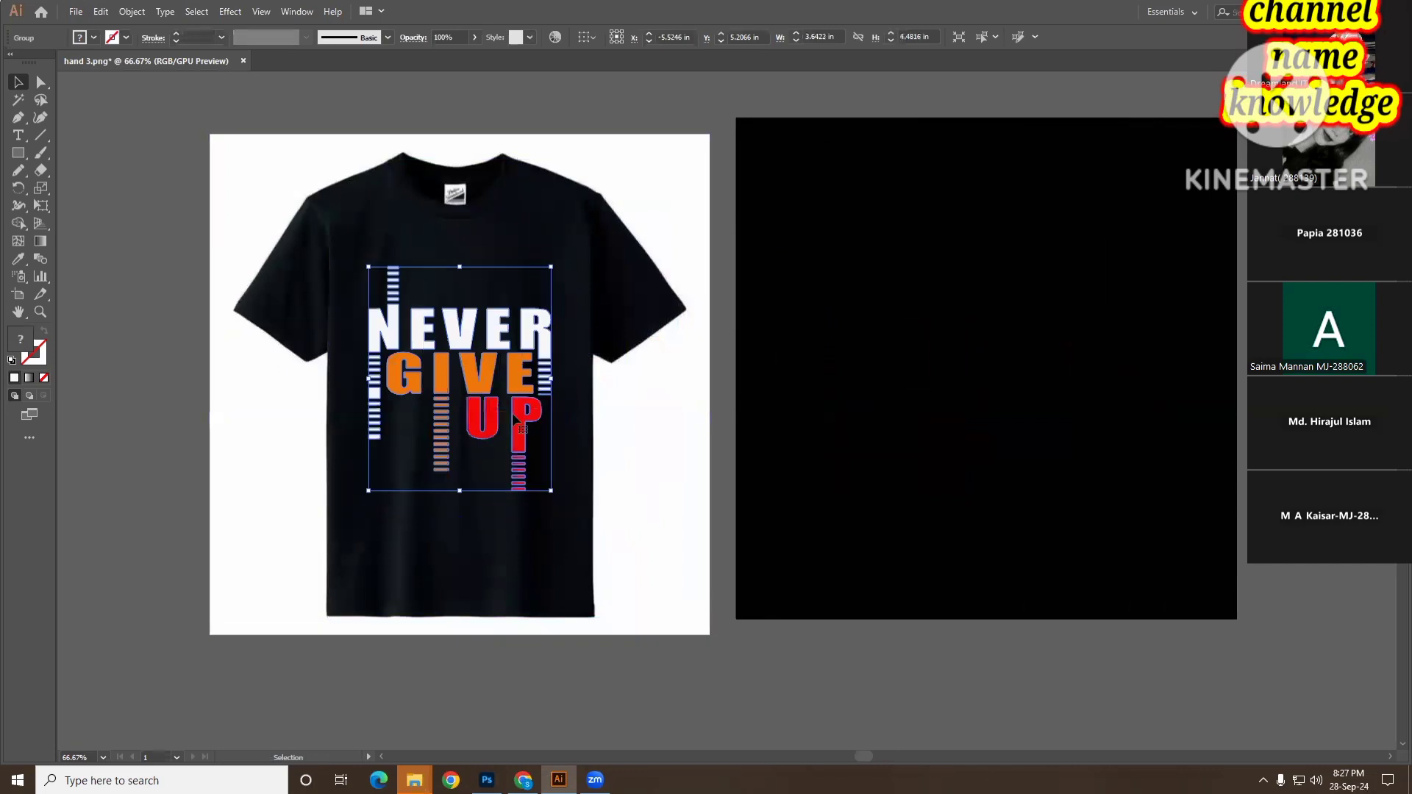
{"action": "mouse_move", "coordinate": [488, 370]}
{"action": "left_mouse_down"}
{"action": "mouse_move", "coordinate": [501, 382]}
{"action": "mouse_move", "coordinate": [487, 369]}
{"action": "left_mouse_up"}
{"action": "left_click", "coordinate": [791, 624]}
{"action": "key", "text": "ctrl+space"}
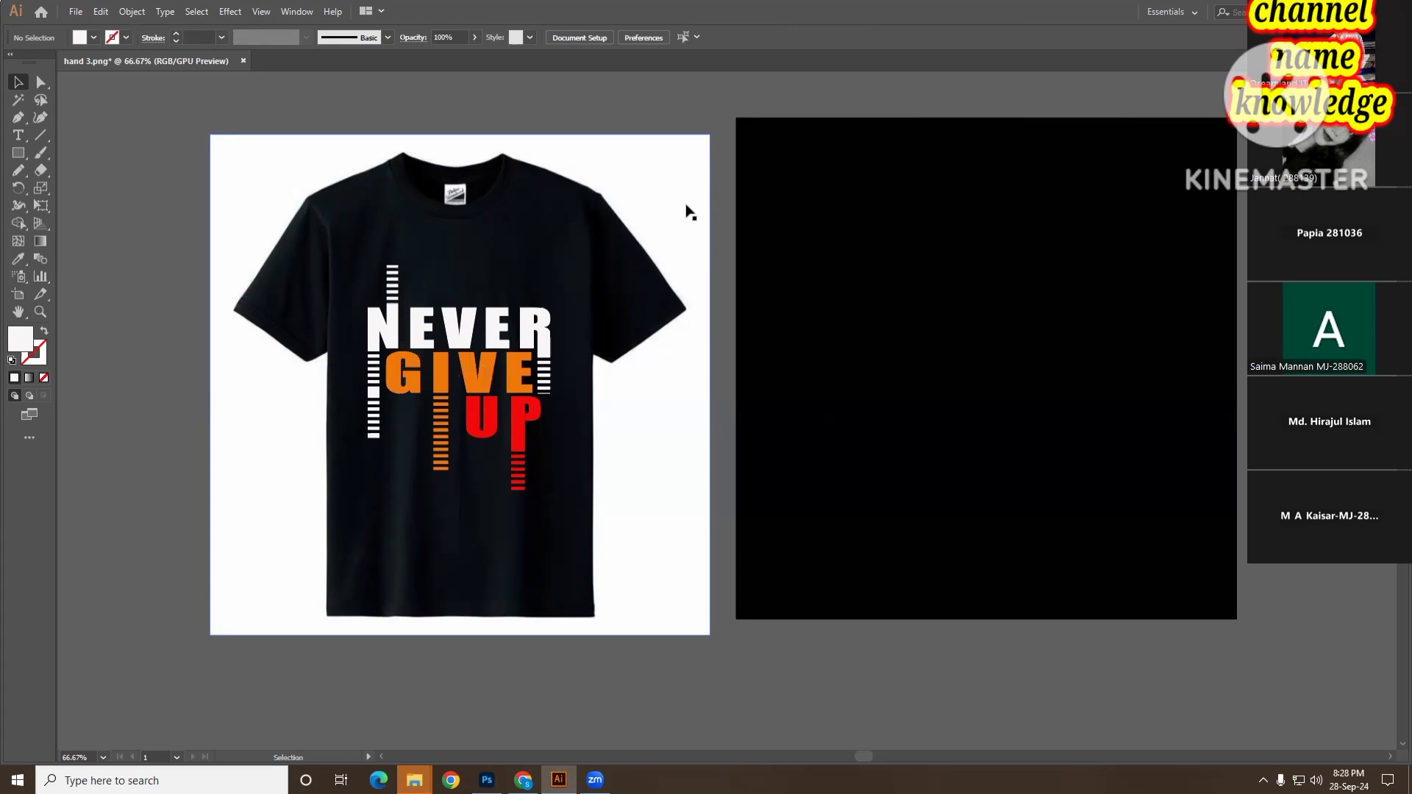
{"action": "key", "text": "ctrl+minus"}
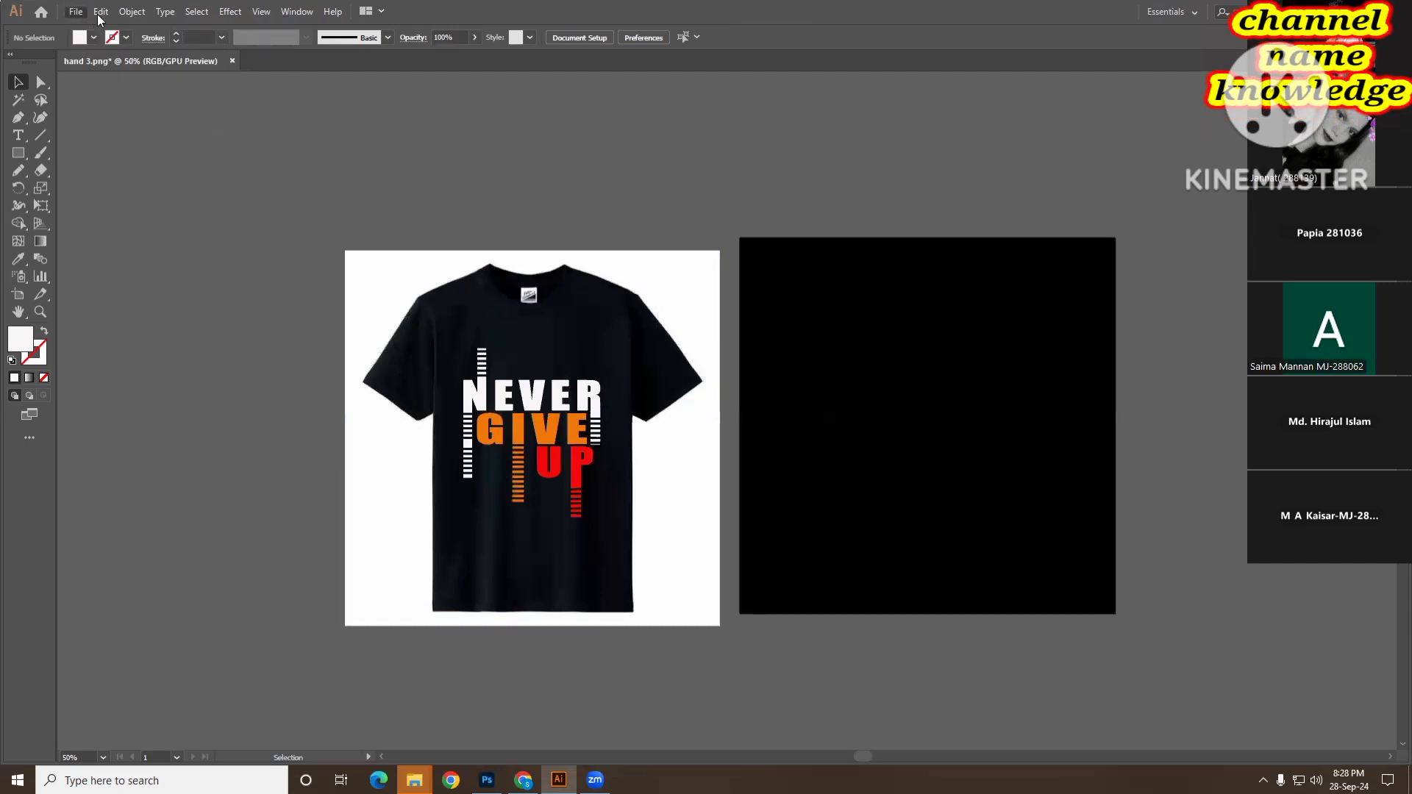
- Create a new 10 by 10 in document with 0.25 in bleed on all sides
{"action": "left_click", "coordinate": [73, 13]}
{"action": "left_click", "coordinate": [73, 28]}
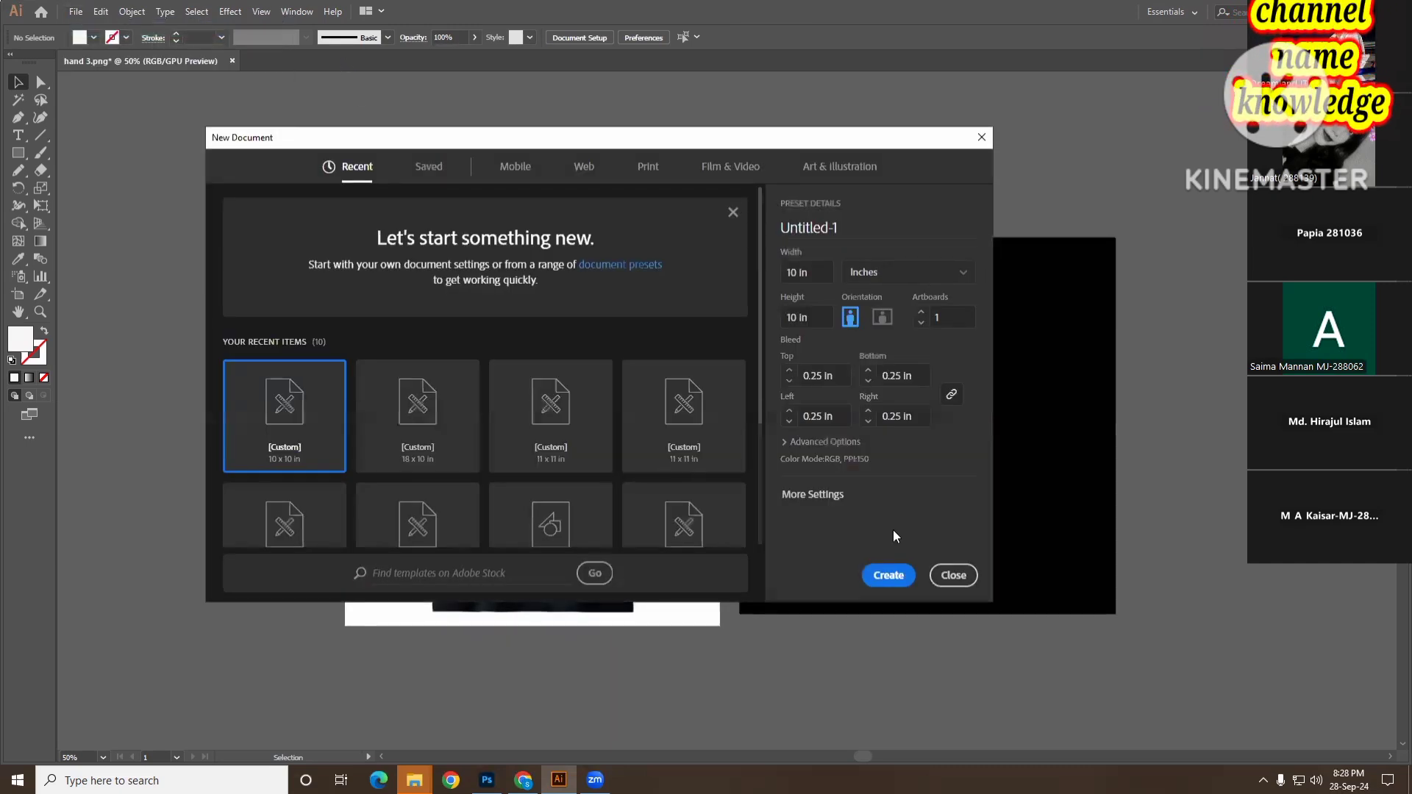
{"action": "left_click", "coordinate": [890, 575]}
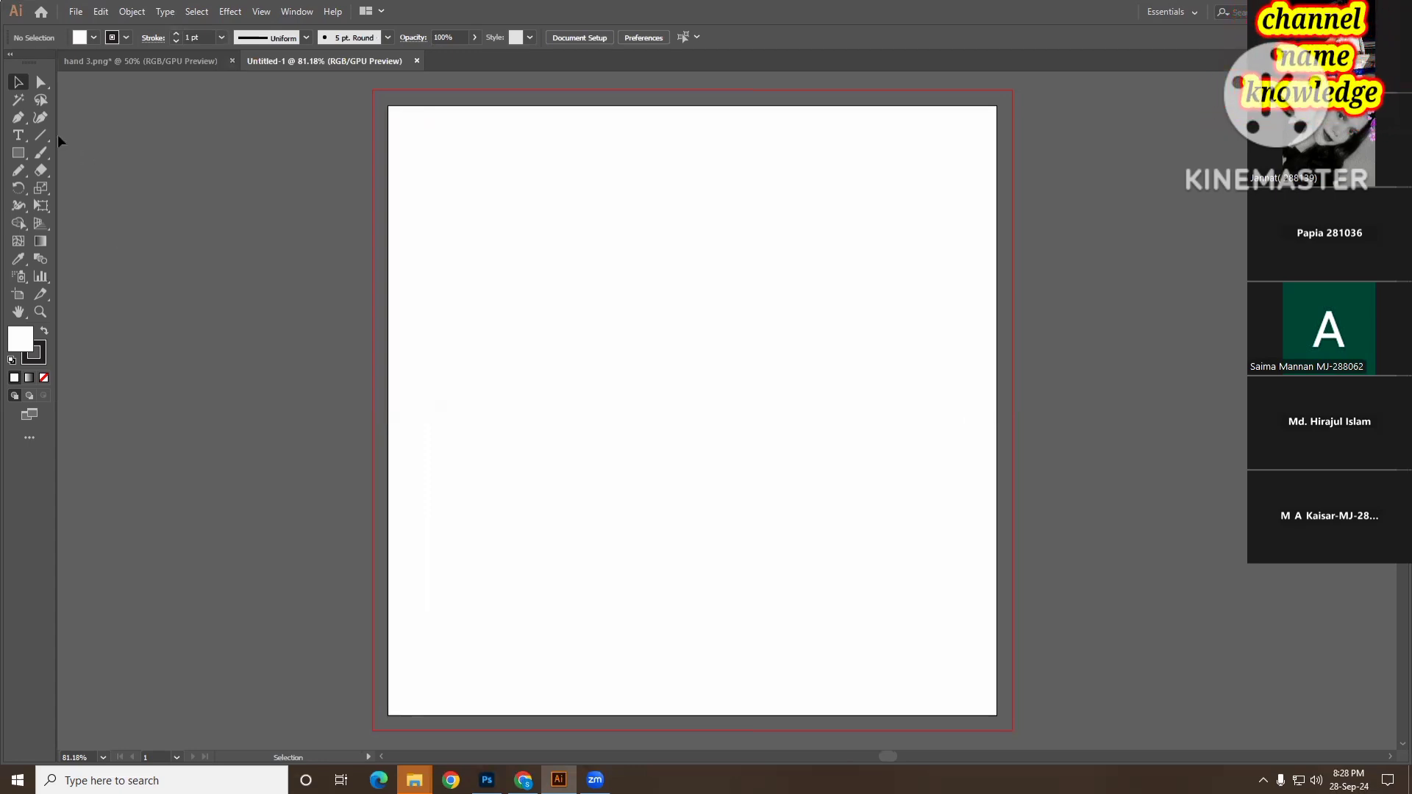
- Place a point text in the upper half of the artboard and replace its placeholder with "VINTAGE"
{"action": "left_click_drag", "start_coordinate": [19, 137], "coordinate": [82, 140]}
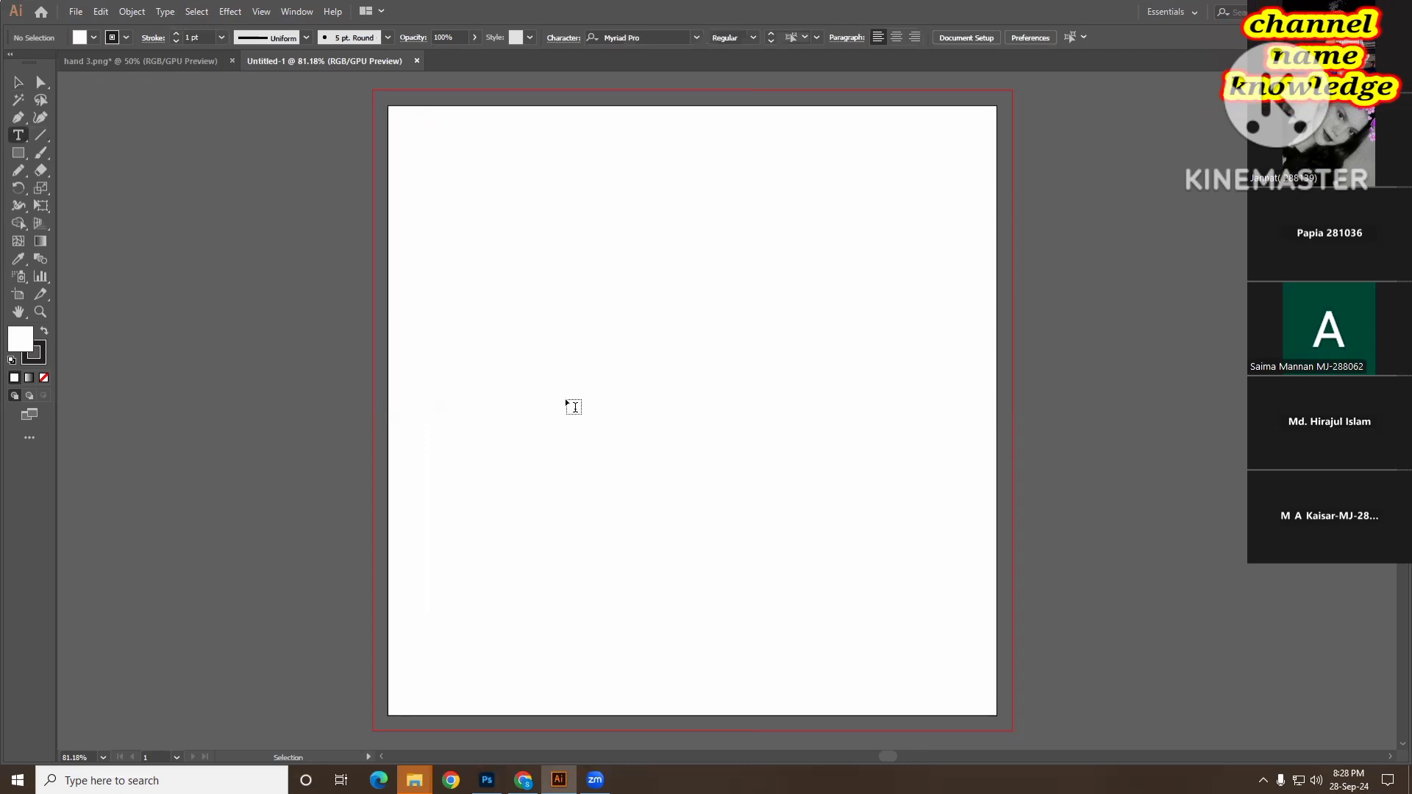
{"action": "left_click", "coordinate": [534, 352]}
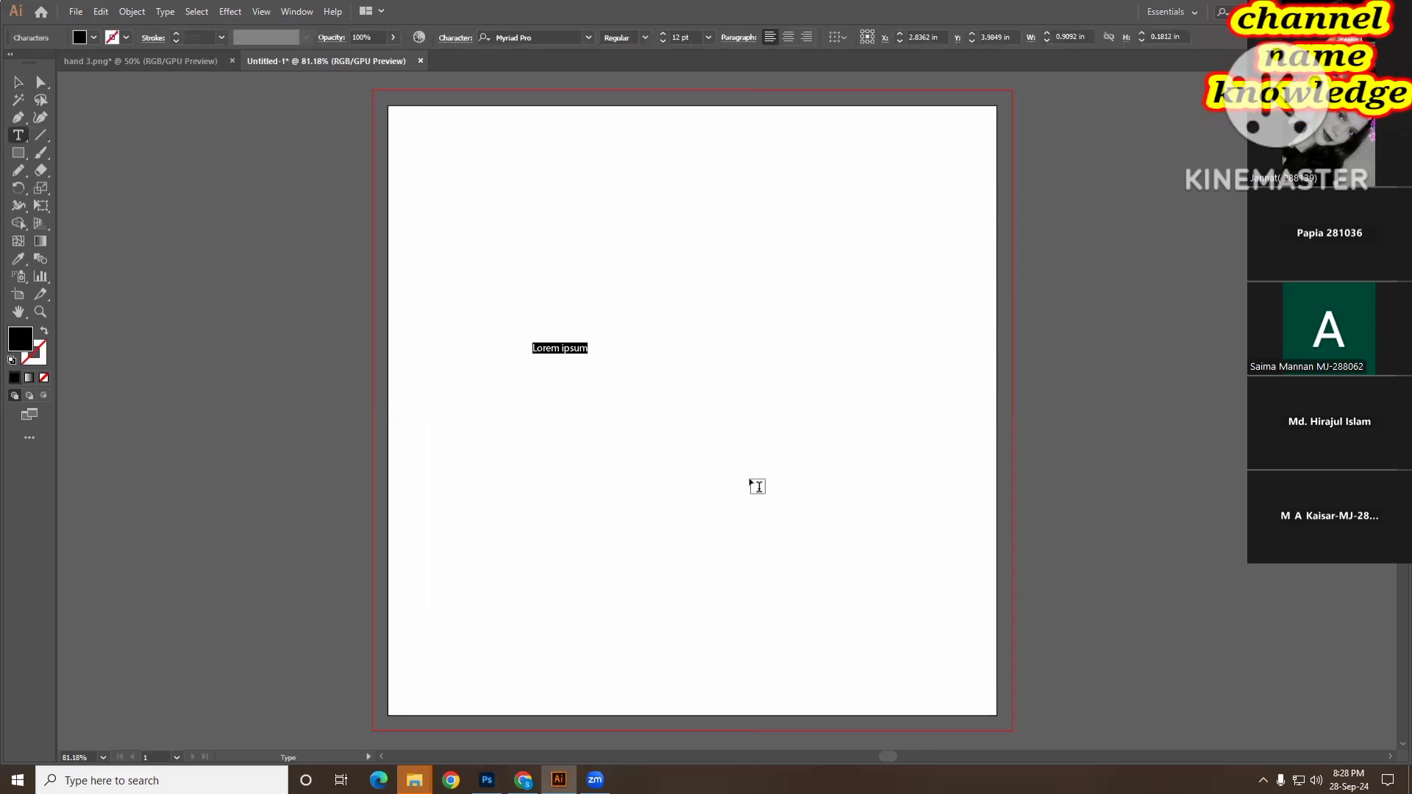
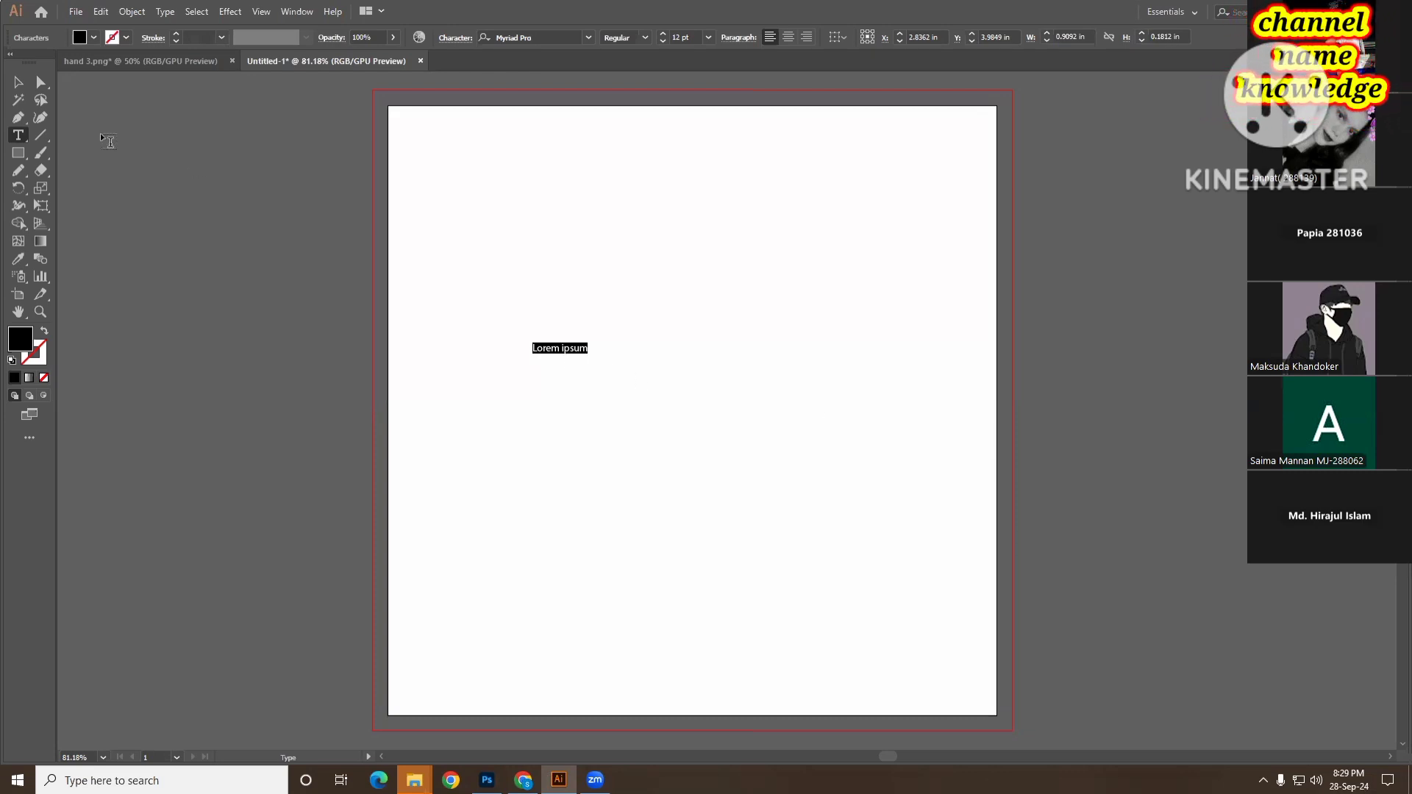
{"action": "left_click", "coordinate": [18, 82]}
{"action": "left_click_drag", "start_coordinate": [492, 312], "coordinate": [678, 423]}
{"action": "left_click", "coordinate": [19, 135]}
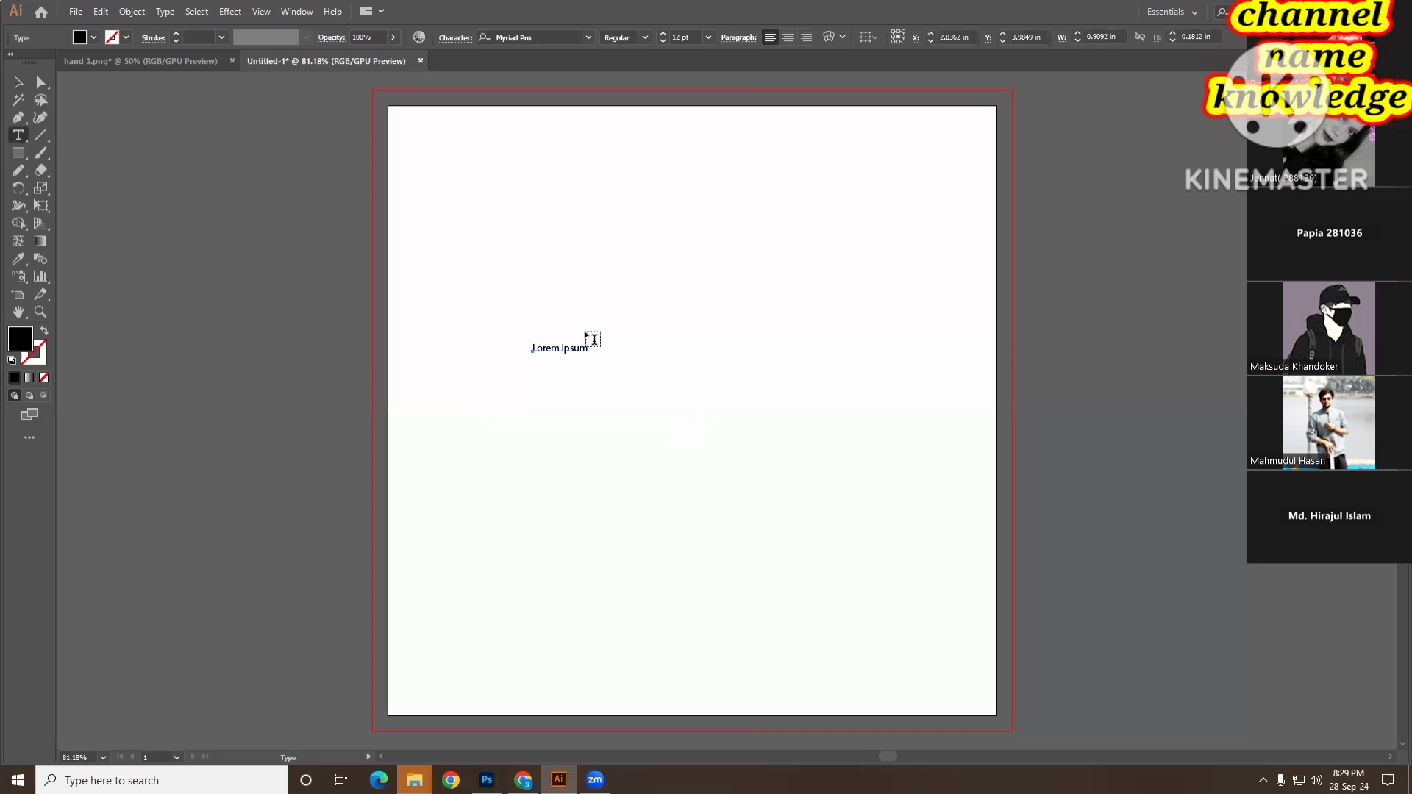
{"action": "left_click", "coordinate": [558, 345]}
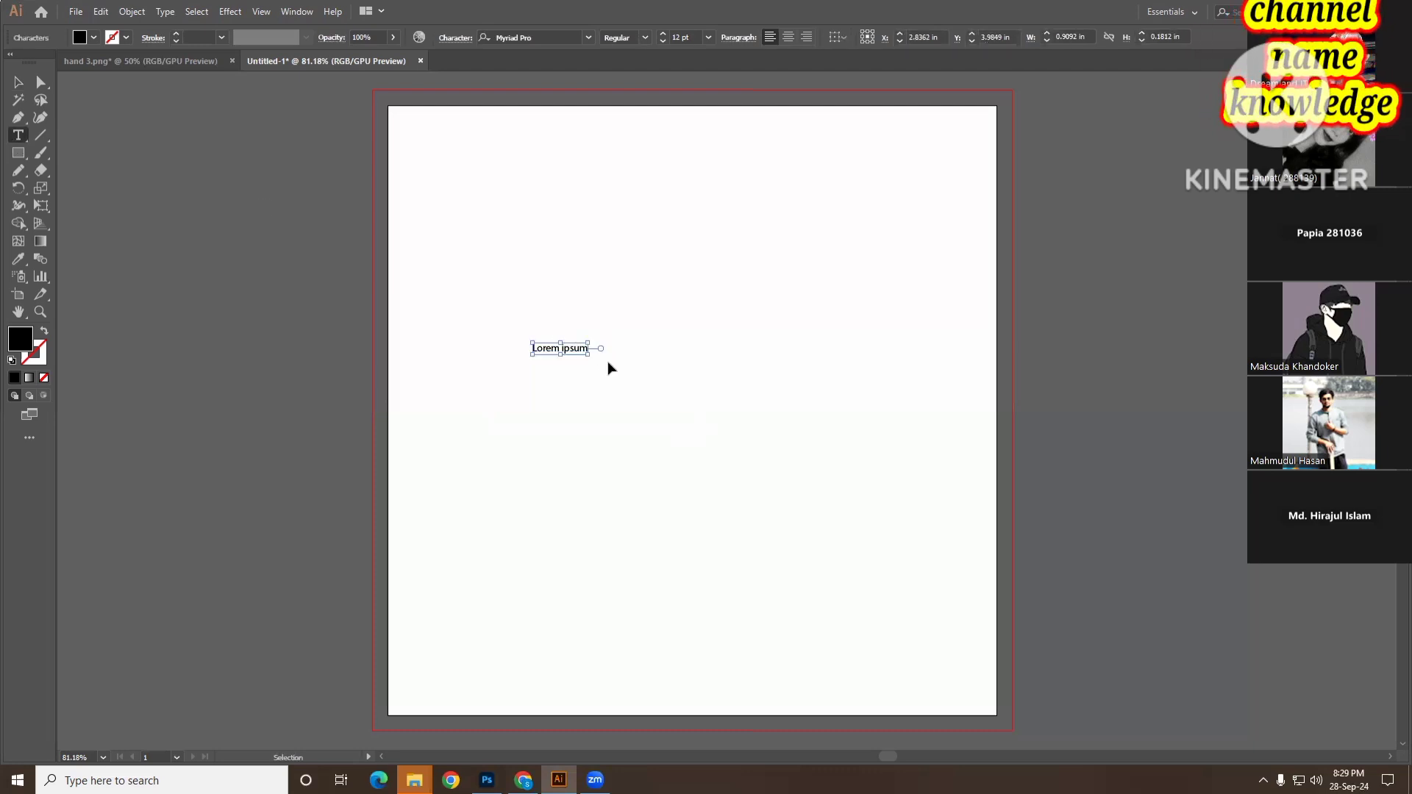
{"action": "key", "text": "Return"}
{"action": "type", "text": "VINTAGE"}
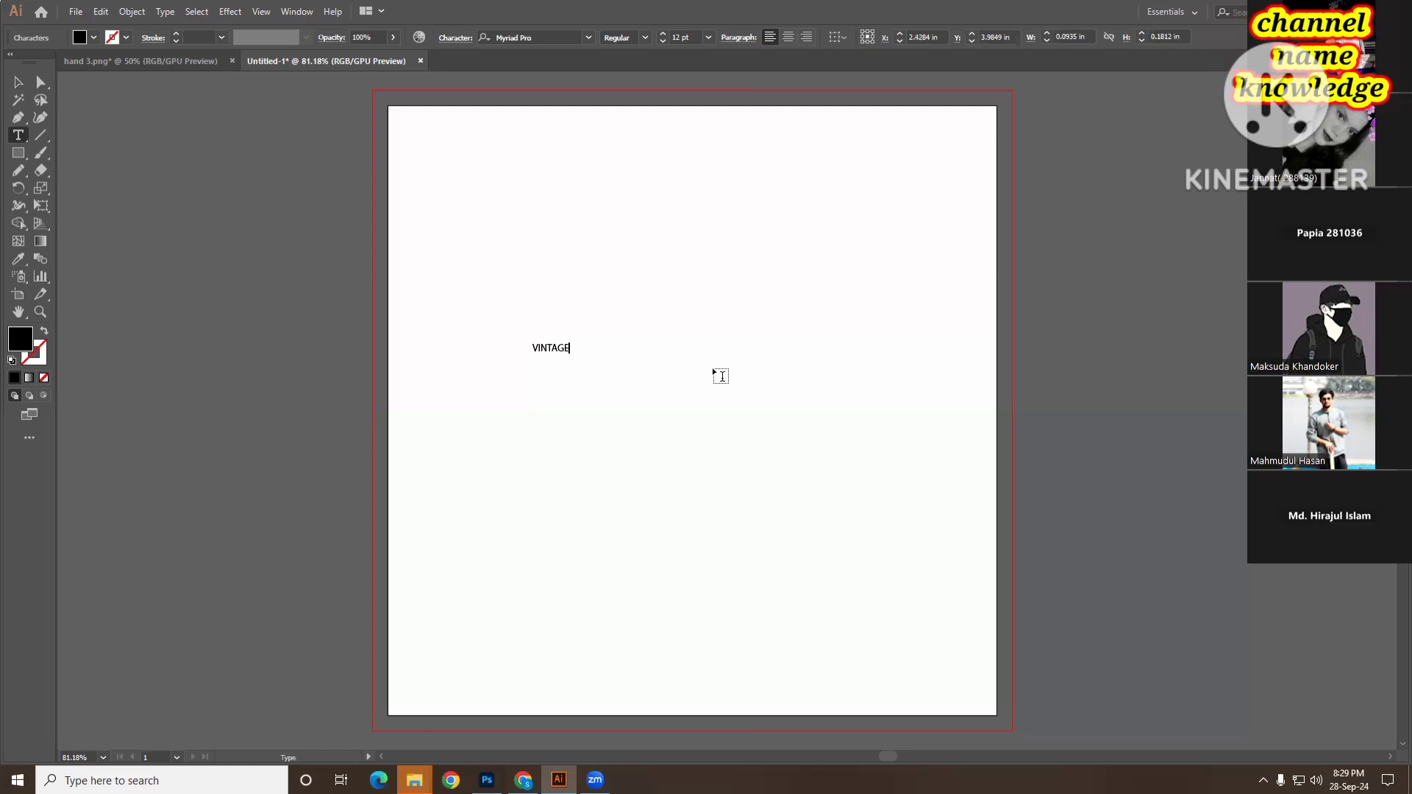
- Scale the VINTAGE text up to about 4.98 in wide and move it slightly to the right
{"action": "left_click", "coordinate": [19, 83]}
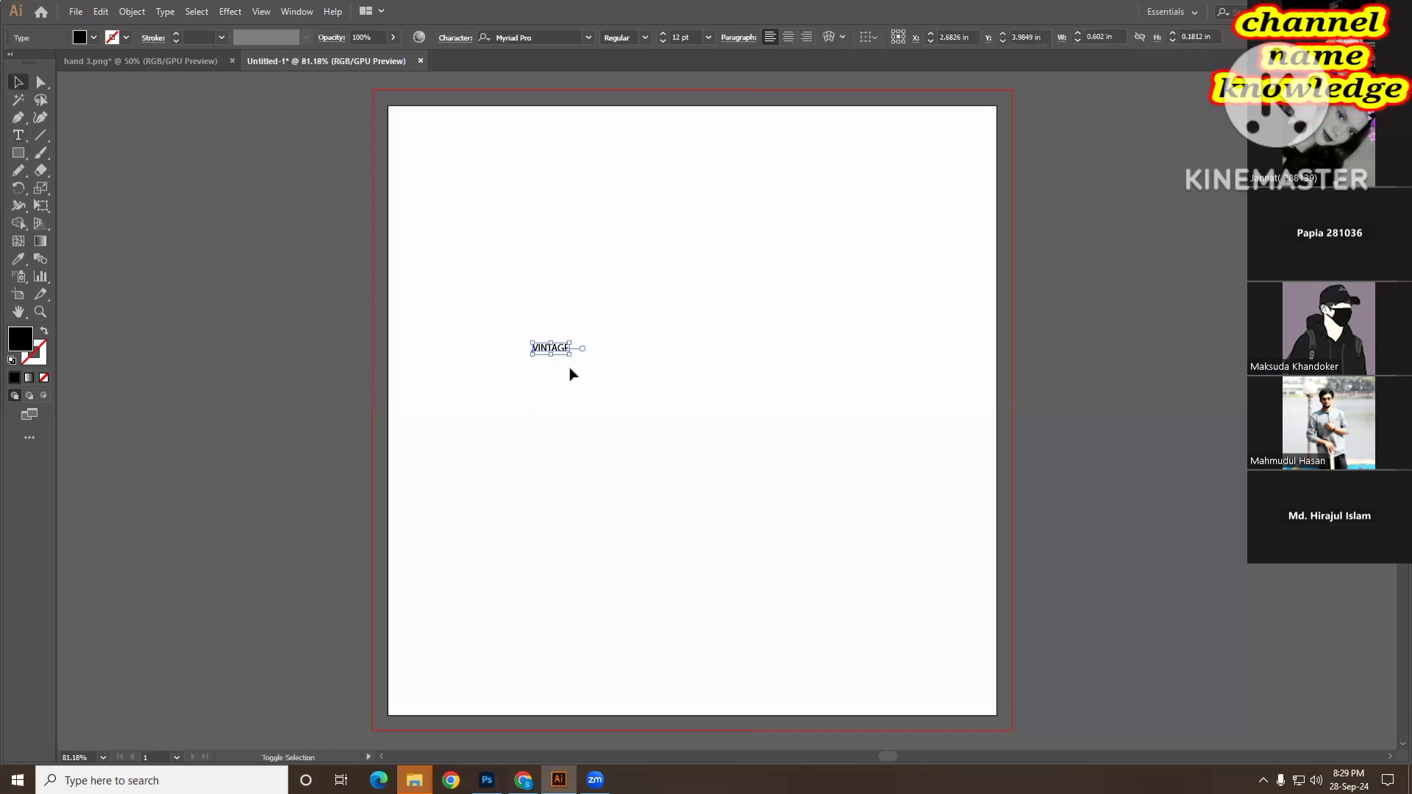
{"action": "left_click_drag", "start_coordinate": [570, 354], "coordinate": [740, 381]}
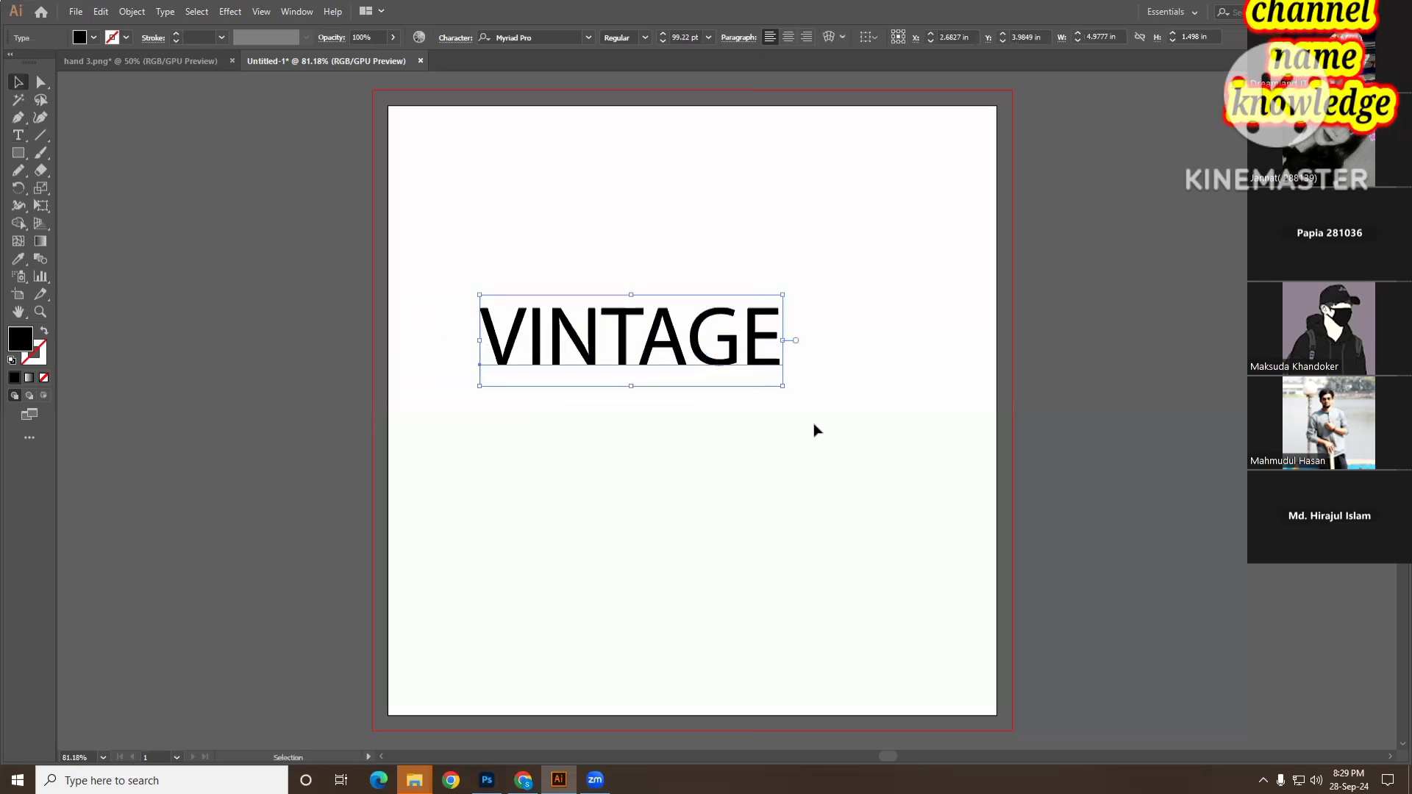
{"action": "left_click", "coordinate": [863, 472]}
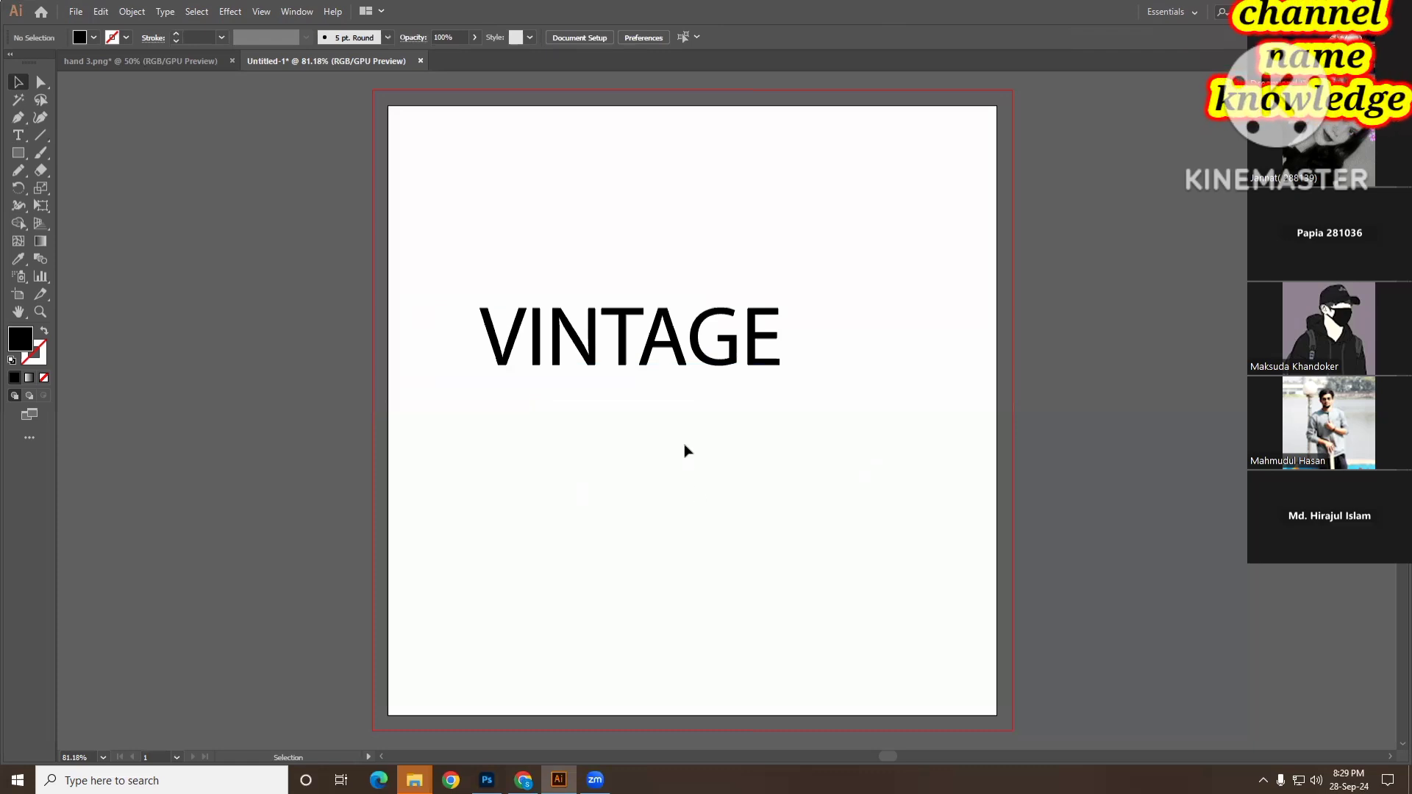
{"action": "left_click", "coordinate": [681, 354]}
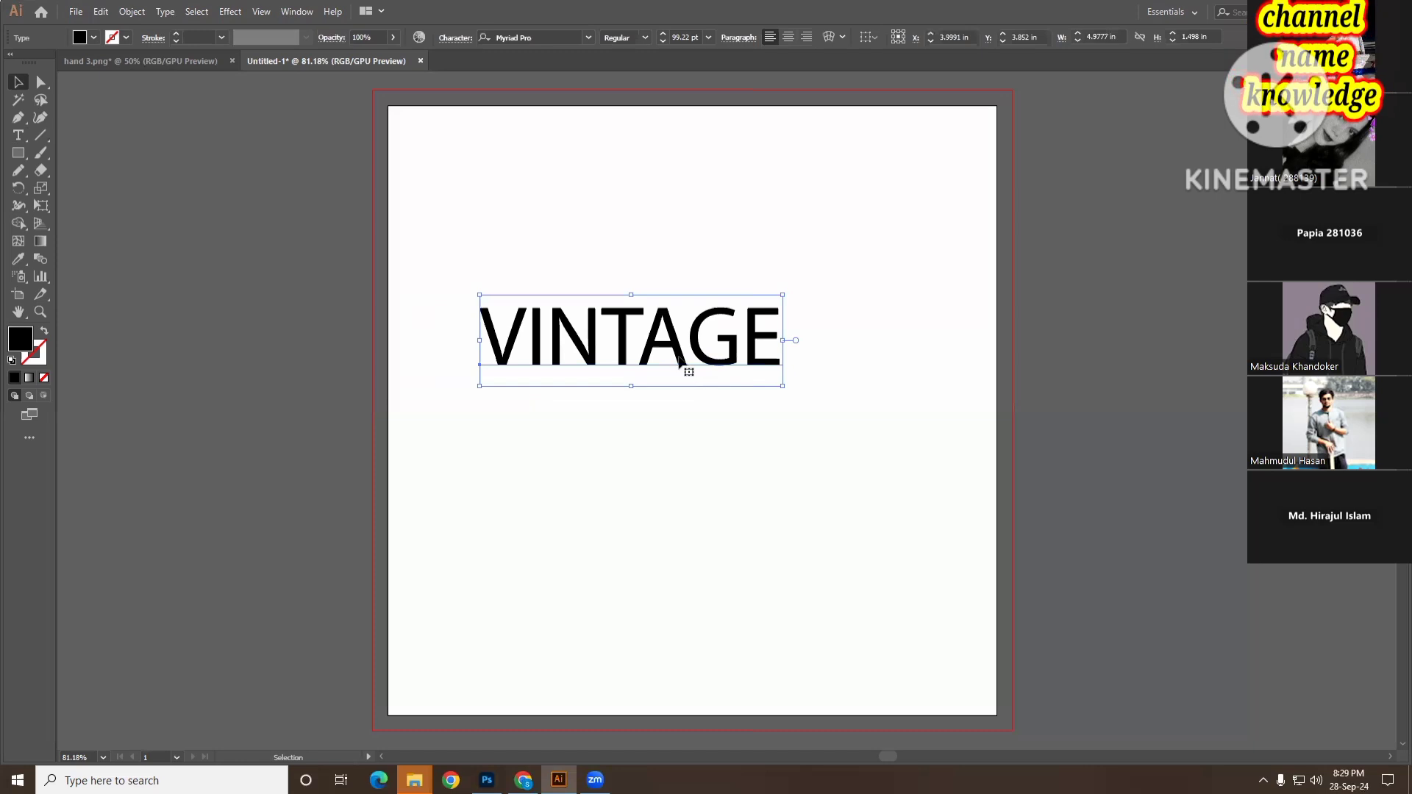
{"action": "left_click_drag", "start_coordinate": [678, 356], "coordinate": [703, 355]}
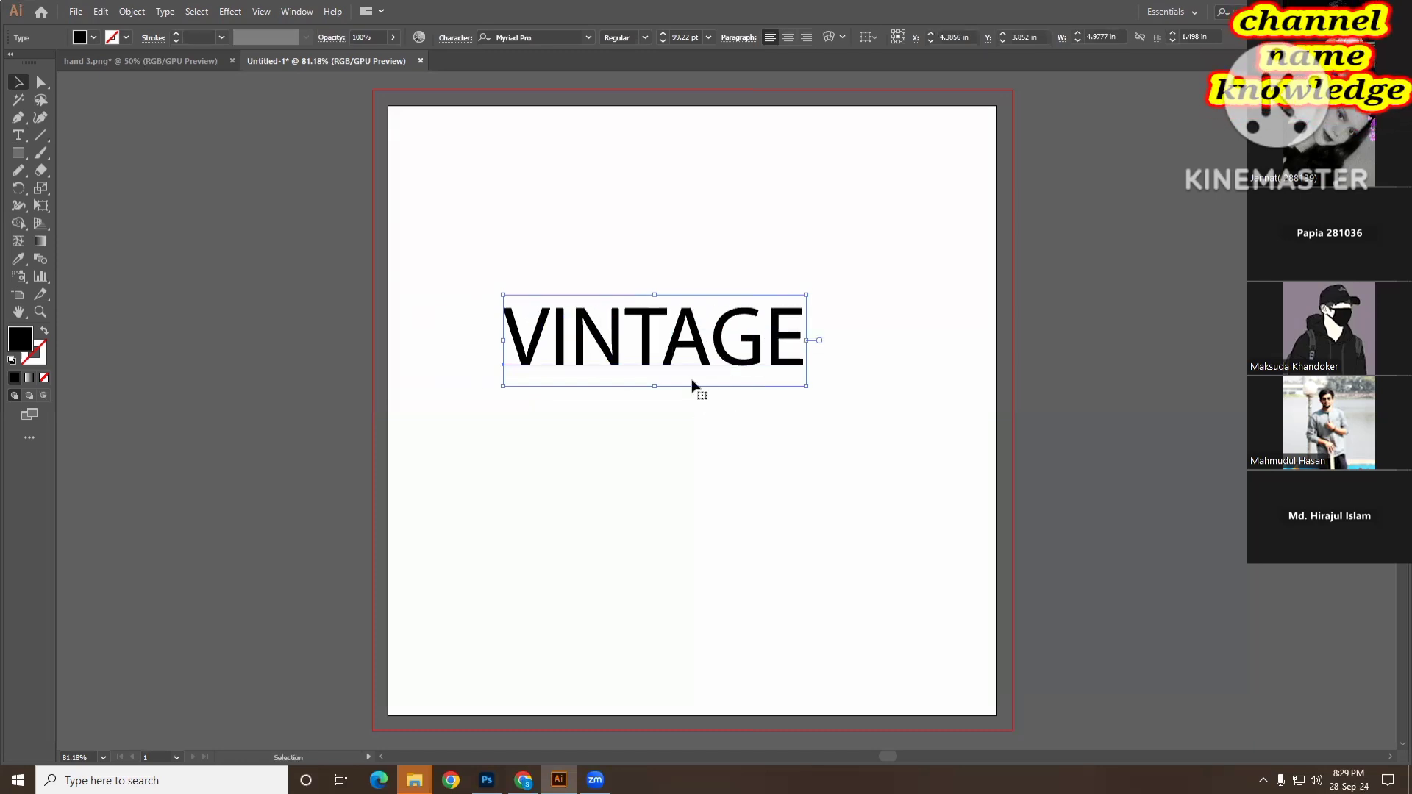
- Set the VINTAGE text in the Anydore font, enlarge it to about 7.59 in wide, and shift it right
{"action": "left_click", "coordinate": [589, 37]}
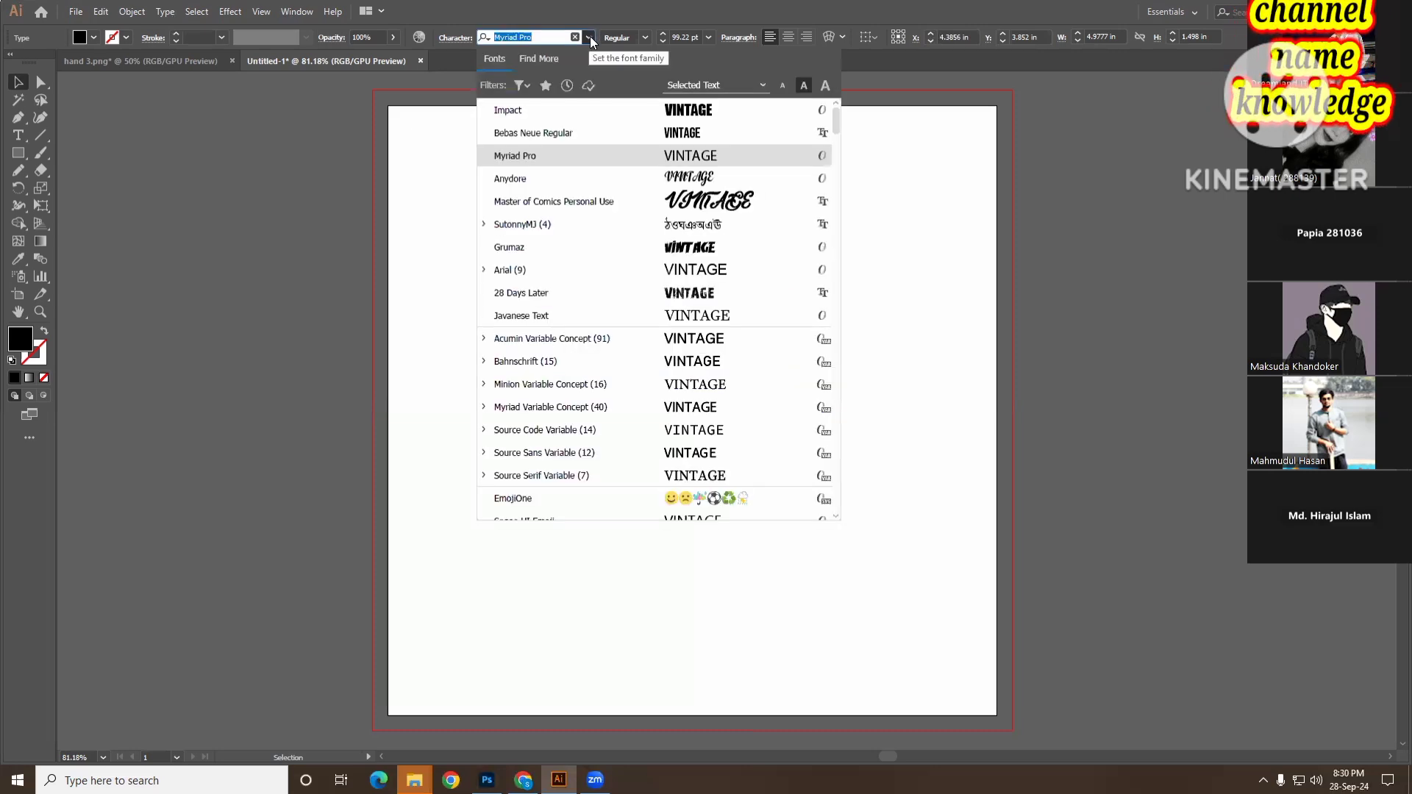
{"action": "left_click", "coordinate": [898, 289]}
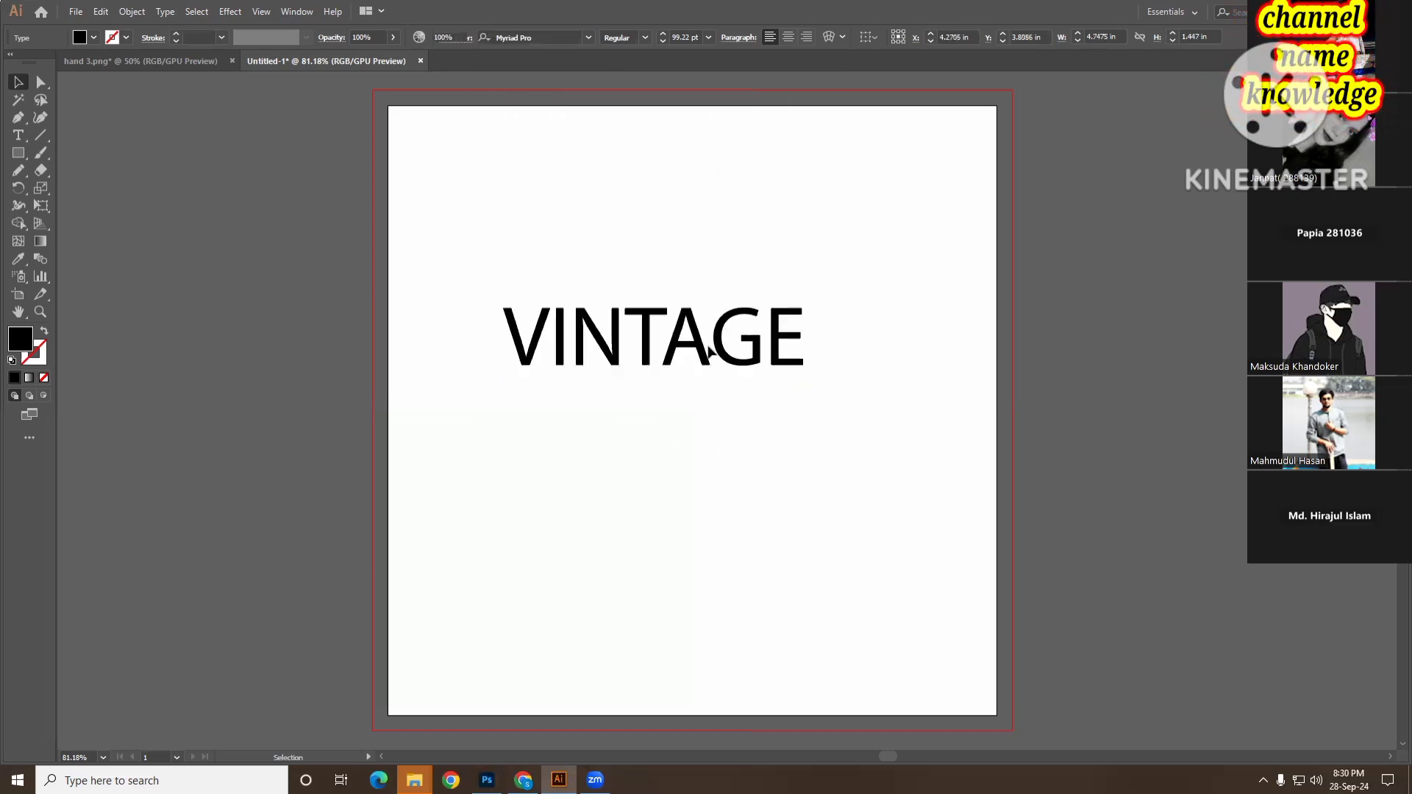
{"action": "left_click", "coordinate": [706, 345]}
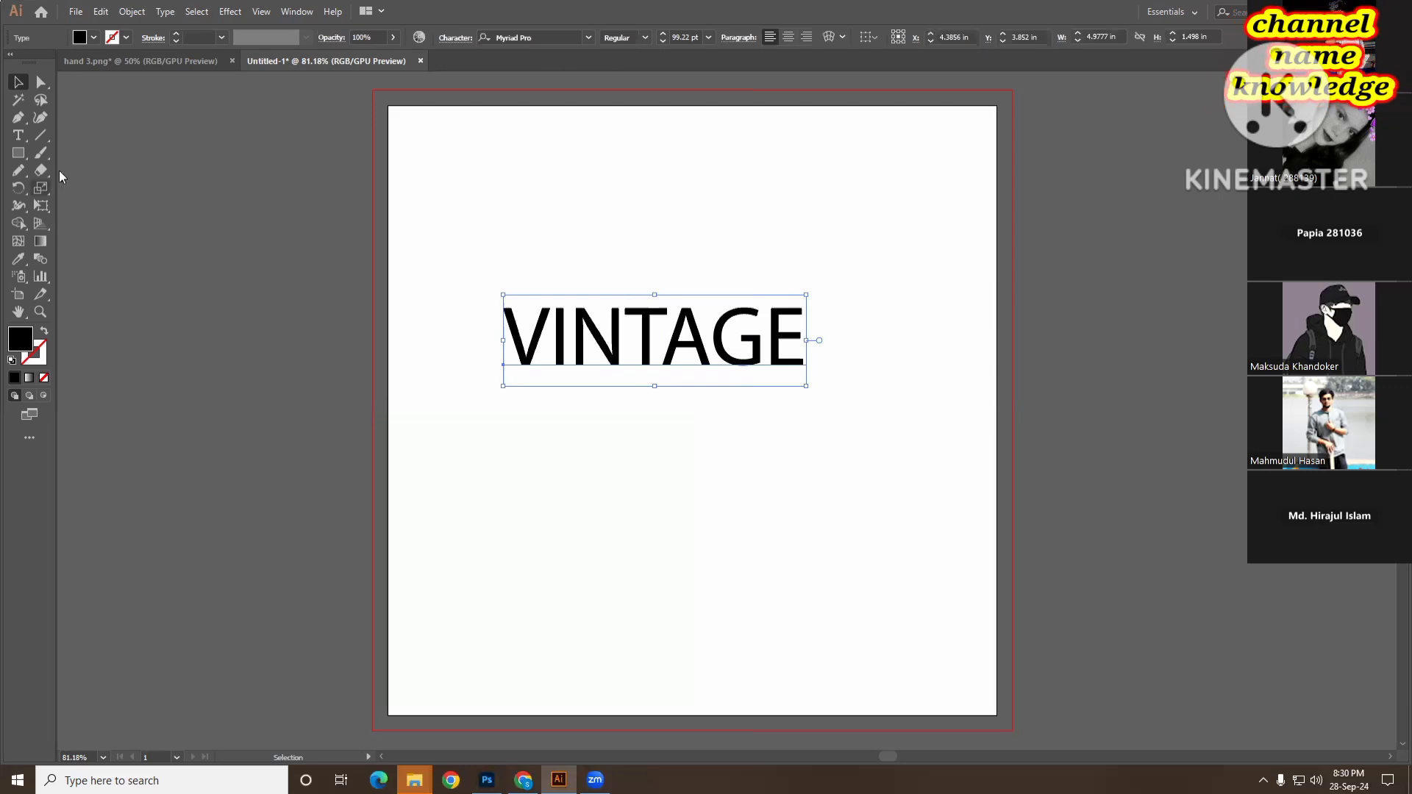
{"action": "left_click", "coordinate": [589, 38]}
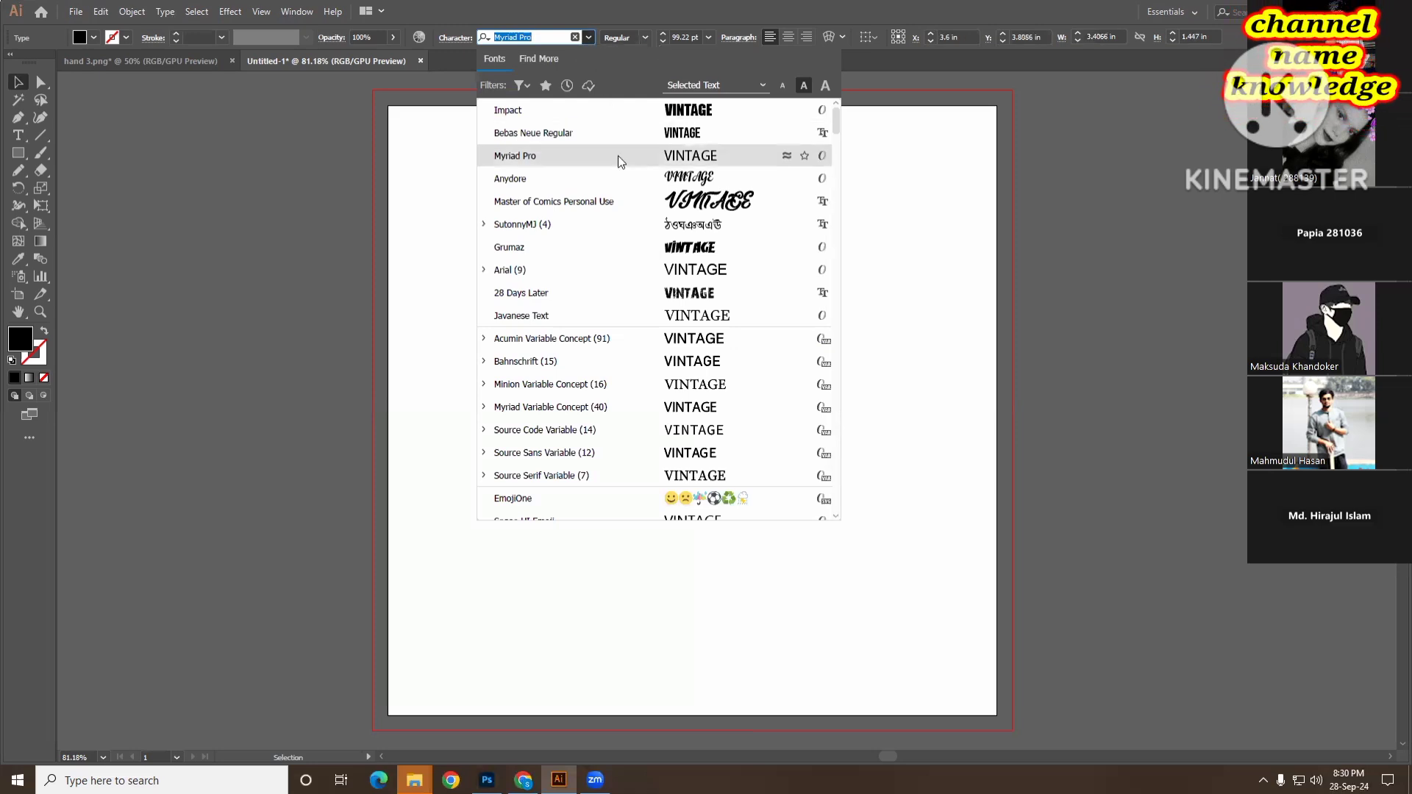
{"action": "left_click", "coordinate": [628, 179]}
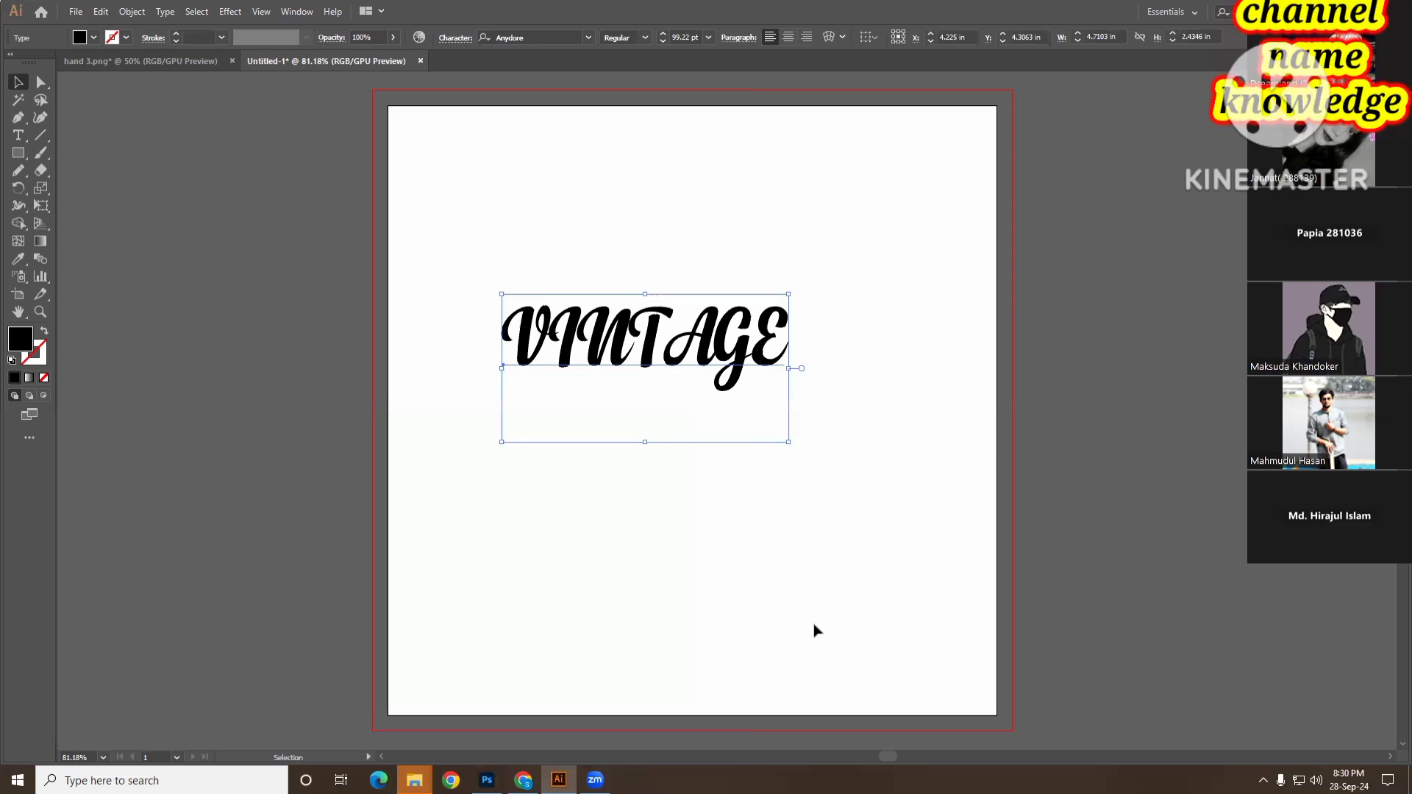
{"action": "left_click_drag", "start_coordinate": [816, 456], "coordinate": [916, 504]}
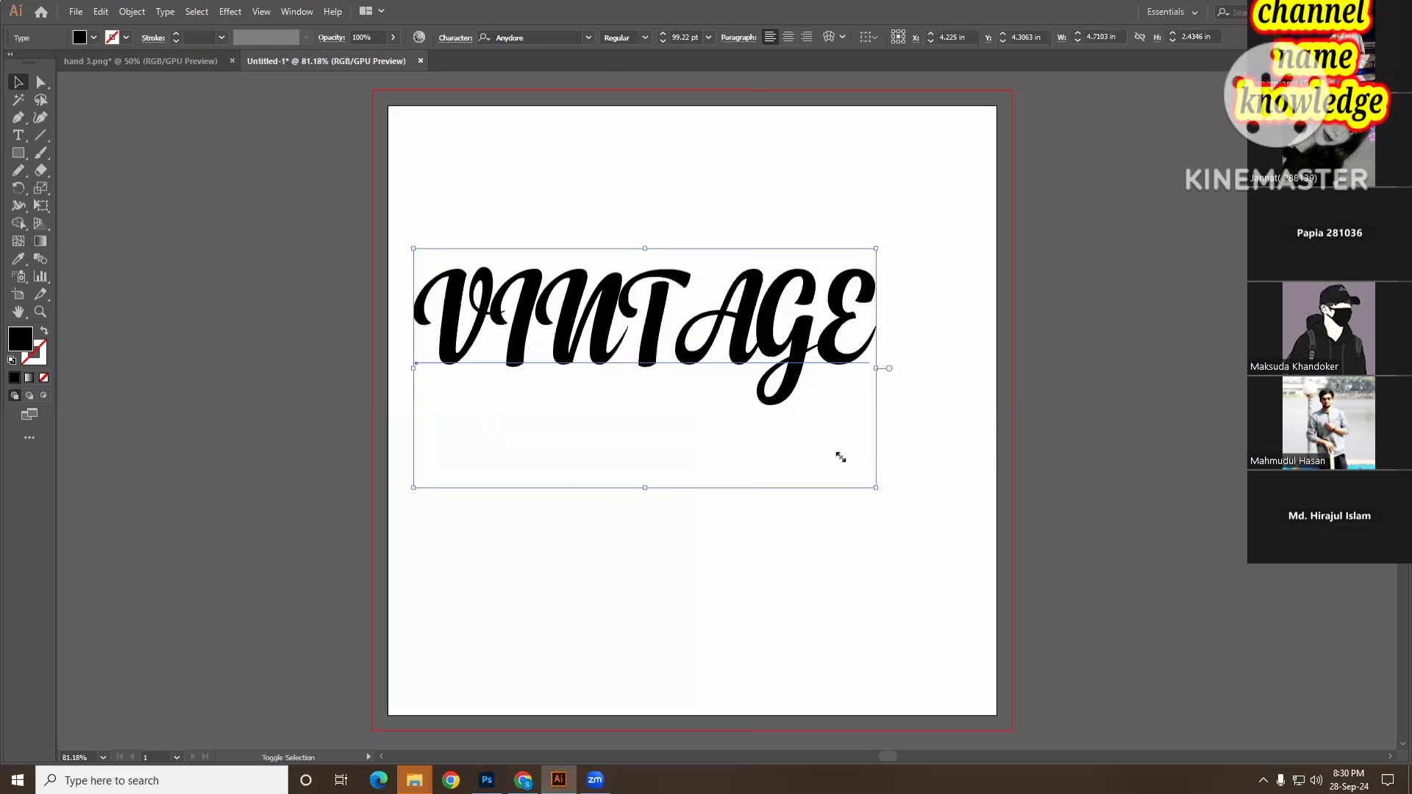
{"action": "left_click_drag", "start_coordinate": [763, 353], "coordinate": [805, 353]}
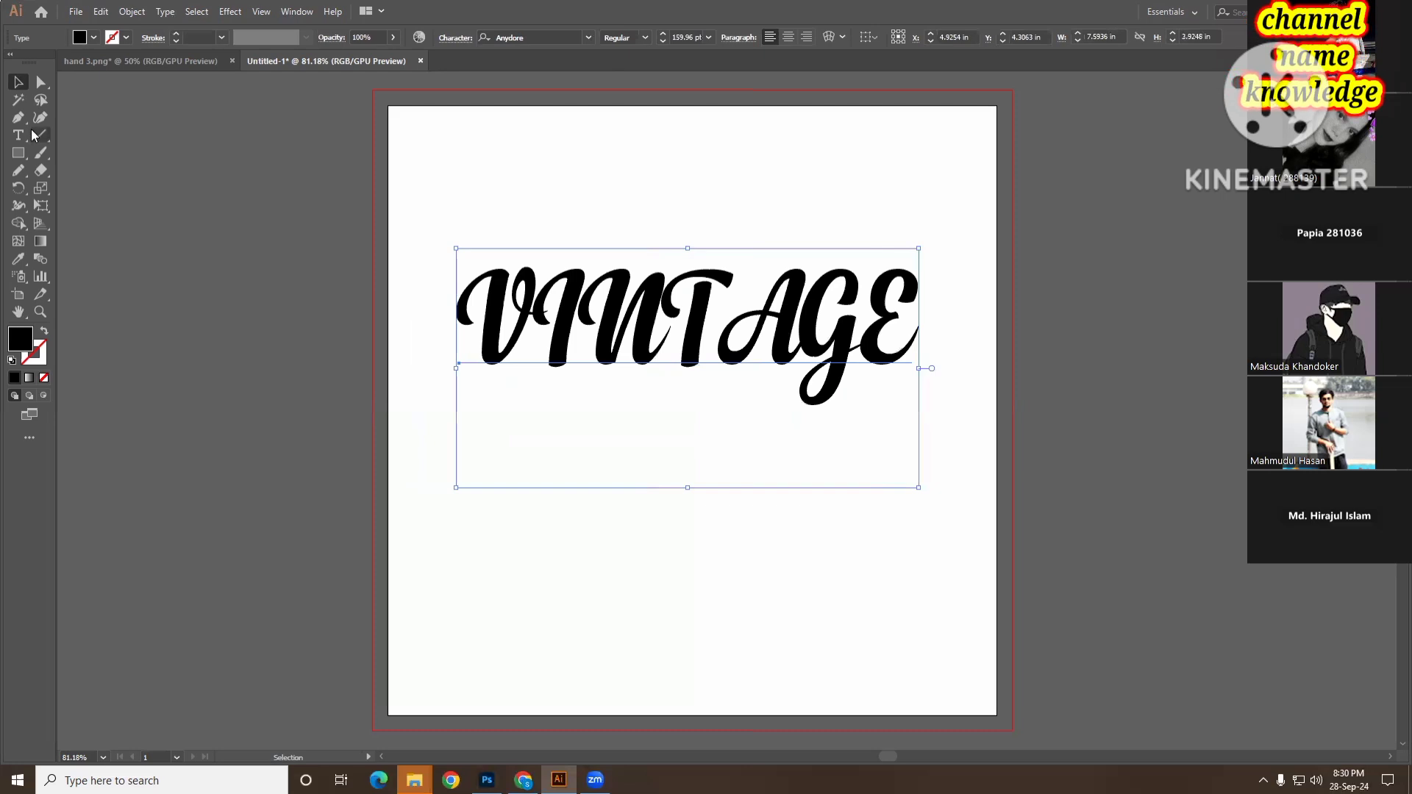
- Retype the word as "Vintage" with only the first letter capitalised and centre it roughly across the artboard
{"action": "key", "text": "t"}
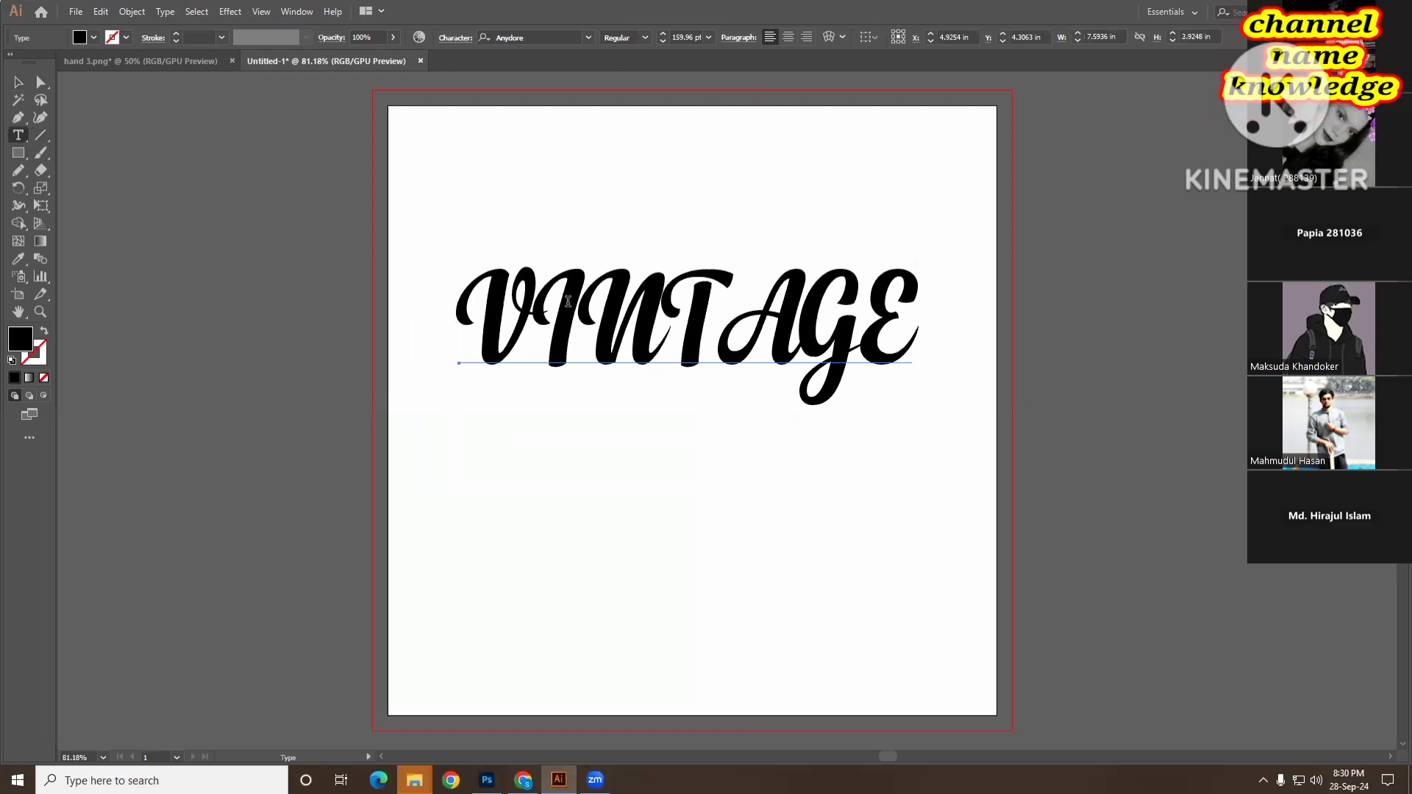
{"action": "left_click", "coordinate": [566, 318]}
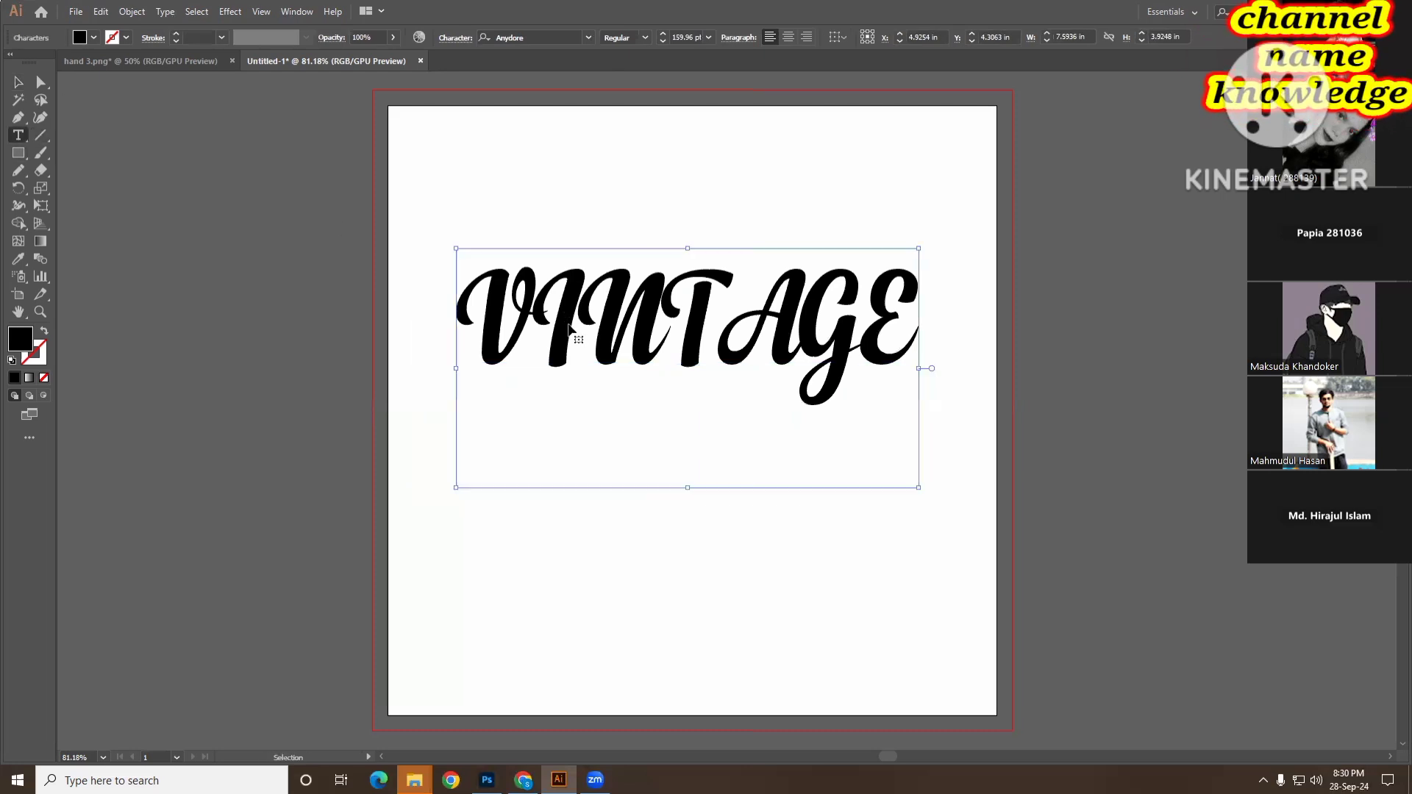
{"action": "key", "text": "ctrl+a"}
{"action": "type", "text": "V"}
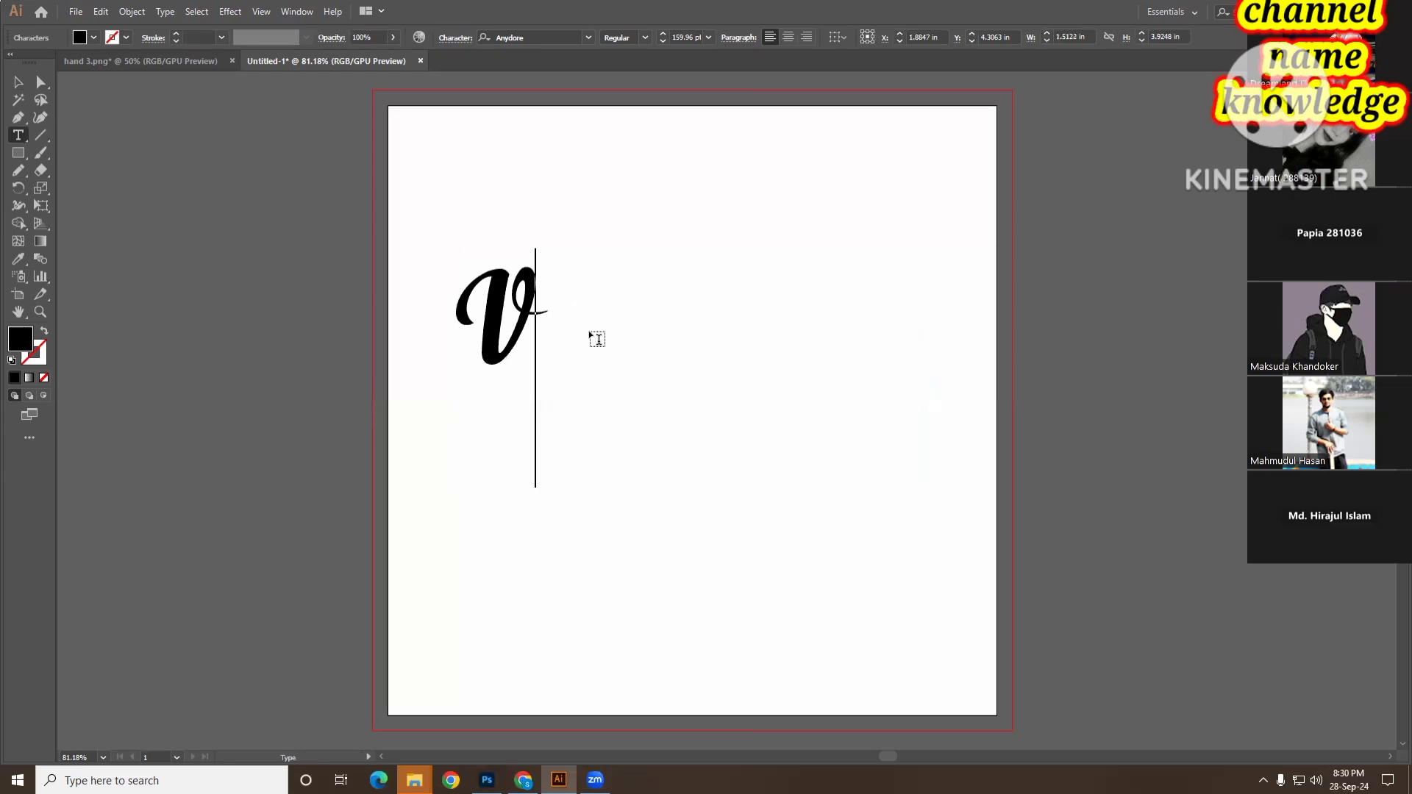
{"action": "type", "text": "intage"}
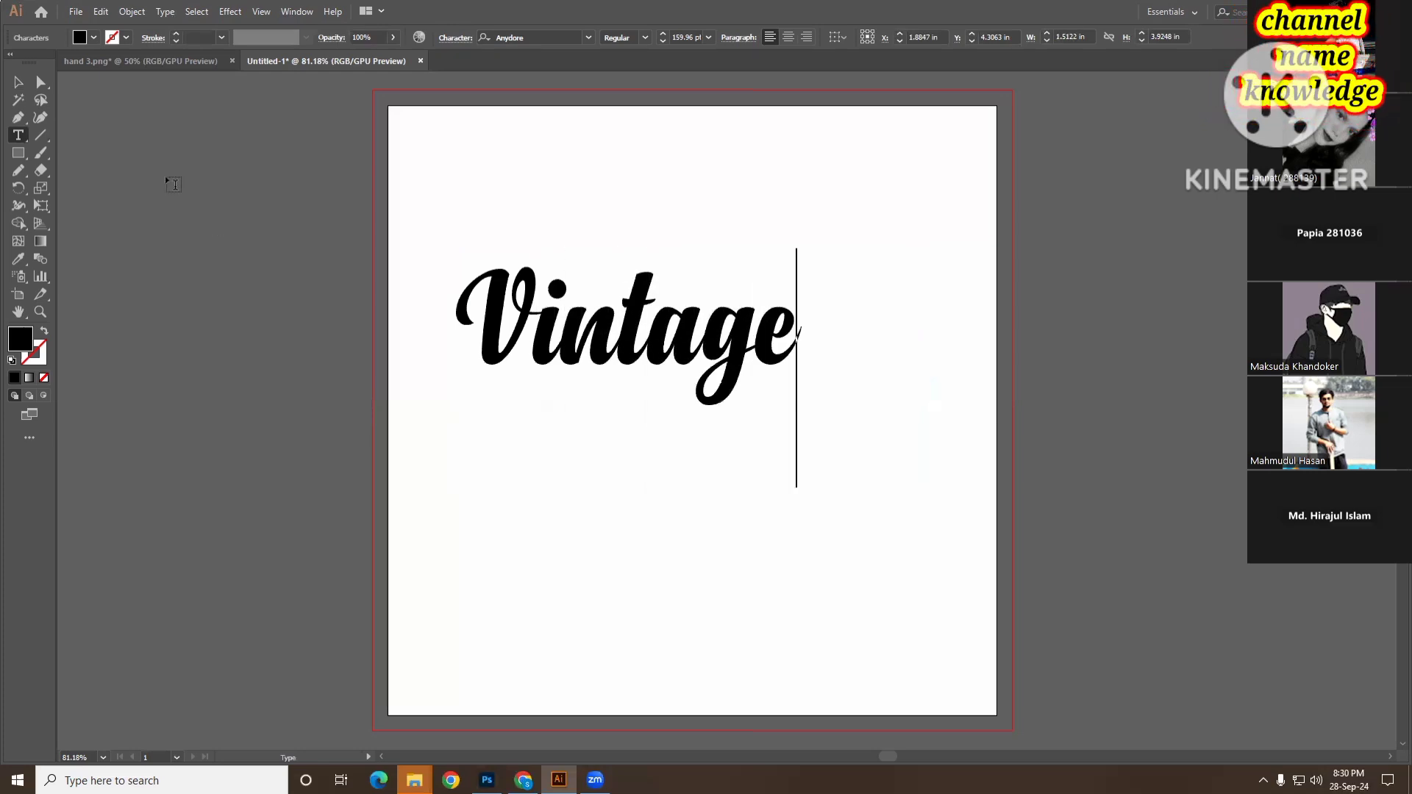
{"action": "left_click", "coordinate": [19, 84]}
{"action": "left_click_drag", "start_coordinate": [666, 346], "coordinate": [724, 346]}
- Replace the final e of Vintage with the first alternate glyph, which has a long leading swash
{"action": "key", "text": "z"}
{"action": "left_click", "coordinate": [746, 363]}
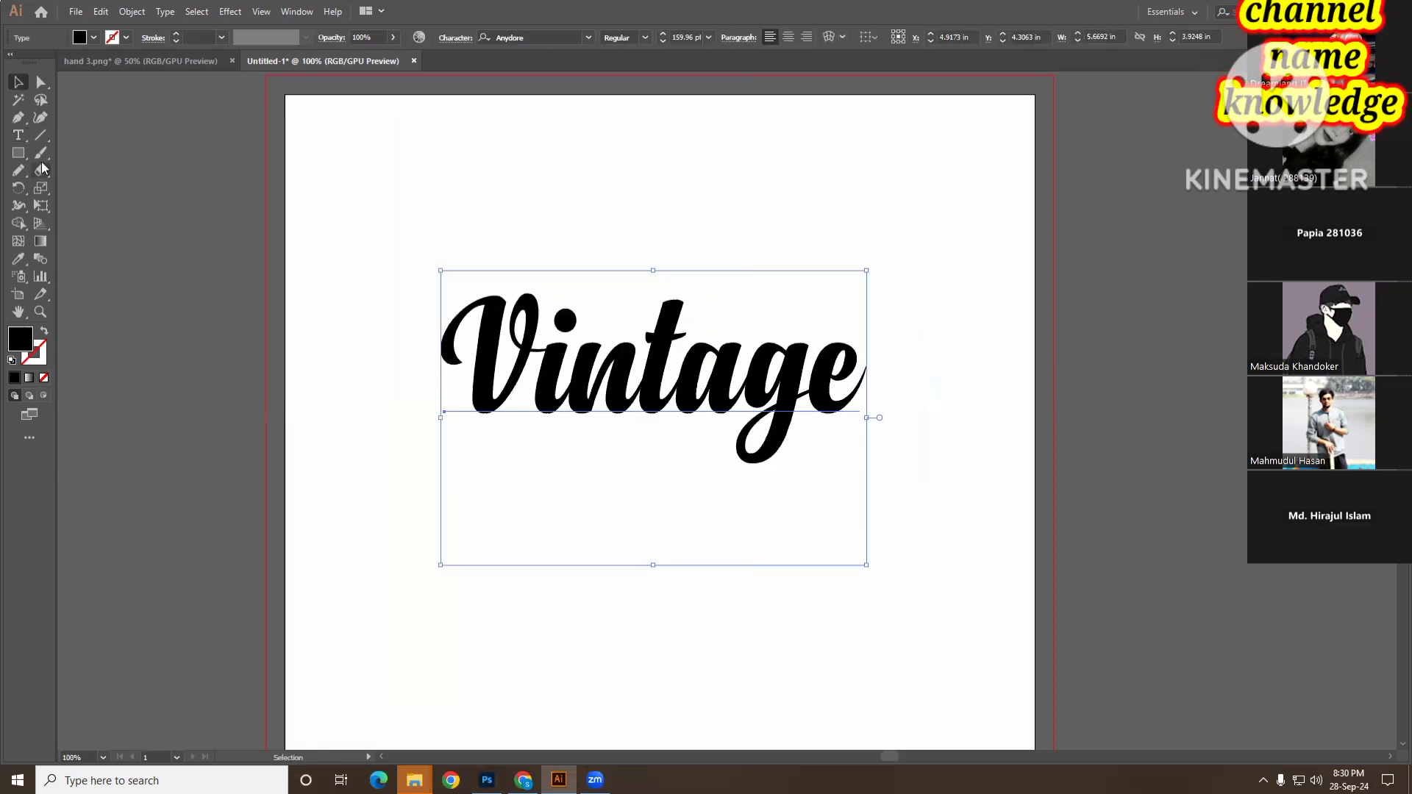
{"action": "left_click", "coordinate": [18, 136]}
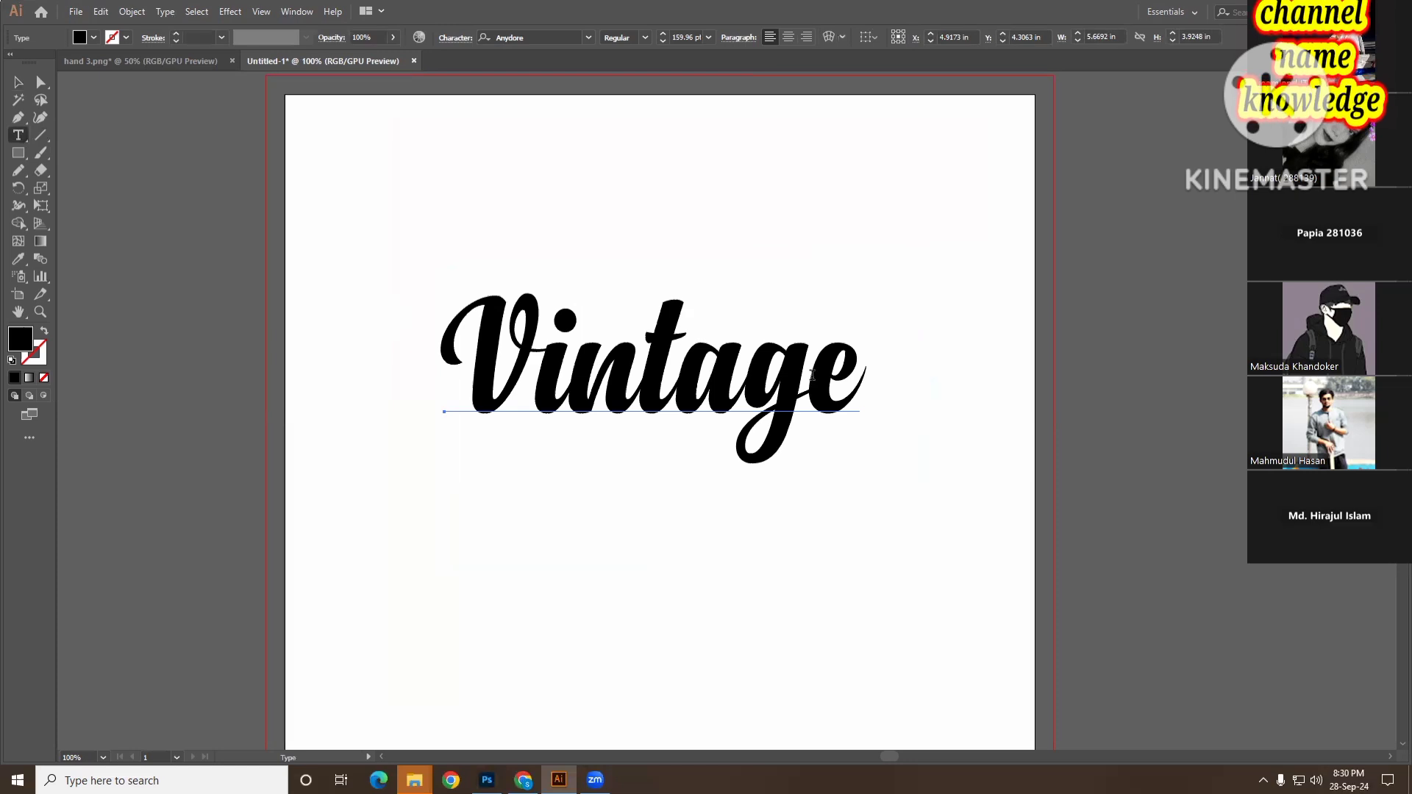
{"action": "left_click_drag", "start_coordinate": [829, 378], "coordinate": [843, 379]}
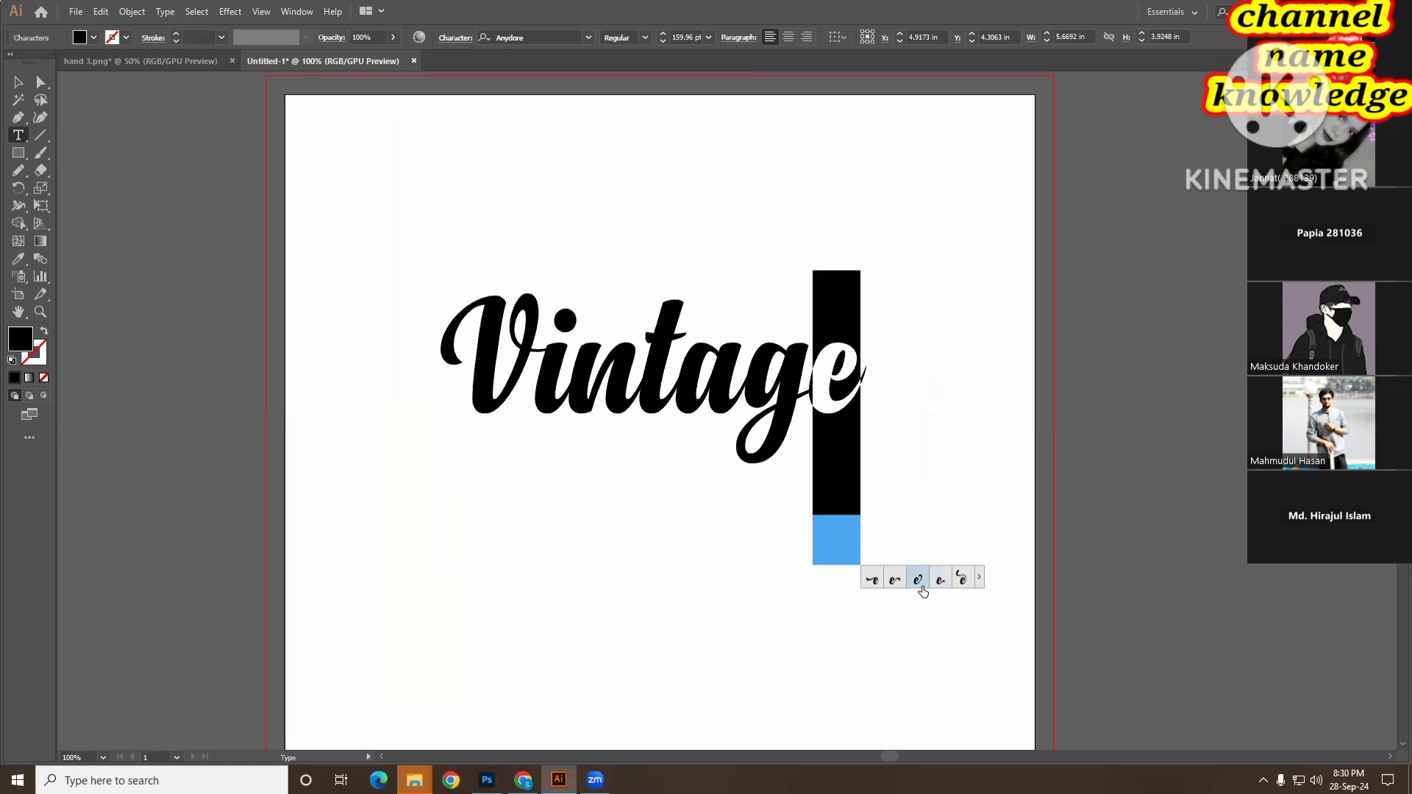
{"action": "left_click", "coordinate": [821, 388]}
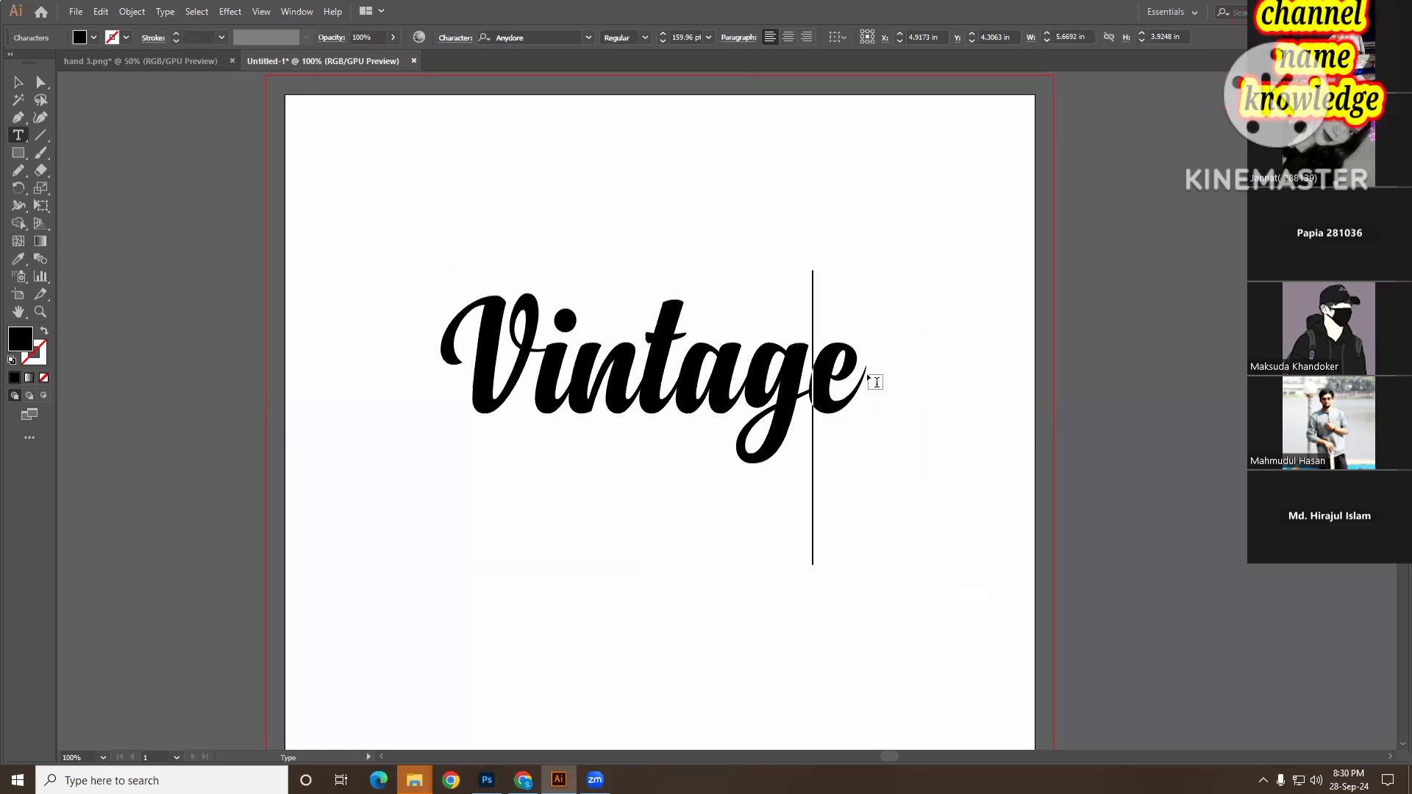
{"action": "left_click", "coordinate": [844, 368], "text": "shift"}
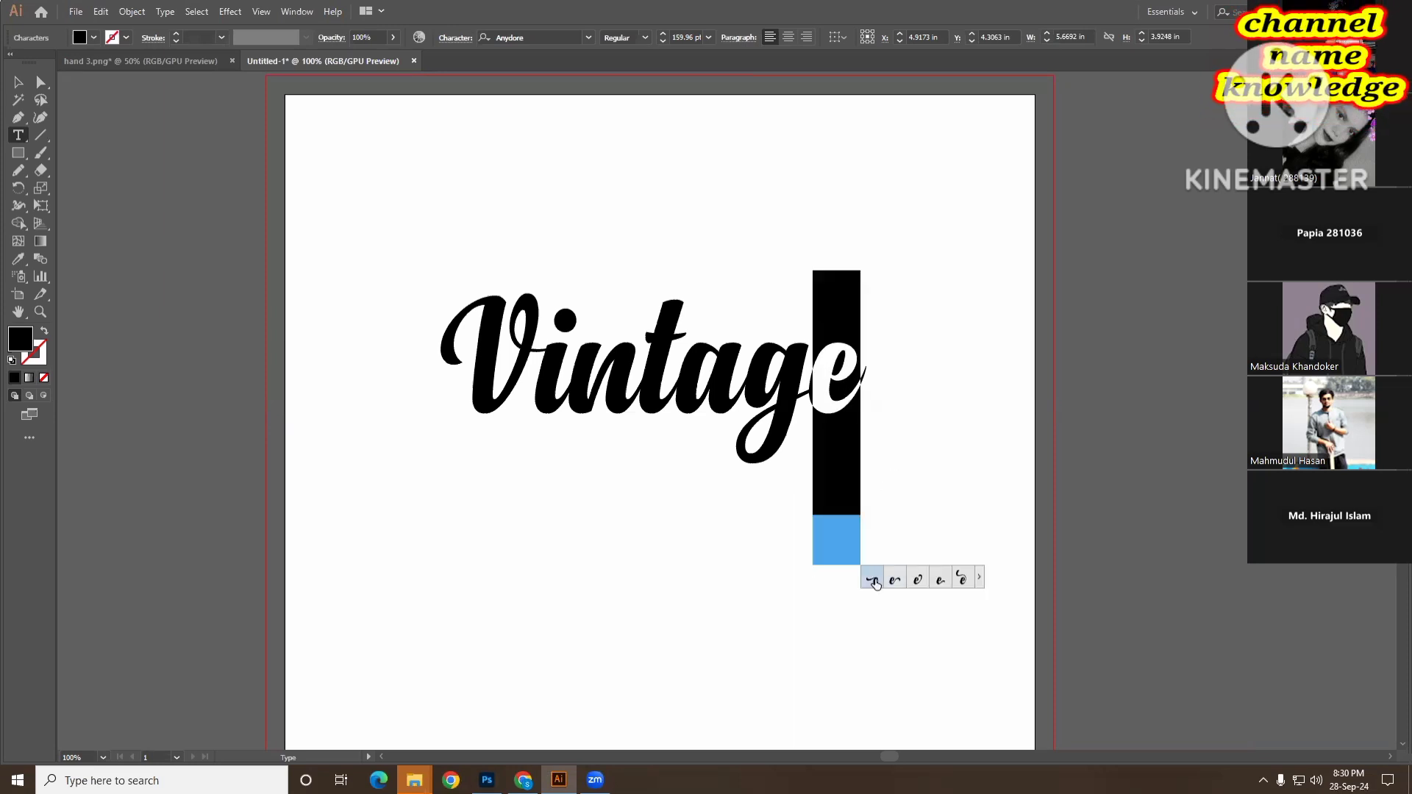
{"action": "left_click", "coordinate": [874, 581]}
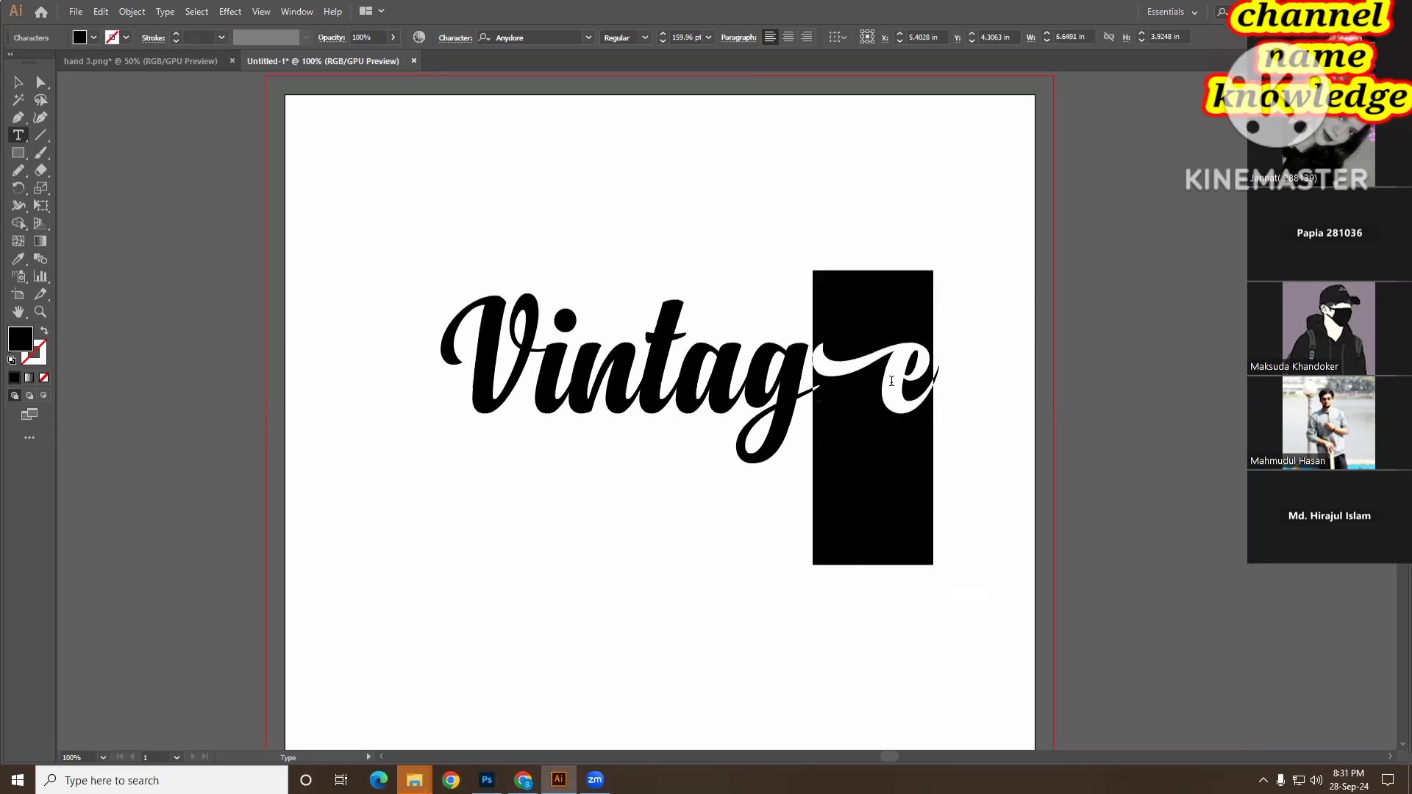
- Undo the leading-swash glyph on the final e of Vintage and replace the e with the fourth alternate, which has a curled trailing tail
{"action": "left_click", "coordinate": [882, 375]}
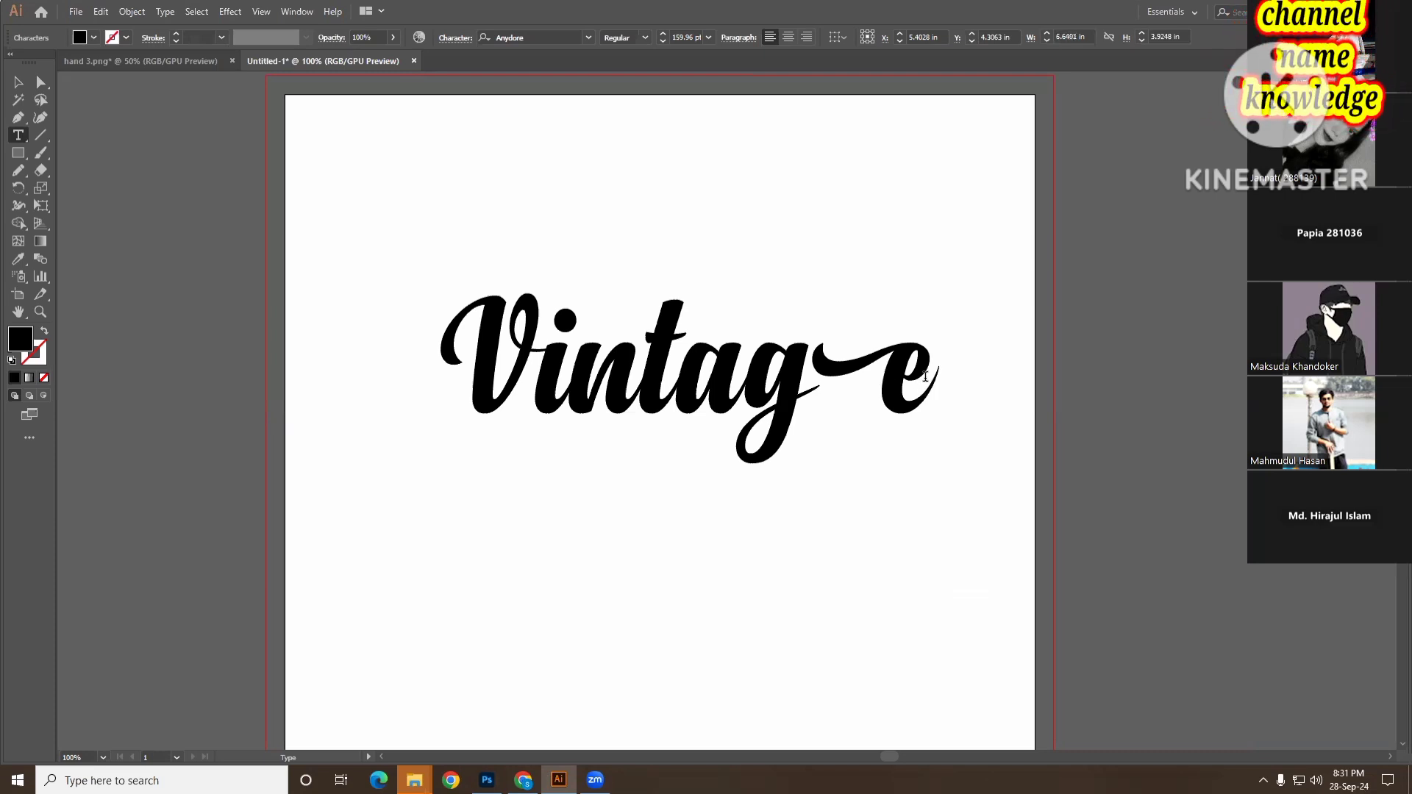
{"action": "left_click_drag", "start_coordinate": [937, 387], "coordinate": [847, 383]}
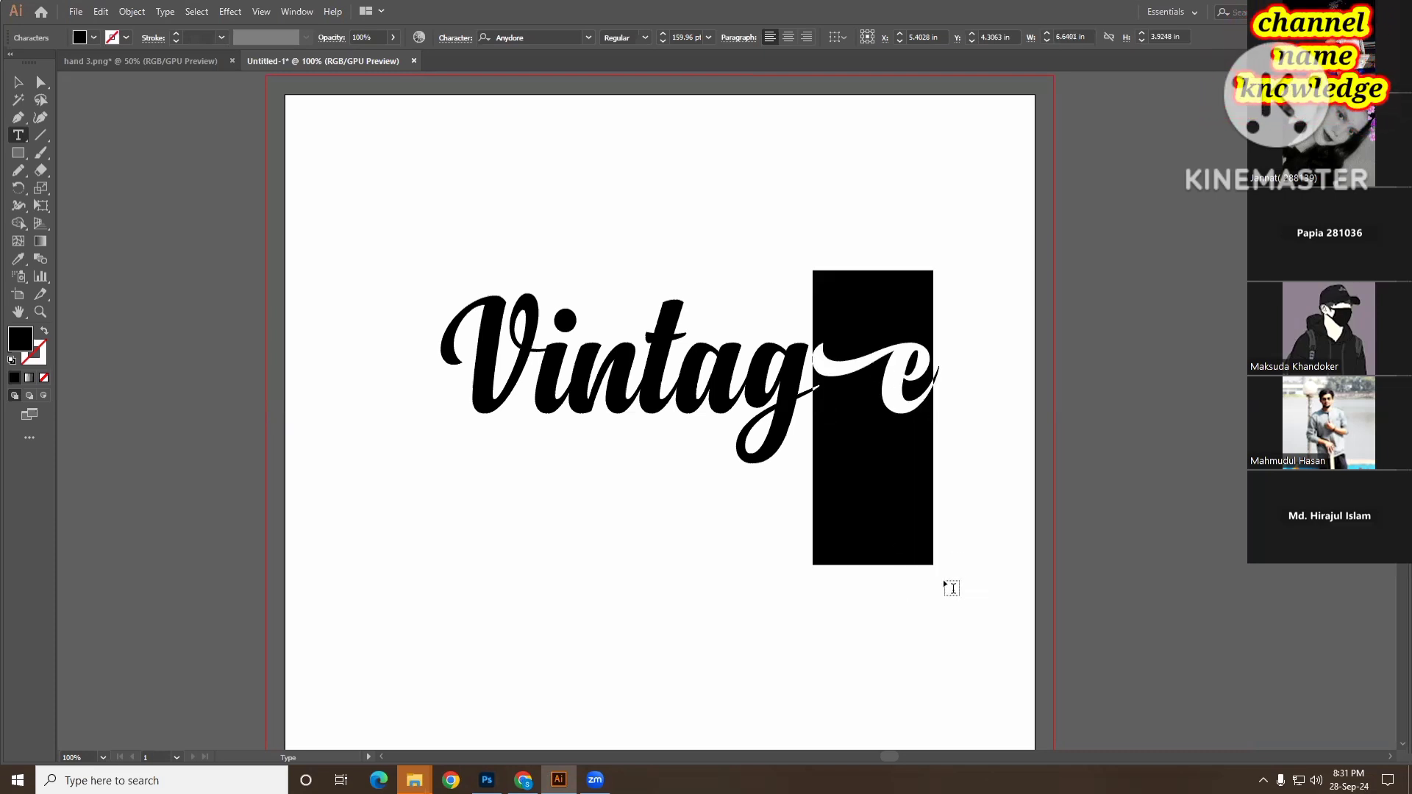
{"action": "left_click", "coordinate": [19, 82]}
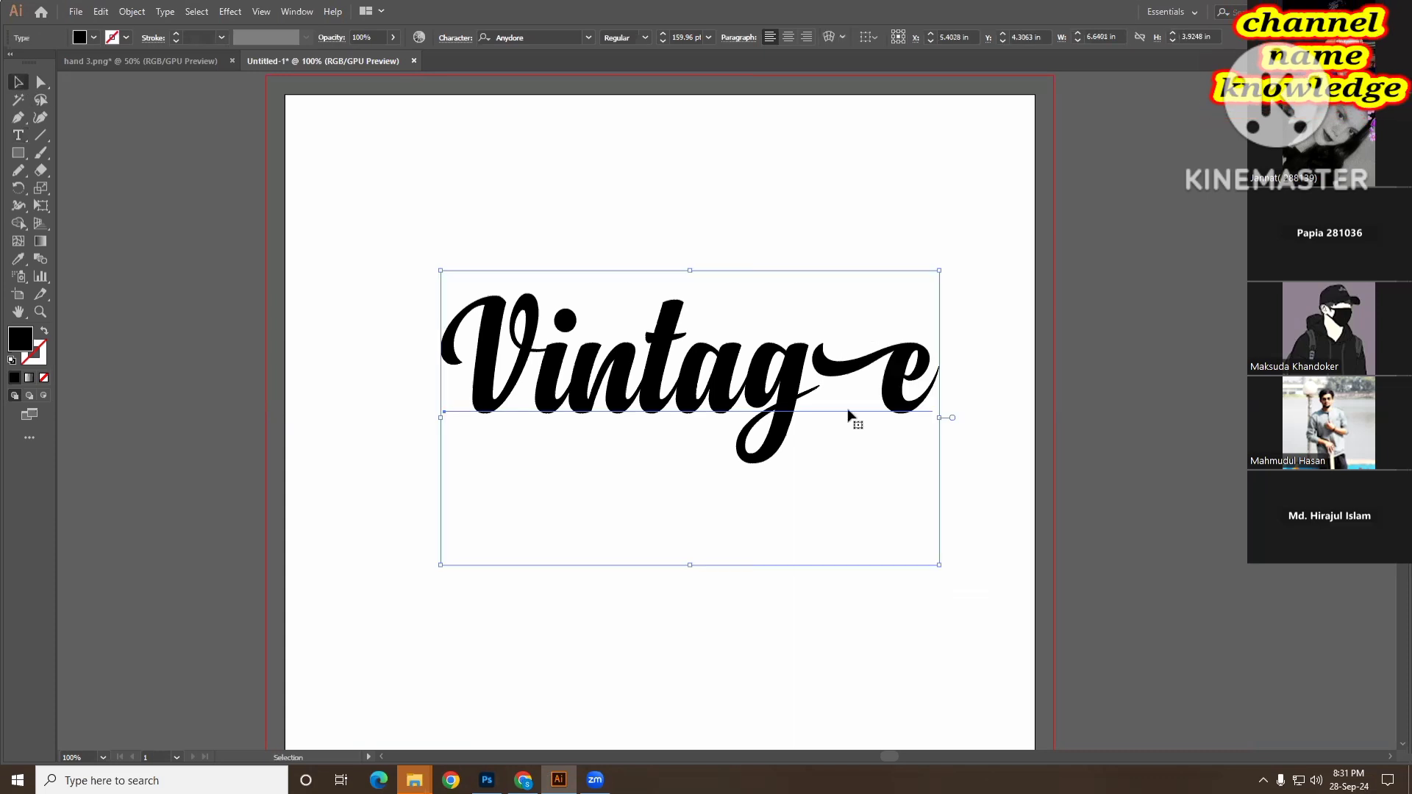
{"action": "left_click", "coordinate": [880, 395]}
{"action": "left_click", "coordinate": [862, 393]}
{"action": "left_click", "coordinate": [18, 135]}
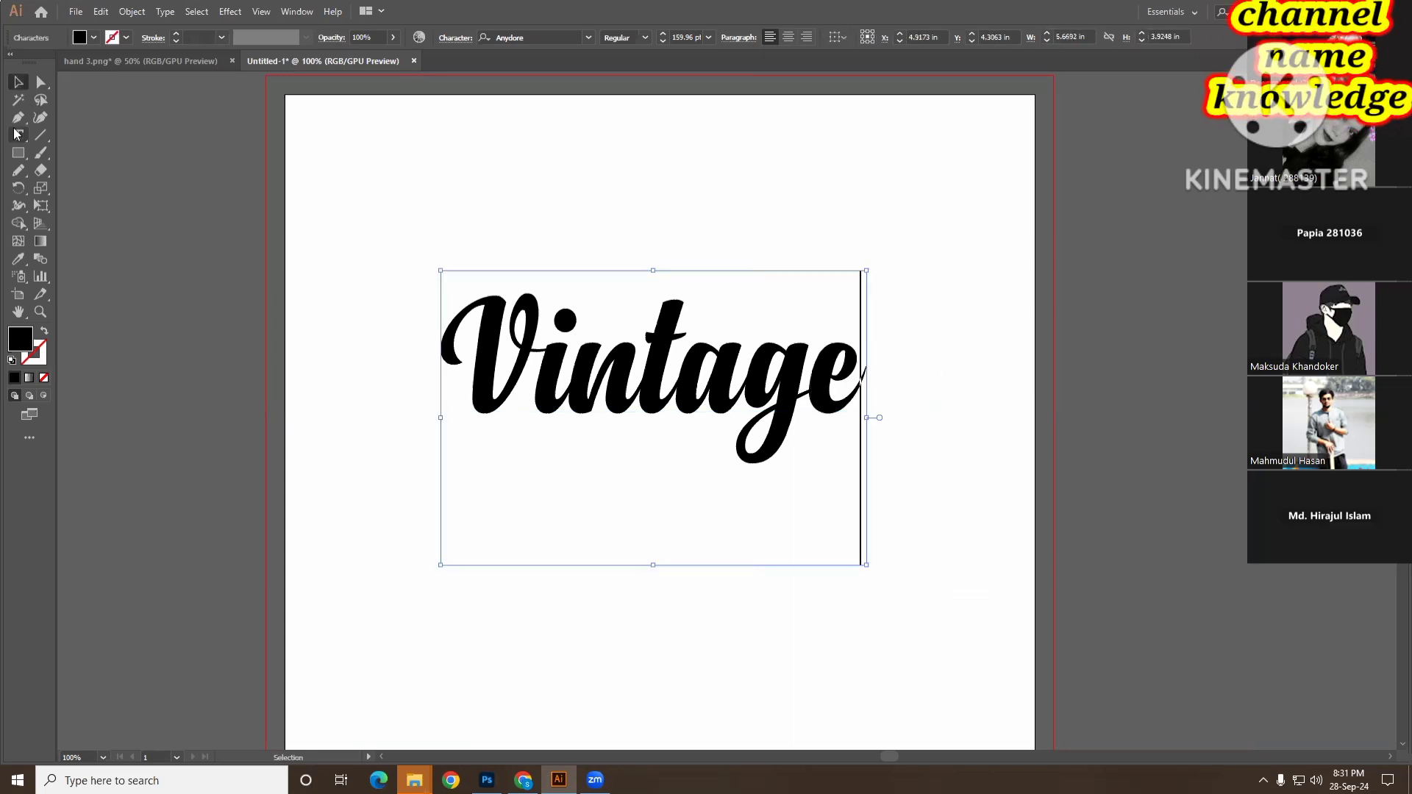
{"action": "left_click_drag", "start_coordinate": [815, 380], "coordinate": [873, 460]}
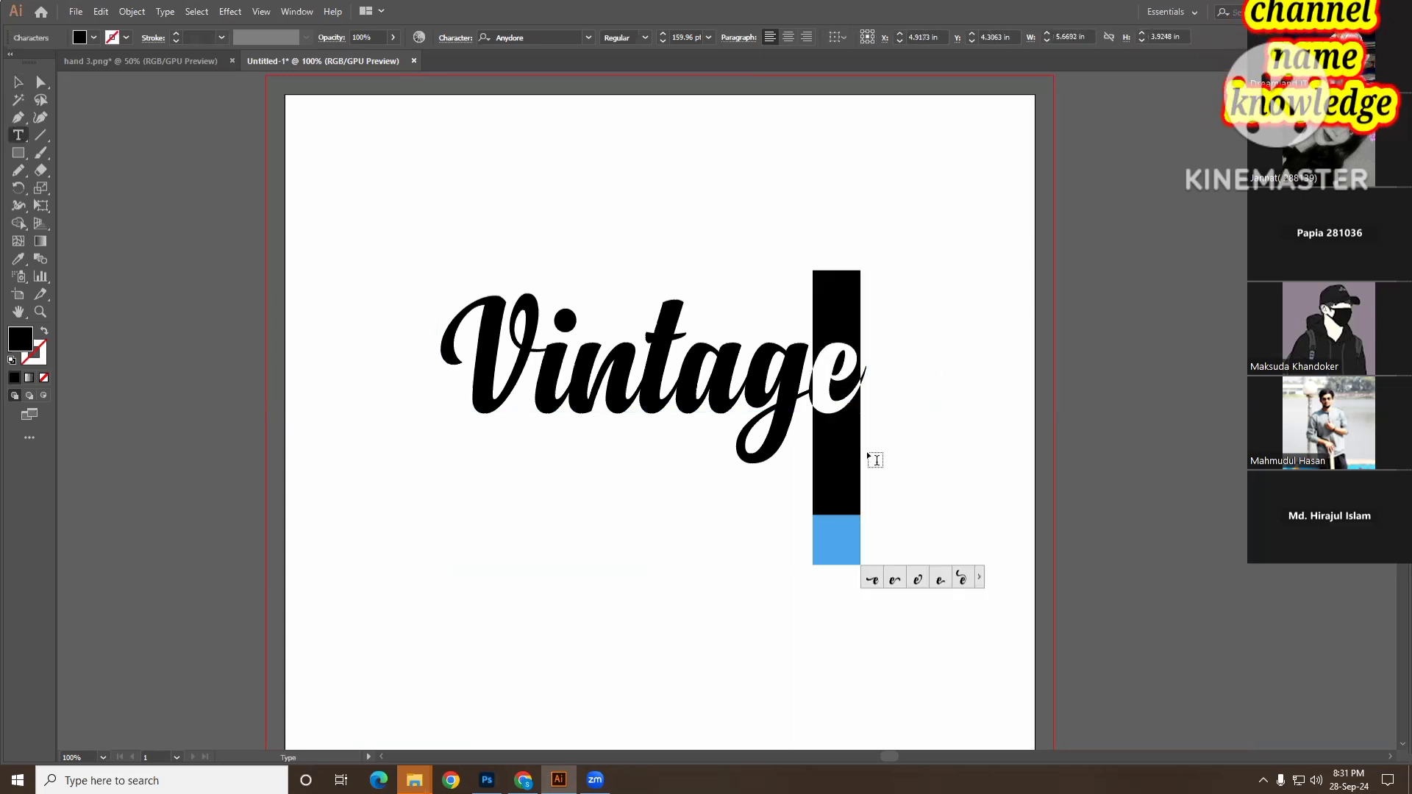
{"action": "mouse_move", "coordinate": [852, 431]}
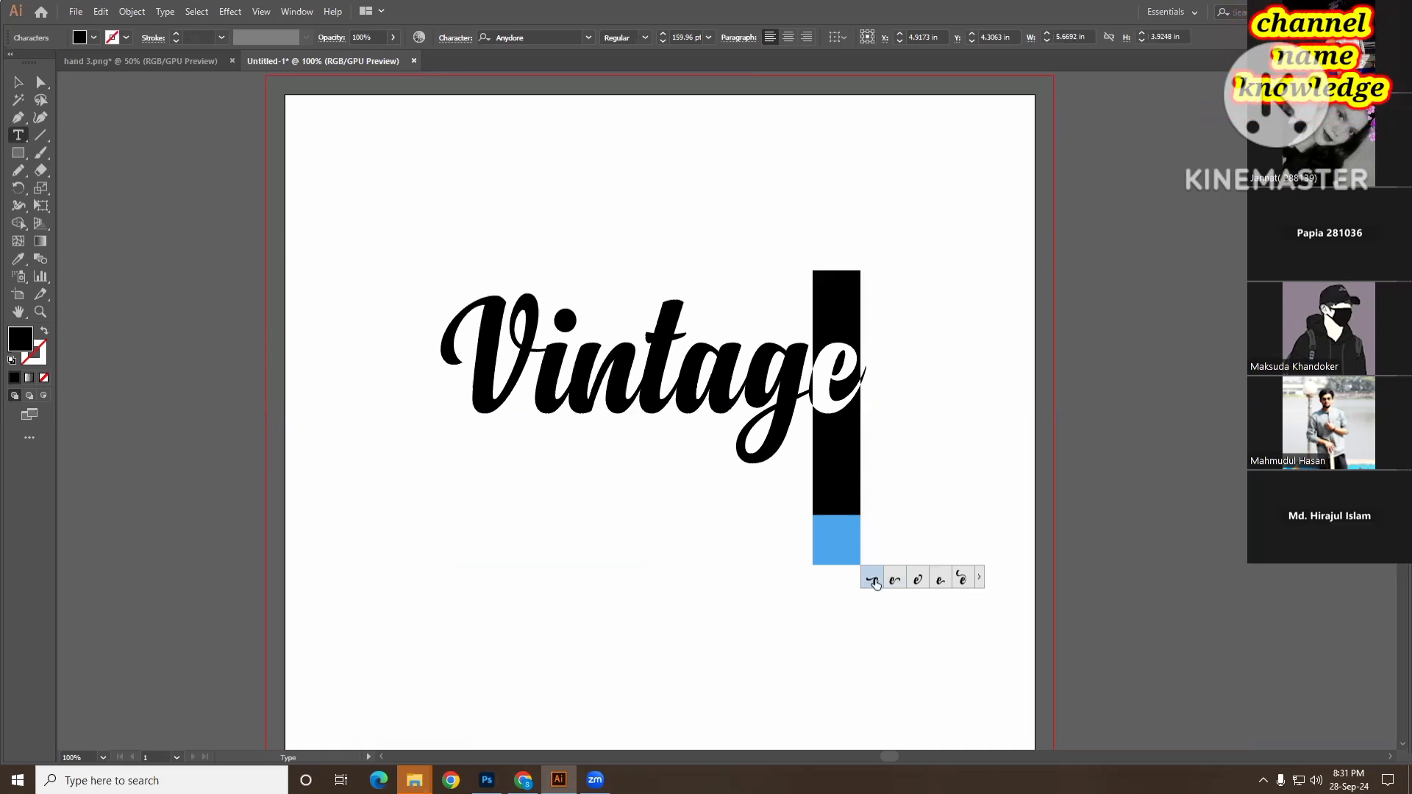
{"action": "left_click", "coordinate": [941, 580]}
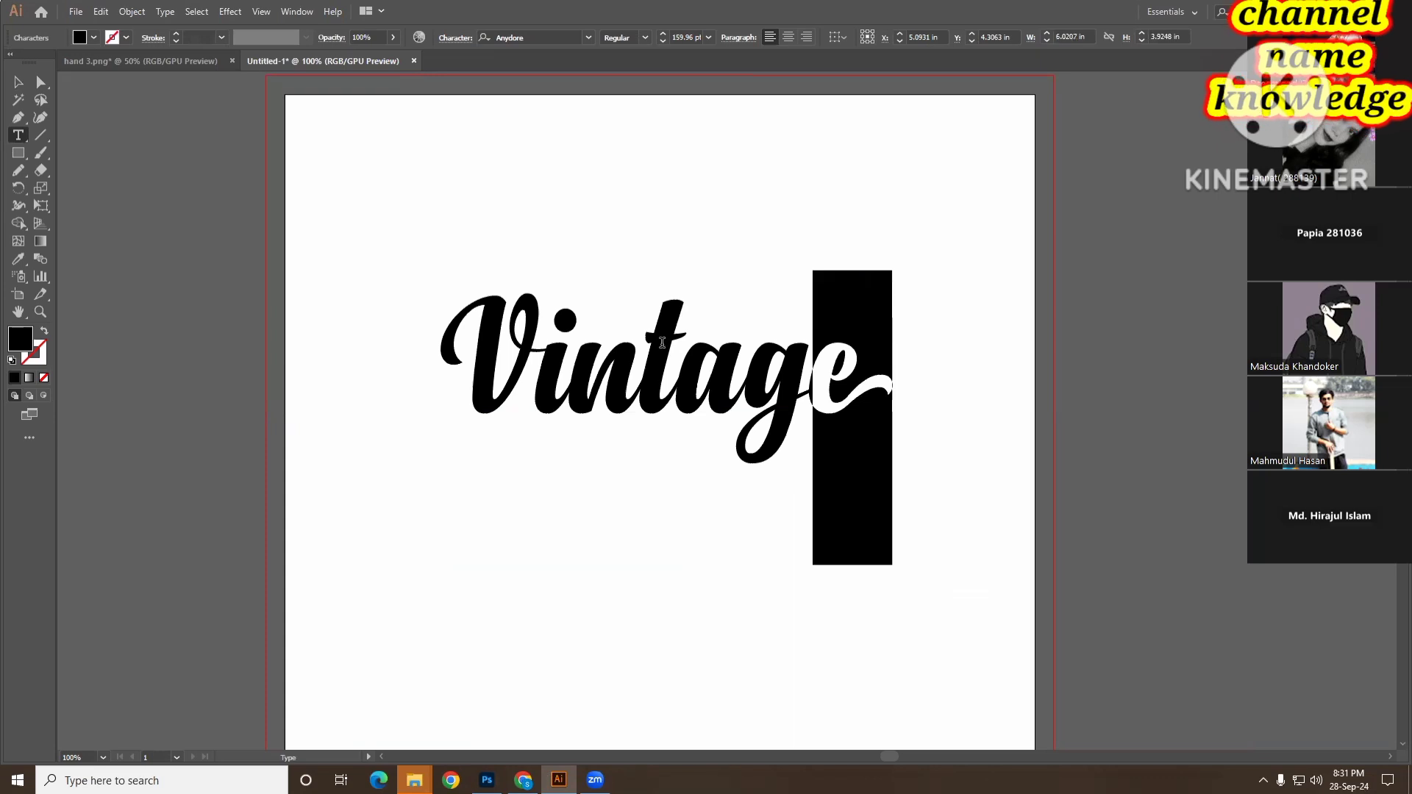
- Try the fifth alternate glyph, with a long sweeping crossbar, on the t of Vintage and undo it
{"action": "left_click_drag", "start_coordinate": [672, 336], "coordinate": [653, 337]}
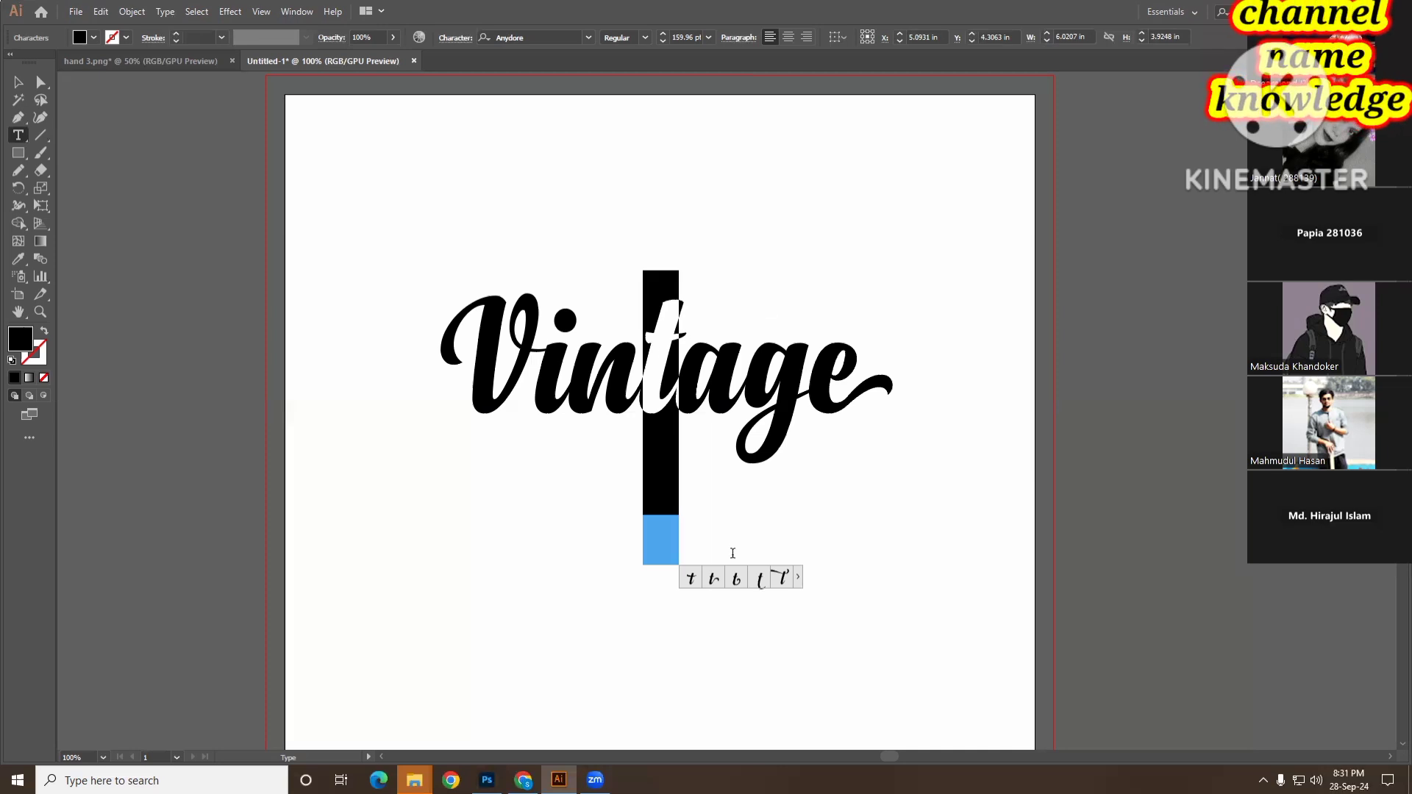
{"action": "left_click", "coordinate": [782, 578]}
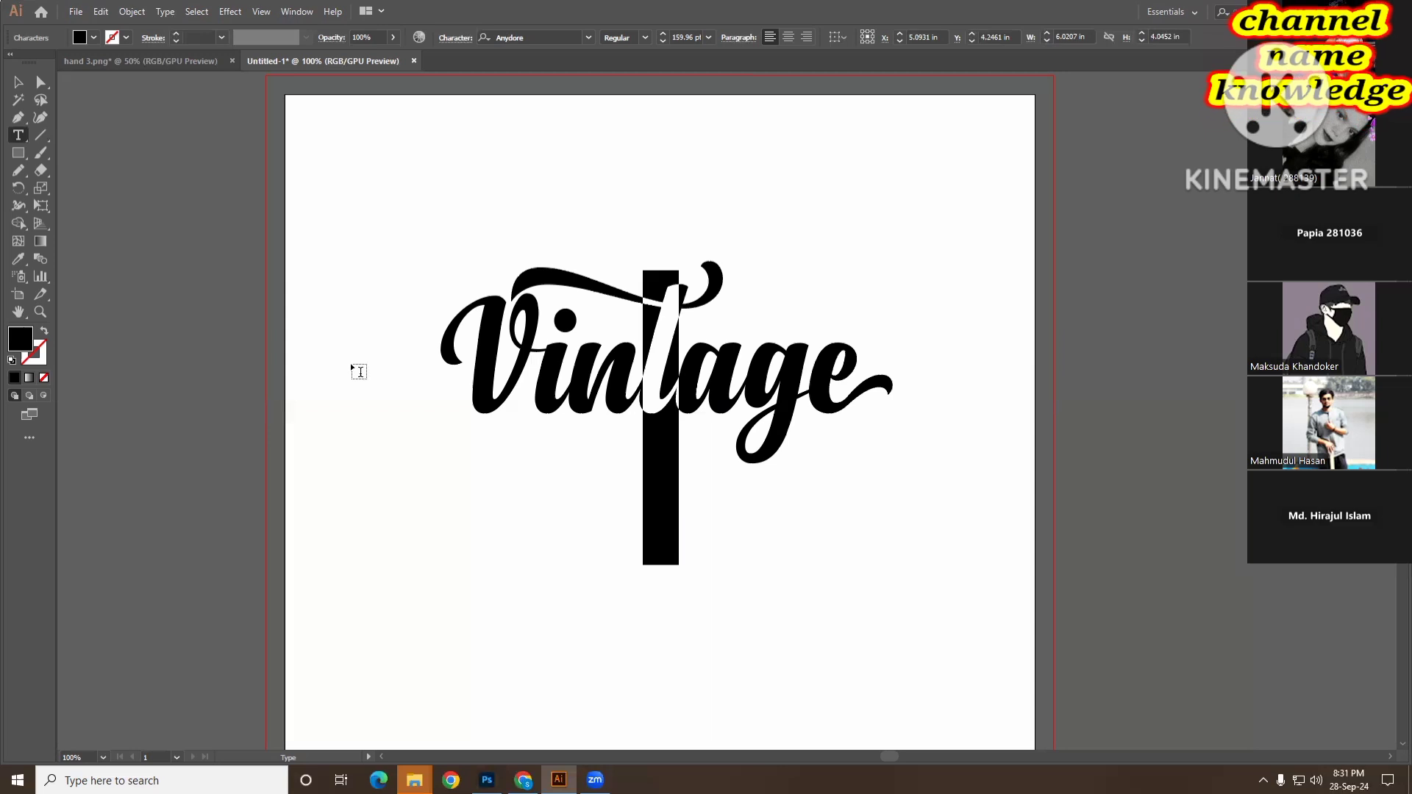
{"action": "left_click", "coordinate": [18, 83]}
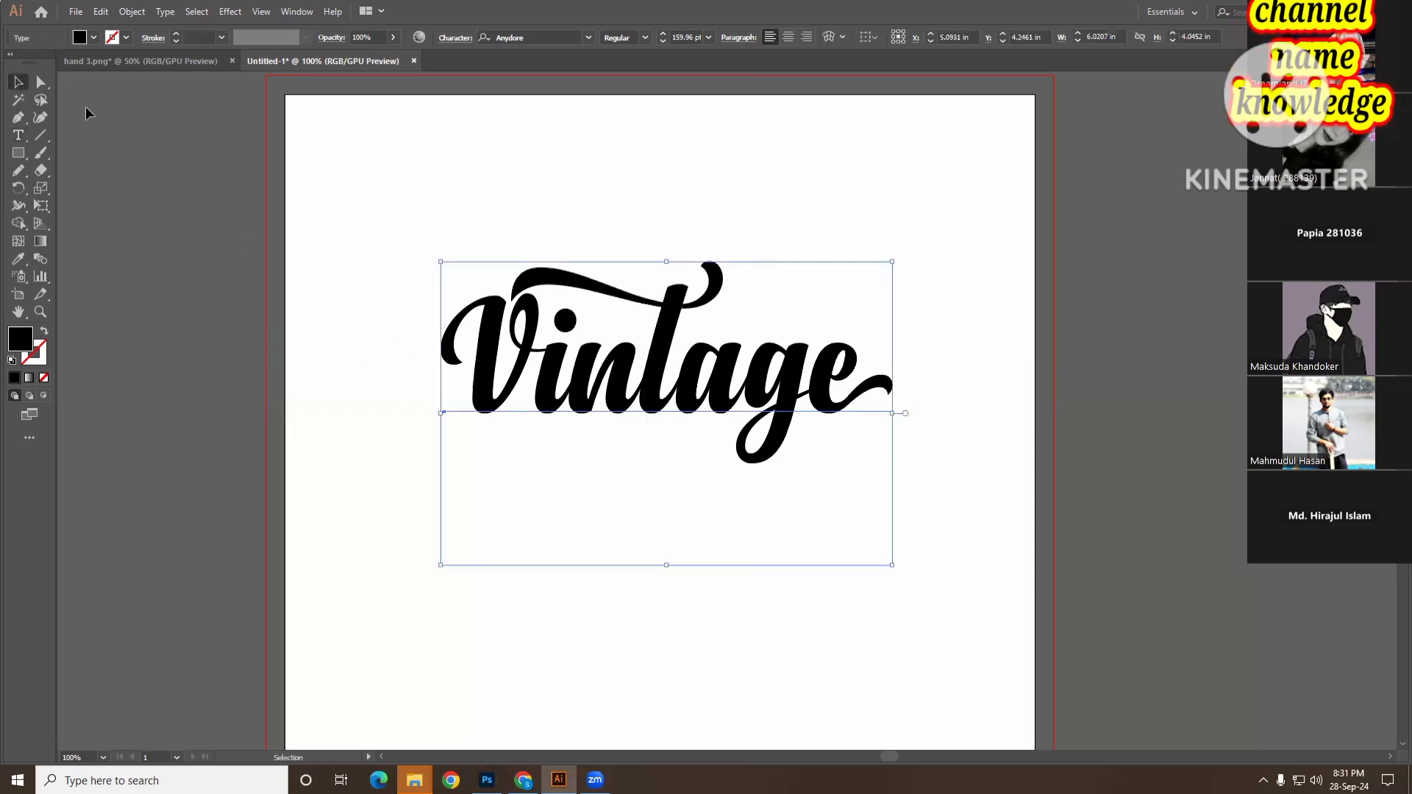
{"action": "left_click", "coordinate": [969, 644]}
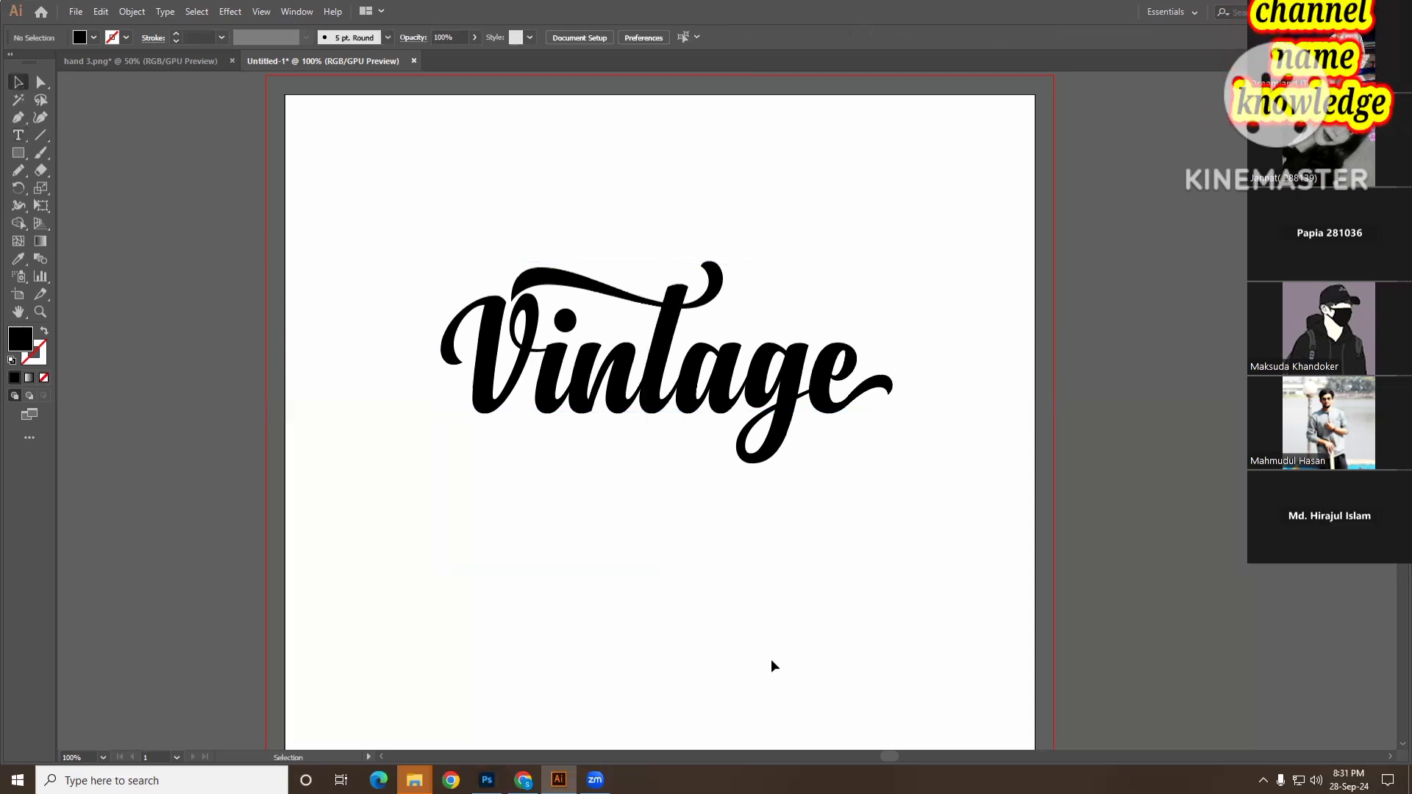
{"action": "key", "text": "ctrl+z"}
- Try the first alternate glyph, with a wider curved crossbar, on the t of Vintage and undo it
{"action": "left_click", "coordinate": [19, 135]}
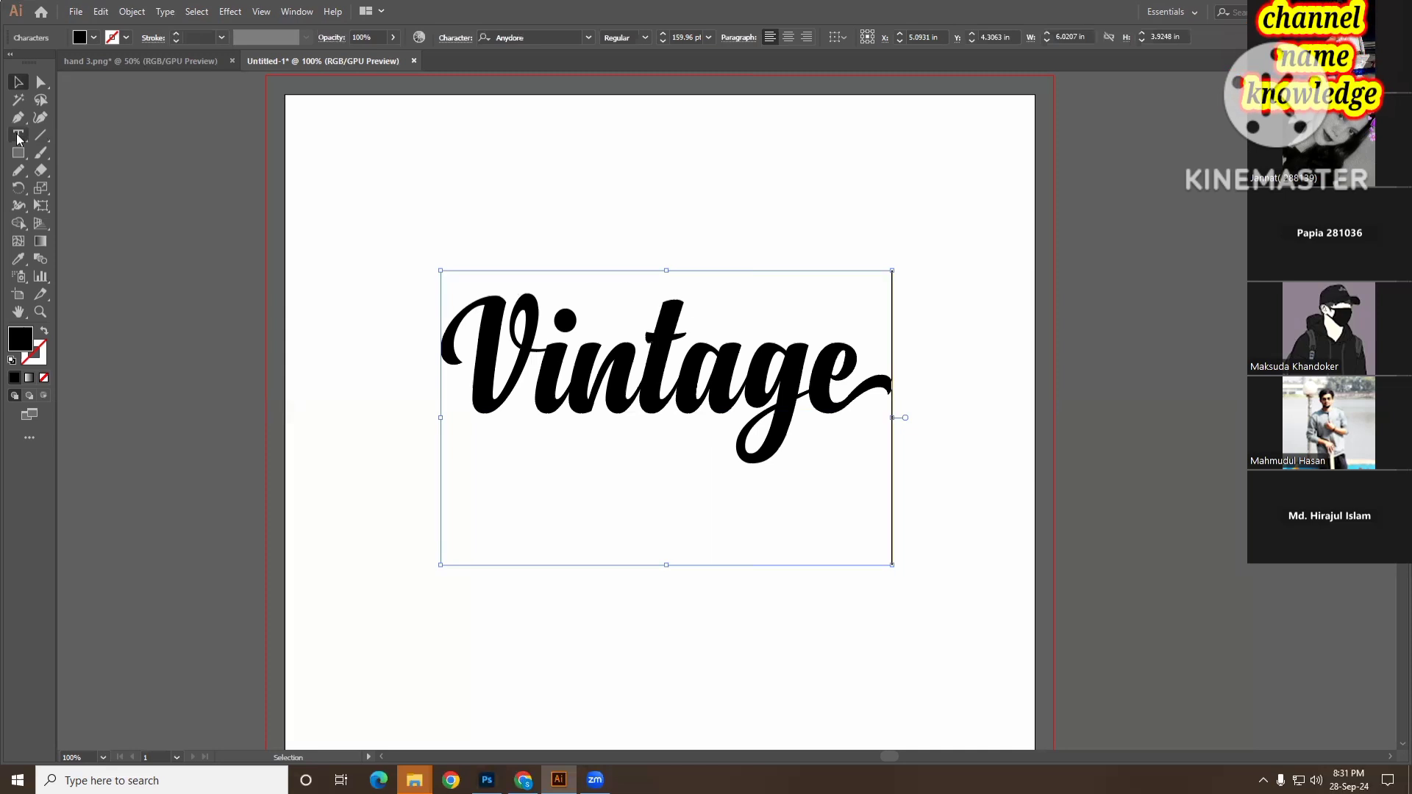
{"action": "left_click_drag", "start_coordinate": [681, 336], "coordinate": [652, 338]}
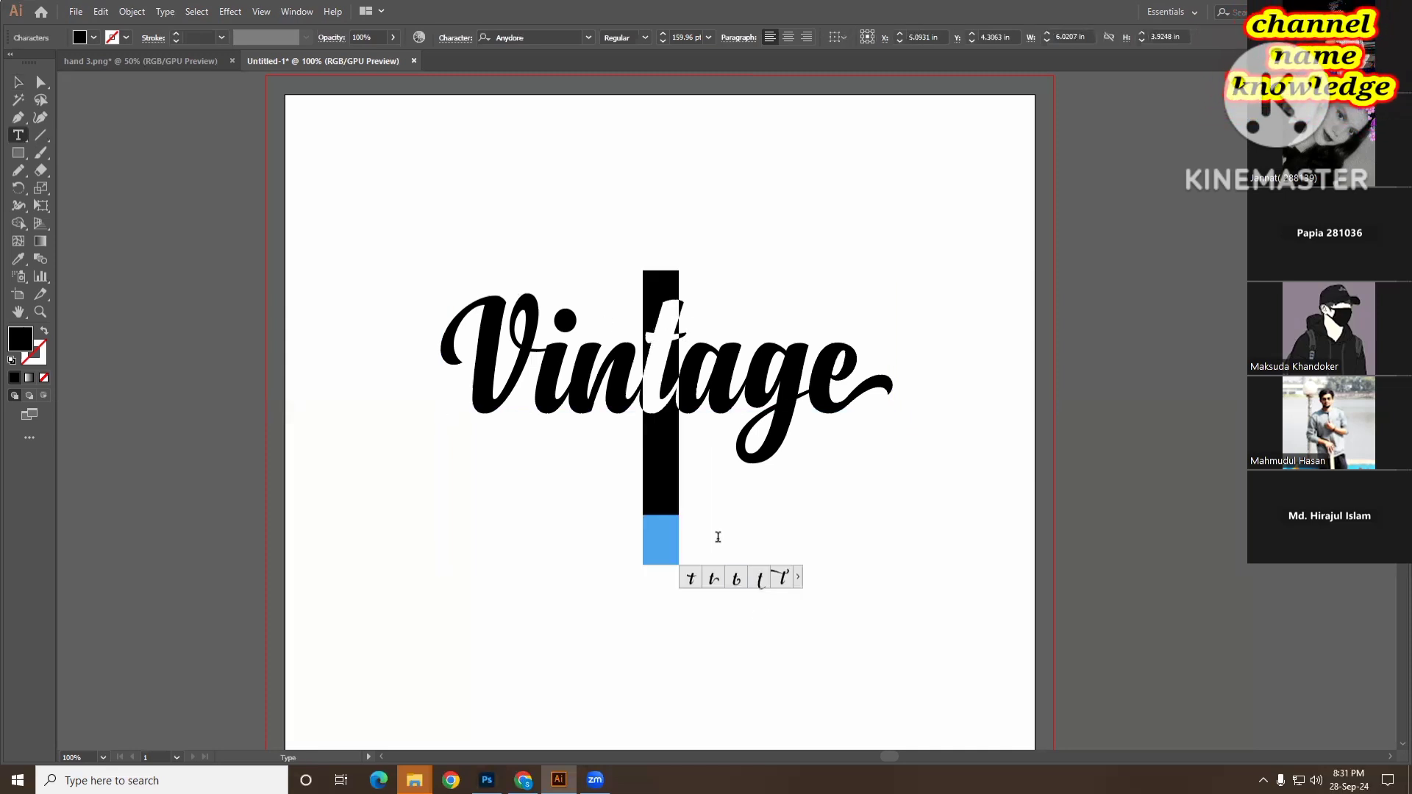
{"action": "left_click", "coordinate": [692, 579]}
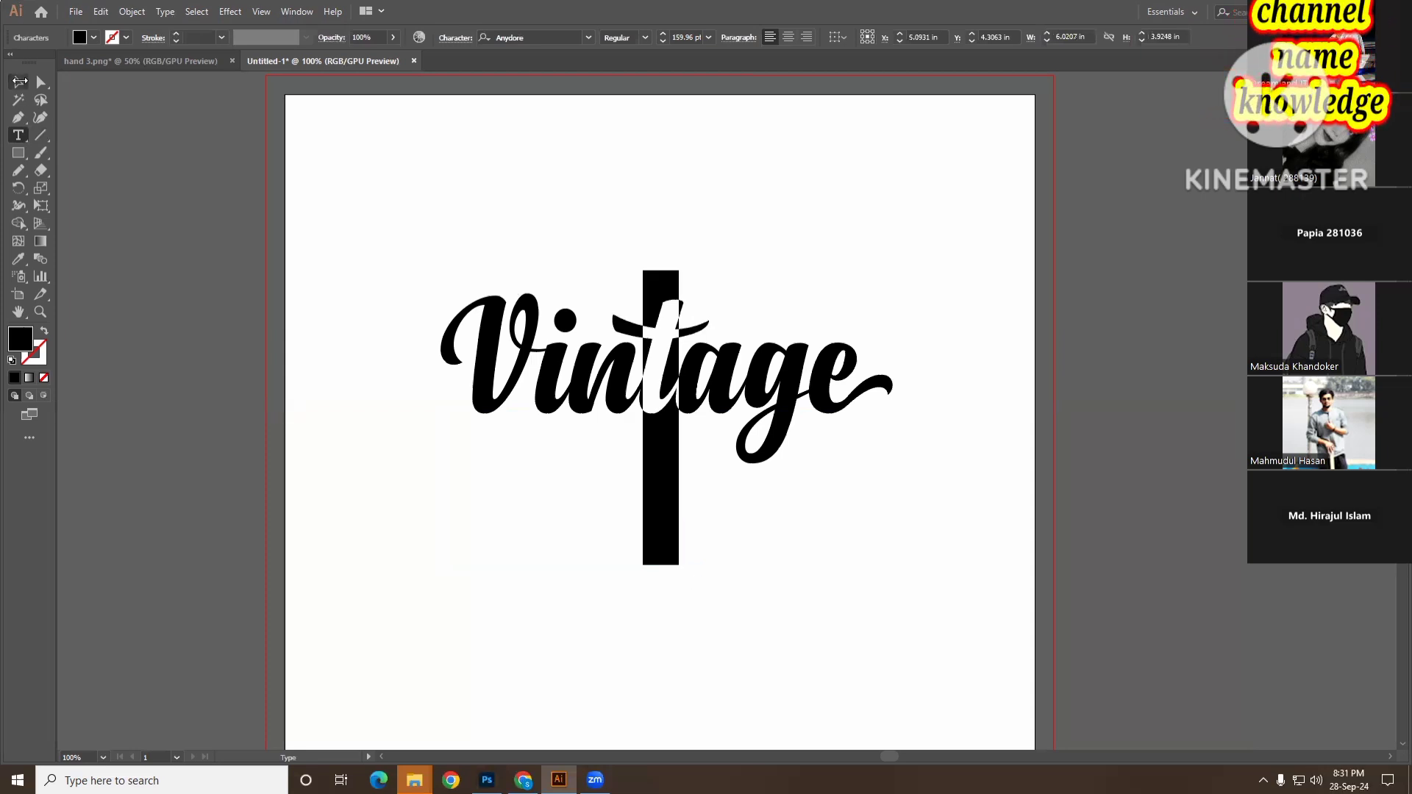
{"action": "left_click", "coordinate": [19, 81]}
{"action": "left_click", "coordinate": [1045, 613]}
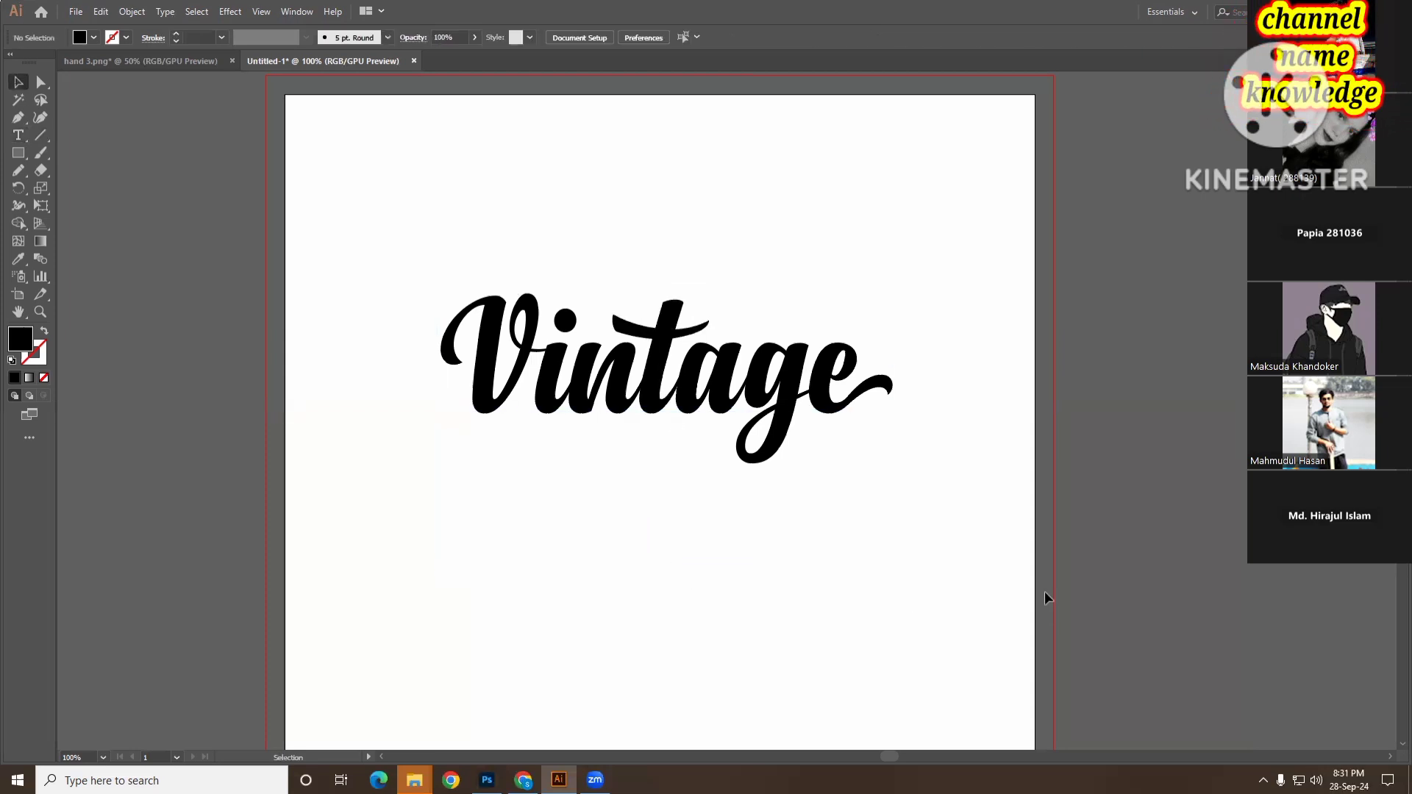
{"action": "key", "text": "ctrl+a"}
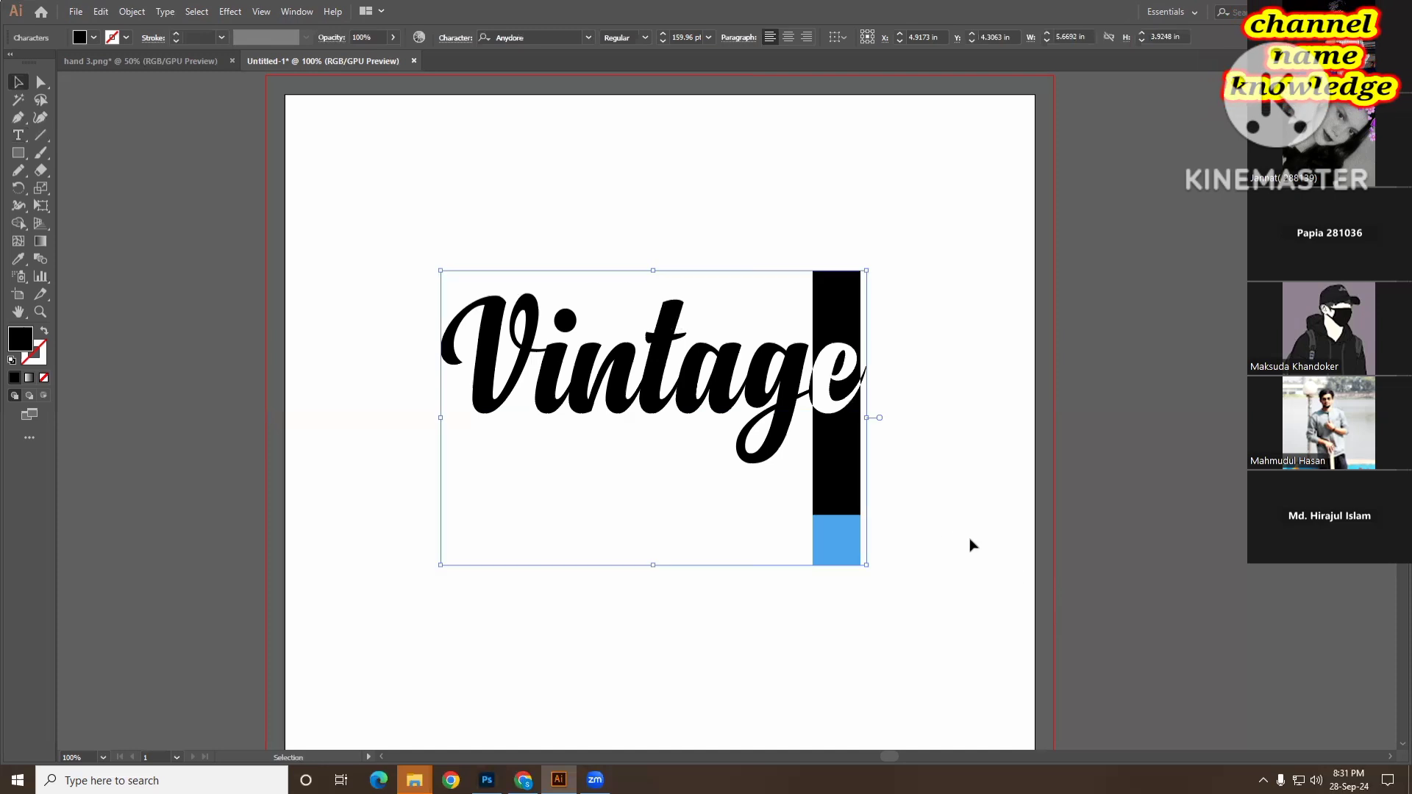
{"action": "left_click", "coordinate": [857, 495]}
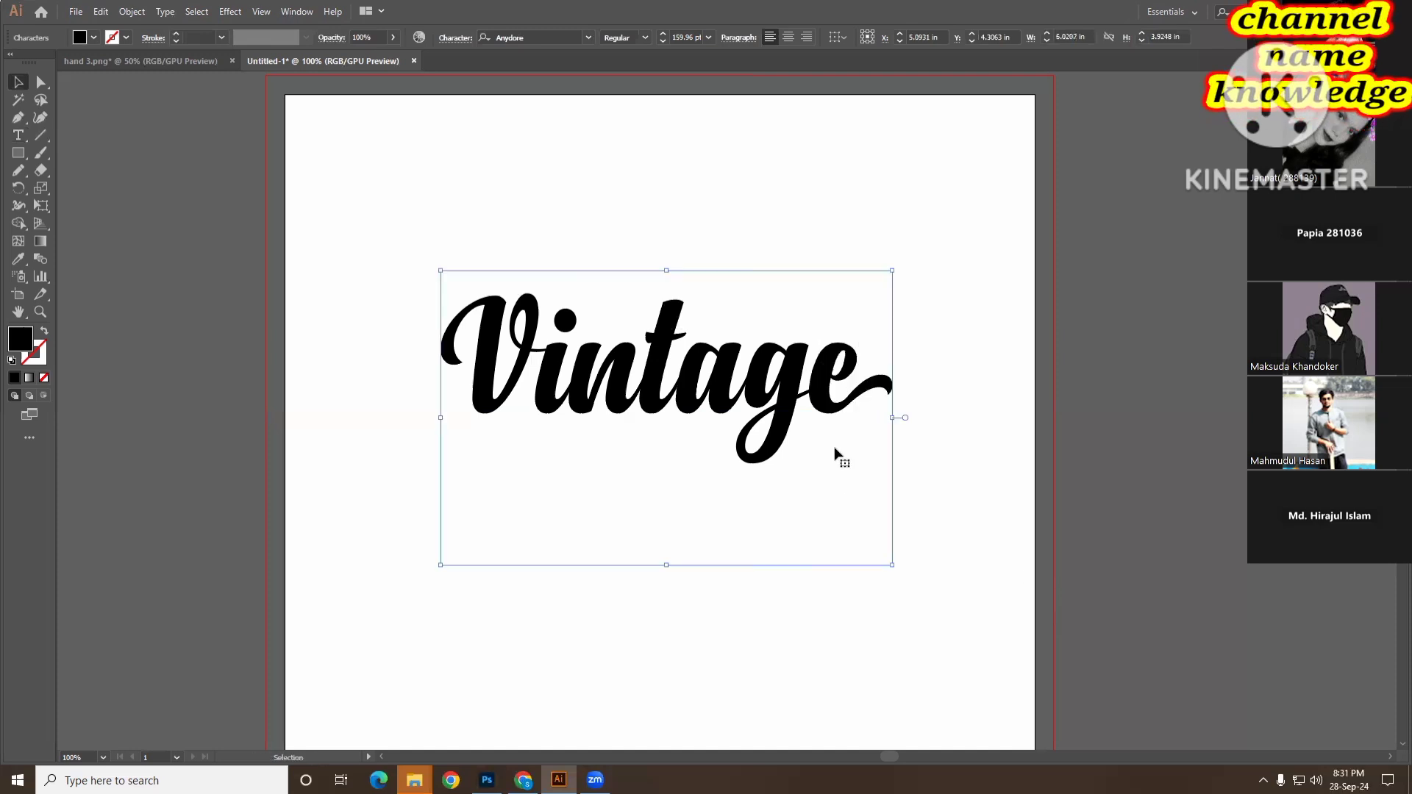
- Replace the t of Vintage with the fifth alternate glyph, whose long crossbar sweeps over the V and i
{"action": "left_click", "coordinate": [20, 136]}
{"action": "left_click_drag", "start_coordinate": [647, 348], "coordinate": [678, 352]}
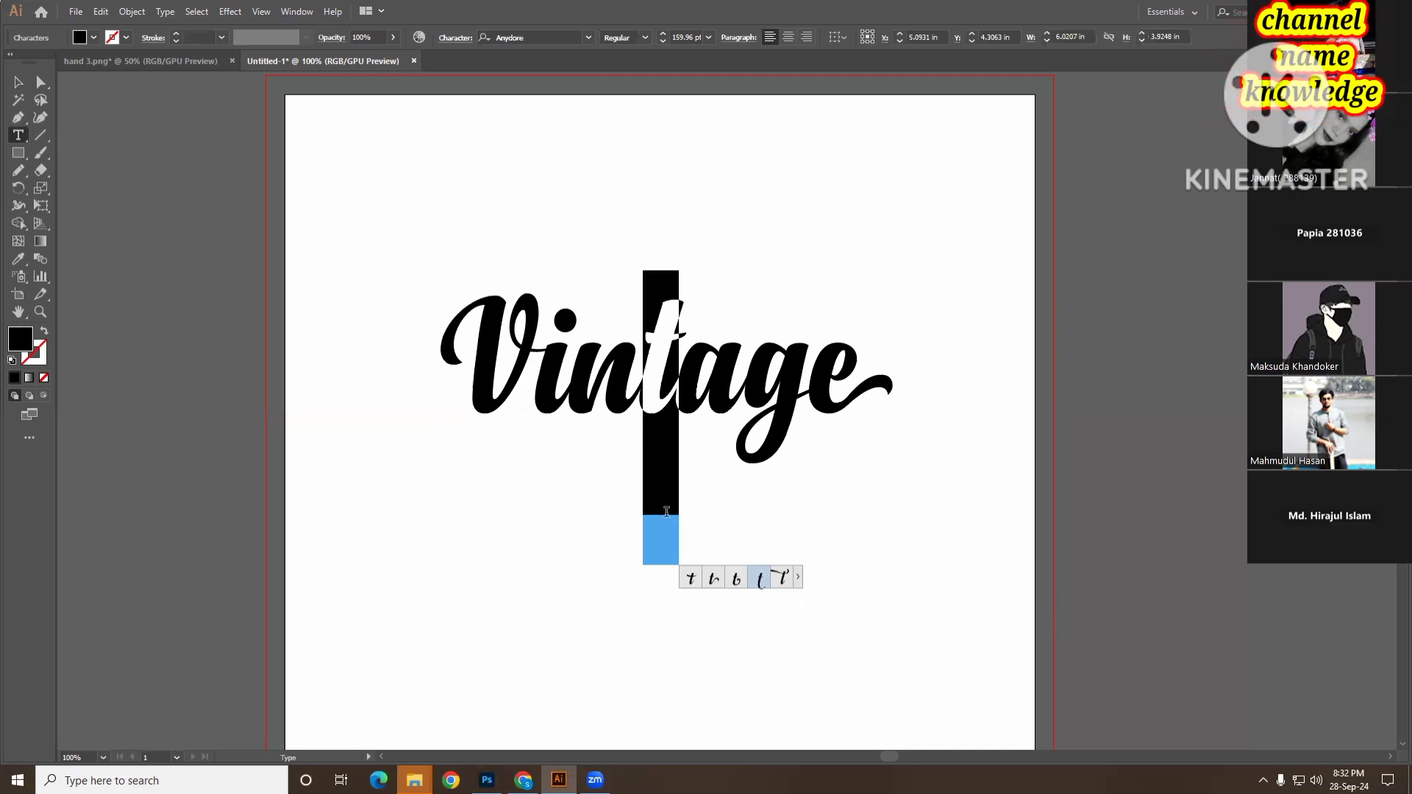
{"action": "left_click", "coordinate": [781, 579]}
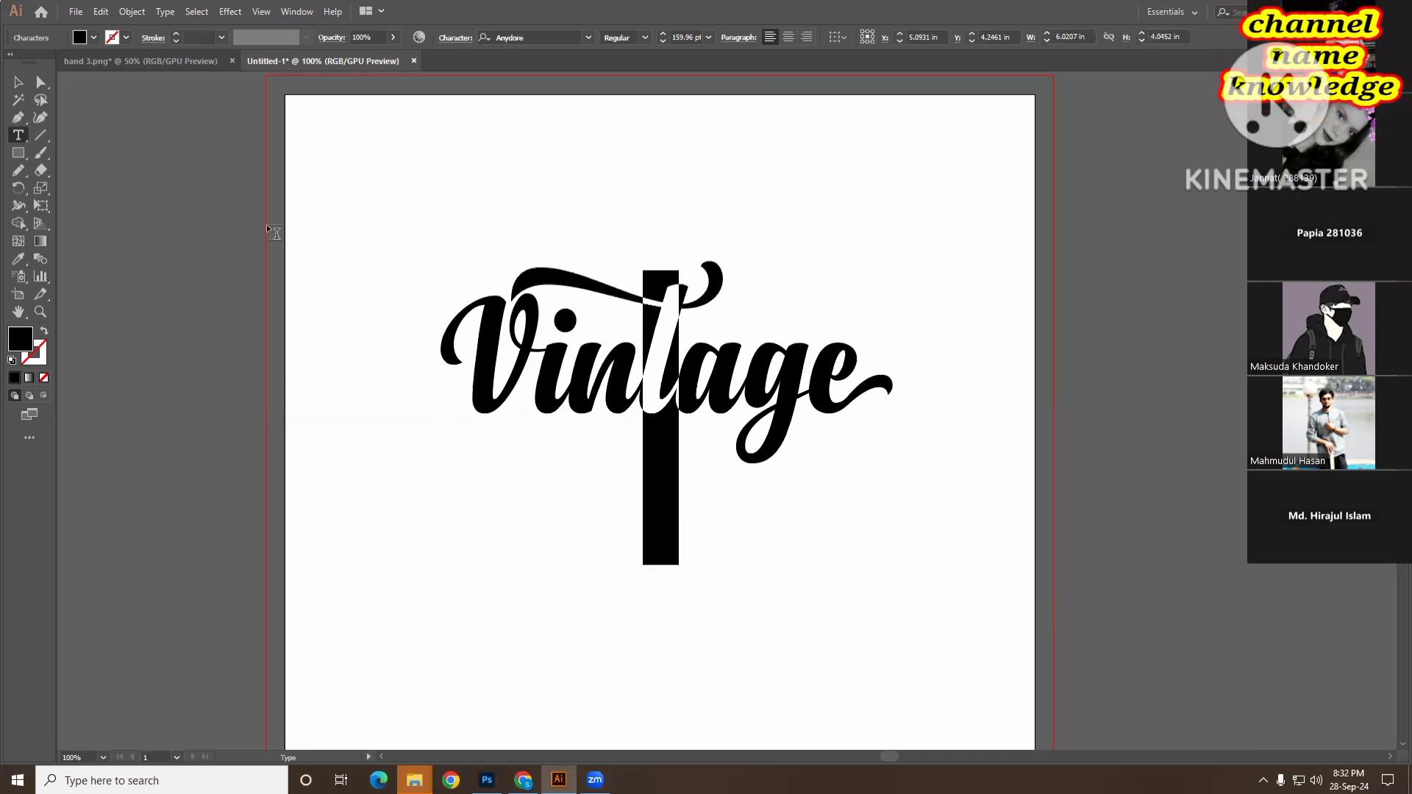
{"action": "left_click", "coordinate": [28, 86]}
{"action": "left_click", "coordinate": [944, 509]}
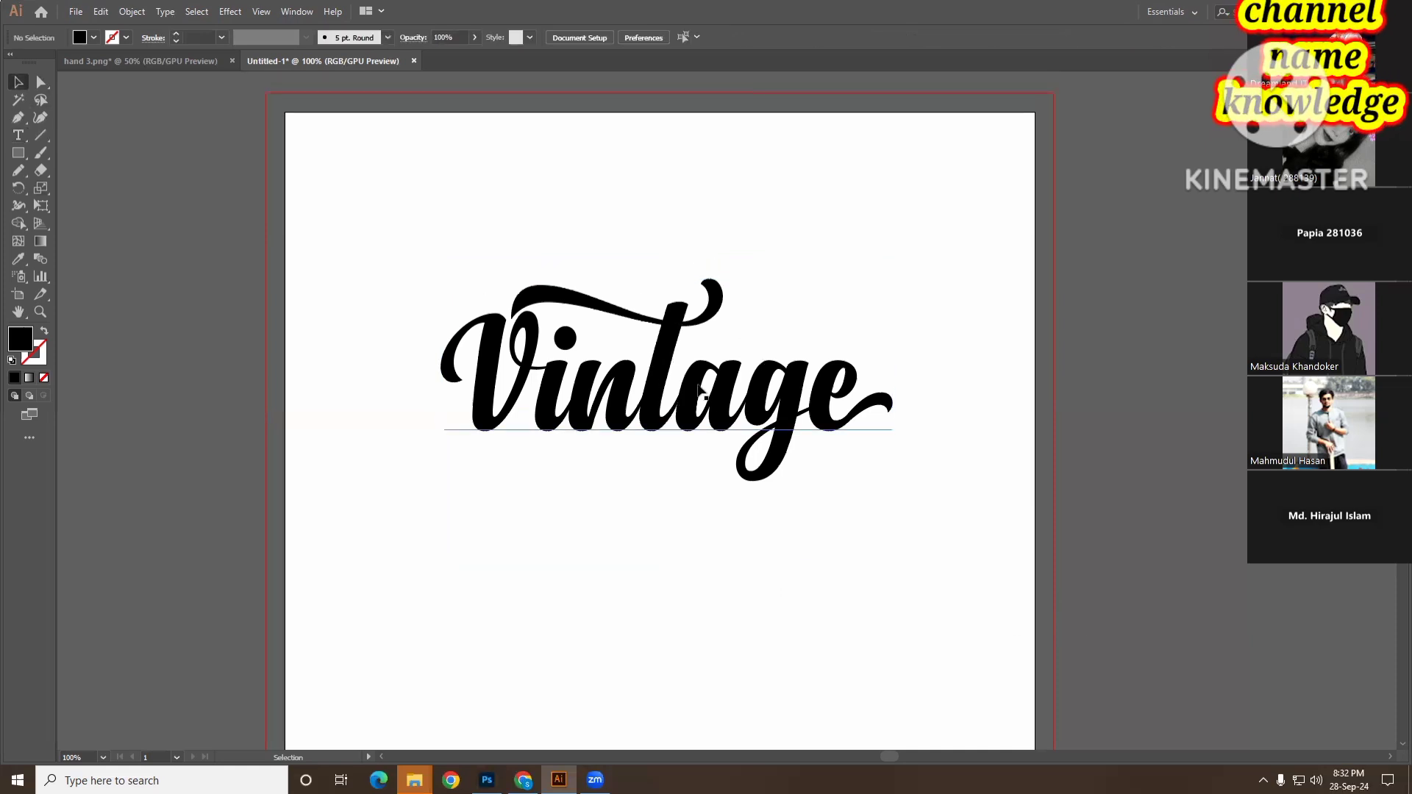
- Enlarge the Vintage text moderately and move it down slightly on the artboard
{"action": "left_click", "coordinate": [744, 411]}
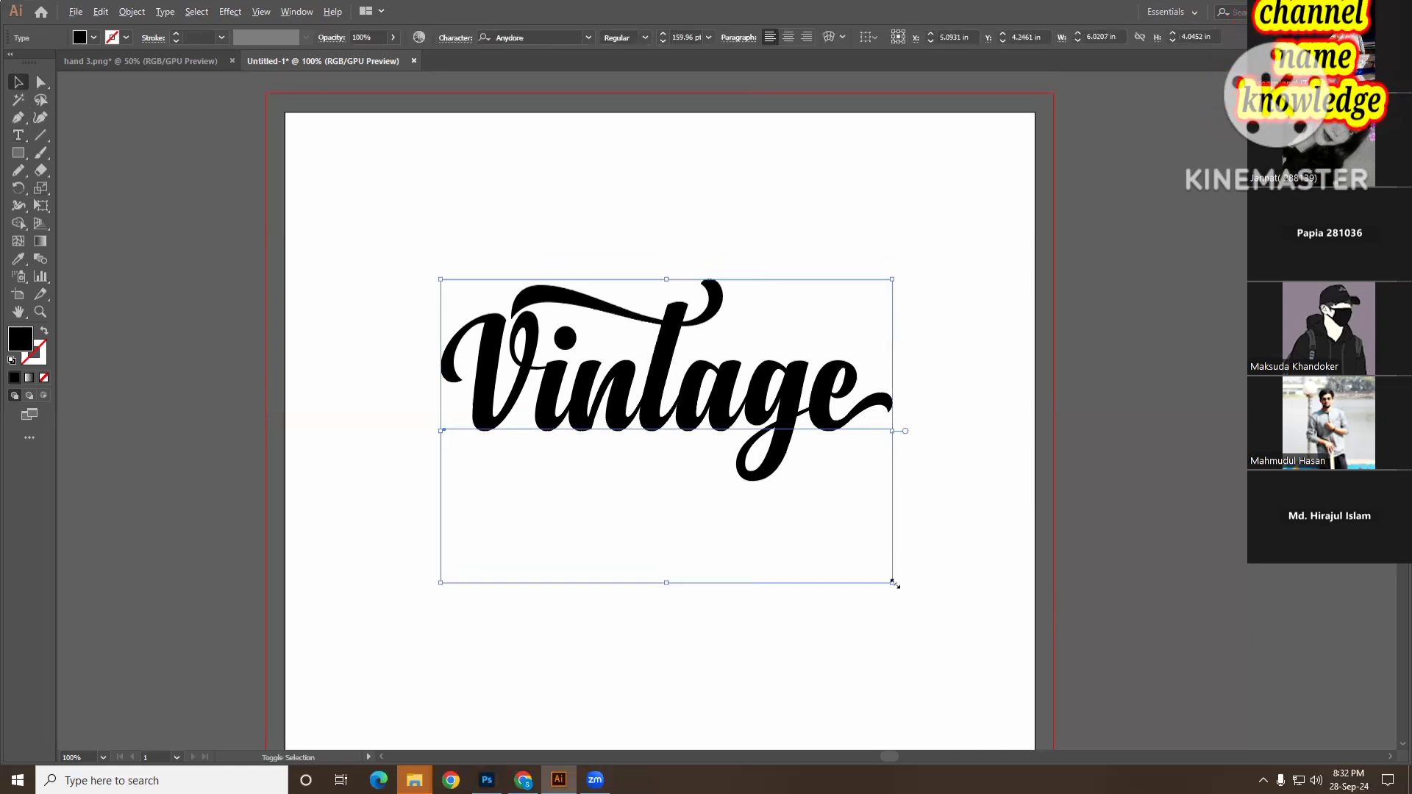
{"action": "left_click_drag", "start_coordinate": [894, 583], "coordinate": [956, 617]}
{"action": "left_click_drag", "start_coordinate": [805, 431], "coordinate": [834, 486]}
{"action": "left_click", "coordinate": [846, 563]}
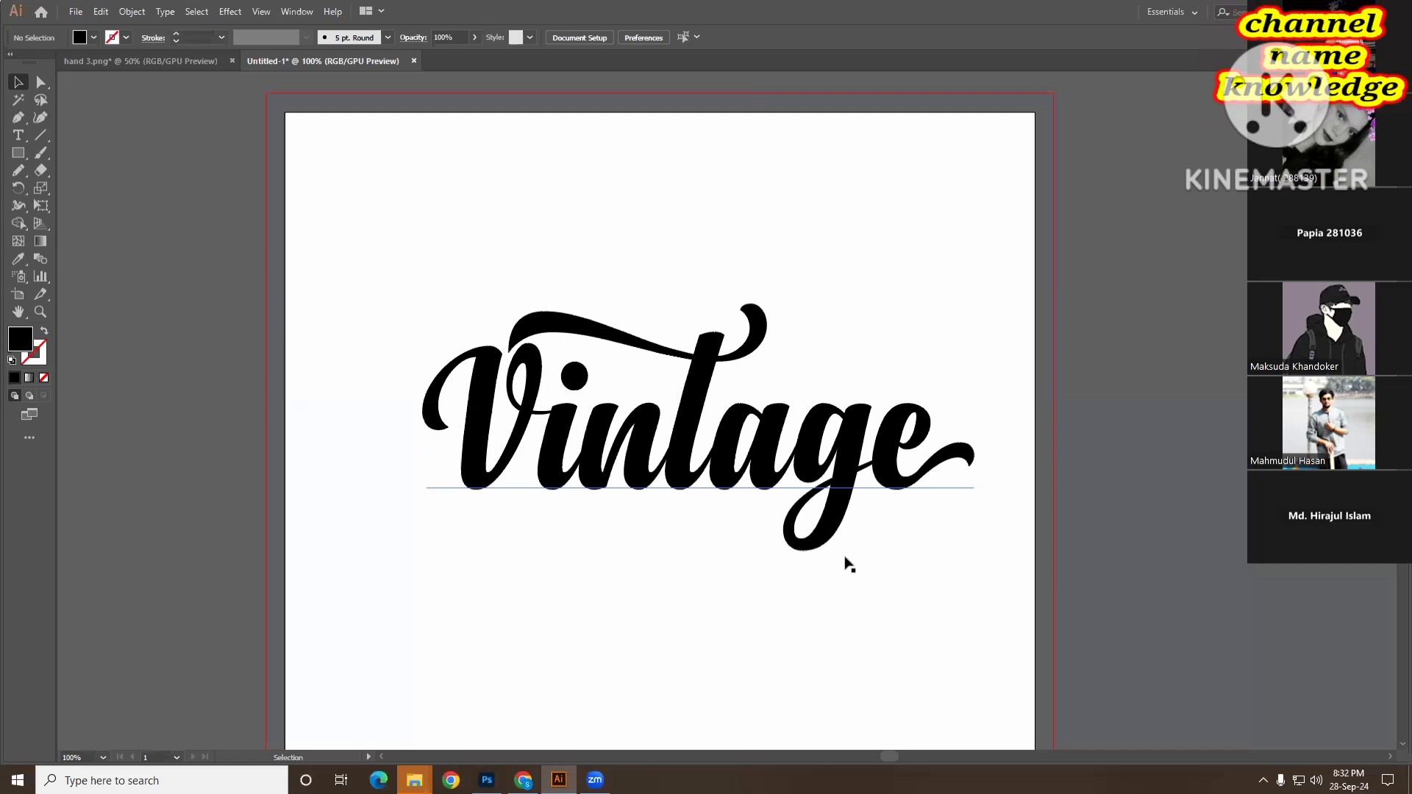
- Convert the Vintage text to outlines and move the lettering up and to the left on the artboard
{"action": "right_click", "coordinate": [781, 442]}
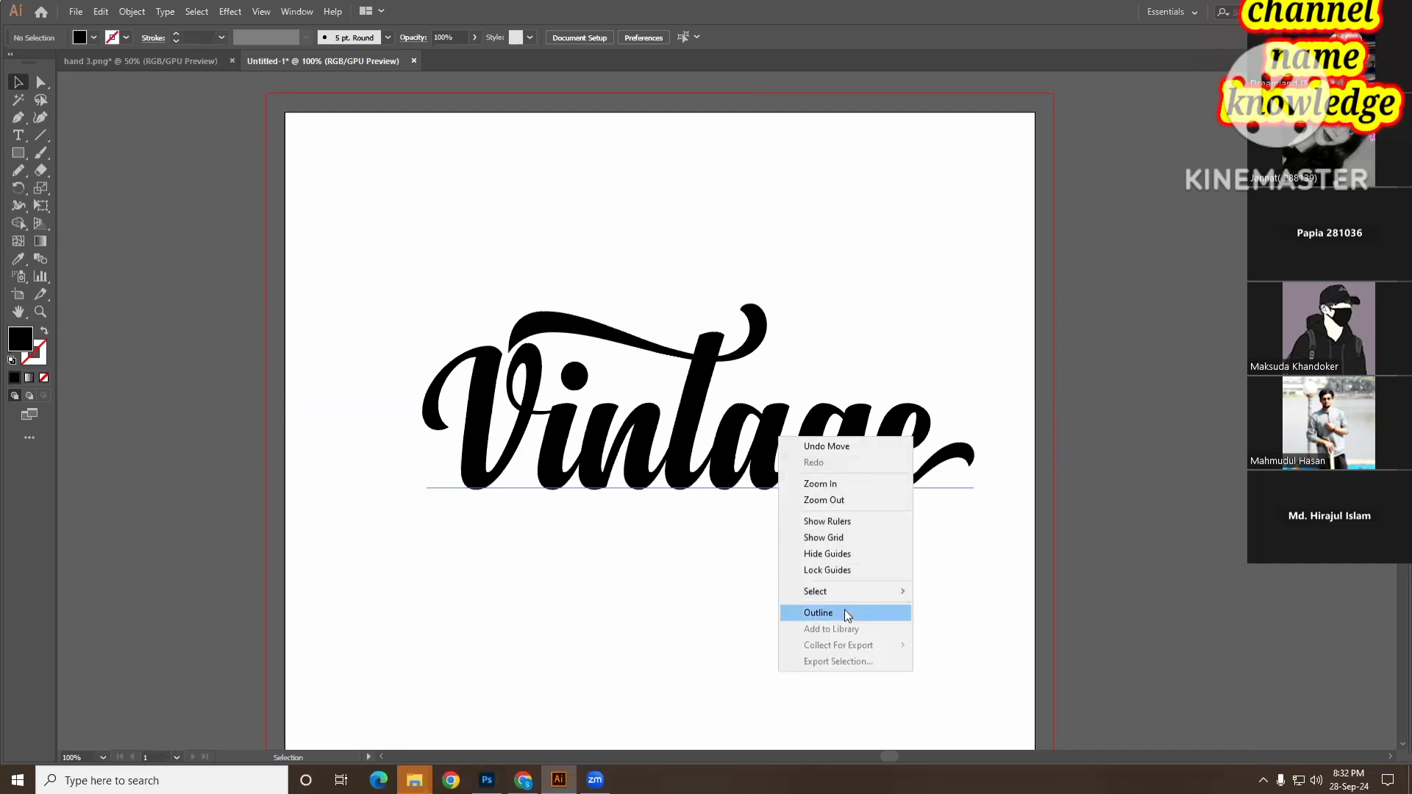
{"action": "left_click", "coordinate": [758, 439]}
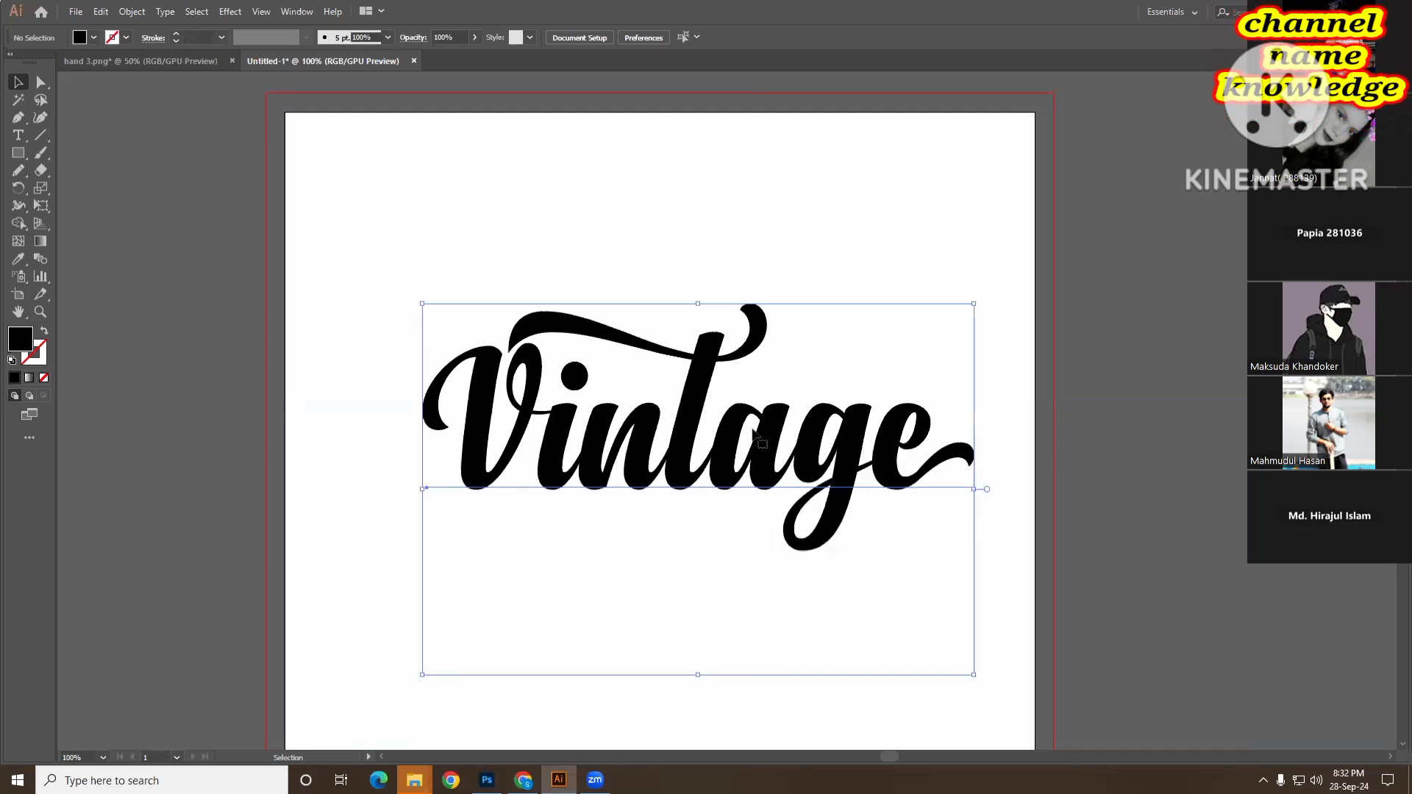
{"action": "right_click", "coordinate": [699, 401]}
{"action": "left_click", "coordinate": [786, 496]}
{"action": "left_click", "coordinate": [977, 611]}
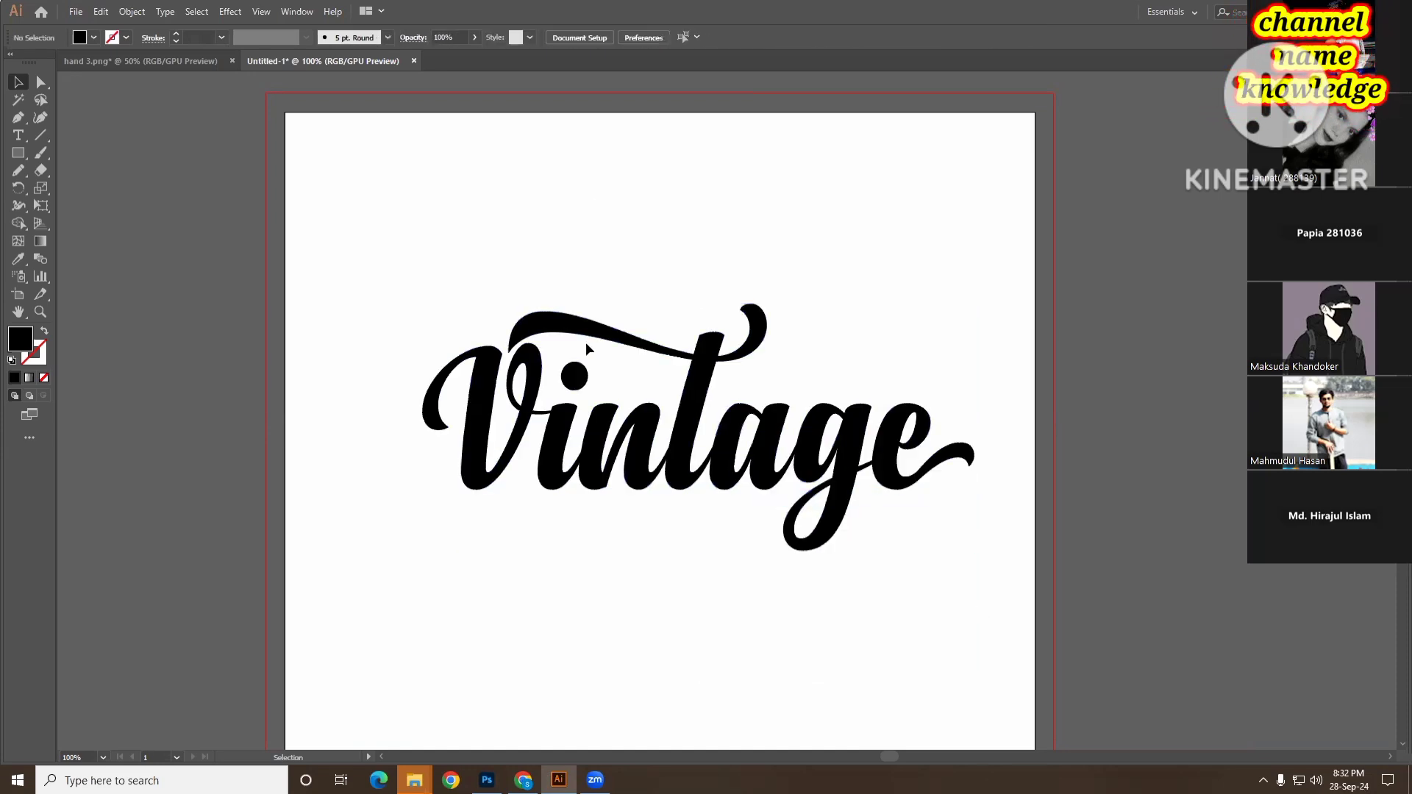
{"action": "left_click_drag", "start_coordinate": [681, 455], "coordinate": [622, 412]}
{"action": "left_click", "coordinate": [821, 566]}
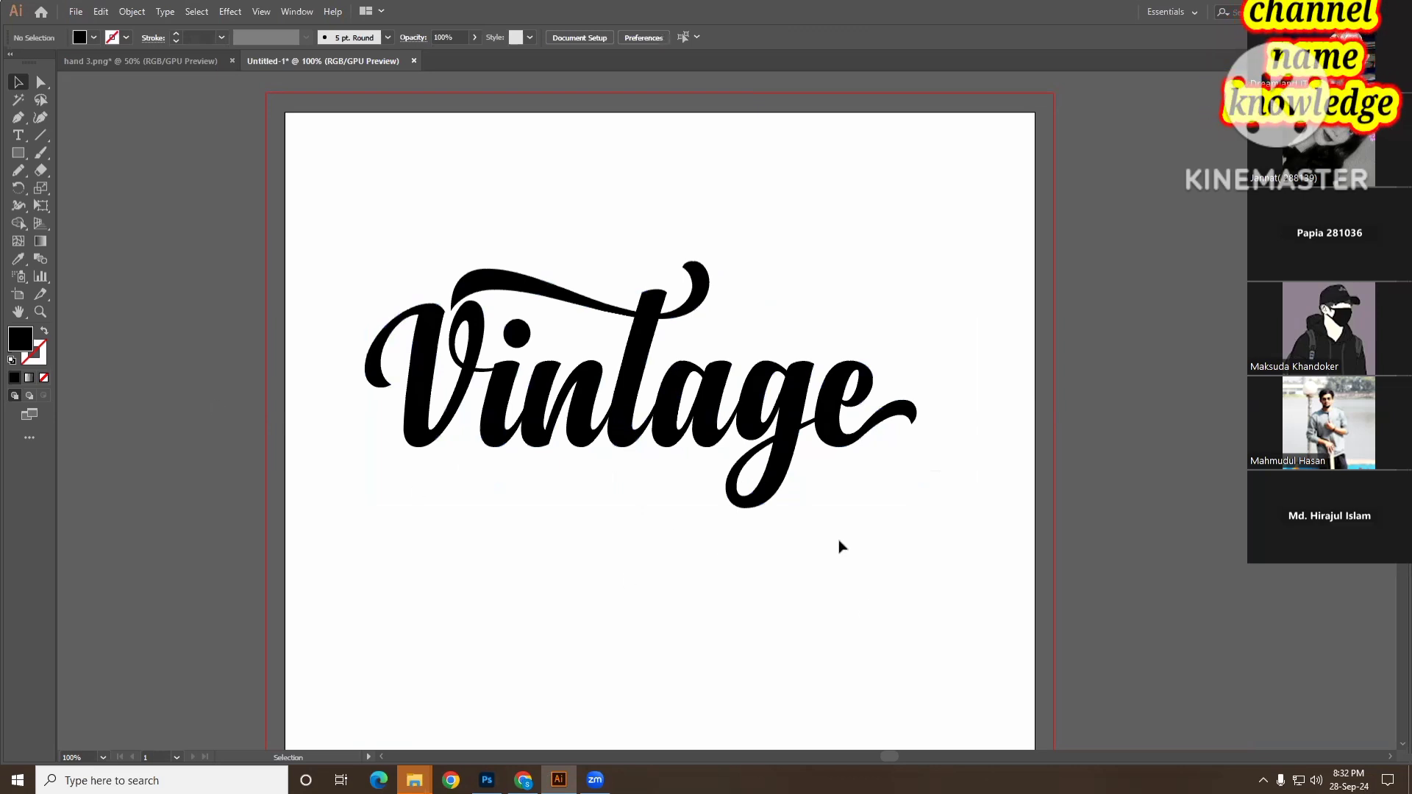
- Draw a curved three-point Pen path about 5.8 in wide from the tip of the e's tail to below the i, and select it
{"action": "left_click_drag", "start_coordinate": [18, 117], "coordinate": [71, 123]}
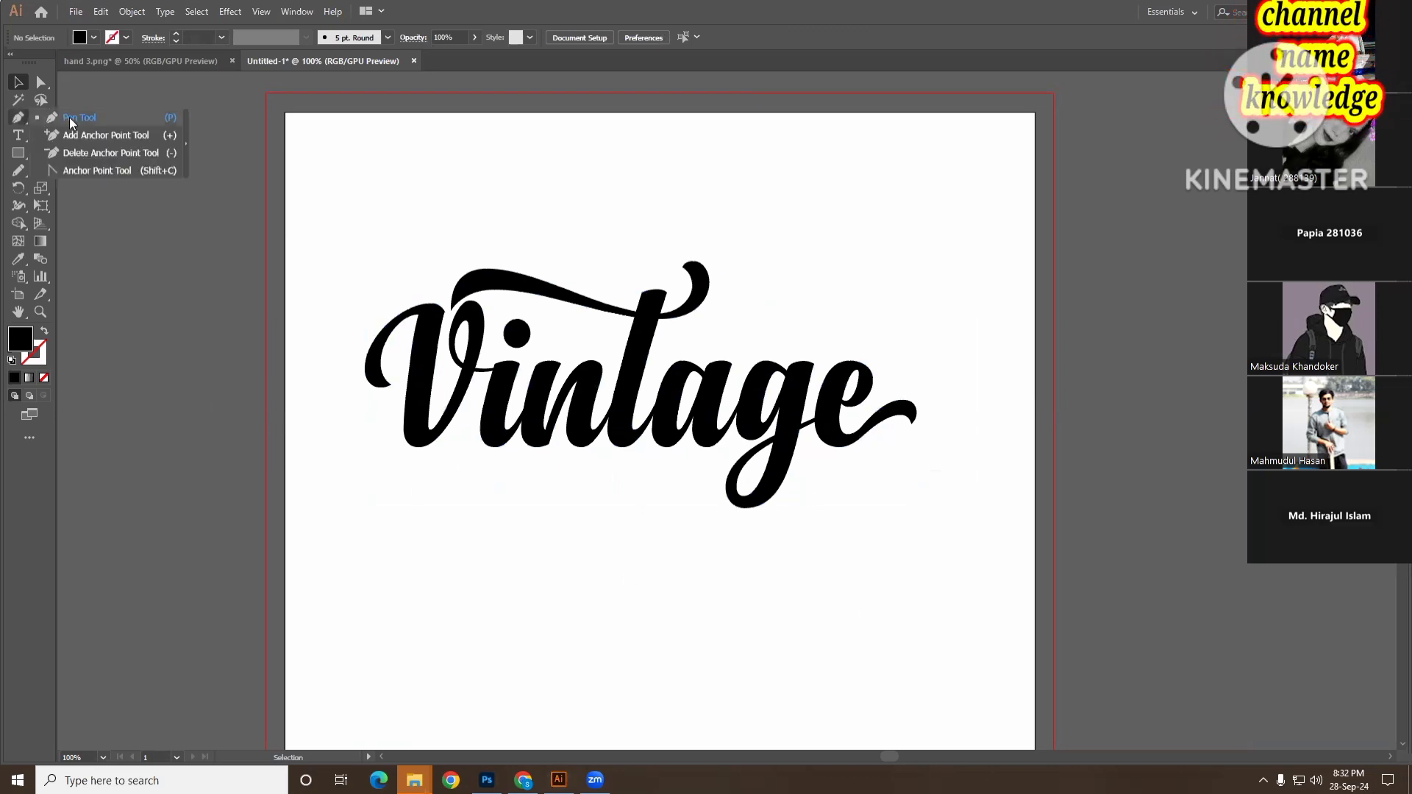
{"action": "left_click", "coordinate": [872, 437], "text": "ctrl"}
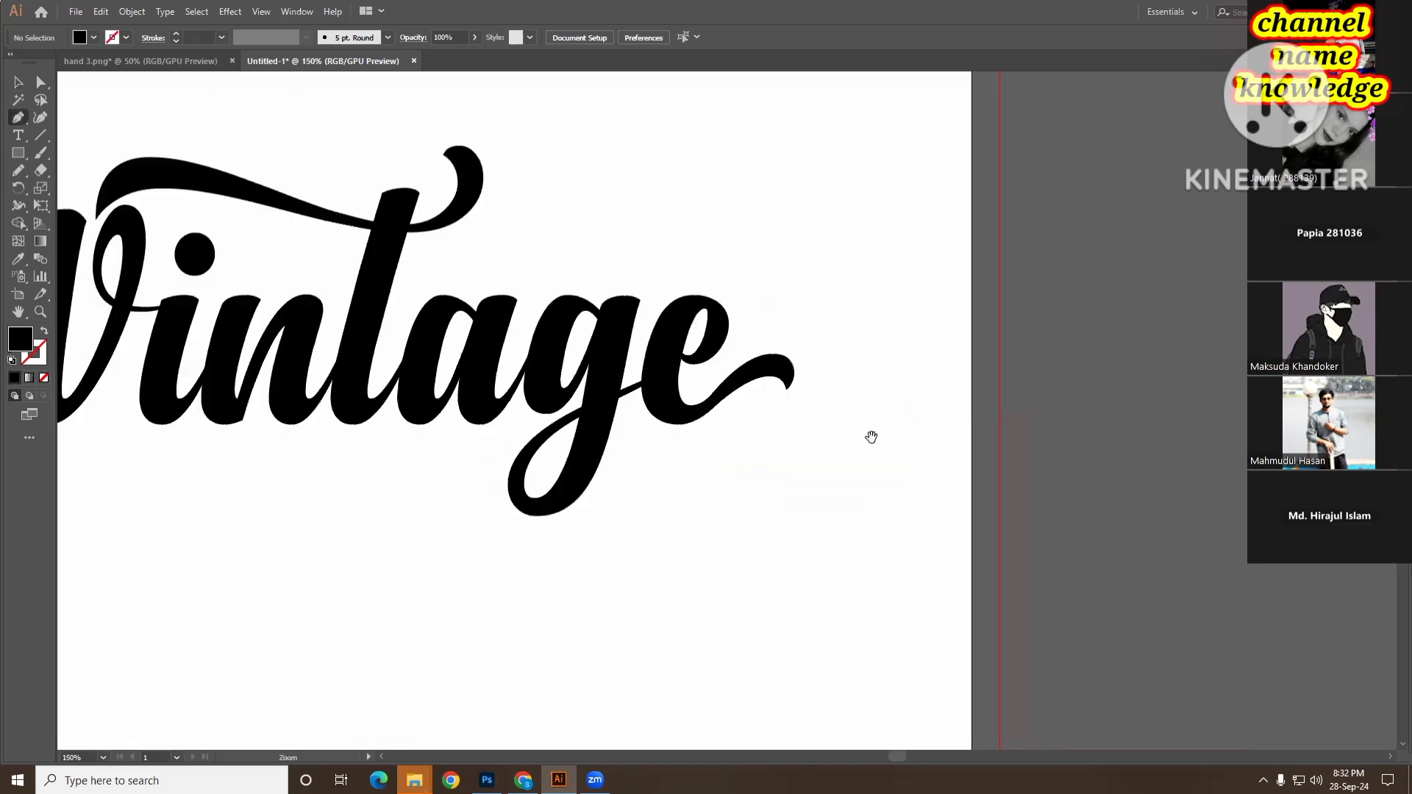
{"action": "left_click", "coordinate": [788, 380]}
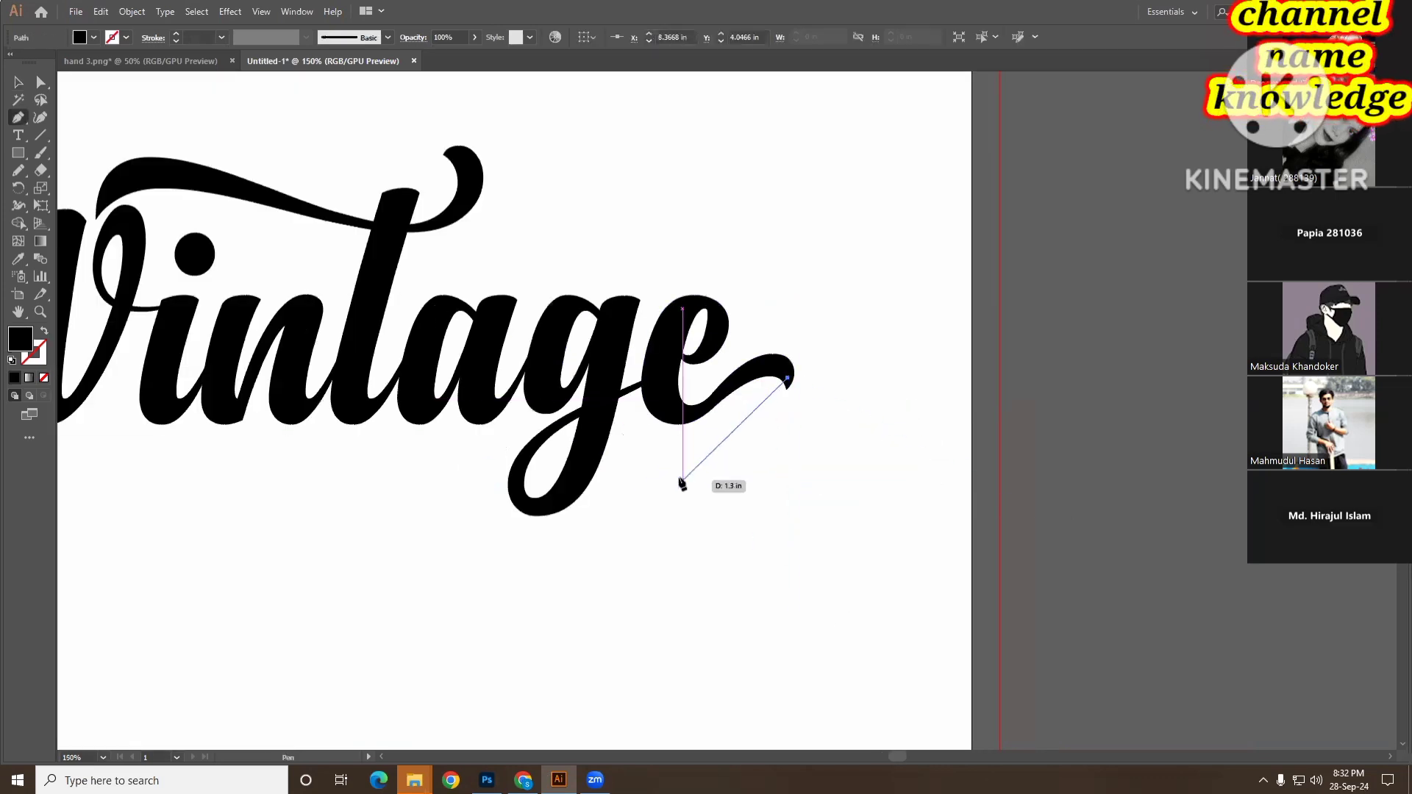
{"action": "left_click_drag", "start_coordinate": [676, 471], "coordinate": [531, 497]}
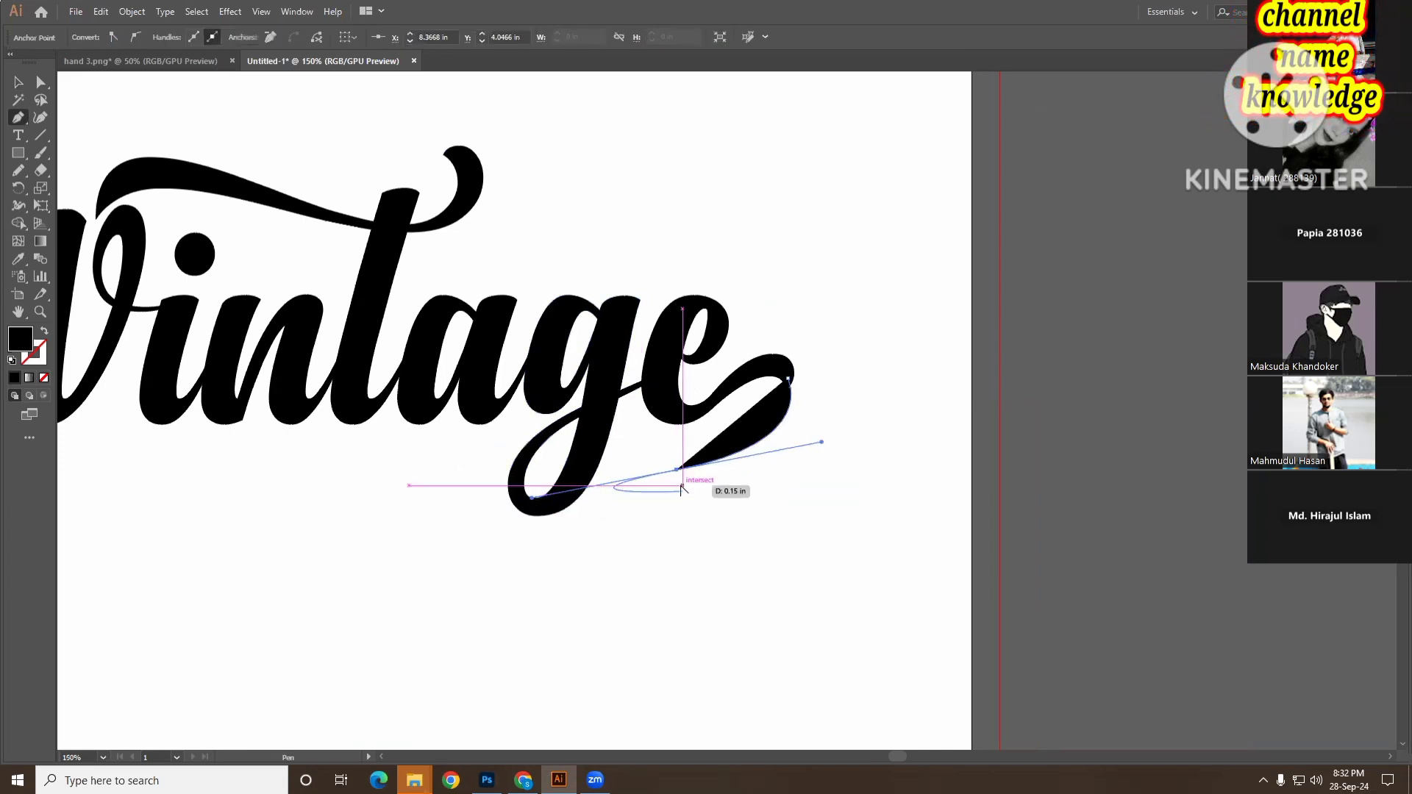
{"action": "scroll", "coordinate": [662, 456], "scroll_direction": "left", "scroll_amount": 3}
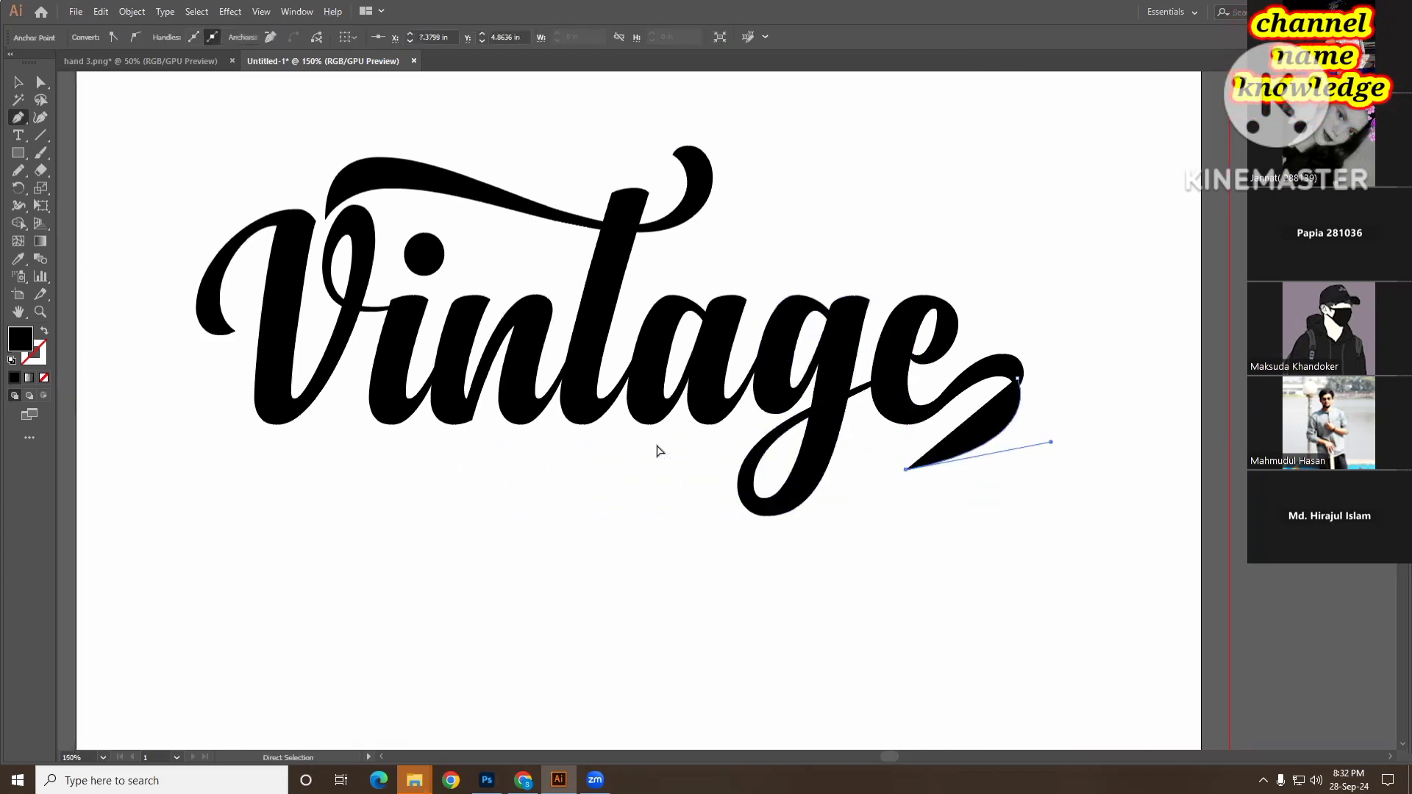
{"action": "scroll", "coordinate": [659, 451], "scroll_direction": "left", "scroll_amount": 1}
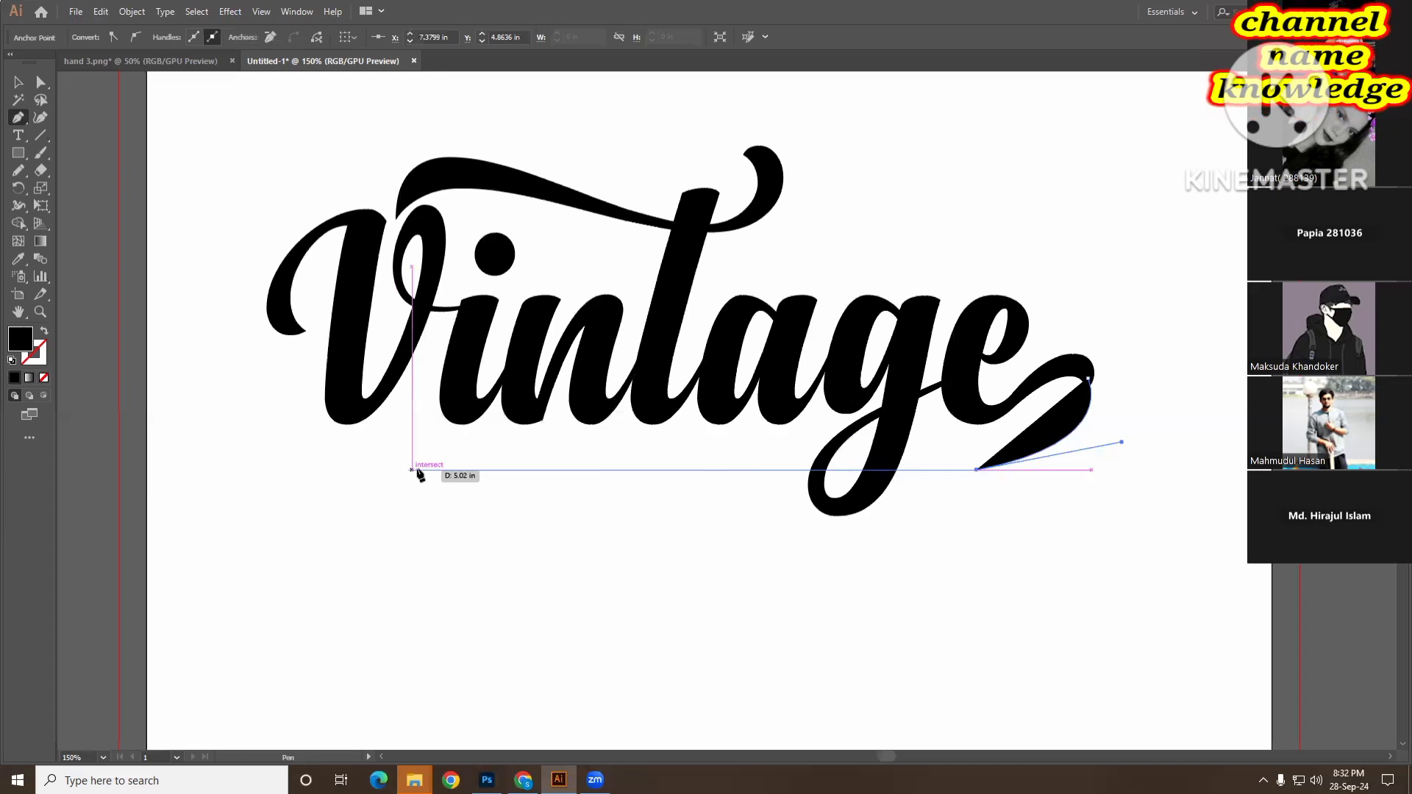
{"action": "left_click_drag", "start_coordinate": [442, 500], "coordinate": [315, 605]}
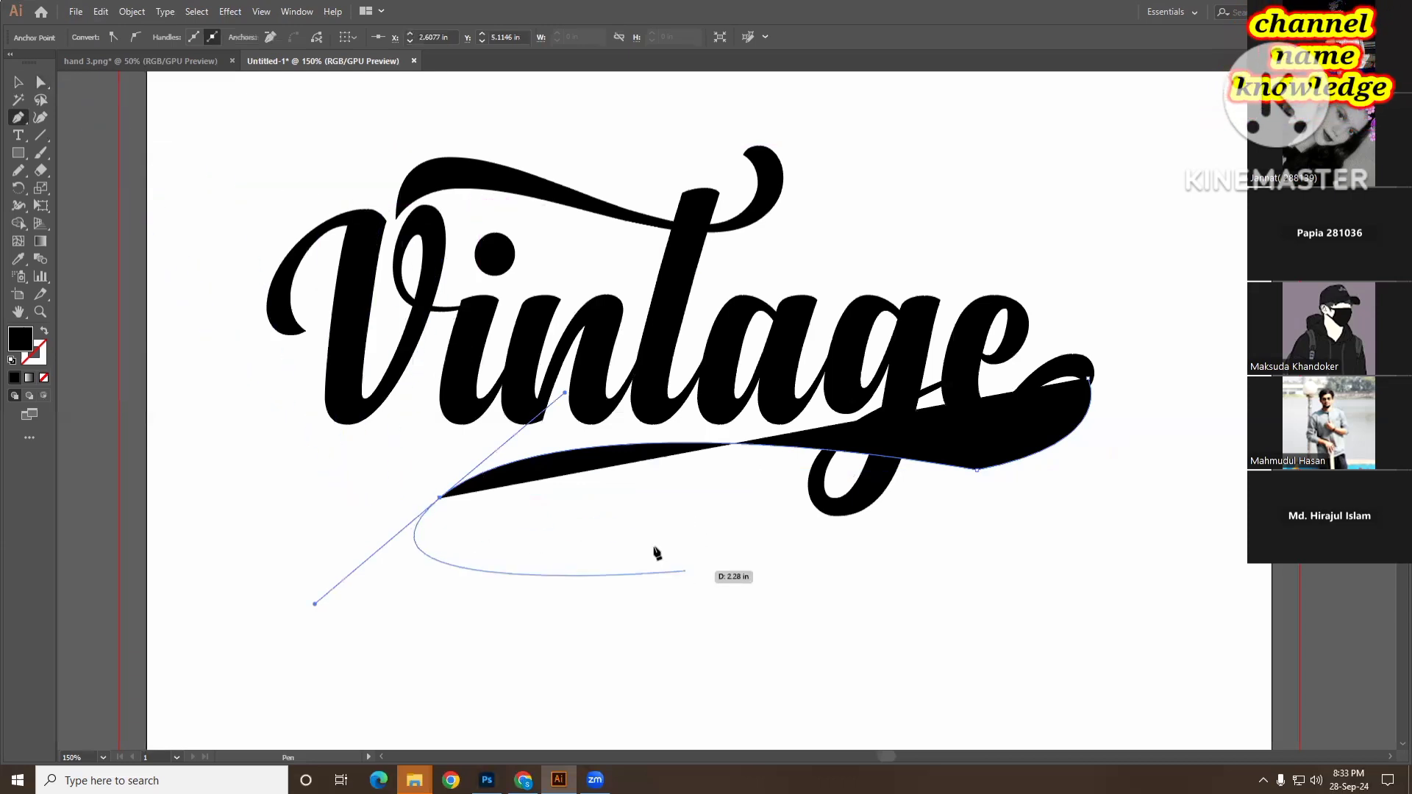
{"action": "left_click", "coordinate": [19, 82]}
{"action": "left_click", "coordinate": [1160, 442]}
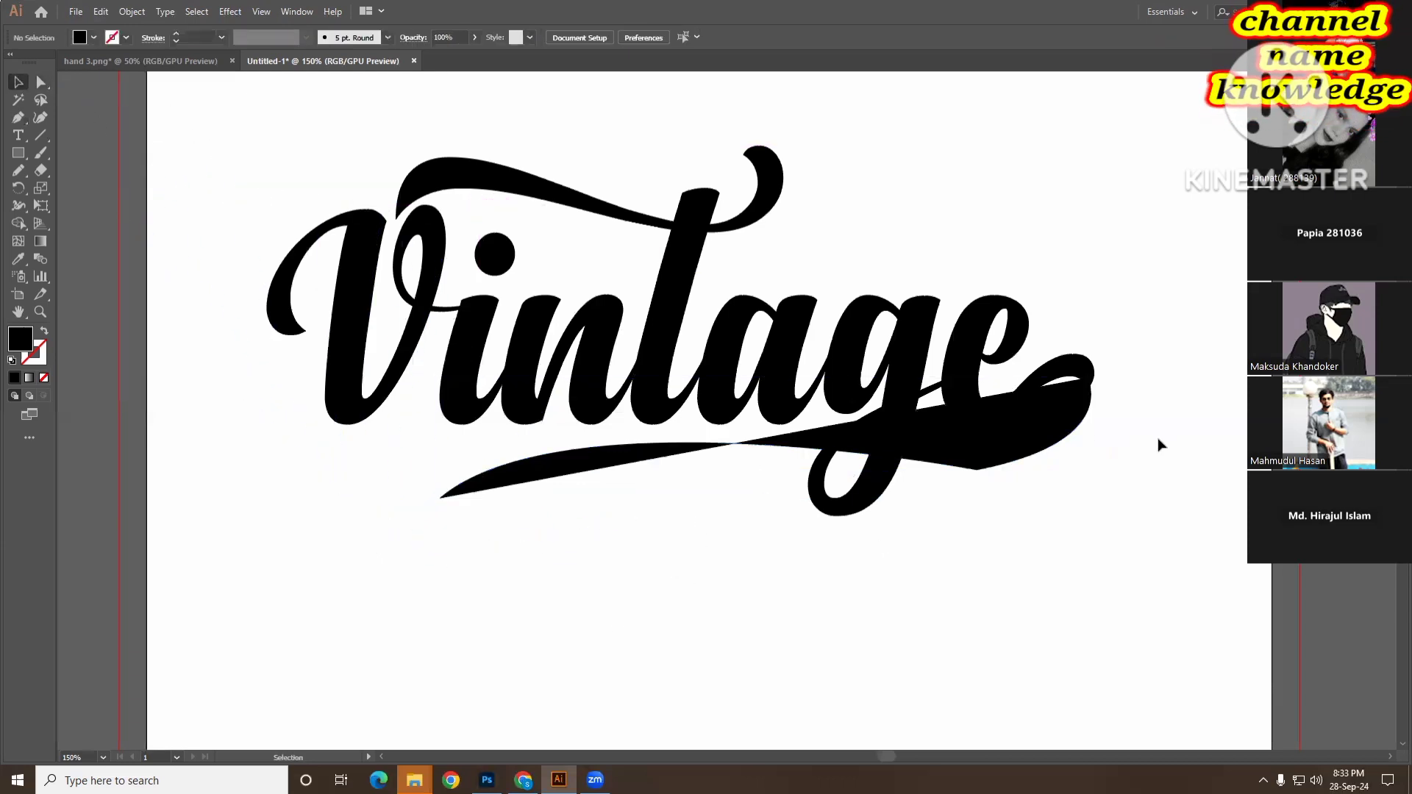
{"action": "left_click", "coordinate": [1059, 442]}
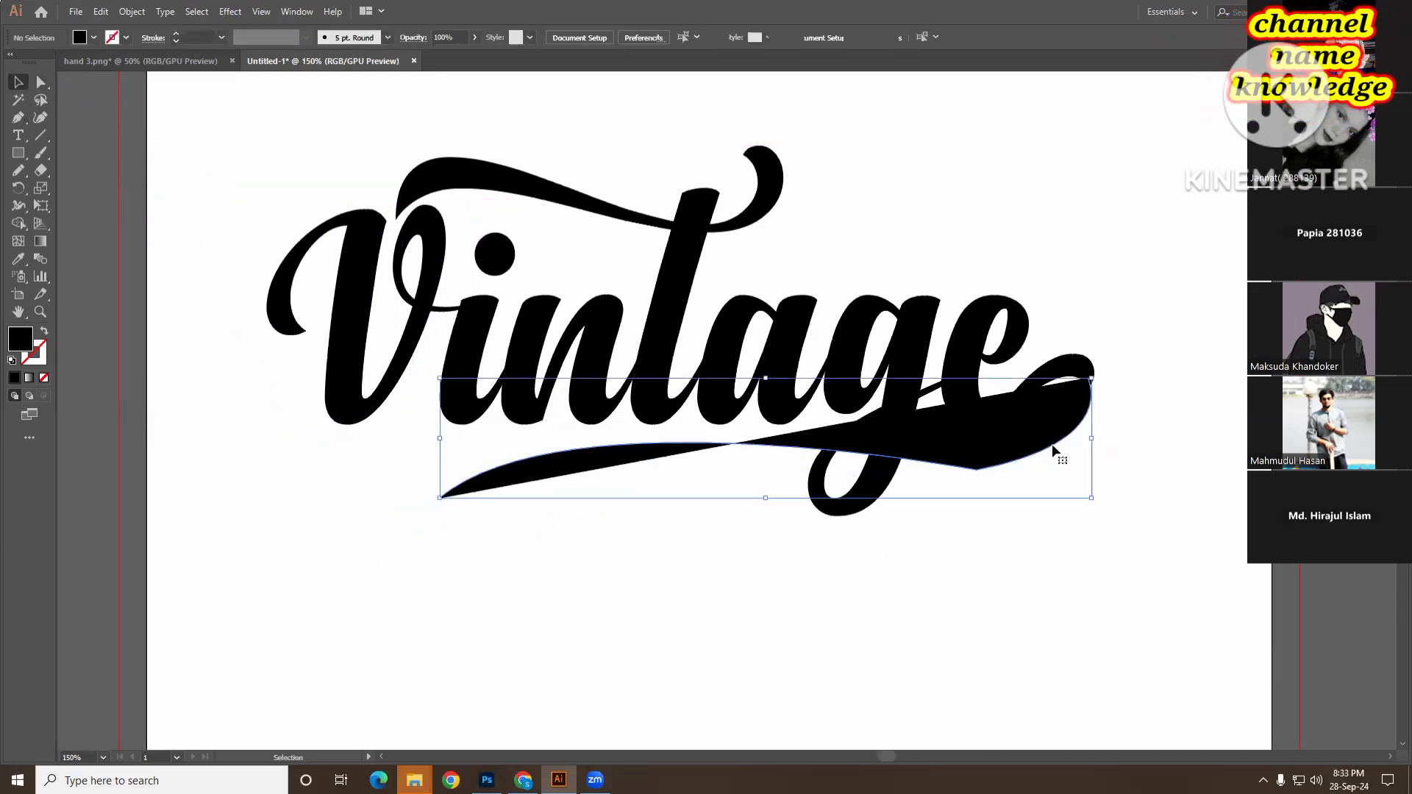
- Give the swash path a black stroke without fill and round its corner below the e to a radius of about 1.16 in
{"action": "left_click", "coordinate": [45, 335]}
{"action": "left_click", "coordinate": [1052, 568]}
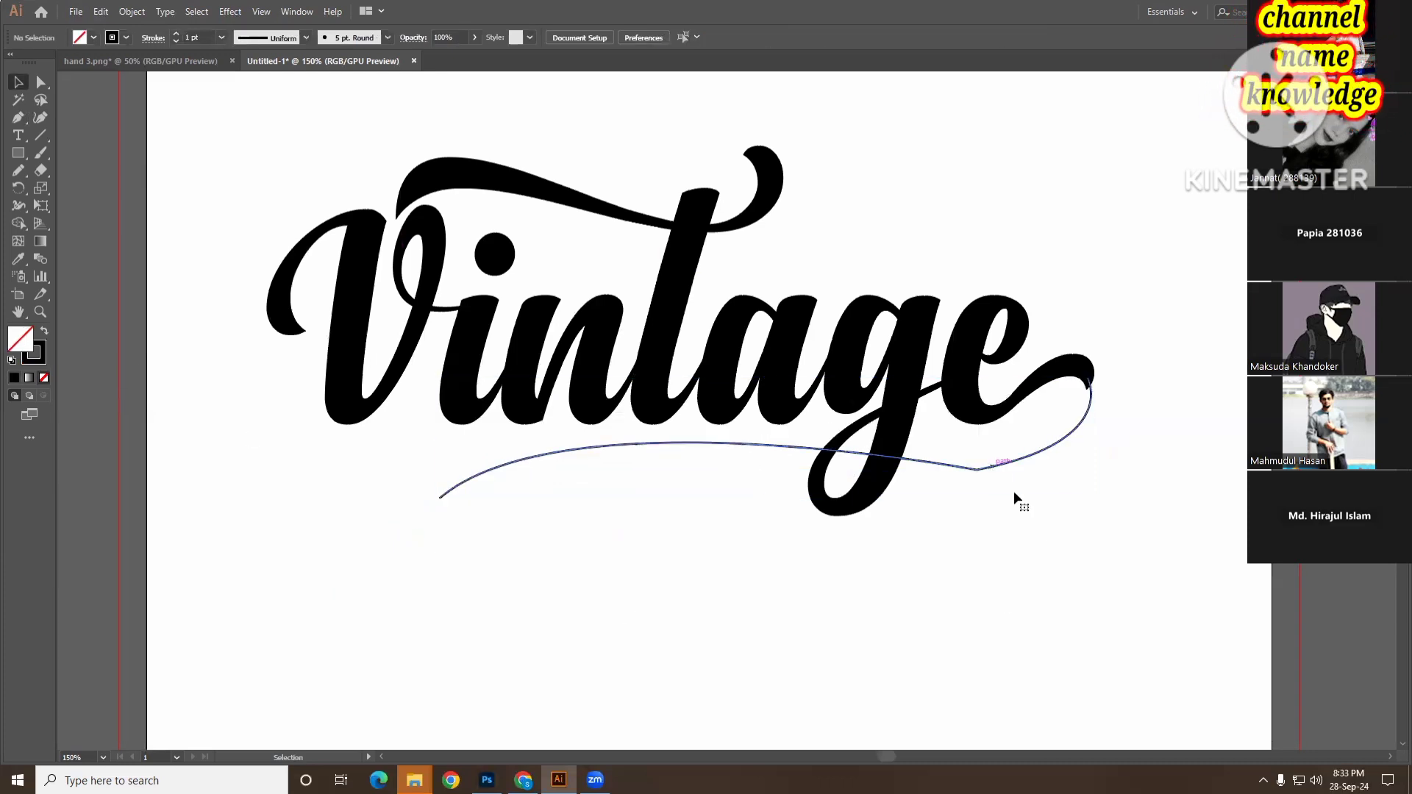
{"action": "left_click", "coordinate": [972, 471]}
{"action": "key", "text": "ctrl+plus"}
{"action": "key", "text": "ctrl+plus"}
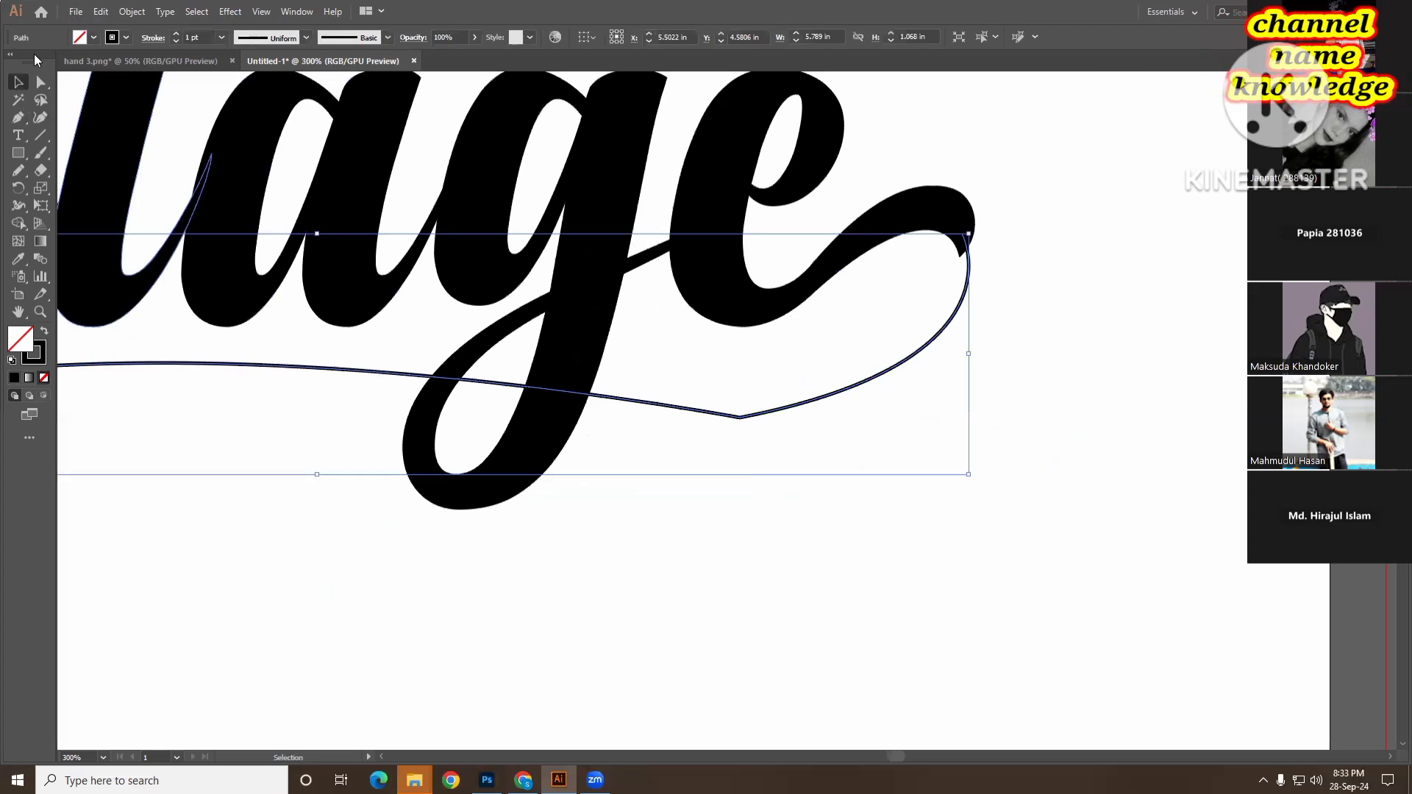
{"action": "left_click", "coordinate": [40, 82]}
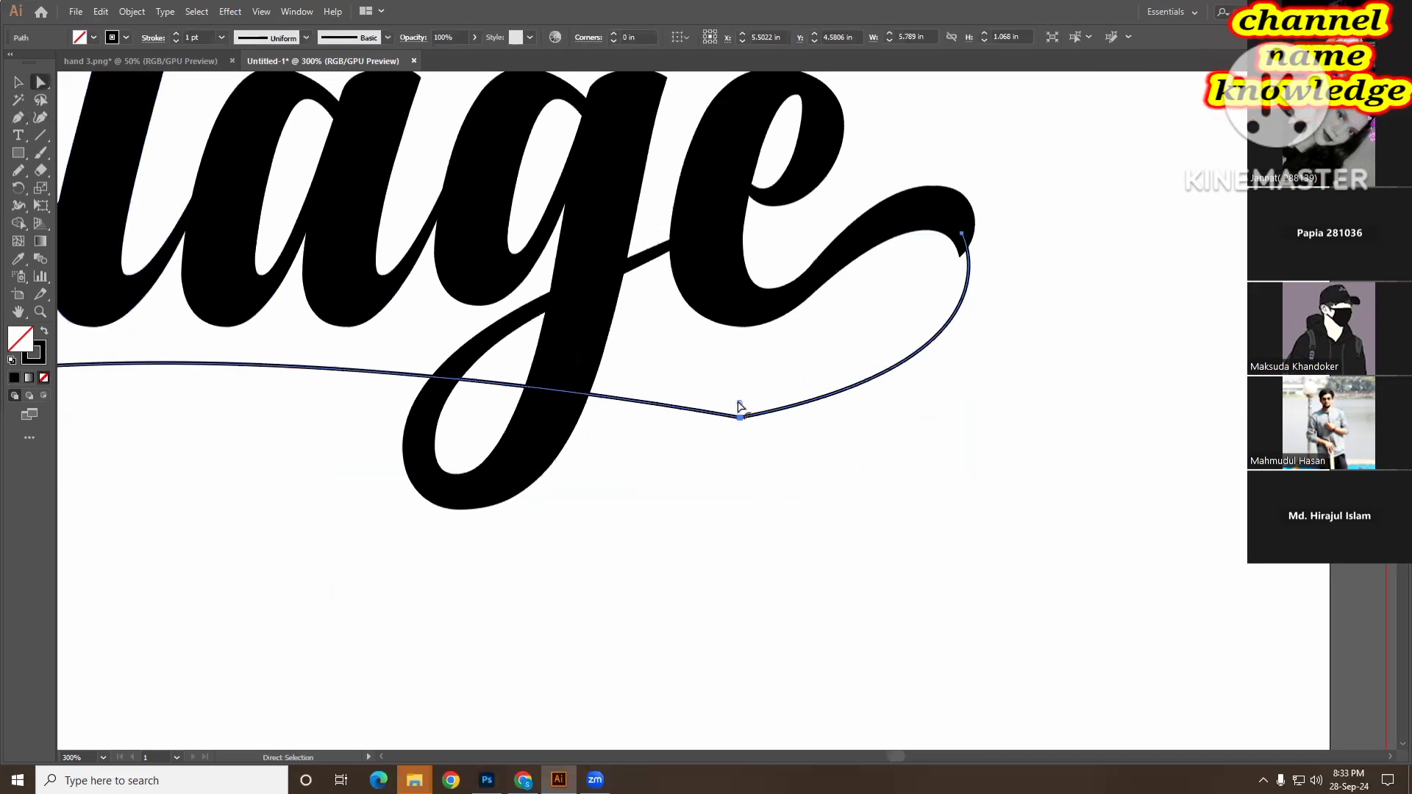
{"action": "left_click_drag", "start_coordinate": [740, 404], "coordinate": [736, 210]}
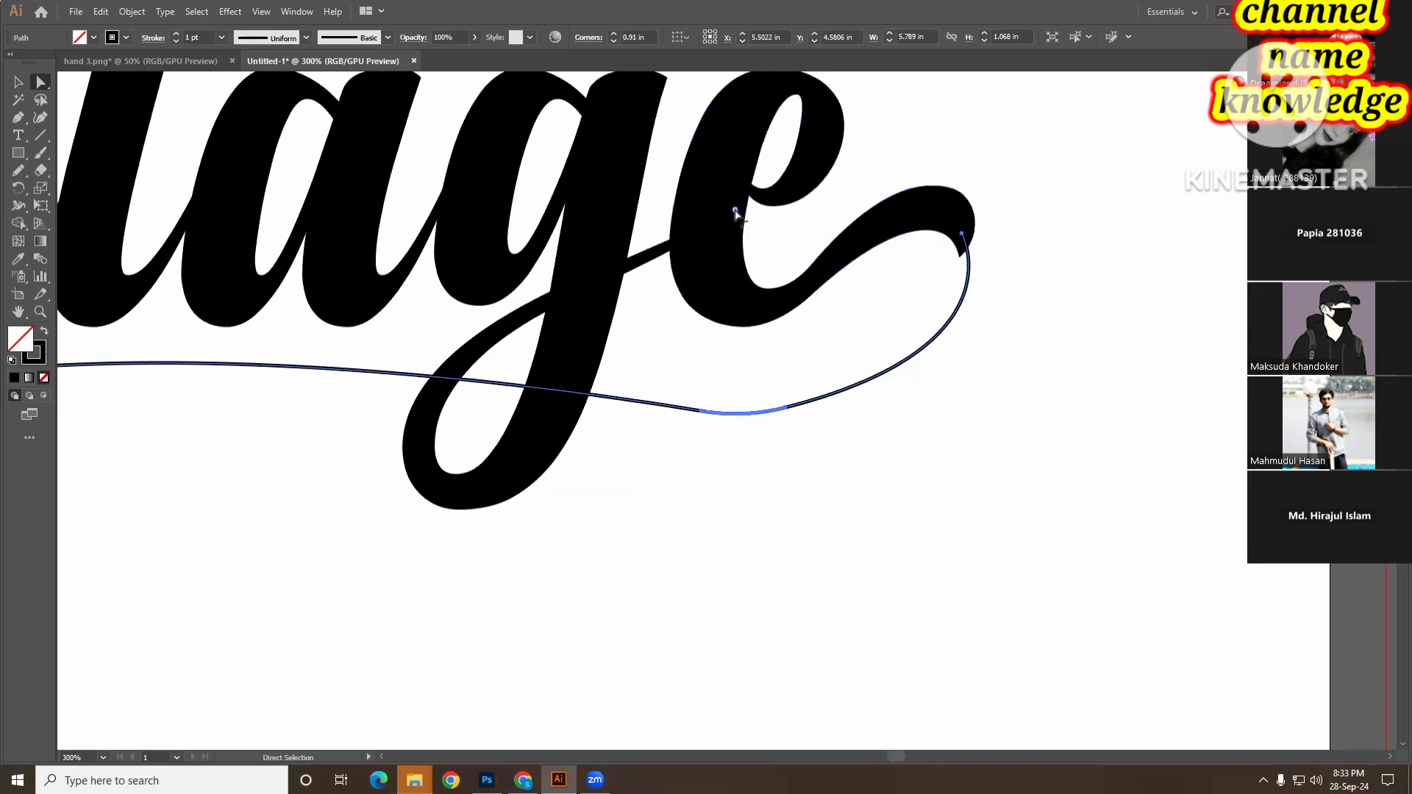
{"action": "left_click_drag", "start_coordinate": [735, 213], "coordinate": [733, 151]}
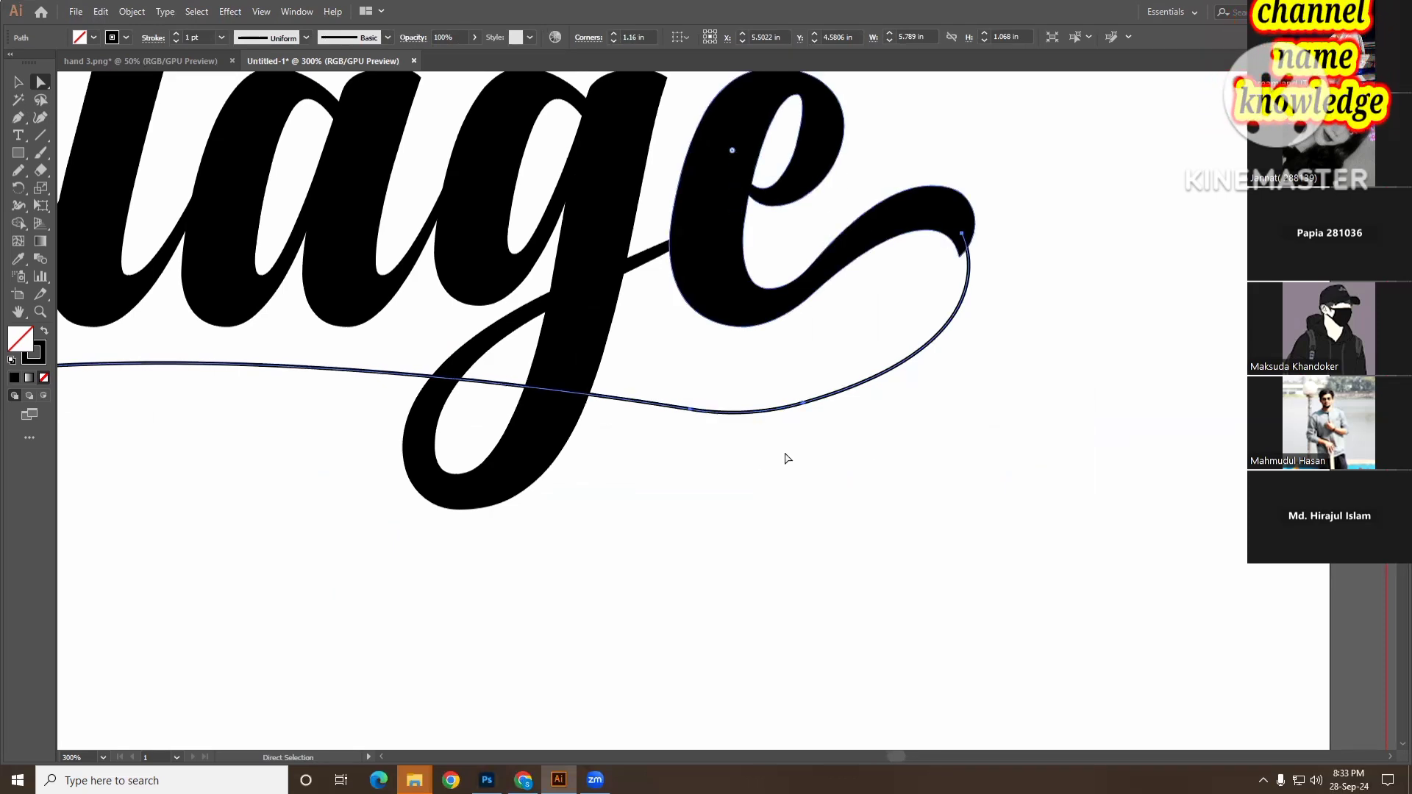
{"action": "left_click", "coordinate": [17, 83]}
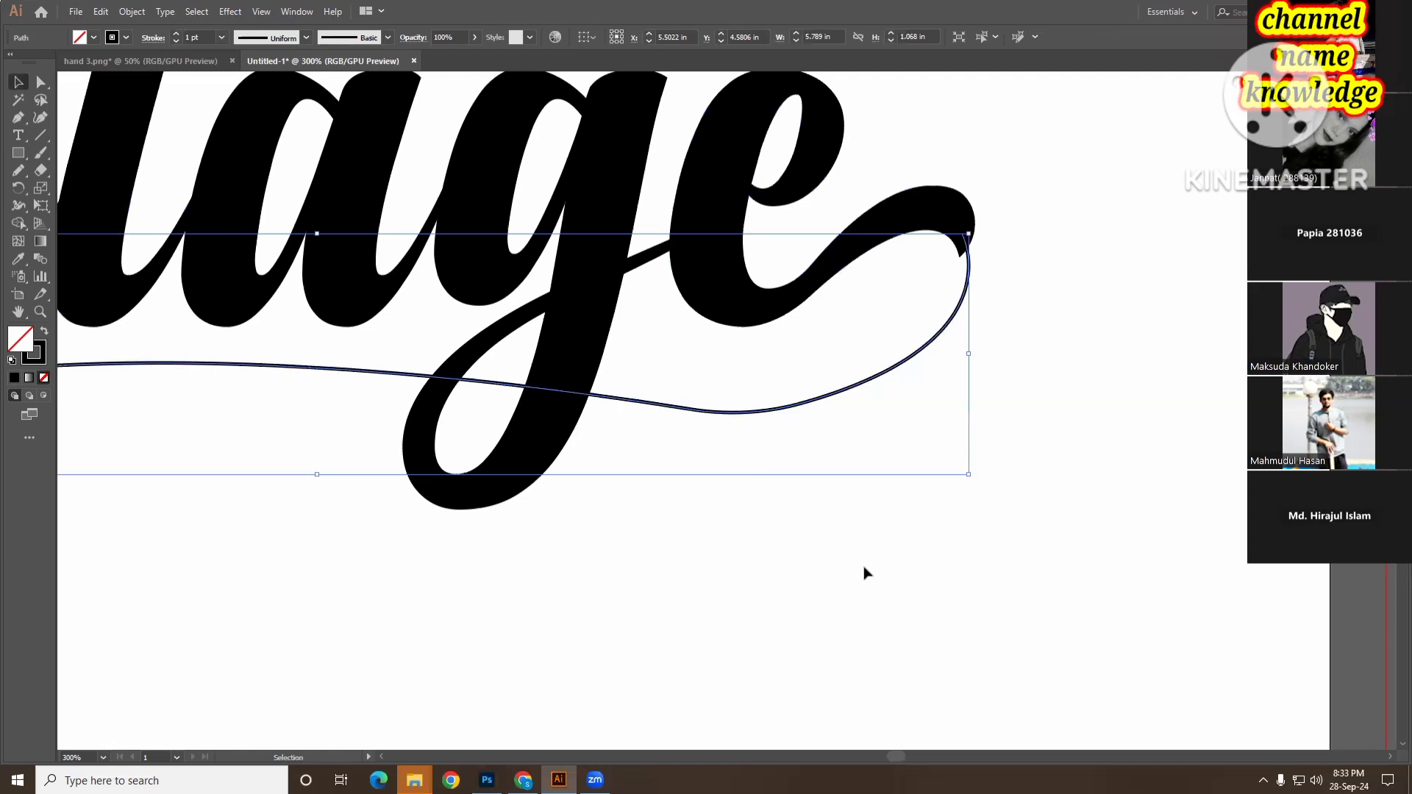
{"action": "left_click", "coordinate": [642, 524]}
- Use the Width tool to widen the swash's free end beneath the i to about 0.153 in, tapering toward the e
{"action": "key", "text": "a"}
{"action": "key", "text": "v"}
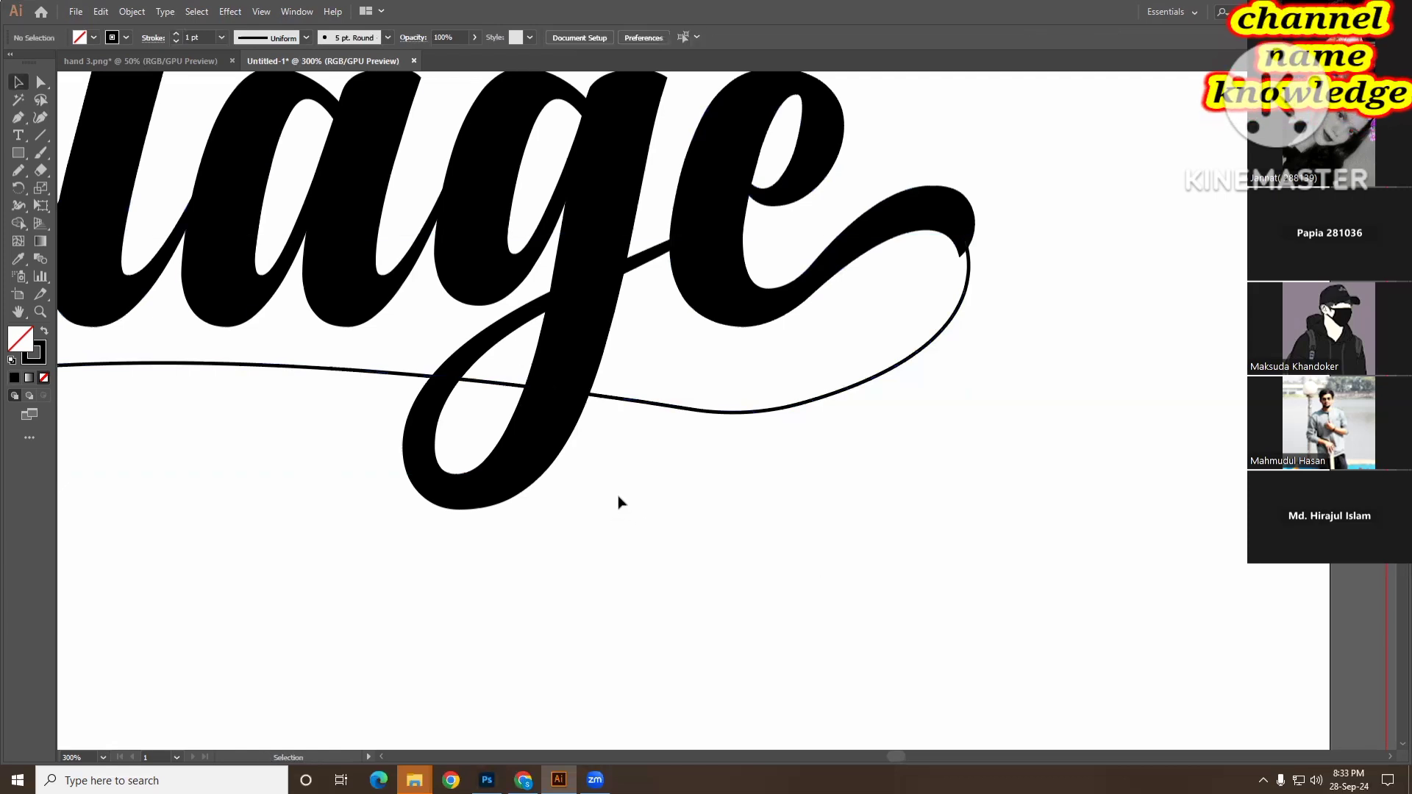
{"action": "key", "text": "z"}
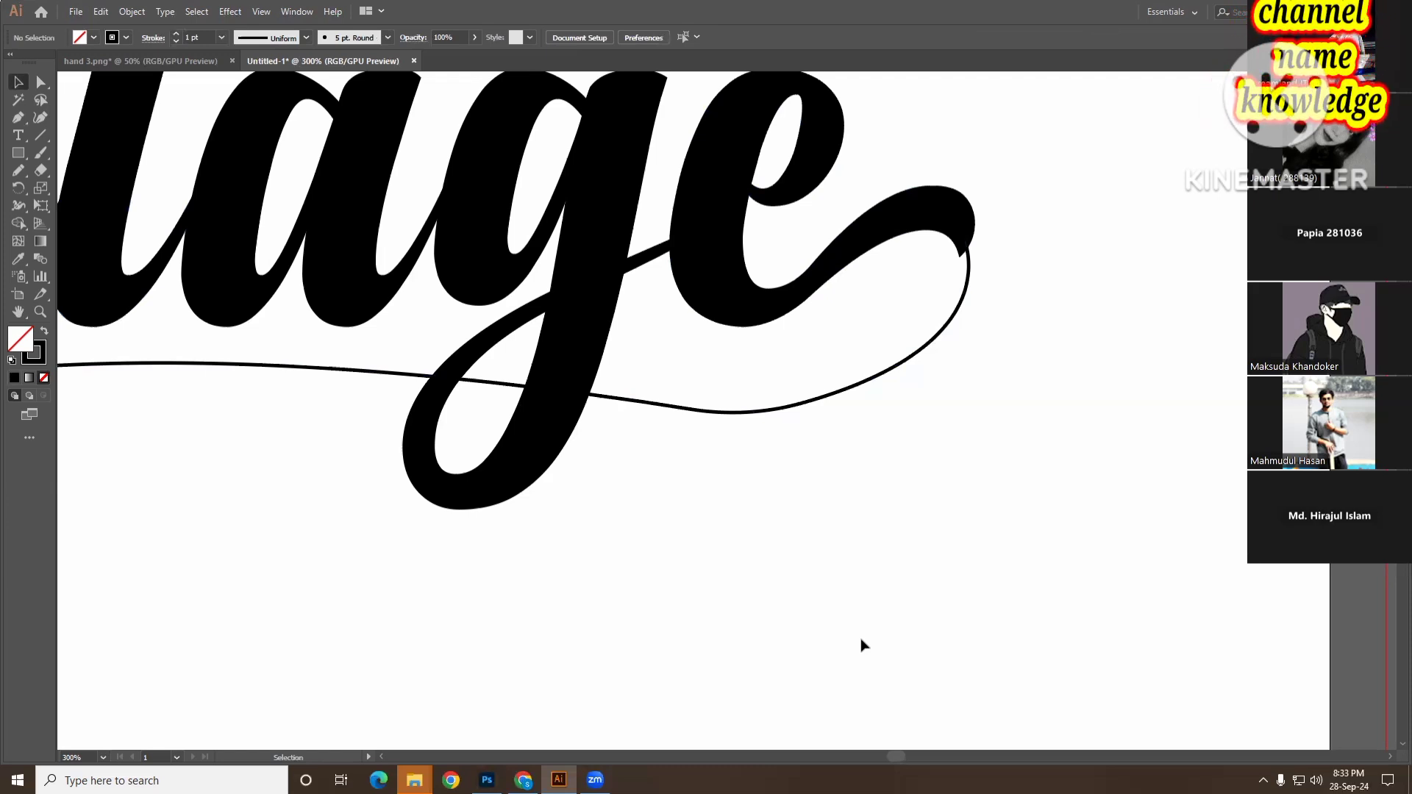
{"action": "key", "text": "z"}
{"action": "left_click", "coordinate": [750, 497], "text": "alt"}
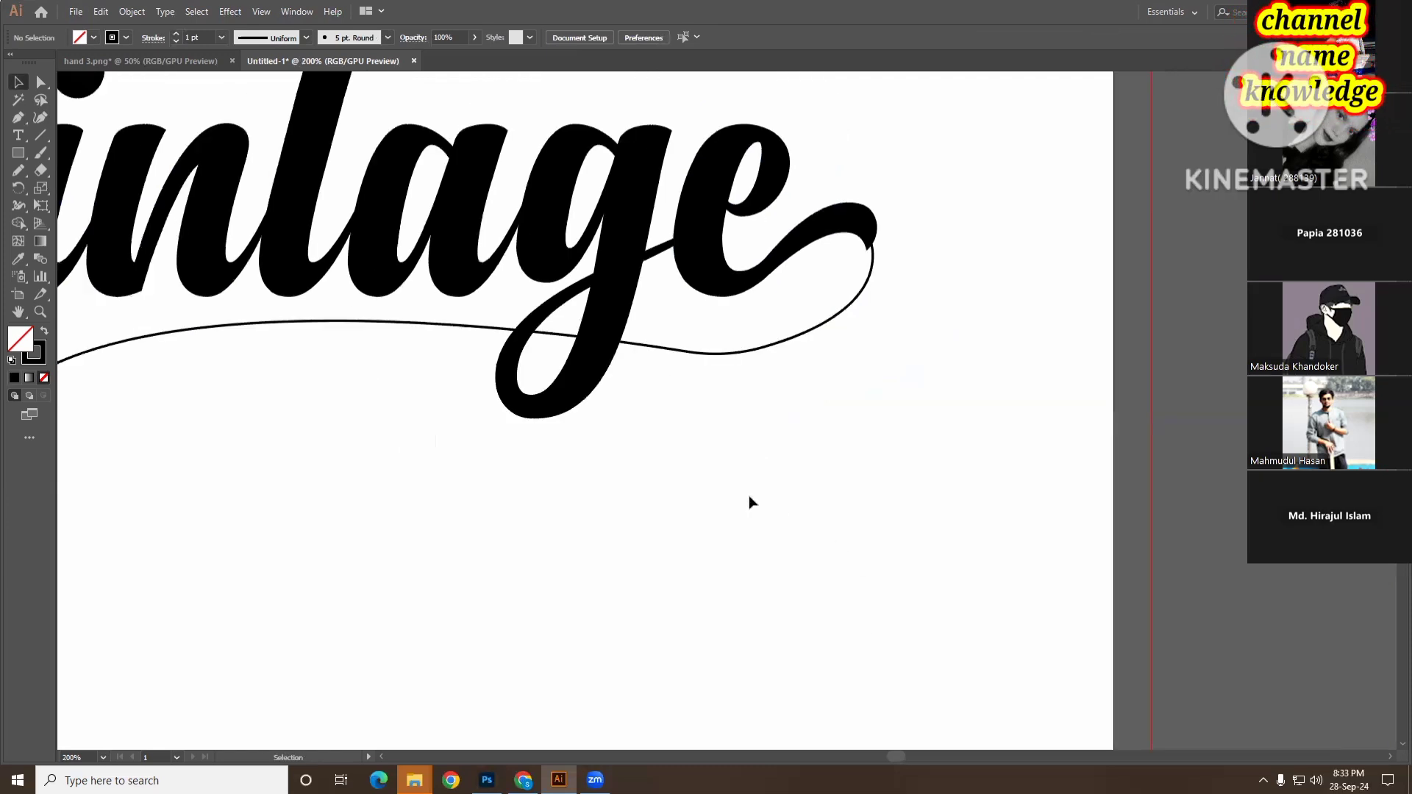
{"action": "scroll", "coordinate": [744, 495], "scroll_direction": "up", "scroll_amount": 2}
{"action": "scroll", "coordinate": [738, 489], "scroll_direction": "left", "scroll_amount": 3}
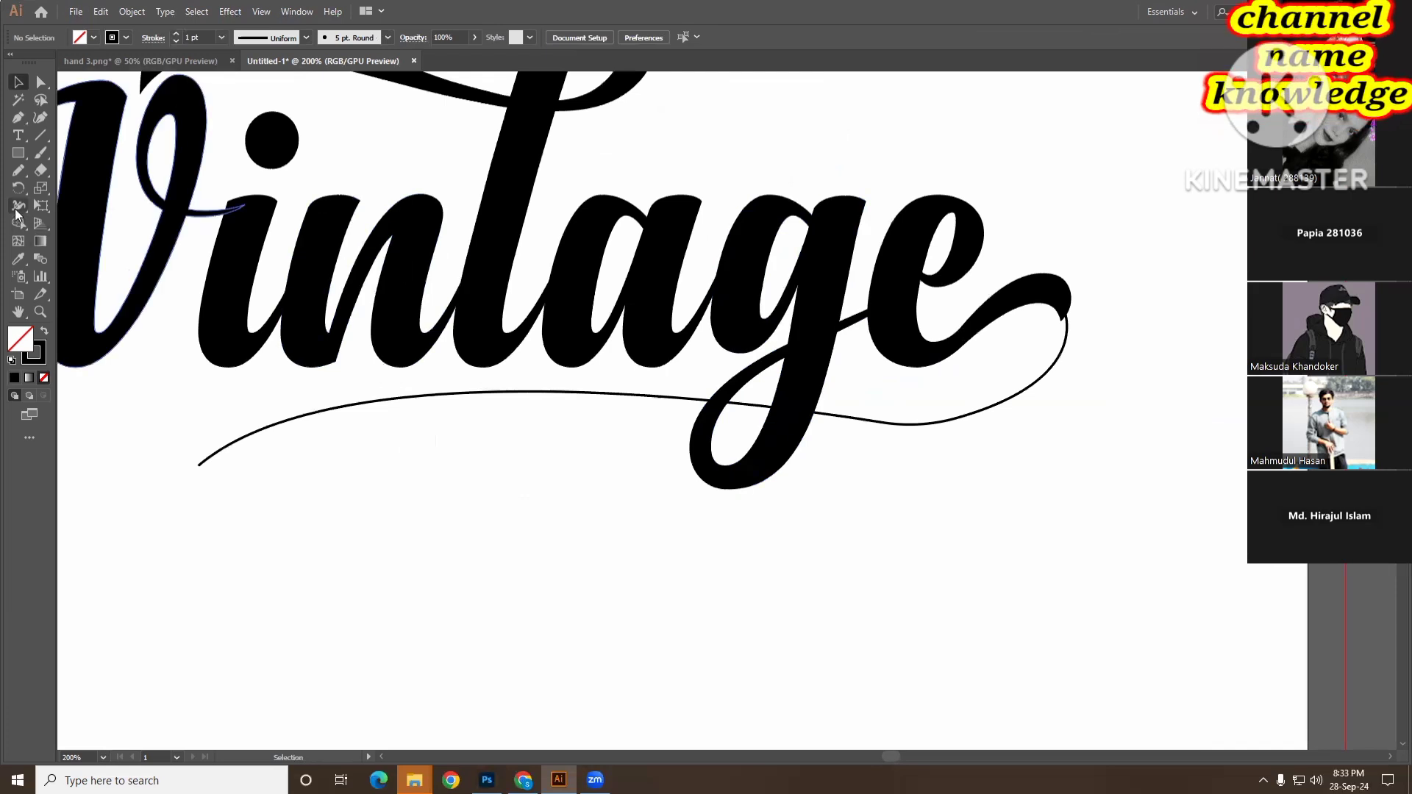
{"action": "left_click", "coordinate": [16, 213]}
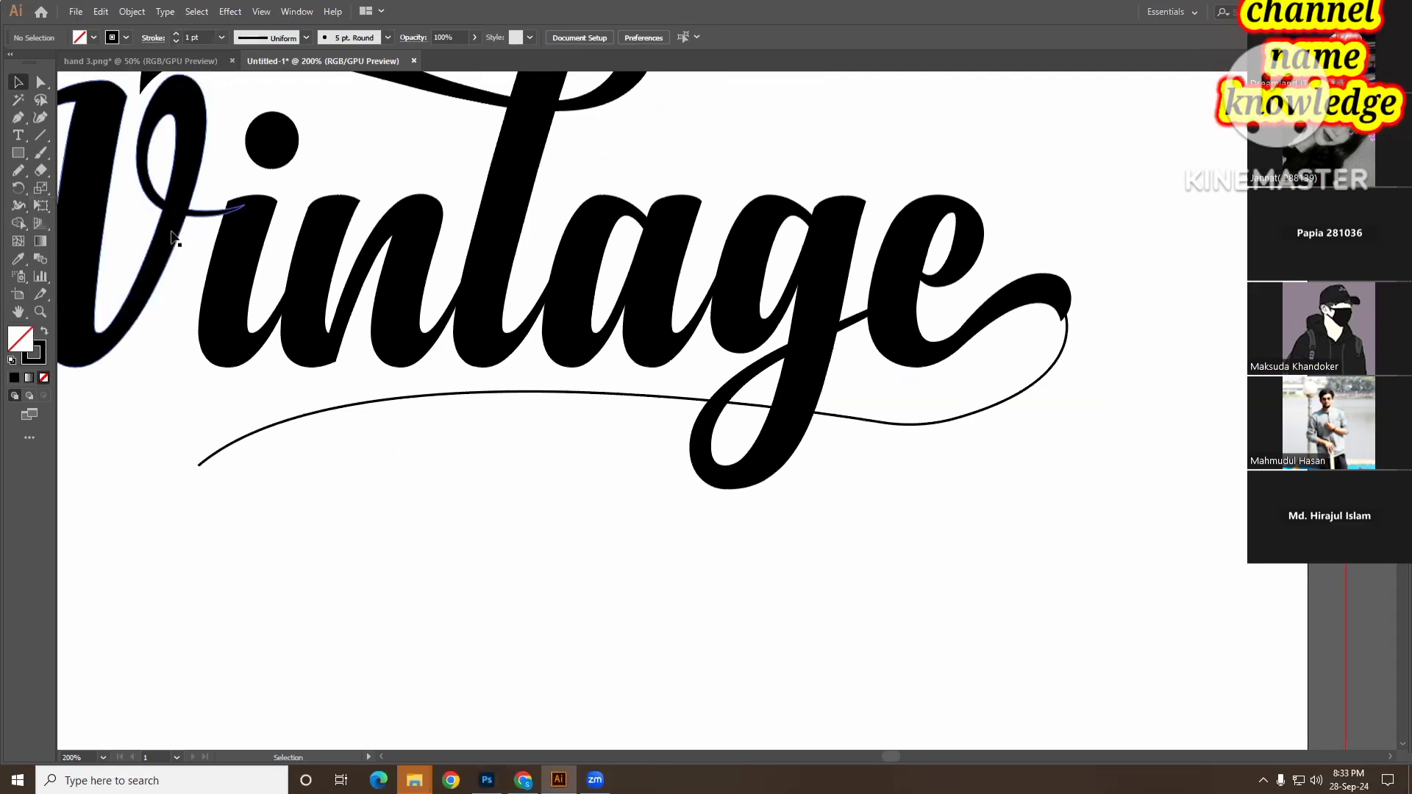
{"action": "left_click", "coordinate": [298, 420]}
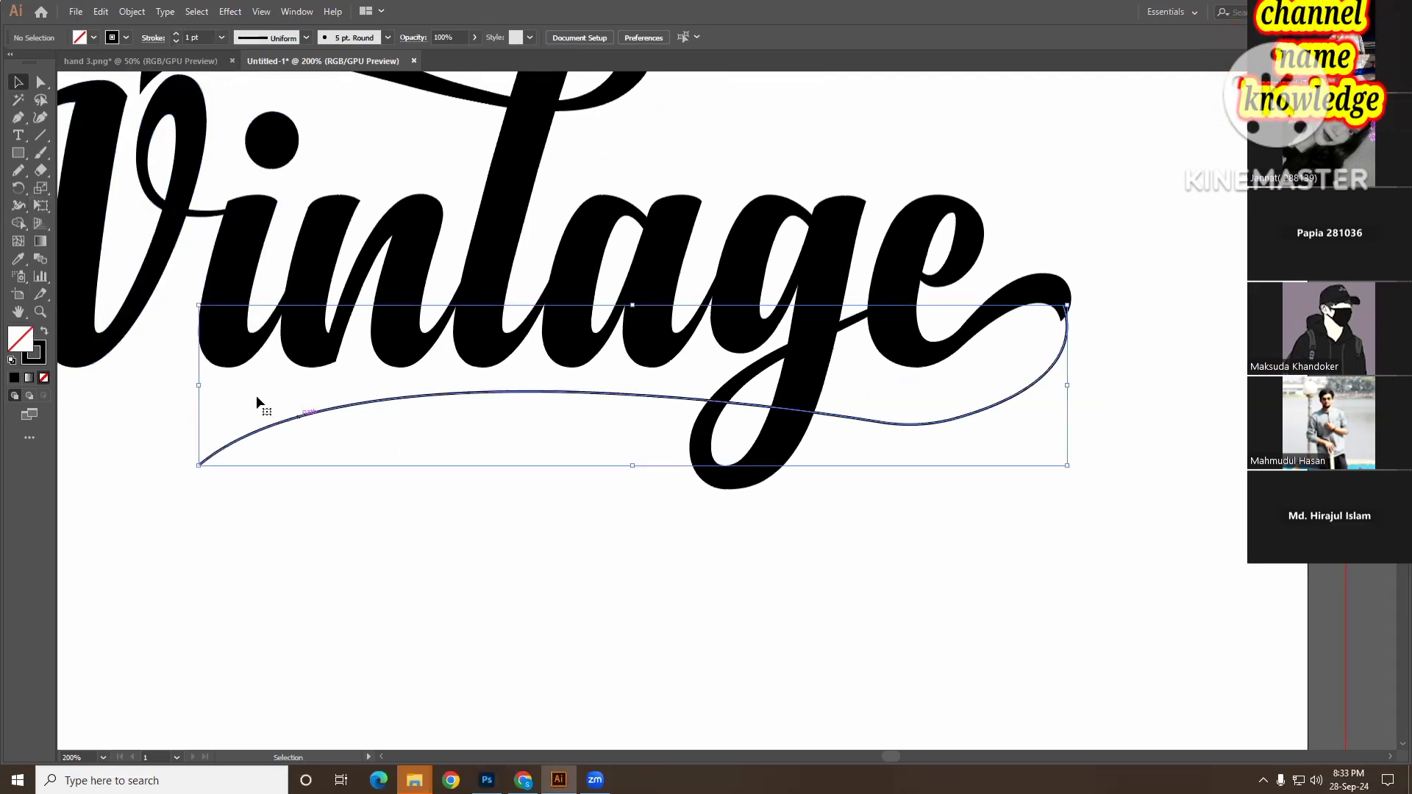
{"action": "left_click", "coordinate": [19, 206]}
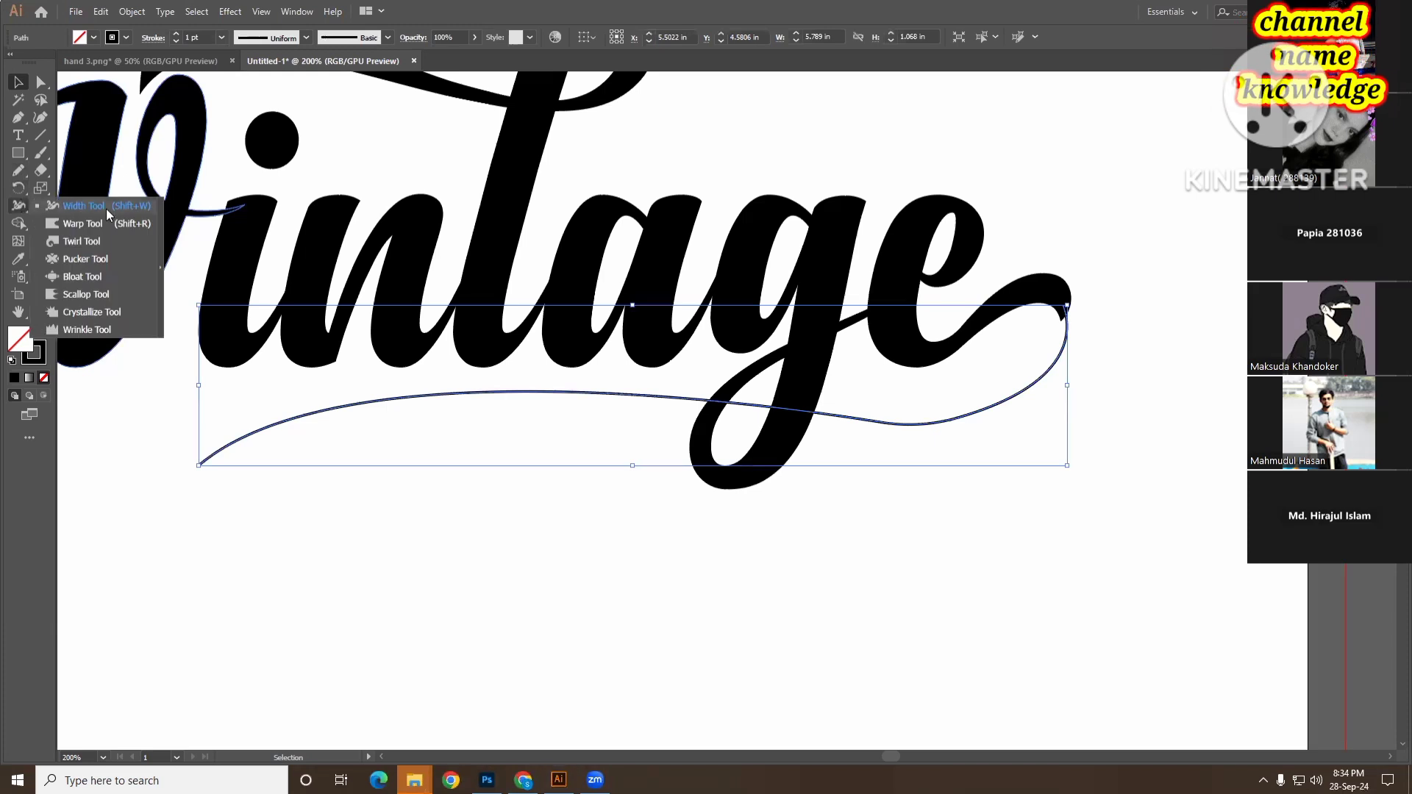
{"action": "left_click", "coordinate": [81, 207]}
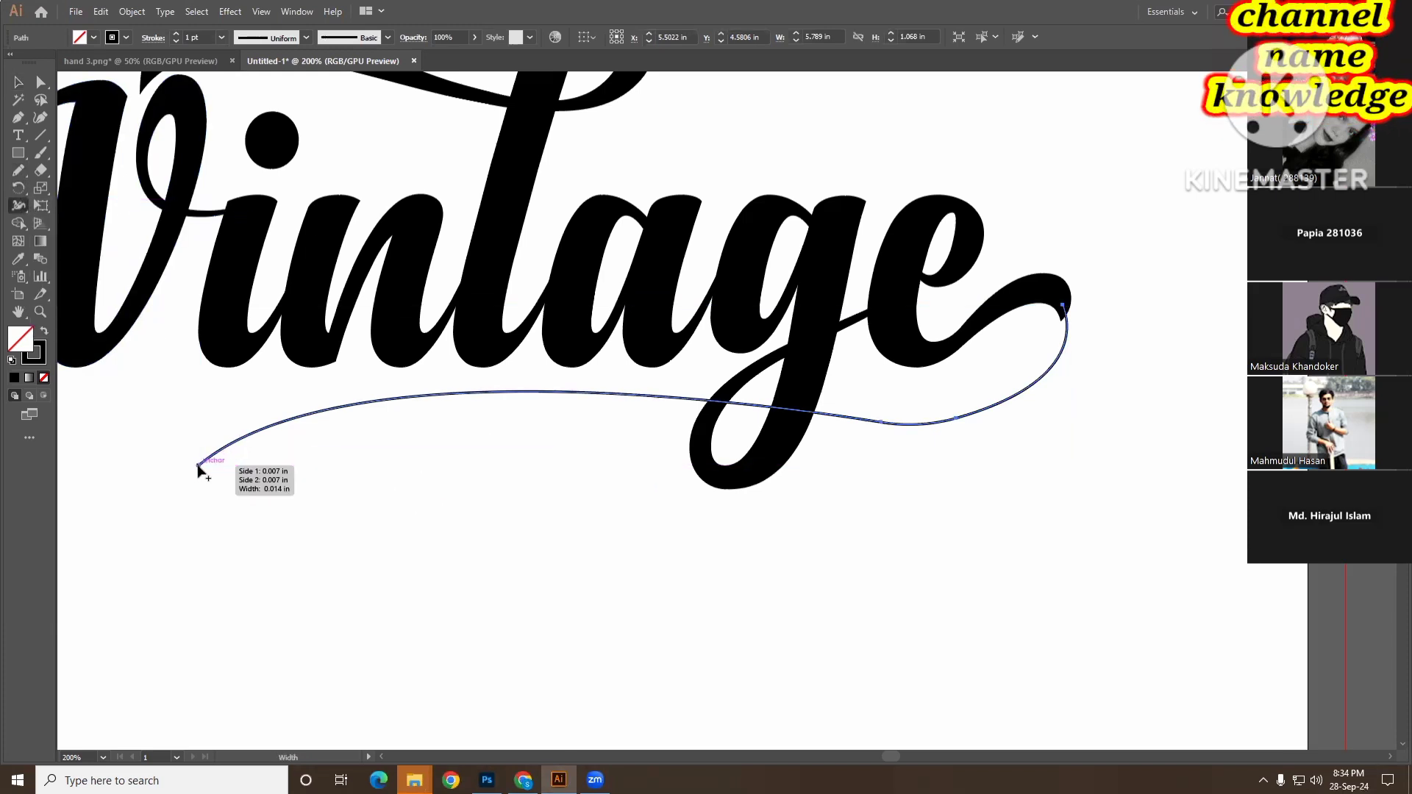
{"action": "mouse_move", "coordinate": [198, 467]}
{"action": "left_mouse_down"}
{"action": "mouse_move", "coordinate": [208, 479]}
{"action": "mouse_move", "coordinate": [181, 457]}
{"action": "mouse_move", "coordinate": [221, 498]}
{"action": "mouse_move", "coordinate": [246, 561]}
{"action": "mouse_move", "coordinate": [203, 482]}
{"action": "left_mouse_up"}
- Try to shape the swash's thickness with extra width points along its middle, and undo these adjustments
{"action": "mouse_move", "coordinate": [321, 426]}
{"action": "left_mouse_down"}
{"action": "mouse_move", "coordinate": [346, 489]}
{"action": "mouse_move", "coordinate": [332, 428]}
{"action": "left_mouse_up"}
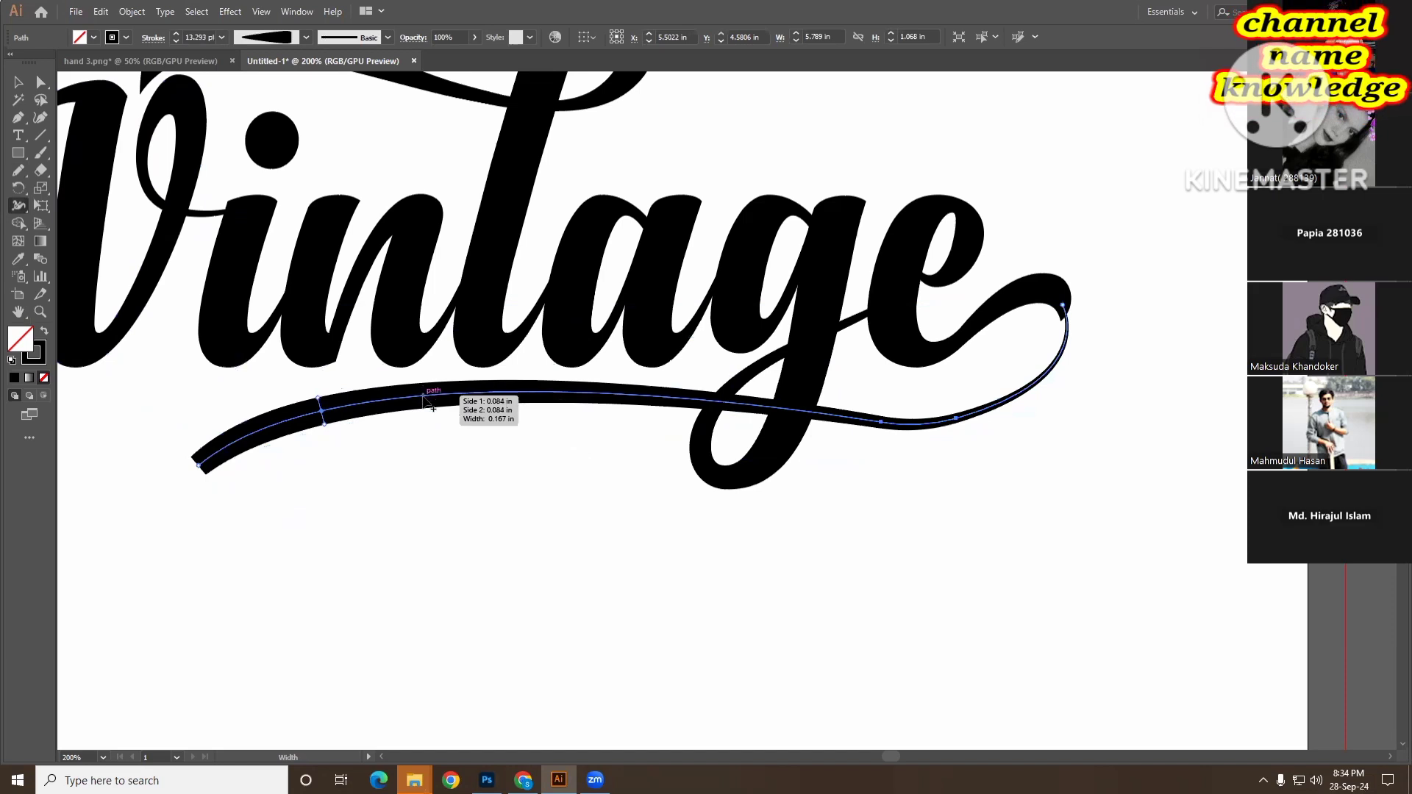
{"action": "left_click_drag", "start_coordinate": [422, 398], "coordinate": [426, 403]}
{"action": "left_click_drag", "start_coordinate": [486, 396], "coordinate": [500, 440]}
{"action": "left_click_drag", "start_coordinate": [582, 393], "coordinate": [586, 391]}
{"action": "left_click_drag", "start_coordinate": [687, 407], "coordinate": [689, 404]}
{"action": "key", "text": "ctrl+z"}
{"action": "key", "text": "ctrl+z"}
{"action": "key", "text": "ctrl+z"}
{"action": "key", "text": "ctrl+z"}
{"action": "key", "text": "ctrl+z"}
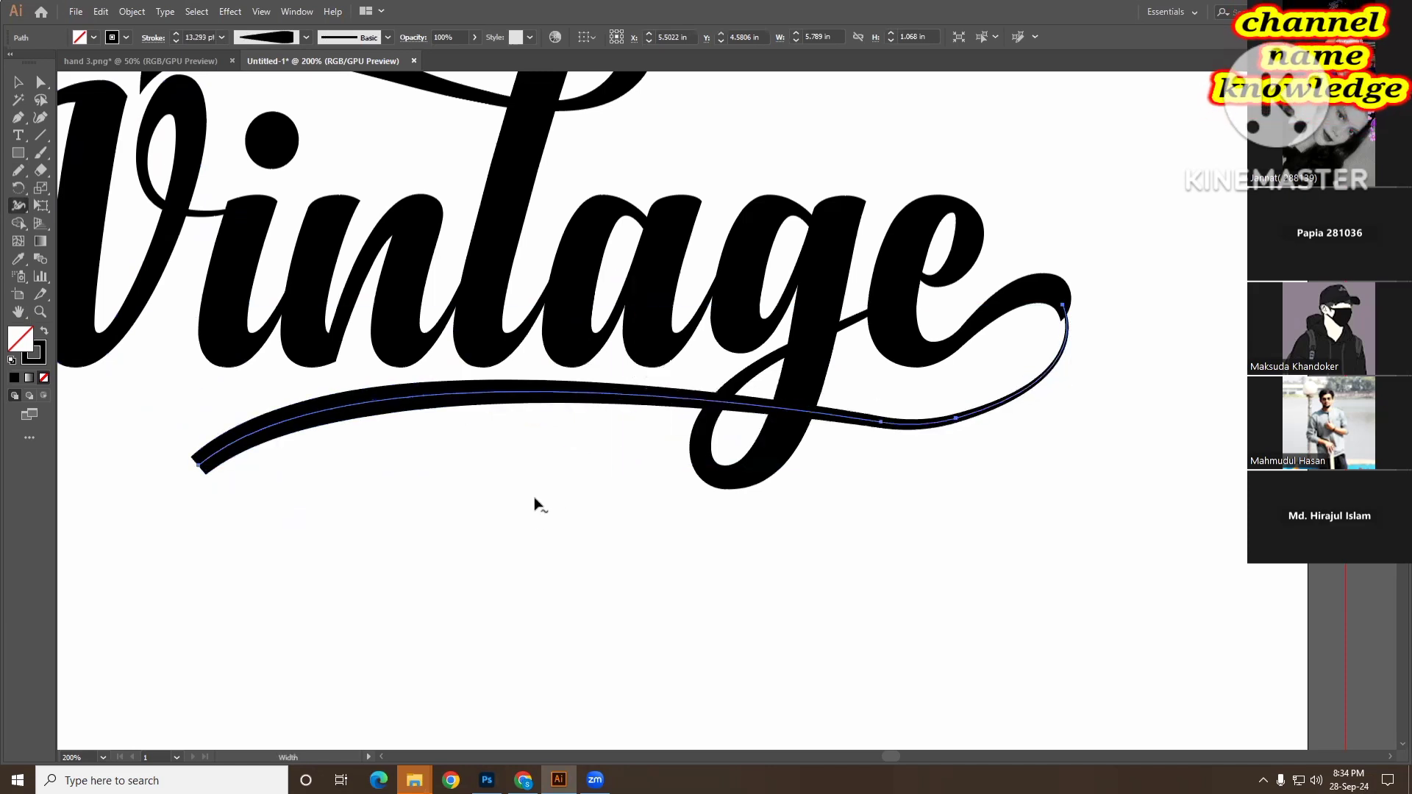
- Try to widen the swash's free end beneath the i further, and undo back to its first taper
{"action": "scroll", "coordinate": [535, 501], "scroll_direction": "left", "scroll_amount": 2}
{"action": "left_click", "coordinate": [463, 451], "text": "ctrl+alt"}
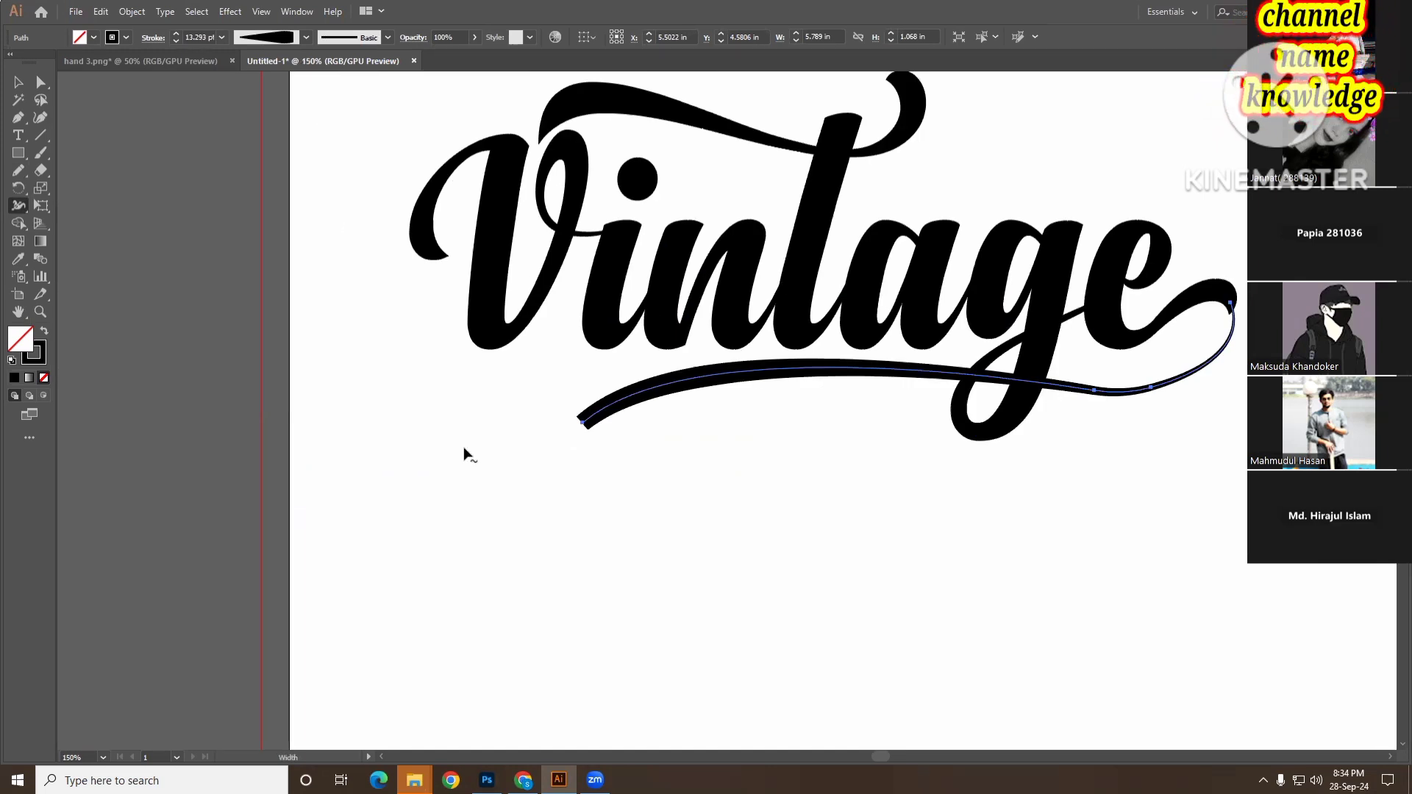
{"action": "scroll", "coordinate": [530, 444], "scroll_direction": "right", "scroll_amount": 2}
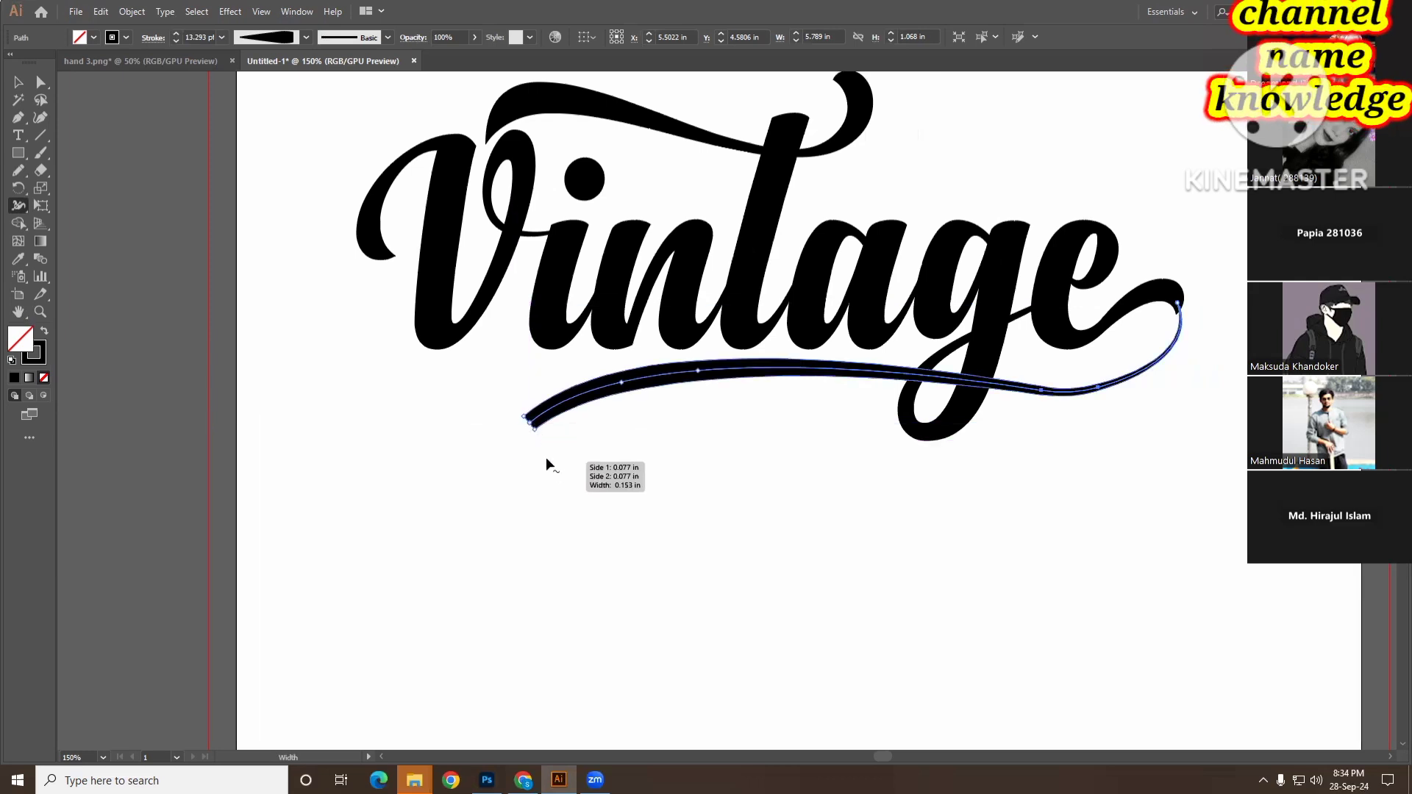
{"action": "left_click_drag", "start_coordinate": [533, 425], "coordinate": [552, 451]}
{"action": "key", "text": "ctrl"}
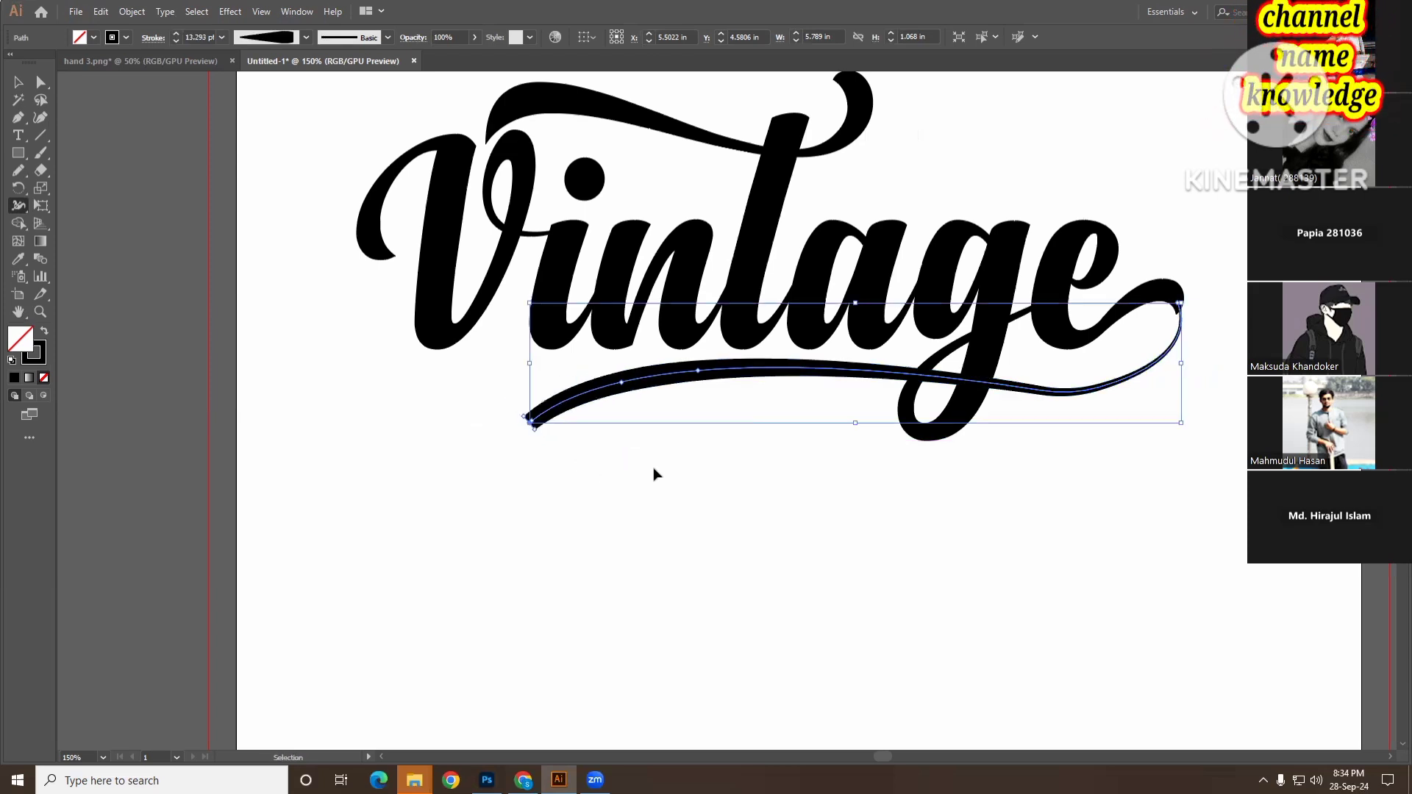
{"action": "key", "text": "ctrl+z"}
{"action": "key", "text": "ctrl+z"}
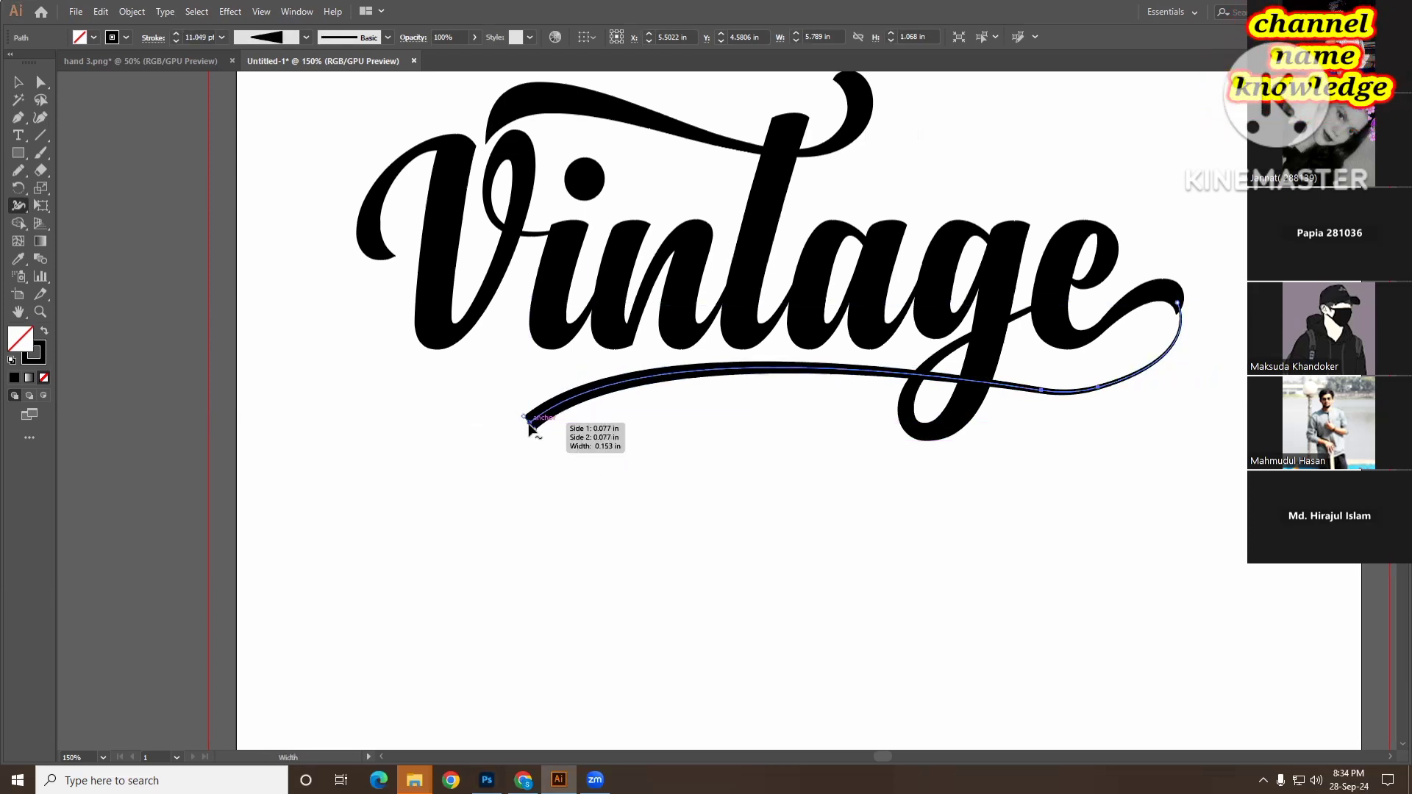
- Widen the swash's free end to about 31.9 pt and thicken its other end to match the e's tail
{"action": "left_click_drag", "start_coordinate": [531, 428], "coordinate": [552, 442]}
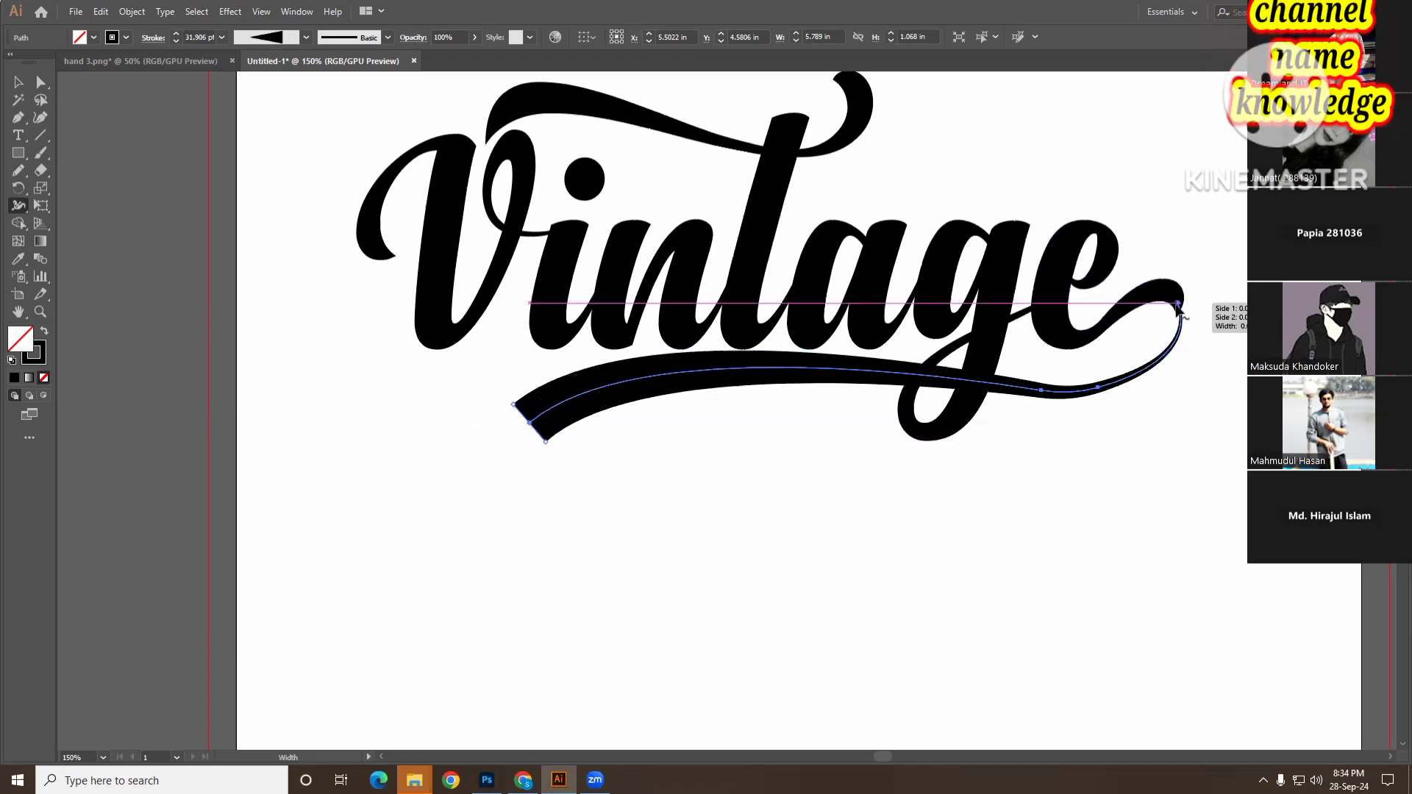
{"action": "left_click_drag", "start_coordinate": [1179, 309], "coordinate": [1175, 311]}
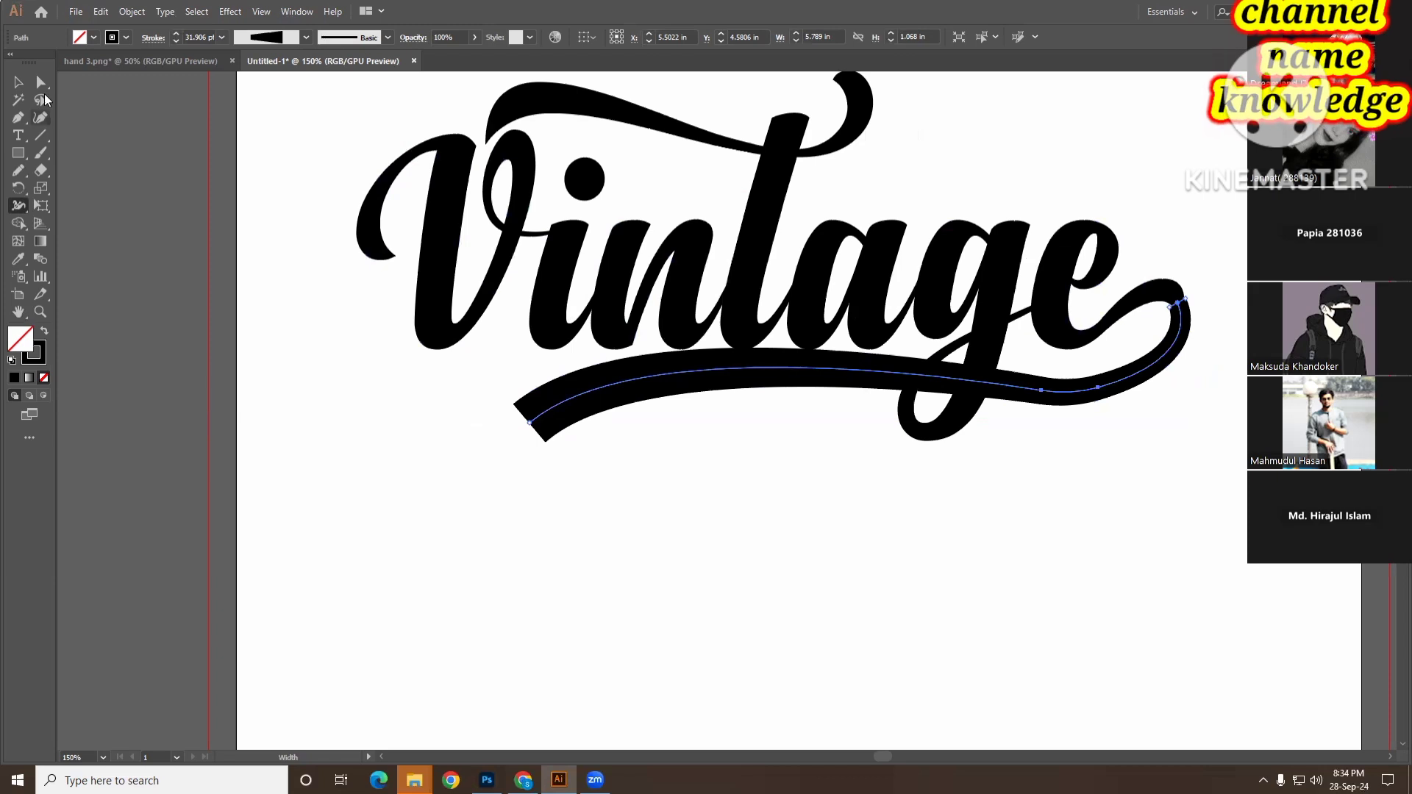
- Move the swash's end anchors to blend into the e's tail and drop beneath the i, and lower the curve handle near the g
{"action": "left_click", "coordinate": [41, 82]}
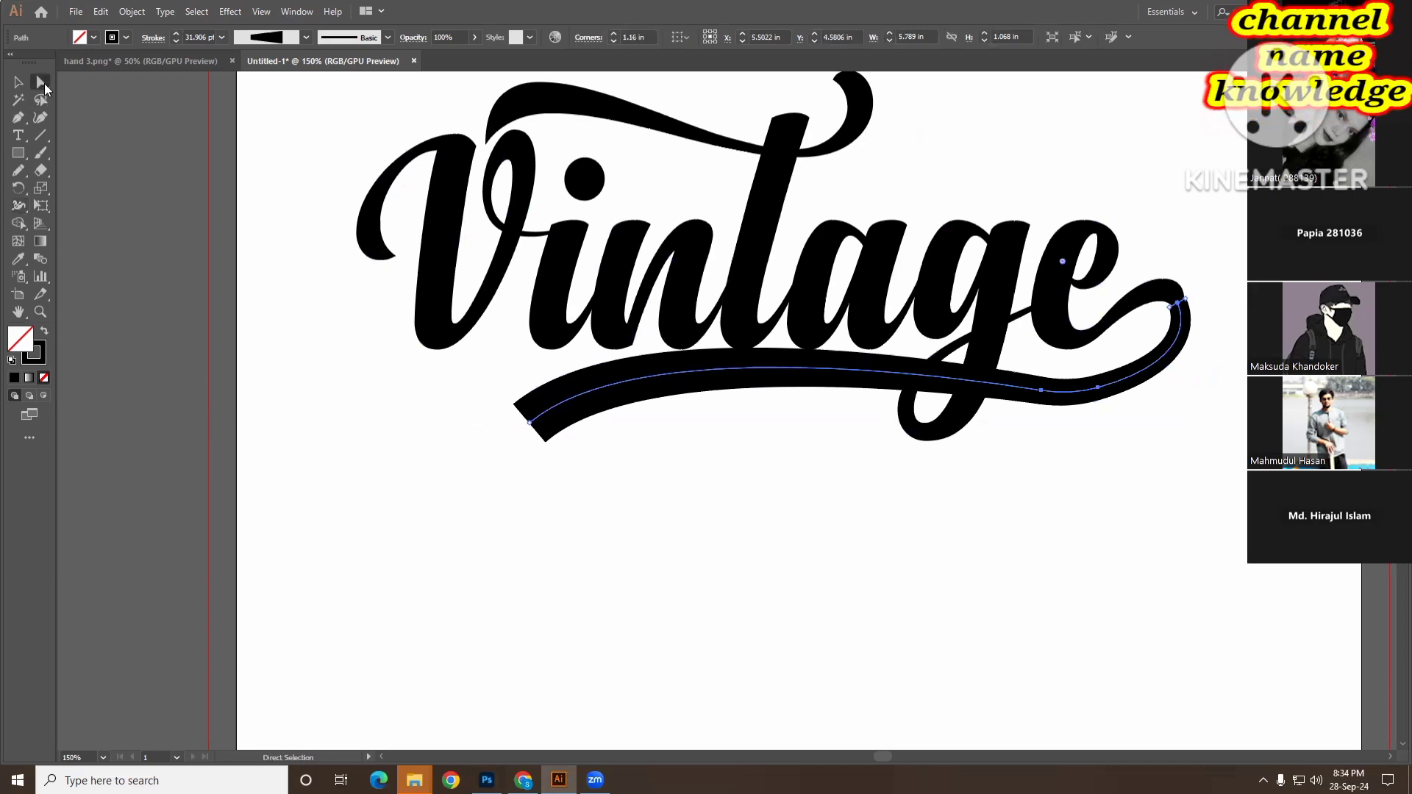
{"action": "left_click", "coordinate": [1178, 303]}
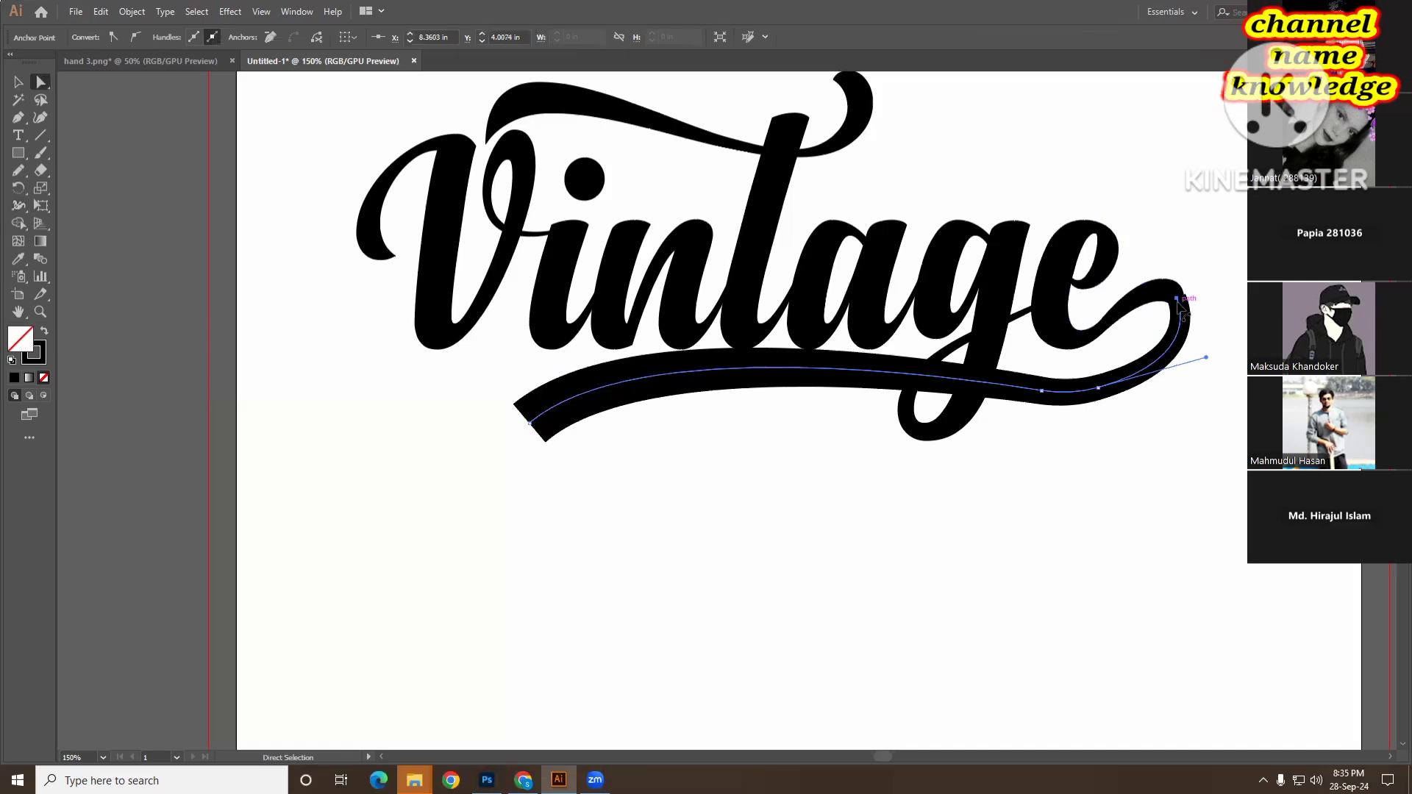
{"action": "left_click_drag", "start_coordinate": [1179, 303], "coordinate": [1174, 292]}
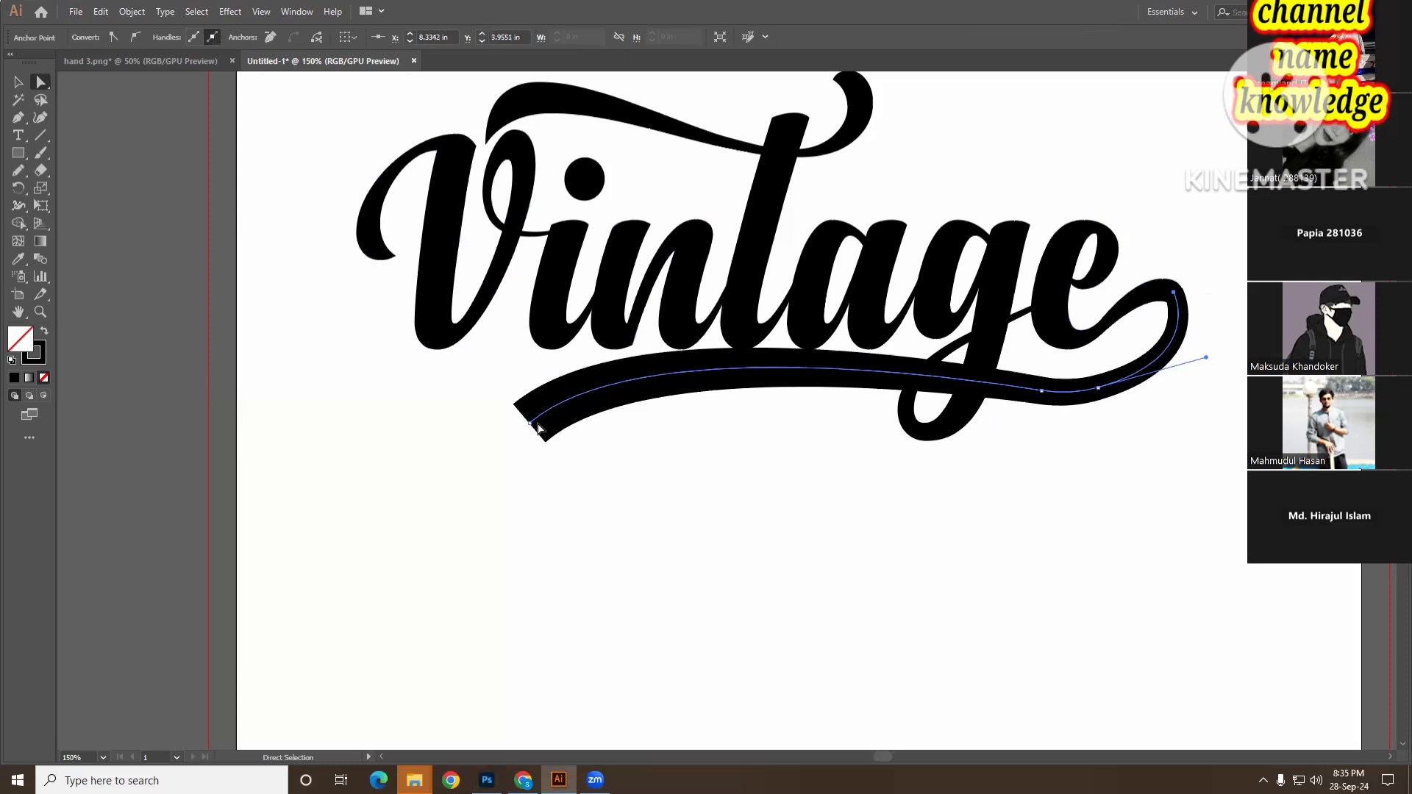
{"action": "left_click_drag", "start_coordinate": [531, 424], "coordinate": [535, 440]}
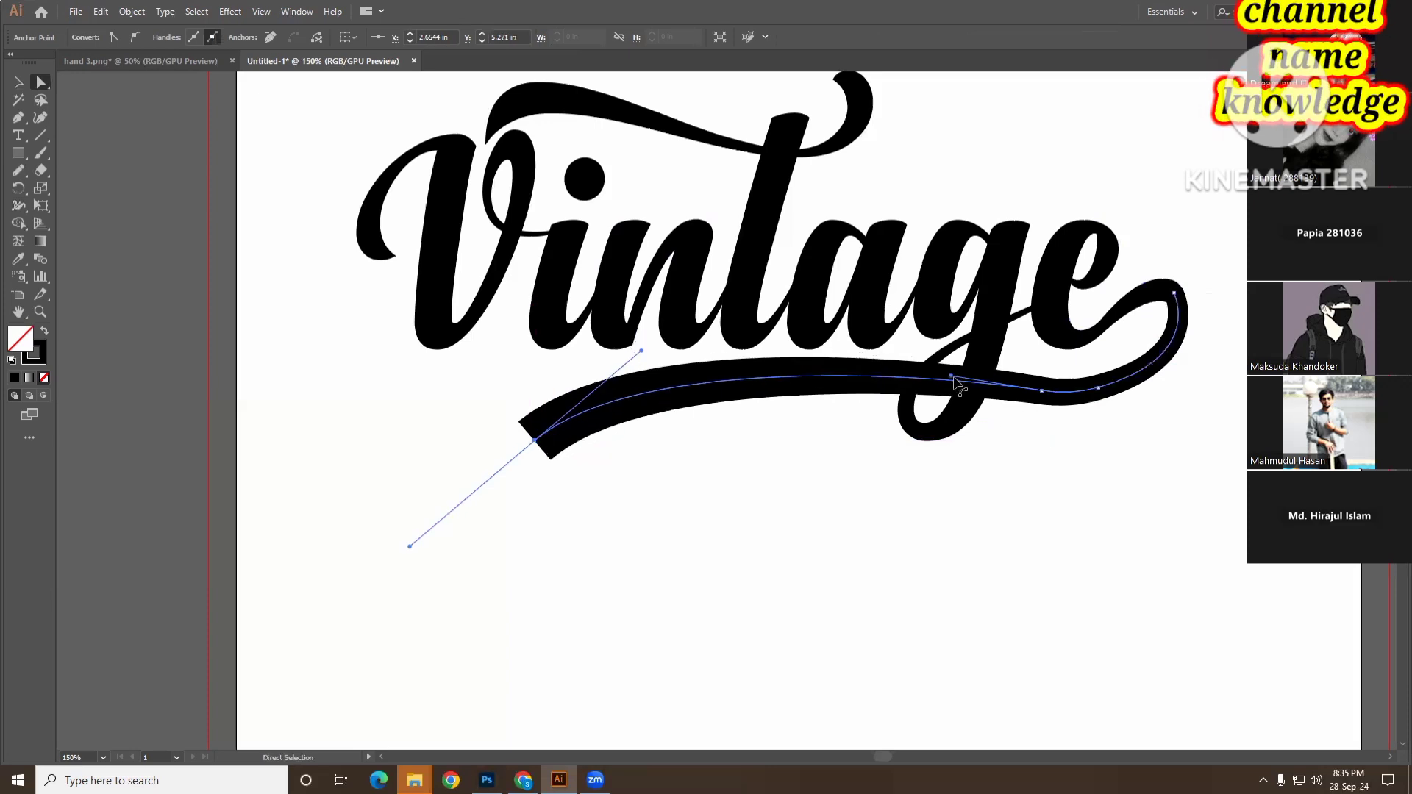
{"action": "left_click_drag", "start_coordinate": [951, 380], "coordinate": [945, 392]}
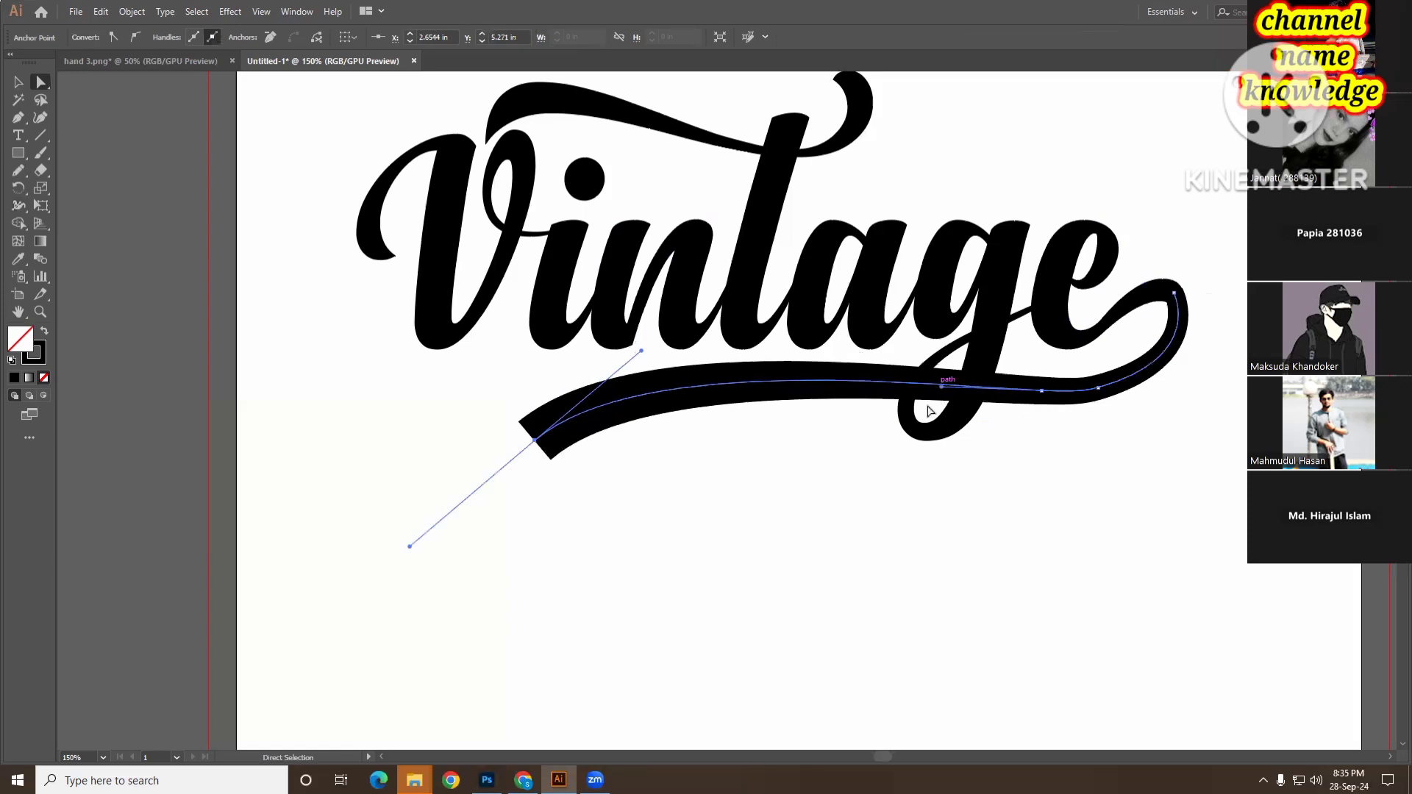
{"action": "left_click", "coordinate": [19, 82]}
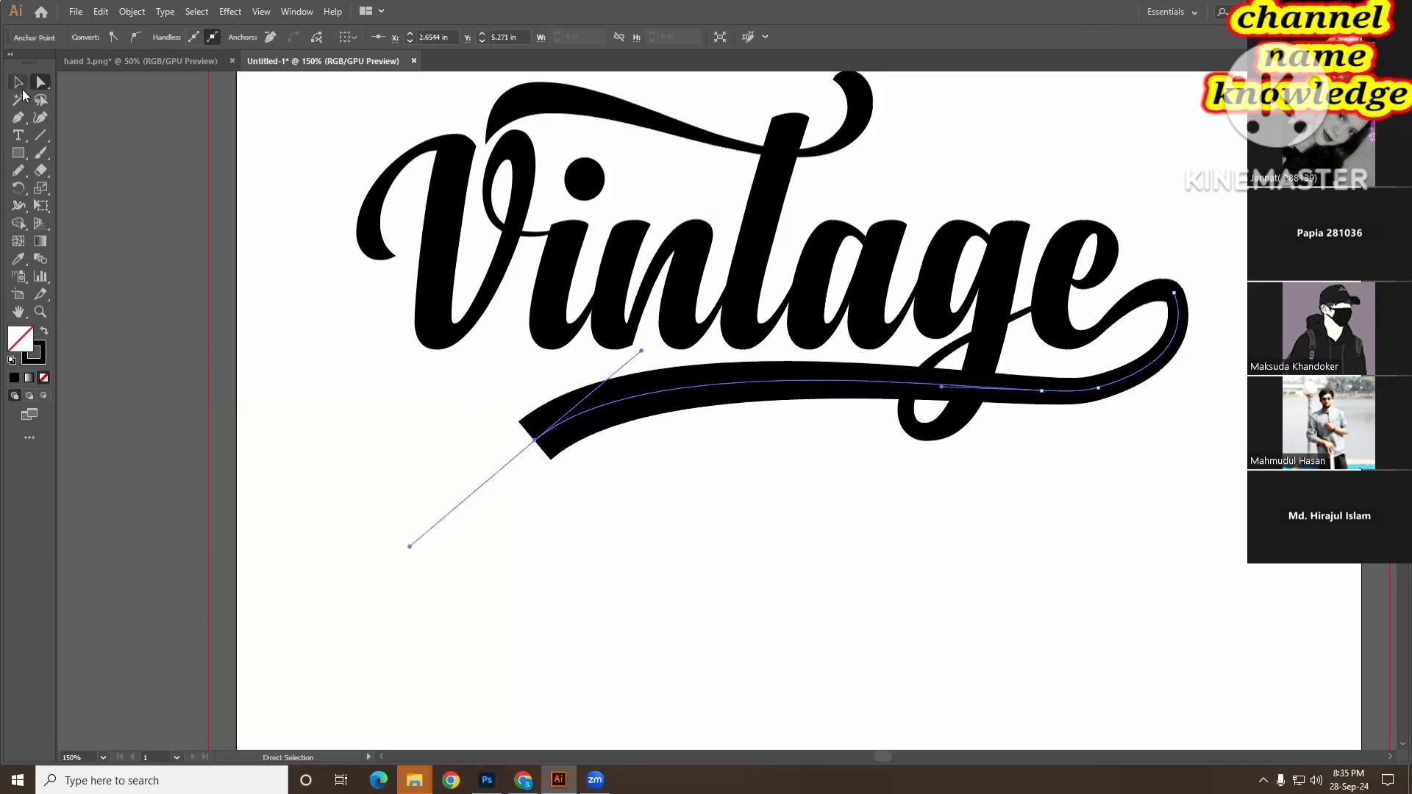
{"action": "left_click", "coordinate": [689, 534]}
- Draw an ellipse about 0.5 by 0.73 in over the swash's blunt end beneath the i and fill it black without stroke
{"action": "key", "text": "ctrl+minus"}
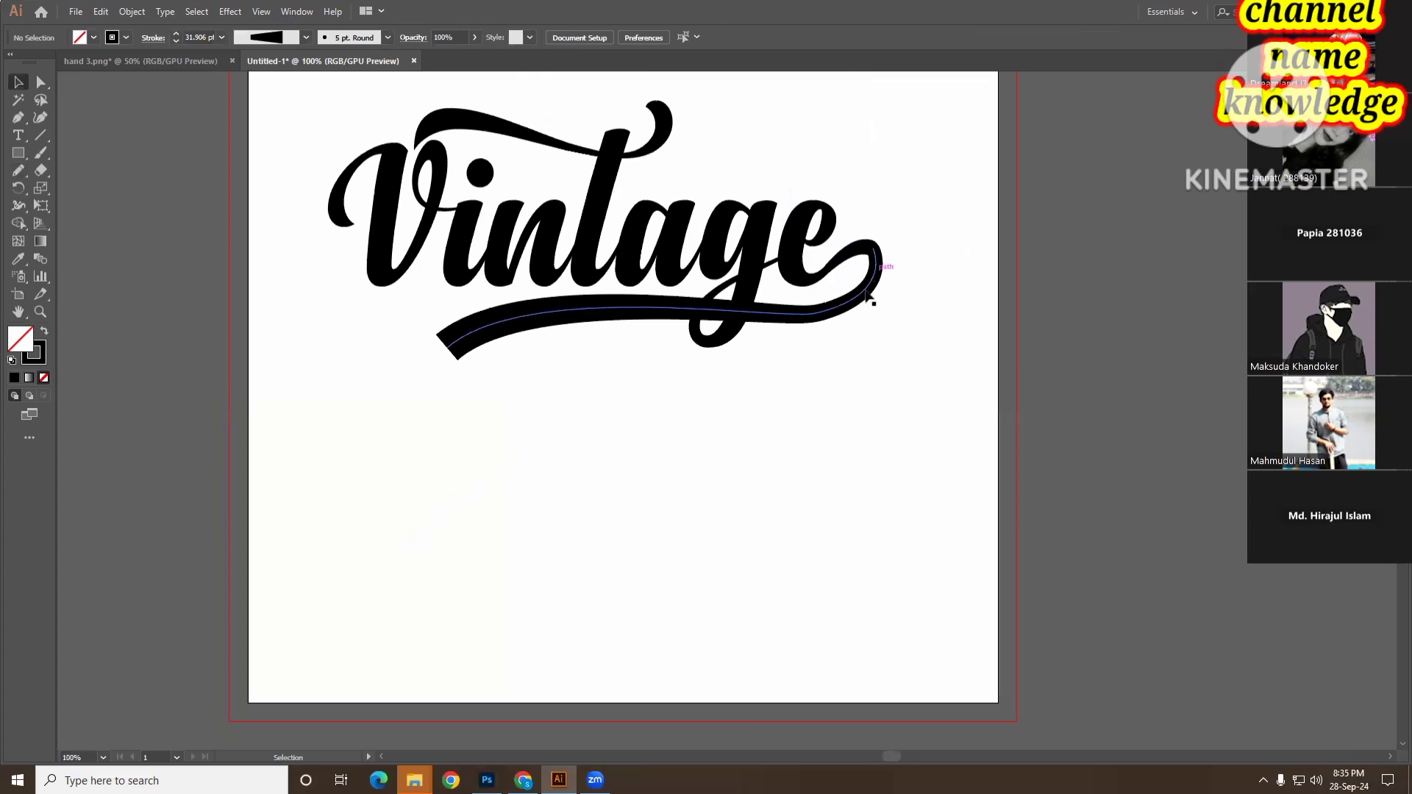
{"action": "scroll", "coordinate": [661, 410], "scroll_direction": "up", "scroll_amount": 1}
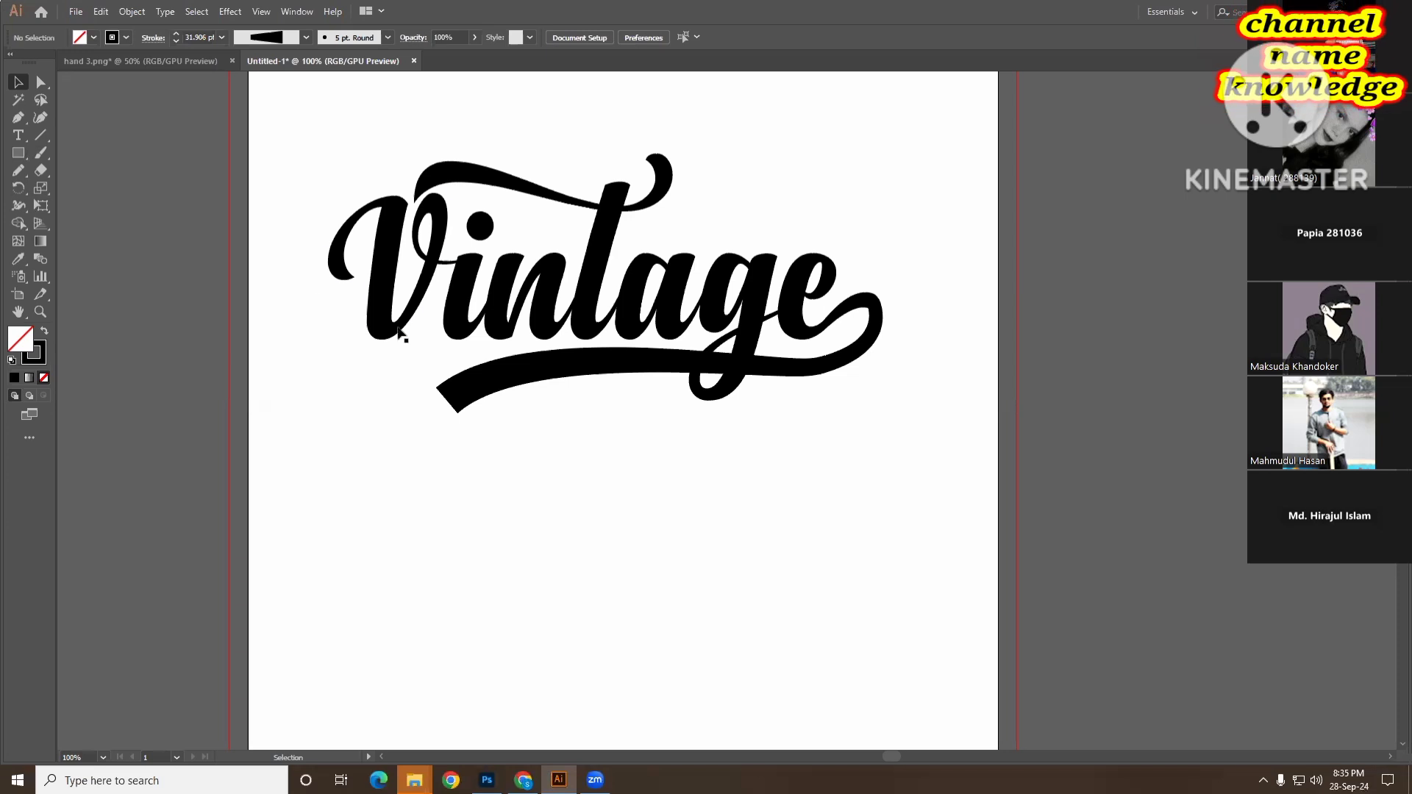
{"action": "left_click", "coordinate": [454, 388]}
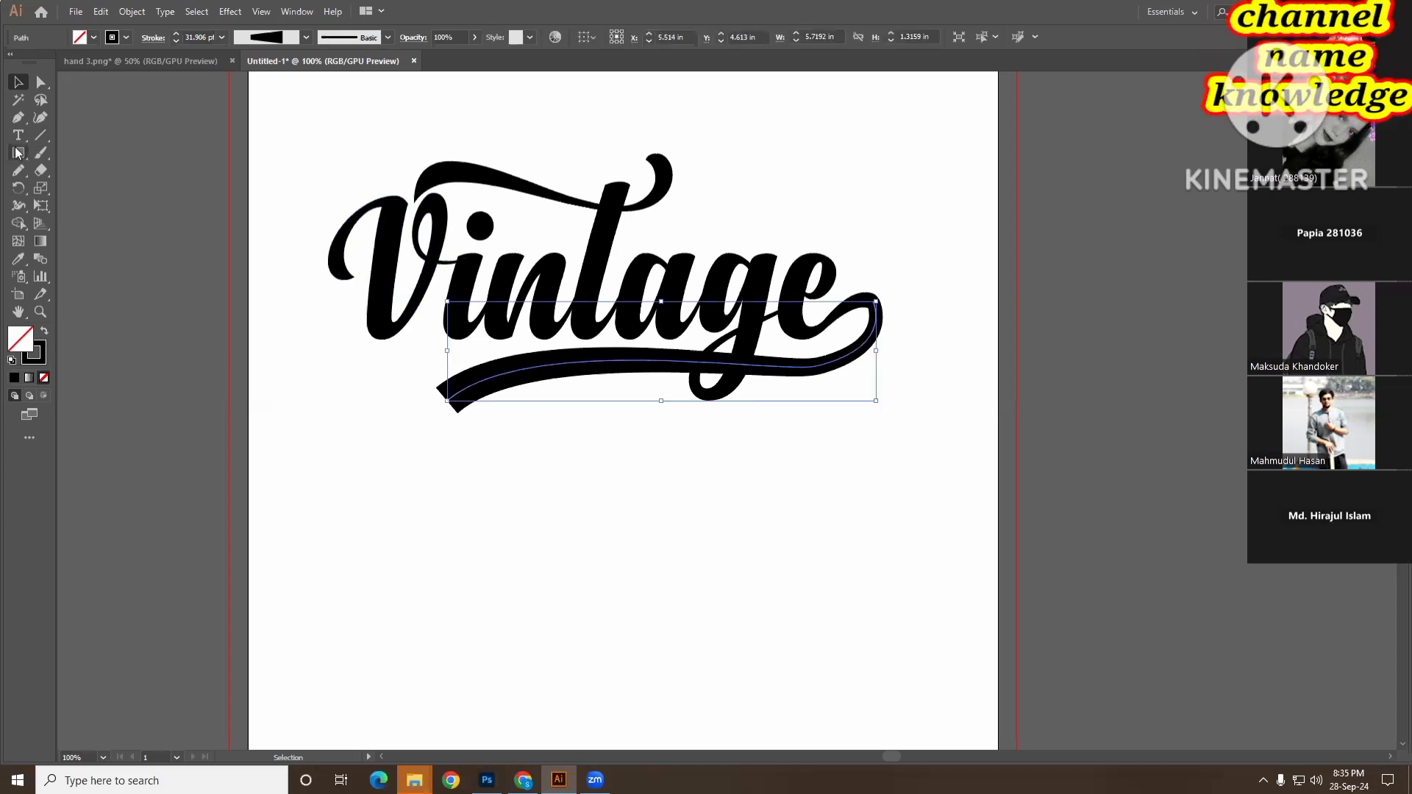
{"action": "left_click_drag", "start_coordinate": [16, 153], "coordinate": [64, 186]}
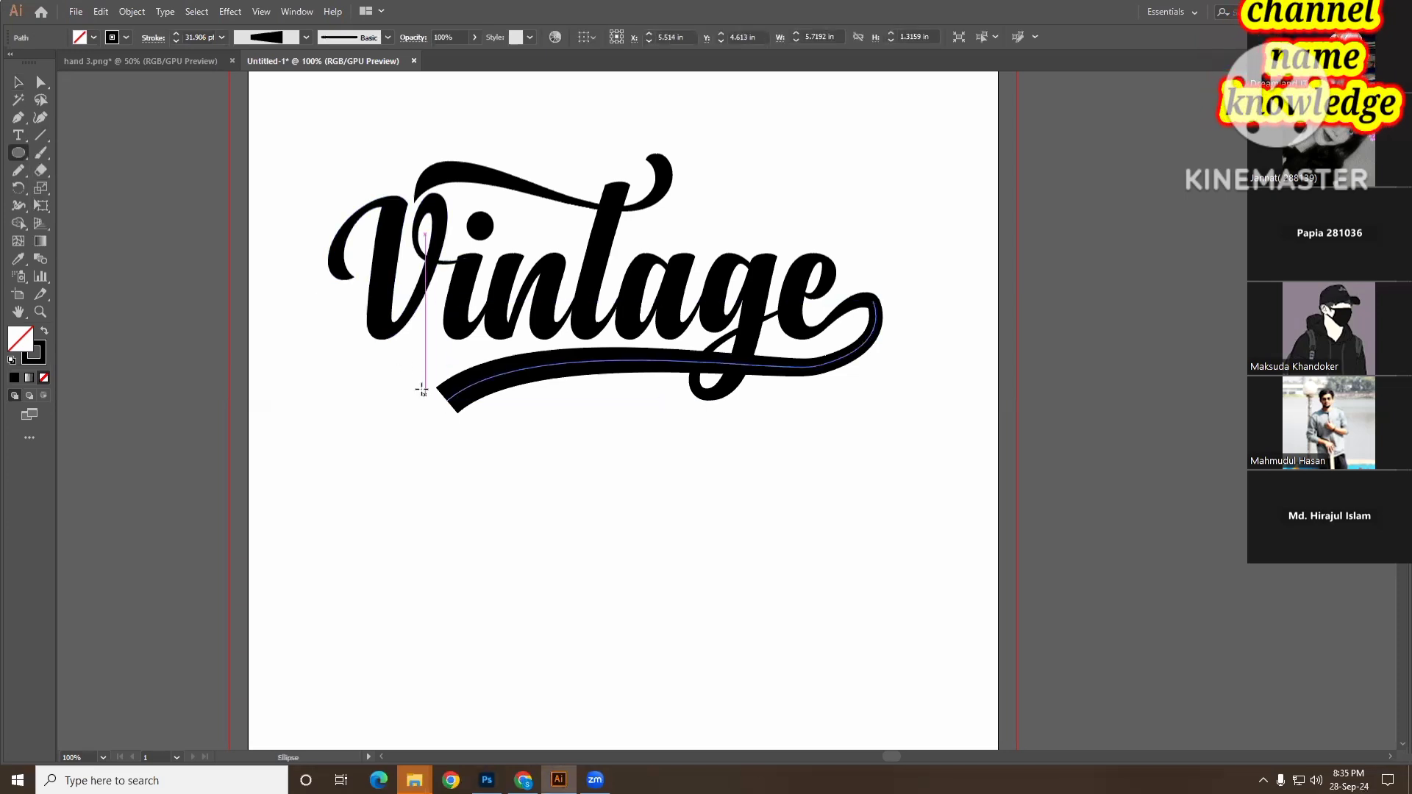
{"action": "left_click_drag", "start_coordinate": [423, 385], "coordinate": [463, 440]}
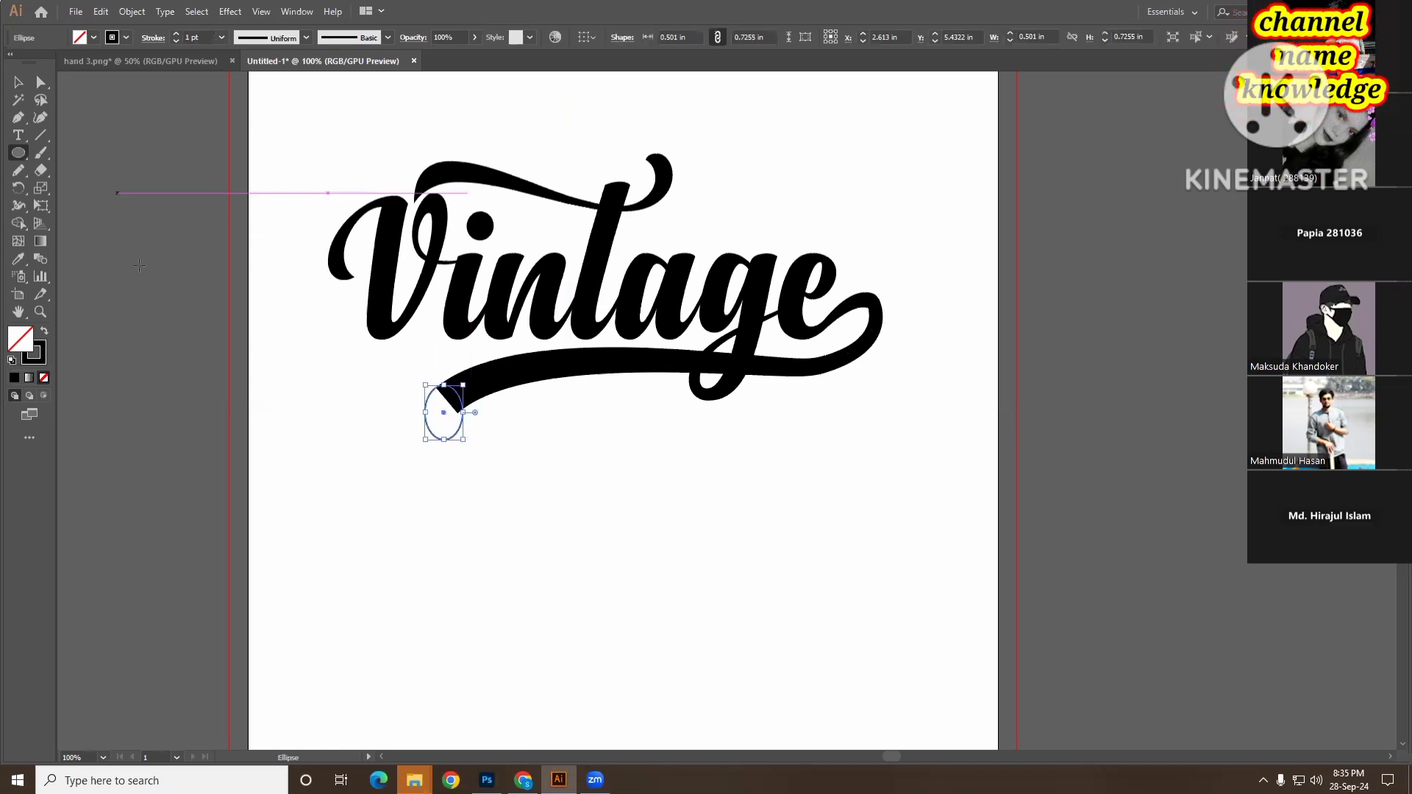
{"action": "left_click", "coordinate": [44, 331]}
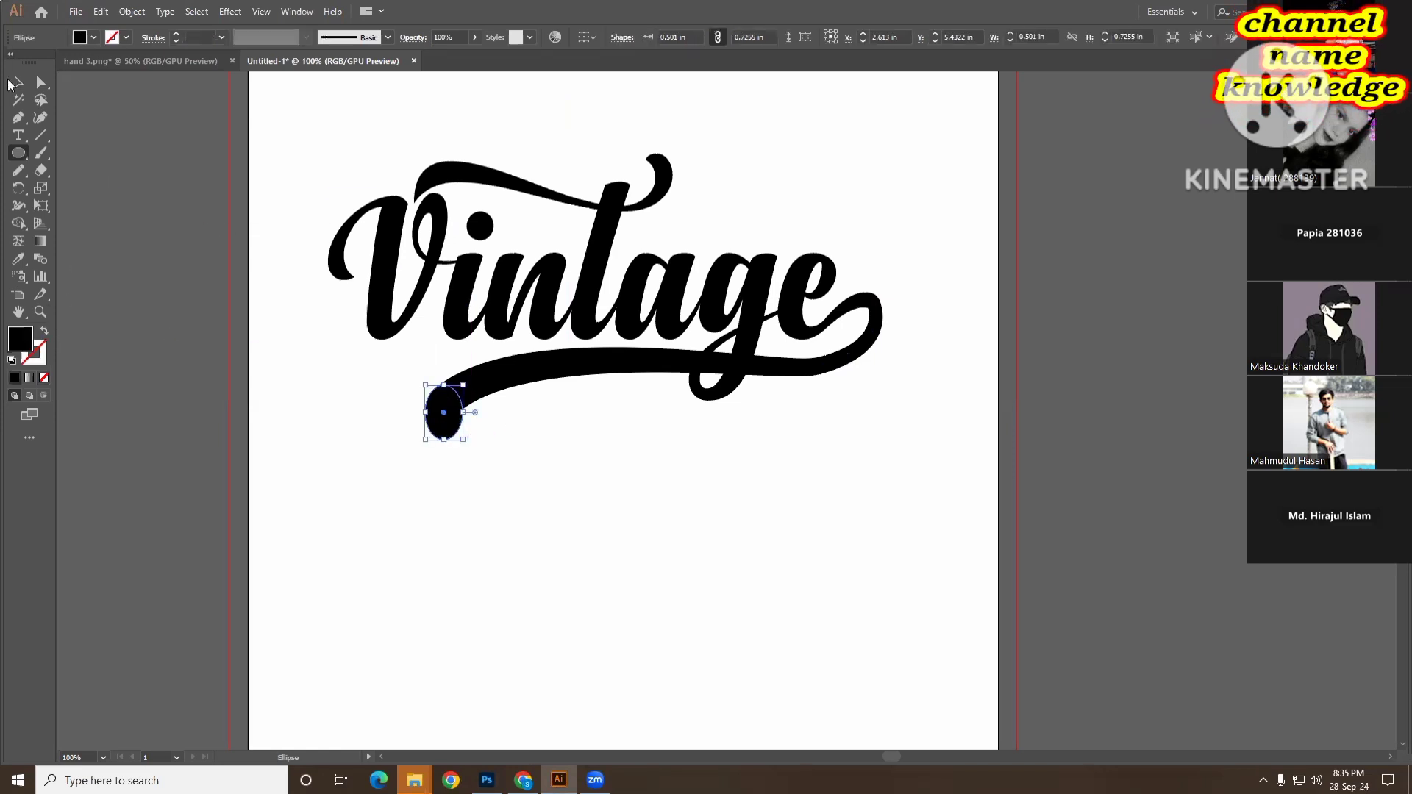
- Move the black ellipse slightly up against the swash's blunt end and select it together with the swash
{"action": "left_click", "coordinate": [19, 83]}
{"action": "left_click", "coordinate": [552, 483]}
{"action": "left_click_drag", "start_coordinate": [459, 440], "coordinate": [458, 434]}
{"action": "left_click", "coordinate": [476, 404], "text": "shift"}
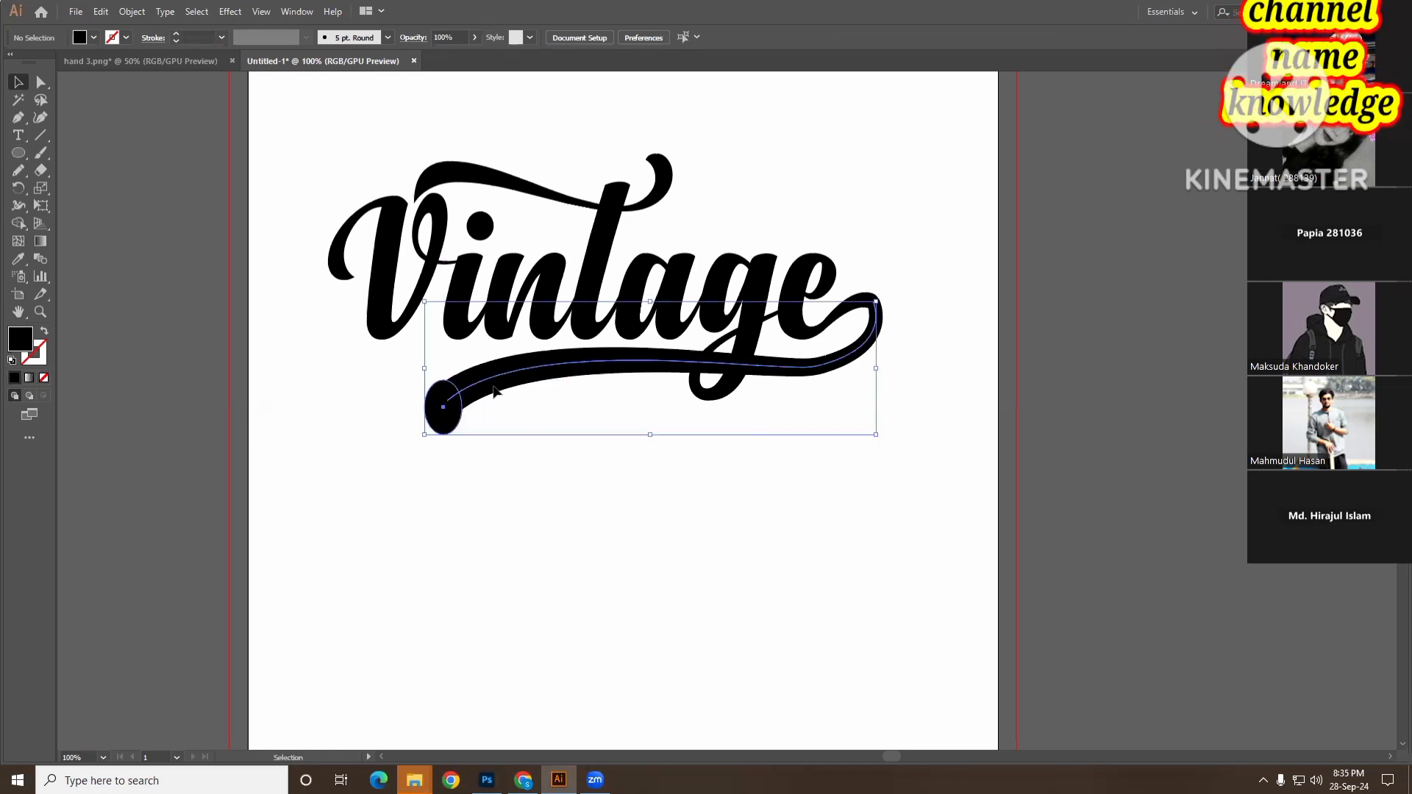
{"action": "left_click", "coordinate": [513, 438]}
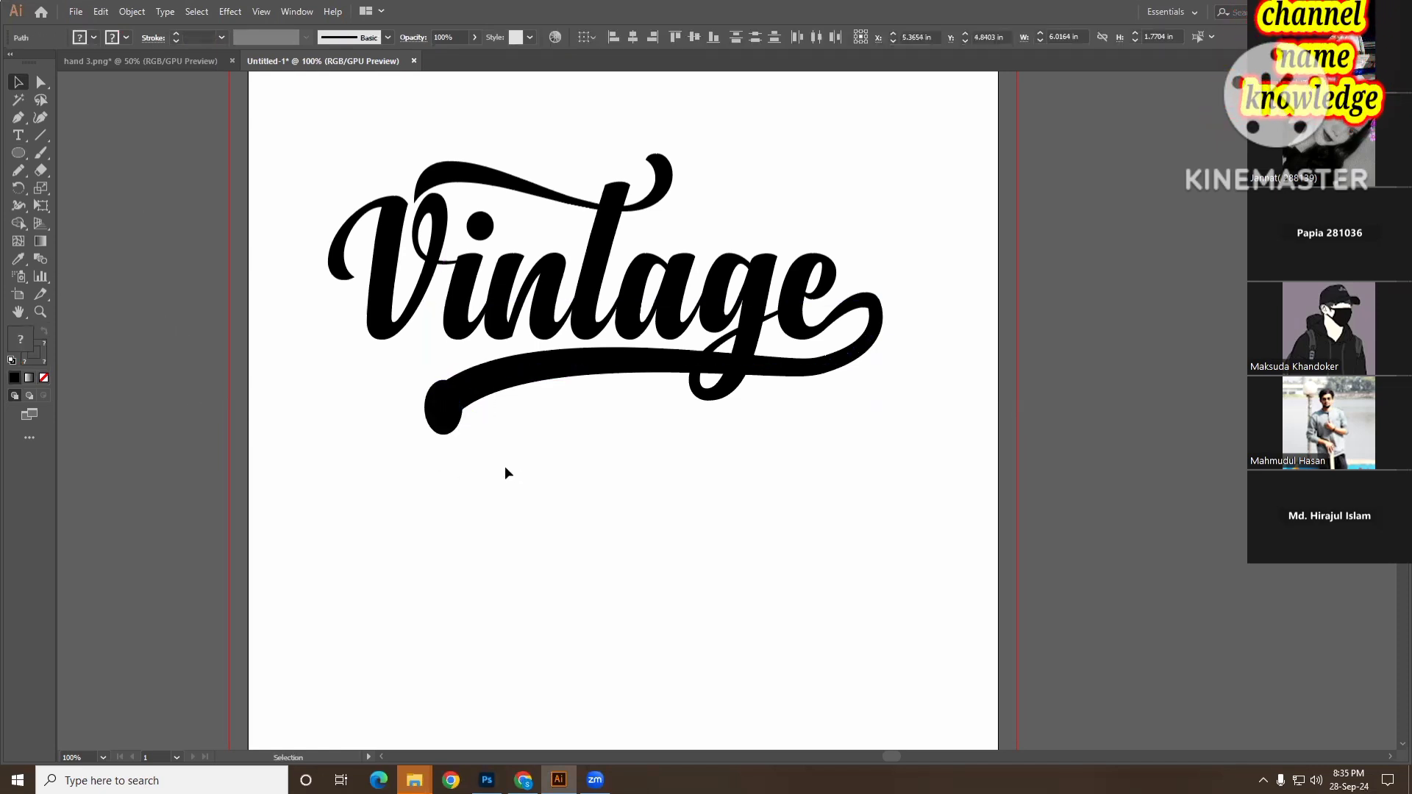
{"action": "key", "text": "ctrl+z"}
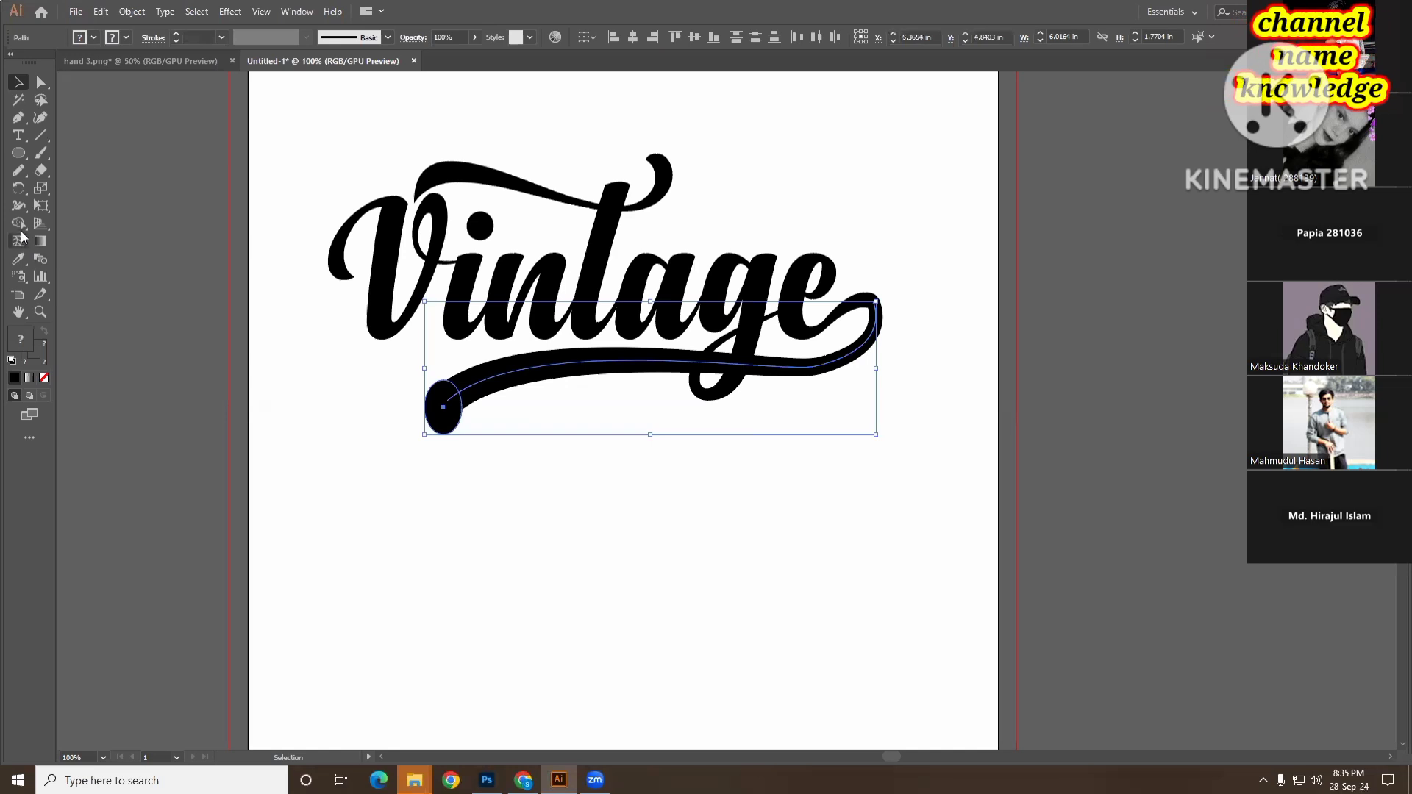
{"action": "left_click", "coordinate": [18, 223]}
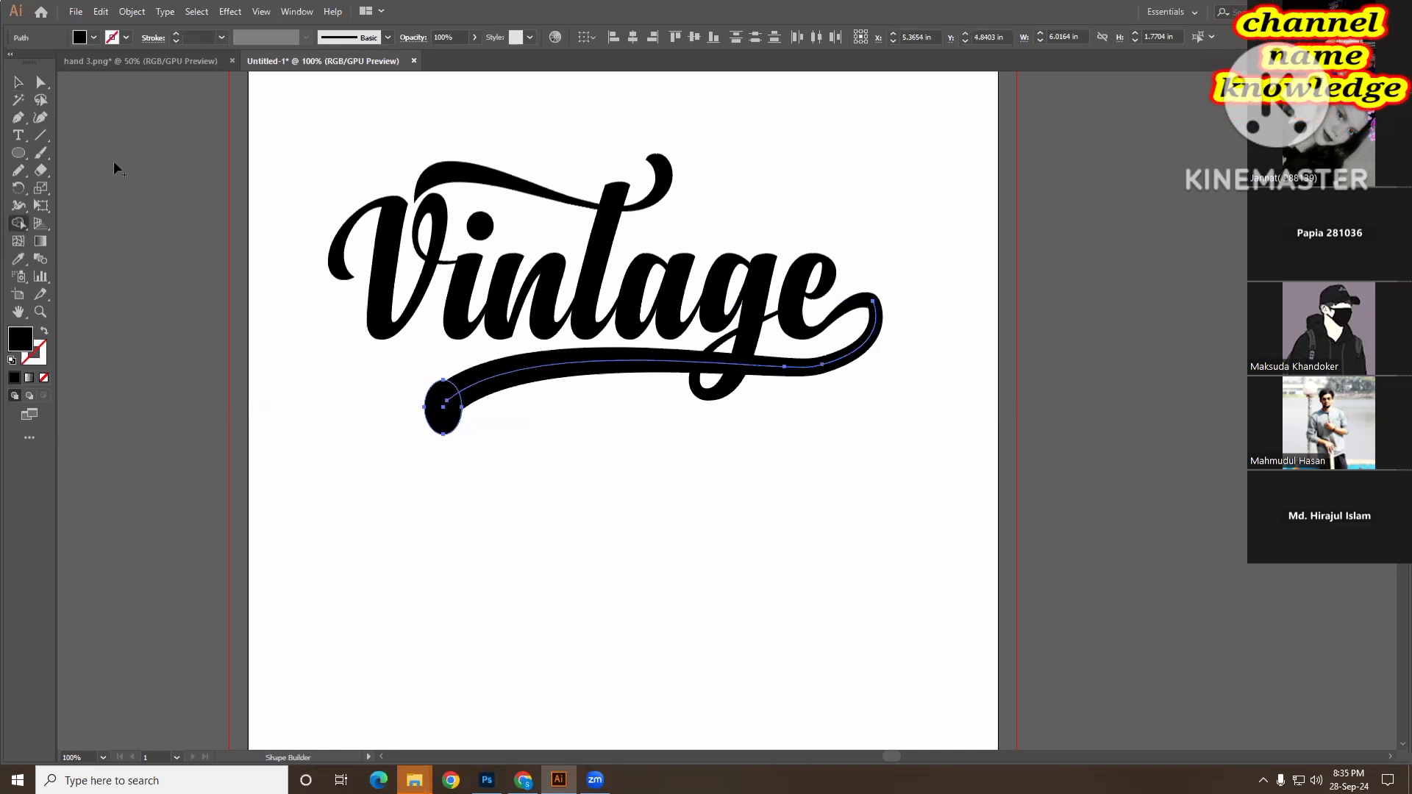
{"action": "left_click", "coordinate": [18, 82]}
{"action": "left_click", "coordinate": [520, 451]}
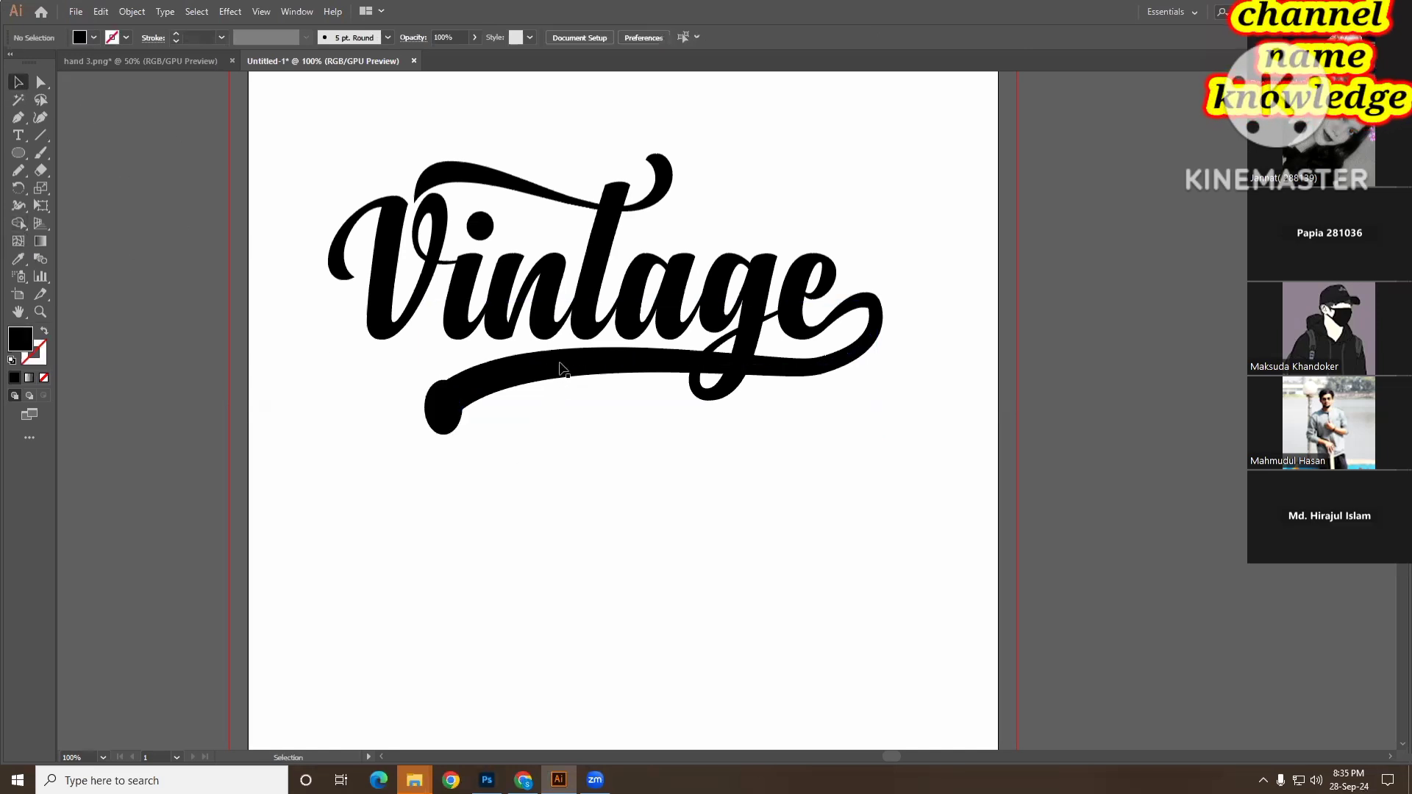
- Expand the appearance of the swash under the Vintage lettering together with the ellipse at its start
{"action": "left_click_drag", "start_coordinate": [425, 464], "coordinate": [531, 382]}
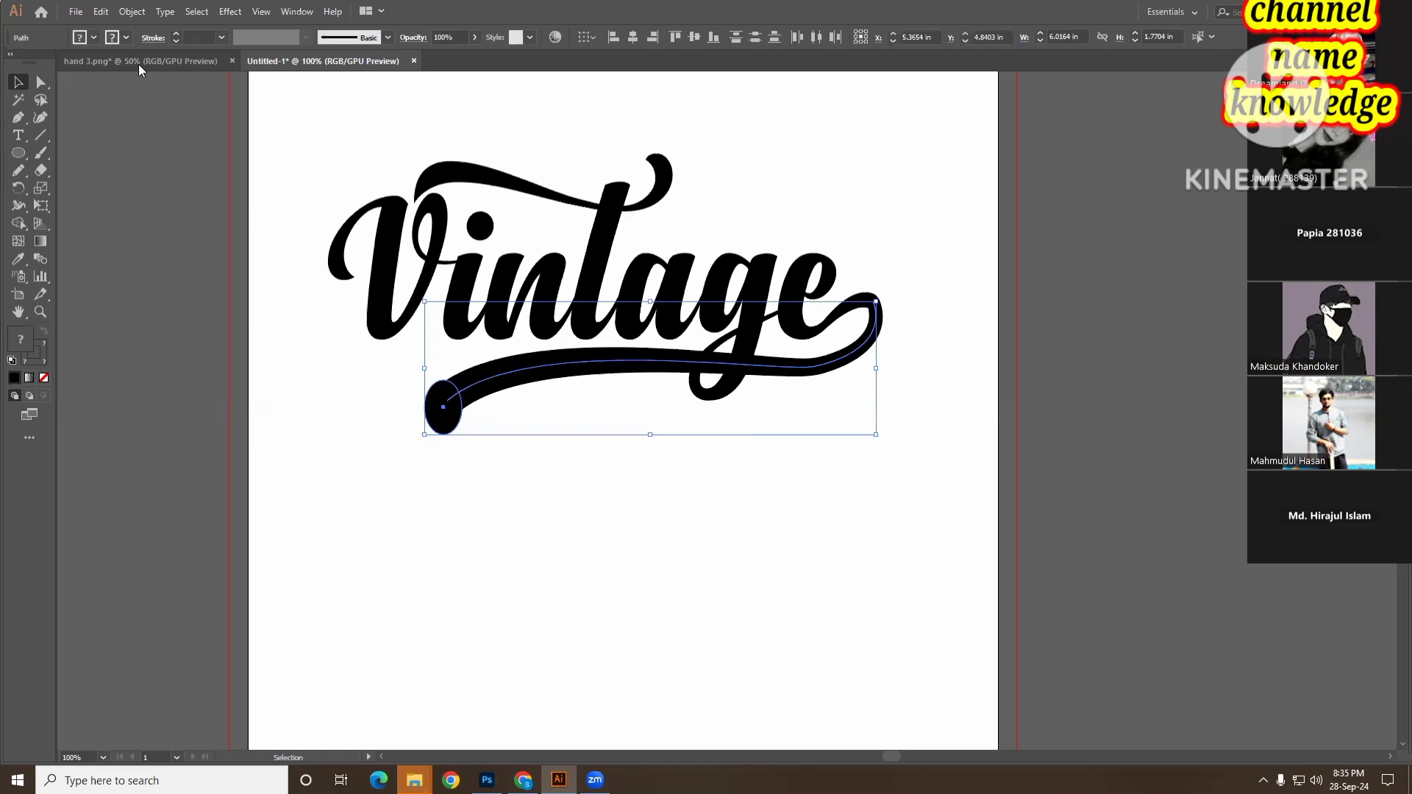
{"action": "left_click", "coordinate": [132, 11]}
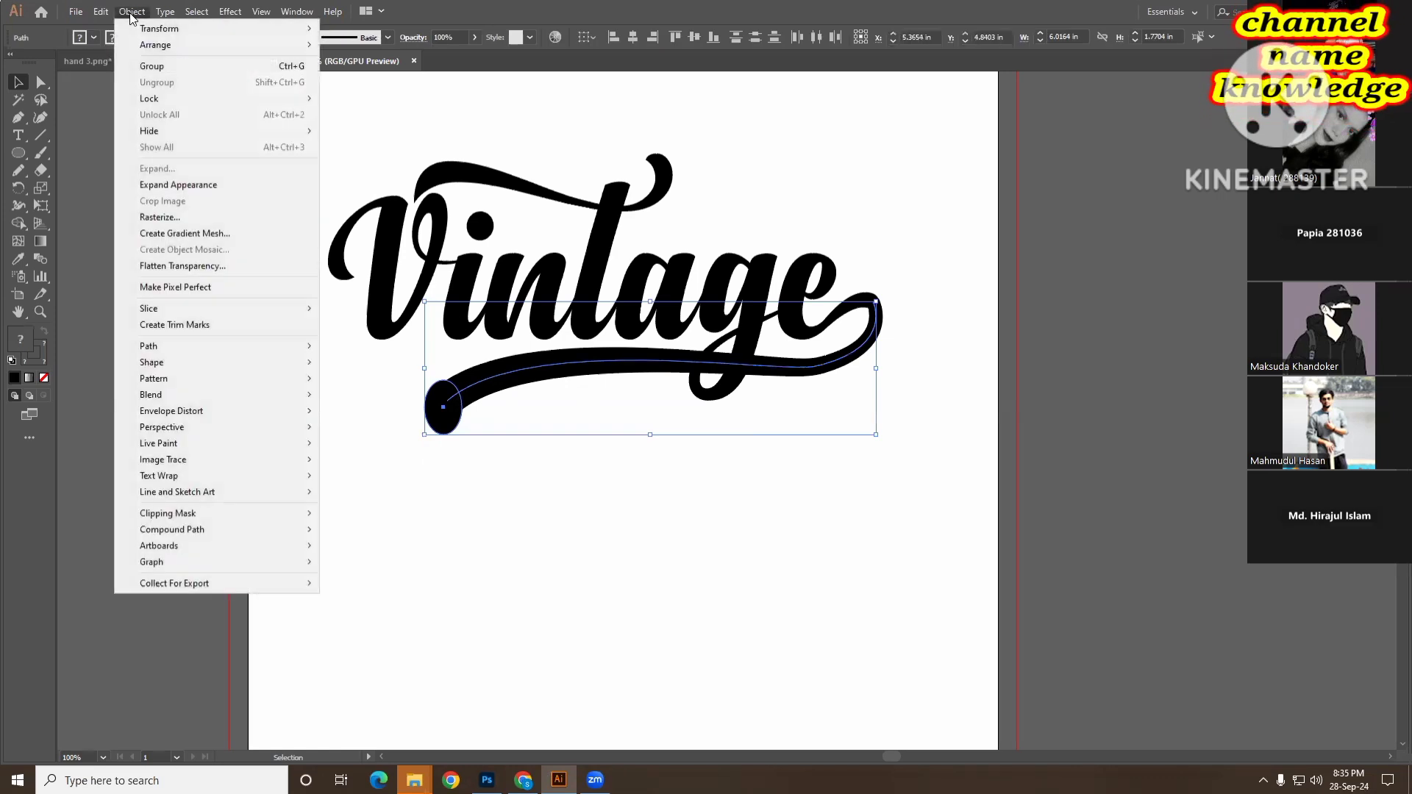
{"action": "left_click", "coordinate": [200, 185]}
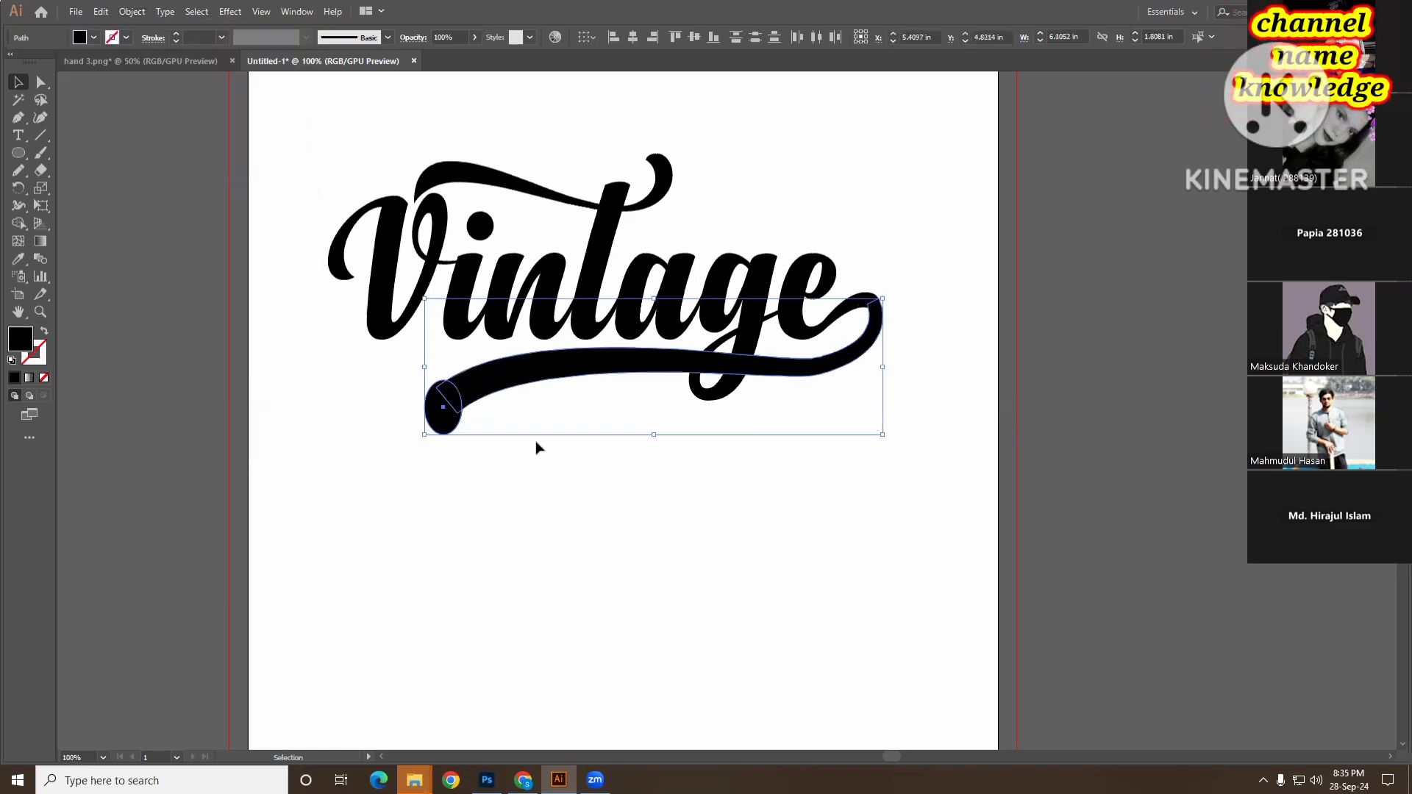
- Cut the ellipse away from the start of the underline swash with Shape Builder, leaving a concave end, and deselect
{"action": "left_click", "coordinate": [18, 223]}
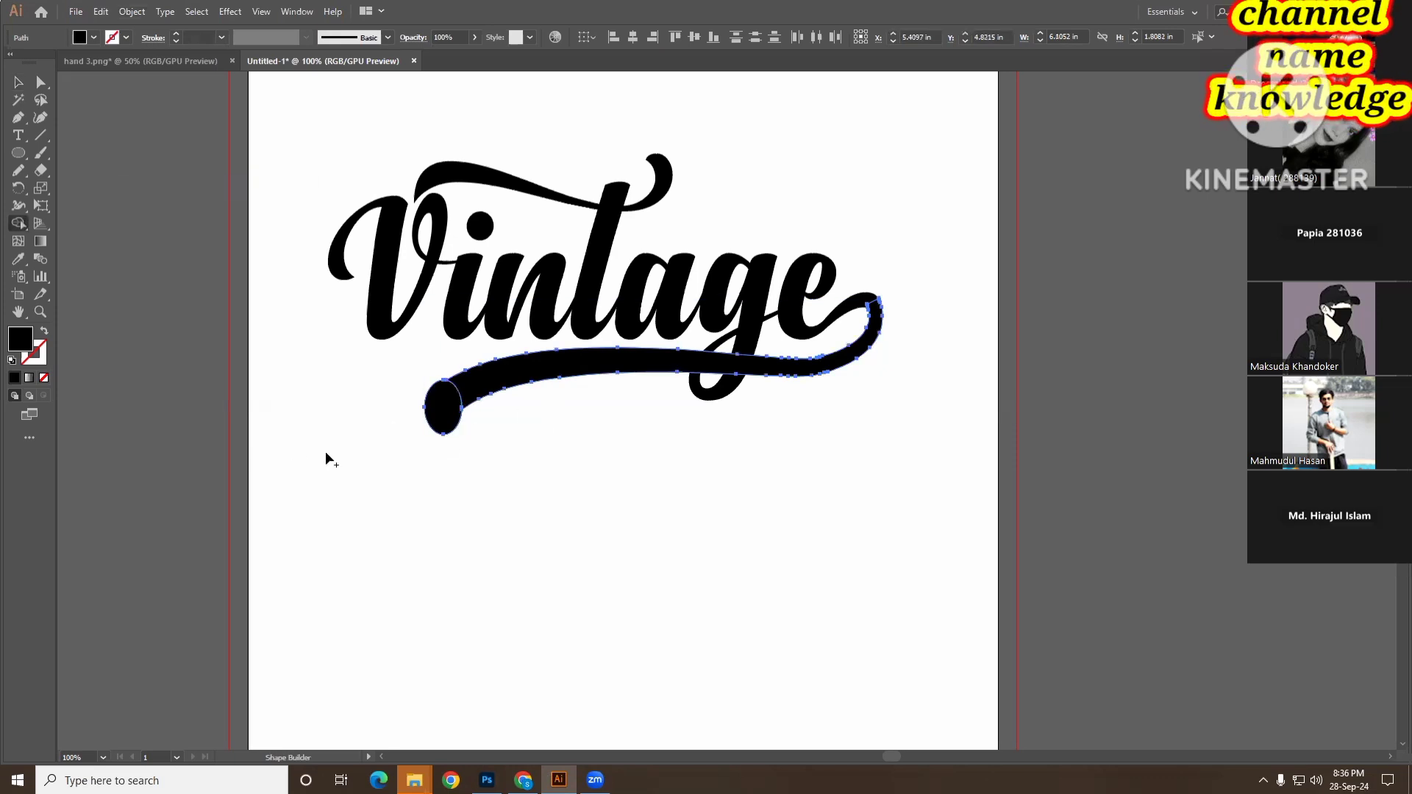
{"action": "key", "text": "super"}
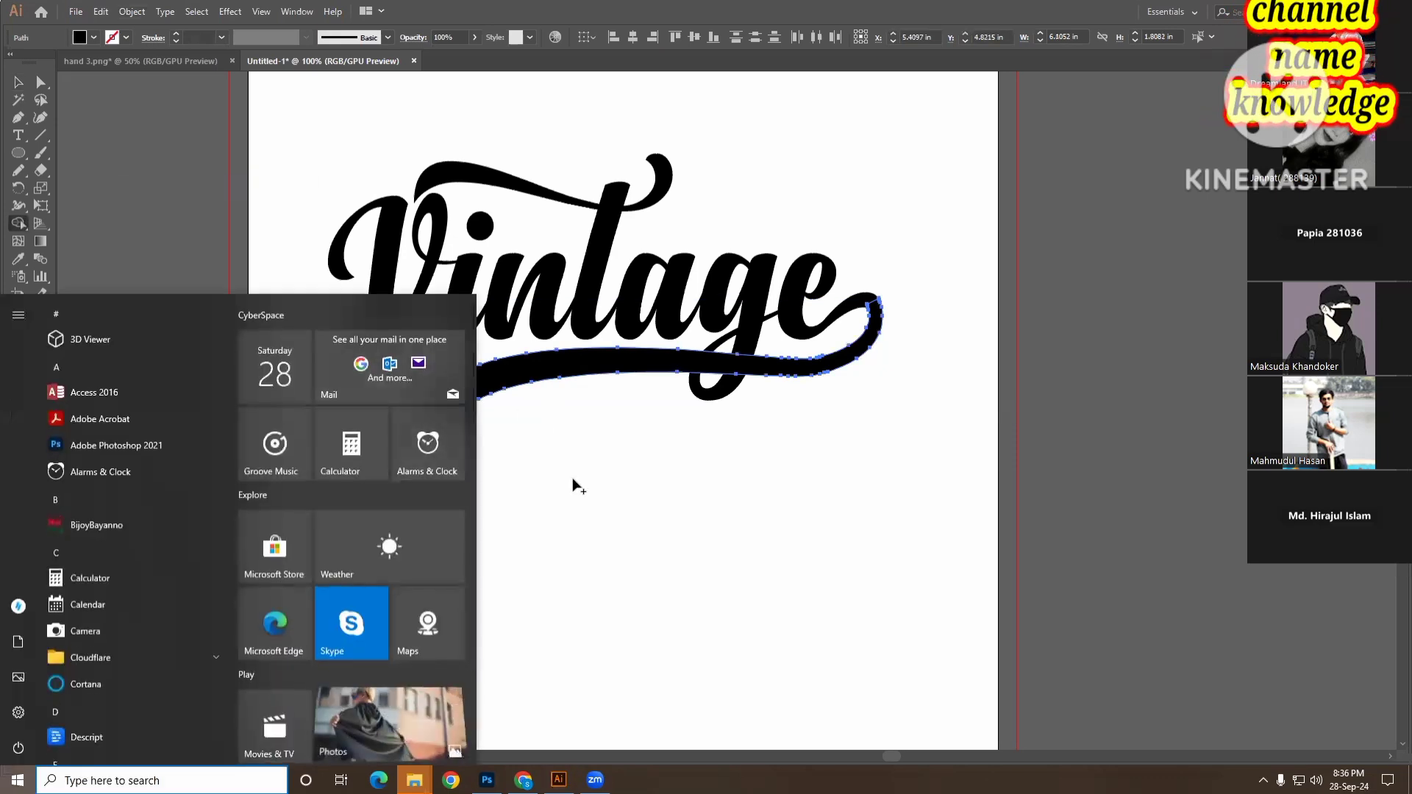
{"action": "left_click", "coordinate": [544, 470]}
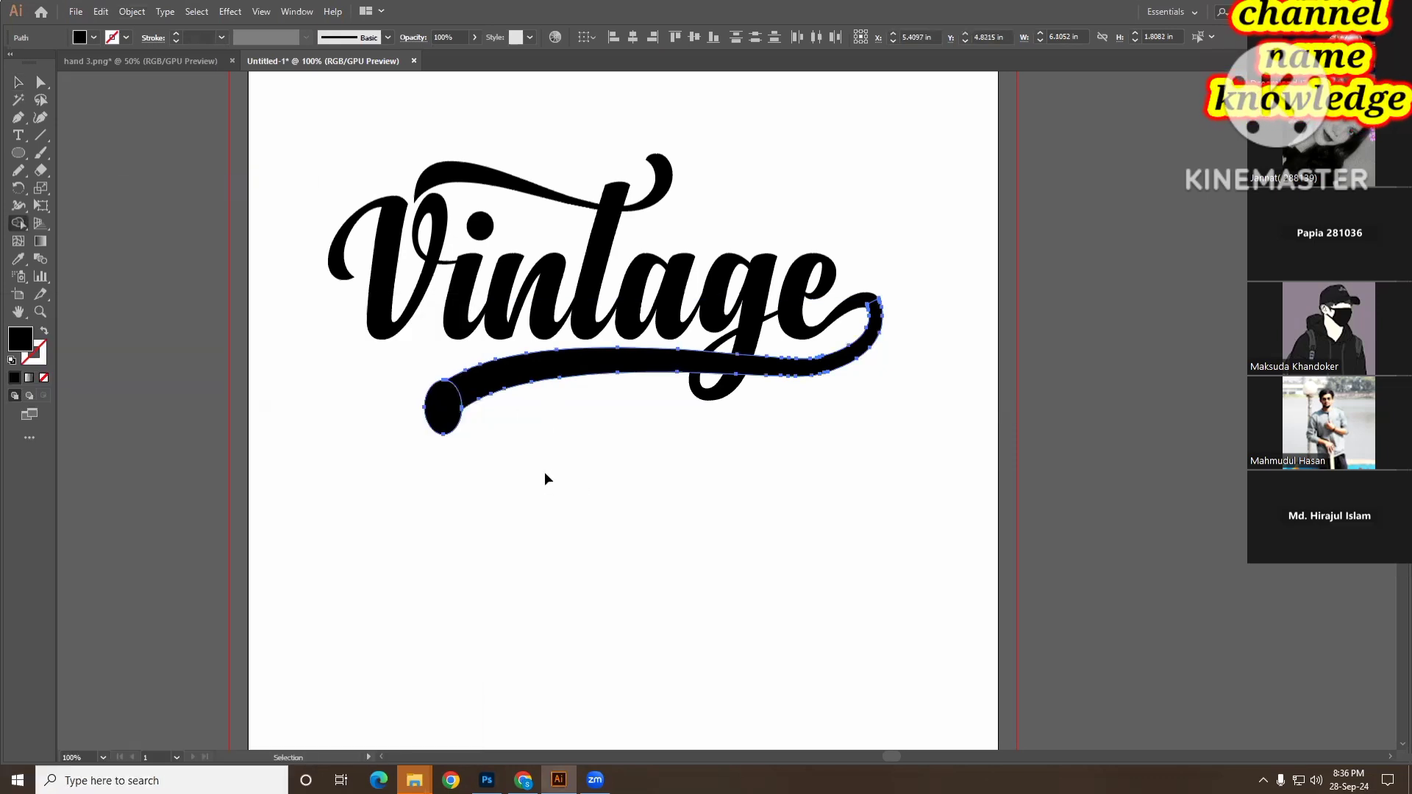
{"action": "left_click", "coordinate": [443, 408], "text": "alt"}
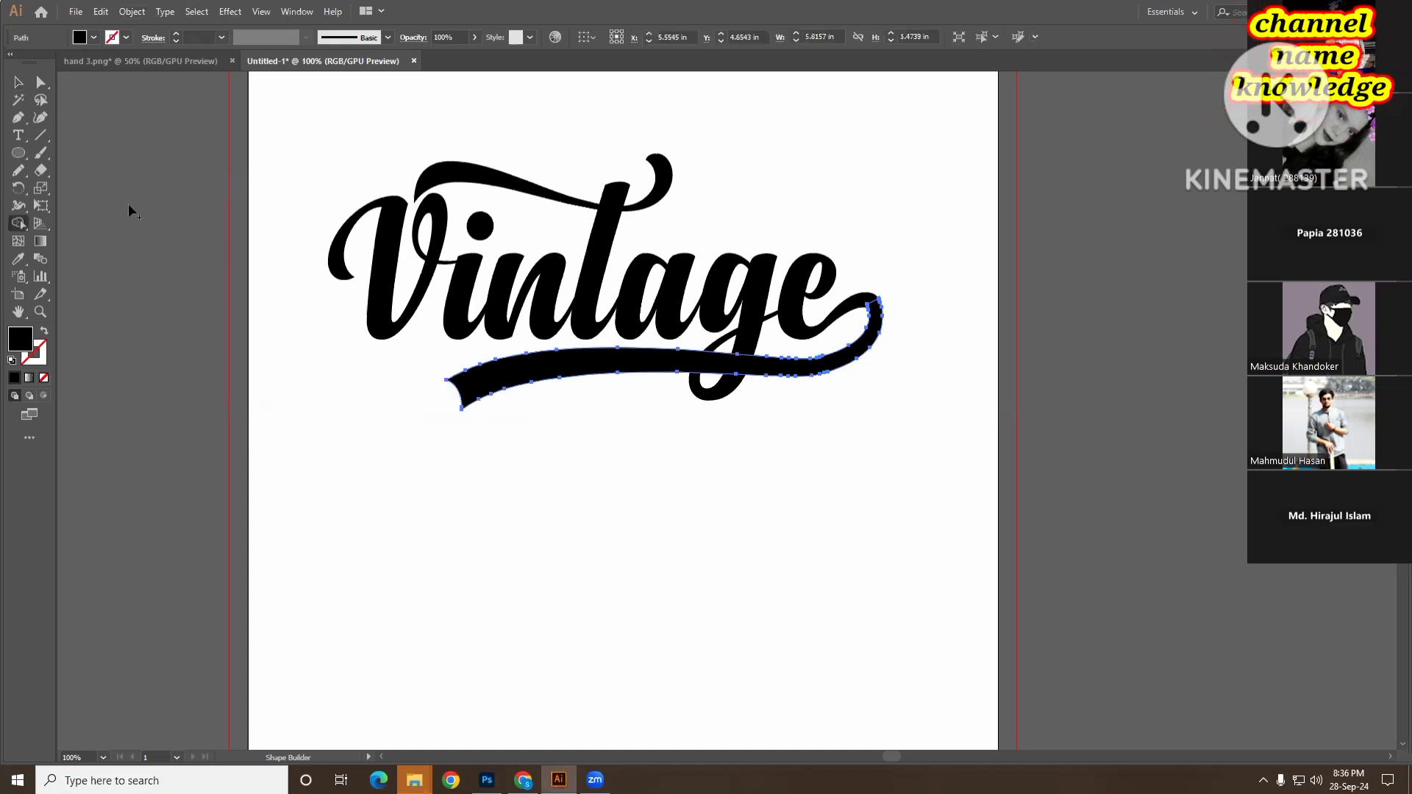
{"action": "left_click", "coordinate": [19, 82]}
{"action": "left_click", "coordinate": [479, 489]}
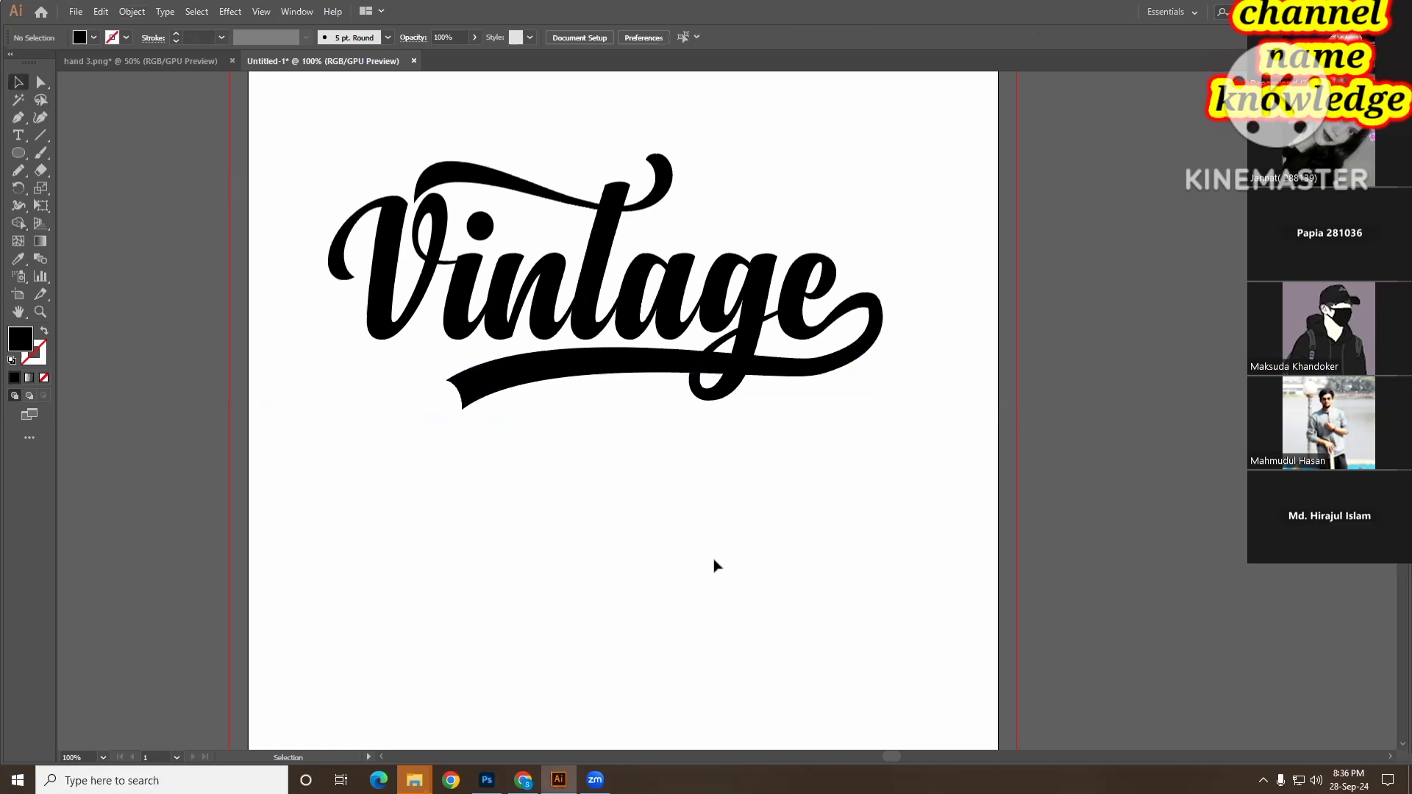
{"action": "scroll", "coordinate": [717, 567], "scroll_direction": "up", "scroll_amount": 2}
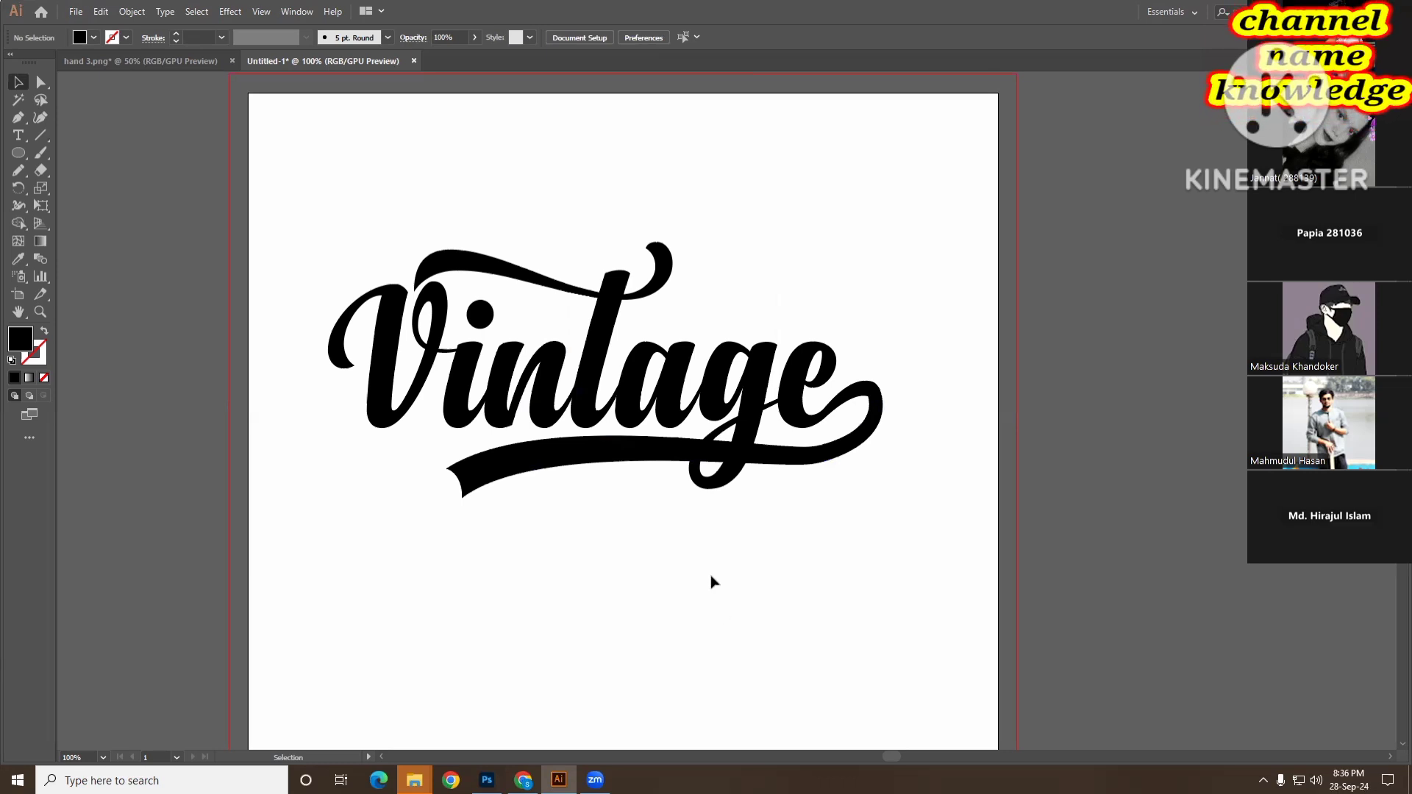
{"action": "scroll", "coordinate": [711, 582], "scroll_direction": "up", "scroll_amount": 2}
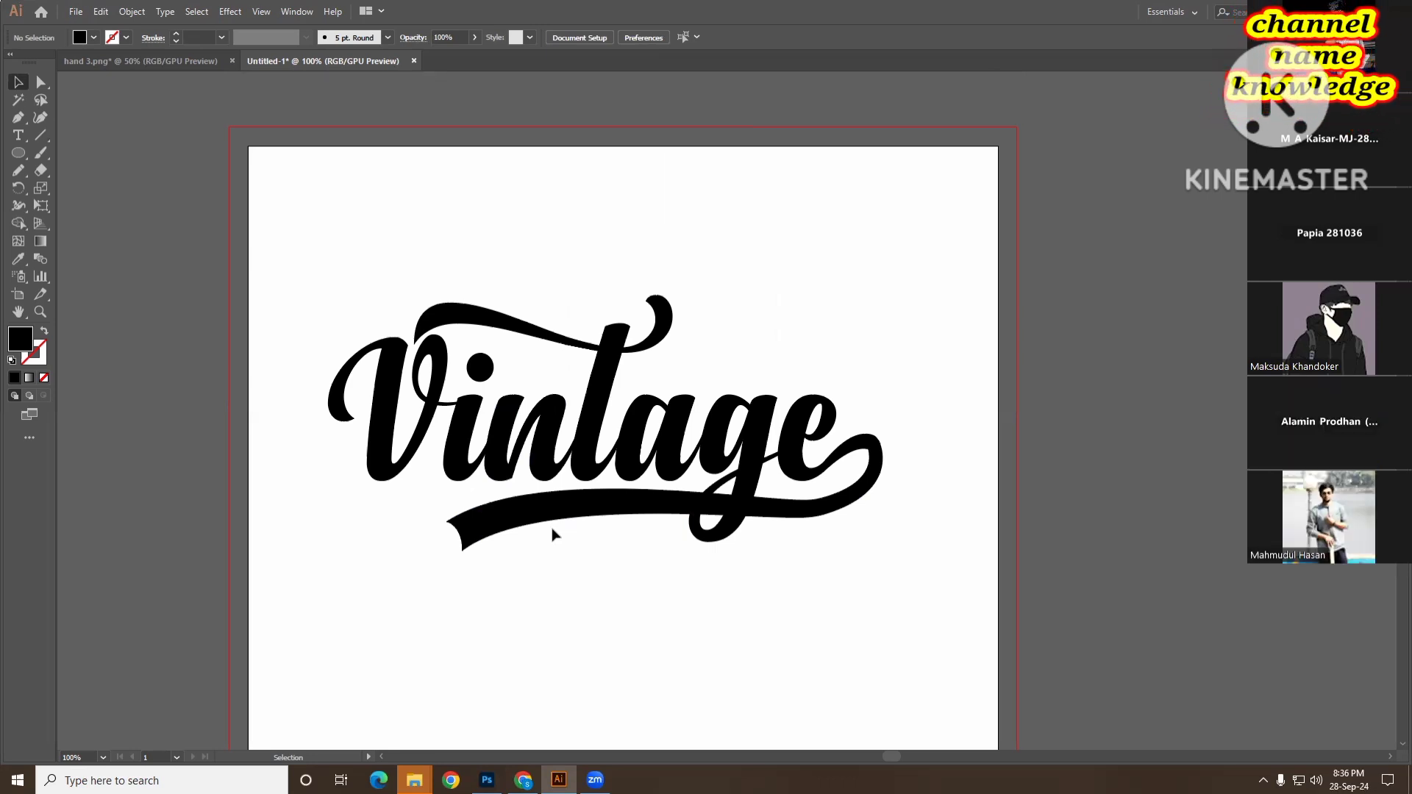
{"action": "scroll", "coordinate": [890, 421], "scroll_direction": "down", "scroll_amount": 1}
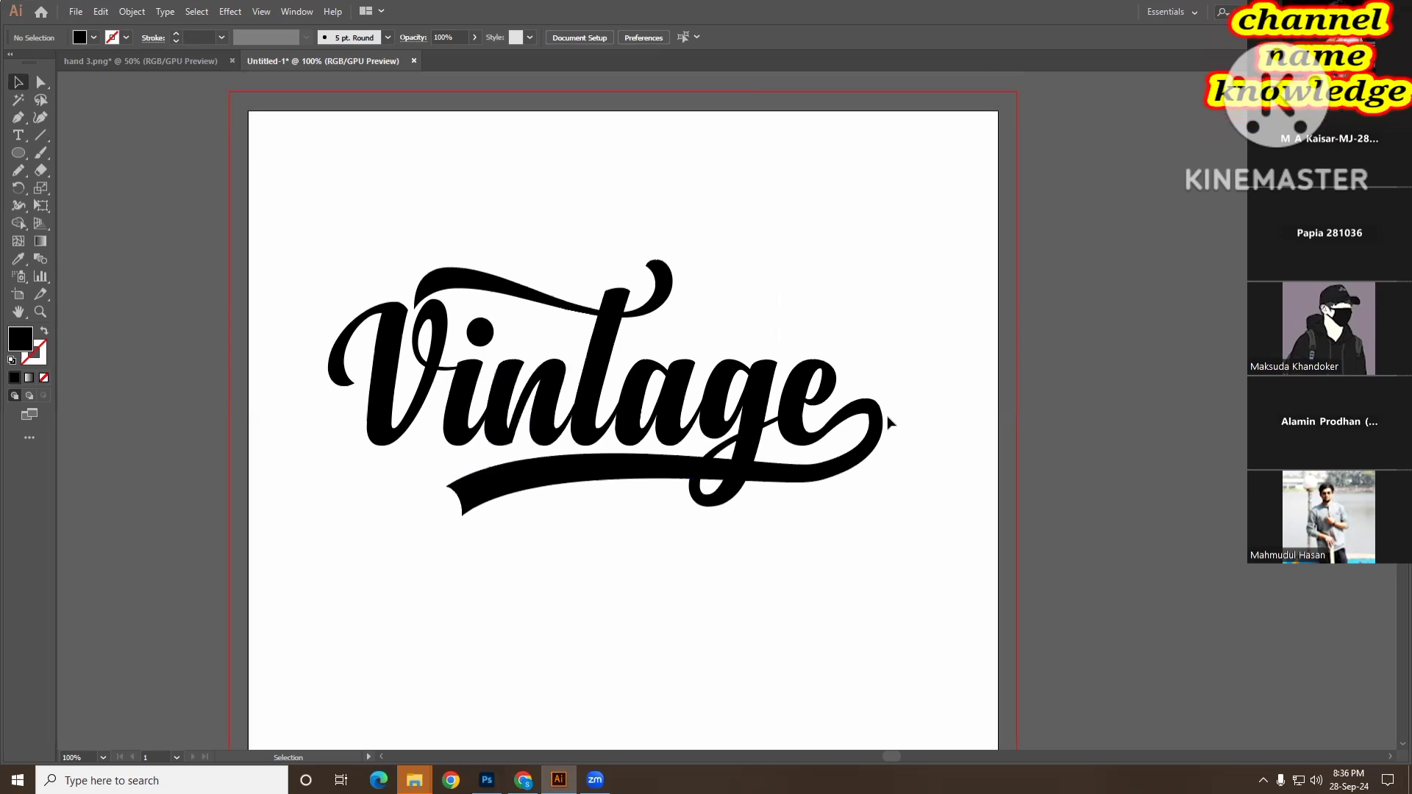
{"action": "scroll", "coordinate": [889, 420], "scroll_direction": "up", "scroll_amount": 1}
{"action": "scroll", "coordinate": [888, 423], "scroll_direction": "left", "scroll_amount": 2}
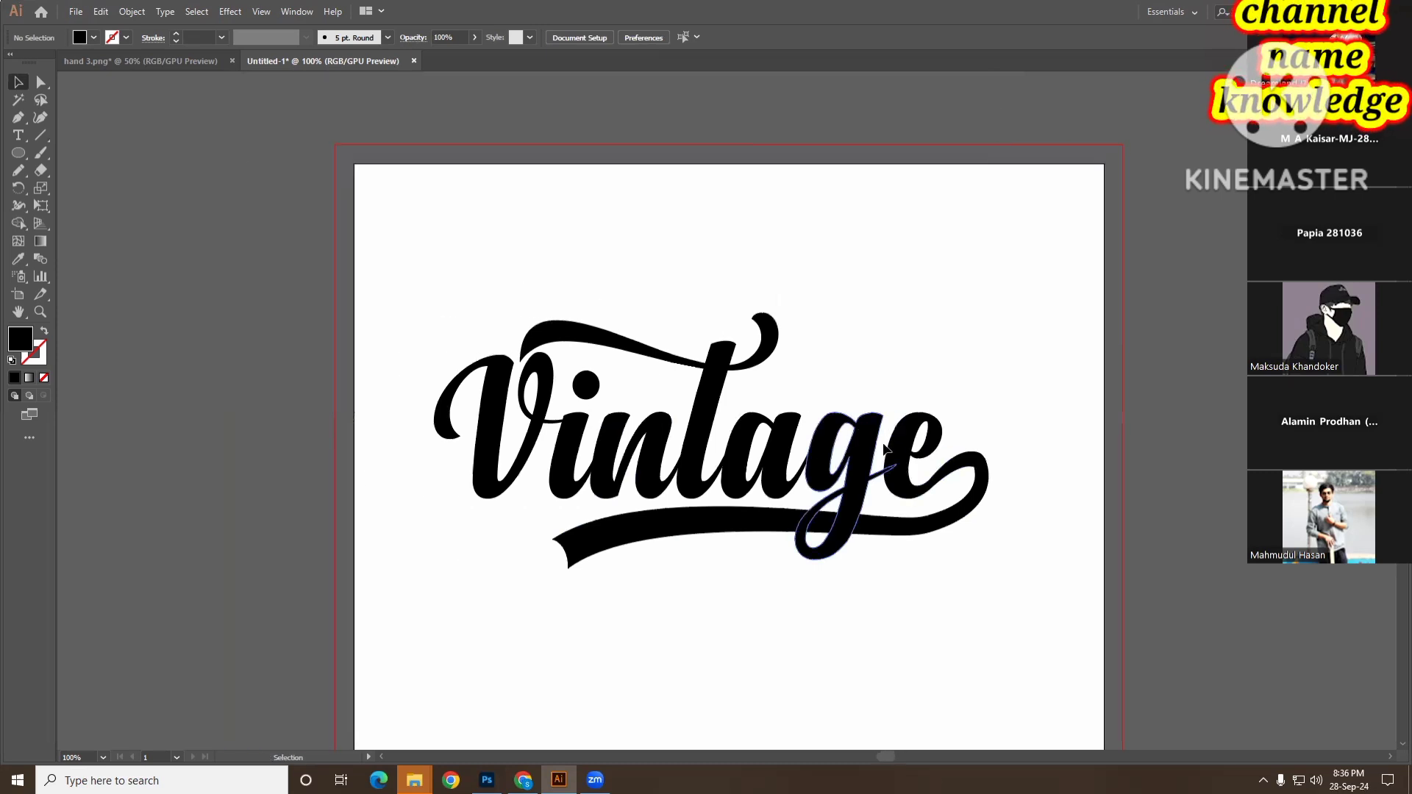
{"action": "scroll", "coordinate": [978, 453], "scroll_direction": "down", "scroll_amount": 2}
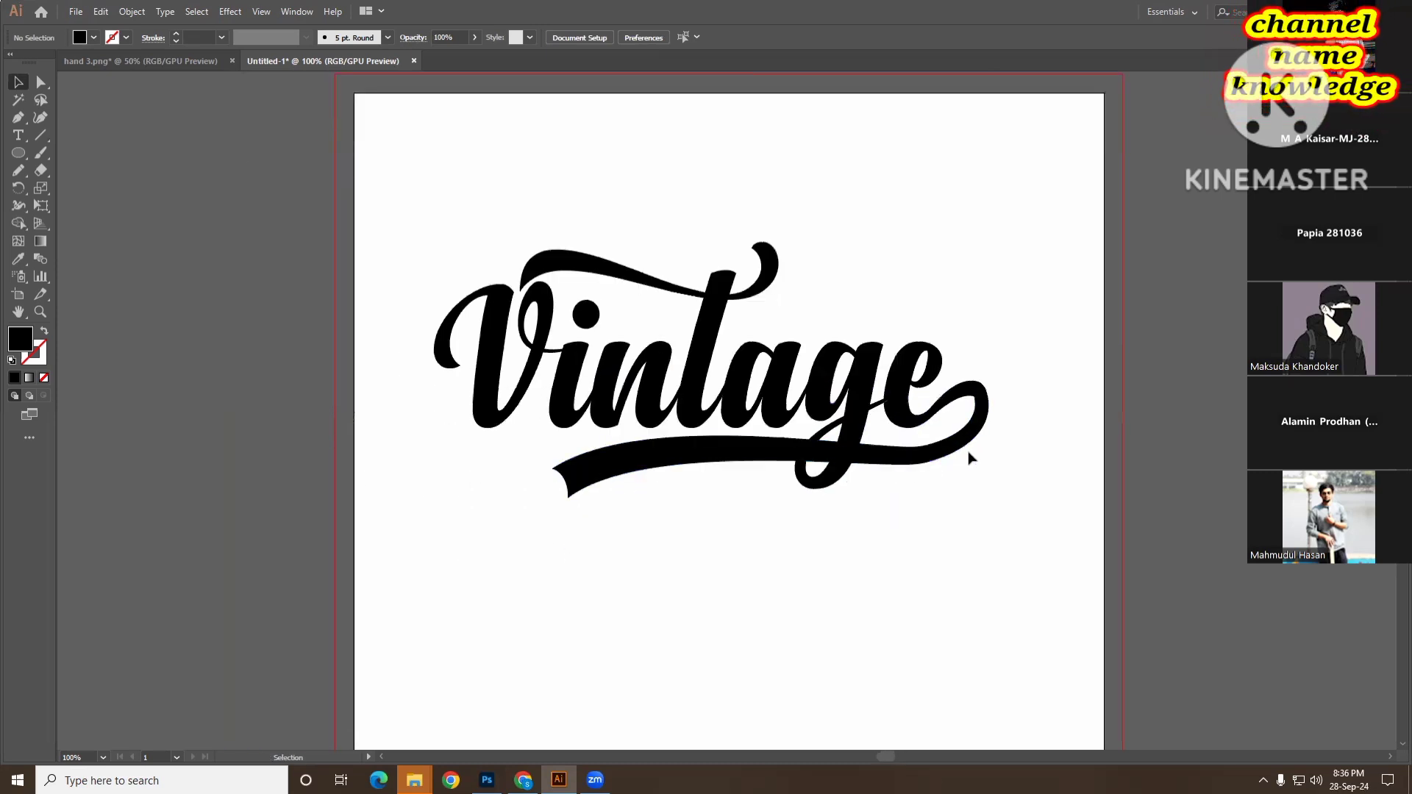
{"action": "left_click", "coordinate": [737, 385]}
{"action": "left_click", "coordinate": [955, 599]}
{"action": "left_click", "coordinate": [735, 451]}
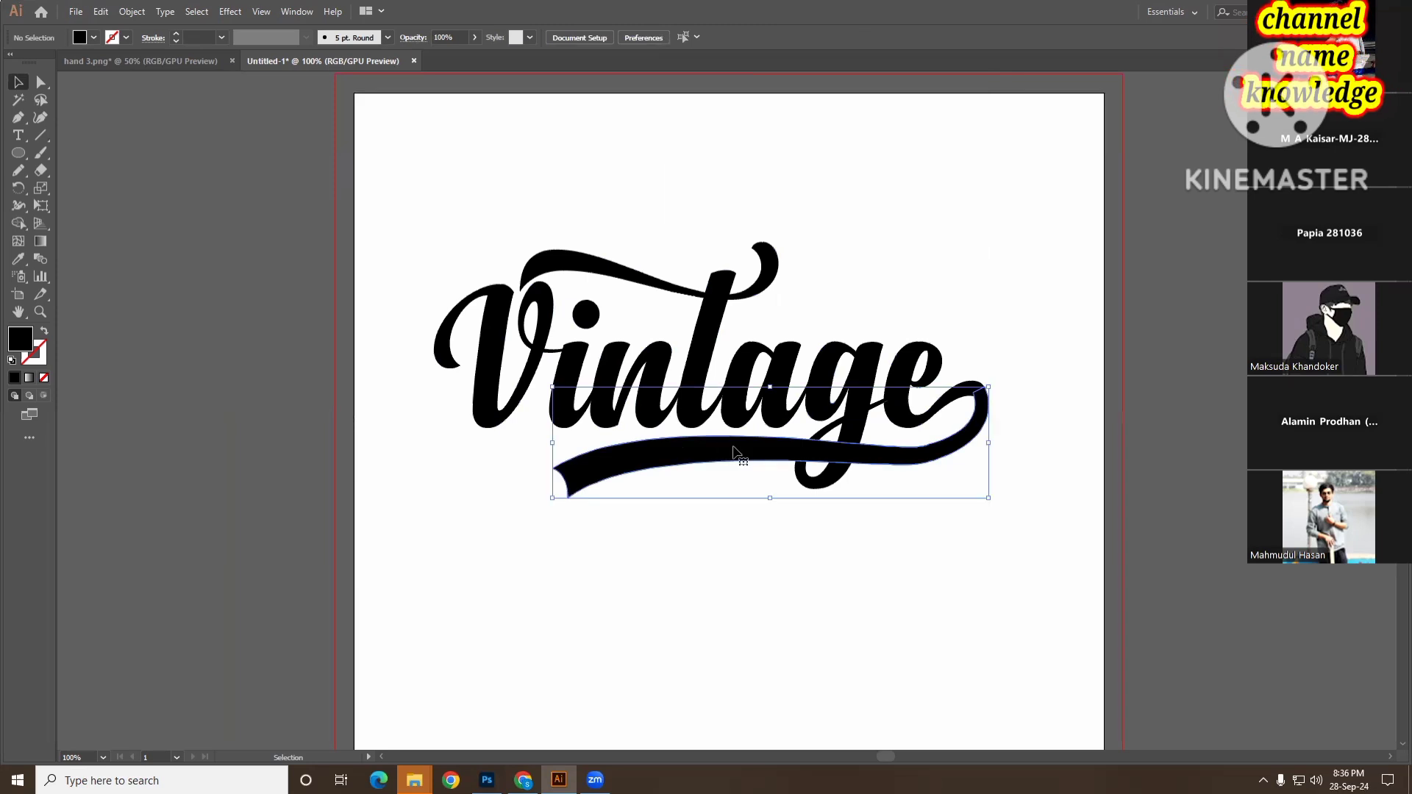
{"action": "left_click", "coordinate": [592, 183]}
- Open the Offset Path settings for the complete Vintage artwork and cancel them without applying an offset
{"action": "left_click_drag", "start_coordinate": [537, 176], "coordinate": [986, 555]}
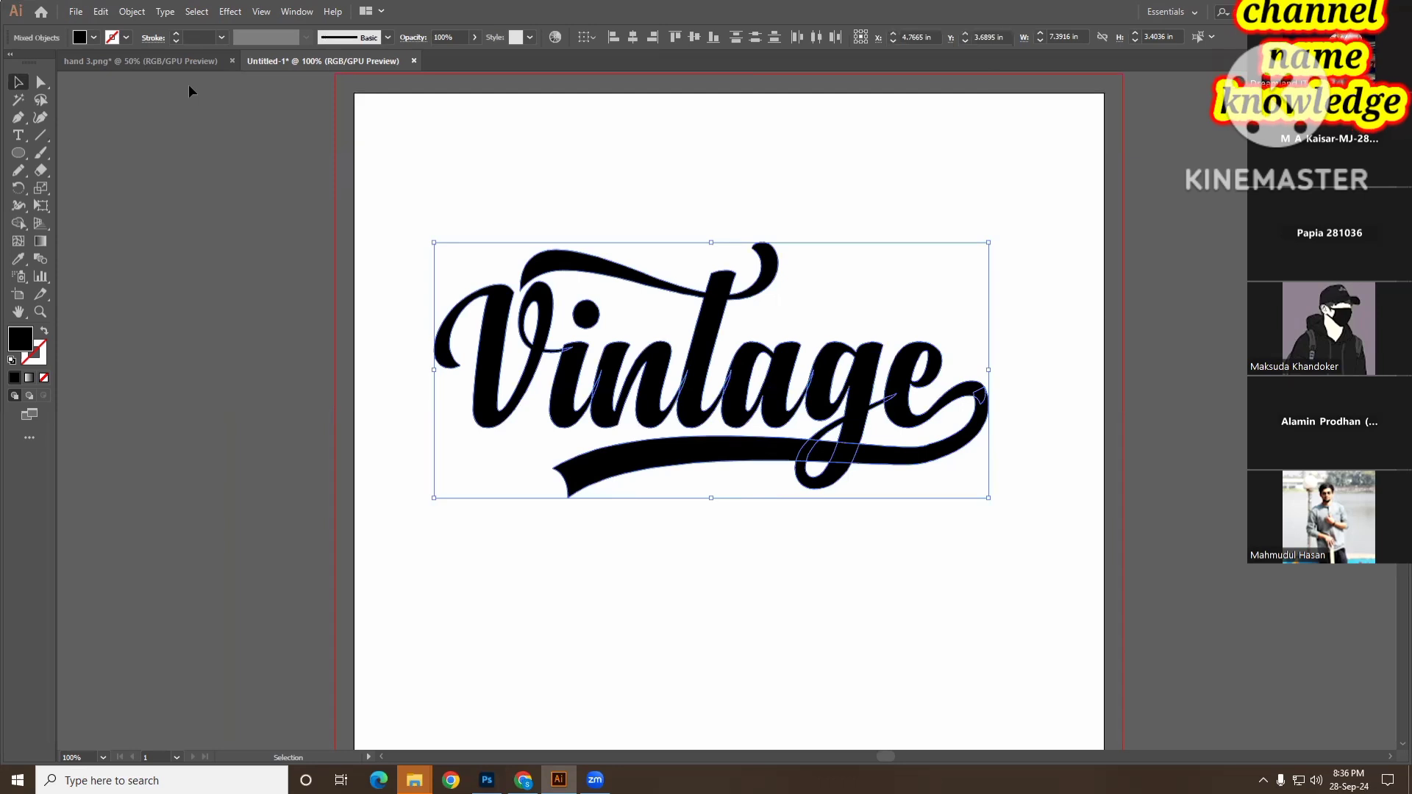
{"action": "left_click", "coordinate": [130, 12]}
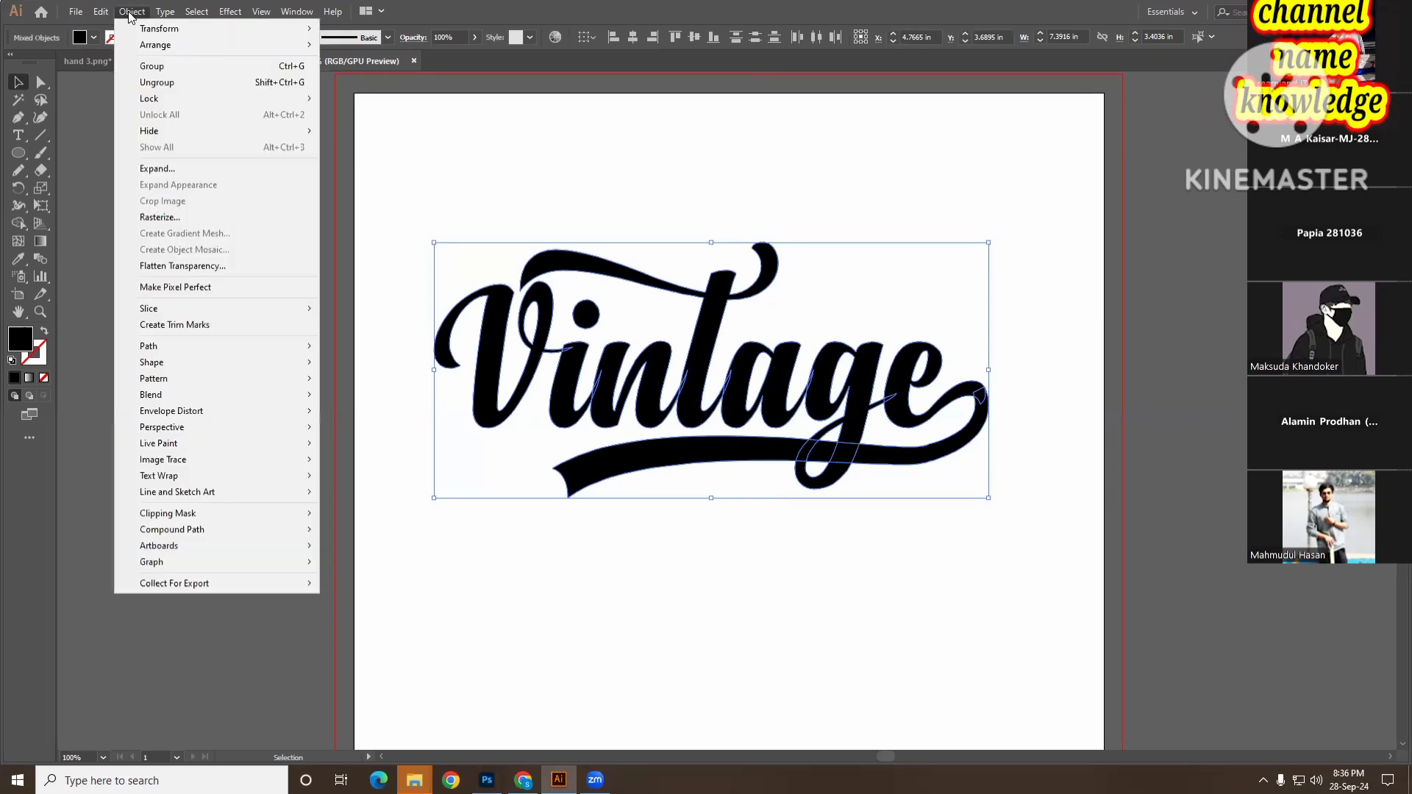
{"action": "mouse_move", "coordinate": [217, 353]}
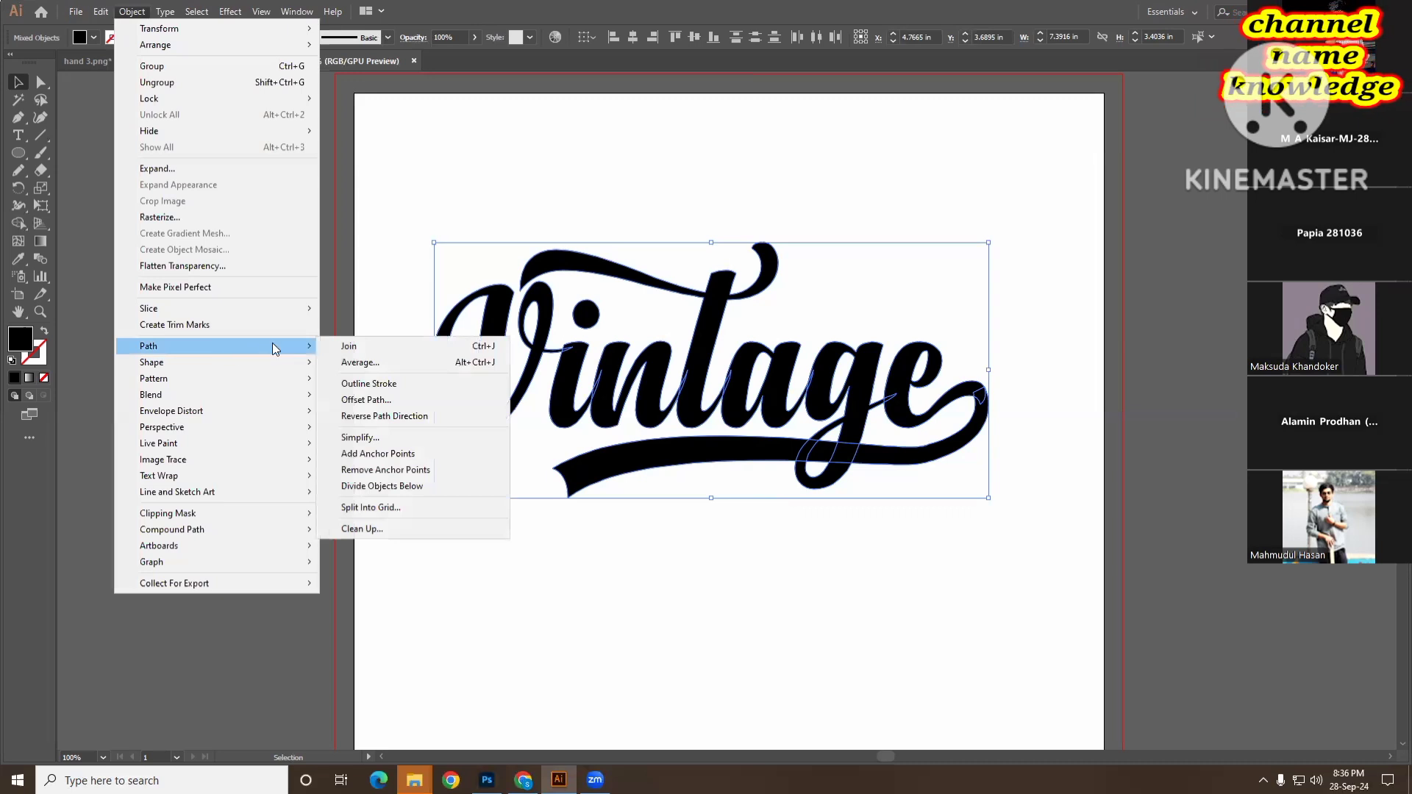
{"action": "left_click", "coordinate": [693, 662]}
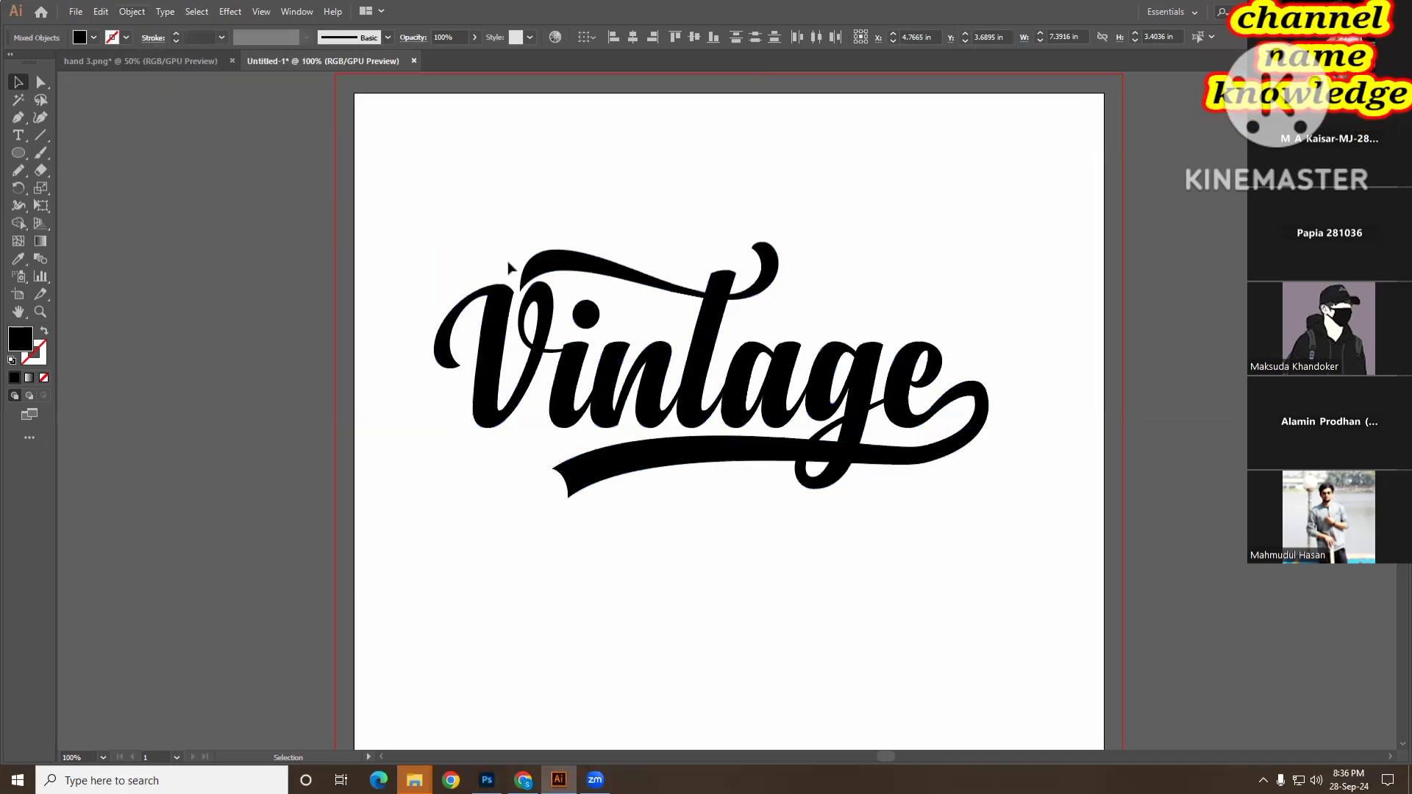
{"action": "left_click_drag", "start_coordinate": [444, 196], "coordinate": [1052, 572]}
{"action": "left_click", "coordinate": [134, 11]}
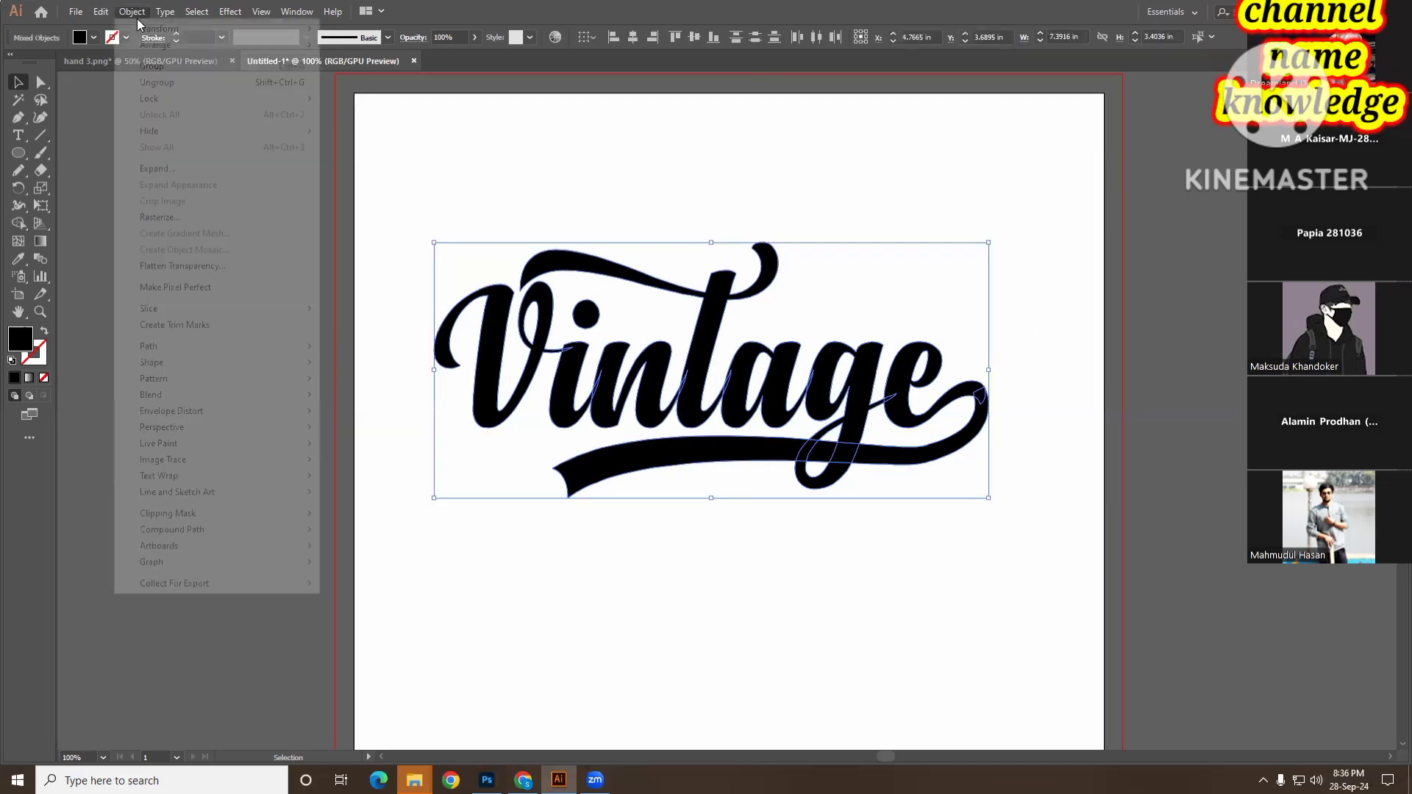
{"action": "mouse_move", "coordinate": [215, 348]}
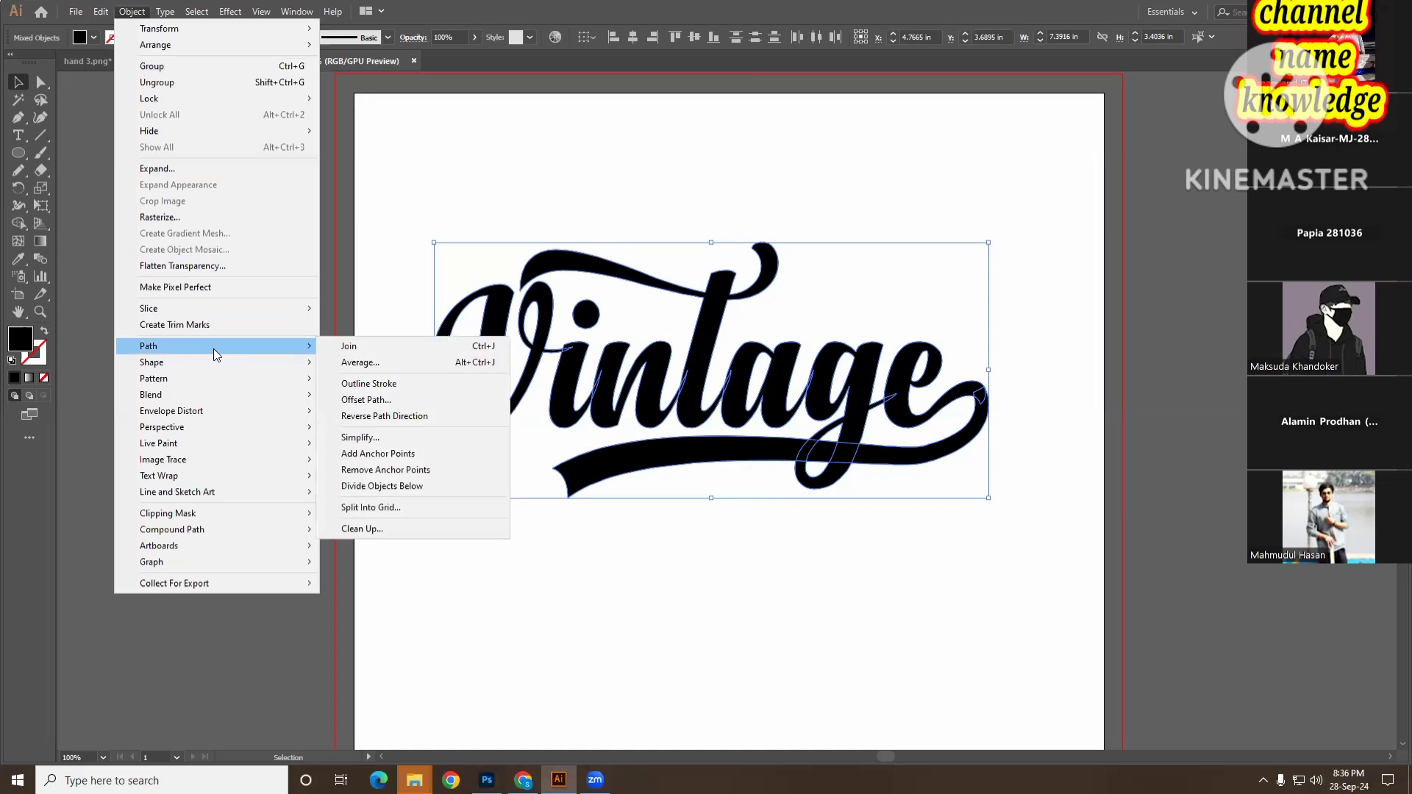
{"action": "left_click", "coordinate": [400, 402]}
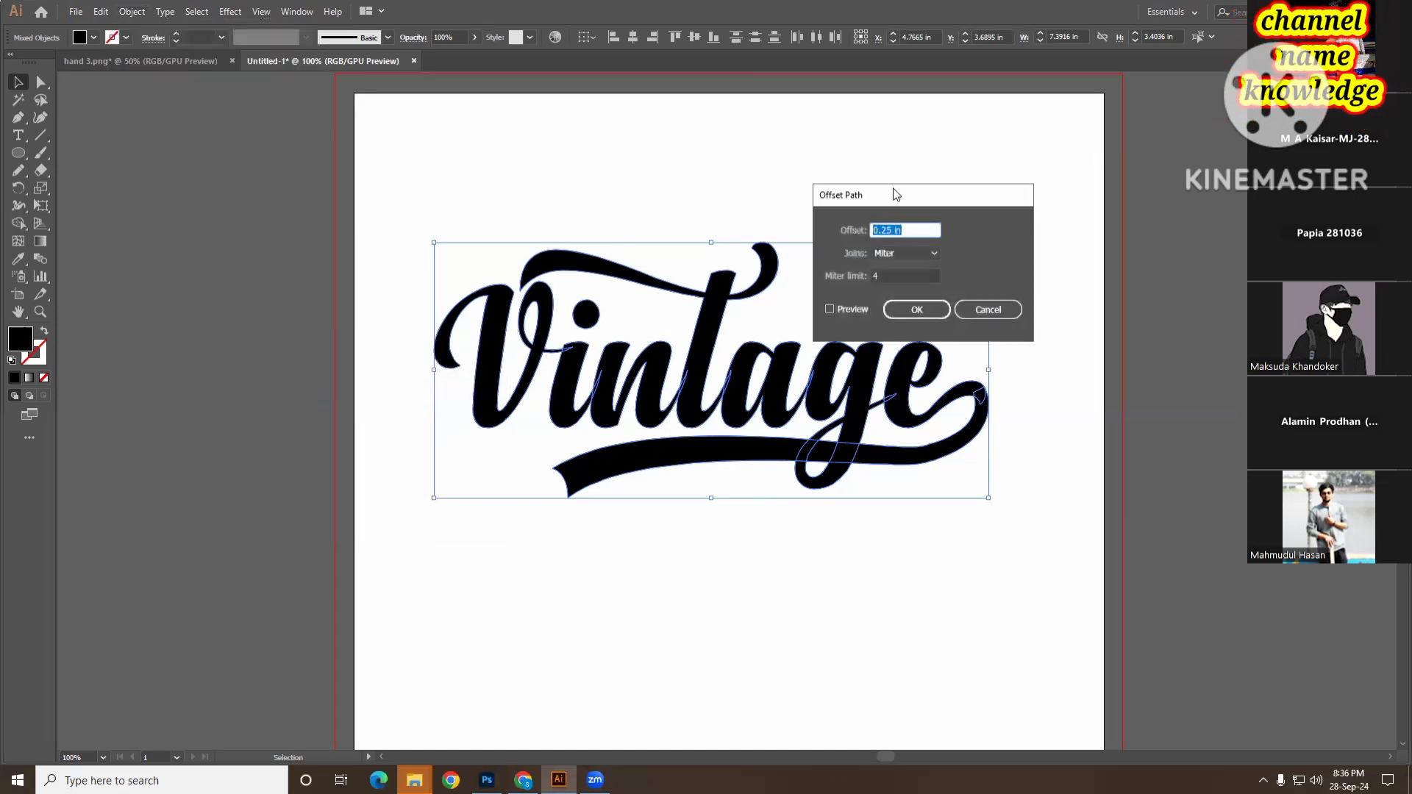
{"action": "left_click_drag", "start_coordinate": [896, 194], "coordinate": [253, 181]}
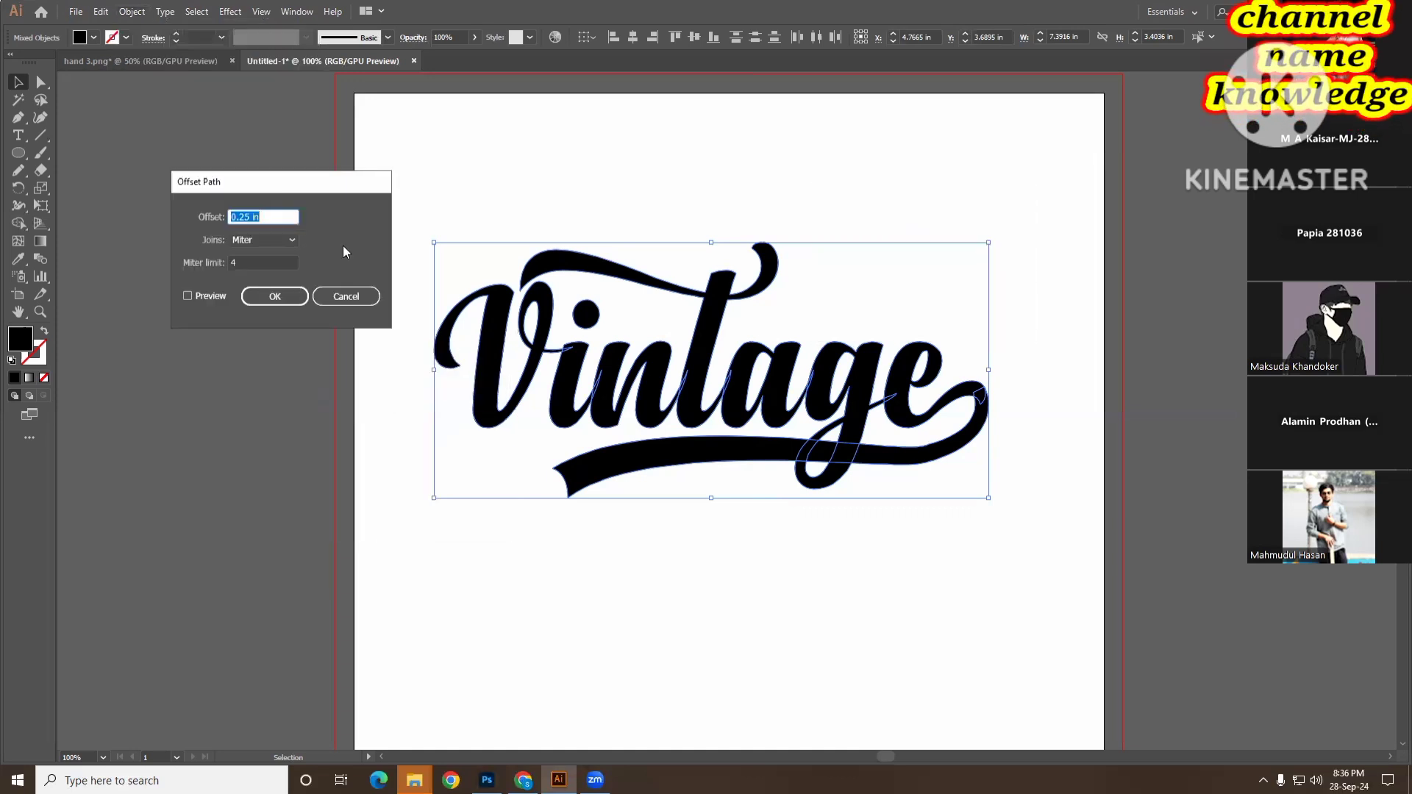
{"action": "left_click", "coordinate": [346, 297]}
{"action": "left_click", "coordinate": [812, 529]}
- Draw an ellipse on the empty canvas beside the artboard and enlarge it from its centre to about 3.23 × 3.08 in
{"action": "scroll", "coordinate": [669, 432], "scroll_direction": "left", "scroll_amount": 5}
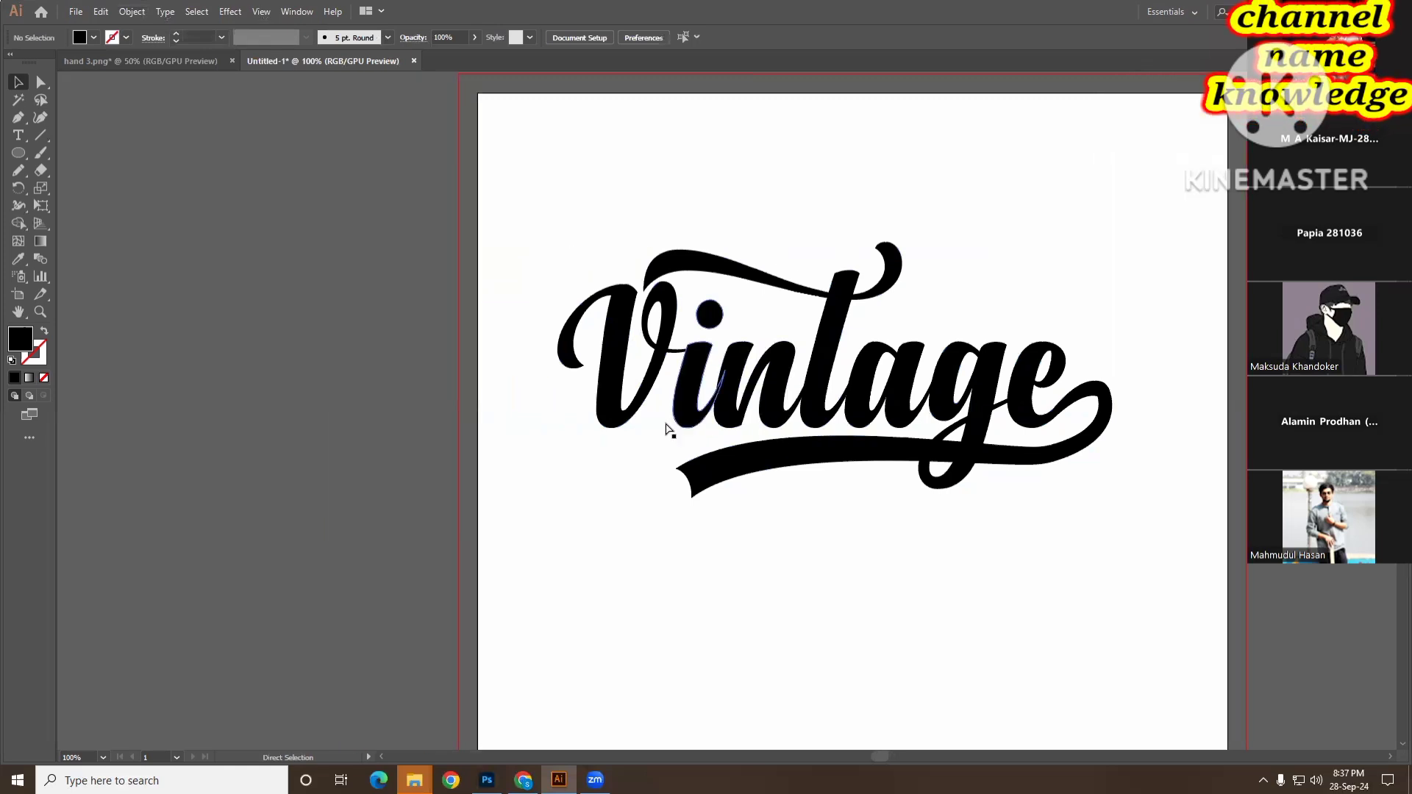
{"action": "left_click", "coordinate": [18, 153]}
{"action": "left_click_drag", "start_coordinate": [184, 172], "coordinate": [395, 373]}
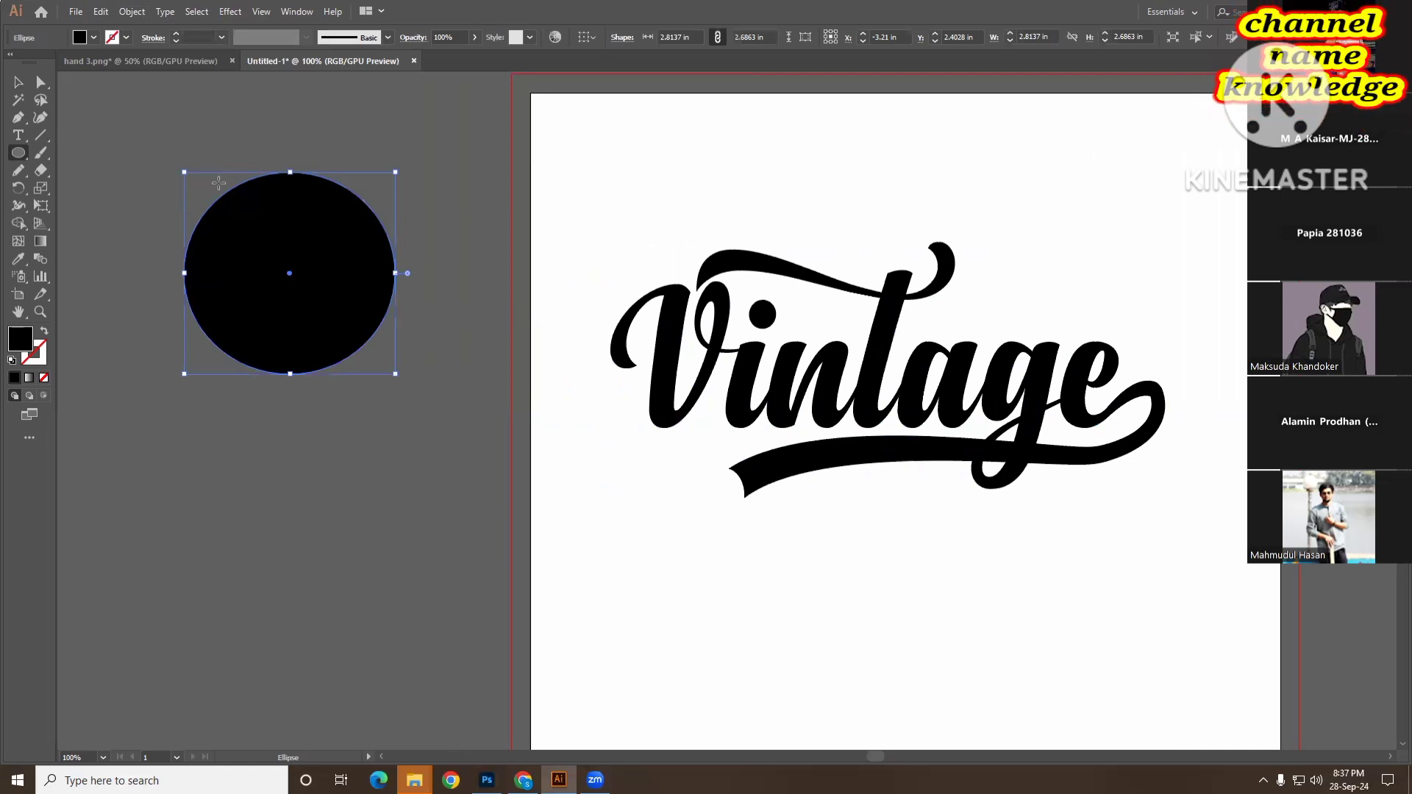
{"action": "key", "text": "v"}
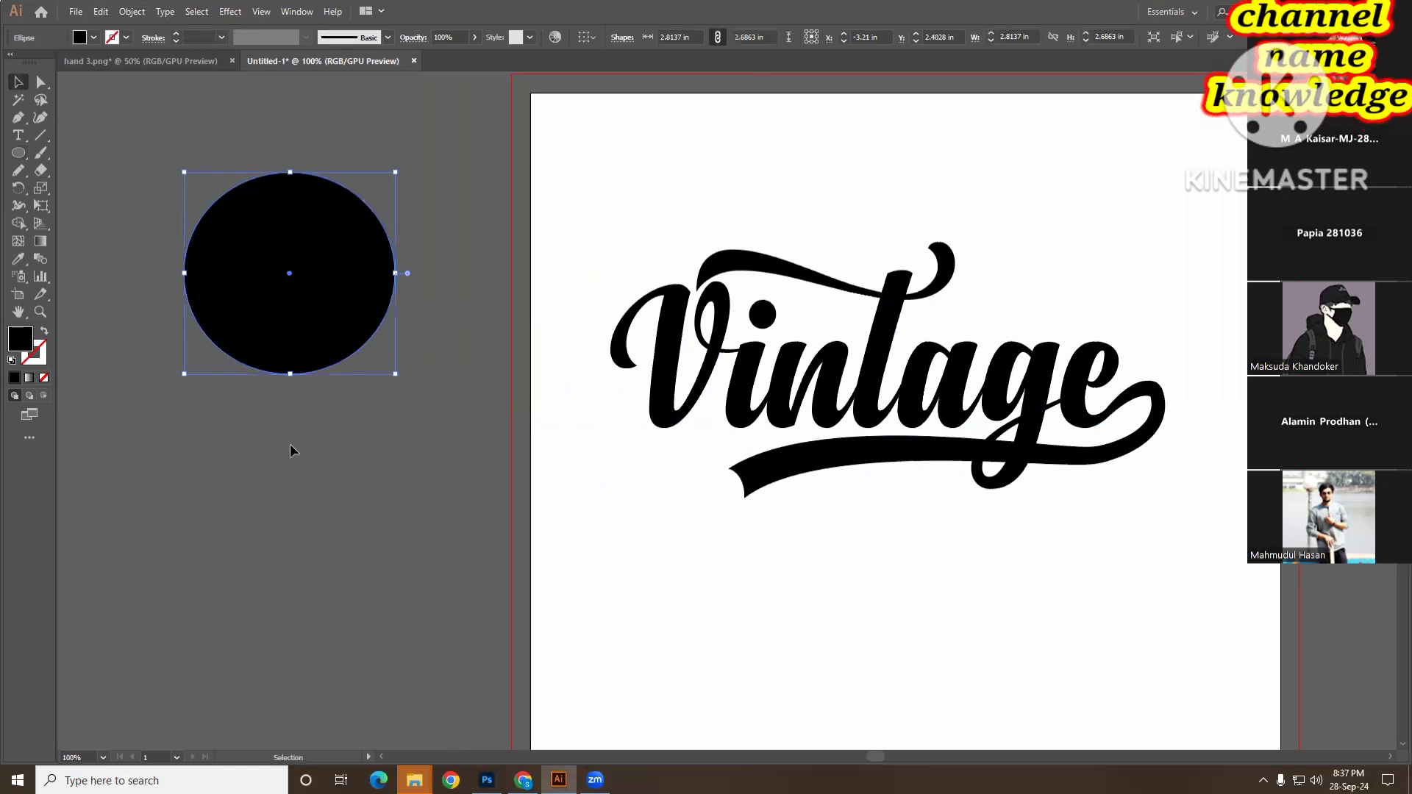
{"action": "key", "text": "a"}
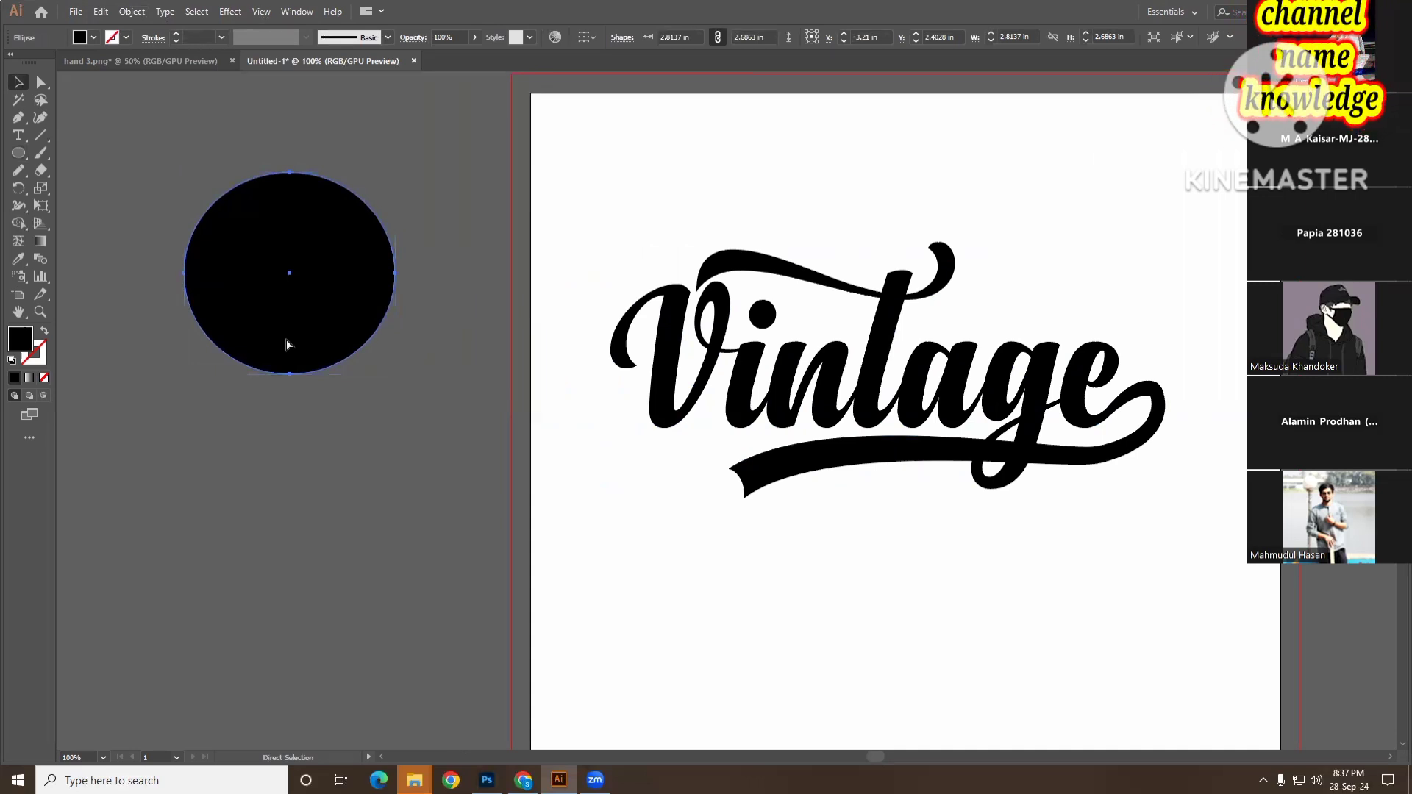
{"action": "key", "text": "v"}
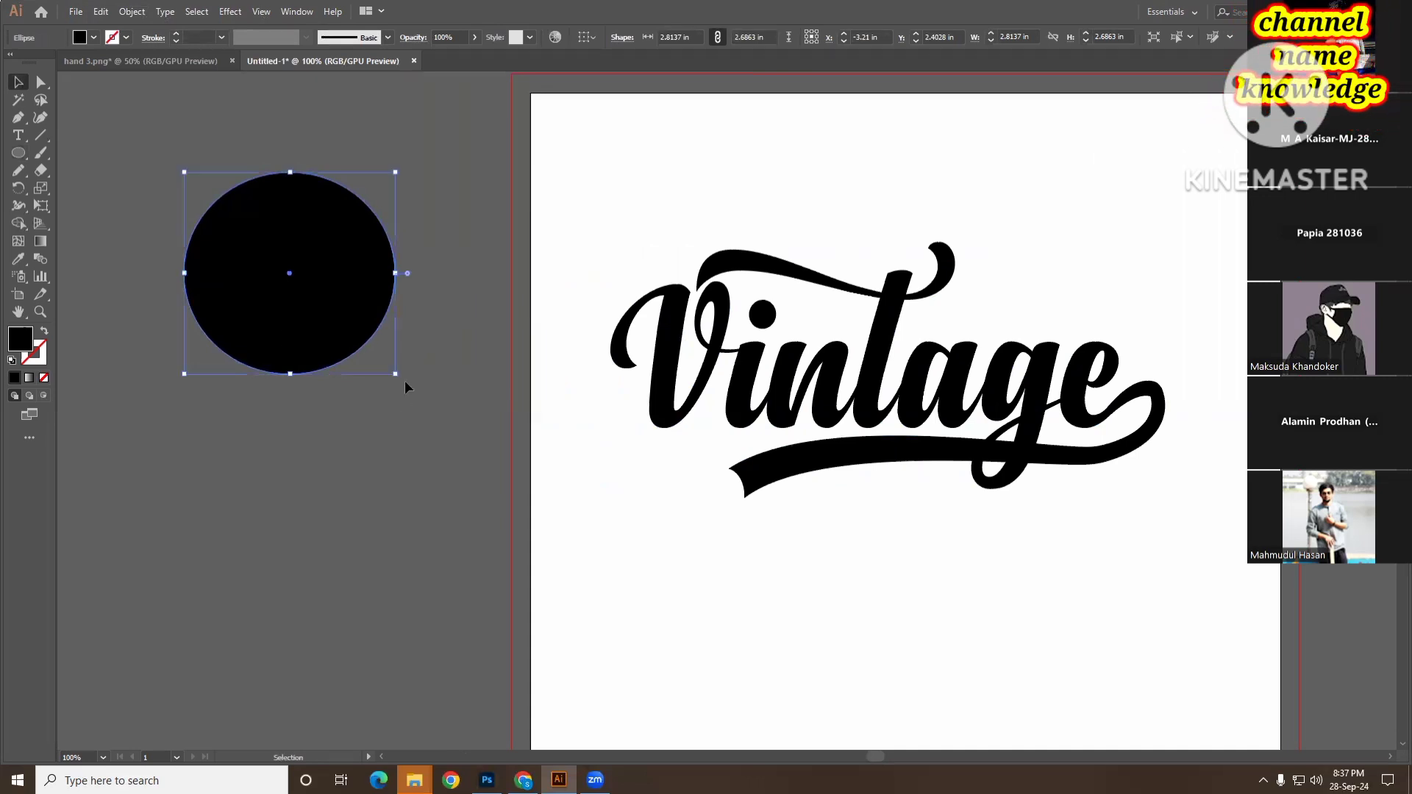
{"action": "left_click_drag", "start_coordinate": [397, 376], "coordinate": [411, 392]}
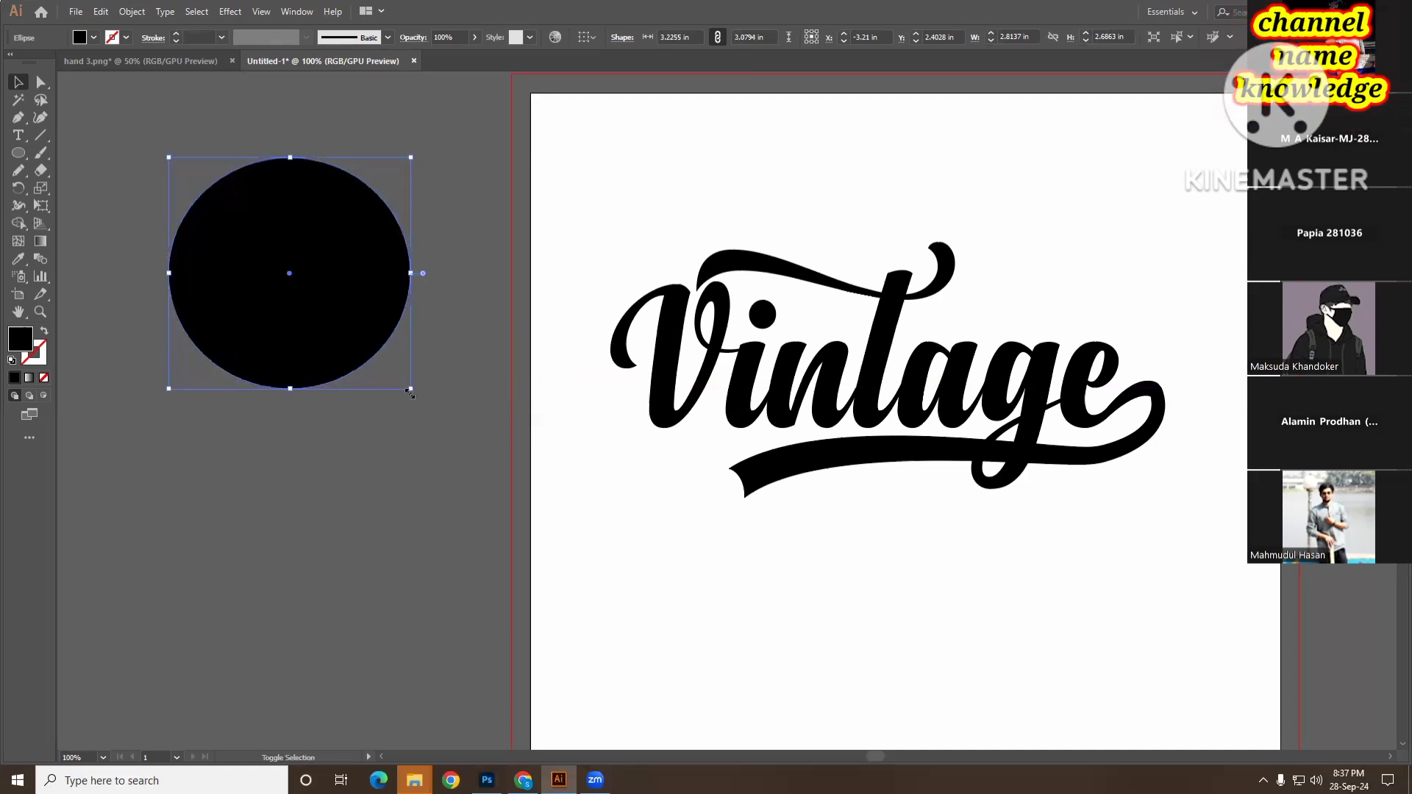
- Change the fill colour of the ellipse beside the artboard to red and delete the ellipse
{"action": "left_click", "coordinate": [93, 38]}
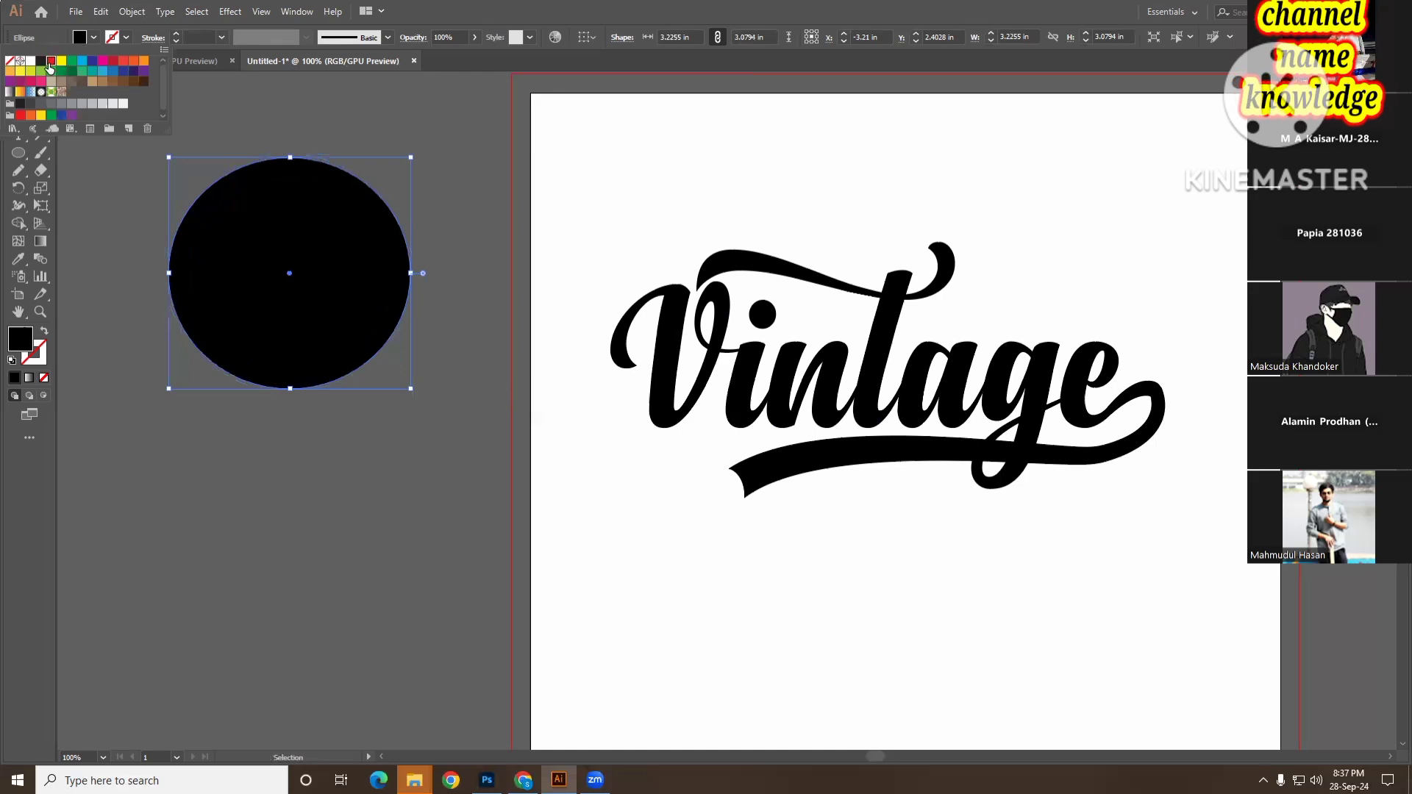
{"action": "left_click", "coordinate": [51, 61]}
{"action": "left_click_drag", "start_coordinate": [167, 179], "coordinate": [412, 354]}
{"action": "key", "text": "Delete"}
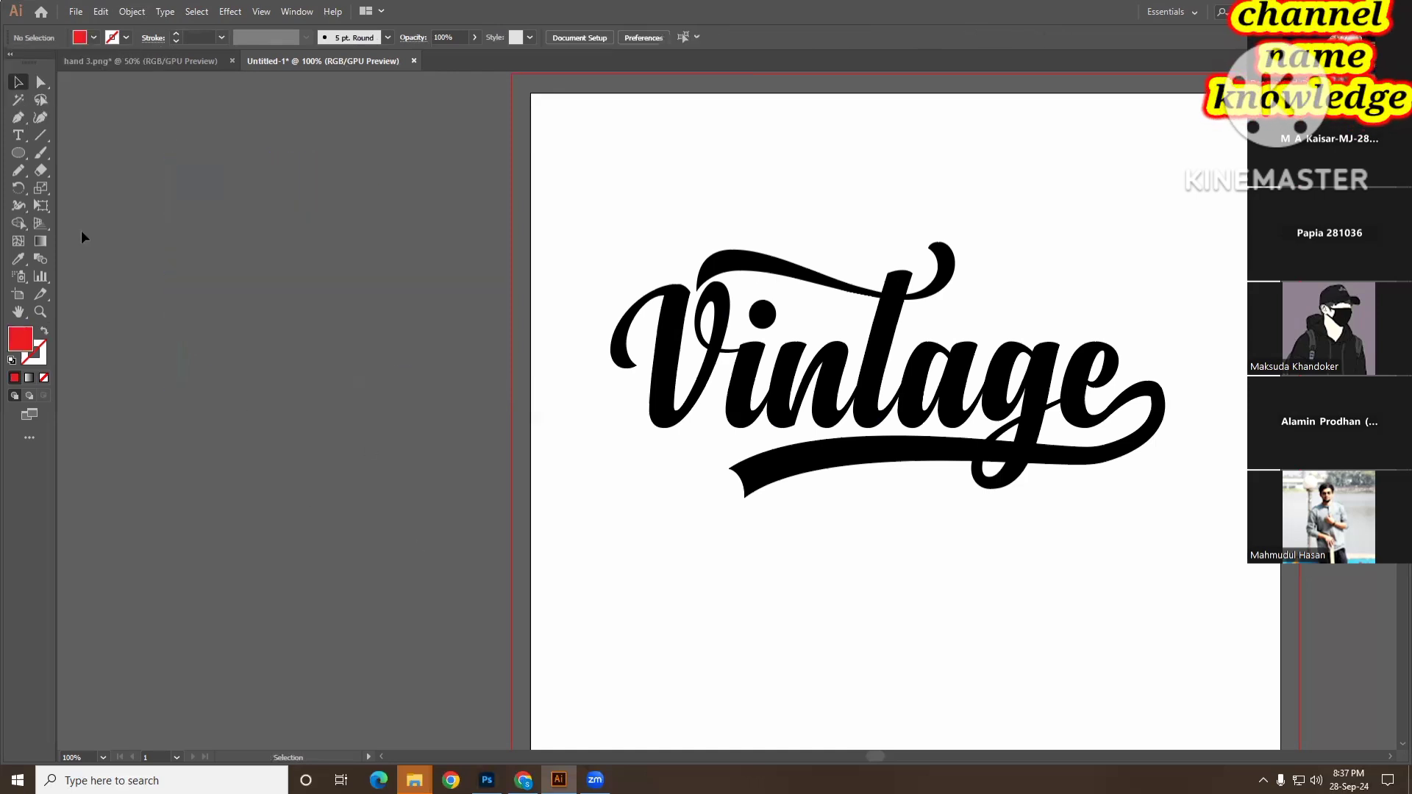
- Draw a red ellipse about 2.39 × 2.26 in on the empty canvas beside the artboard
{"action": "left_click", "coordinate": [18, 153]}
{"action": "left_click_drag", "start_coordinate": [205, 203], "coordinate": [385, 372]}
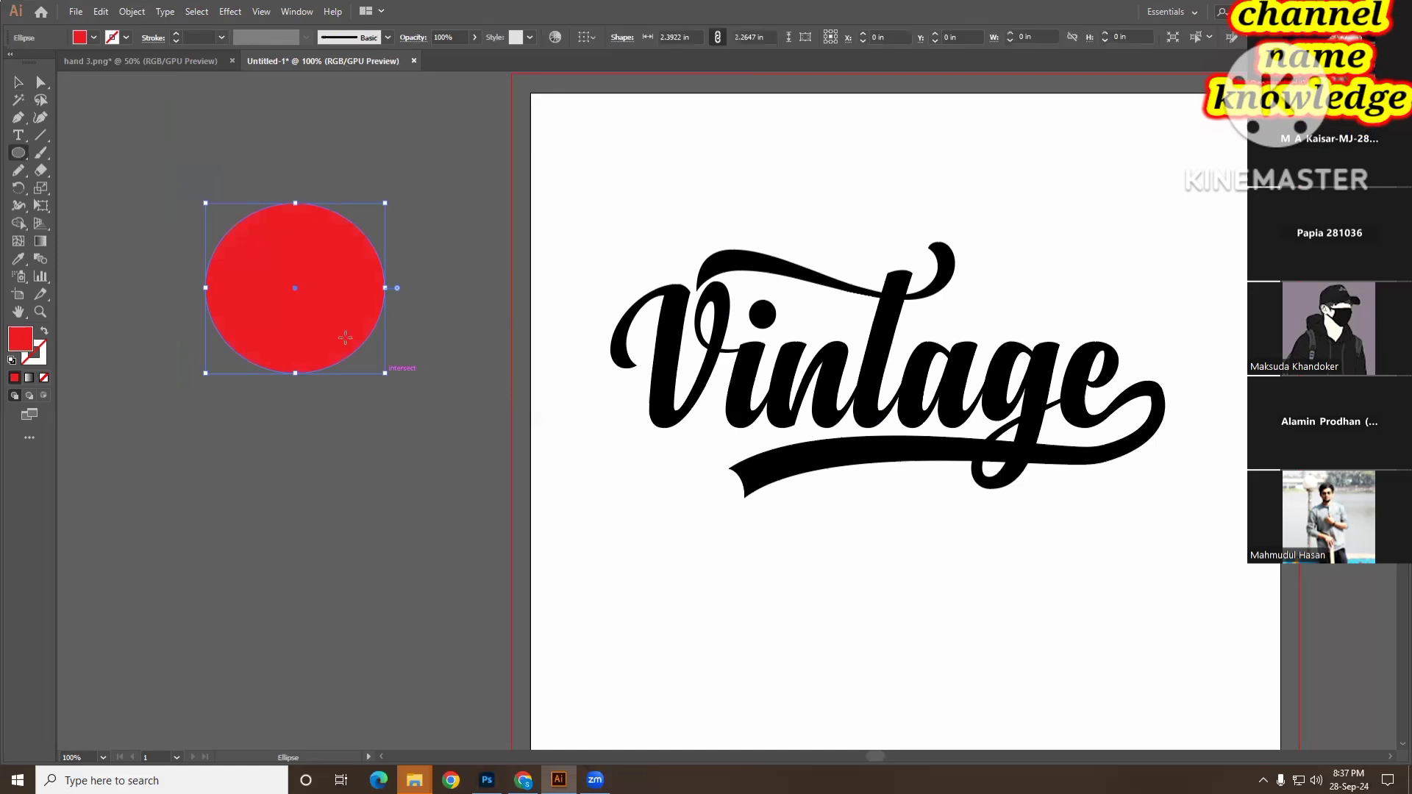
- Preview an Offset Path of 0.375 in on the red ellipse, cancel it, and delete the ellipse
{"action": "left_click", "coordinate": [132, 11]}
{"action": "mouse_move", "coordinate": [309, 346]}
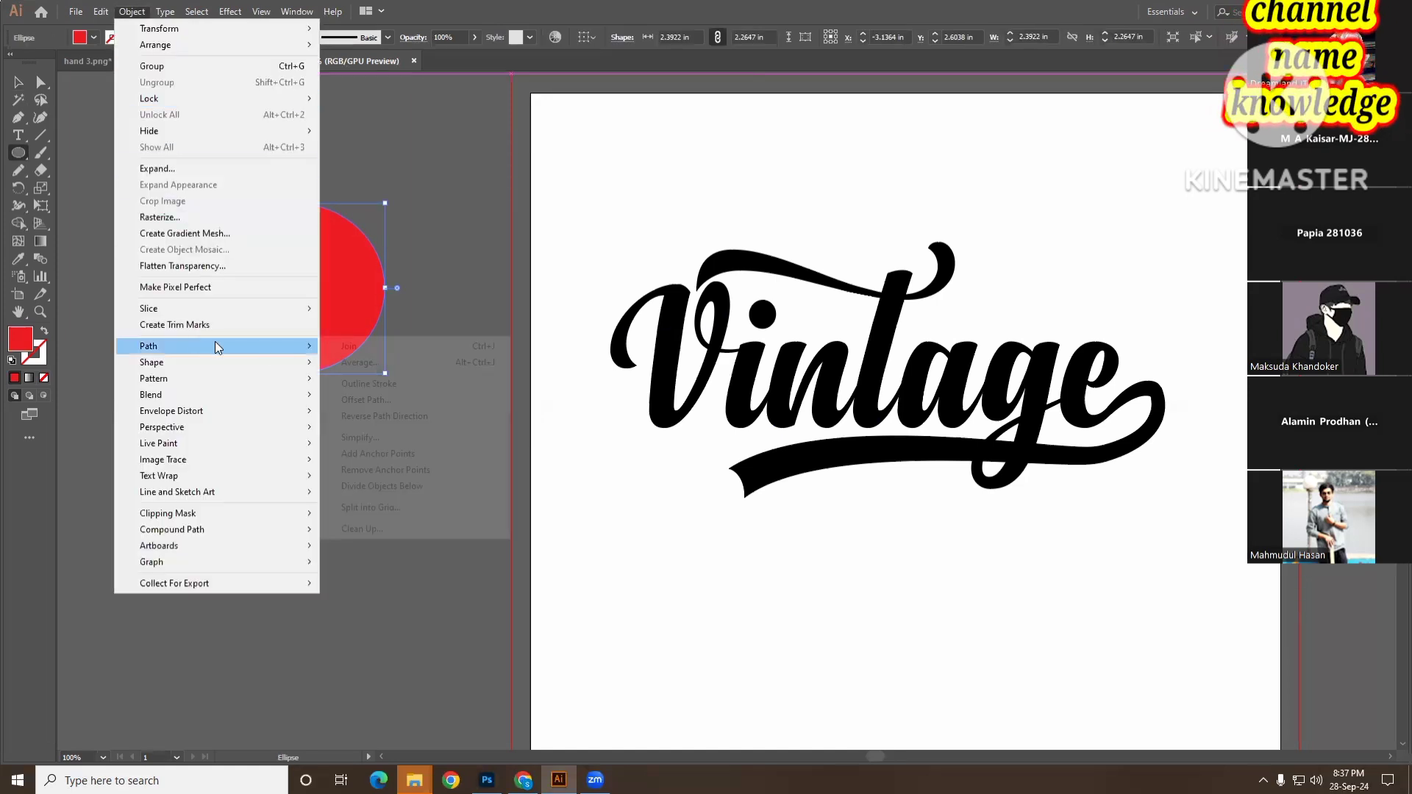
{"action": "left_click", "coordinate": [396, 398]}
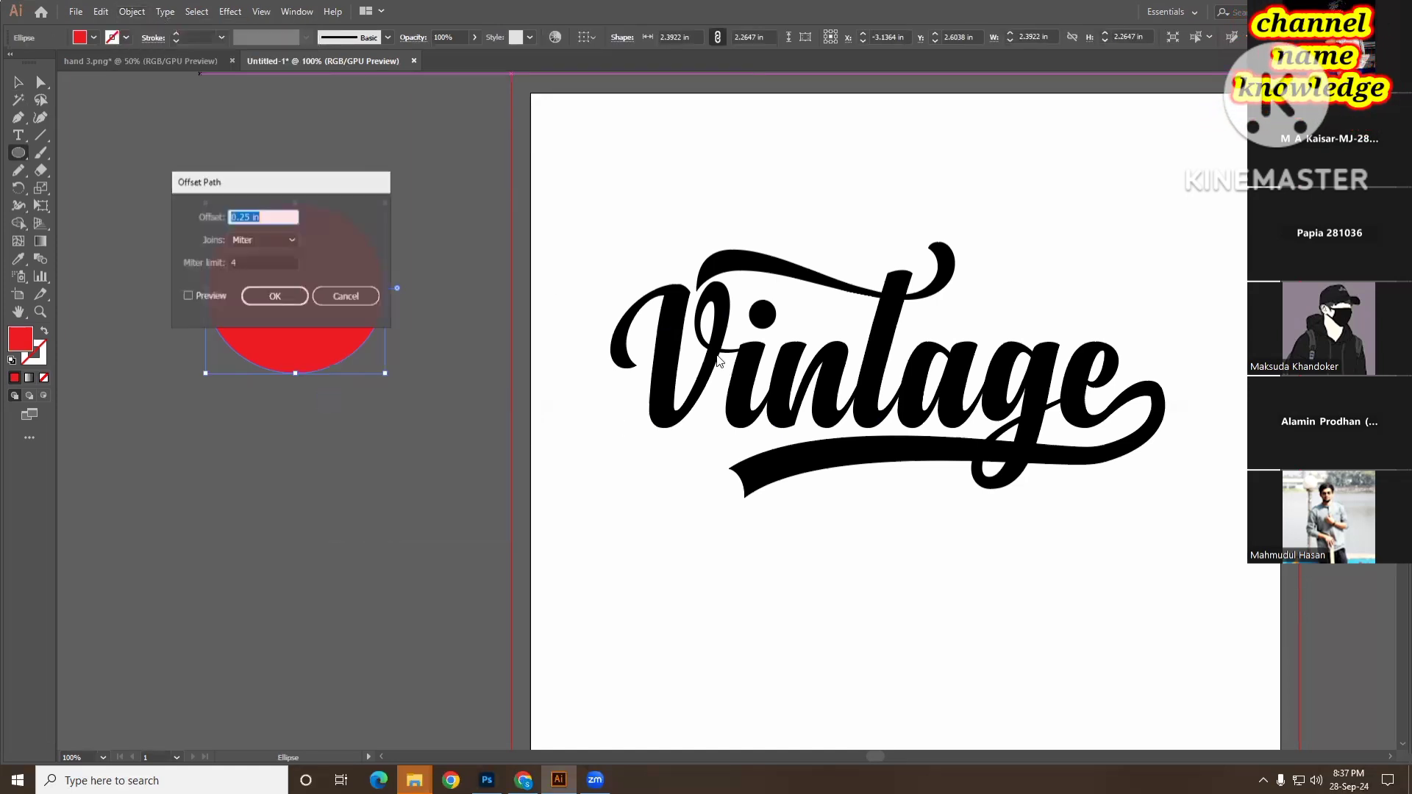
{"action": "left_click", "coordinate": [208, 295]}
{"action": "left_click_drag", "start_coordinate": [293, 190], "coordinate": [625, 238]}
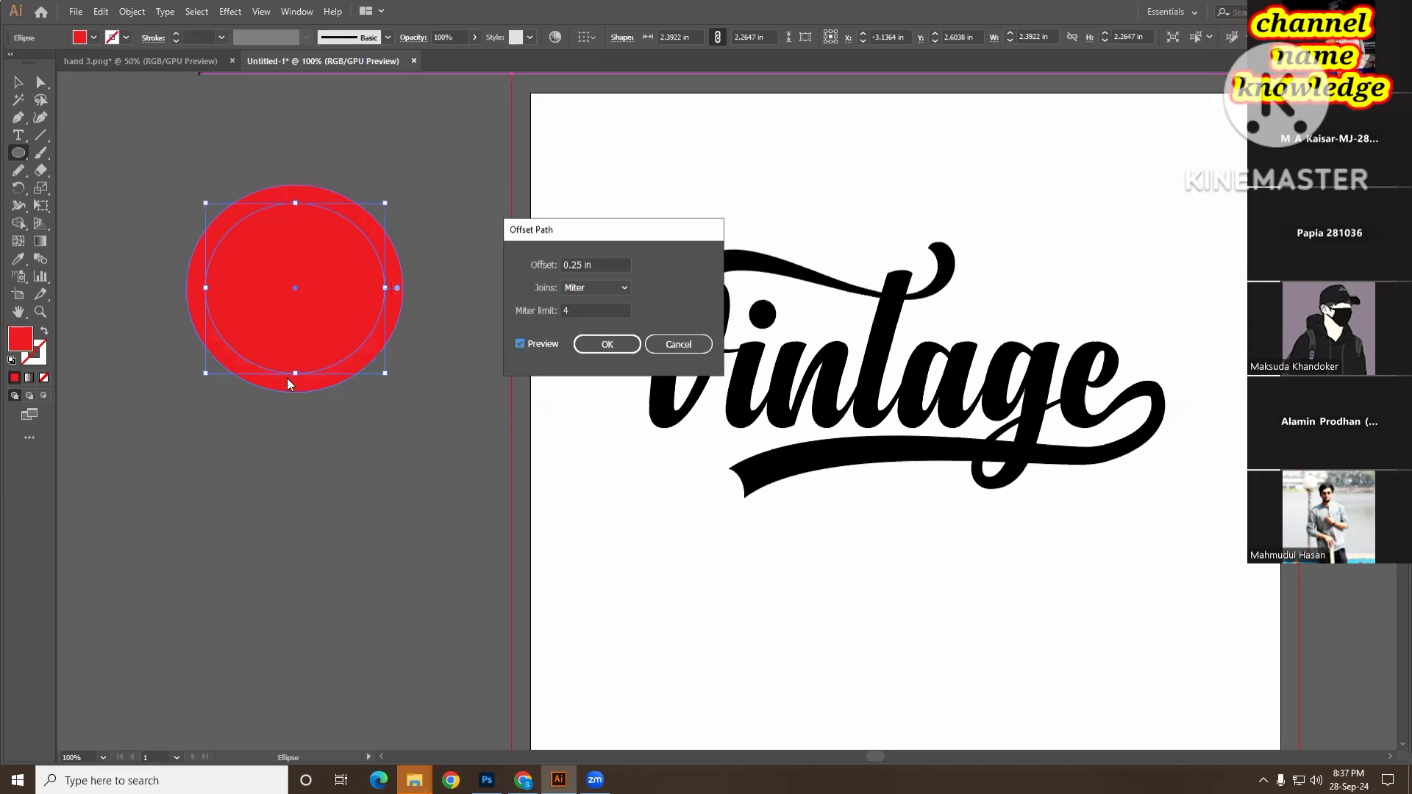
{"action": "left_click", "coordinate": [585, 263]}
{"action": "key", "text": "Up"}
{"action": "key", "text": "Up"}
{"action": "key", "text": "Up"}
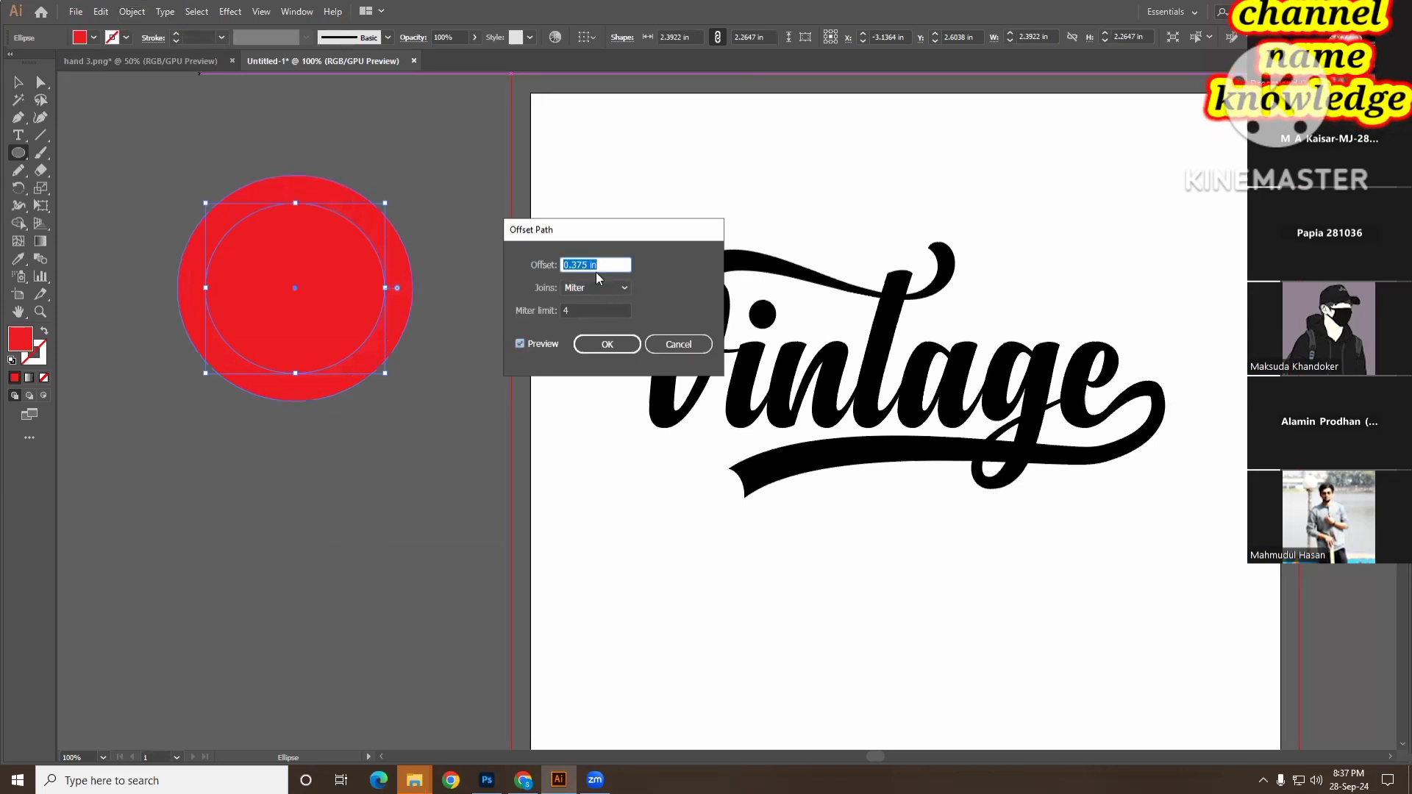
{"action": "left_click", "coordinate": [678, 345]}
{"action": "left_click", "coordinate": [18, 81]}
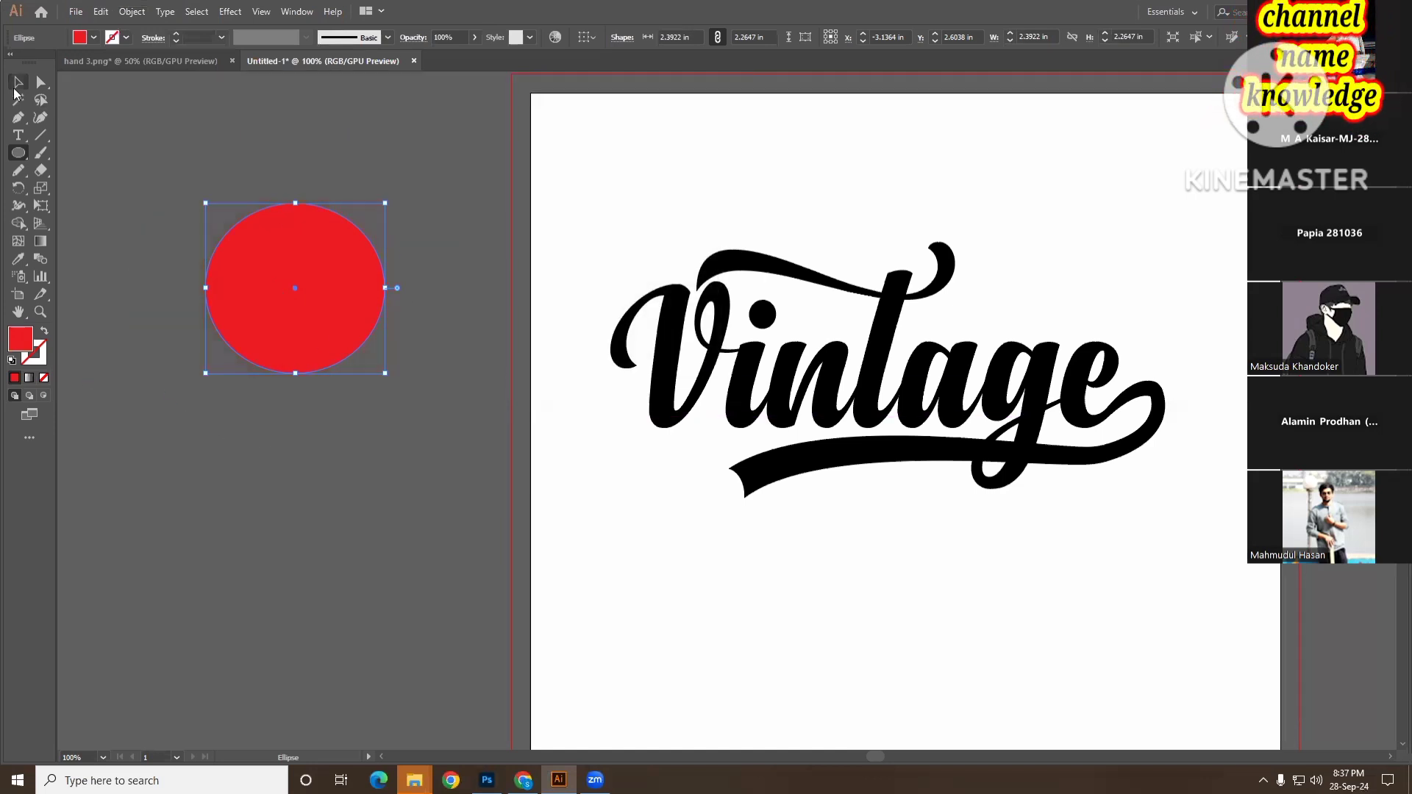
{"action": "key", "text": "Delete"}
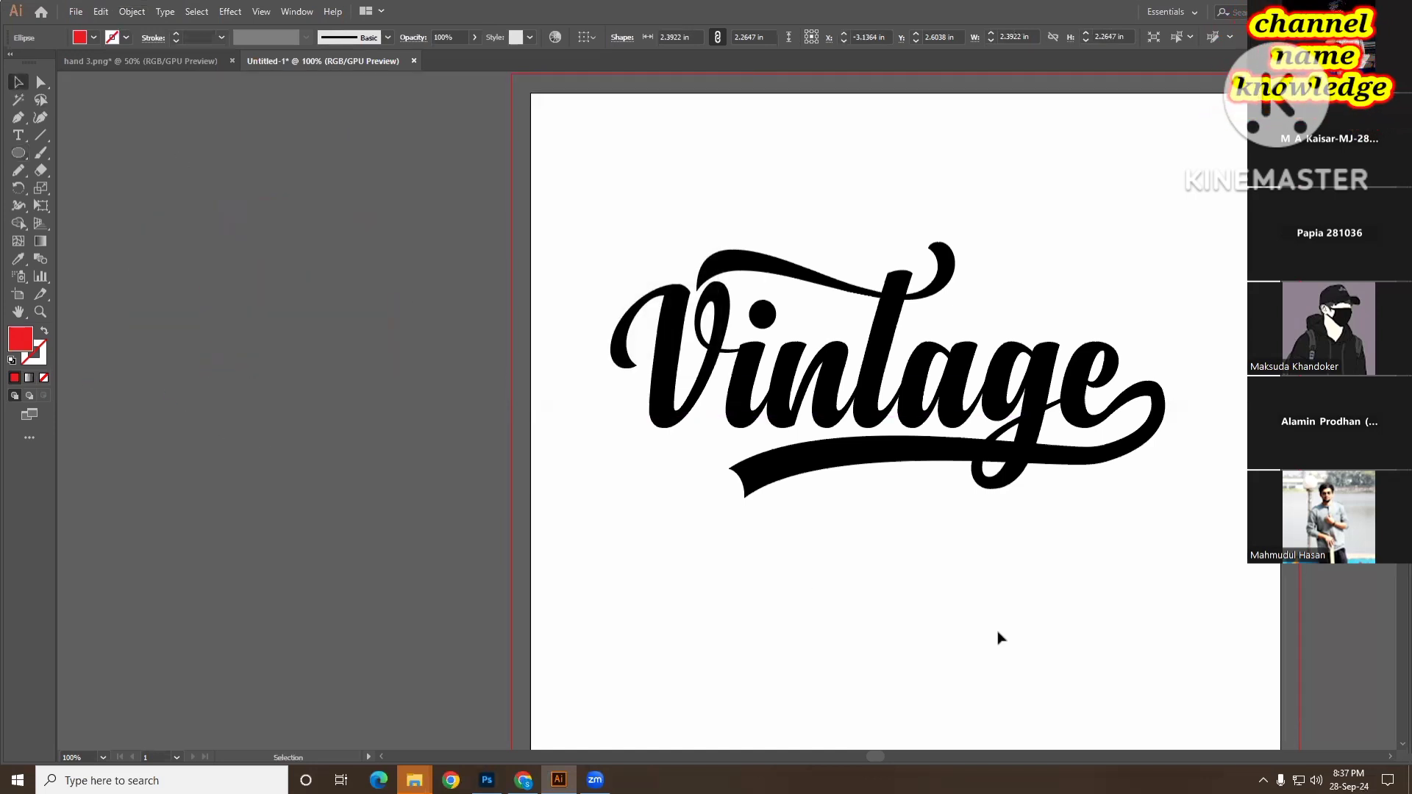
- Select the complete Vintage artwork and preview an Offset Path of 0.25 in on it
{"action": "scroll", "coordinate": [896, 620], "scroll_direction": "right", "scroll_amount": 3}
{"action": "left_click_drag", "start_coordinate": [488, 219], "coordinate": [1055, 551]}
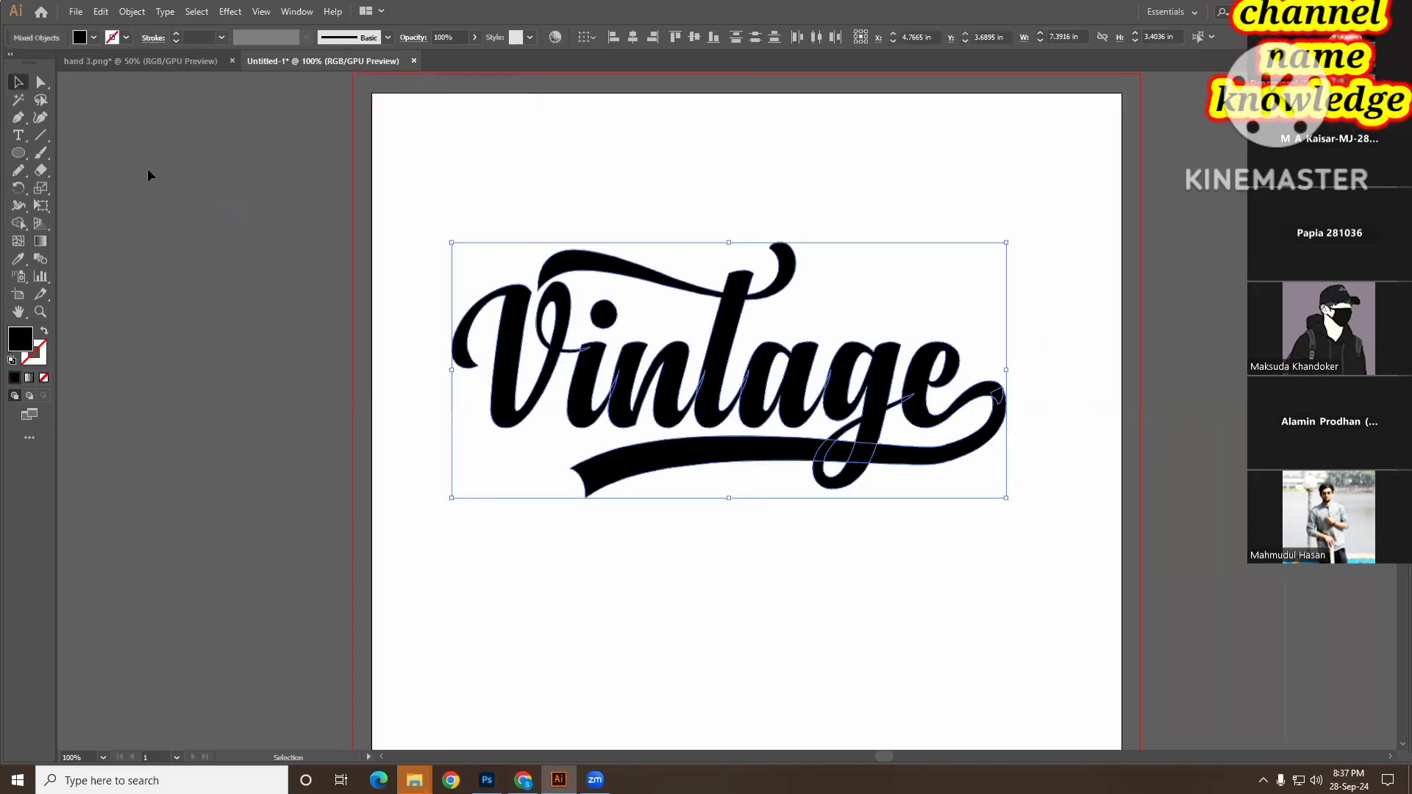
{"action": "left_click", "coordinate": [132, 11]}
{"action": "mouse_move", "coordinate": [200, 346]}
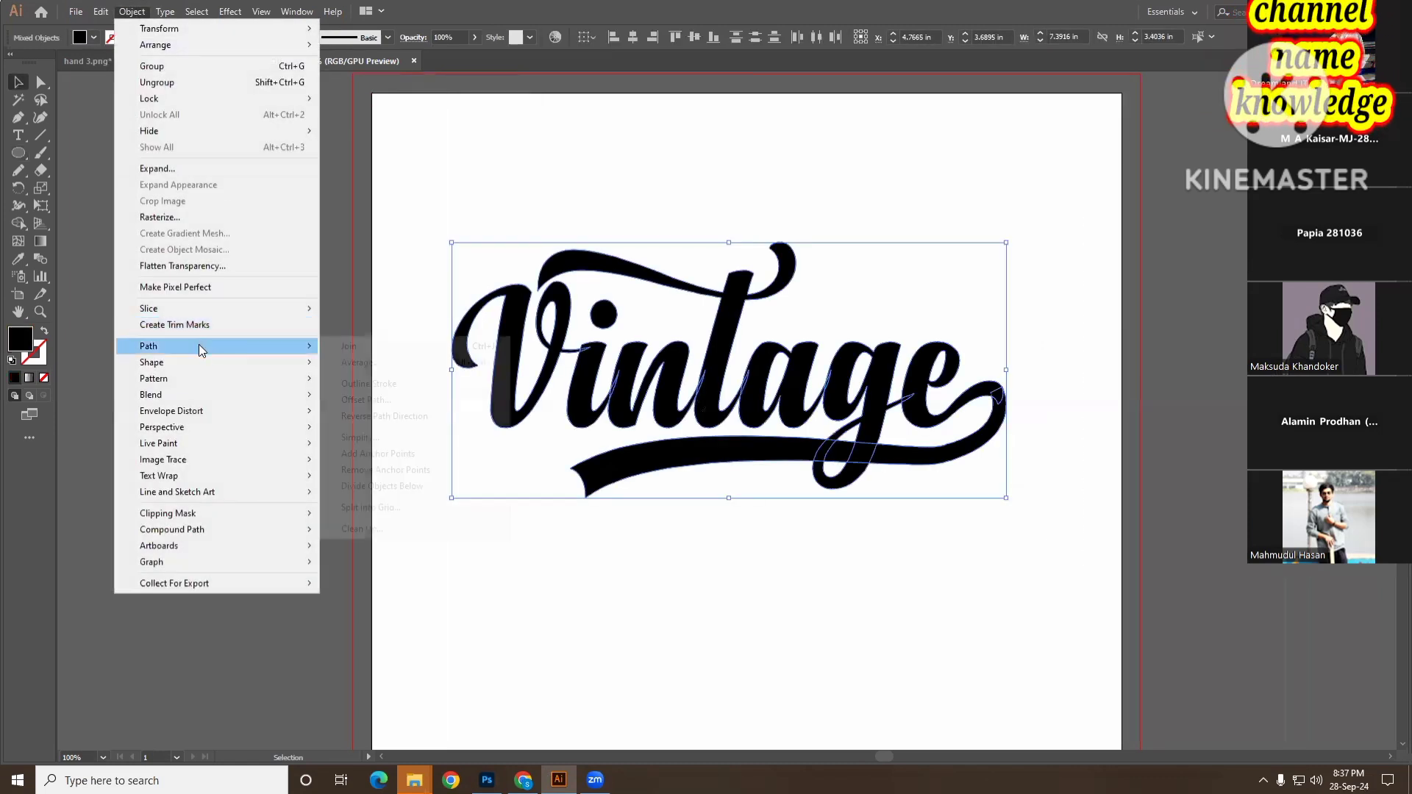
{"action": "left_click", "coordinate": [387, 401]}
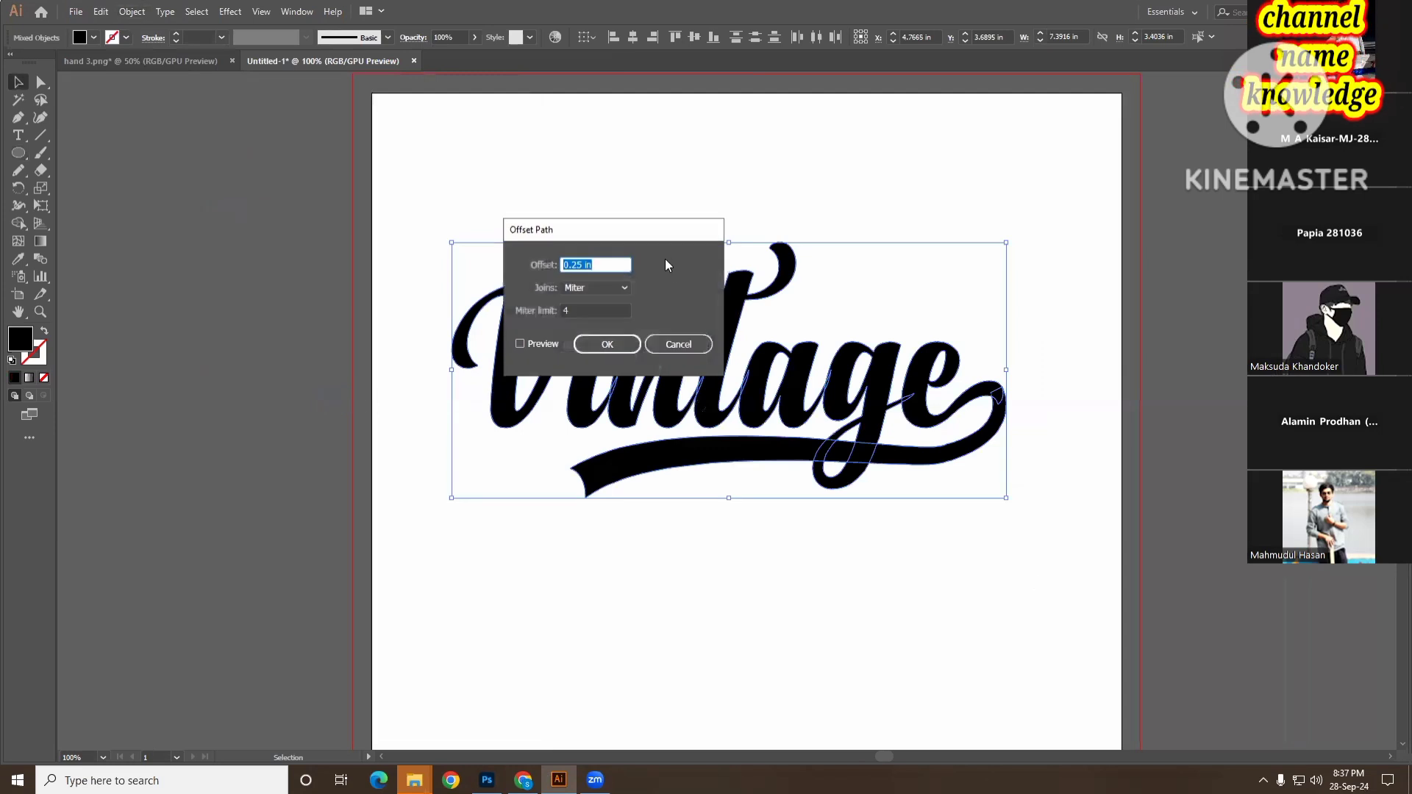
{"action": "left_click_drag", "start_coordinate": [675, 229], "coordinate": [330, 160]}
{"action": "left_click", "coordinate": [234, 272]}
- Try an offset of 0.625 in on the Vintage artwork, reduce it to 0.125 in and apply it
{"action": "left_click", "coordinate": [247, 196]}
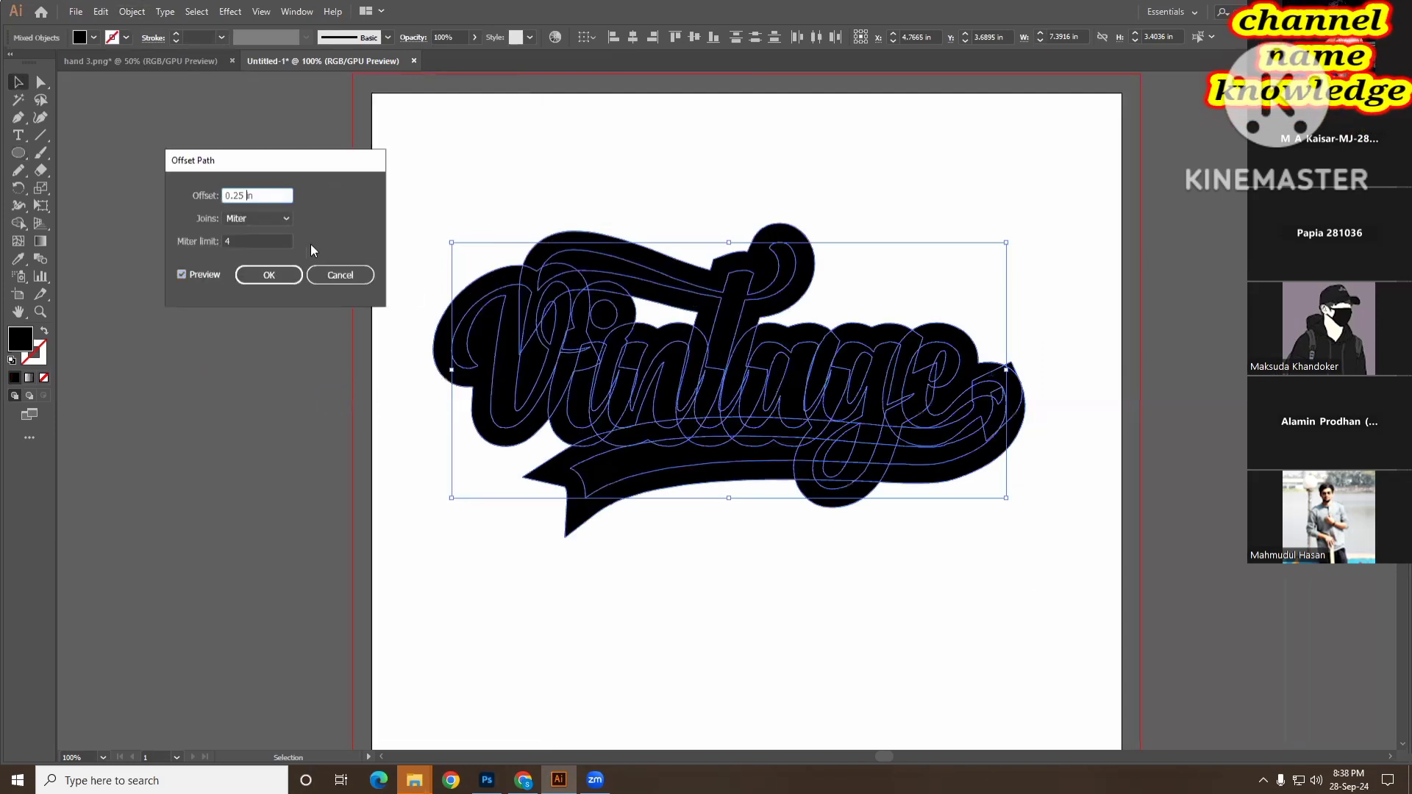
{"action": "key", "text": "BackSpace"}
{"action": "key", "text": "BackSpace"}
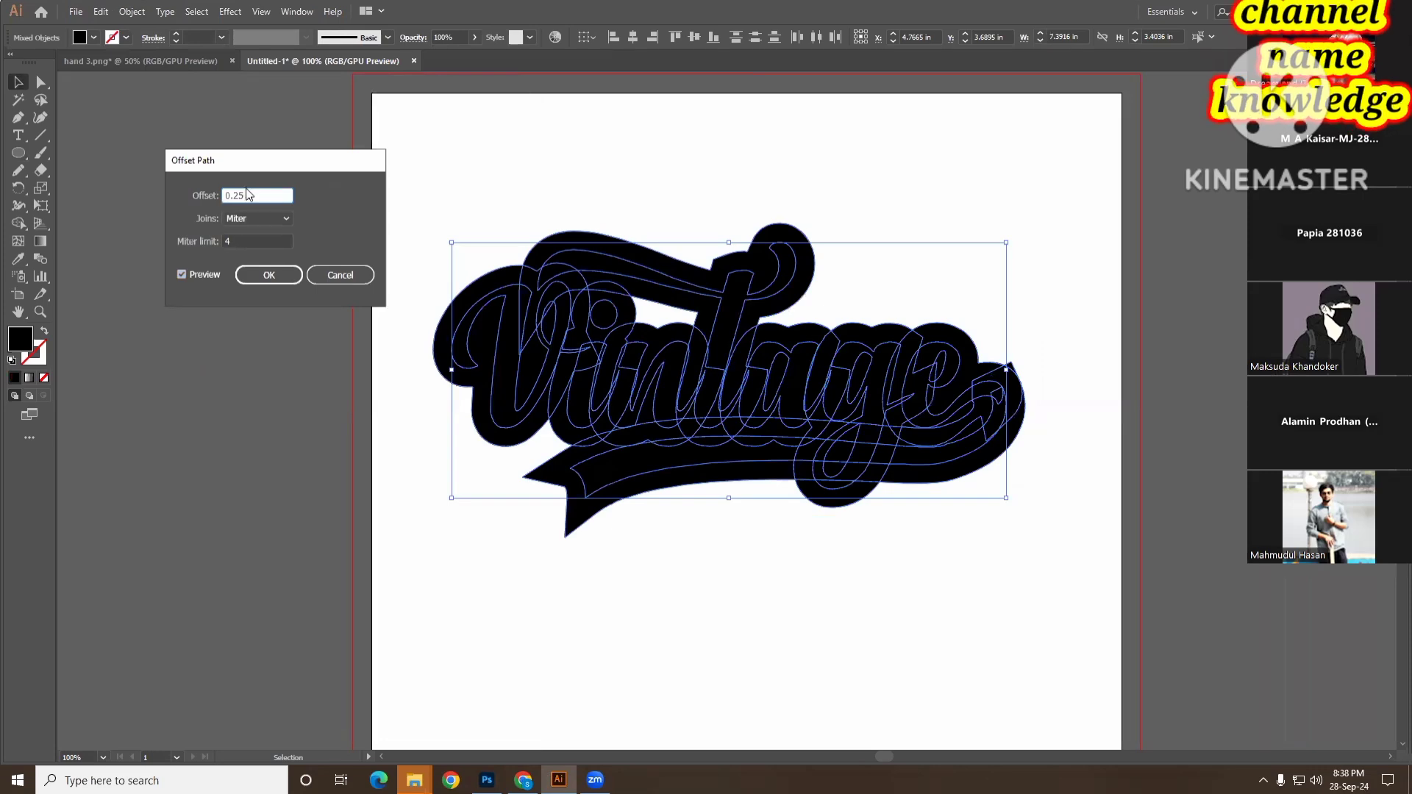
{"action": "type", "text": "5"}
{"action": "key", "text": "Tab"}
{"action": "key", "text": "Up"}
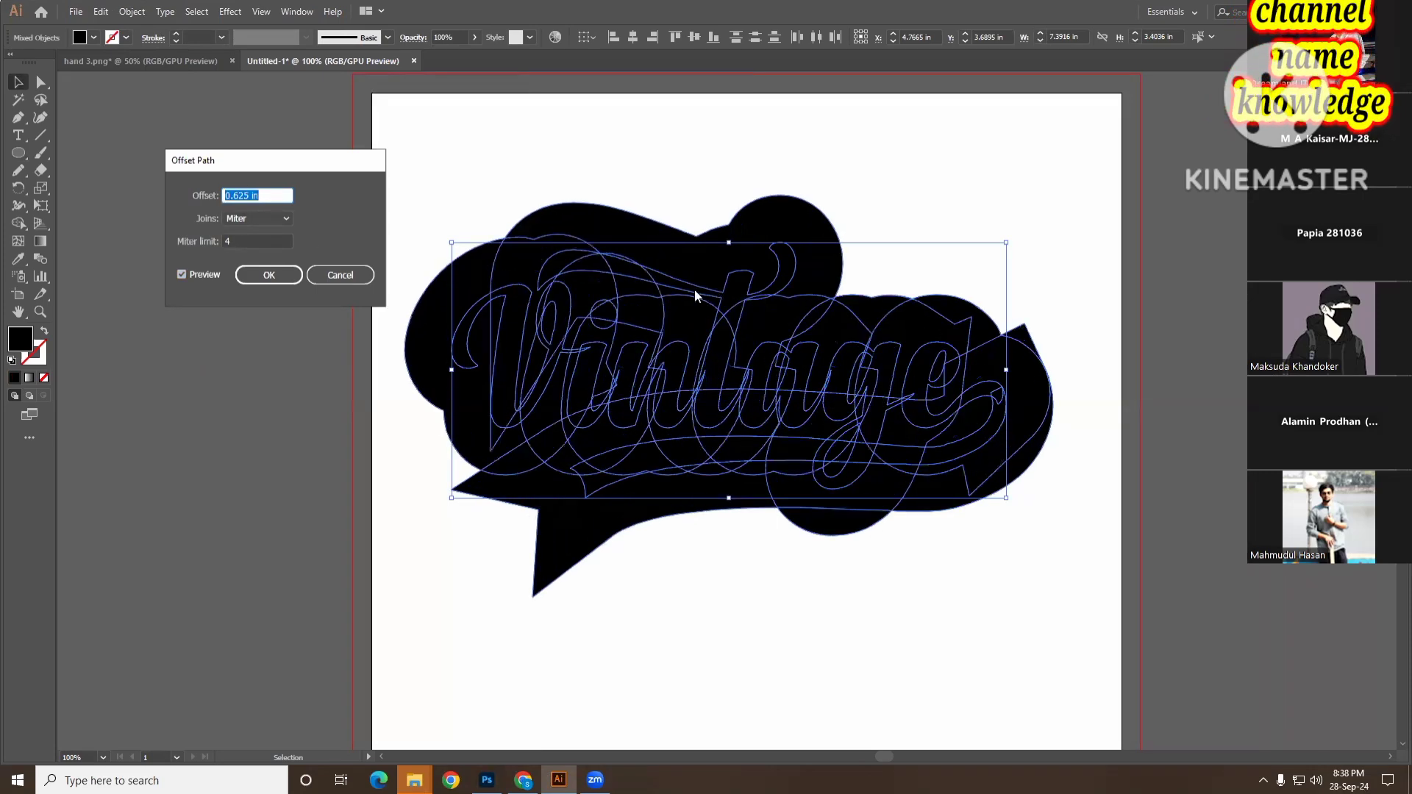
{"action": "key", "text": "Down"}
{"action": "key", "text": "Down"}
{"action": "key", "text": "Down"}
{"action": "key", "text": "Down"}
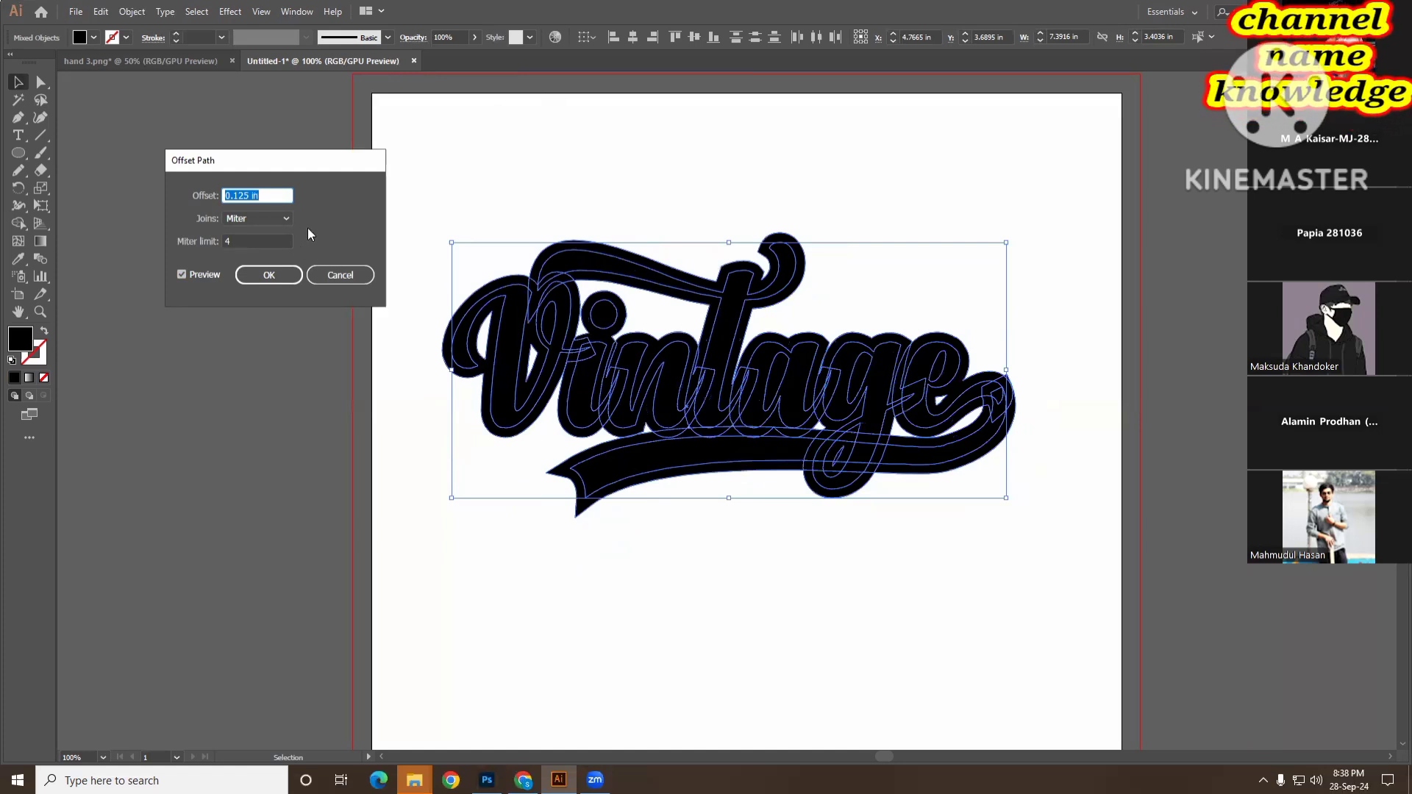
{"action": "left_click", "coordinate": [268, 275]}
- Cut the offset paths out of the Vintage artwork and clear the selection
{"action": "key", "text": "a"}
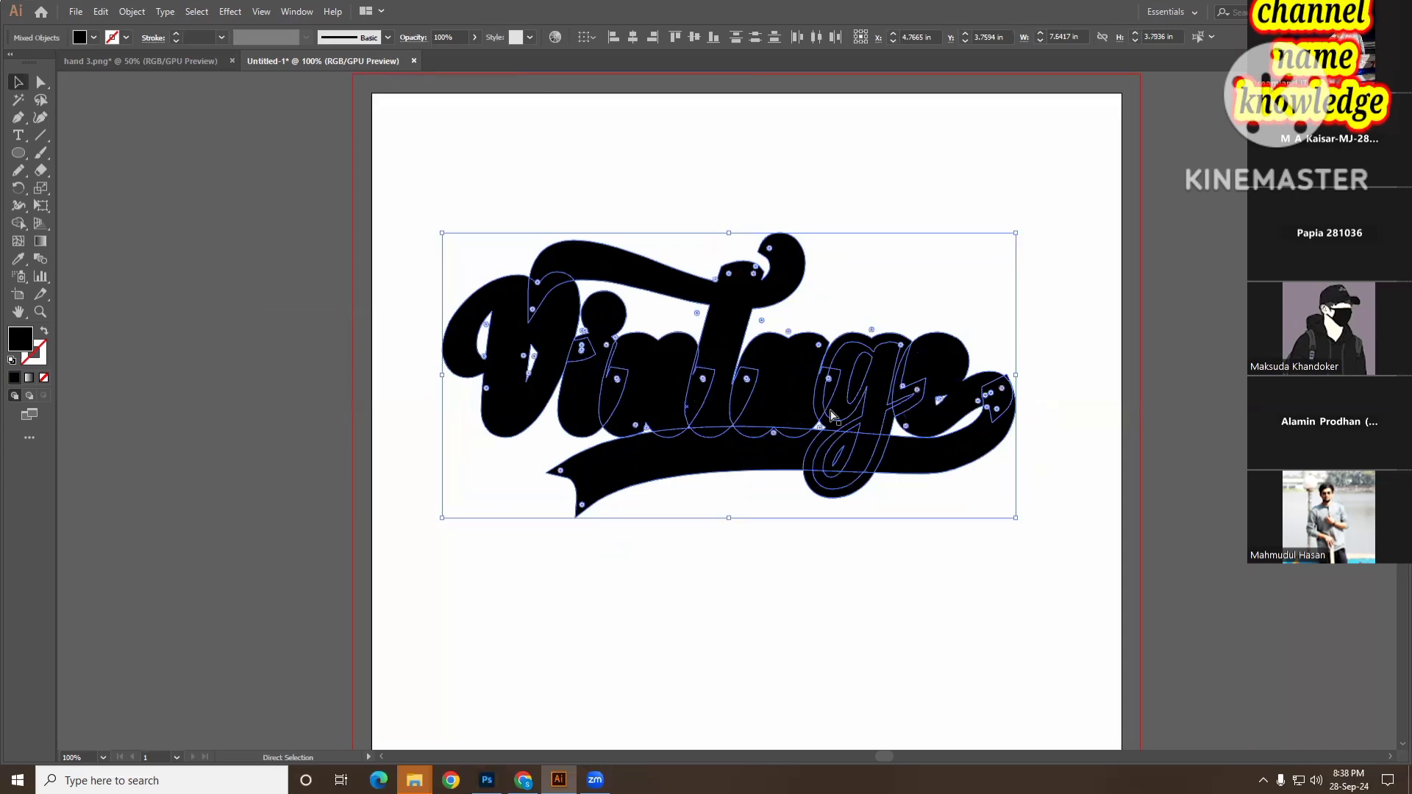
{"action": "key", "text": "v"}
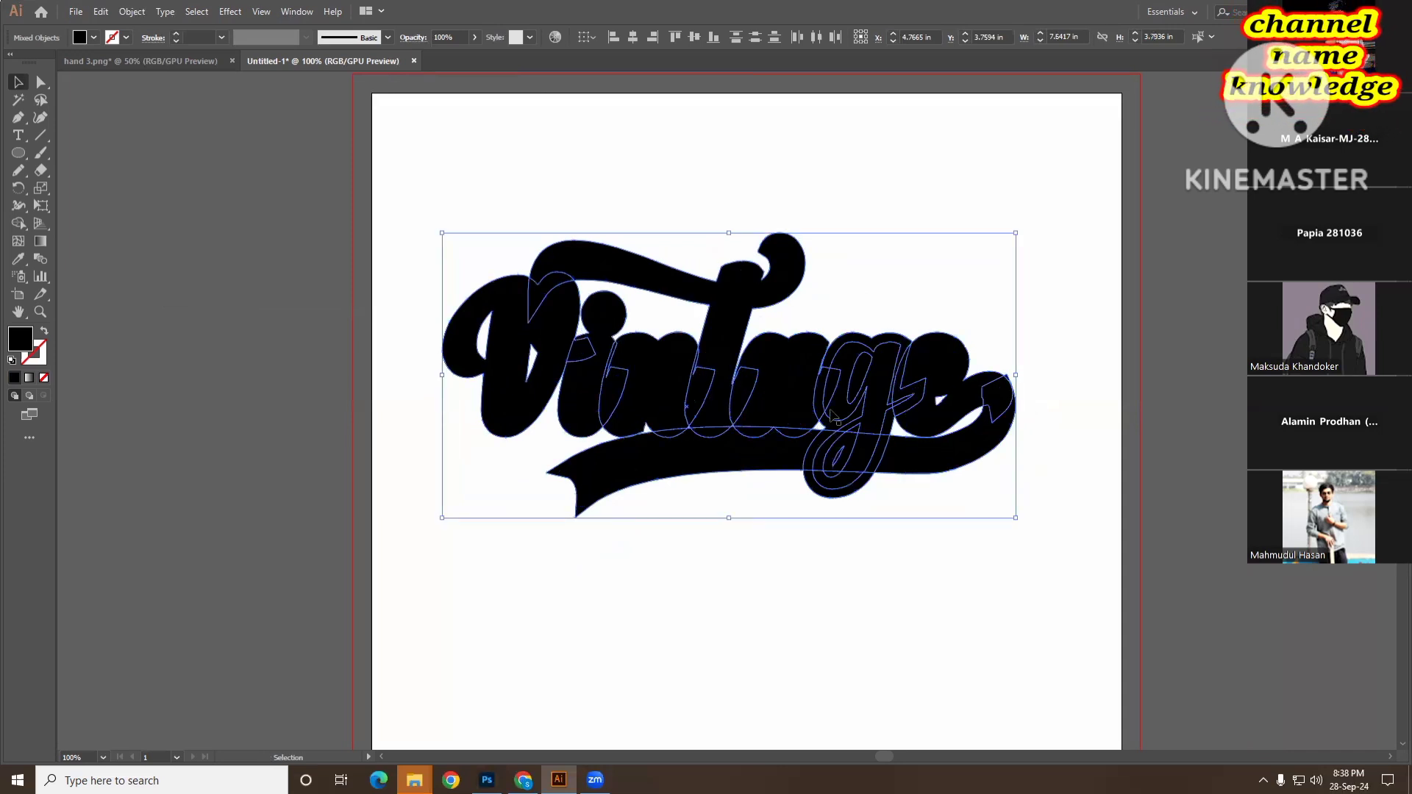
{"action": "key", "text": "a"}
{"action": "key", "text": "ctrl+z"}
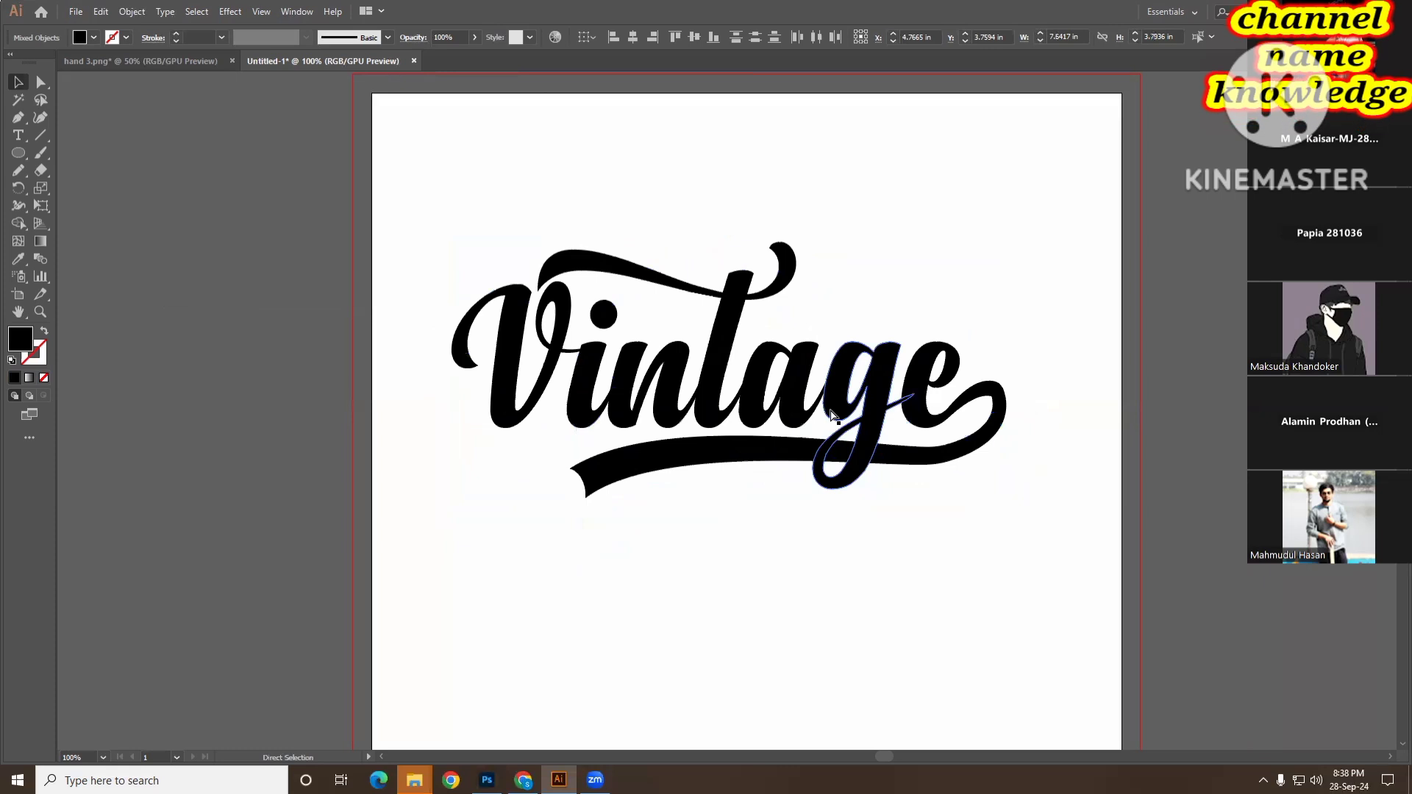
{"action": "key", "text": "v"}
{"action": "key", "text": "ctrl+shift+a"}
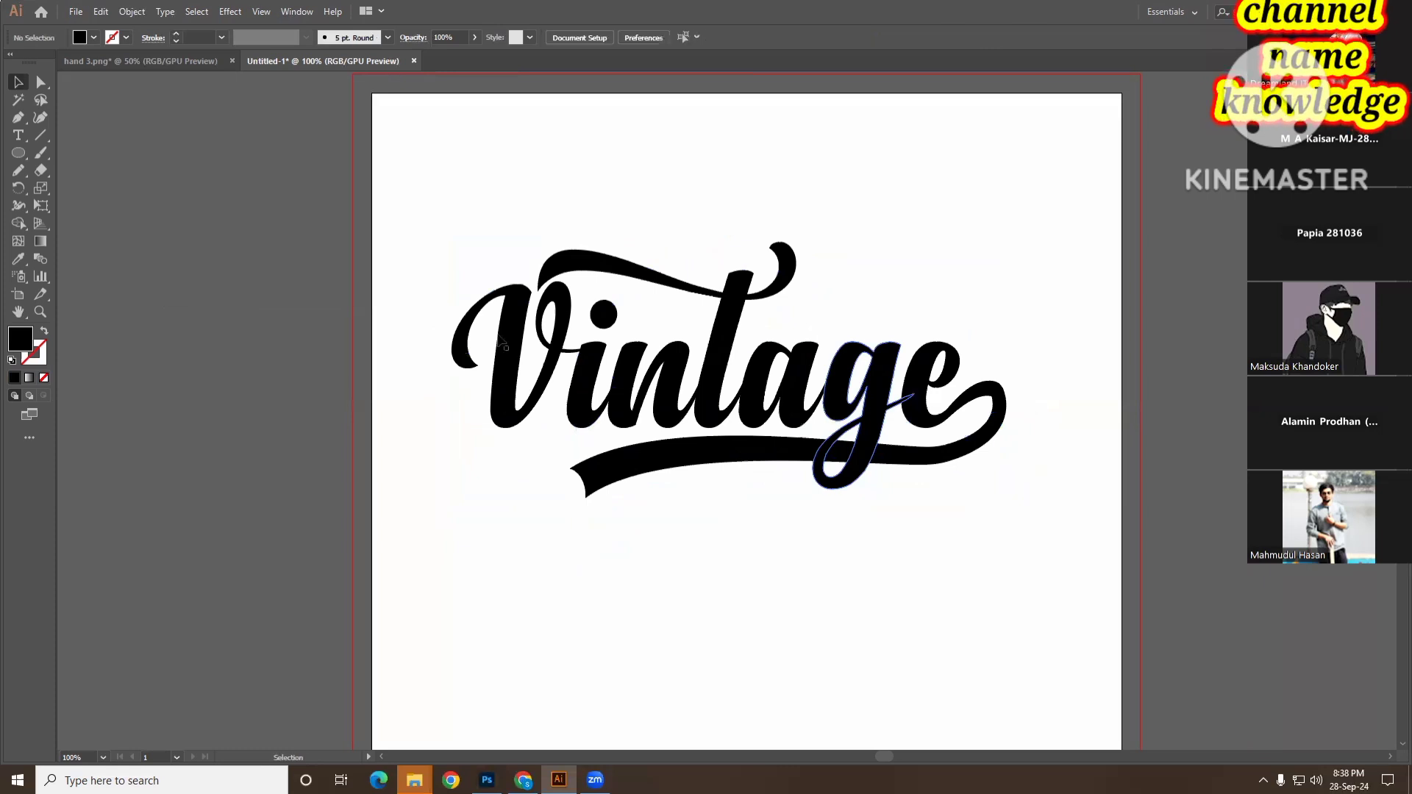
- Change the fill colour of the whole Vintage lettering, including its swashes, to red
{"action": "left_click_drag", "start_coordinate": [466, 210], "coordinate": [1125, 559]}
{"action": "left_click", "coordinate": [93, 39]}
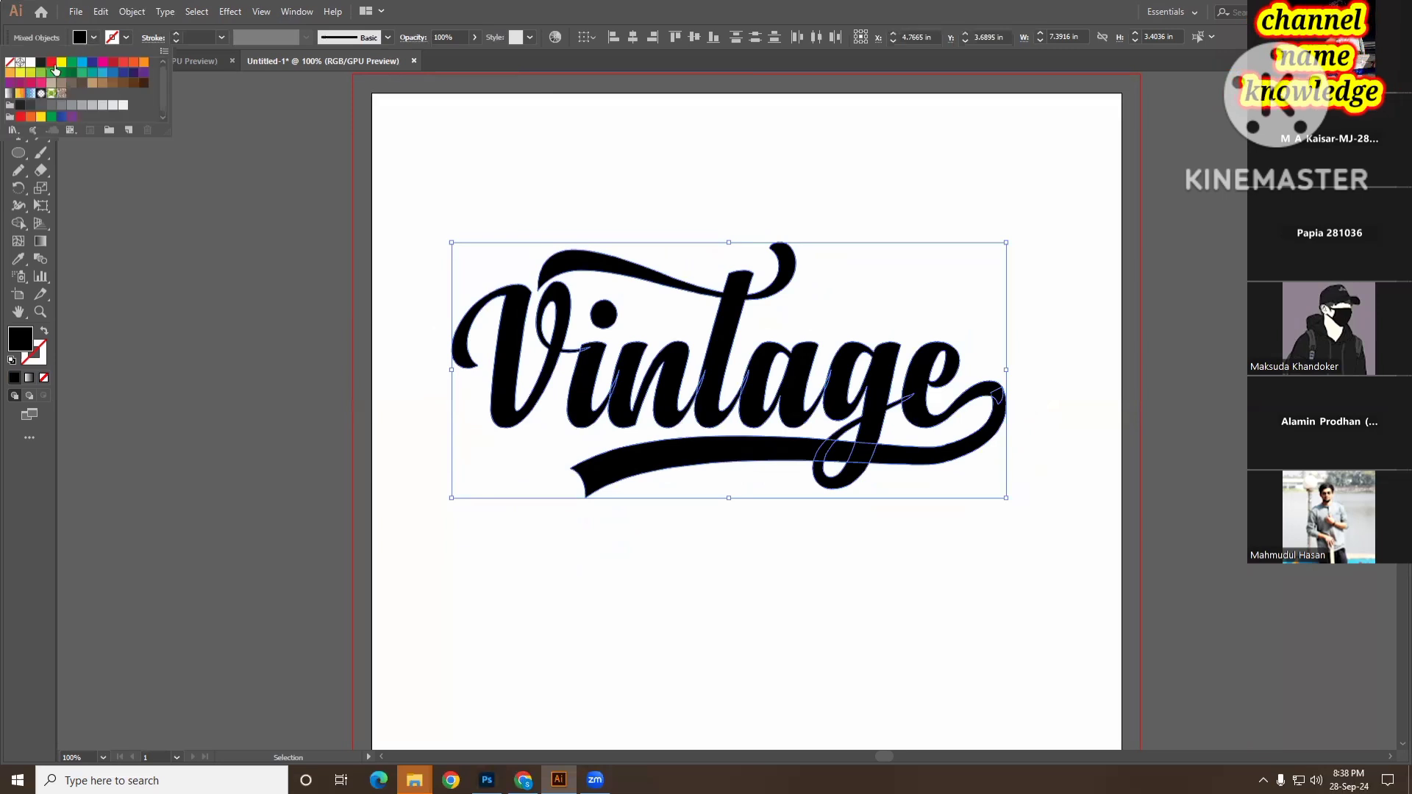
{"action": "left_click", "coordinate": [53, 66]}
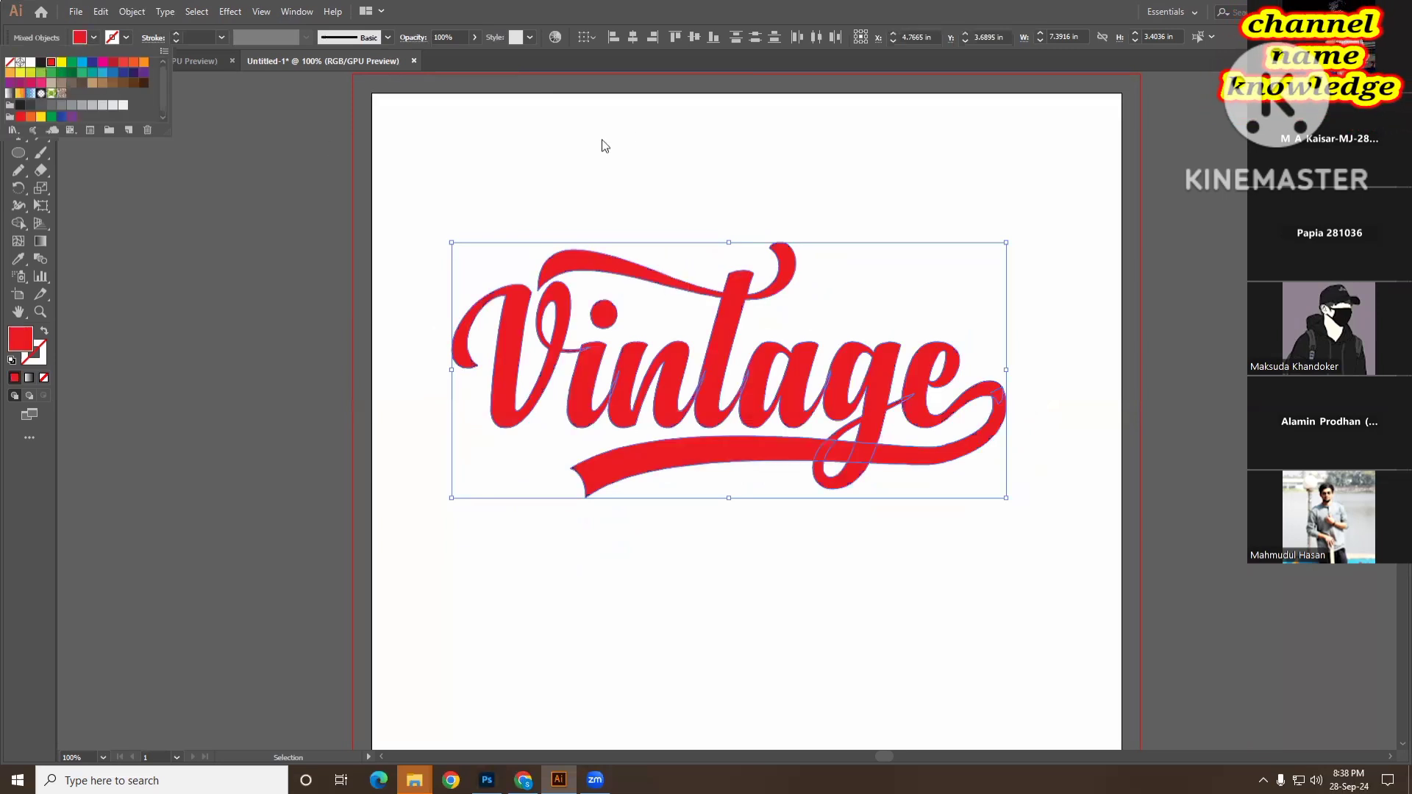
{"action": "left_click", "coordinate": [624, 126]}
- Paste the cut black offset paths in place behind the red Vintage lettering and deselect them
{"action": "left_click_drag", "start_coordinate": [478, 232], "coordinate": [1053, 543]}
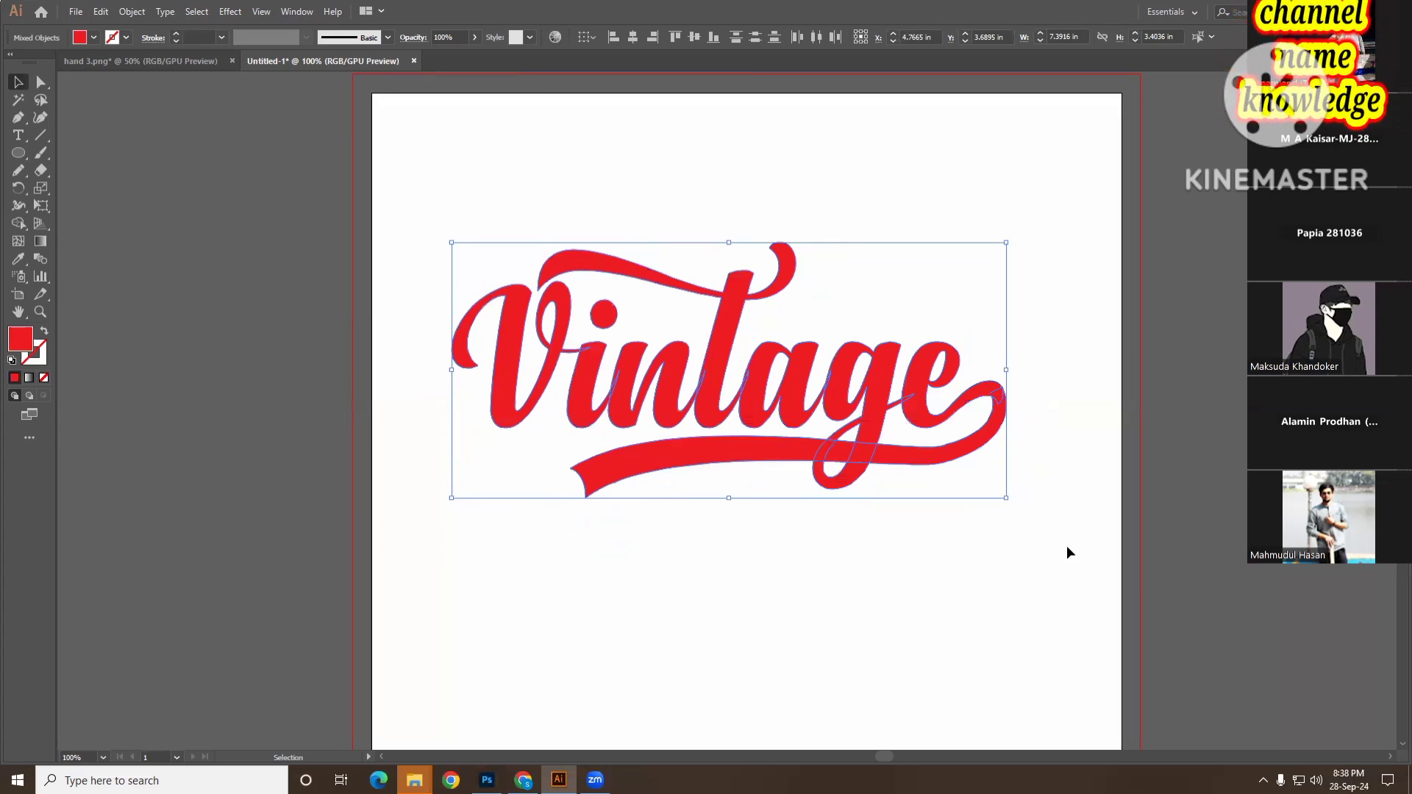
{"action": "key", "text": "a"}
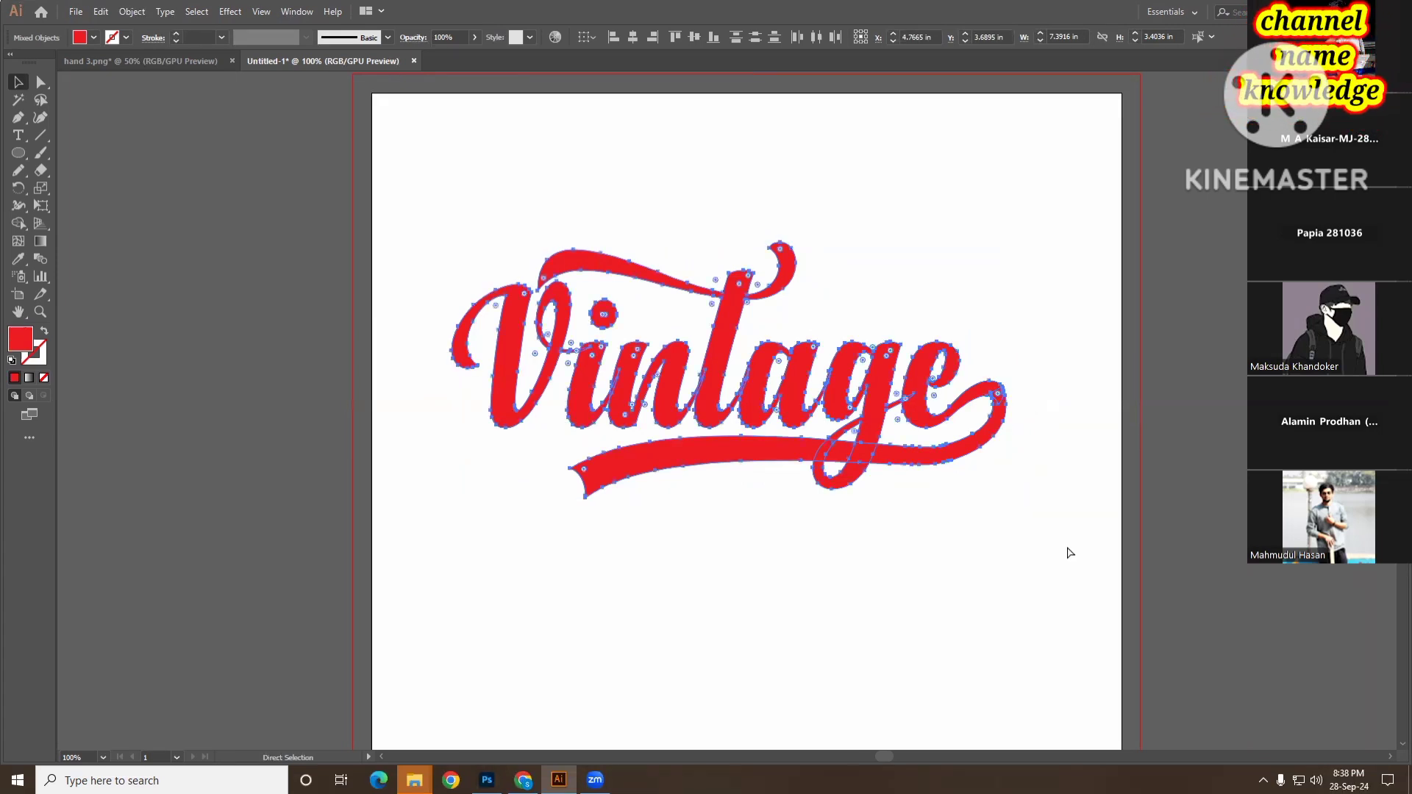
{"action": "key", "text": "ctrl+z"}
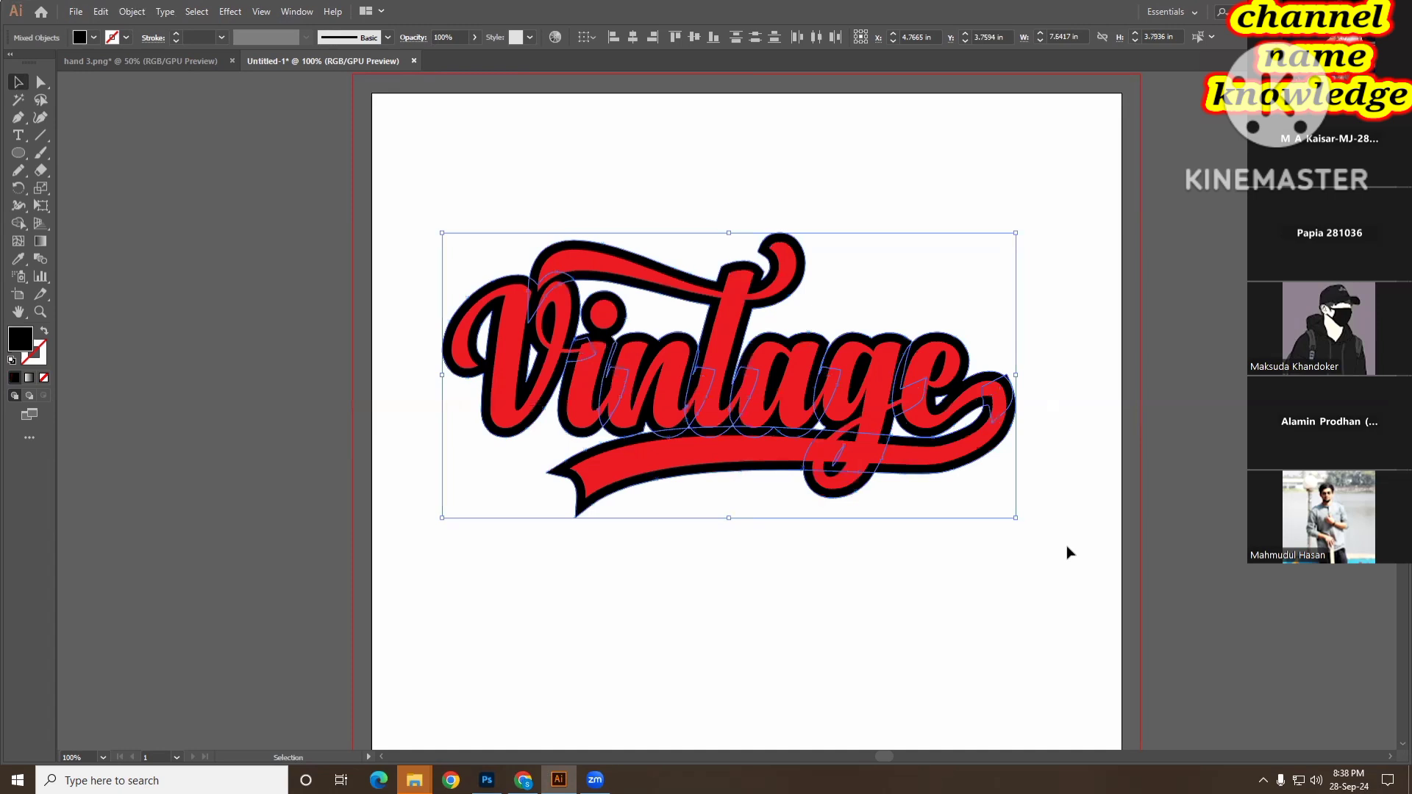
{"action": "left_click", "coordinate": [1003, 605]}
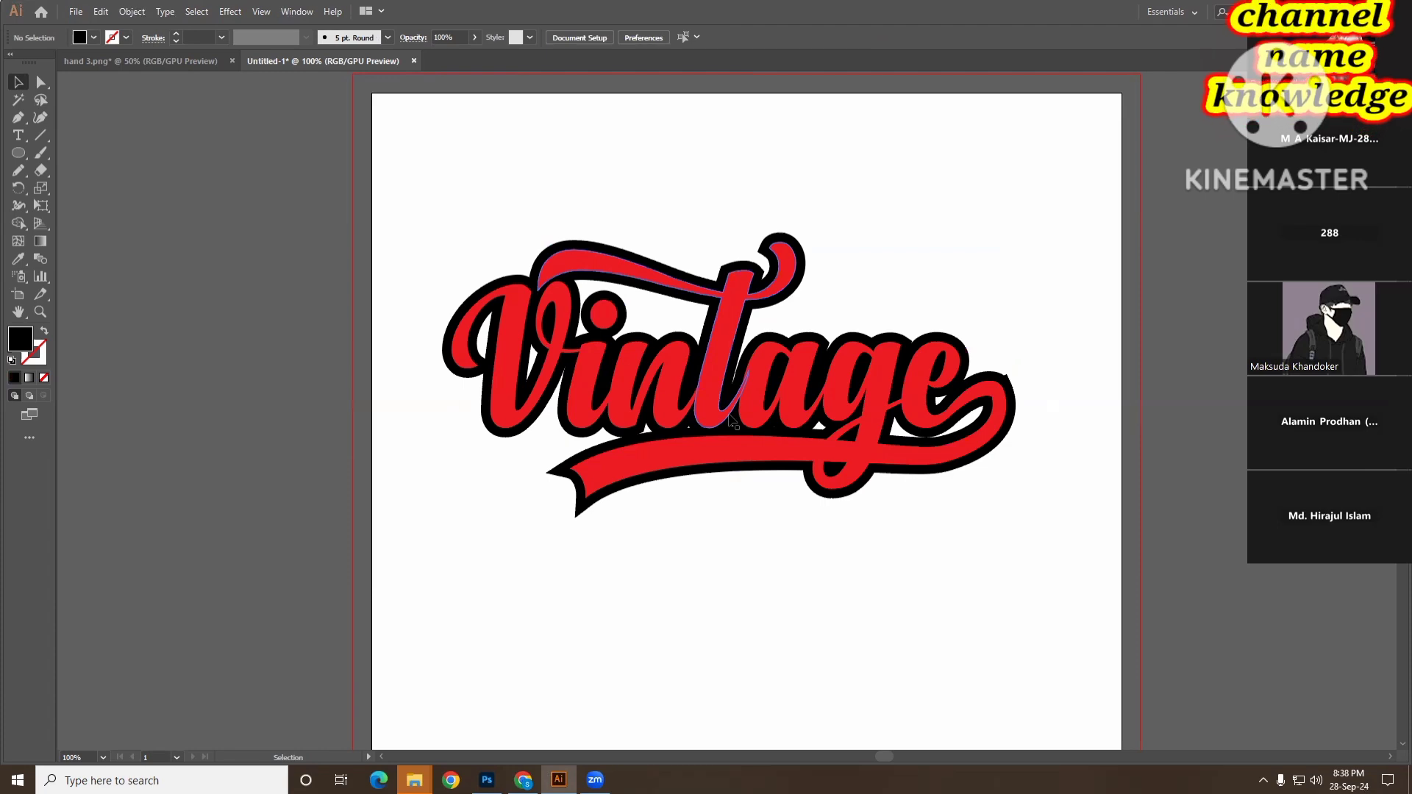
- Undo the pasted outline, the red fill, the cut and the path offset on the Vintage artwork
{"action": "key", "text": "ctrl+z"}
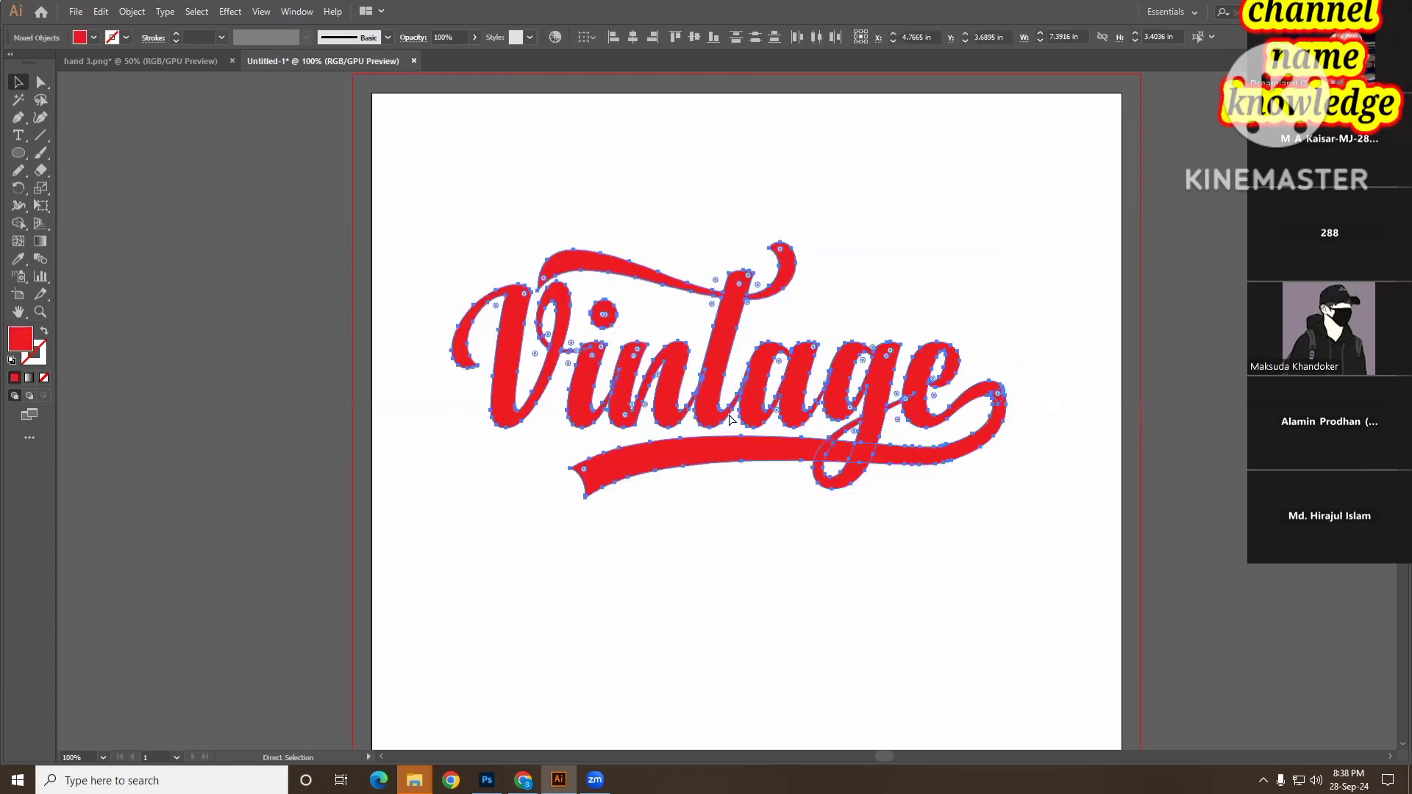
{"action": "key", "text": "ctrl+z"}
{"action": "key", "text": "ctrl+z"}
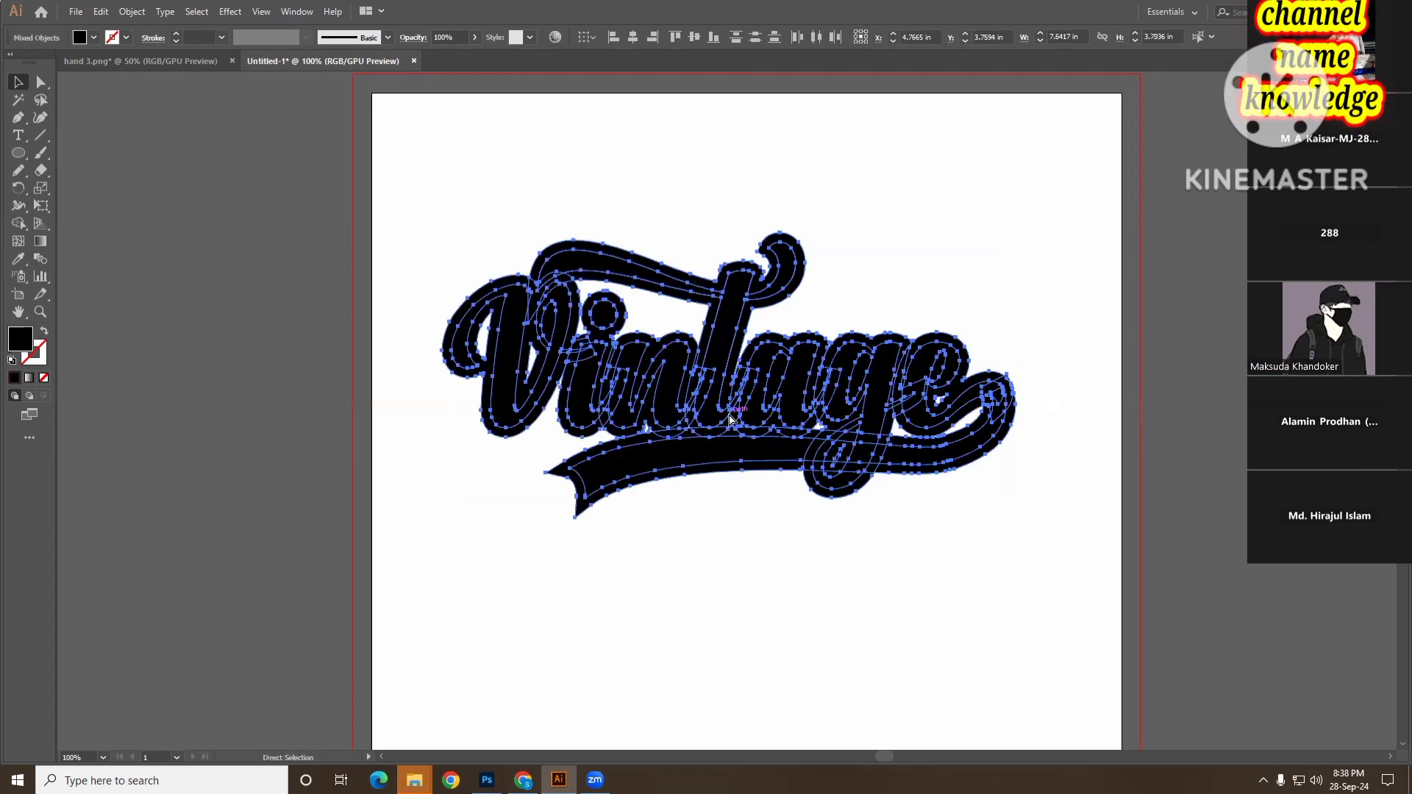
{"action": "key", "text": "ctrl+z"}
{"action": "key", "text": "ctrl+z"}
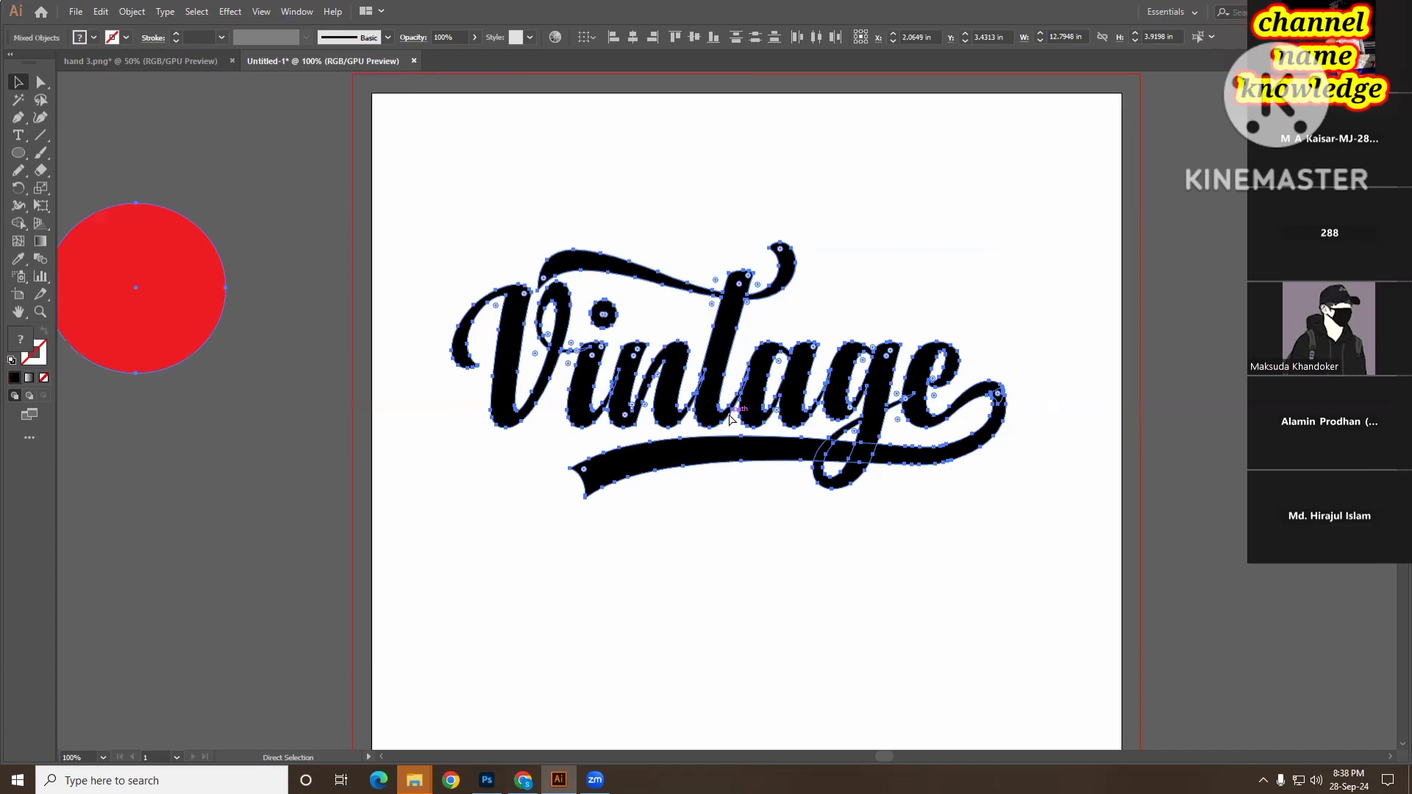
- Deselect everything and delete the red ellipse beside the artboard
{"action": "key", "text": "v"}
{"action": "left_click", "coordinate": [578, 621]}
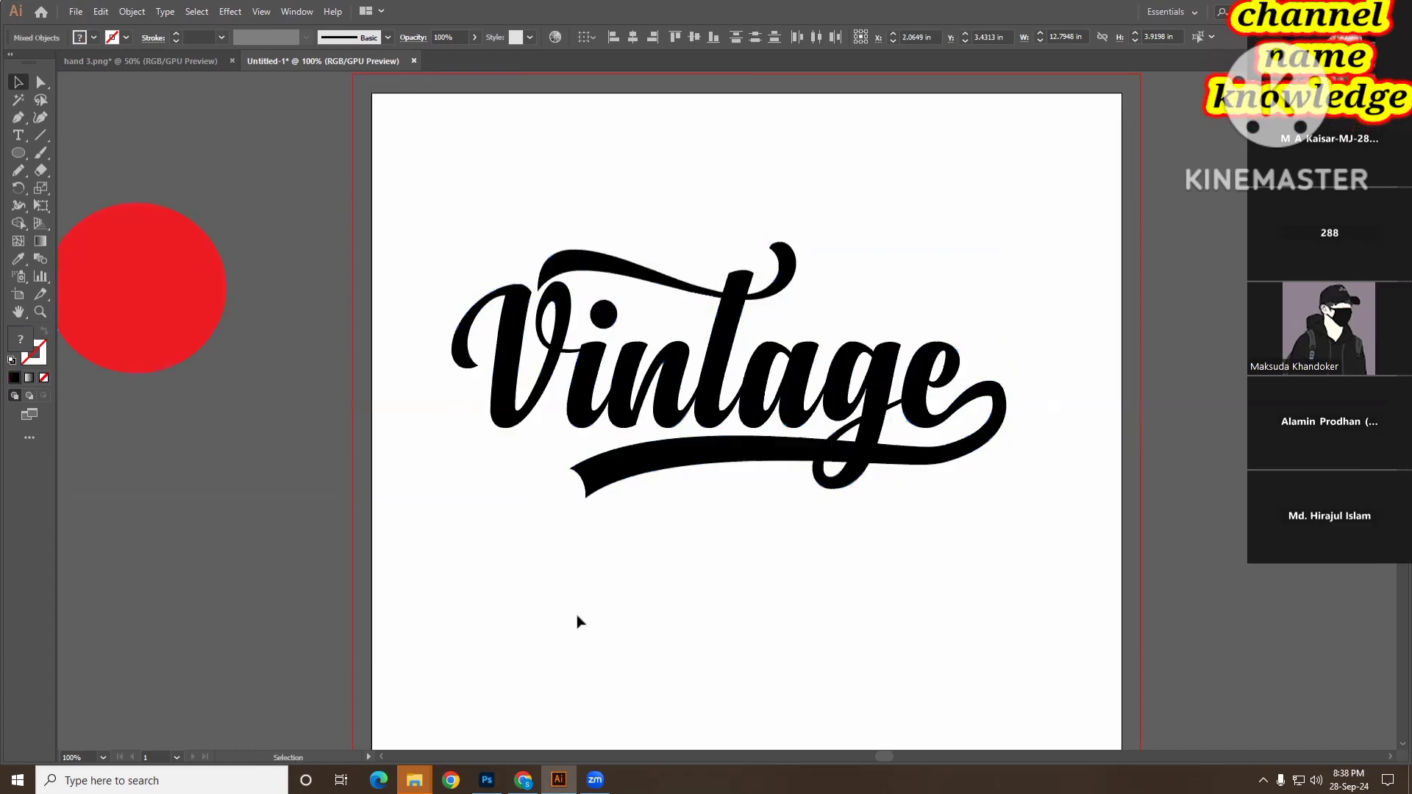
{"action": "left_click", "coordinate": [167, 308]}
{"action": "key", "text": "Delete"}
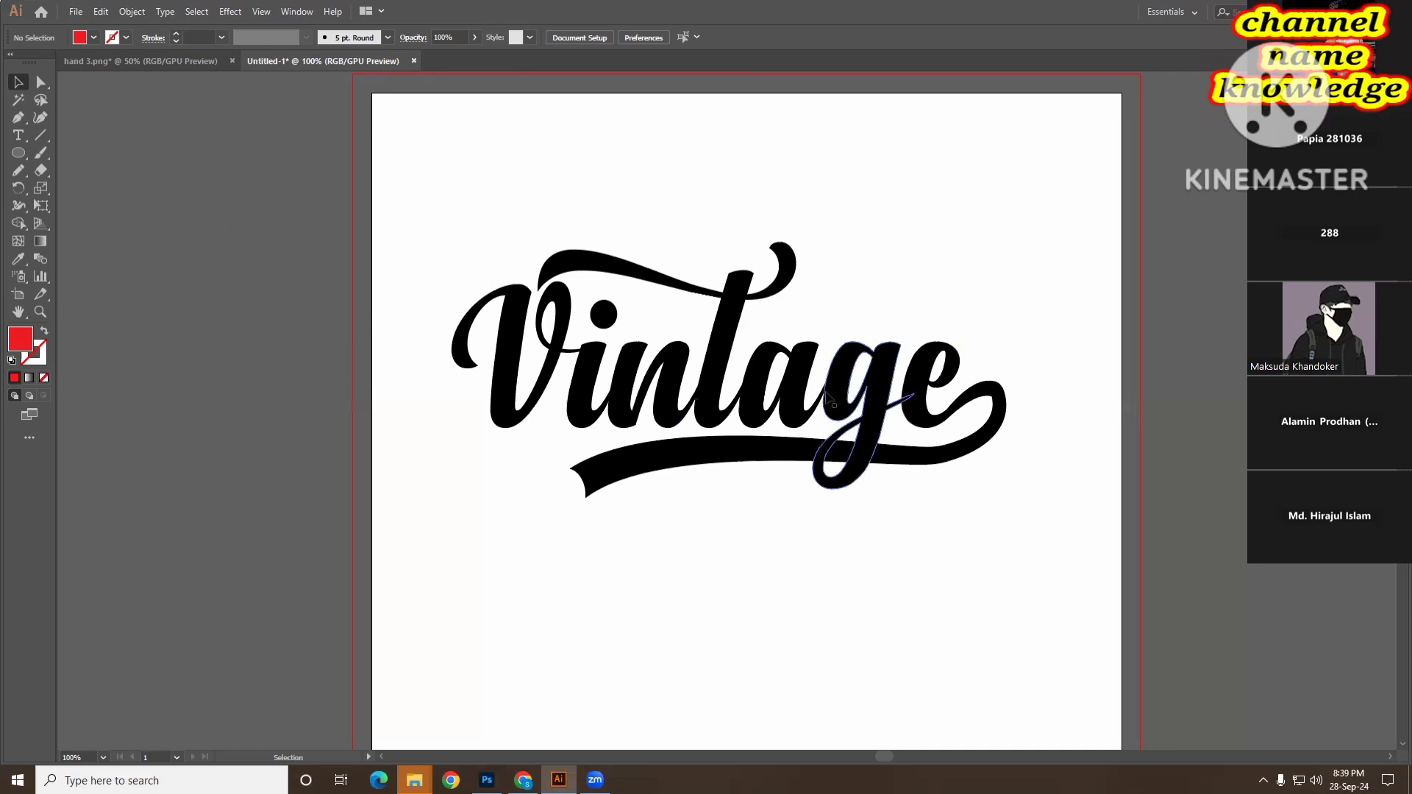
- Offset the paths of the complete Vintage artwork by 0.125 in with Miter joins and directly select the offset paths' anchor points
{"action": "left_click_drag", "start_coordinate": [463, 233], "coordinate": [1008, 527]}
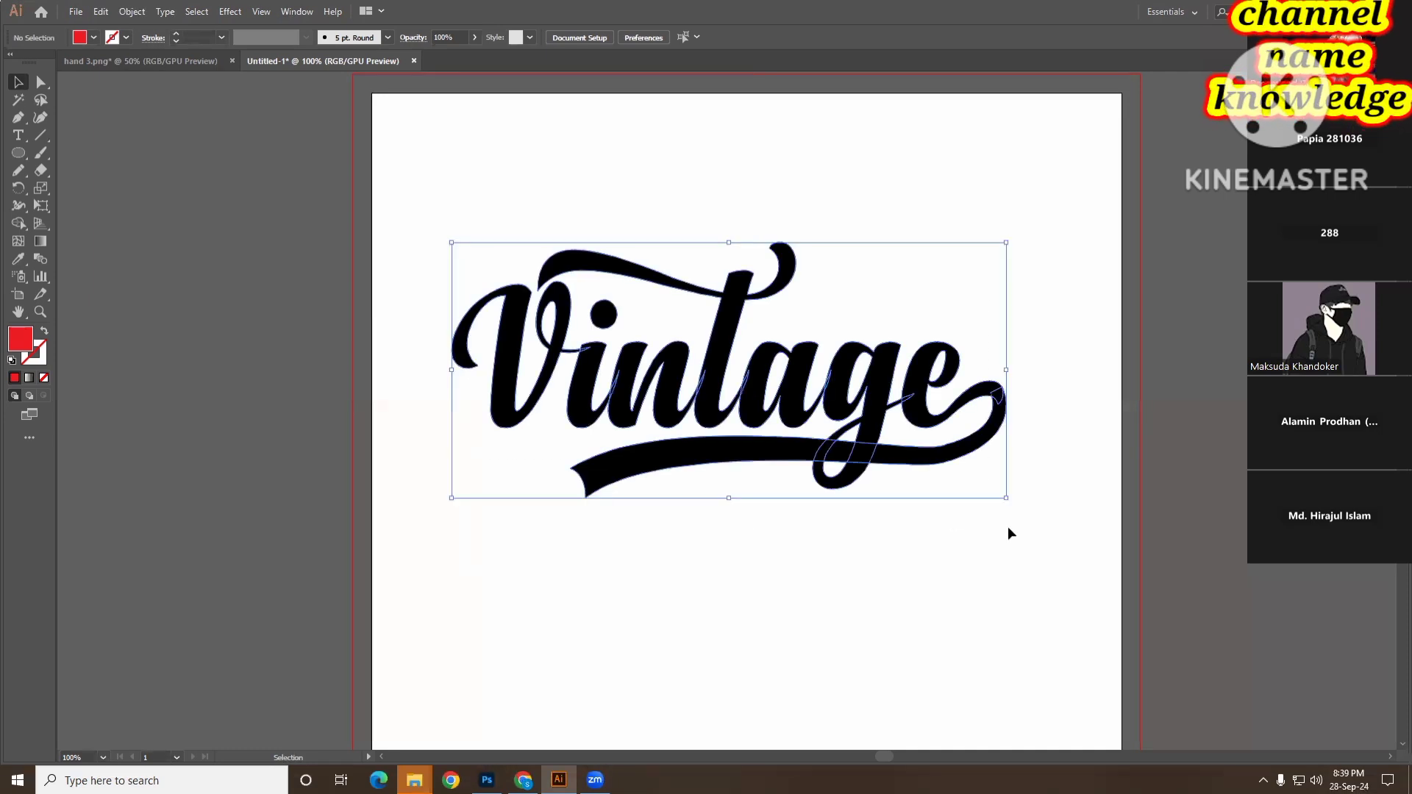
{"action": "left_click", "coordinate": [131, 11]}
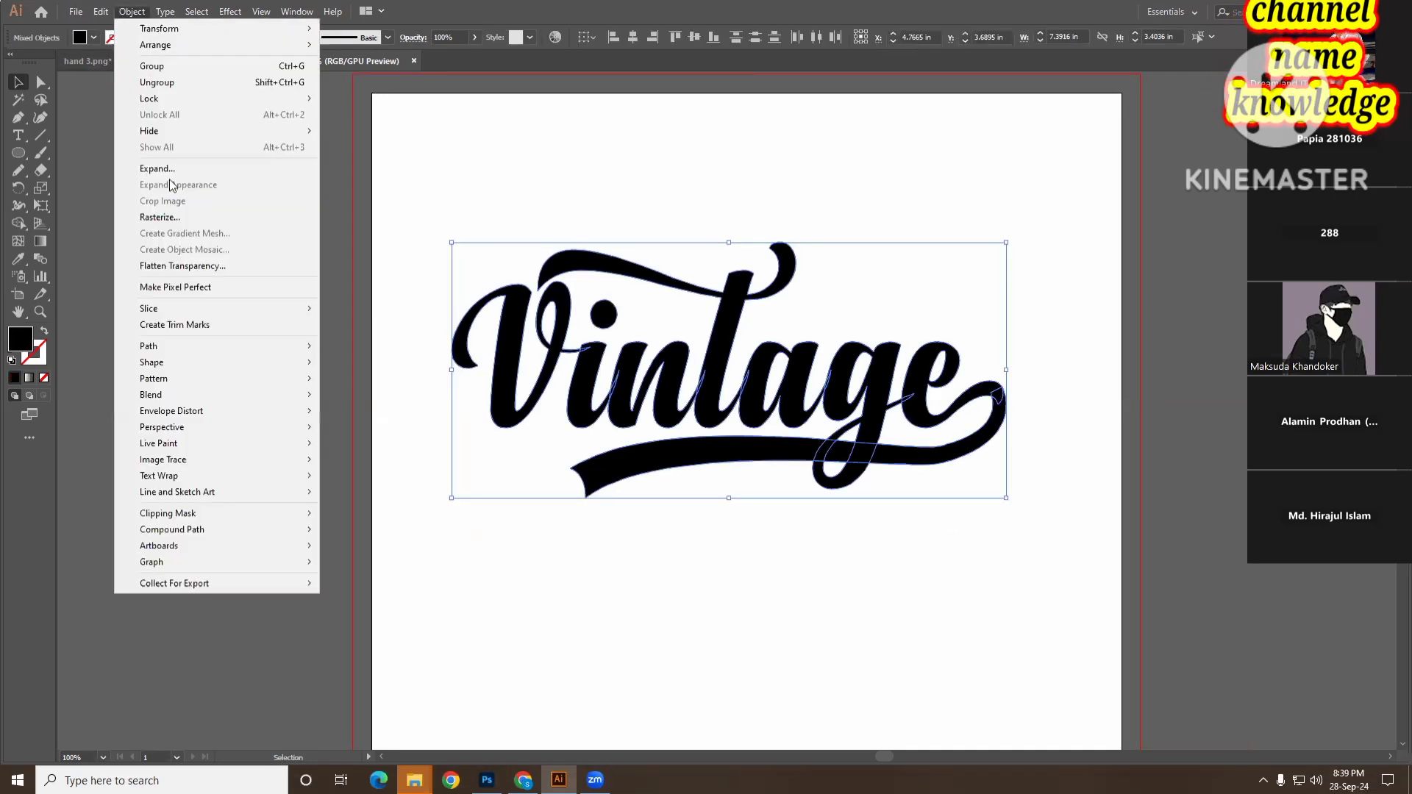
{"action": "mouse_move", "coordinate": [221, 346]}
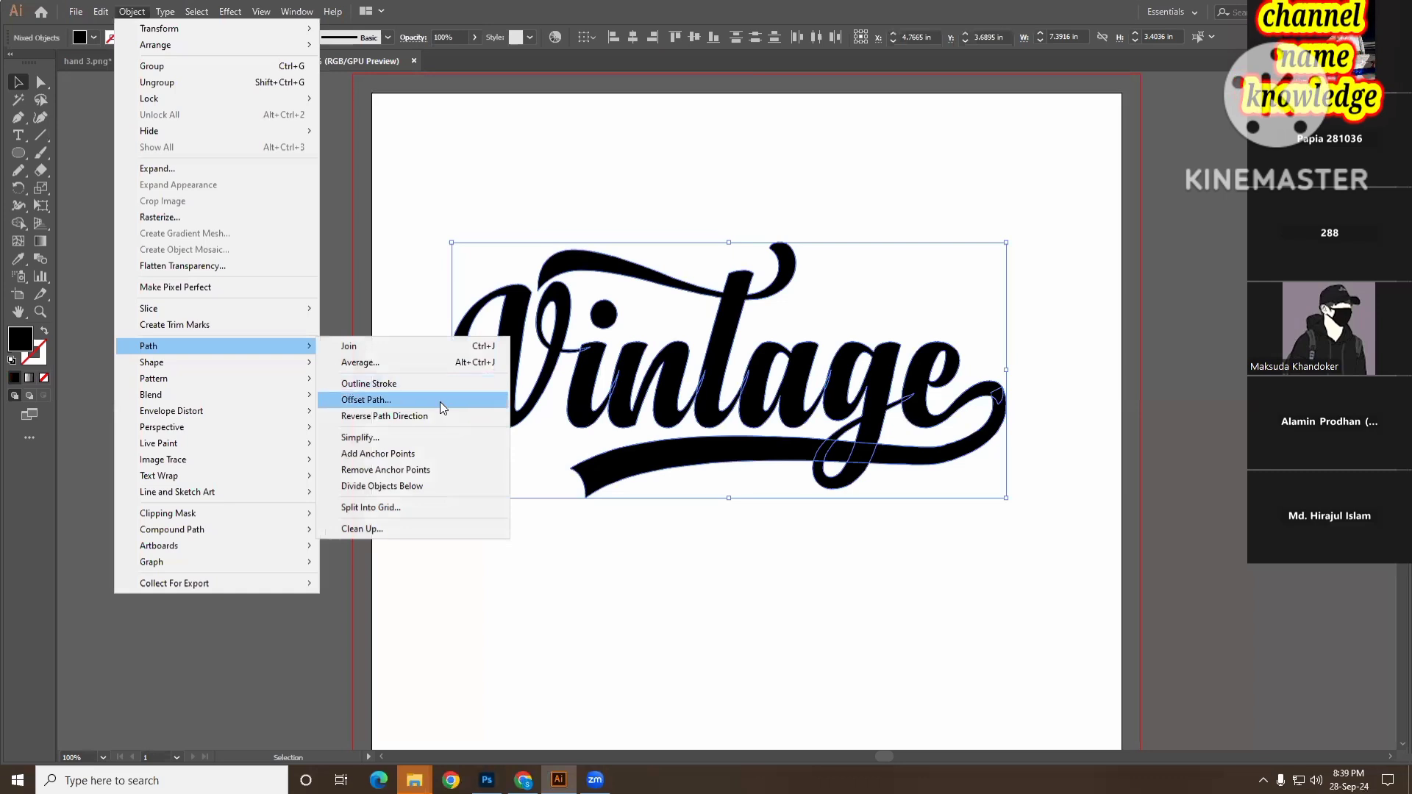
{"action": "left_click", "coordinate": [440, 401]}
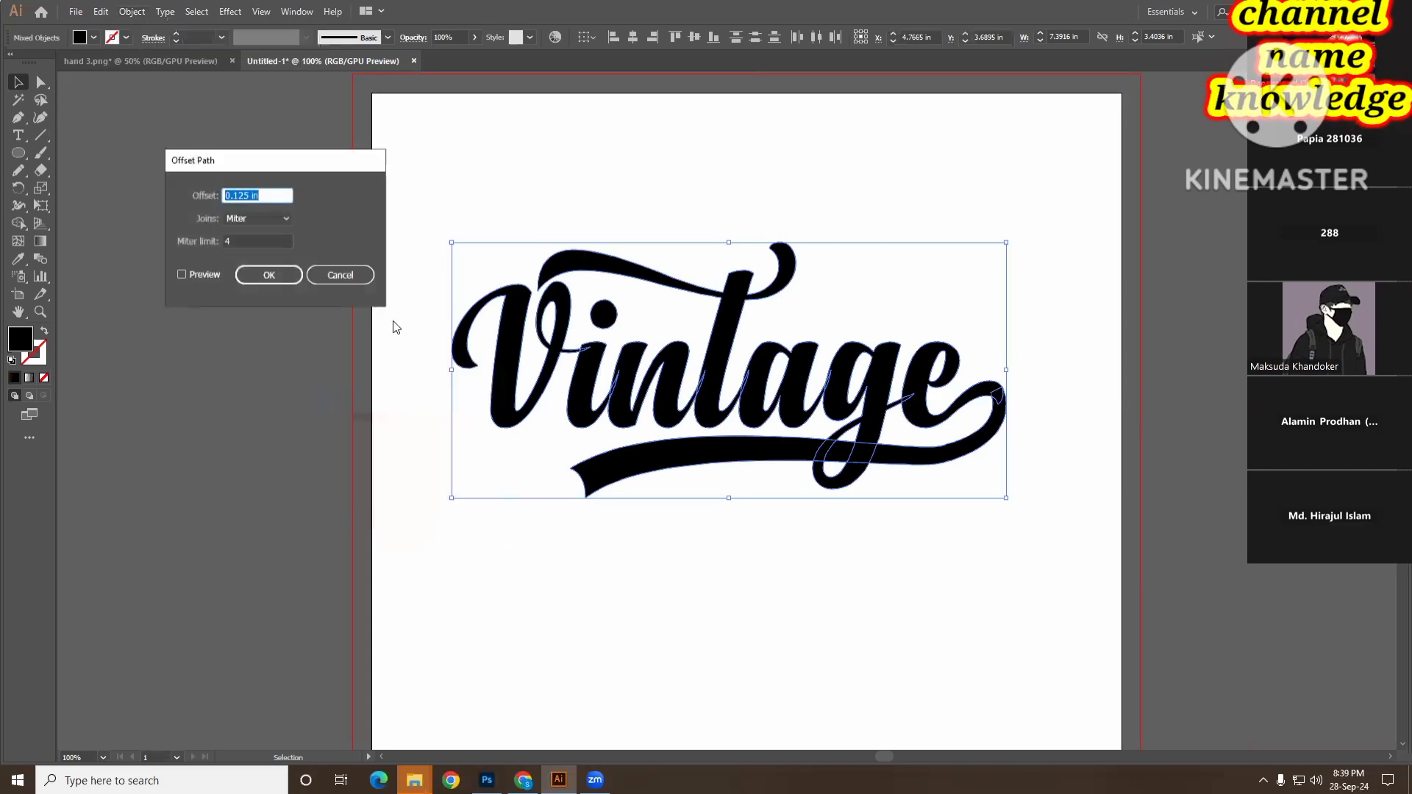
{"action": "left_click", "coordinate": [192, 278]}
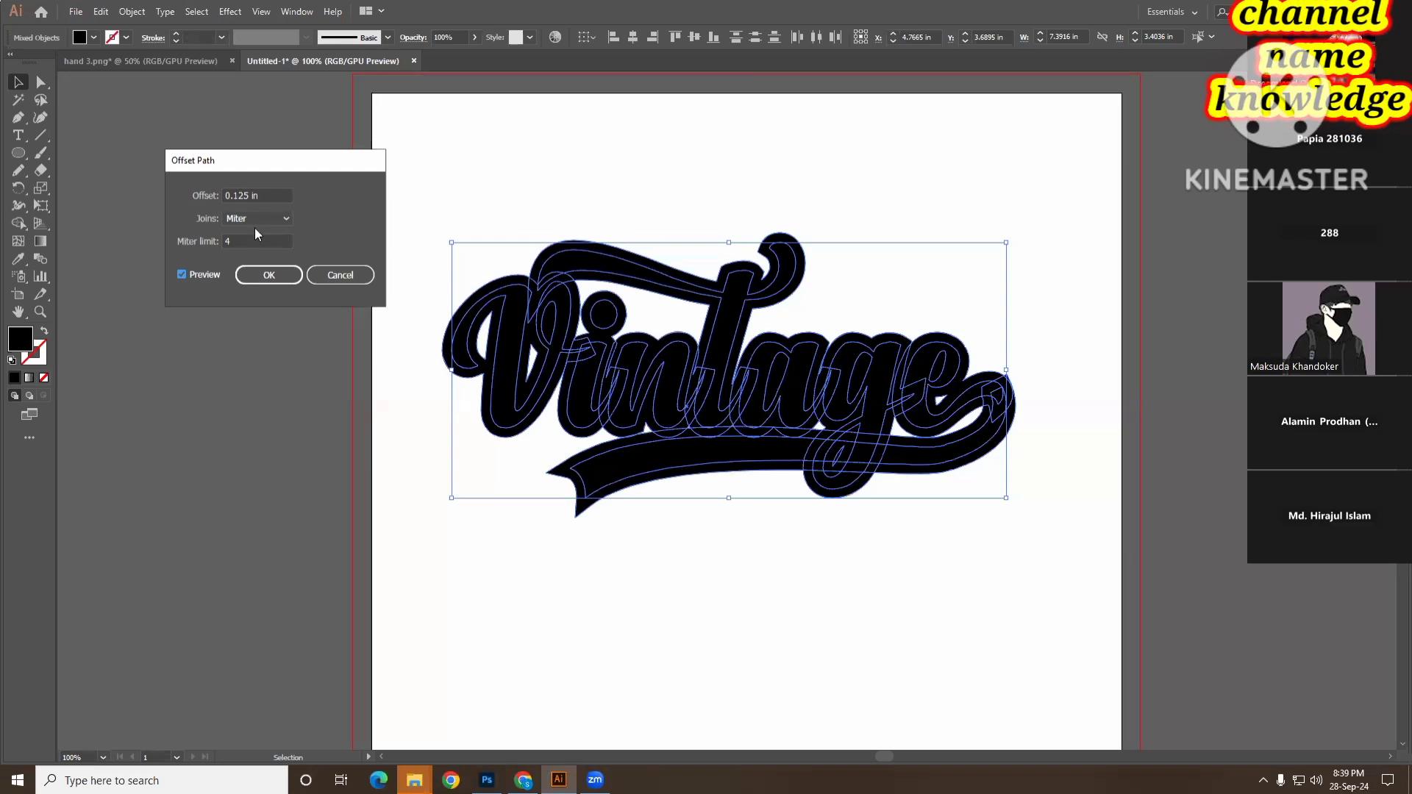
{"action": "left_click", "coordinate": [270, 276]}
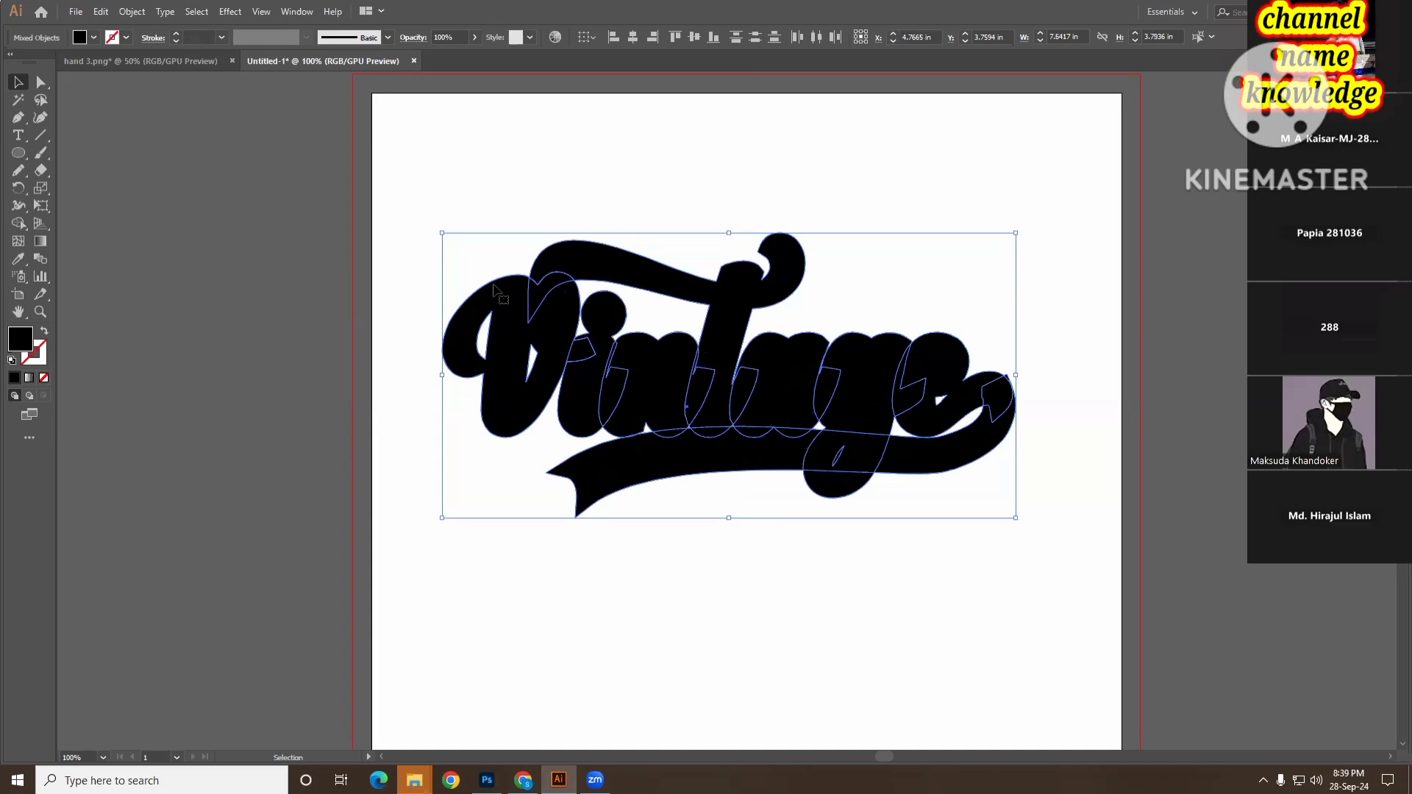
{"action": "key", "text": "a"}
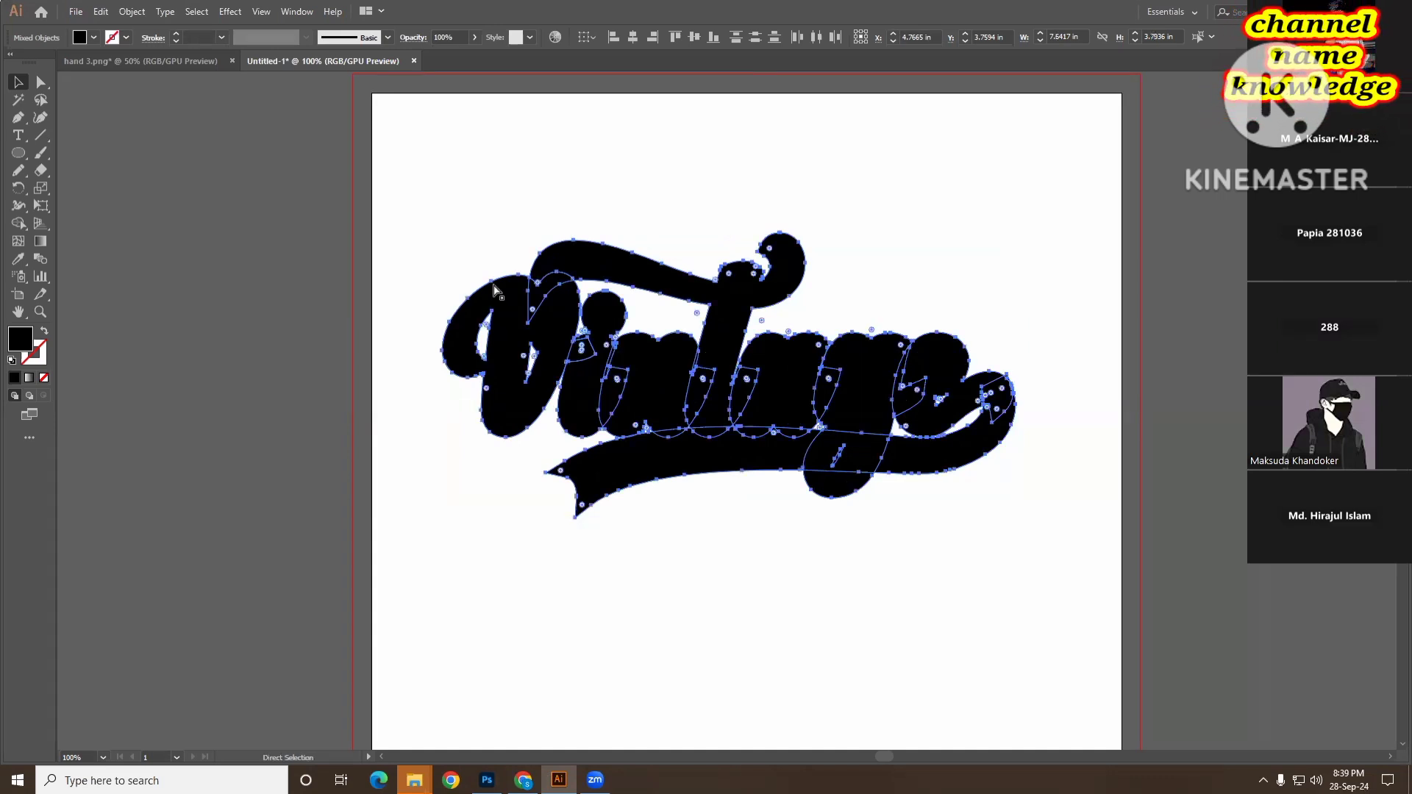
- Cut the selected black offset paths, fill the remaining Vintage lettering and swash with red, and deselect them
{"action": "key", "text": "ctrl+z"}
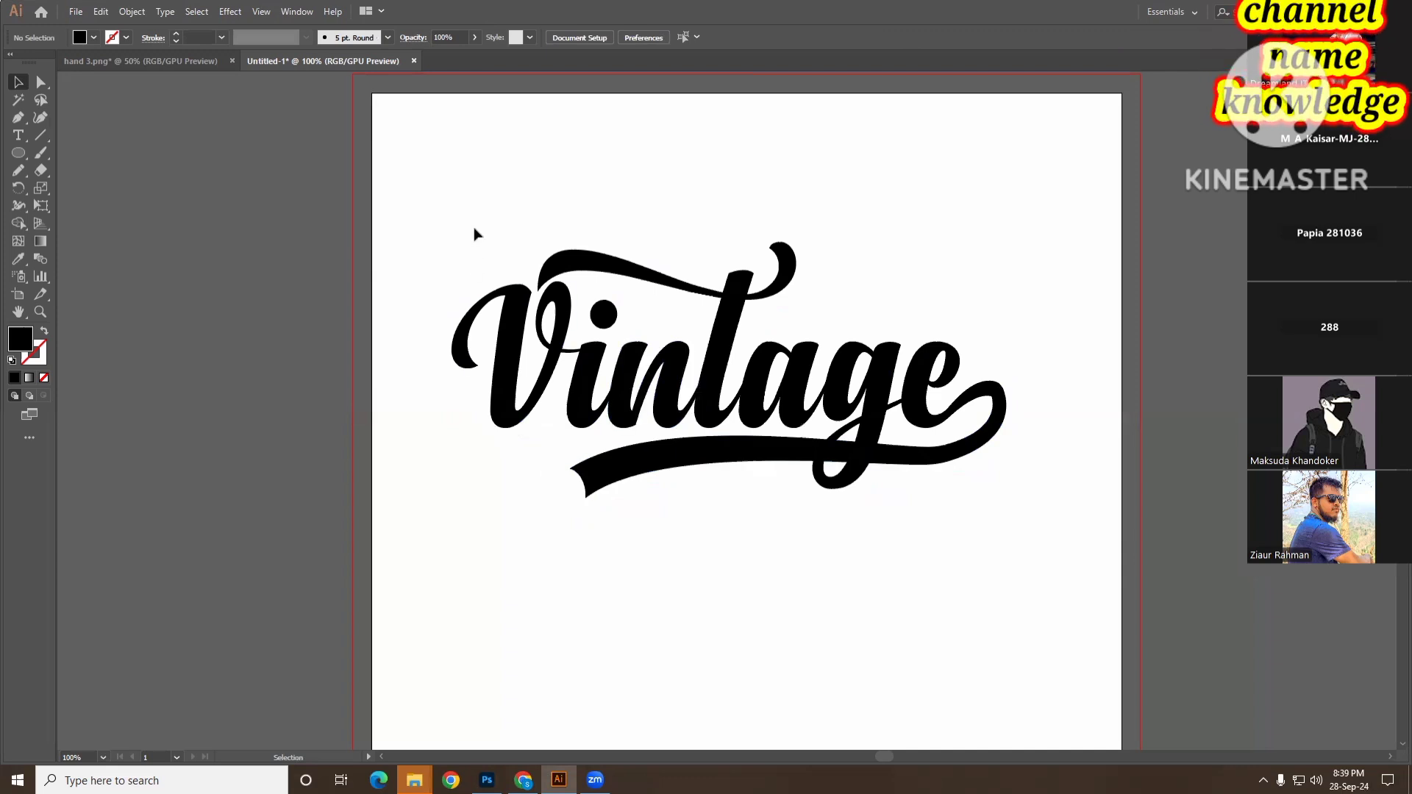
{"action": "left_click_drag", "start_coordinate": [475, 196], "coordinate": [1025, 542]}
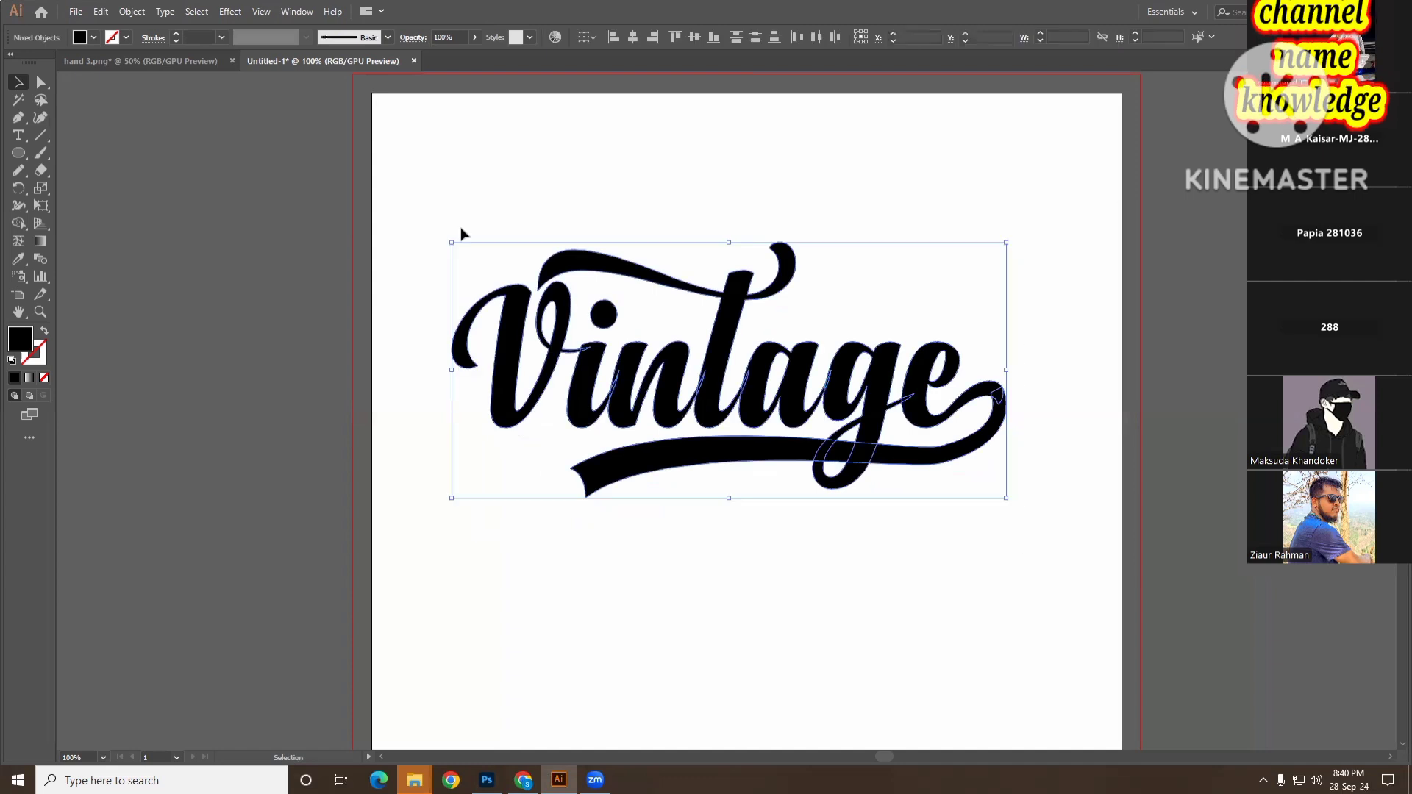
{"action": "left_click", "coordinate": [93, 37]}
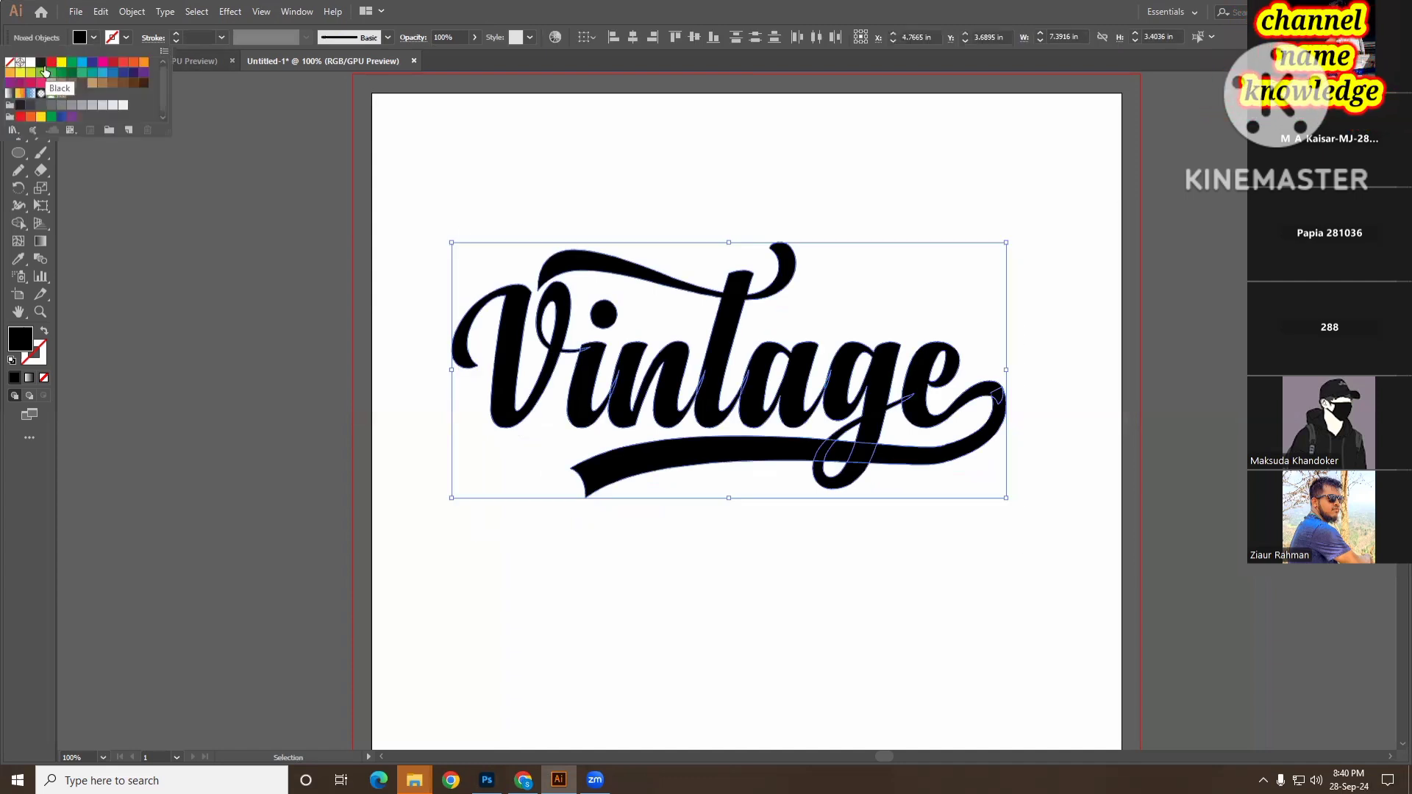
{"action": "left_click", "coordinate": [51, 61]}
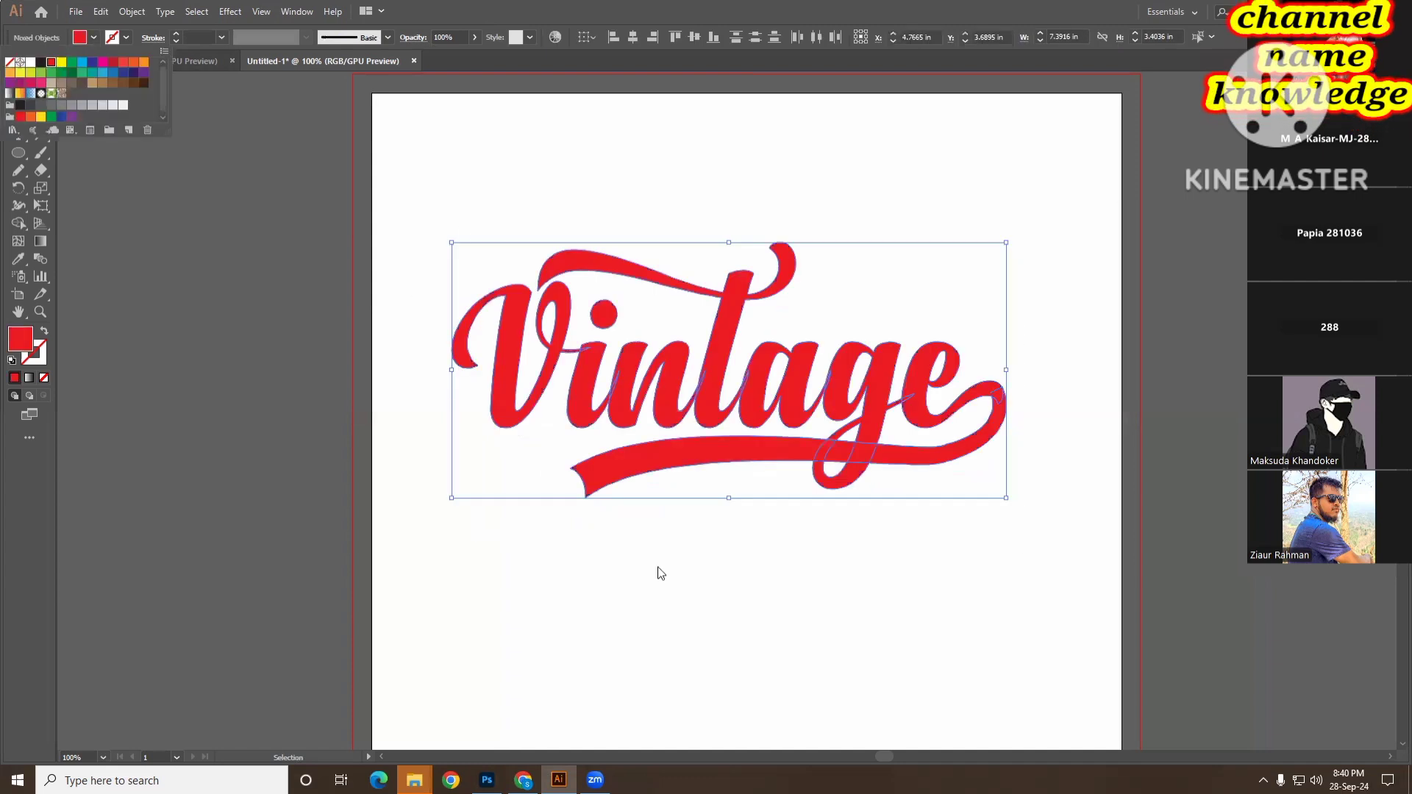
{"action": "left_click", "coordinate": [674, 606]}
{"action": "left_click", "coordinate": [841, 553]}
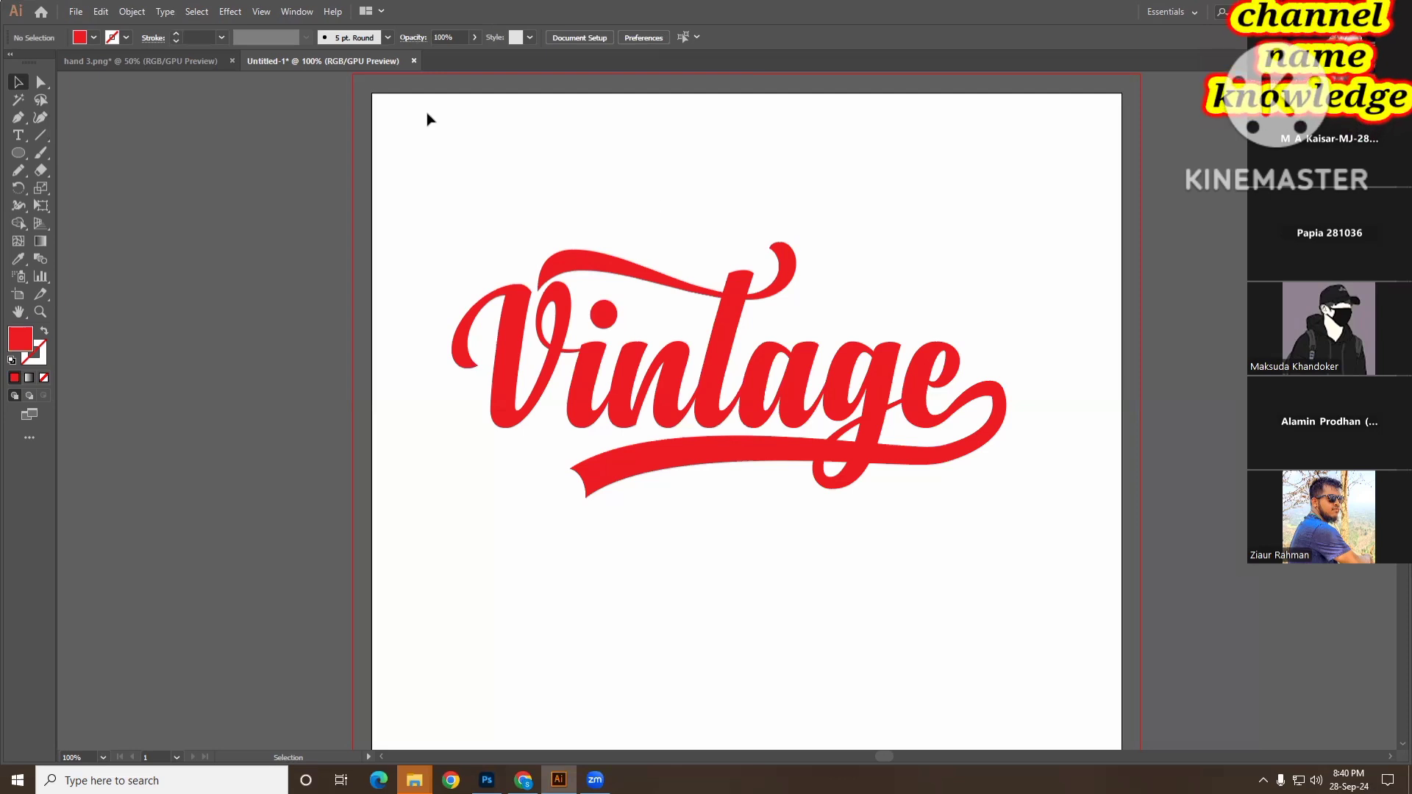
- Paste the cut black offset outline in back of the red lettering and deselect it
{"action": "left_click", "coordinate": [107, 12]}
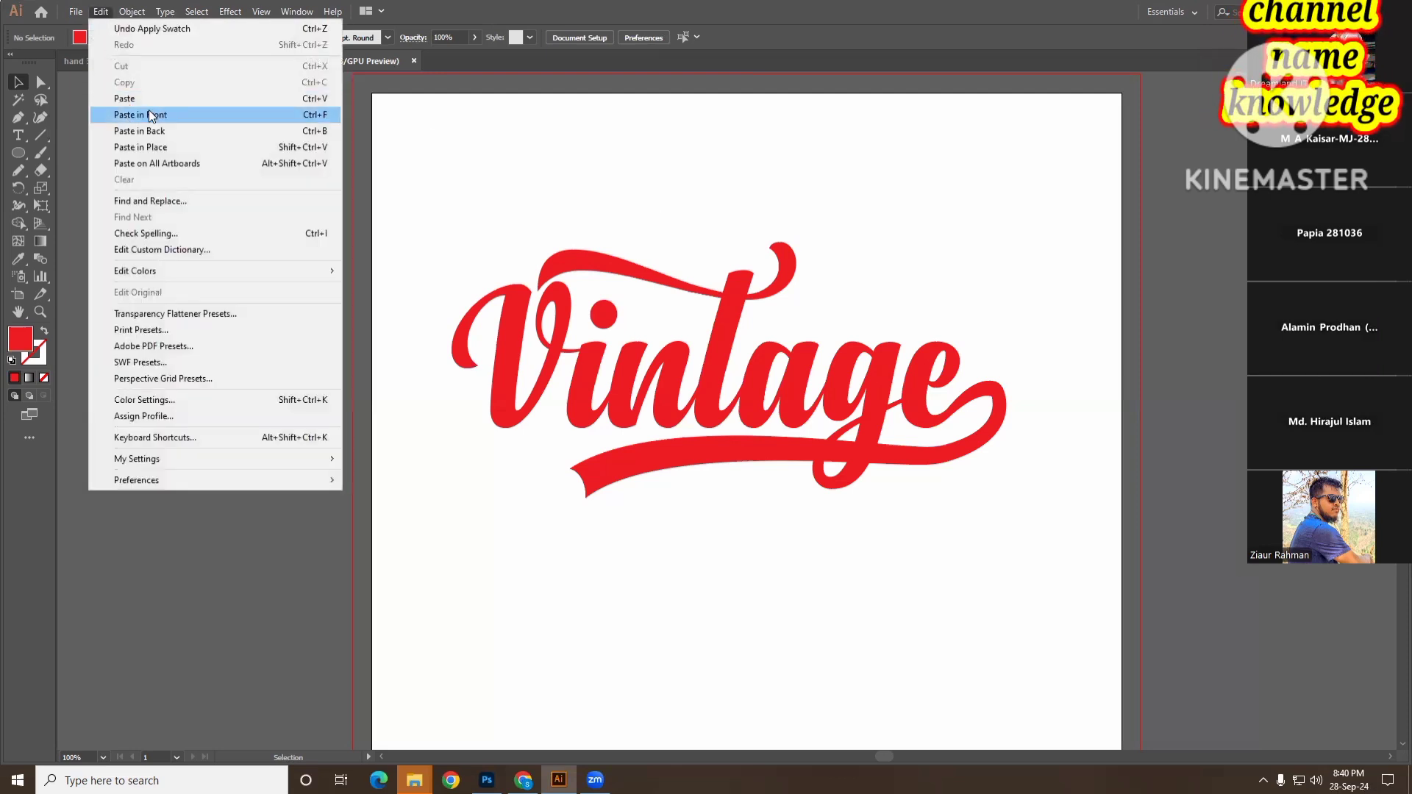
{"action": "left_click", "coordinate": [193, 130]}
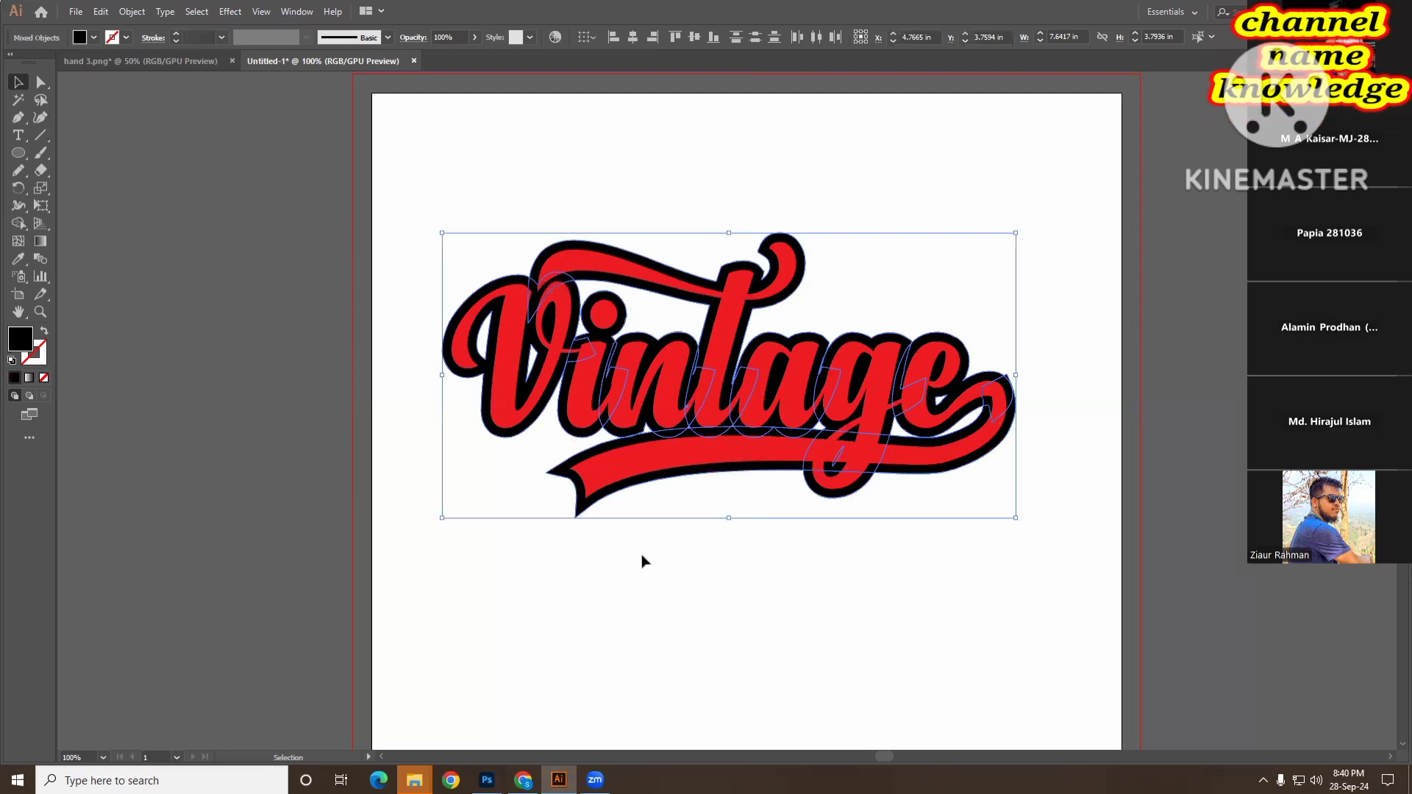
{"action": "left_click", "coordinate": [617, 510]}
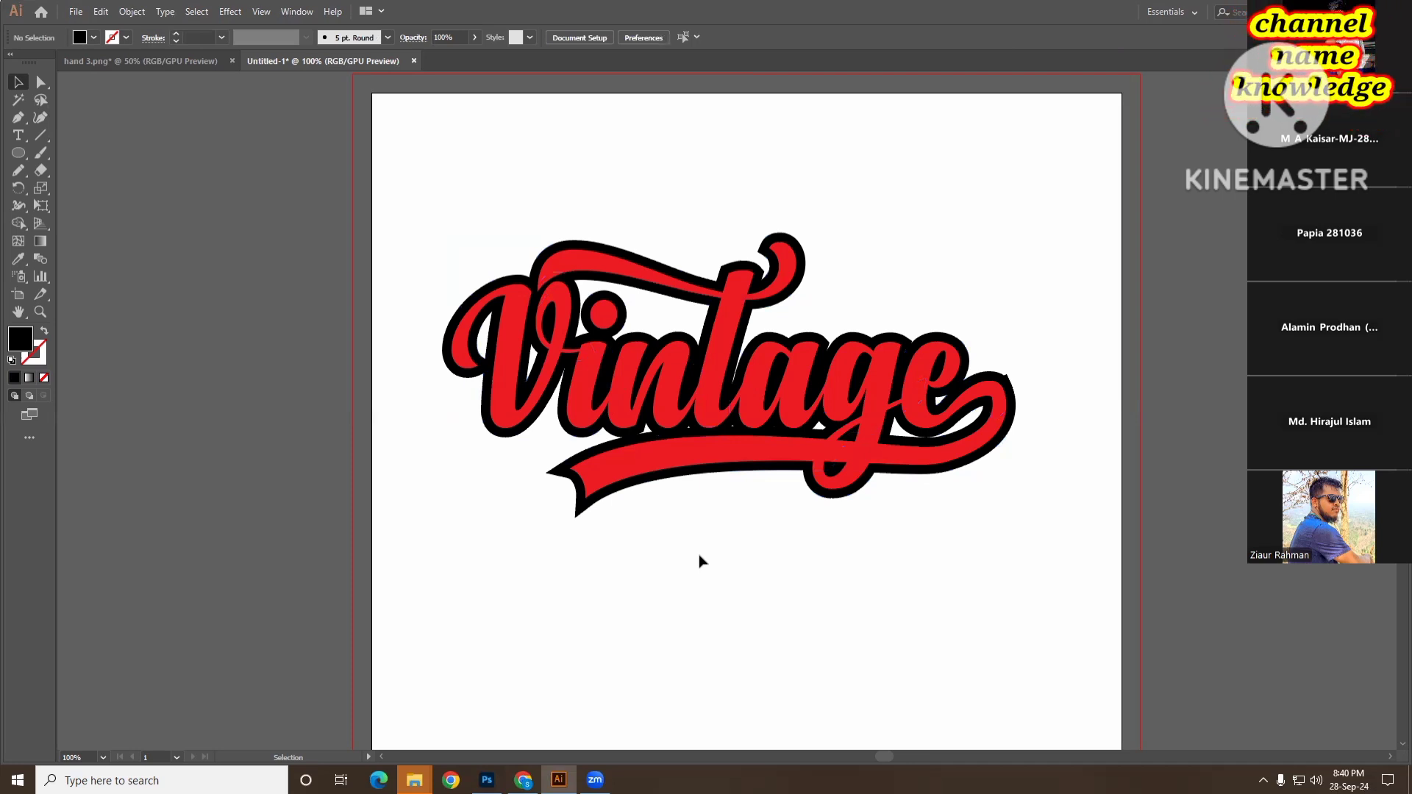
- Try to merge the swash regions beside the g's tail with the Shape Builder, undo the merge and deselect everything
{"action": "scroll", "coordinate": [699, 561], "scroll_direction": "right", "scroll_amount": 2}
{"action": "scroll", "coordinate": [691, 556], "scroll_direction": "up", "scroll_amount": 1}
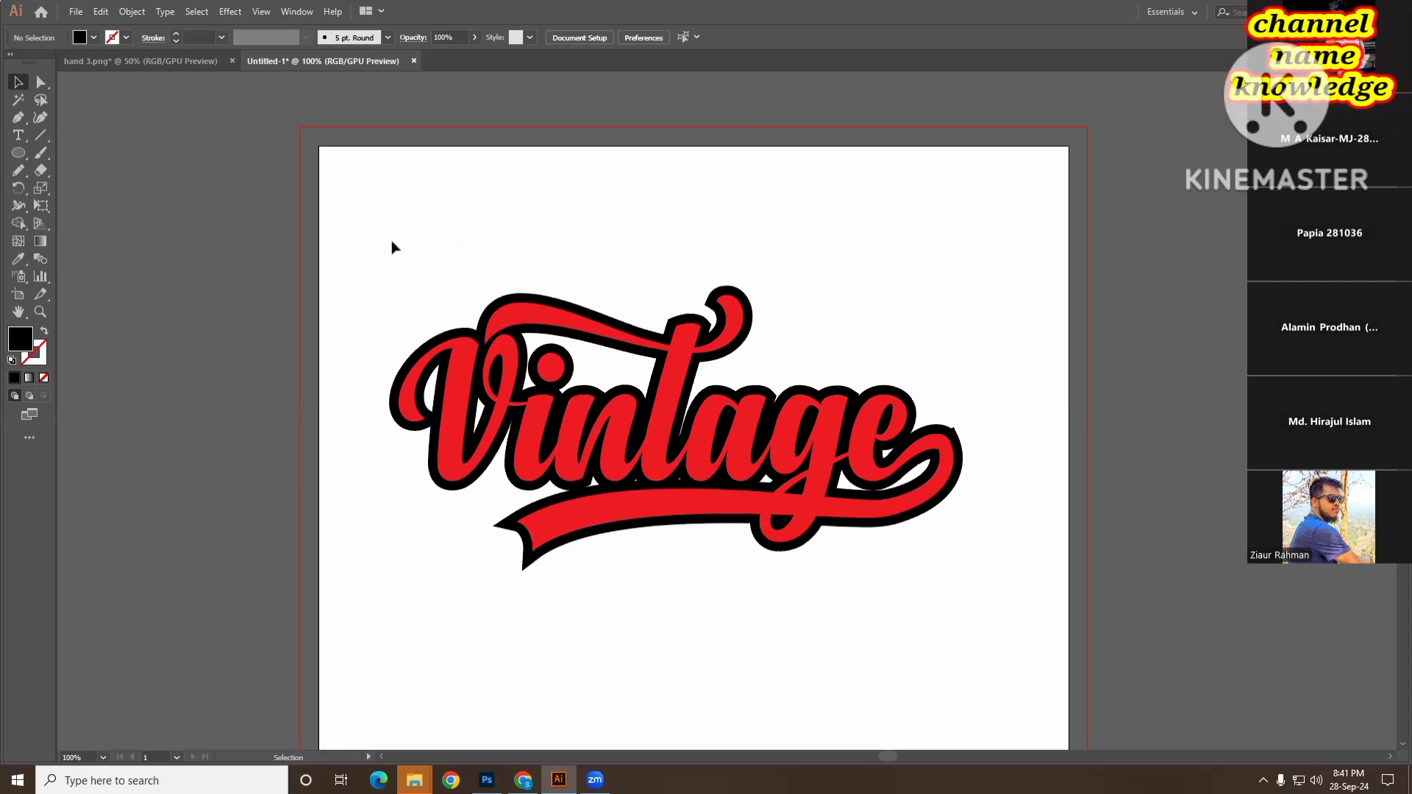
{"action": "left_click_drag", "start_coordinate": [397, 252], "coordinate": [996, 615]}
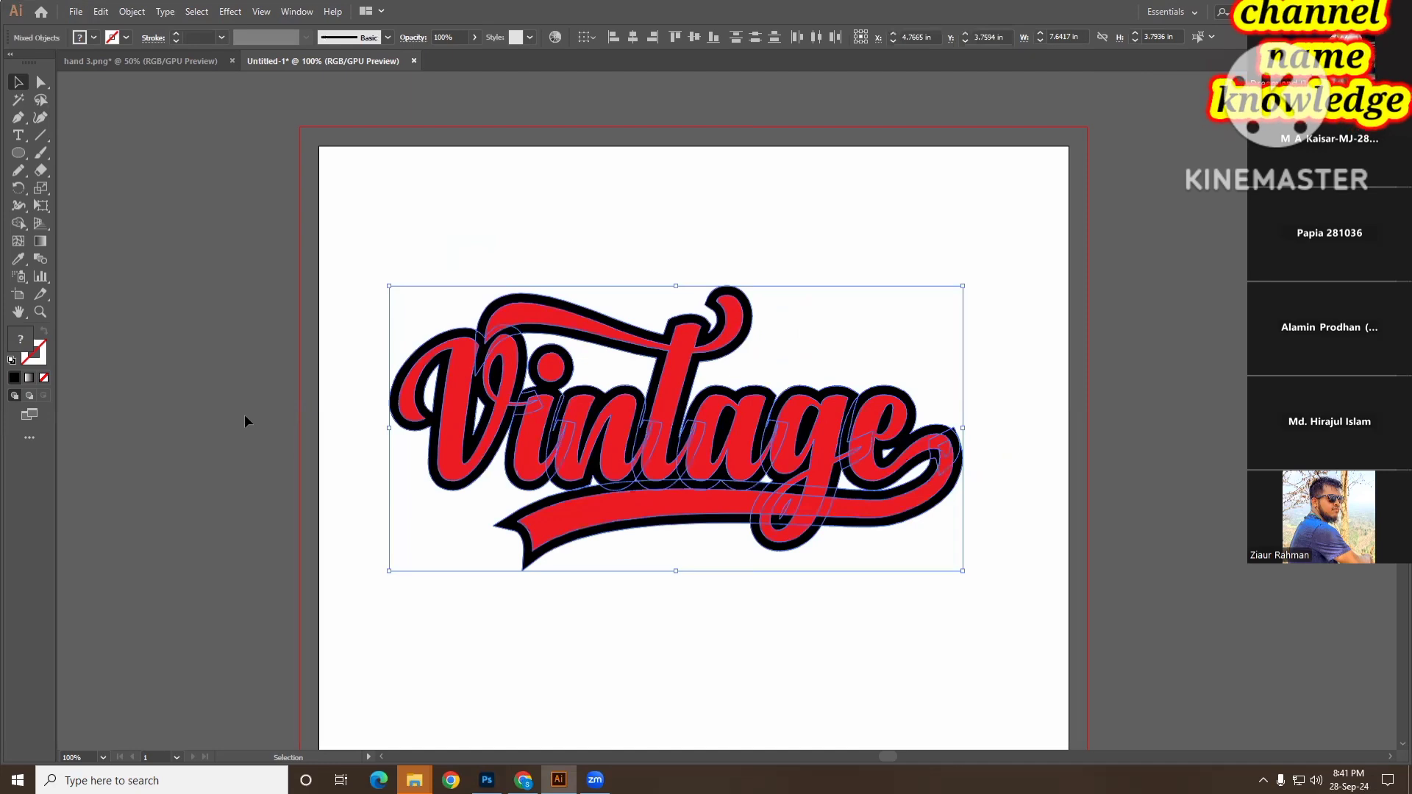
{"action": "left_click", "coordinate": [25, 225]}
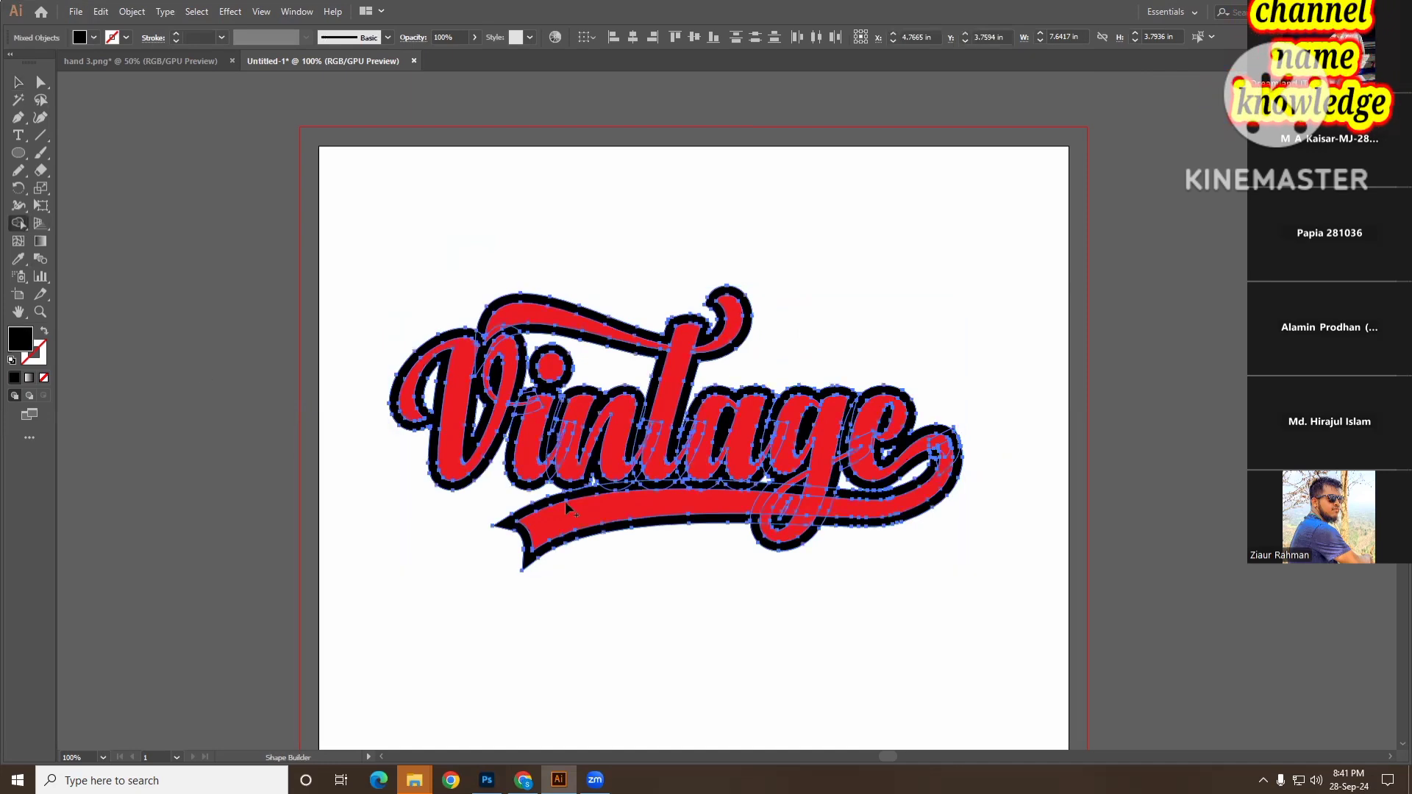
{"action": "left_click", "coordinate": [809, 515], "text": "ctrl"}
{"action": "left_click", "coordinate": [743, 435], "text": "ctrl"}
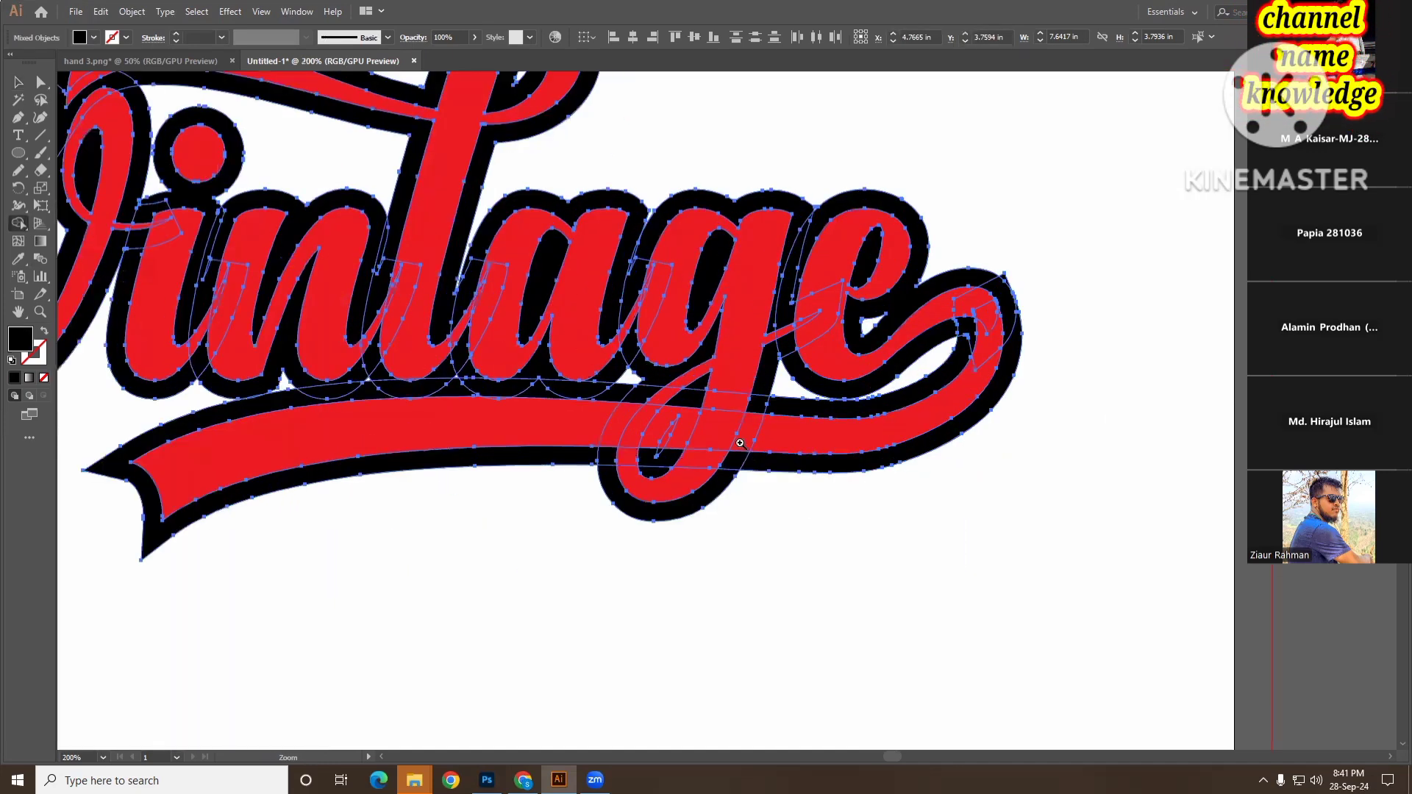
{"action": "left_click", "coordinate": [746, 452], "text": "ctrl"}
{"action": "left_click", "coordinate": [732, 423], "text": "ctrl"}
{"action": "scroll", "coordinate": [795, 470], "scroll_direction": "up", "scroll_amount": 1}
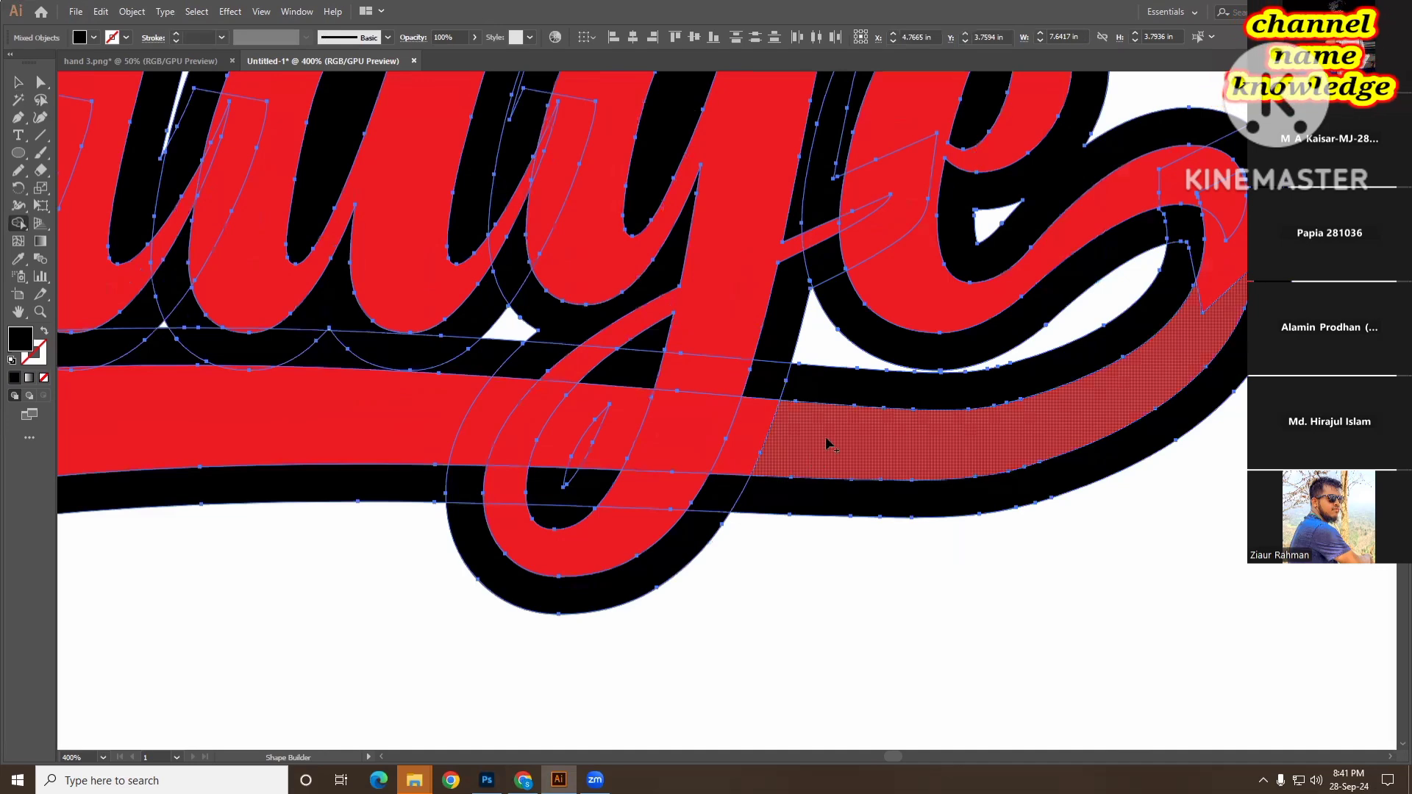
{"action": "mouse_move", "coordinate": [826, 439]}
{"action": "left_mouse_down"}
{"action": "mouse_move", "coordinate": [760, 439]}
{"action": "mouse_move", "coordinate": [724, 484]}
{"action": "left_mouse_up"}
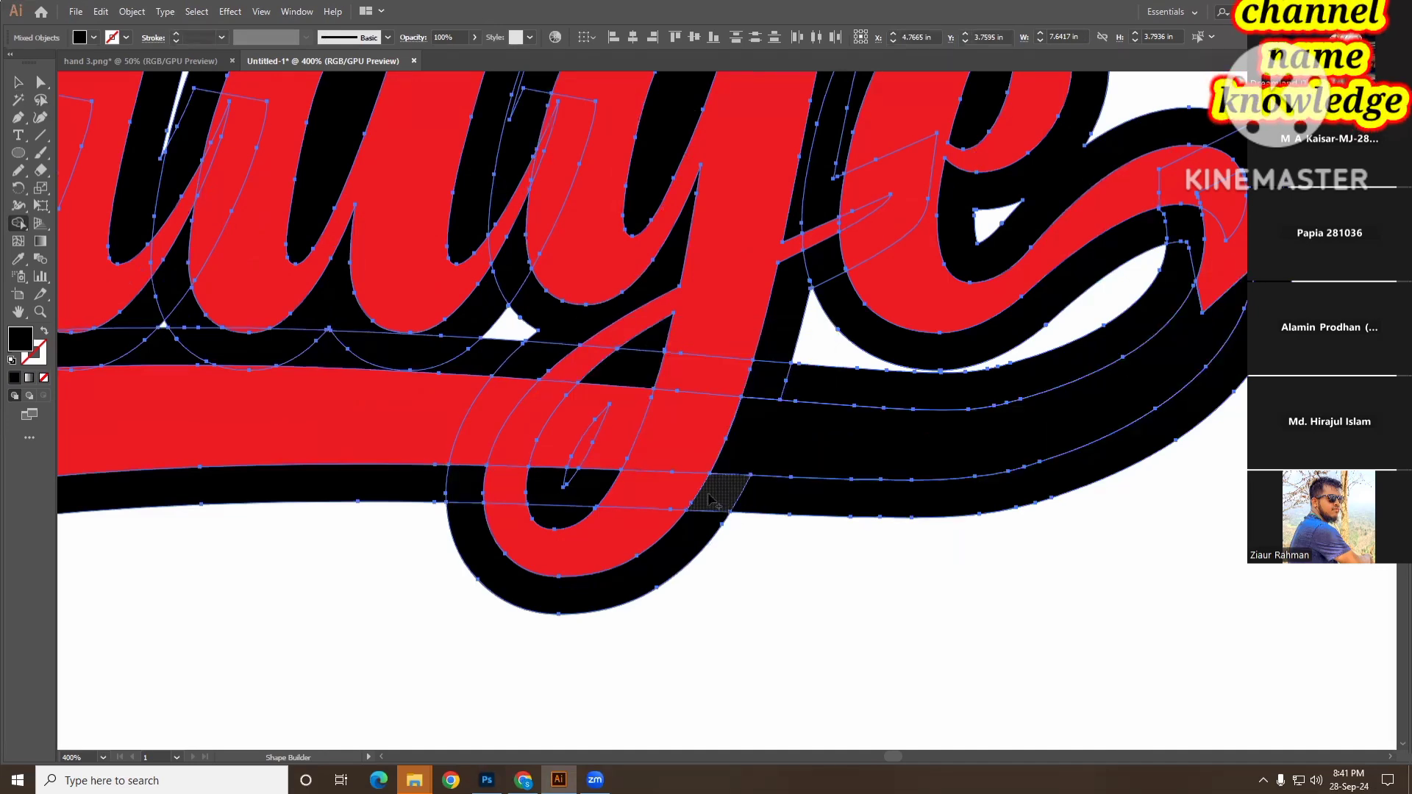
{"action": "key", "text": "ctrl+z"}
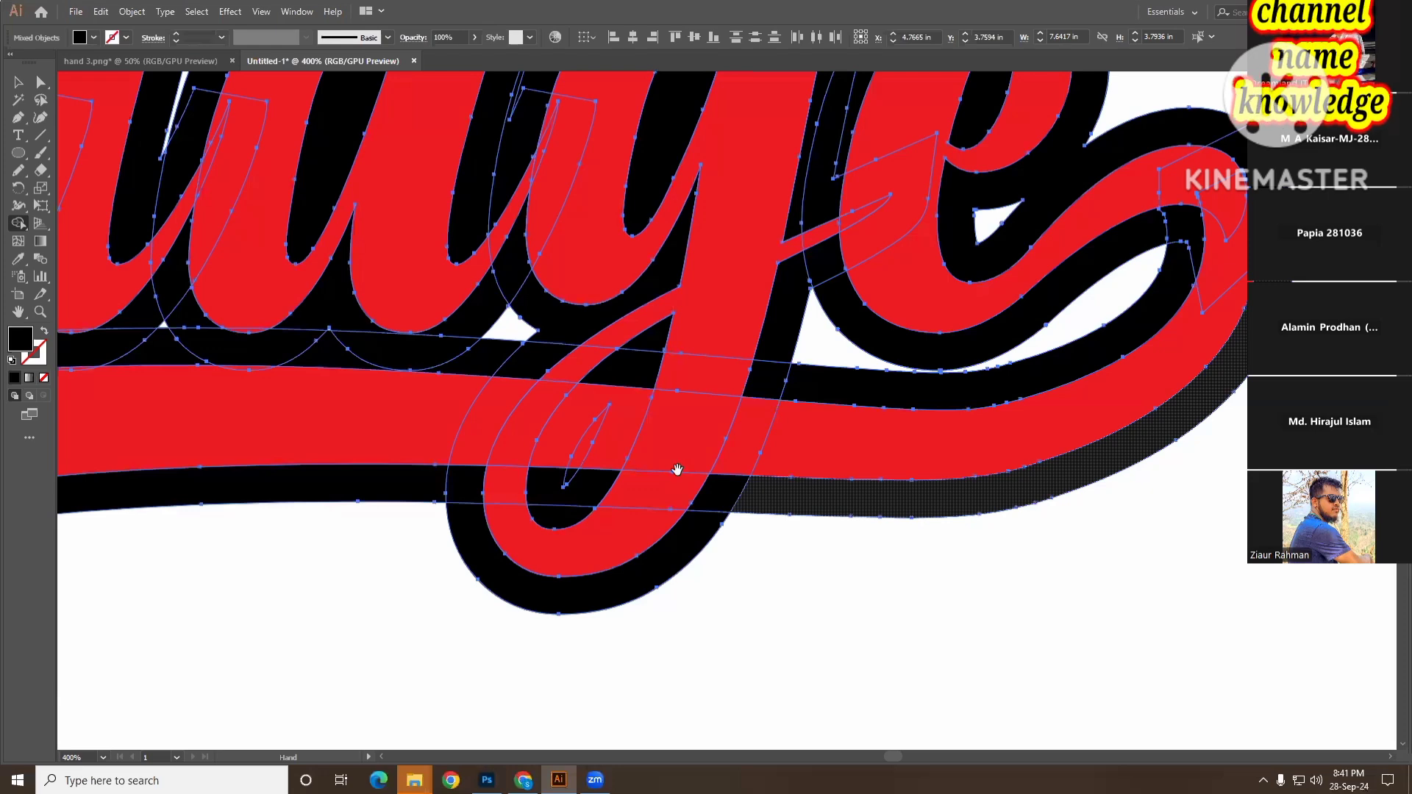
{"action": "key", "text": "alt+space"}
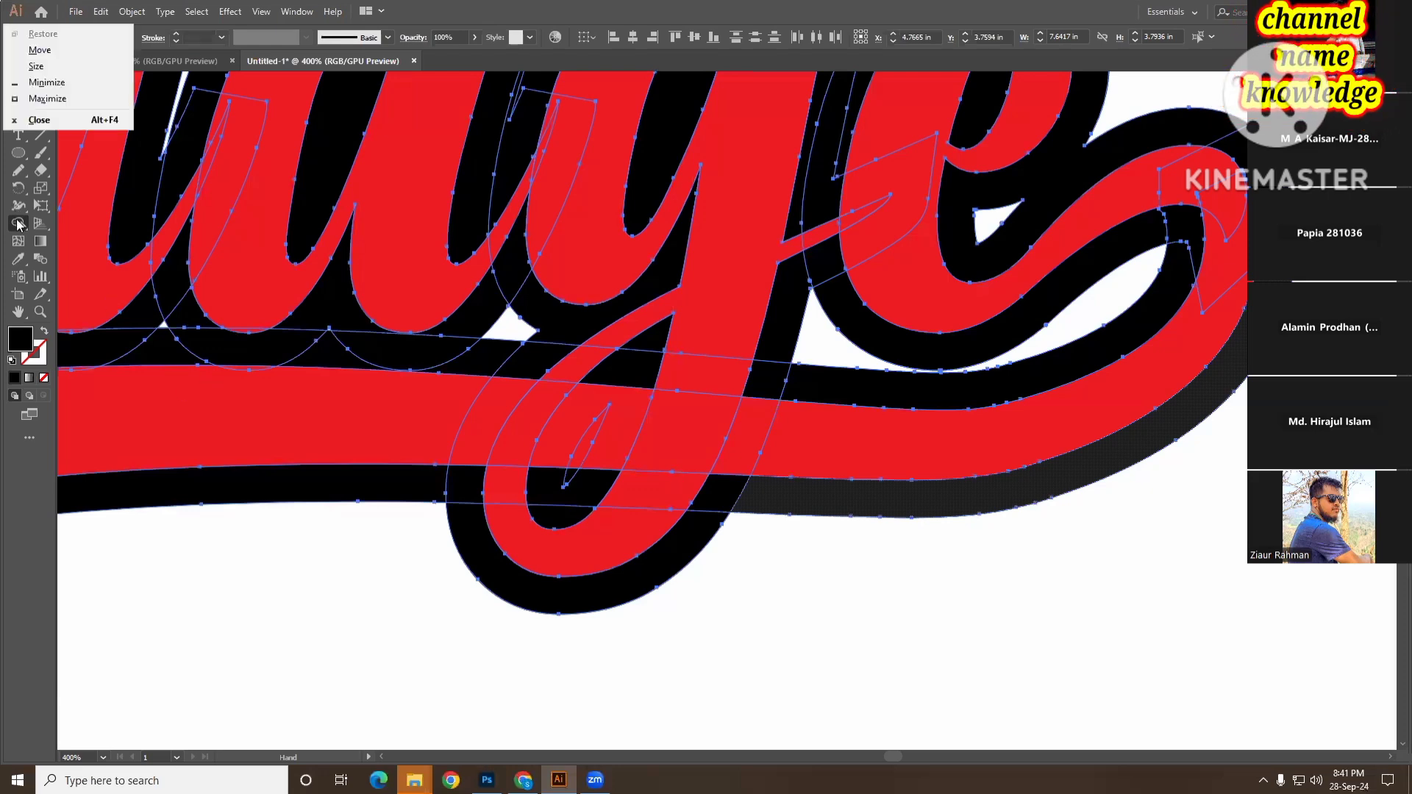
{"action": "key", "text": "Escape"}
{"action": "left_click", "coordinate": [18, 82]}
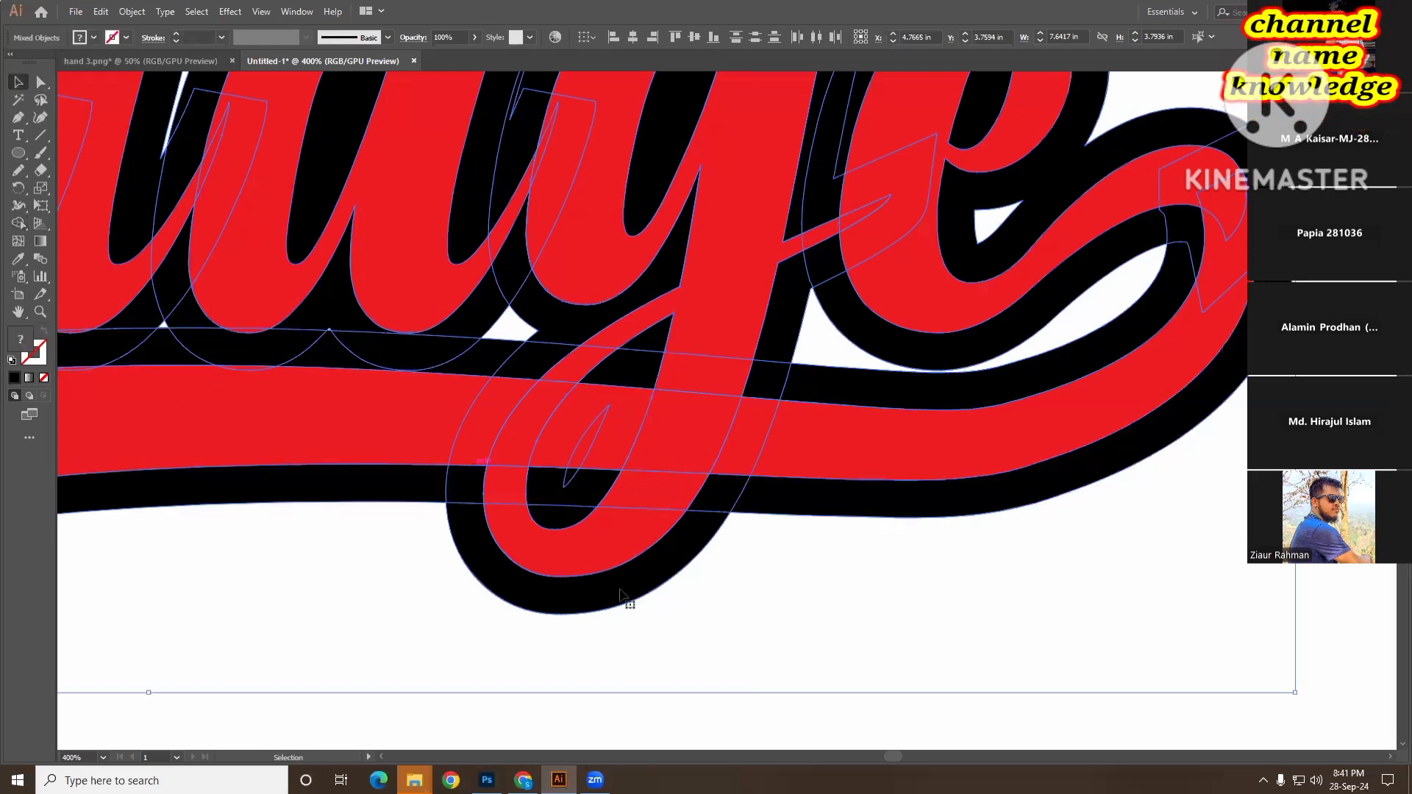
{"action": "left_click", "coordinate": [871, 653]}
- Select the red lettering group together with the red swash and give them a white stroke
{"action": "key", "text": "ctrl+minus"}
{"action": "key", "text": "ctrl+minus"}
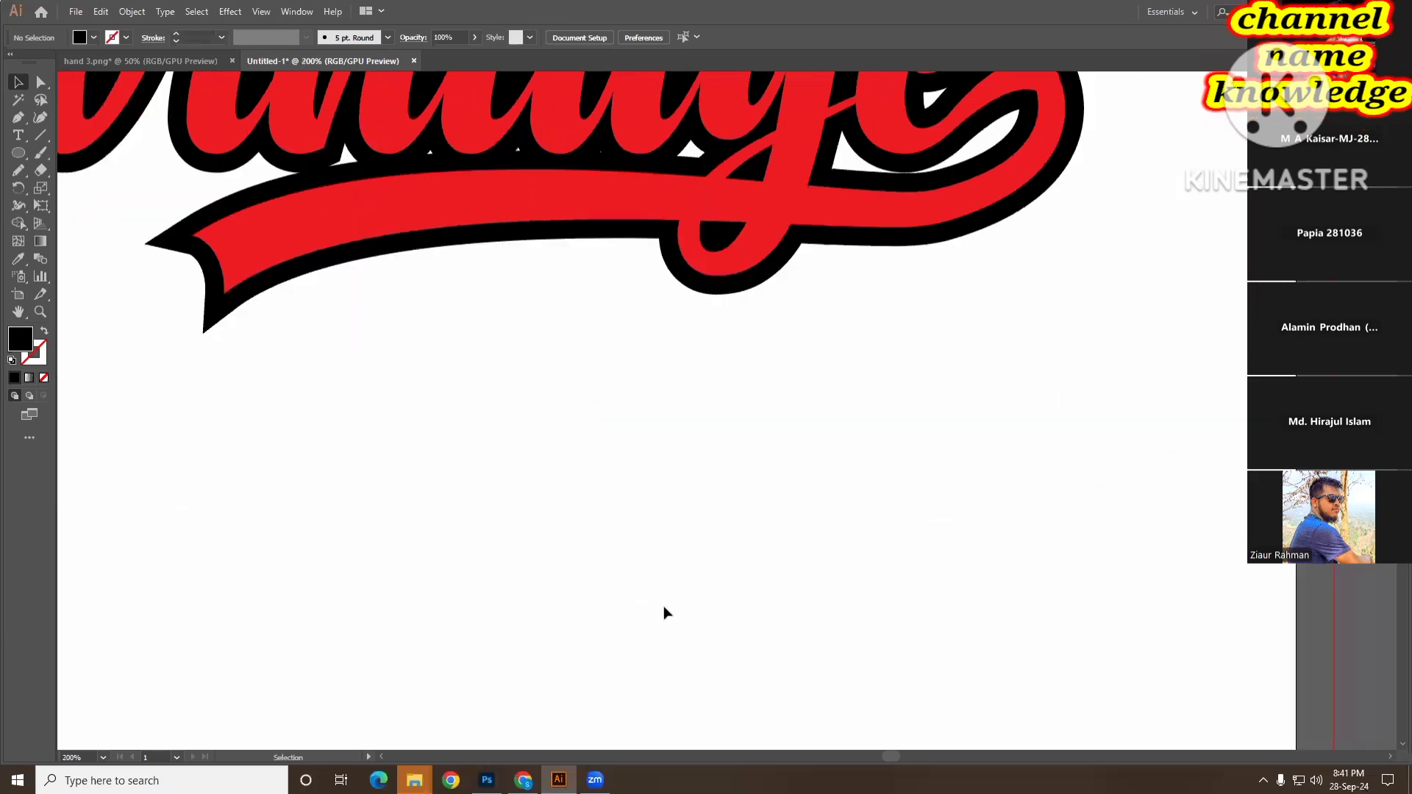
{"action": "scroll", "coordinate": [663, 608], "scroll_direction": "up", "scroll_amount": 4}
{"action": "scroll", "coordinate": [663, 612], "scroll_direction": "up", "scroll_amount": 2}
{"action": "key", "text": "ctrl+minus"}
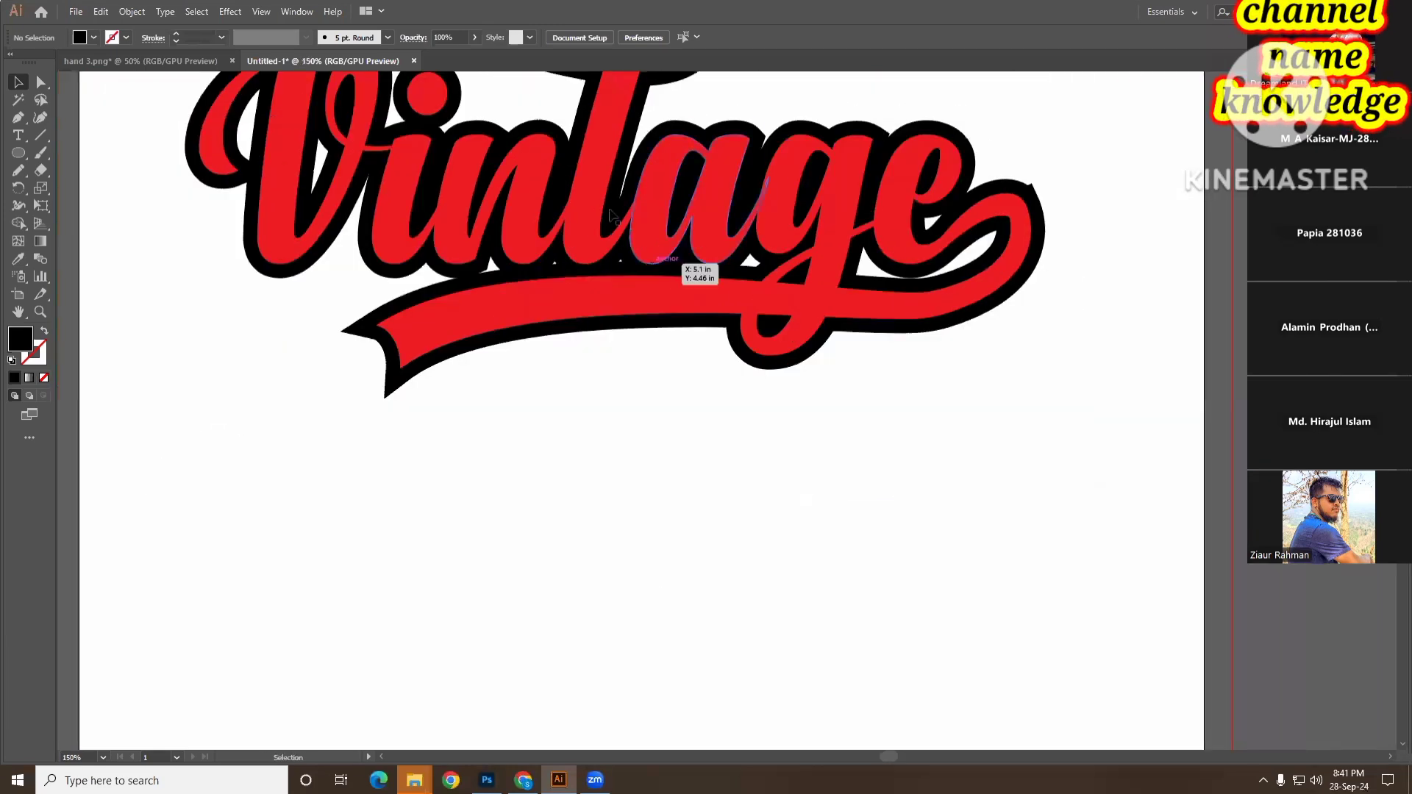
{"action": "left_click", "coordinate": [607, 230]}
{"action": "left_click", "coordinate": [629, 294]}
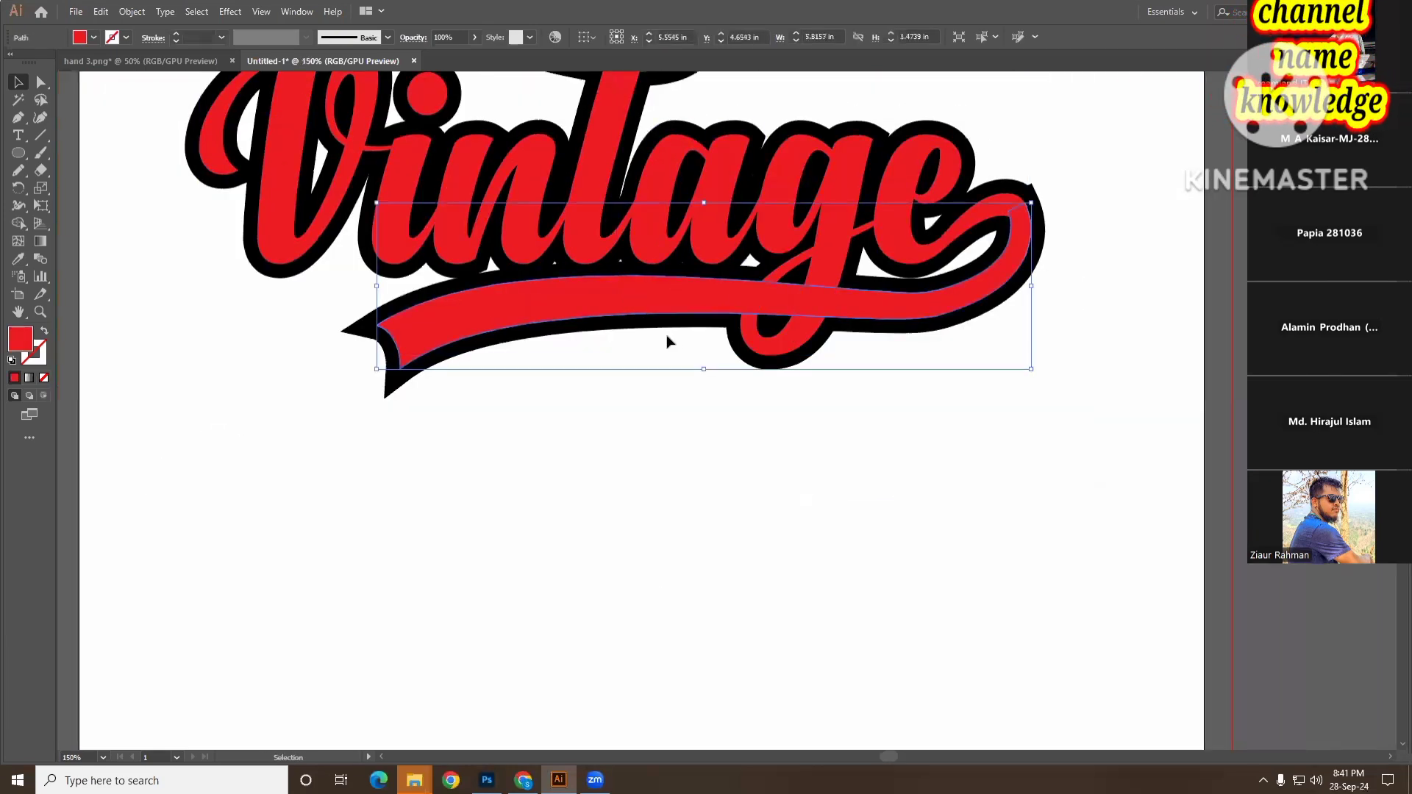
{"action": "left_click", "coordinate": [598, 151]}
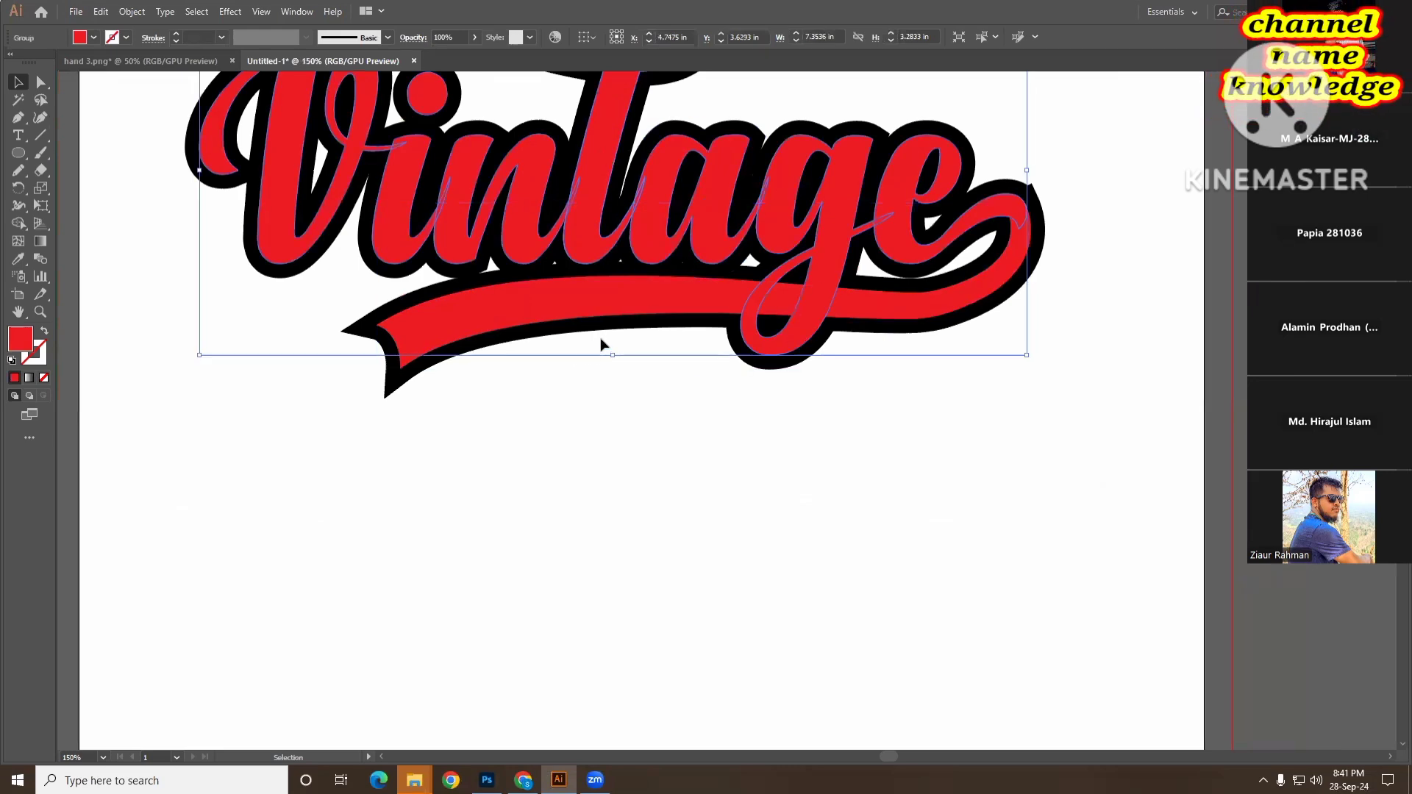
{"action": "left_click", "coordinate": [621, 298], "text": "shift"}
{"action": "scroll", "coordinate": [622, 390], "scroll_direction": "up", "scroll_amount": 3}
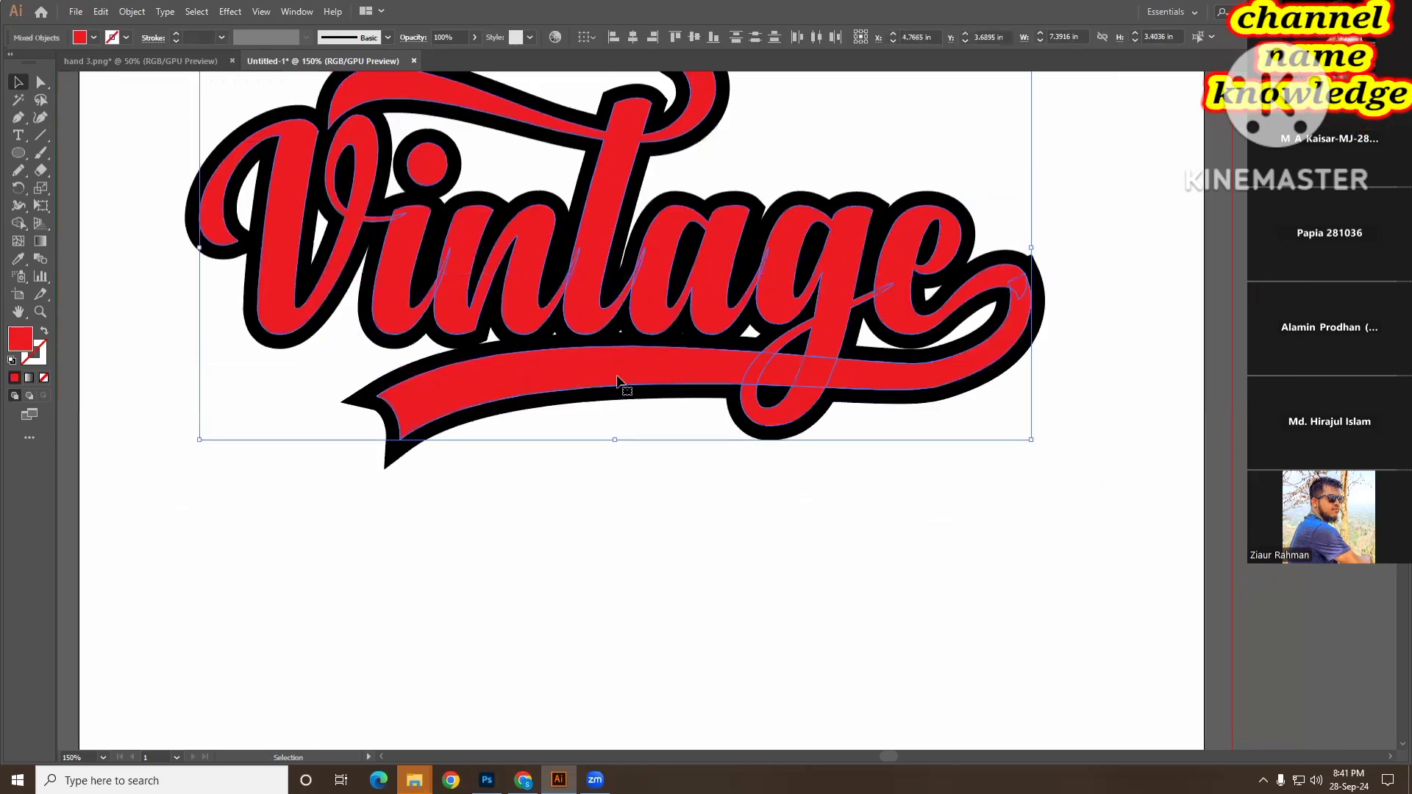
{"action": "left_click", "coordinate": [125, 38]}
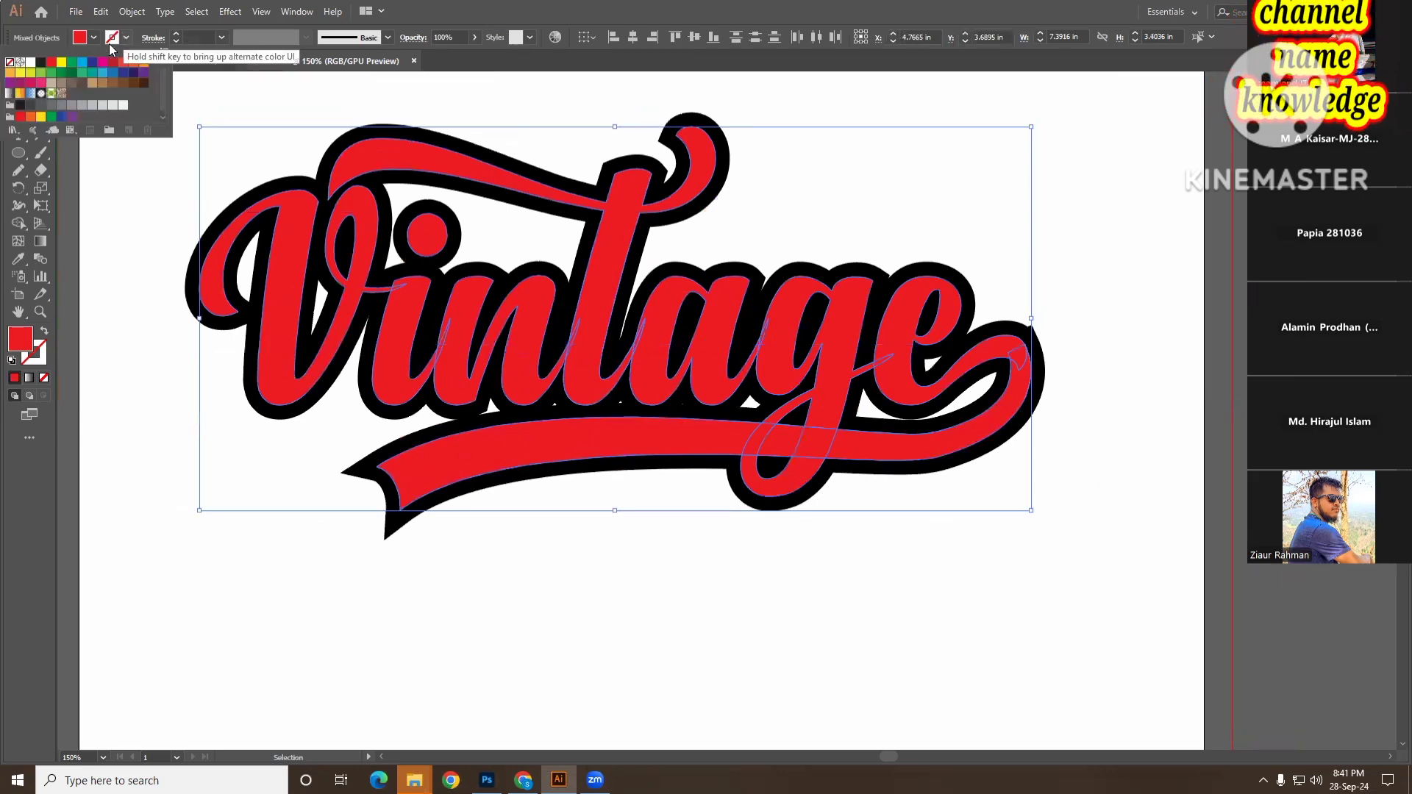
{"action": "left_click", "coordinate": [29, 62]}
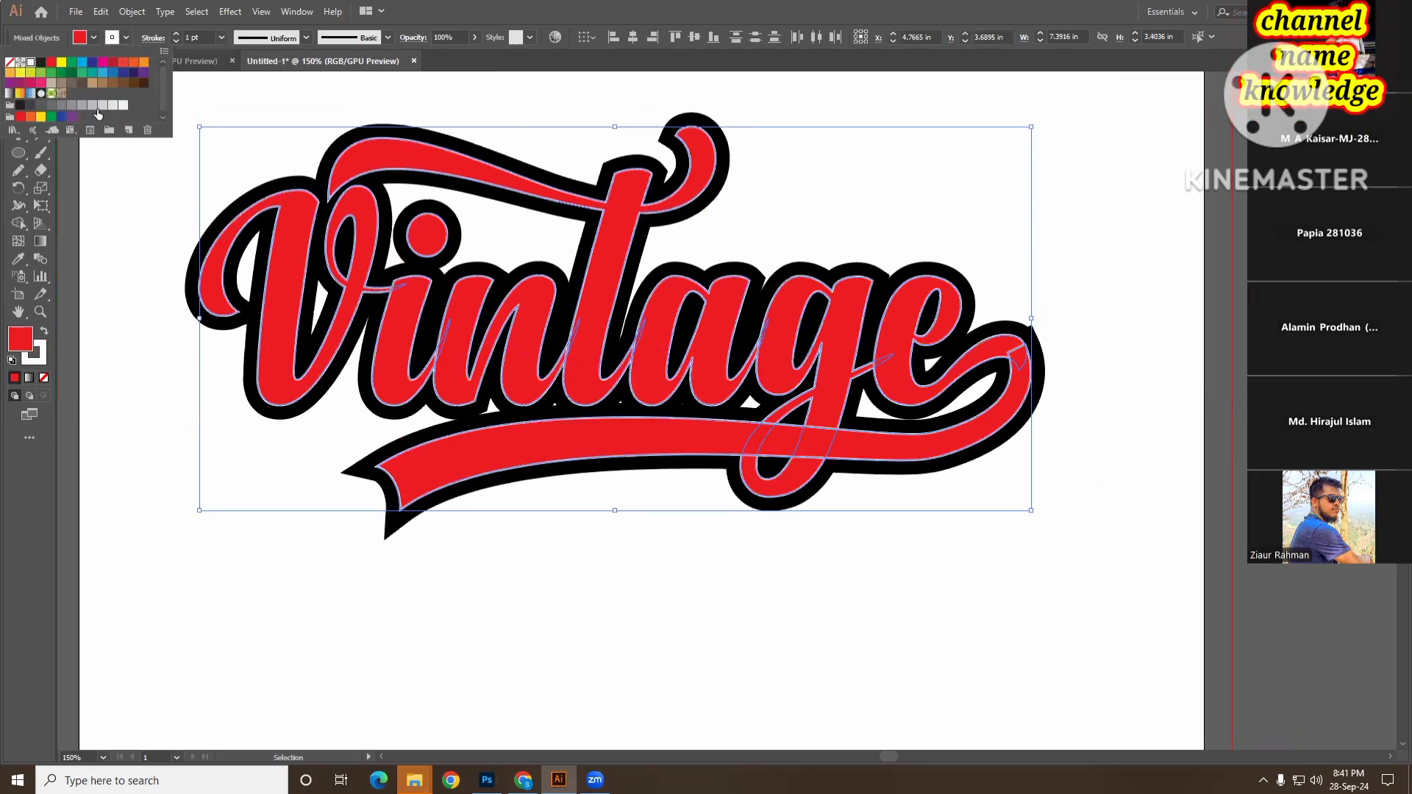
- Set the white stroke's weight to 2 pt on the lettering and swash and deselect them
{"action": "left_click", "coordinate": [217, 38]}
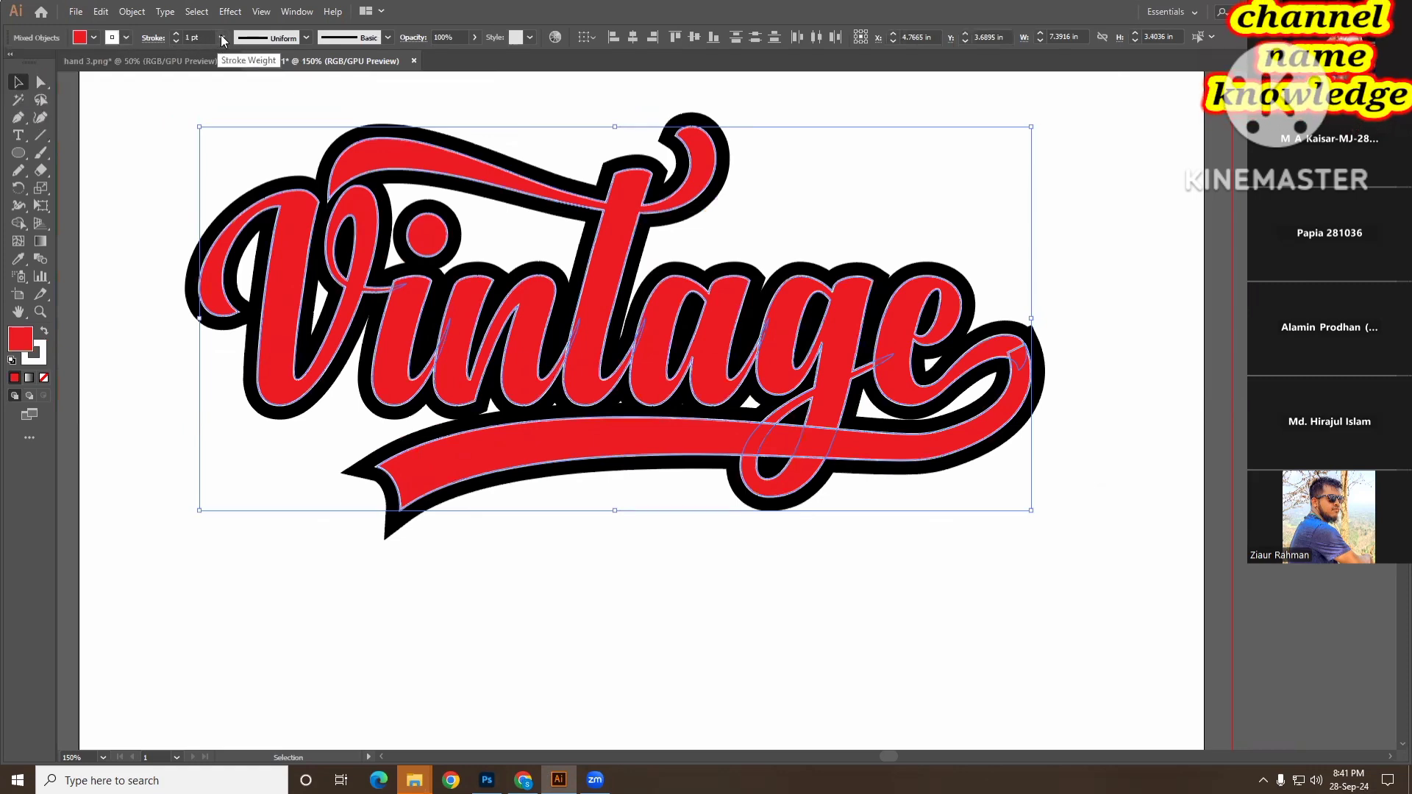
{"action": "left_click", "coordinate": [221, 38]}
{"action": "left_click", "coordinate": [239, 117]}
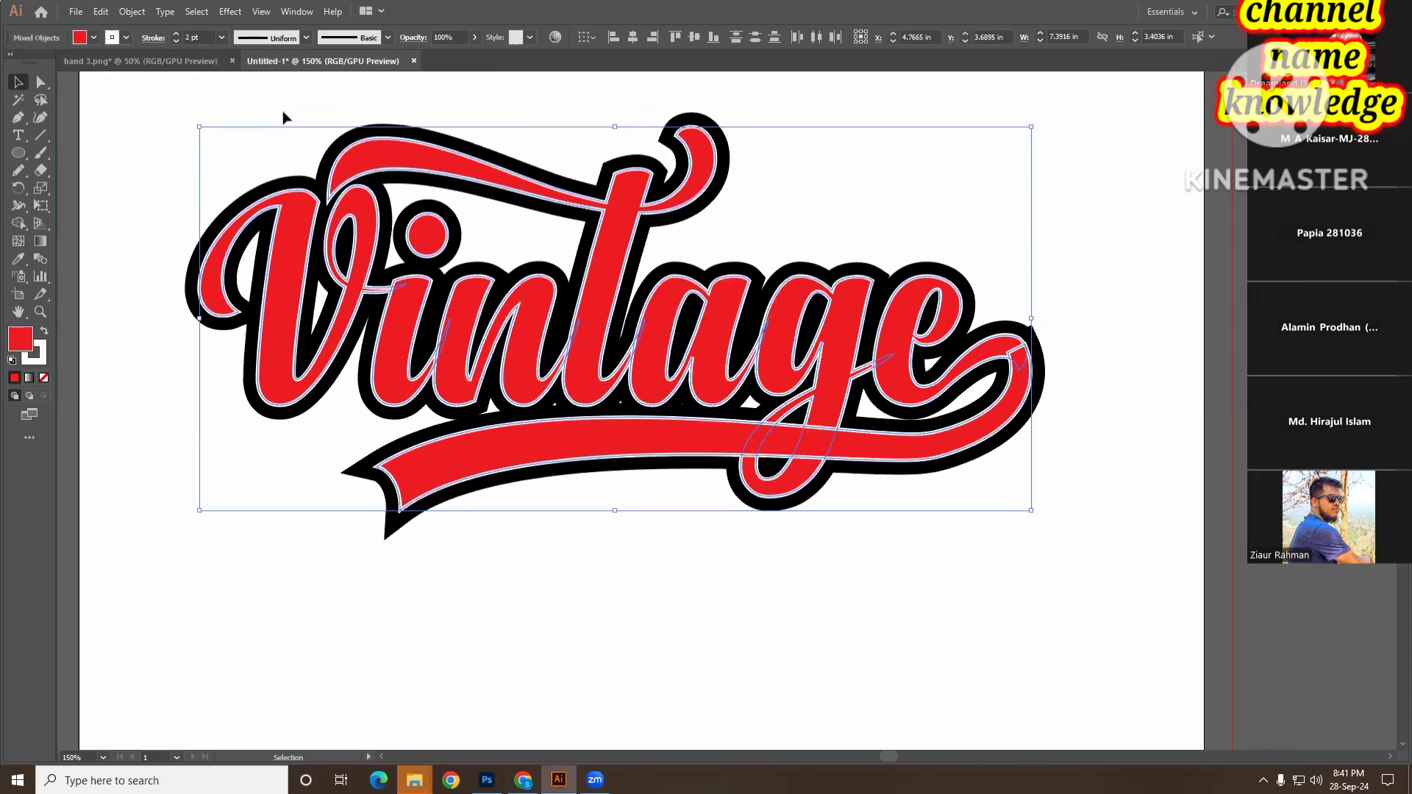
{"action": "left_click", "coordinate": [703, 577]}
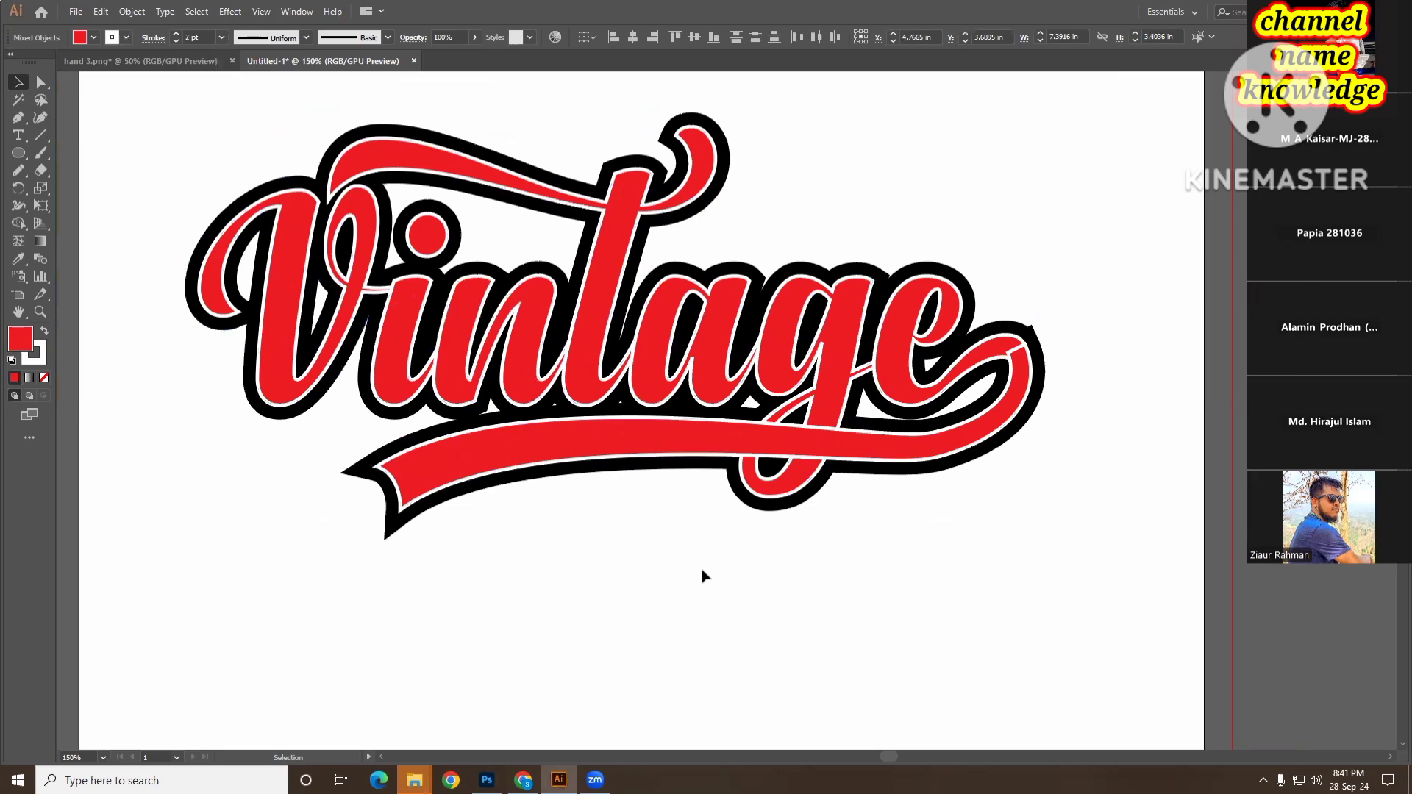
- Select the complete artwork and merge the overlapping regions where the swash crosses the g's tail with the Shape Builder
{"action": "left_click", "coordinate": [834, 537], "text": "ctrl+alt"}
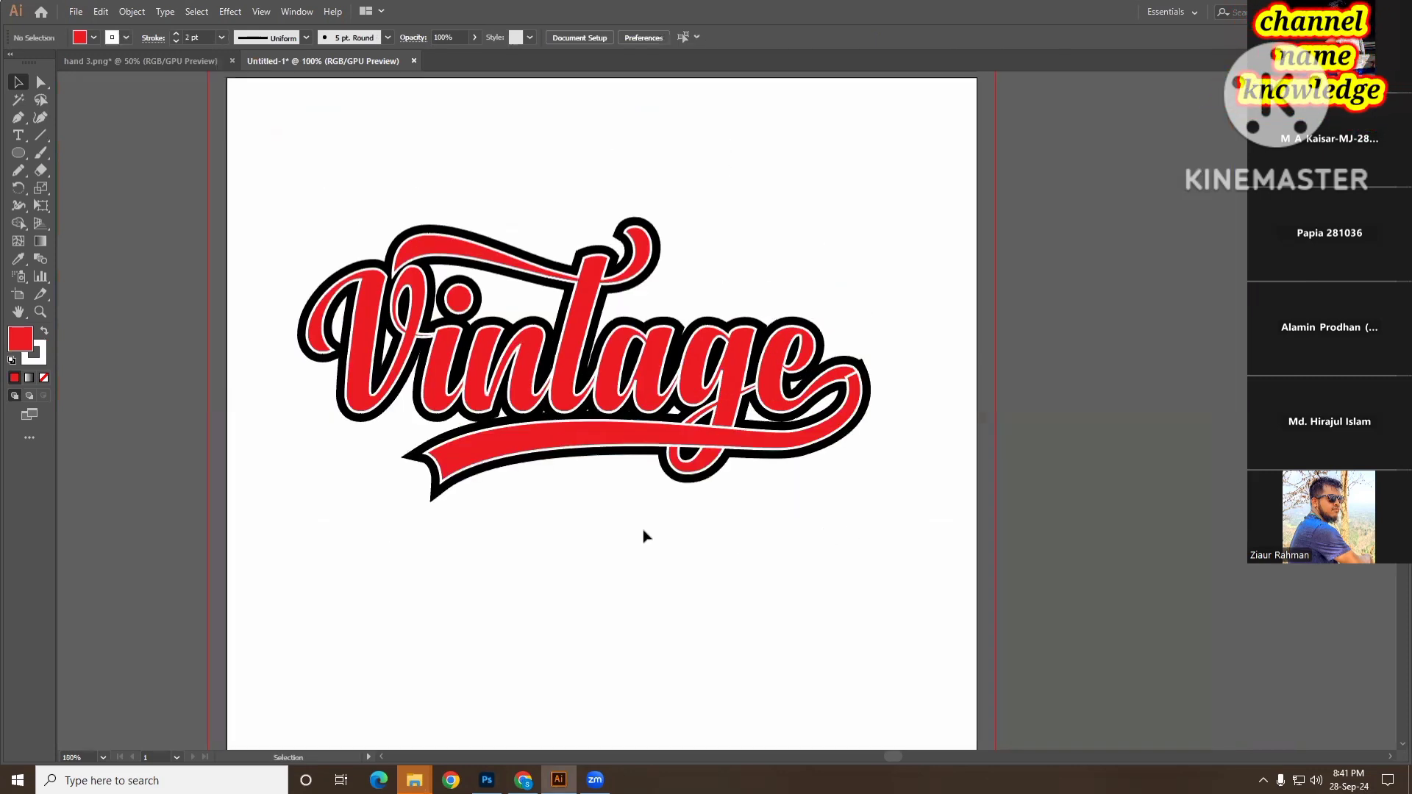
{"action": "left_click_drag", "start_coordinate": [293, 180], "coordinate": [949, 562]}
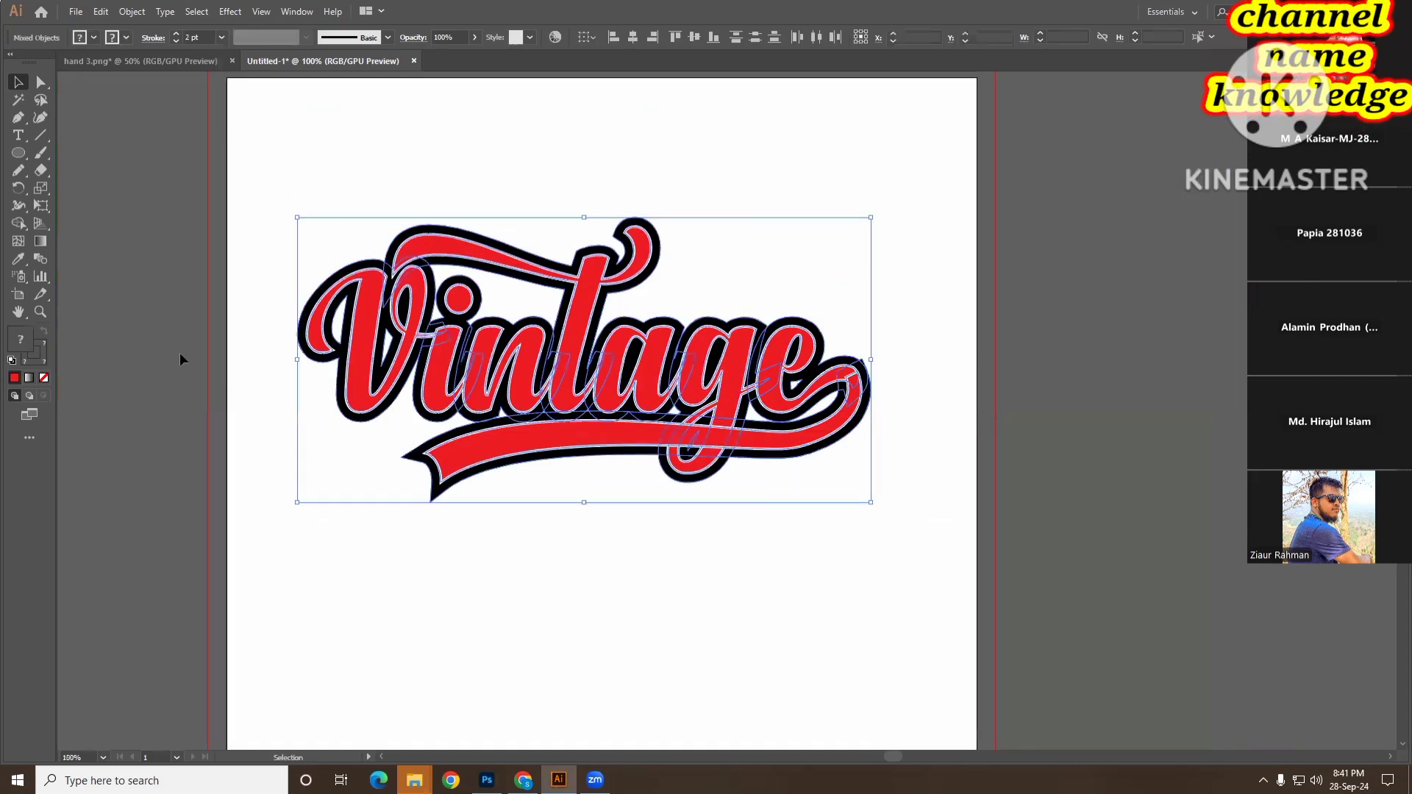
{"action": "left_click", "coordinate": [24, 222]}
{"action": "left_click", "coordinate": [773, 439], "text": "ctrl"}
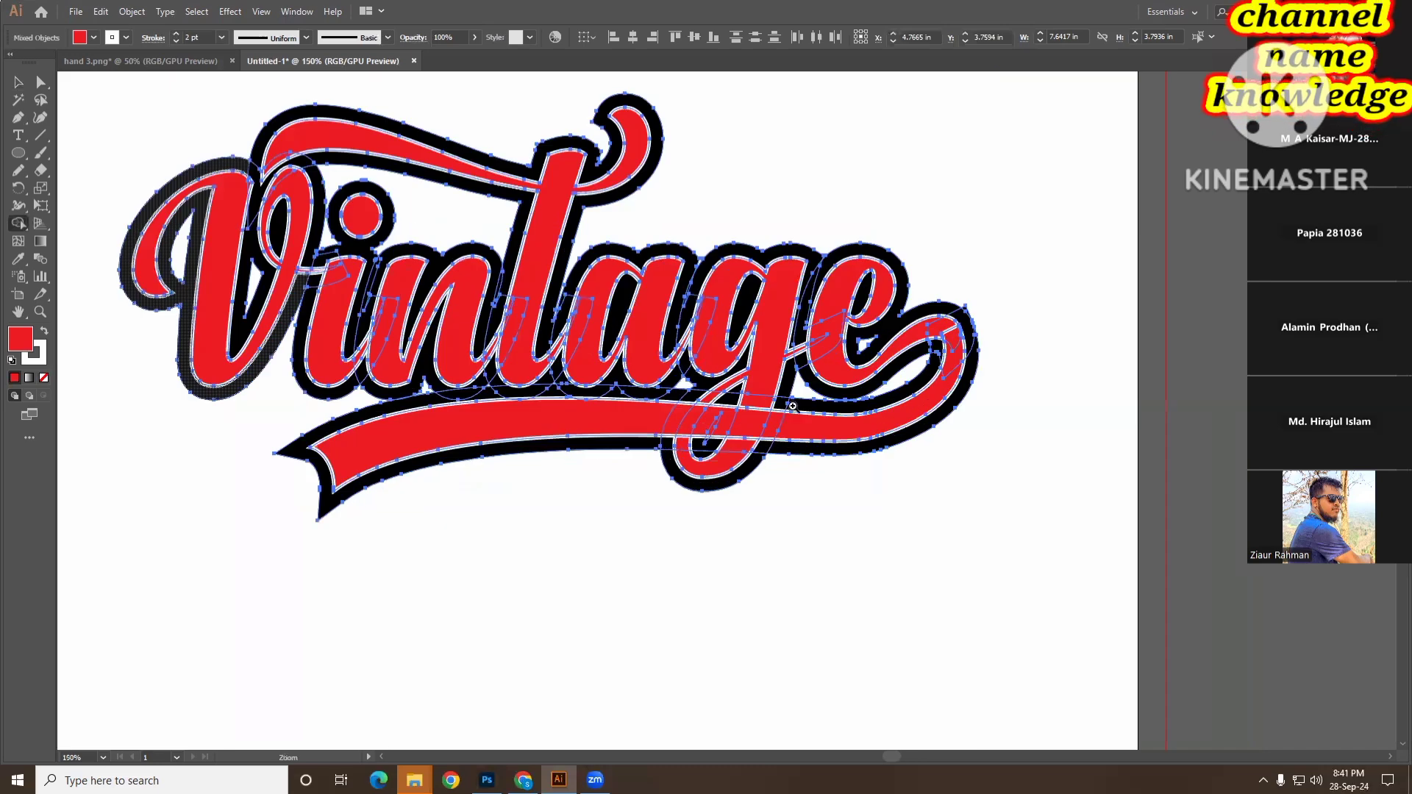
{"action": "left_click", "coordinate": [702, 434], "text": "ctrl"}
{"action": "left_click", "coordinate": [686, 414], "text": "ctrl"}
{"action": "left_click", "coordinate": [691, 414], "text": "ctrl"}
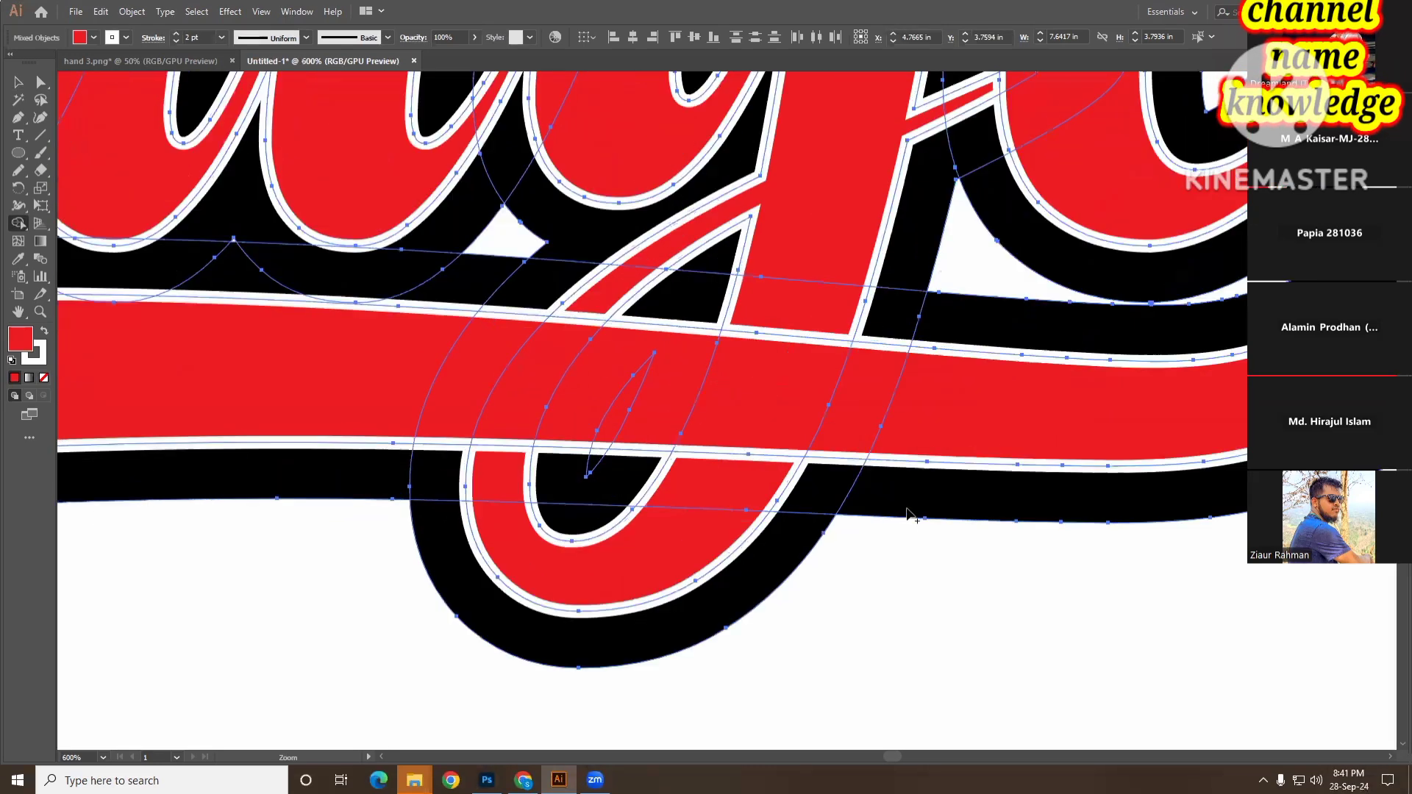
{"action": "scroll", "coordinate": [882, 482], "scroll_direction": "up", "scroll_amount": 1}
{"action": "left_click_drag", "start_coordinate": [974, 458], "coordinate": [865, 459]}
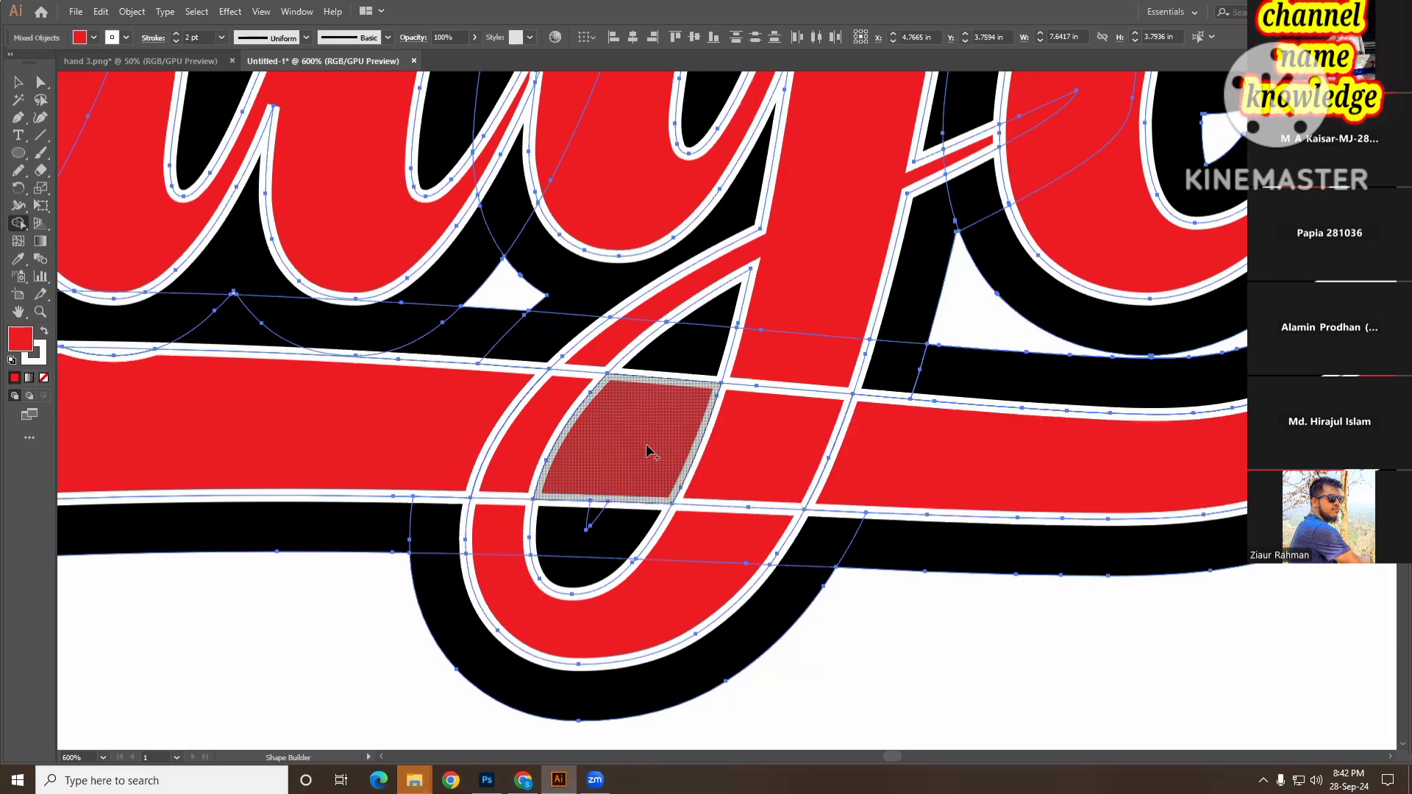
{"action": "mouse_move", "coordinate": [647, 450]}
{"action": "left_mouse_down"}
{"action": "mouse_move", "coordinate": [709, 458]}
{"action": "mouse_move", "coordinate": [651, 500]}
{"action": "left_mouse_up"}
{"action": "left_click", "coordinate": [791, 565], "text": "ctrl+alt"}
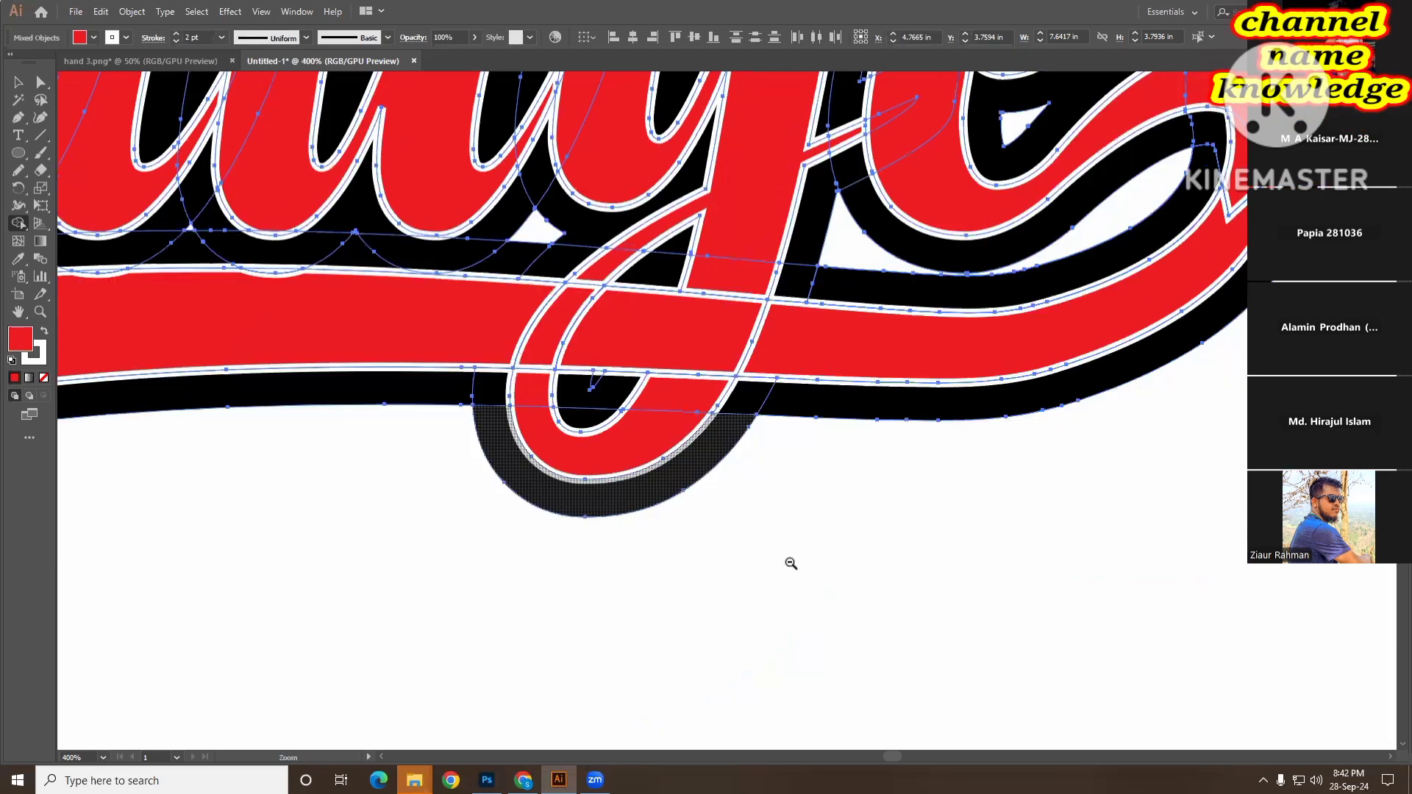
{"action": "left_click", "coordinate": [781, 563], "text": "ctrl+alt"}
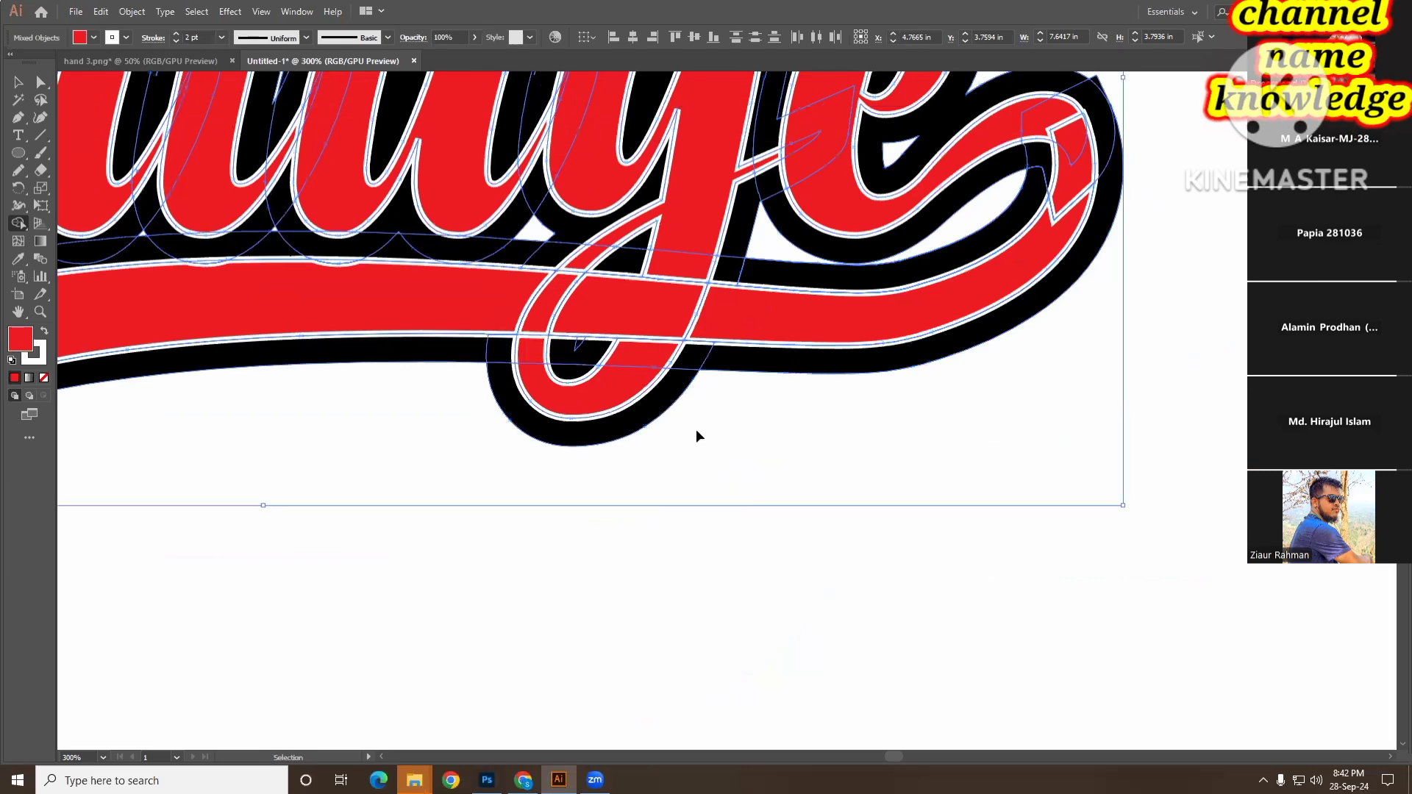
{"action": "key", "text": "v"}
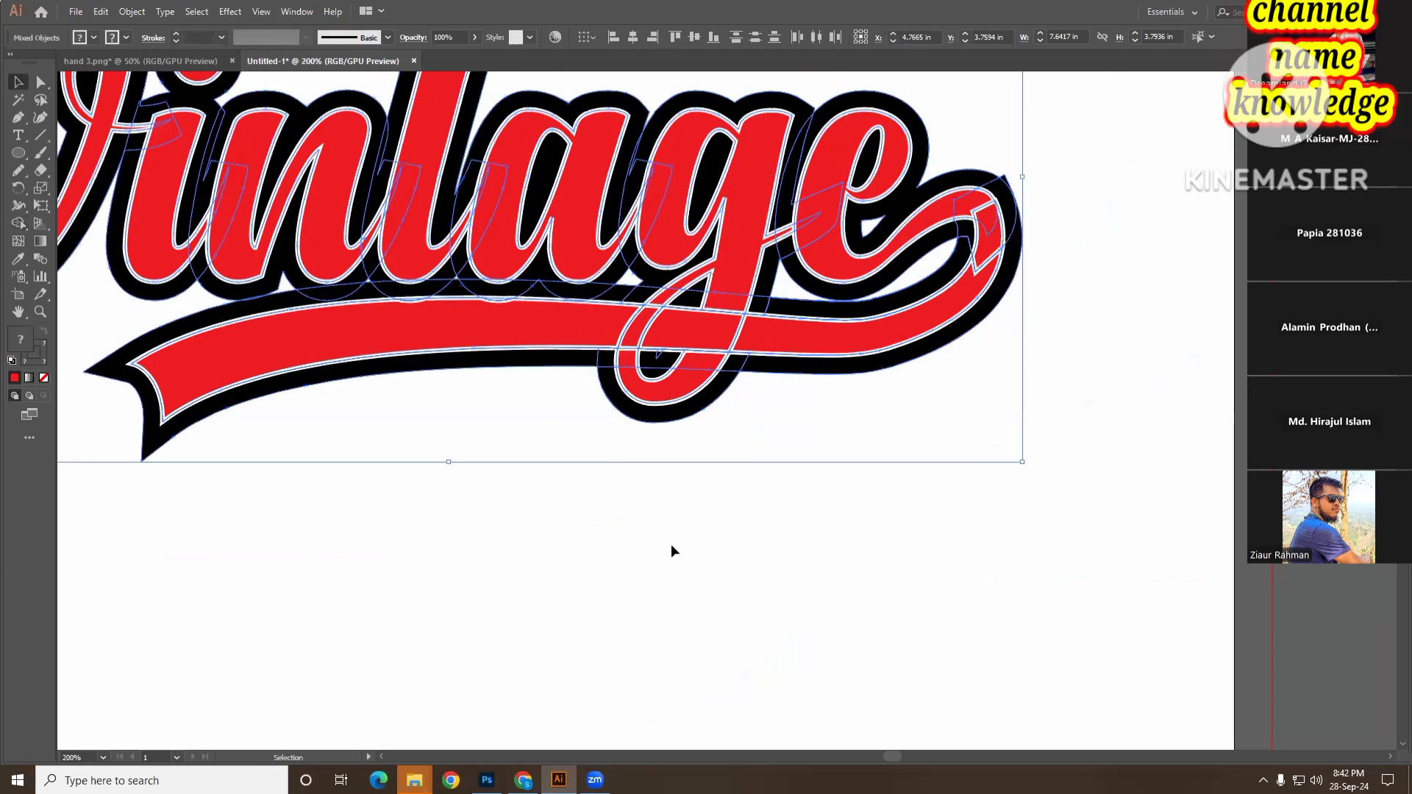
- Select the complete Vintage artwork, including the swash and black outline, group it and deselect it
{"action": "left_click", "coordinate": [670, 548]}
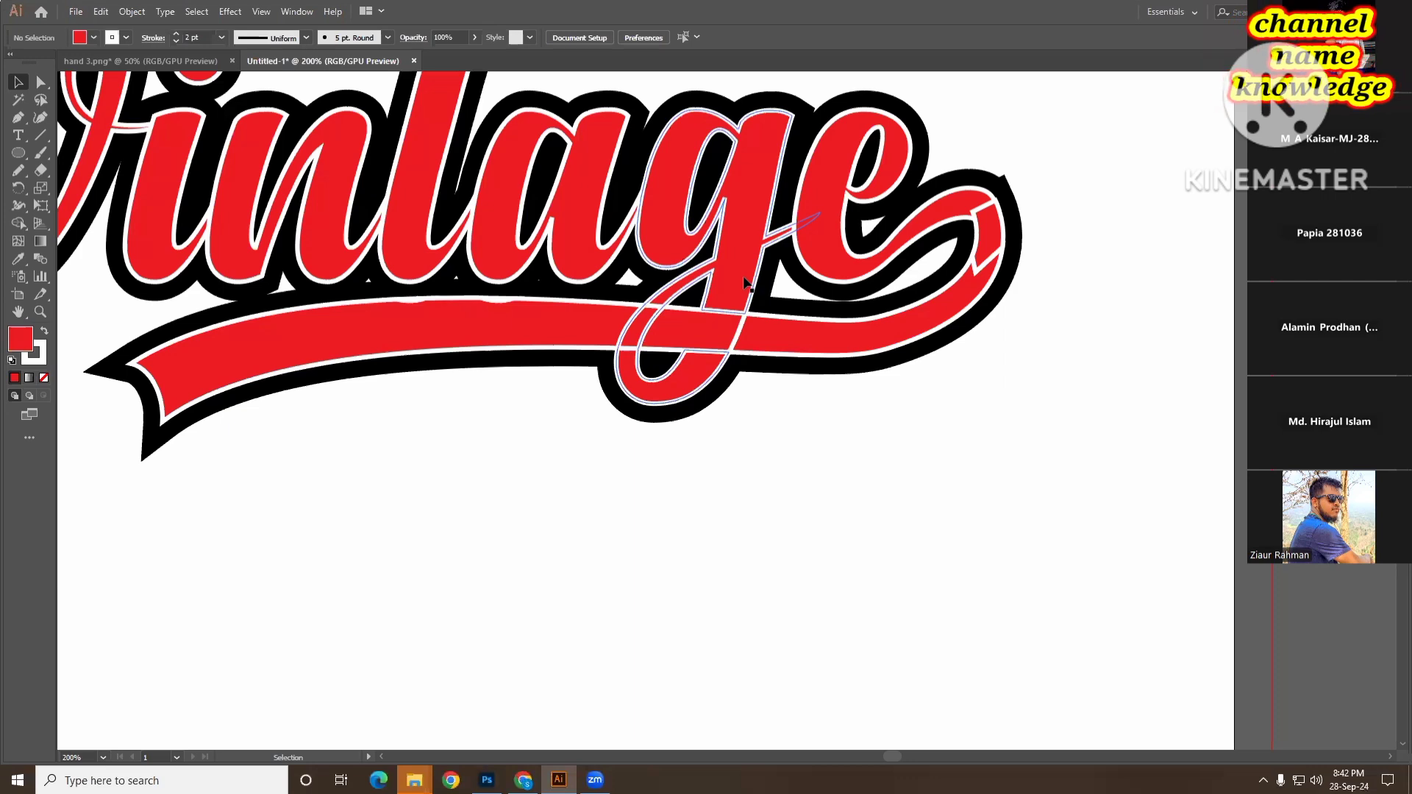
{"action": "key", "text": "a"}
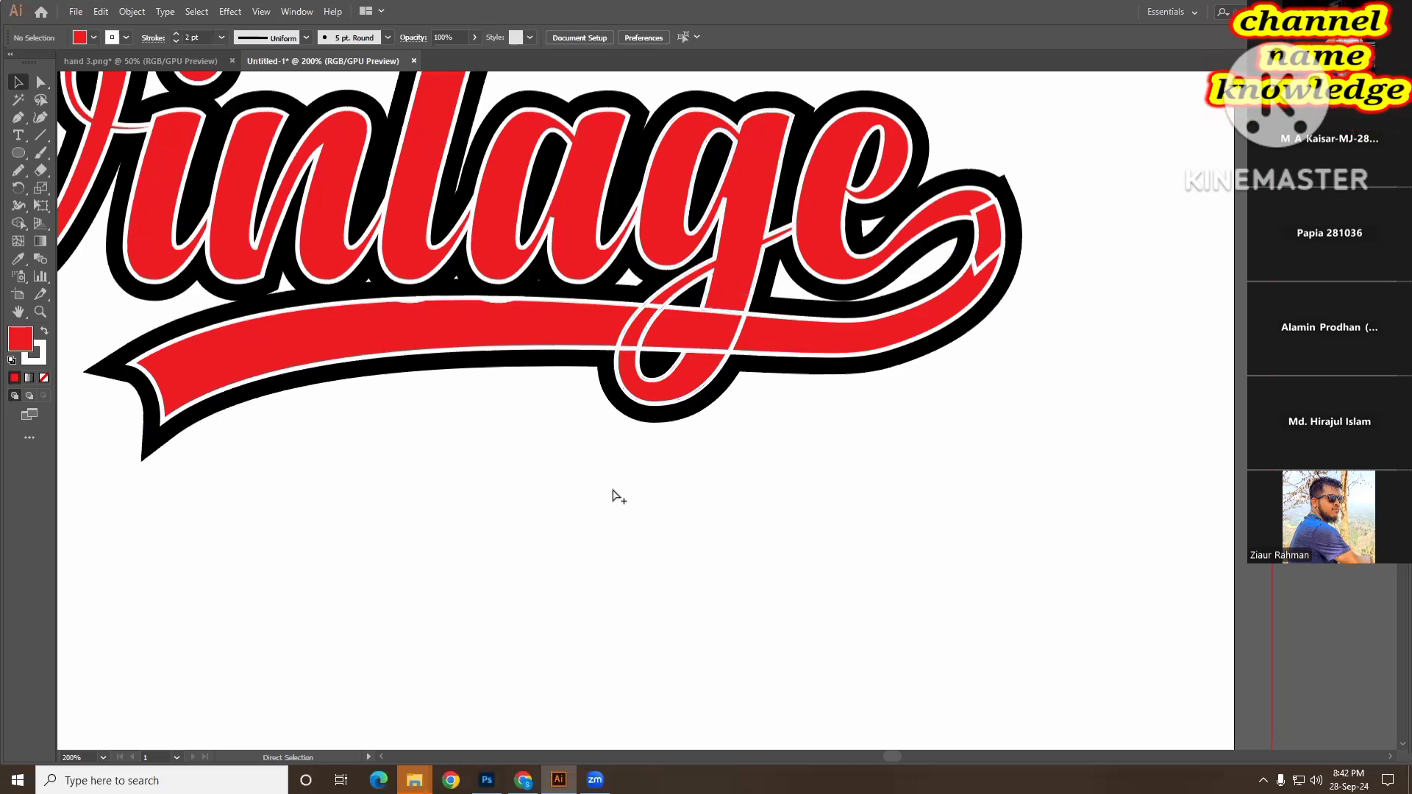
{"action": "key", "text": "z"}
{"action": "left_click", "coordinate": [561, 480], "text": "alt"}
{"action": "scroll", "coordinate": [594, 577], "scroll_direction": "up", "scroll_amount": 3}
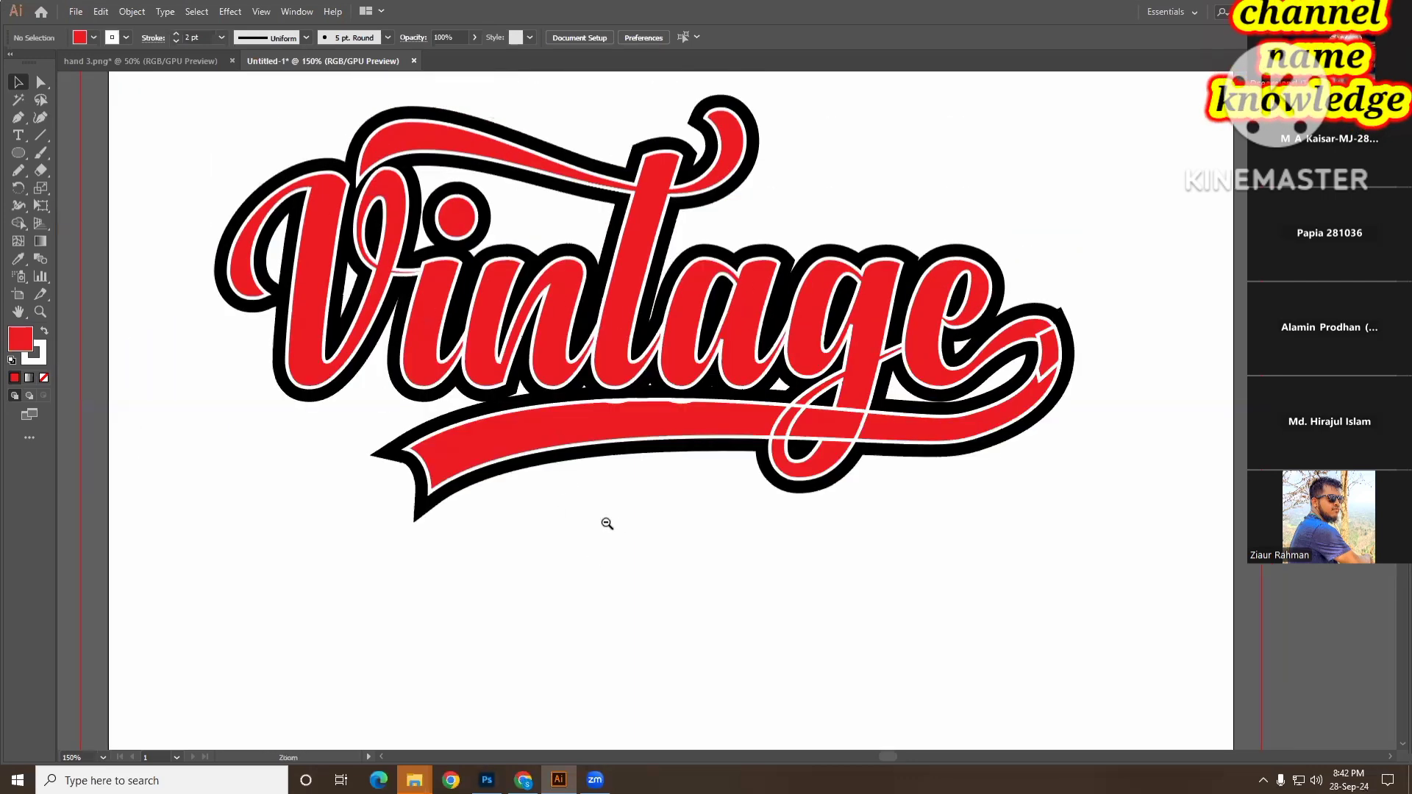
{"action": "left_click", "coordinate": [606, 523], "text": "alt"}
{"action": "scroll", "coordinate": [589, 514], "scroll_direction": "up", "scroll_amount": 1}
{"action": "scroll", "coordinate": [586, 514], "scroll_direction": "right", "scroll_amount": 3}
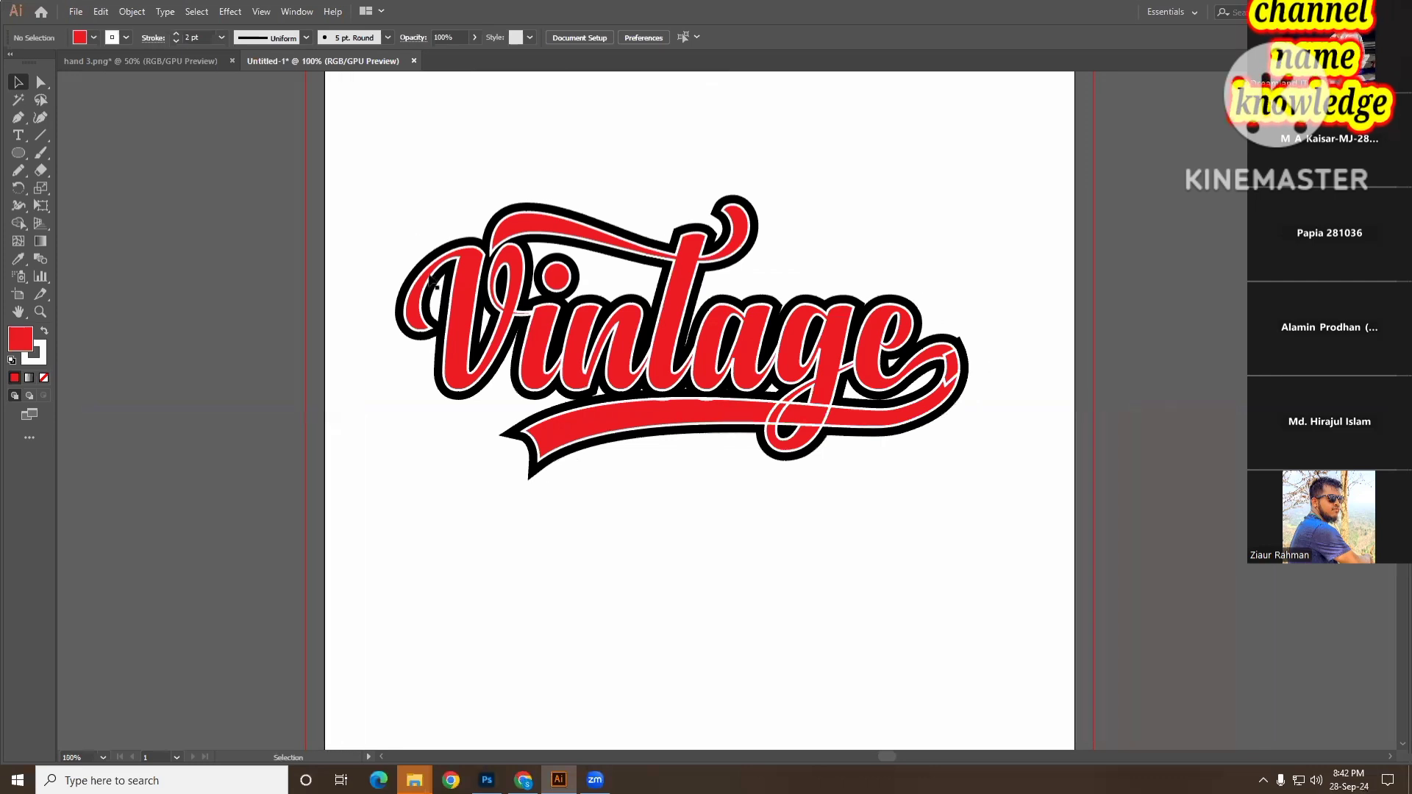
{"action": "left_click_drag", "start_coordinate": [388, 148], "coordinate": [1044, 546]}
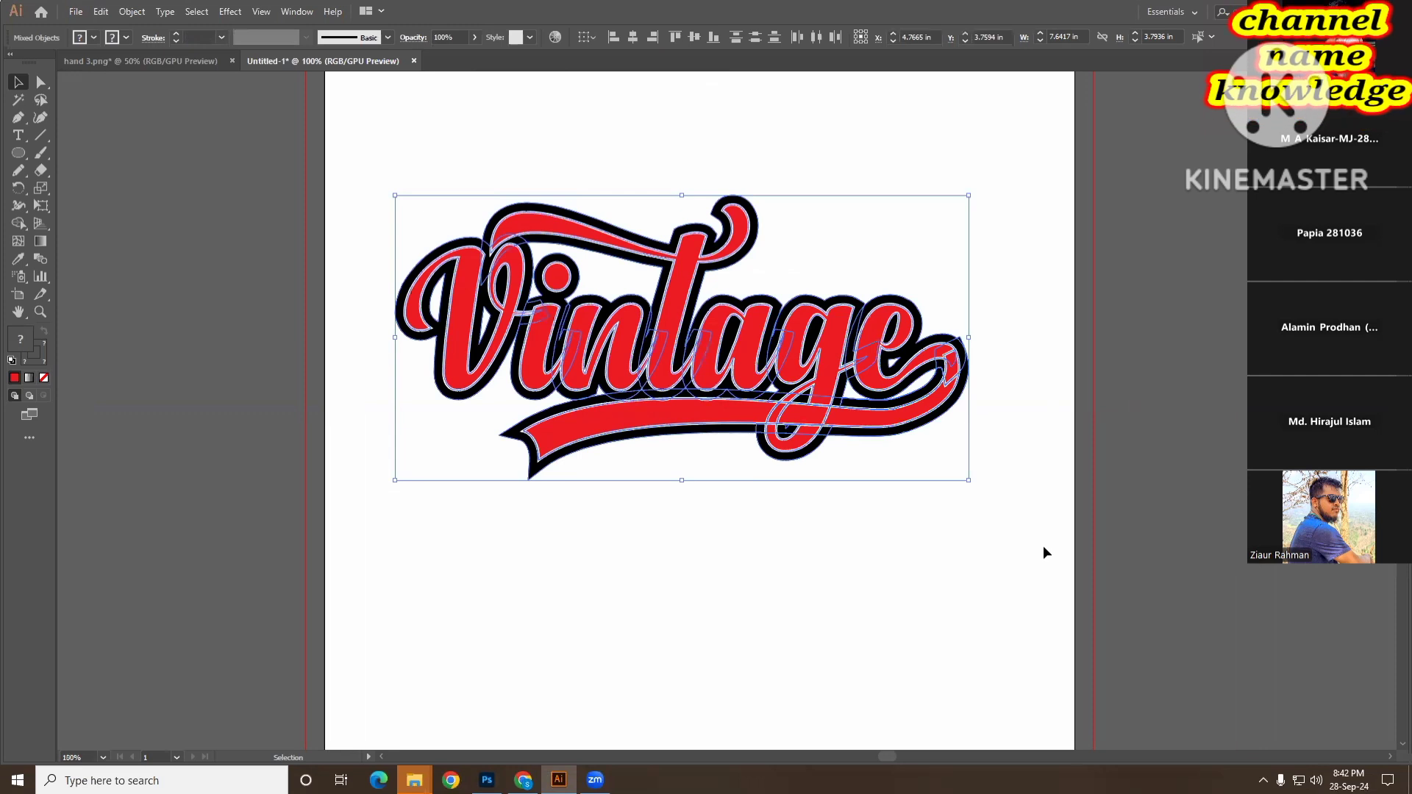
{"action": "key", "text": "ctrl+g"}
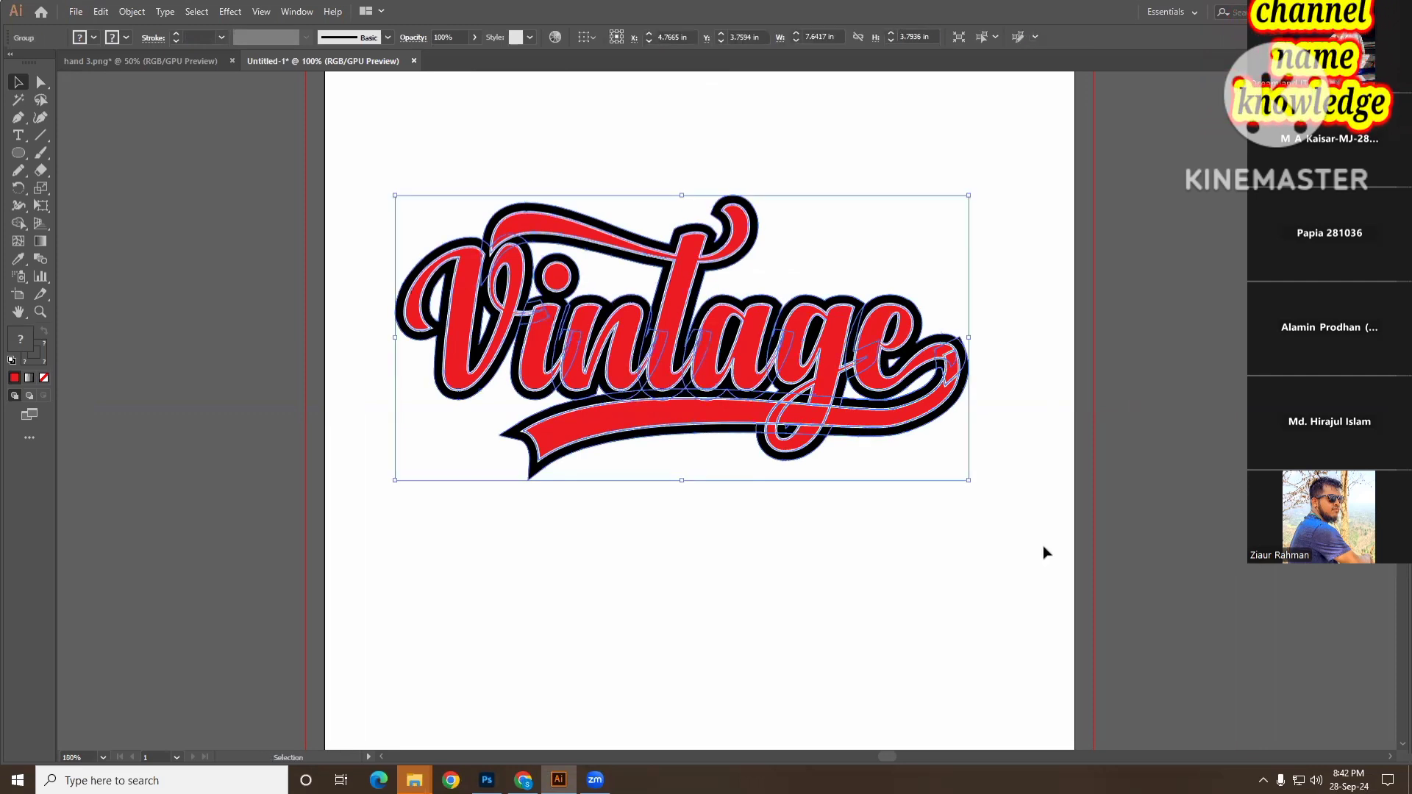
{"action": "left_click", "coordinate": [885, 606]}
- Move the grouped Vintage artwork off the artboard onto the empty pasteboard on its left side and deselect it
{"action": "key", "text": "z"}
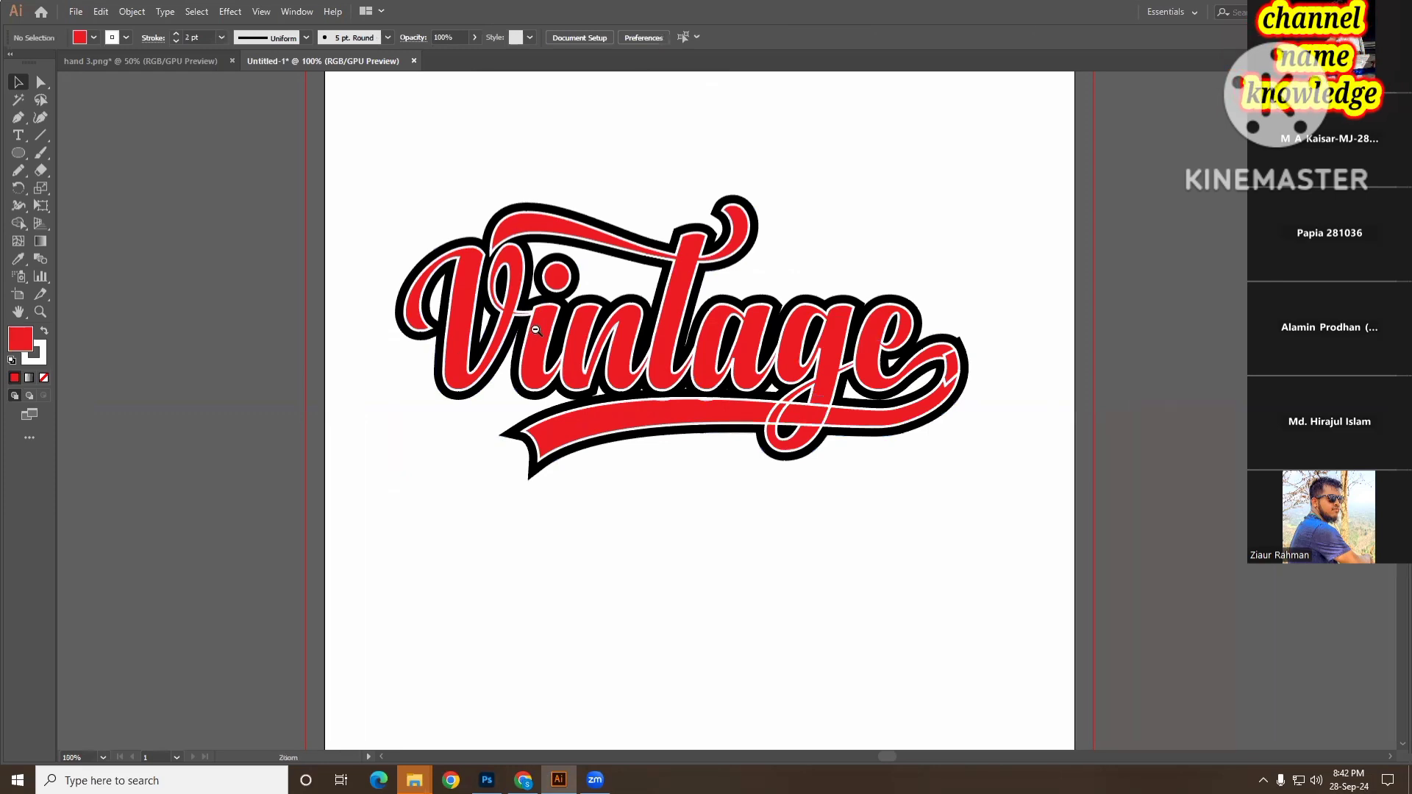
{"action": "left_click", "coordinate": [535, 330], "text": "alt"}
{"action": "key", "text": "v"}
{"action": "left_click_drag", "start_coordinate": [803, 430], "coordinate": [324, 316]}
{"action": "left_click", "coordinate": [344, 472]}
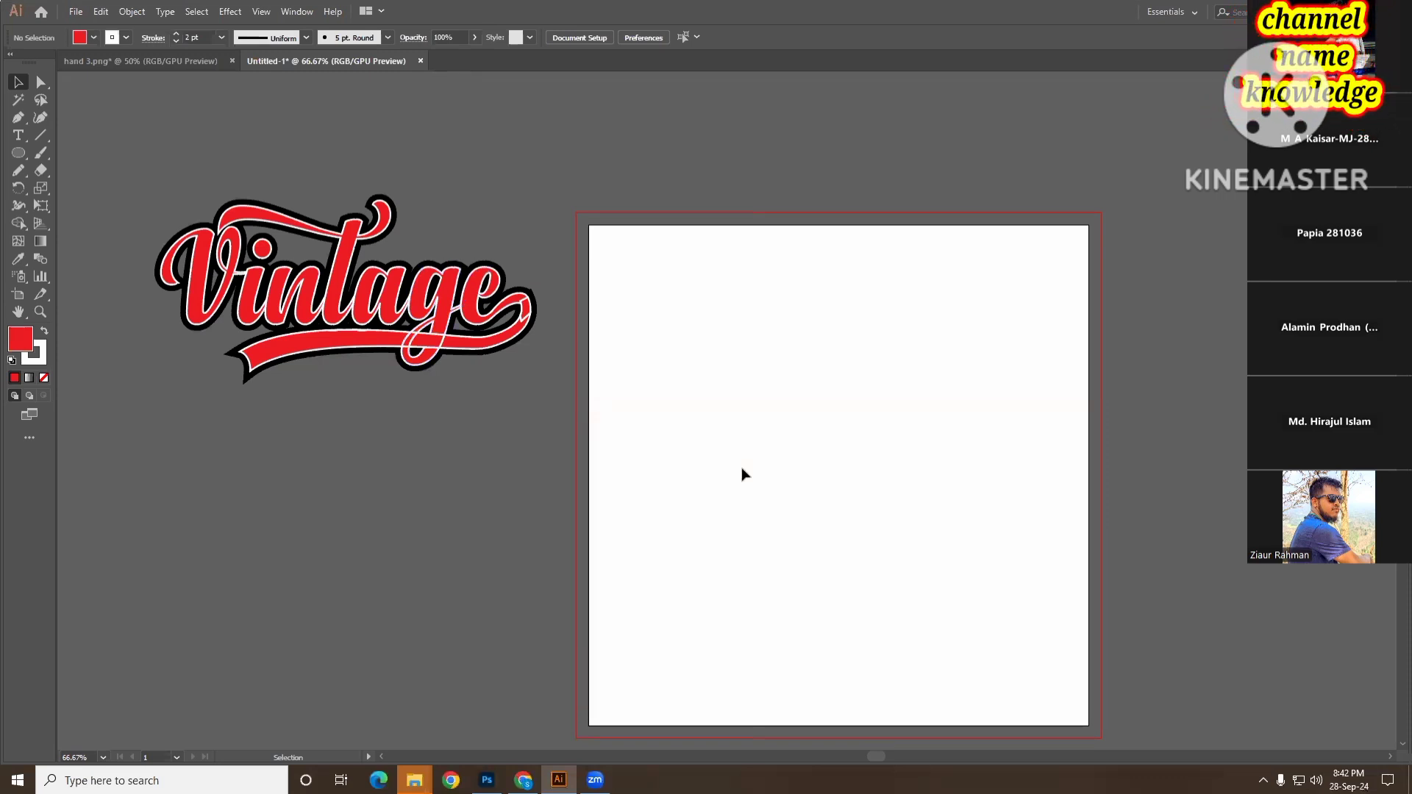
{"action": "scroll", "coordinate": [744, 474], "scroll_direction": "down", "scroll_amount": 2}
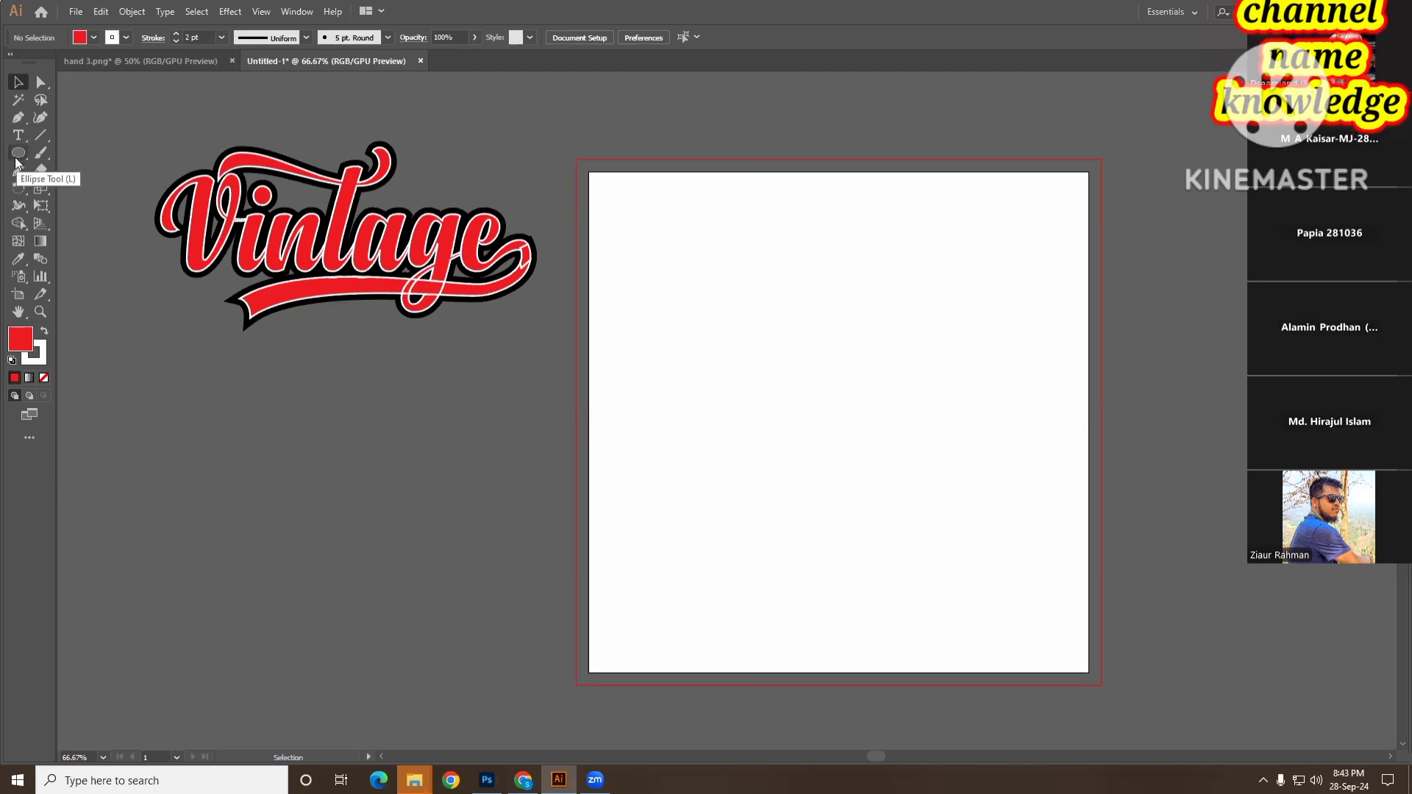
- Merge the red regions where the e's tail joins the swash, and the black outline regions around that bend, with the Shape Builder
{"action": "left_click", "coordinate": [431, 212]}
{"action": "left_click", "coordinate": [649, 473]}
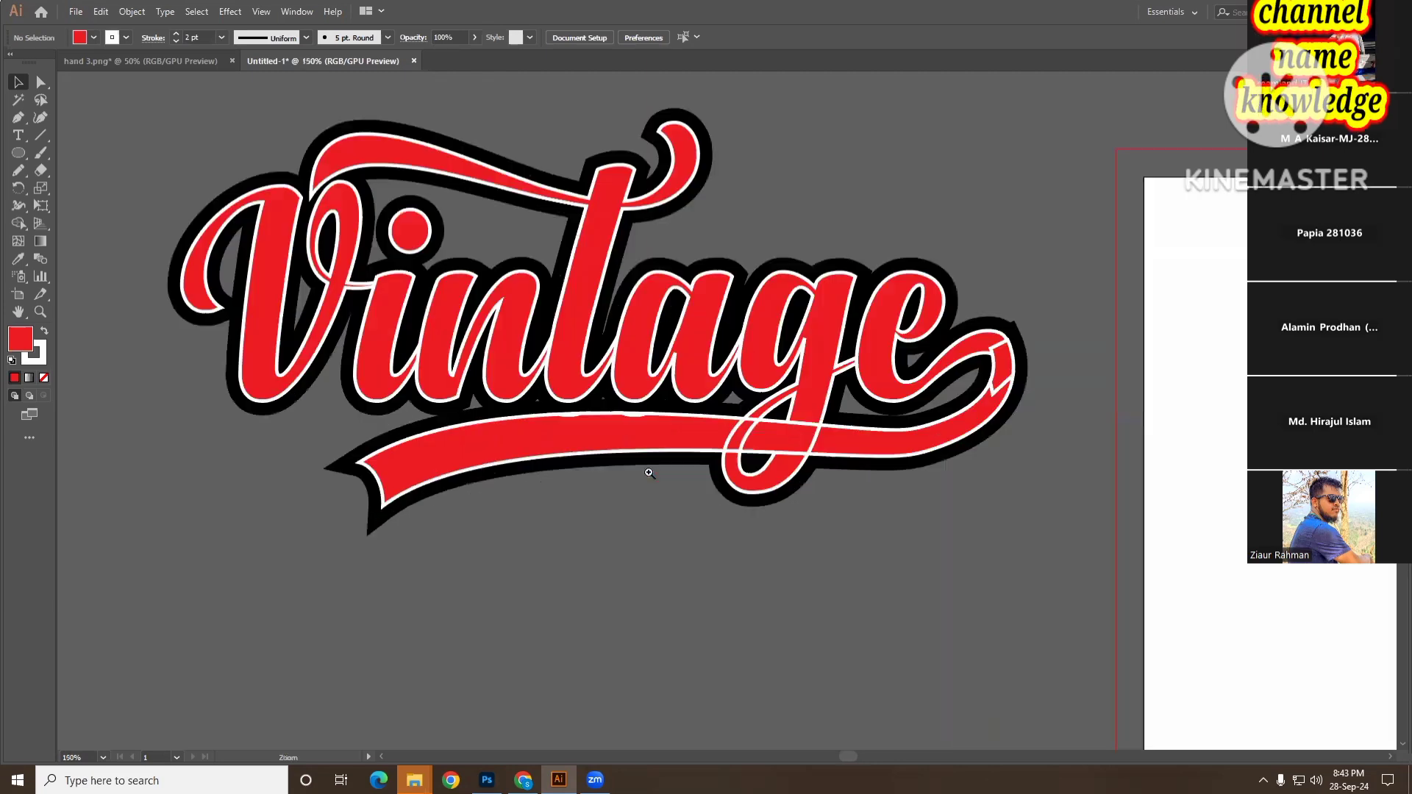
{"action": "left_click", "coordinate": [484, 134], "text": "ctrl"}
{"action": "left_click", "coordinate": [615, 420]}
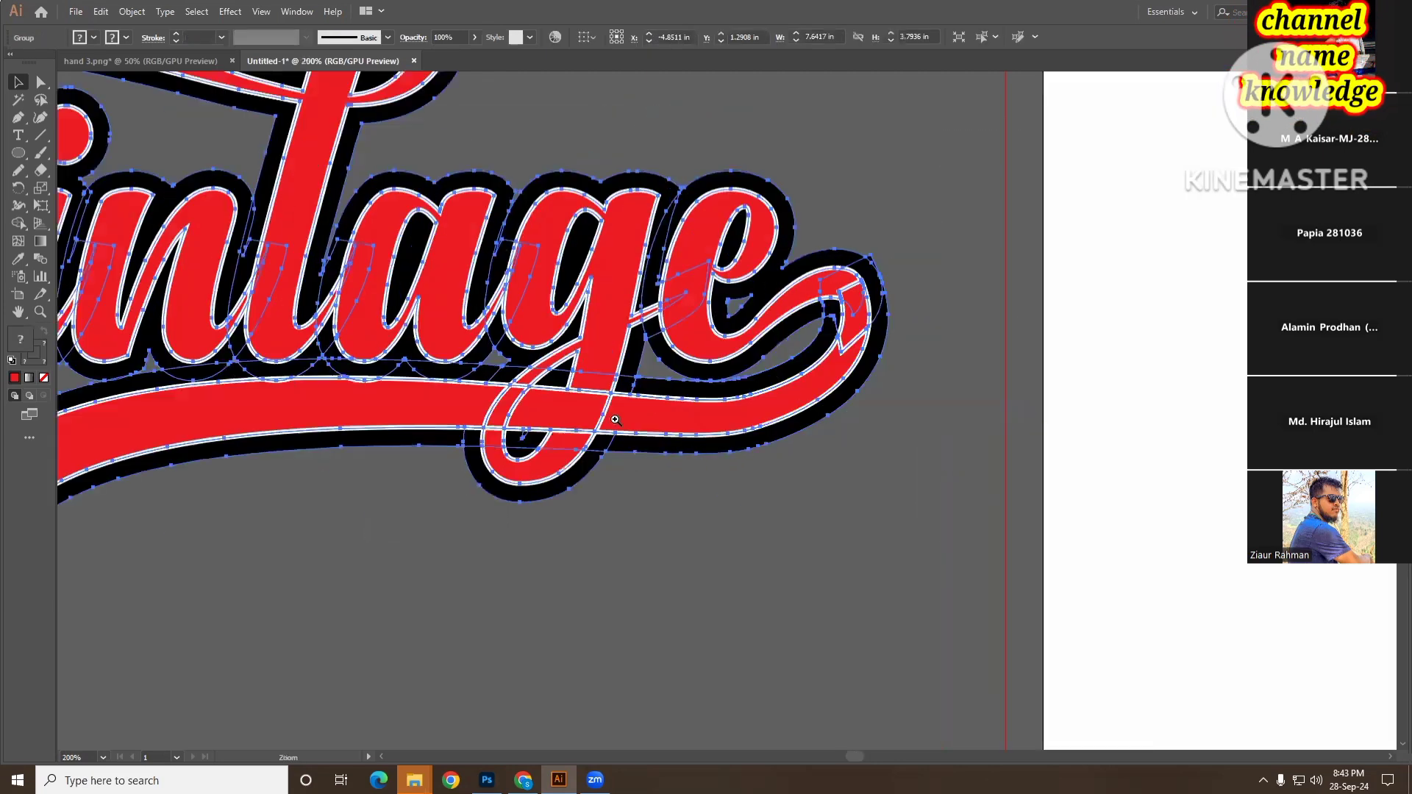
{"action": "key", "text": "shift+m"}
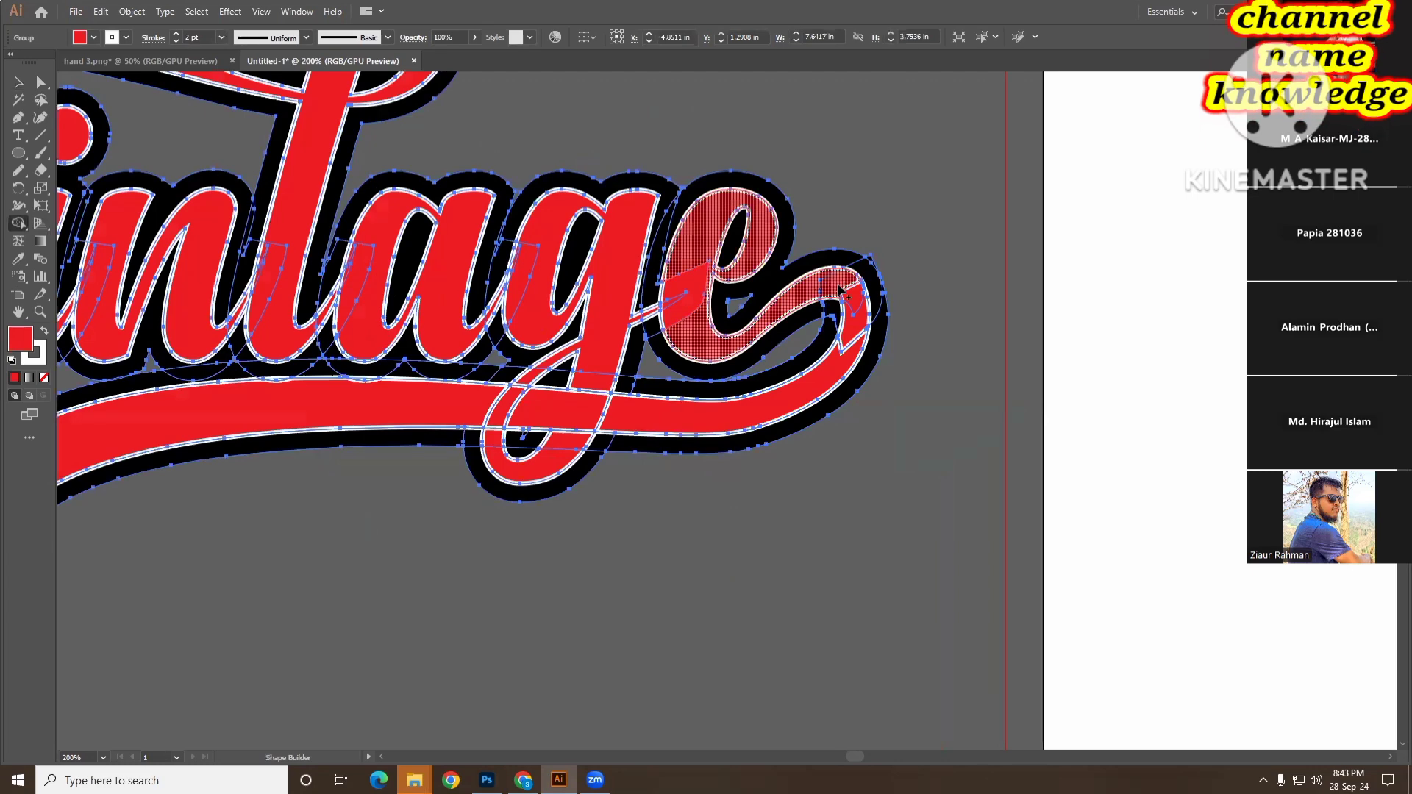
{"action": "mouse_move", "coordinate": [839, 290]}
{"action": "left_mouse_down"}
{"action": "mouse_move", "coordinate": [853, 303]}
{"action": "mouse_move", "coordinate": [853, 362]}
{"action": "left_mouse_up"}
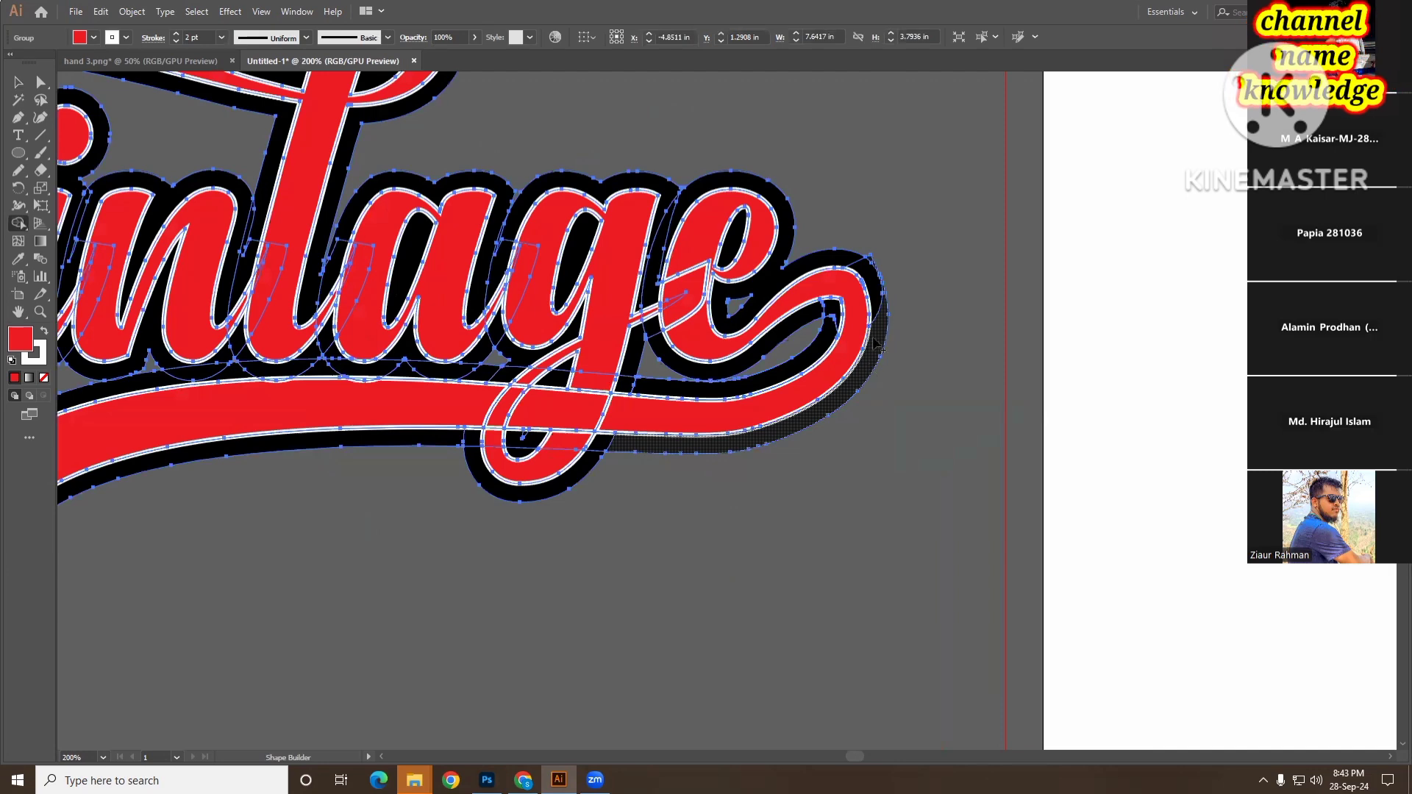
{"action": "left_click_drag", "start_coordinate": [877, 305], "coordinate": [879, 376]}
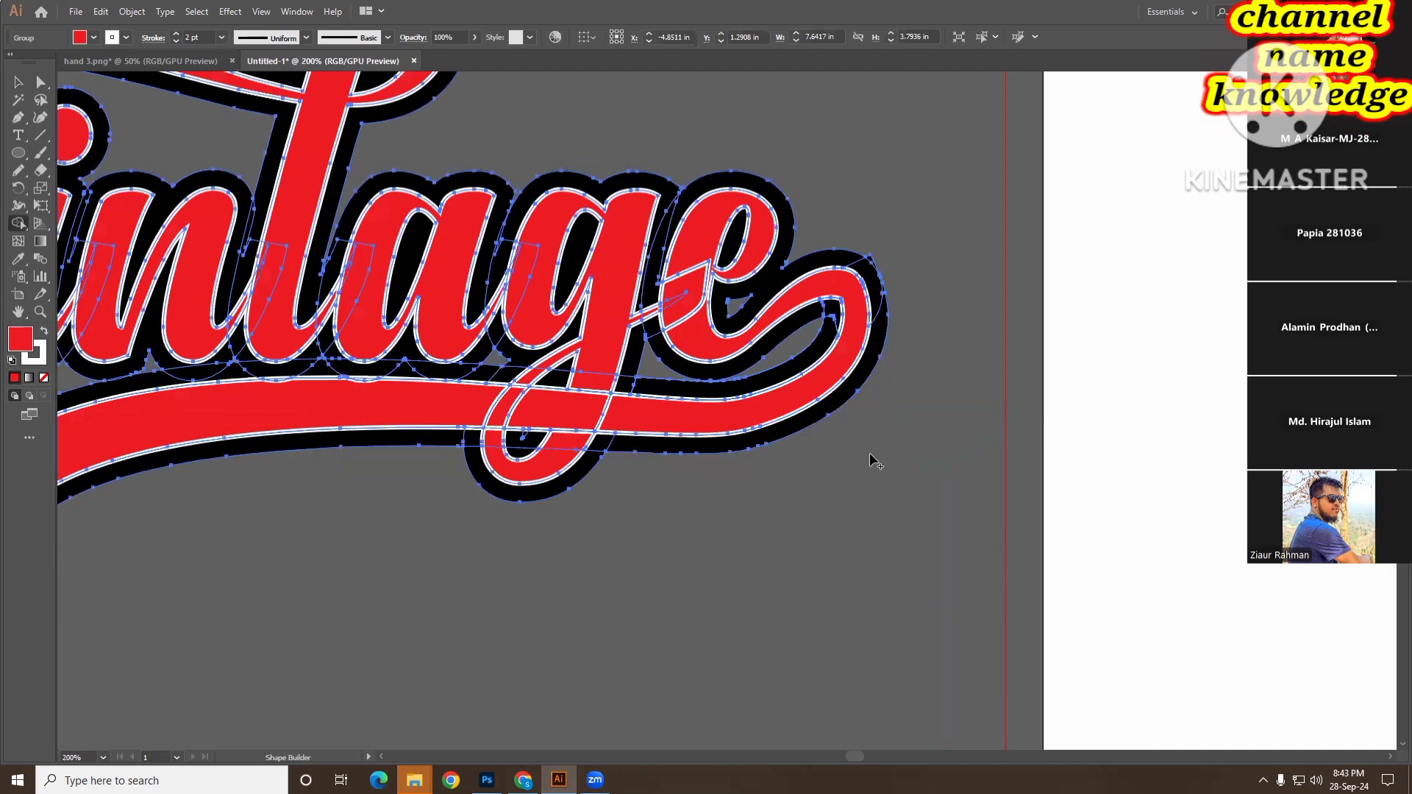
- Try to round the pointed corner of the black outline at the swash's outer bend, and undo the rounding
{"action": "left_click", "coordinate": [883, 309], "text": "ctrl"}
{"action": "left_click", "coordinate": [743, 454]}
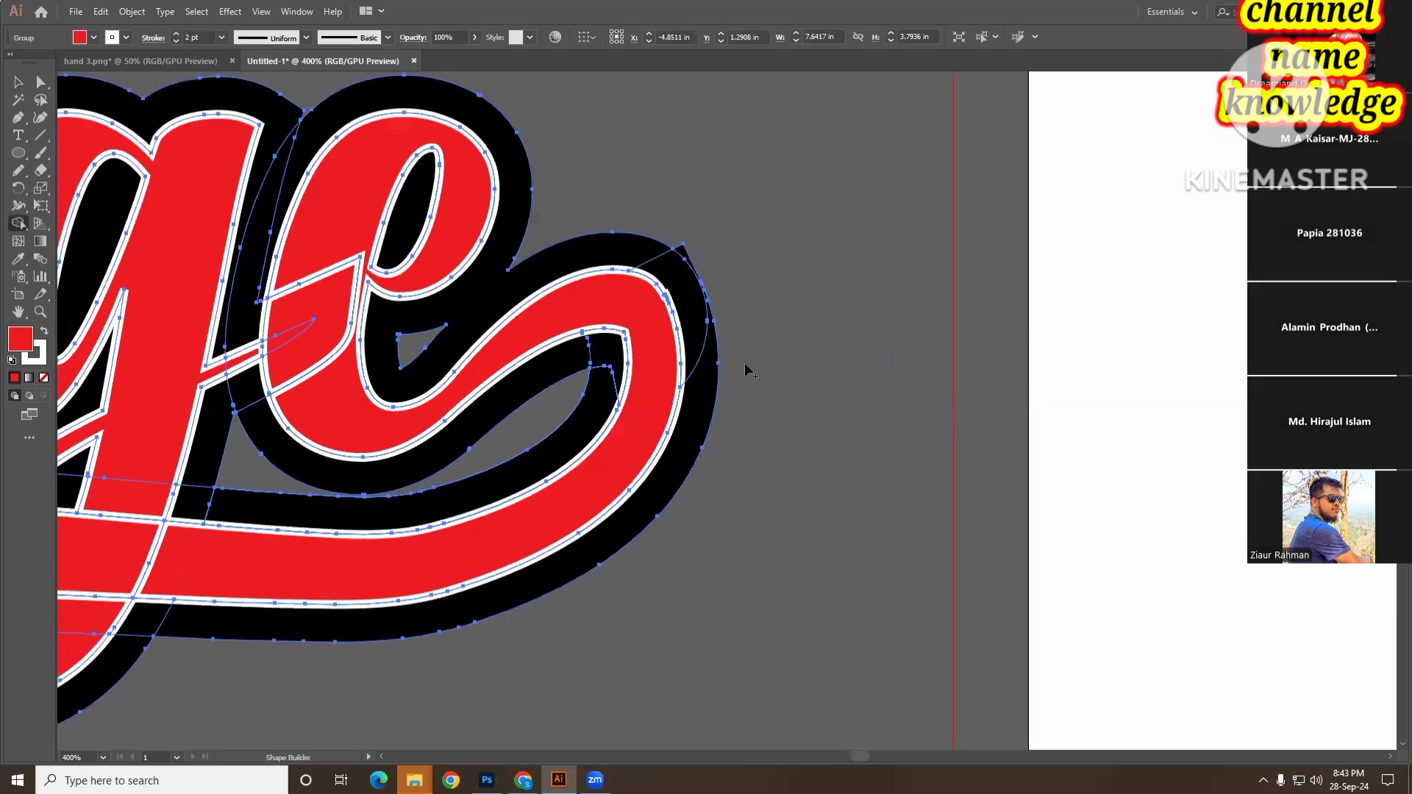
{"action": "left_click", "coordinate": [745, 371]}
{"action": "left_click", "coordinate": [718, 446]}
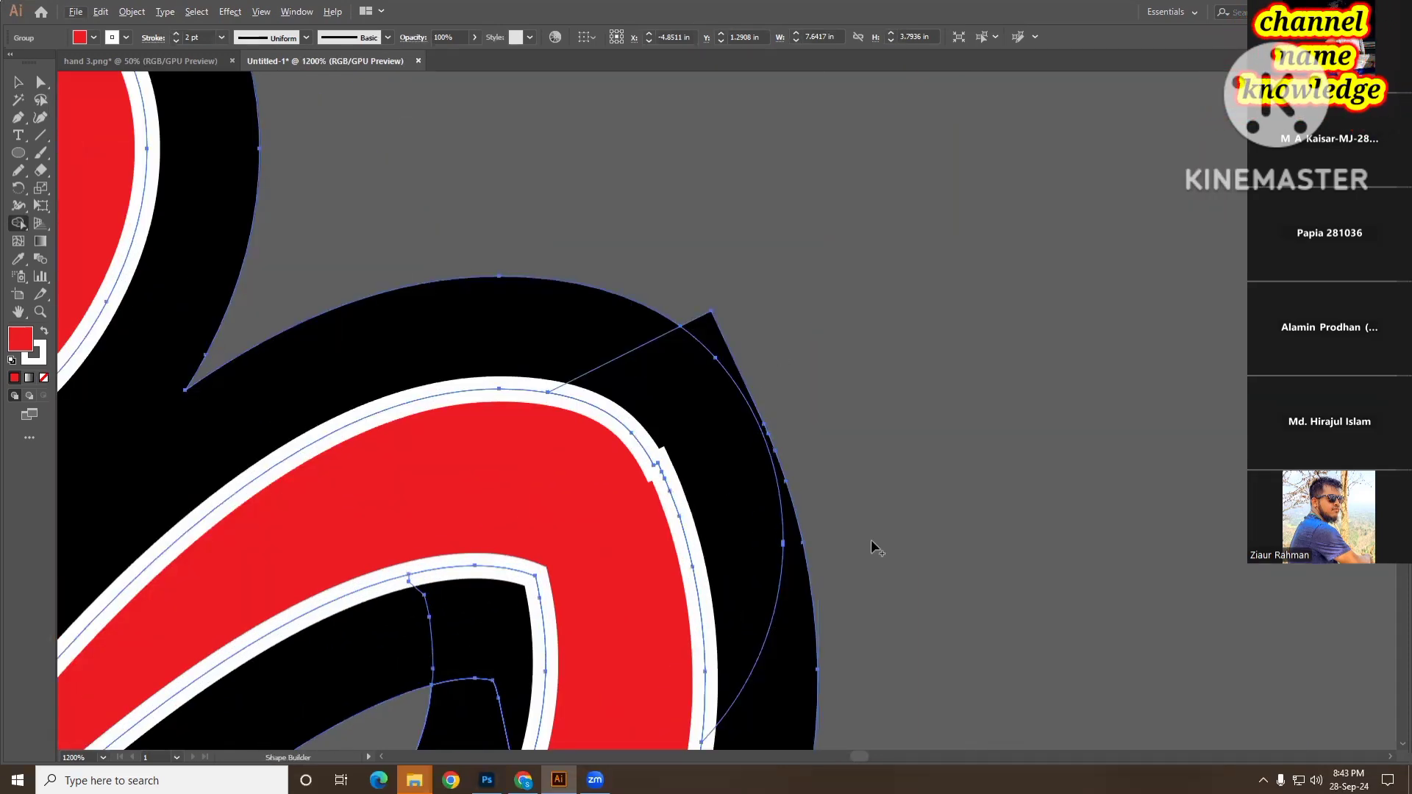
{"action": "left_click", "coordinate": [41, 81]}
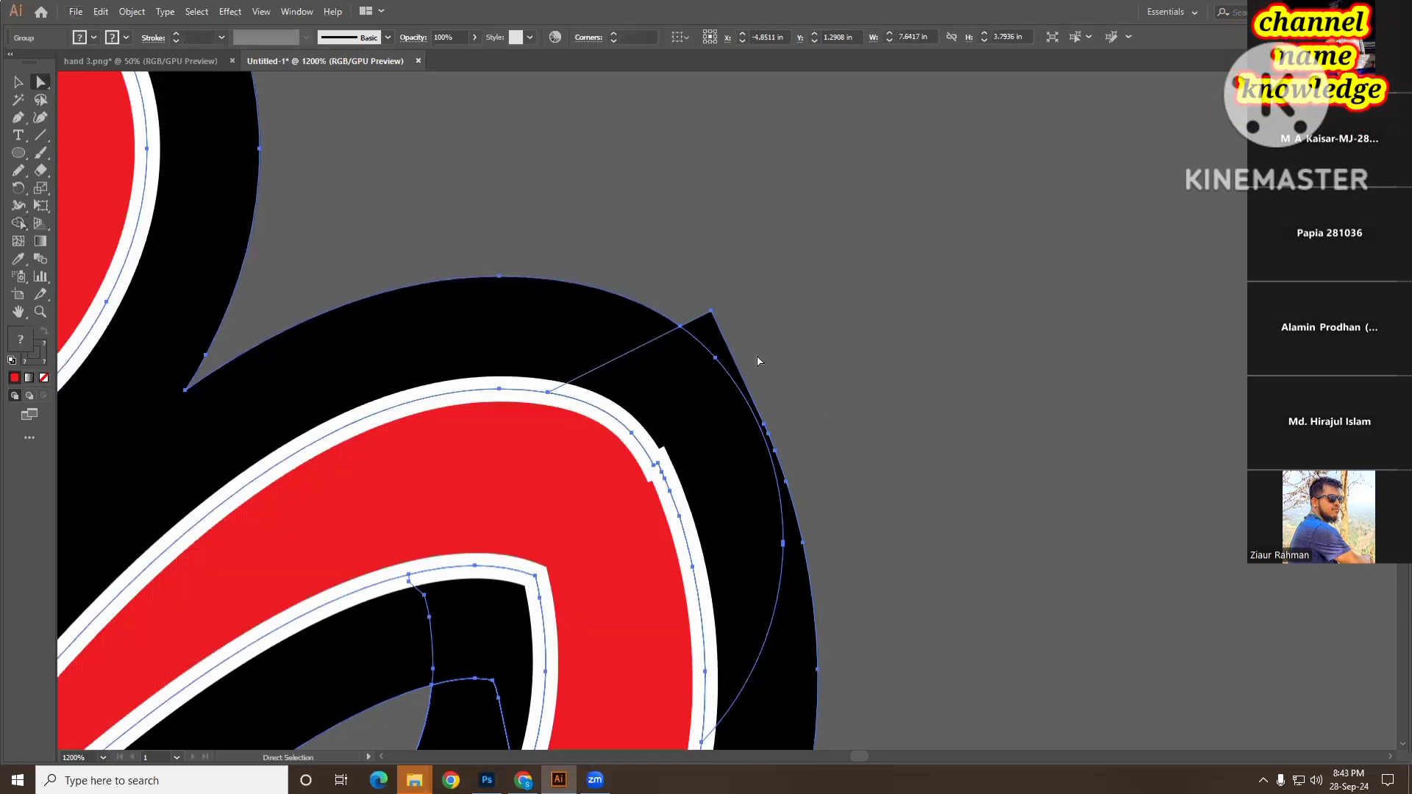
{"action": "left_click", "coordinate": [713, 314]}
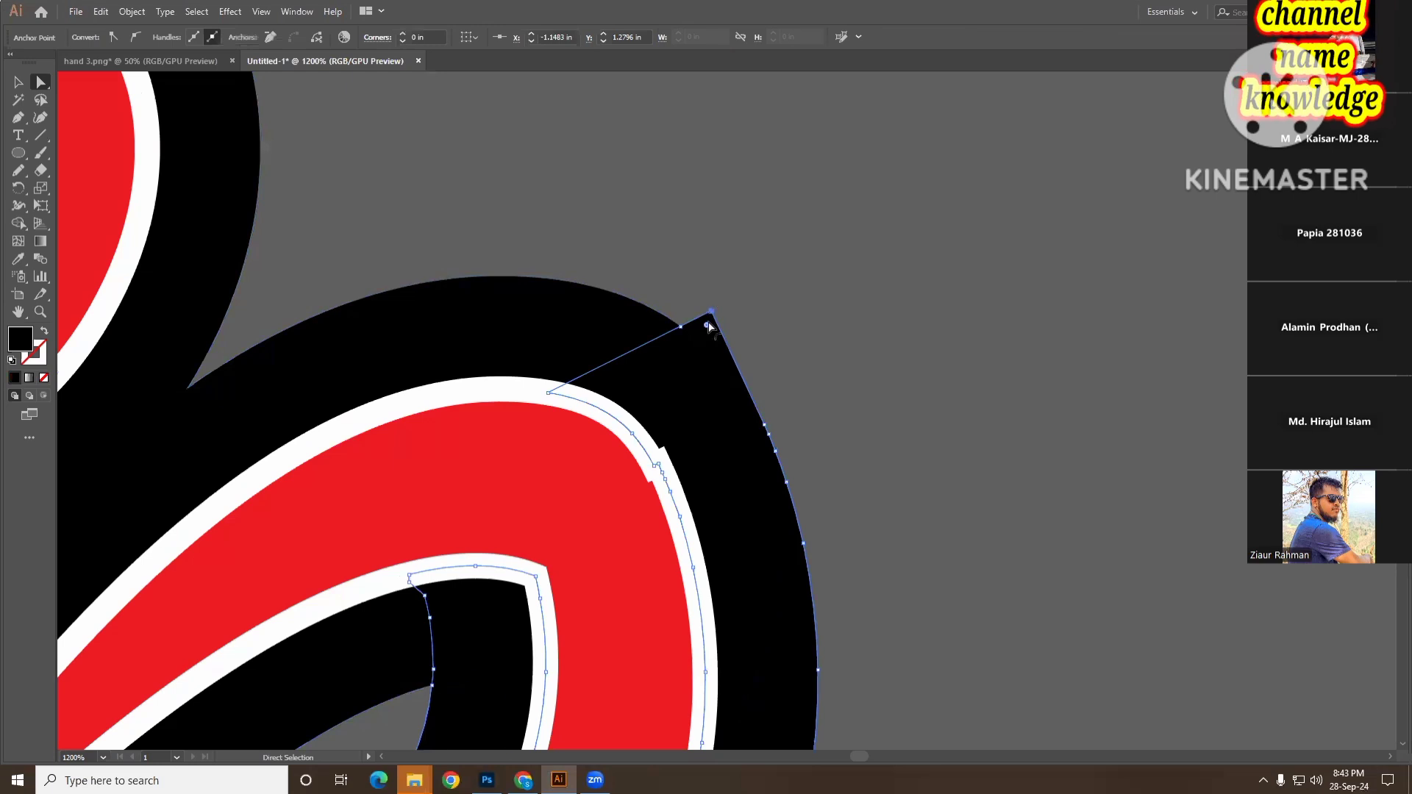
{"action": "left_click_drag", "start_coordinate": [707, 323], "coordinate": [679, 382]}
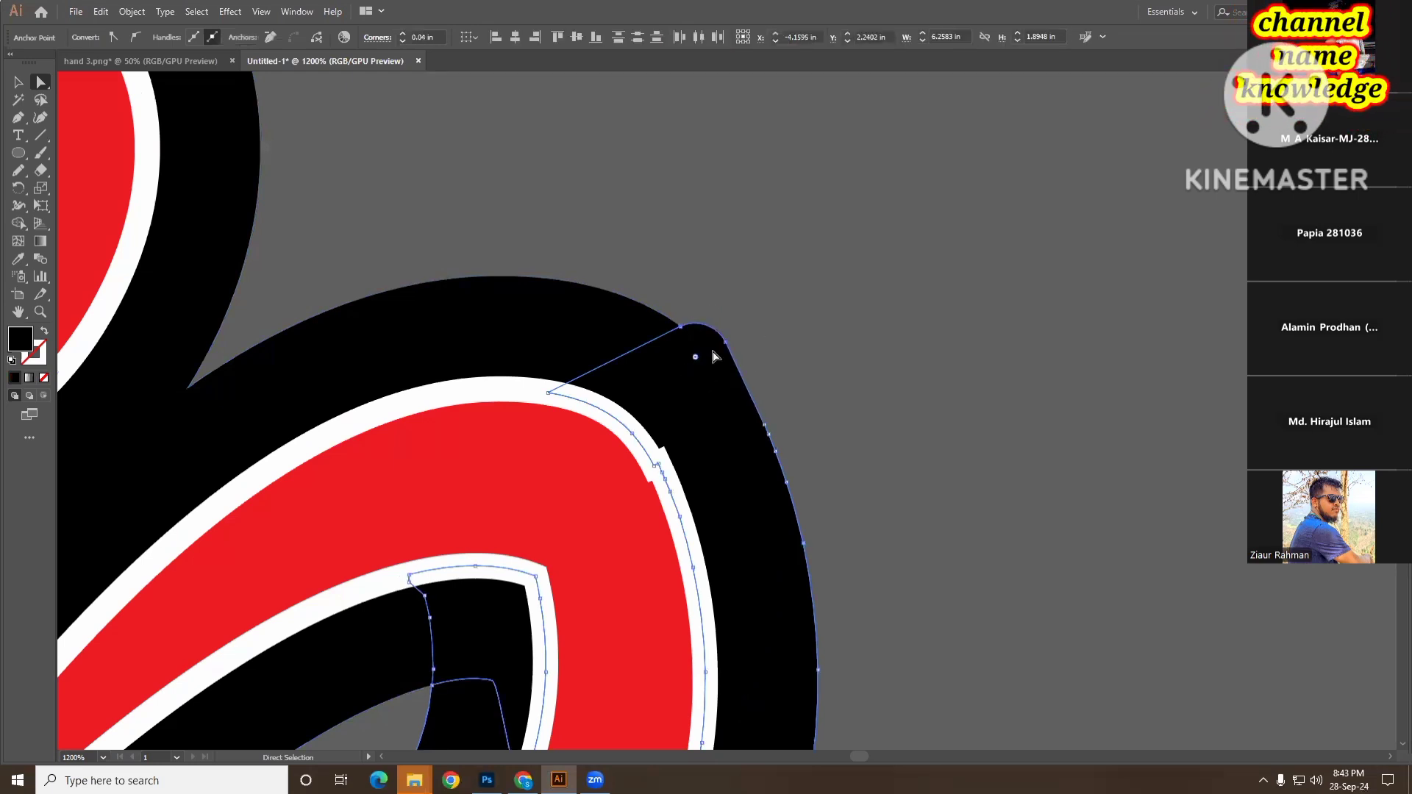
{"action": "key", "text": "ctrl+z"}
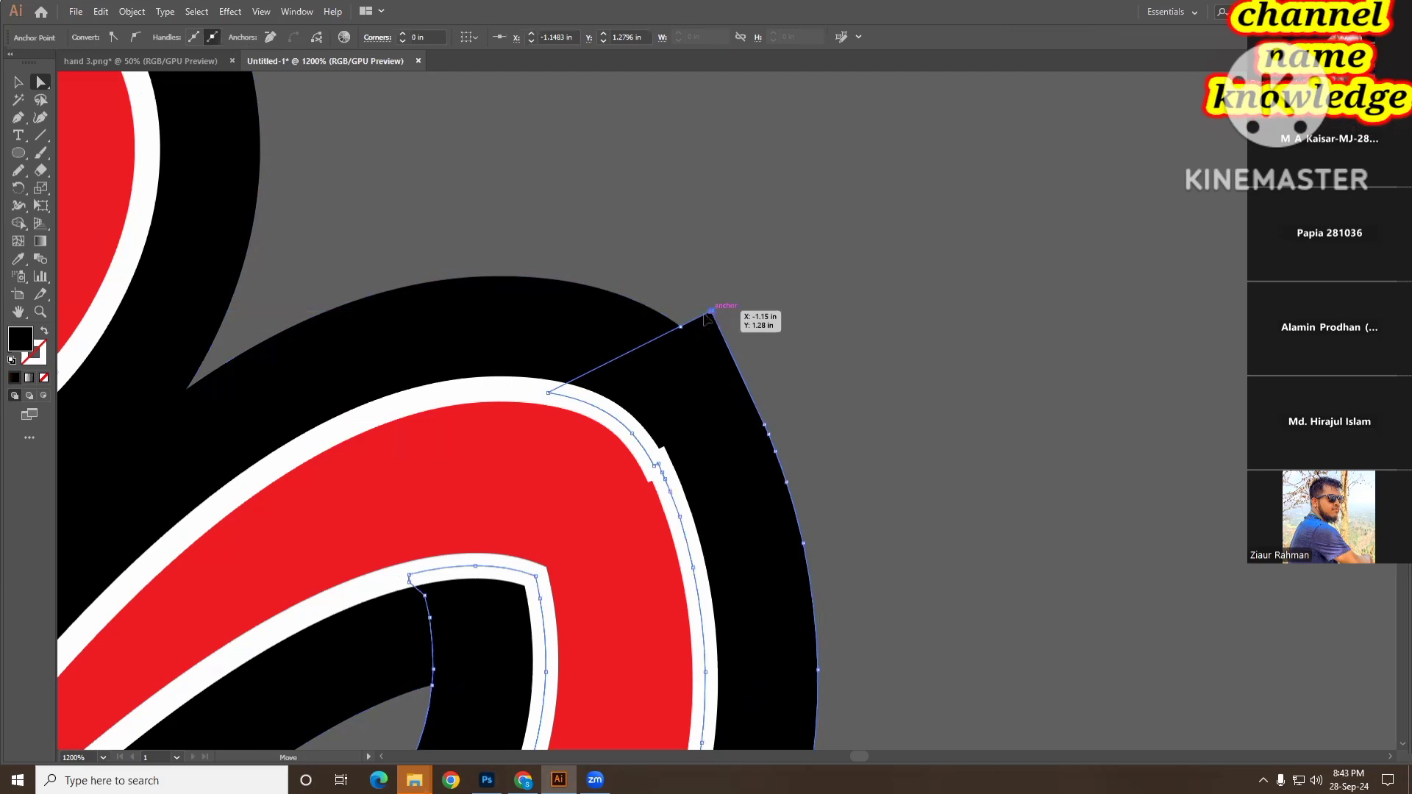
- Try to smooth the black outline's pointed corner by moving its anchor points onto the neighbouring curve, and undo the moves
{"action": "left_click_drag", "start_coordinate": [706, 313], "coordinate": [680, 327]}
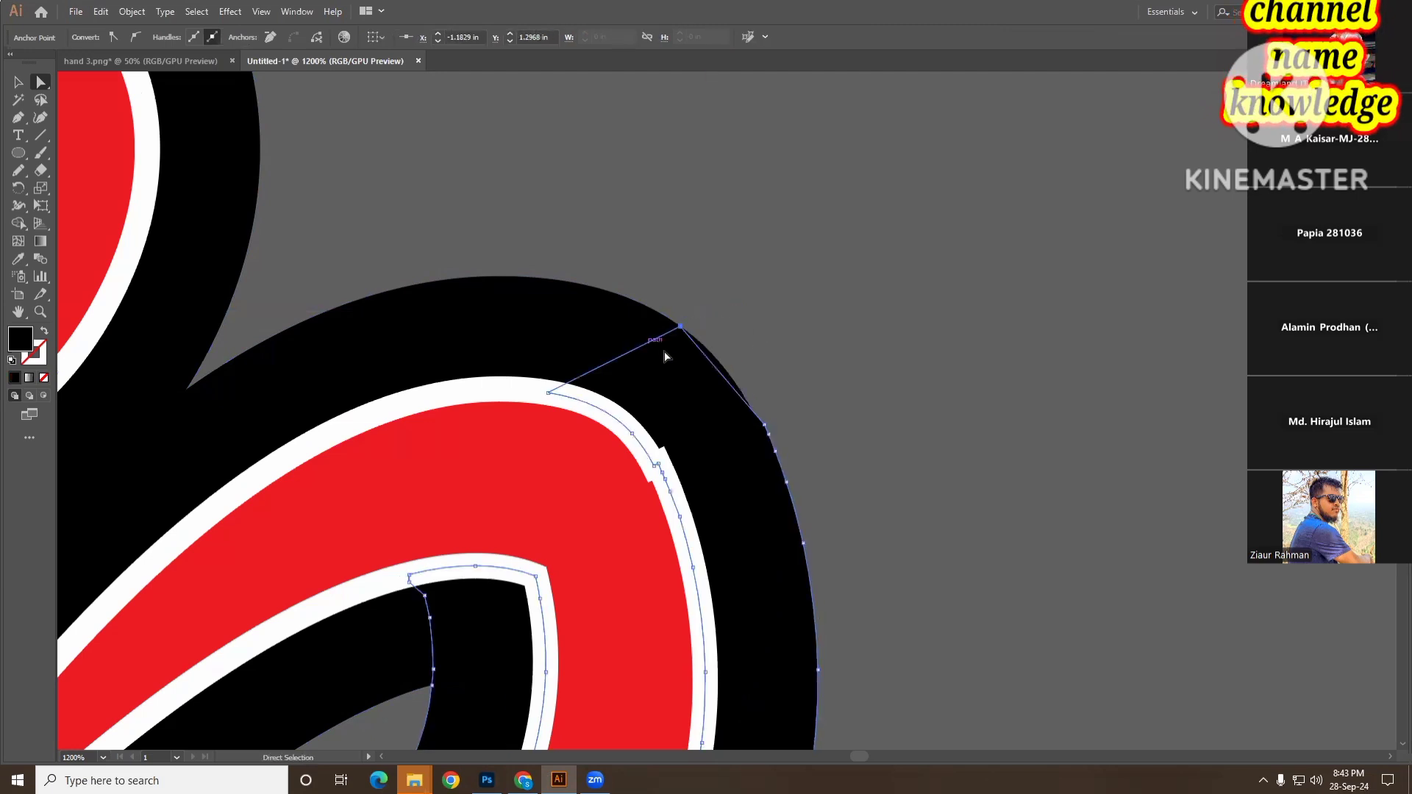
{"action": "left_click", "coordinate": [765, 427]}
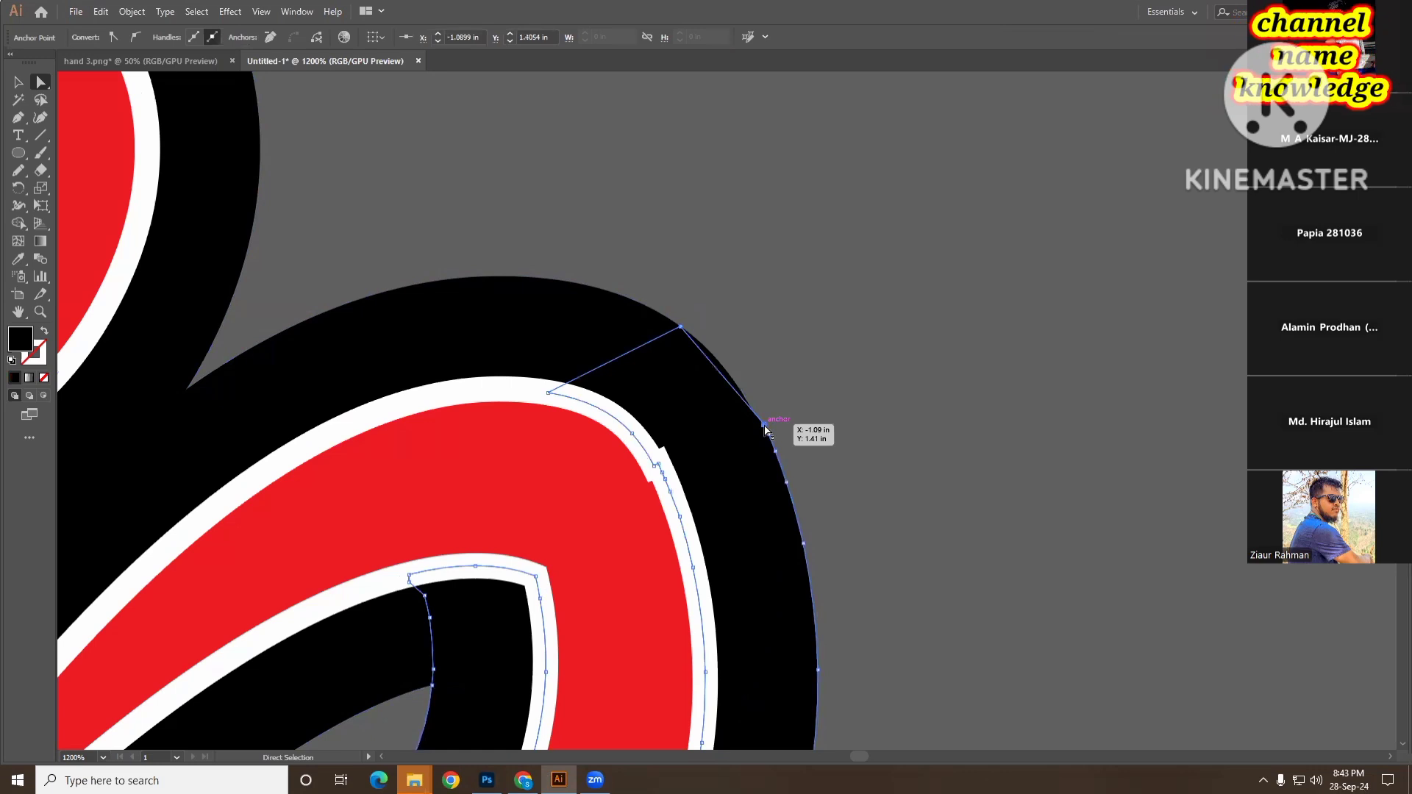
{"action": "left_click_drag", "start_coordinate": [765, 427], "coordinate": [707, 352]}
{"action": "left_click", "coordinate": [949, 475]}
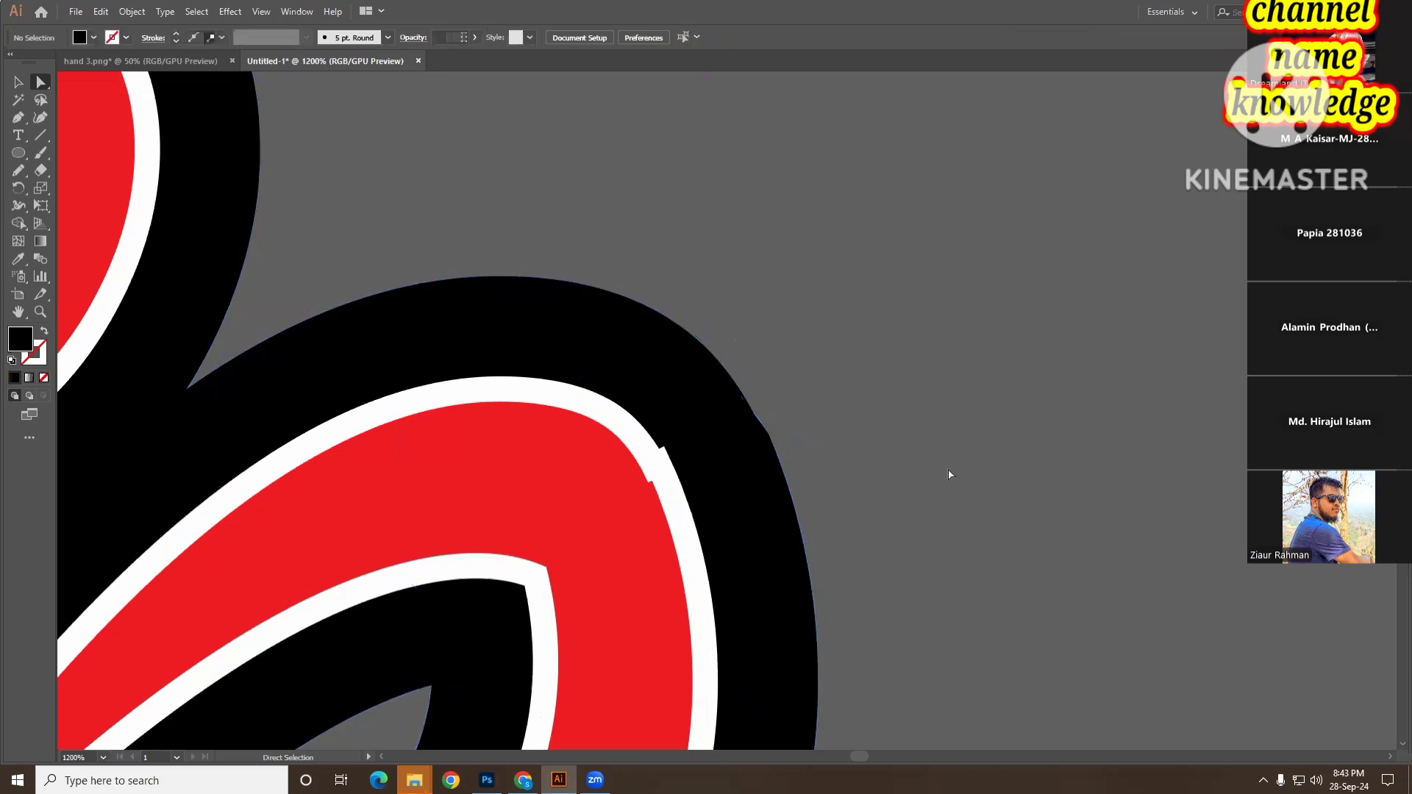
{"action": "key", "text": "ctrl+z"}
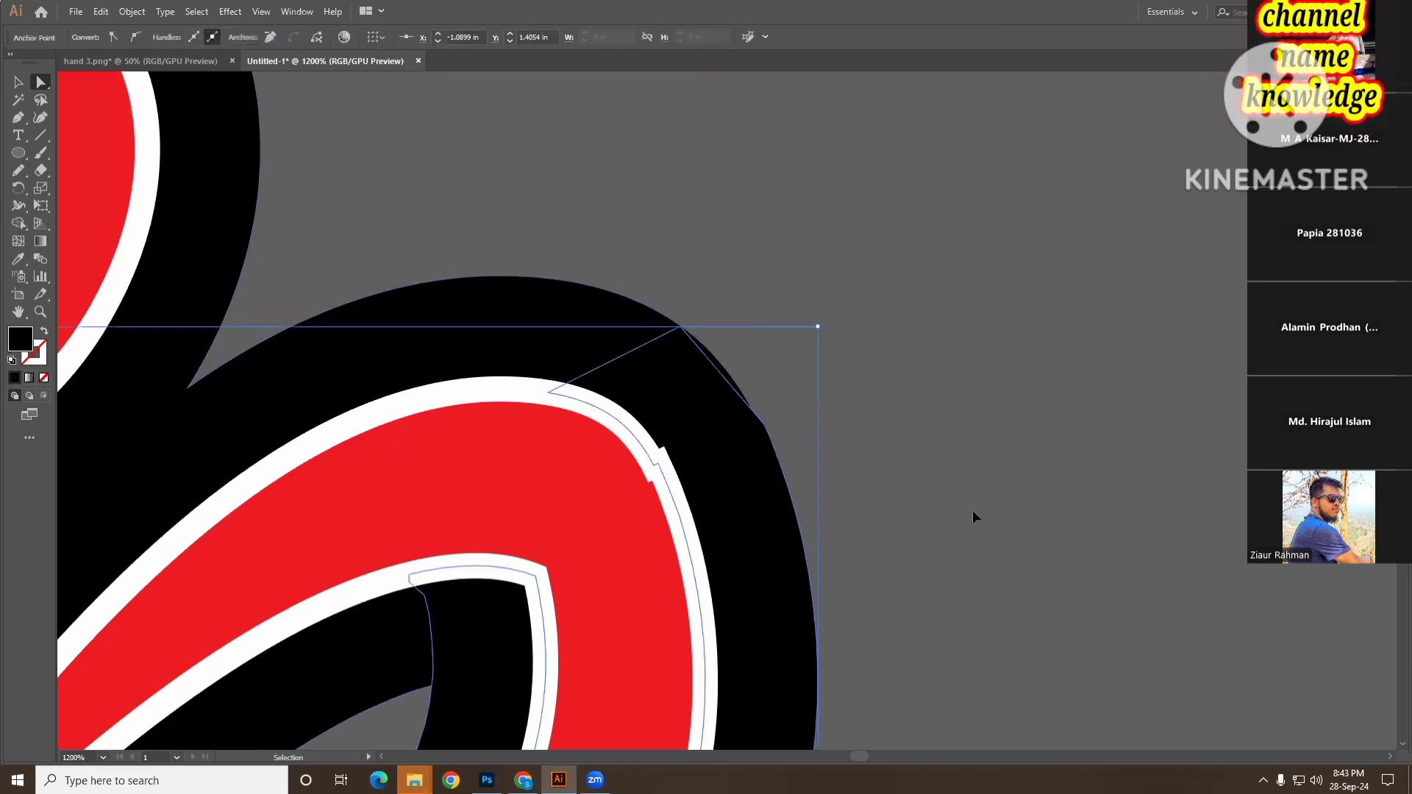
{"action": "key", "text": "ctrl+z"}
{"action": "left_click_drag", "start_coordinate": [707, 325], "coordinate": [736, 437]}
{"action": "key", "text": "ctrl+z"}
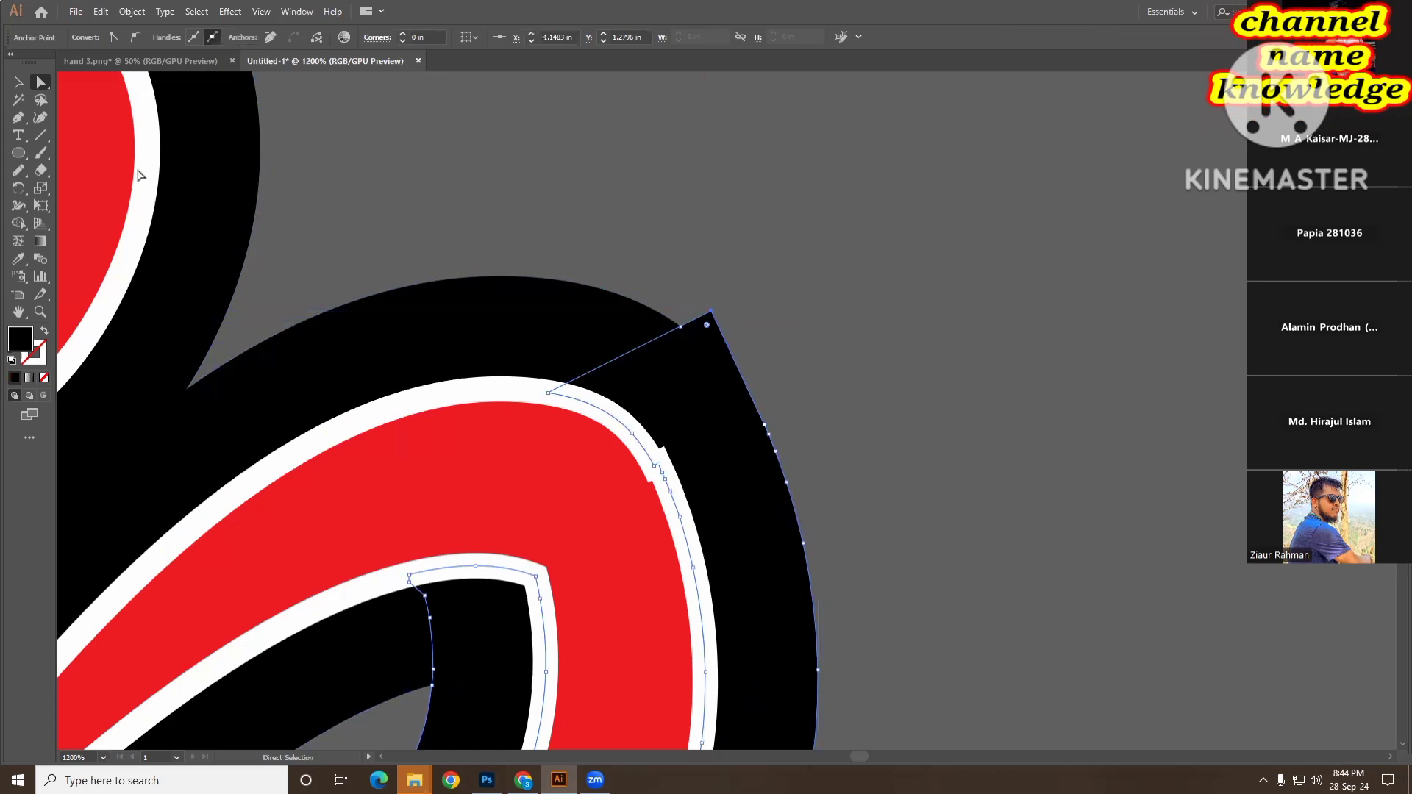
- Draw a closed four-point shape with the Pen tool covering the protruding corner of the black outline at the swash's bend
{"action": "key", "text": "v"}
{"action": "left_click", "coordinate": [1029, 417]}
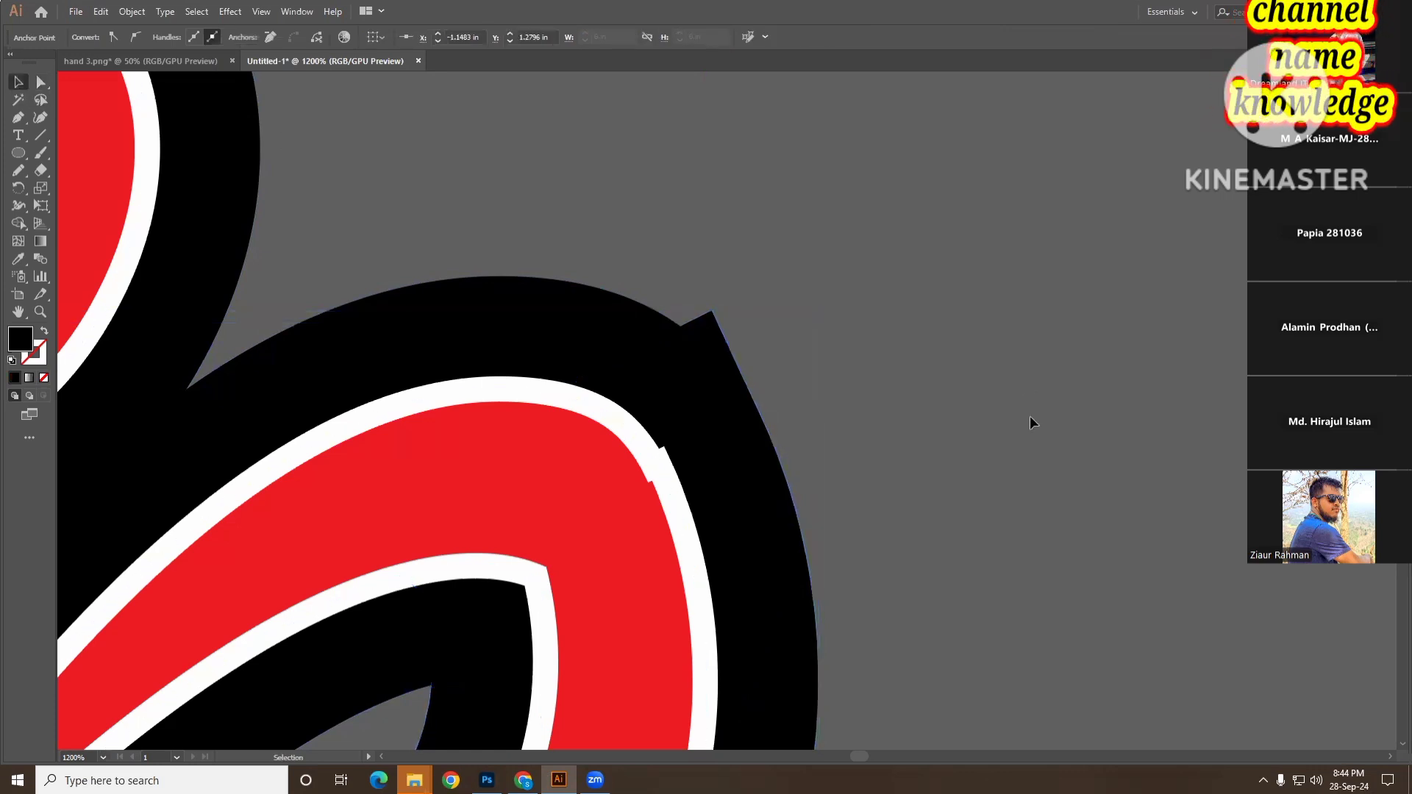
{"action": "left_click", "coordinate": [718, 401]}
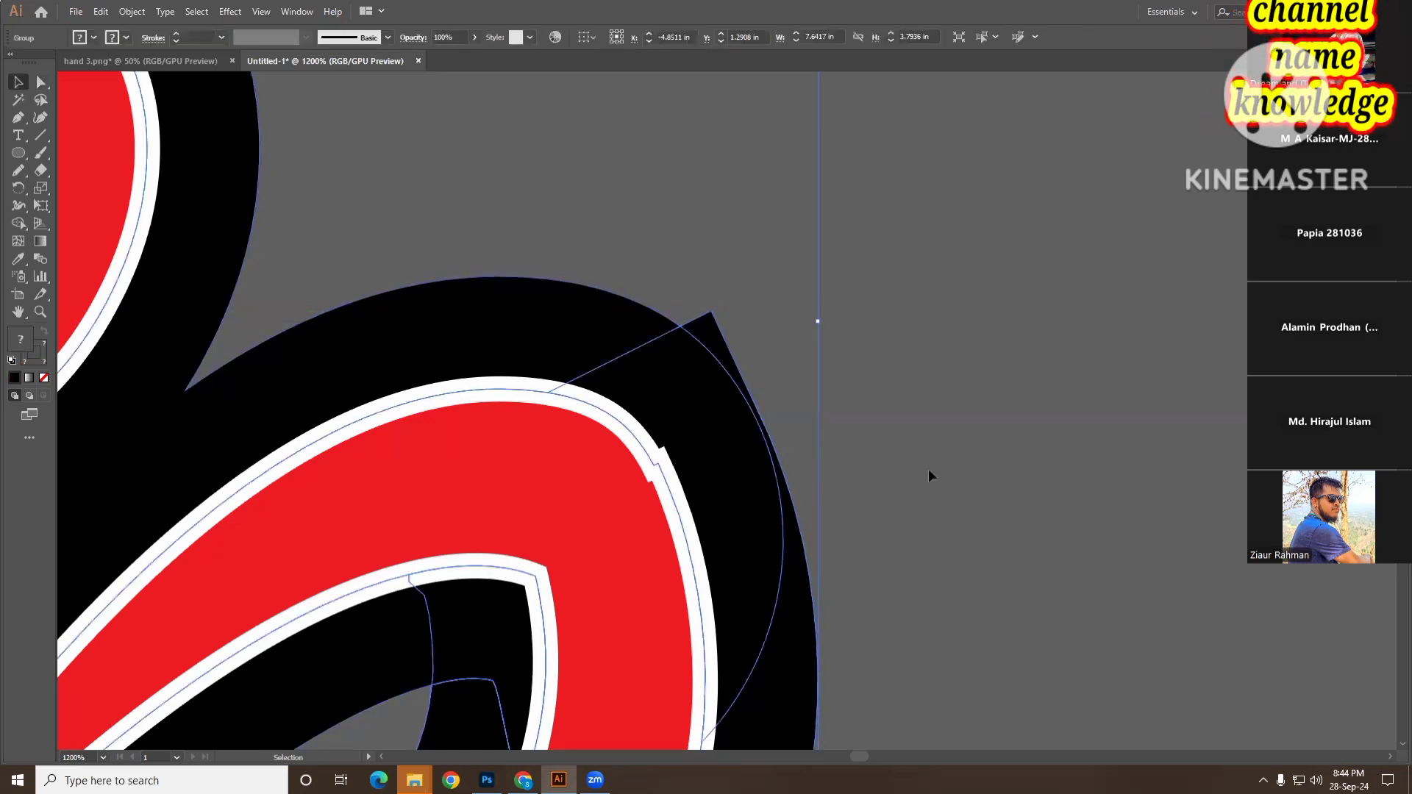
{"action": "key", "text": "ctrl+minus"}
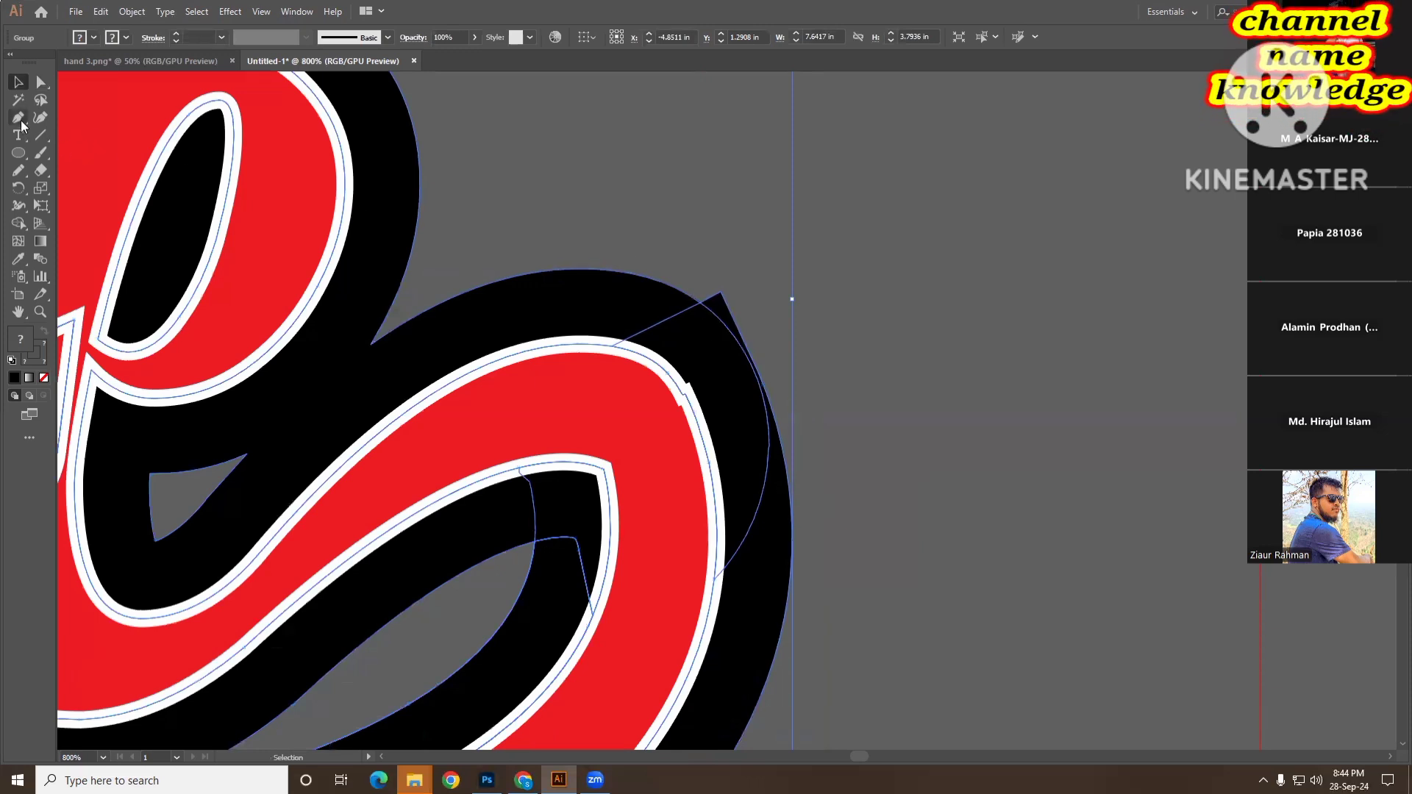
{"action": "left_click_drag", "start_coordinate": [19, 117], "coordinate": [73, 131]}
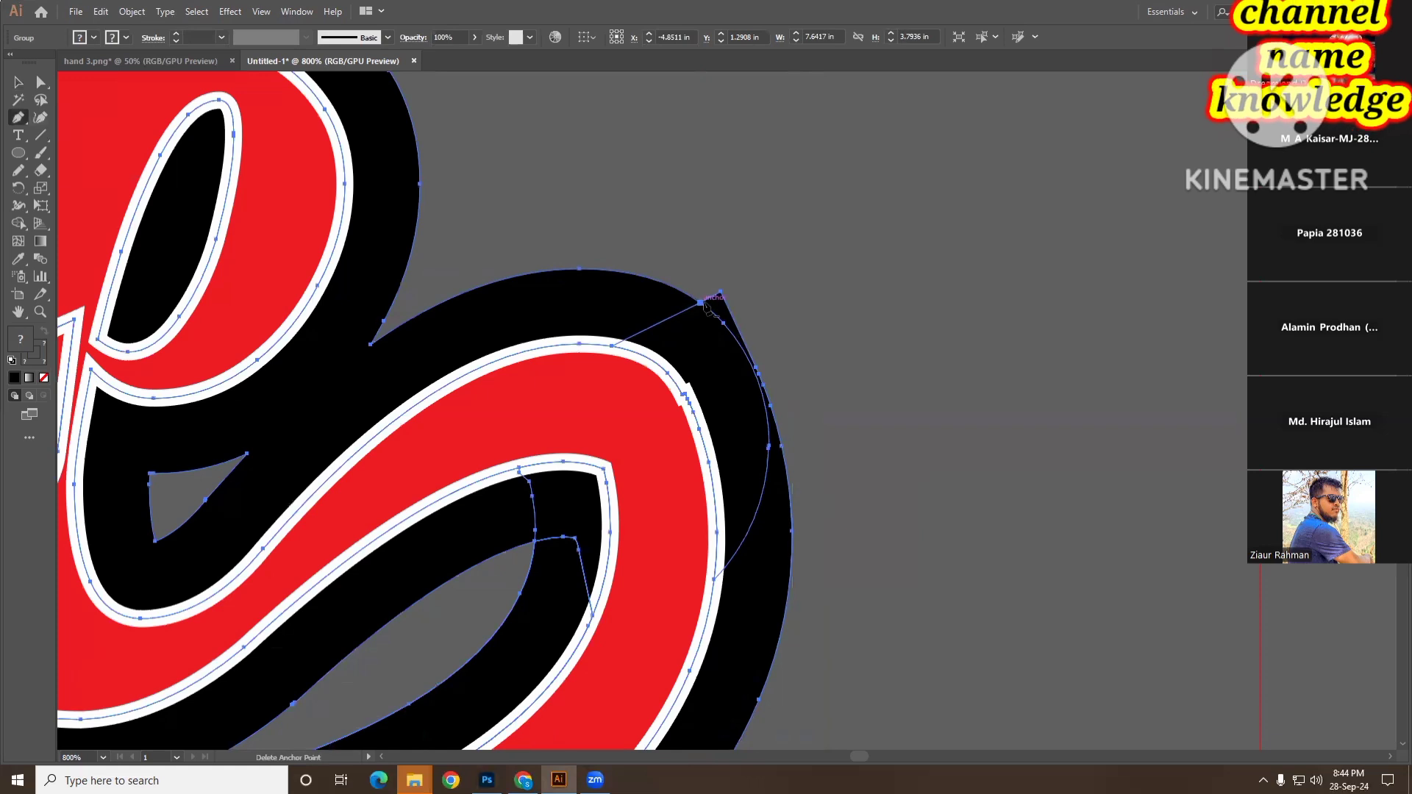
{"action": "left_click", "coordinate": [756, 356]}
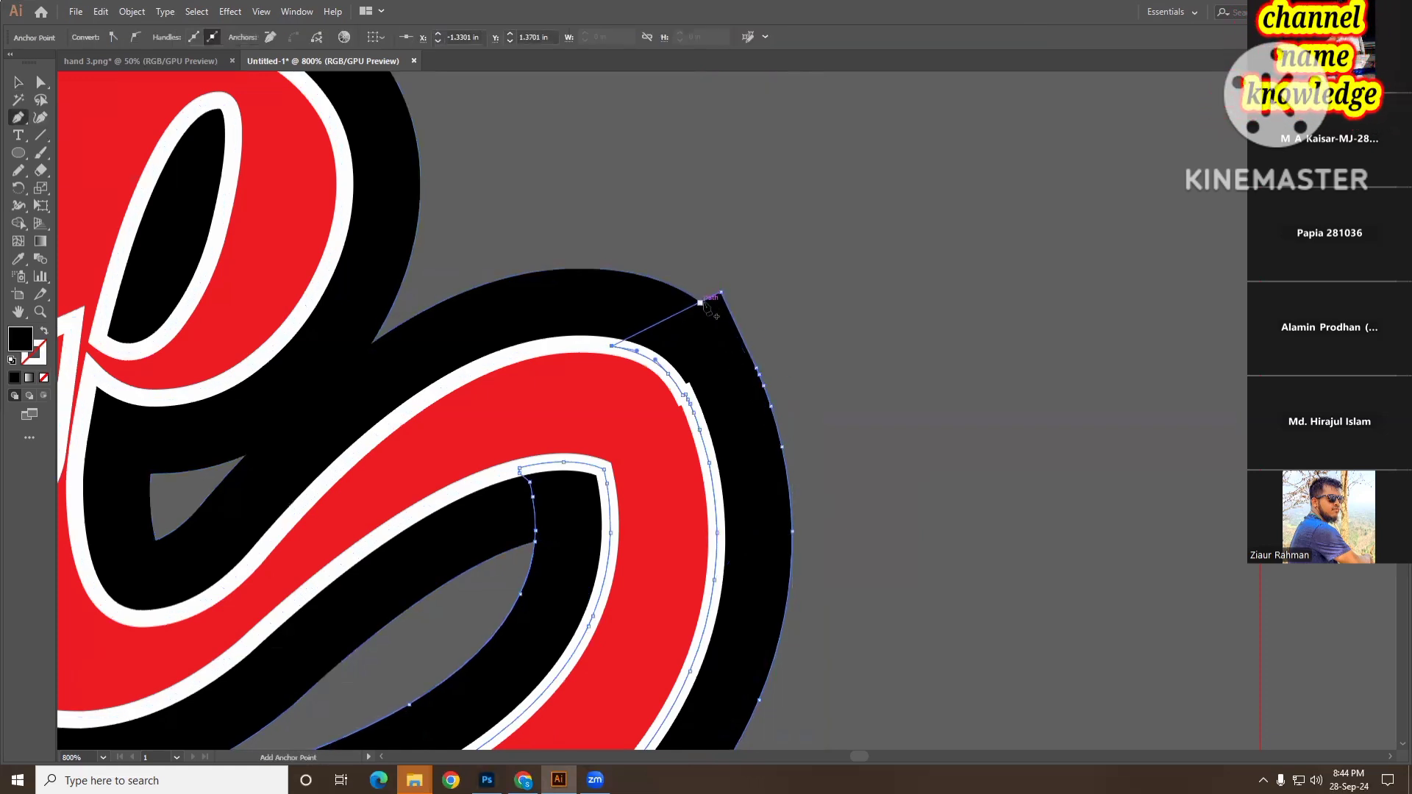
{"action": "key", "text": "p"}
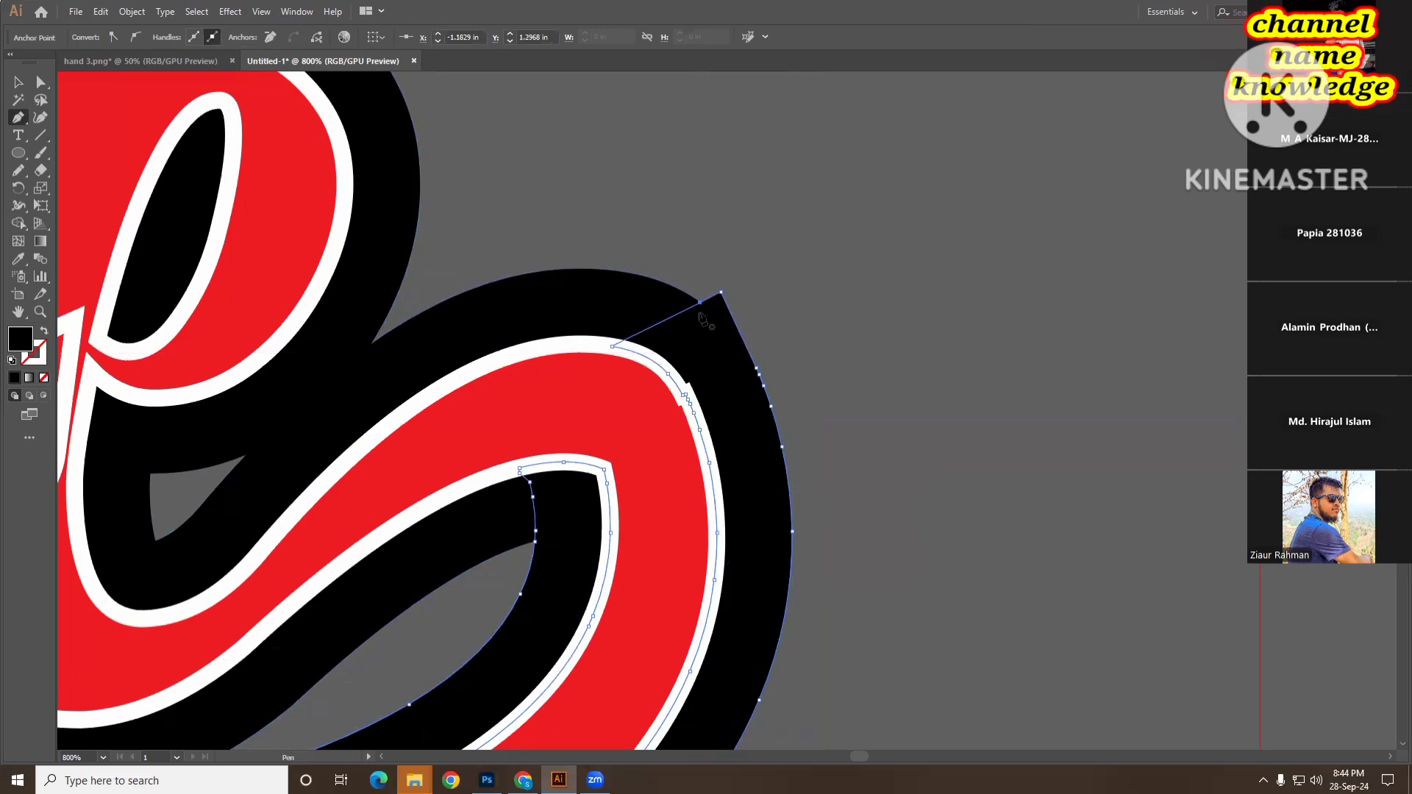
{"action": "left_click", "coordinate": [696, 303]}
{"action": "left_click", "coordinate": [694, 300]}
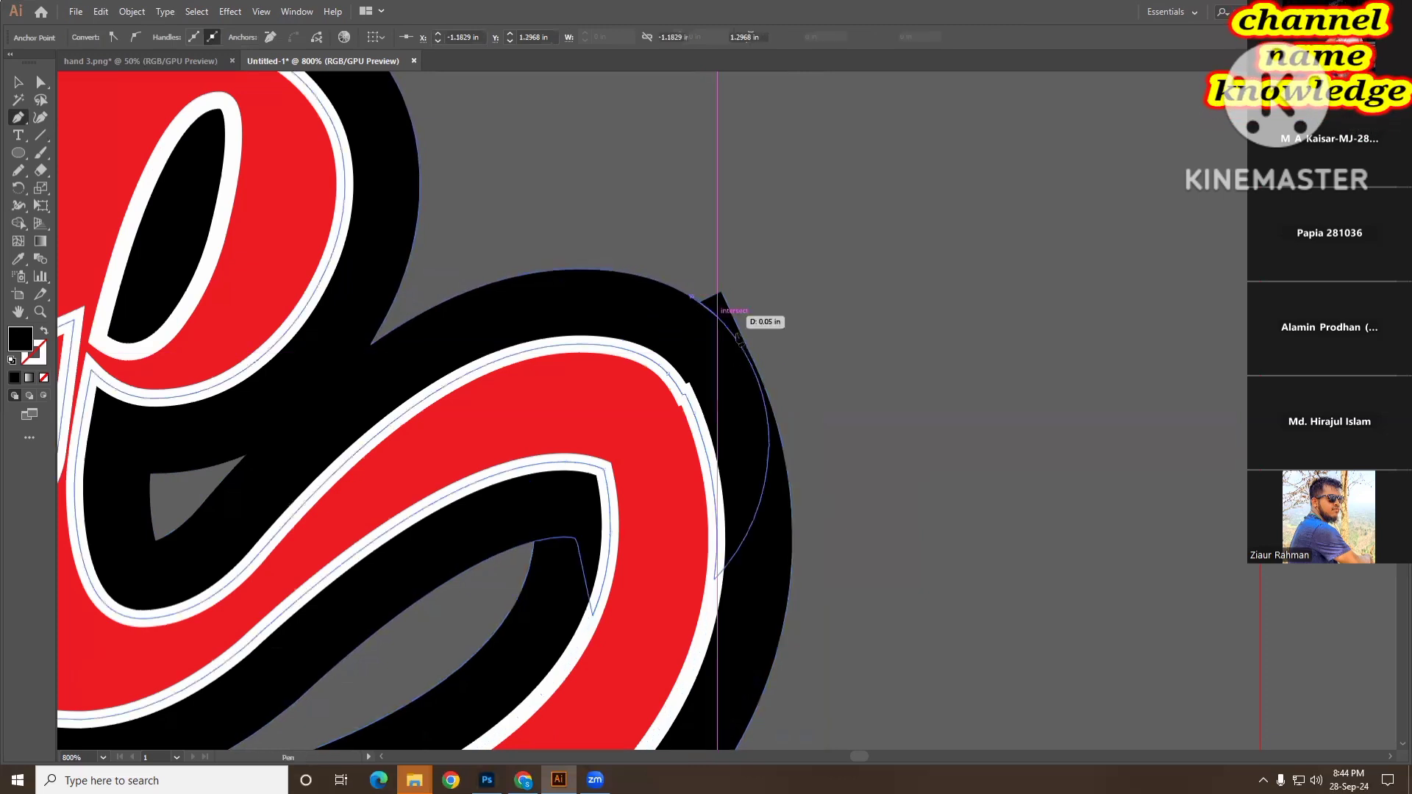
{"action": "left_click", "coordinate": [773, 389]}
{"action": "left_click", "coordinate": [792, 252]}
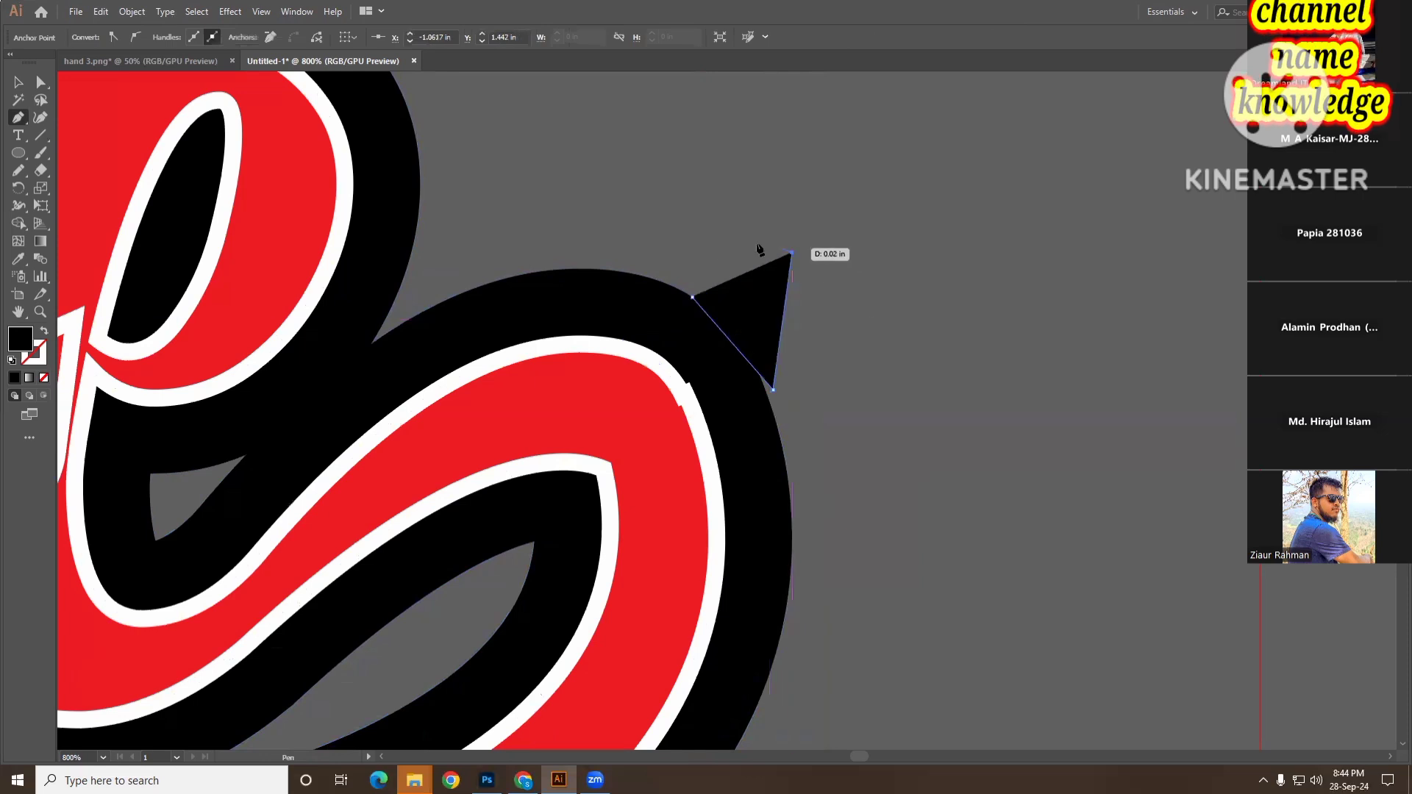
{"action": "left_click", "coordinate": [703, 253]}
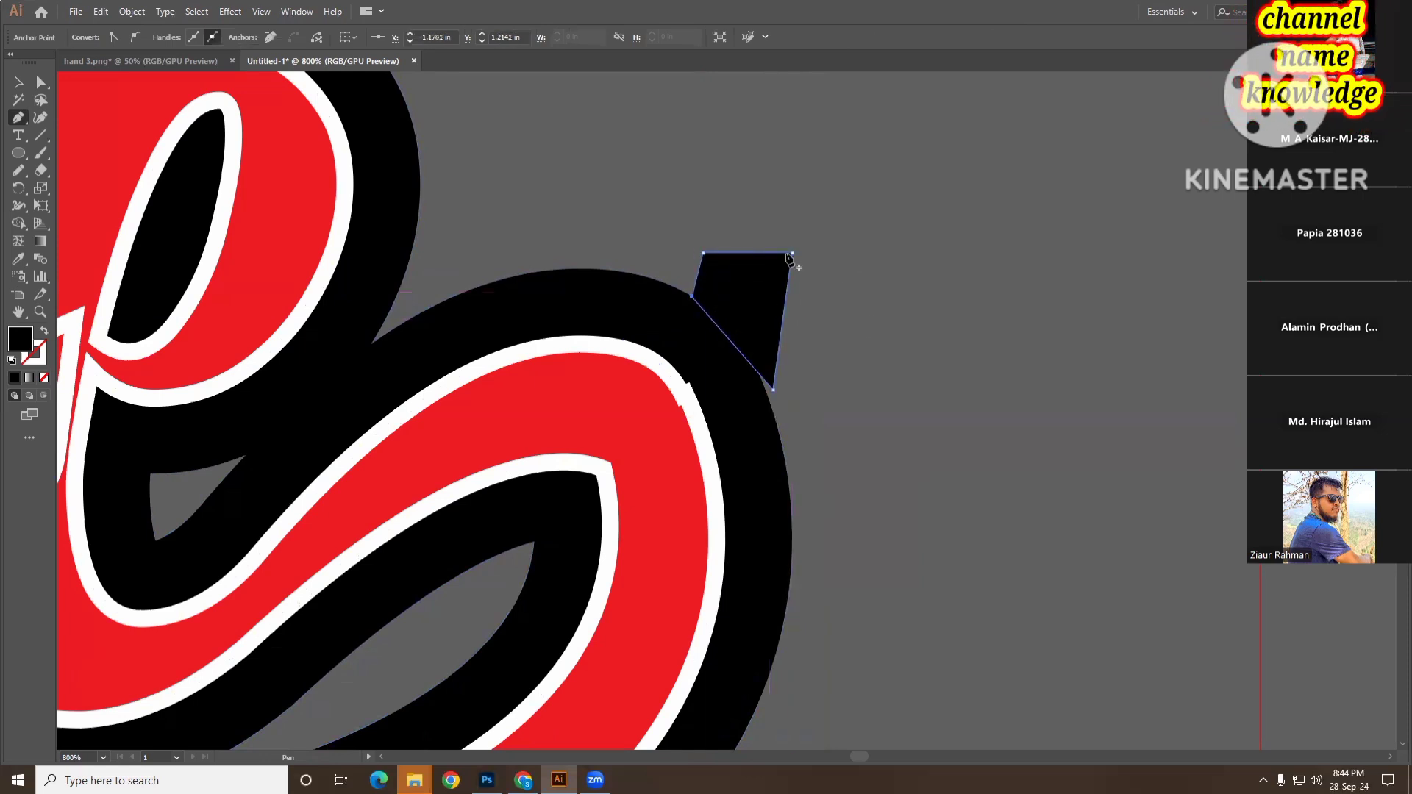
- Expand the fill and stroke of the Vintage lettering together with the four-point shape covering the swash's corner
{"action": "left_click", "coordinate": [19, 82]}
{"action": "left_click_drag", "start_coordinate": [641, 198], "coordinate": [800, 295]}
{"action": "left_click", "coordinate": [131, 12]}
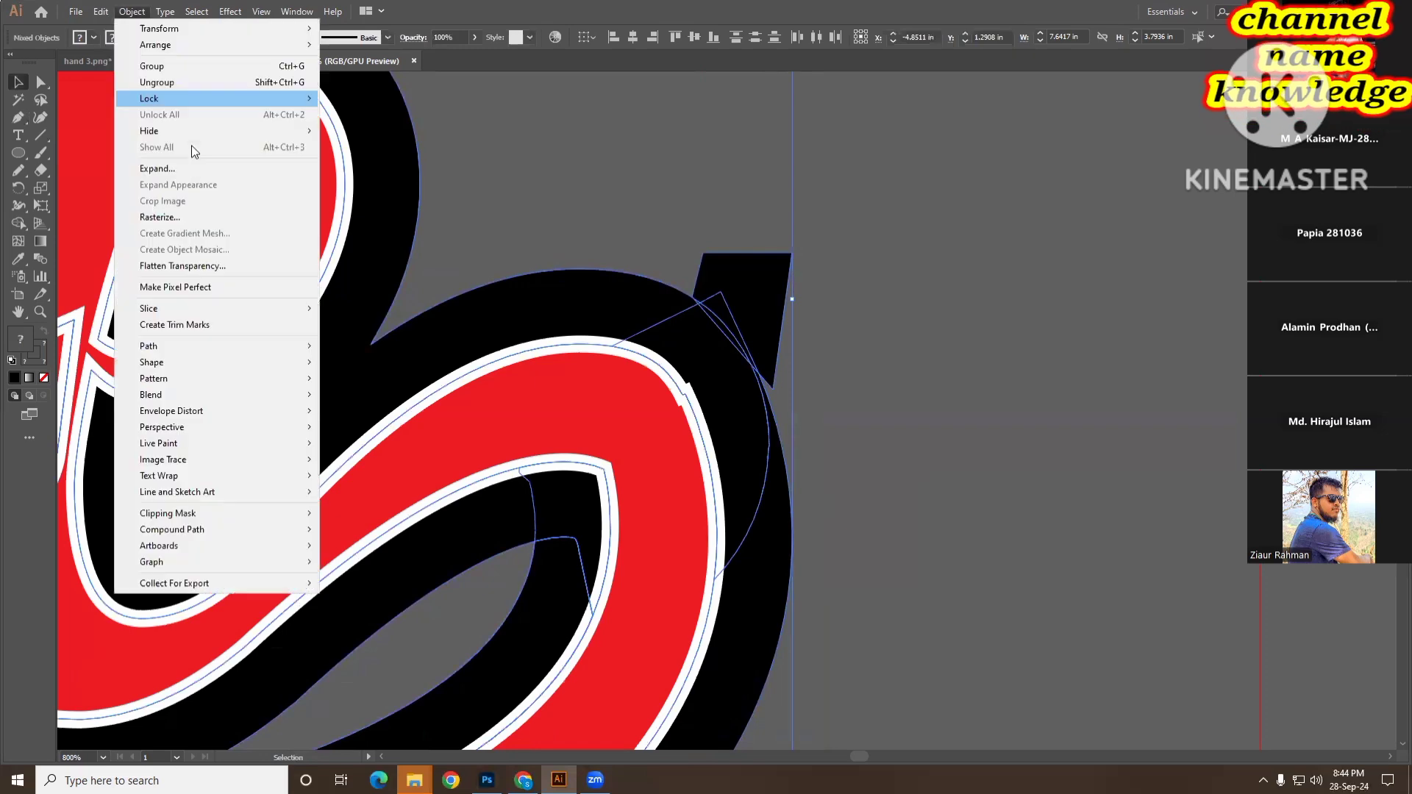
{"action": "left_click", "coordinate": [192, 169]}
{"action": "left_click", "coordinate": [674, 474]}
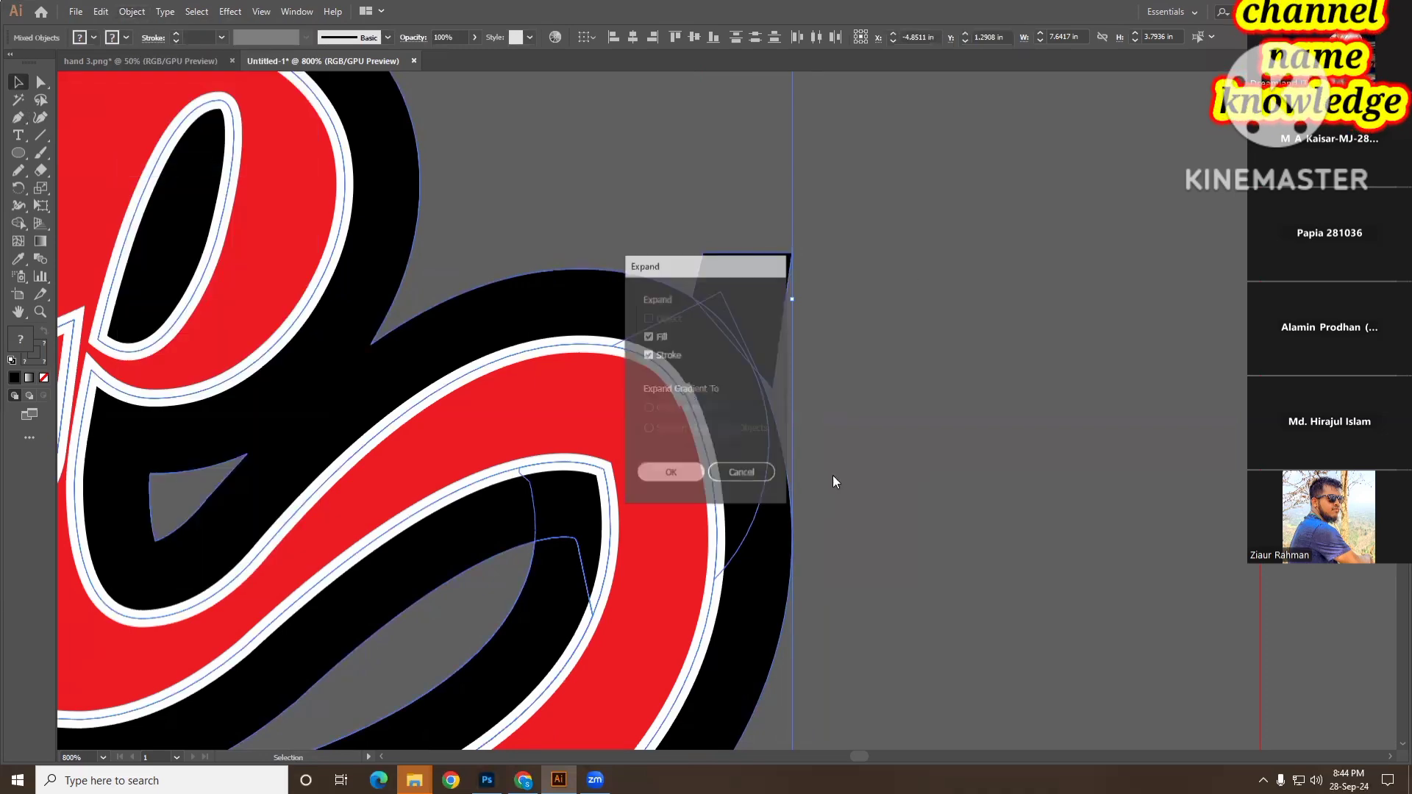
- Remove the four-point shape and the outline's protruding corner beneath it at the swash's bend with the Shape Builder
{"action": "left_click", "coordinate": [18, 223]}
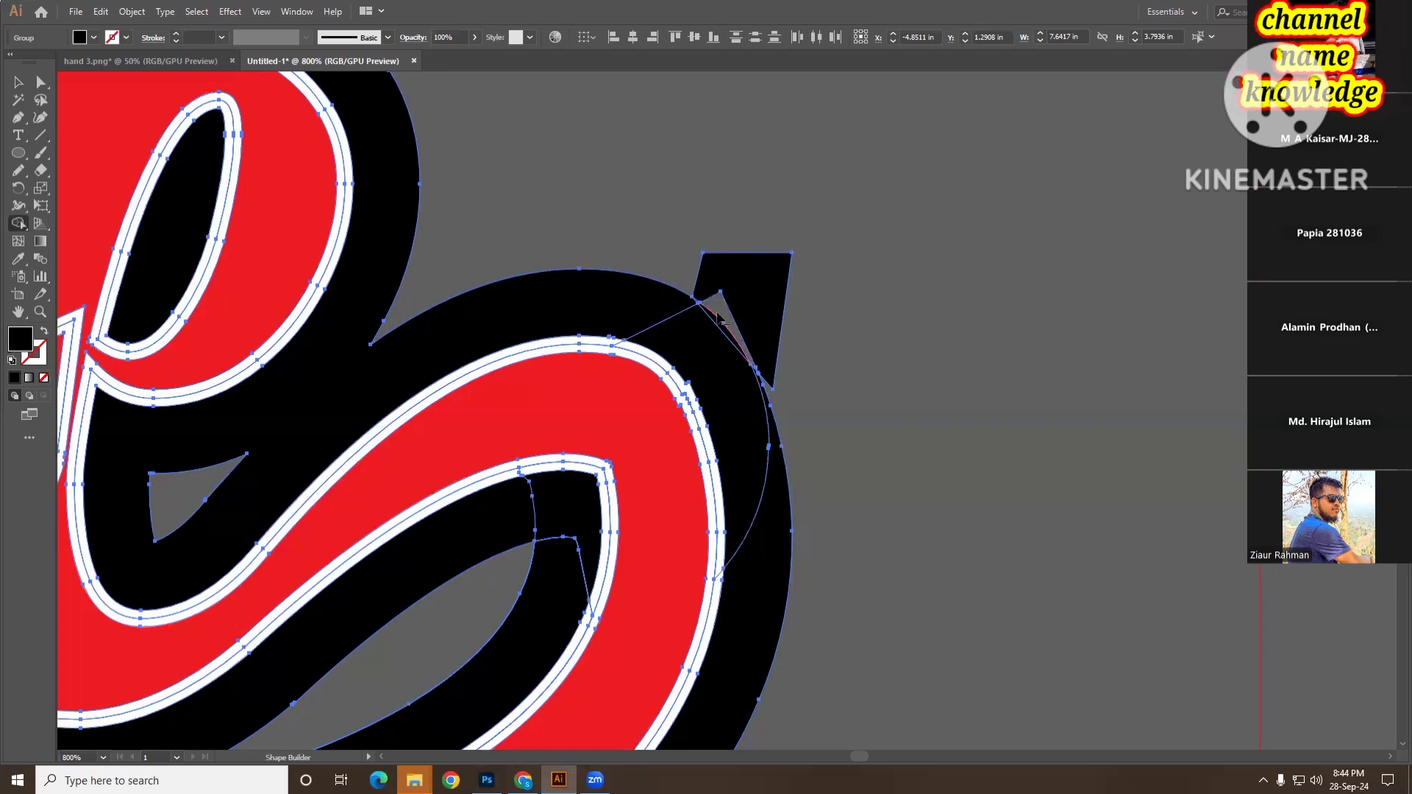
{"action": "left_click", "coordinate": [767, 308], "text": "alt"}
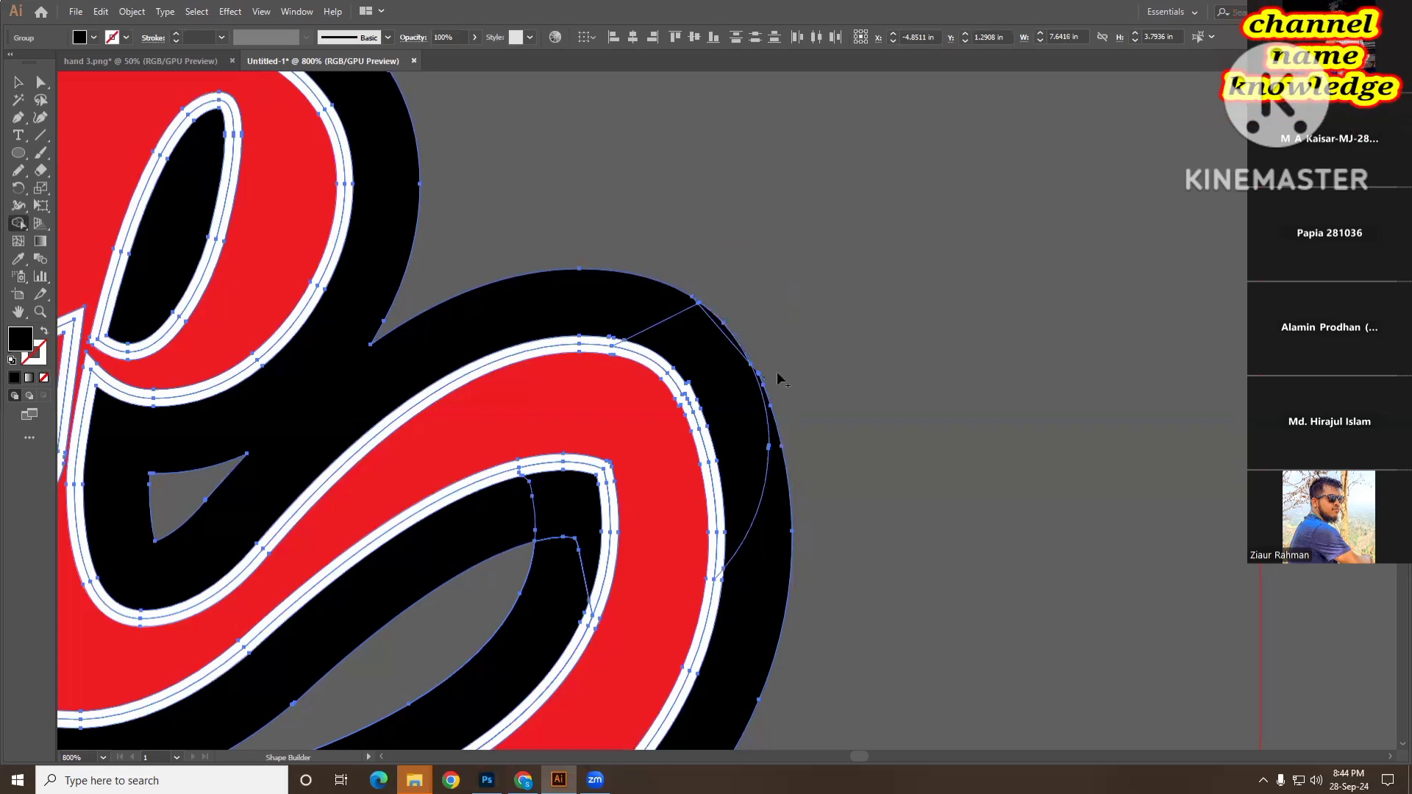
{"action": "left_click", "coordinate": [705, 424], "text": "ctrl+alt"}
{"action": "left_click", "coordinate": [700, 426], "text": "ctrl+alt"}
{"action": "left_click", "coordinate": [669, 440], "text": "ctrl+alt"}
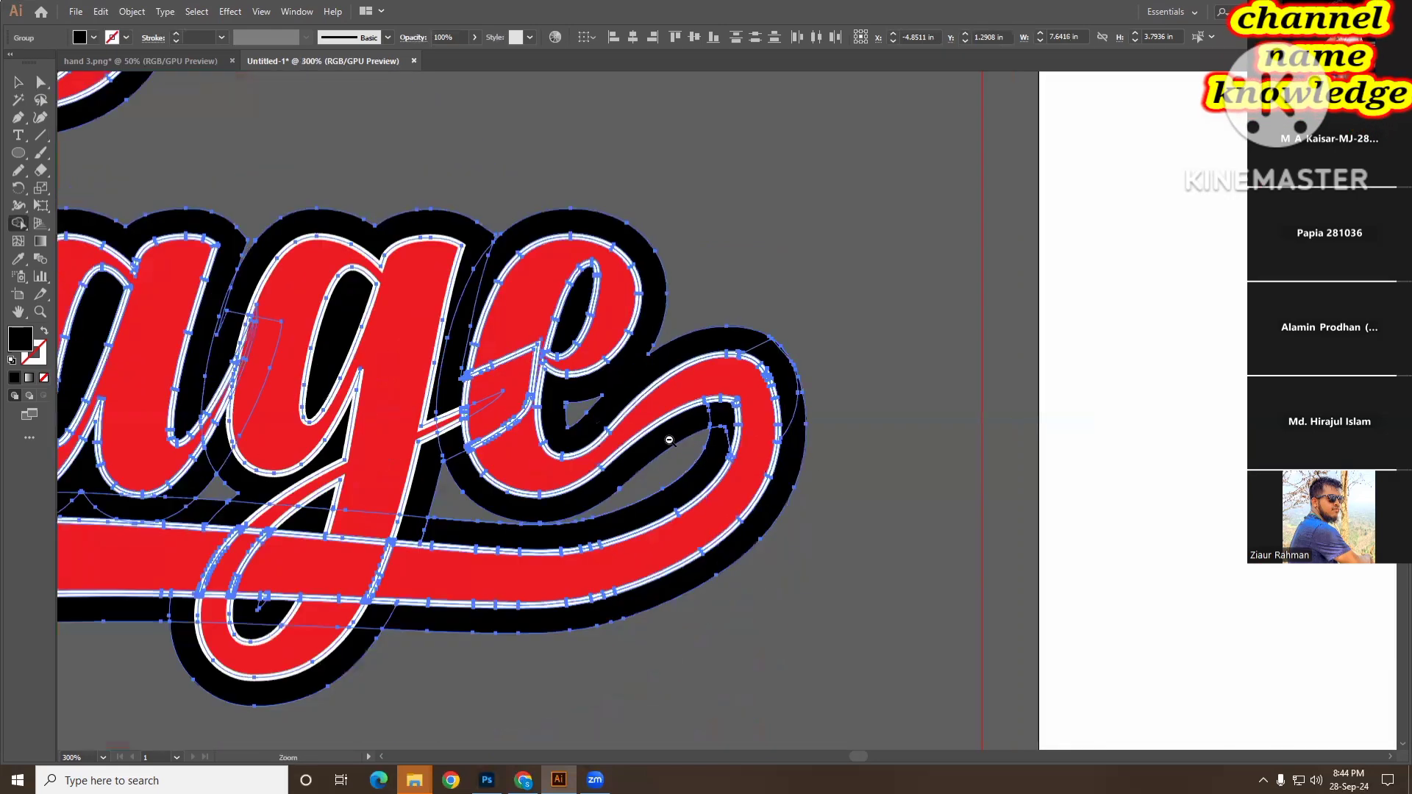
{"action": "left_click", "coordinate": [841, 347], "text": "ctrl+alt"}
{"action": "key", "text": "v"}
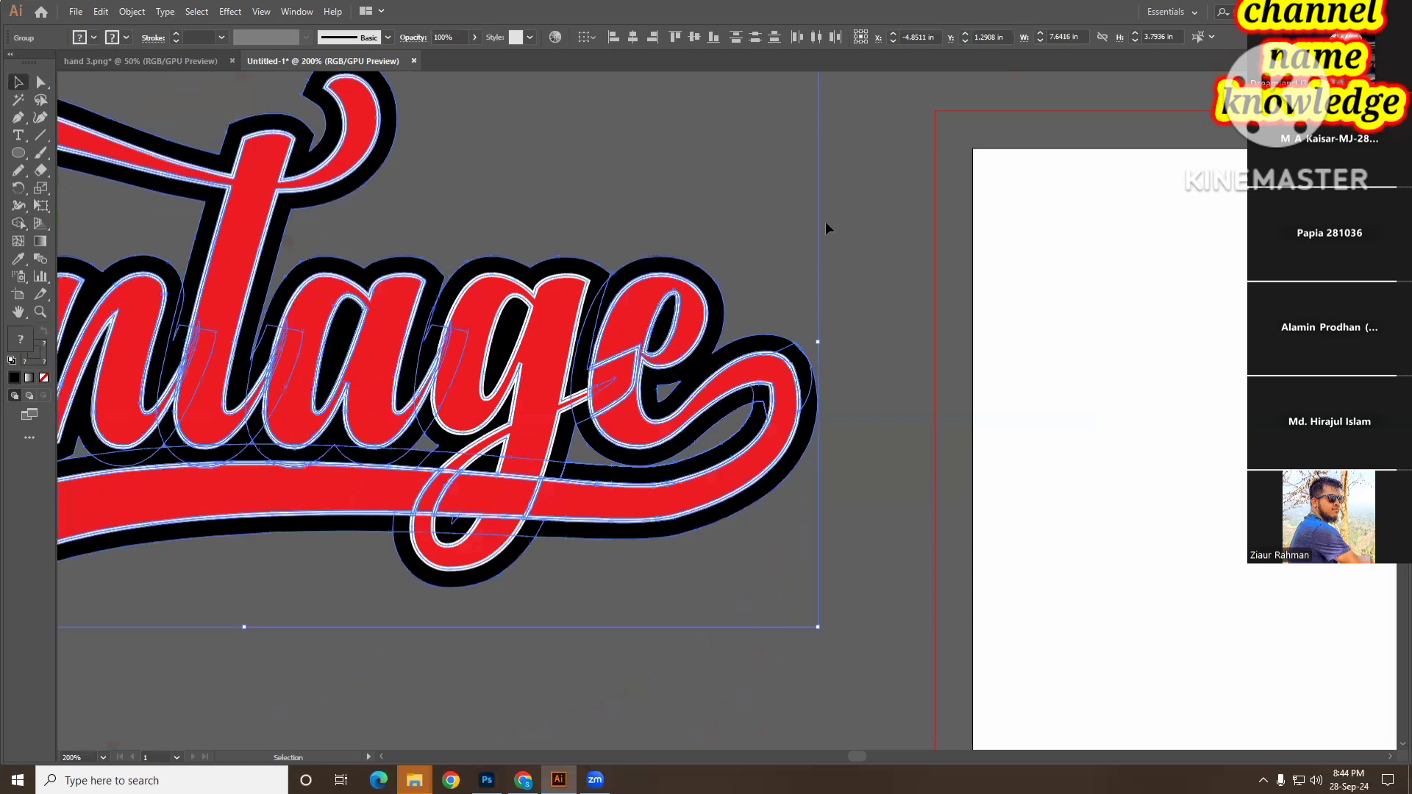
{"action": "left_click", "coordinate": [946, 490]}
{"action": "key", "text": "ctrl+1"}
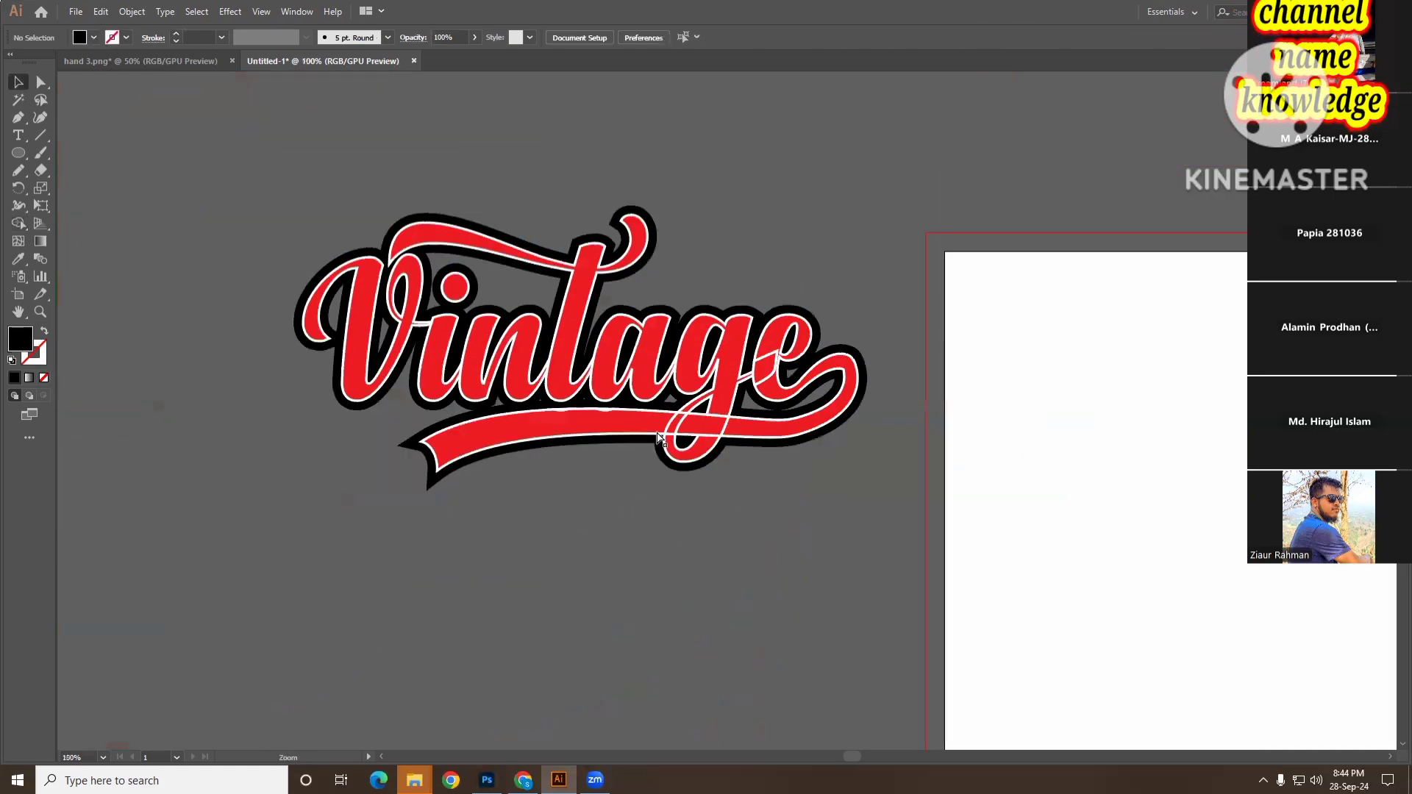
- Move the whole Vintage lettering farther left of the artboard, to about X -6.59 in and Y 1.34 in
{"action": "key", "text": "ctrl+a"}
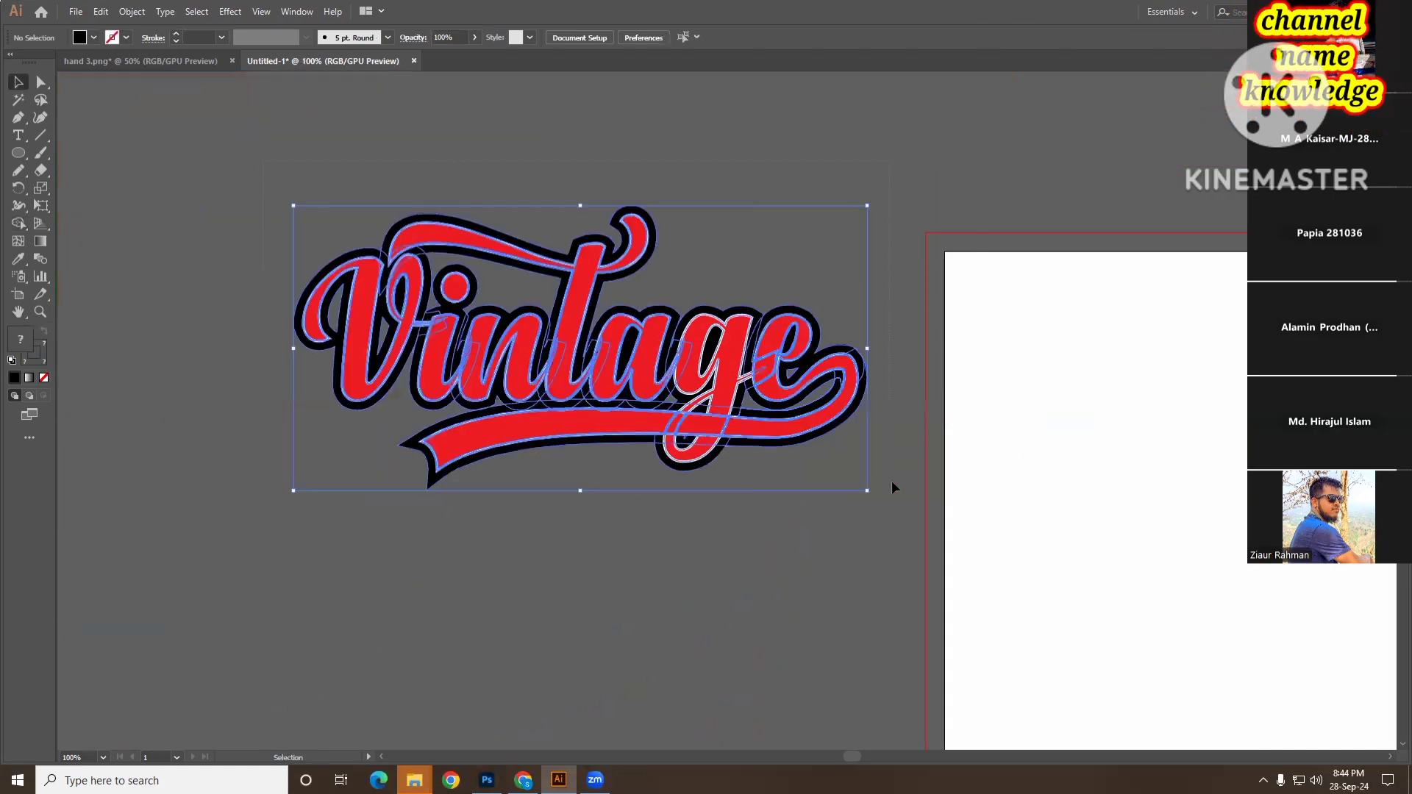
{"action": "key", "text": "a"}
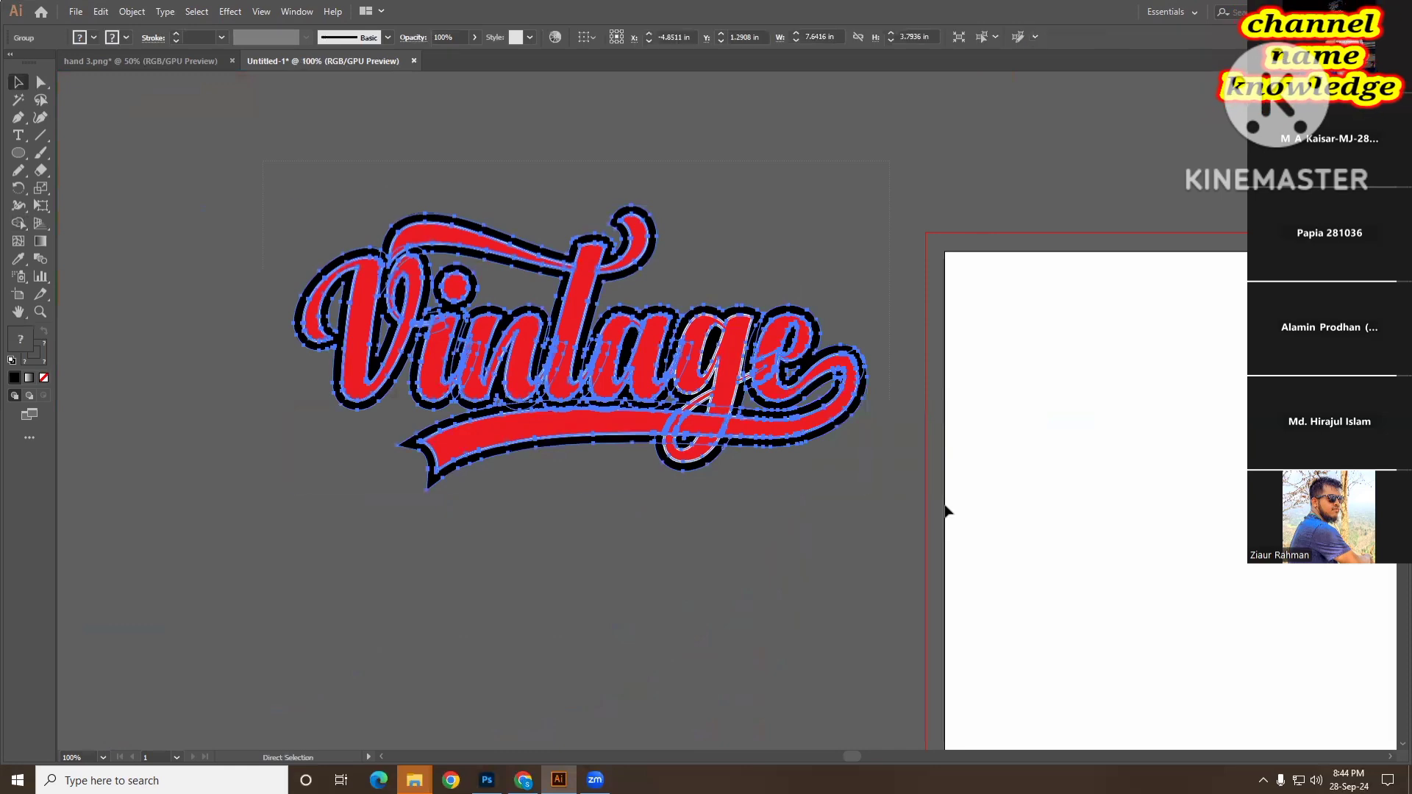
{"action": "key", "text": "v"}
{"action": "left_click", "coordinate": [792, 536]}
{"action": "left_click_drag", "start_coordinate": [843, 408], "coordinate": [708, 408]}
{"action": "key", "text": "a"}
{"action": "scroll", "coordinate": [704, 594], "scroll_direction": "right", "scroll_amount": 3}
{"action": "scroll", "coordinate": [704, 594], "scroll_direction": "down", "scroll_amount": 1}
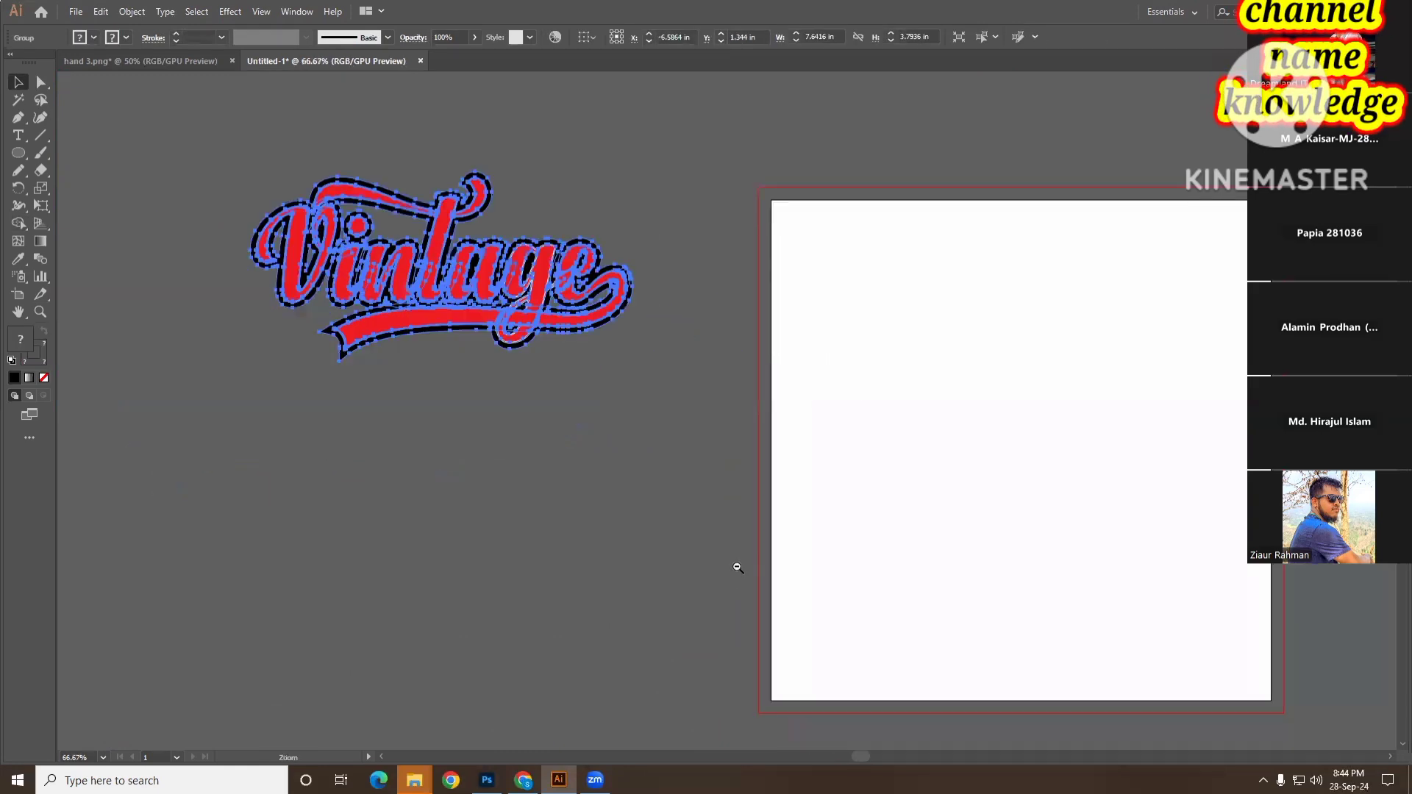
{"action": "key", "text": "v"}
{"action": "scroll", "coordinate": [736, 568], "scroll_direction": "right", "scroll_amount": 2}
{"action": "scroll", "coordinate": [736, 567], "scroll_direction": "up", "scroll_amount": 1}
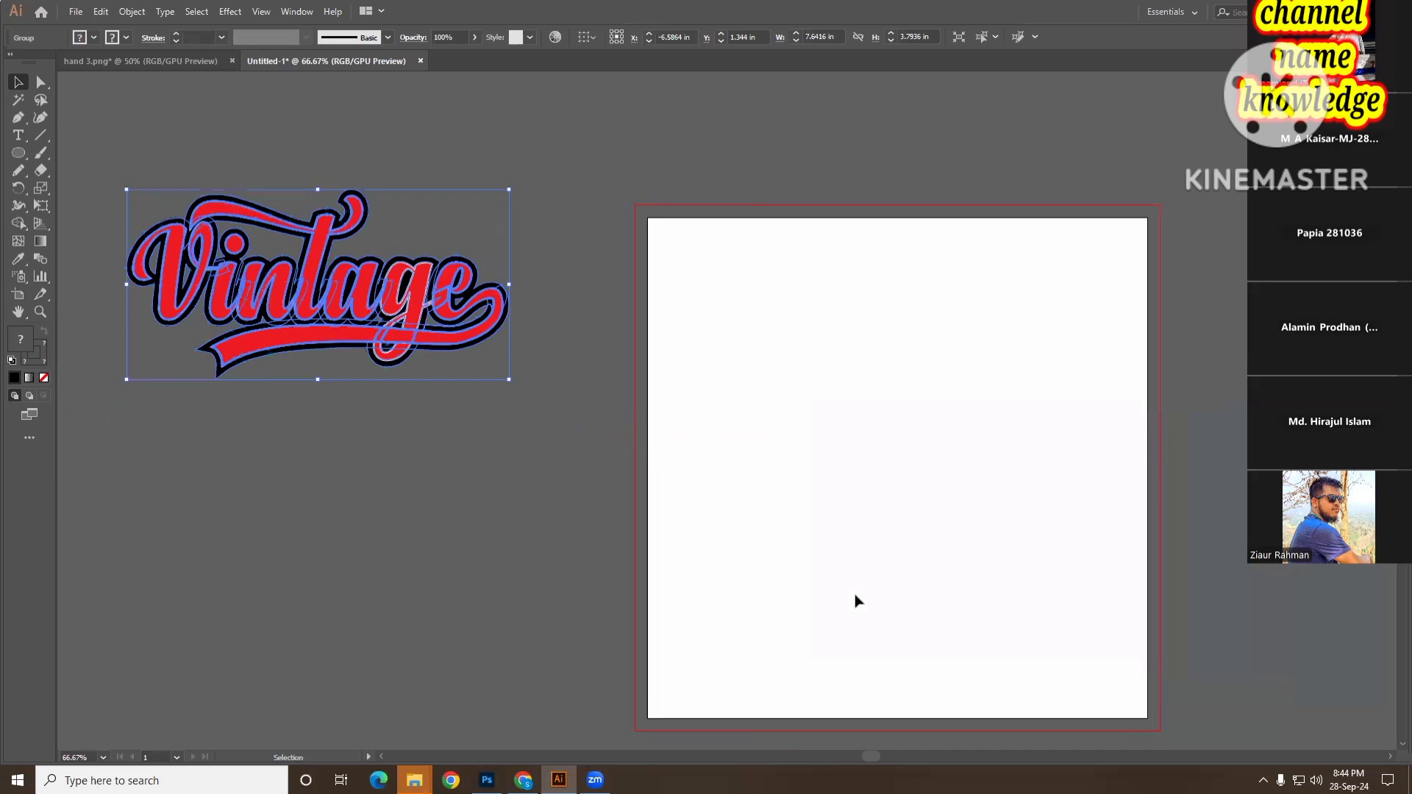
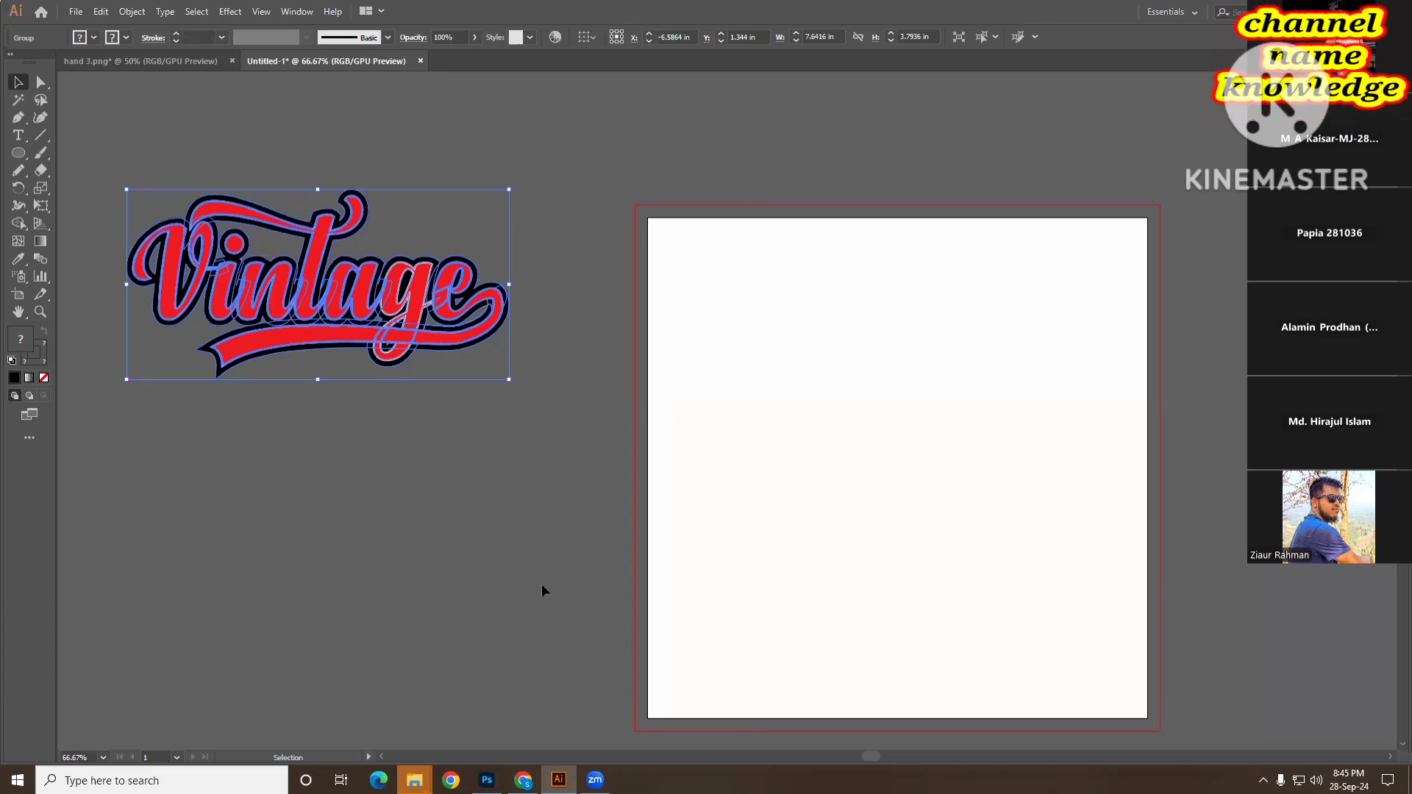
- Draw a circle about 5.47 in wide centred on the artboard, and give it no fill and a black stroke
{"action": "left_click_drag", "start_coordinate": [19, 152], "coordinate": [78, 184]}
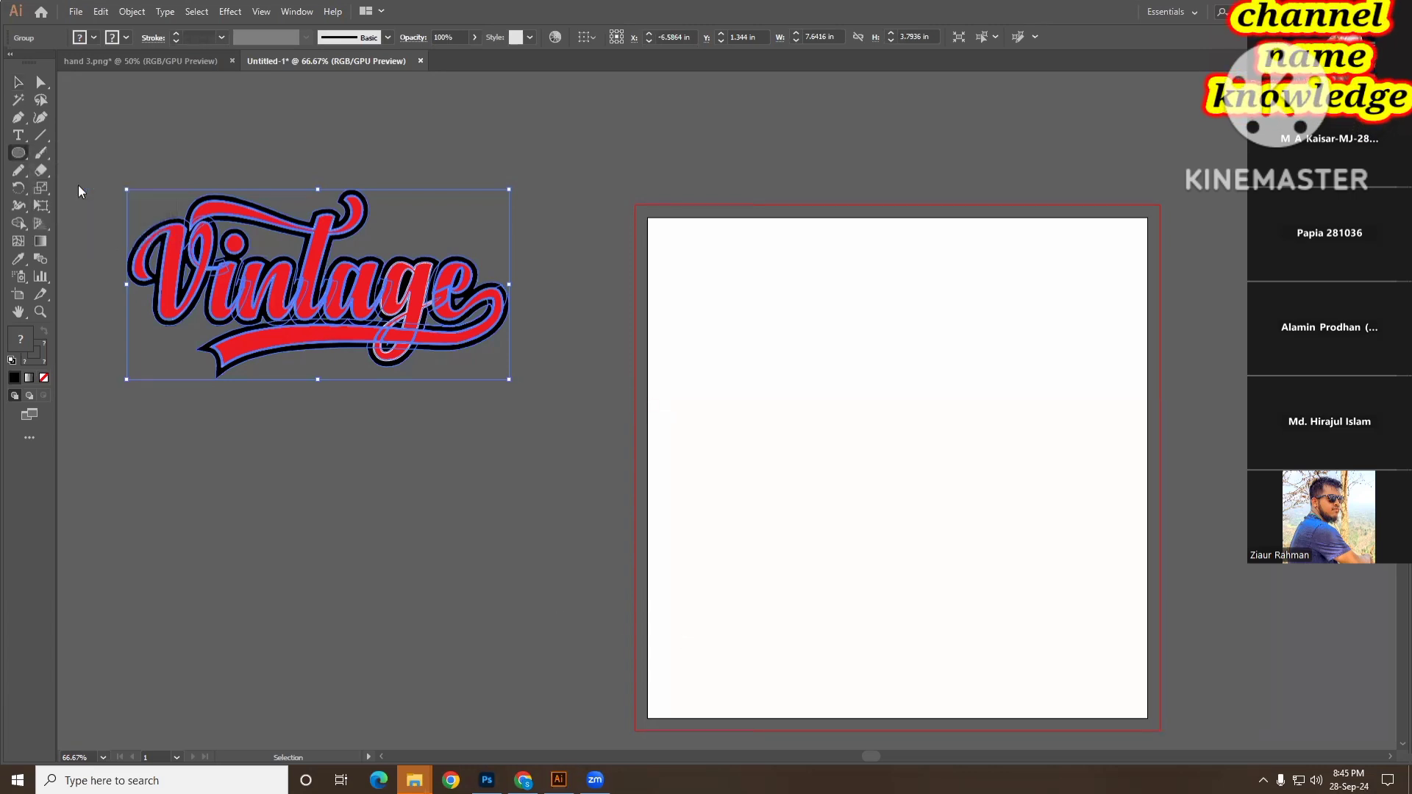
{"action": "left_click_drag", "start_coordinate": [896, 452], "coordinate": [964, 587]}
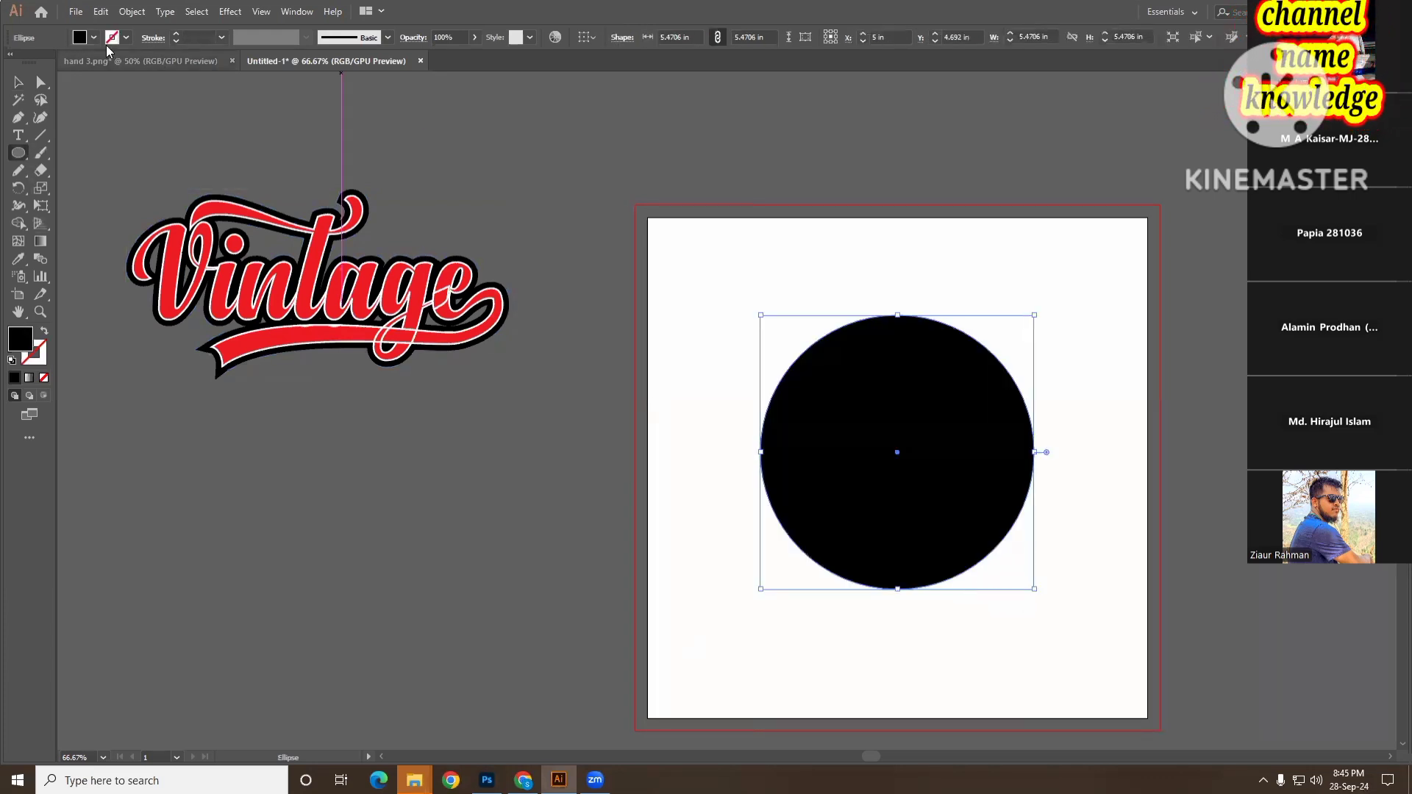
{"action": "left_click", "coordinate": [46, 357]}
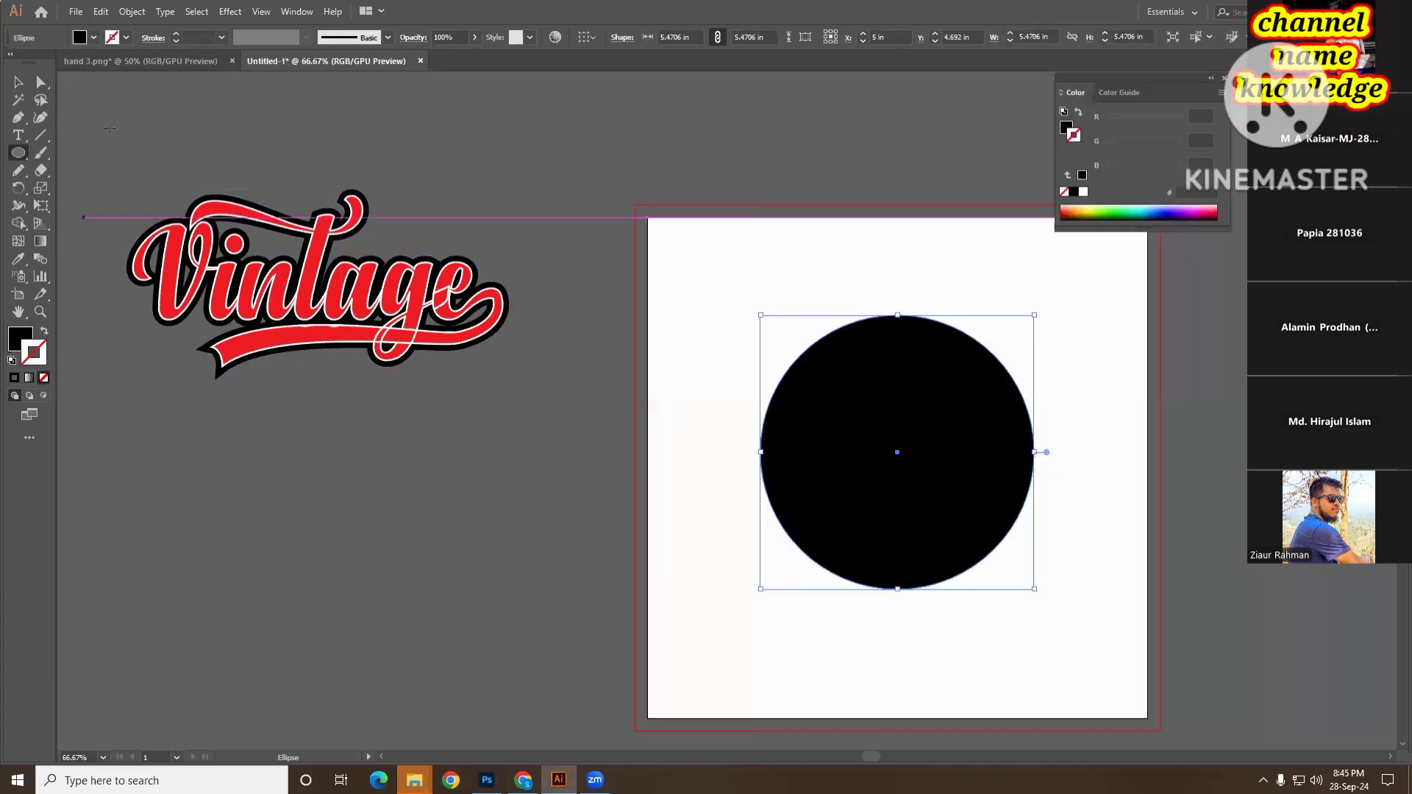
{"action": "left_click", "coordinate": [46, 332]}
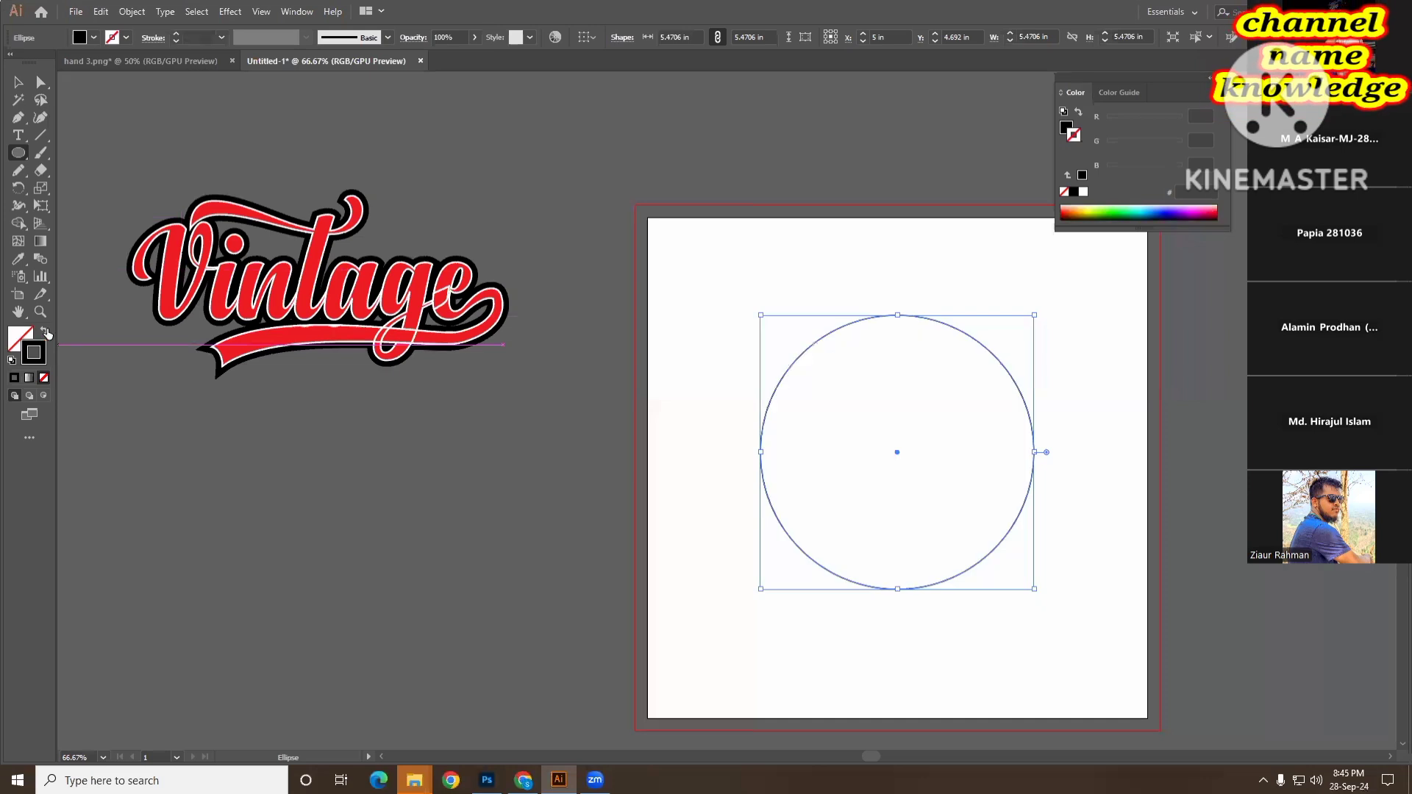
- Try stroke weights of 7 pt and 16 pt on the circle, and set it to 12 pt
{"action": "left_click", "coordinate": [220, 37]}
{"action": "left_click", "coordinate": [246, 206]}
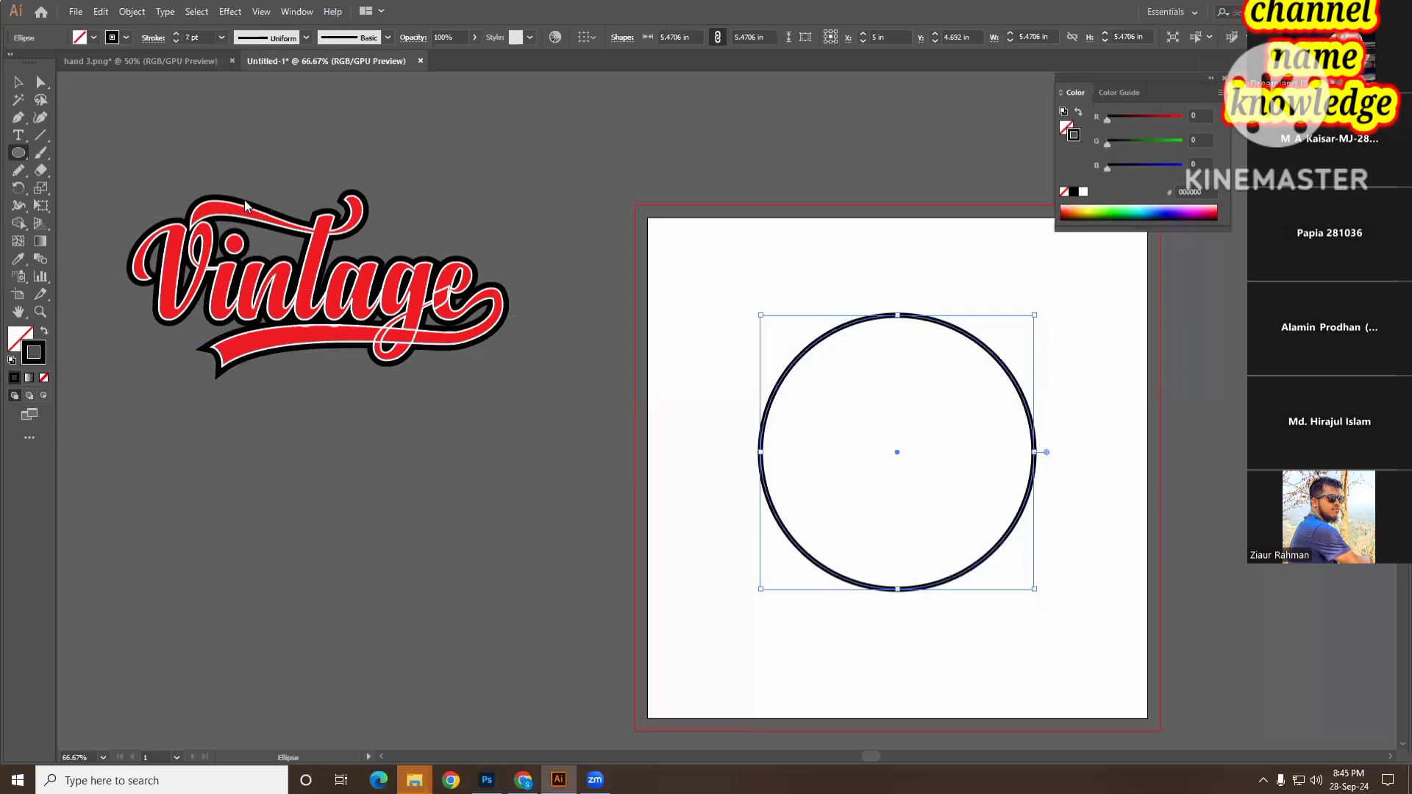
{"action": "left_click", "coordinate": [220, 38]}
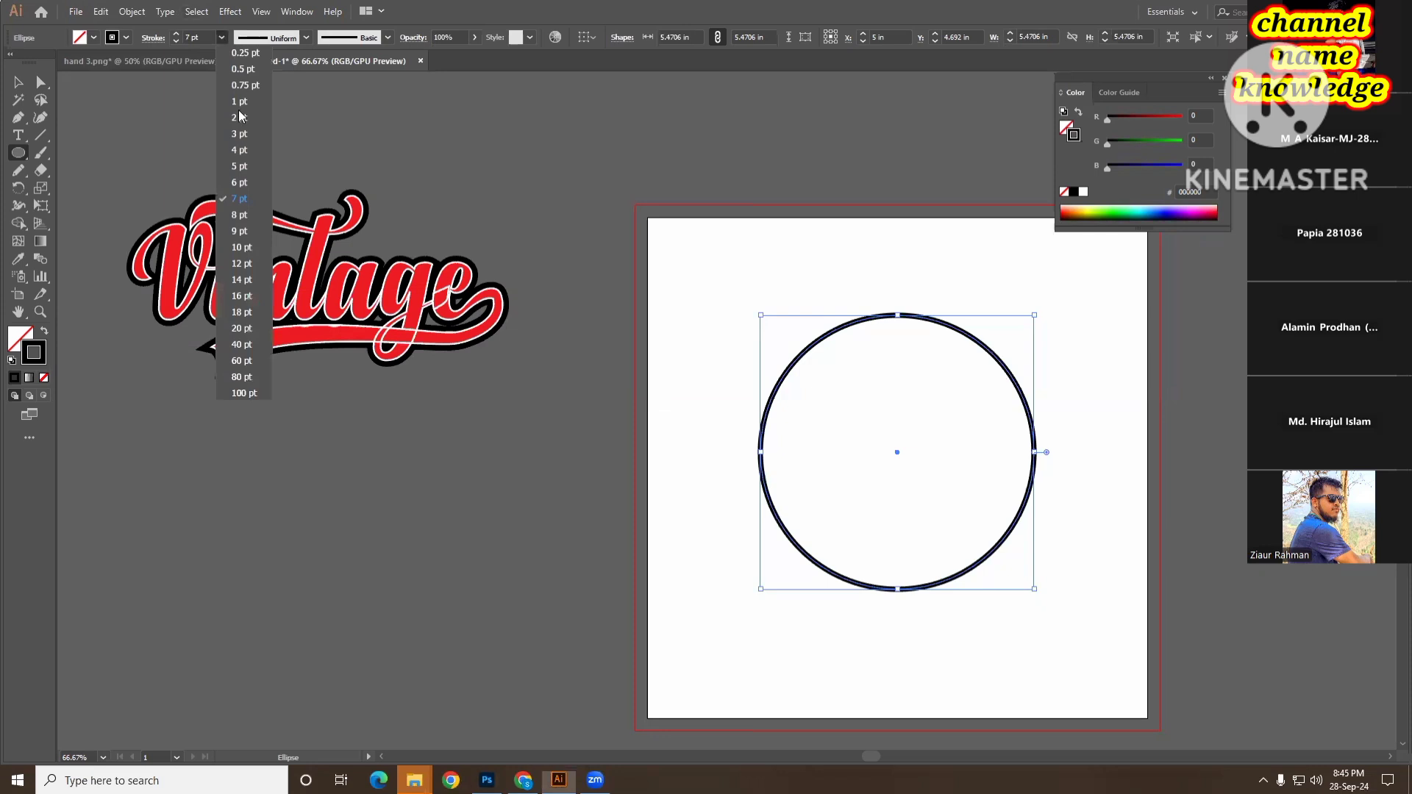
{"action": "left_click", "coordinate": [243, 296]}
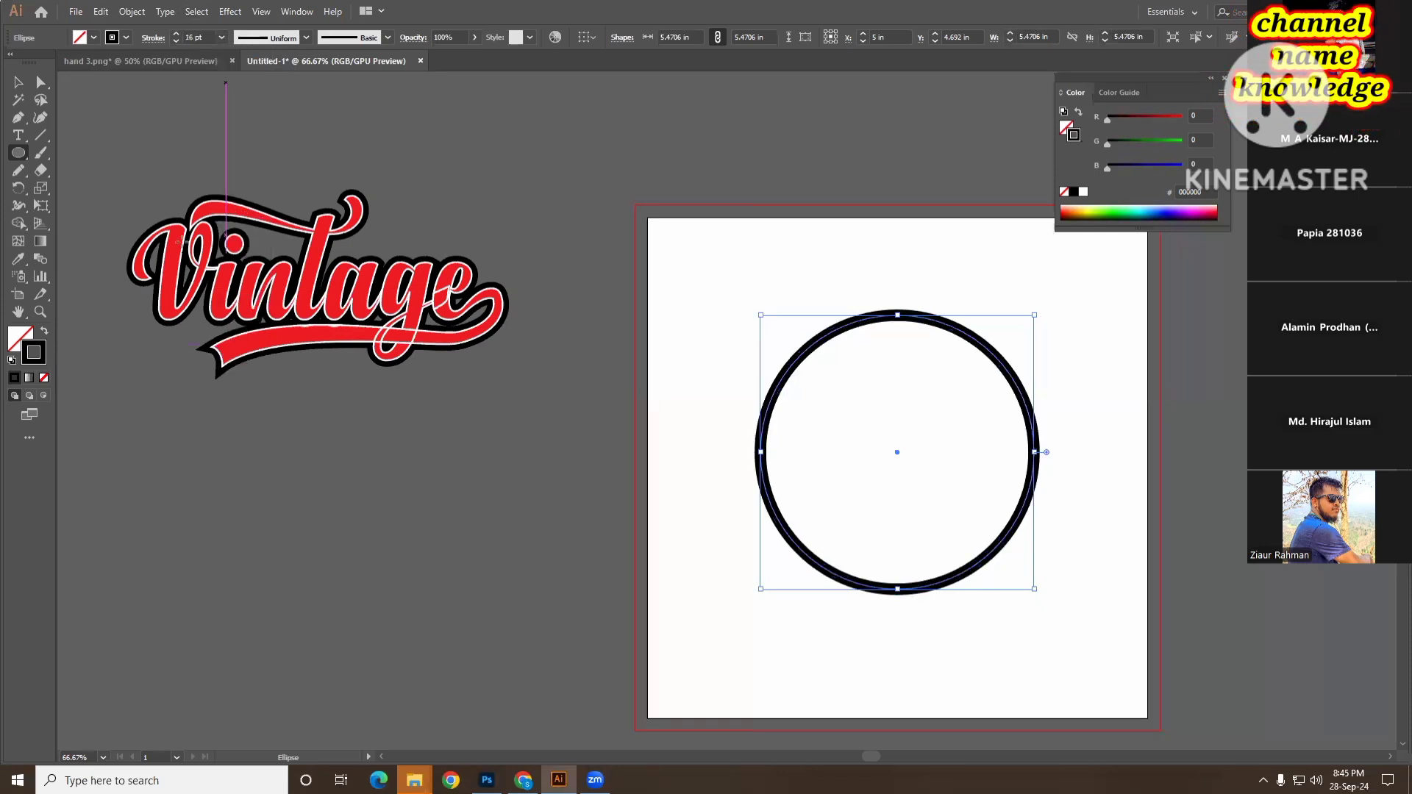
{"action": "left_click", "coordinate": [220, 38]}
{"action": "left_click", "coordinate": [254, 272]}
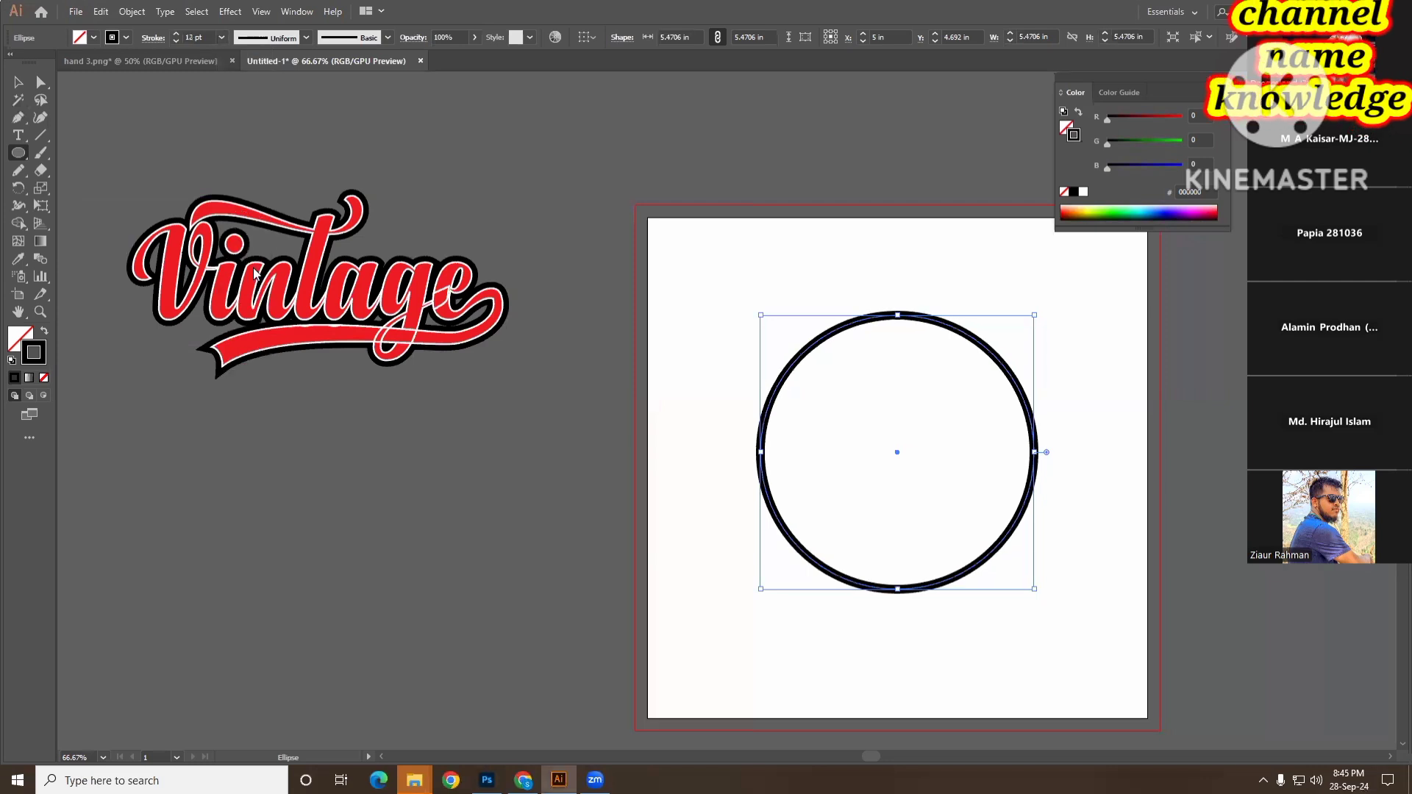
{"action": "key", "text": "v"}
{"action": "left_click", "coordinate": [1118, 544]}
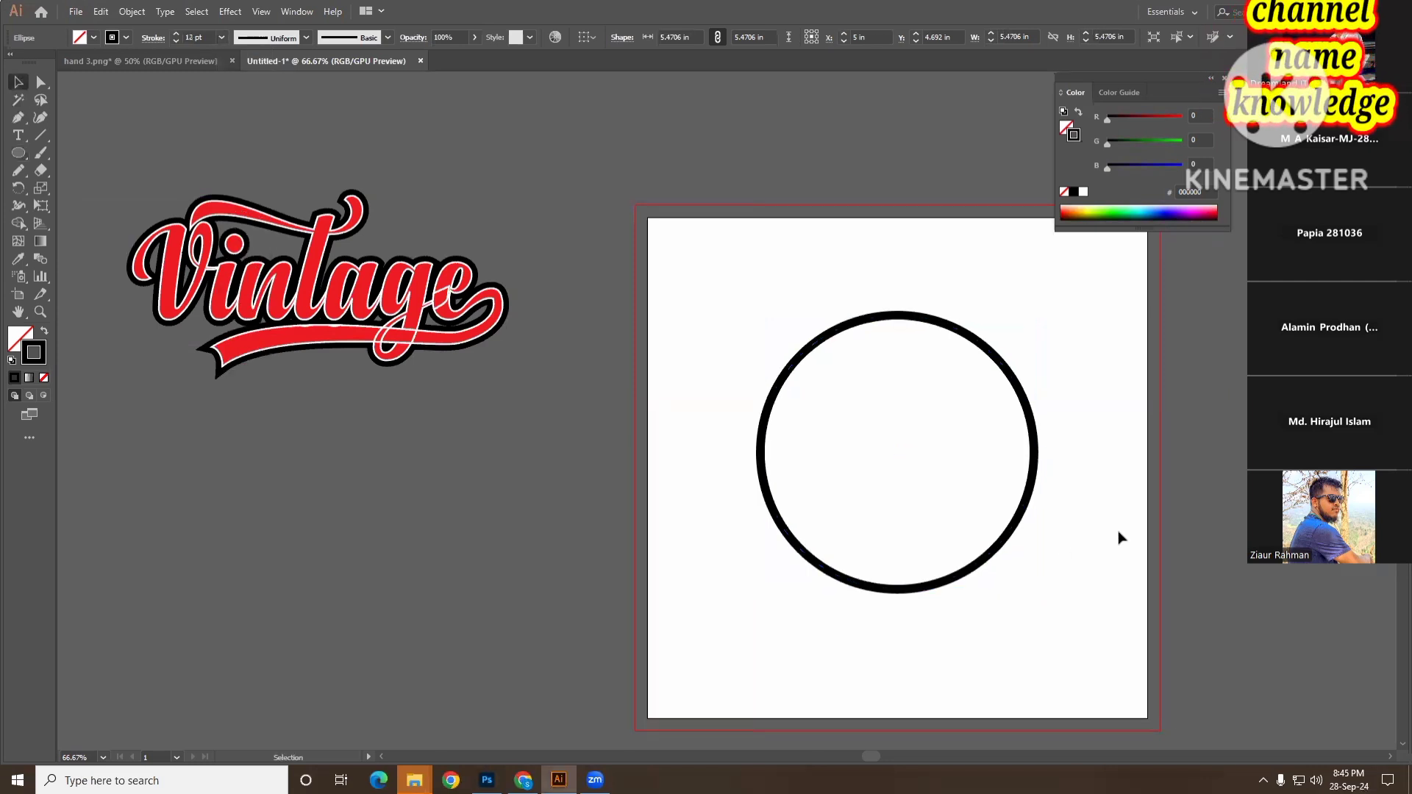
- Enlarge the circle proportionally from its centre to about 6.99 in in diameter
{"action": "scroll", "coordinate": [1119, 536], "scroll_direction": "right", "scroll_amount": 2}
{"action": "scroll", "coordinate": [1026, 547], "scroll_direction": "right", "scroll_amount": 2}
{"action": "left_click", "coordinate": [876, 436]}
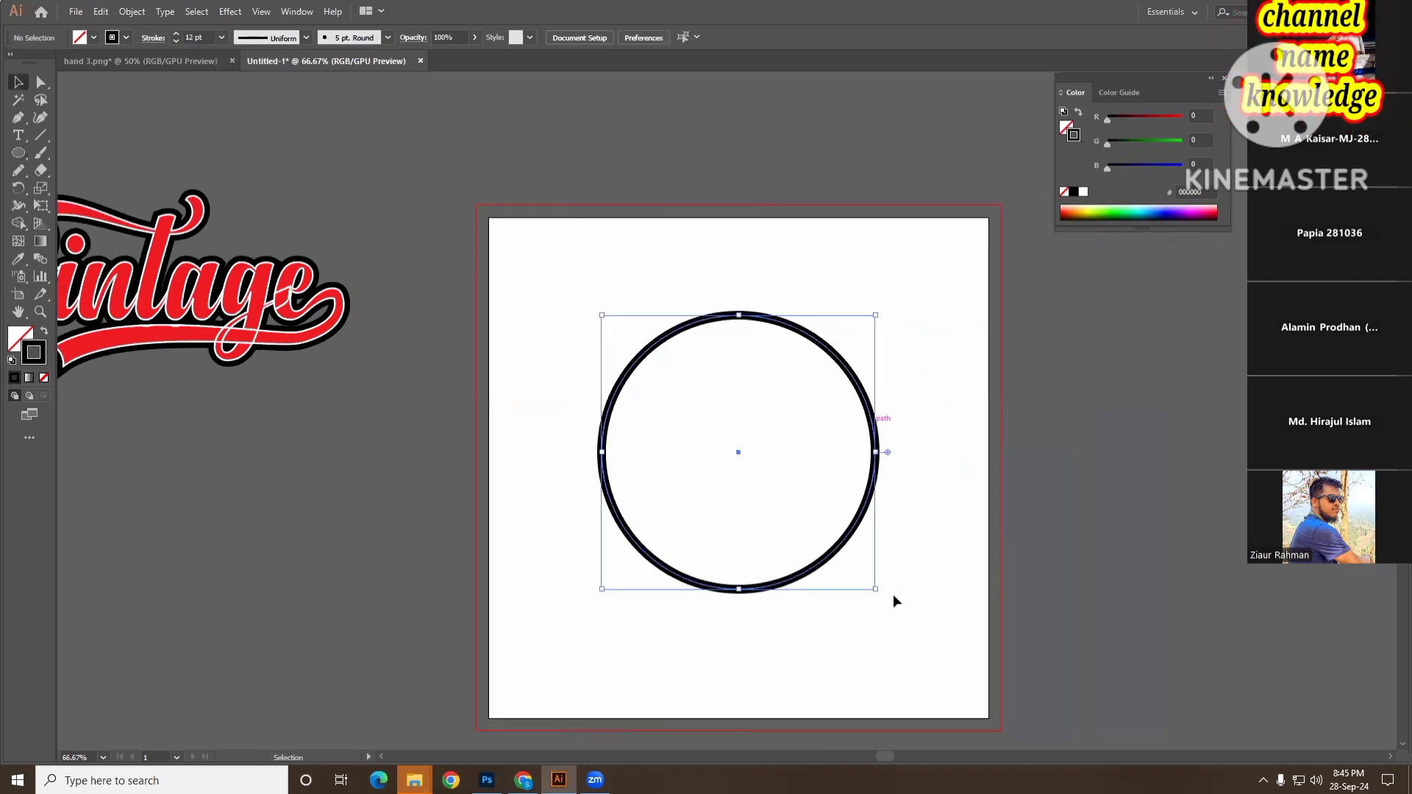
{"action": "left_click_drag", "start_coordinate": [886, 601], "coordinate": [918, 632]}
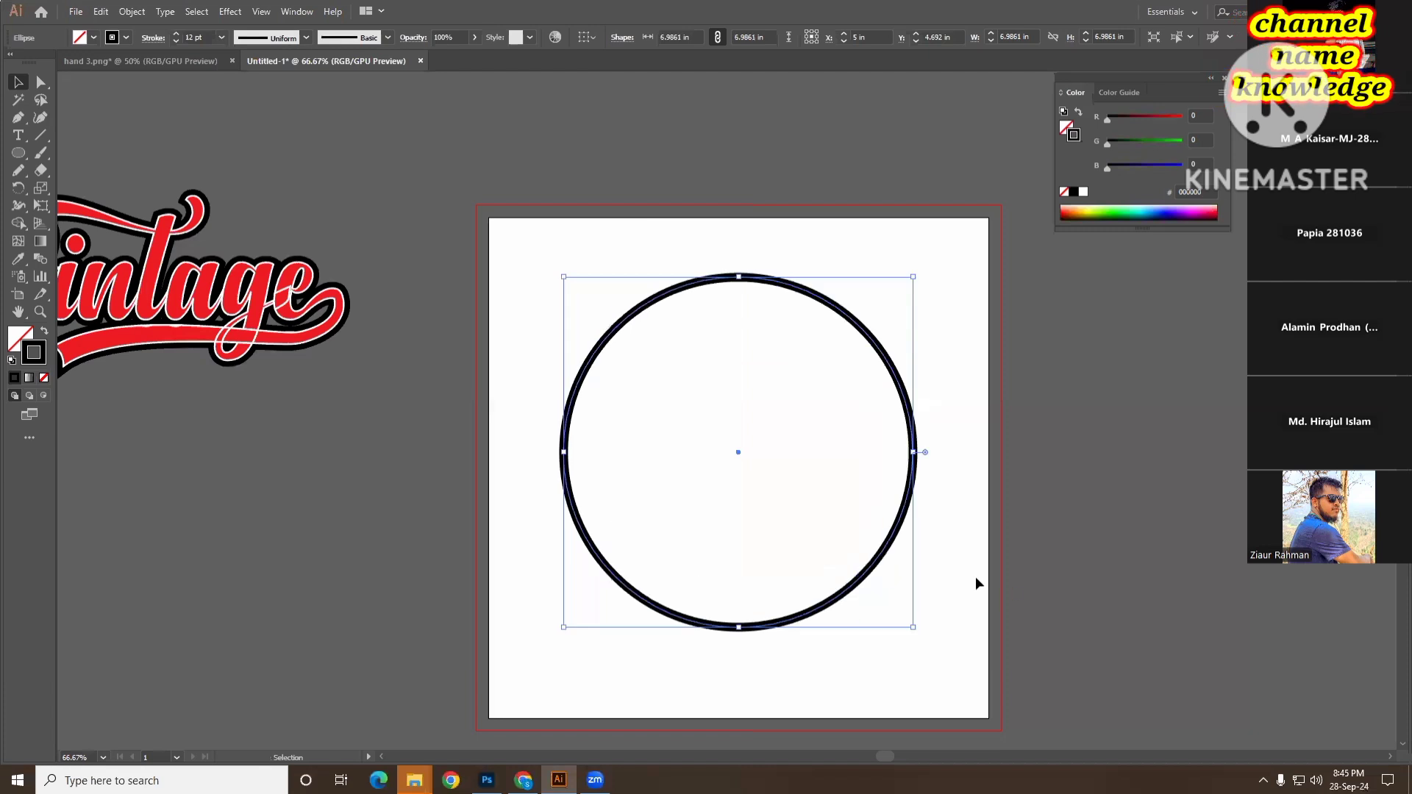
{"action": "left_click", "coordinate": [978, 580]}
- Add a concentric copy of the circle scaled down to about 5.15 in in diameter
{"action": "left_click", "coordinate": [870, 579]}
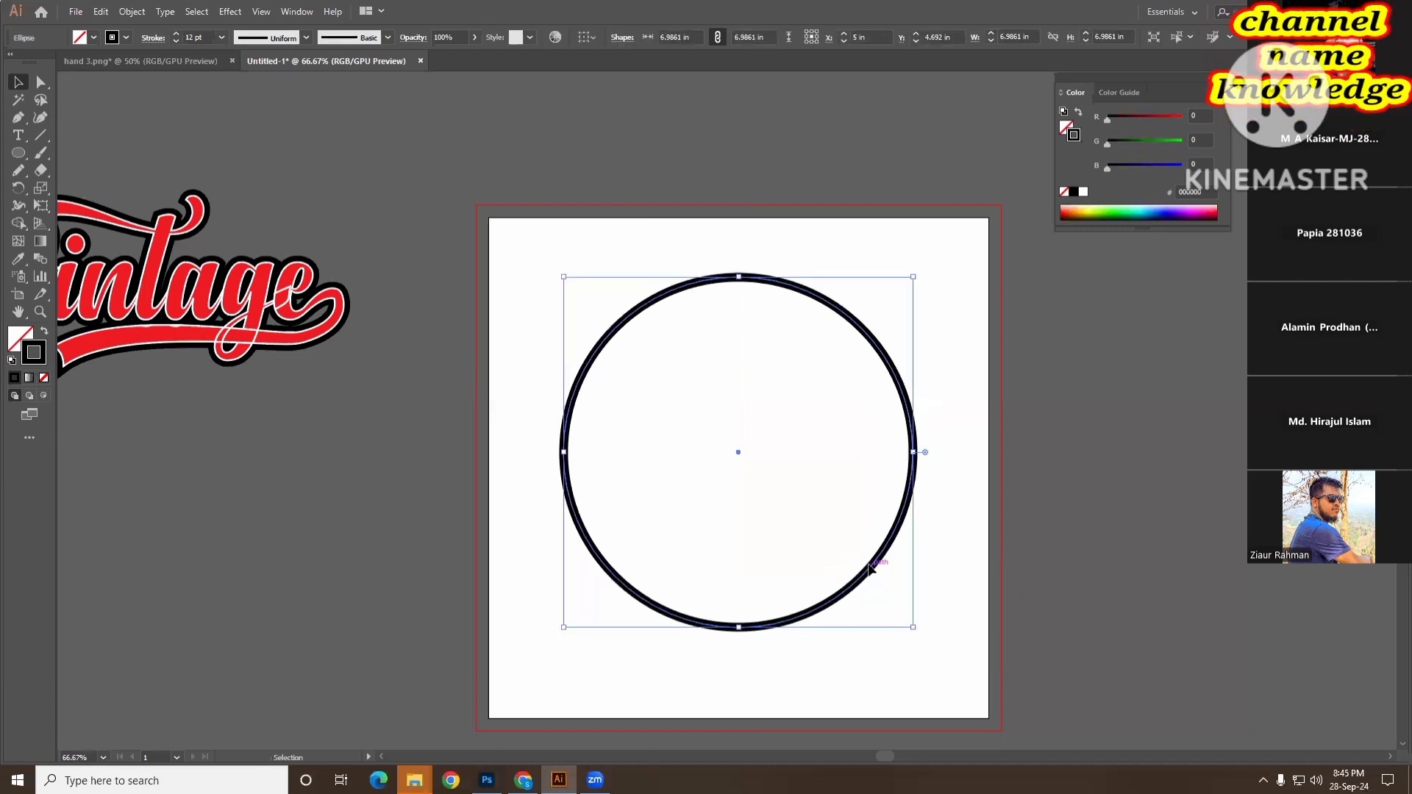
{"action": "key", "text": "a"}
{"action": "key", "text": "v"}
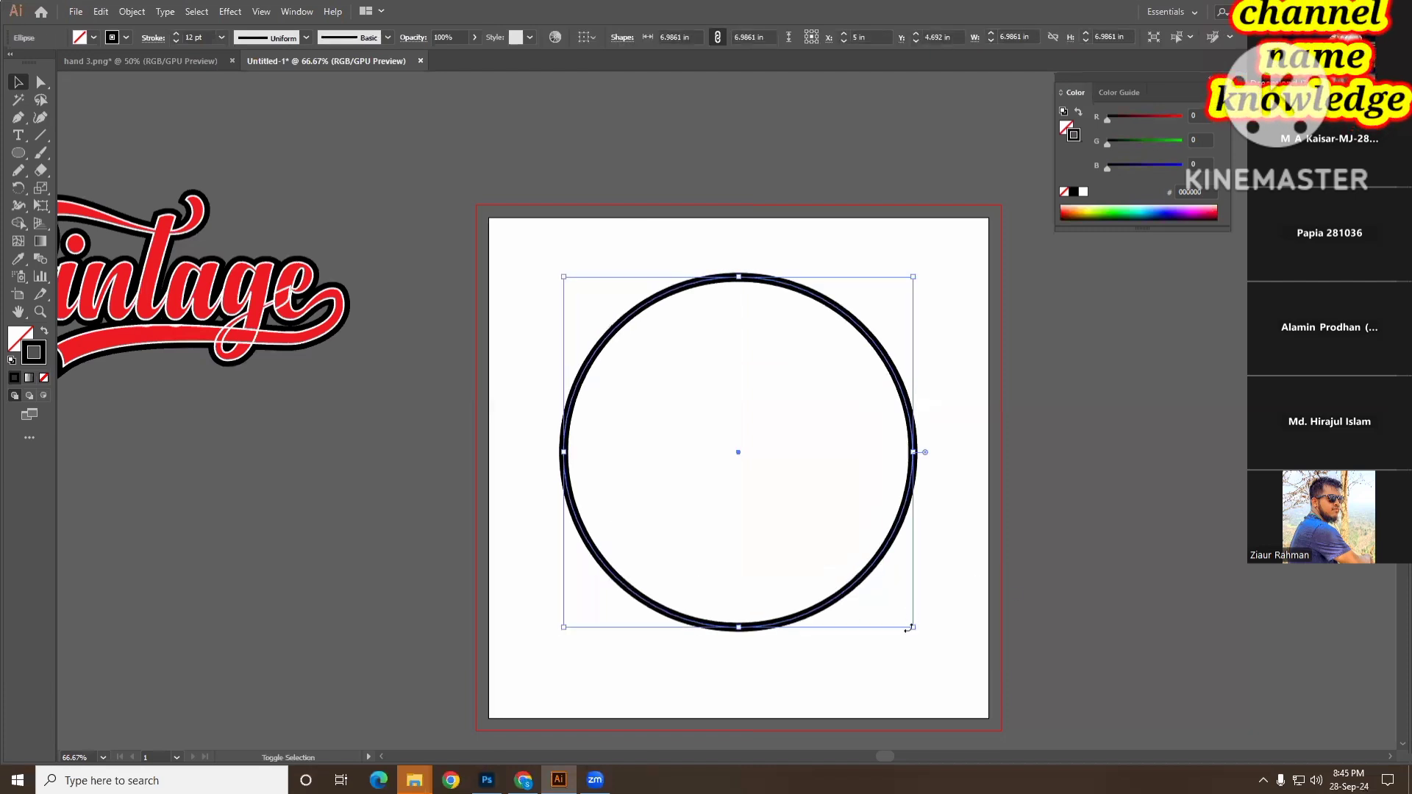
{"action": "left_click_drag", "start_coordinate": [914, 630], "coordinate": [870, 582]}
{"action": "left_click", "coordinate": [1031, 581]}
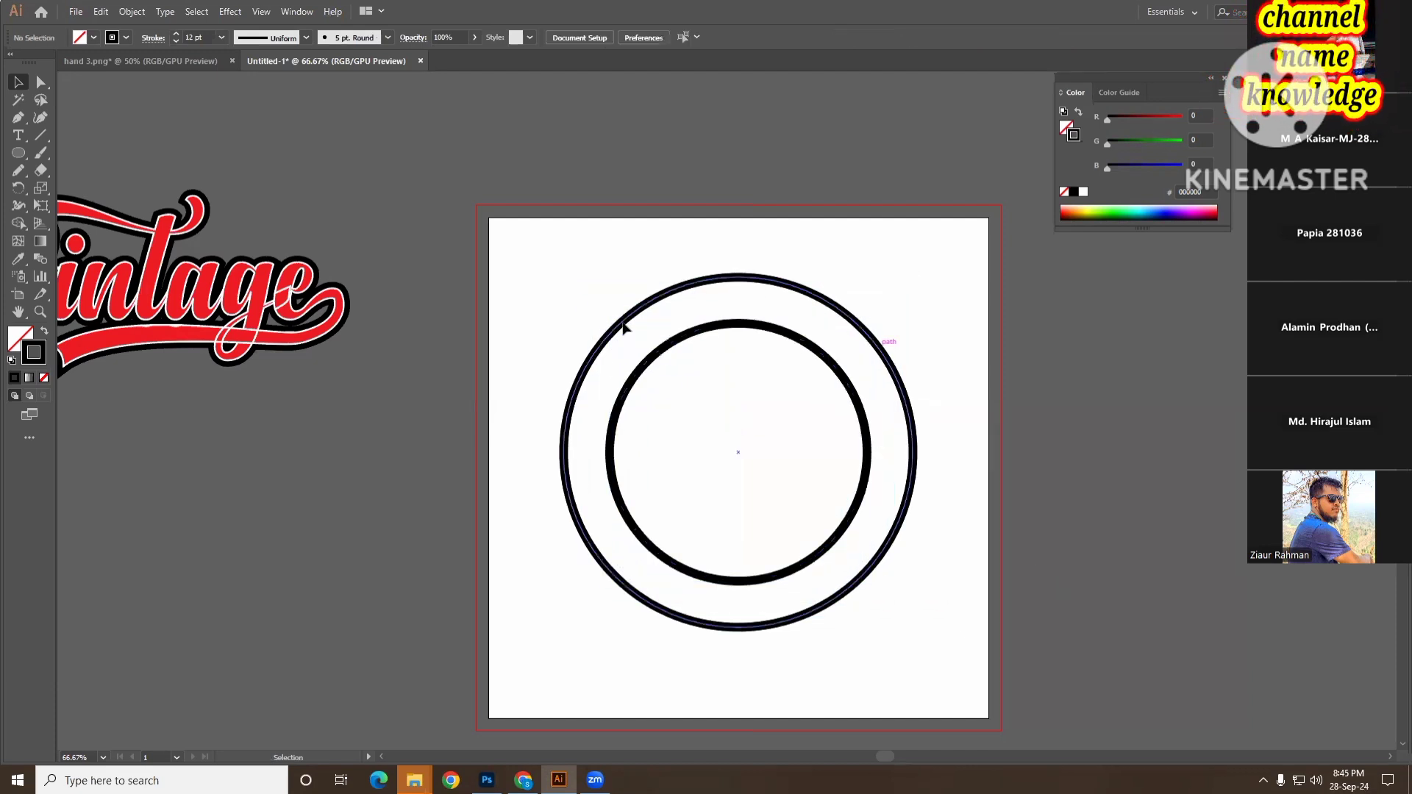
{"action": "scroll", "coordinate": [836, 565], "scroll_direction": "up", "scroll_amount": 1}
{"action": "key", "text": "a"}
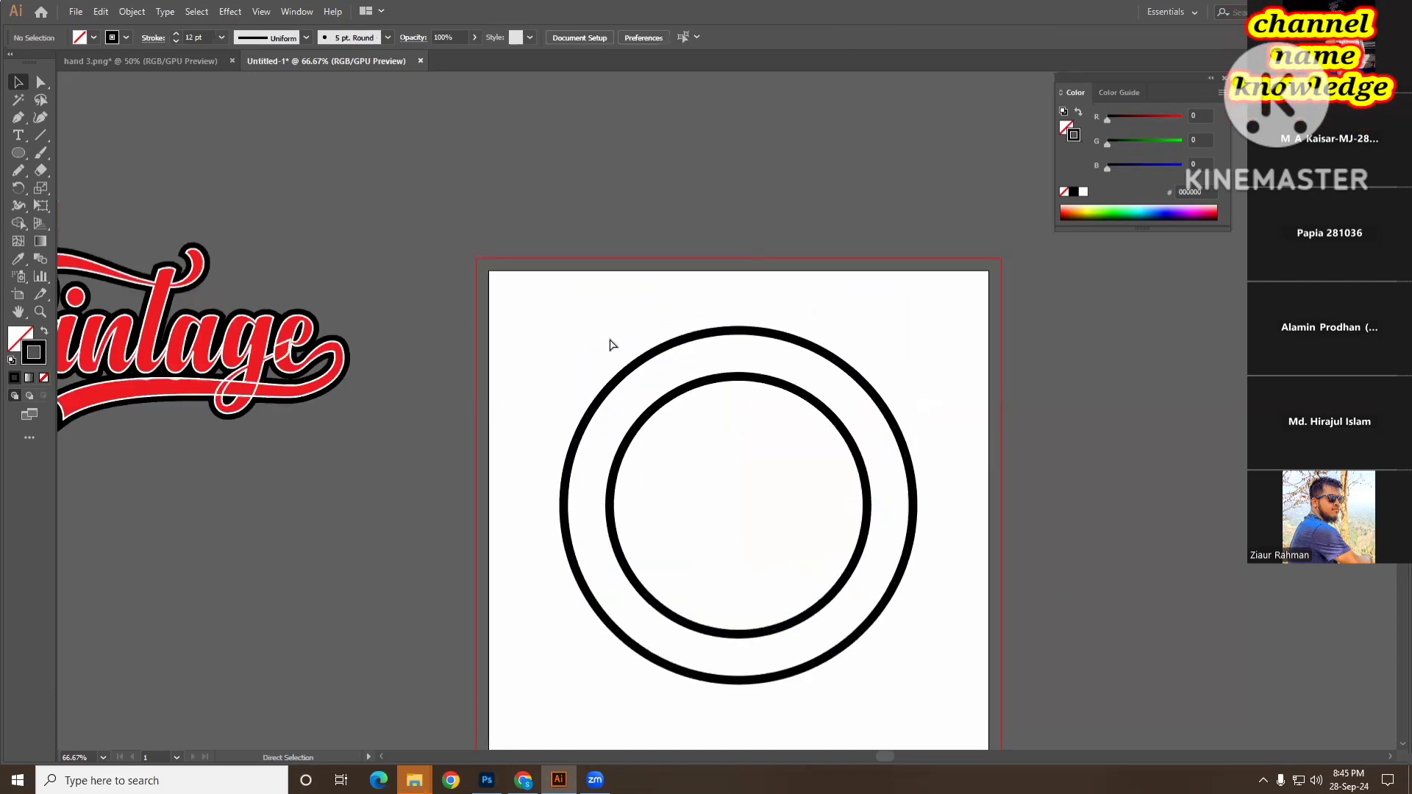
{"action": "left_click_drag", "start_coordinate": [610, 344], "coordinate": [852, 488]}
{"action": "key", "text": "v"}
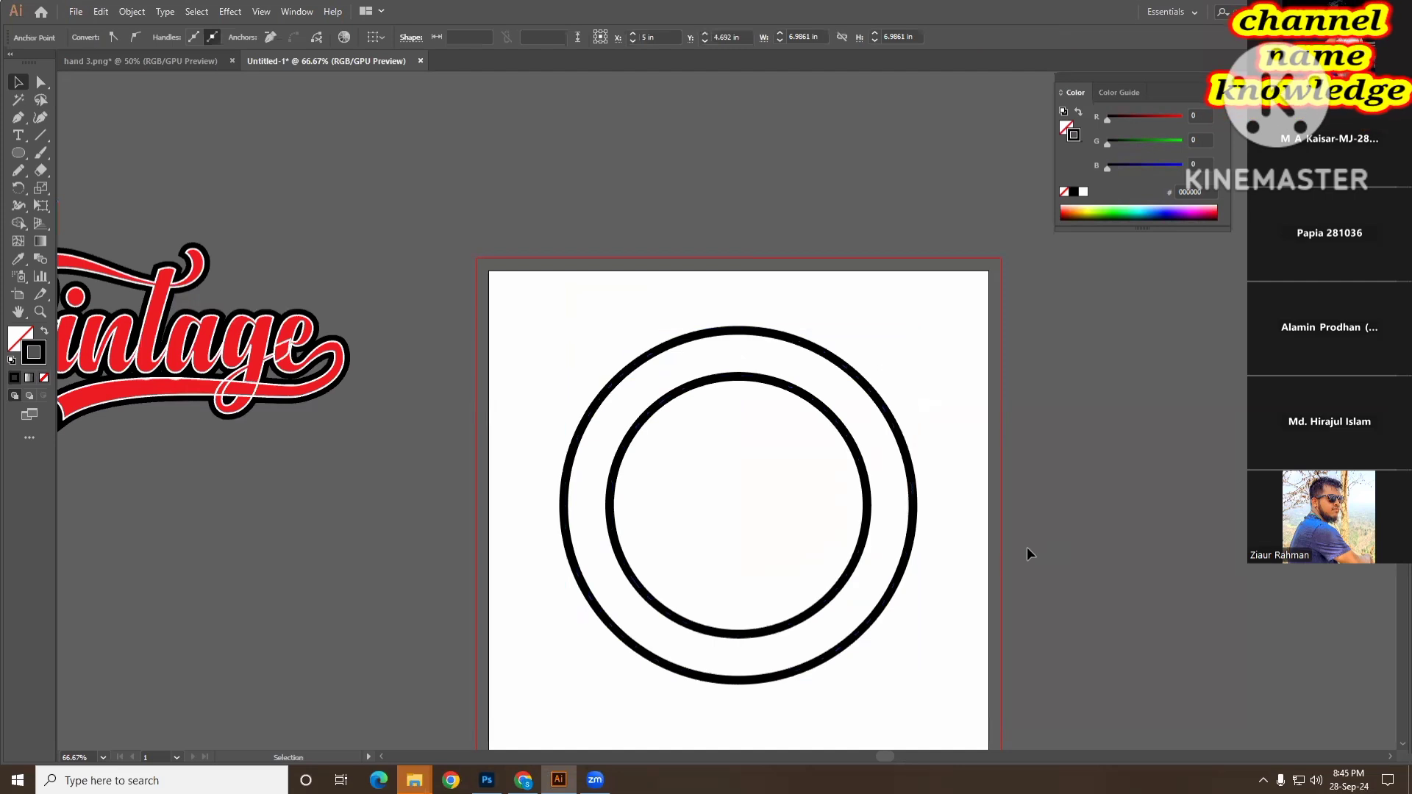
{"action": "left_click", "coordinate": [995, 559]}
- Add a concentric copy of the inner circle, scaled up to sit between the inner and outer circles
{"action": "scroll", "coordinate": [995, 559], "scroll_direction": "right", "scroll_amount": 2}
{"action": "scroll", "coordinate": [996, 559], "scroll_direction": "down", "scroll_amount": 2}
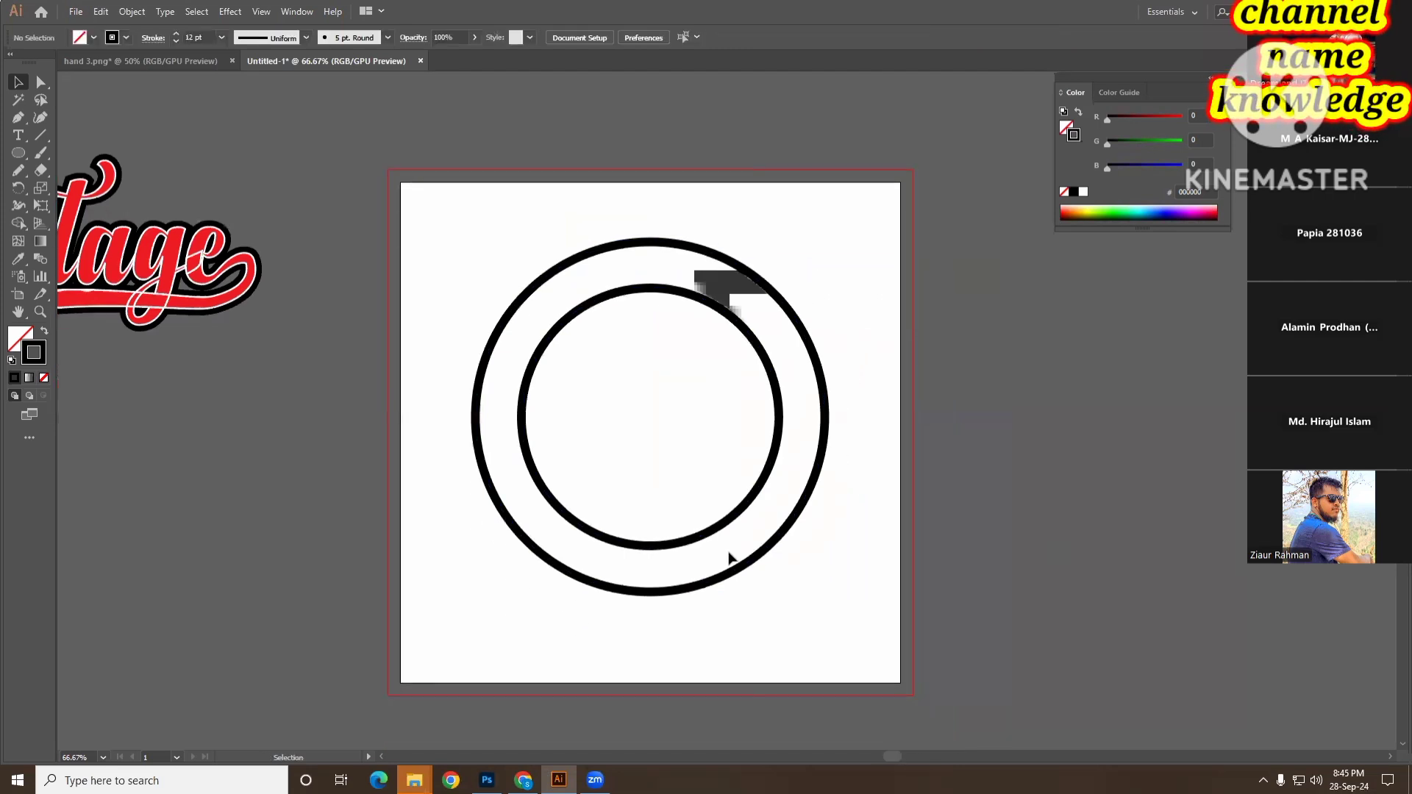
{"action": "left_click", "coordinate": [524, 442]}
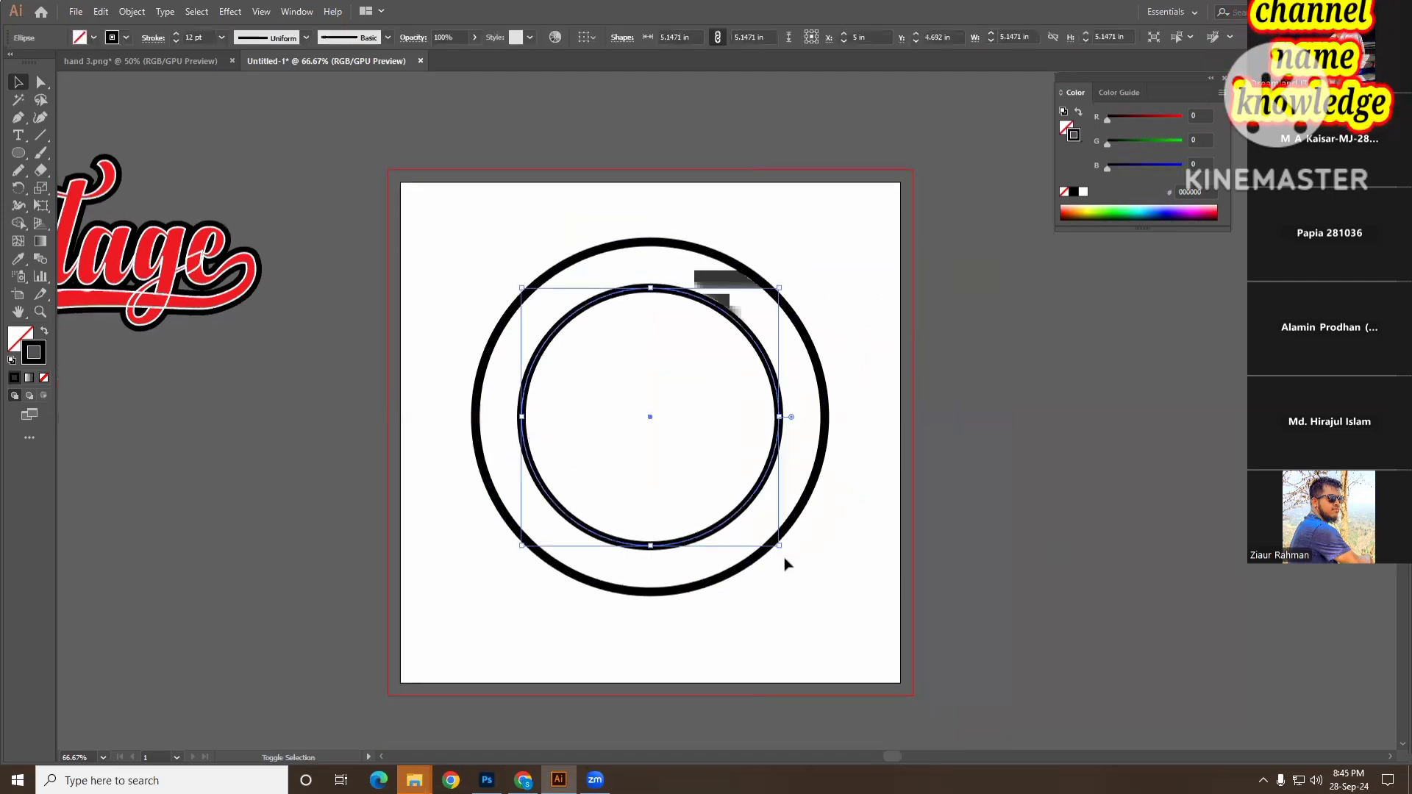
{"action": "key", "text": "a"}
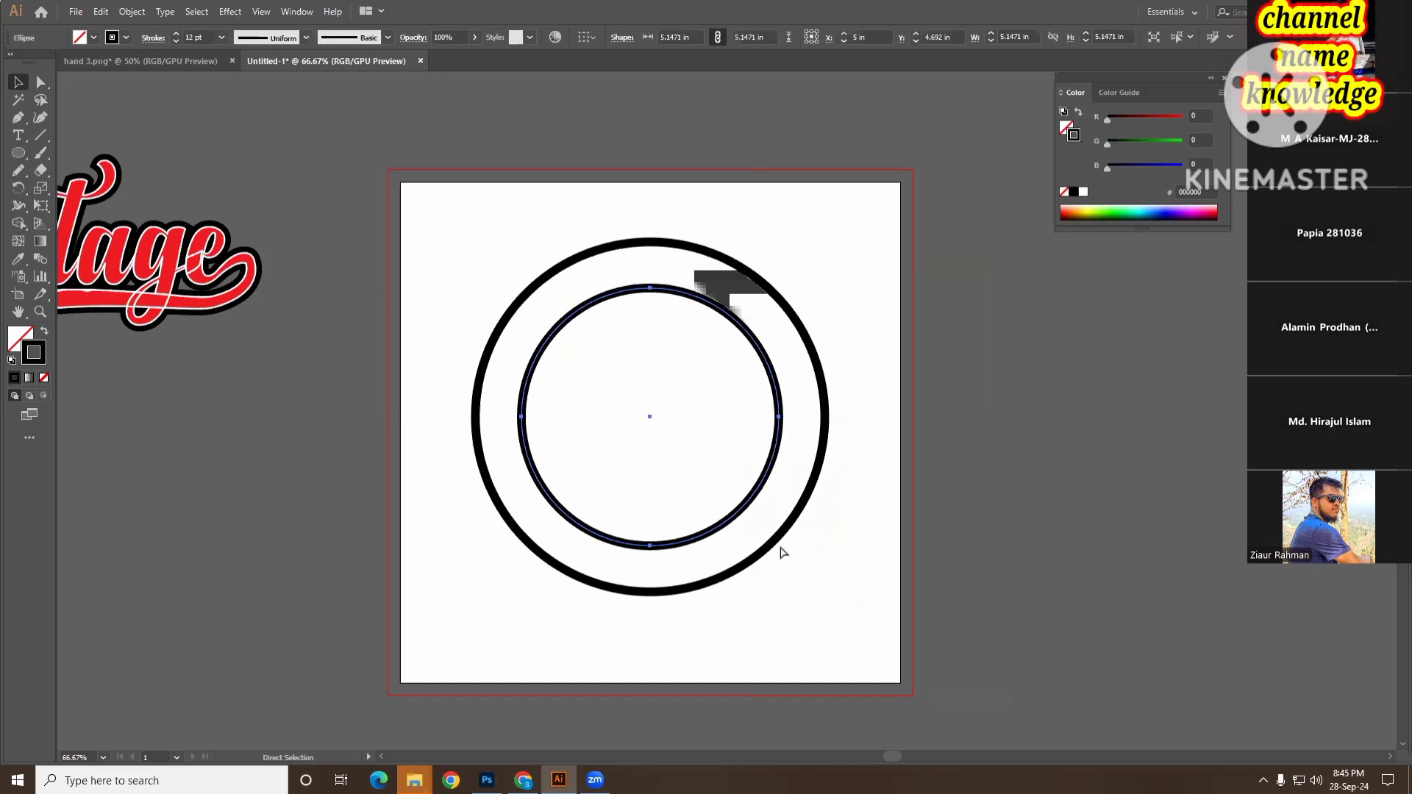
{"action": "key", "text": "v"}
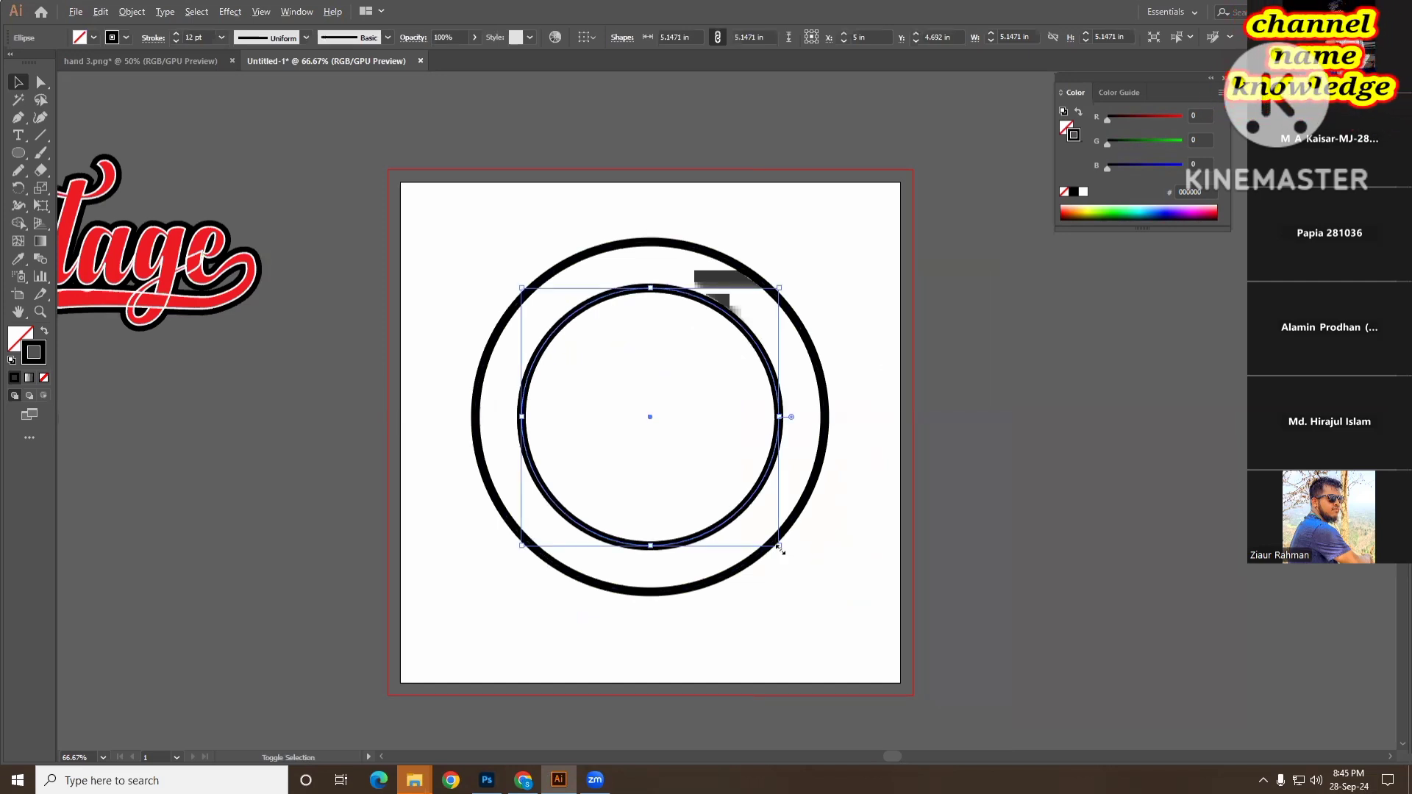
{"action": "left_click_drag", "start_coordinate": [778, 547], "coordinate": [805, 581]}
{"action": "left_click", "coordinate": [982, 590]}
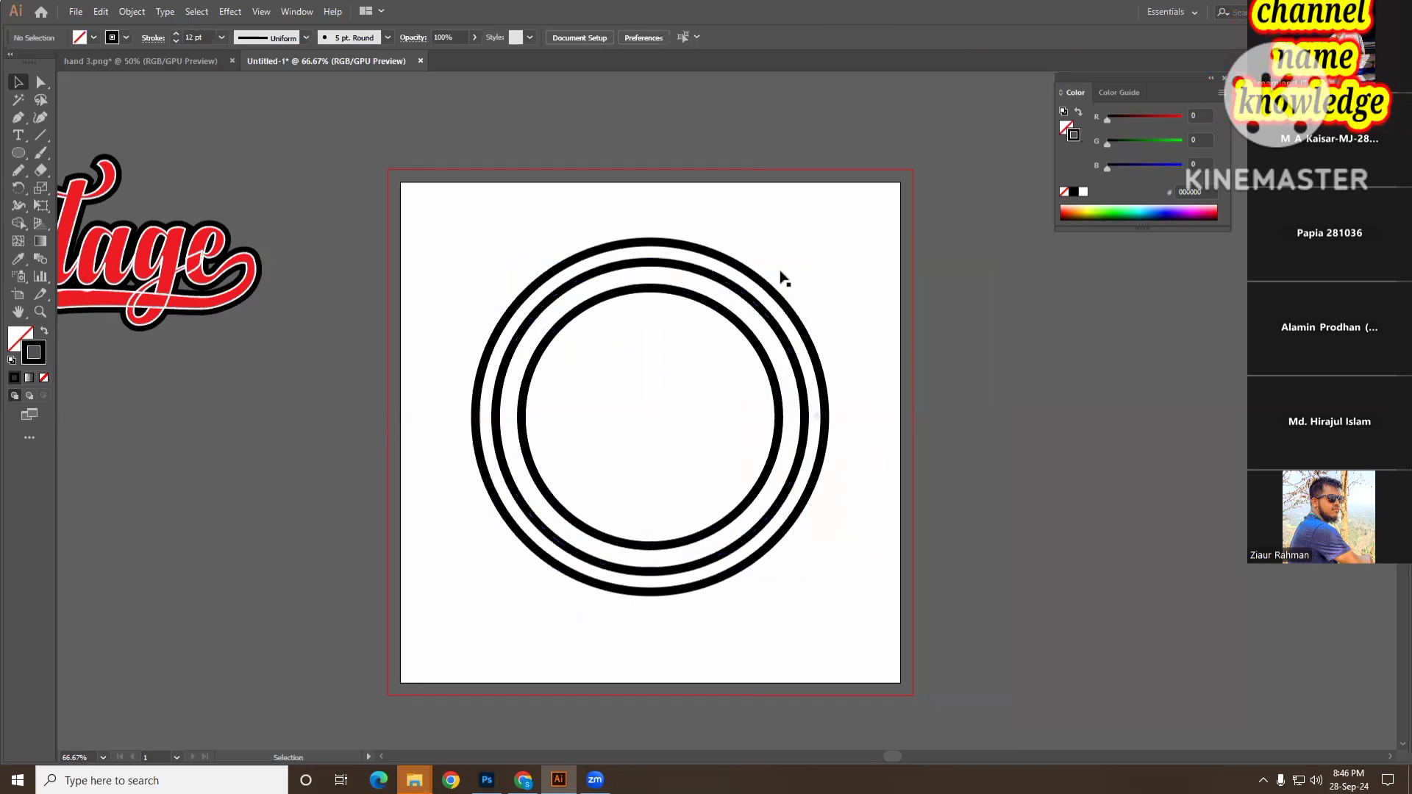
- Set the stroke weight of all three concentric circles to 9 pt
{"action": "left_click_drag", "start_coordinate": [784, 278], "coordinate": [688, 375]}
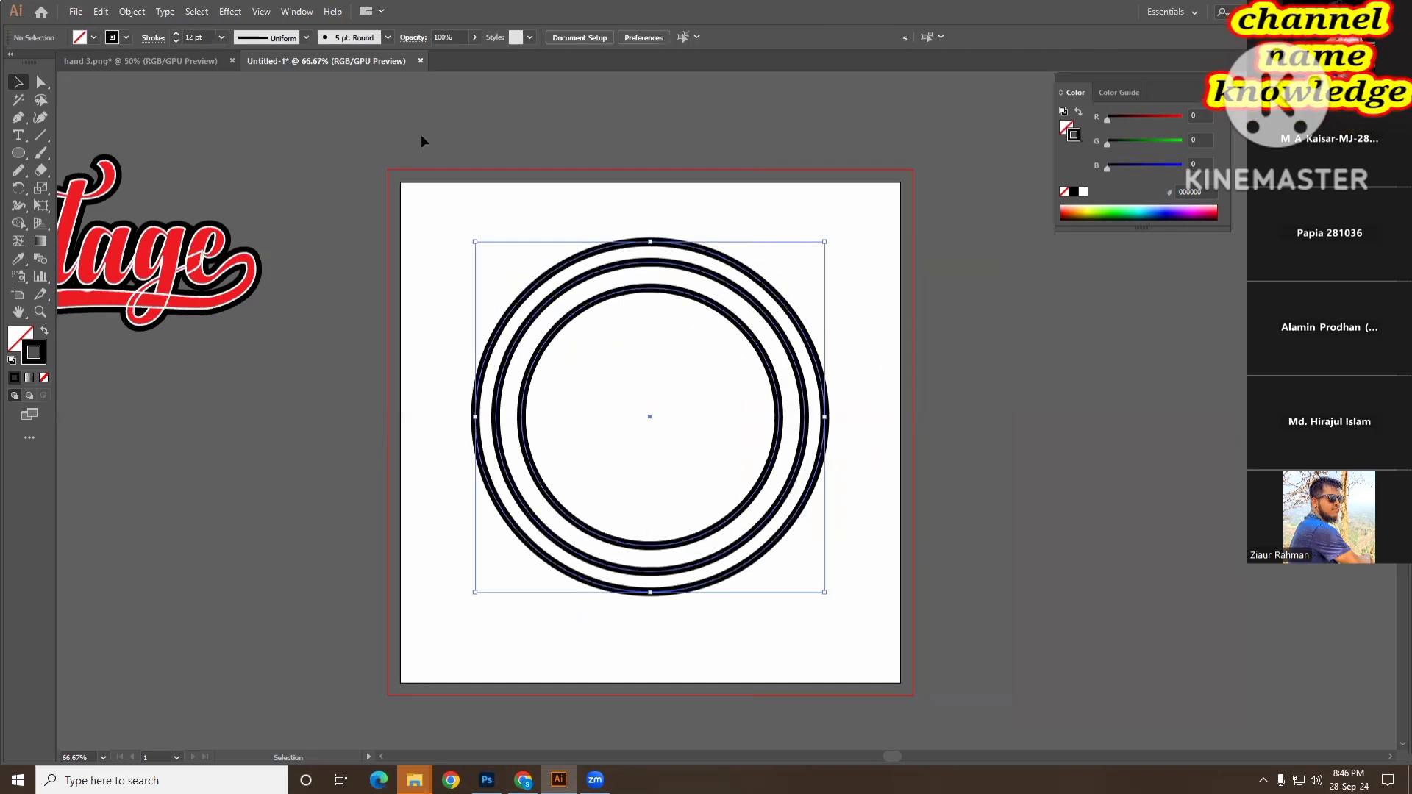
{"action": "left_click", "coordinate": [220, 36]}
{"action": "left_click", "coordinate": [251, 233]}
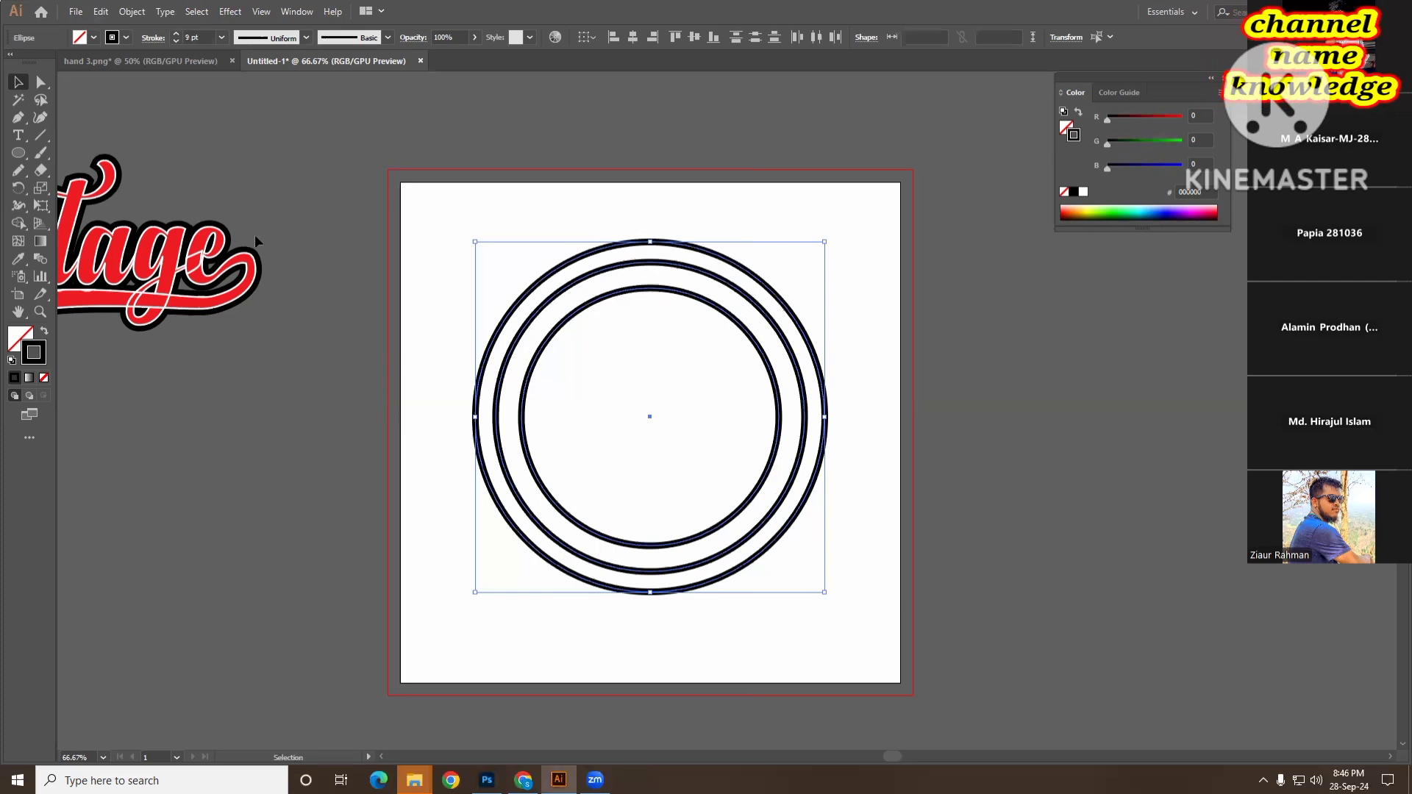
- Set the stroke weight of only the middle circle to 1 pt
{"action": "left_click", "coordinate": [903, 369]}
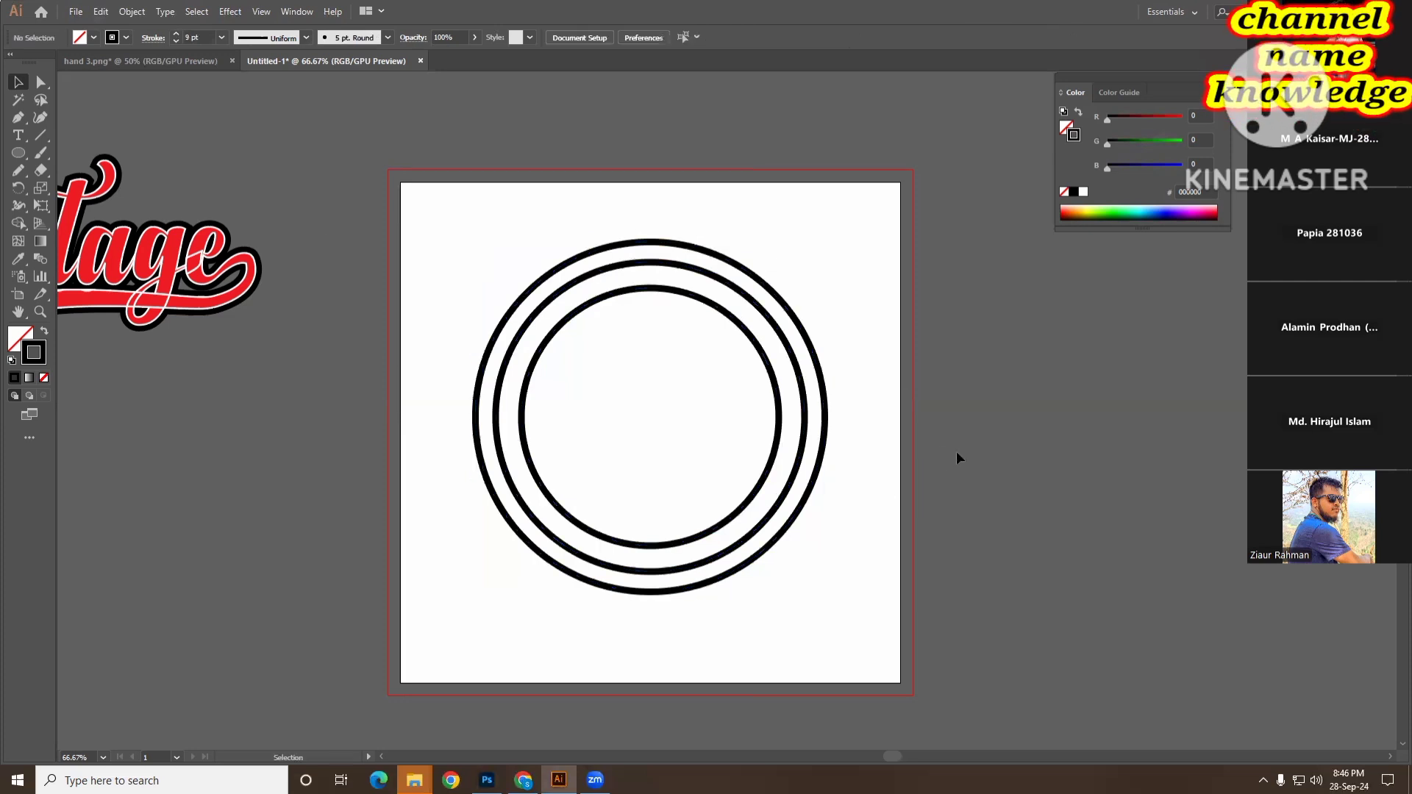
{"action": "left_click", "coordinate": [713, 276]}
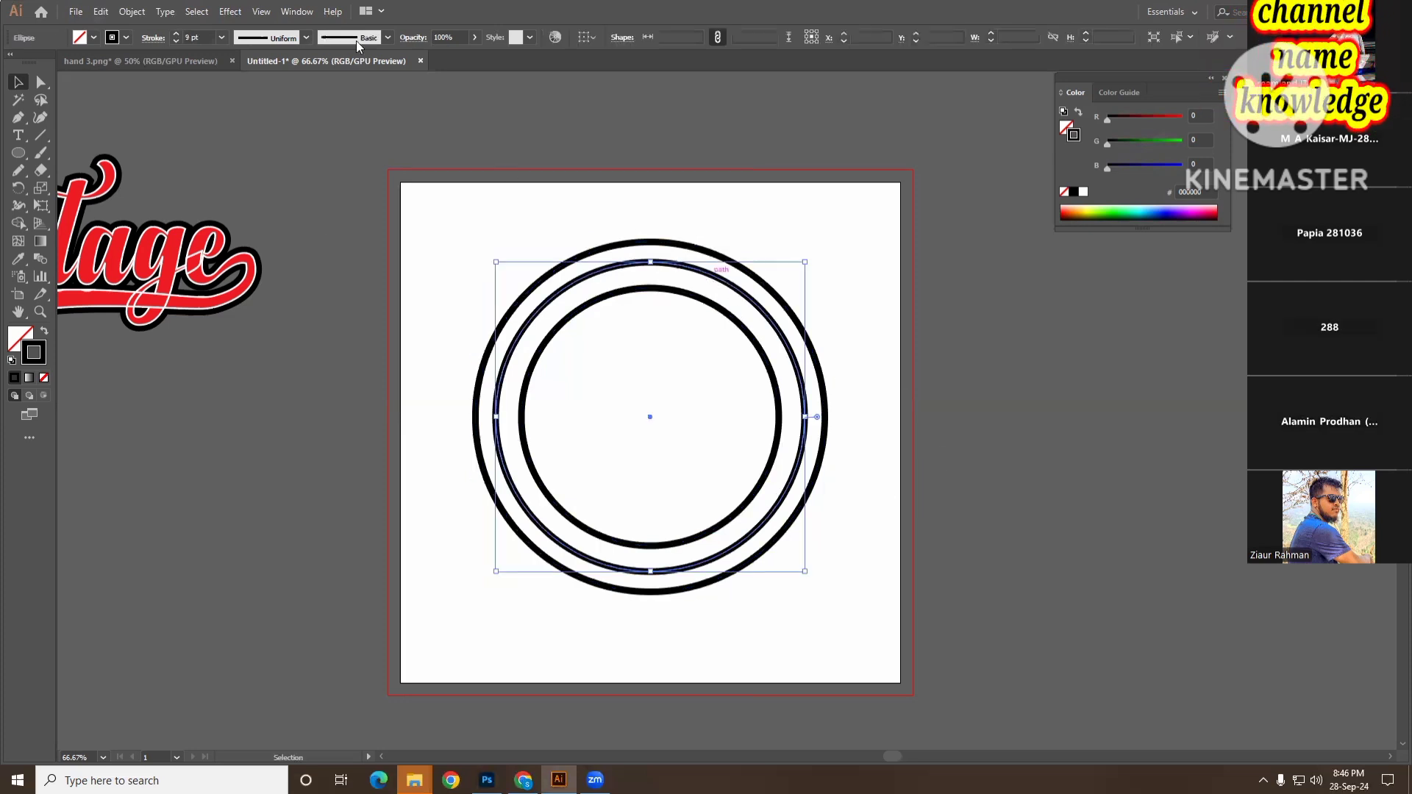
{"action": "left_click", "coordinate": [222, 37]}
{"action": "left_click", "coordinate": [246, 127]}
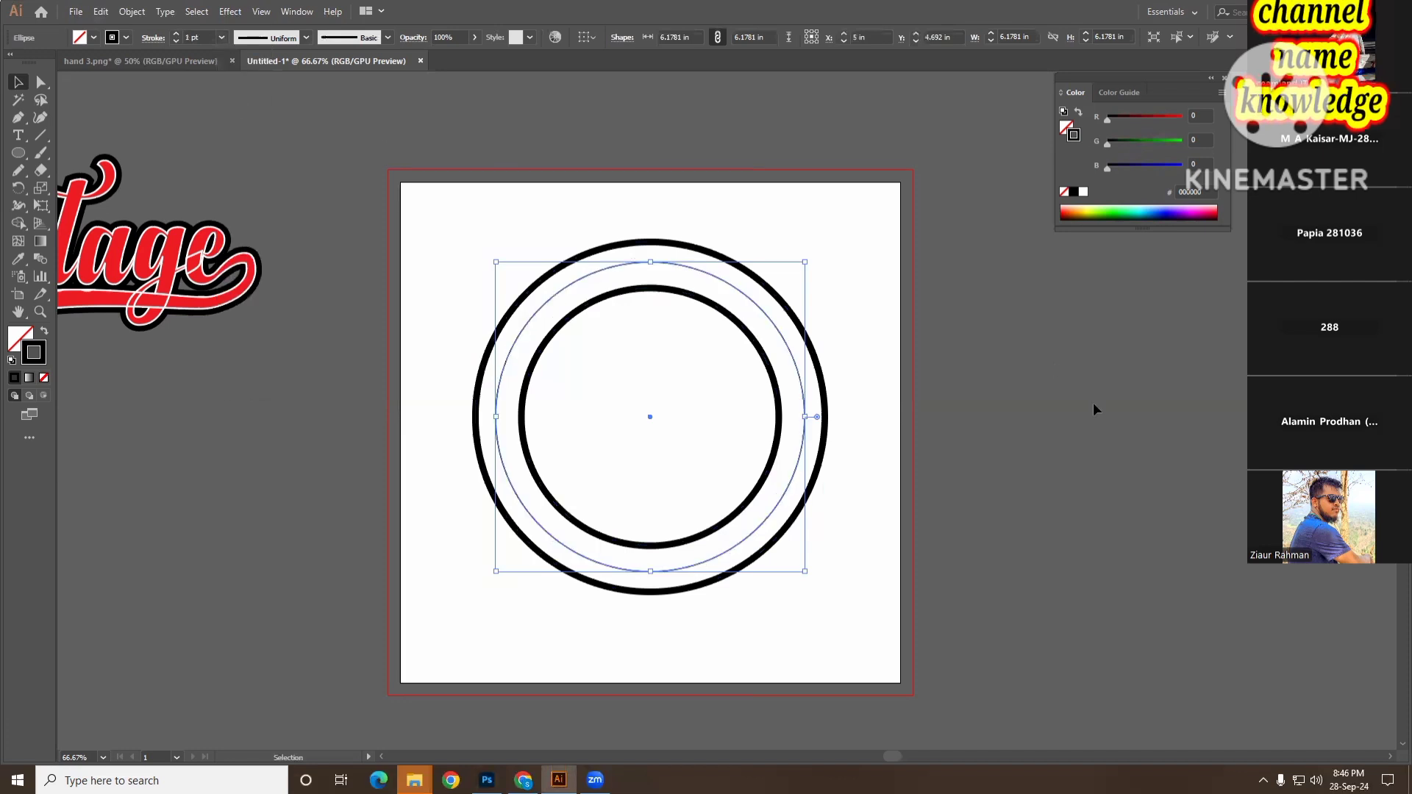
{"action": "left_click", "coordinate": [1069, 416]}
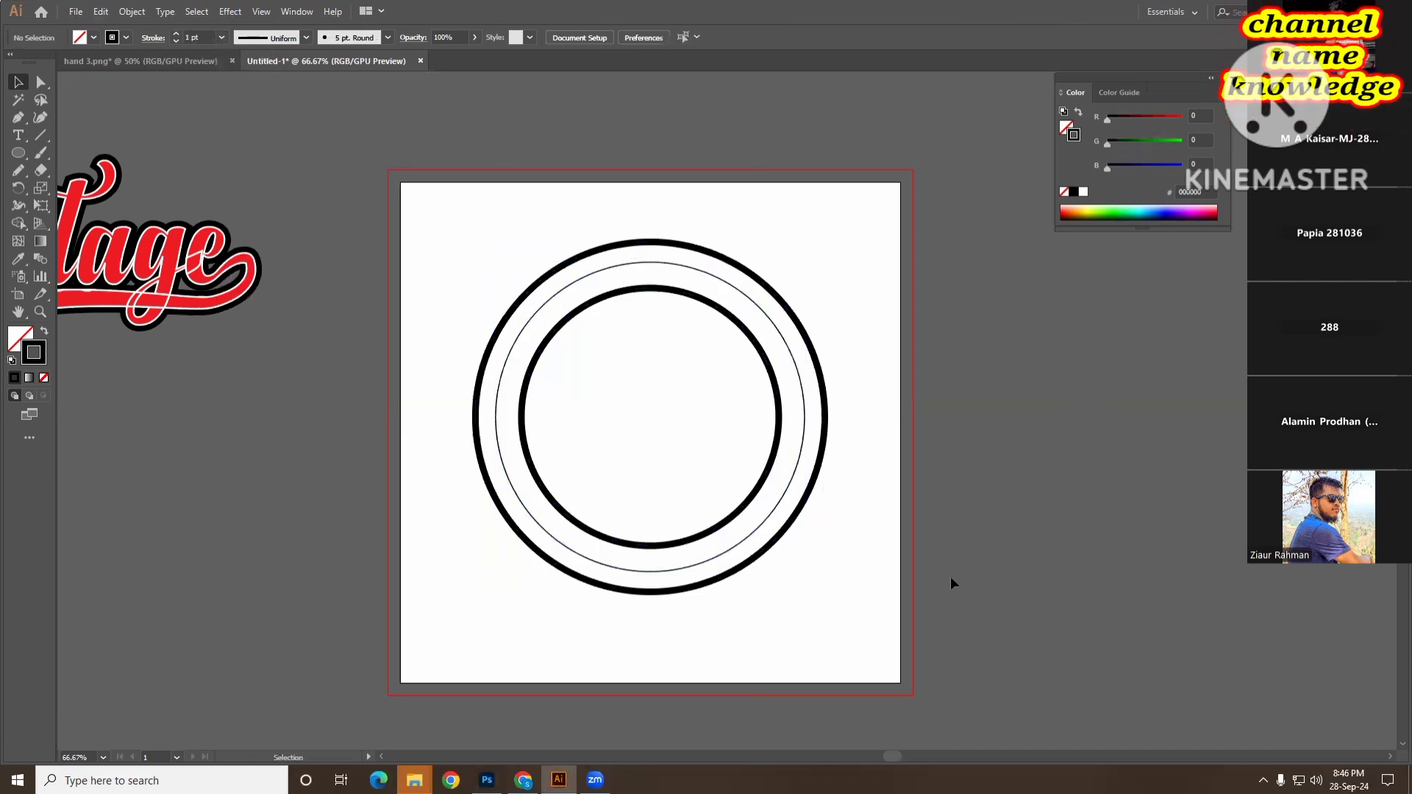
- Add type along the middle circle's path and replace the placeholder text with WINTER
{"action": "left_click", "coordinate": [539, 315]}
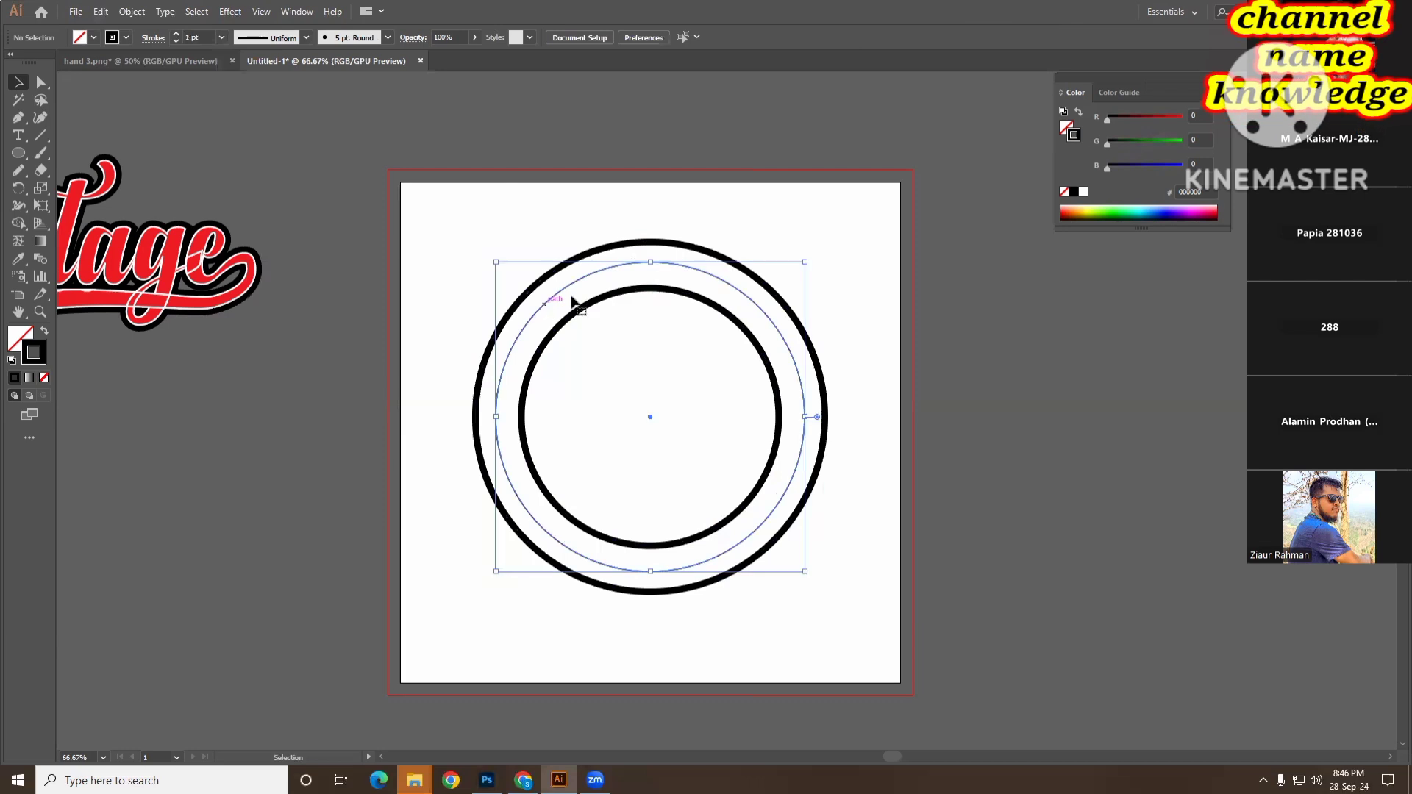
{"action": "left_click", "coordinate": [19, 135]}
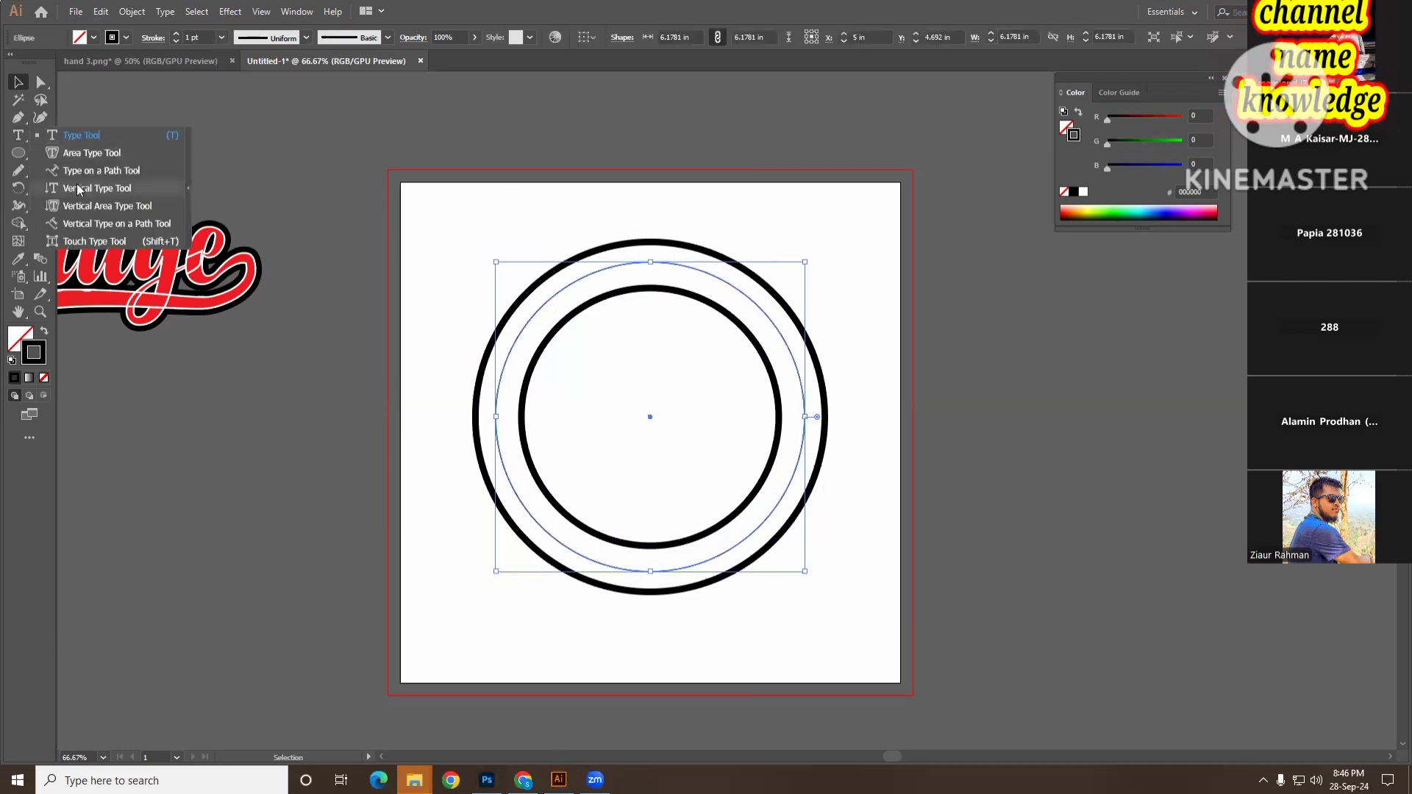
{"action": "left_click", "coordinate": [96, 171]}
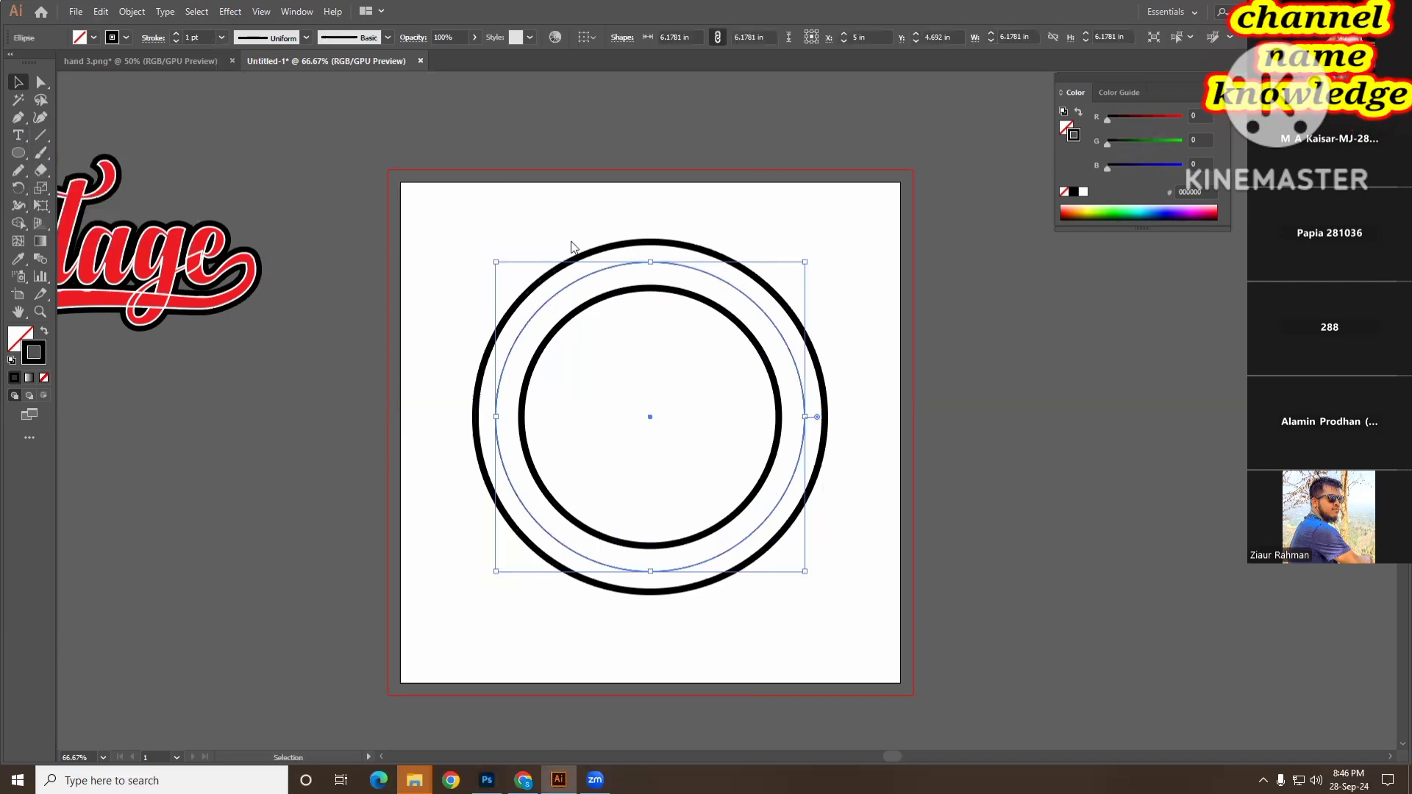
{"action": "left_click", "coordinate": [532, 318]}
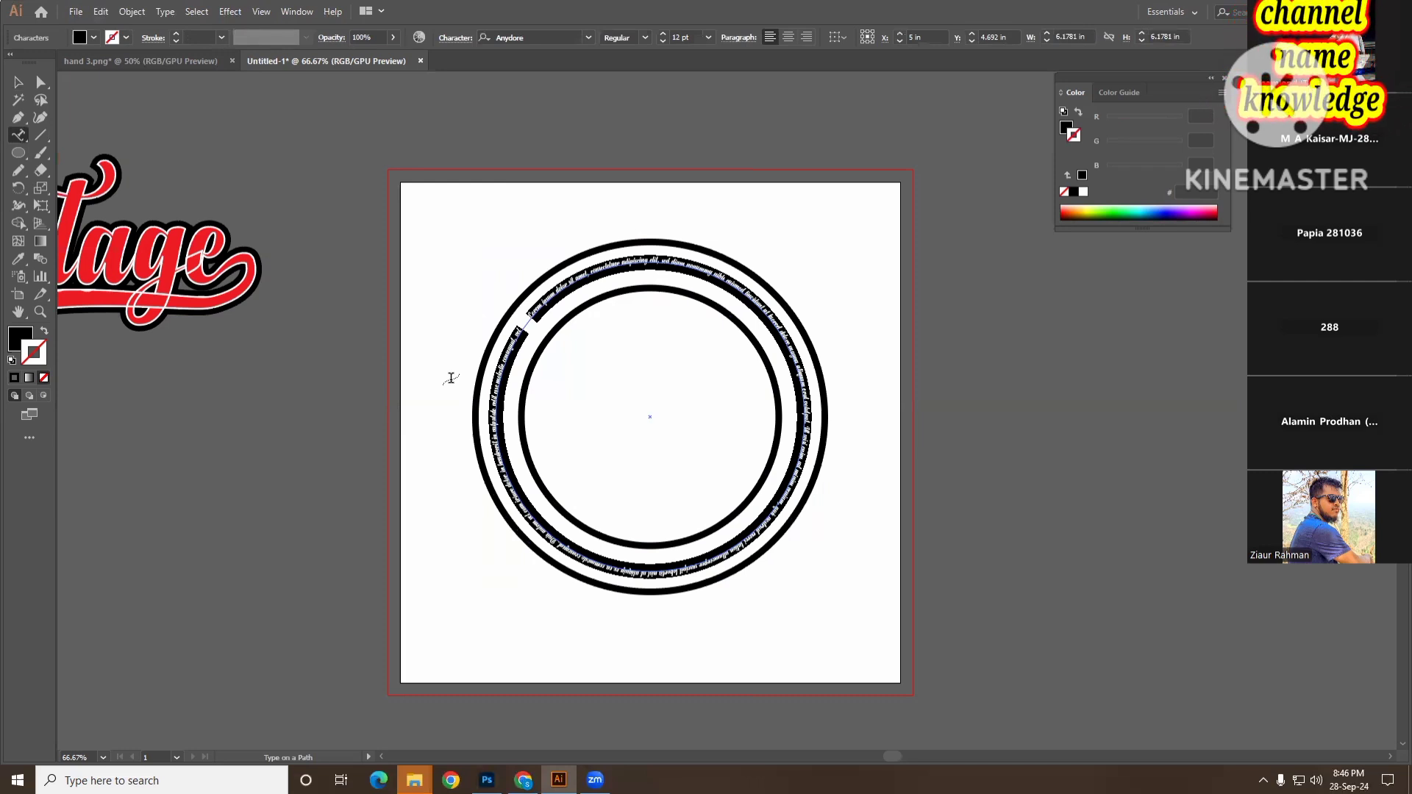
{"action": "key", "text": "BackSpace"}
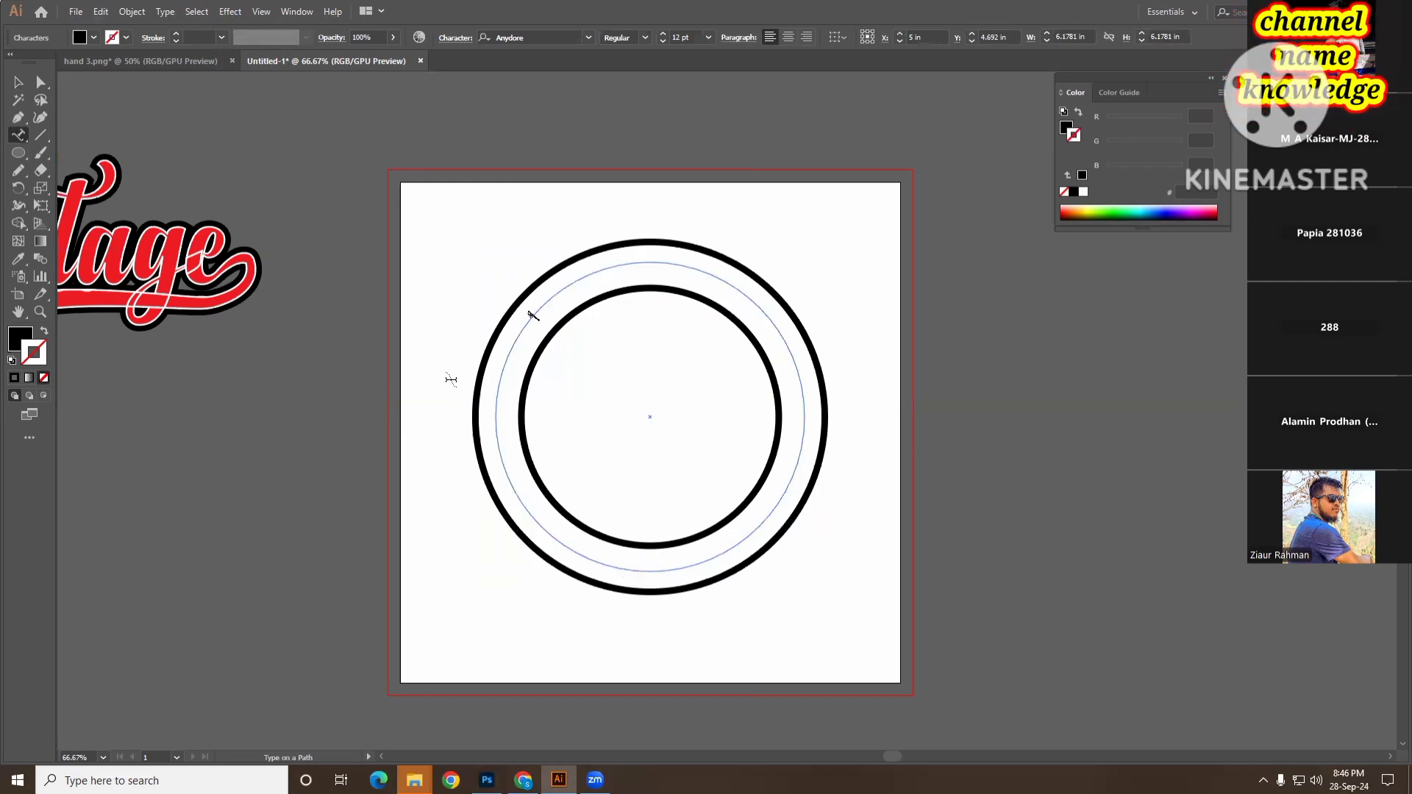
{"action": "type", "text": "riansh"}
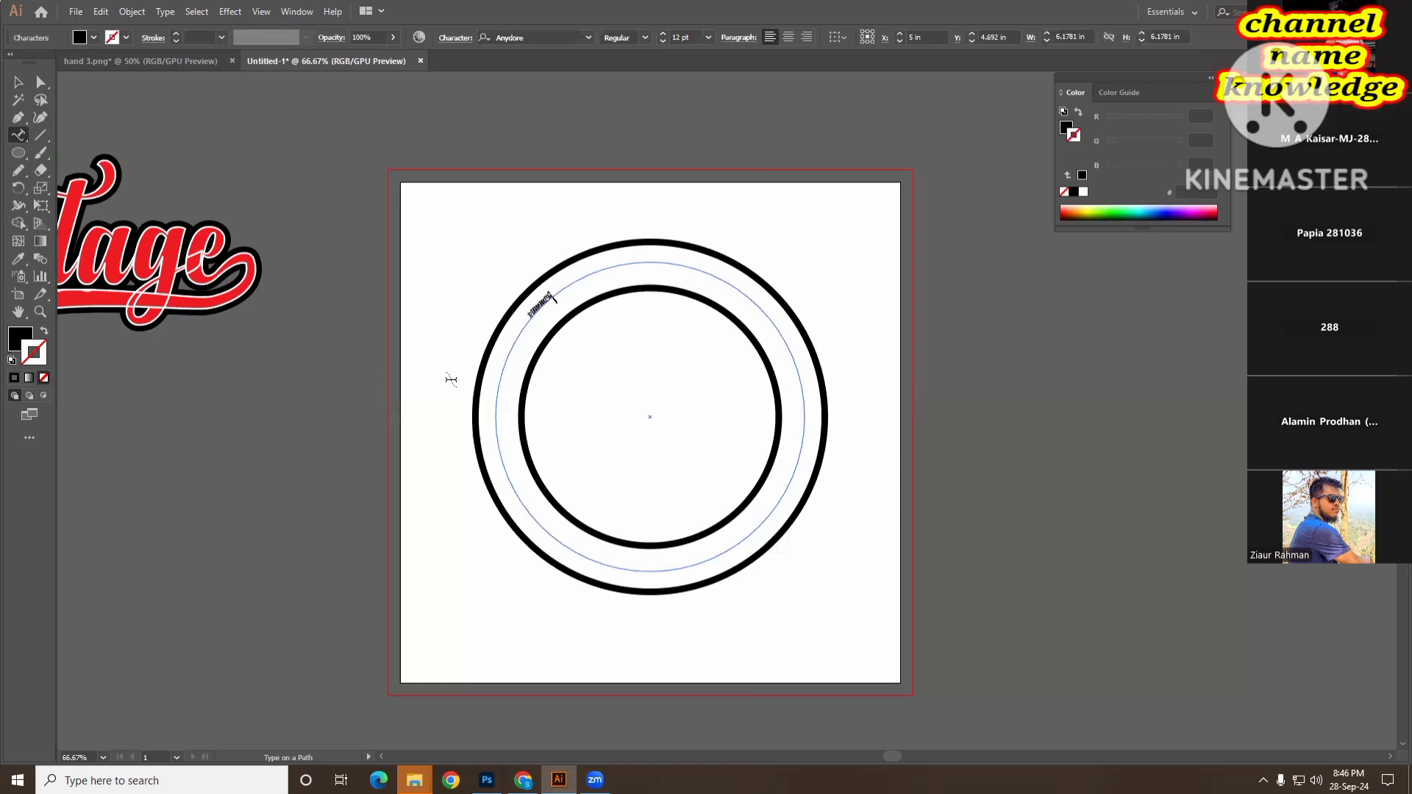
{"action": "key", "text": "ctrl+a"}
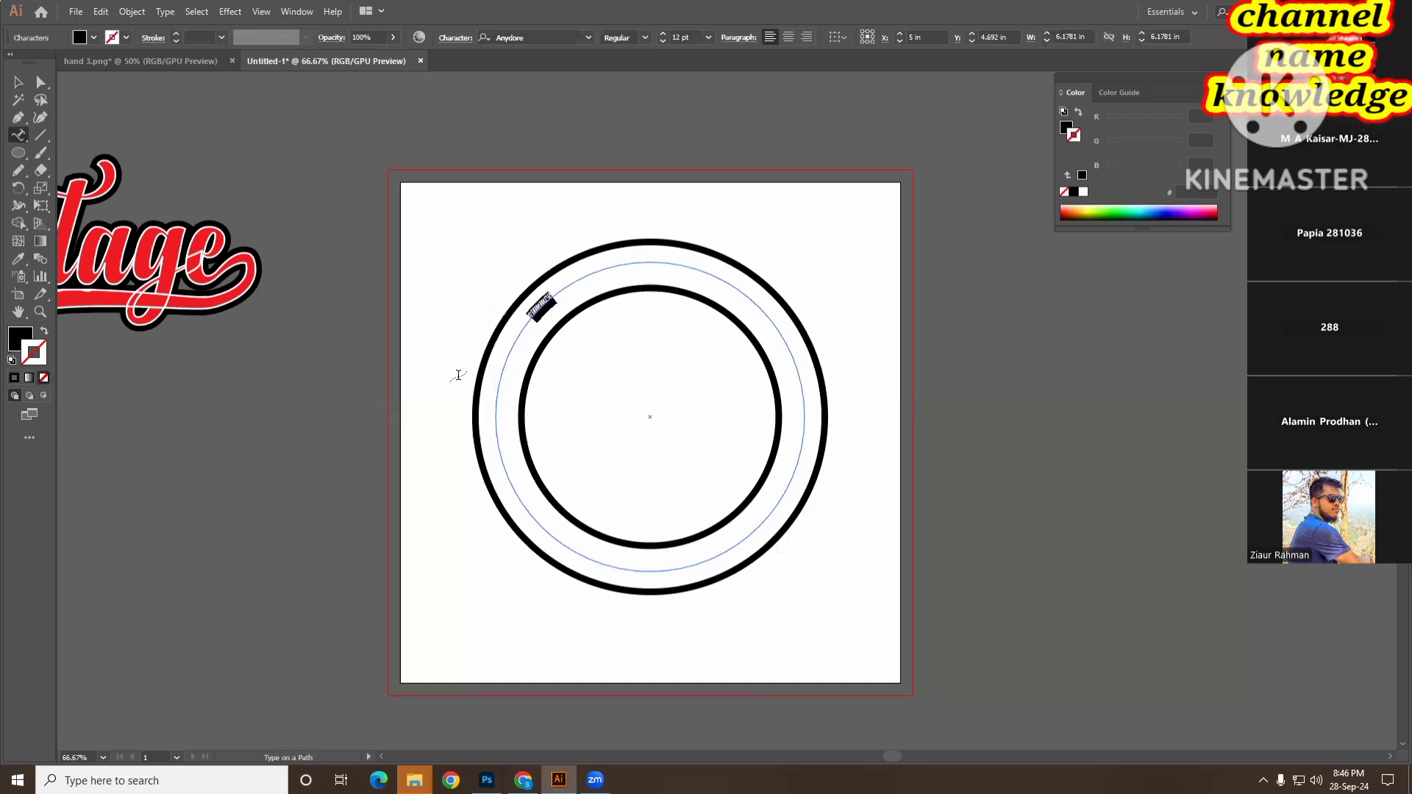
{"action": "type", "text": "R"}
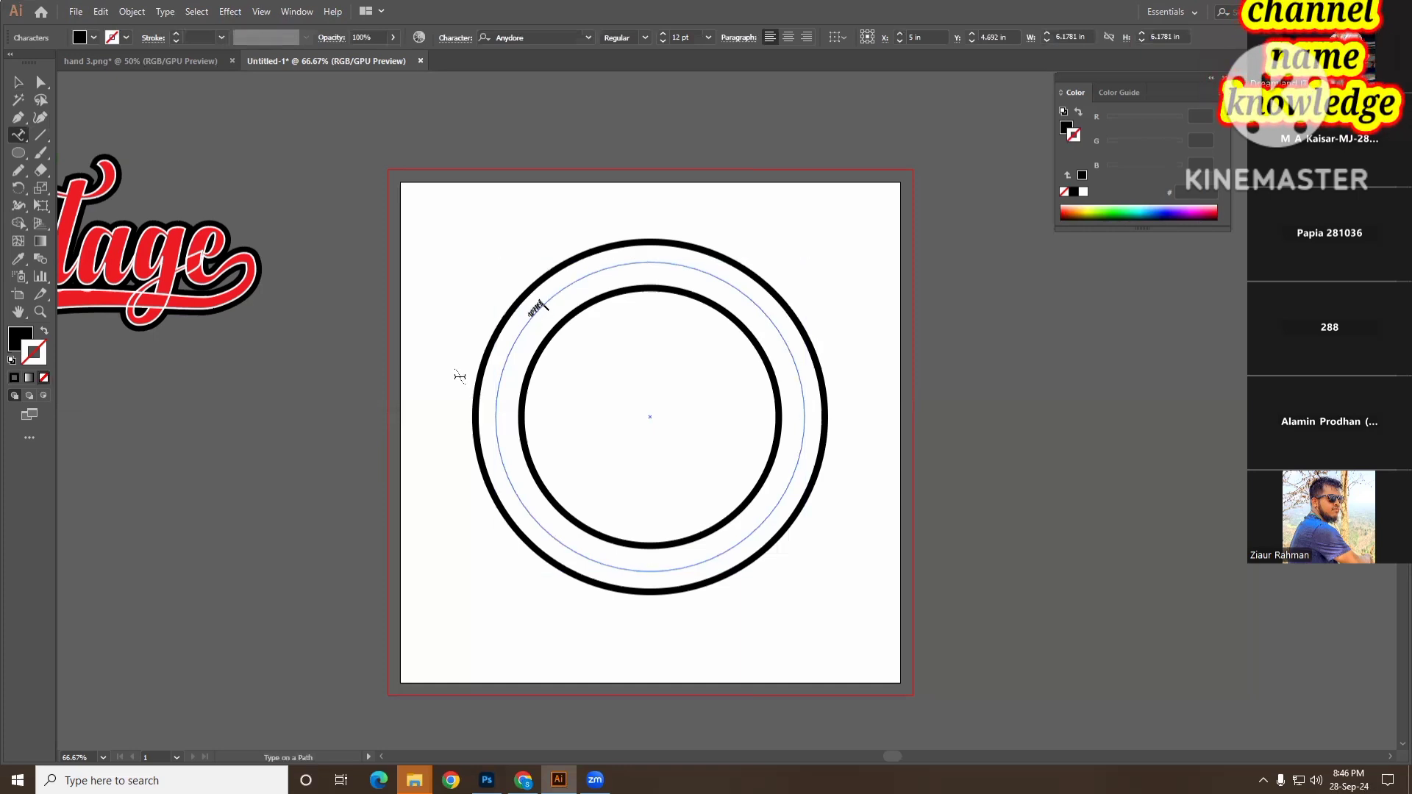
- Set the WINTER text to the Bebas Neue Regular font at 48 pt
{"action": "key", "text": "ctrl+a"}
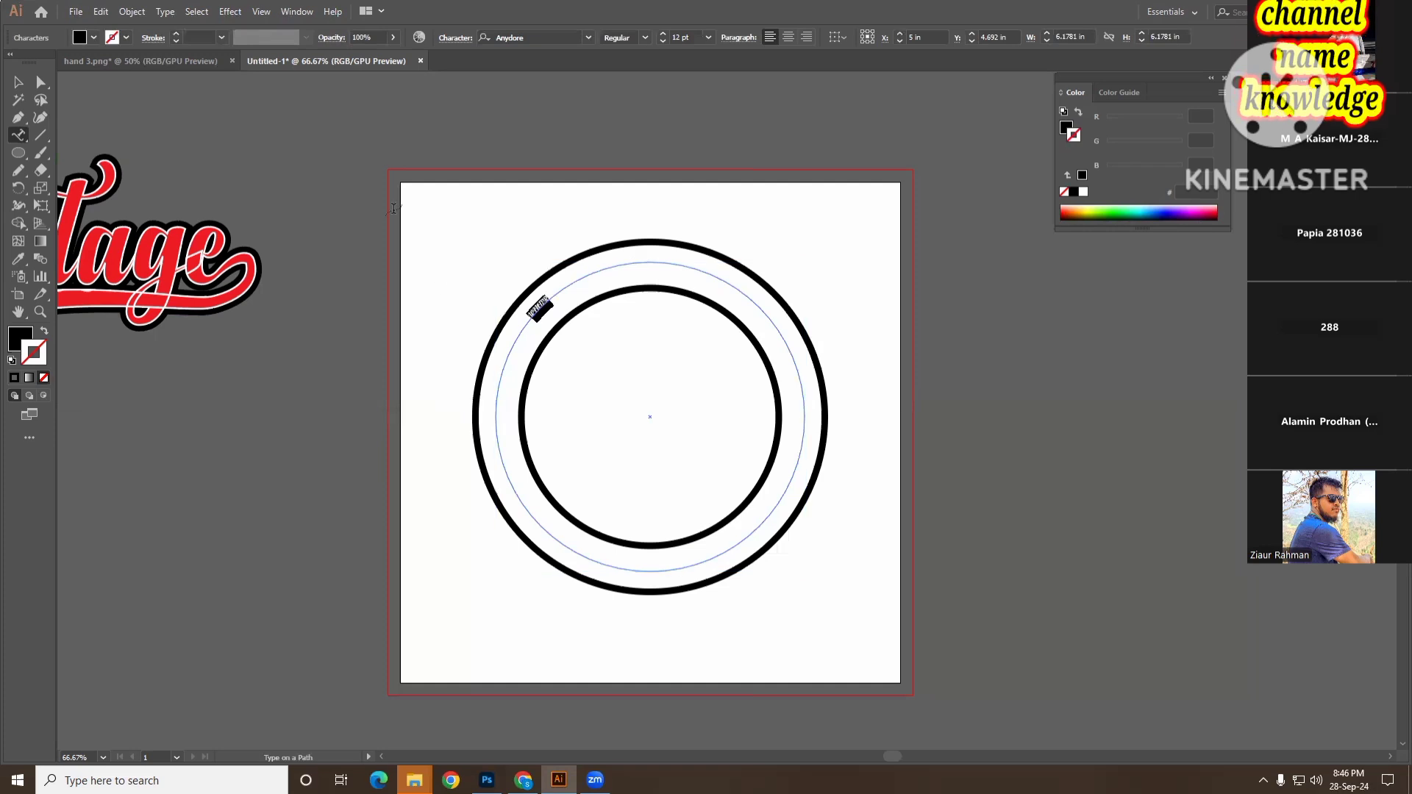
{"action": "left_click", "coordinate": [588, 36]}
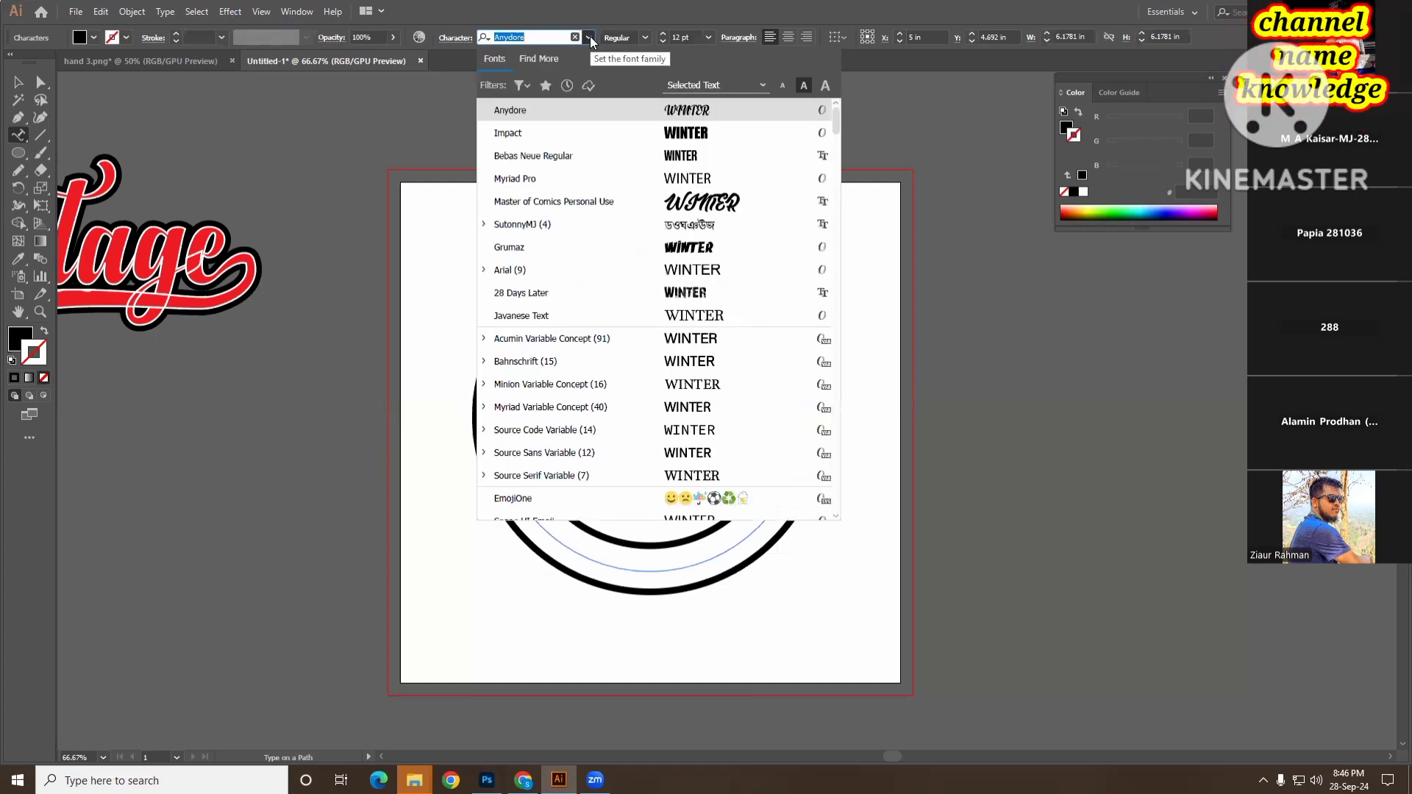
{"action": "left_click", "coordinate": [679, 154]}
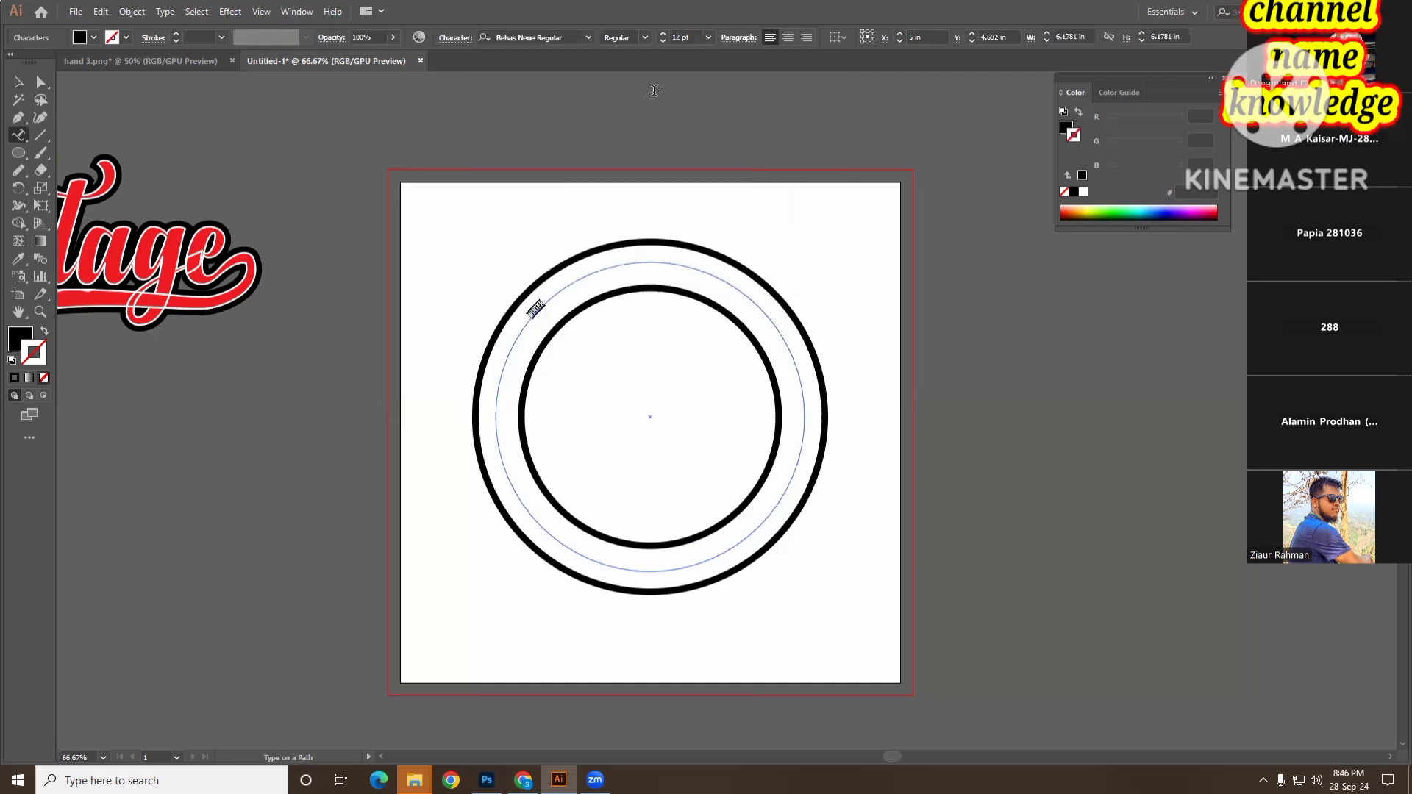
{"action": "left_click", "coordinate": [709, 38]}
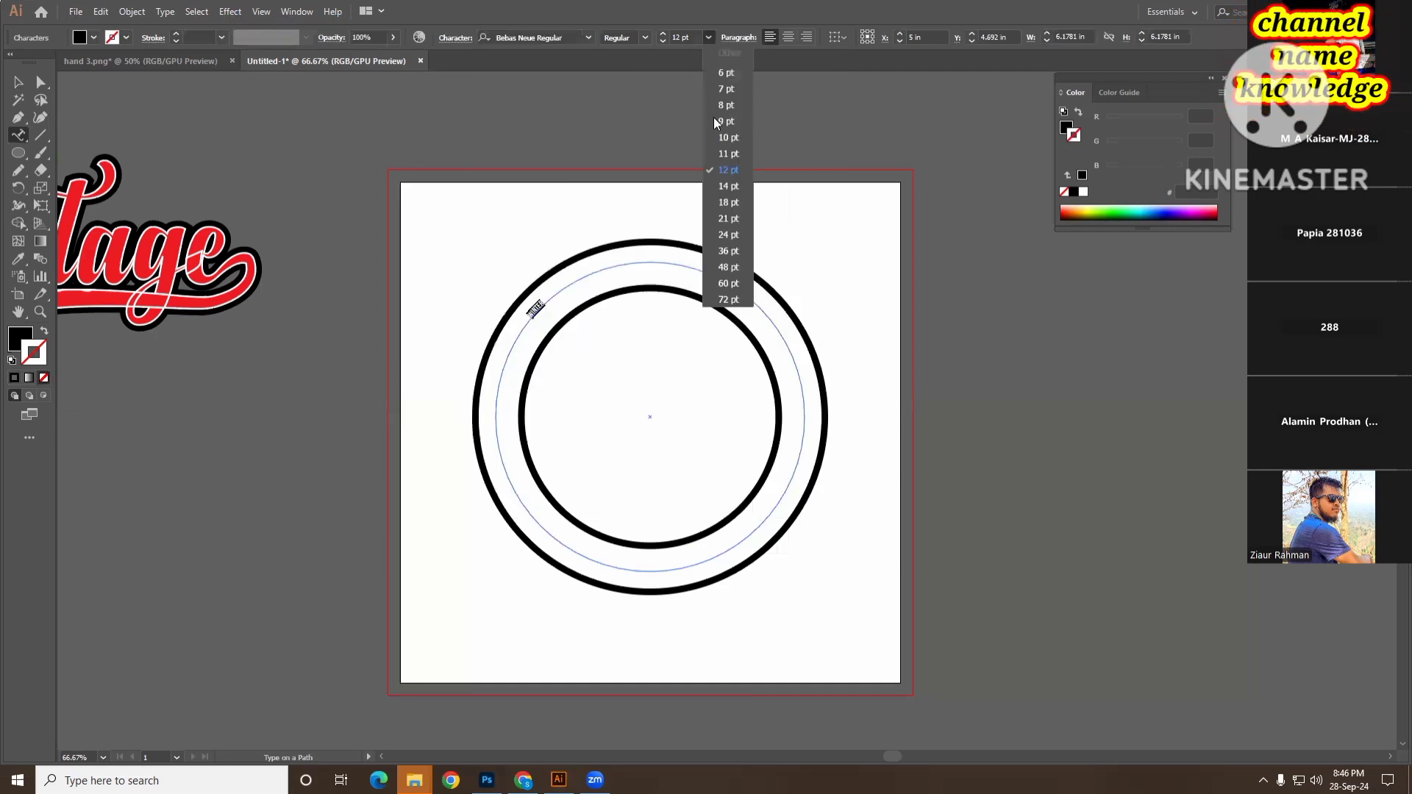
{"action": "left_click", "coordinate": [738, 268]}
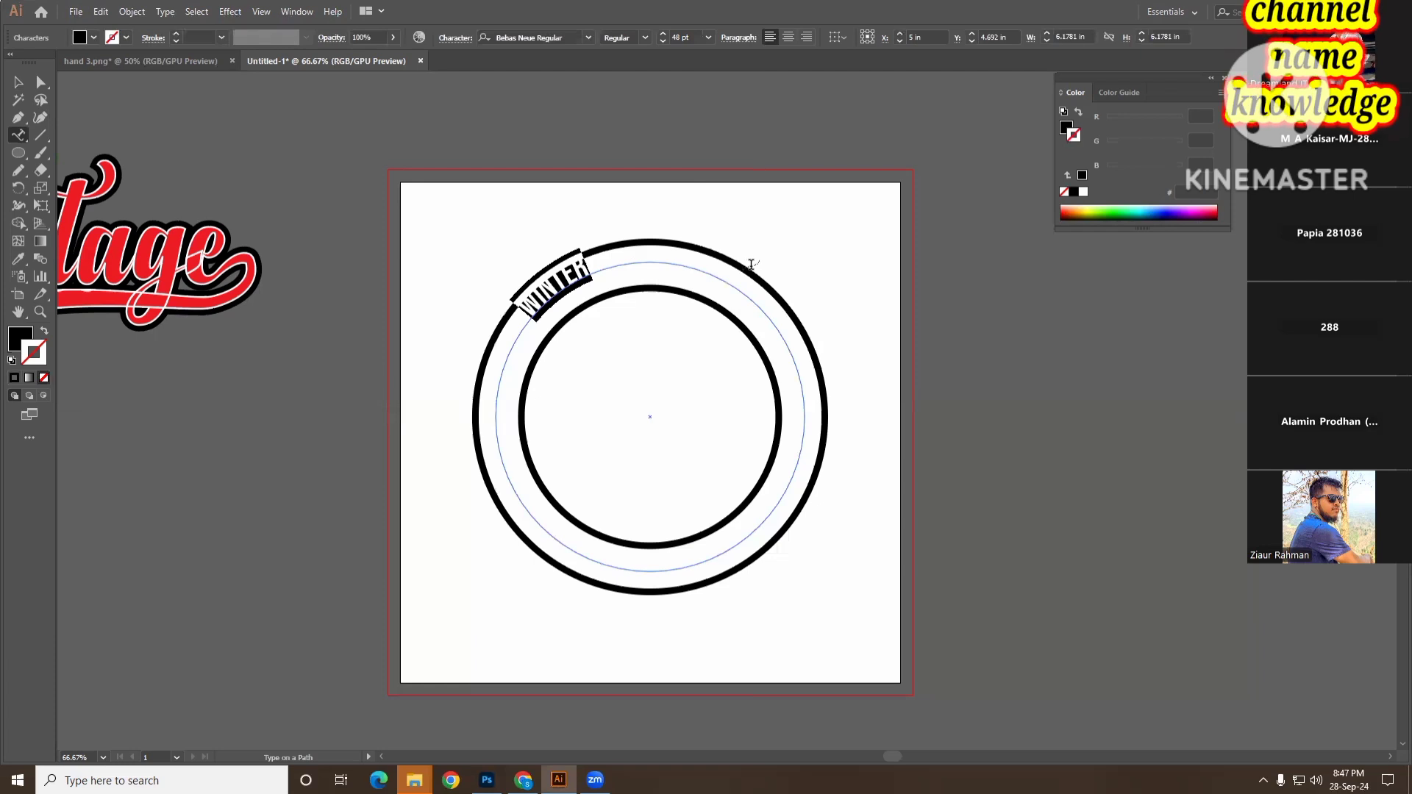
{"action": "double_click", "coordinate": [20, 140]}
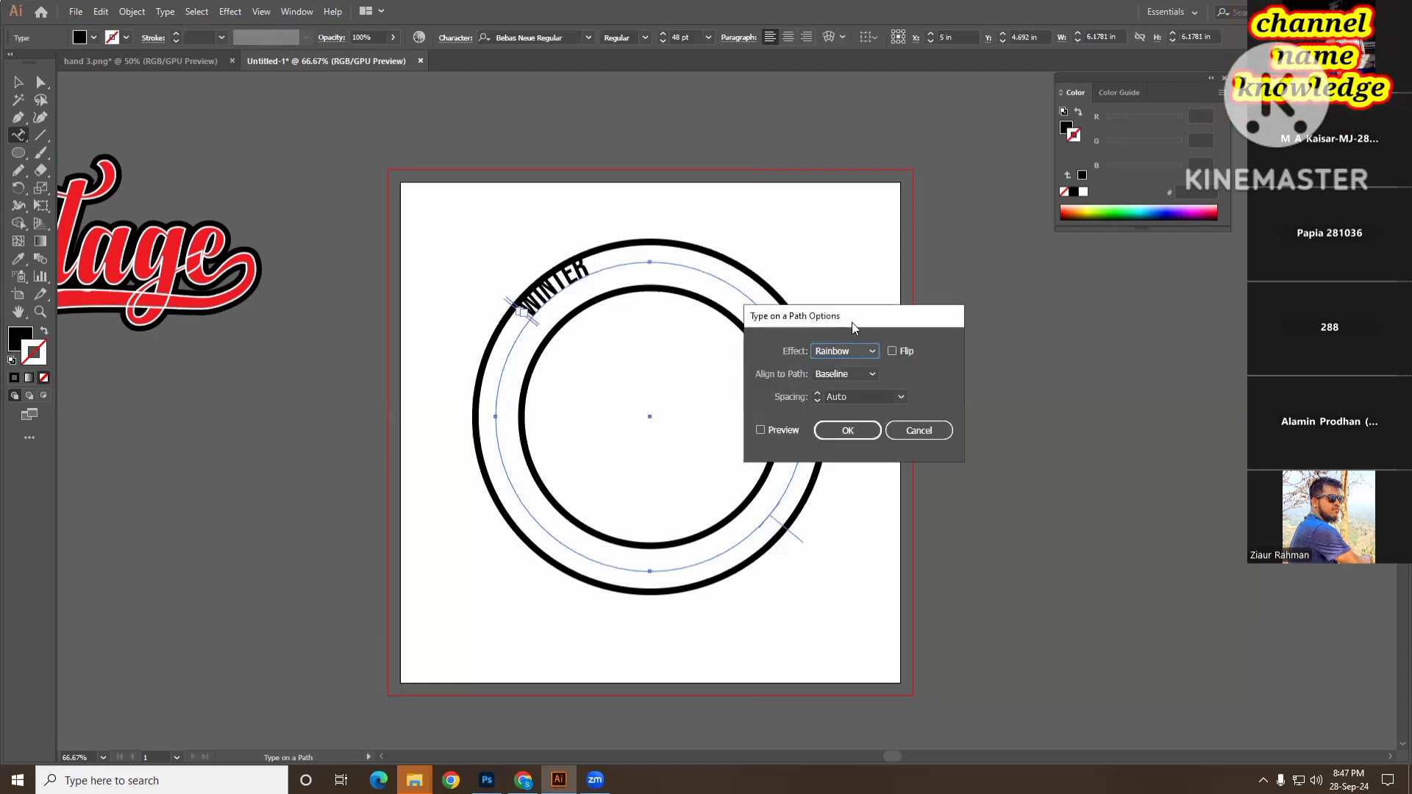
{"action": "left_click_drag", "start_coordinate": [851, 322], "coordinate": [932, 285]}
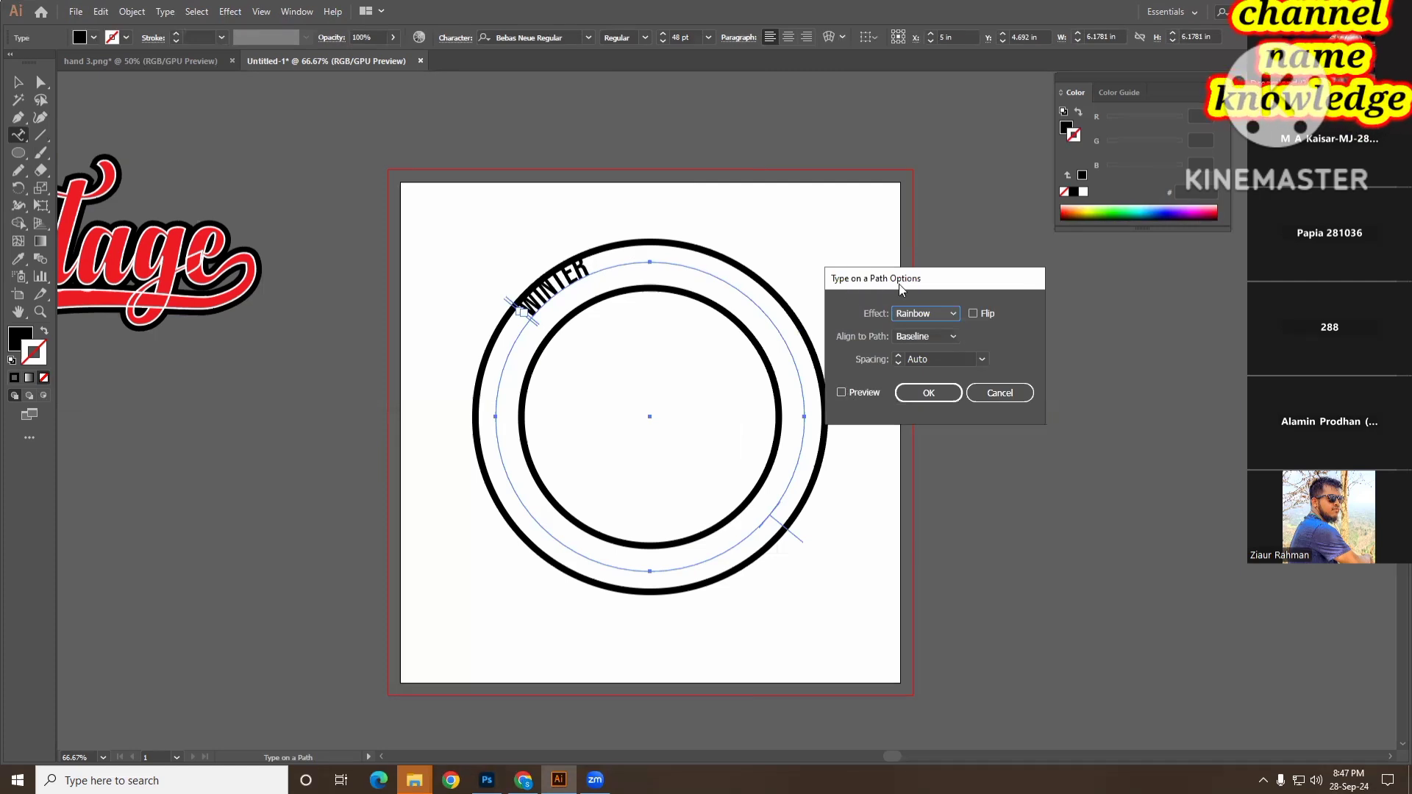
{"action": "left_click", "coordinate": [990, 392]}
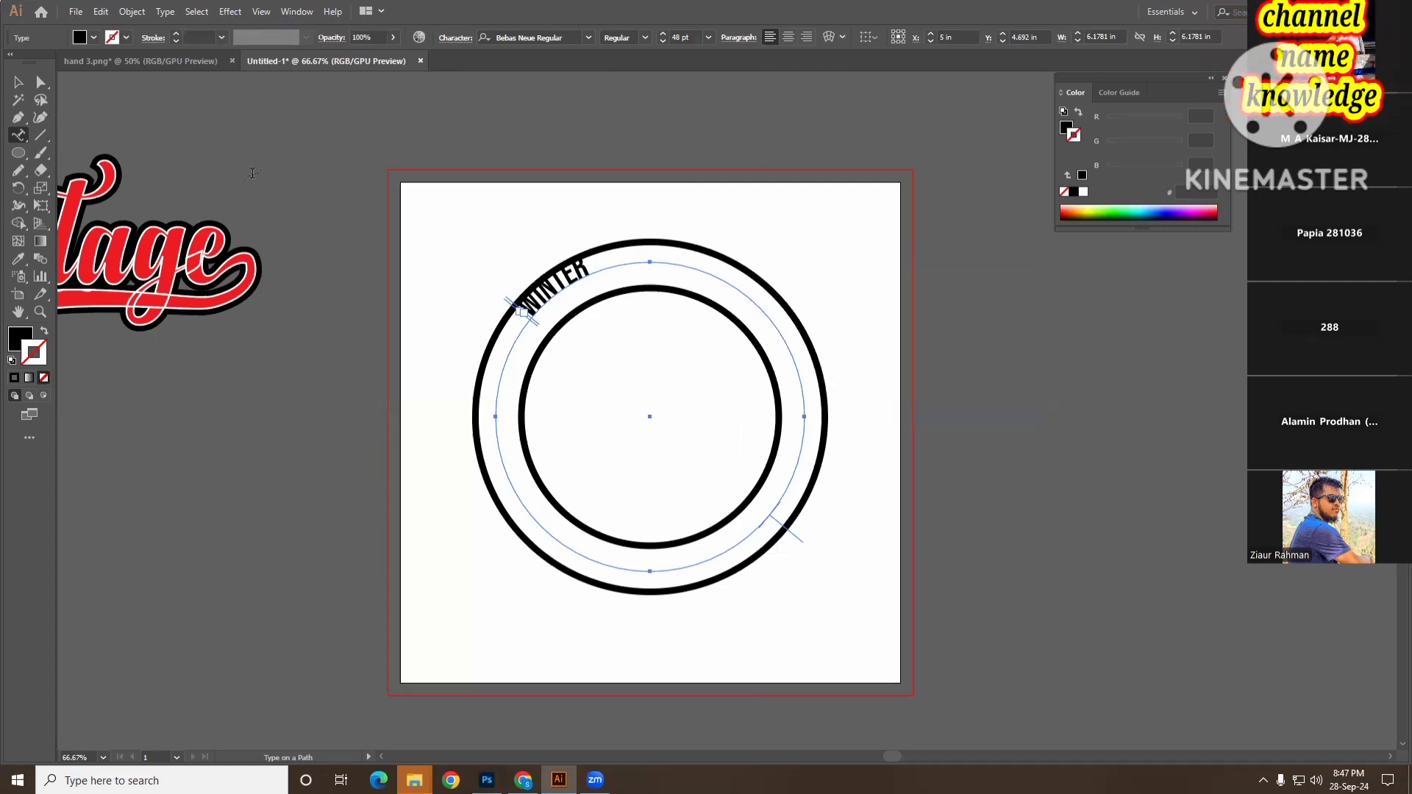
- Align the WINTER text to the centre of its circular path in the Type on a Path options, with Preview on
{"action": "double_click", "coordinate": [20, 137]}
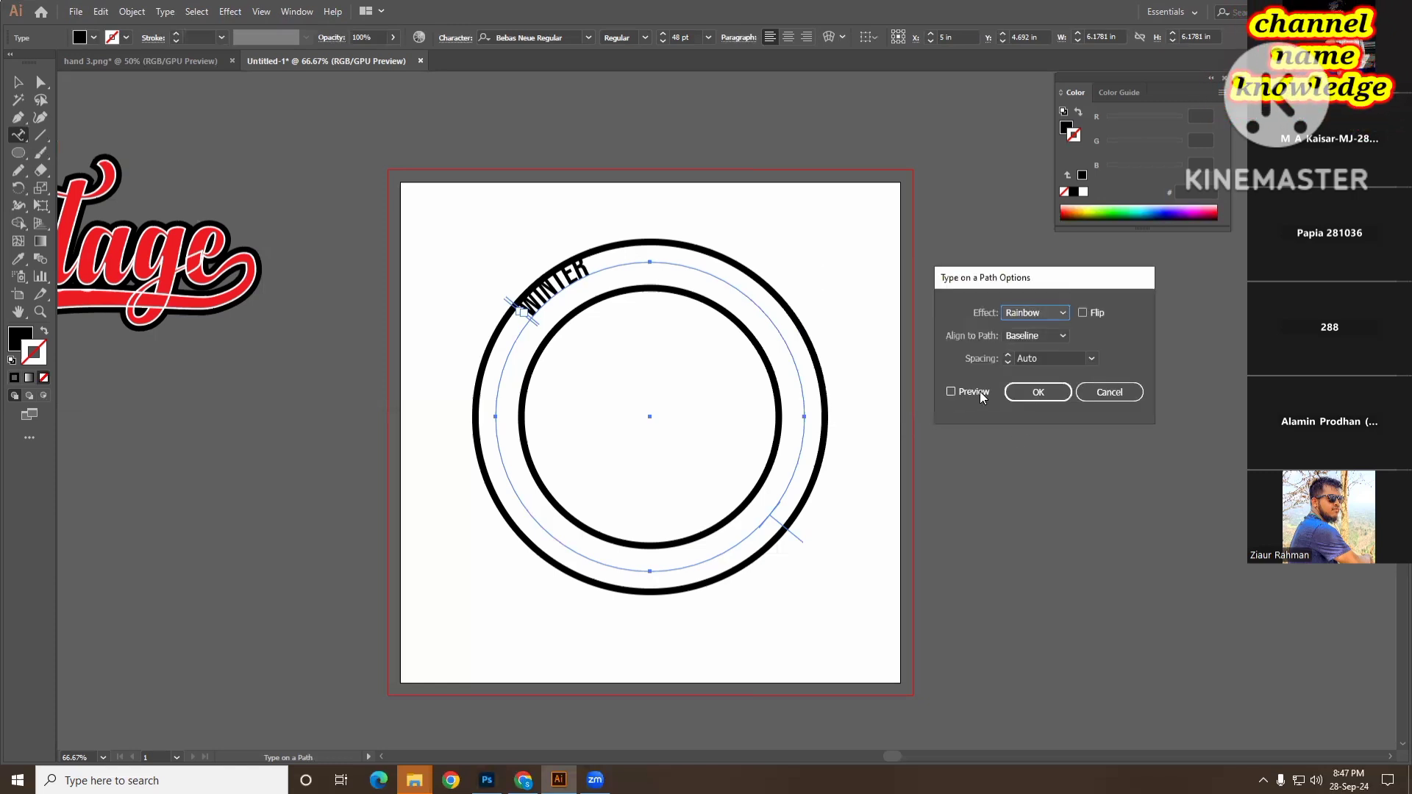
{"action": "left_click", "coordinate": [950, 392]}
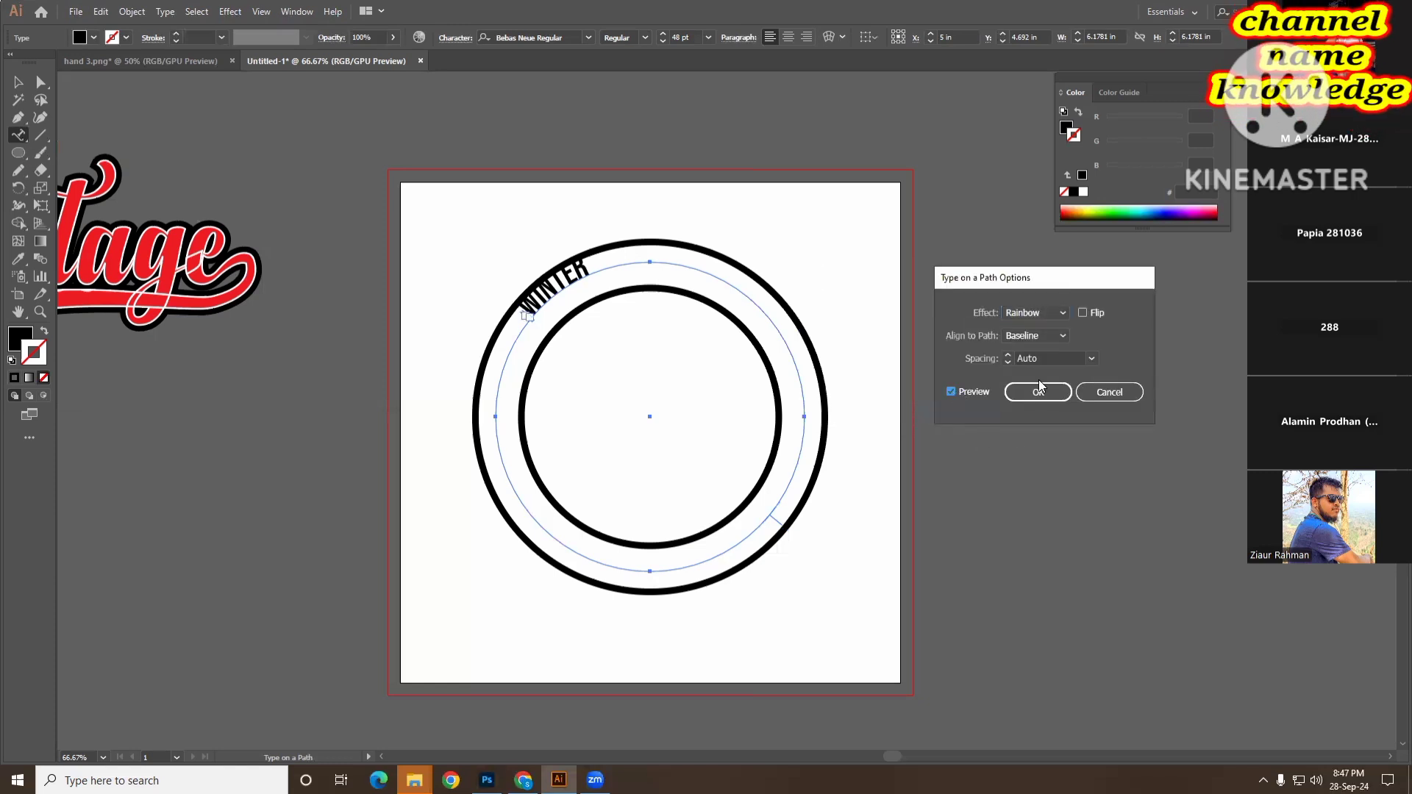
{"action": "left_click", "coordinate": [1059, 336]}
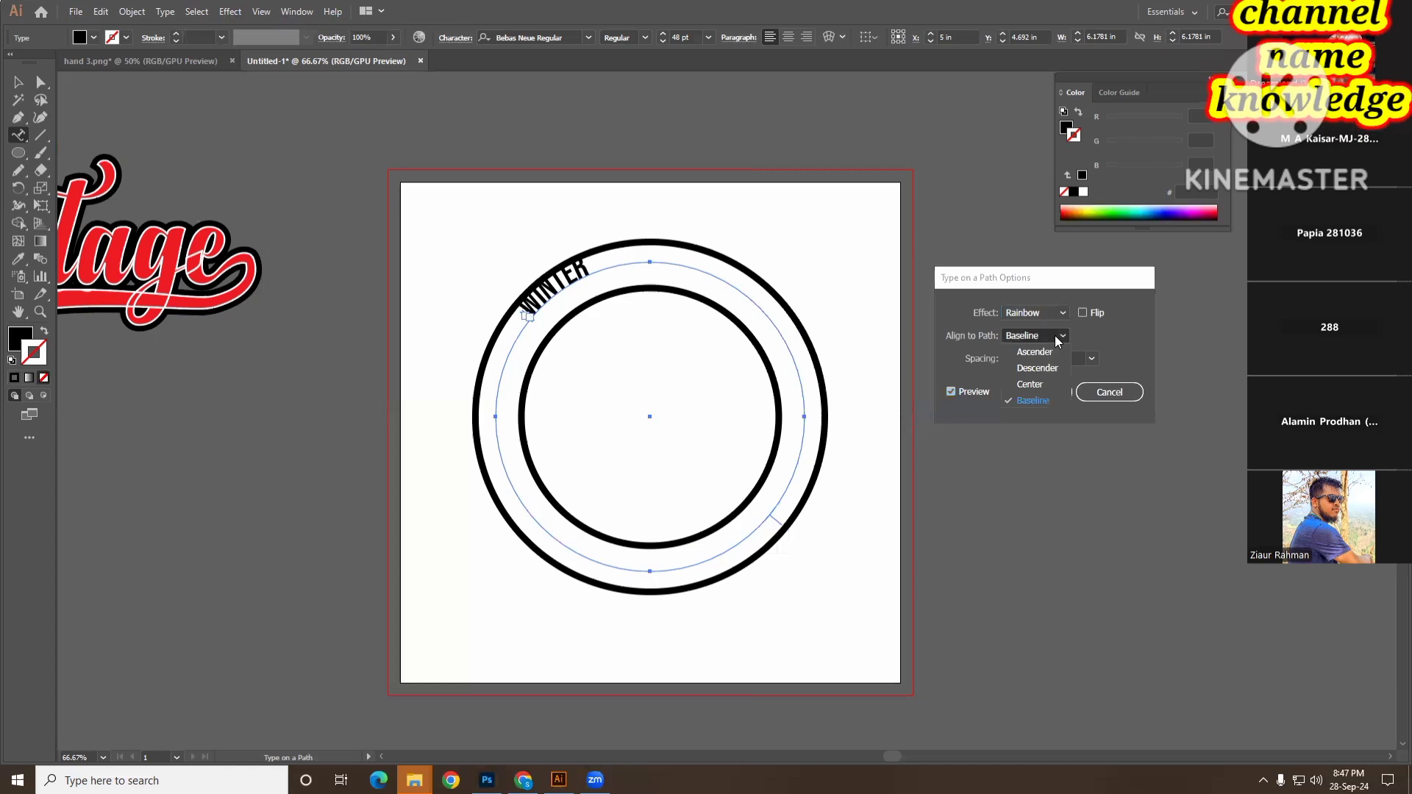
{"action": "left_click", "coordinate": [1047, 384]}
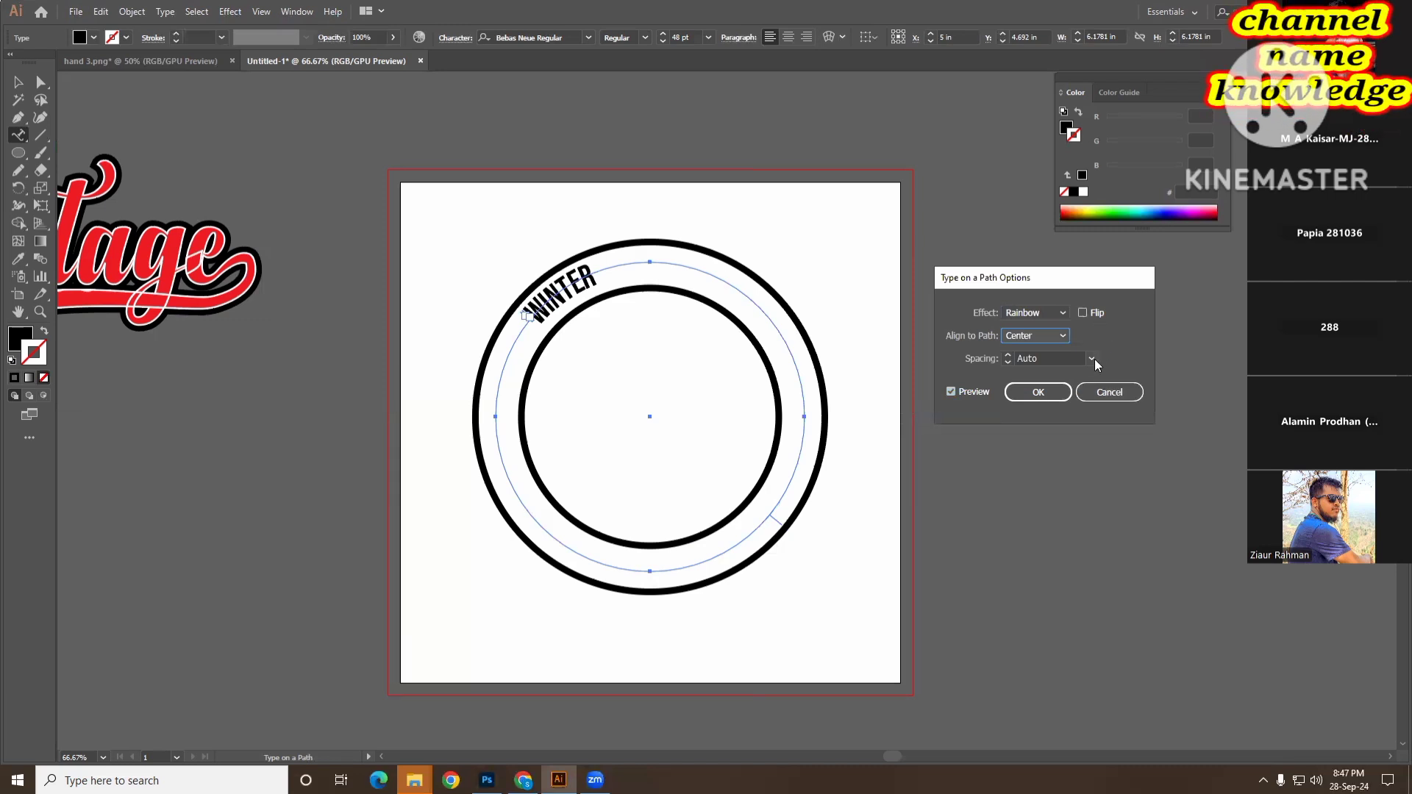
{"action": "left_click", "coordinate": [1038, 392]}
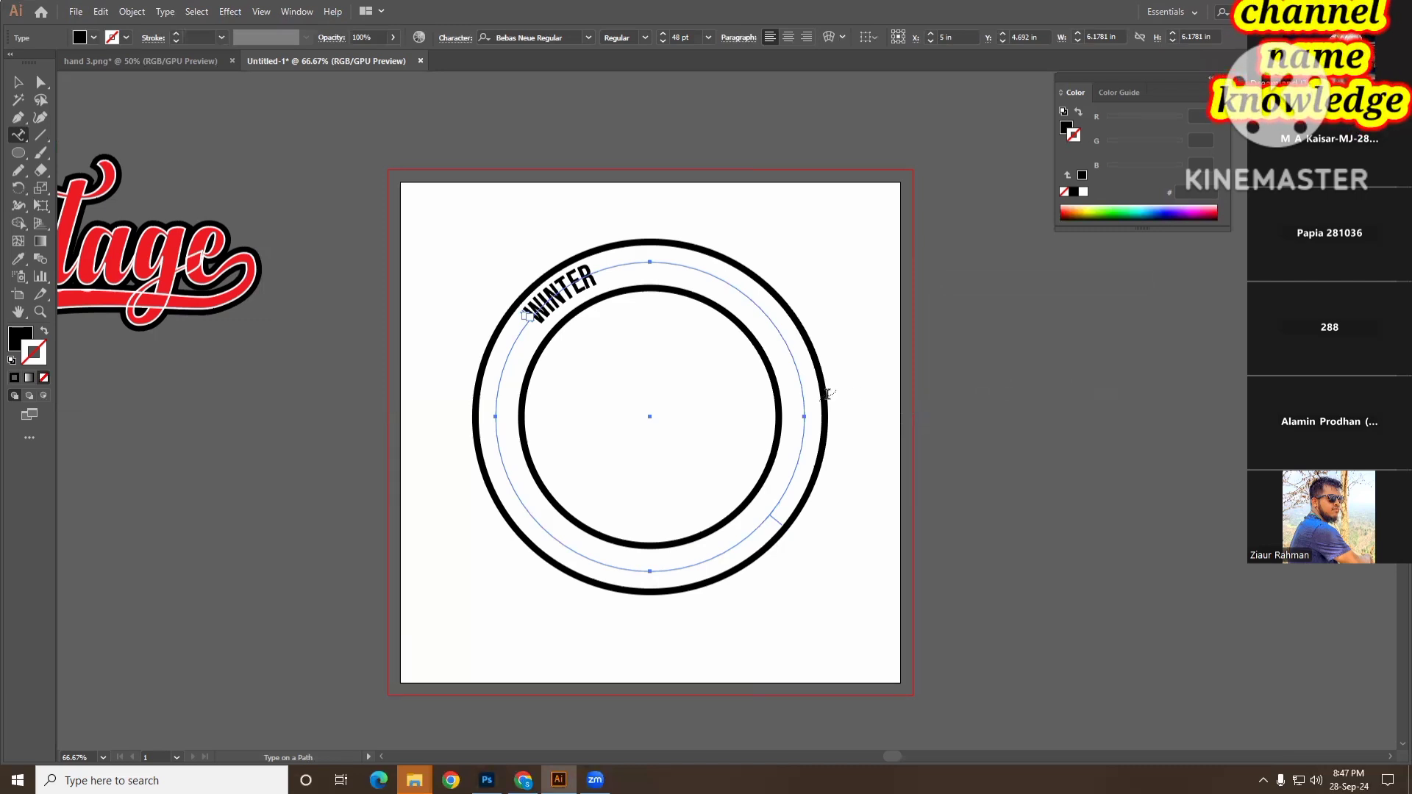
{"action": "left_click", "coordinate": [617, 349], "text": "ctrl"}
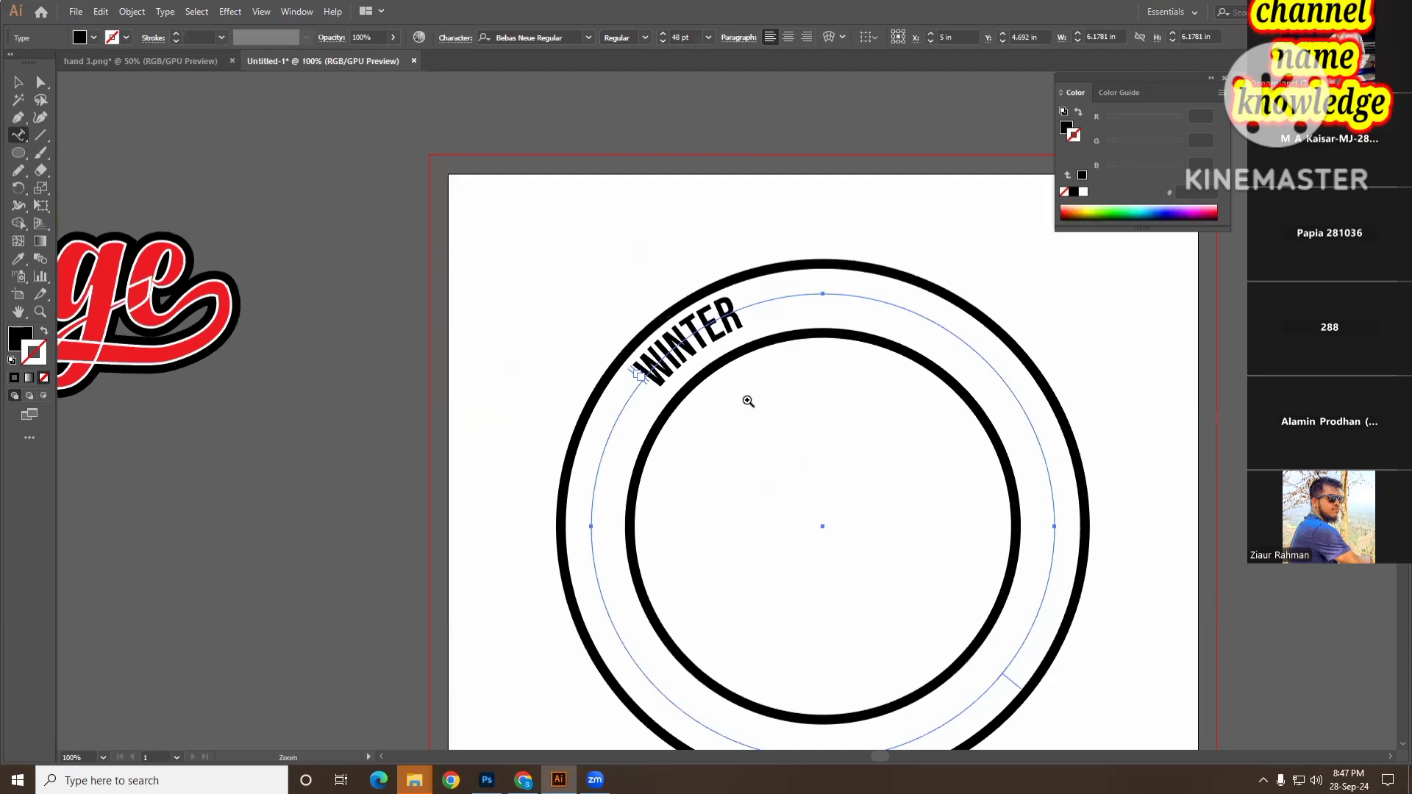
{"action": "left_click", "coordinate": [736, 401], "text": "ctrl"}
{"action": "left_click", "coordinate": [715, 392], "text": "ctrl"}
{"action": "left_click", "coordinate": [673, 389], "text": "ctrl"}
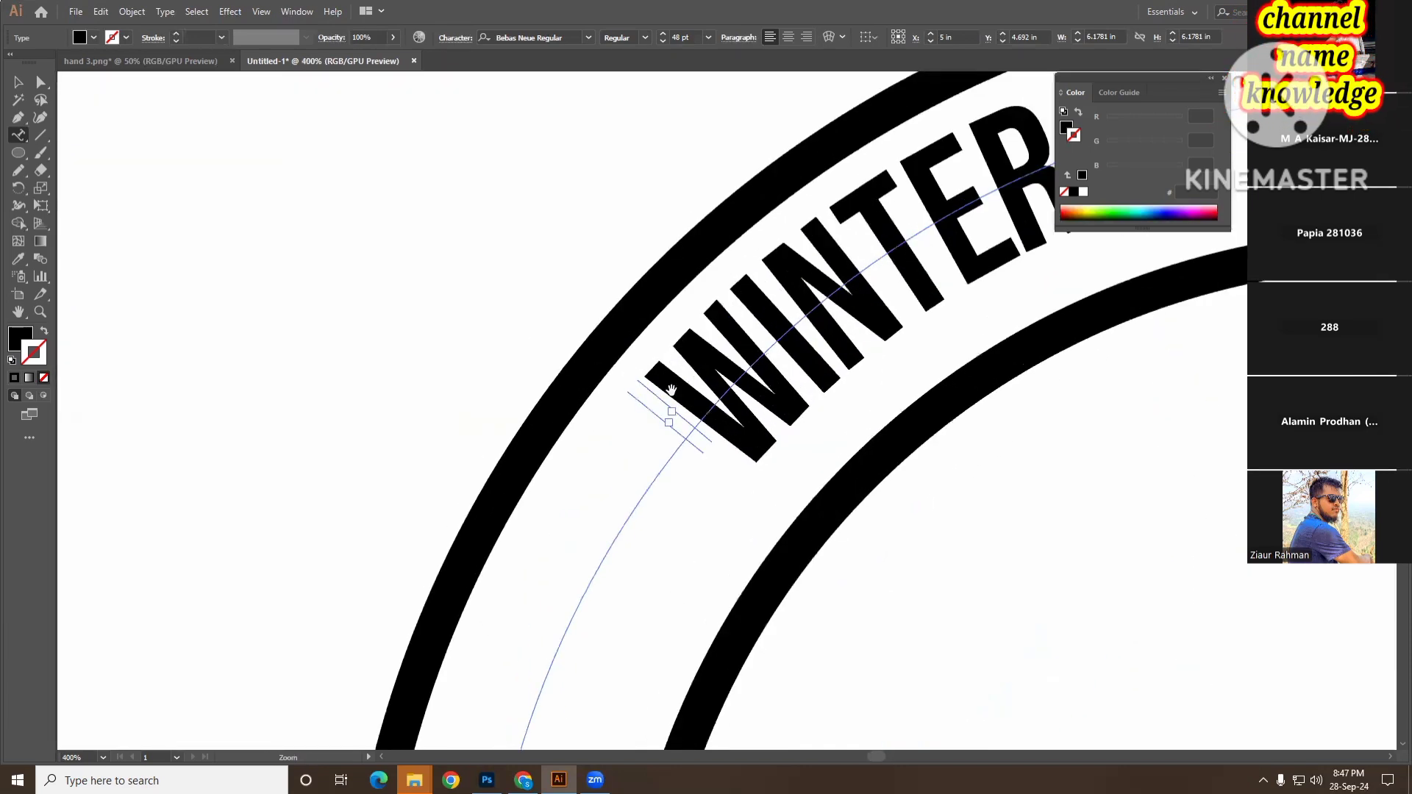
{"action": "left_click", "coordinate": [673, 386], "text": "ctrl"}
{"action": "scroll", "coordinate": [757, 429], "scroll_direction": "down", "scroll_amount": 2}
{"action": "scroll", "coordinate": [773, 331], "scroll_direction": "down", "scroll_amount": 1}
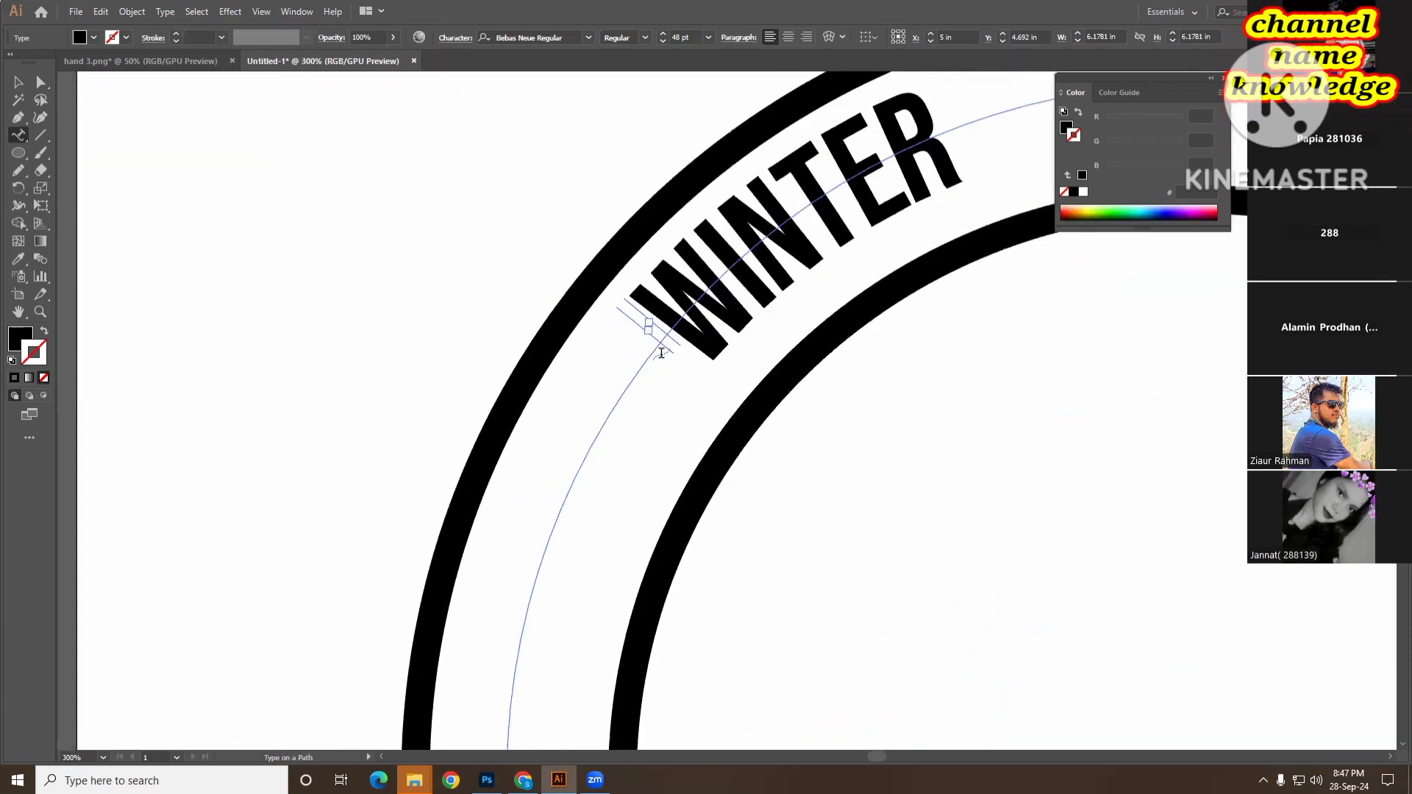
{"action": "scroll", "coordinate": [697, 319], "scroll_direction": "down", "scroll_amount": 1}
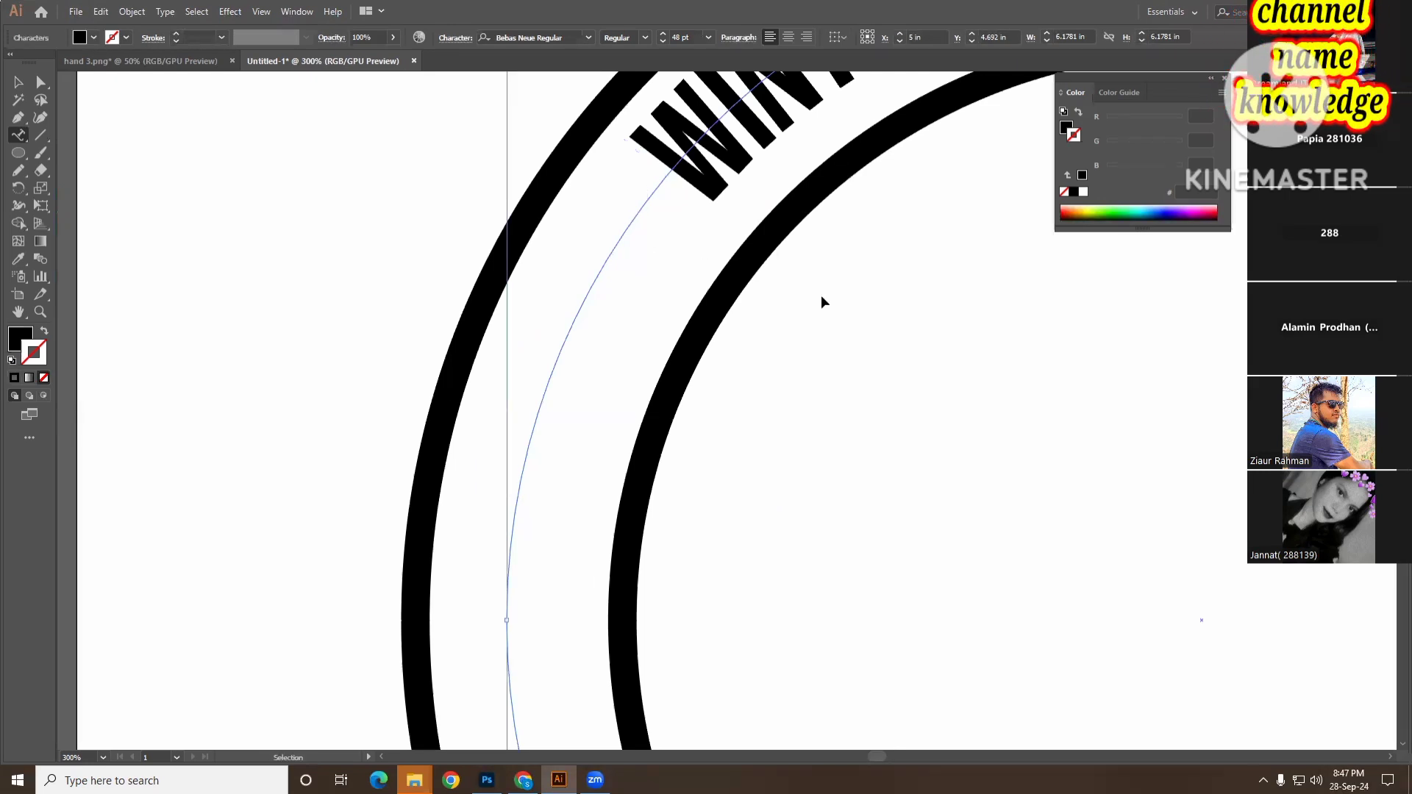
{"action": "key", "text": "ctrl+minus"}
{"action": "key", "text": "ctrl+minus"}
{"action": "key", "text": "ctrl+minus"}
{"action": "scroll", "coordinate": [717, 437], "scroll_direction": "down", "scroll_amount": 1}
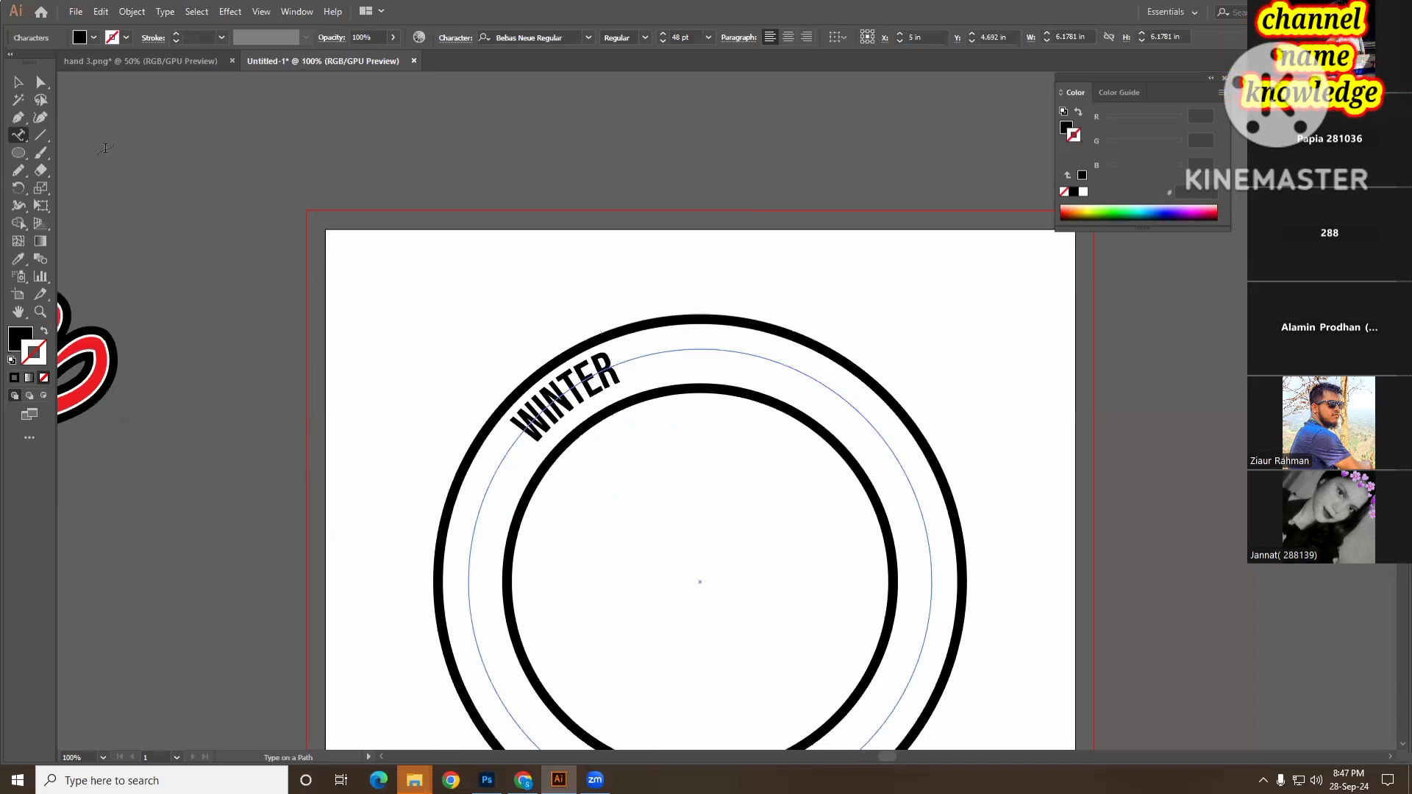
- Try to shift the end bracket of the WINTER text along its circular path
{"action": "key", "text": "Escape"}
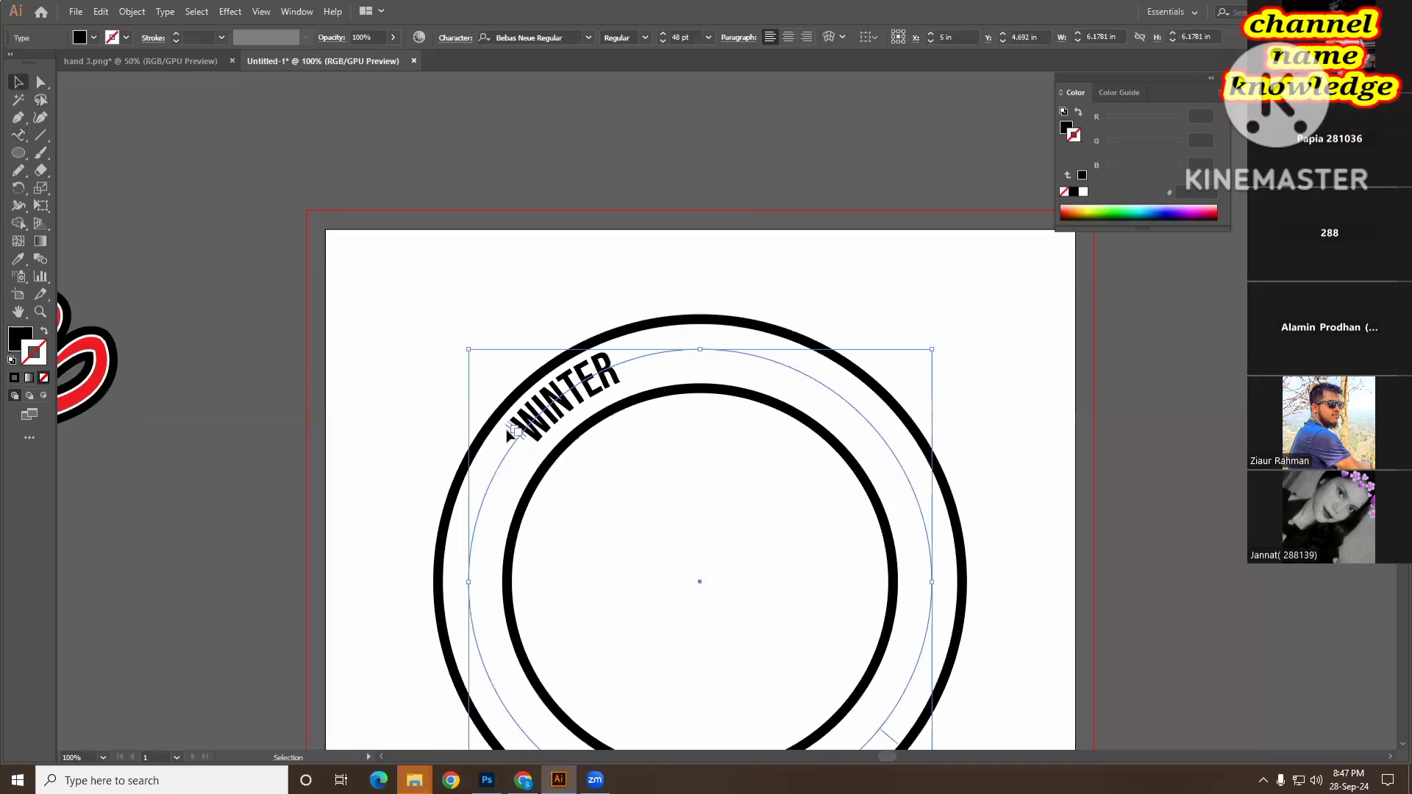
{"action": "double_click", "coordinate": [515, 434]}
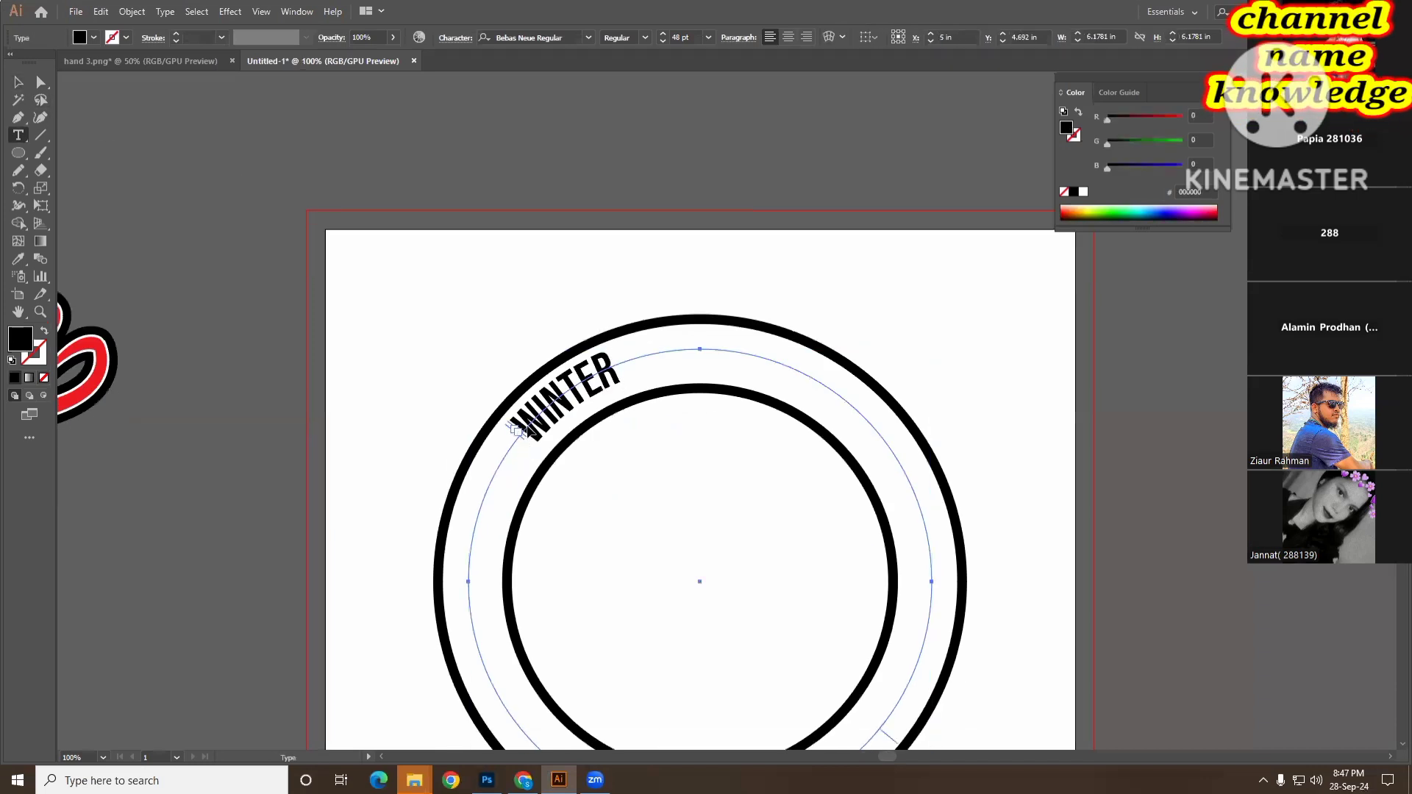
{"action": "left_click", "coordinate": [527, 430], "text": "ctrl"}
{"action": "left_click", "coordinate": [777, 462], "text": "ctrl"}
{"action": "left_click", "coordinate": [570, 309], "text": "ctrl"}
{"action": "left_click", "coordinate": [550, 301], "text": "ctrl"}
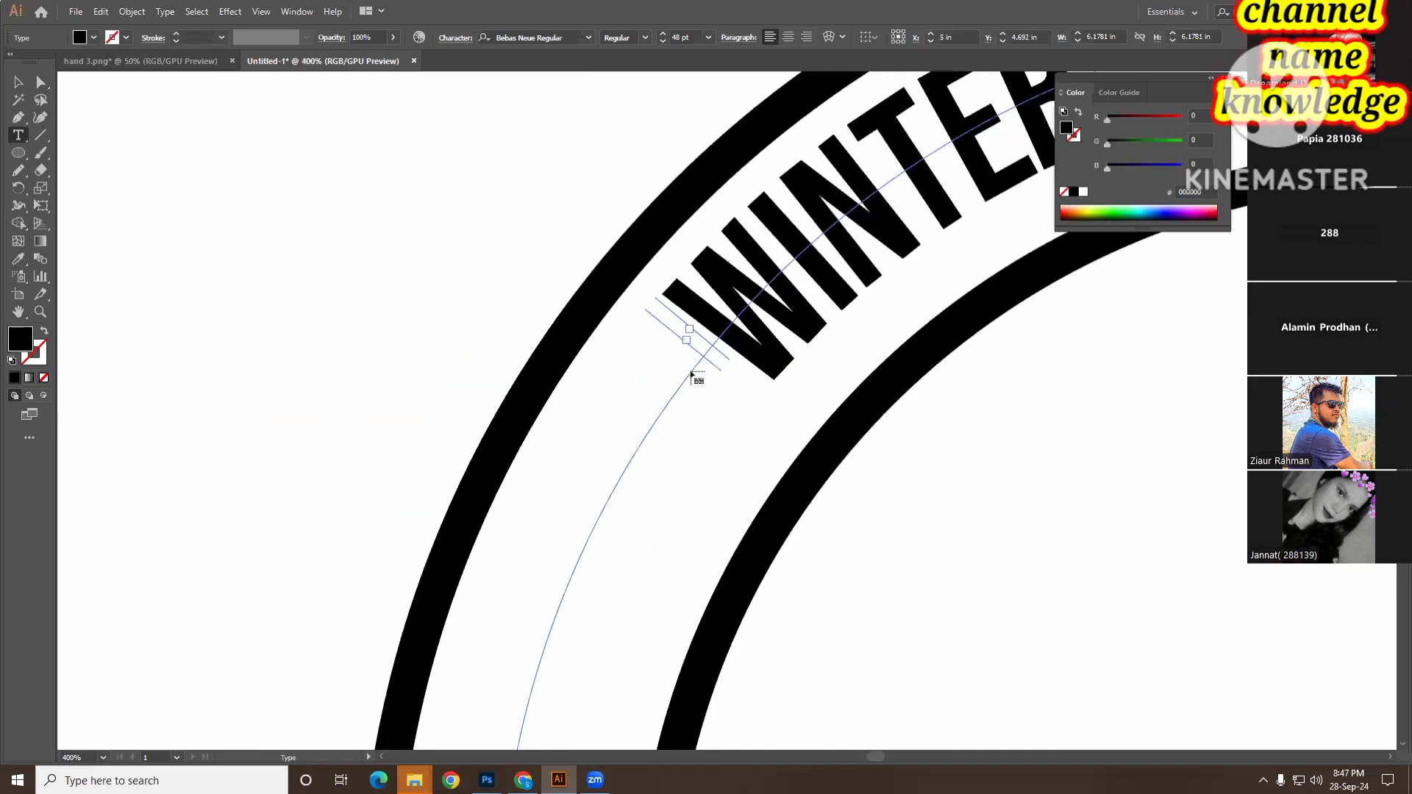
{"action": "left_click_drag", "start_coordinate": [704, 360], "coordinate": [700, 367]}
{"action": "key", "text": "Escape"}
{"action": "left_click", "coordinate": [656, 316]}
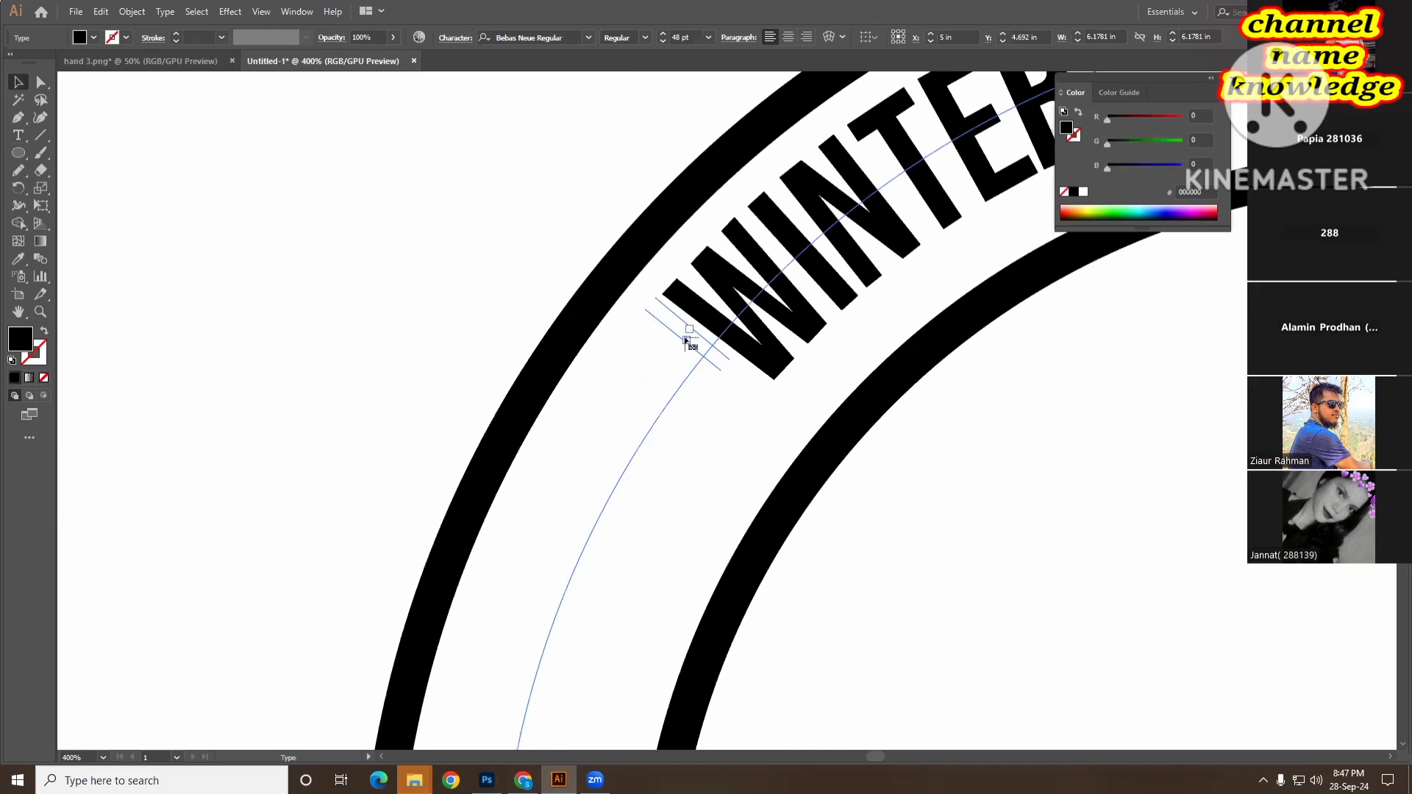
{"action": "left_click_drag", "start_coordinate": [687, 341], "coordinate": [673, 353]}
{"action": "left_click", "coordinate": [705, 357]}
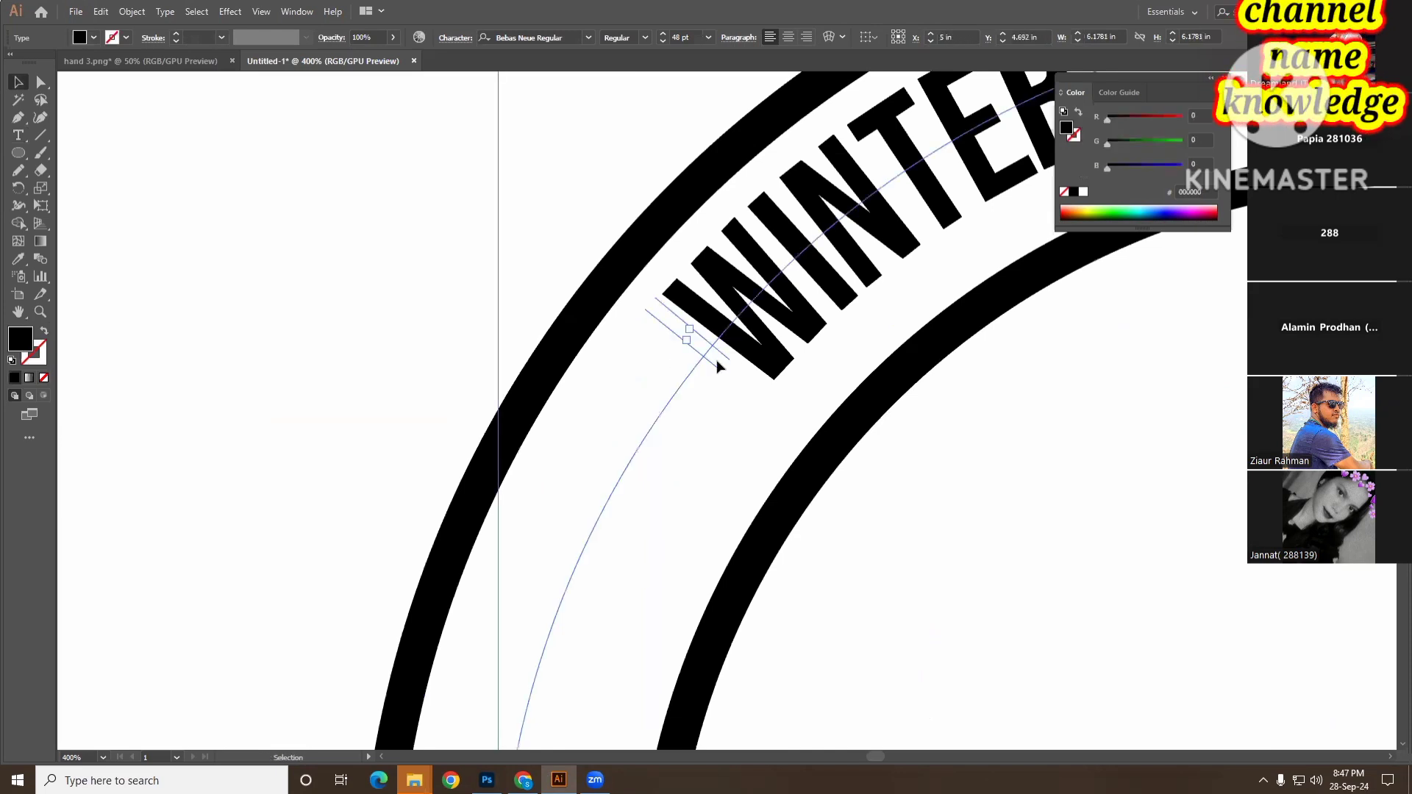
- Move the WINTER text's end bracket down along the path to just above the circle's left anchor point
{"action": "left_click", "coordinate": [40, 84]}
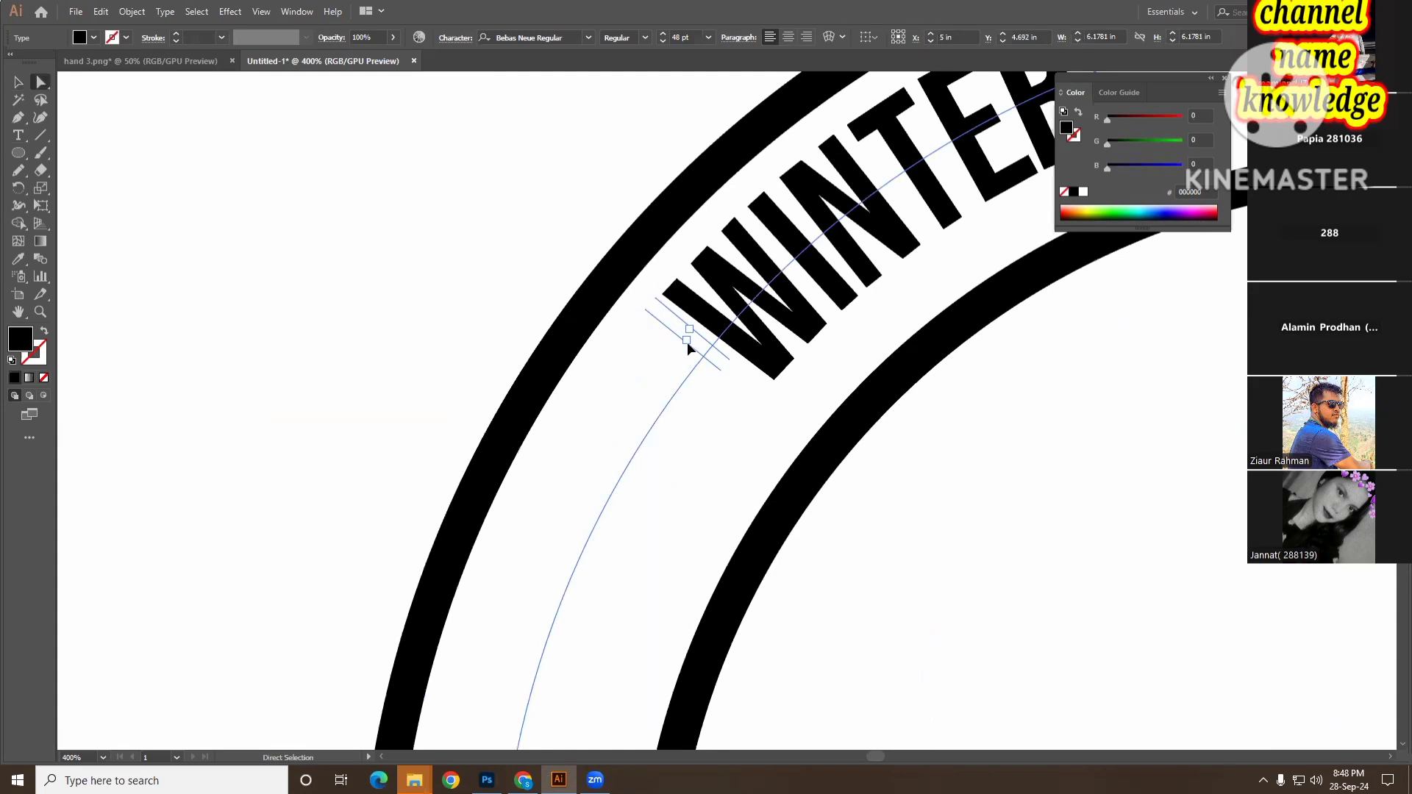
{"action": "left_click_drag", "start_coordinate": [687, 342], "coordinate": [622, 561]}
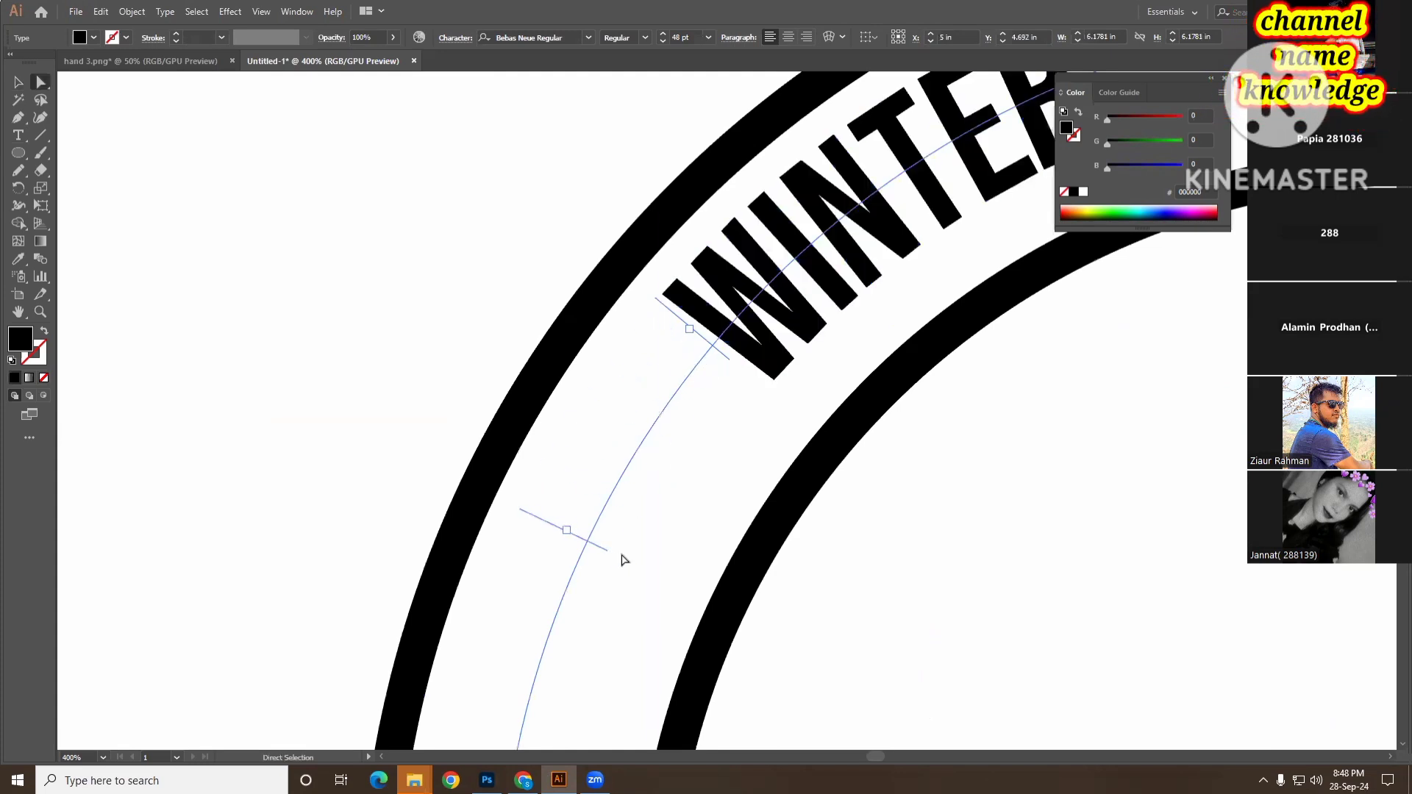
{"action": "scroll", "coordinate": [632, 552], "scroll_direction": "down", "scroll_amount": 10}
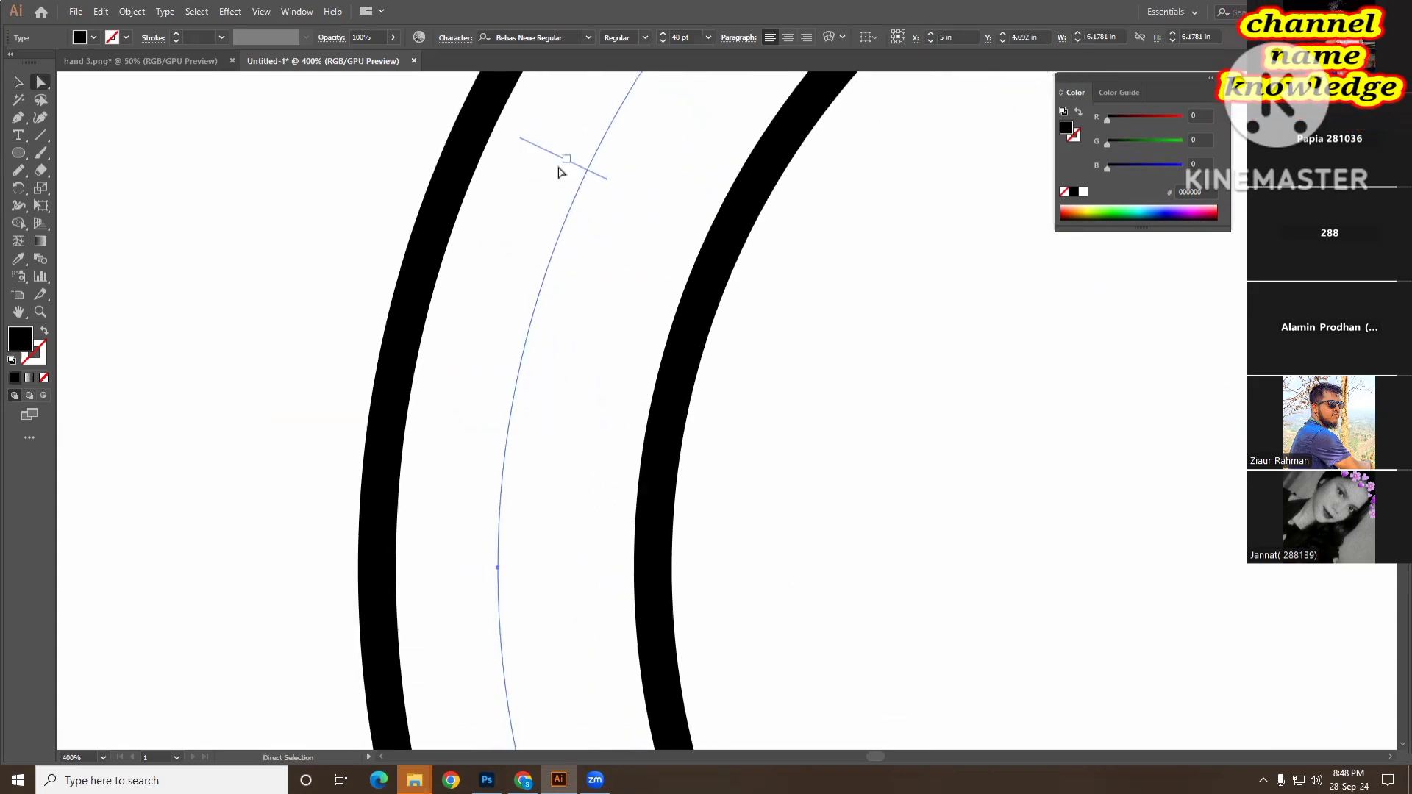
{"action": "left_click_drag", "start_coordinate": [572, 165], "coordinate": [537, 567]}
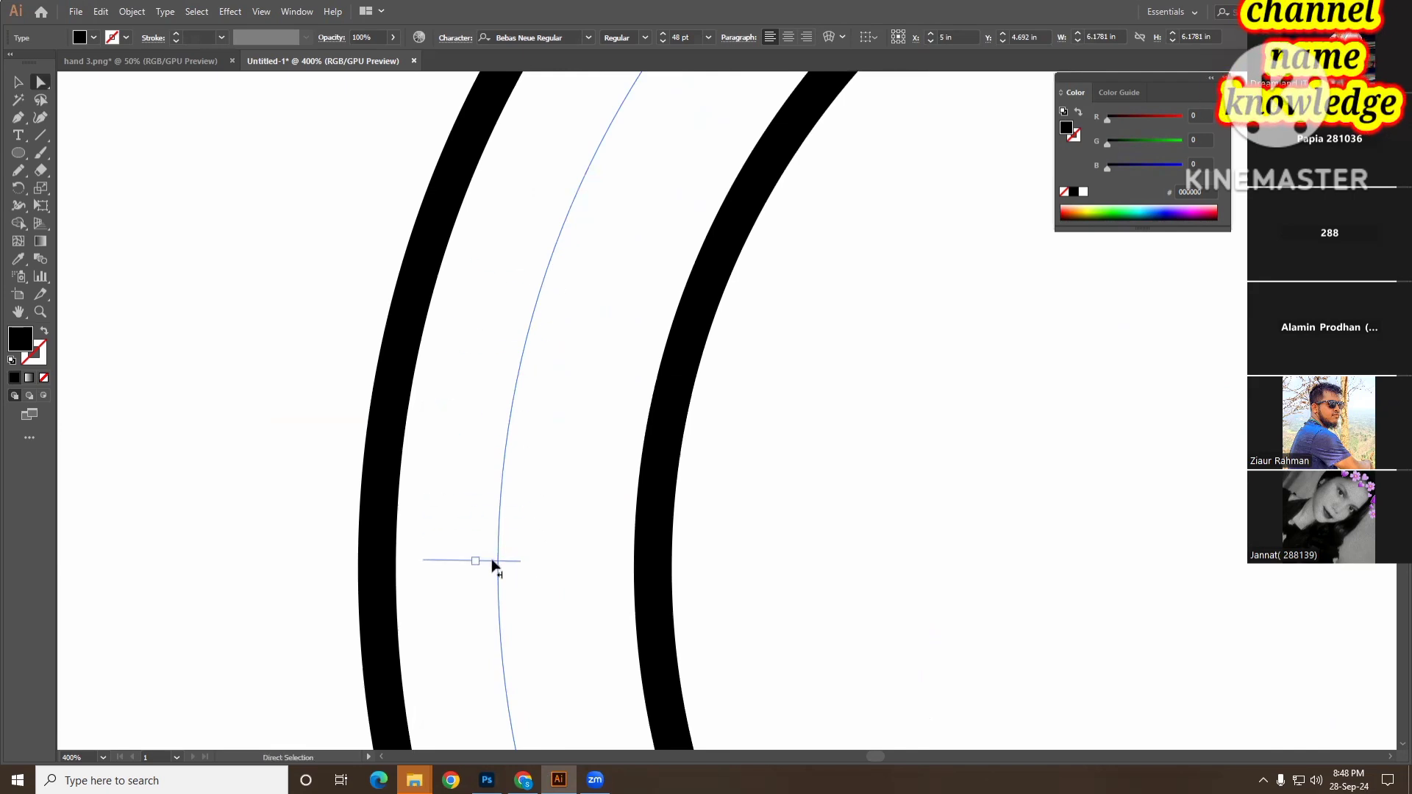
{"action": "key", "text": "t"}
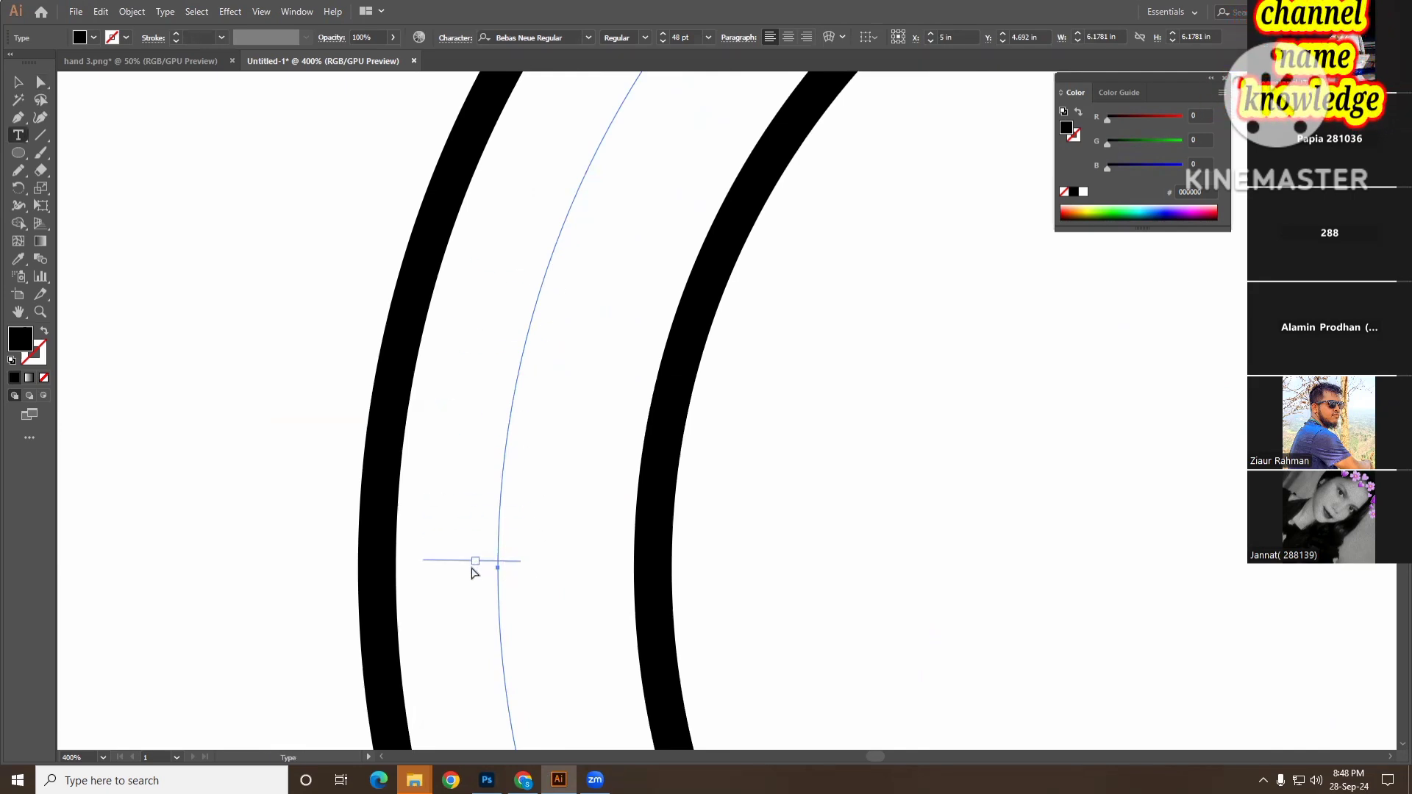
{"action": "left_click", "coordinate": [473, 564]}
{"action": "left_click", "coordinate": [475, 568]}
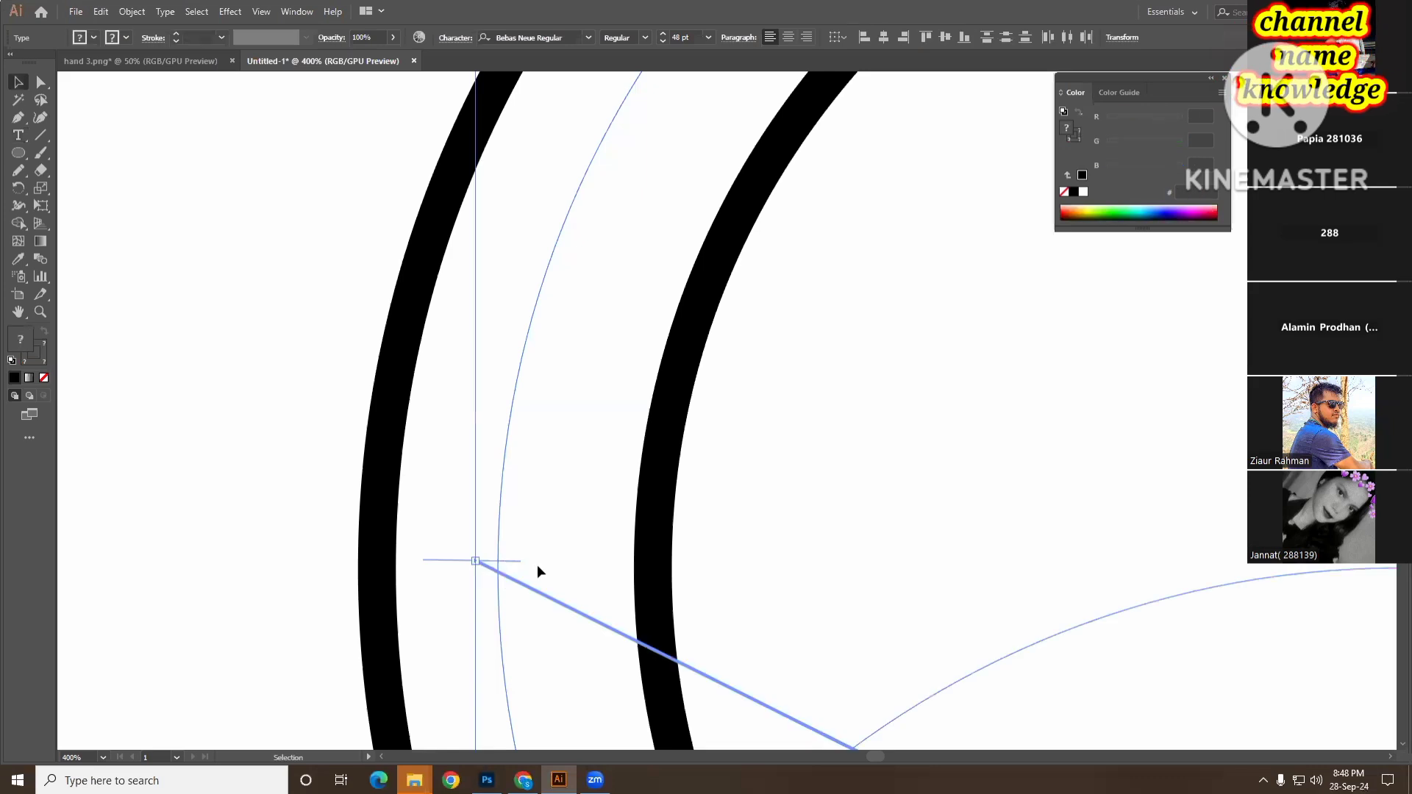
{"action": "key", "text": "ctrl+z"}
{"action": "key", "text": "t"}
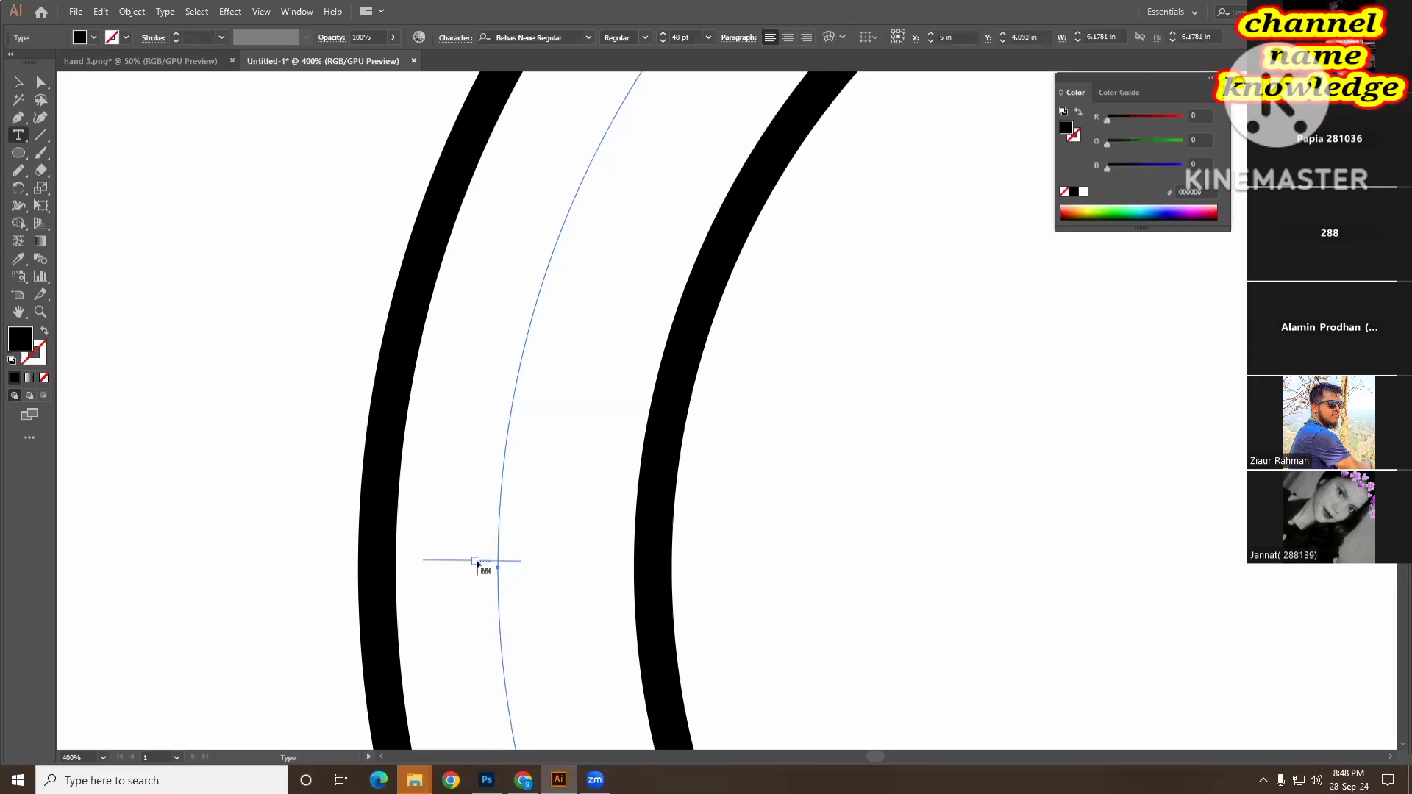
{"action": "left_click_drag", "start_coordinate": [476, 564], "coordinate": [481, 557]}
{"action": "key", "text": "ctrl+z"}
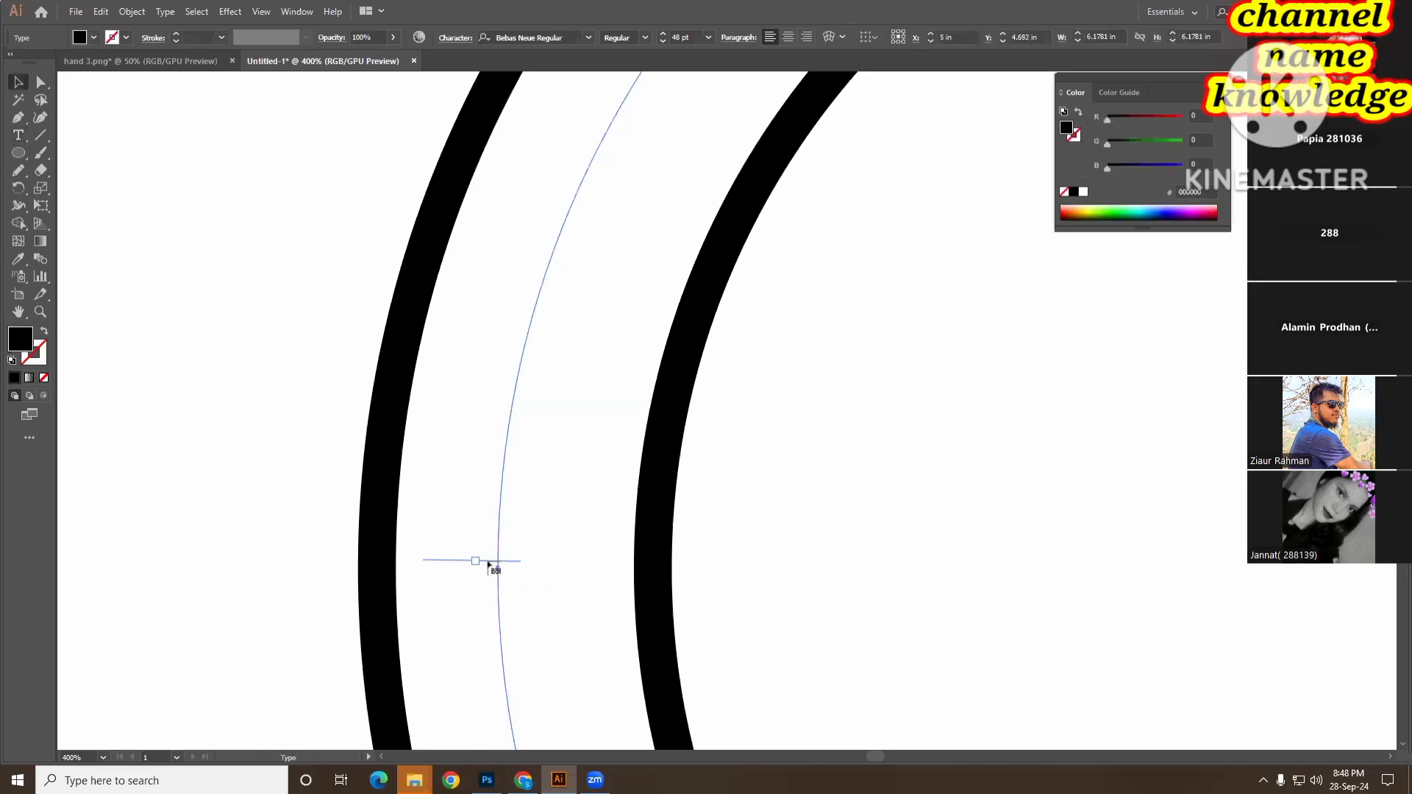
{"action": "left_click", "coordinate": [40, 82]}
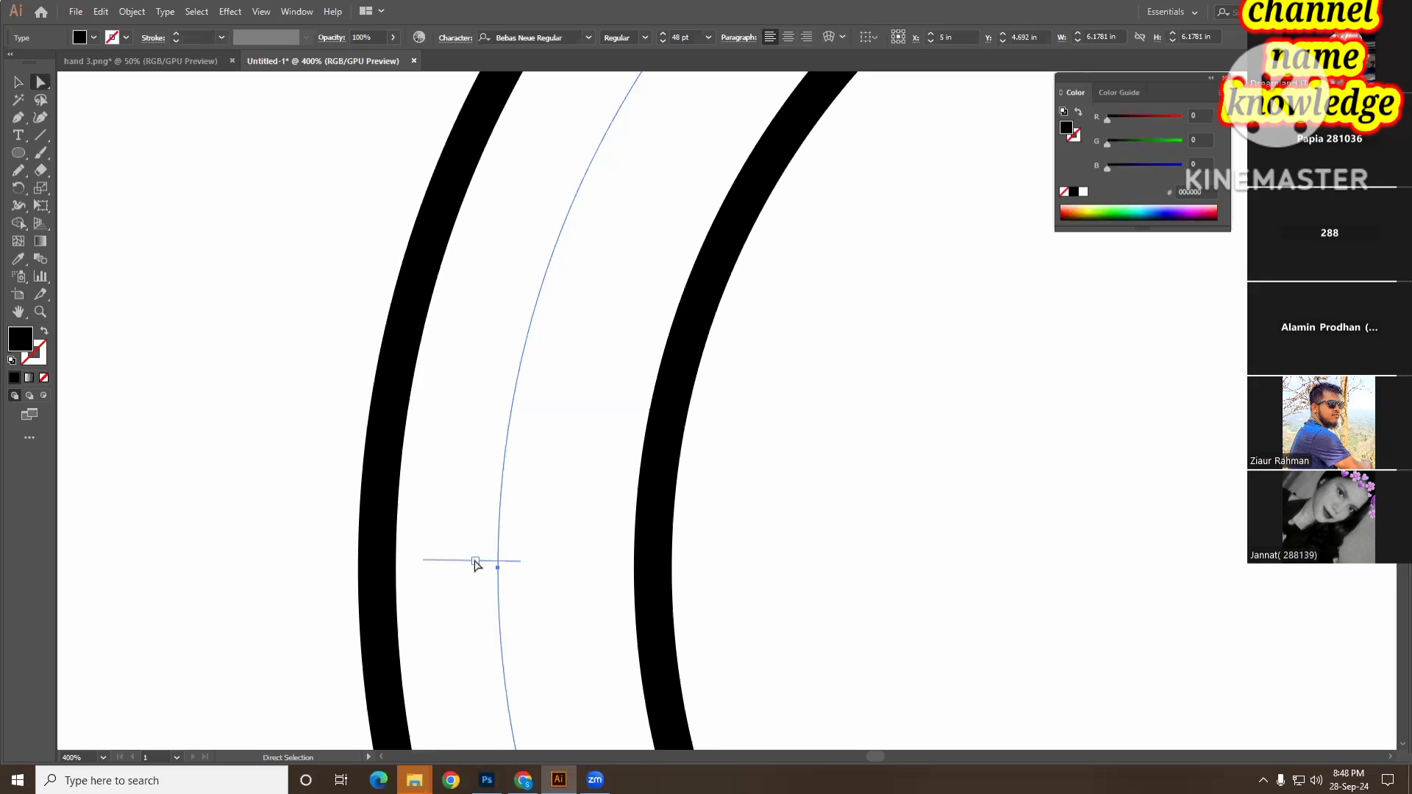
{"action": "key", "text": "t"}
{"action": "left_click_drag", "start_coordinate": [474, 562], "coordinate": [473, 563]}
{"action": "key", "text": "ctrl+z"}
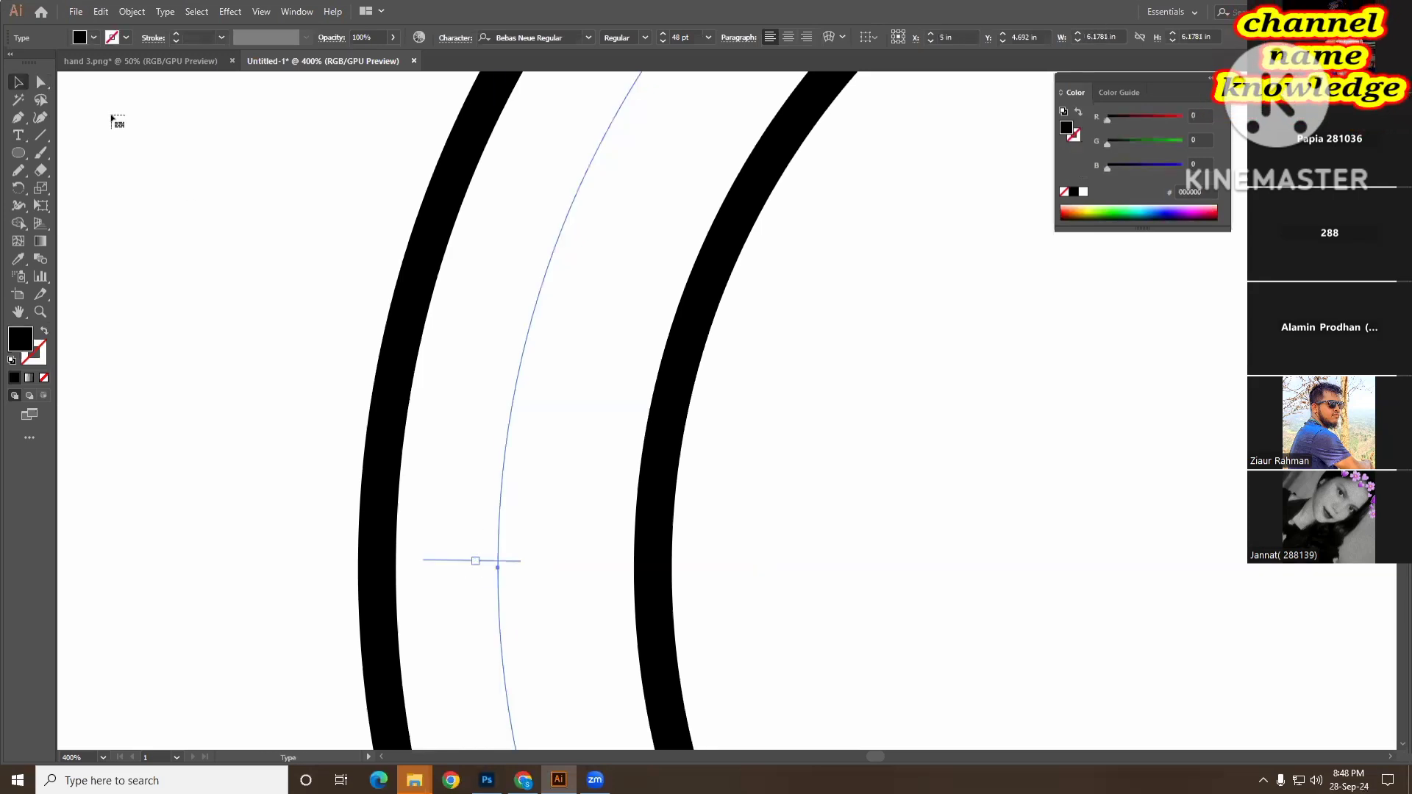
- Nudge the WINTER text's end bracket exactly onto the circle's left anchor point
{"action": "left_click", "coordinate": [42, 82]}
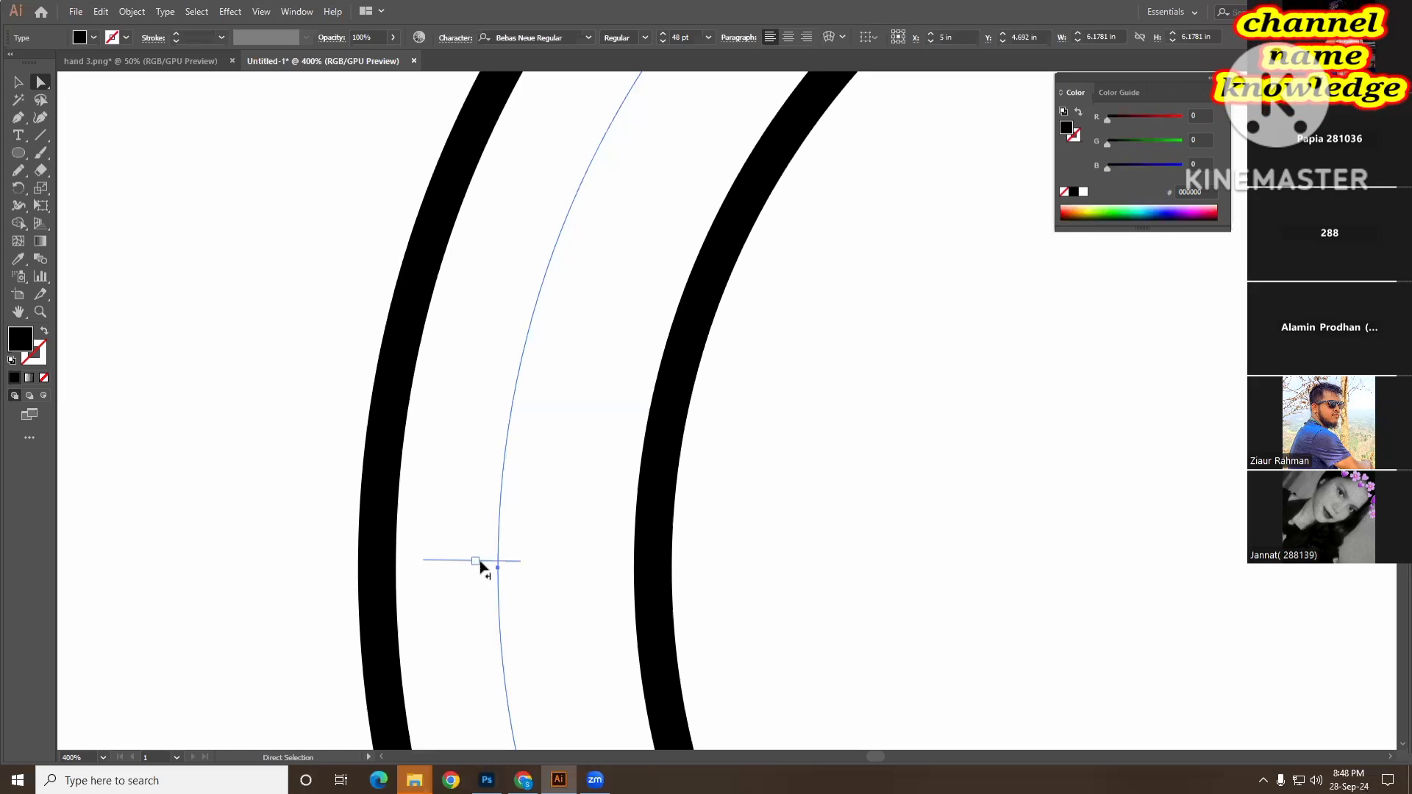
{"action": "left_click_drag", "start_coordinate": [479, 561], "coordinate": [481, 568]}
{"action": "key", "text": "z"}
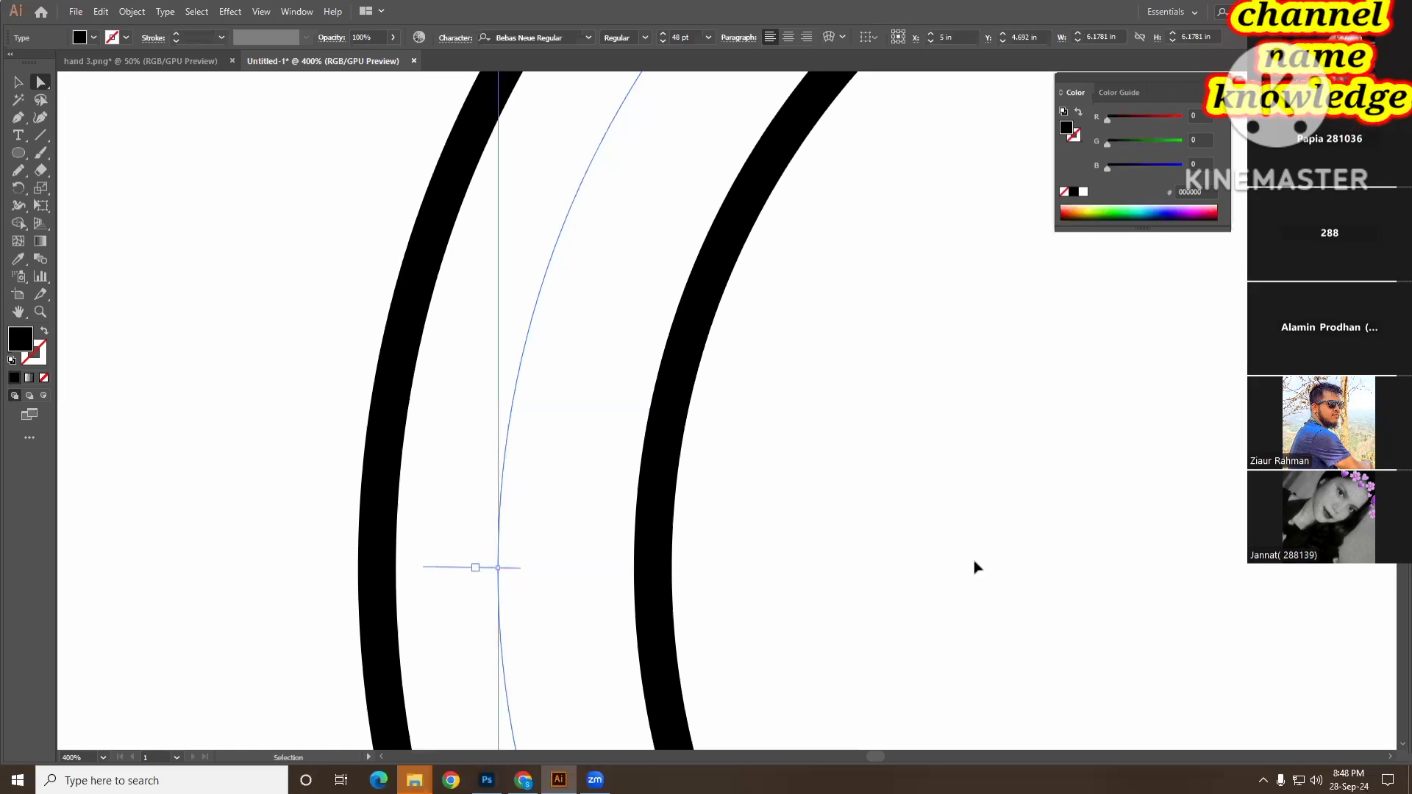
{"action": "left_click", "coordinate": [895, 491], "text": "alt"}
{"action": "left_click", "coordinate": [857, 489], "text": "alt"}
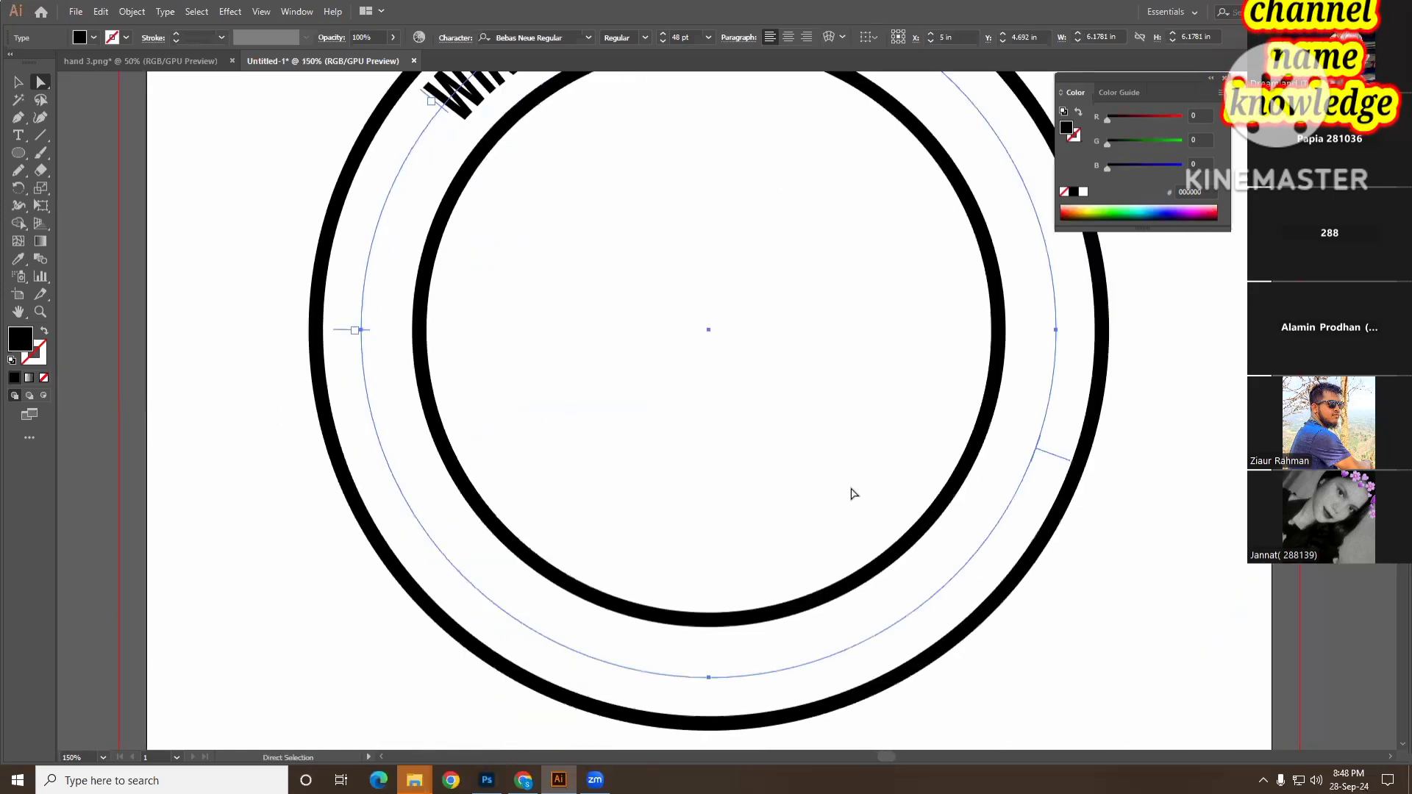
- Move the WINTER text's start bracket along the path so the word sits centred at the top of the ring
{"action": "scroll", "coordinate": [854, 489], "scroll_direction": "up", "scroll_amount": 2}
{"action": "key", "text": "a"}
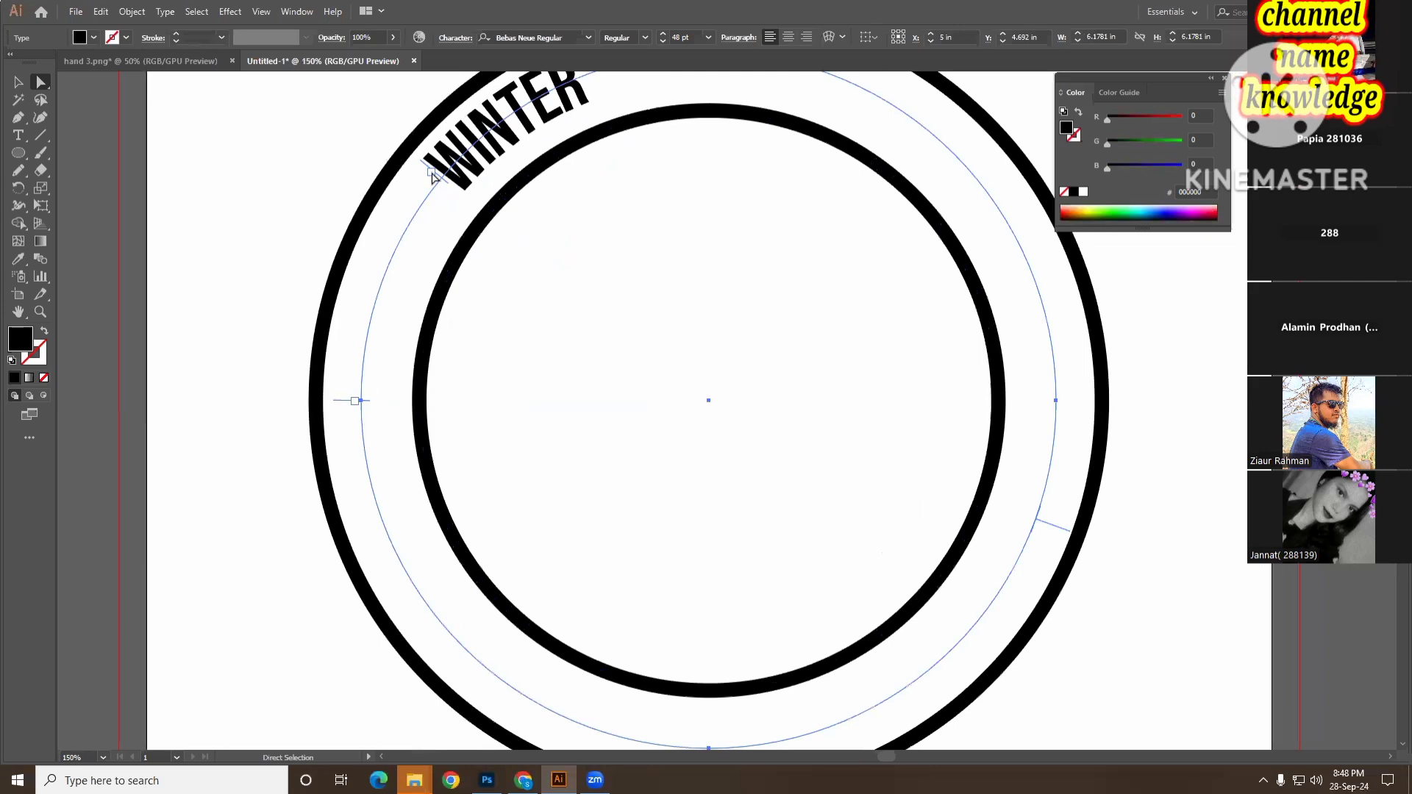
{"action": "key", "text": "t"}
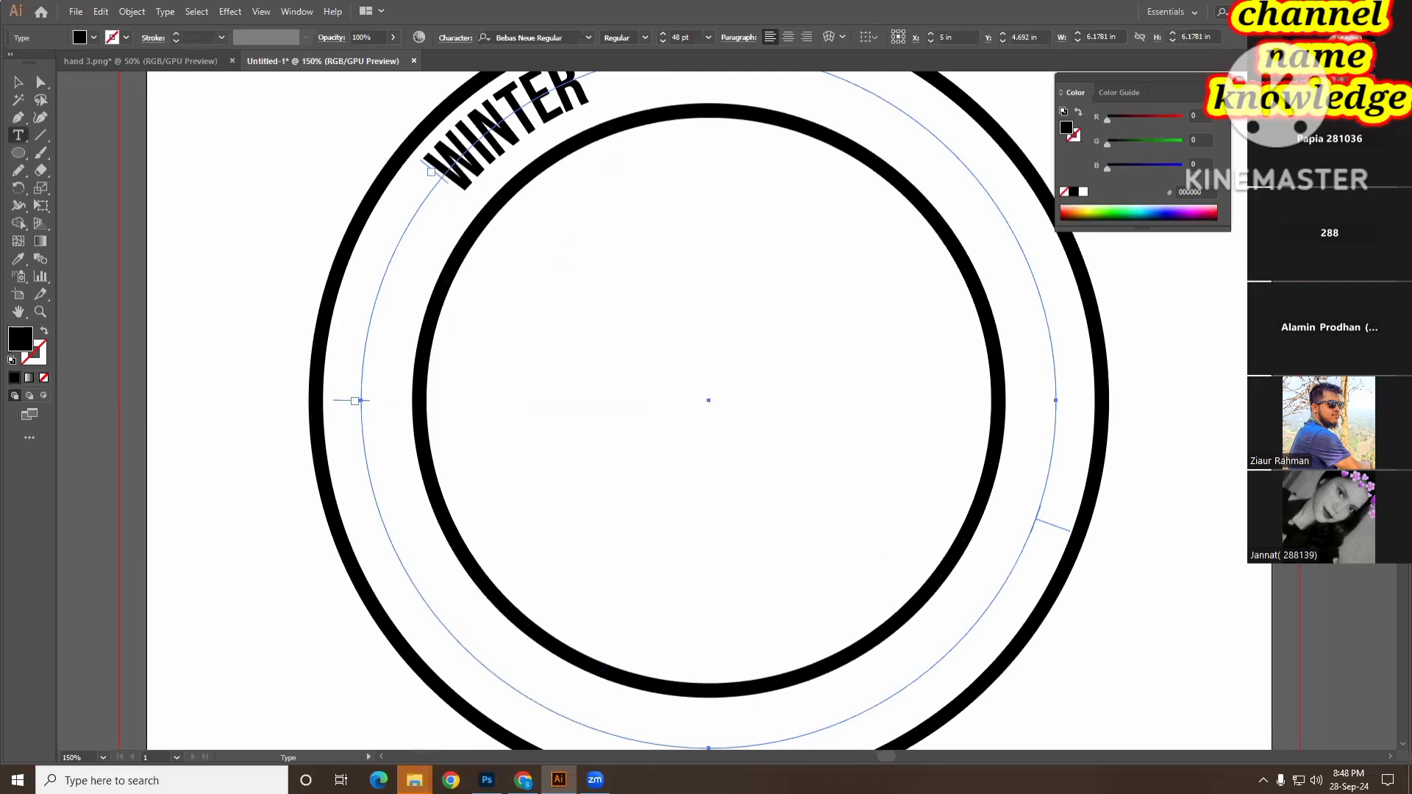
{"action": "left_click", "coordinate": [42, 81]}
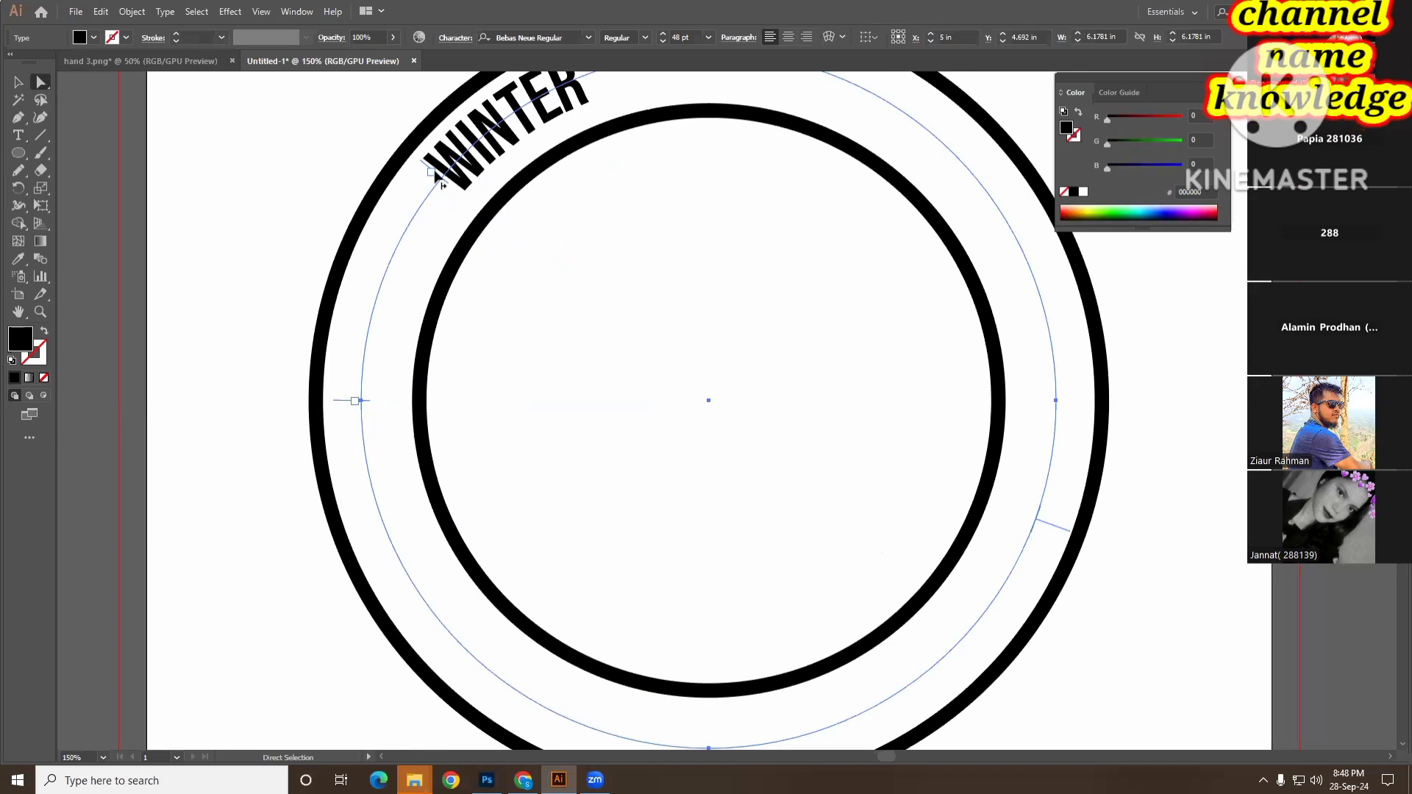
{"action": "left_click_drag", "start_coordinate": [440, 176], "coordinate": [636, 113]}
{"action": "scroll", "coordinate": [904, 327], "scroll_direction": "up", "scroll_amount": 2}
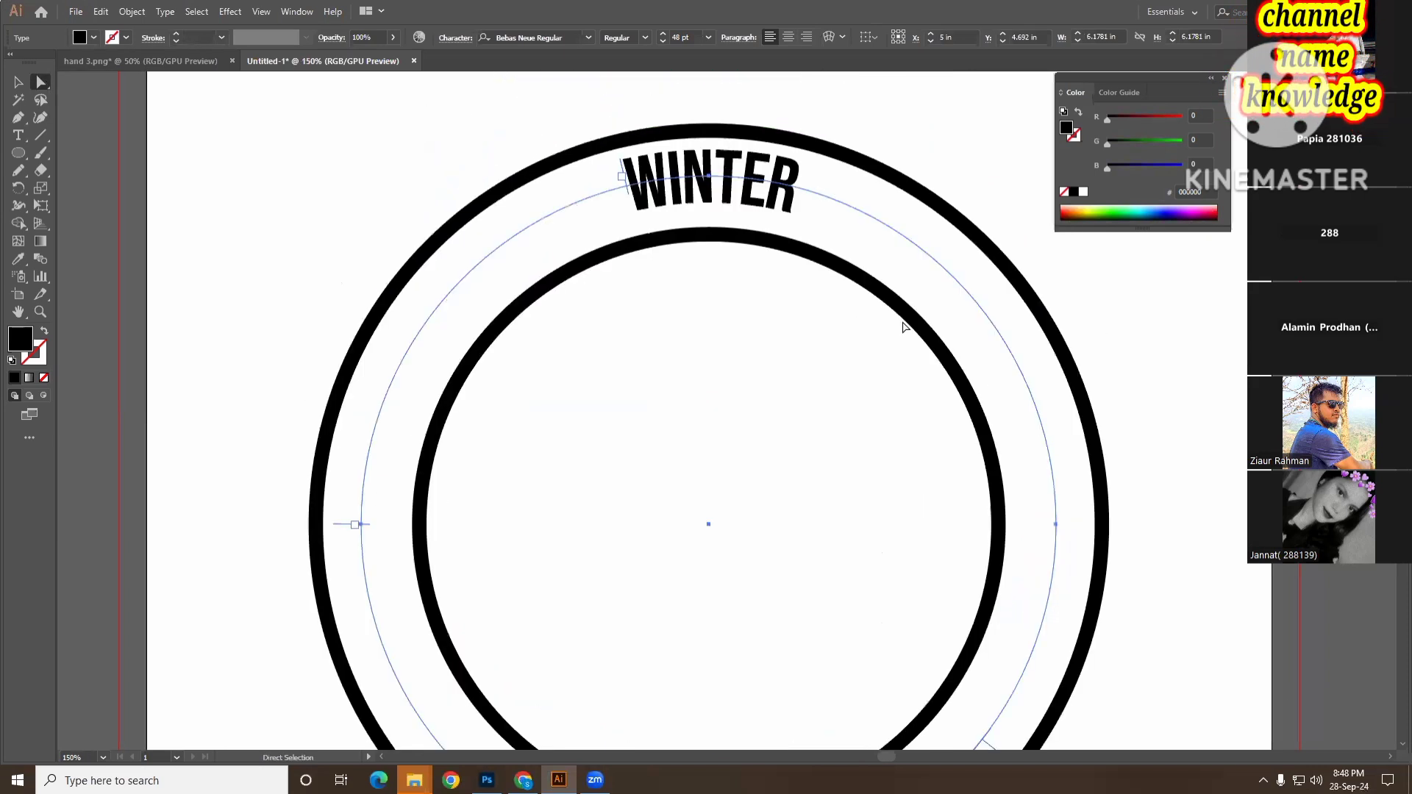
{"action": "scroll", "coordinate": [904, 326], "scroll_direction": "up", "scroll_amount": 2}
- Rotate the WINTER path text slightly anticlockwise about its centre
{"action": "key", "text": "t"}
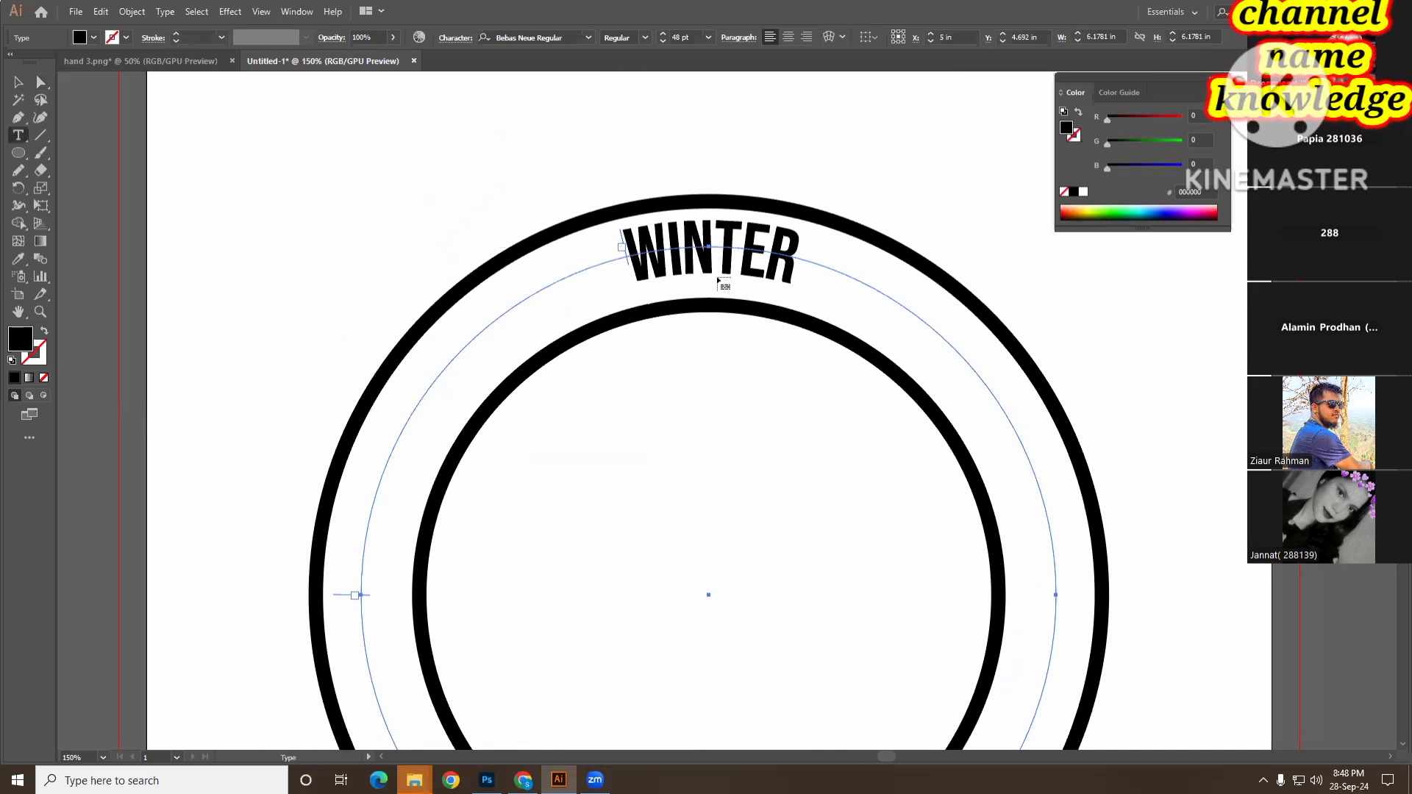
{"action": "key", "text": "Escape"}
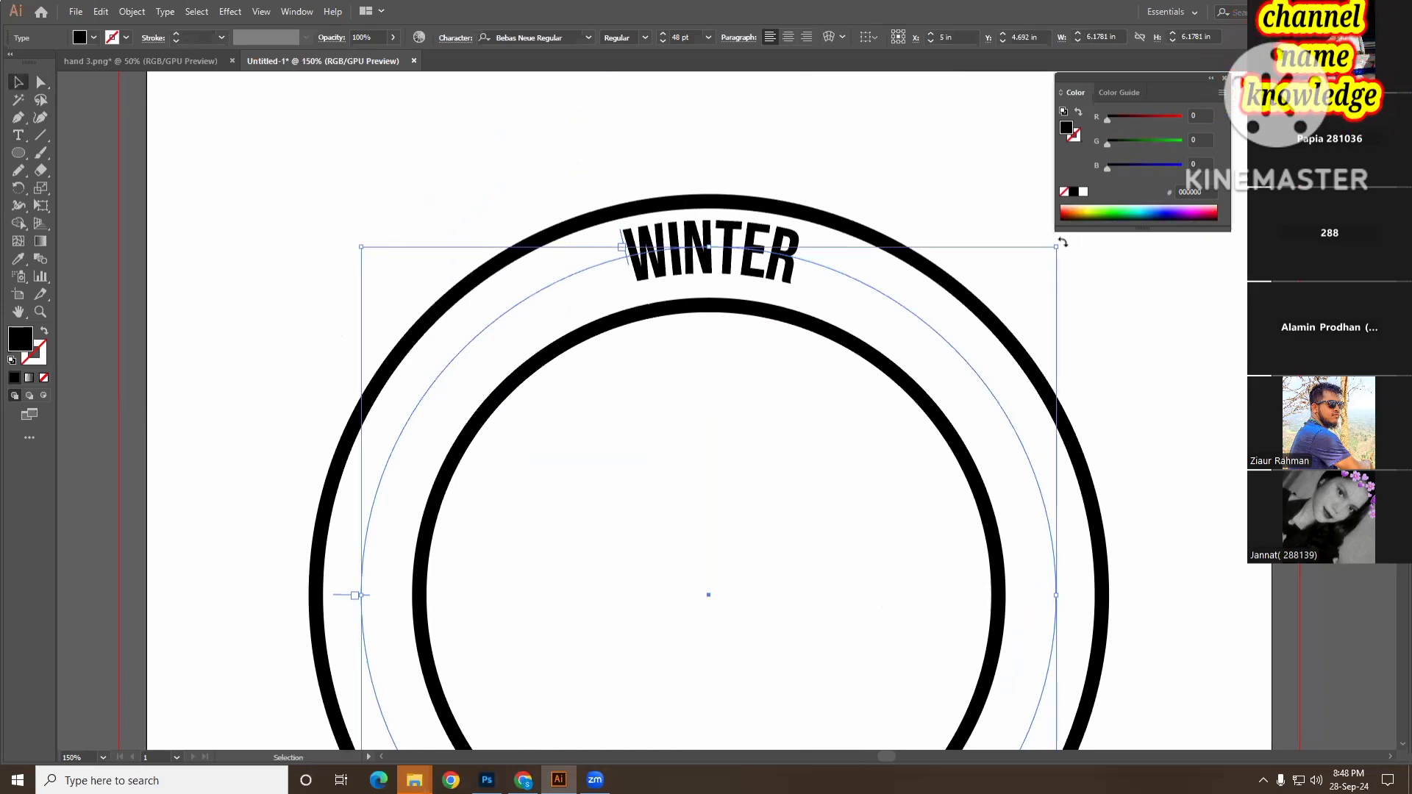
{"action": "left_click_drag", "start_coordinate": [1062, 242], "coordinate": [994, 234]}
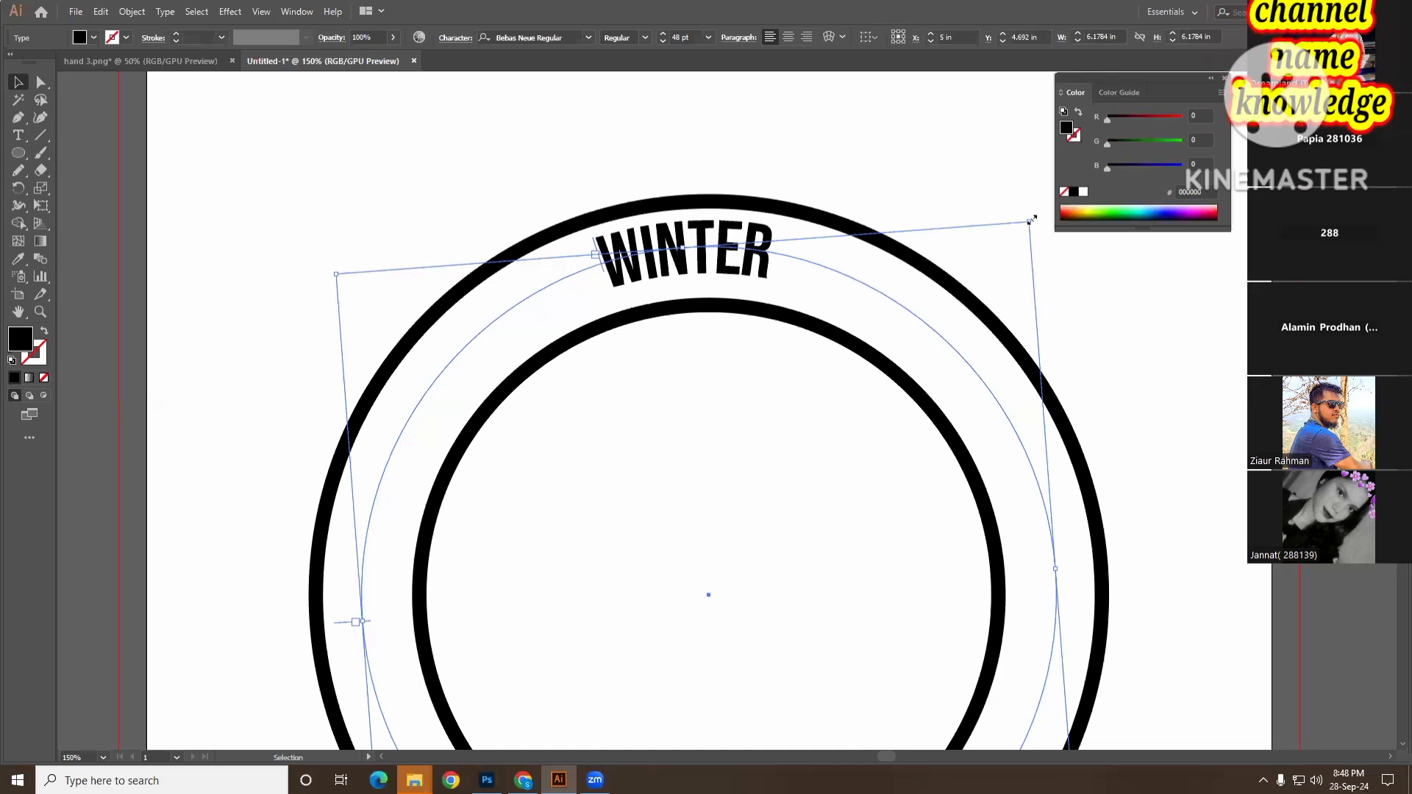
{"action": "left_click_drag", "start_coordinate": [1030, 215], "coordinate": [1031, 218]}
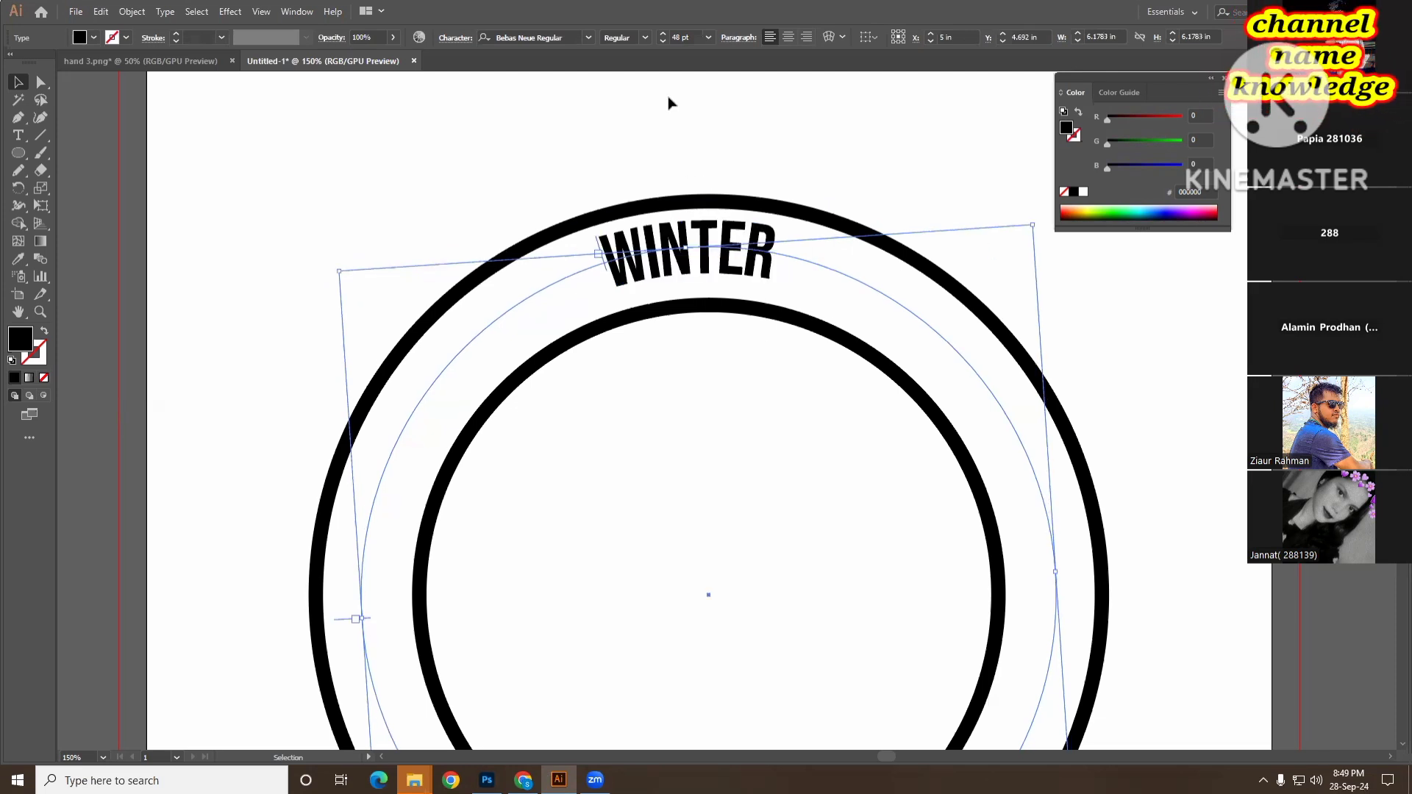
- Set the tracking of the WINTER text to 69
{"action": "left_click", "coordinate": [457, 38]}
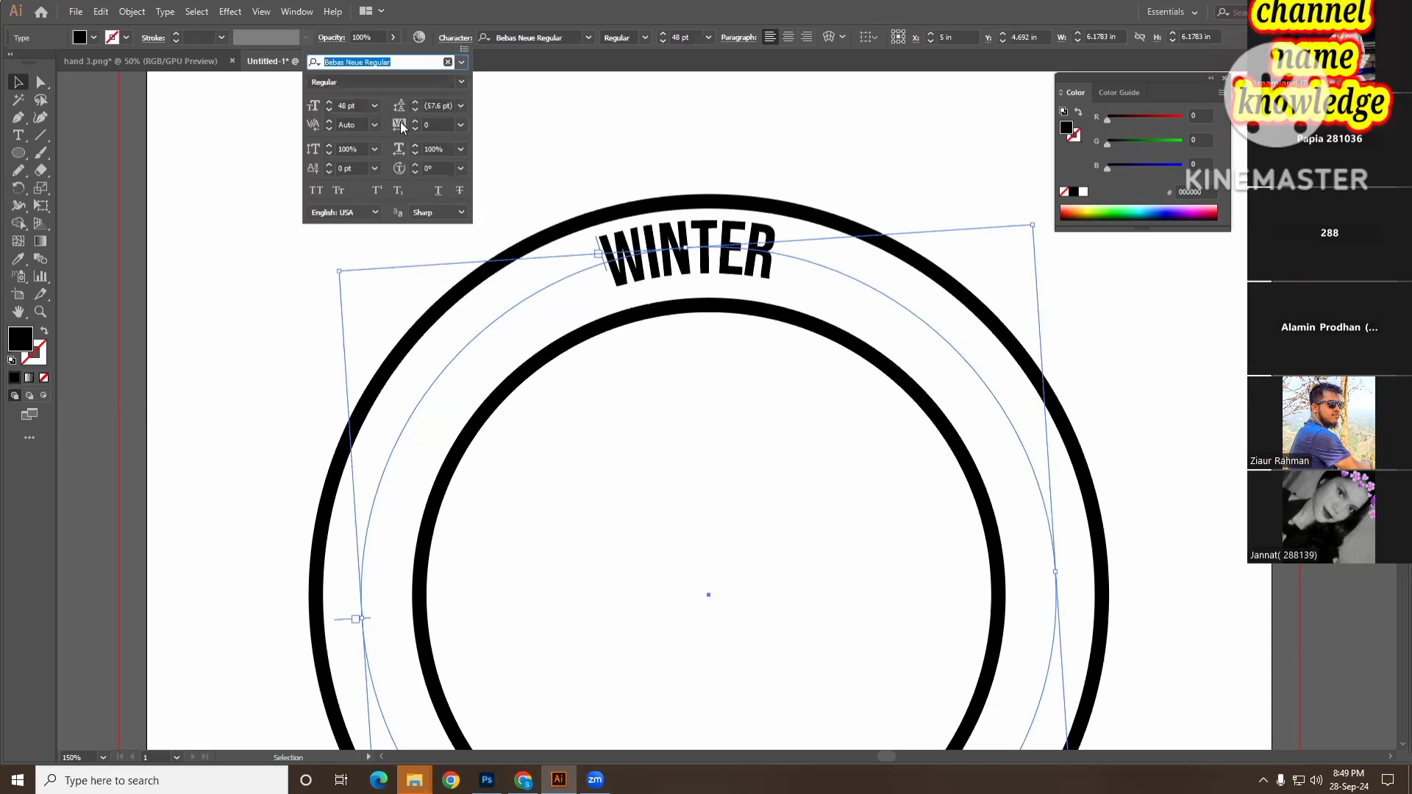
{"action": "left_click", "coordinate": [414, 121]}
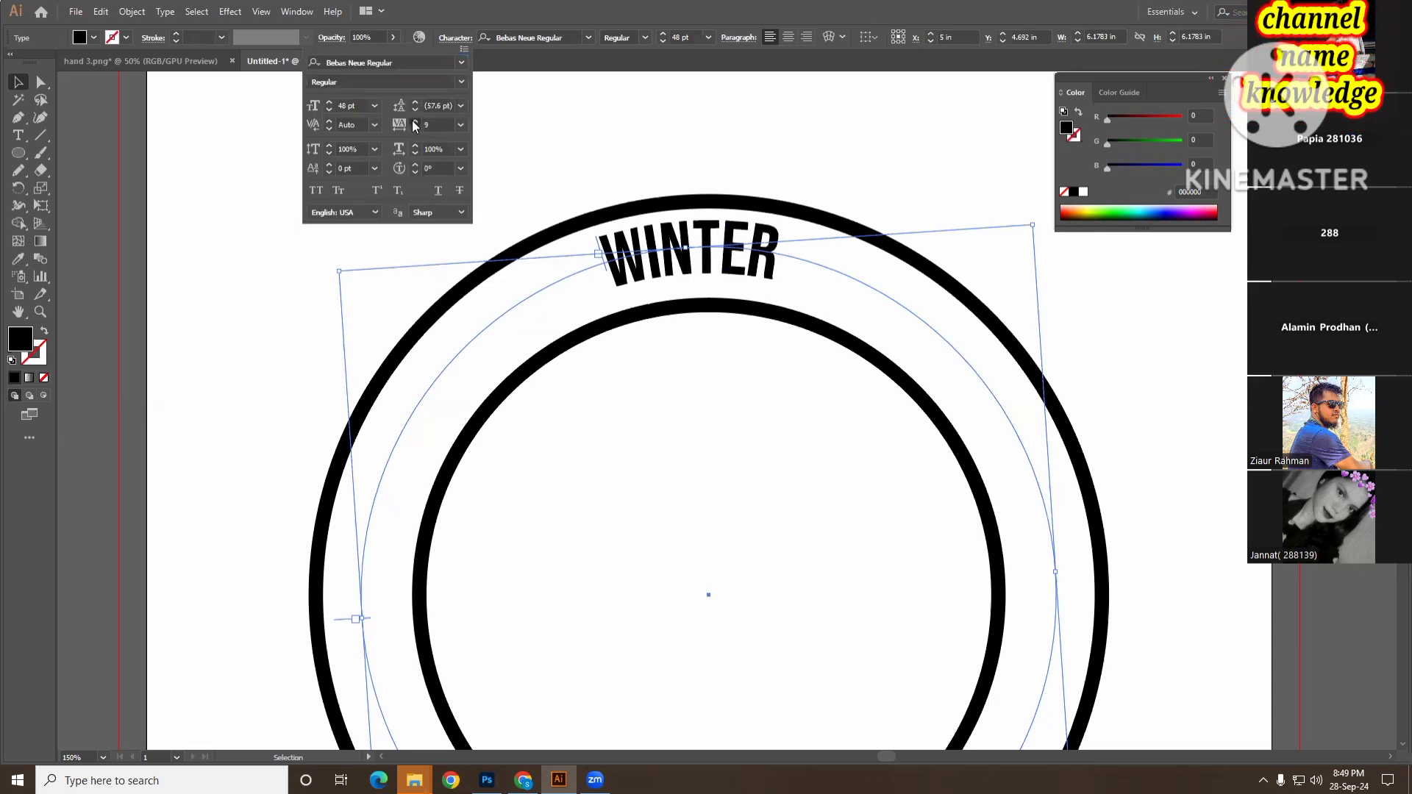
{"action": "left_click_drag", "start_coordinate": [411, 121], "coordinate": [412, 120]}
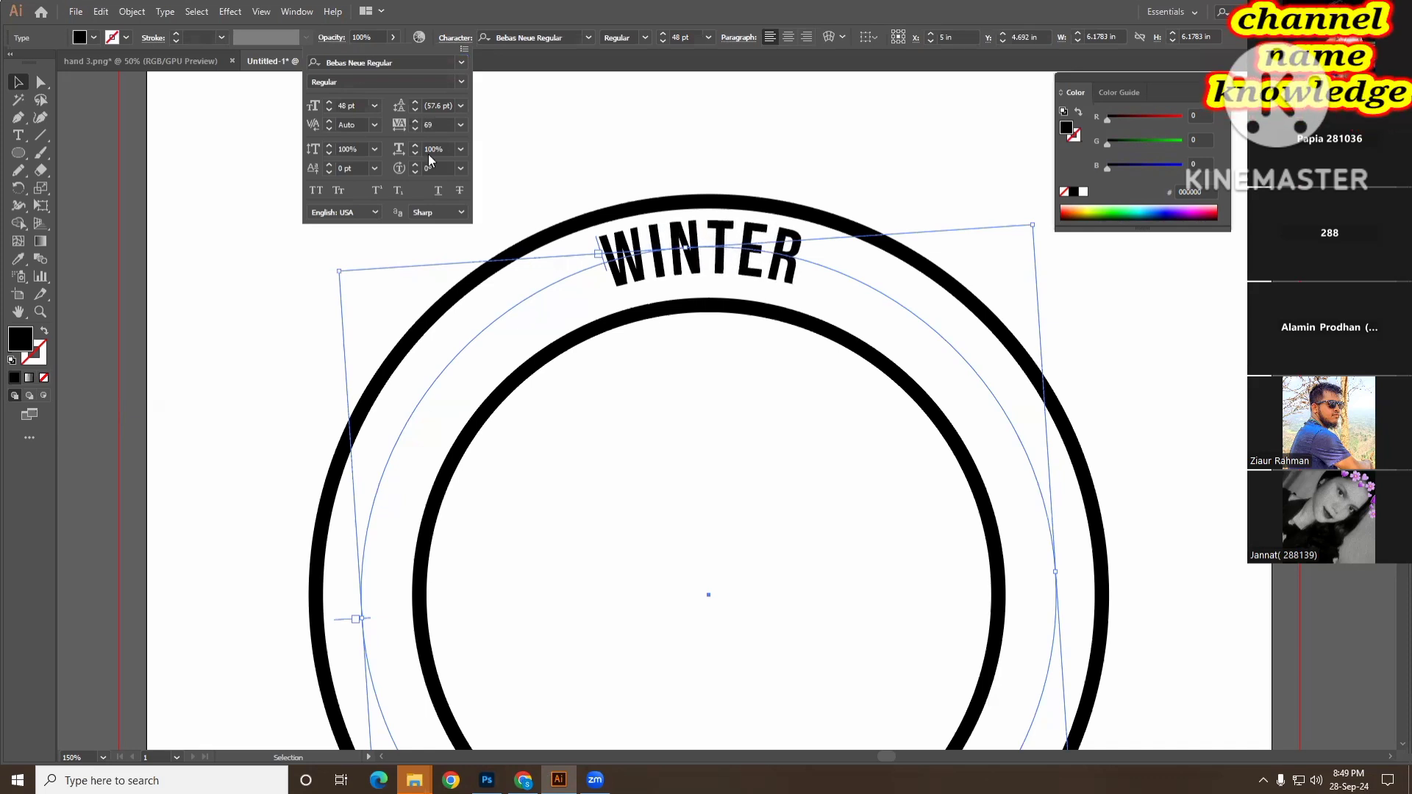
- Add VACTION after WINTER on the circular path so the text reads WINTER VACTION
{"action": "left_click", "coordinate": [20, 135]}
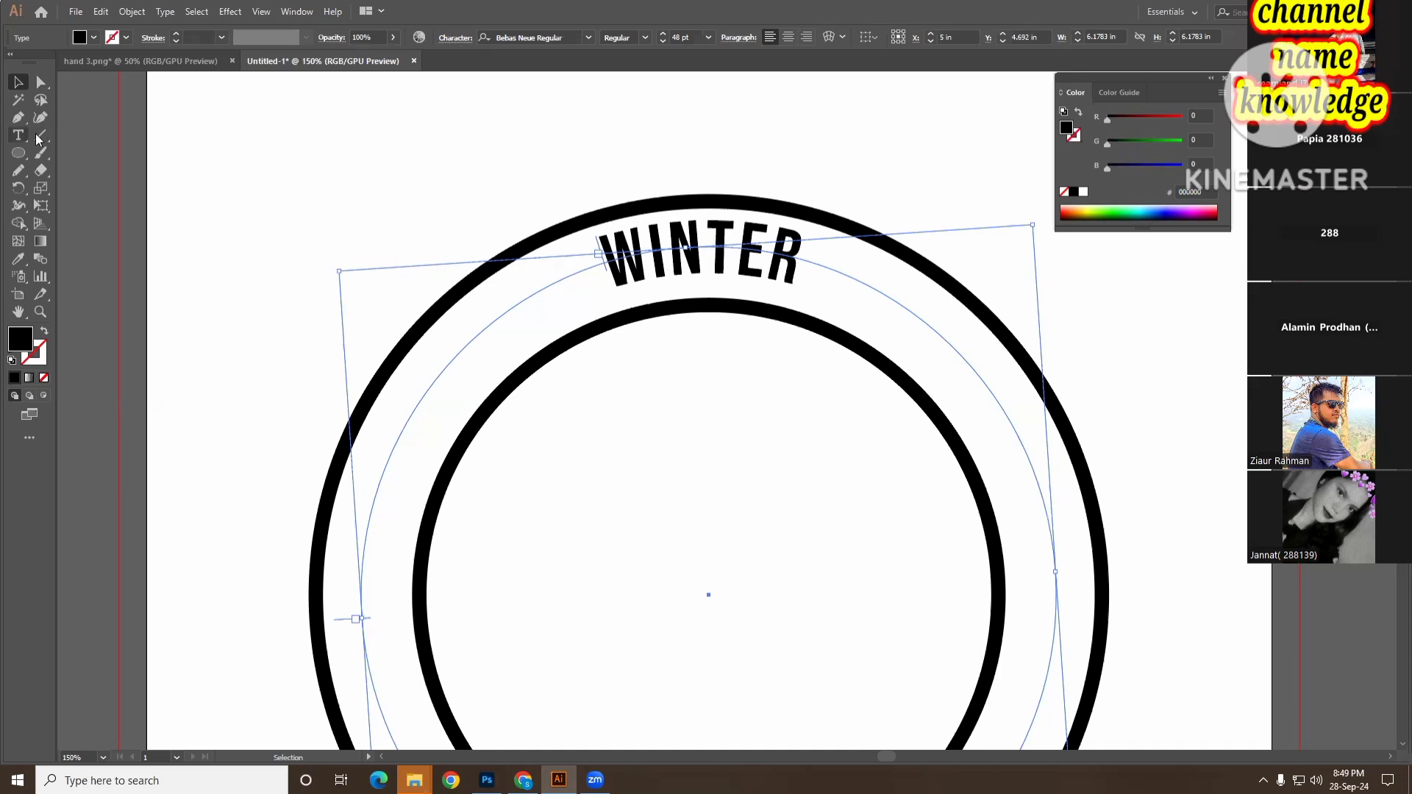
{"action": "left_click_drag", "start_coordinate": [36, 140], "coordinate": [73, 169]}
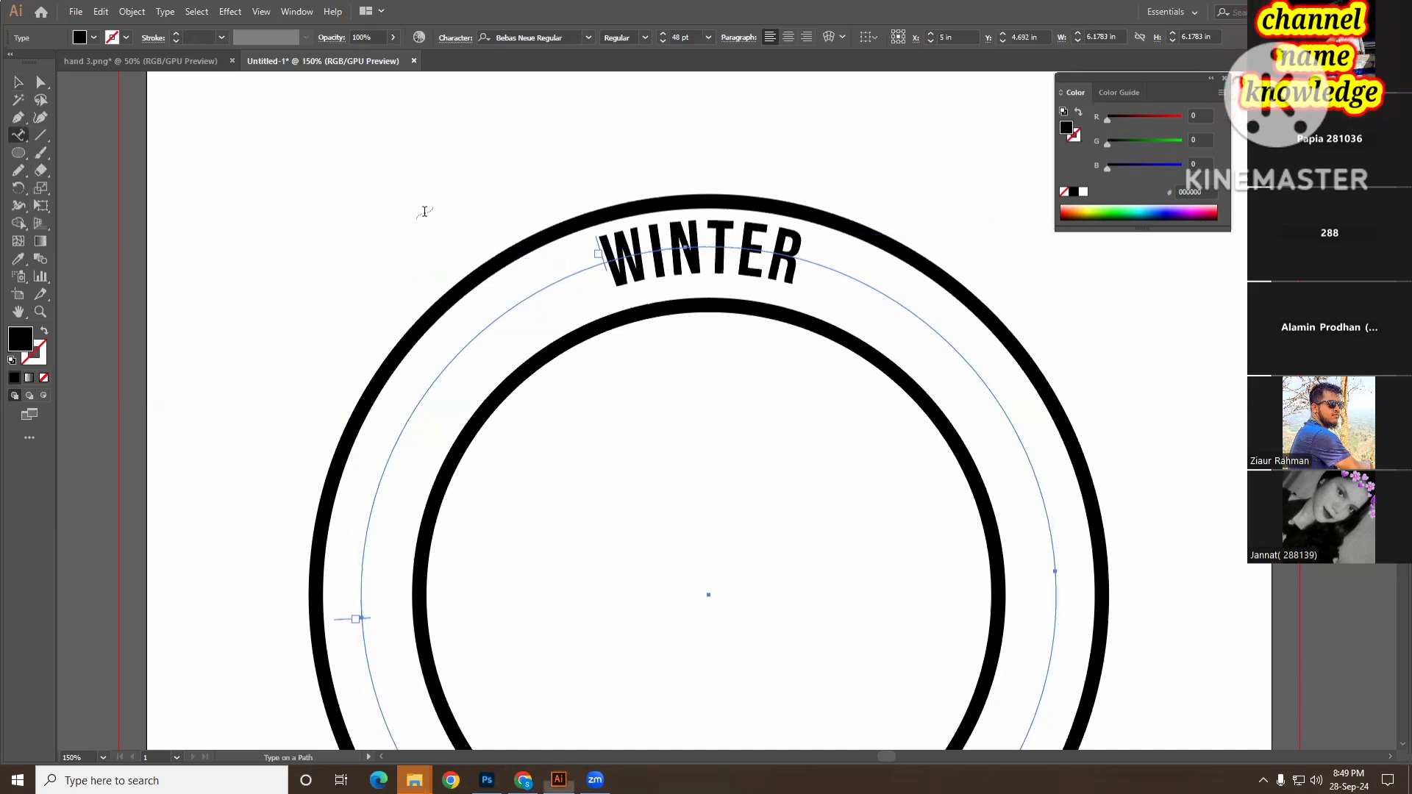
{"action": "left_click", "coordinate": [793, 268]}
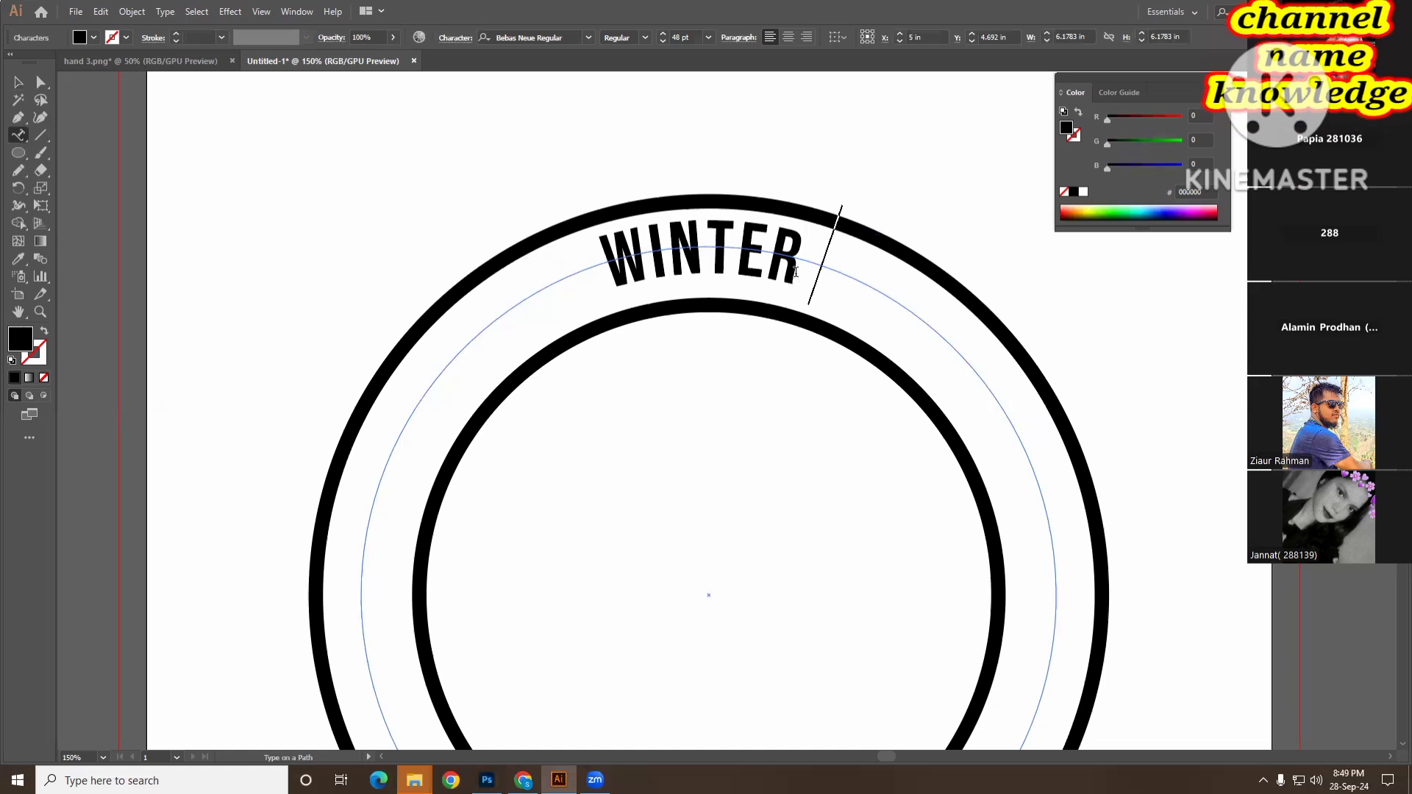
{"action": "type", "text": "VACTI"}
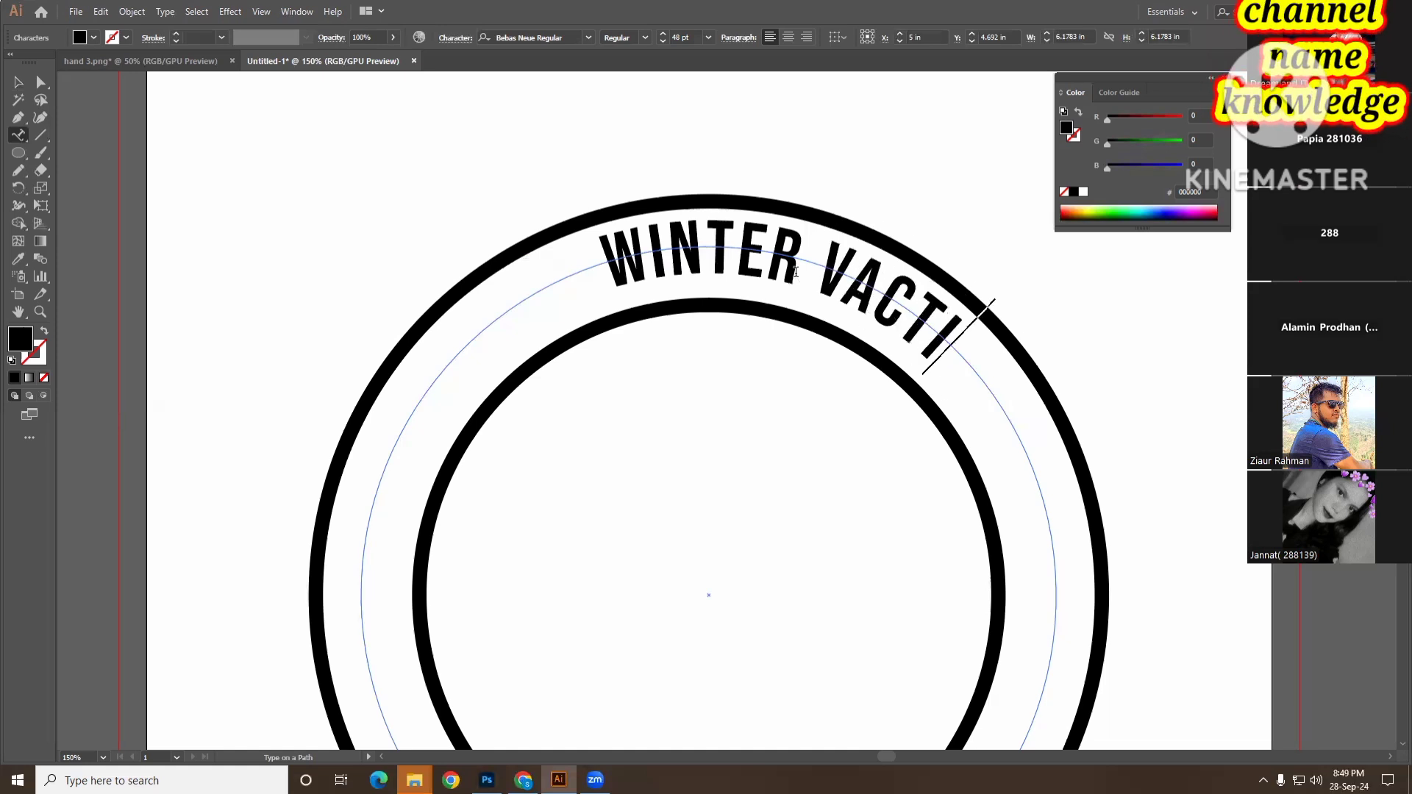
{"action": "type", "text": "ON"}
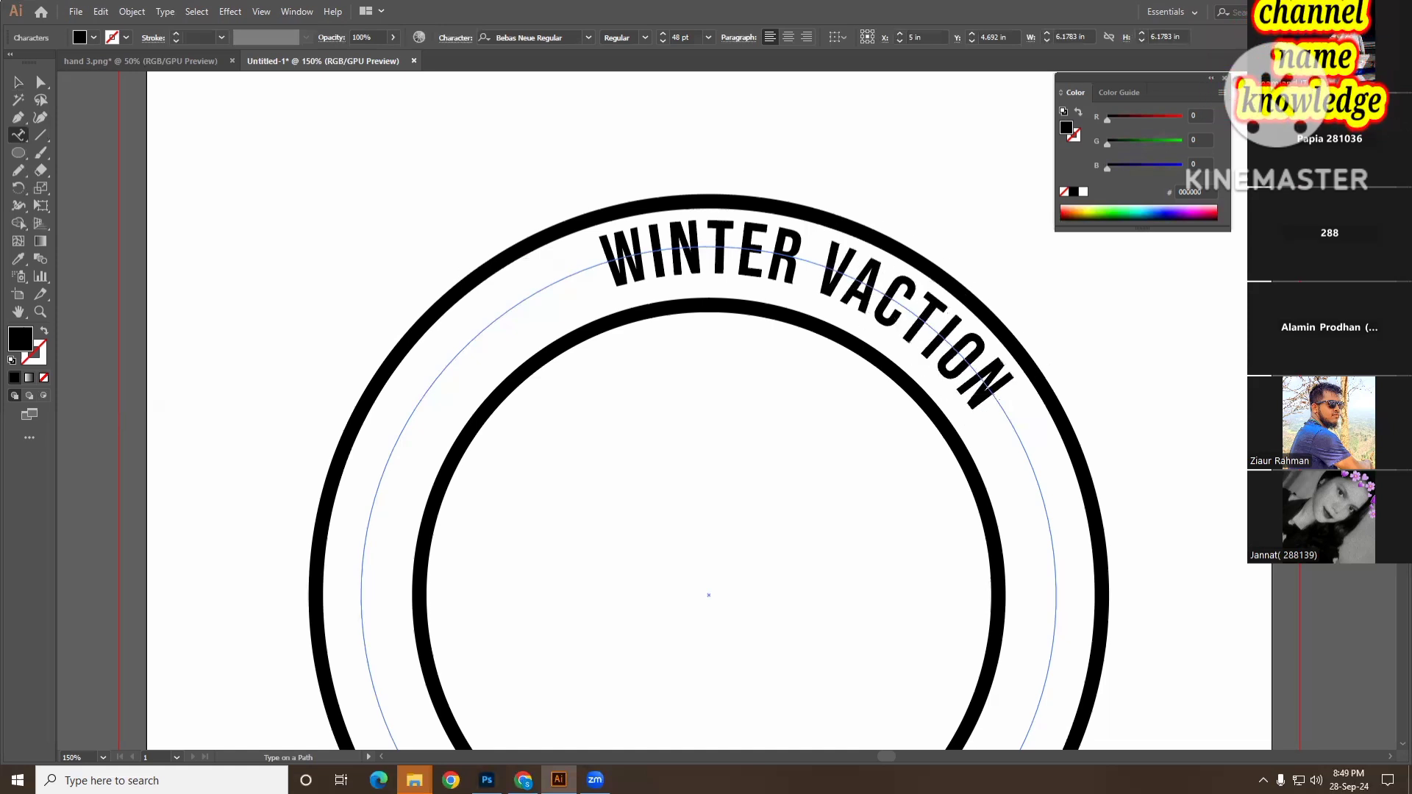
{"action": "left_click", "coordinate": [18, 83]}
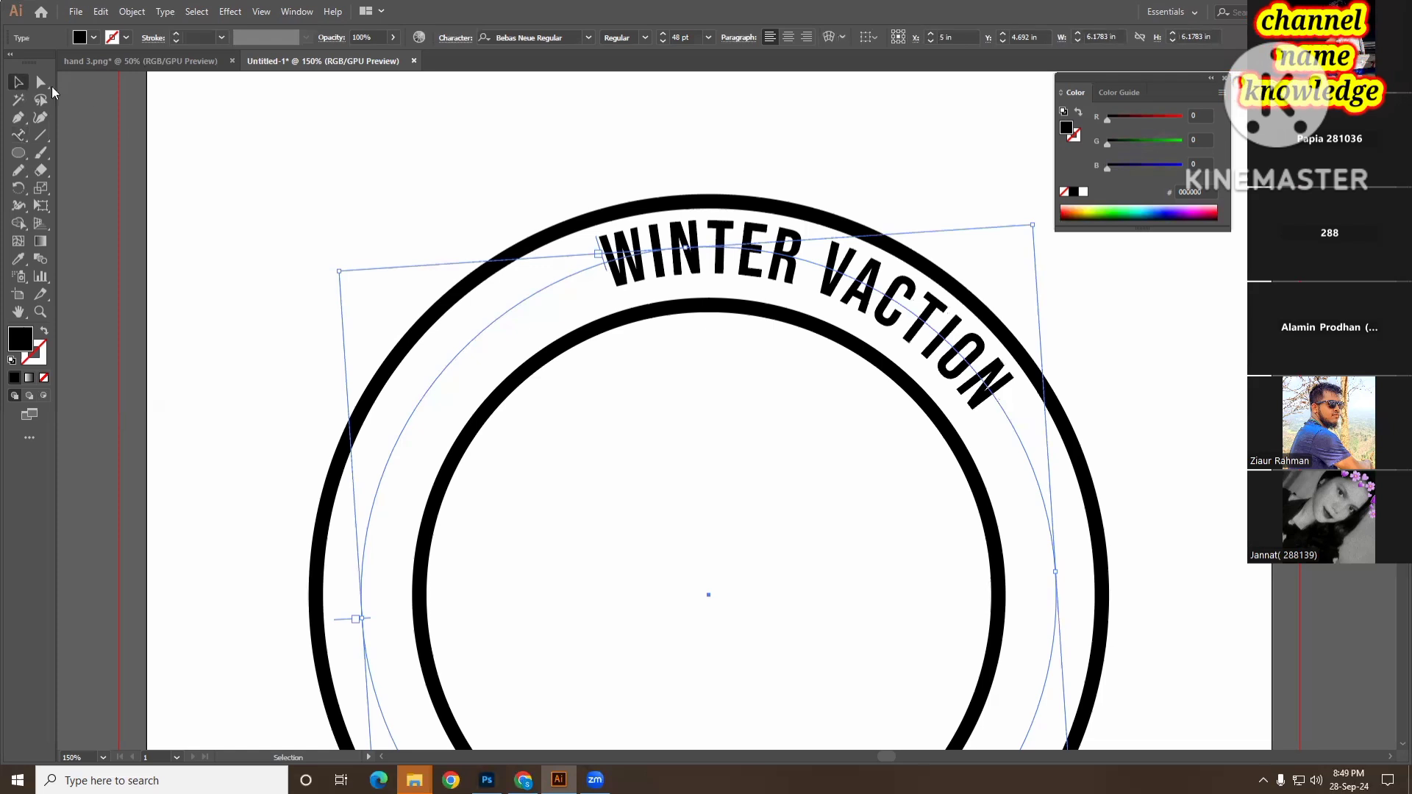
- Slide the WINTER VACTION text back along its circular path and rotate it slightly clockwise to centre it at the top of the ring
{"action": "left_click", "coordinate": [42, 83]}
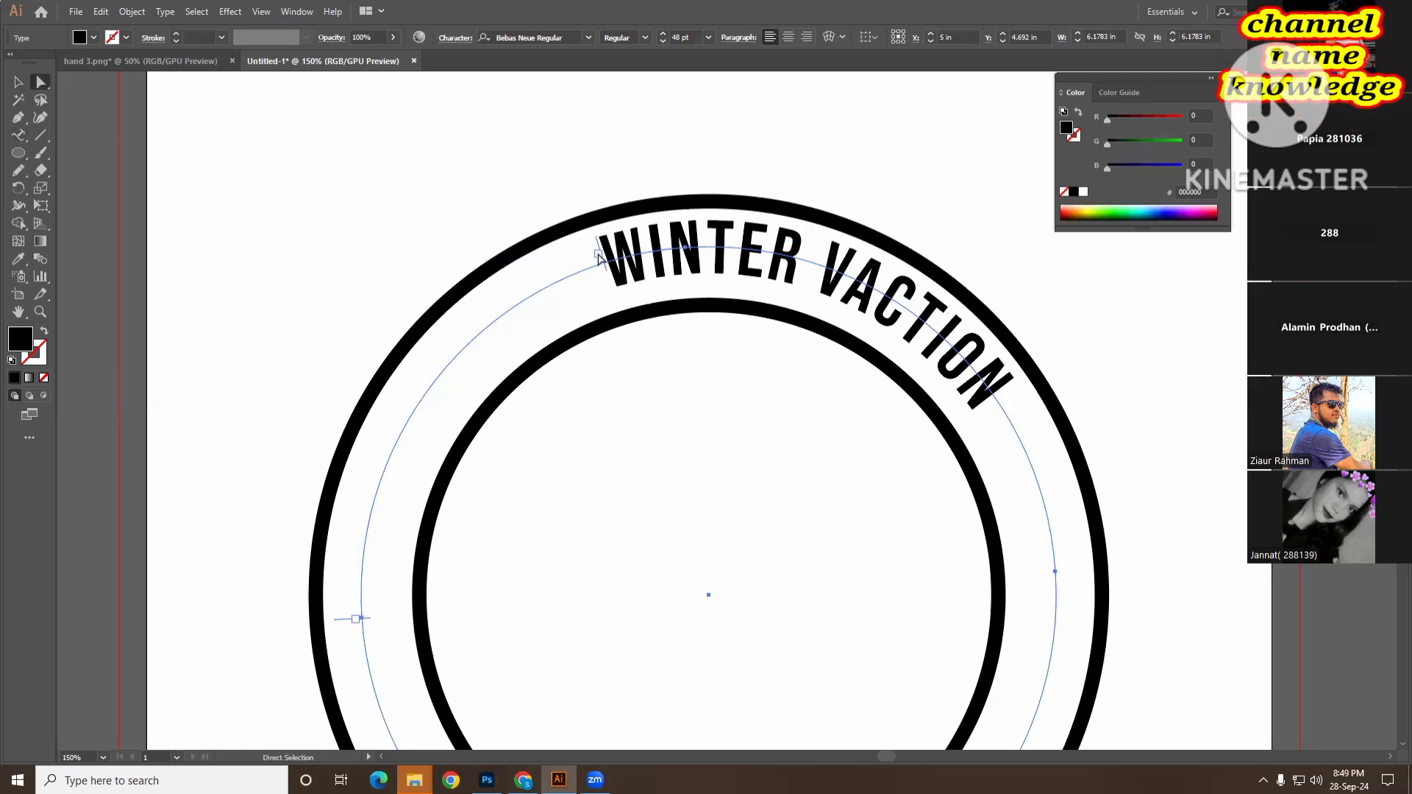
{"action": "left_click_drag", "start_coordinate": [554, 268], "coordinate": [456, 301]}
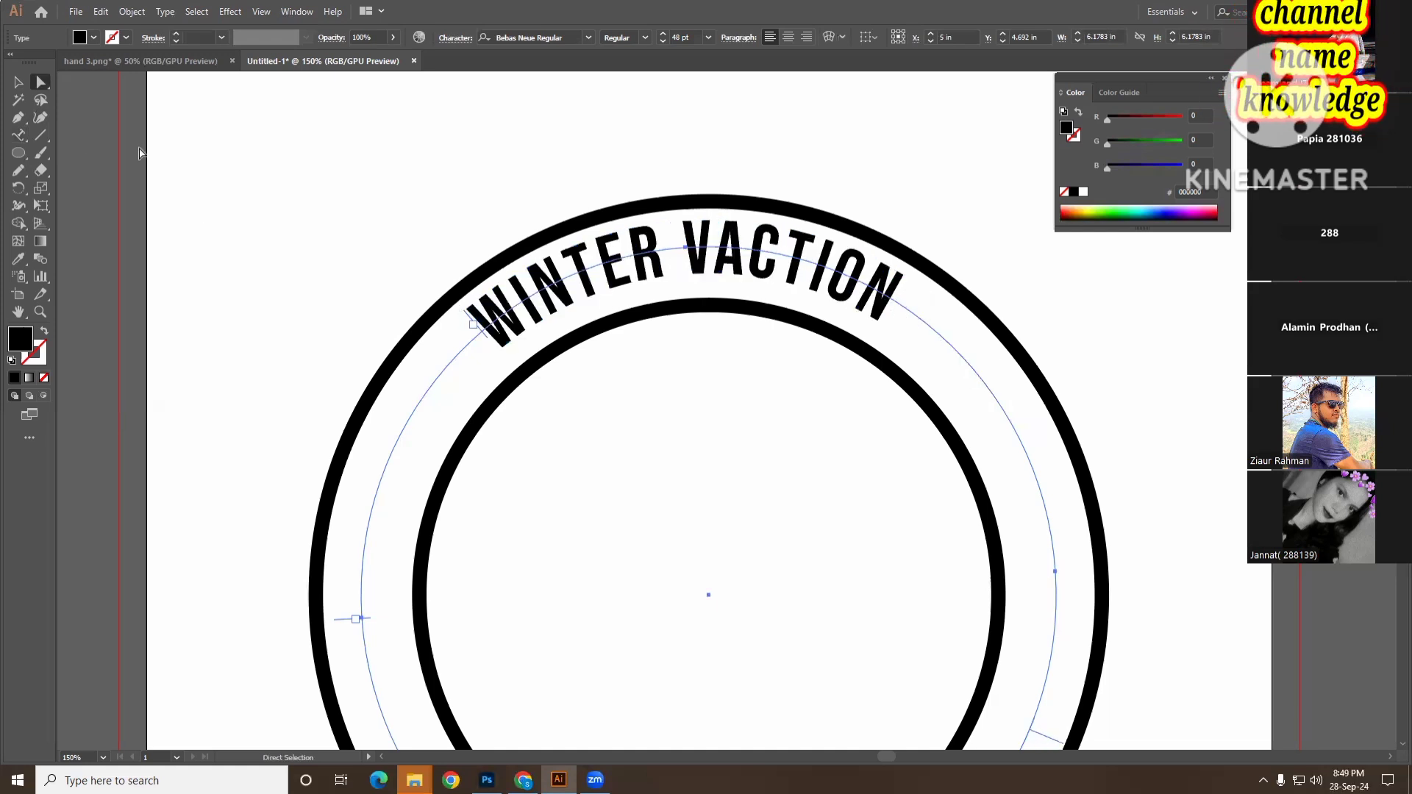
{"action": "left_click", "coordinate": [19, 83]}
{"action": "left_click", "coordinate": [405, 301]}
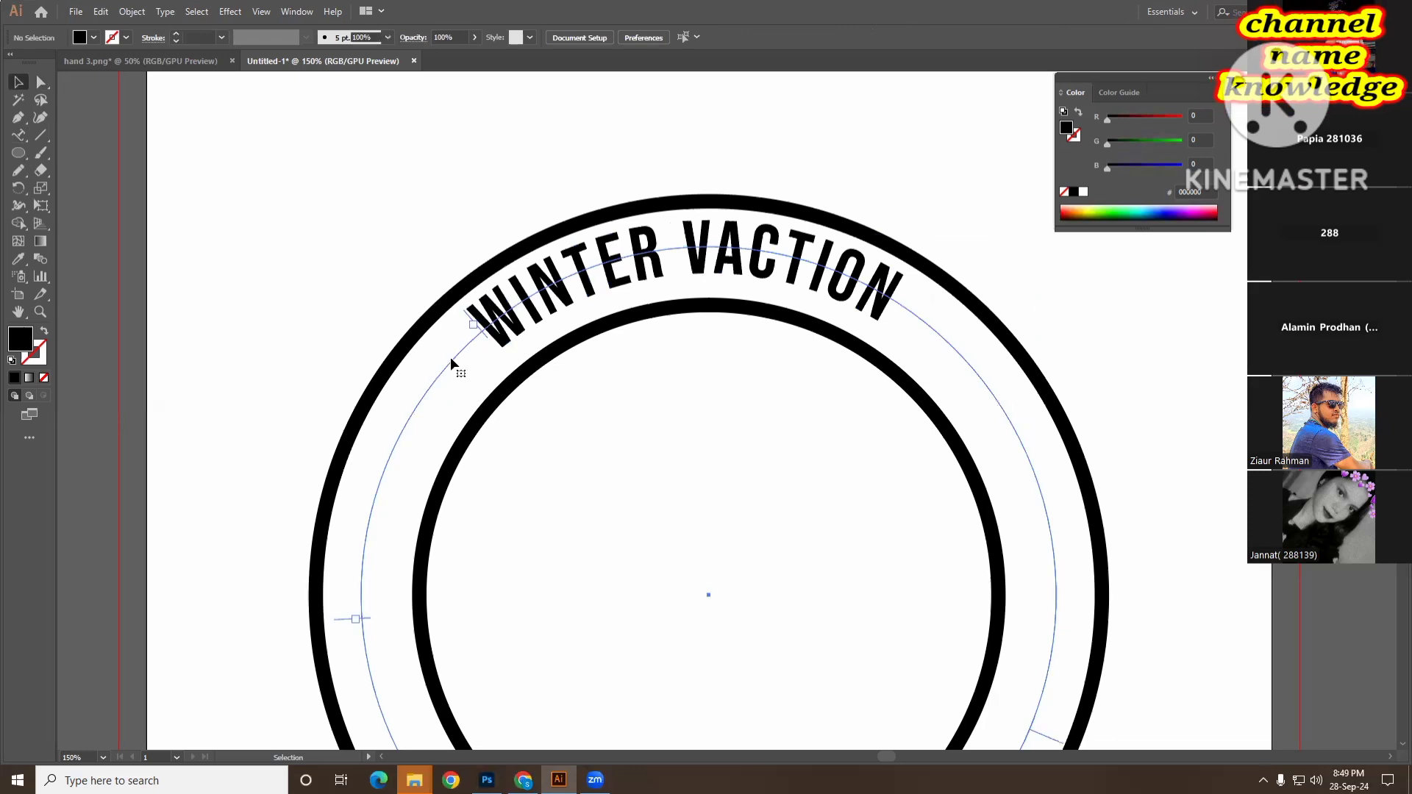
{"action": "left_click", "coordinate": [451, 353]}
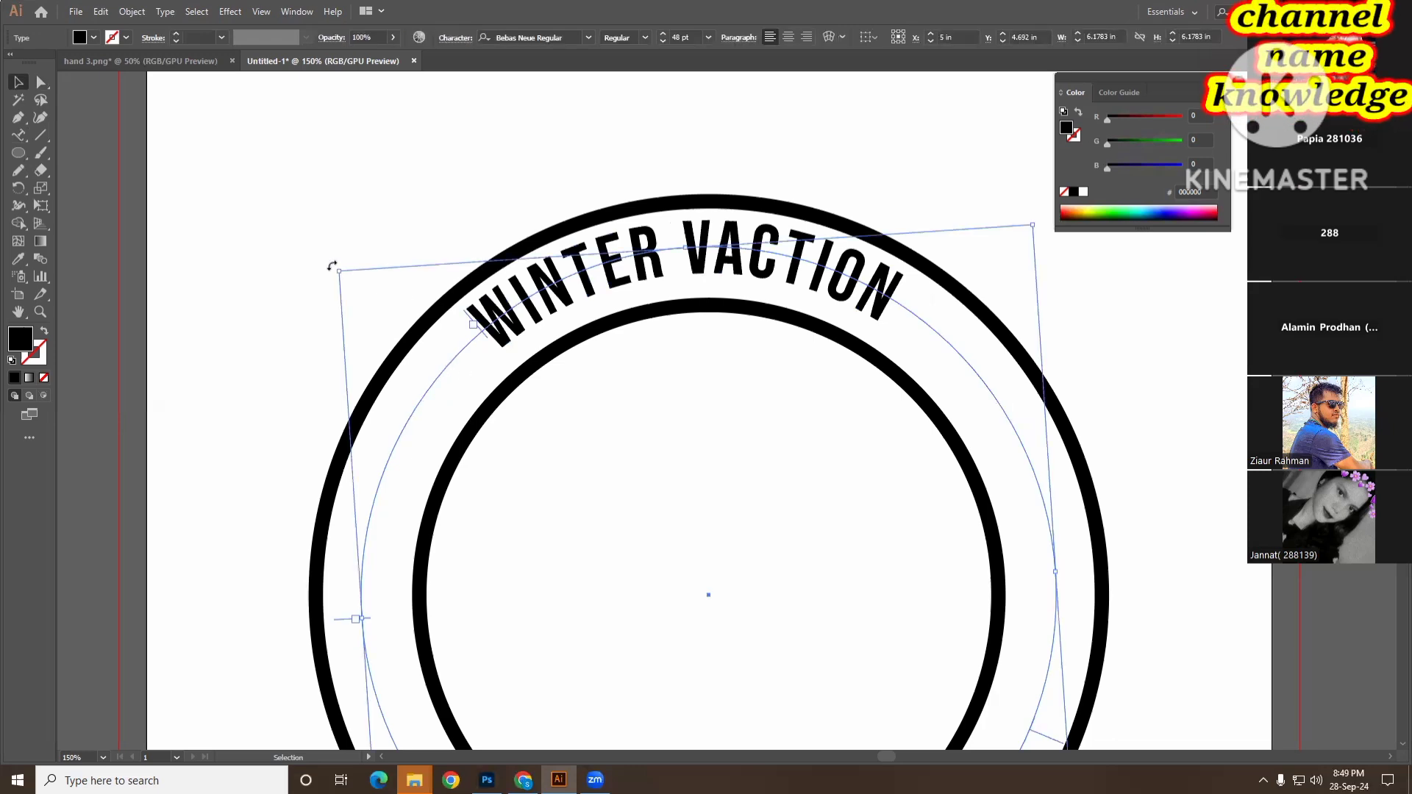
{"action": "left_click_drag", "start_coordinate": [331, 266], "coordinate": [339, 233]}
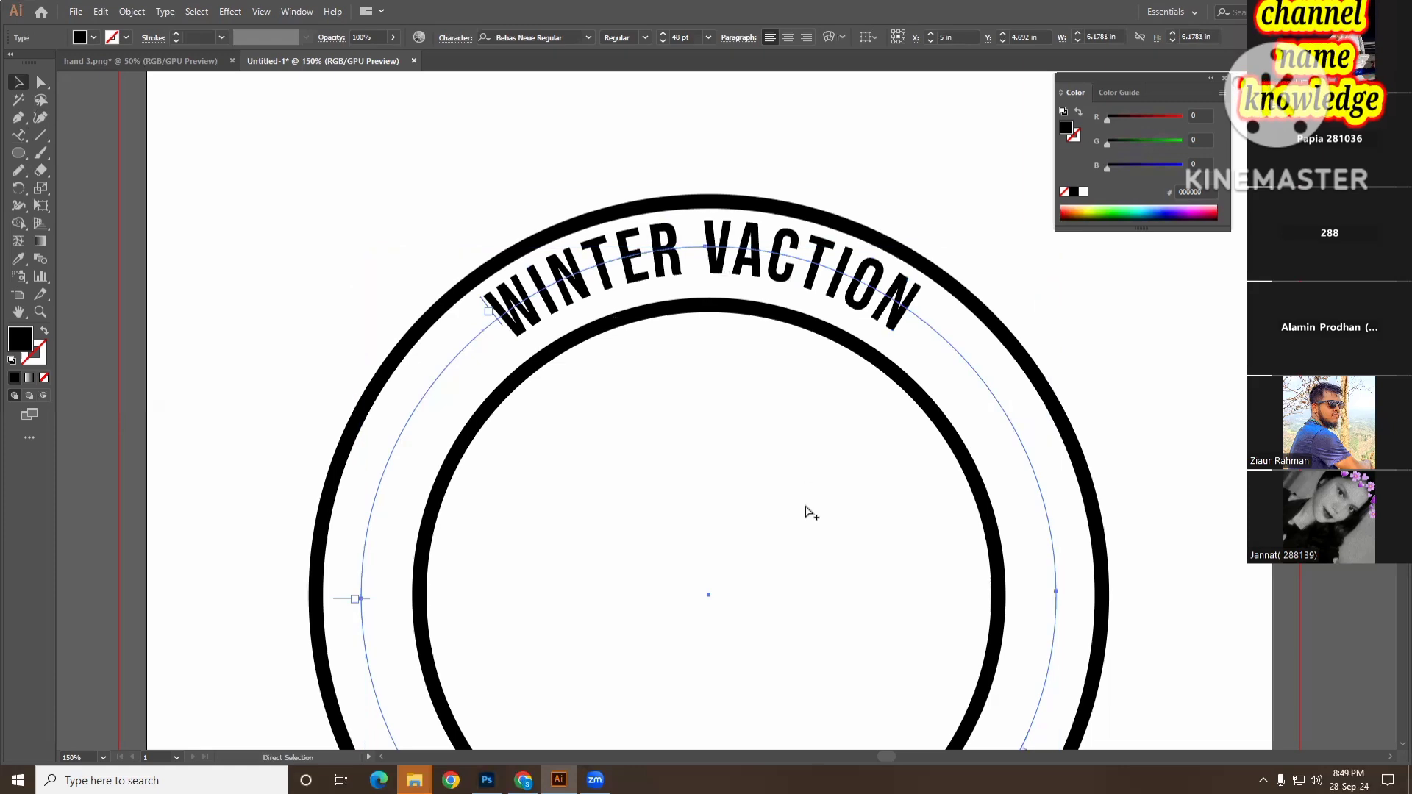
- Set the tracking of the WINTER VACTION path text to 209
{"action": "key", "text": "ctrl+minus"}
{"action": "key", "text": "ctrl+minus"}
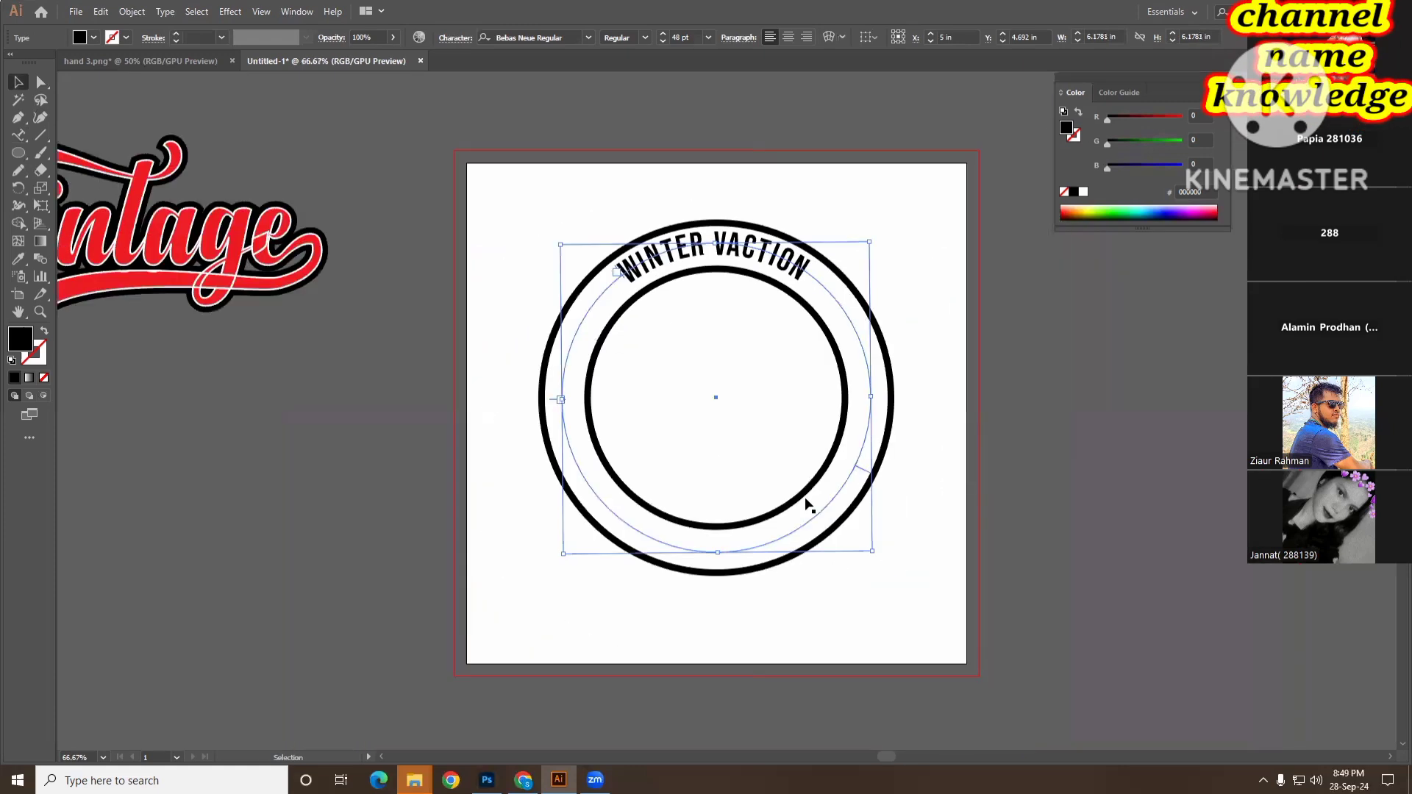
{"action": "left_click", "coordinate": [738, 254]}
{"action": "left_click", "coordinate": [733, 423]}
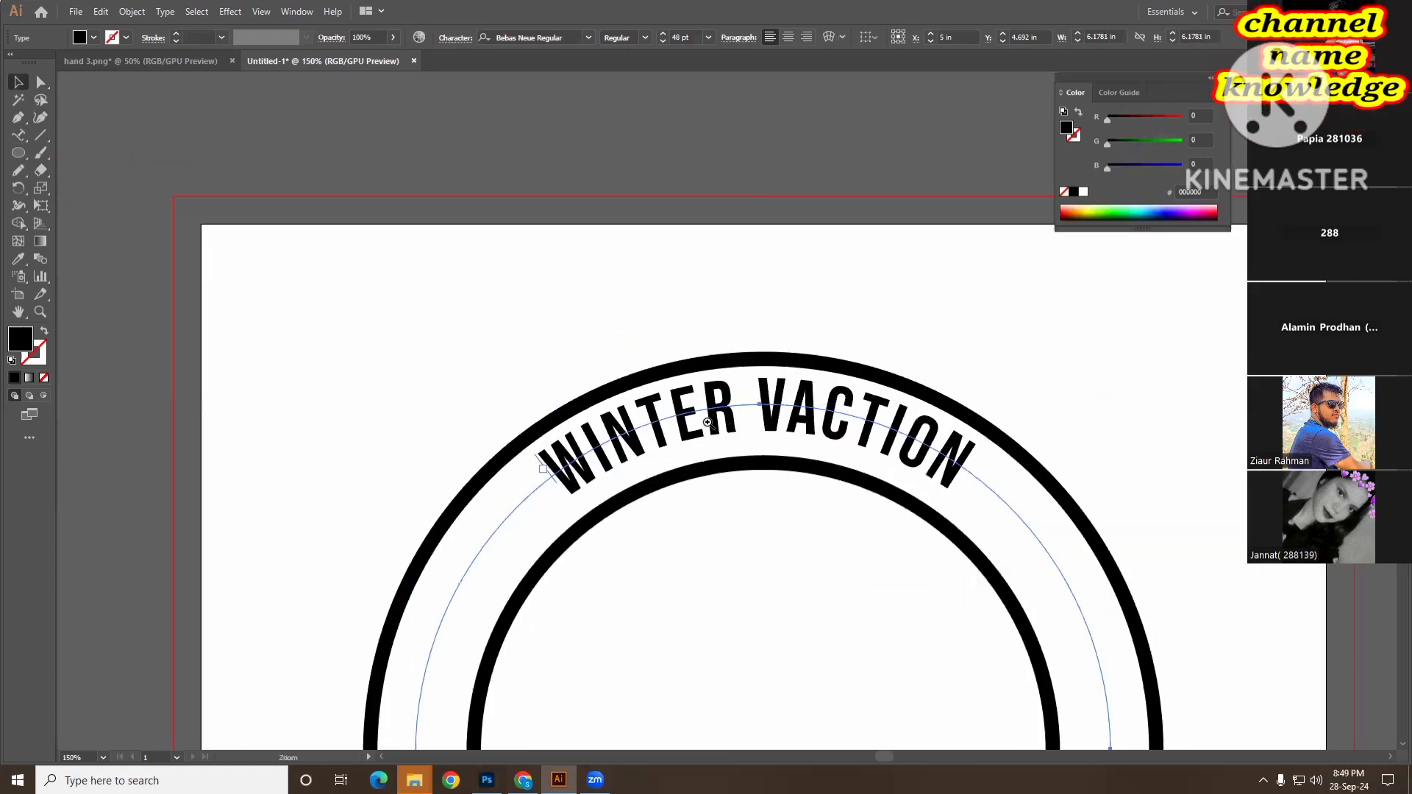
{"action": "left_click", "coordinate": [707, 423]}
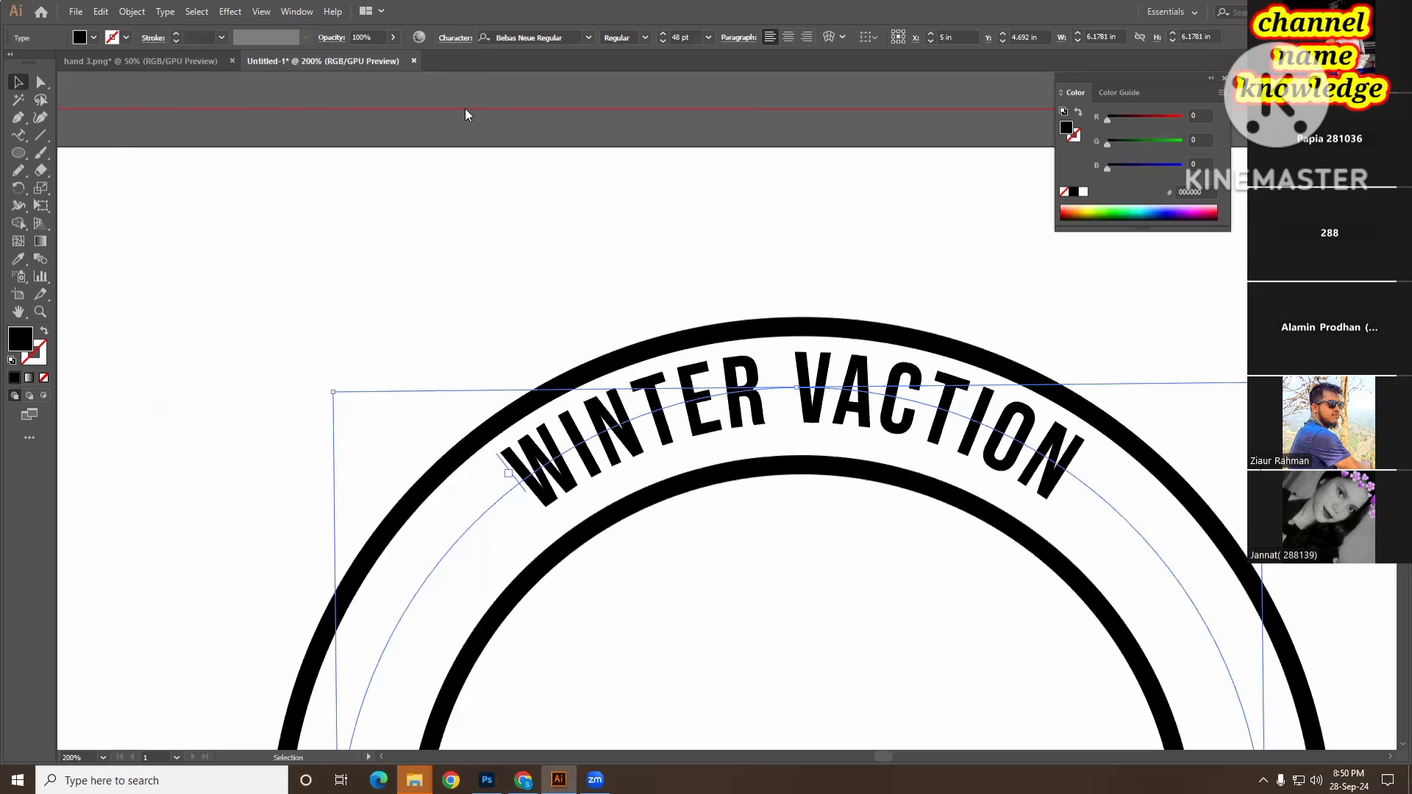
{"action": "left_click", "coordinate": [455, 38]}
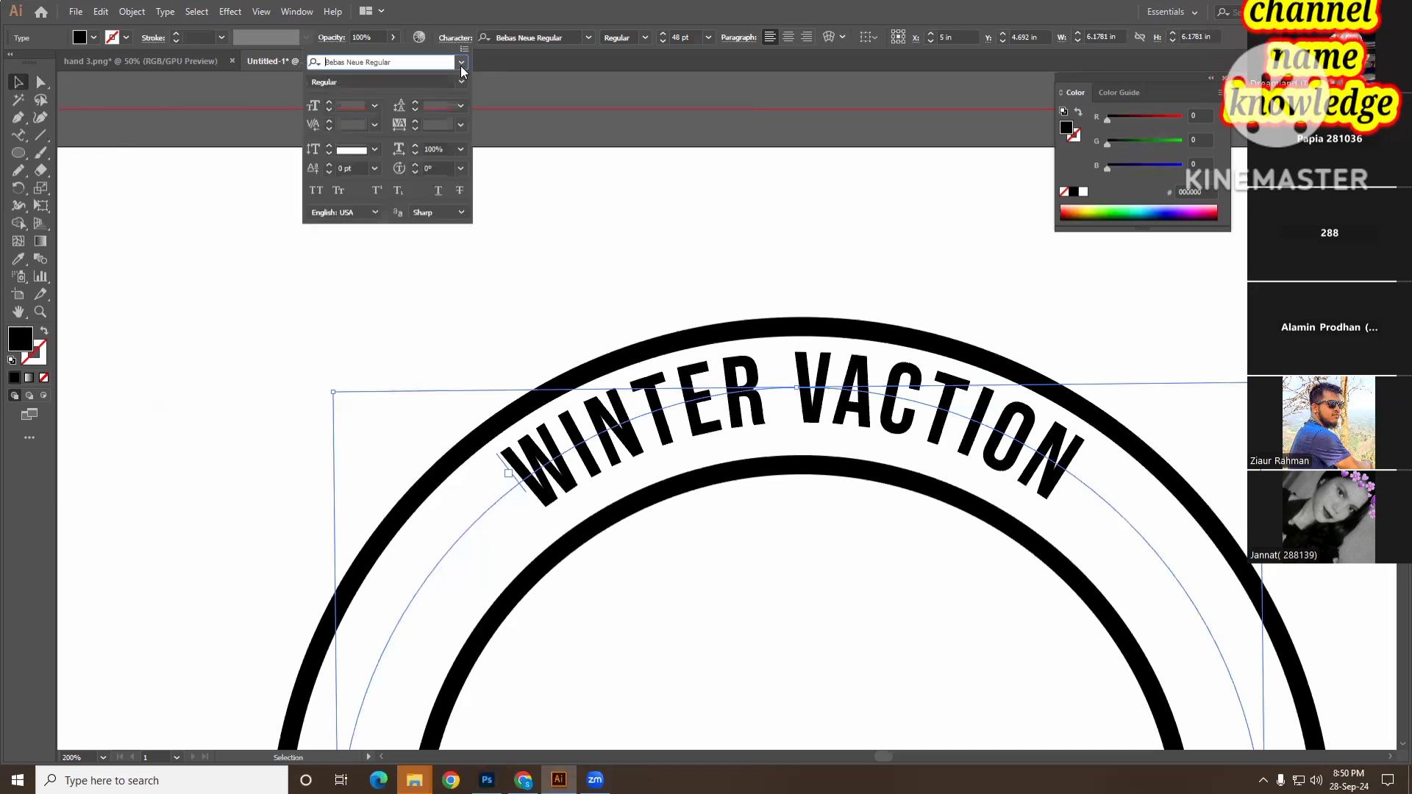
{"action": "left_click", "coordinate": [416, 120]}
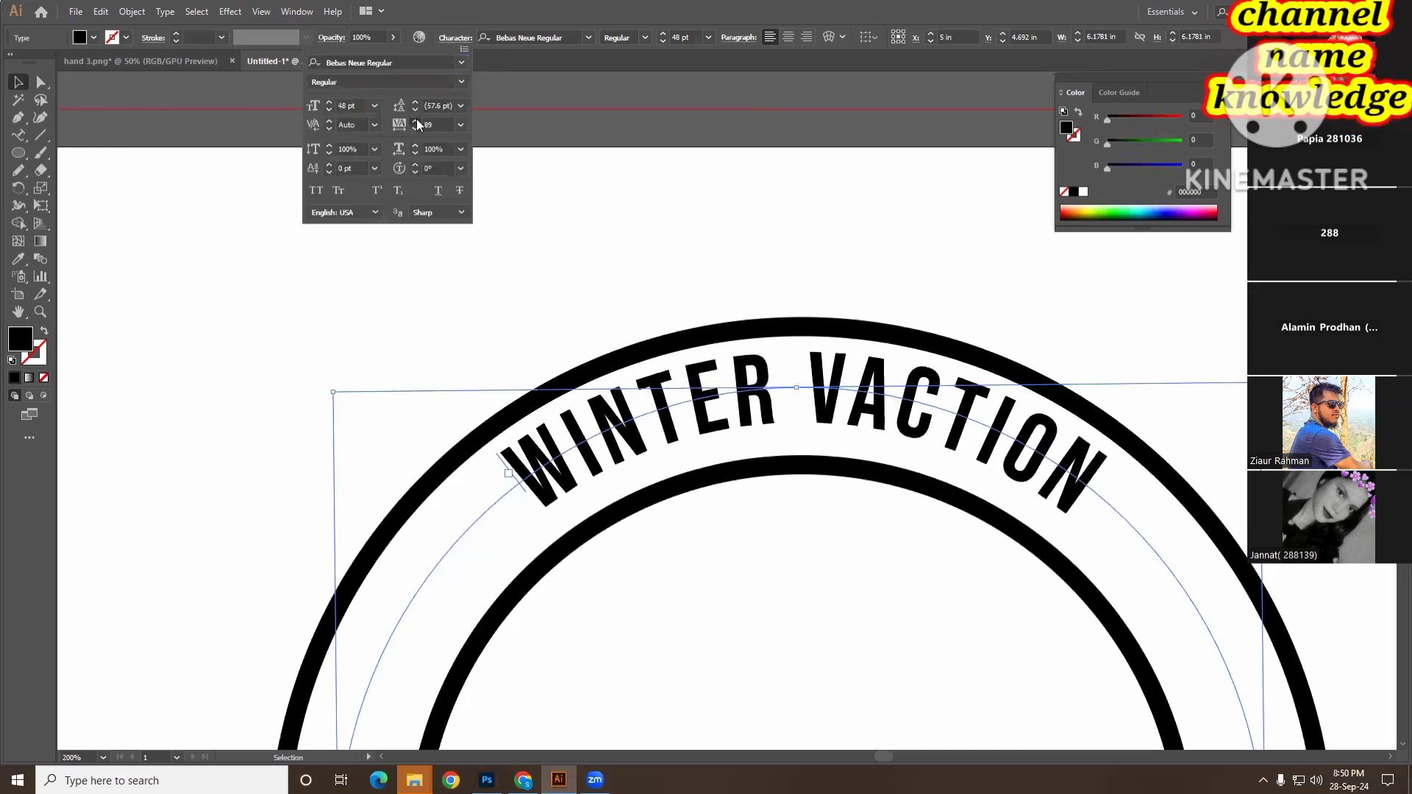
{"action": "left_click_drag", "start_coordinate": [417, 119], "coordinate": [412, 117]}
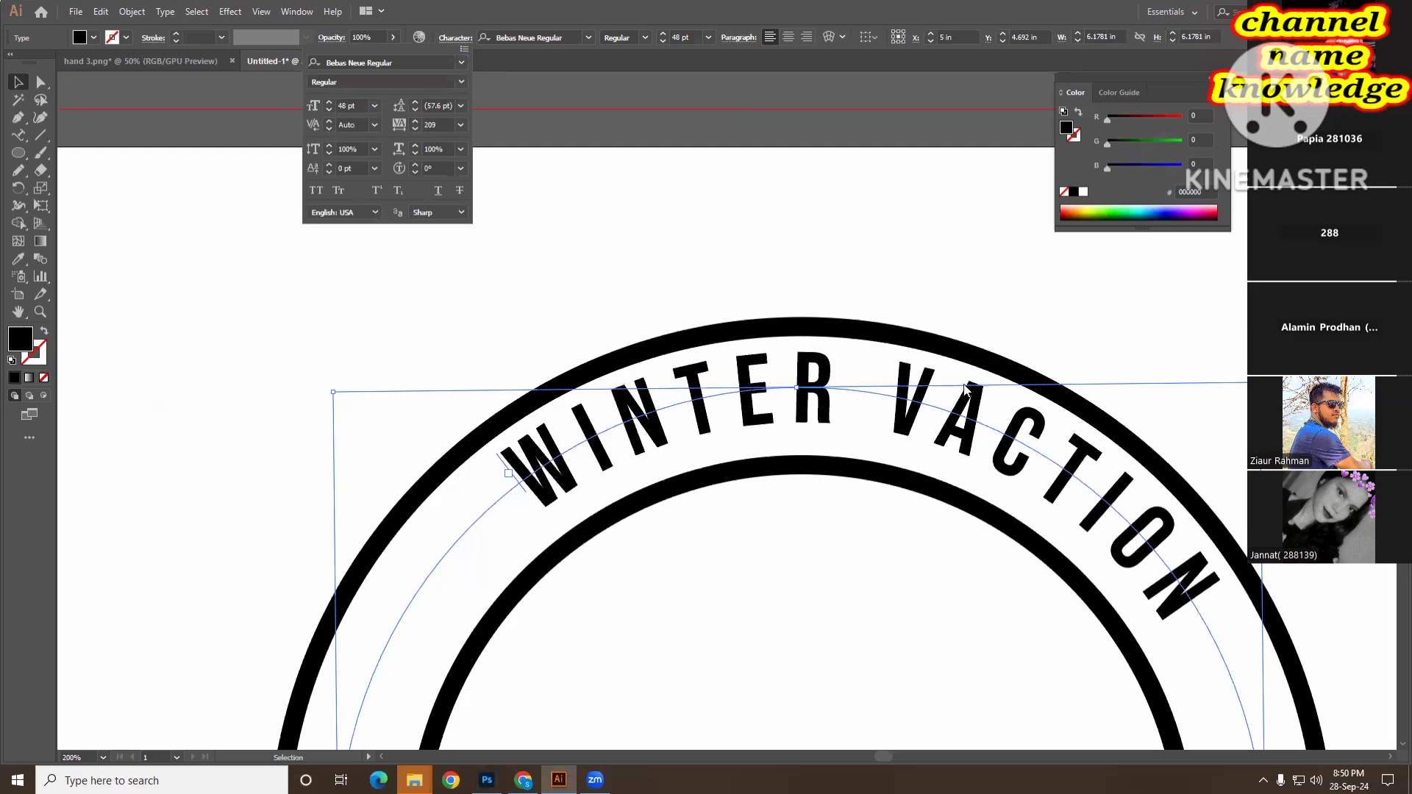
- Move the start bracket of the WINTER VACTION text anticlockwise along the path to recentre the wider-spaced words at the top
{"action": "left_click", "coordinate": [53, 87]}
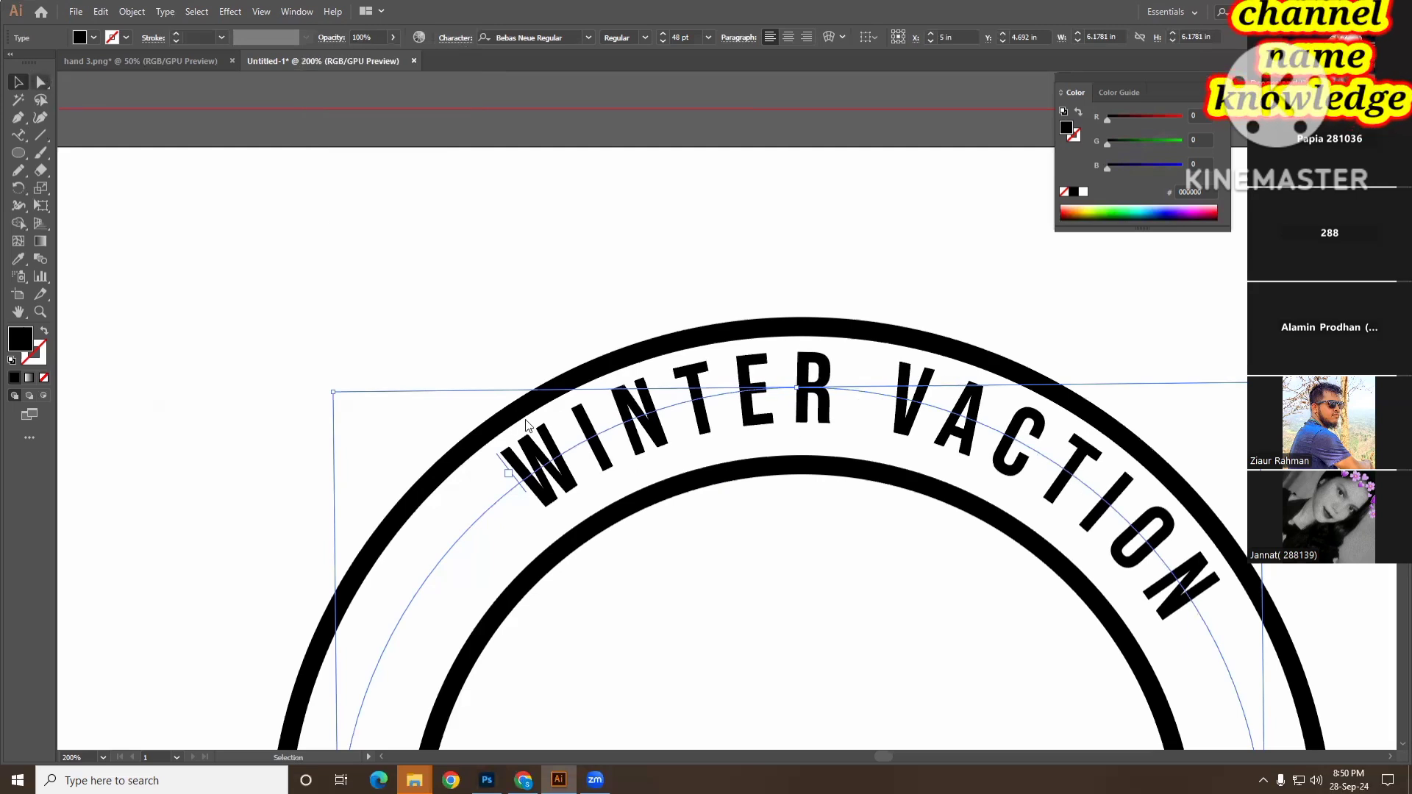
{"action": "scroll", "coordinate": [514, 412], "scroll_direction": "down", "scroll_amount": 3}
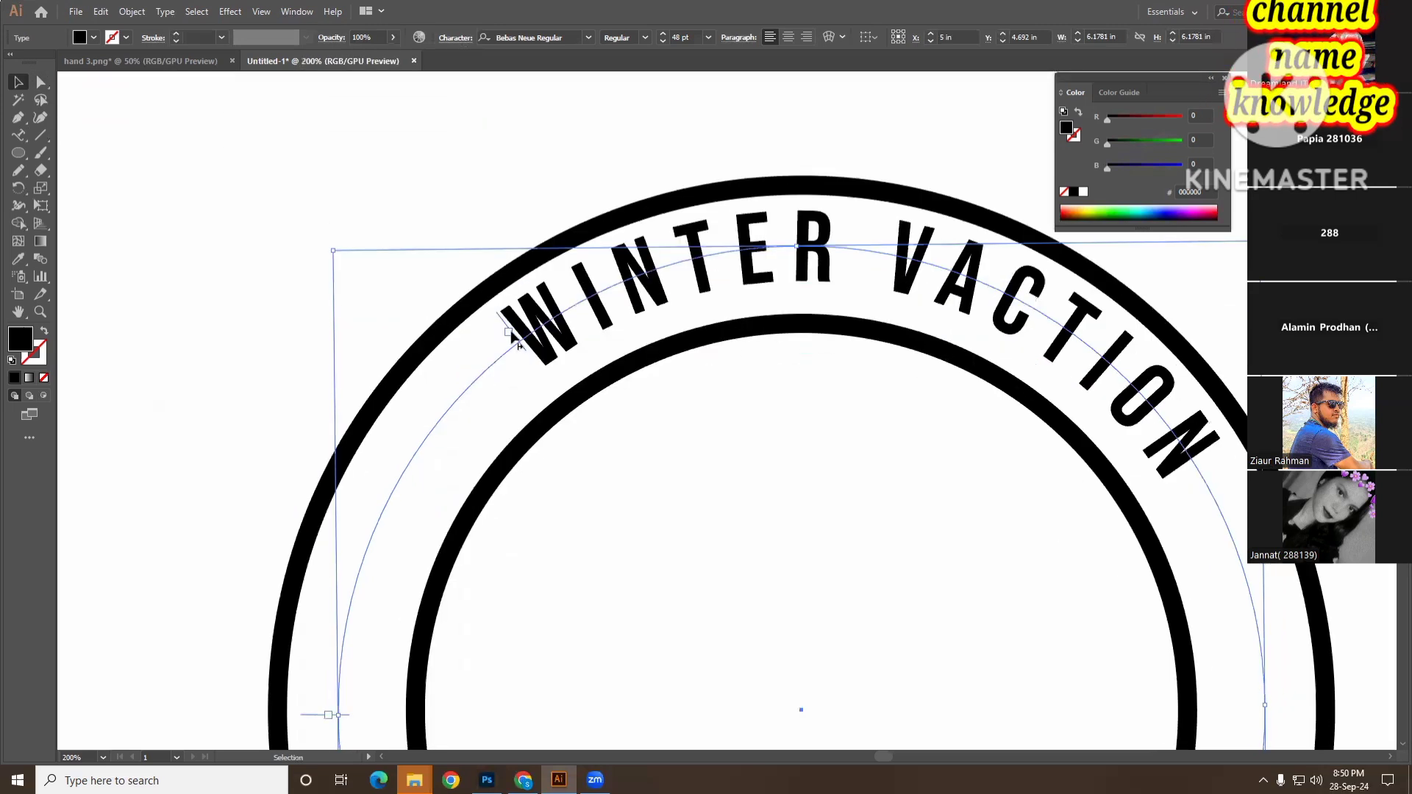
{"action": "left_click_drag", "start_coordinate": [511, 338], "coordinate": [416, 384]}
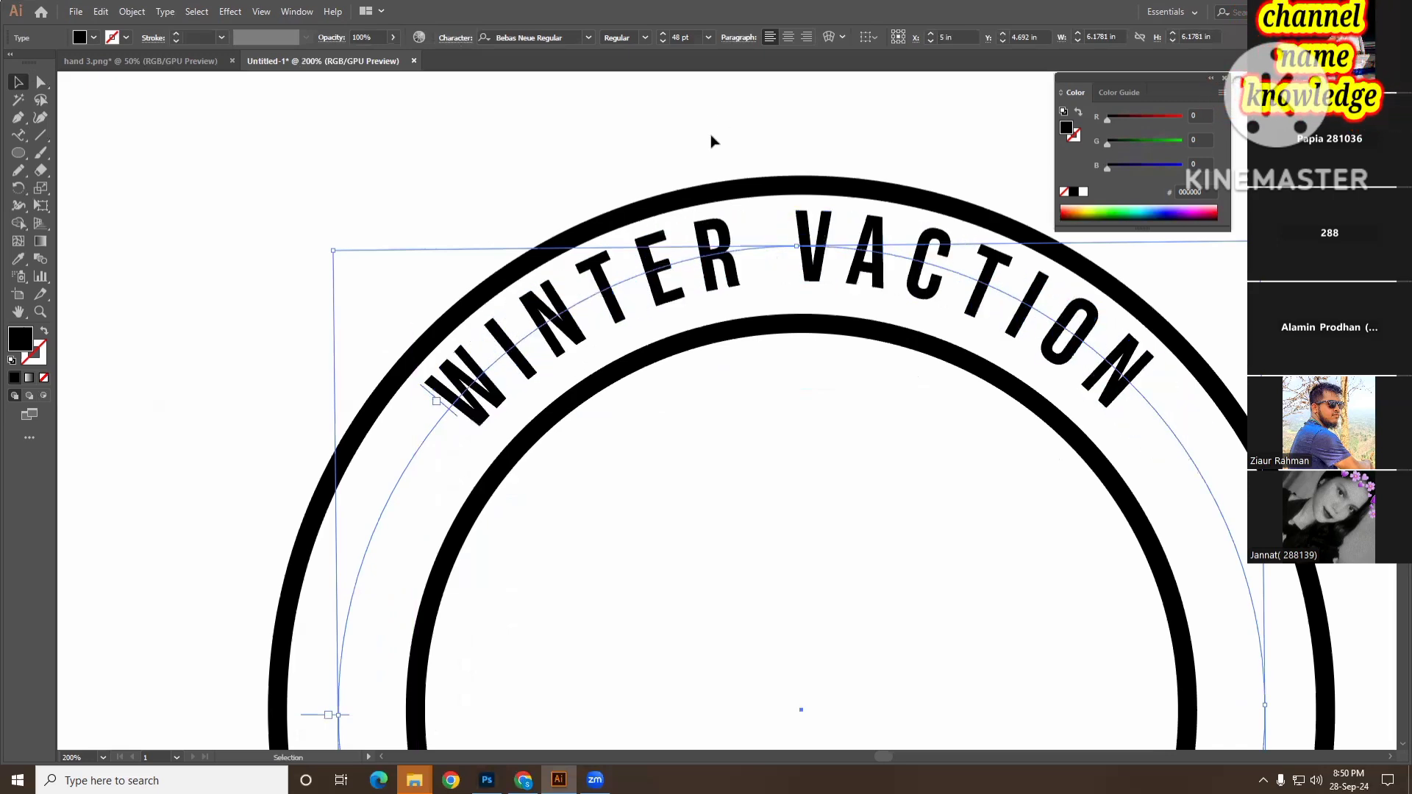
- Try centre-aligning the WINTER VACTION text and repositioning its path brackets around the circle
{"action": "left_click", "coordinate": [786, 36]}
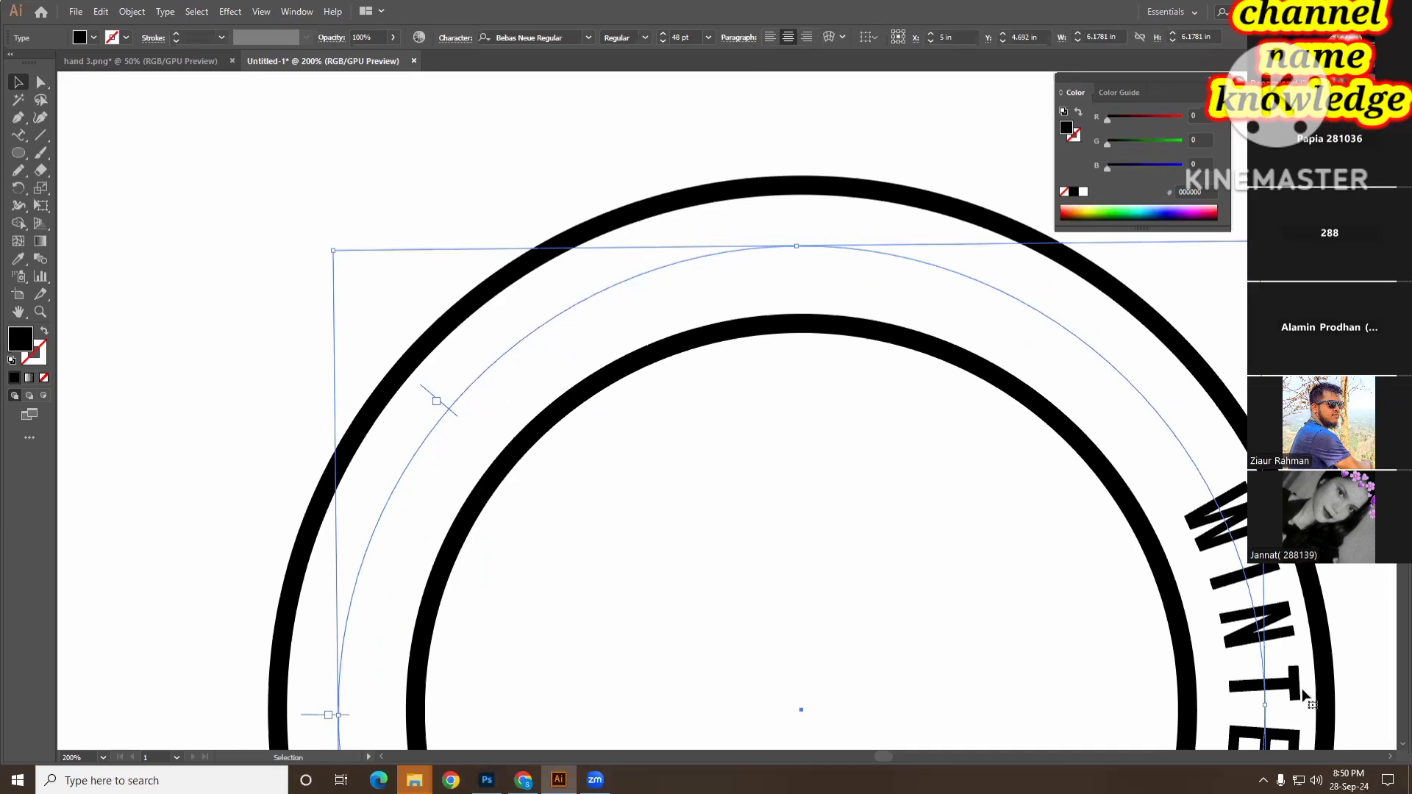
{"action": "key", "text": "z"}
{"action": "left_click", "coordinate": [935, 544], "text": "alt"}
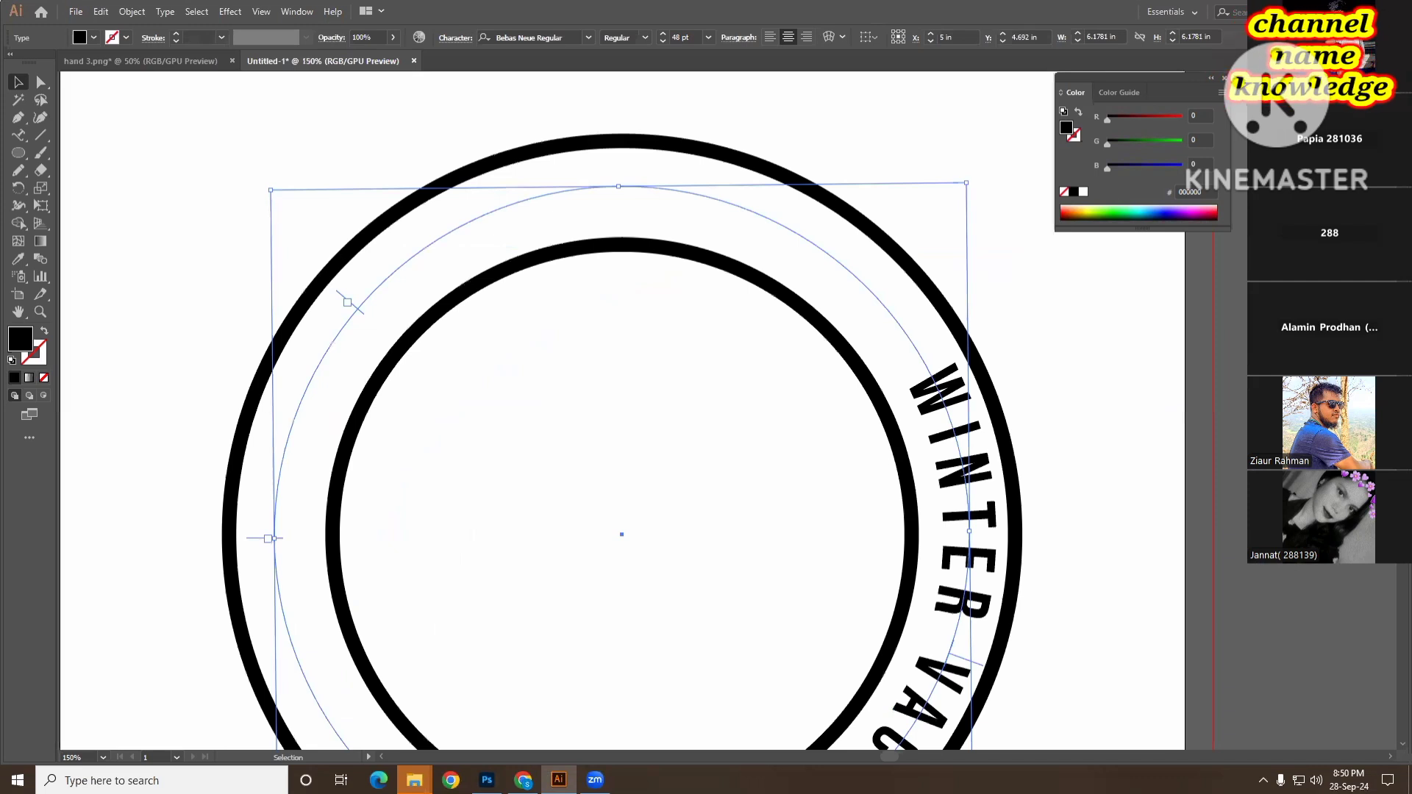
{"action": "left_click", "coordinate": [47, 84]}
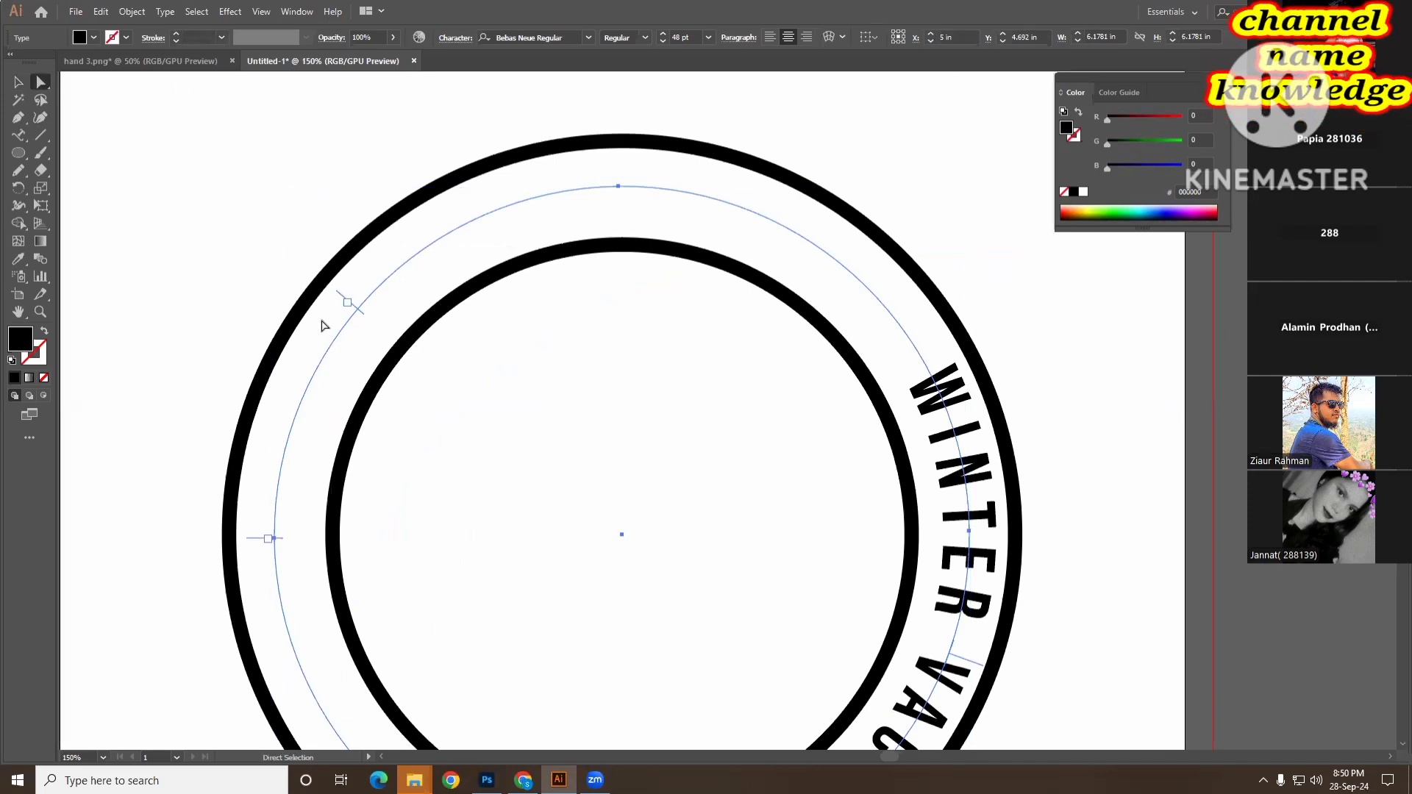
{"action": "left_click_drag", "start_coordinate": [348, 302], "coordinate": [994, 532]}
{"action": "scroll", "coordinate": [972, 568], "scroll_direction": "down", "scroll_amount": 2}
{"action": "scroll", "coordinate": [972, 568], "scroll_direction": "down", "scroll_amount": 2}
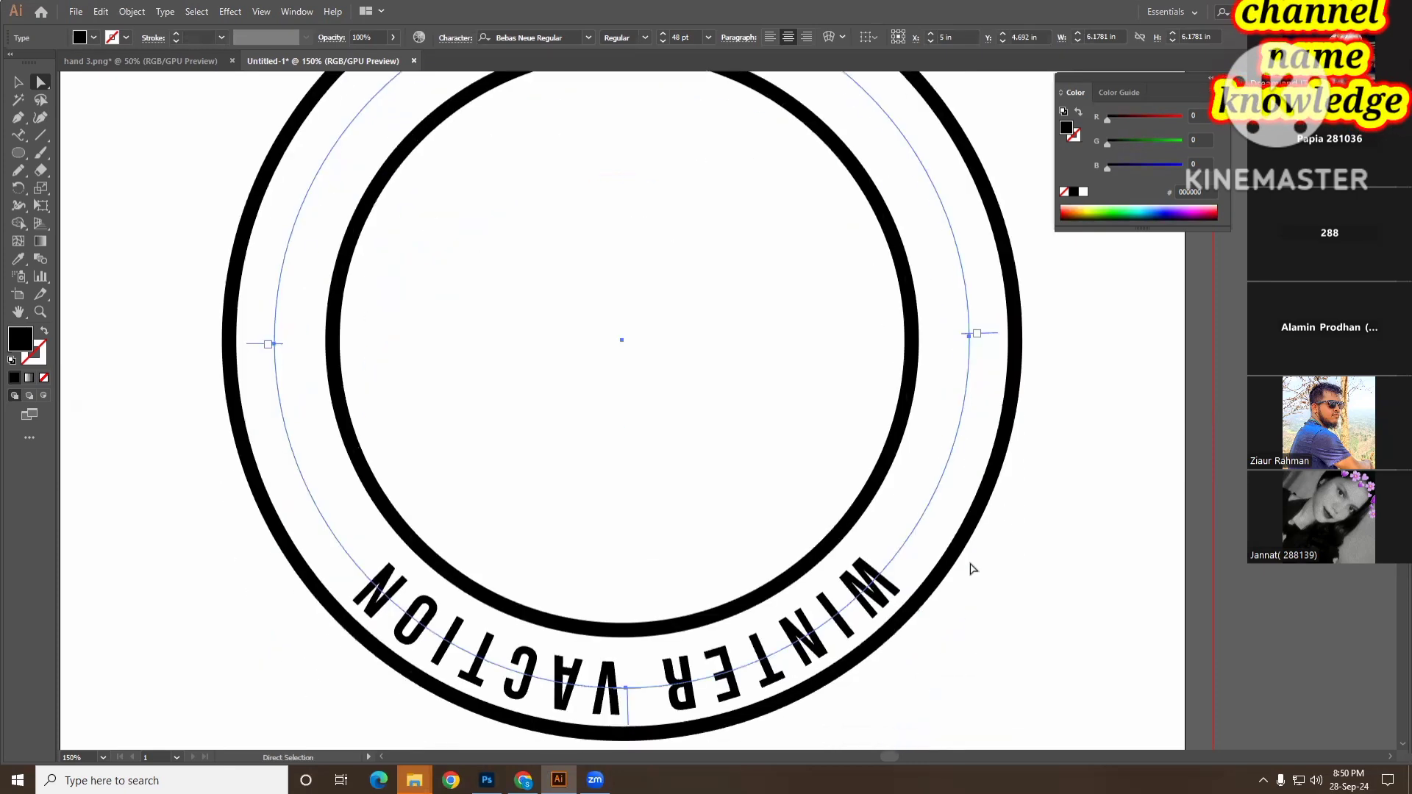
{"action": "scroll", "coordinate": [963, 536], "scroll_direction": "up", "scroll_amount": 2}
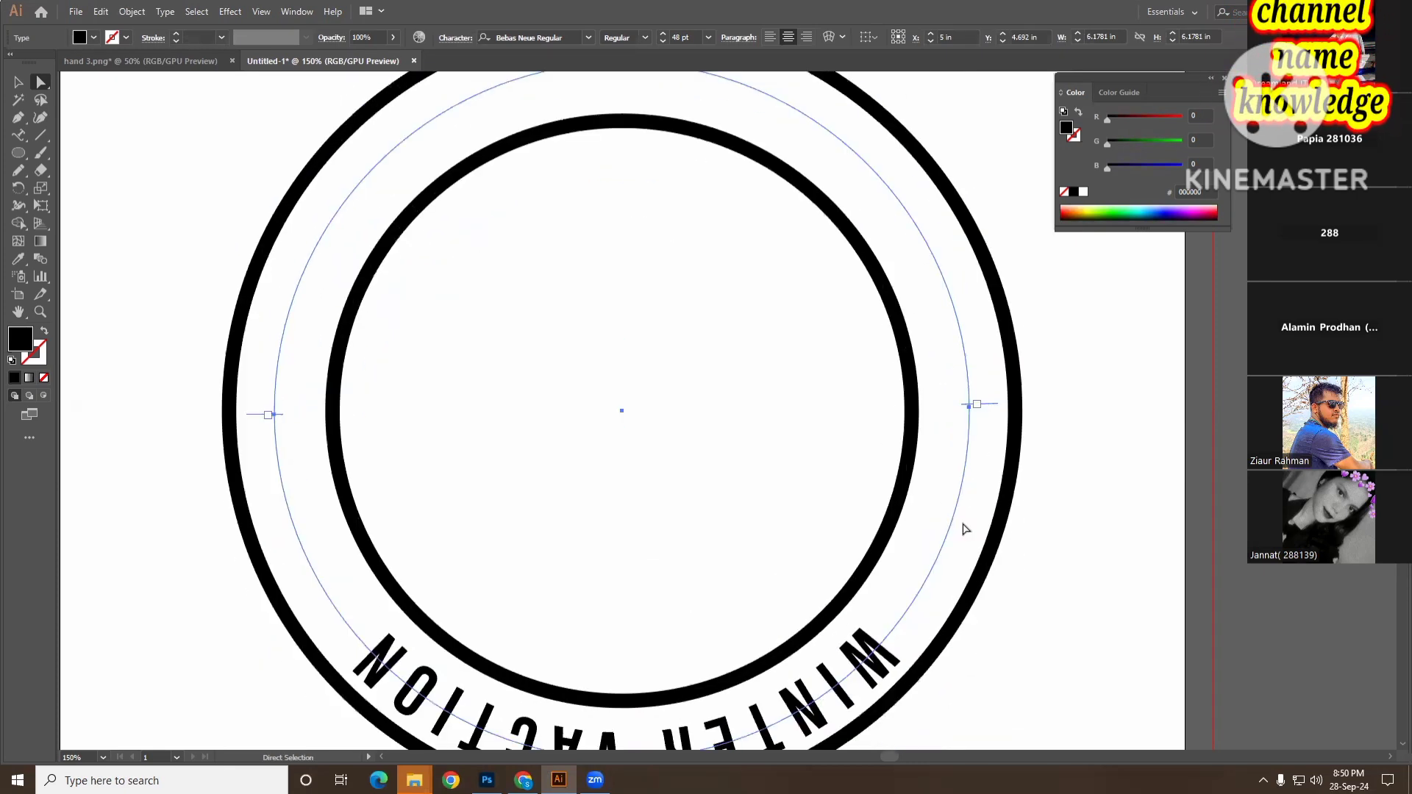
{"action": "left_click_drag", "start_coordinate": [978, 407], "coordinate": [354, 421]}
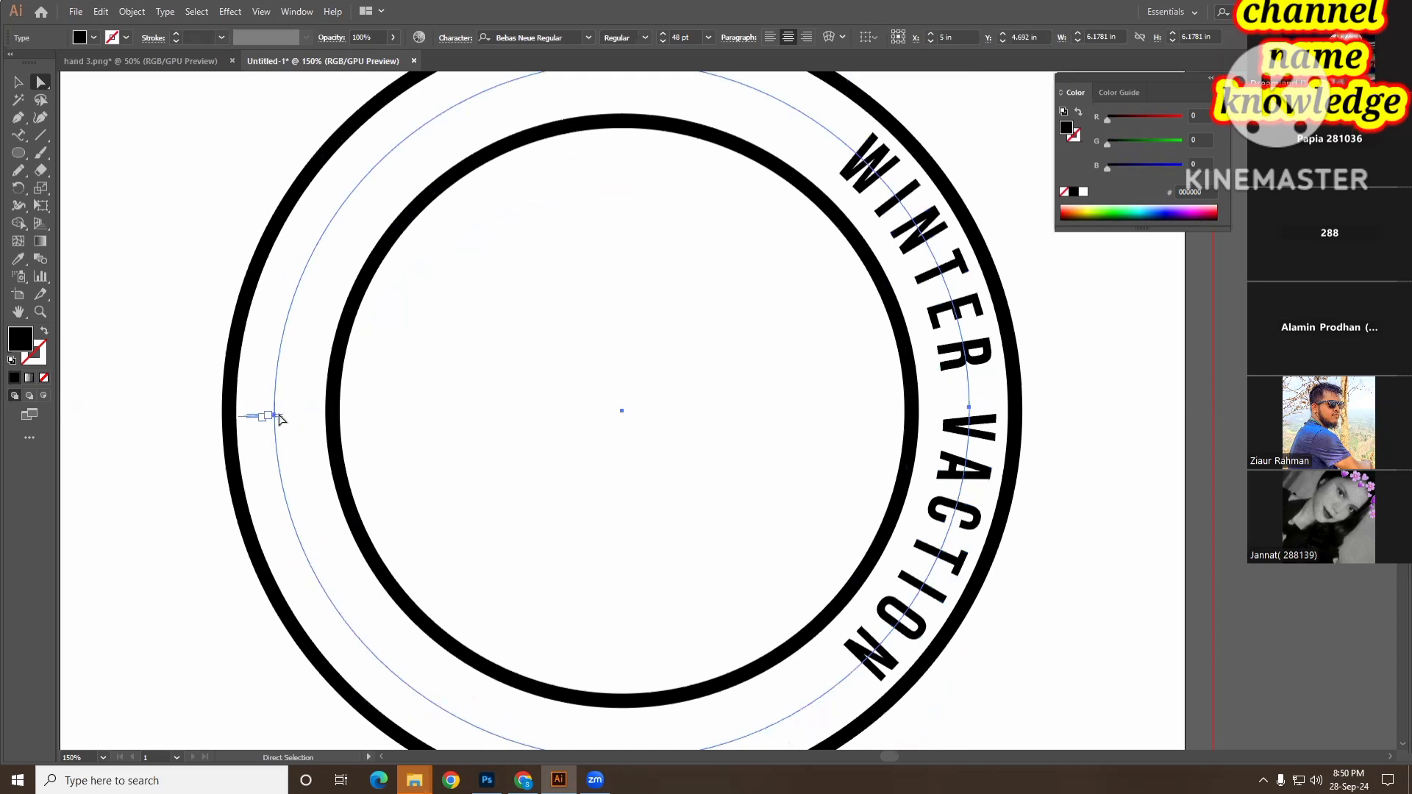
{"action": "left_click_drag", "start_coordinate": [270, 416], "coordinate": [298, 467]}
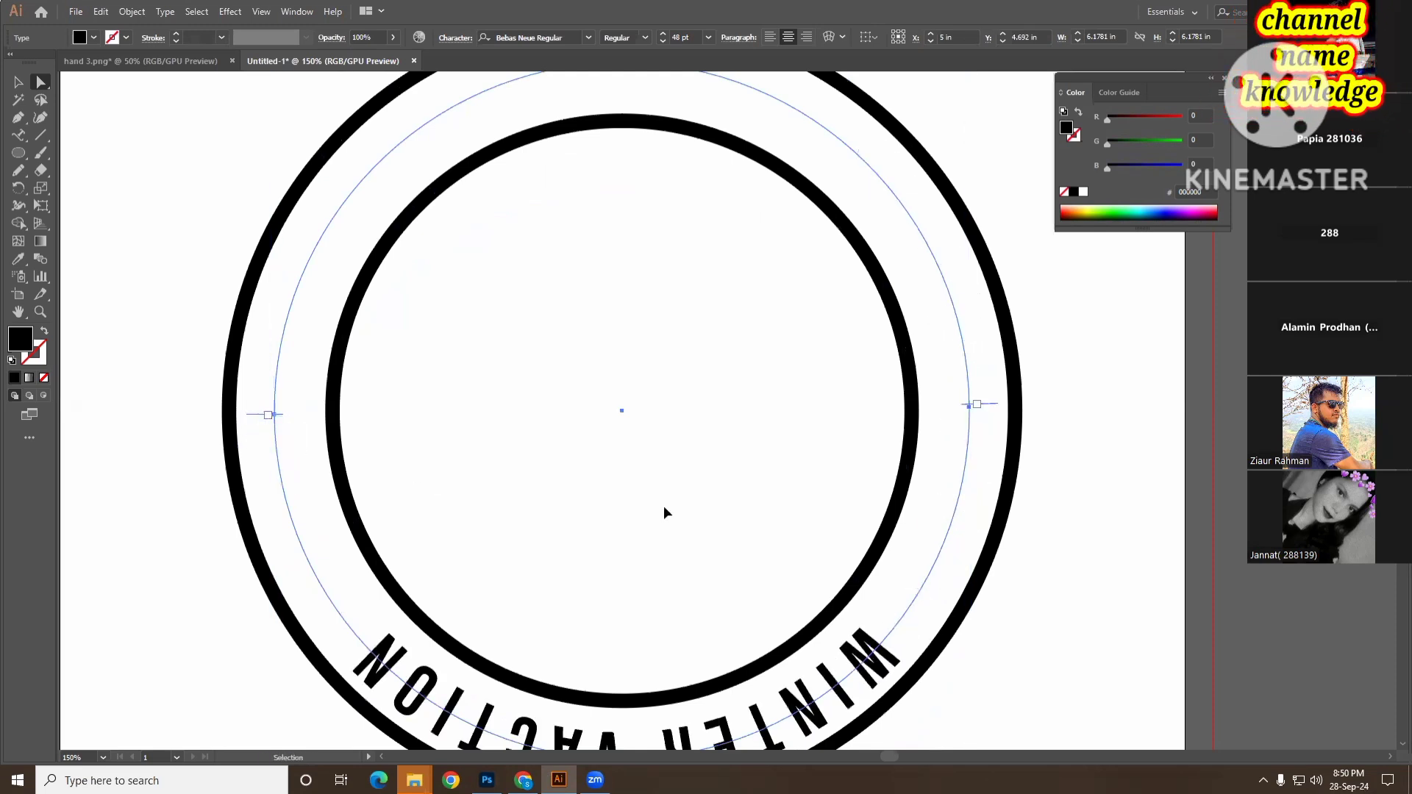
- Undo the centre alignment and the bracket moves of the WINTER VACTION text
{"action": "key", "text": "ctrl+z"}
{"action": "key", "text": "ctrl+z"}
{"action": "scroll", "coordinate": [662, 478], "scroll_direction": "up", "scroll_amount": 2}
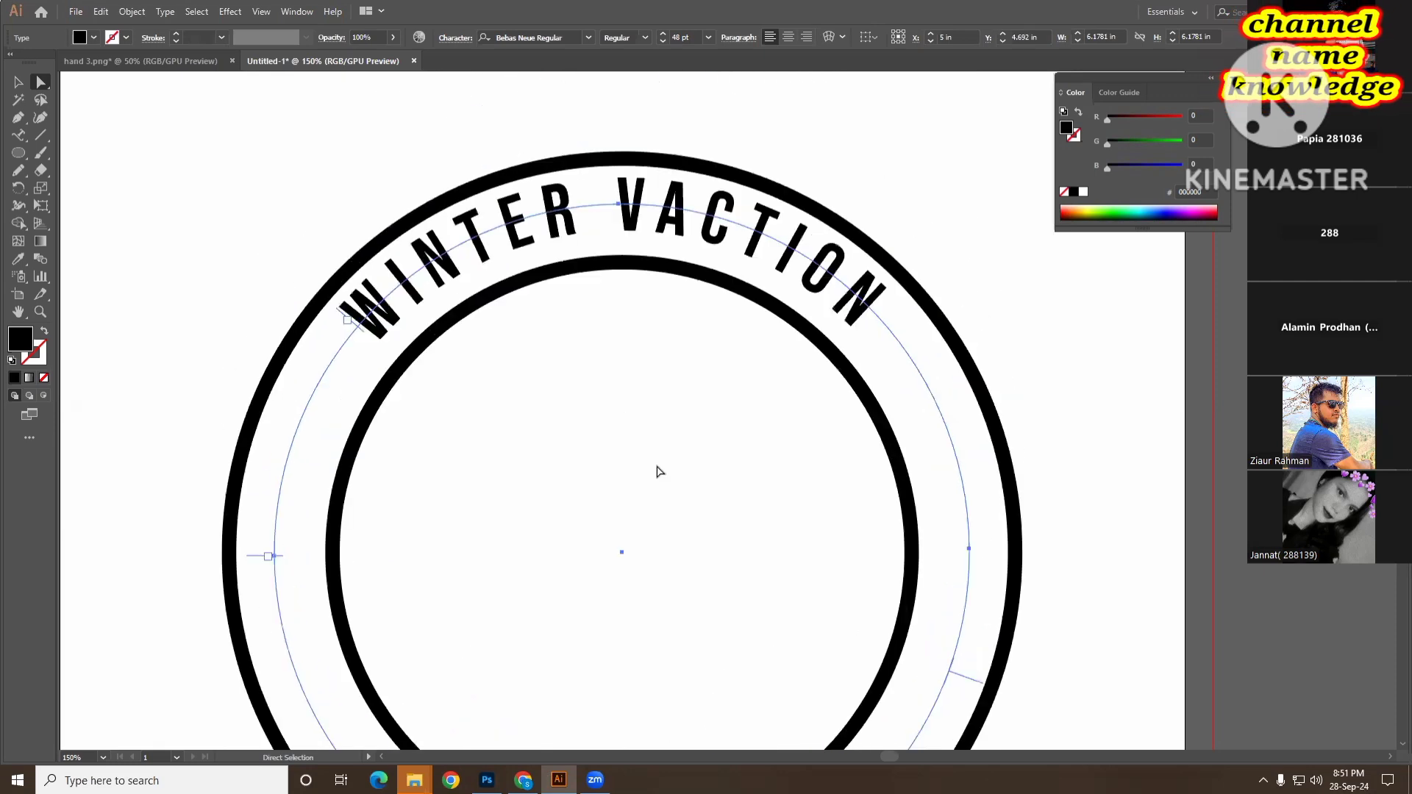
- Nudge the WINTER VACTION text slightly clockwise along its path with the start bracket, and deselect it
{"action": "scroll", "coordinate": [728, 411], "scroll_direction": "down", "scroll_amount": 1}
{"action": "scroll", "coordinate": [588, 386], "scroll_direction": "down", "scroll_amount": 1}
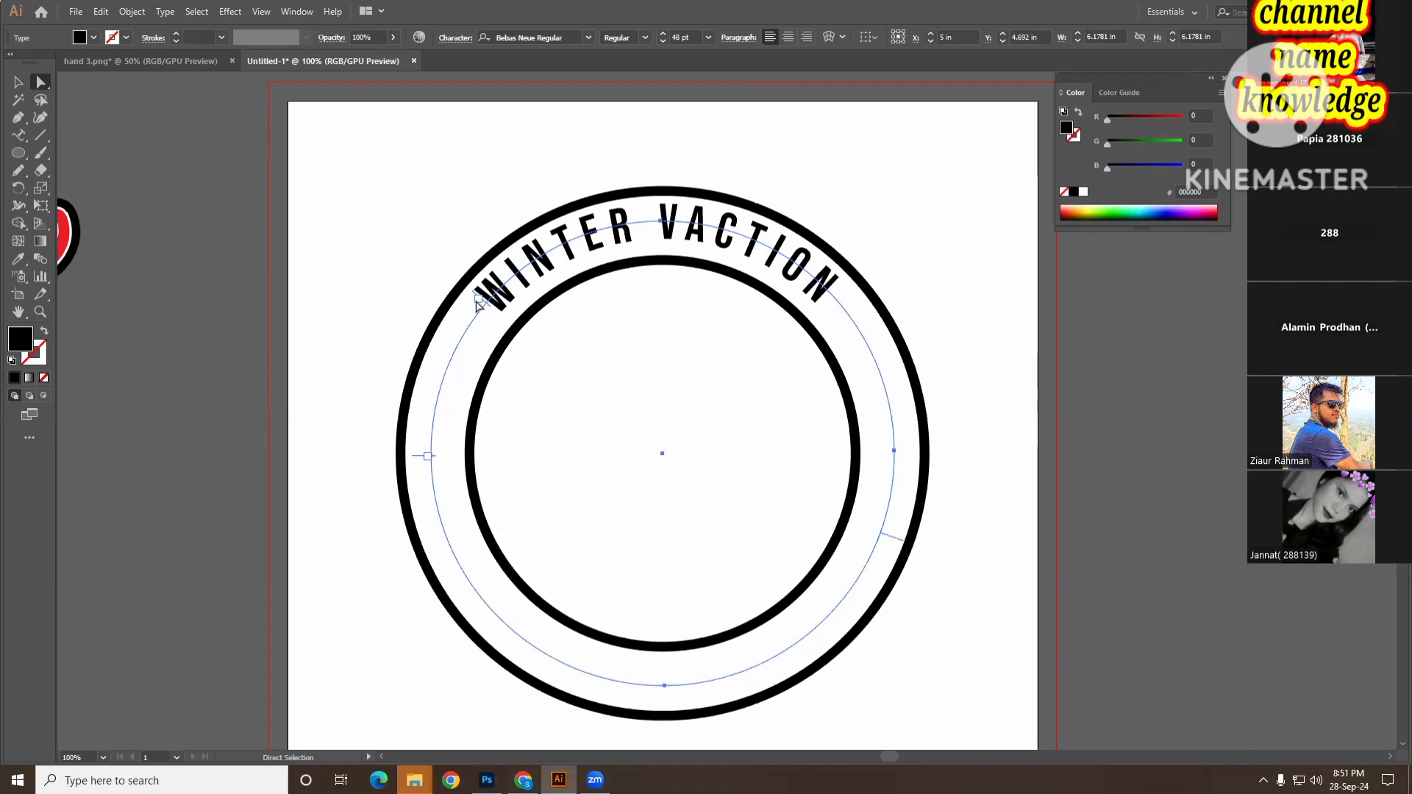
{"action": "left_click_drag", "start_coordinate": [483, 302], "coordinate": [489, 292]}
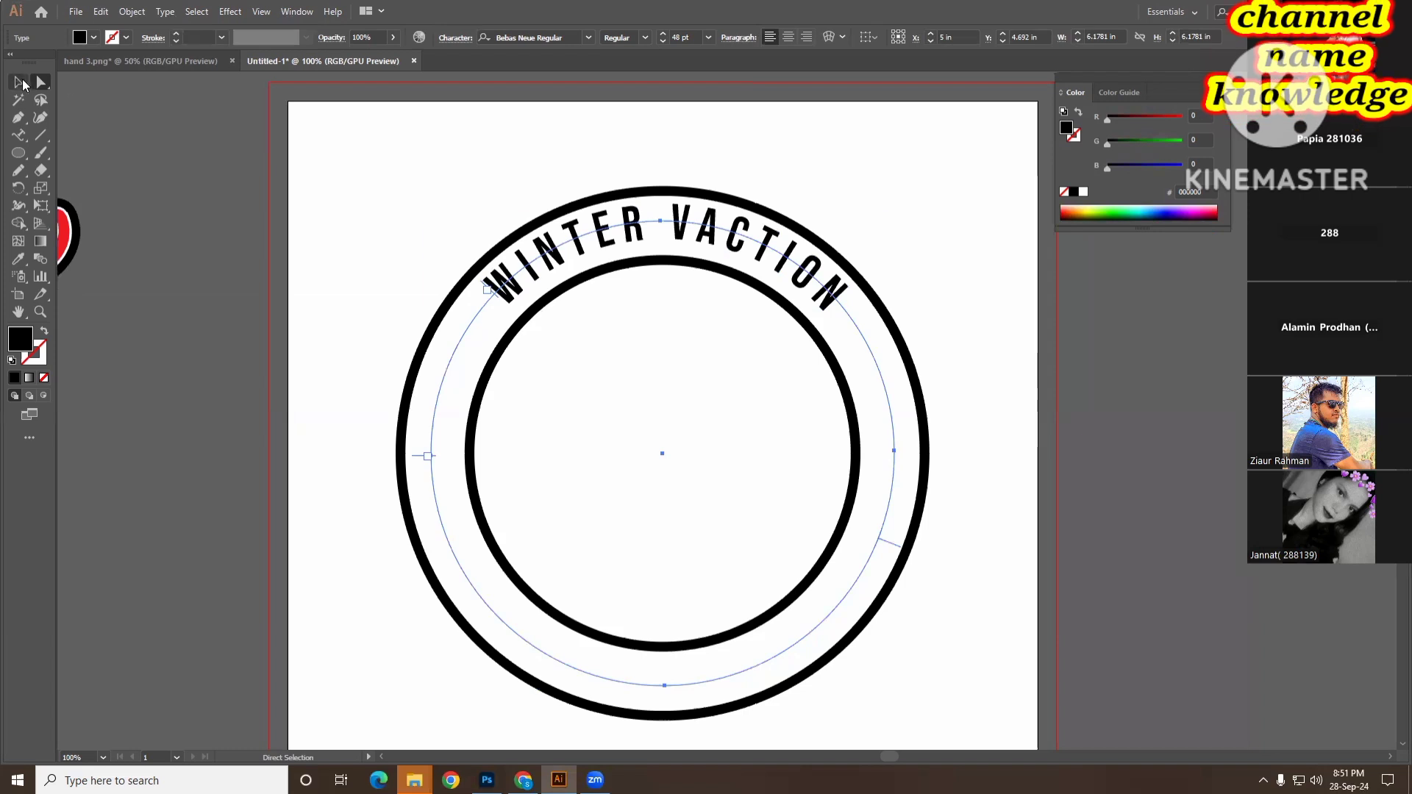
{"action": "left_click", "coordinate": [22, 83]}
{"action": "left_click", "coordinate": [1070, 414]}
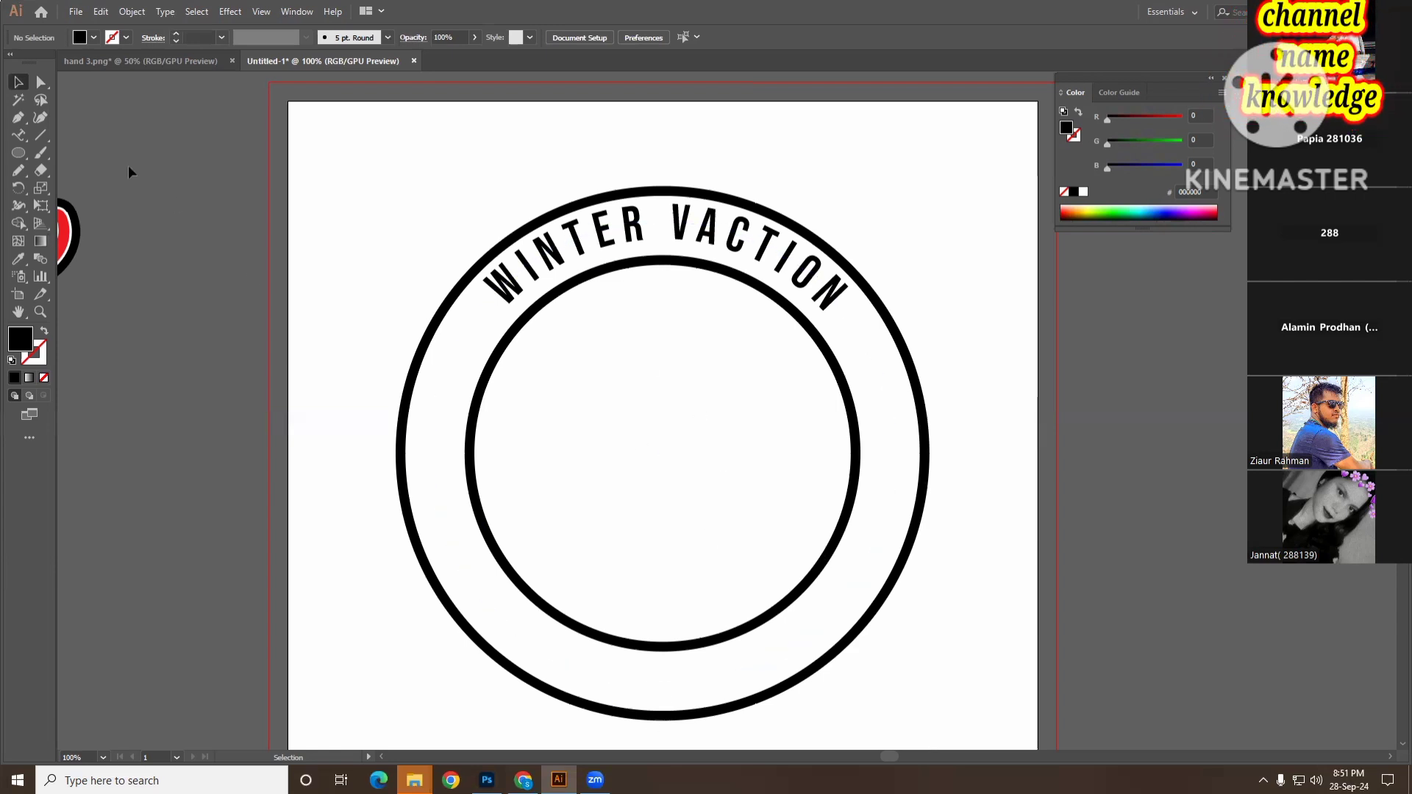
- Try to start new type on a path in the lower part of the ring
{"action": "left_click", "coordinate": [21, 137]}
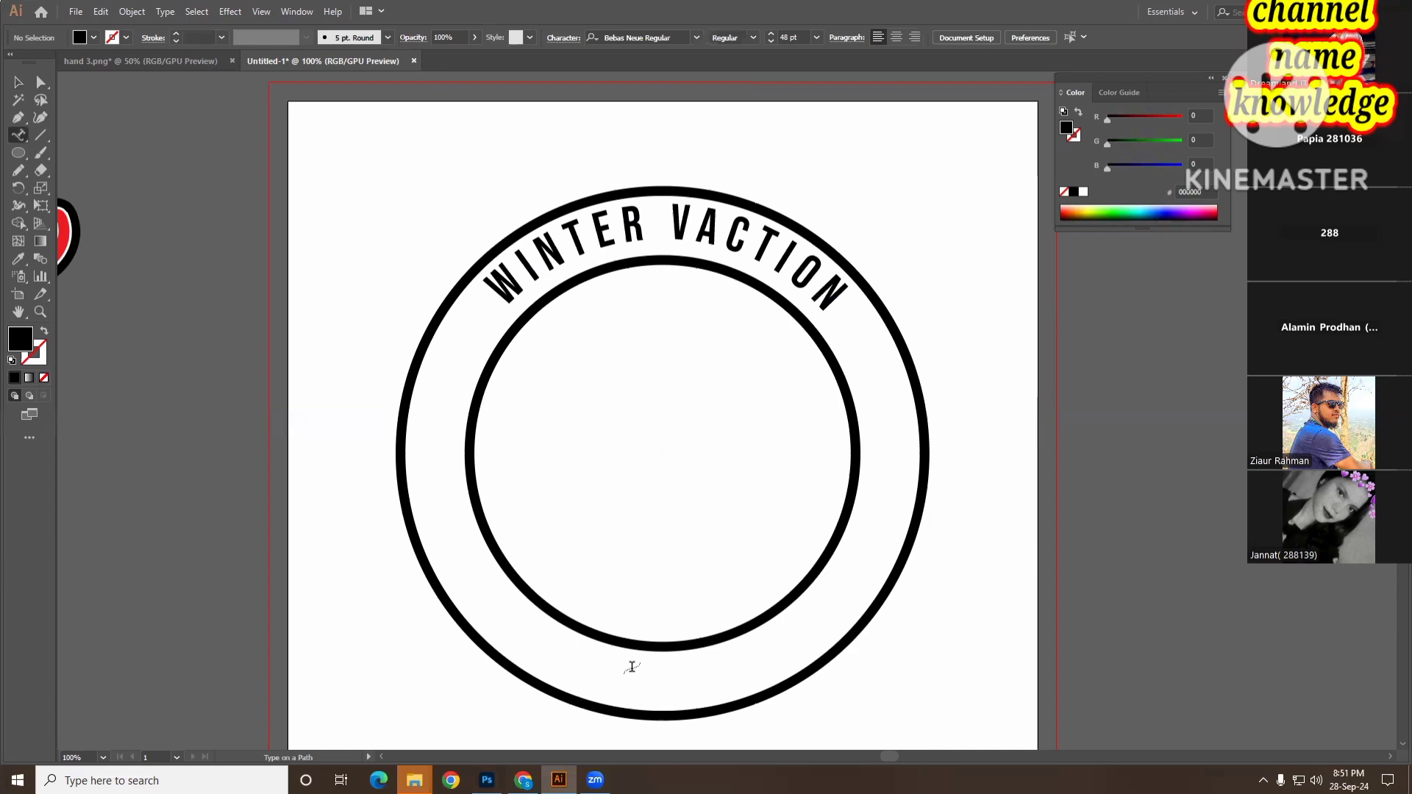
{"action": "left_click", "coordinate": [629, 675]}
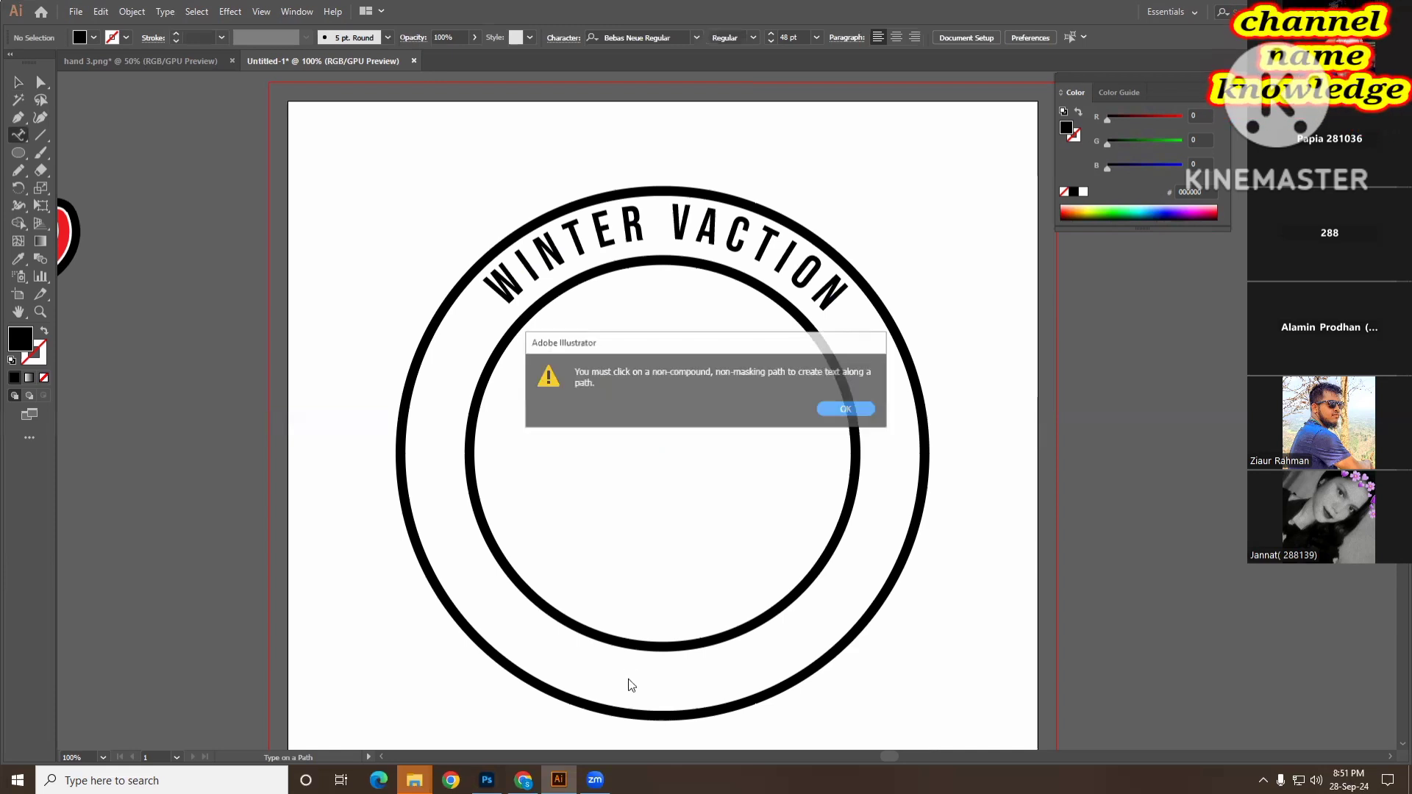
{"action": "left_click", "coordinate": [858, 413]}
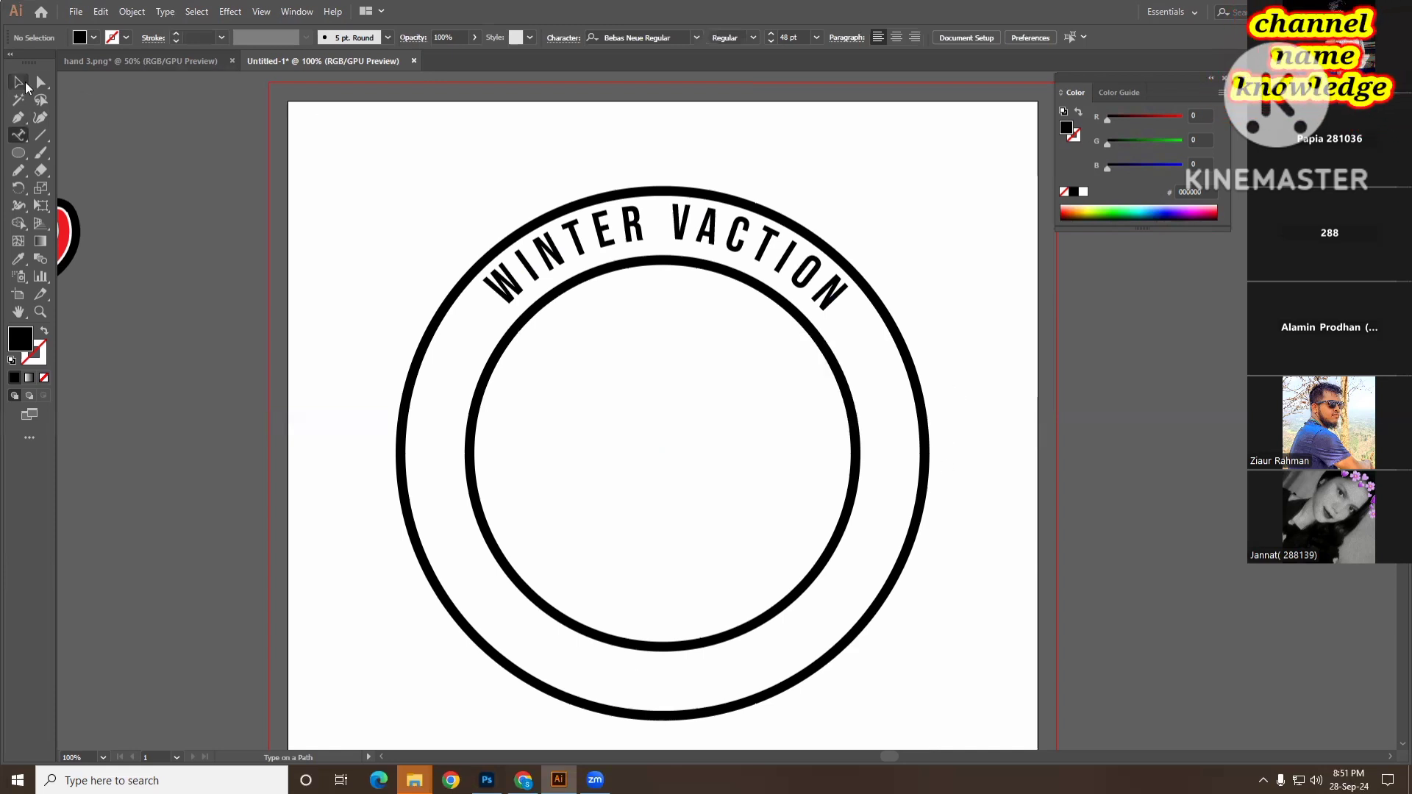
- Duplicate the WINTER VACTION path text in place and rotate the copy half a turn to the bottom of the ring
{"action": "left_click", "coordinate": [26, 87]}
{"action": "left_click", "coordinate": [634, 230]}
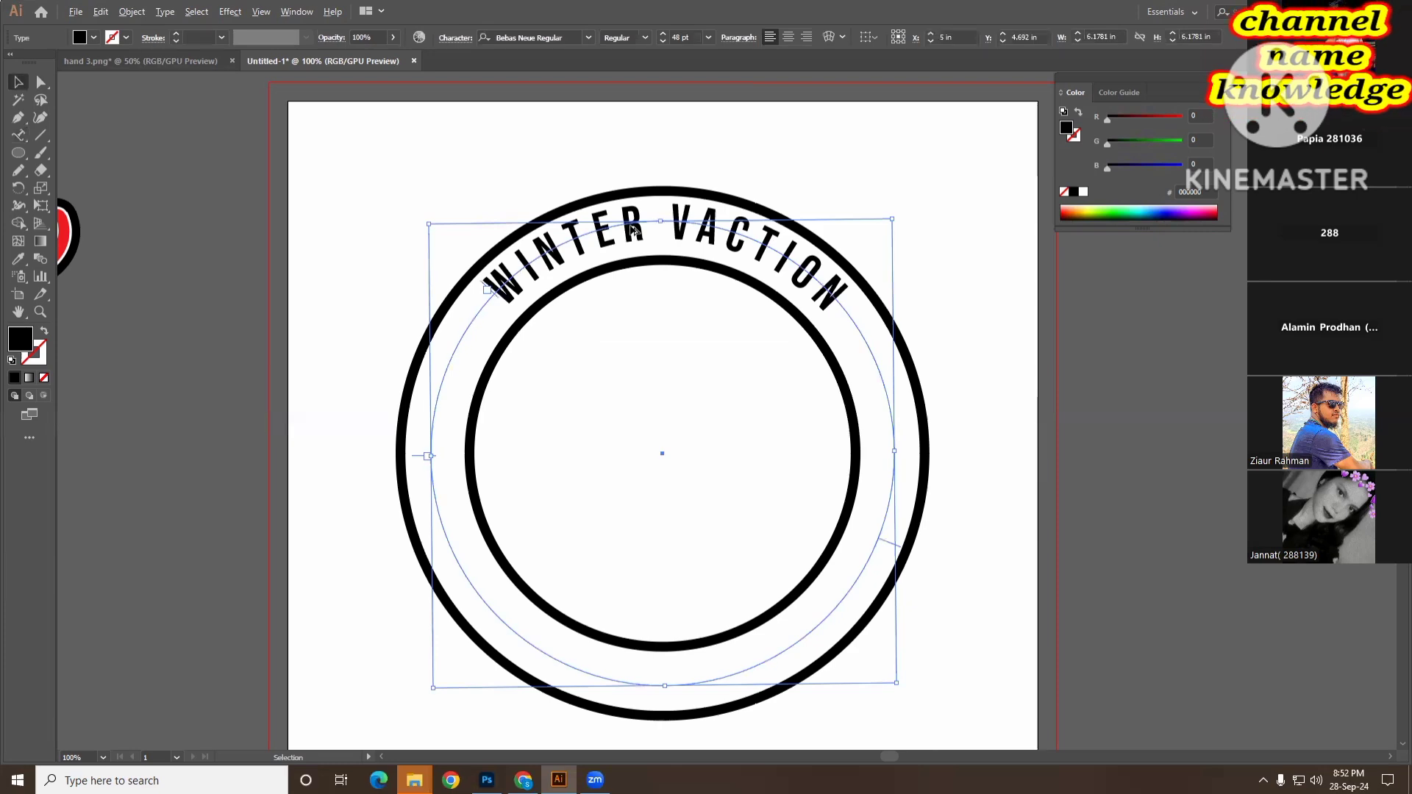
{"action": "mouse_move", "coordinate": [634, 231]}
{"action": "left_mouse_down"}
{"action": "mouse_move", "coordinate": [637, 243]}
{"action": "mouse_move", "coordinate": [526, 294]}
{"action": "mouse_move", "coordinate": [649, 278]}
{"action": "mouse_move", "coordinate": [634, 230]}
{"action": "left_mouse_up"}
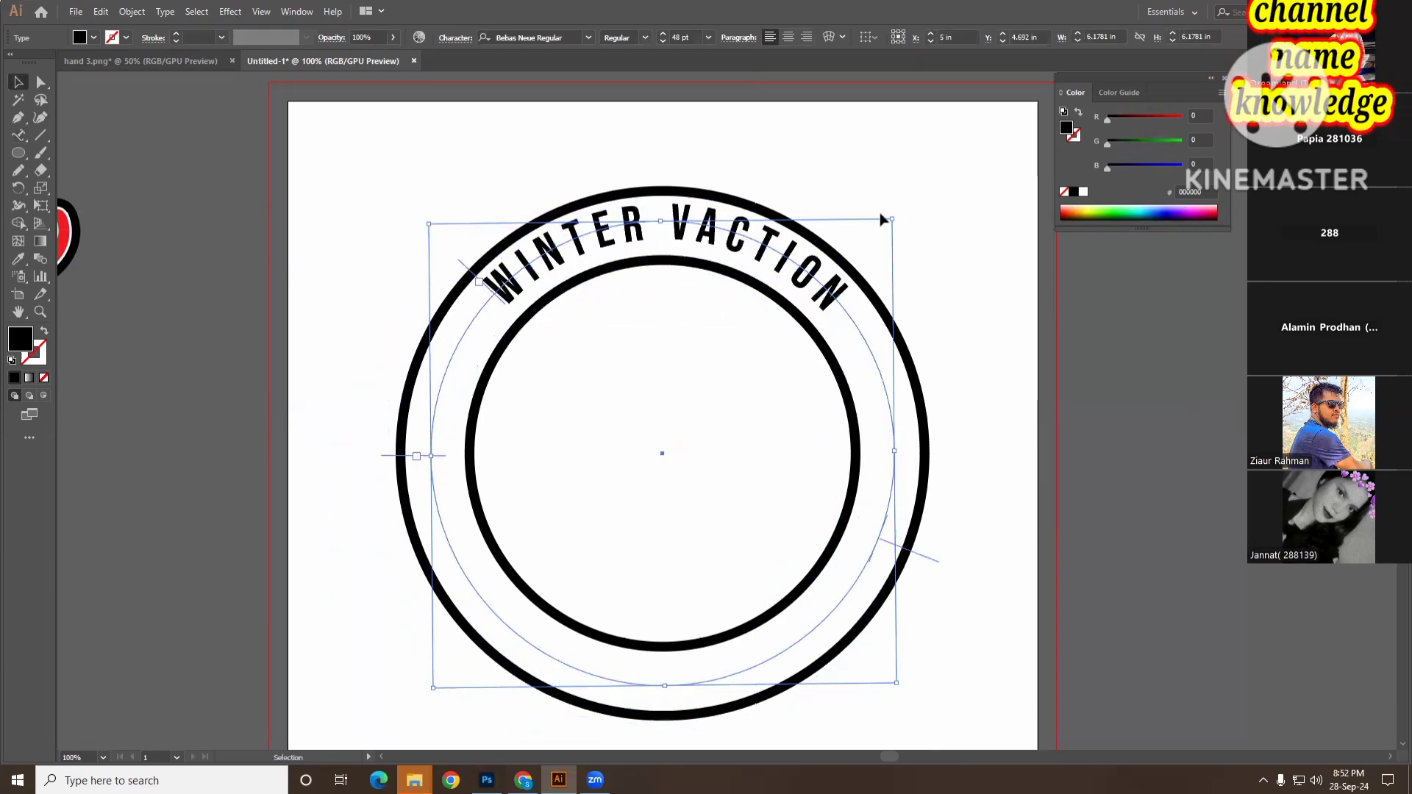
{"action": "left_click_drag", "start_coordinate": [896, 213], "coordinate": [537, 598]}
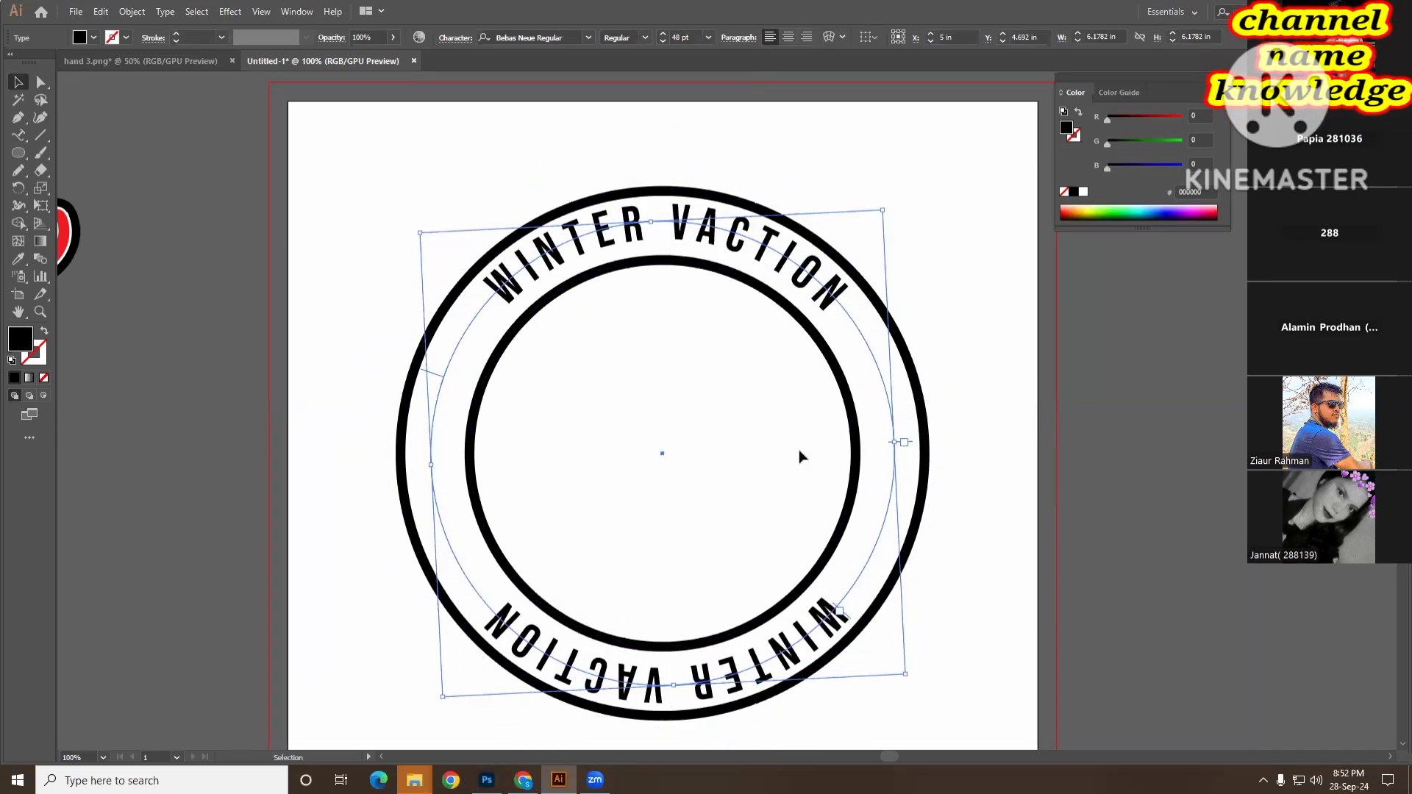
- Replace the upside-down WINTER VACTION text at the bottom of the ring with WARP CLOTH
{"action": "left_click", "coordinate": [18, 134]}
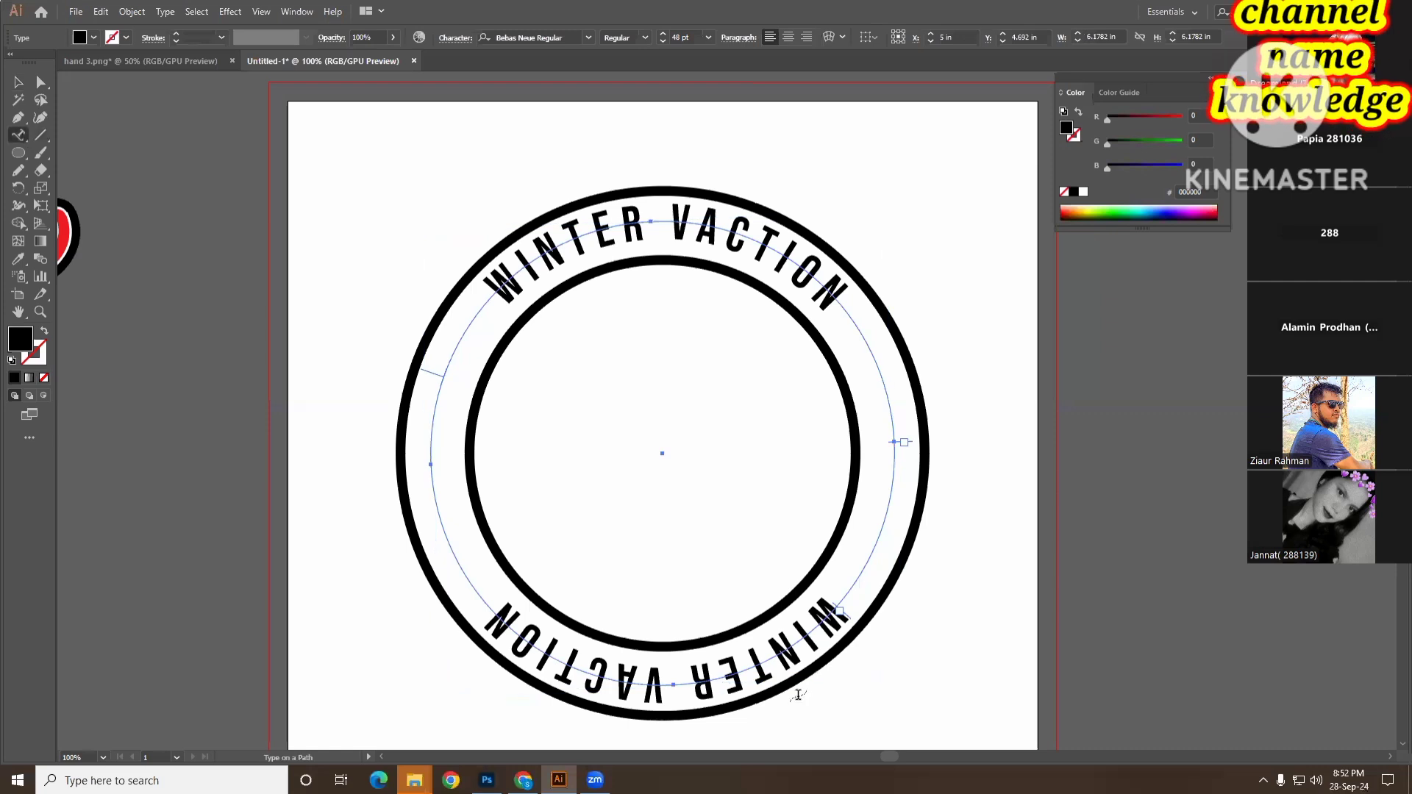
{"action": "left_click", "coordinate": [836, 611]}
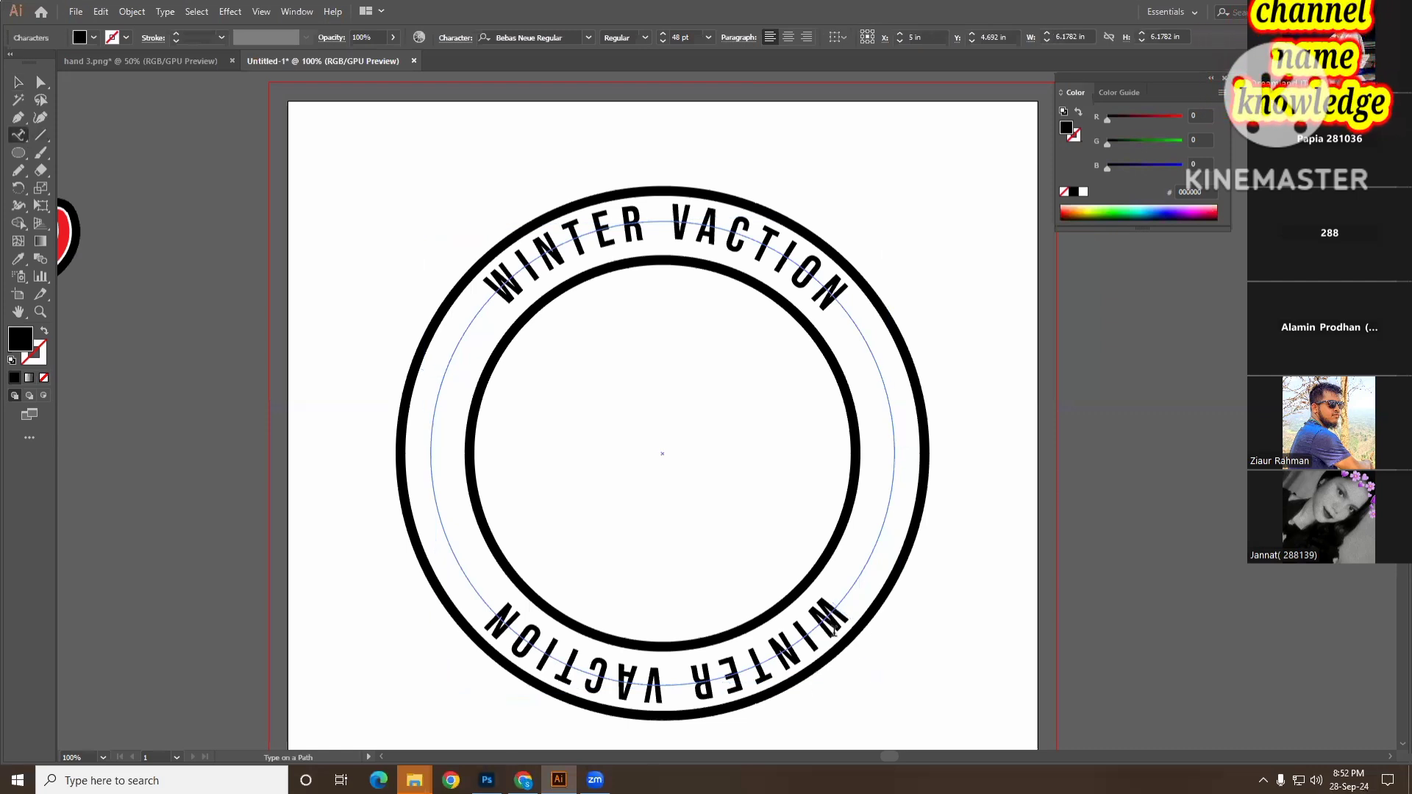
{"action": "key", "text": "ctrl+a"}
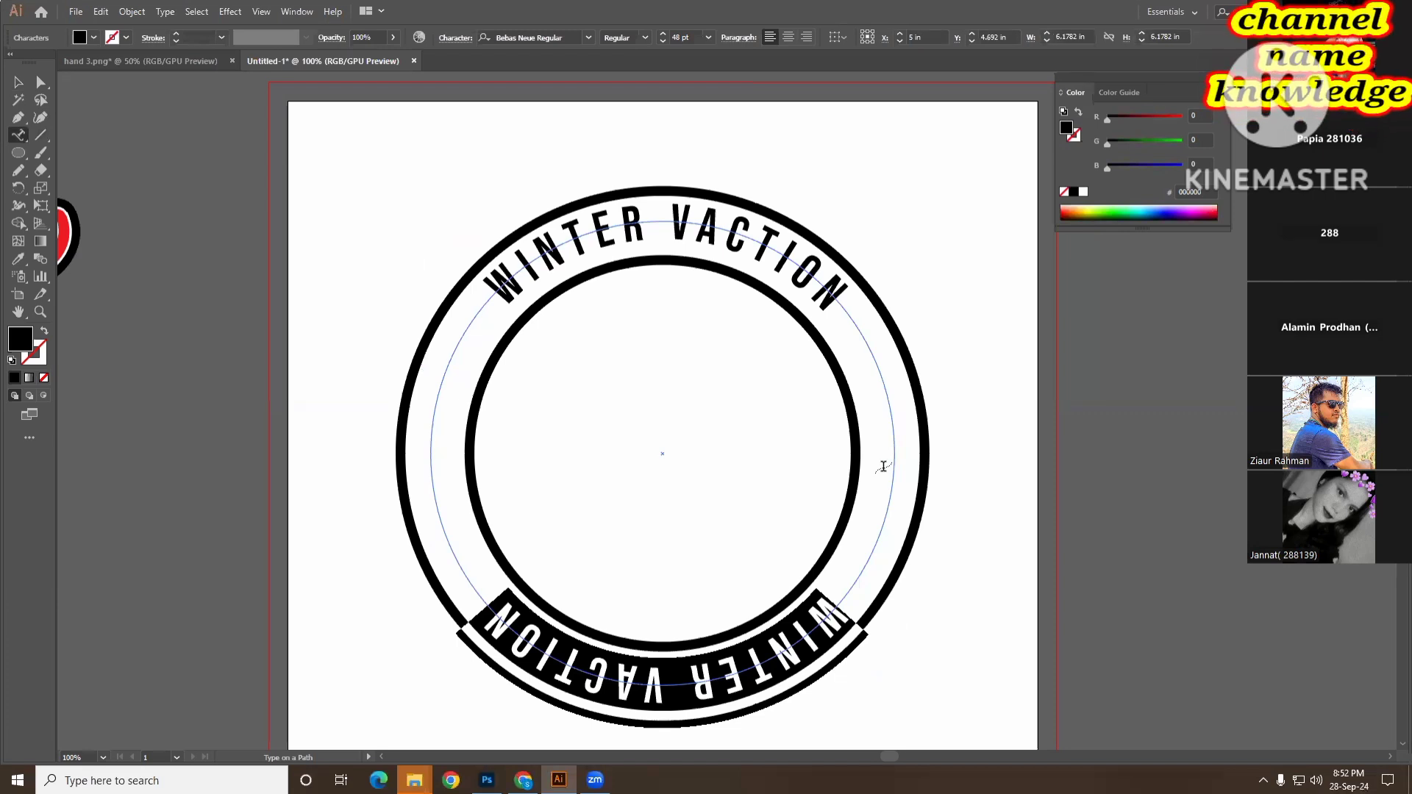
{"action": "type", "text": "W"}
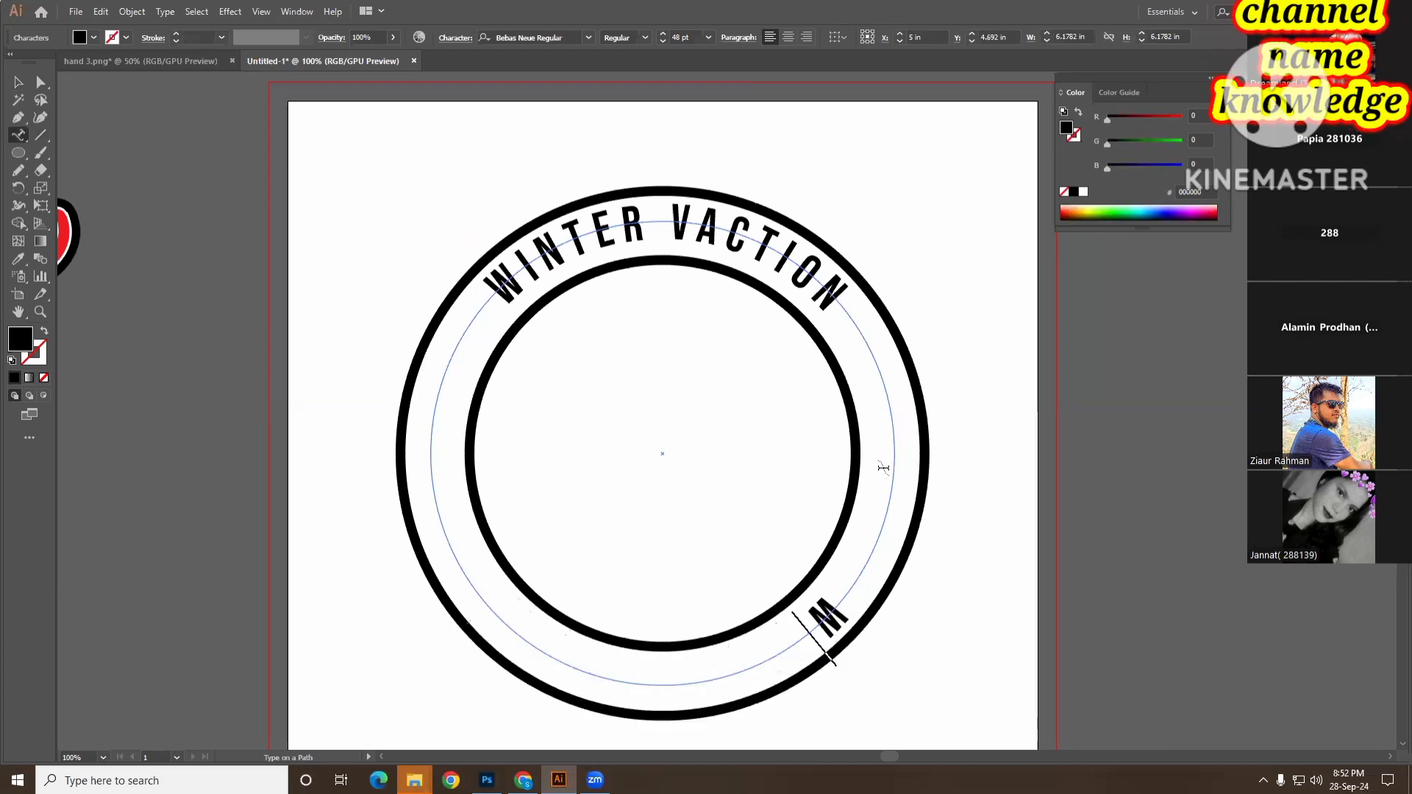
{"action": "type", "text": "AR"}
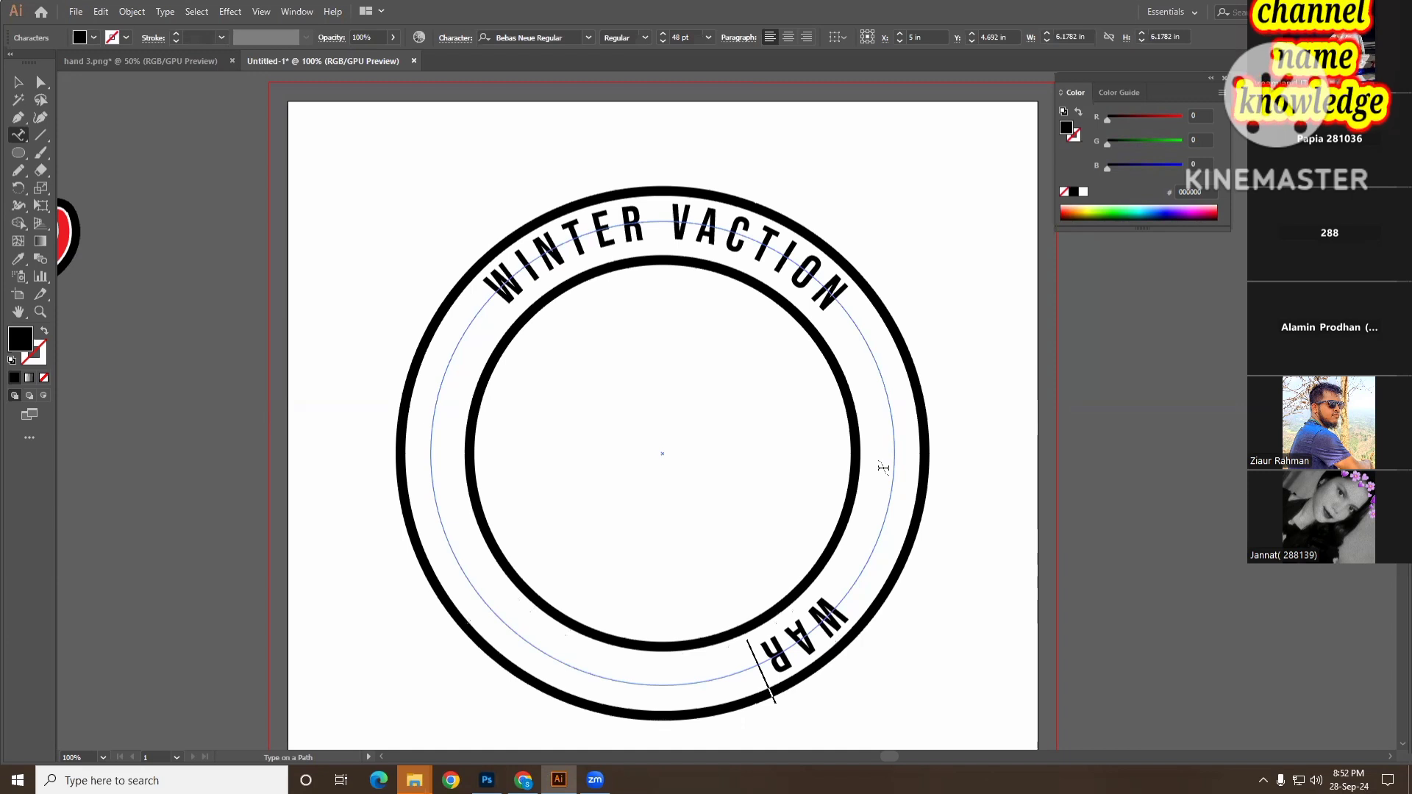
{"action": "type", "text": "P CLOTH"}
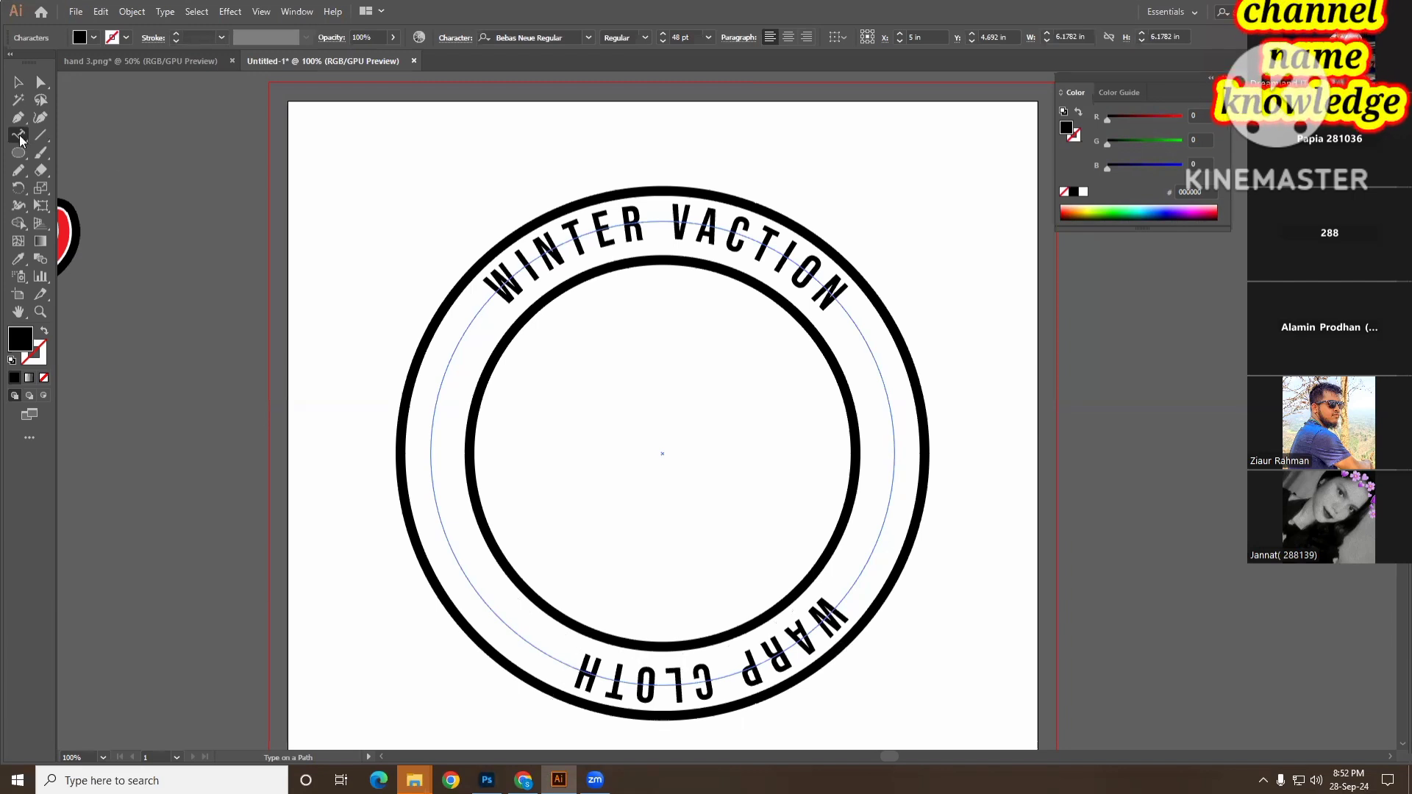
{"action": "left_click", "coordinate": [15, 83]}
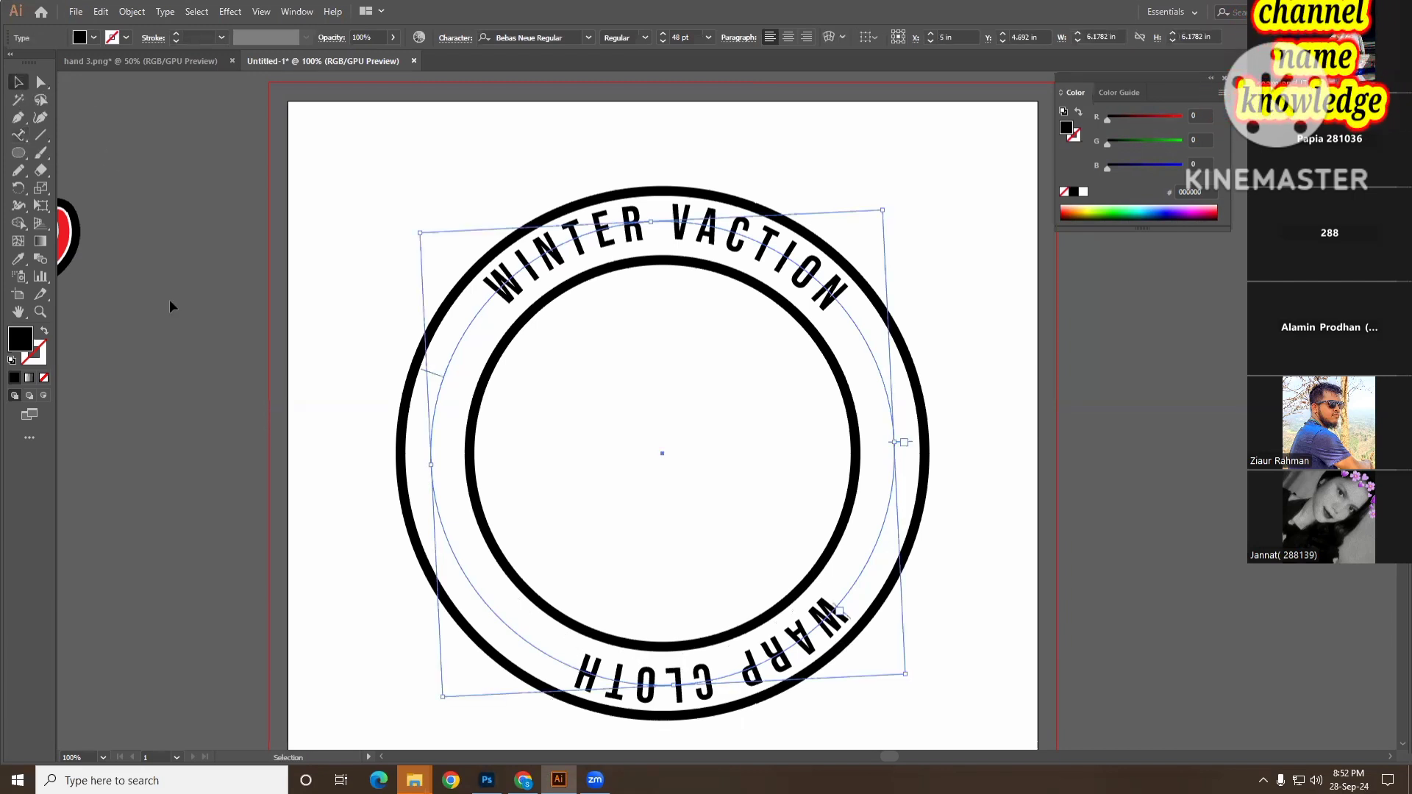
- Flip the WARP CLOTH text to the other side of its path, keeping the Rainbow effect and Center path alignment
{"action": "left_click", "coordinate": [23, 140]}
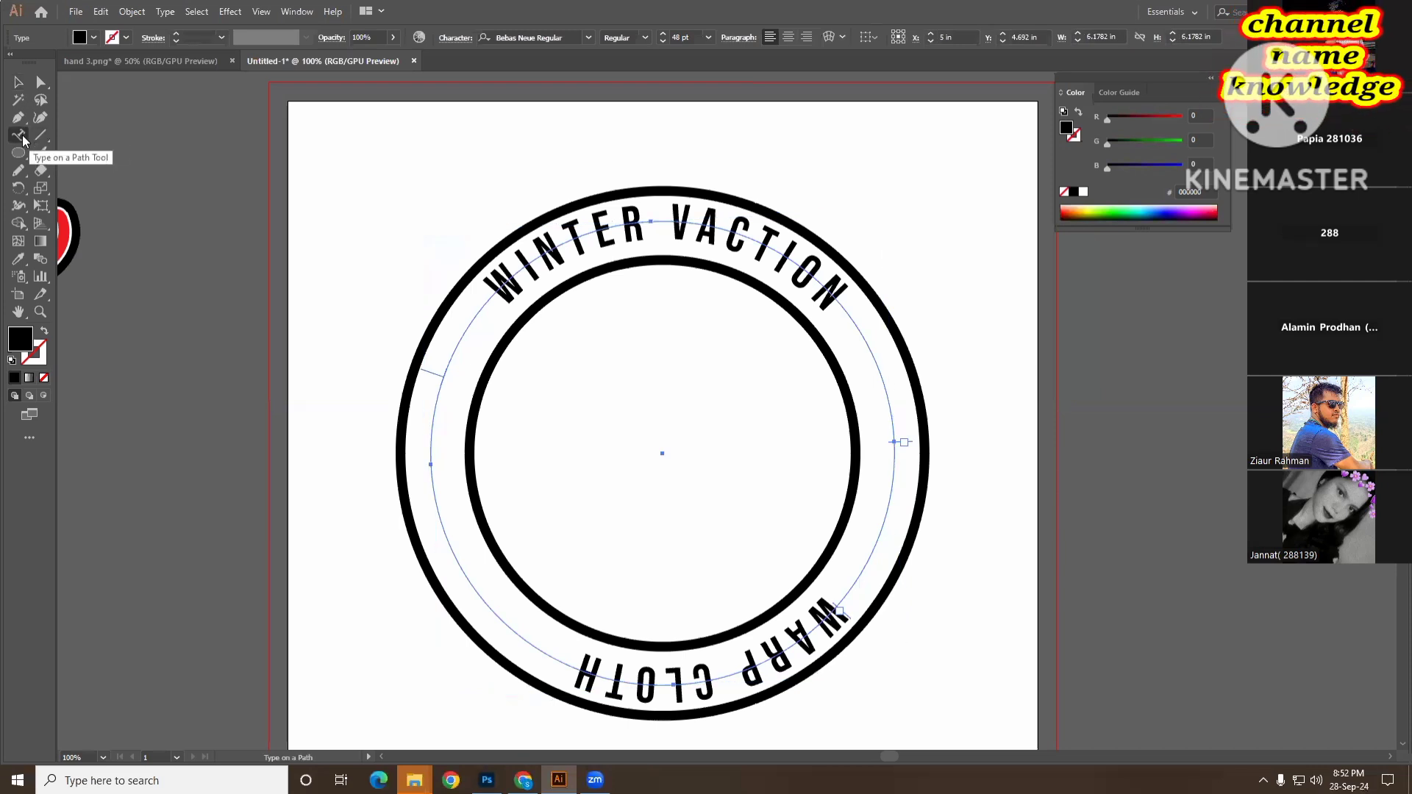
{"action": "double_click", "coordinate": [18, 135]}
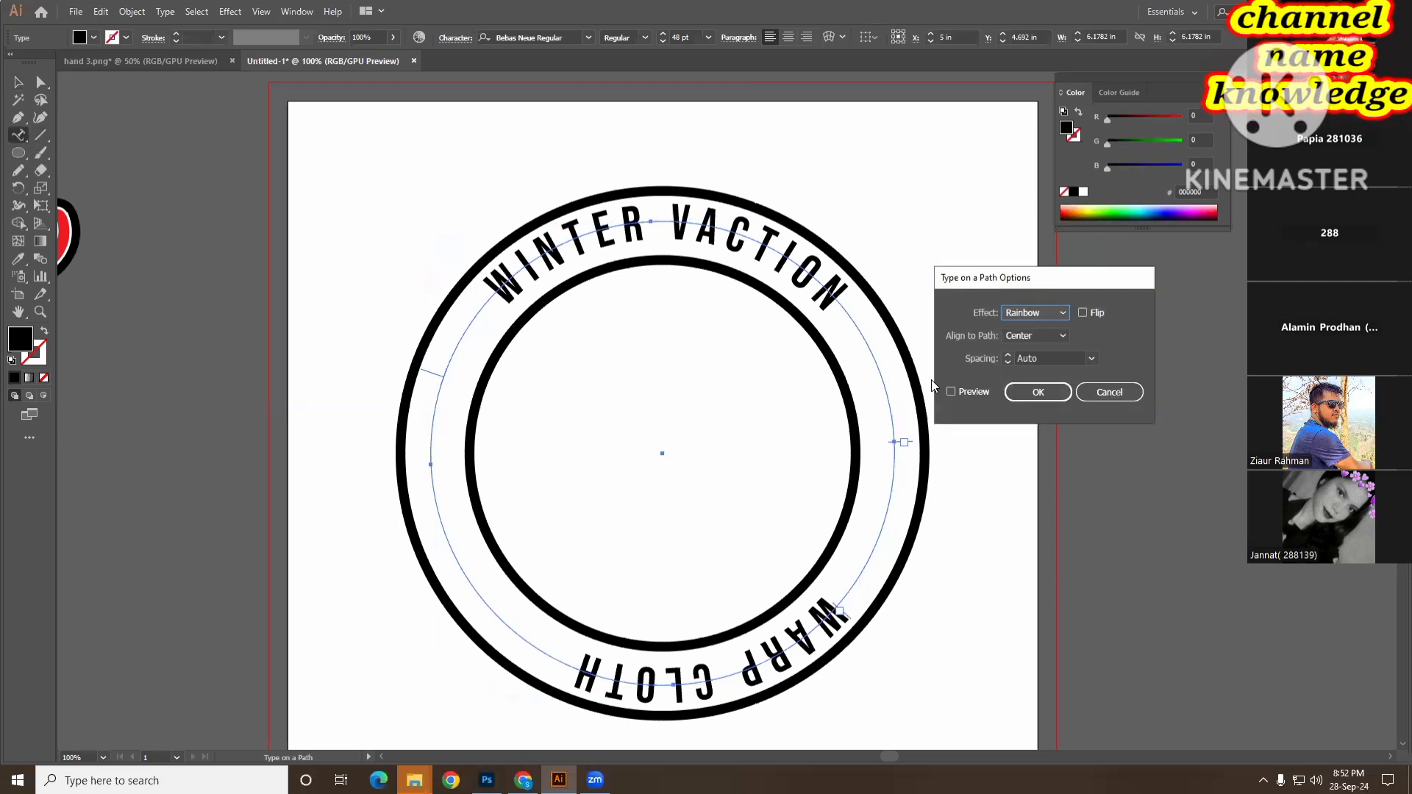
{"action": "left_click", "coordinate": [961, 391]}
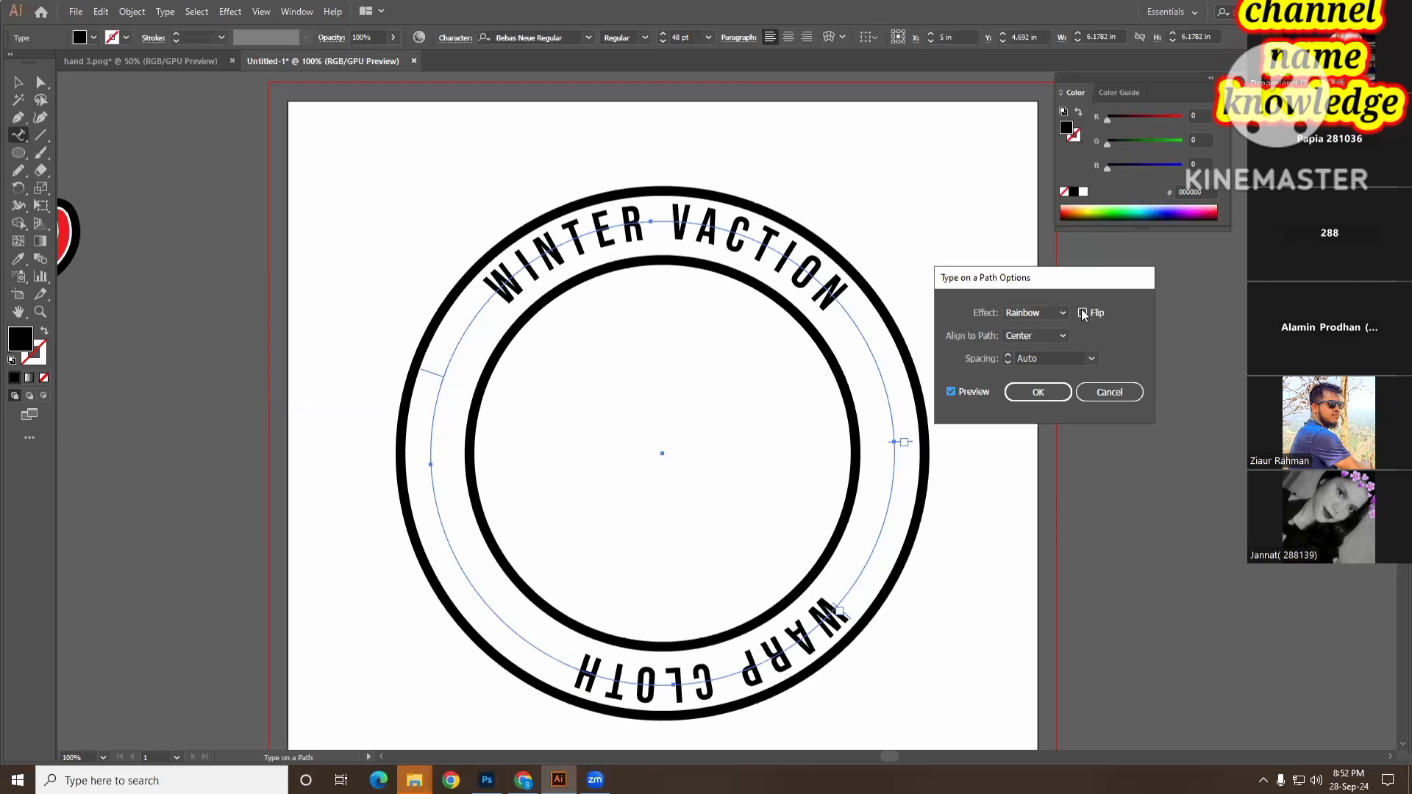
{"action": "left_click", "coordinate": [1082, 313]}
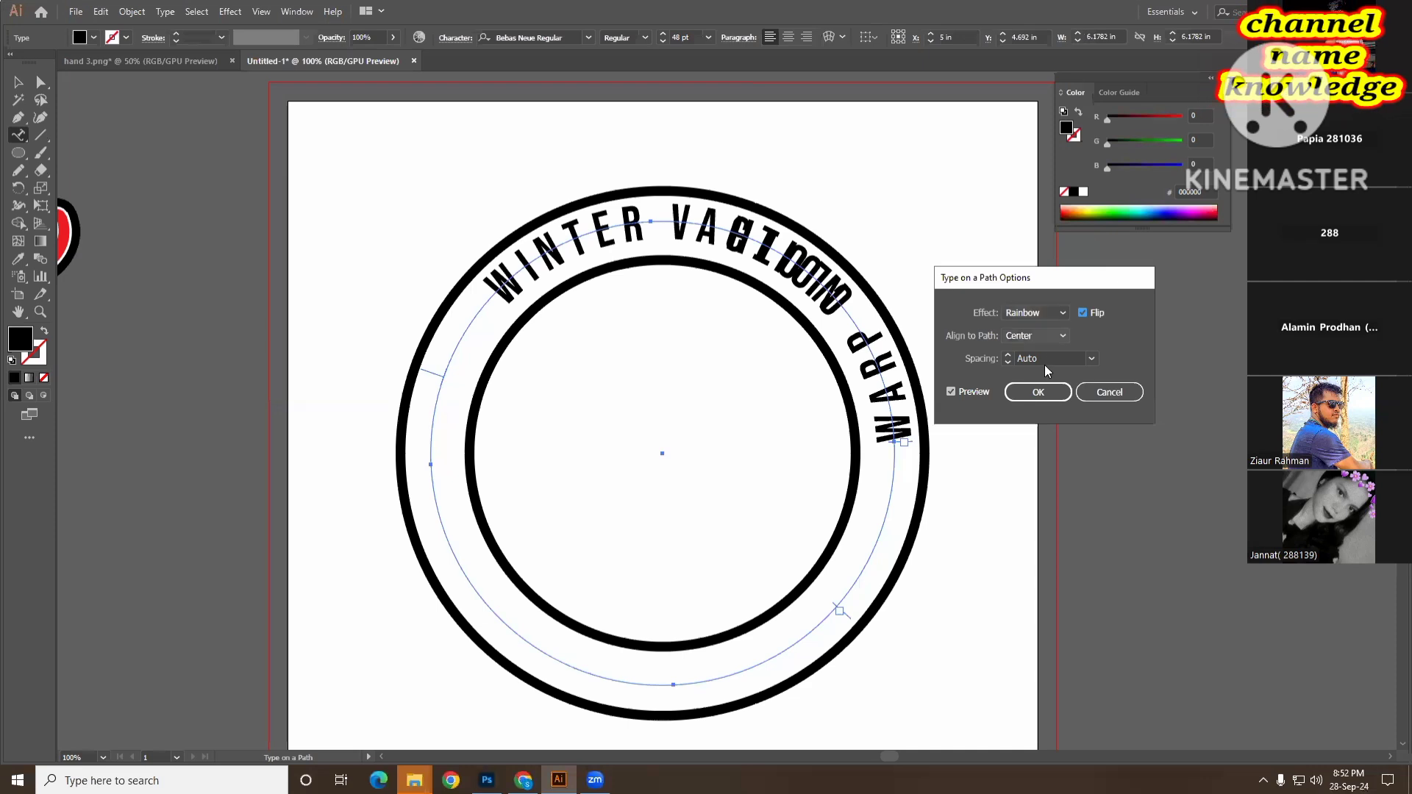
{"action": "left_click", "coordinate": [1039, 395]}
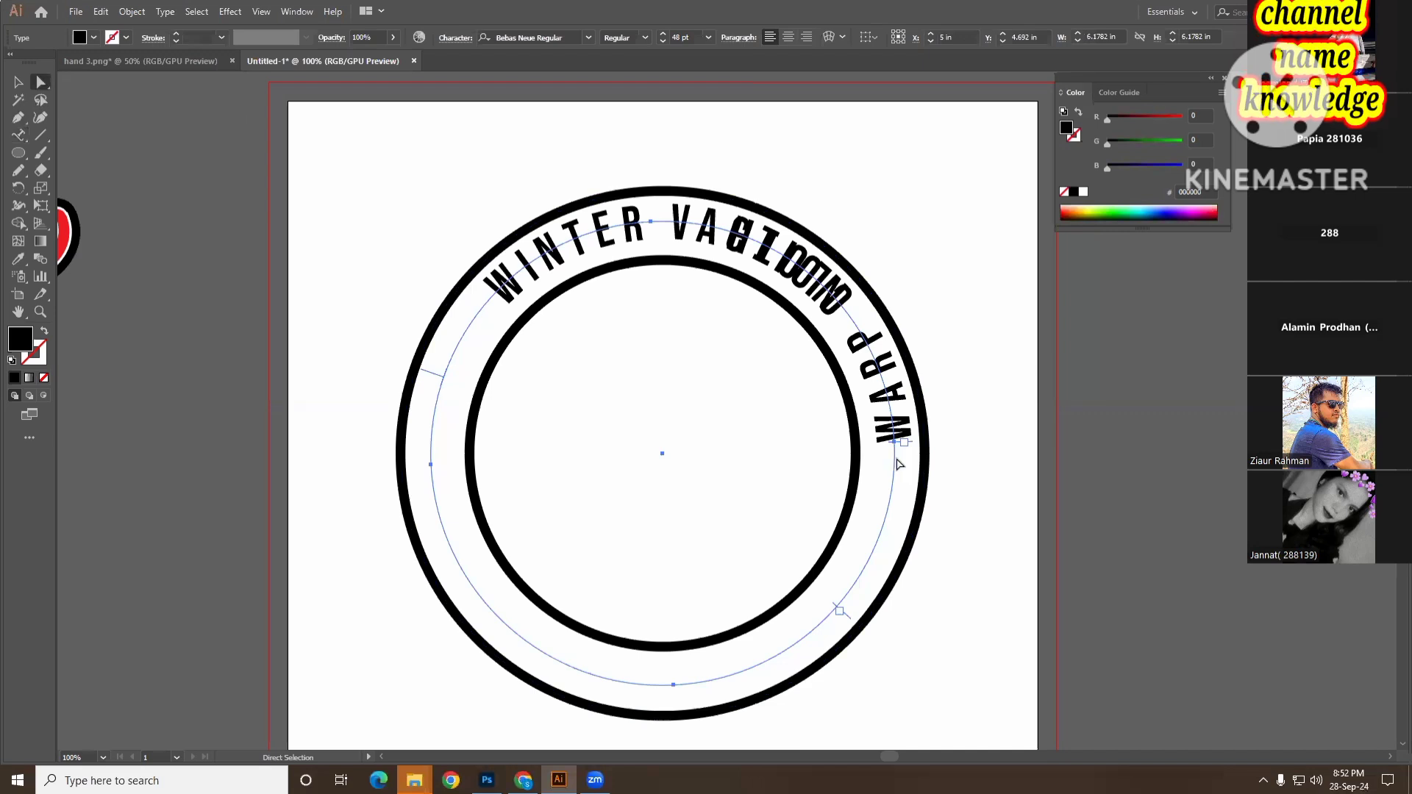
- Slide WARP CLOTH along its path to the bottom of the ring and rotate it slightly counter-clockwise to centre it
{"action": "left_click_drag", "start_coordinate": [903, 451], "coordinate": [521, 650]}
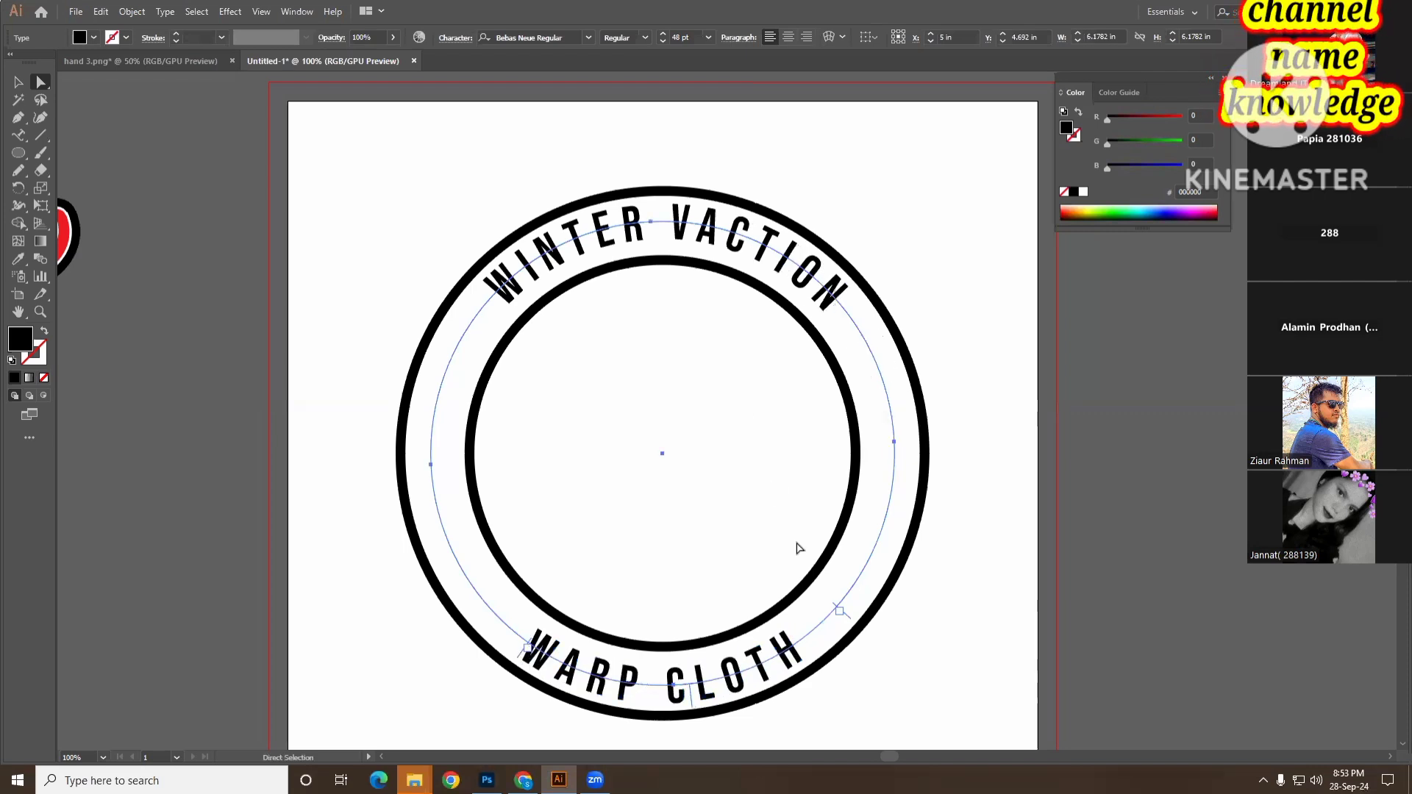
{"action": "key", "text": "t"}
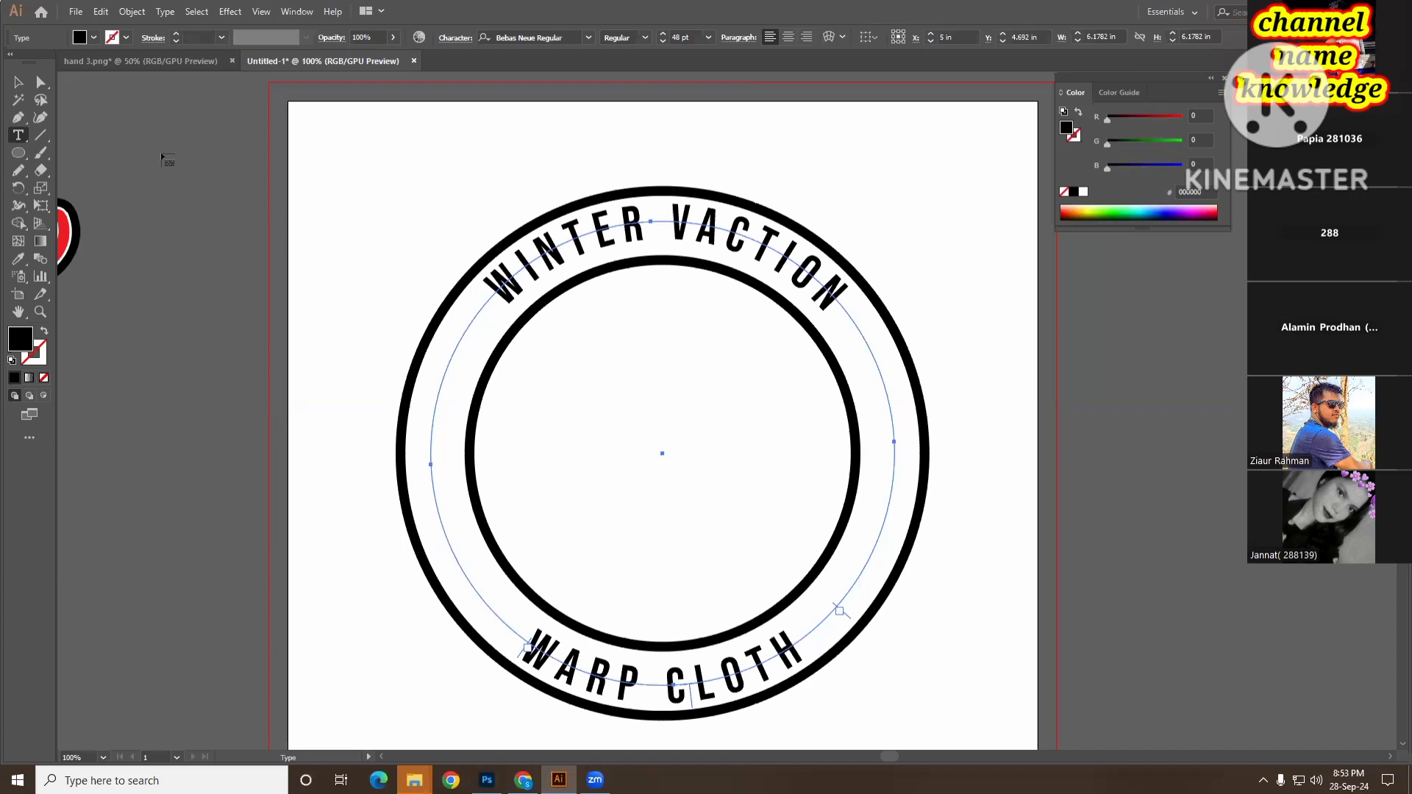
{"action": "left_click", "coordinate": [18, 82]}
{"action": "left_click", "coordinate": [565, 684]}
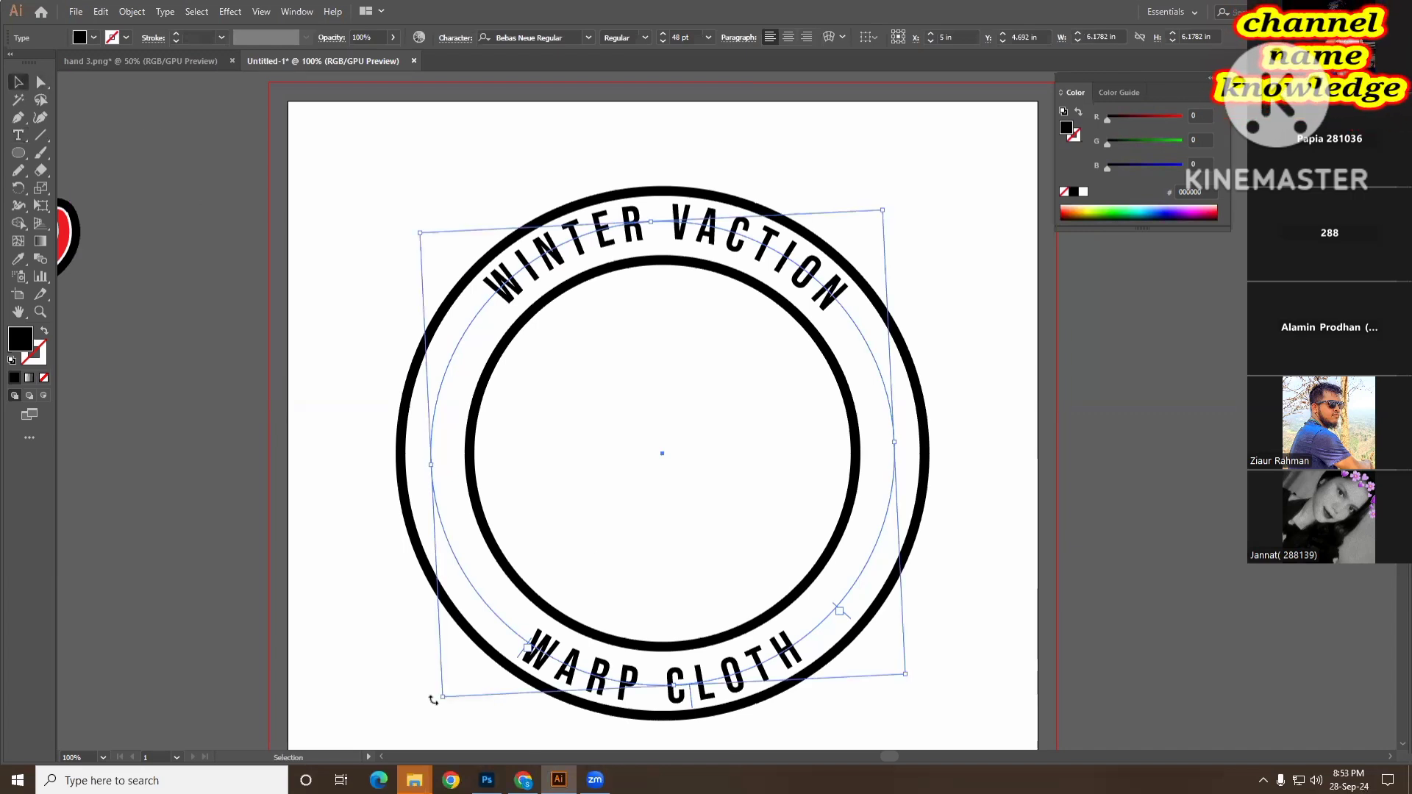
{"action": "left_click_drag", "start_coordinate": [433, 701], "coordinate": [457, 718]}
{"action": "left_click", "coordinate": [1265, 617]}
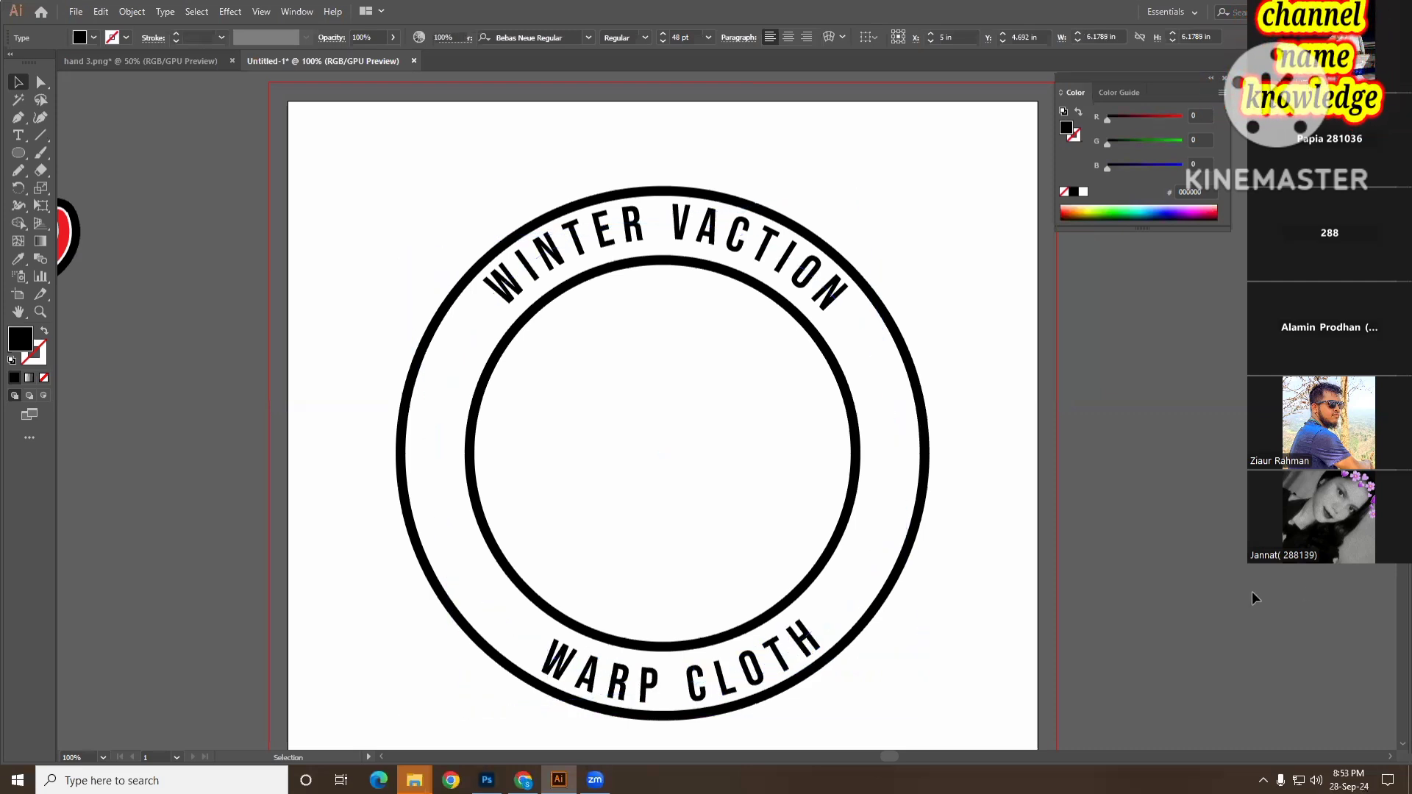
- Move the red Vintage lettering from beside the artboard onto the centre of the badge
{"action": "scroll", "coordinate": [1118, 574], "scroll_direction": "down", "scroll_amount": 2}
{"action": "key", "text": "a"}
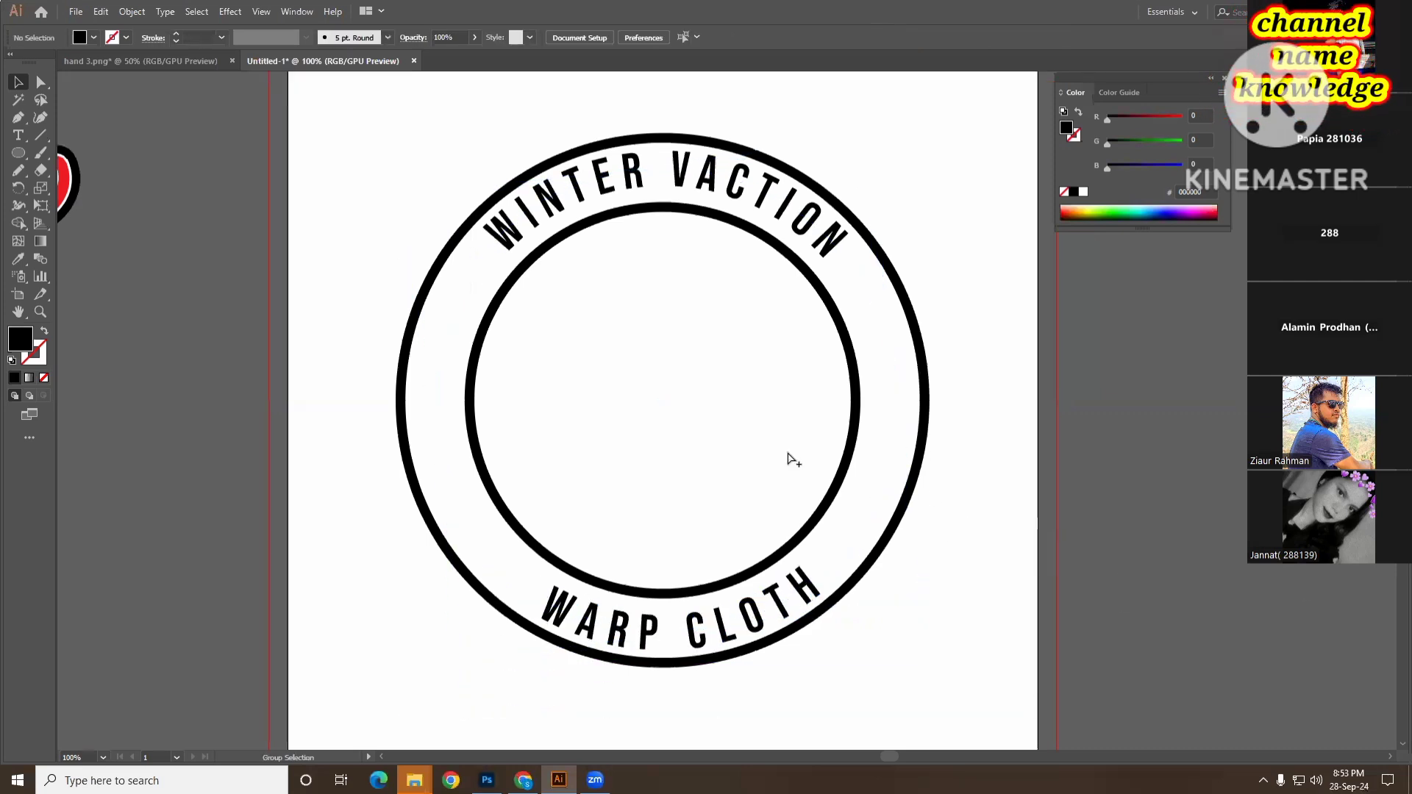
{"action": "key", "text": "ctrl+minus"}
{"action": "scroll", "coordinate": [776, 434], "scroll_direction": "up", "scroll_amount": 2}
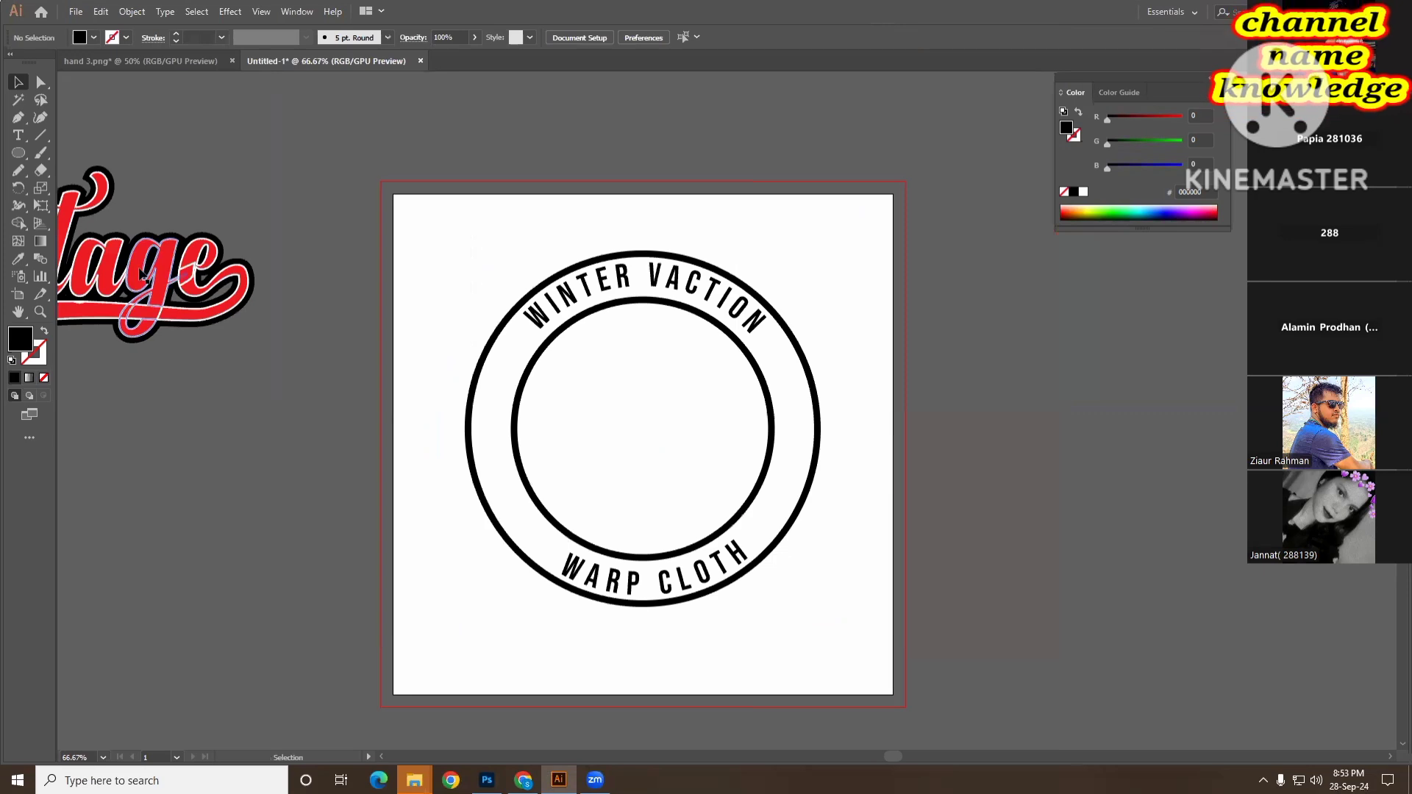
{"action": "left_click_drag", "start_coordinate": [231, 285], "coordinate": [809, 452]}
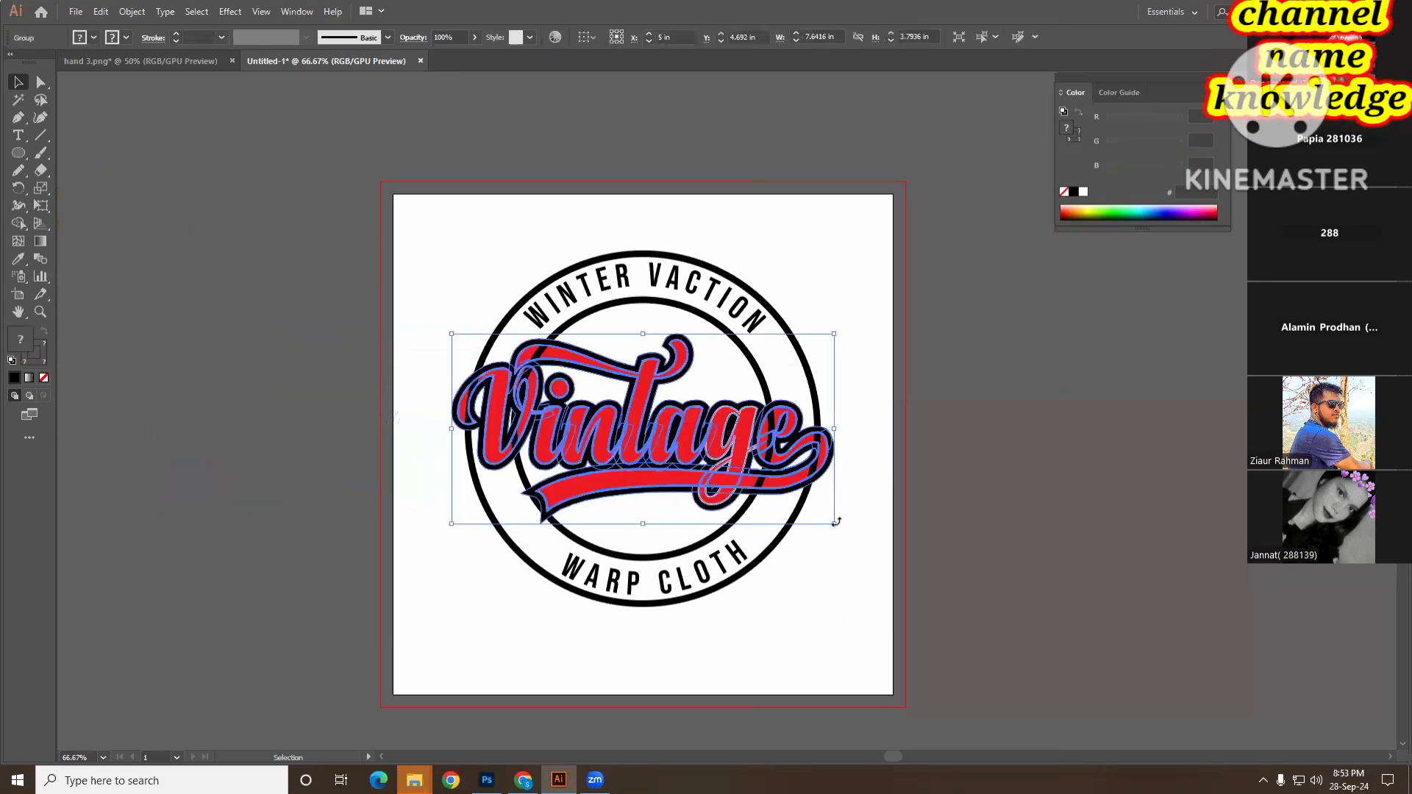
- Tilt the Vintage lettering upward to the right and stretch it past both sides of the ring, to about 9.25 in wide overall
{"action": "left_click_drag", "start_coordinate": [835, 523], "coordinate": [906, 475]}
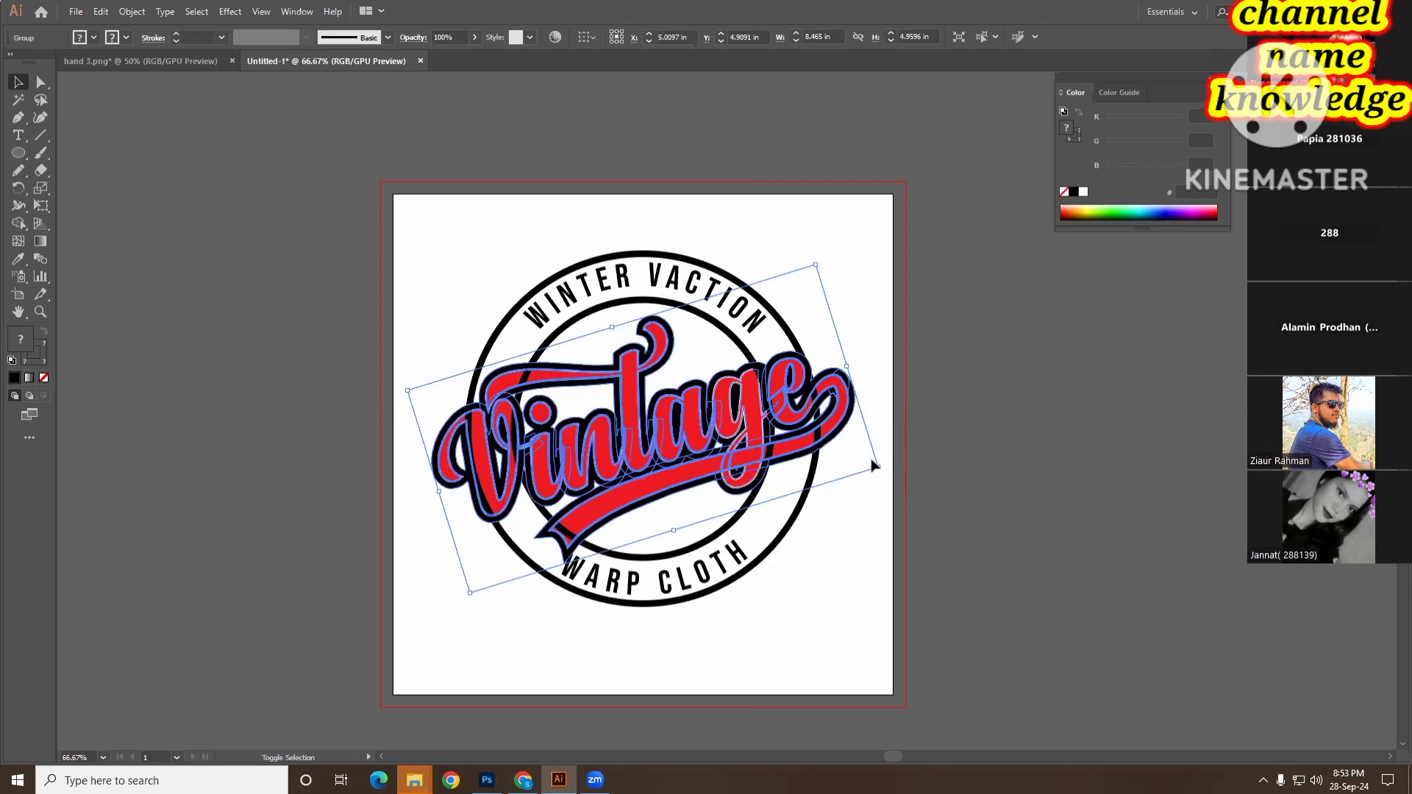
{"action": "mouse_move", "coordinate": [849, 366]}
{"action": "left_mouse_down"}
{"action": "mouse_move", "coordinate": [889, 366]}
{"action": "mouse_move", "coordinate": [868, 360]}
{"action": "left_mouse_up"}
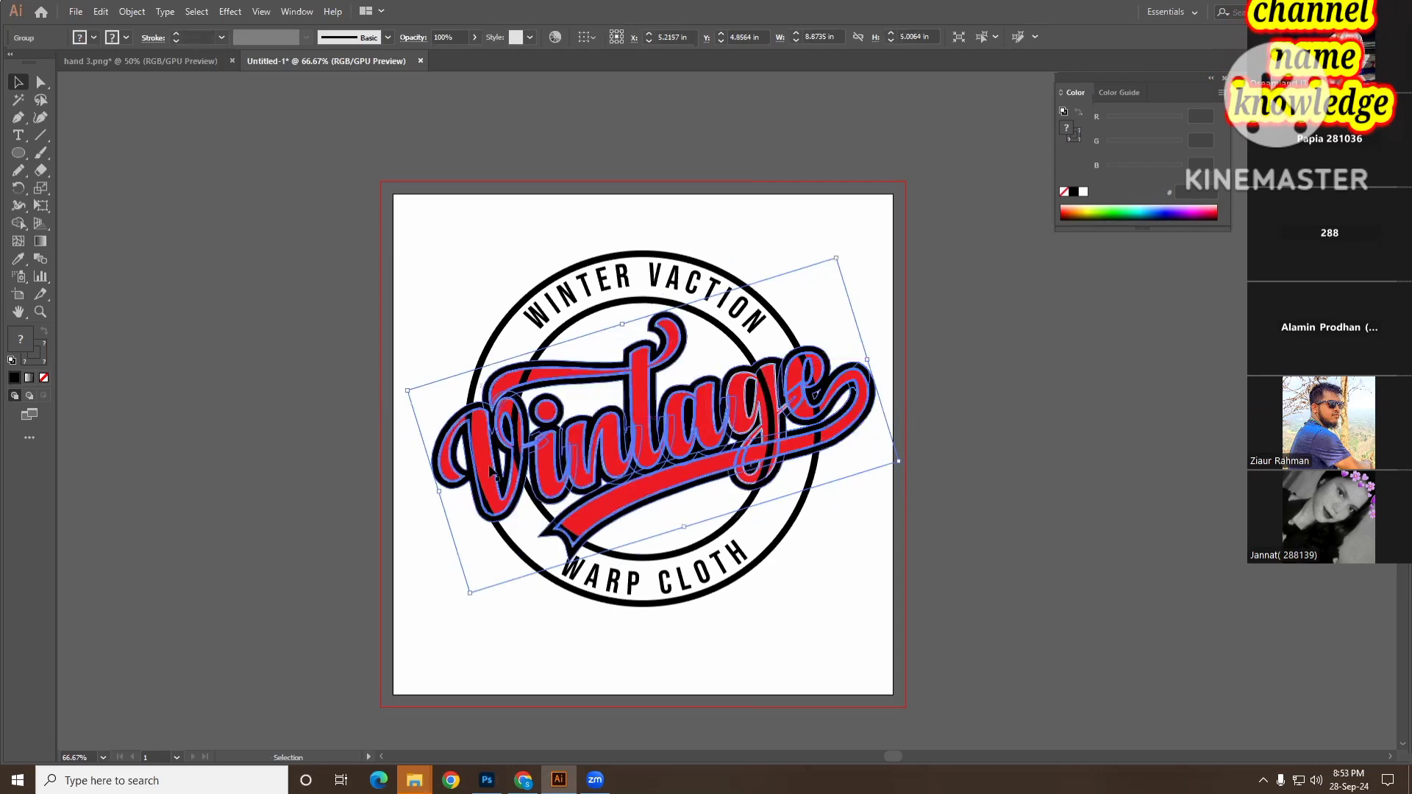
{"action": "left_click_drag", "start_coordinate": [438, 489], "coordinate": [410, 489]}
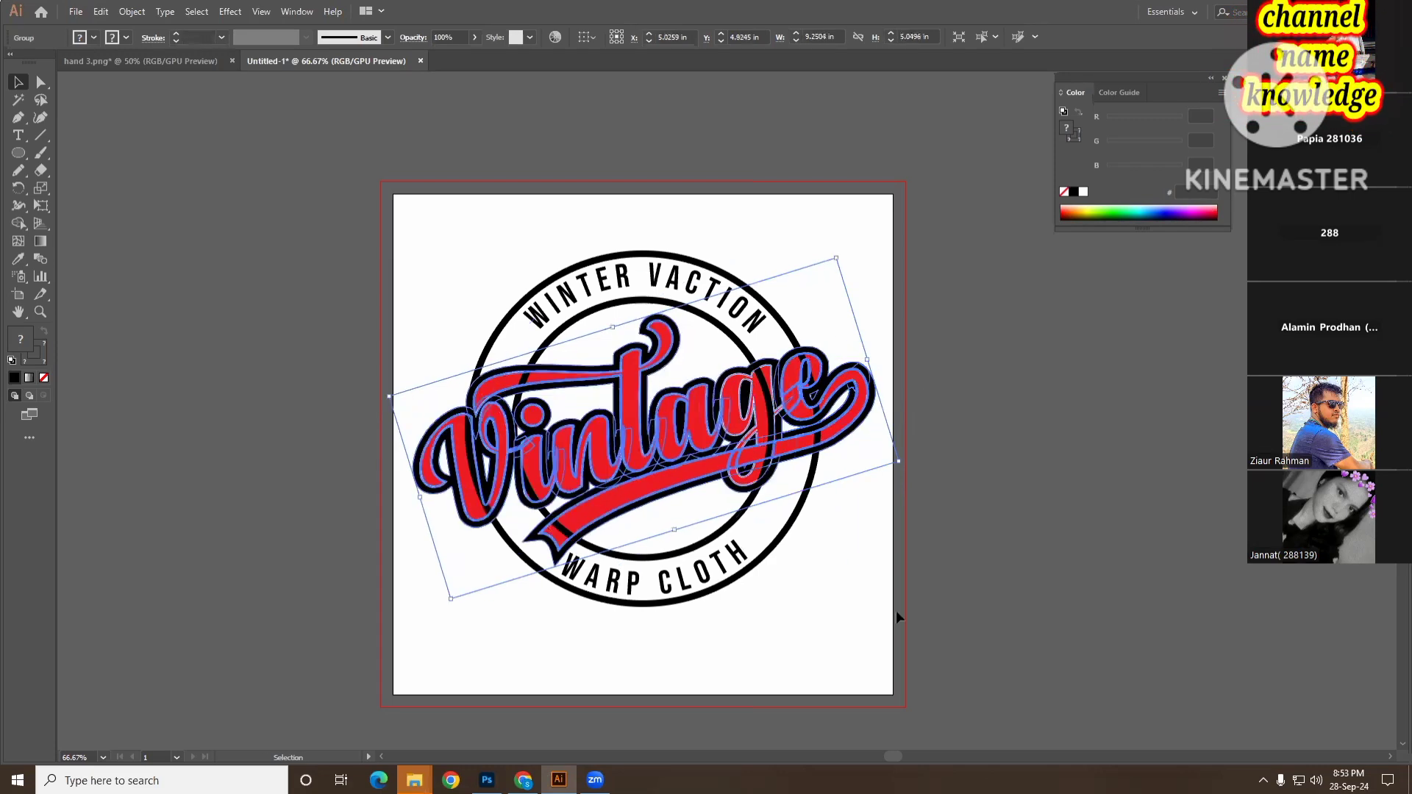
{"action": "left_click", "coordinate": [895, 610]}
- Bring the Vintage lettering to the front of the badge circles and deselect it
{"action": "scroll", "coordinate": [933, 554], "scroll_direction": "up", "scroll_amount": 1}
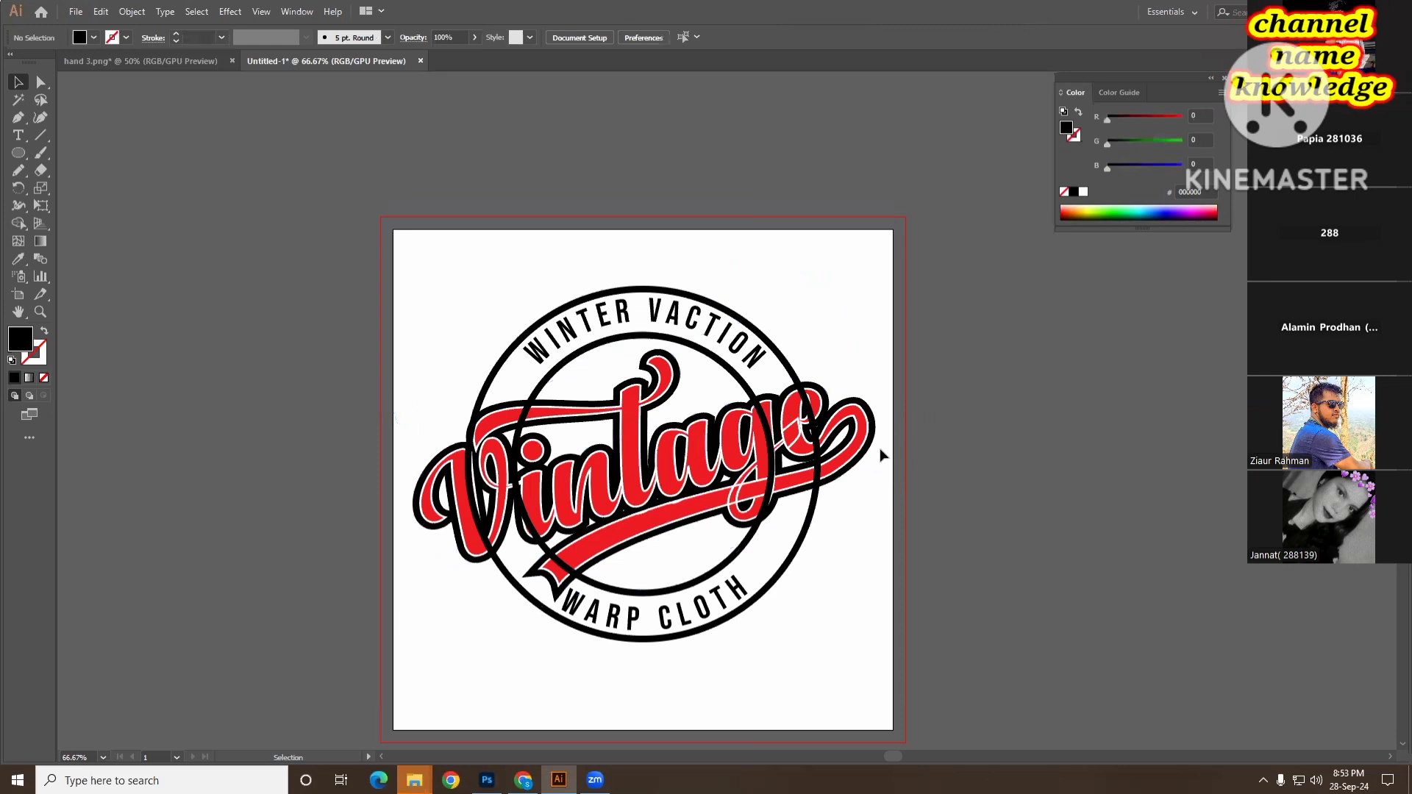
{"action": "left_click", "coordinate": [853, 423]}
{"action": "right_click", "coordinate": [848, 419]}
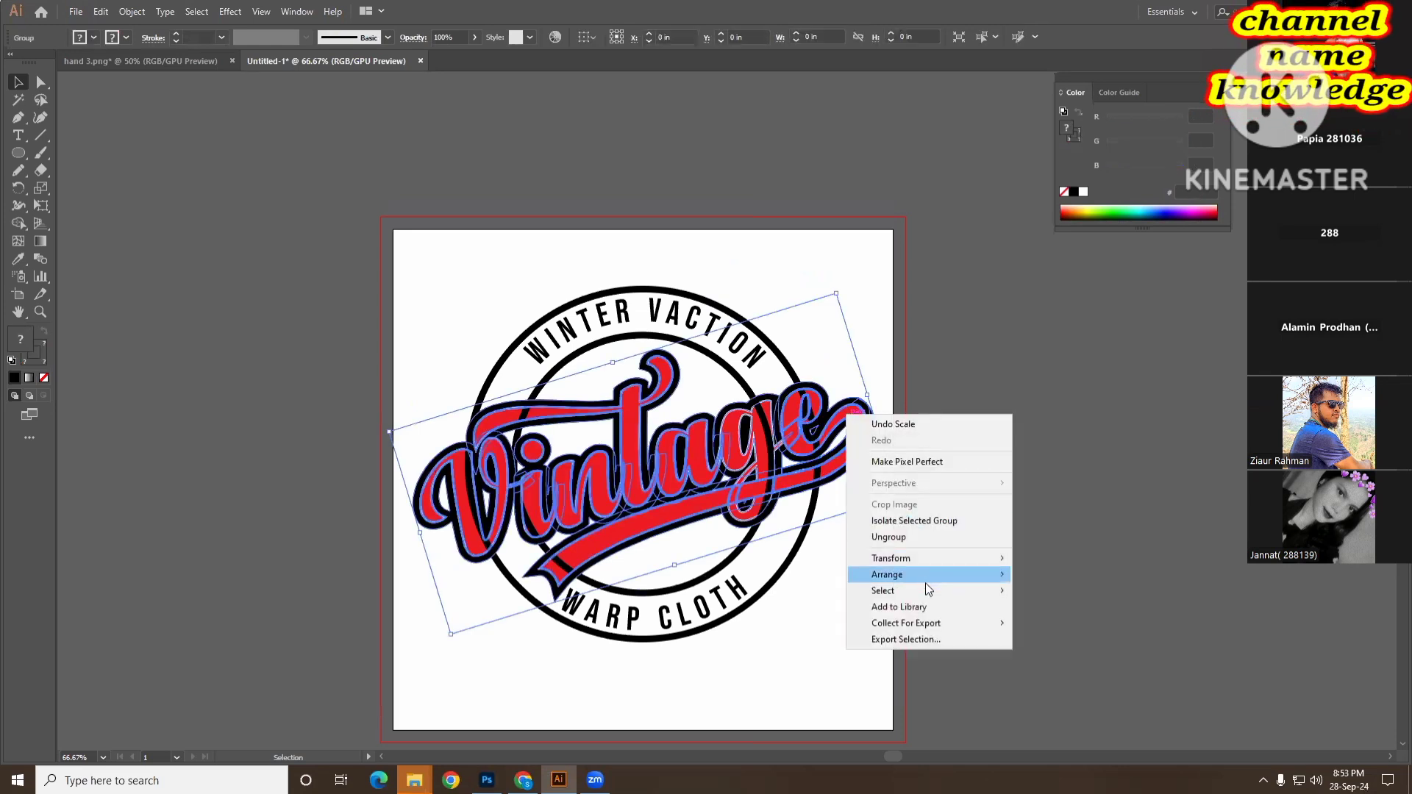
{"action": "mouse_move", "coordinate": [932, 575]}
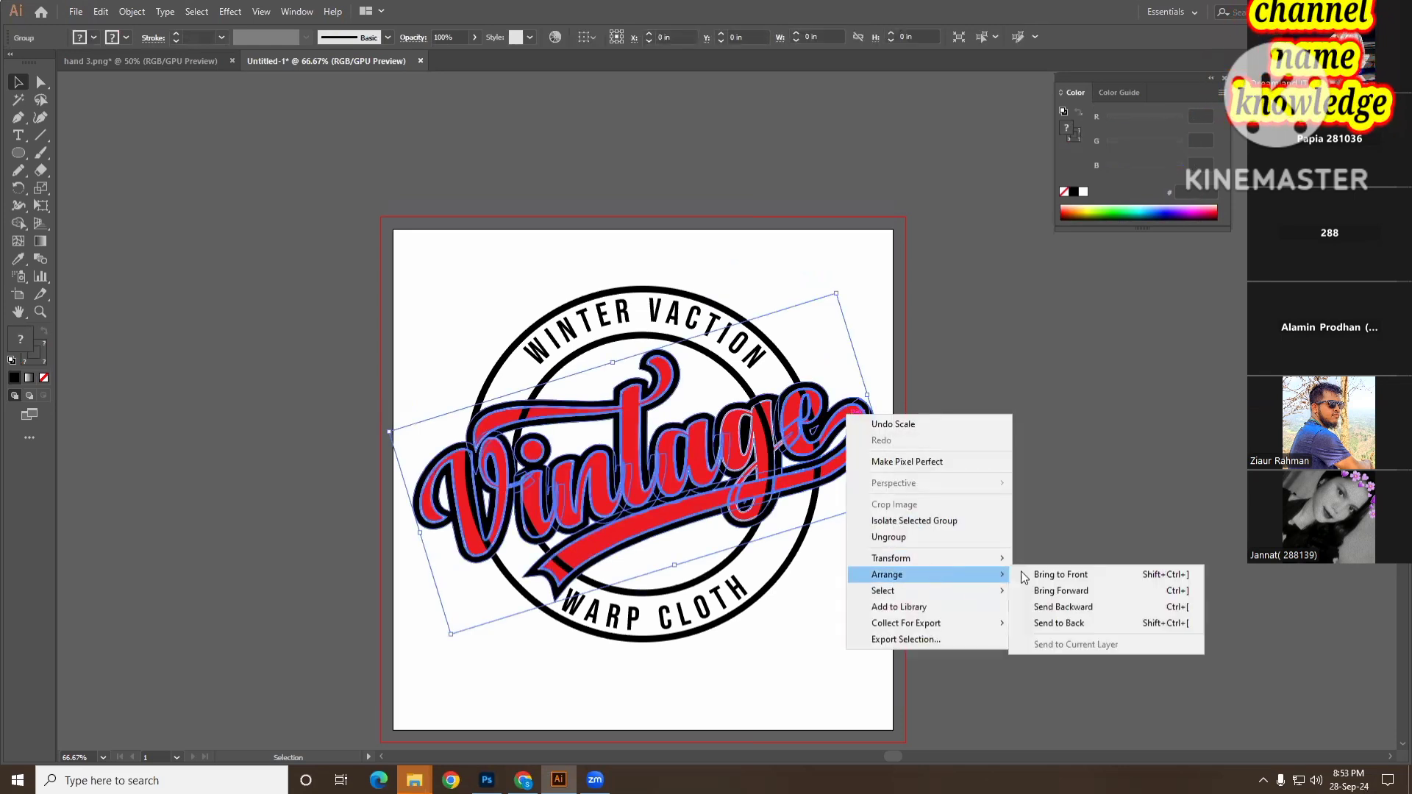
{"action": "left_click", "coordinate": [1059, 571]}
{"action": "left_click", "coordinate": [1053, 542]}
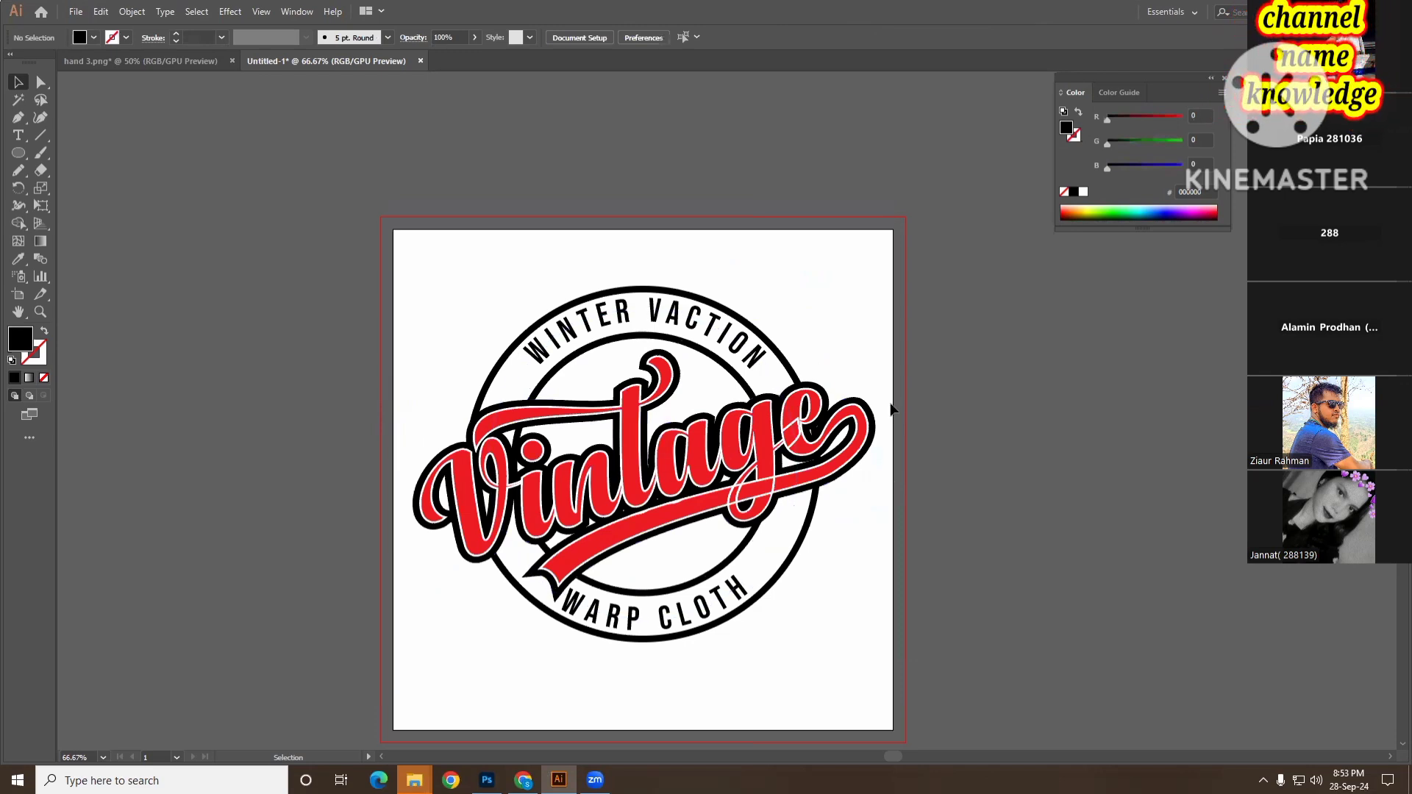
- Change the outer circle's stroke colour to red DD0E0E
{"action": "key", "text": "z"}
{"action": "left_click", "coordinate": [614, 295]}
{"action": "scroll", "coordinate": [617, 368], "scroll_direction": "down", "scroll_amount": 2}
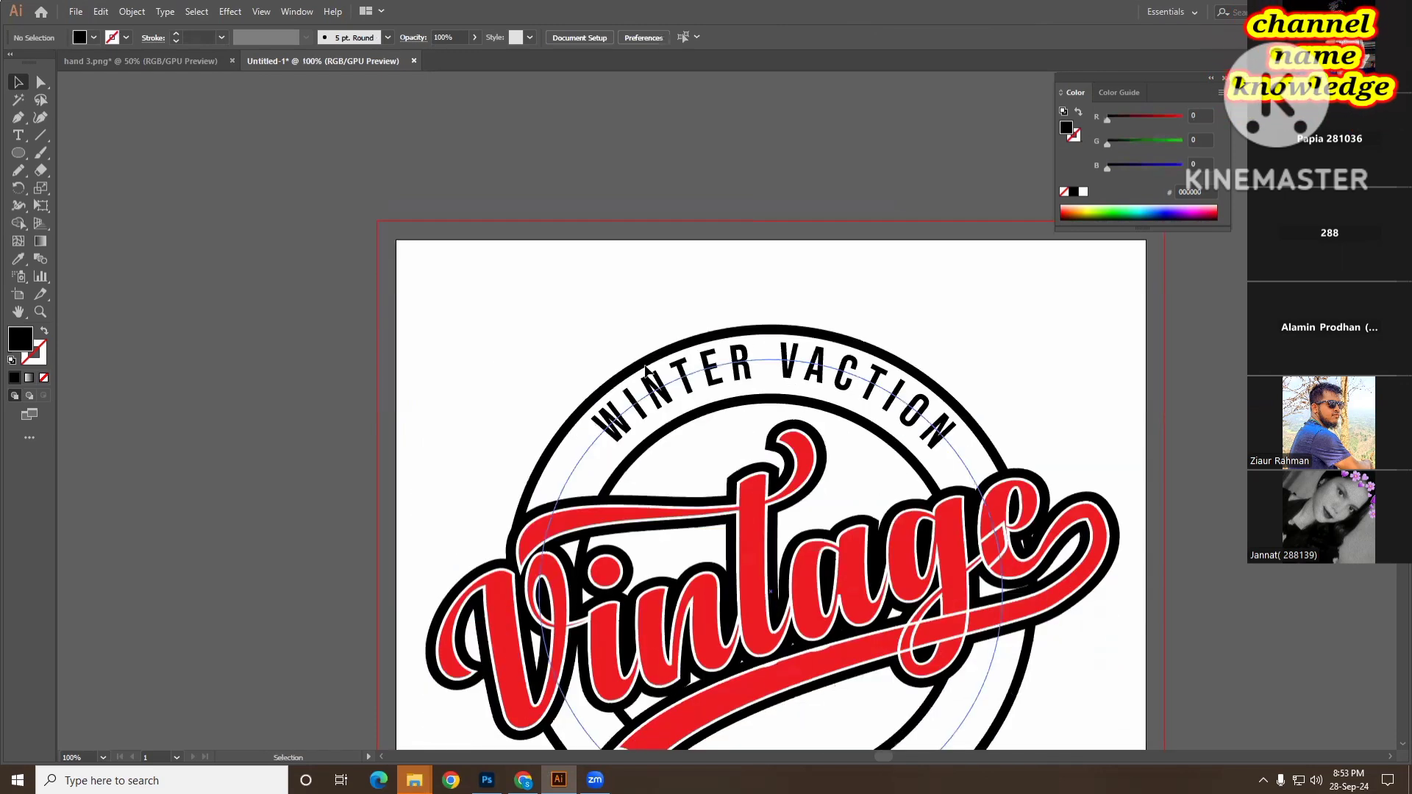
{"action": "key", "text": "v"}
{"action": "left_click", "coordinate": [621, 376]}
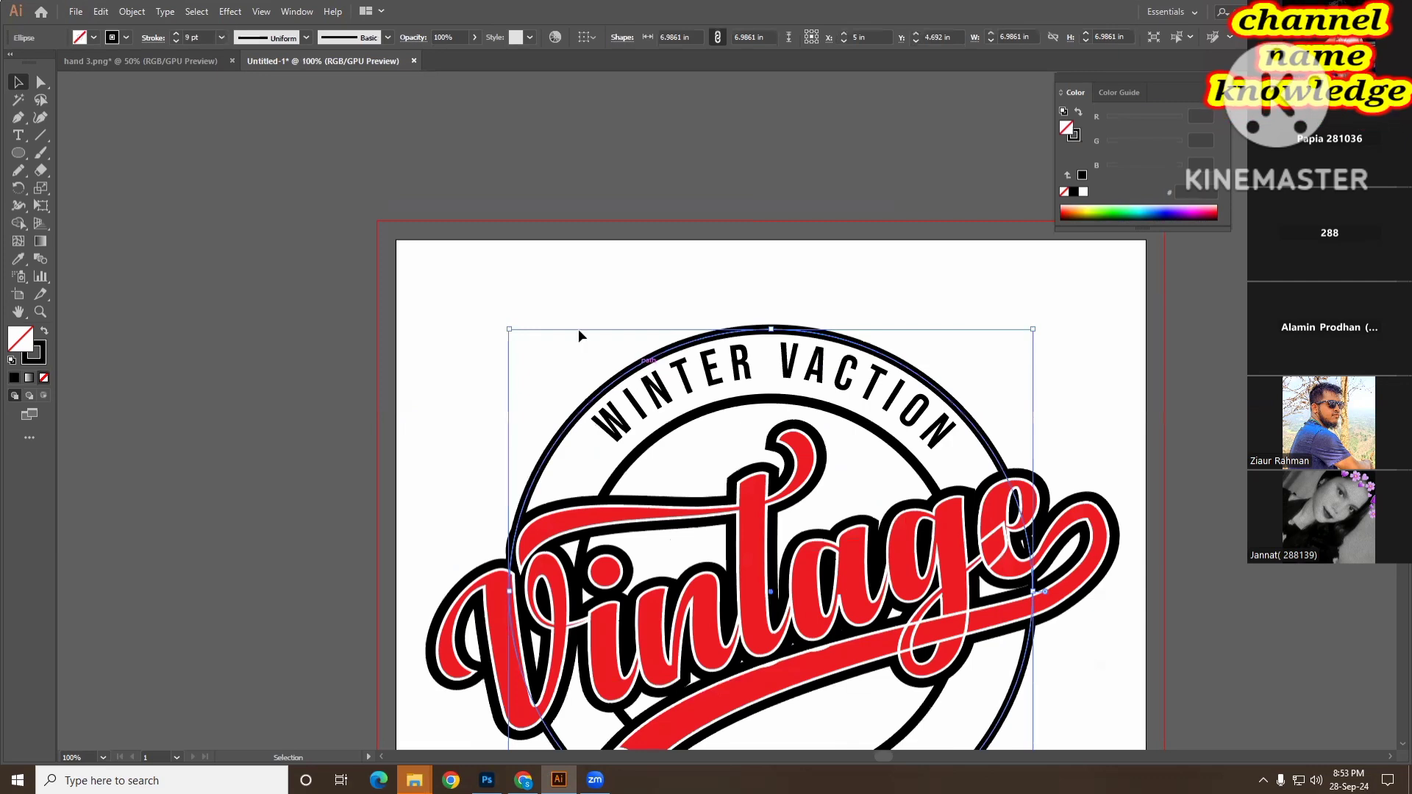
{"action": "left_click", "coordinate": [42, 350]}
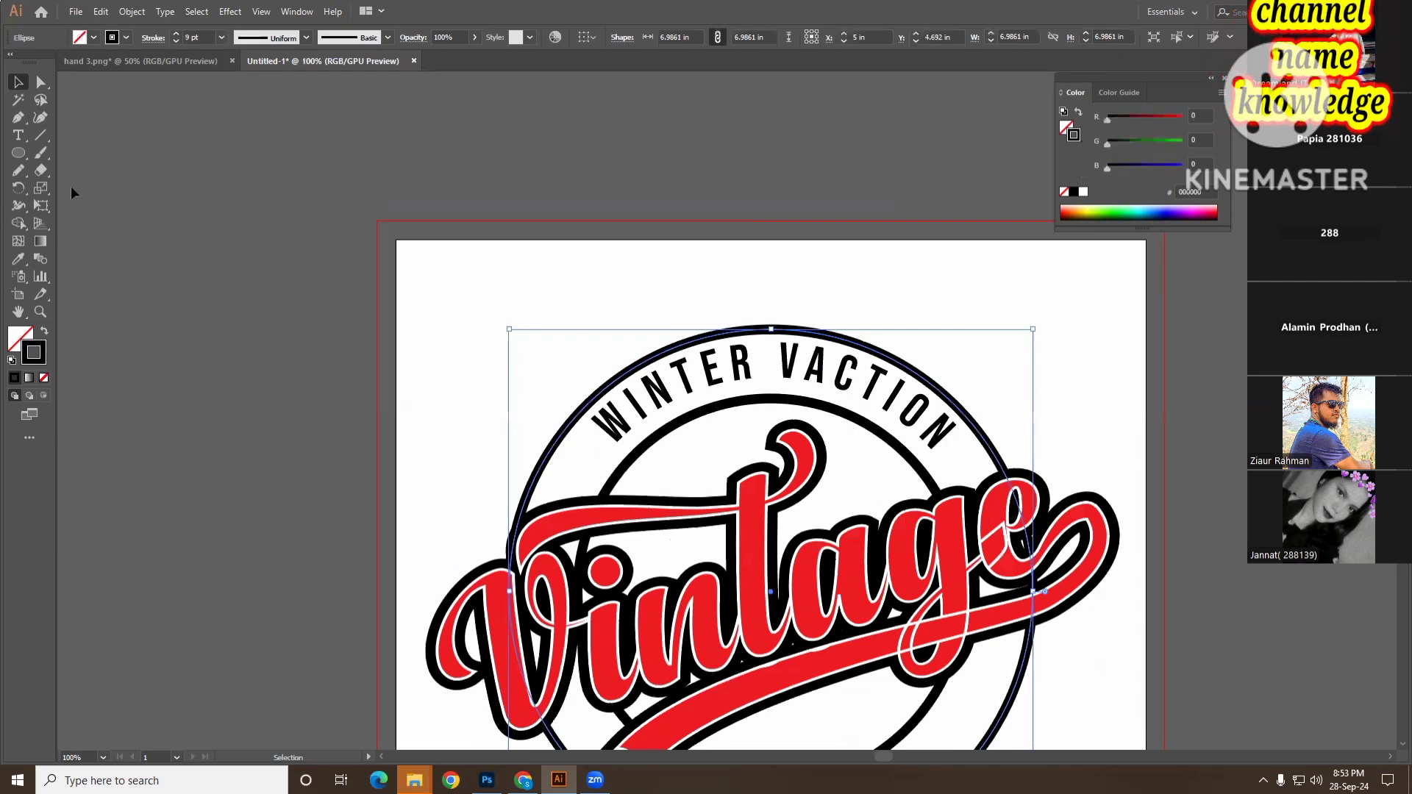
{"action": "double_click", "coordinate": [42, 353]}
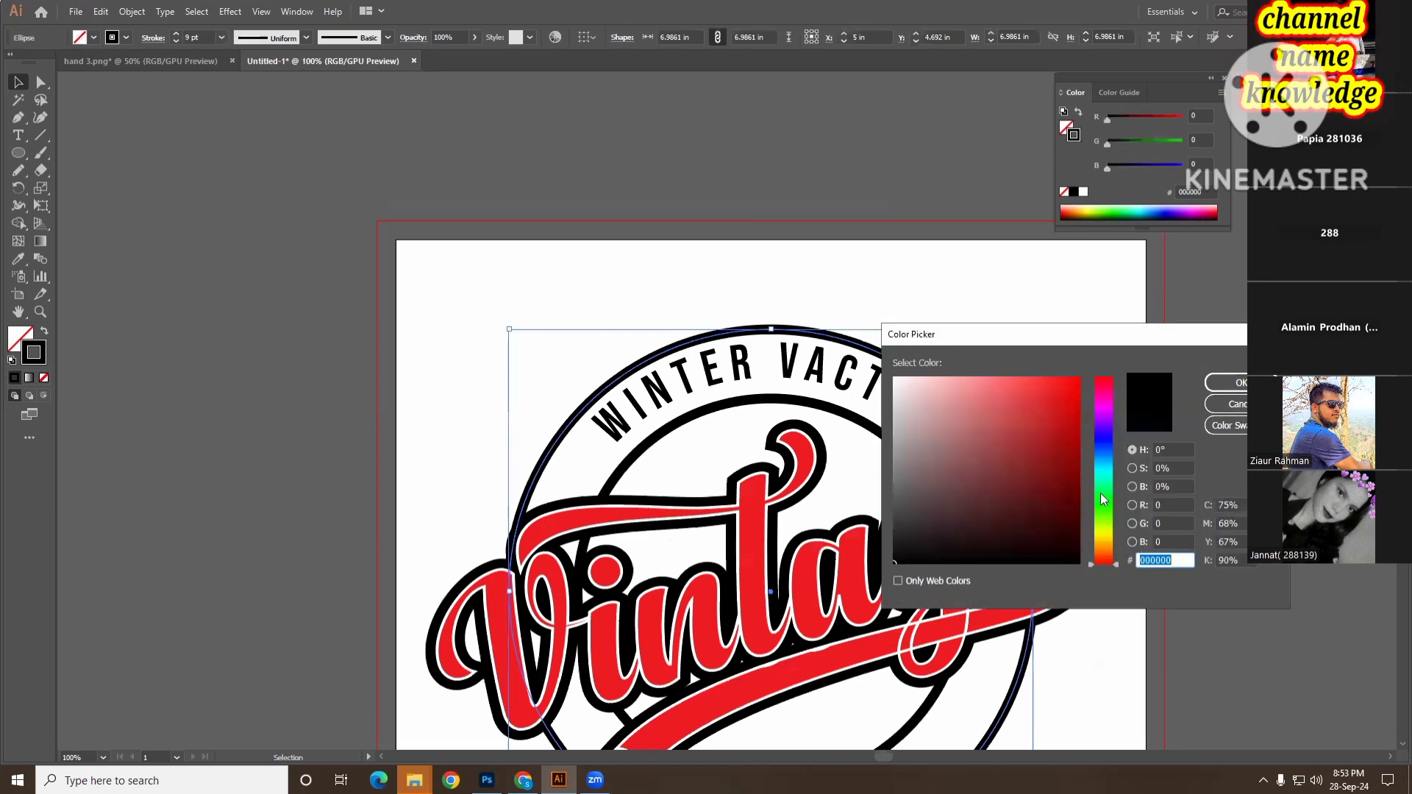
{"action": "left_click", "coordinate": [1070, 399]}
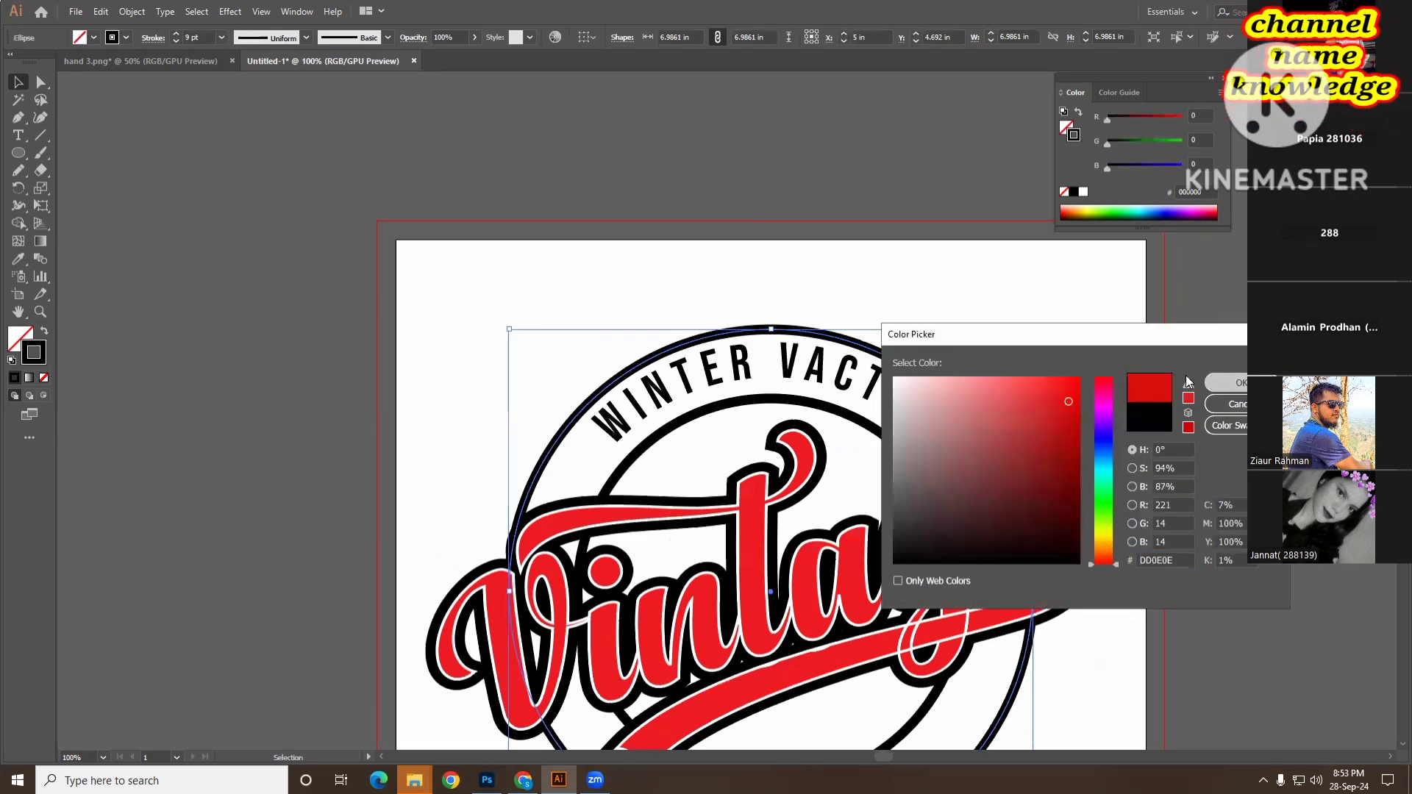
{"action": "left_click", "coordinate": [1210, 382]}
{"action": "left_click", "coordinate": [1210, 364]}
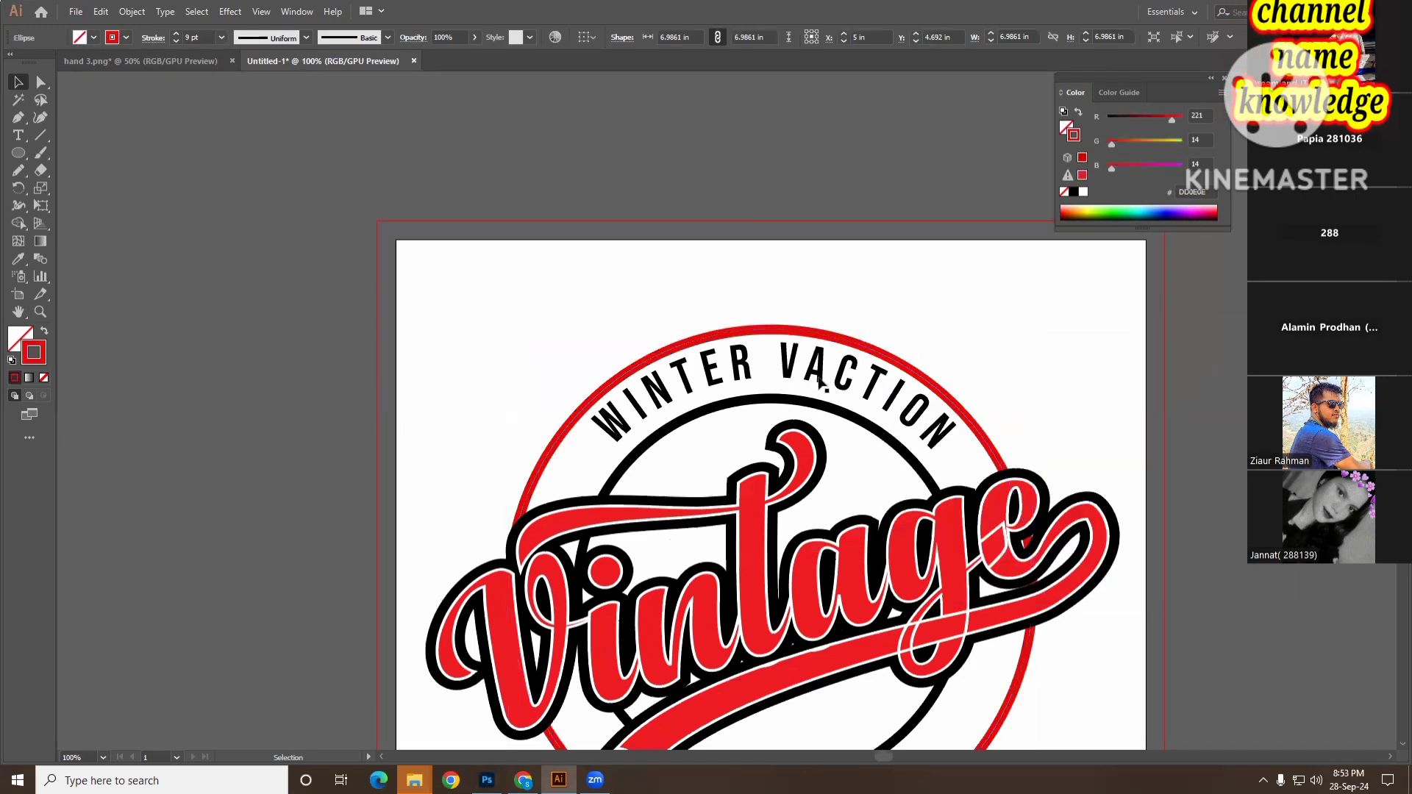
- Recolour the curved WINTER VACTION text to dark purple 780B84
{"action": "left_click", "coordinate": [856, 368]}
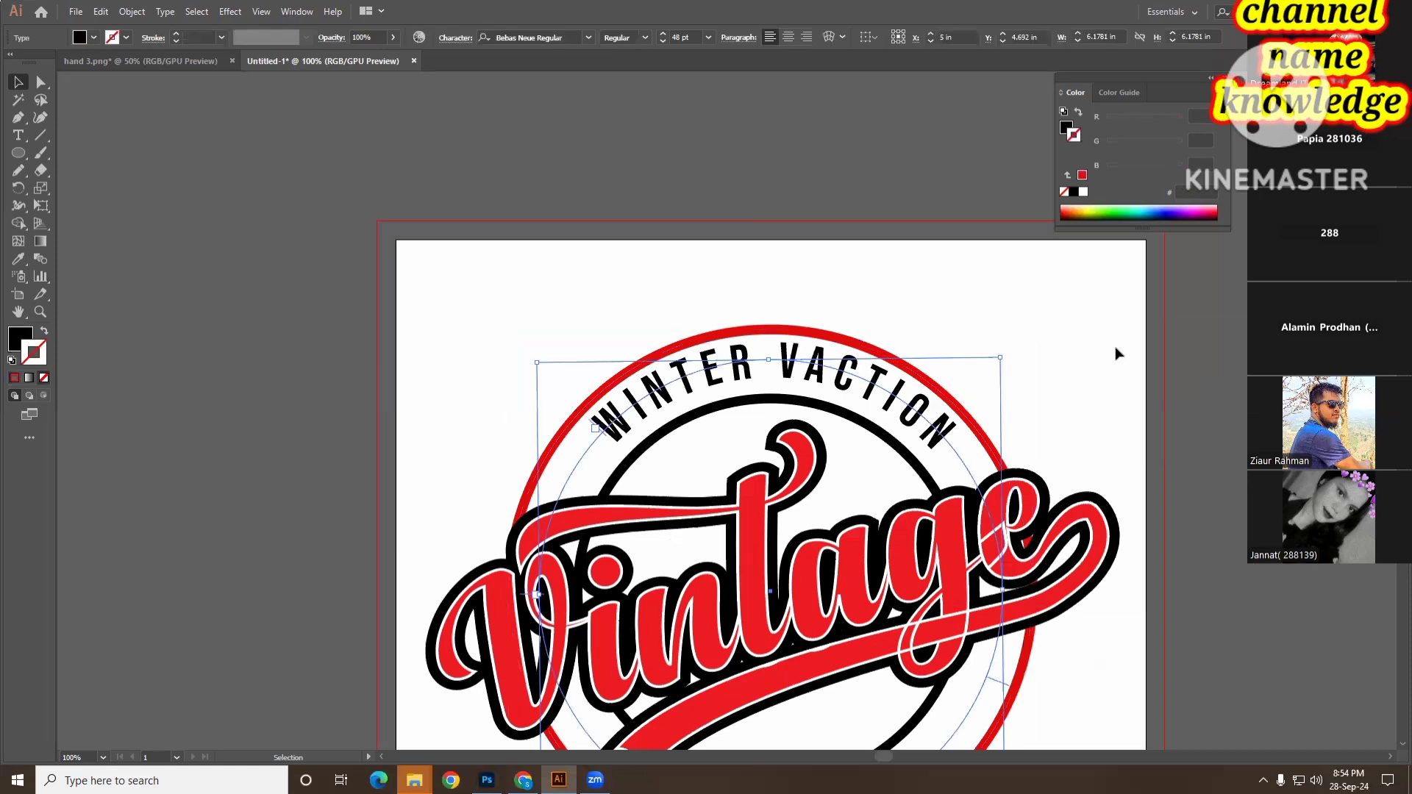
{"action": "left_click", "coordinate": [668, 384]}
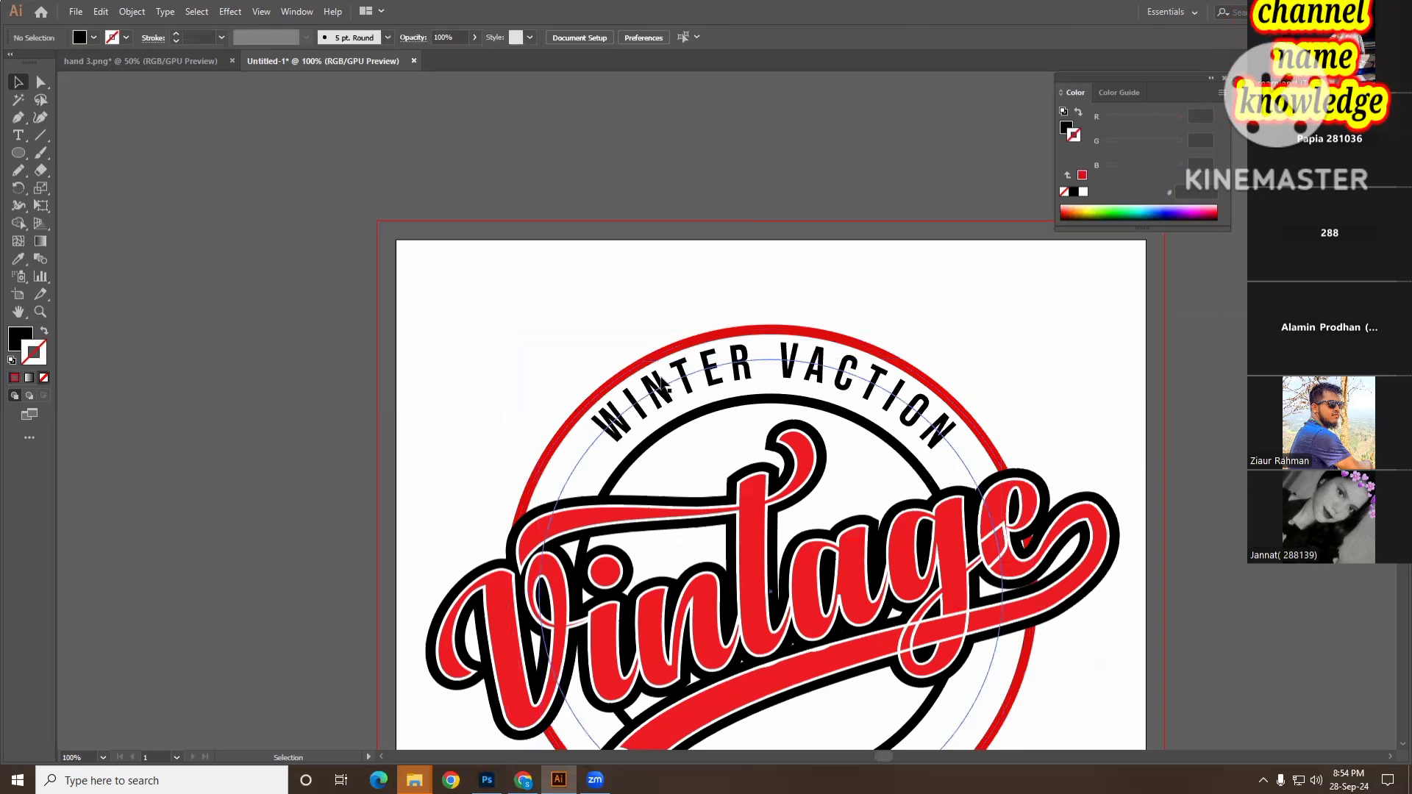
{"action": "left_click", "coordinate": [15, 342]}
{"action": "double_click", "coordinate": [15, 343]}
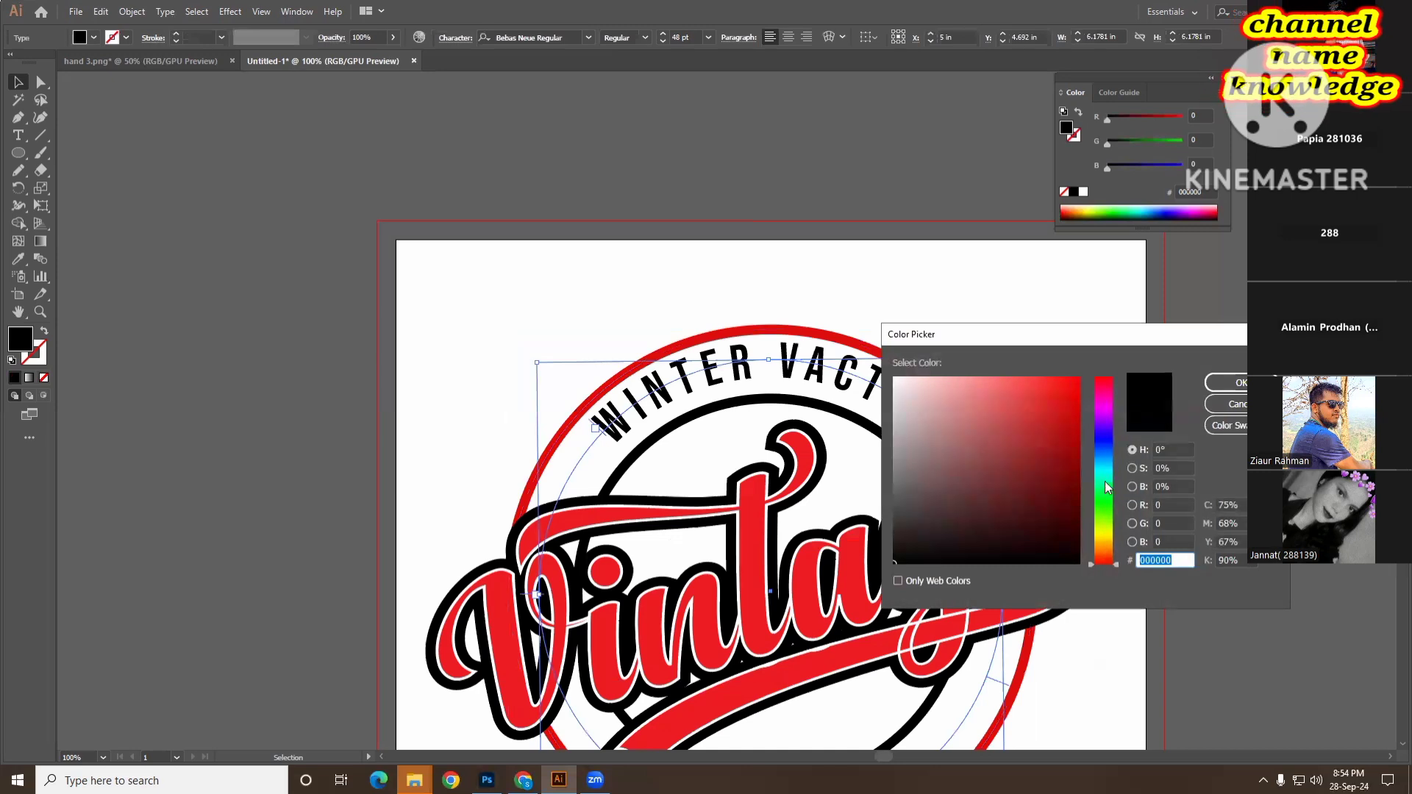
{"action": "left_click", "coordinate": [1107, 542]}
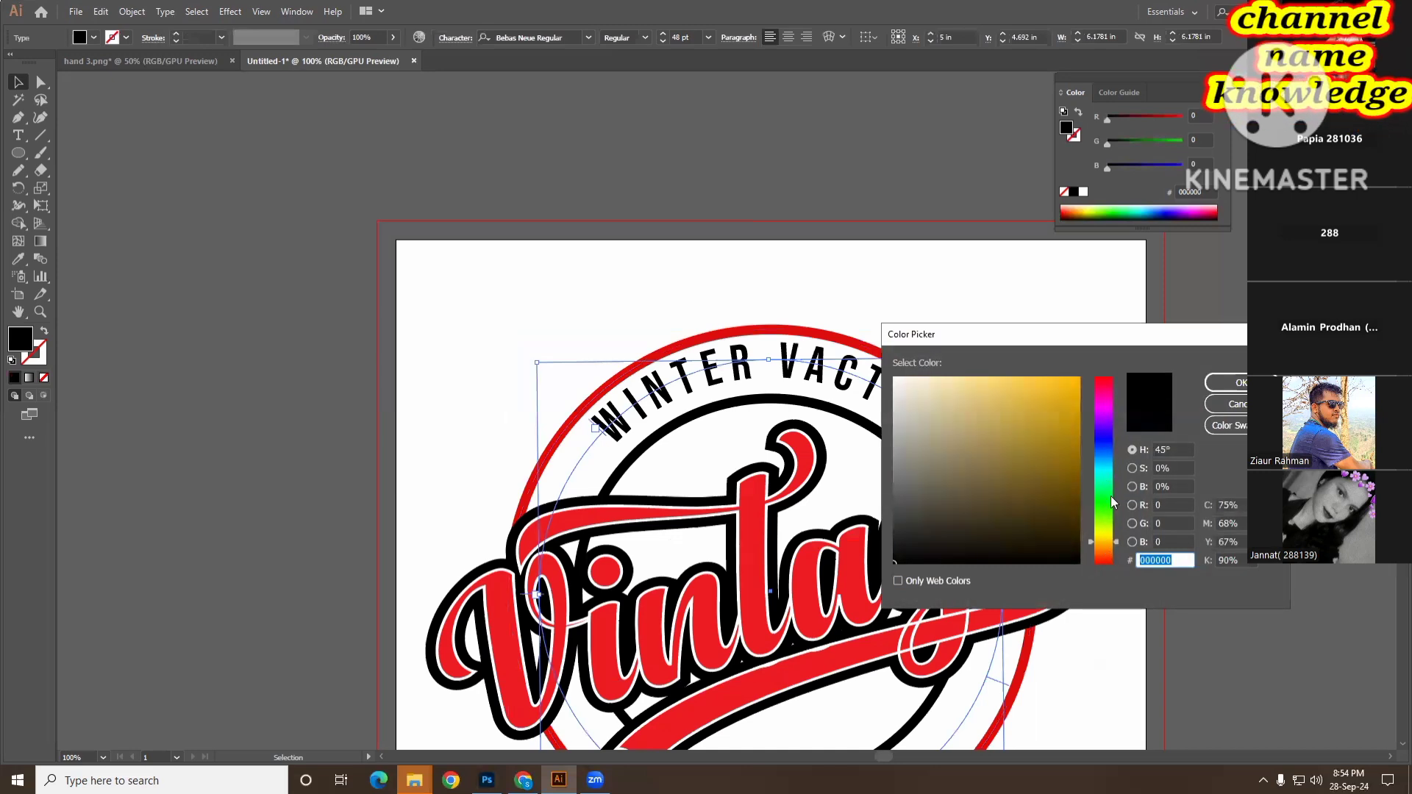
{"action": "left_click", "coordinate": [1106, 412]}
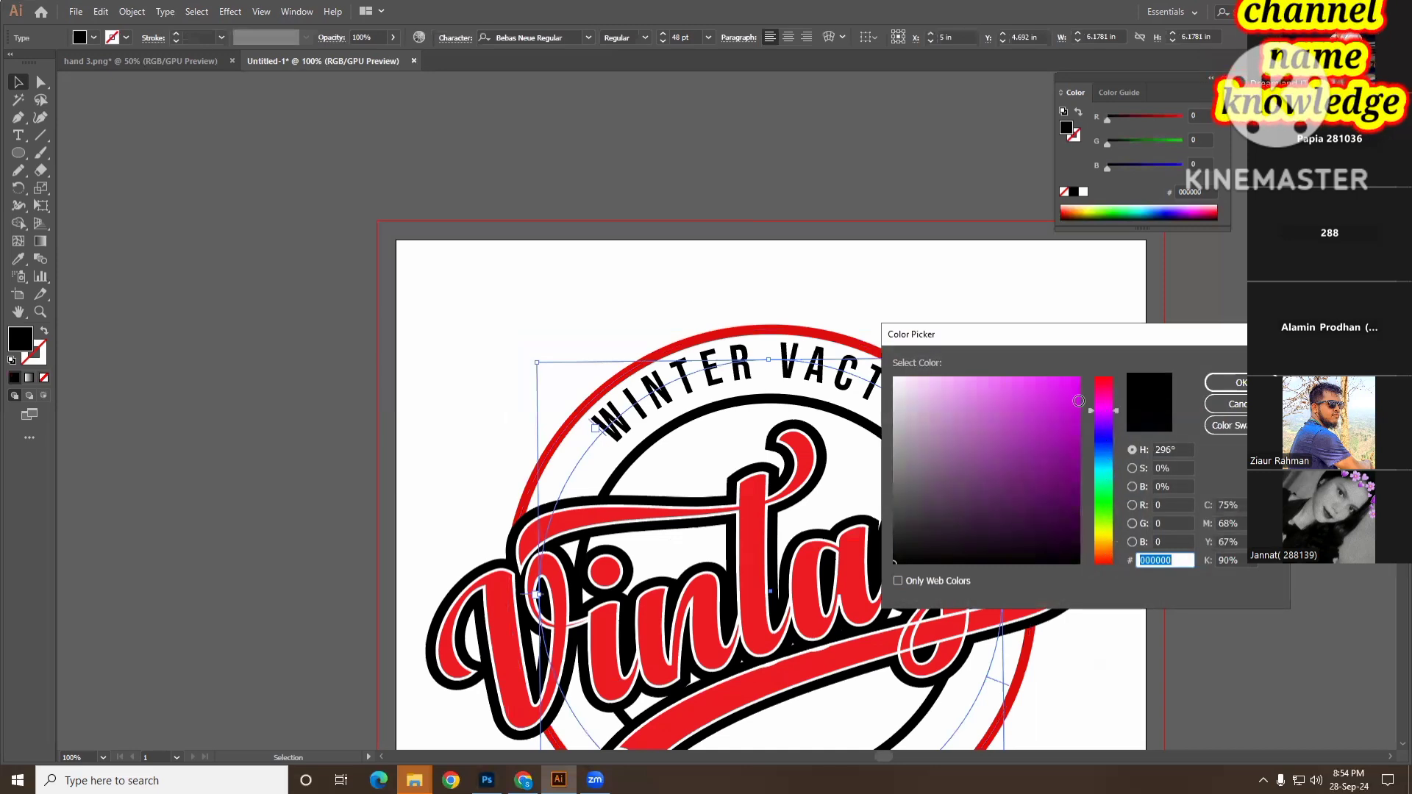
{"action": "left_click", "coordinate": [1076, 390]}
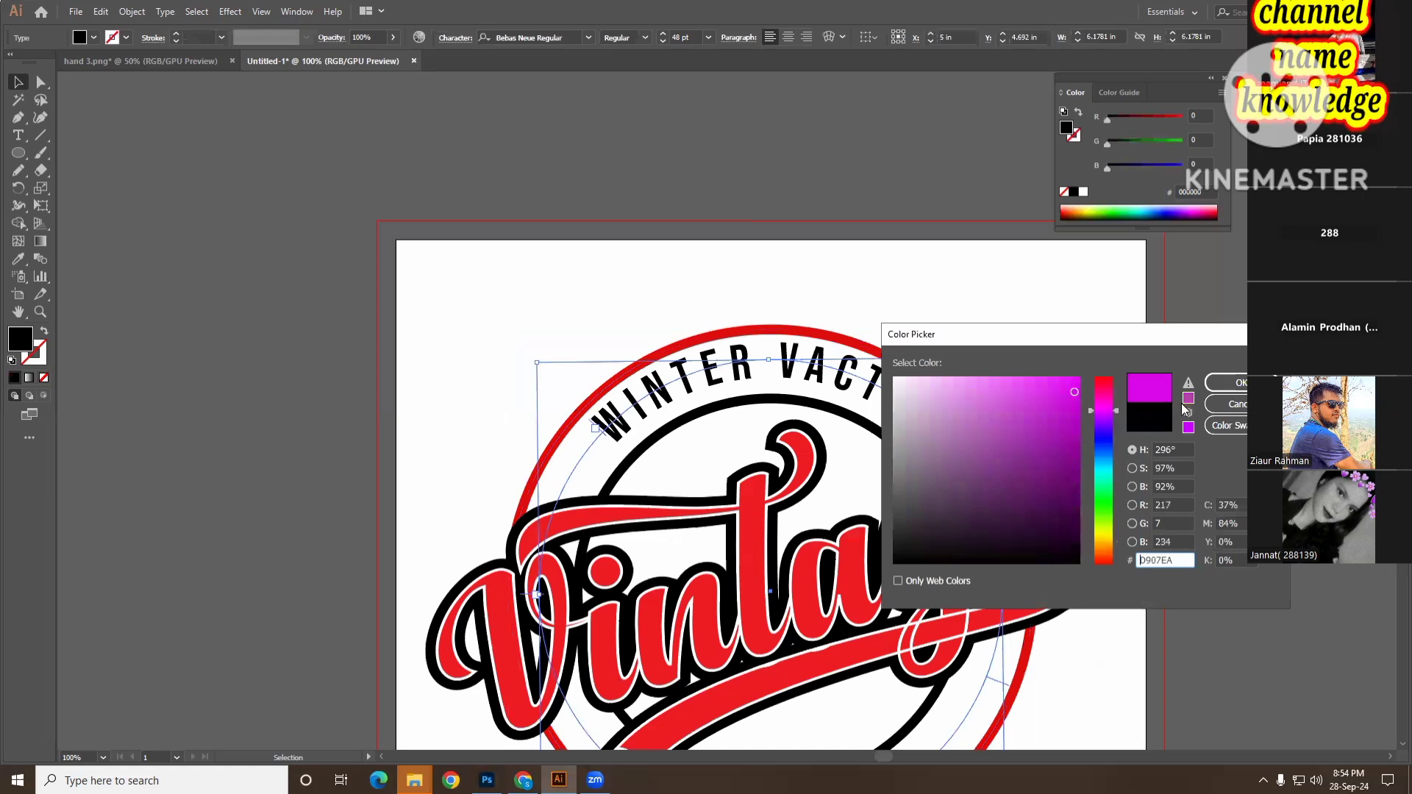
{"action": "left_click", "coordinate": [1224, 385]}
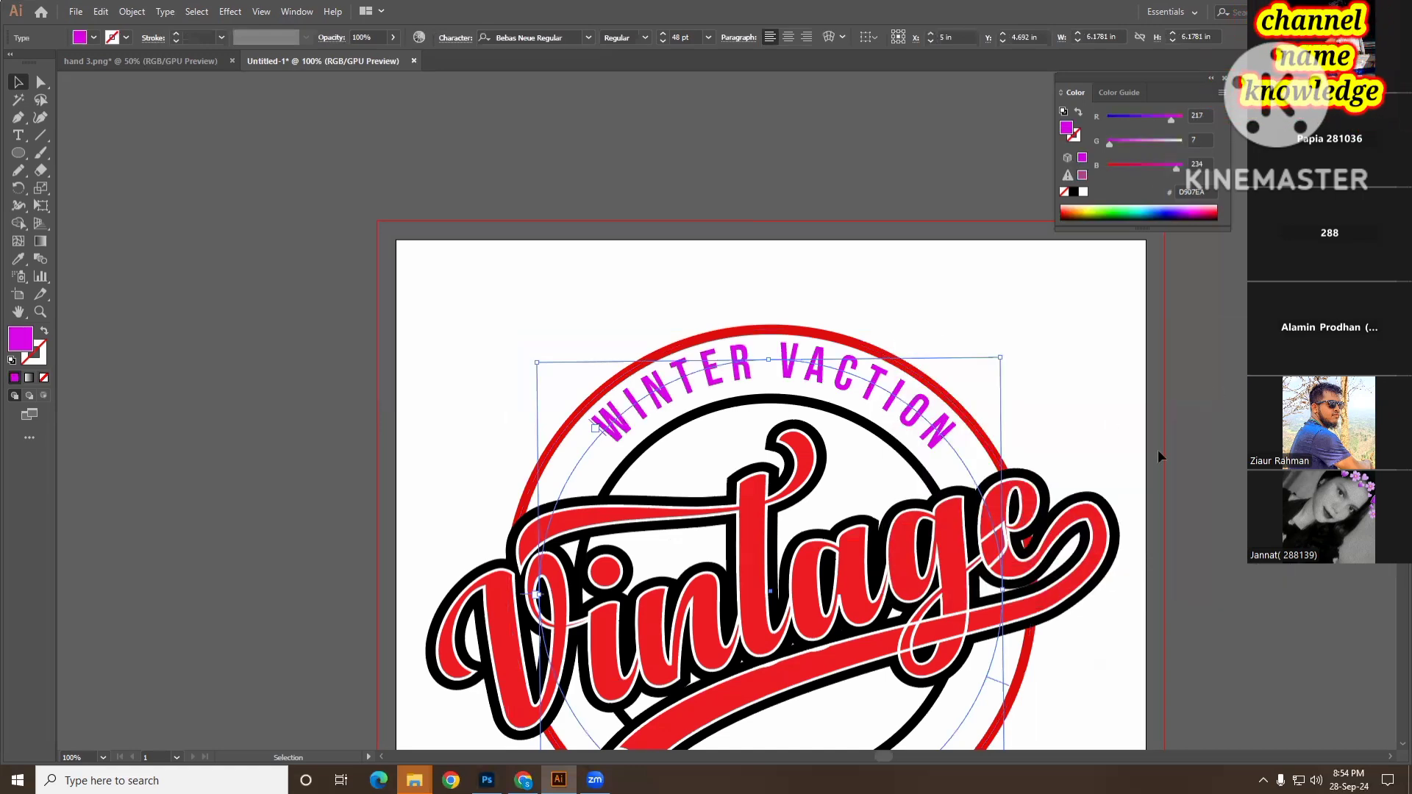
{"action": "scroll", "coordinate": [1155, 442], "scroll_direction": "down", "scroll_amount": 3}
{"action": "scroll", "coordinate": [1151, 437], "scroll_direction": "down", "scroll_amount": 2}
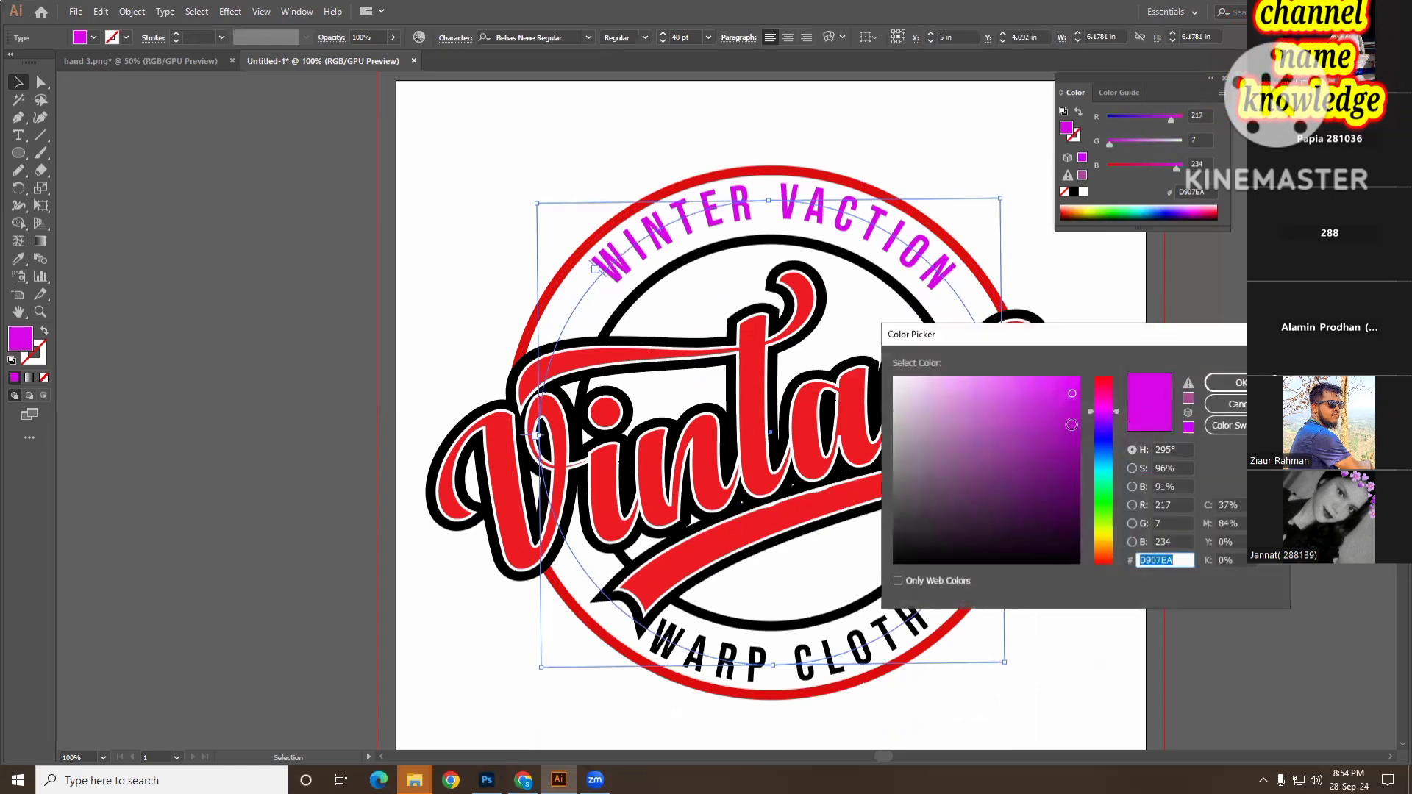
{"action": "left_click", "coordinate": [1064, 467]}
{"action": "key", "text": "Return"}
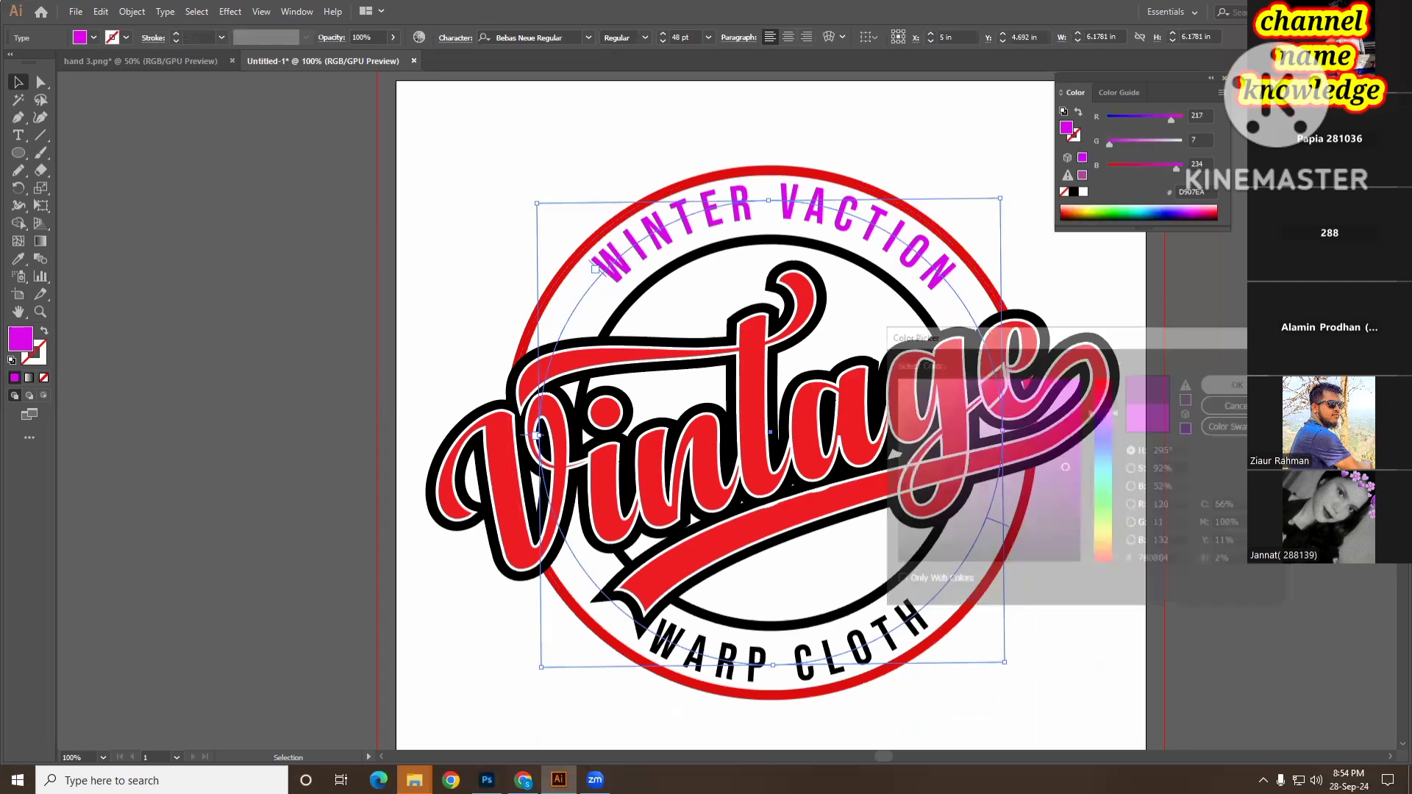
- Copy the purple fill from WINTER VACTION to the curved WARP CLOTH text with the Eyedropper and deselect it
{"action": "left_click", "coordinate": [809, 662]}
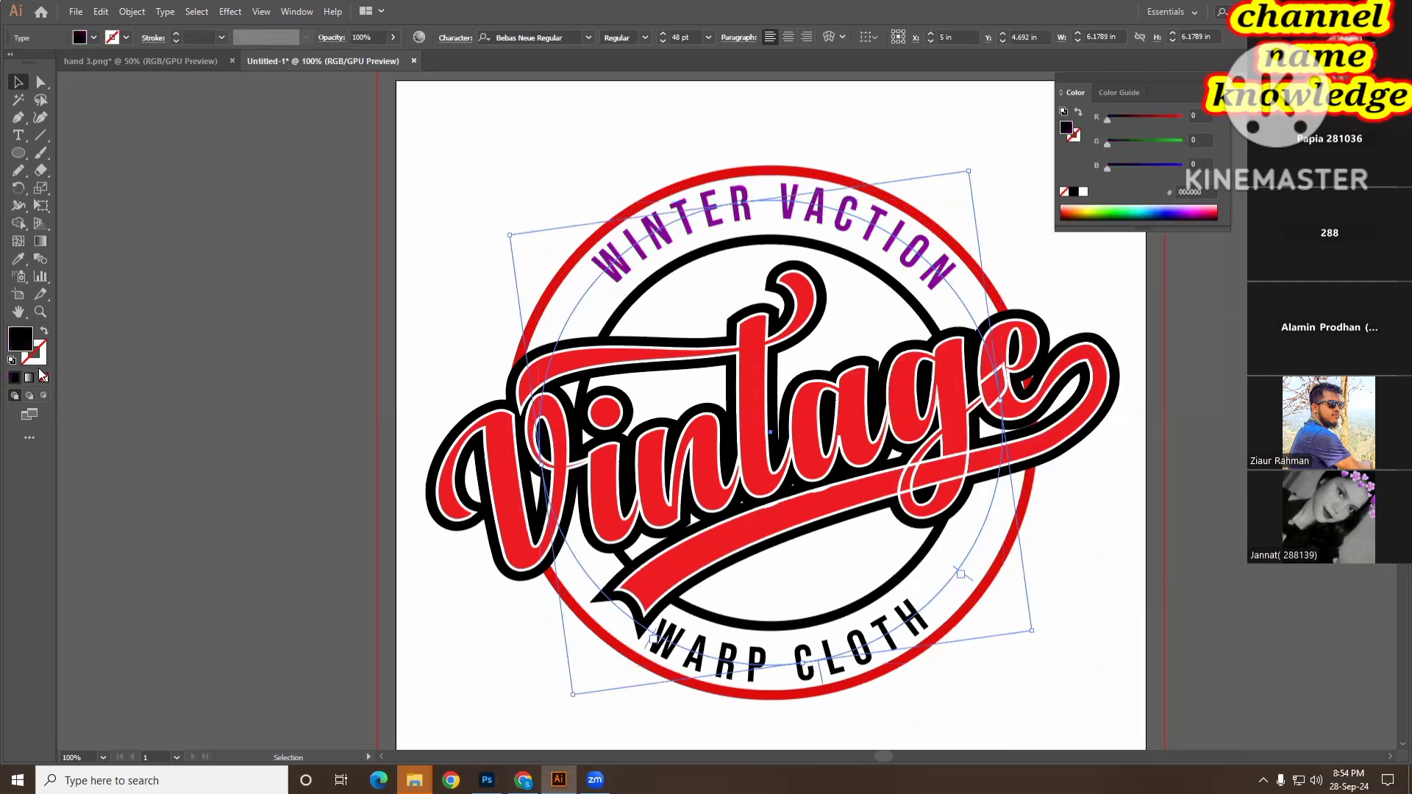
{"action": "left_click", "coordinate": [18, 259]}
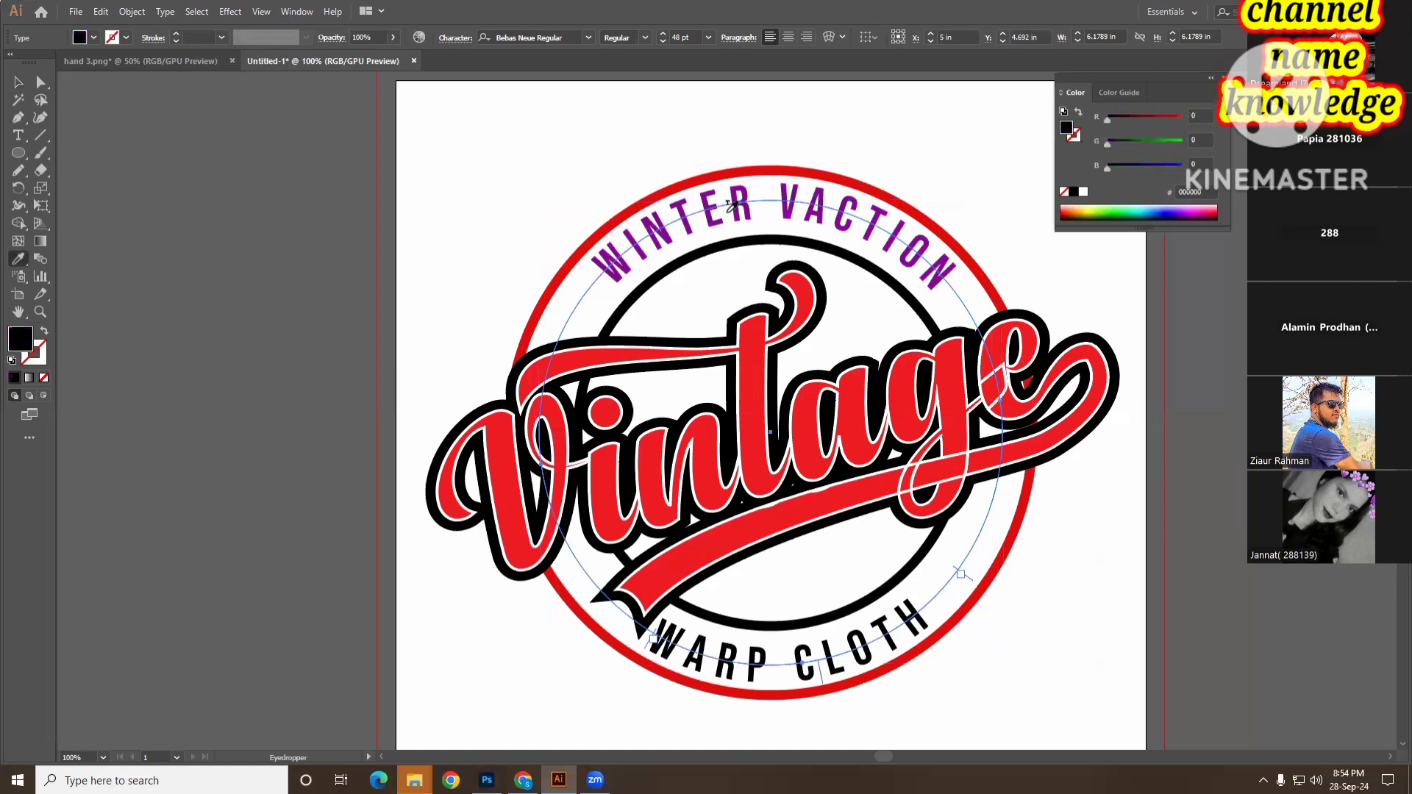
{"action": "left_click", "coordinate": [736, 209]}
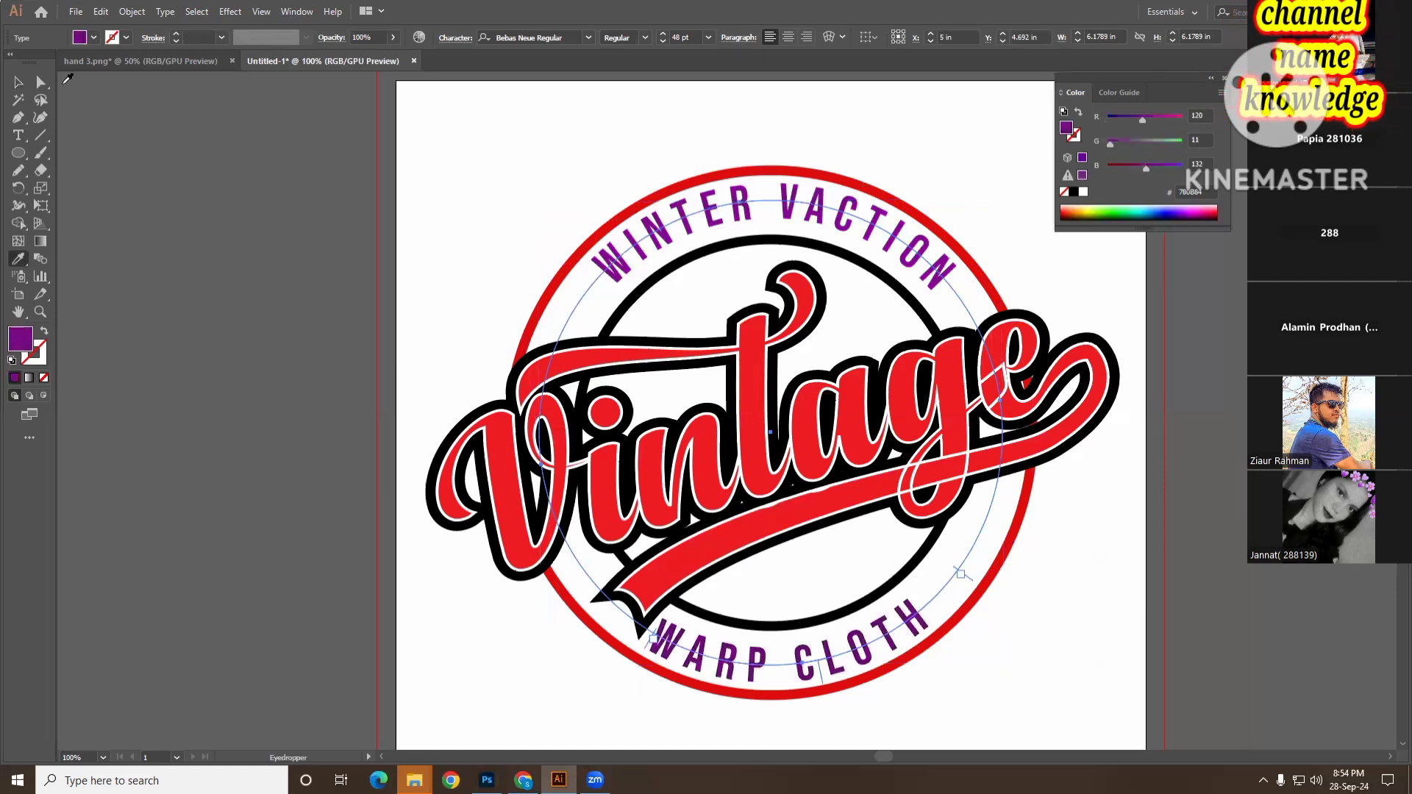
{"action": "left_click", "coordinate": [20, 86]}
{"action": "left_click", "coordinate": [638, 288]}
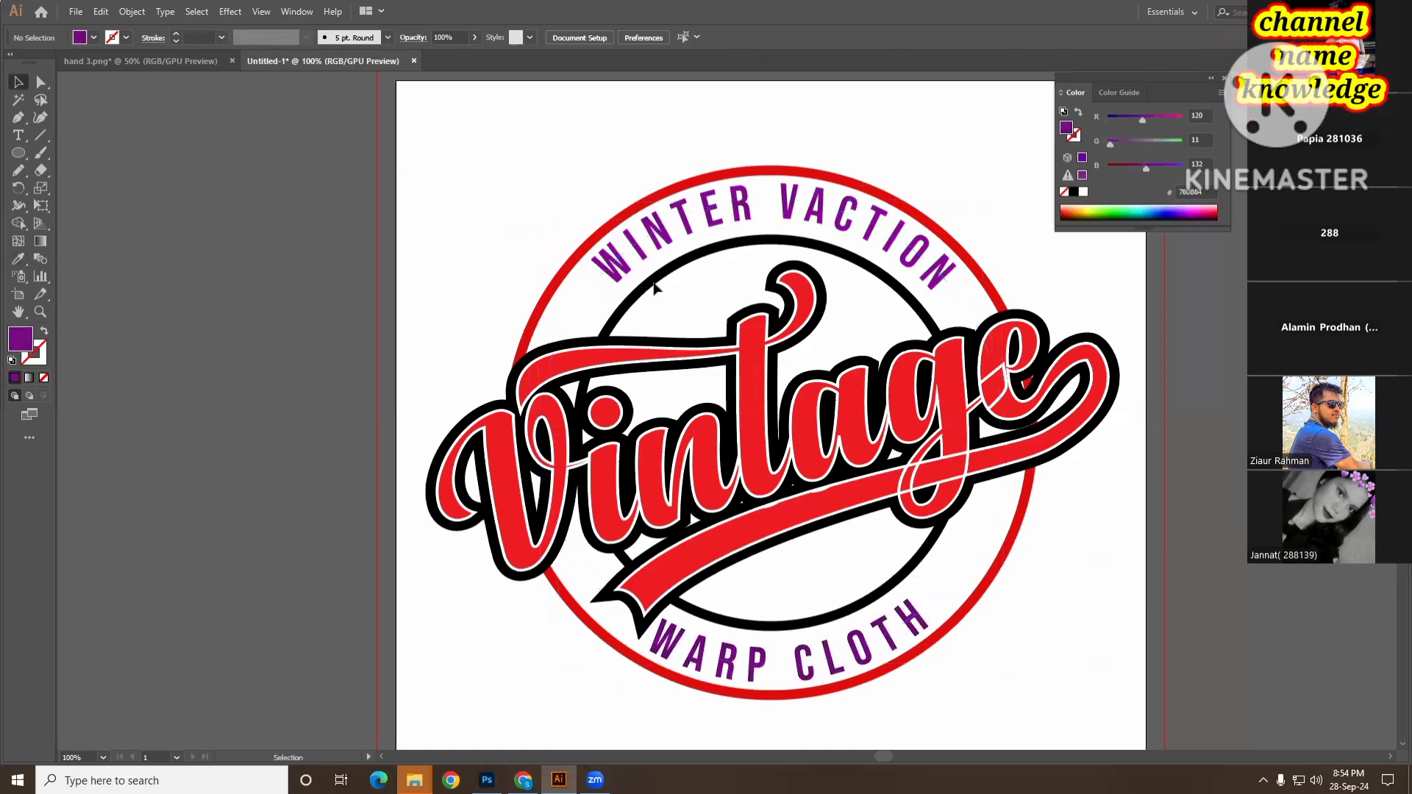
- Change the inner circle's stroke colour to white and deselect the circle
{"action": "left_click", "coordinate": [653, 281]}
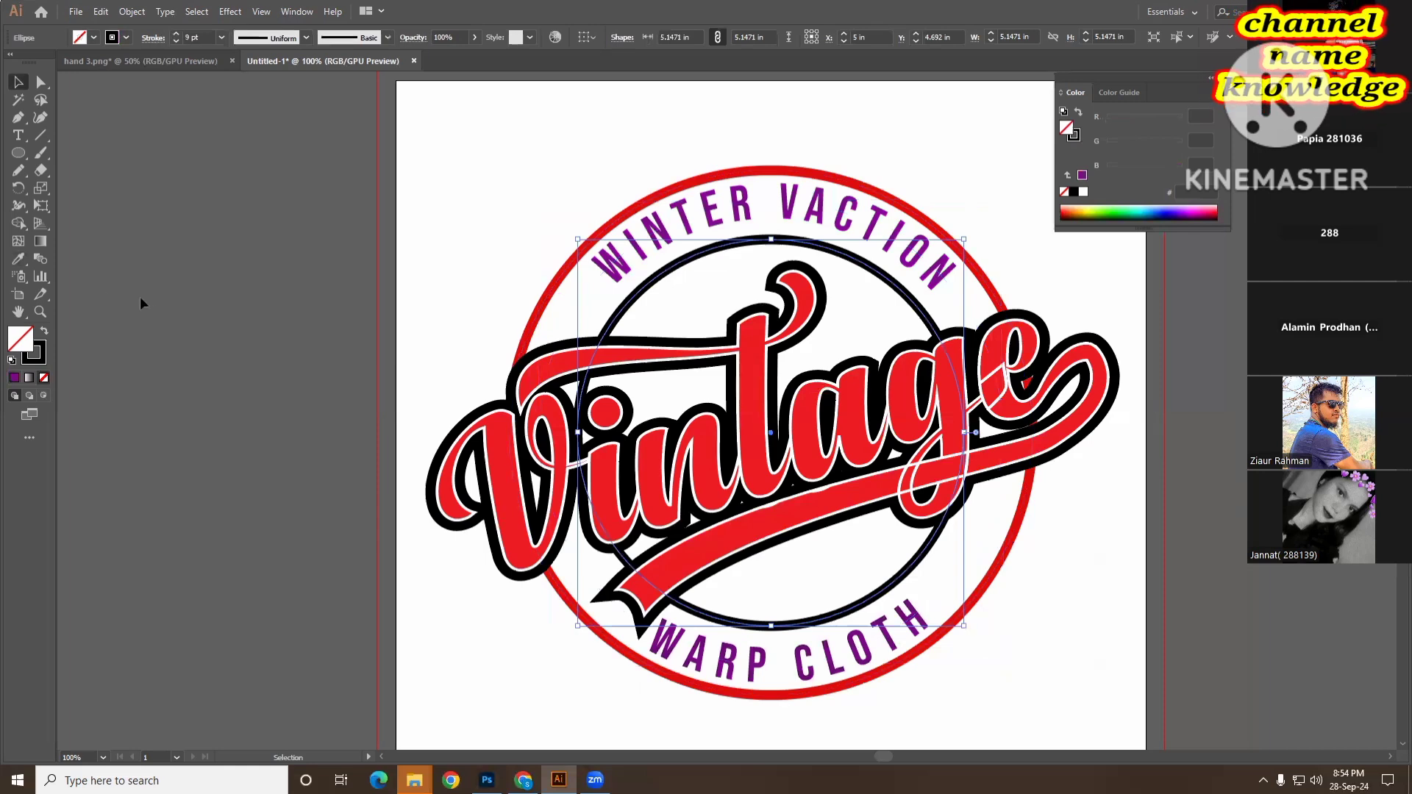
{"action": "left_click", "coordinate": [37, 355]}
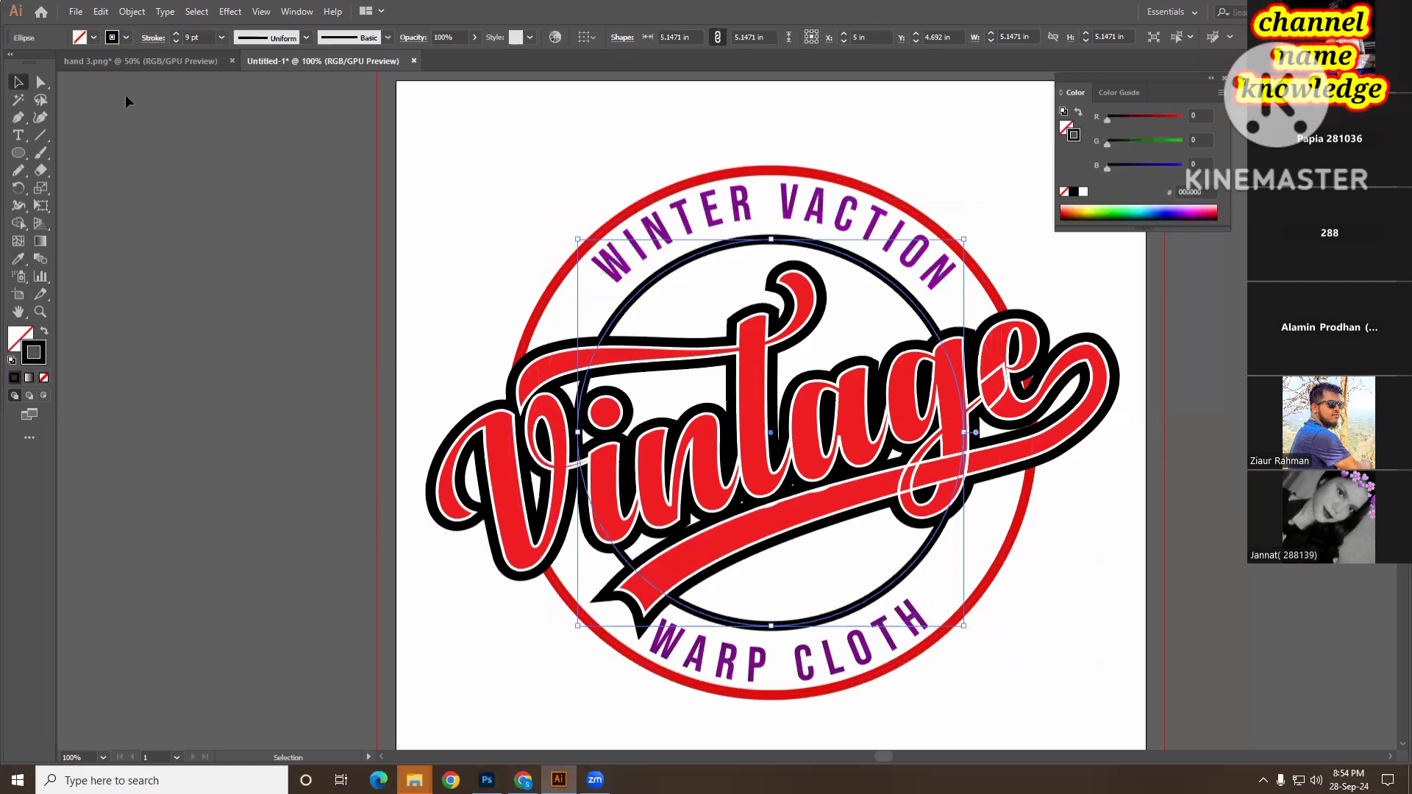
{"action": "left_click", "coordinate": [122, 38]}
{"action": "left_click", "coordinate": [31, 63]}
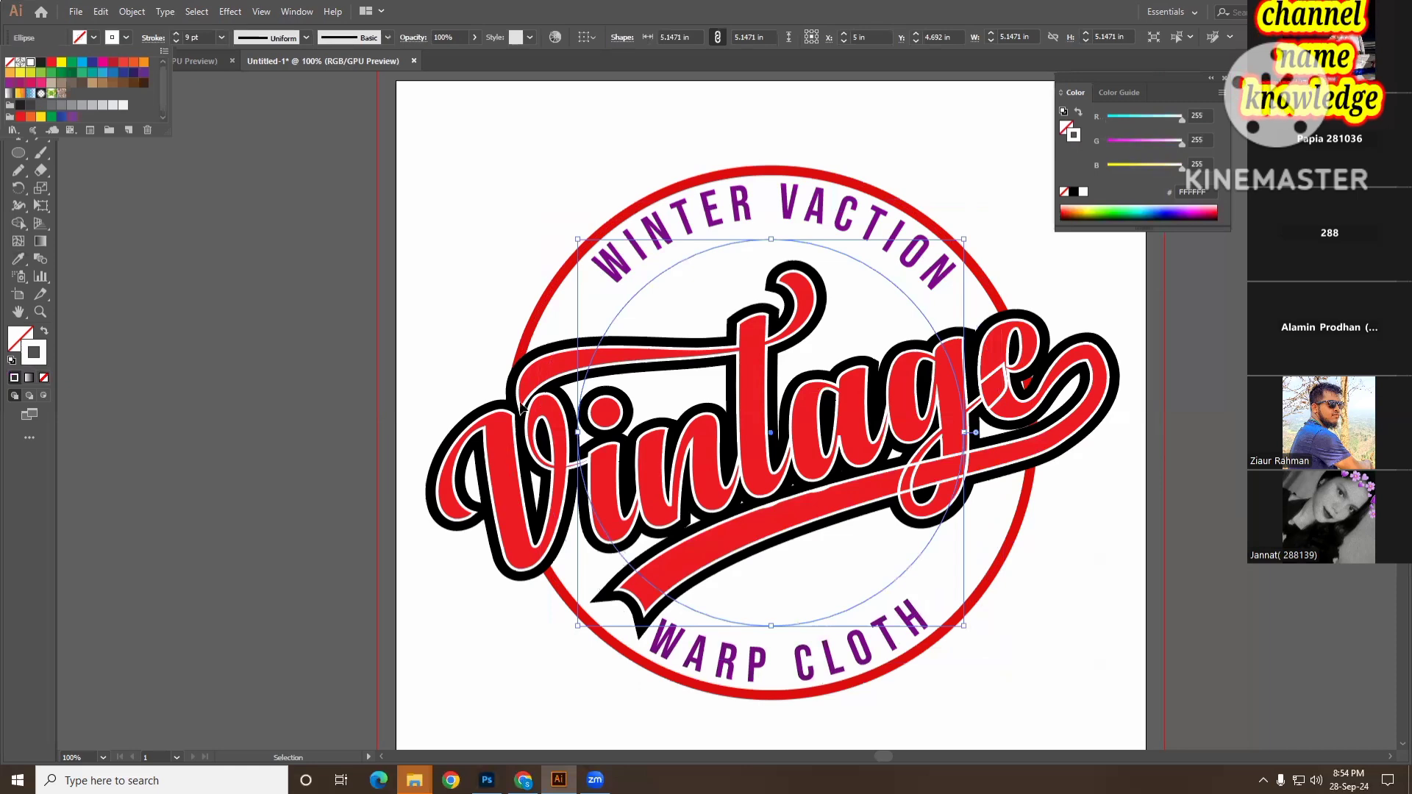
{"action": "left_click", "coordinate": [1089, 600]}
- Group all of the badge artwork, including both circles, the curved texts and the Vintage lettering, and deselect it
{"action": "left_click", "coordinate": [906, 583], "text": "ctrl+alt"}
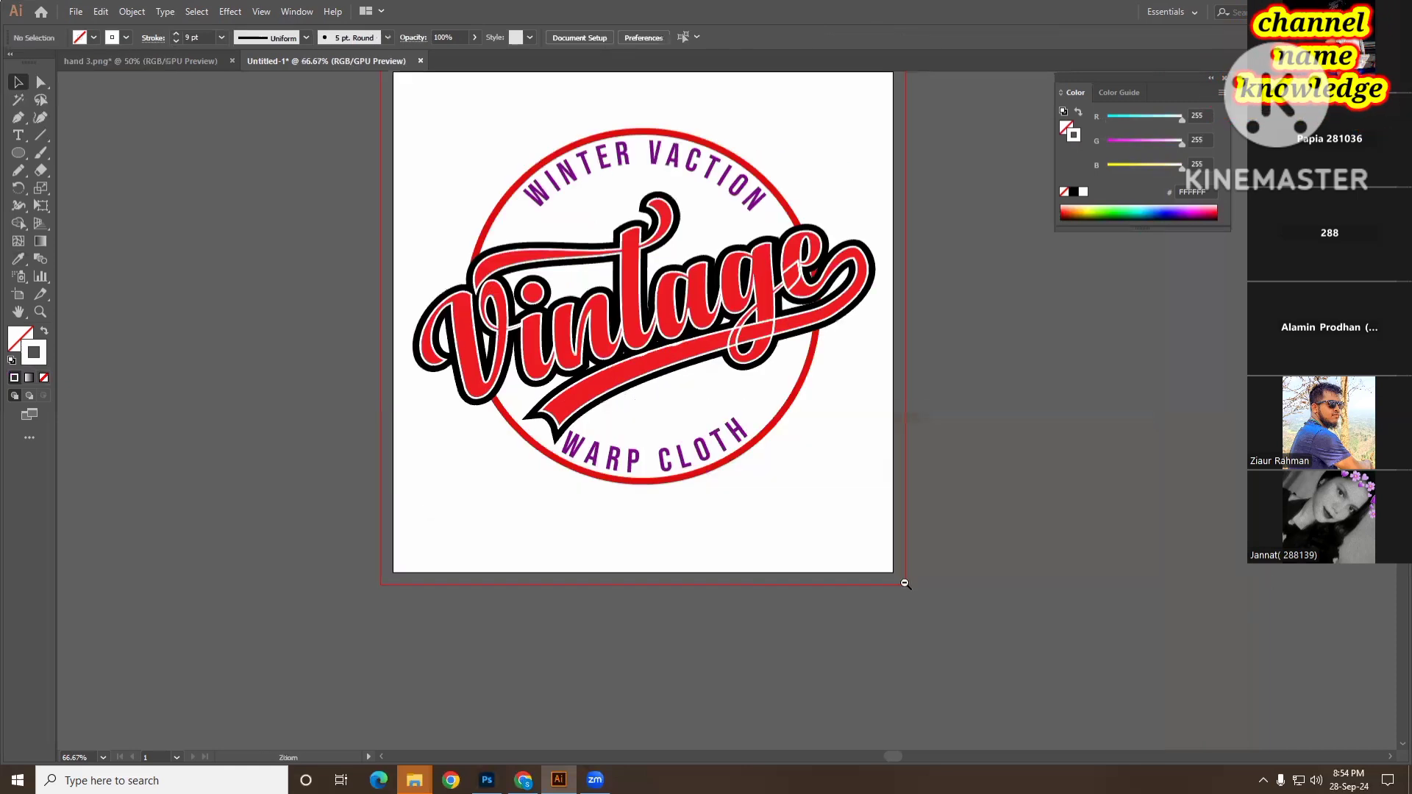
{"action": "scroll", "coordinate": [906, 583], "scroll_direction": "up", "scroll_amount": 1}
{"action": "left_click_drag", "start_coordinate": [419, 156], "coordinate": [868, 578]}
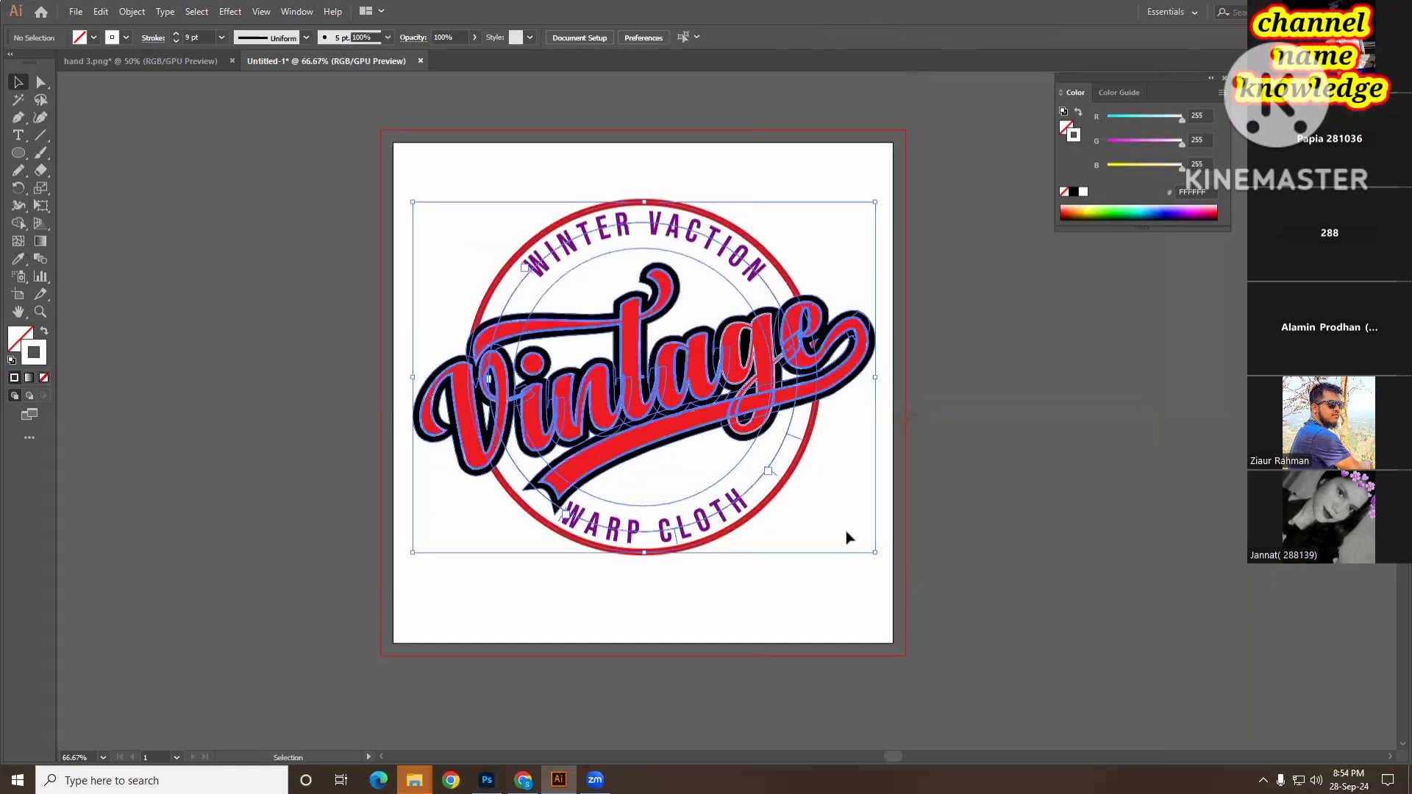
{"action": "left_click", "coordinate": [998, 509]}
- In the hand 3.png document, duplicate the black T-shirt image without its lettering to the right of the black square
{"action": "left_click", "coordinate": [153, 62]}
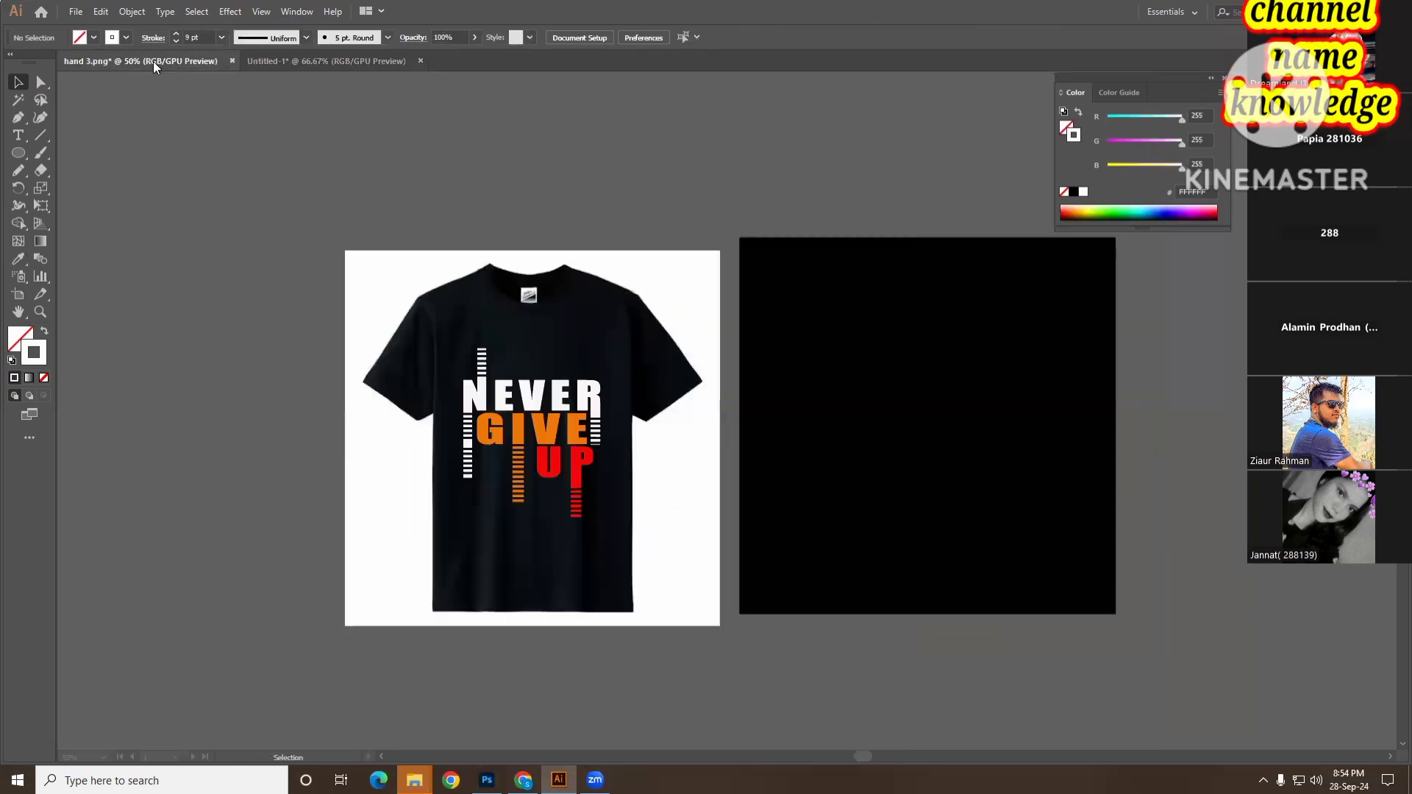
{"action": "scroll", "coordinate": [621, 492], "scroll_direction": "right", "scroll_amount": 3}
{"action": "left_click", "coordinate": [565, 511]}
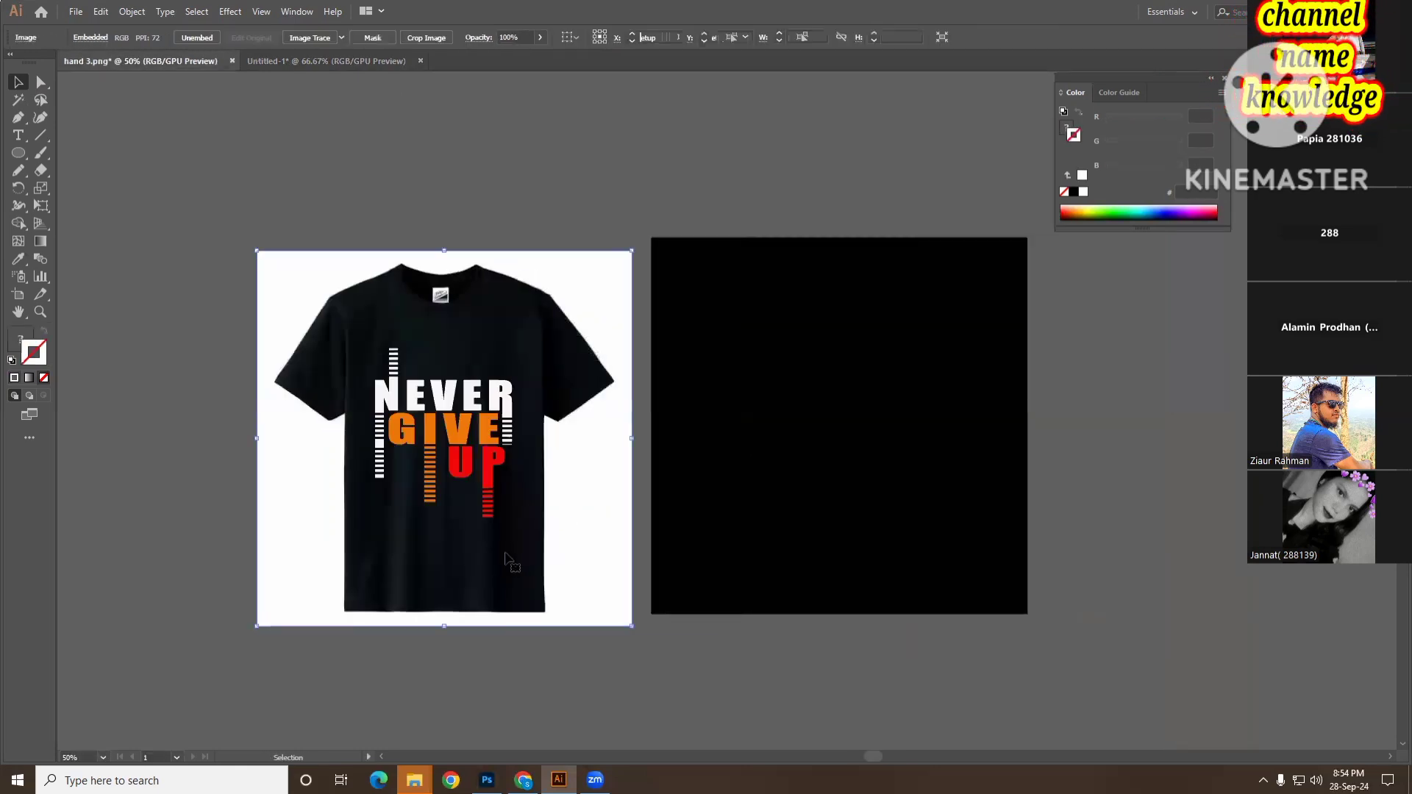
{"action": "left_click_drag", "start_coordinate": [495, 561], "coordinate": [1274, 552]}
{"action": "scroll", "coordinate": [1144, 582], "scroll_direction": "right", "scroll_amount": 4}
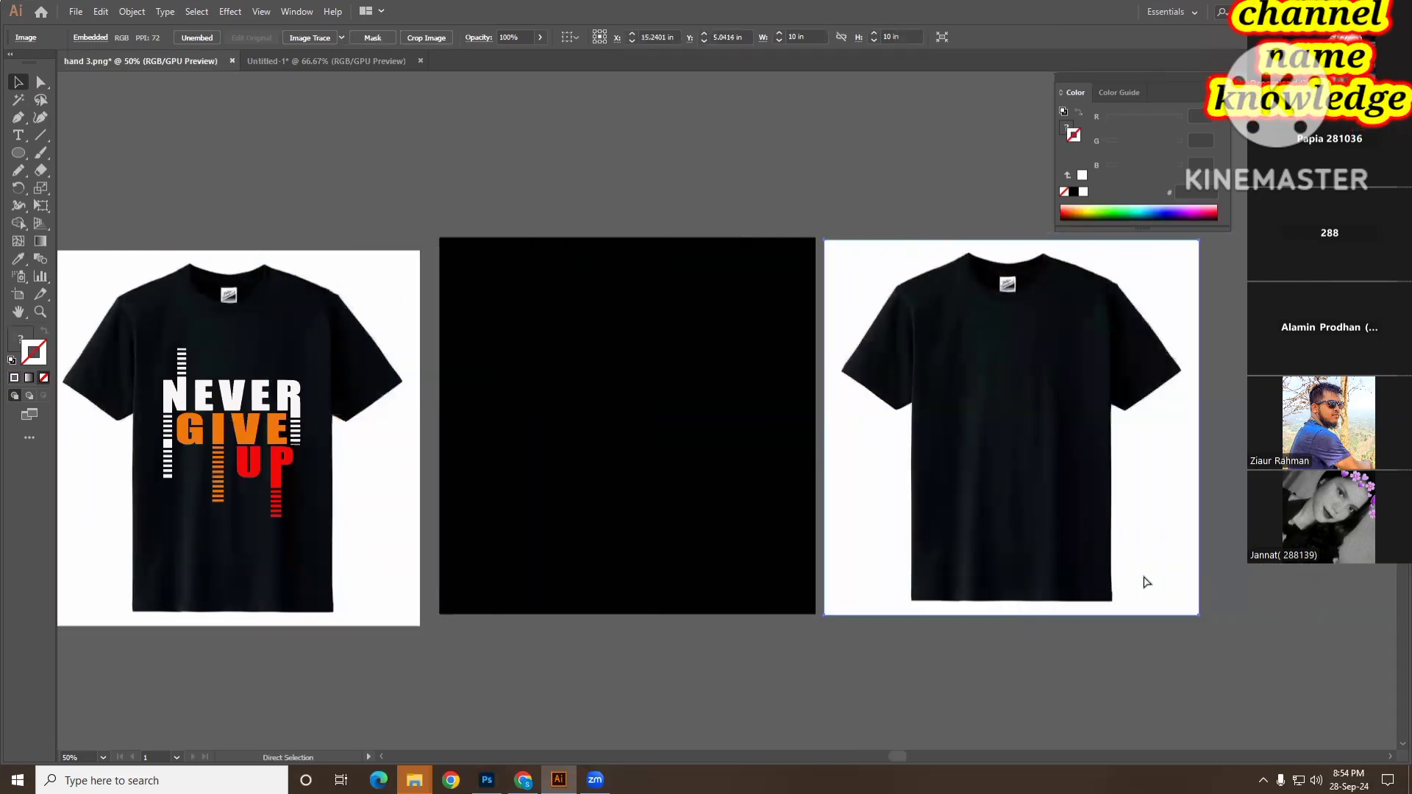
{"action": "scroll", "coordinate": [1144, 582], "scroll_direction": "right", "scroll_amount": 1}
- Bring the grouped badge from the Untitled-1 document onto the blank T-shirt copy in hand 3.png
{"action": "left_click", "coordinate": [327, 62]}
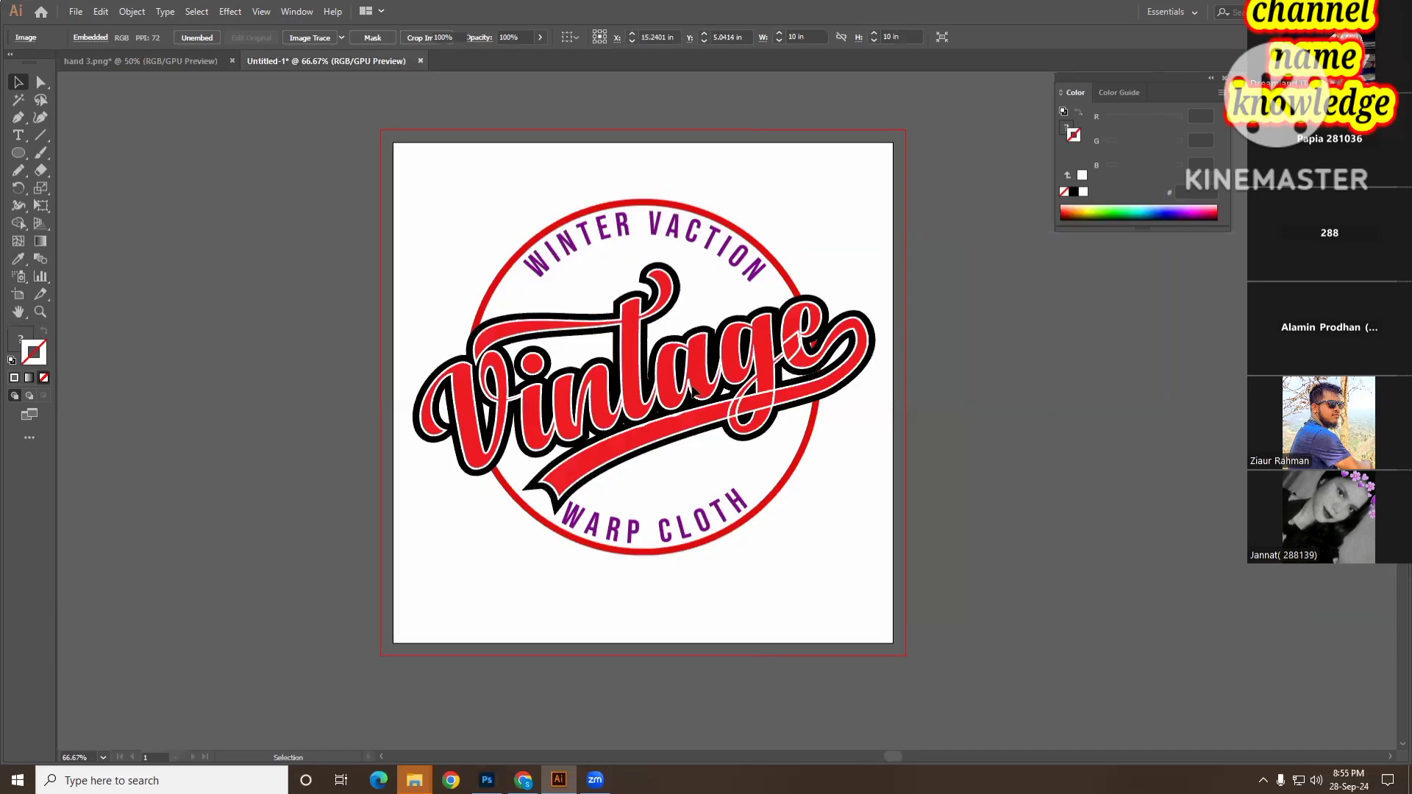
{"action": "left_click_drag", "start_coordinate": [696, 391], "coordinate": [844, 296]}
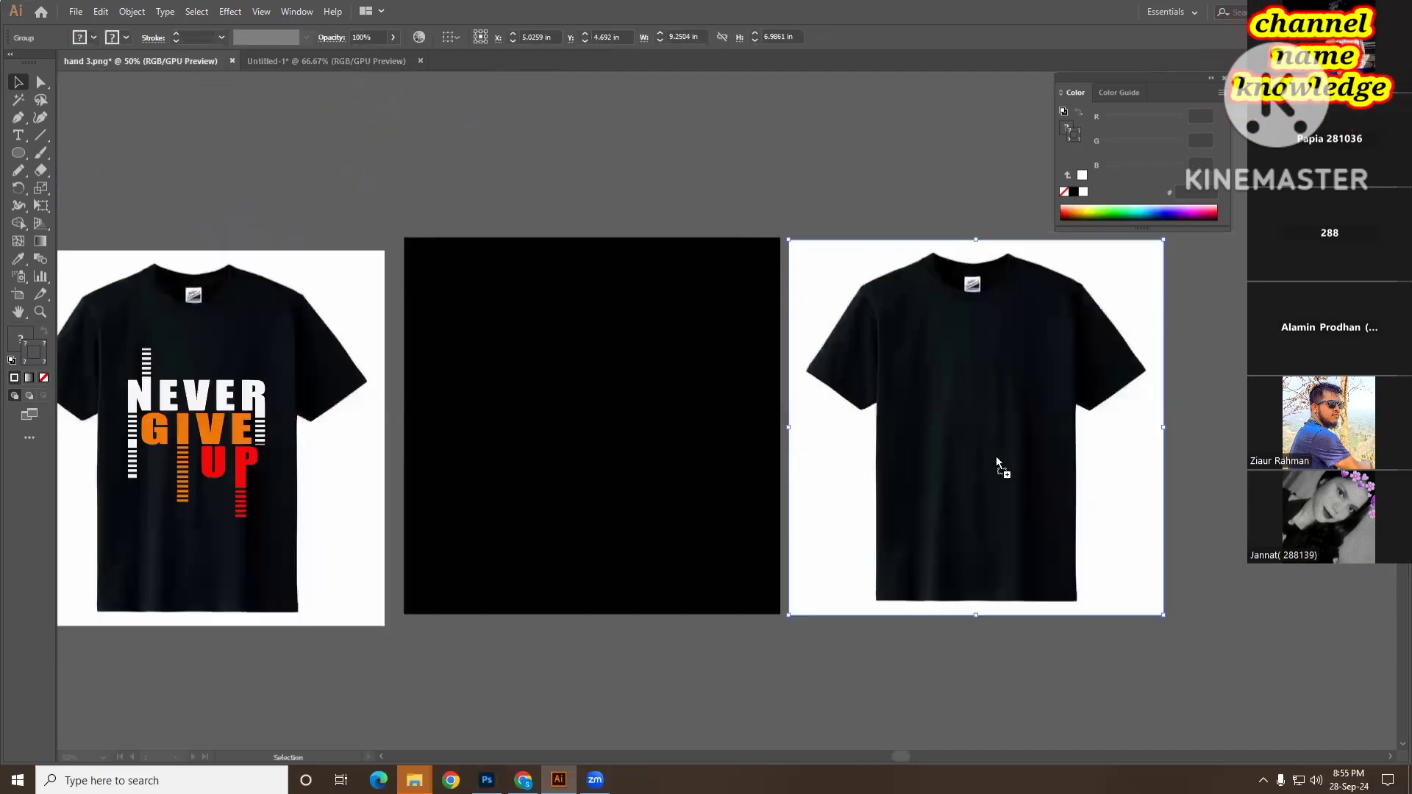
{"action": "left_click_drag", "start_coordinate": [996, 456], "coordinate": [995, 465]}
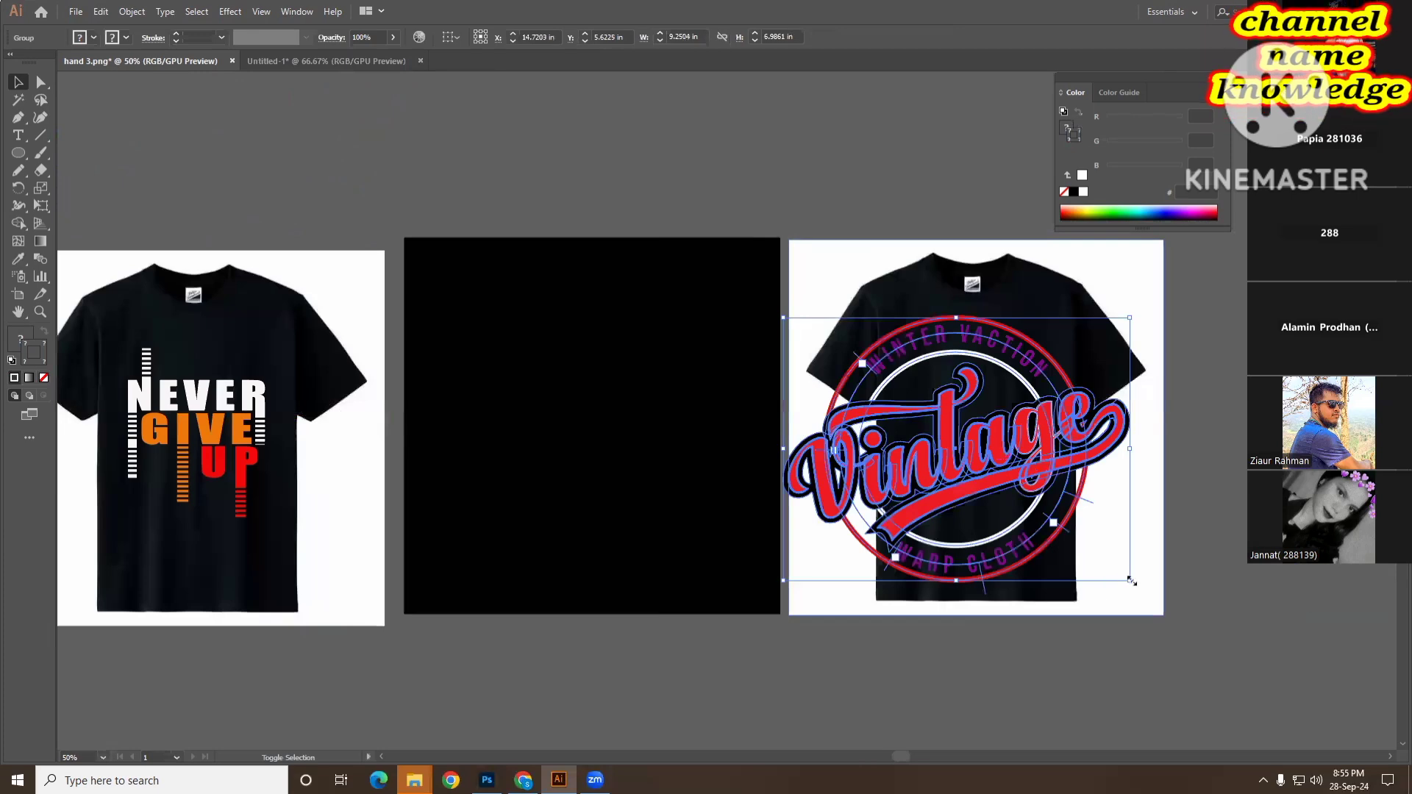
- Try shrinking the badge on the T-shirt to about 5.53 in wide and undo the scaling
{"action": "left_click_drag", "start_coordinate": [1131, 581], "coordinate": [1061, 528]}
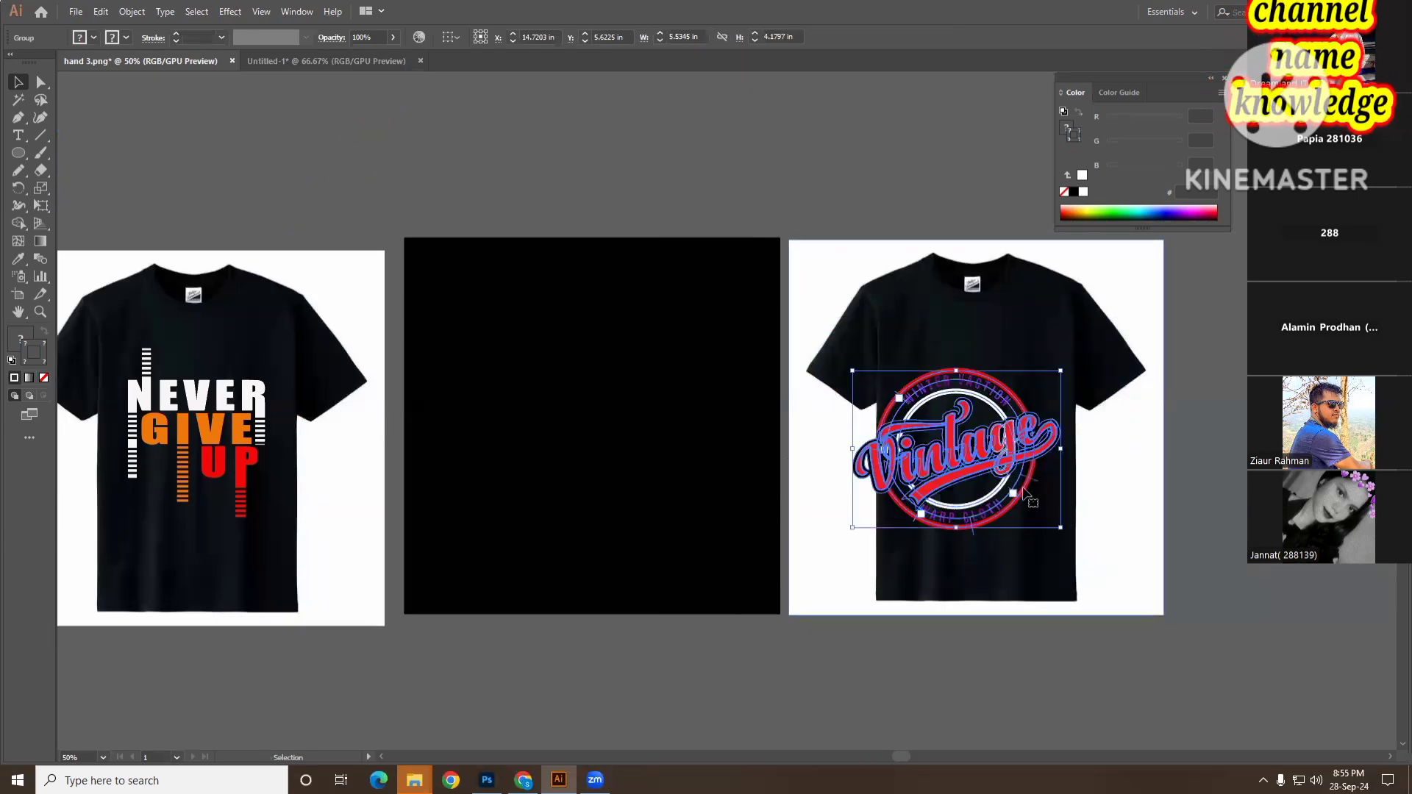
{"action": "key", "text": "ctrl+z"}
{"action": "key", "text": "v"}
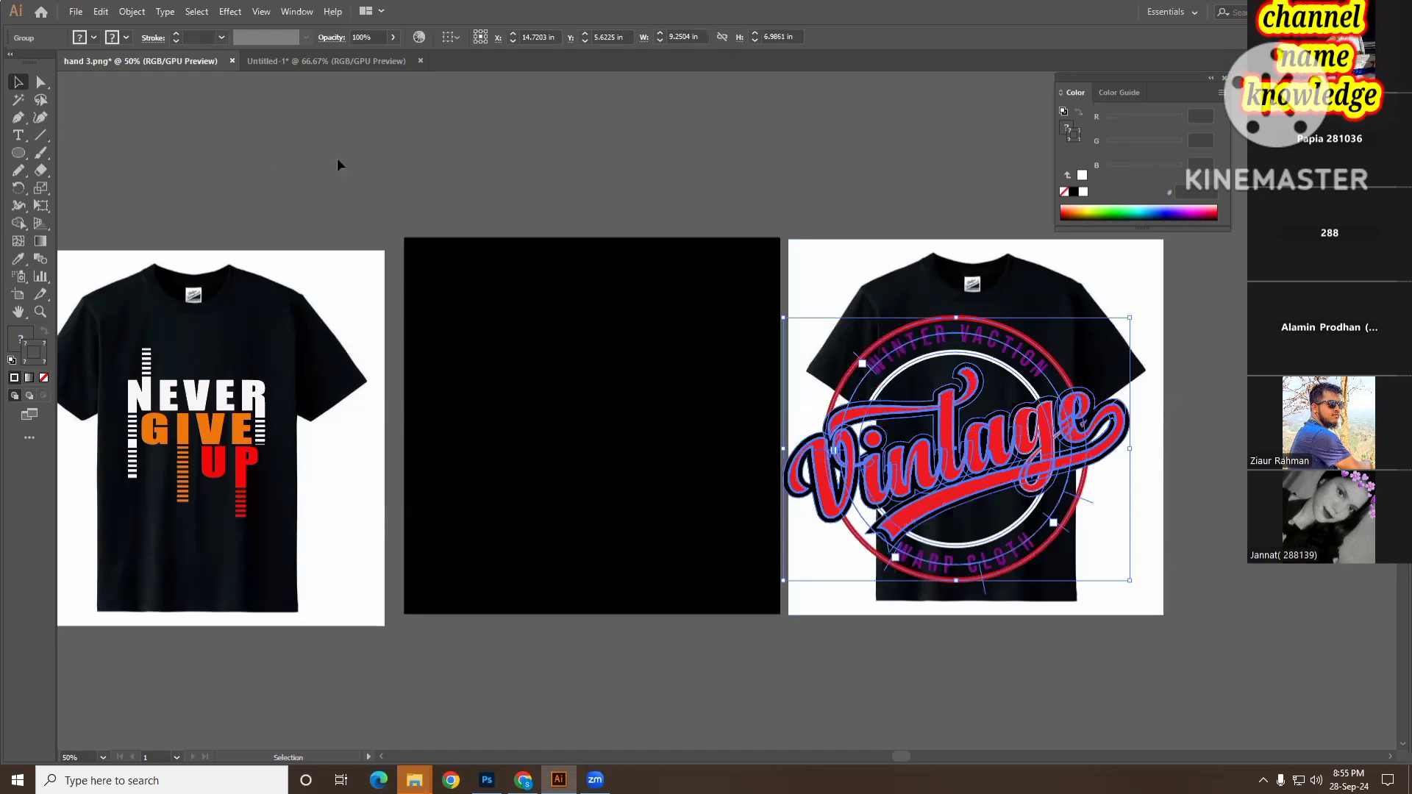
- Scale the badge proportionally to about 4.63 in wide and move it up onto the T-shirt's chest
{"action": "left_click", "coordinate": [365, 163]}
{"action": "left_click", "coordinate": [914, 336]}
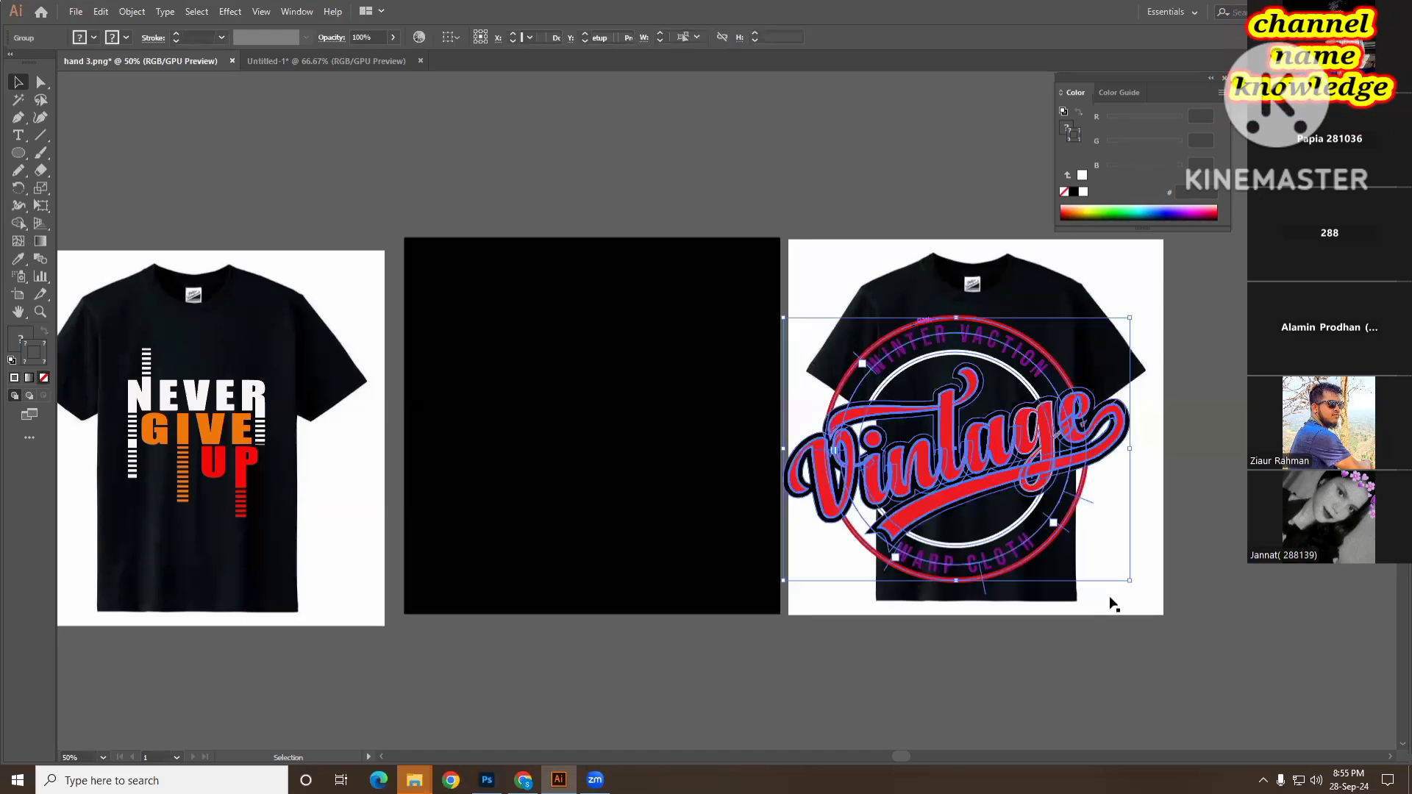
{"action": "left_click_drag", "start_coordinate": [1124, 577], "coordinate": [1019, 486]}
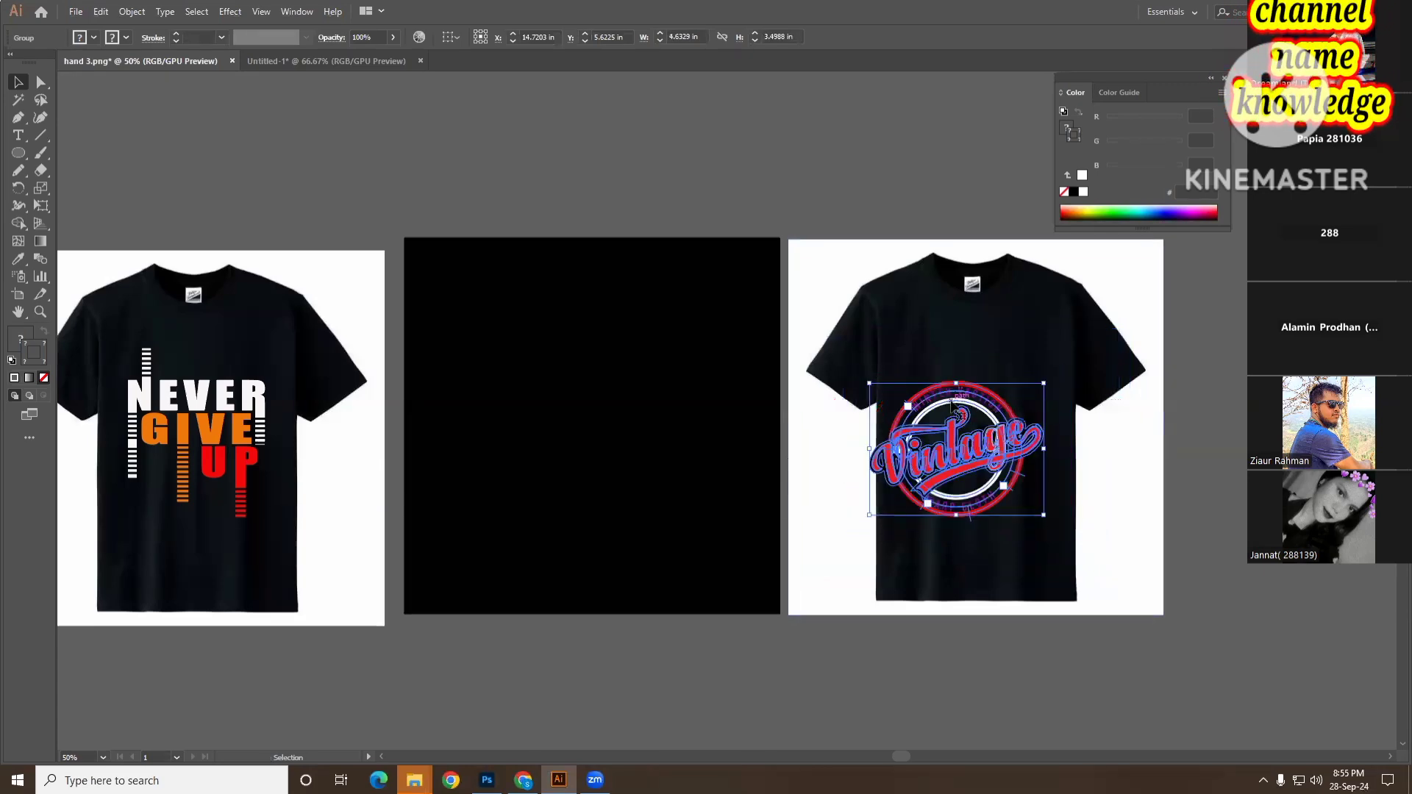
{"action": "left_click_drag", "start_coordinate": [950, 407], "coordinate": [965, 357]}
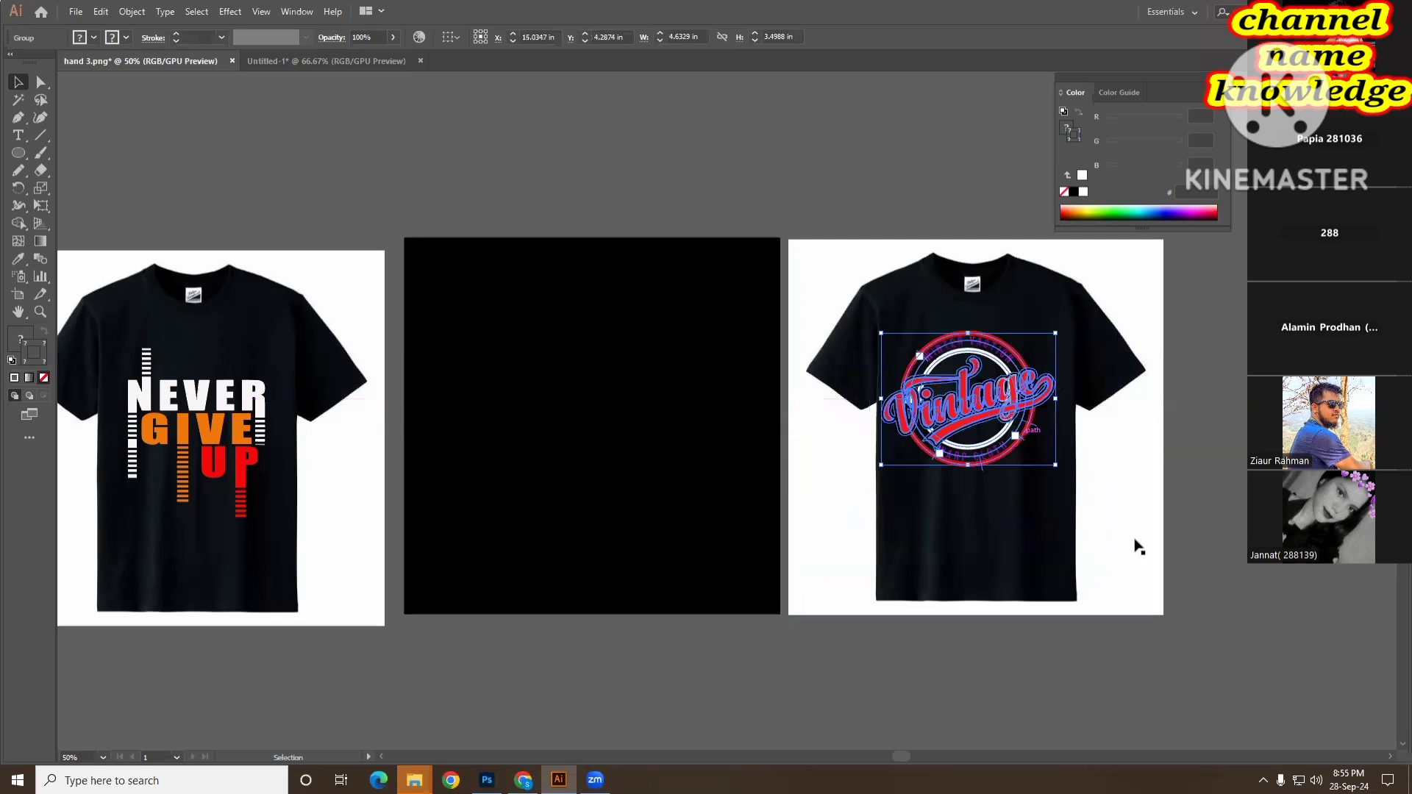
- Nudge the badge right on the T-shirt's chest to about X 15.31 in and deselect it
{"action": "left_click", "coordinate": [1214, 565]}
{"action": "left_click", "coordinate": [981, 408]}
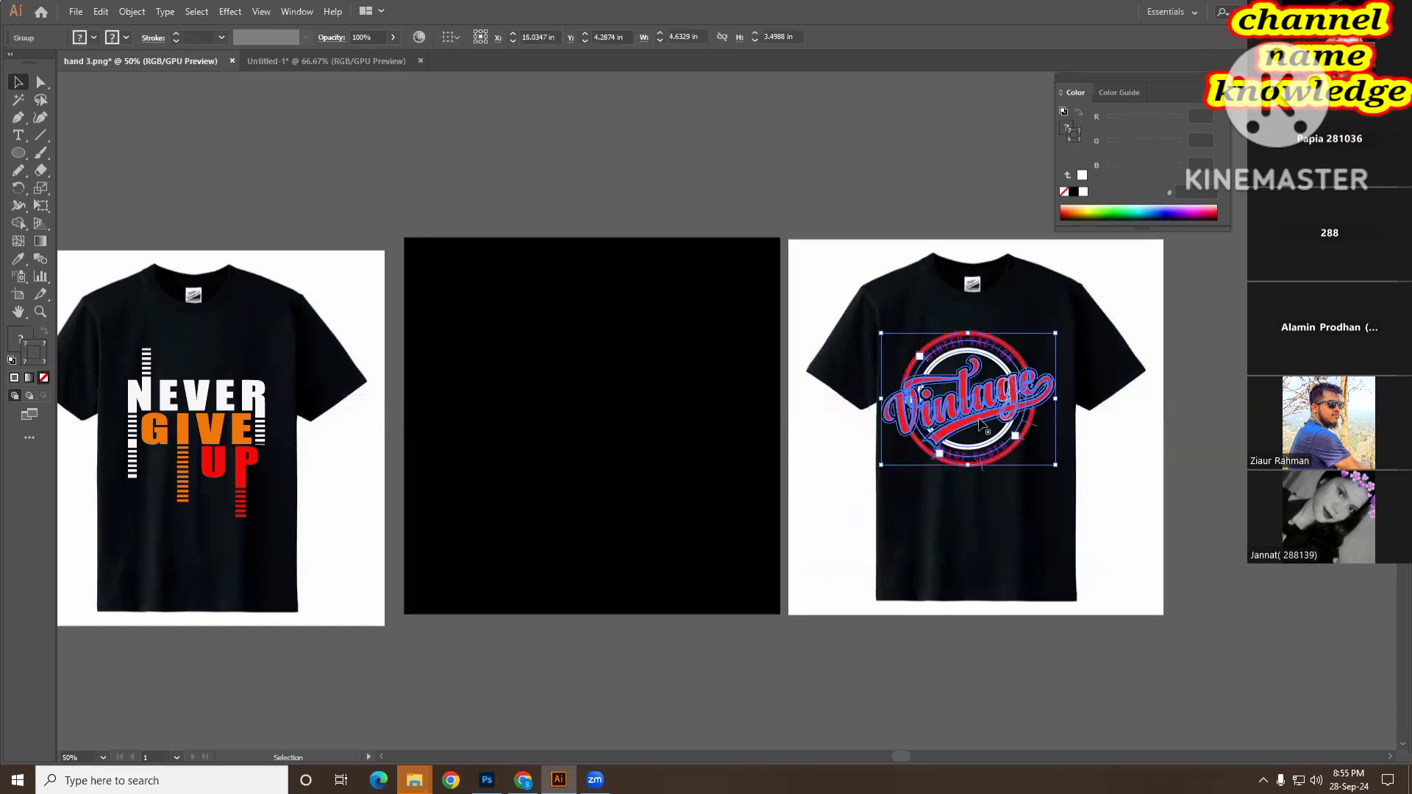
{"action": "key", "text": "Right"}
{"action": "key", "text": "Right"}
{"action": "key", "text": "Right"}
{"action": "key", "text": "Right"}
{"action": "key", "text": "Right"}
{"action": "key", "text": "Right"}
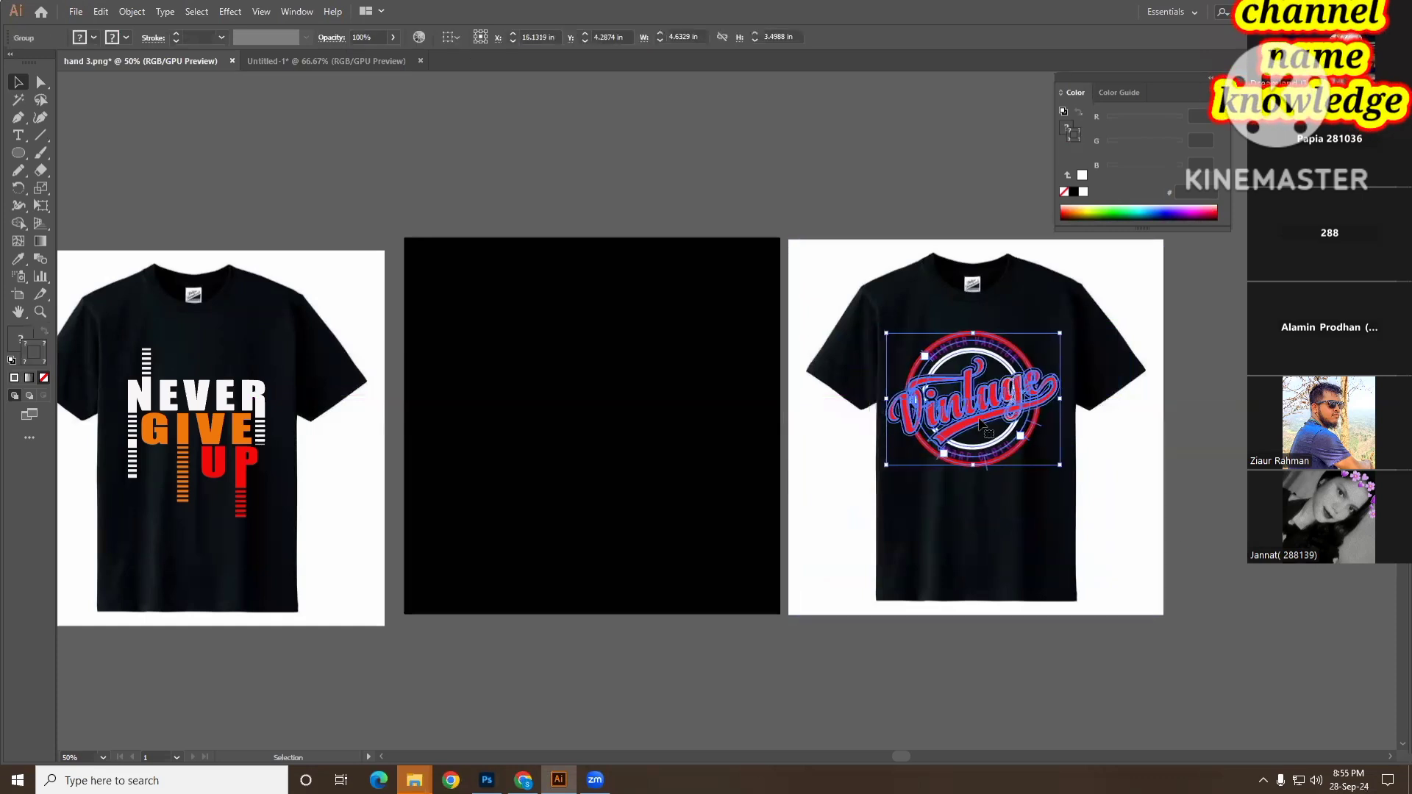
{"action": "key", "text": "Right"}
{"action": "key", "text": "Right"}
{"action": "key", "text": "Right"}
{"action": "key", "text": "Right"}
{"action": "key", "text": "Right"}
{"action": "key", "text": "Right"}
{"action": "key", "text": "Right"}
{"action": "key", "text": "Right"}
{"action": "key", "text": "Right"}
{"action": "key", "text": "Right"}
{"action": "key", "text": "Right"}
{"action": "key", "text": "Right"}
{"action": "key", "text": "Right"}
{"action": "key", "text": "Right"}
{"action": "key", "text": "Right"}
{"action": "key", "text": "Right"}
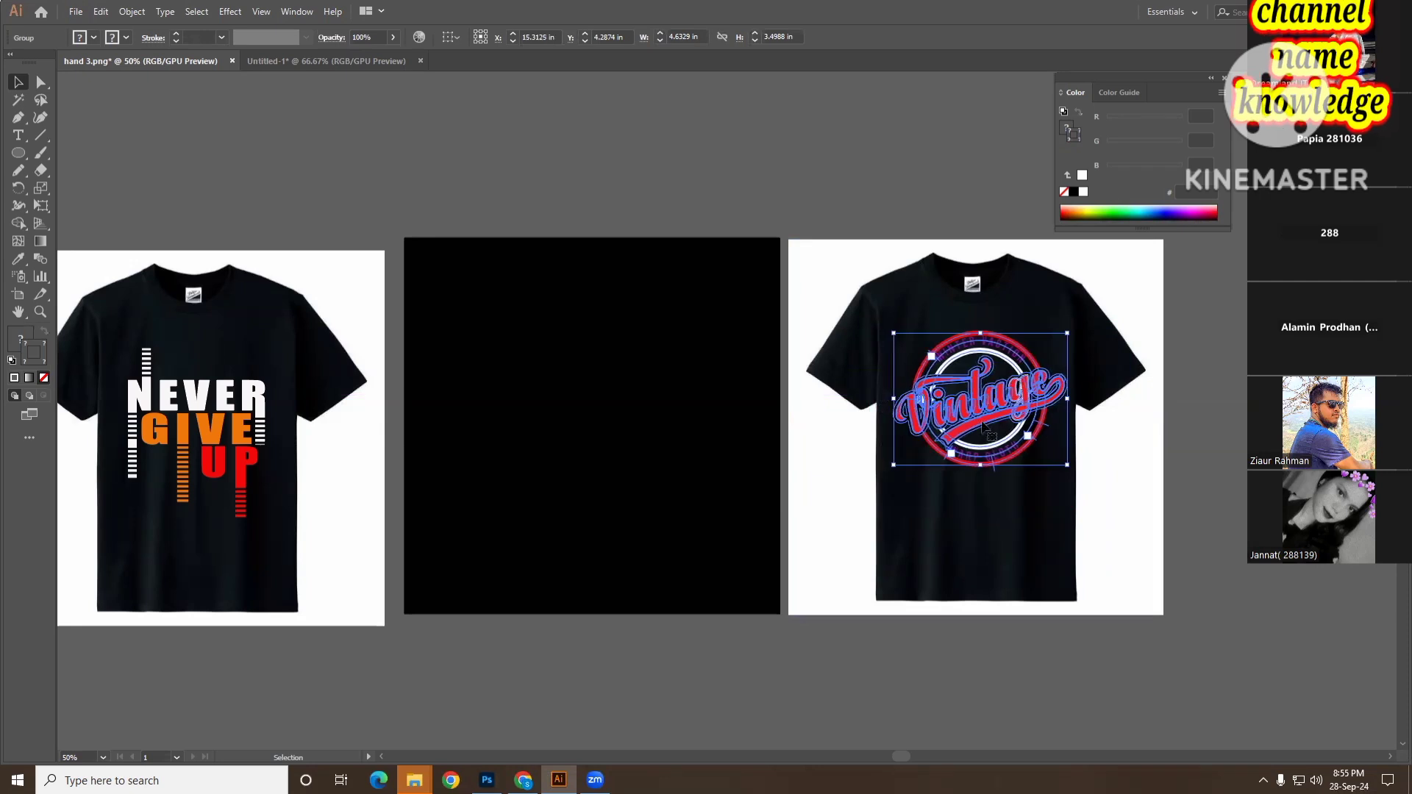
{"action": "left_click", "coordinate": [1187, 497]}
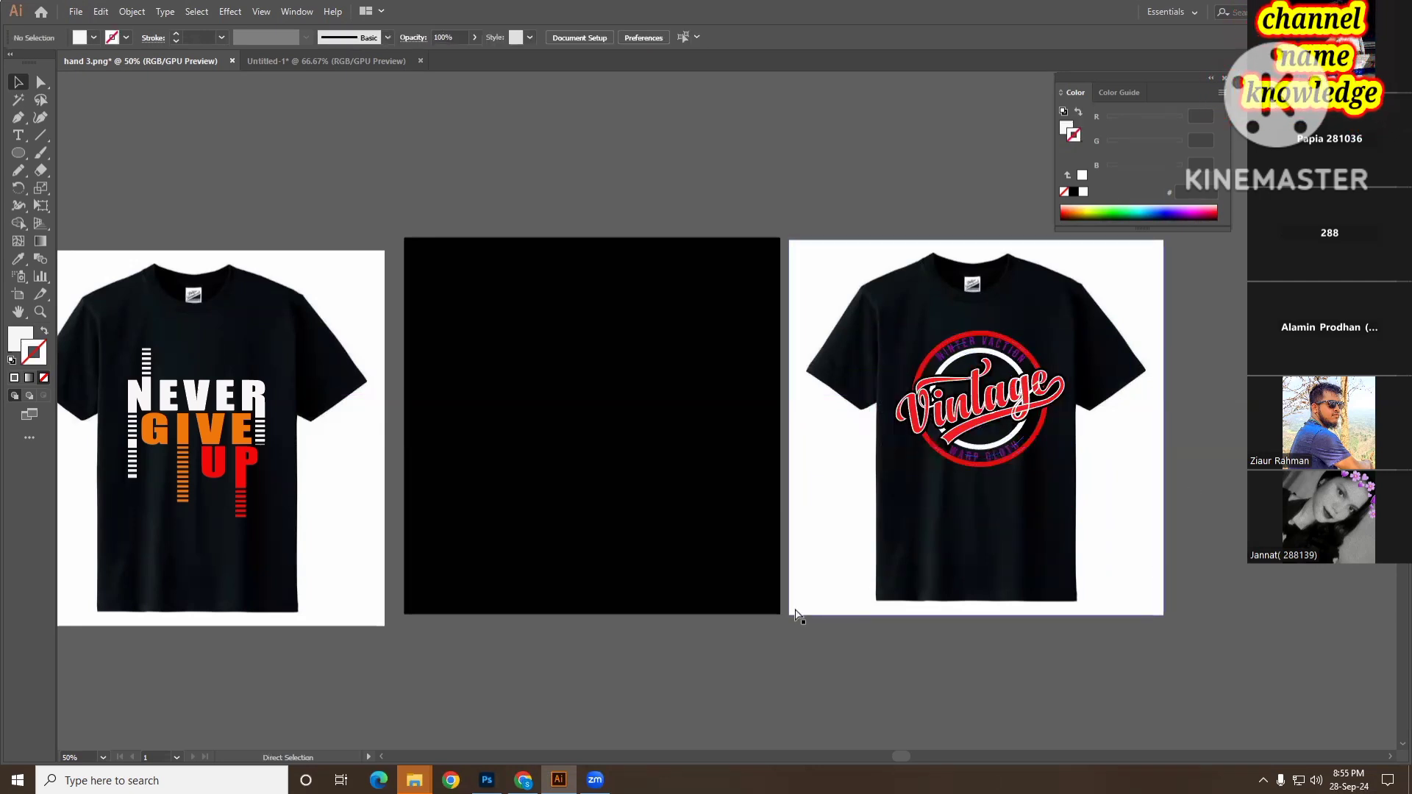
- Group the NEVER GIVE UP lettering with the T-shirt image beneath it
{"action": "scroll", "coordinate": [793, 605], "scroll_direction": "left", "scroll_amount": 3}
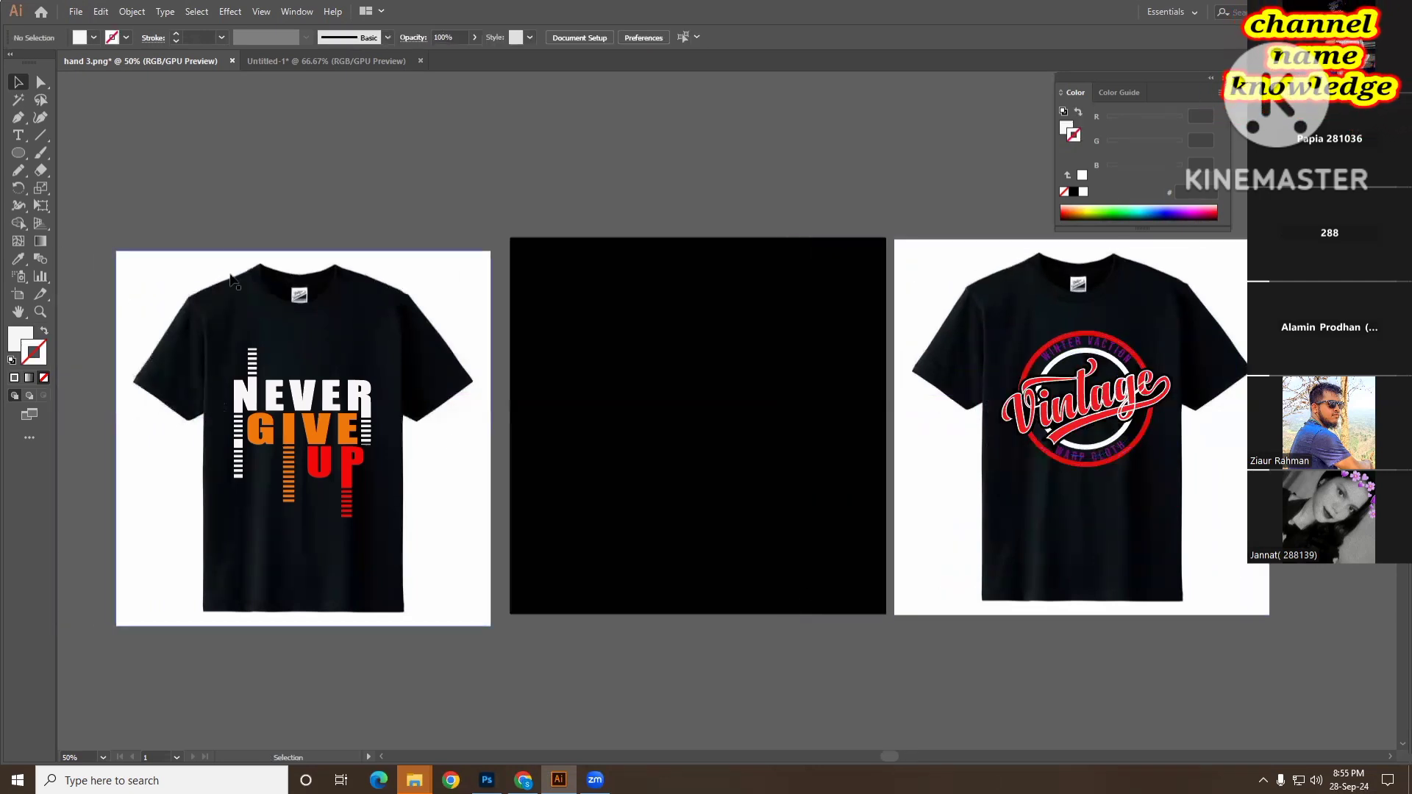
{"action": "left_click_drag", "start_coordinate": [174, 219], "coordinate": [460, 484]}
{"action": "key", "text": "v"}
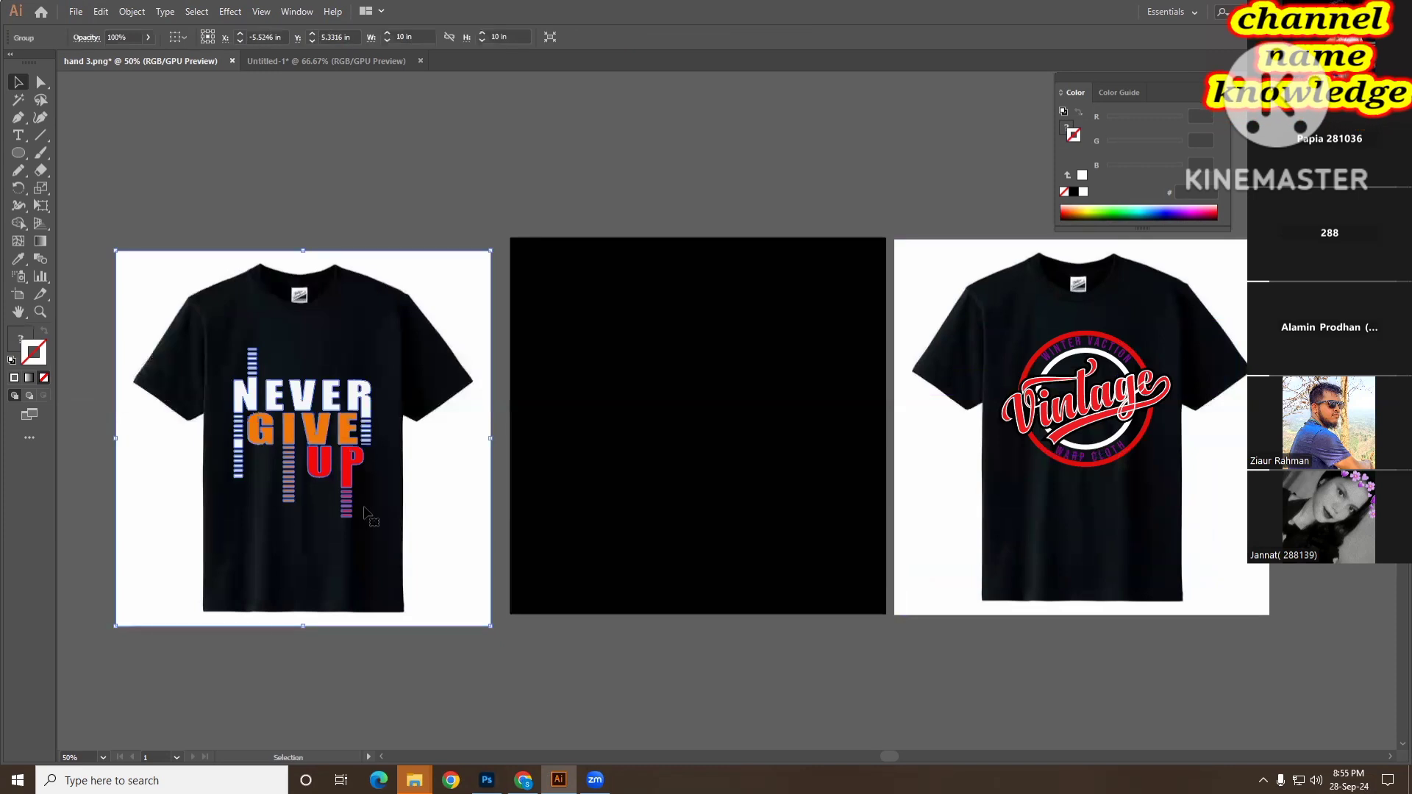
- Move the grouped NEVER GIVE UP T-shirt up level with the black artboard, to about X -5.40 in, Y 4.98 in
{"action": "key", "text": "ctrl+g"}
{"action": "left_click_drag", "start_coordinate": [373, 511], "coordinate": [378, 498]}
- Group the Vintage badge with the T-shirt image beneath it and deselect the group
{"action": "key", "text": "a"}
{"action": "left_click_drag", "start_coordinate": [943, 240], "coordinate": [1103, 505]}
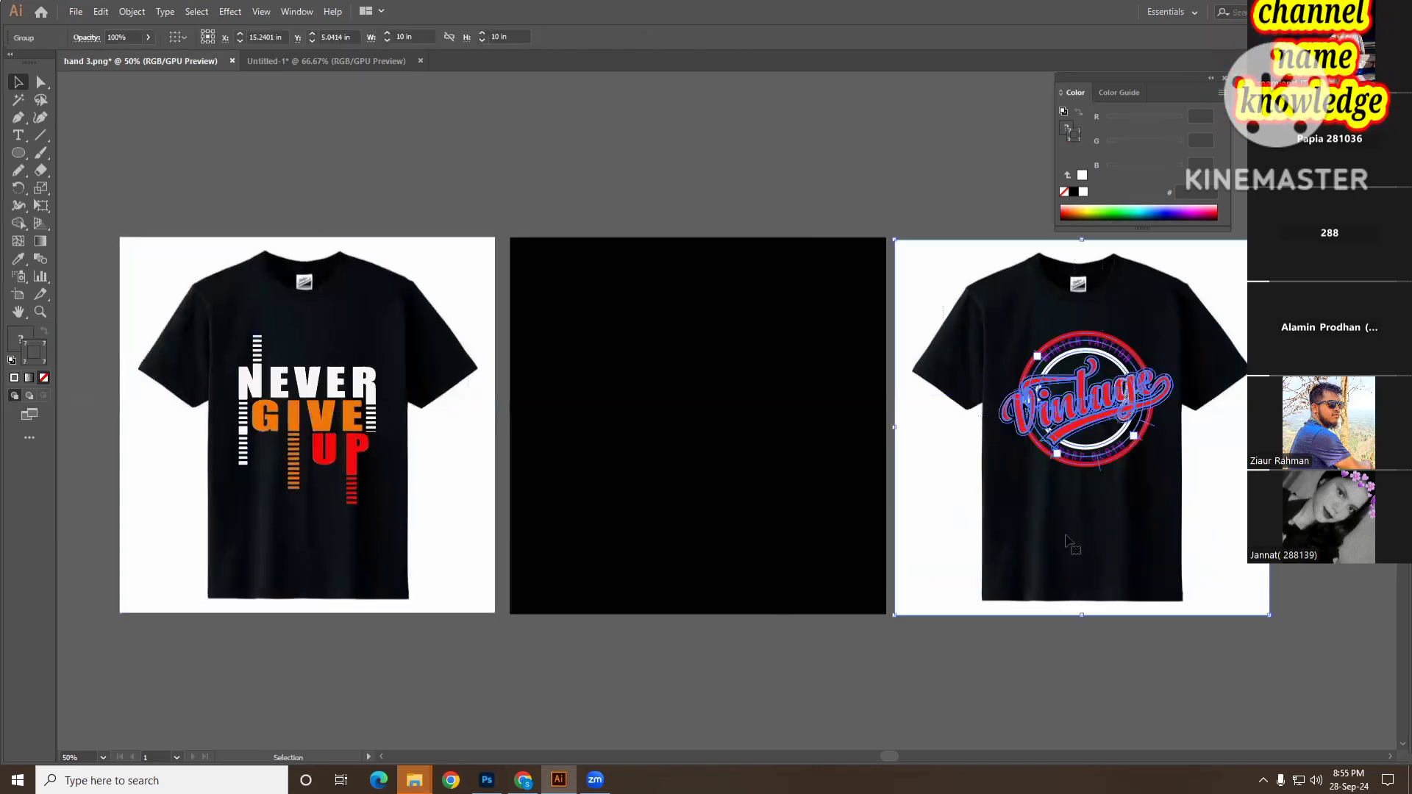
{"action": "left_click", "coordinate": [1034, 673]}
{"action": "scroll", "coordinate": [1035, 672], "scroll_direction": "right", "scroll_amount": 1}
{"action": "scroll", "coordinate": [1035, 677], "scroll_direction": "right", "scroll_amount": 1}
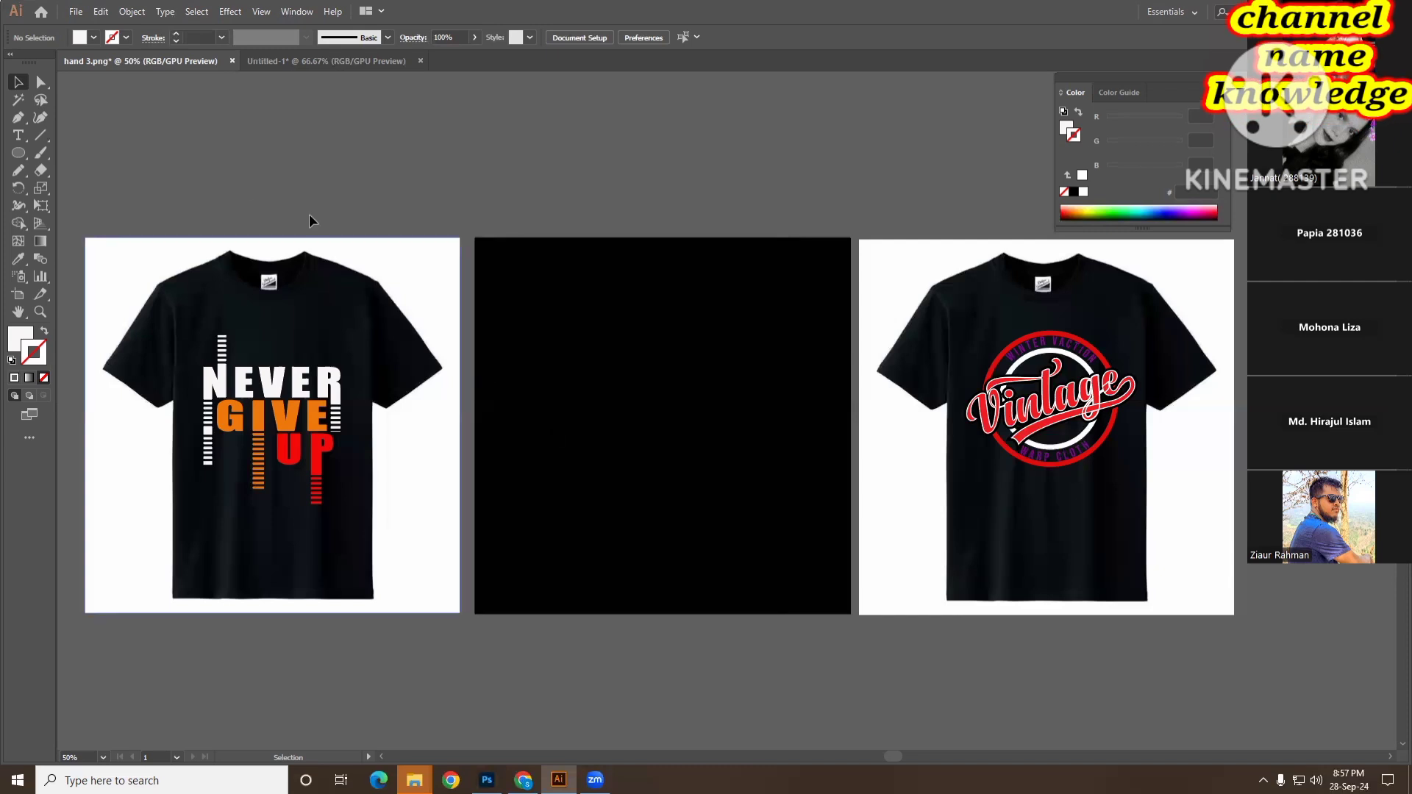
{"action": "left_click_drag", "start_coordinate": [239, 186], "coordinate": [1068, 594]}
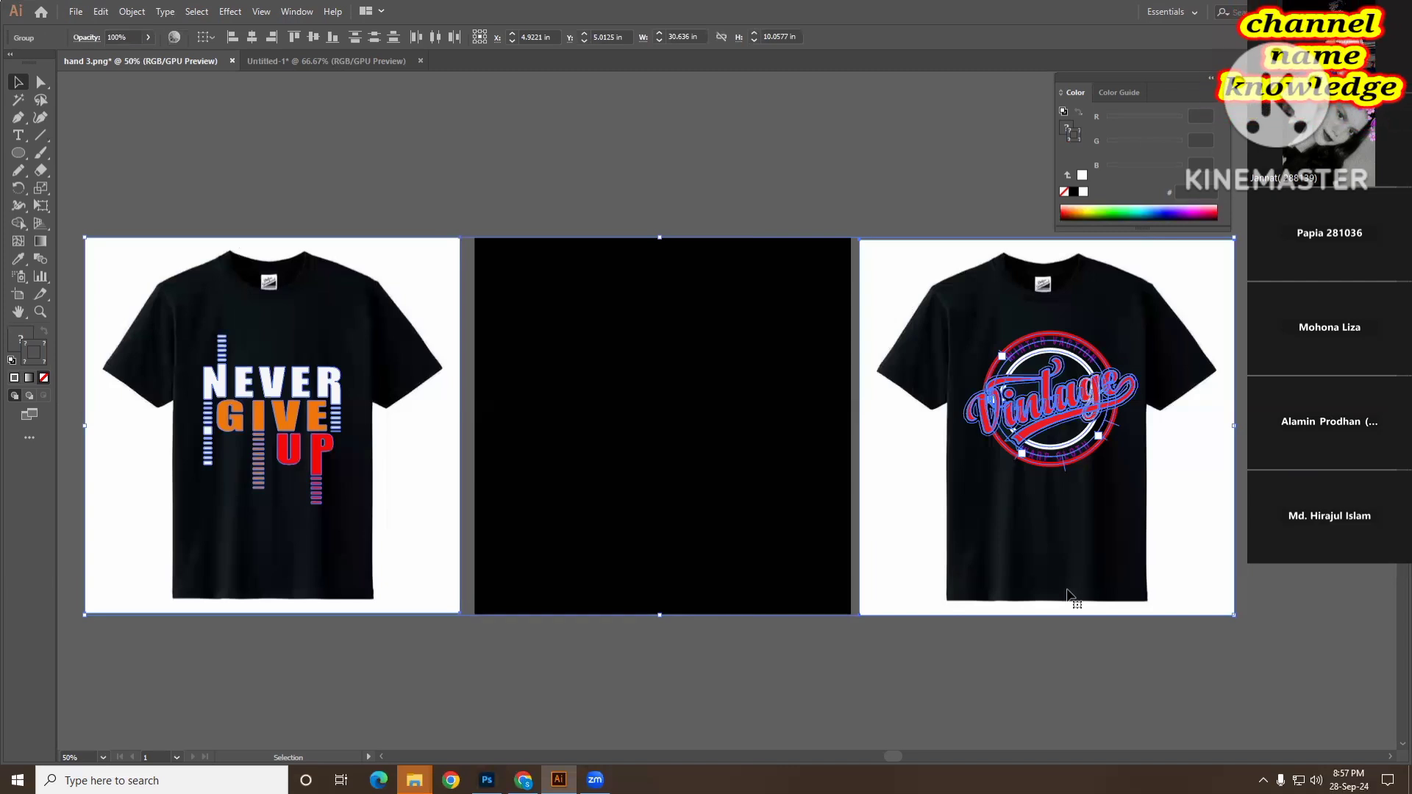
{"action": "left_click", "coordinate": [762, 128]}
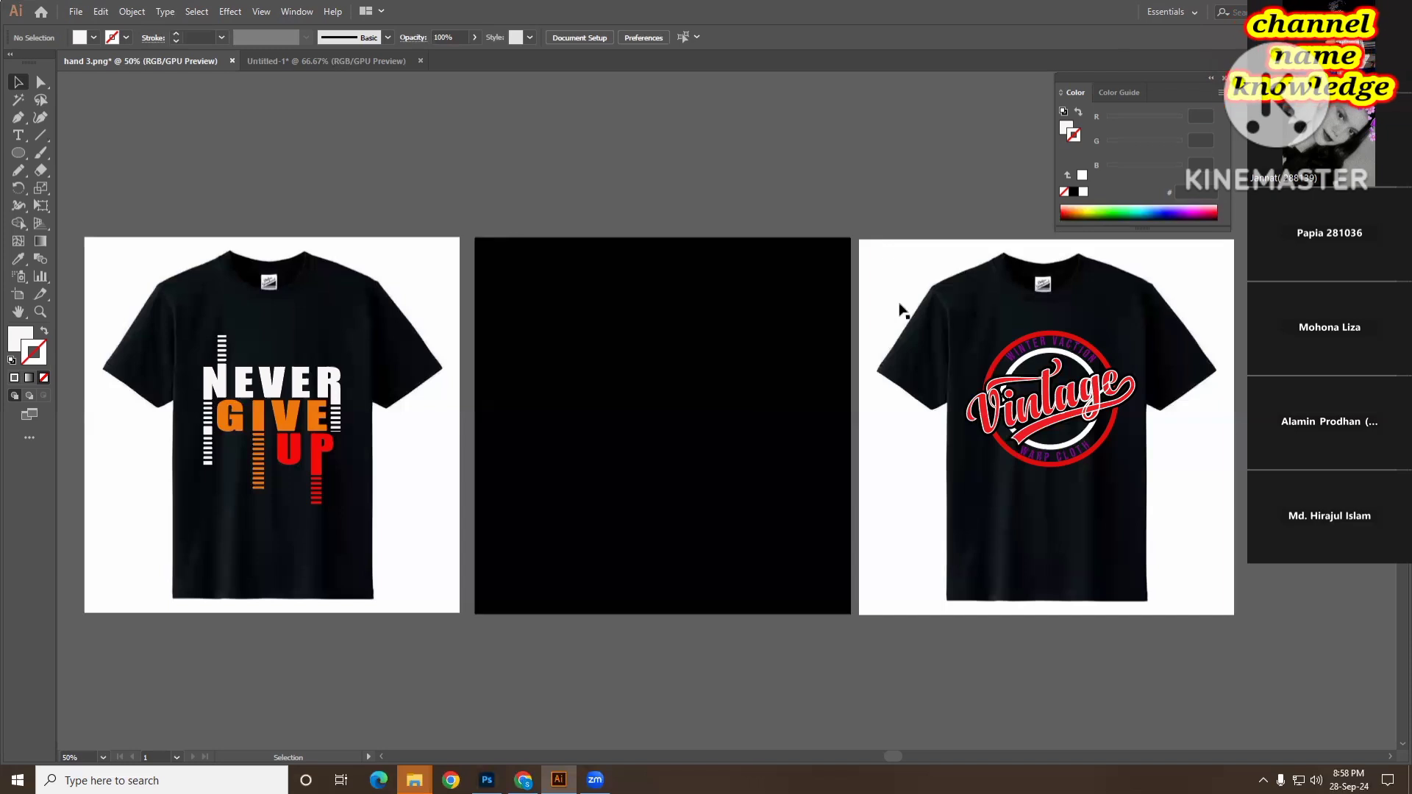
{"action": "left_click_drag", "start_coordinate": [326, 157], "coordinate": [987, 572]}
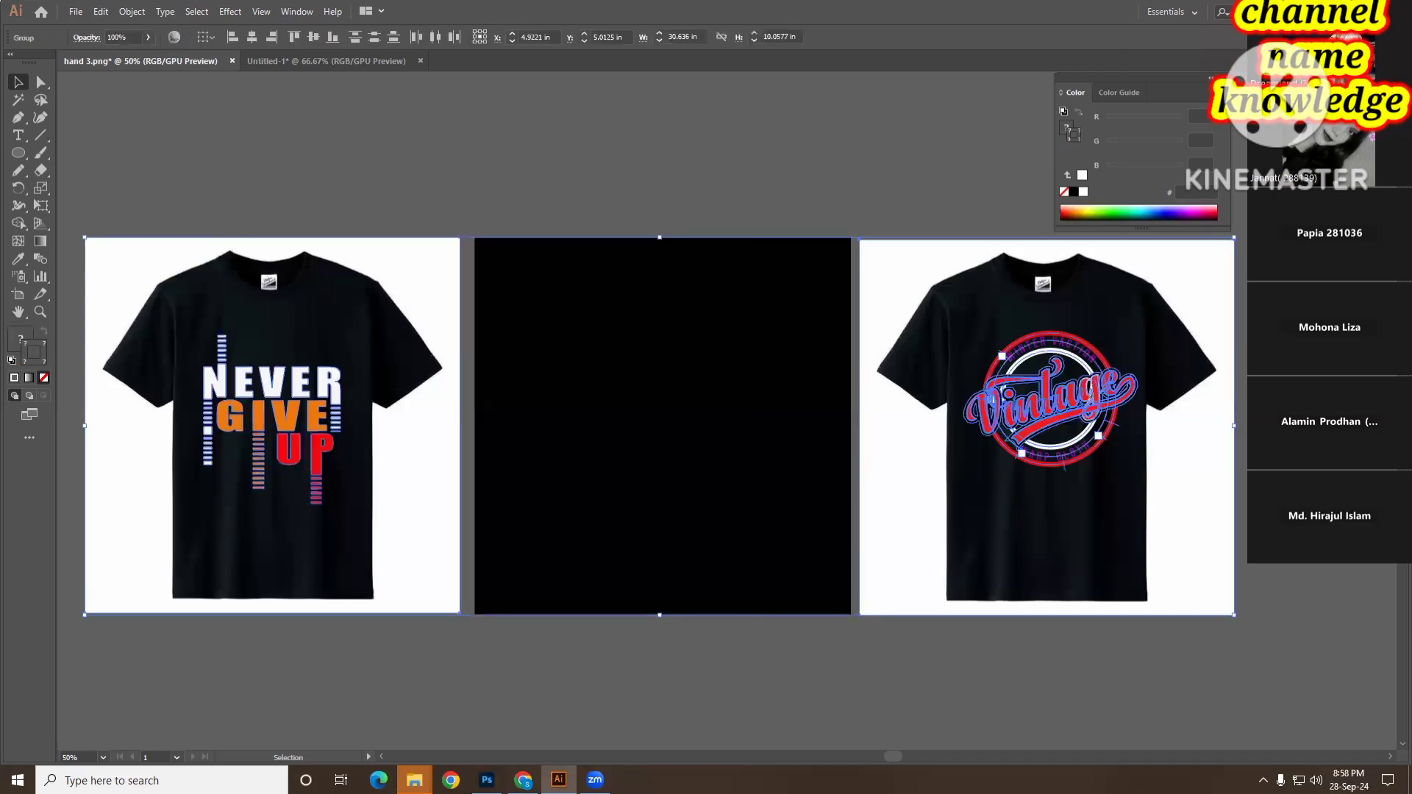
{"action": "left_click", "coordinate": [517, 684]}
{"action": "left_click_drag", "start_coordinate": [179, 223], "coordinate": [1052, 615]}
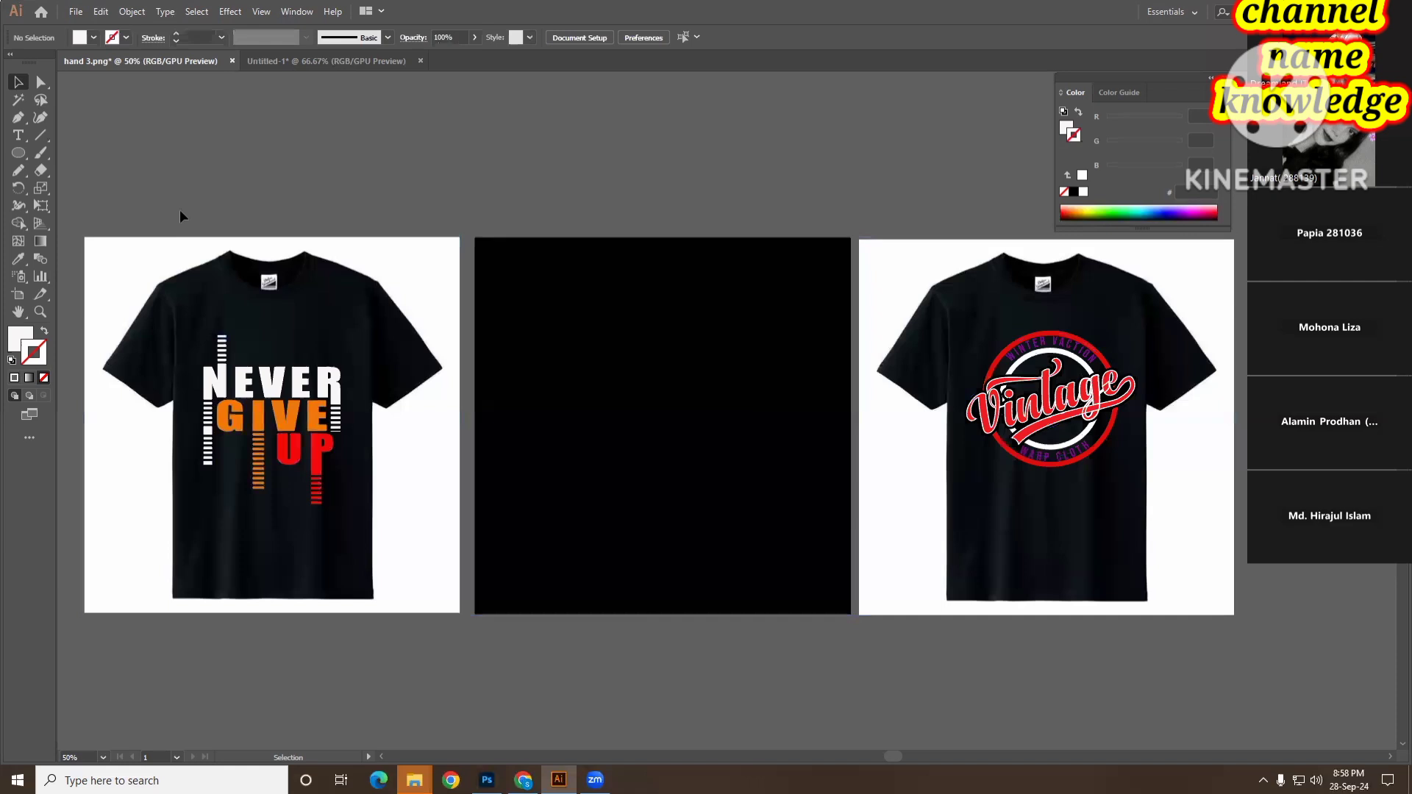
{"action": "left_click_drag", "start_coordinate": [179, 214], "coordinate": [949, 596]}
{"action": "left_click", "coordinate": [1002, 652]}
{"action": "left_click", "coordinate": [291, 409]}
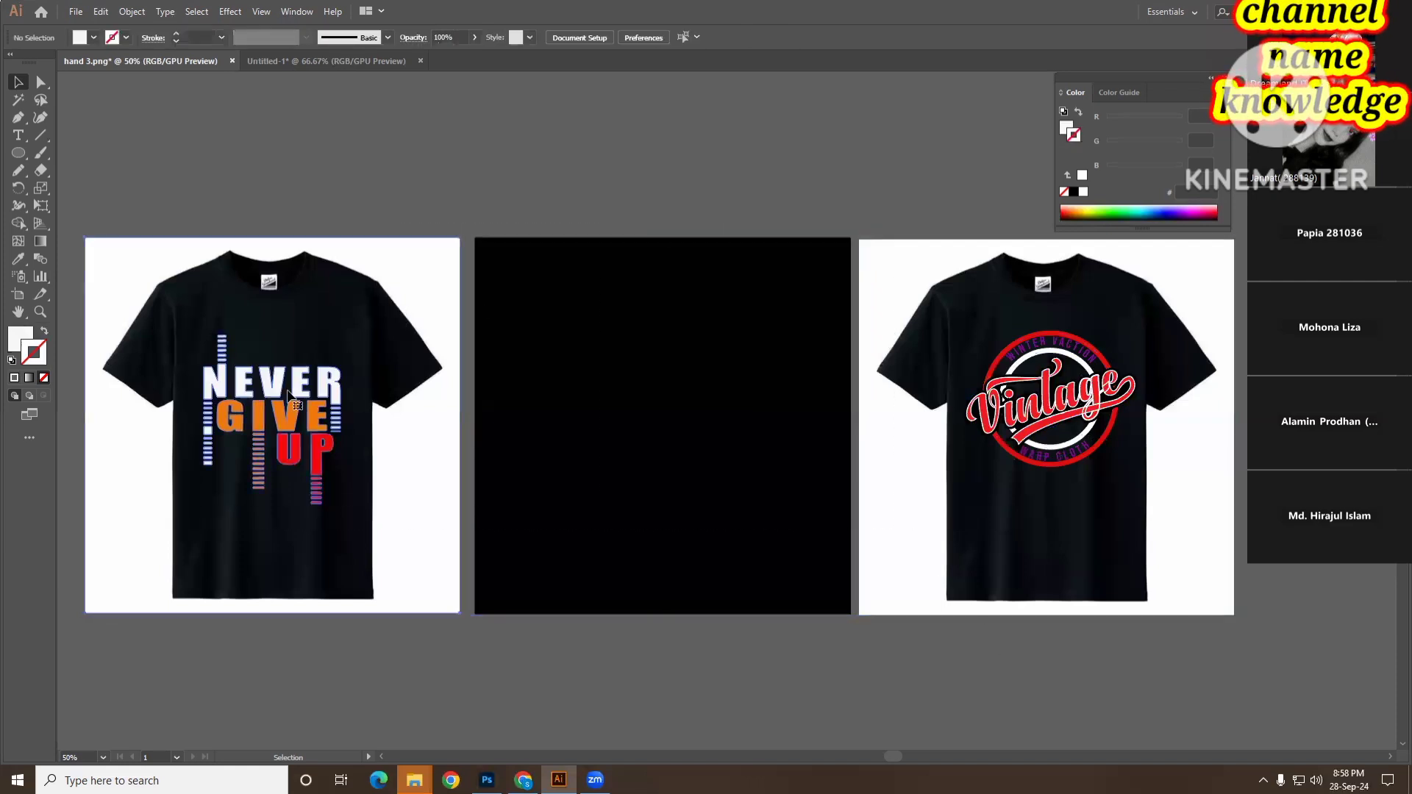
{"action": "left_click_drag", "start_coordinate": [287, 409], "coordinate": [300, 436]}
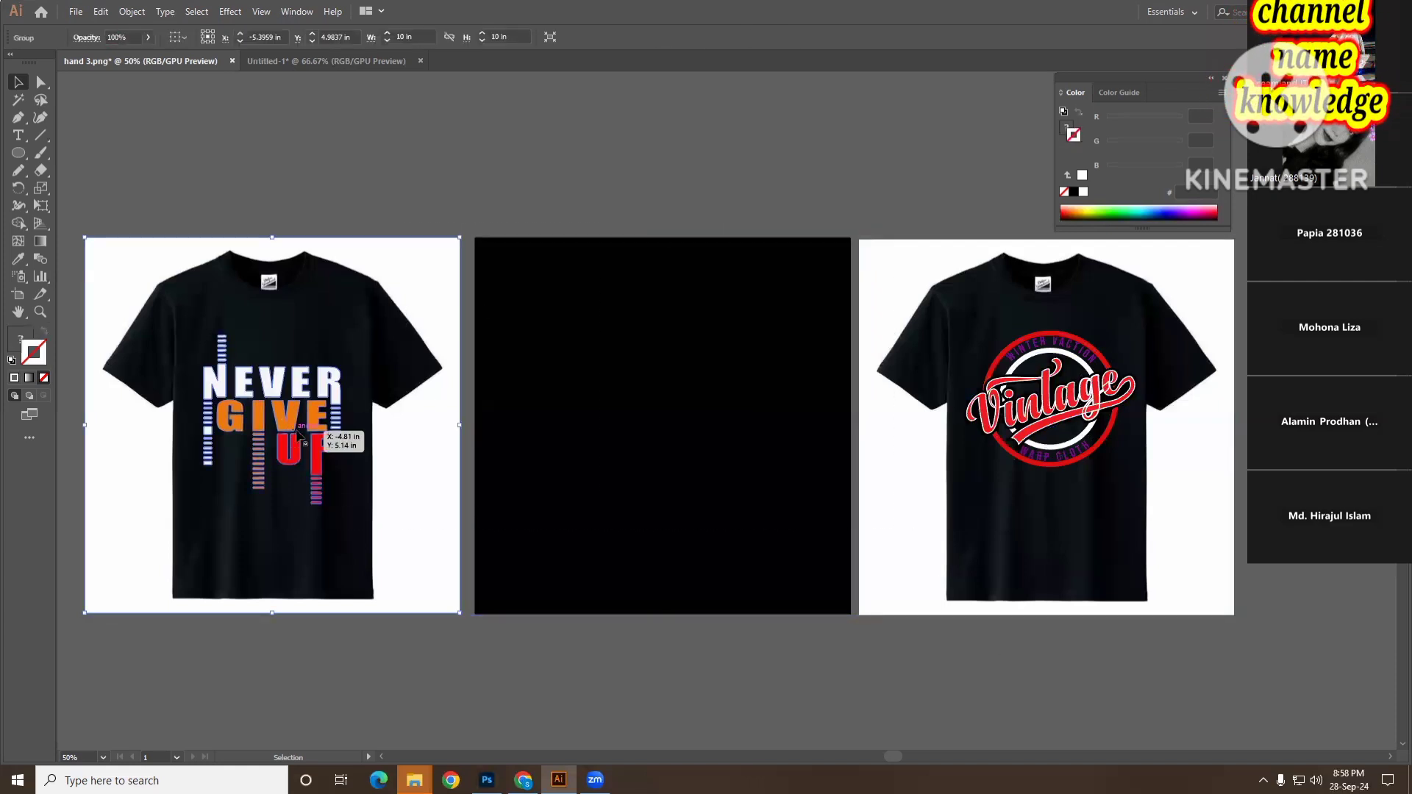